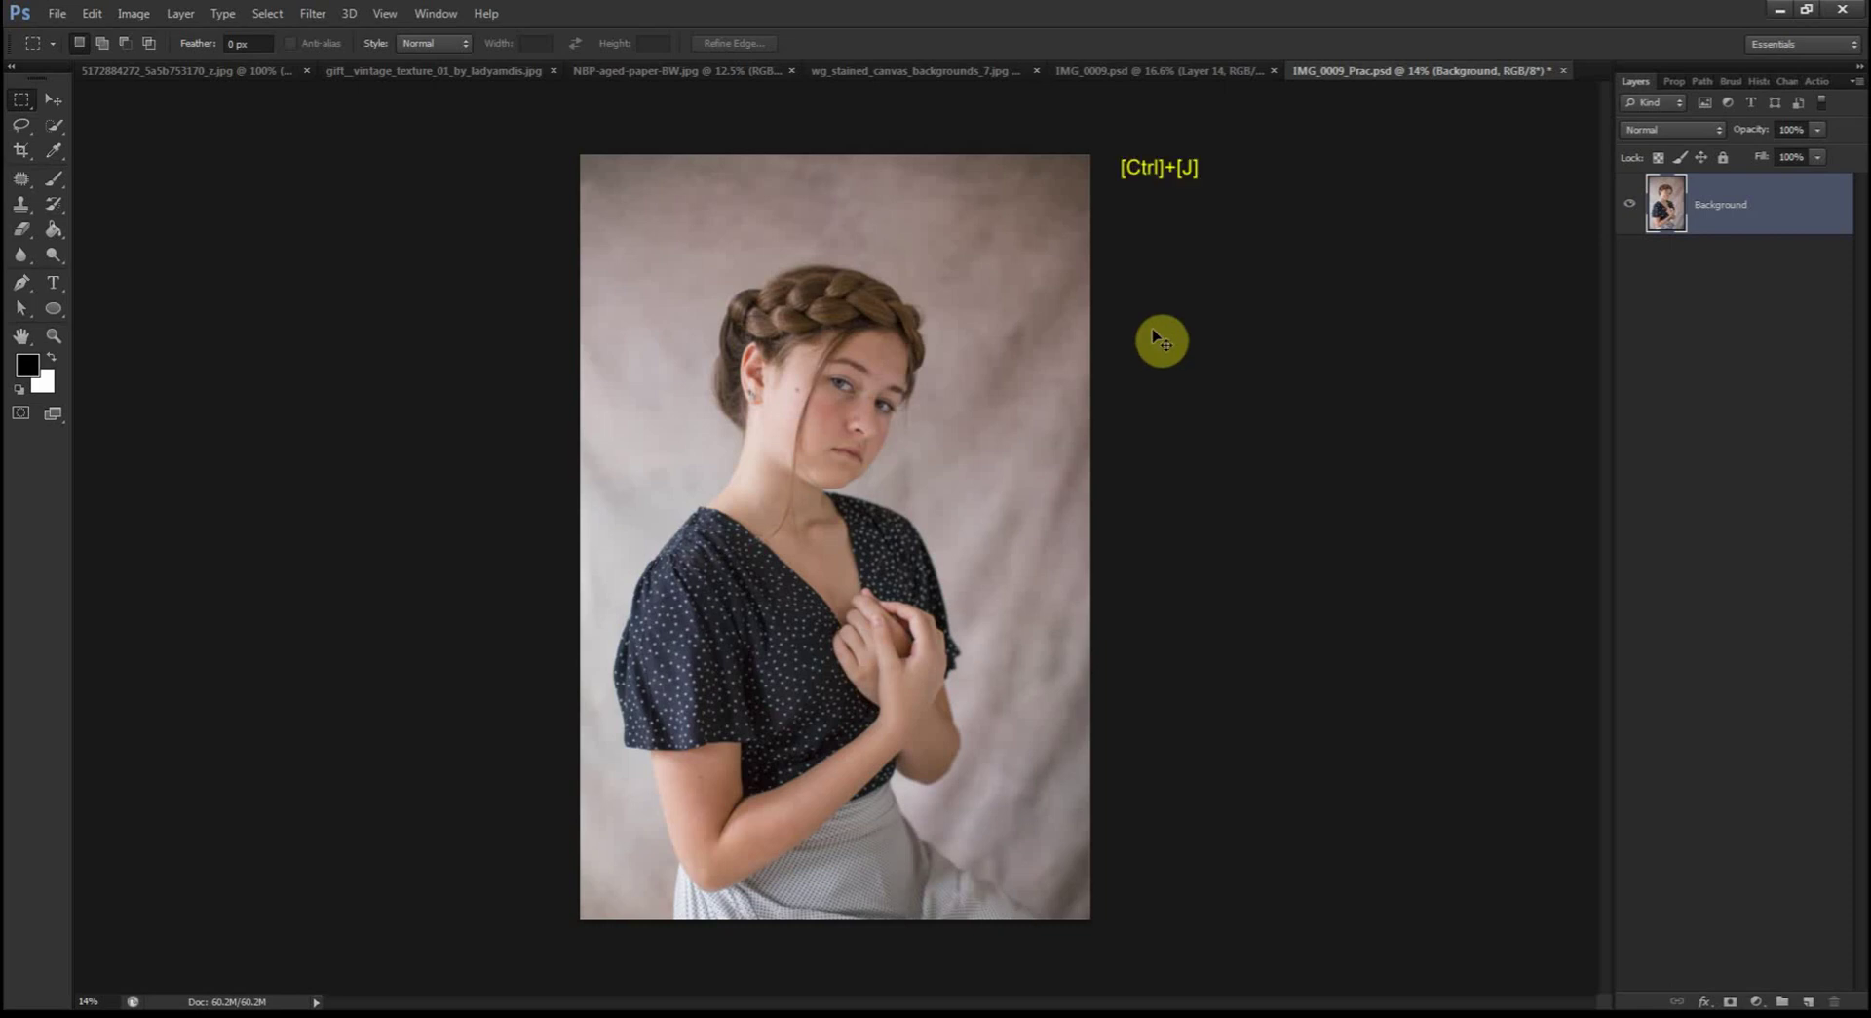
# Step: Duplicate the Background layer and set the Crop tool to the 4 x 5 (8 x 10) ratio
pyautogui.hotkey('ctrl', 'j')
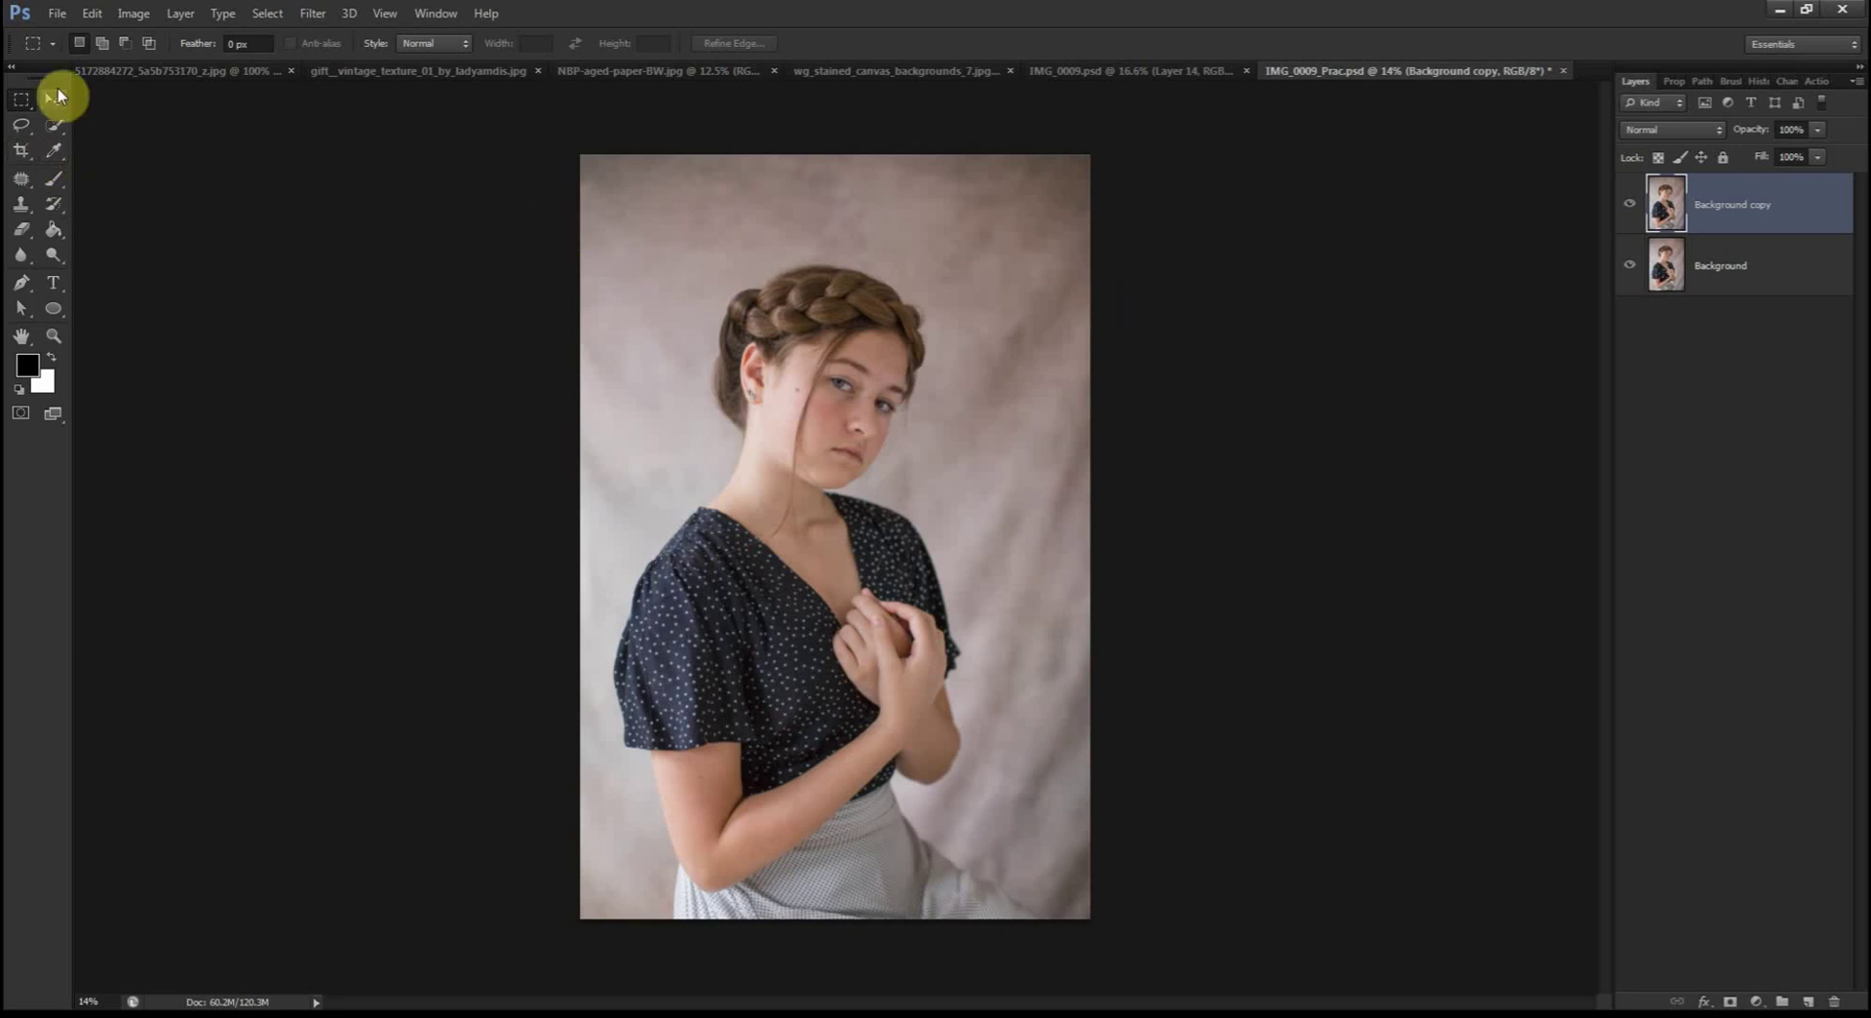
pyautogui.click(23, 154)
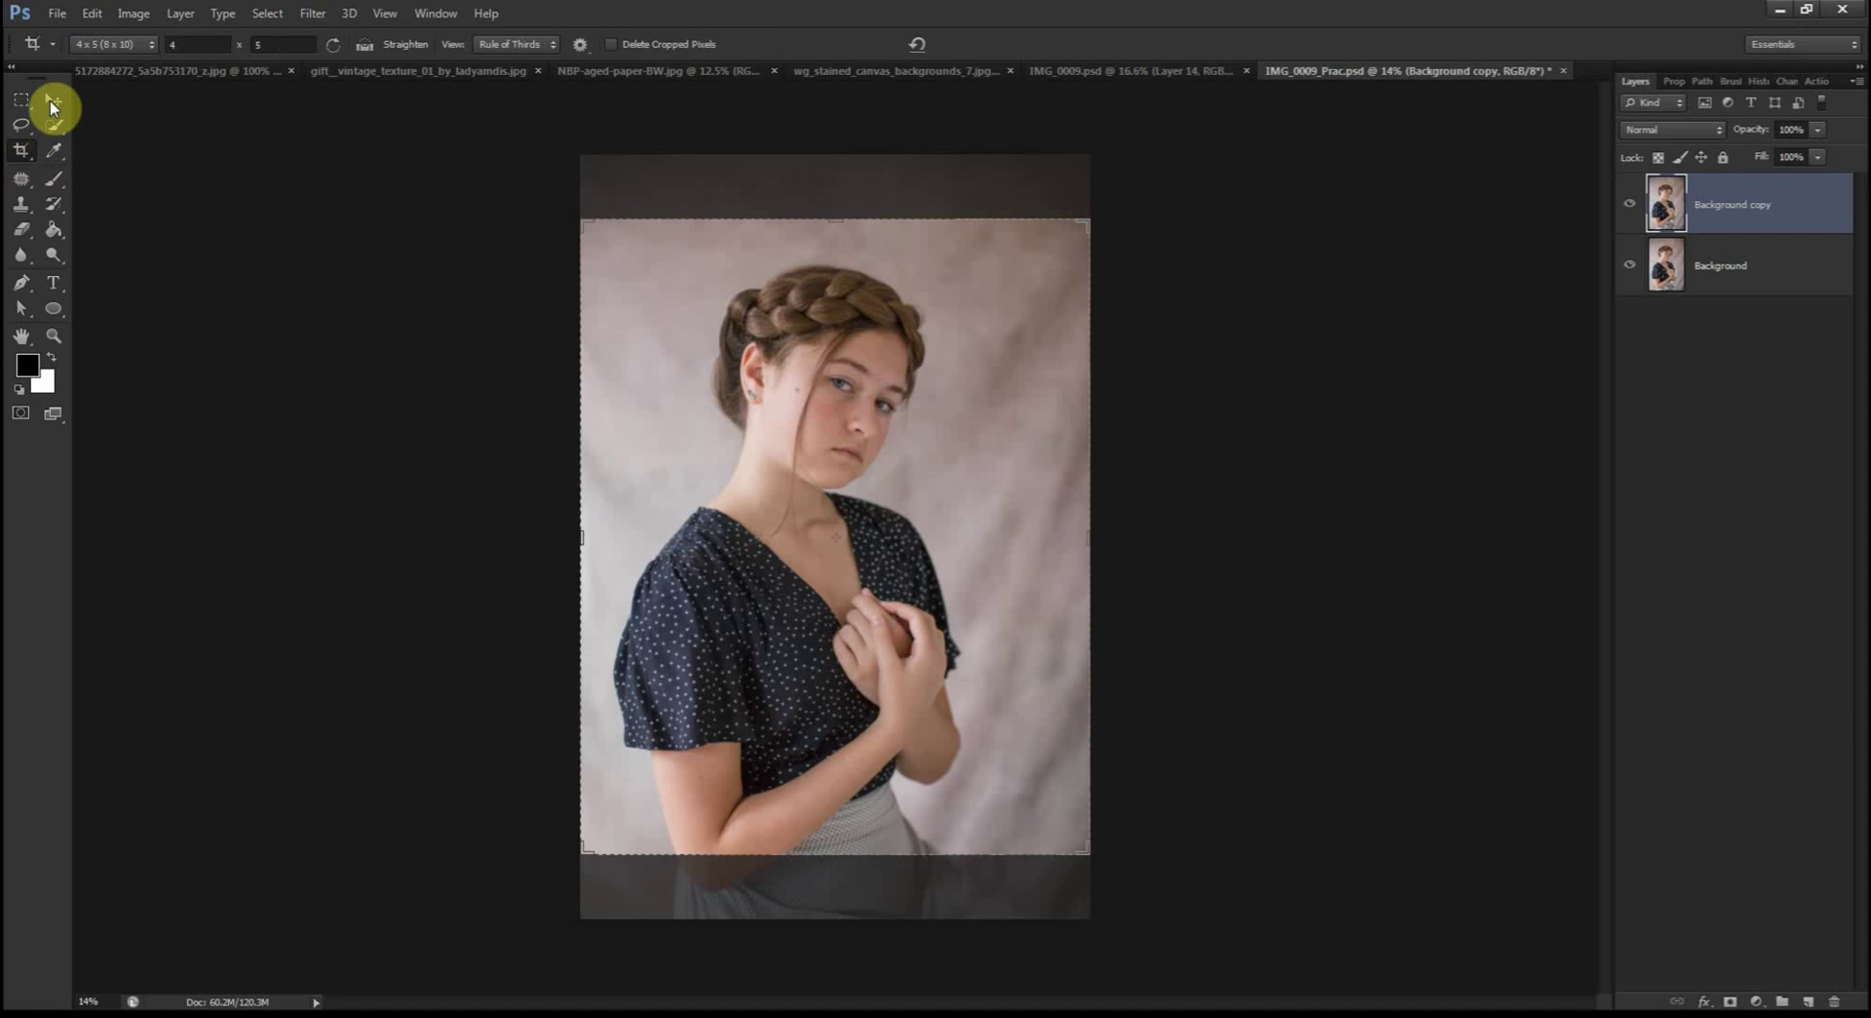
pyautogui.click(131, 45)
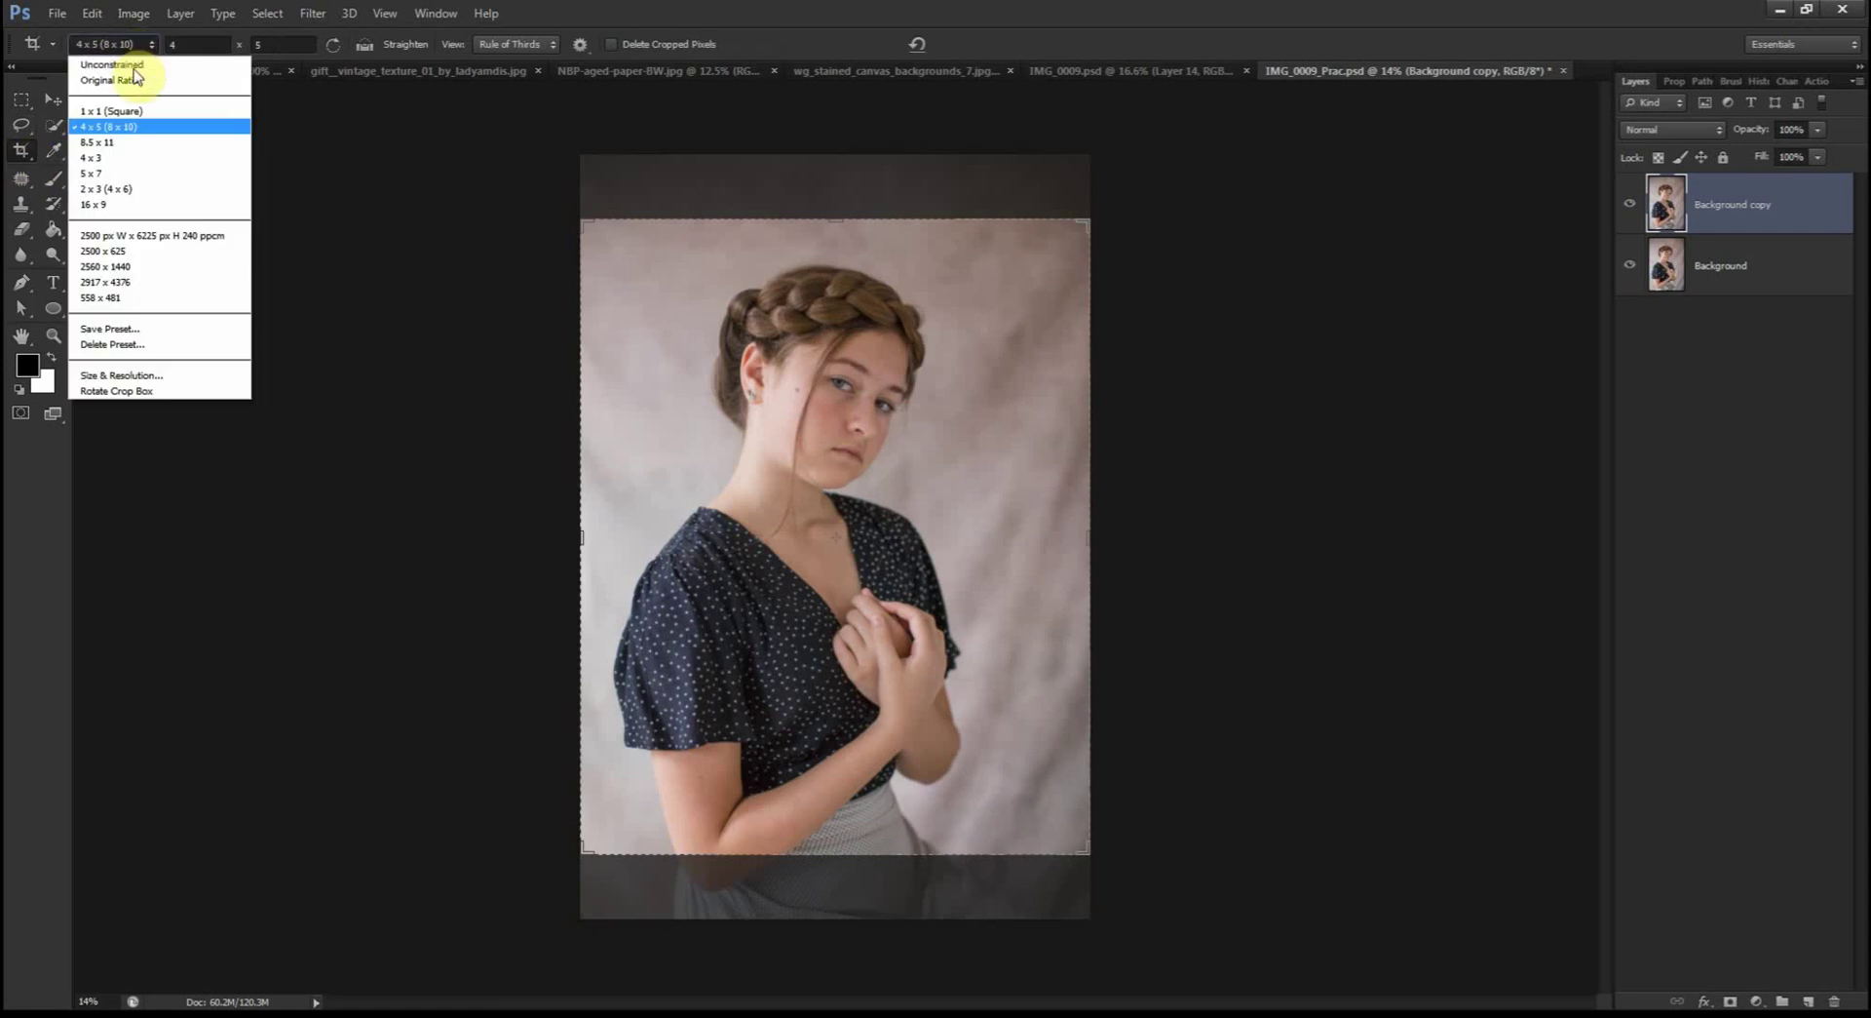
pyautogui.click(131, 128)
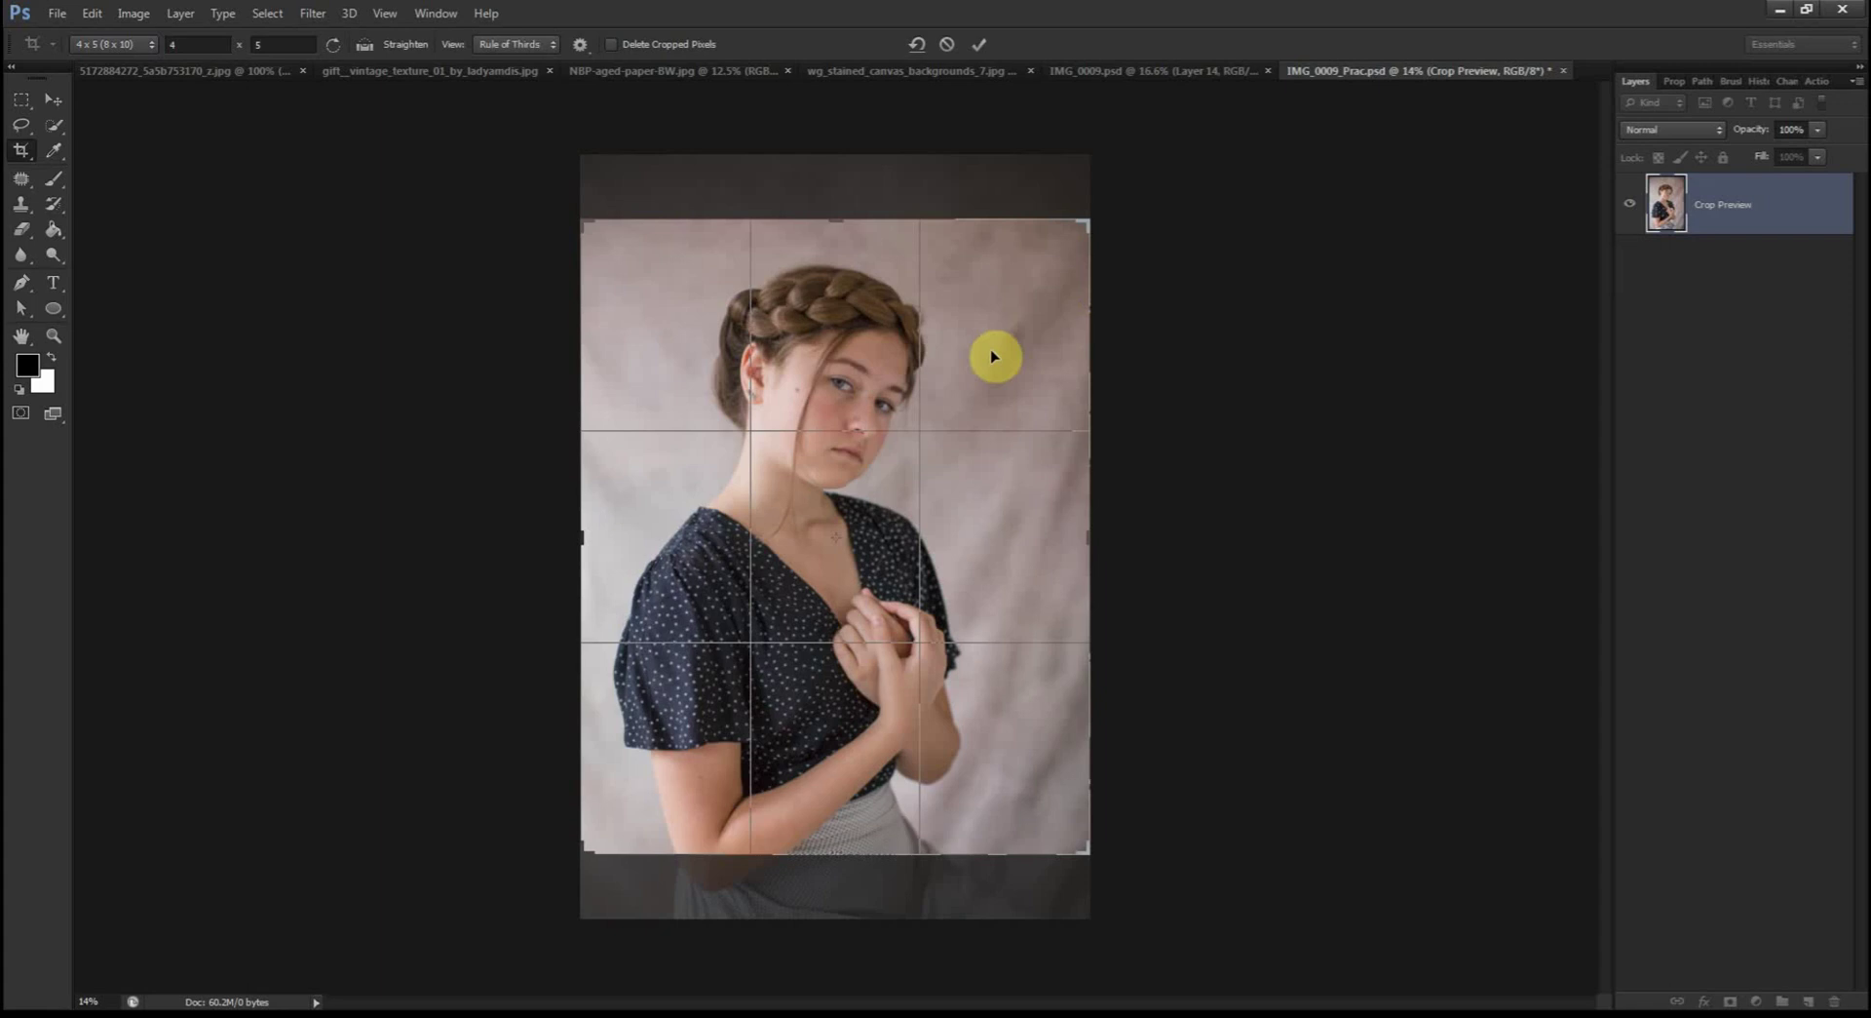
# Step: Reposition the photo in the 4 x 5 crop frame to include the full lower edge with the skirt
pyautogui.moveTo(994, 357); pyautogui.dragTo(1003, 635)
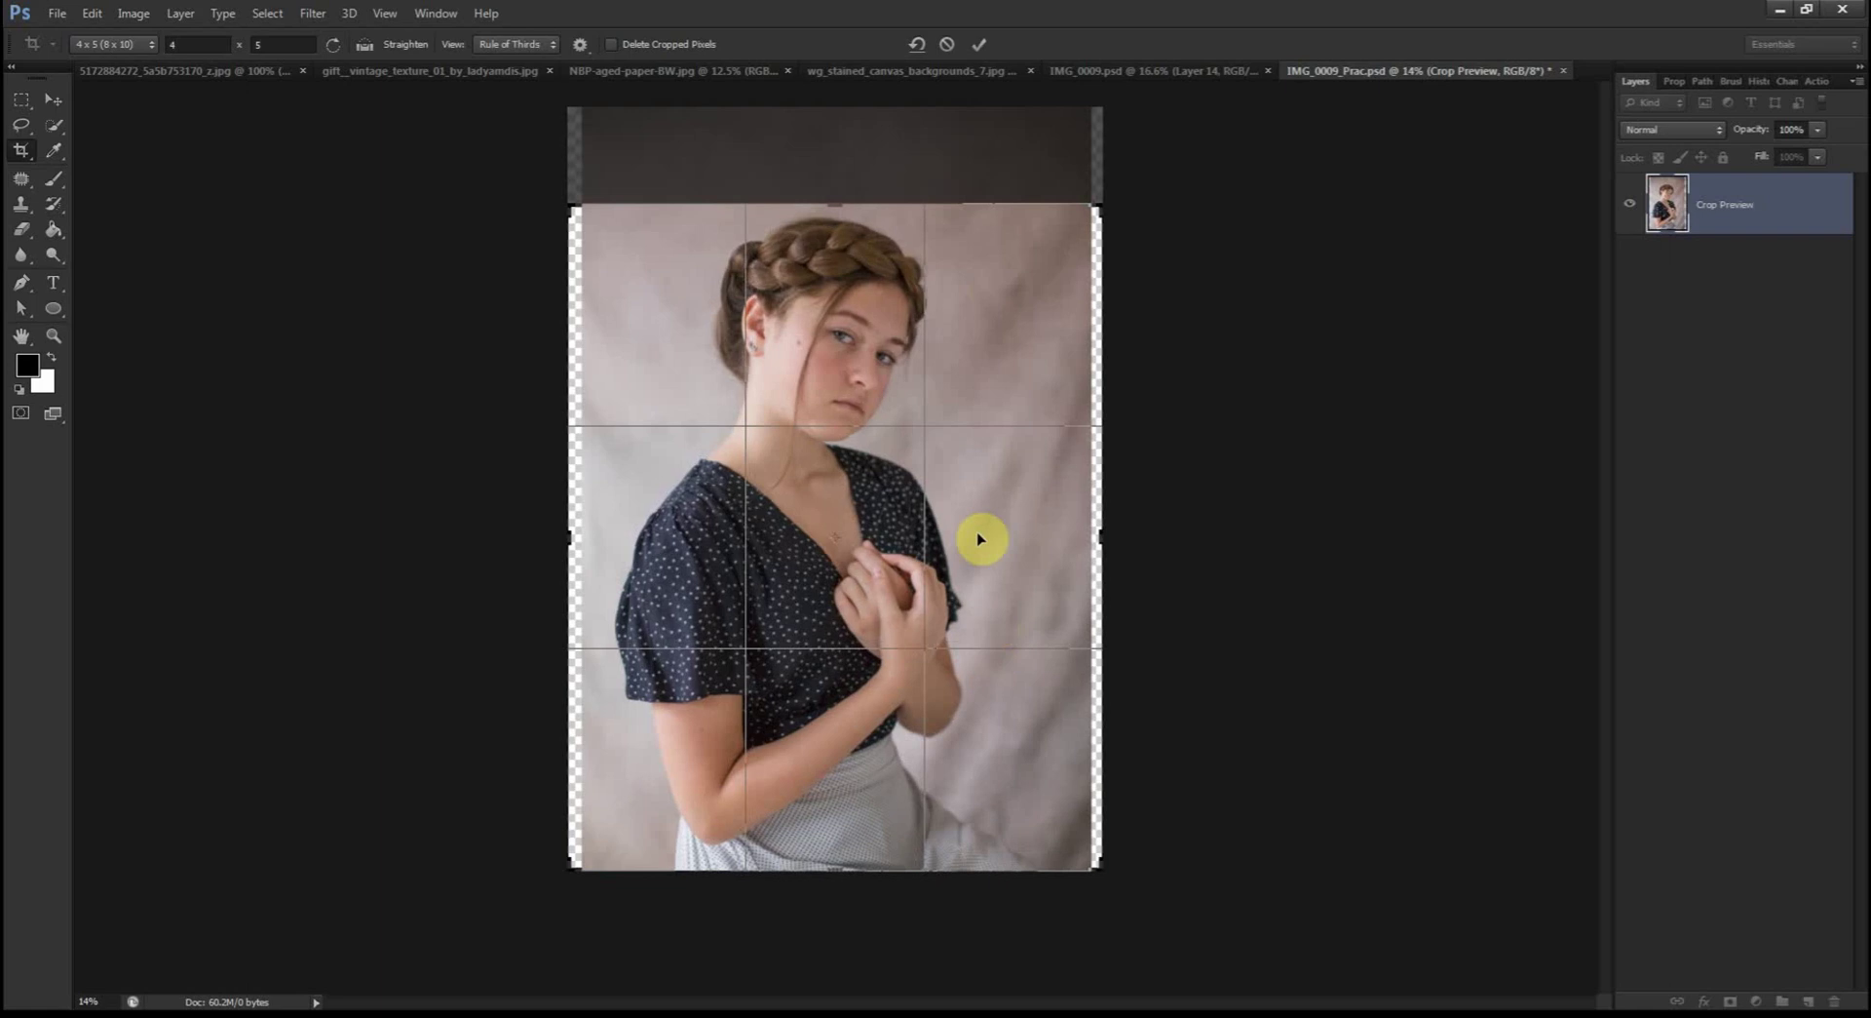
pyautogui.click(947, 42)
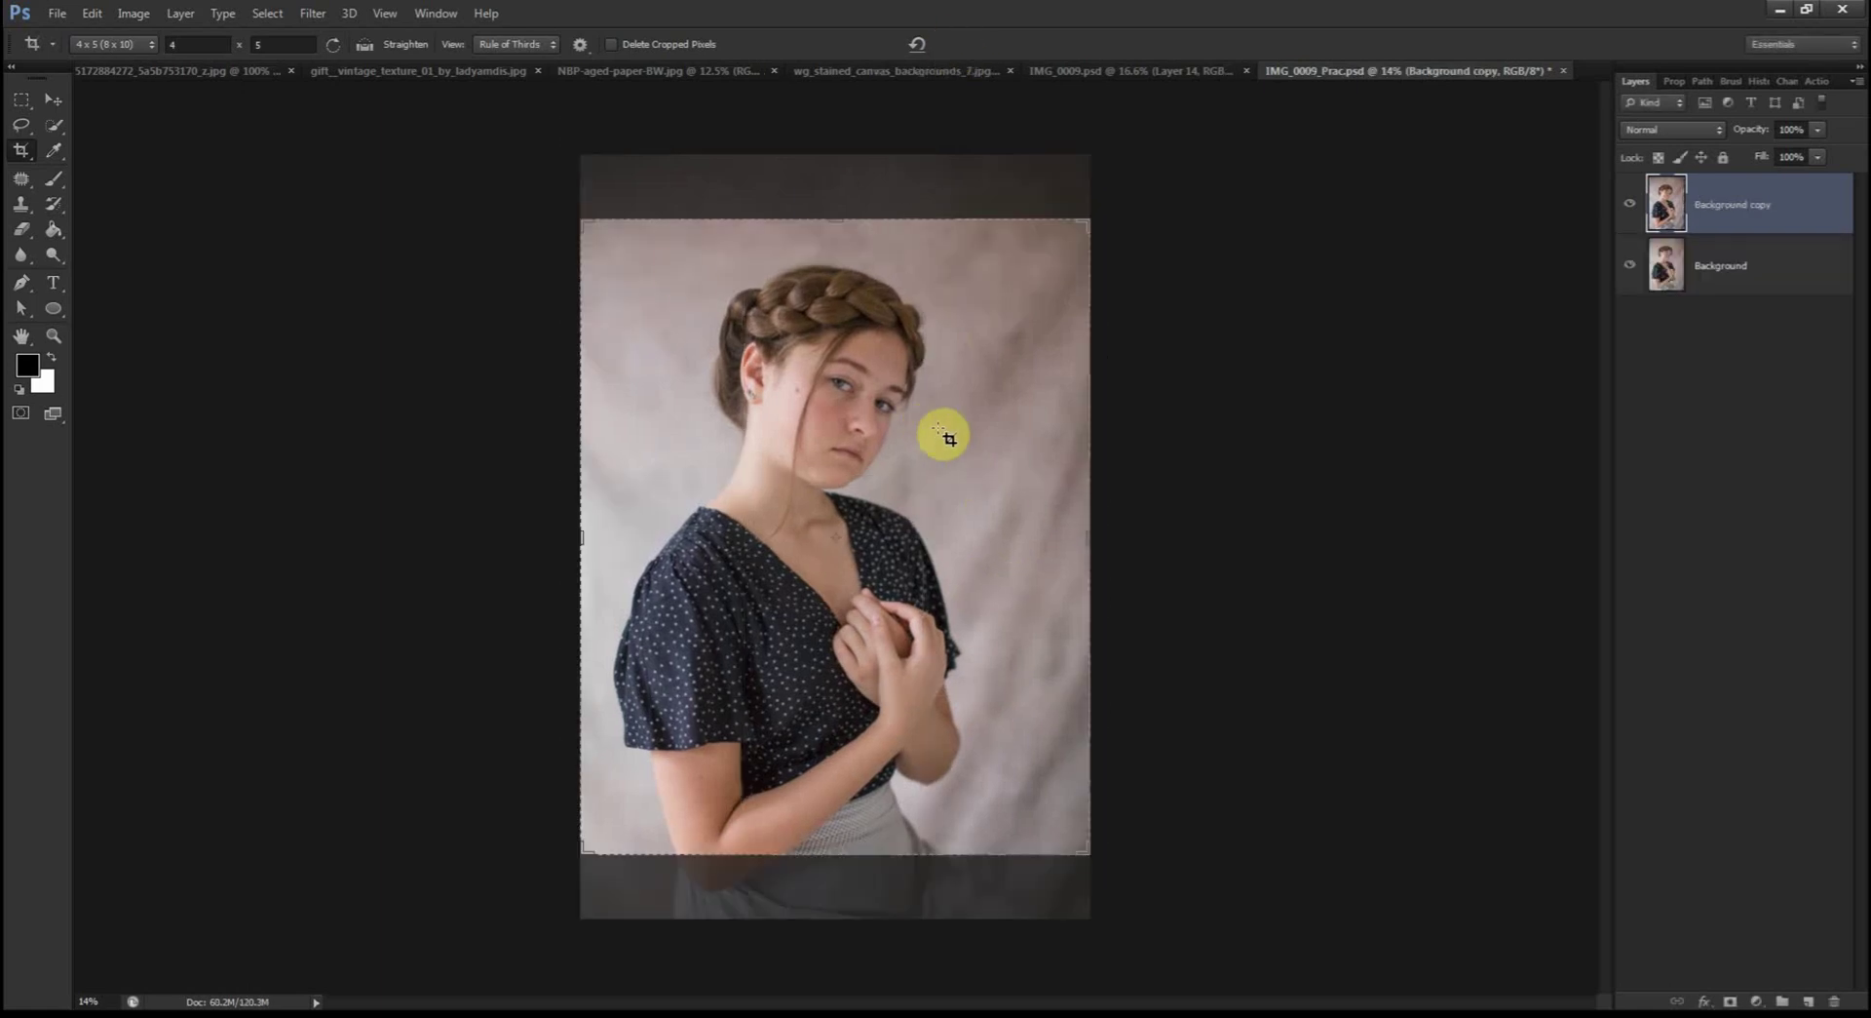
pyautogui.click(962, 678)
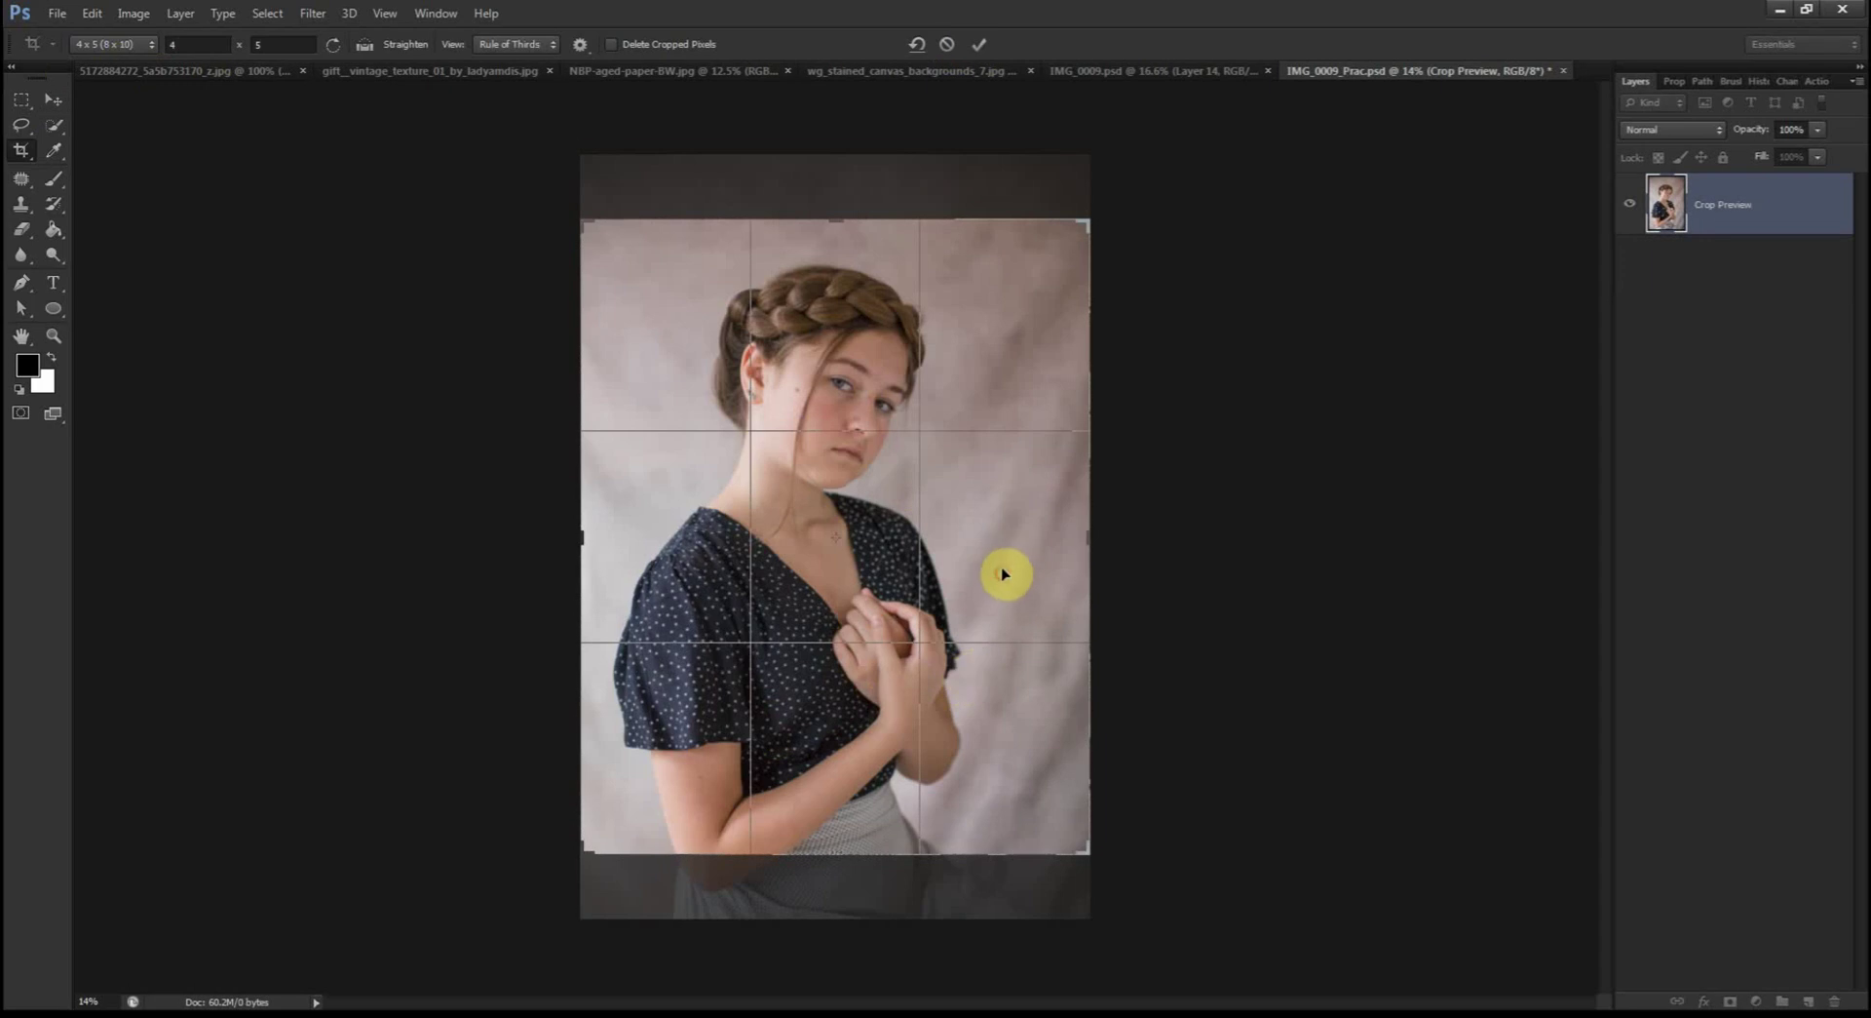
pyautogui.moveTo(1004, 575); pyautogui.dragTo(1002, 539)
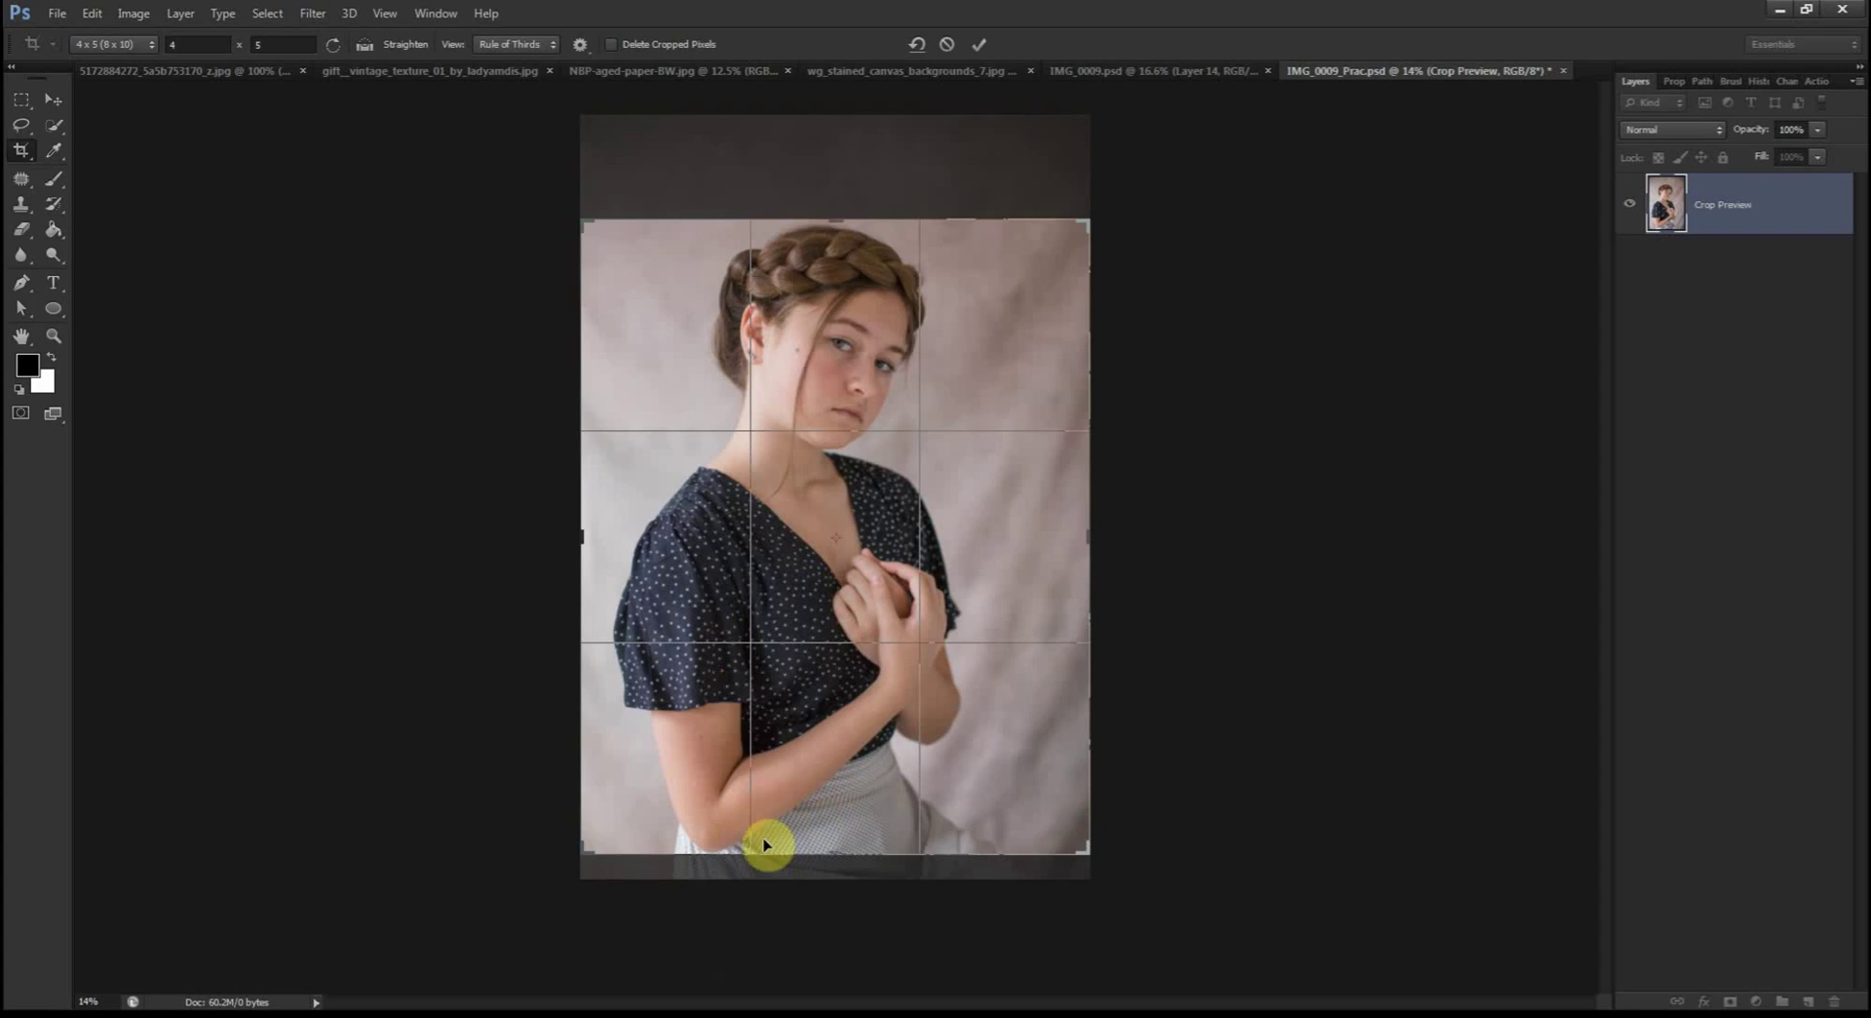
pyautogui.moveTo(861, 834); pyautogui.dragTo(861, 813)
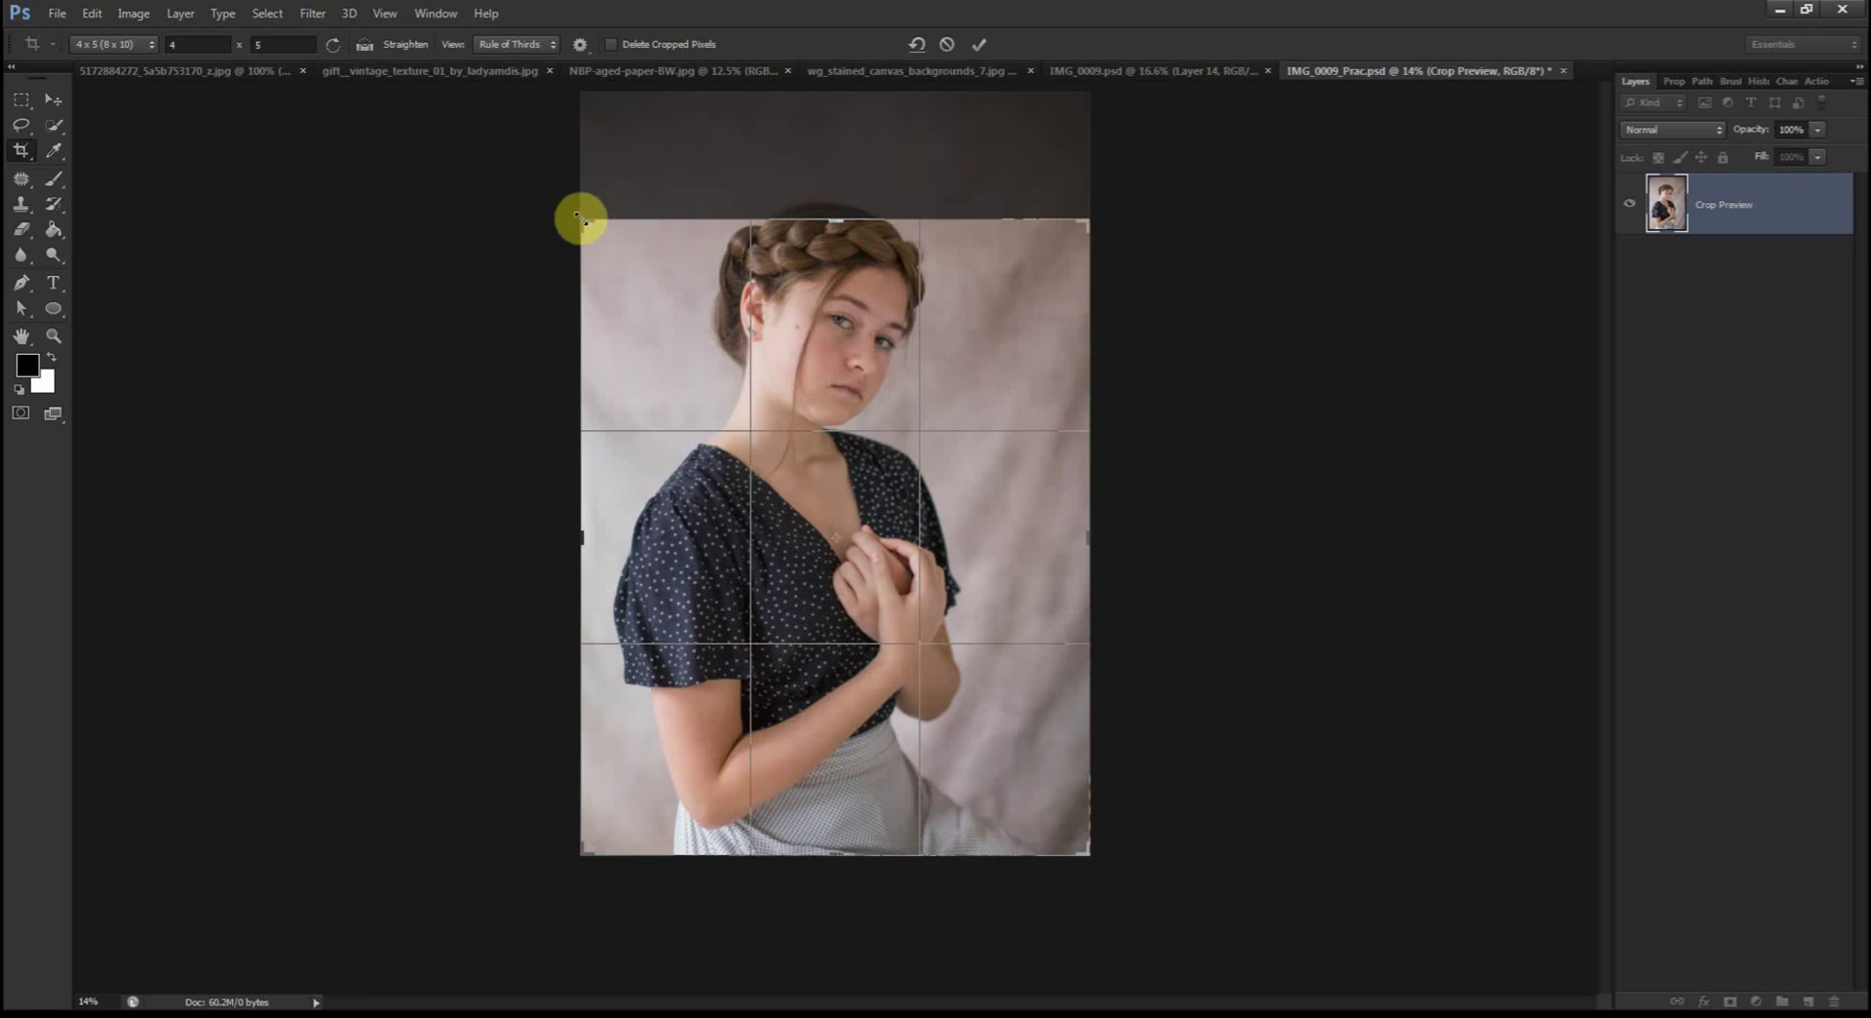
# Step: Widen the crop frame beyond both side edges of the photo, leaving headroom above the braid, and apply the crop
pyautogui.moveTo(580, 219); pyautogui.dragTo(560, 207)
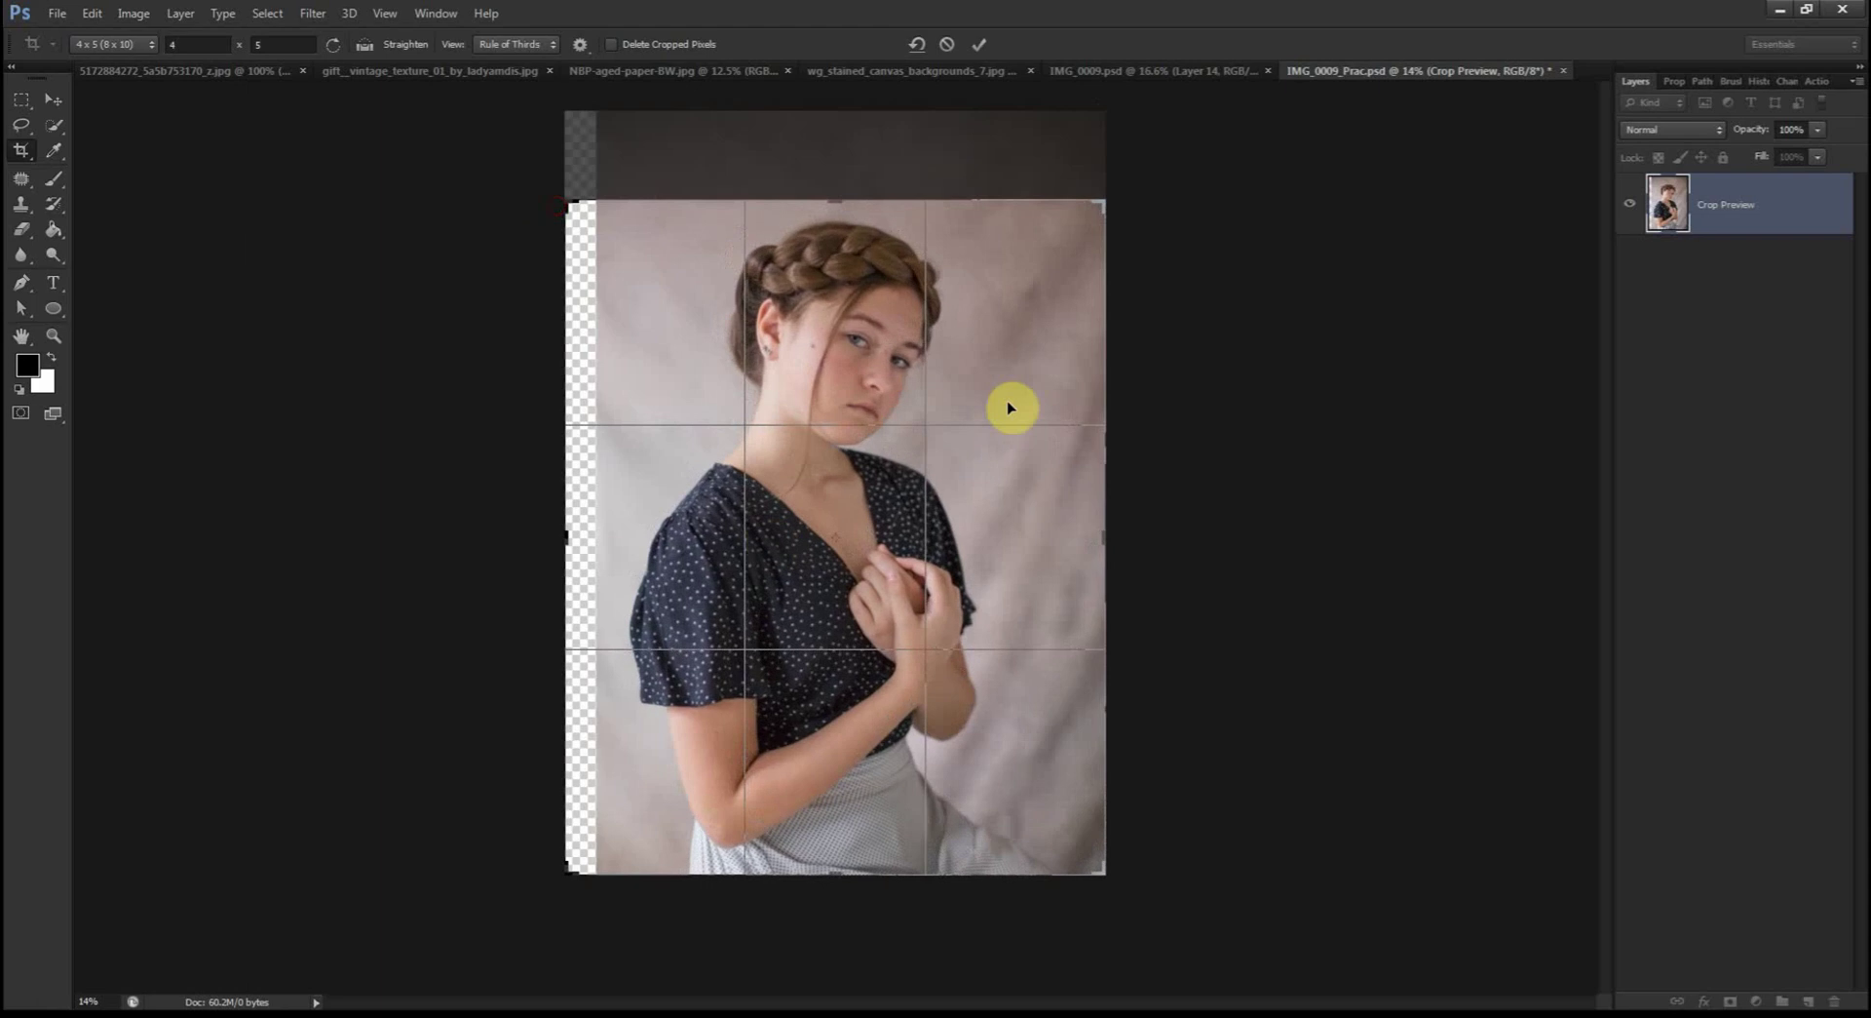
pyautogui.moveTo(1107, 203); pyautogui.dragTo(1121, 200)
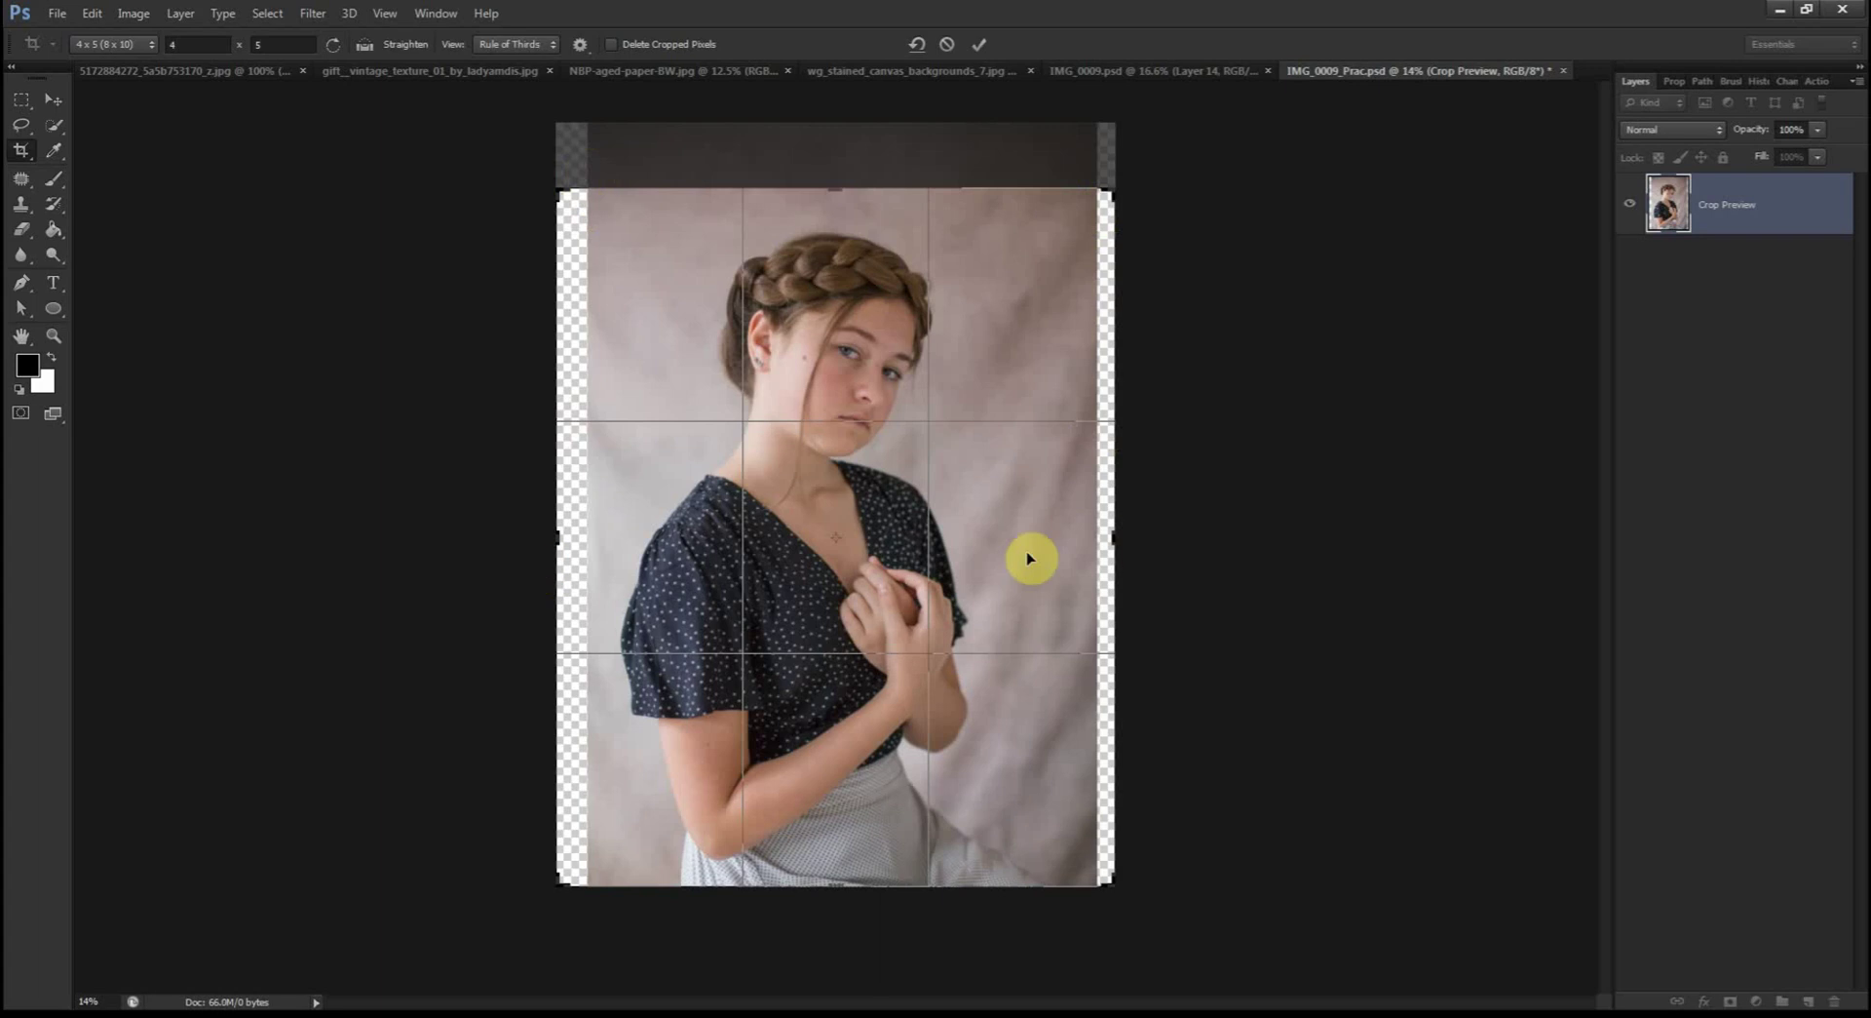
pyautogui.moveTo(1003, 555); pyautogui.dragTo(999, 552)
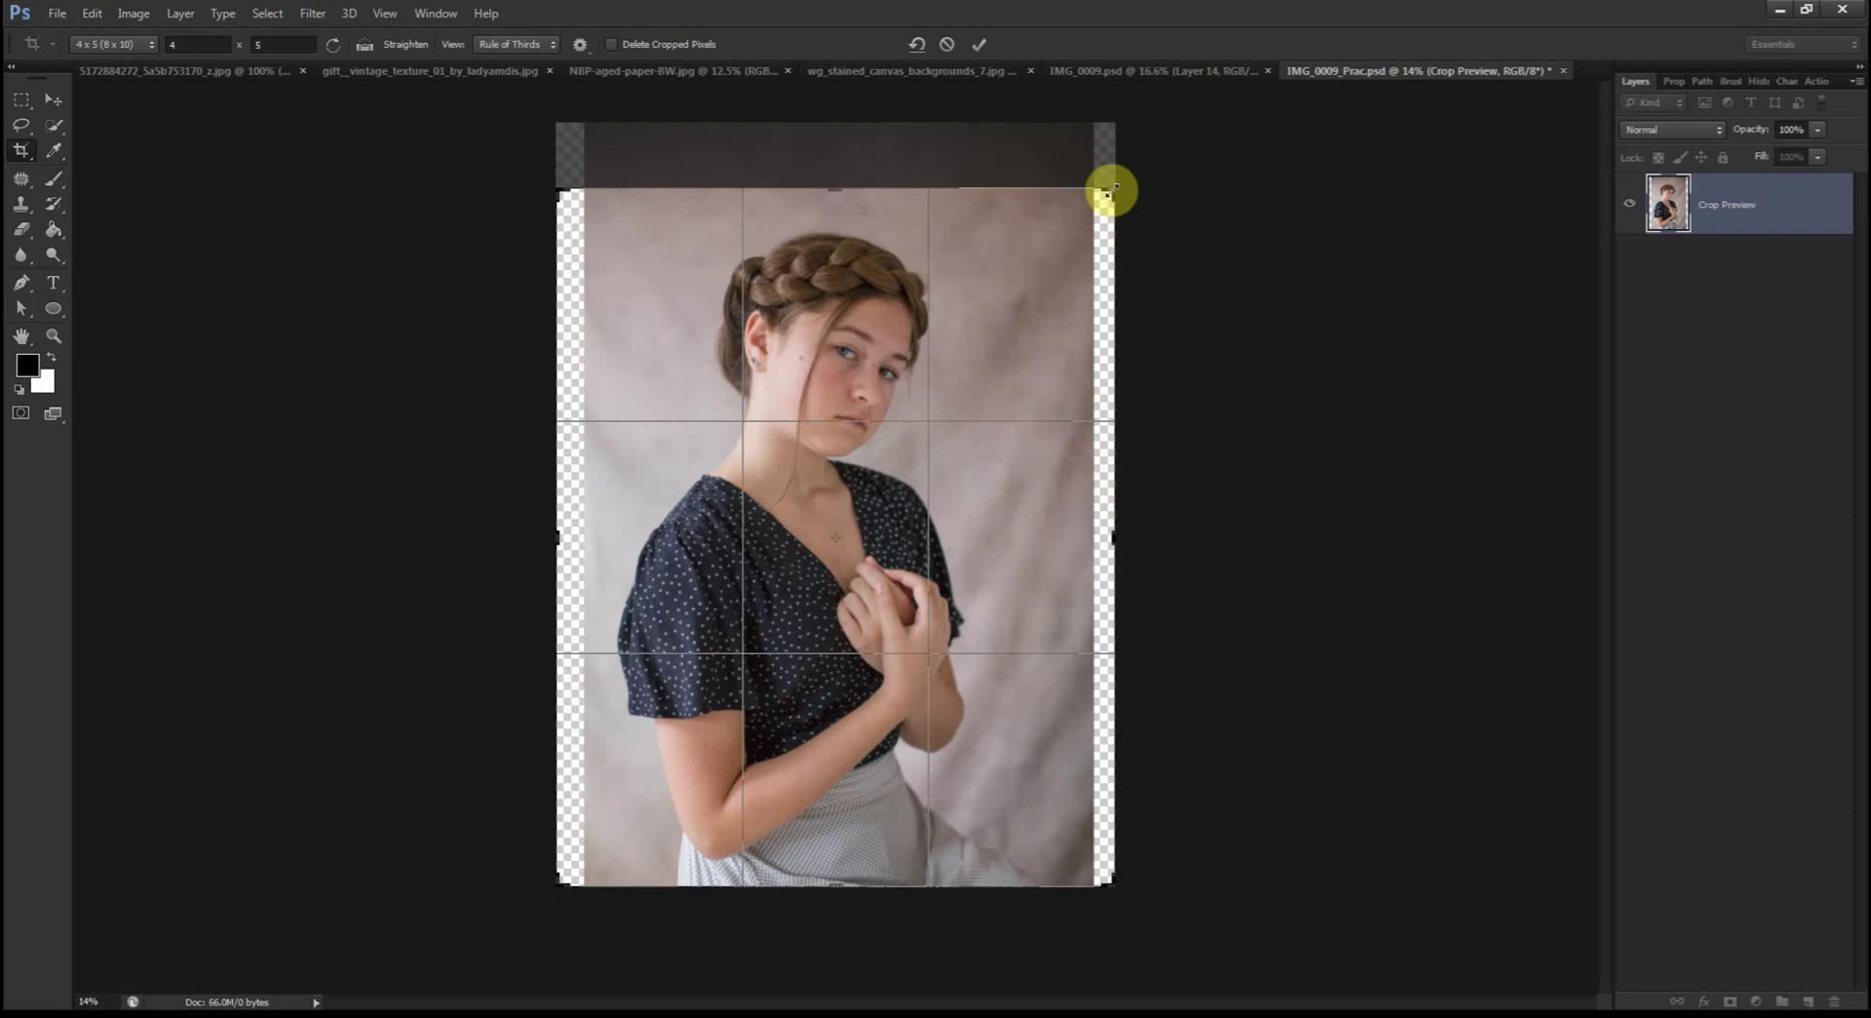
pyautogui.moveTo(1108, 189); pyautogui.dragTo(1115, 190)
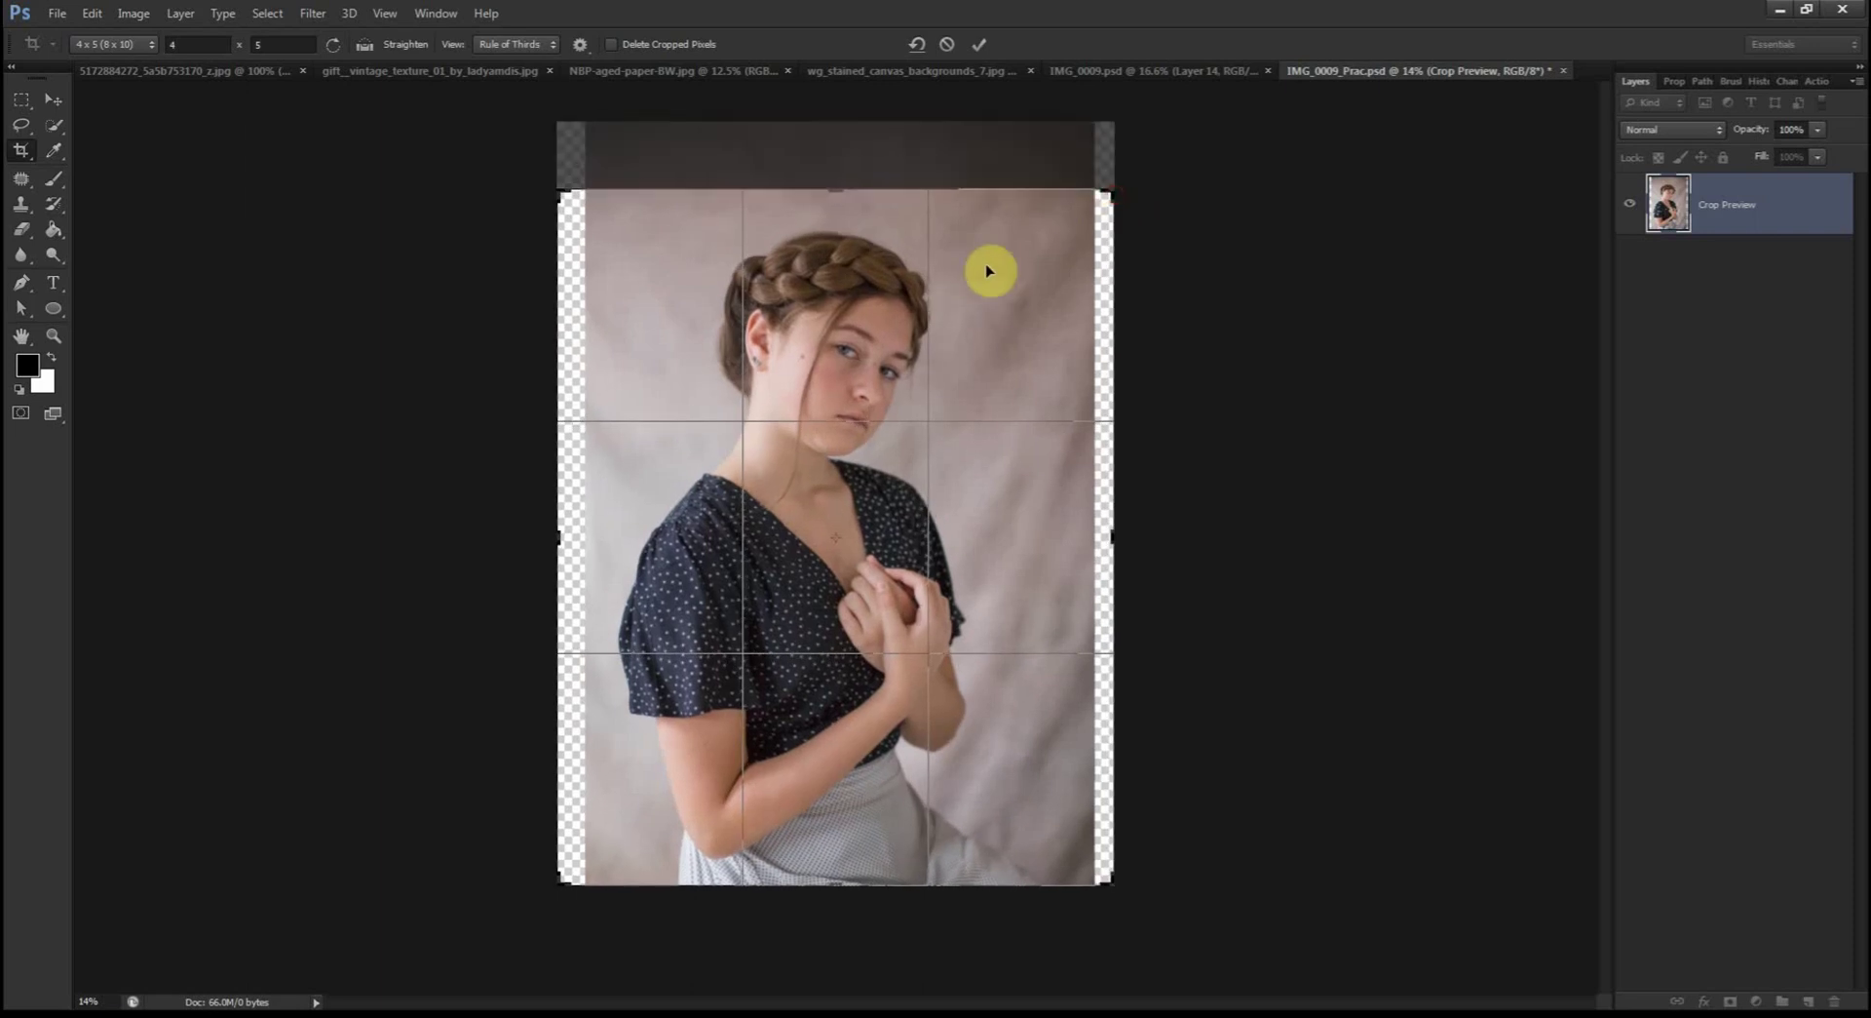
pyautogui.moveTo(1030, 262); pyautogui.dragTo(1034, 263)
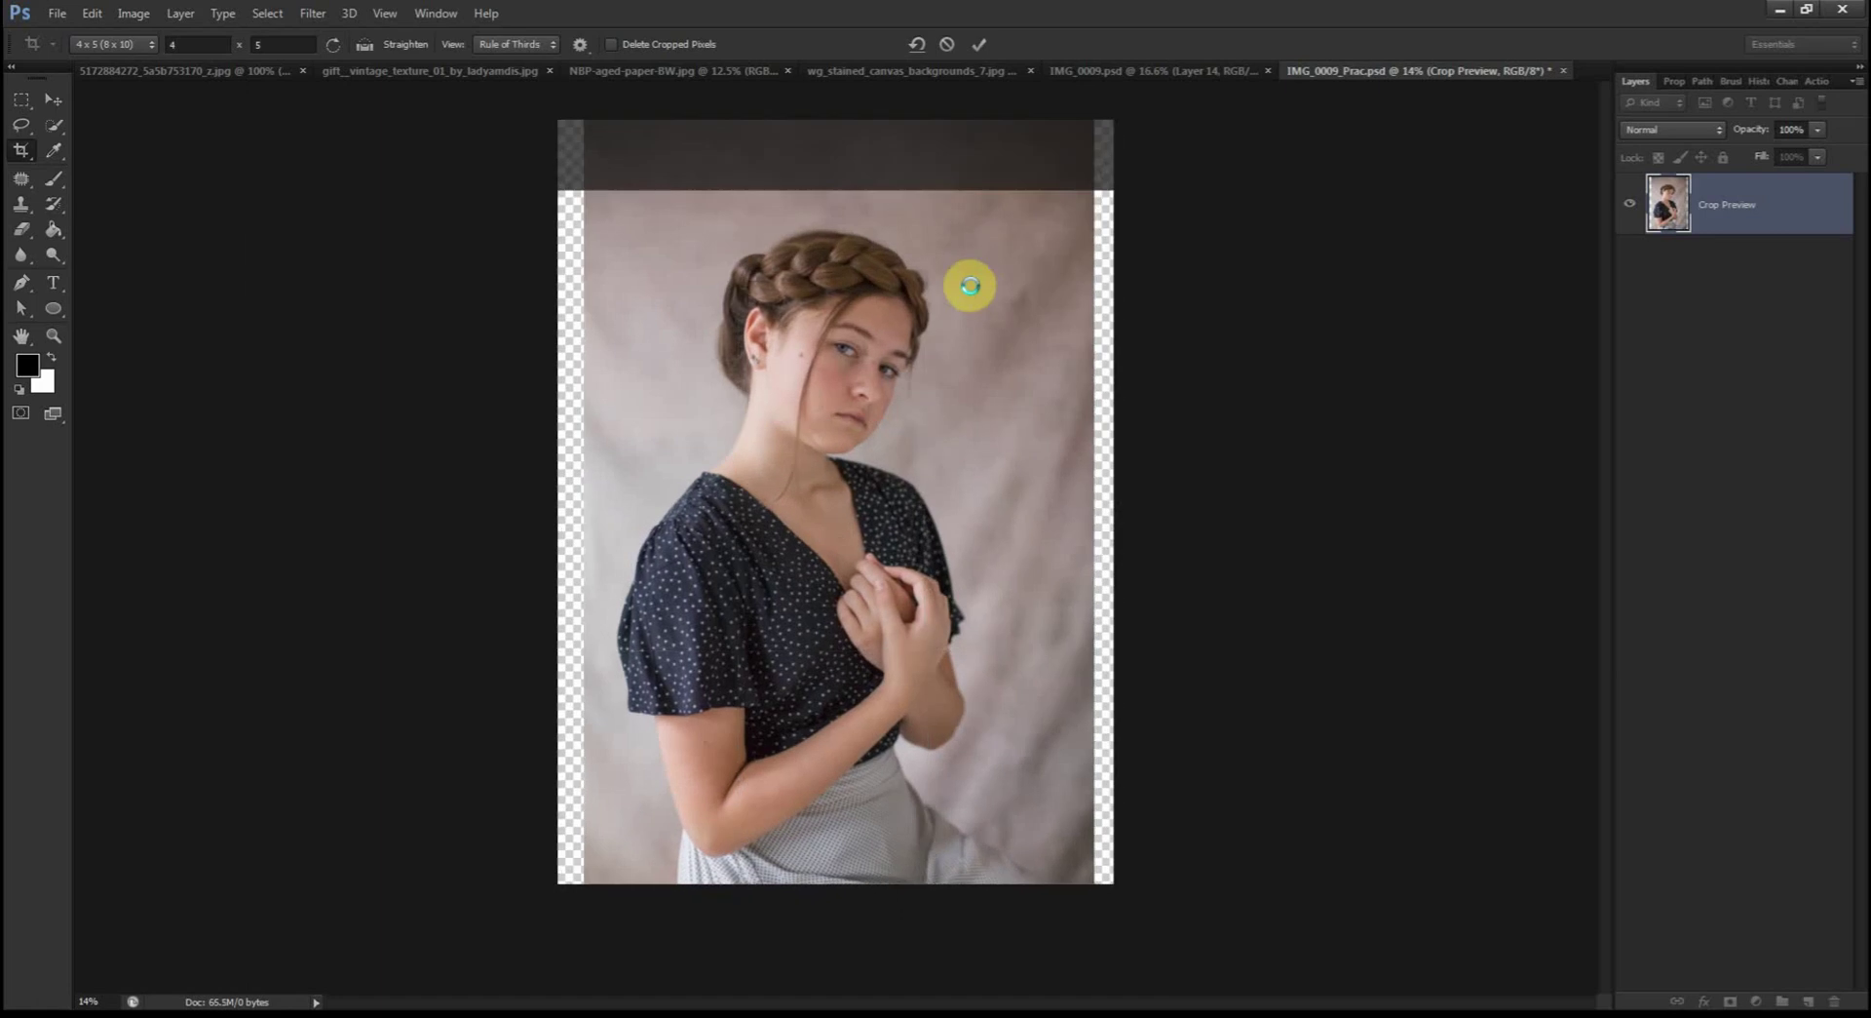
pyautogui.press('Return')
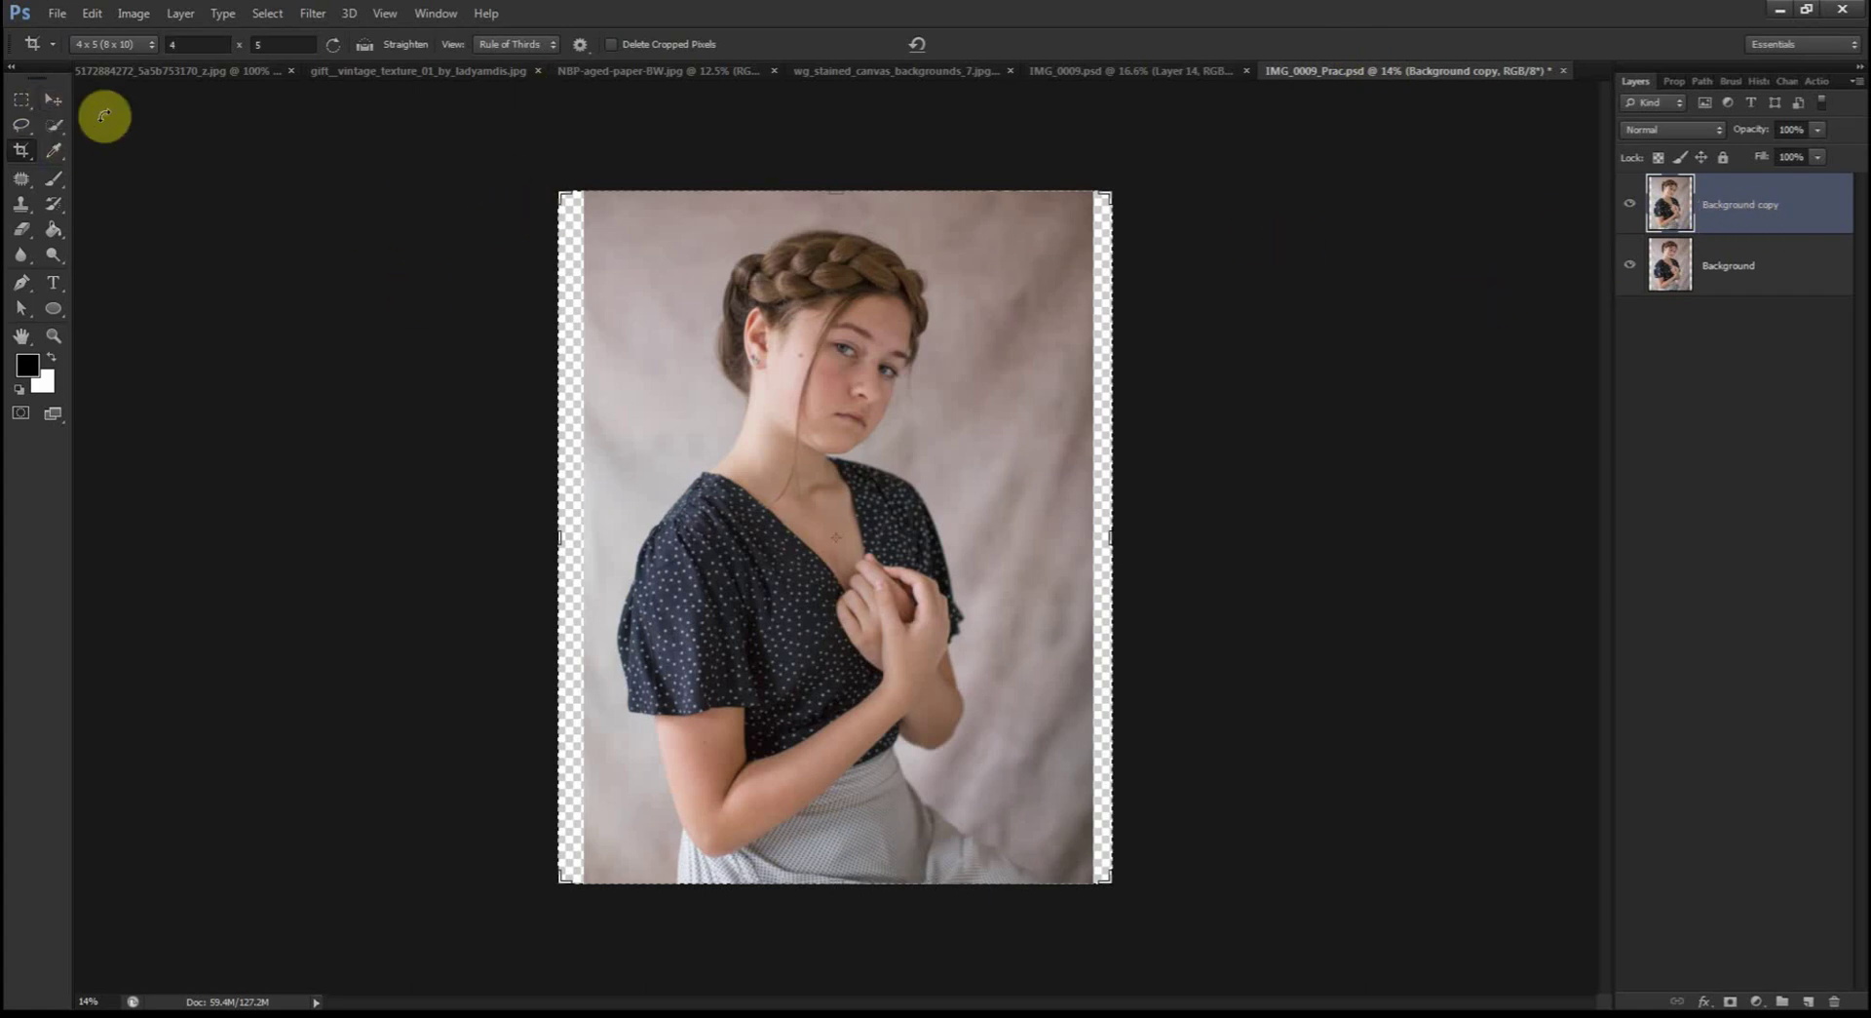
# Step: Select a narrow full-height strip along the photo's left edge, copy it to a new layer and check it in isolation
pyautogui.click(23, 100)
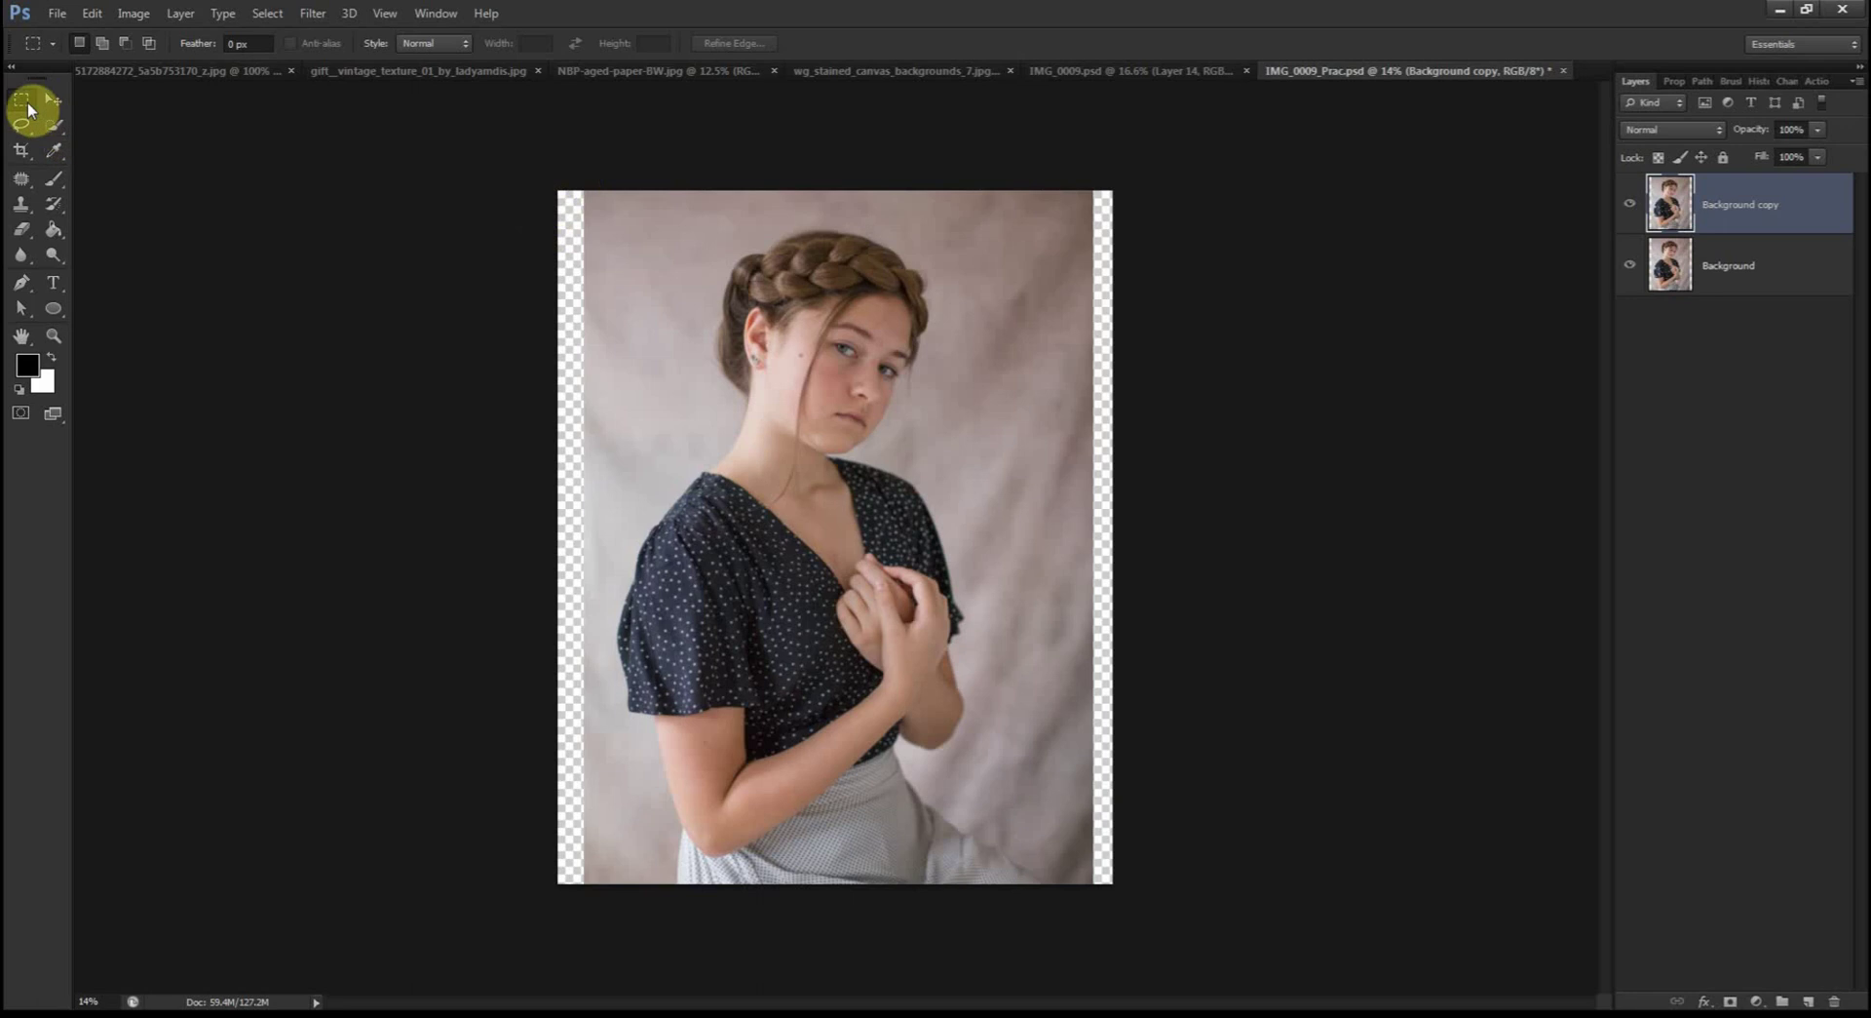
pyautogui.moveTo(27, 103); pyautogui.dragTo(156, 109)
pyautogui.moveTo(571, 190); pyautogui.dragTo(612, 914)
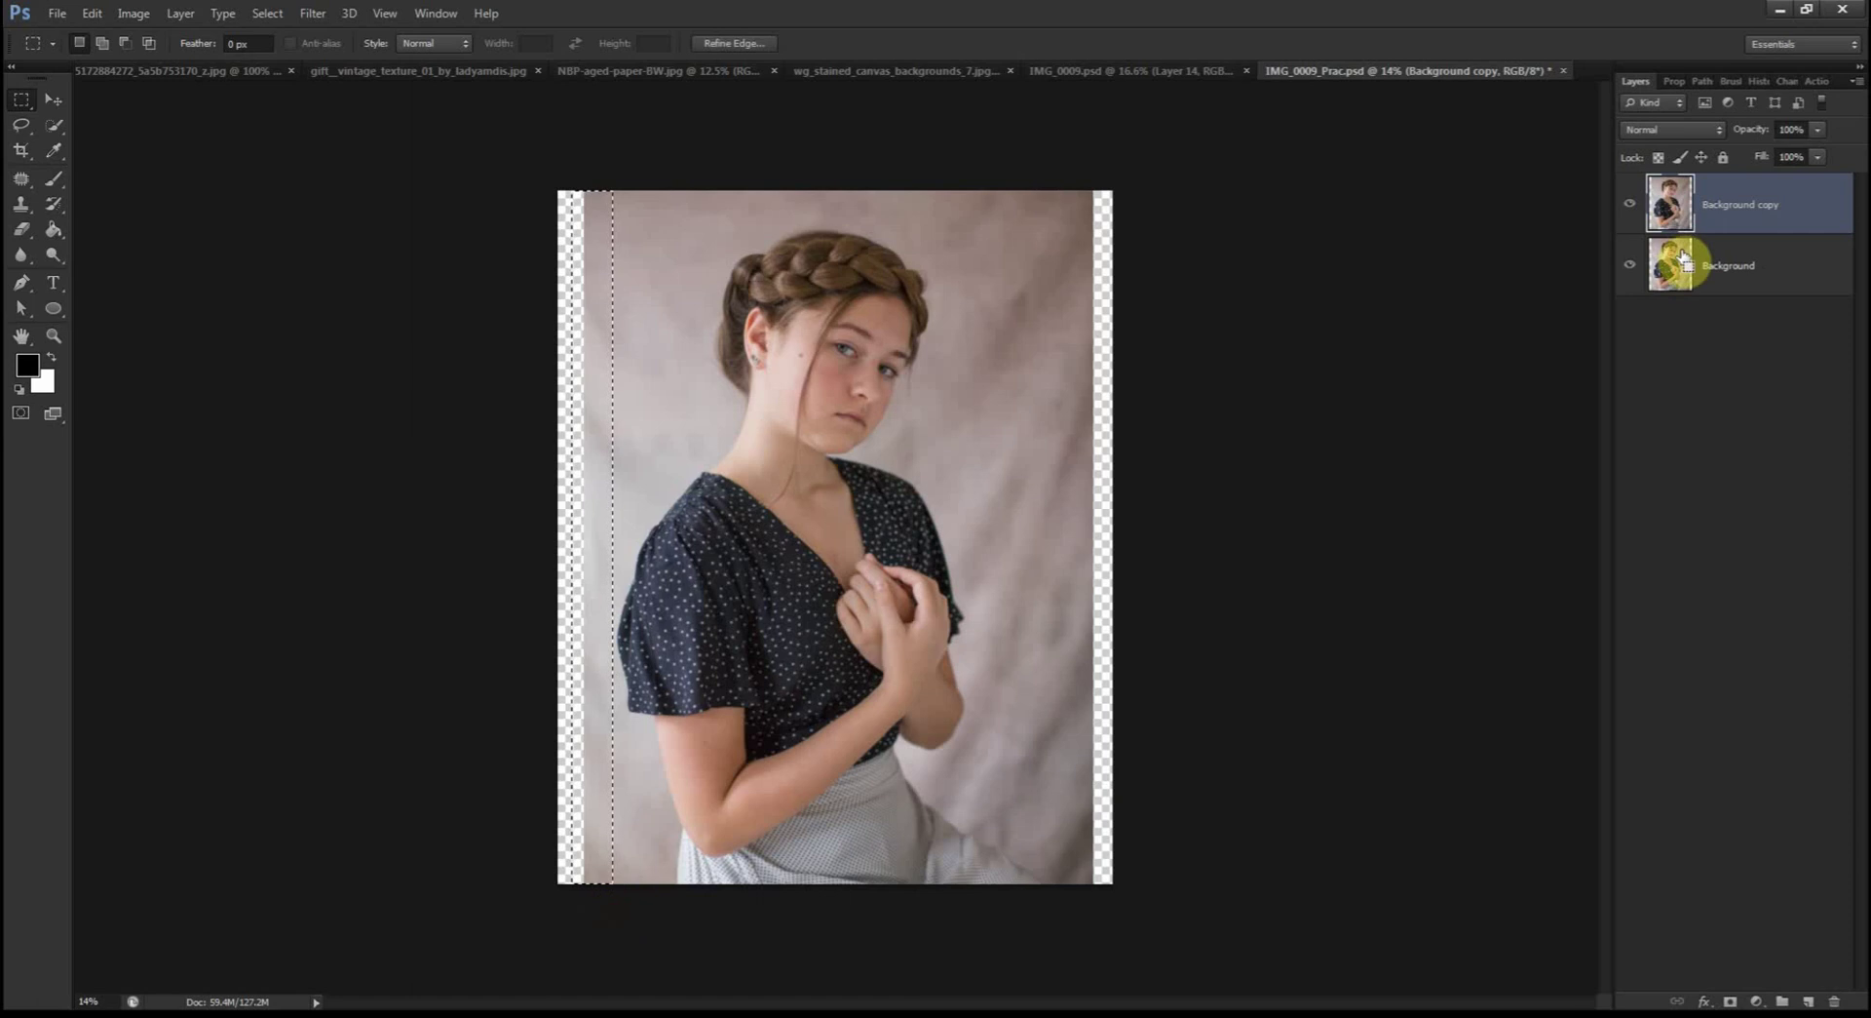
pyautogui.hotkey('ctrl', 'j')
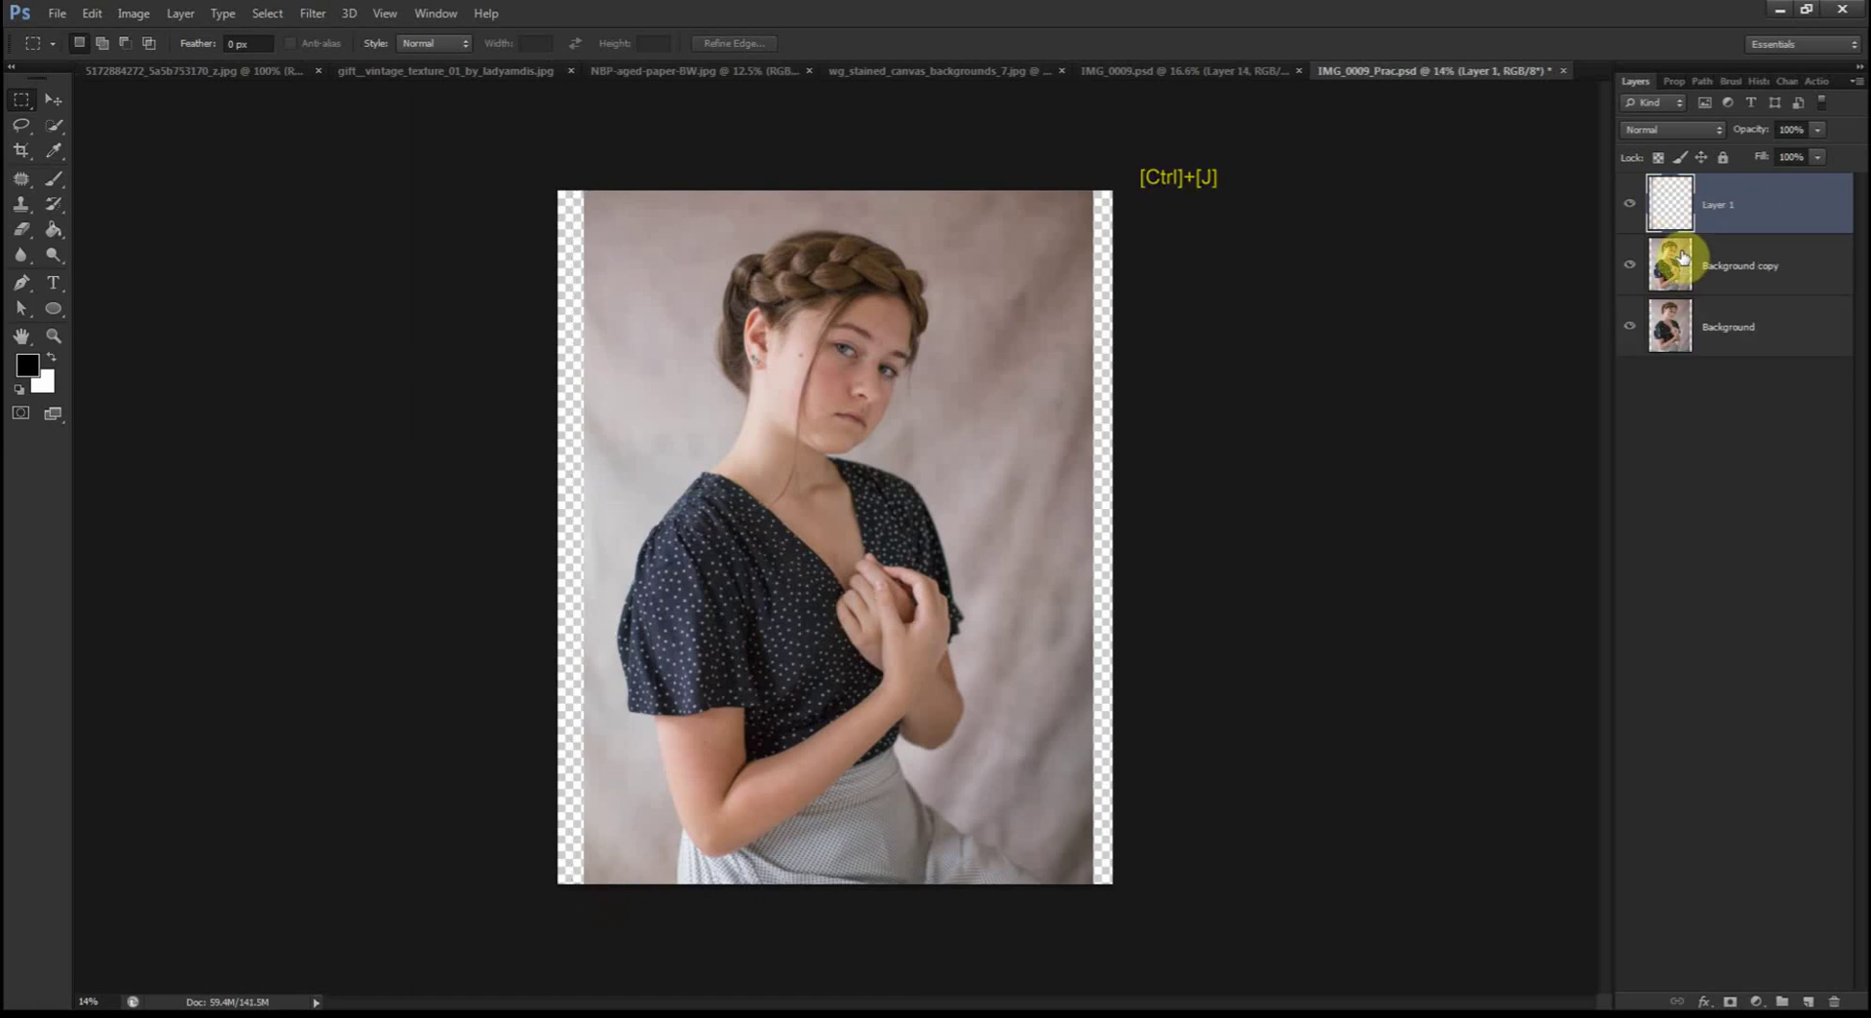
pyautogui.click(1632, 265)
pyautogui.click(1632, 328)
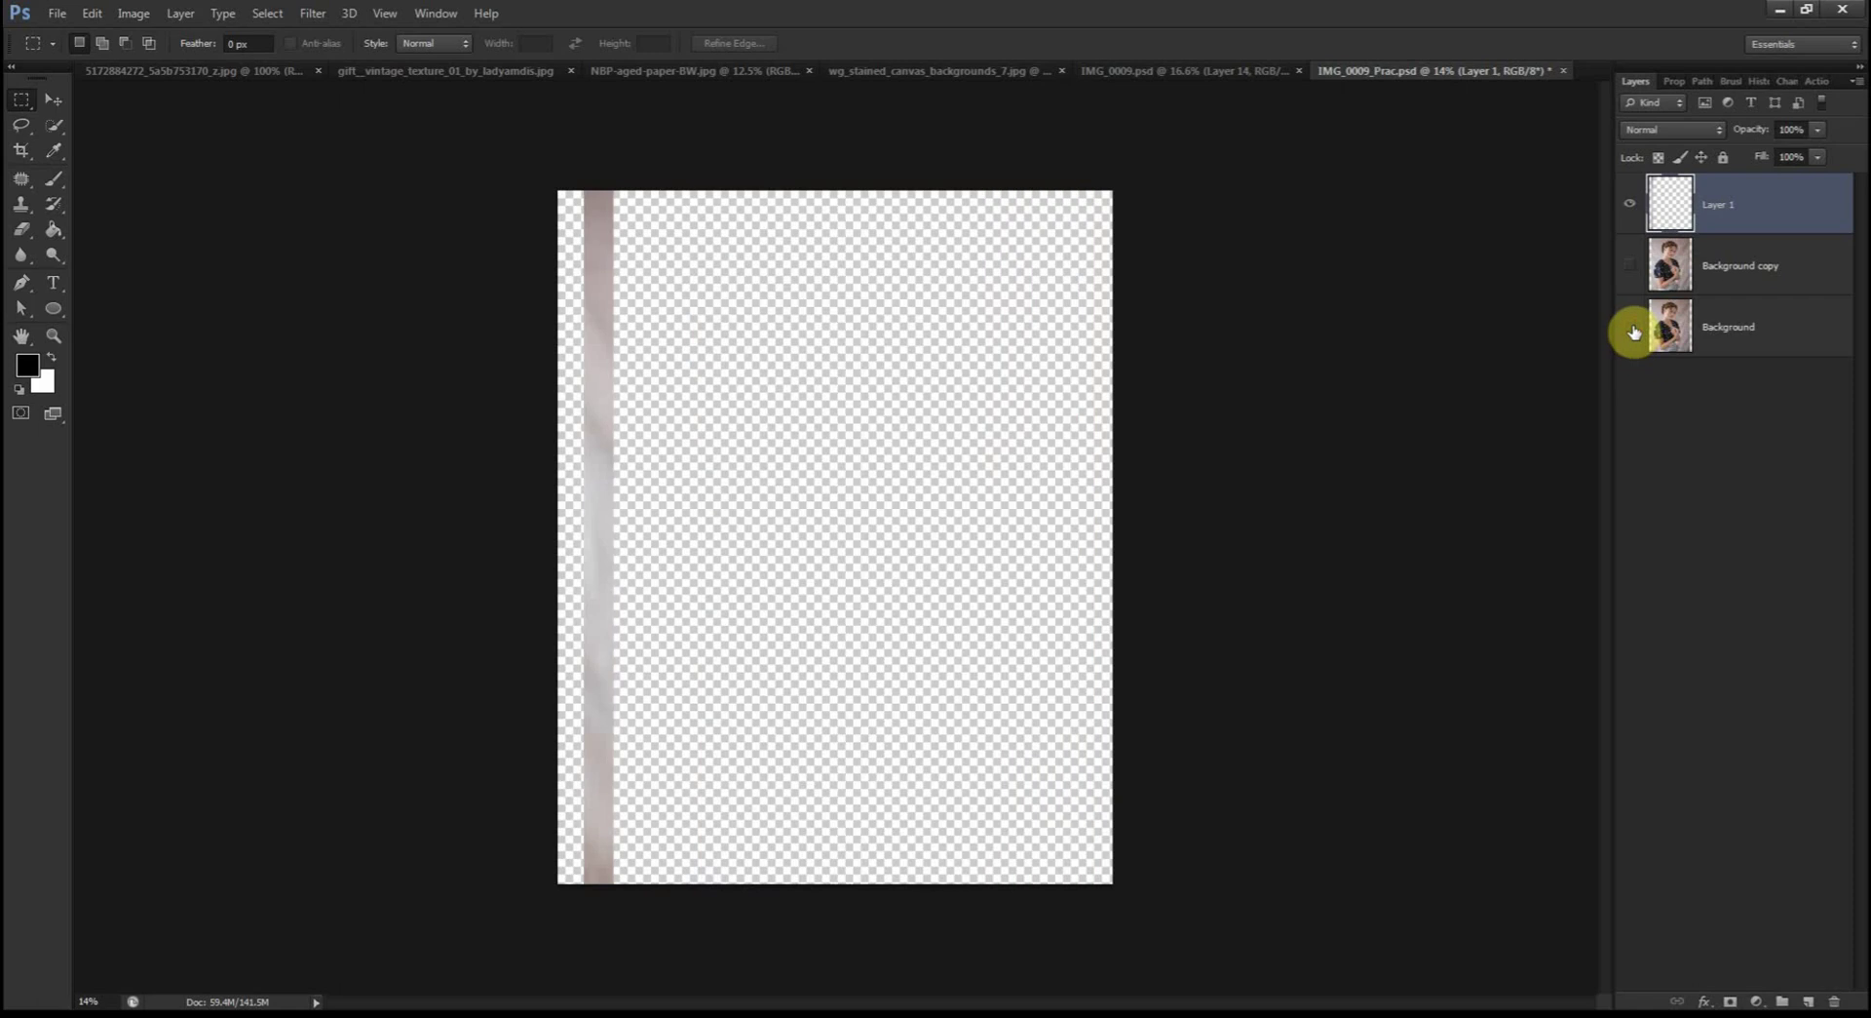
pyautogui.click(1633, 328)
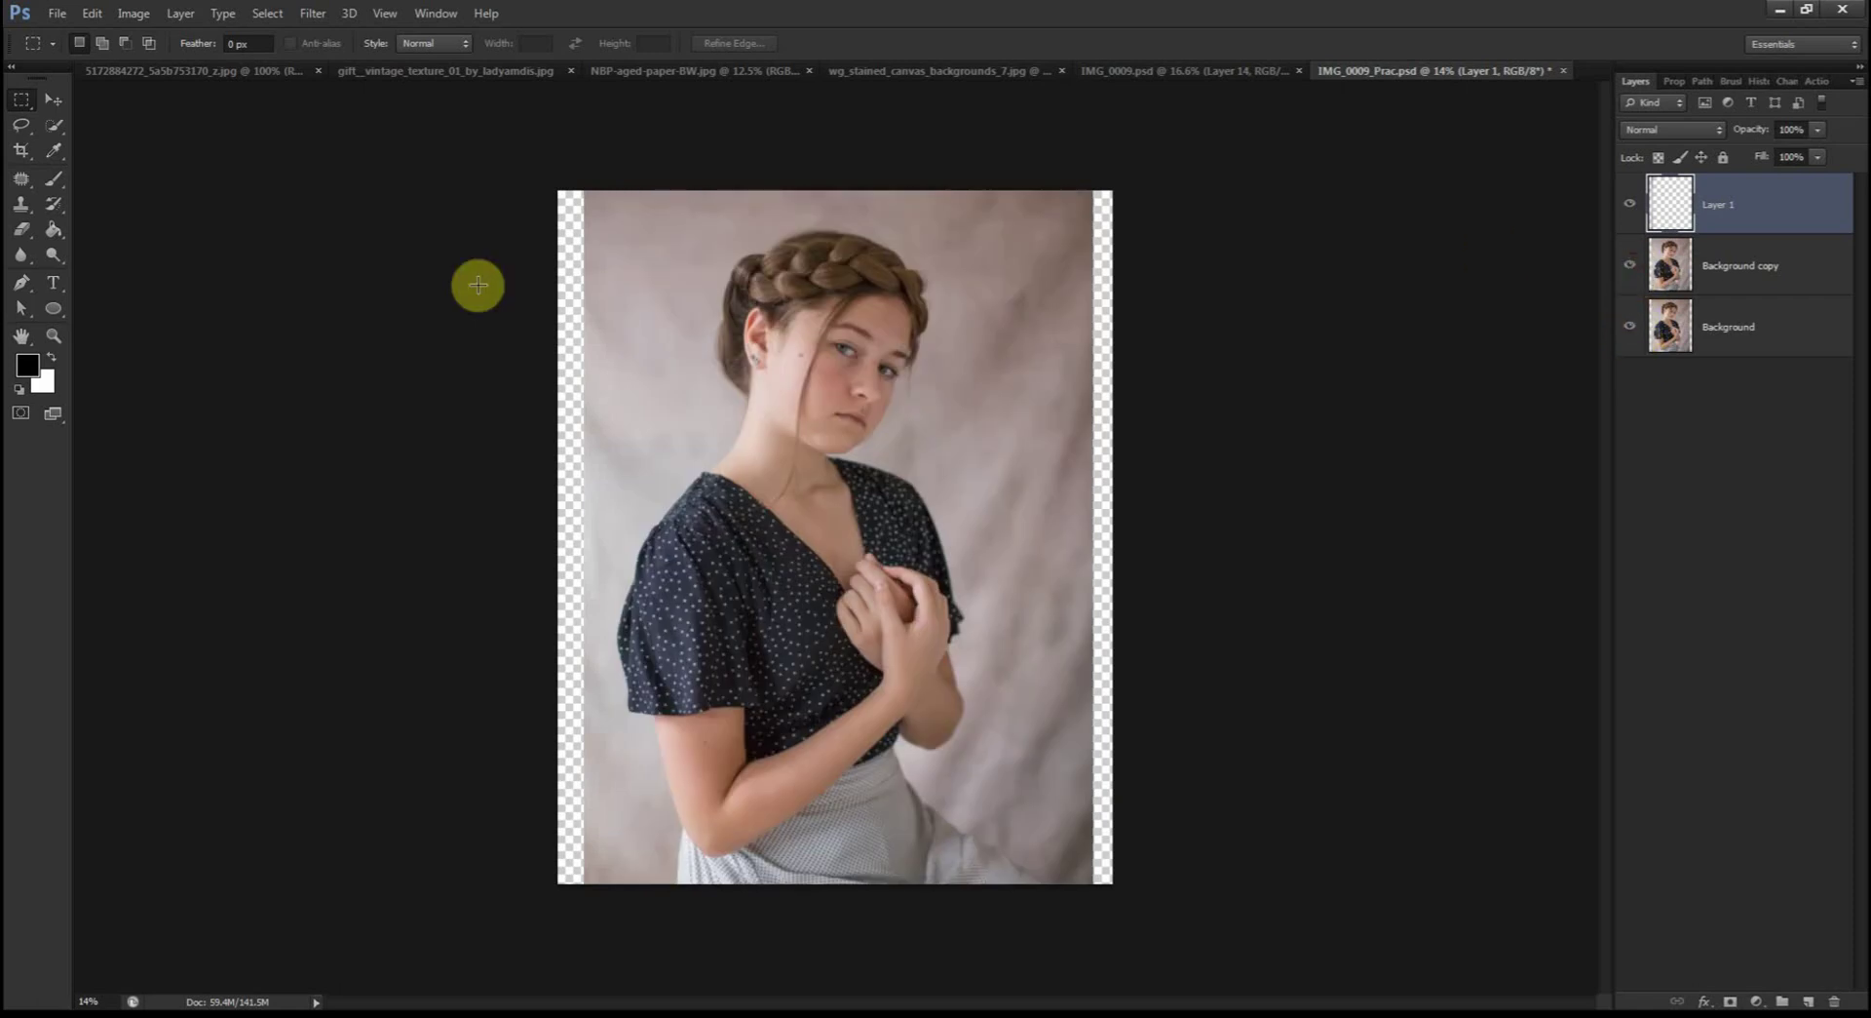
# Step: Move the copied backdrop strip over the empty left margin and mirror it horizontally with Free Transform
pyautogui.click(54, 101)
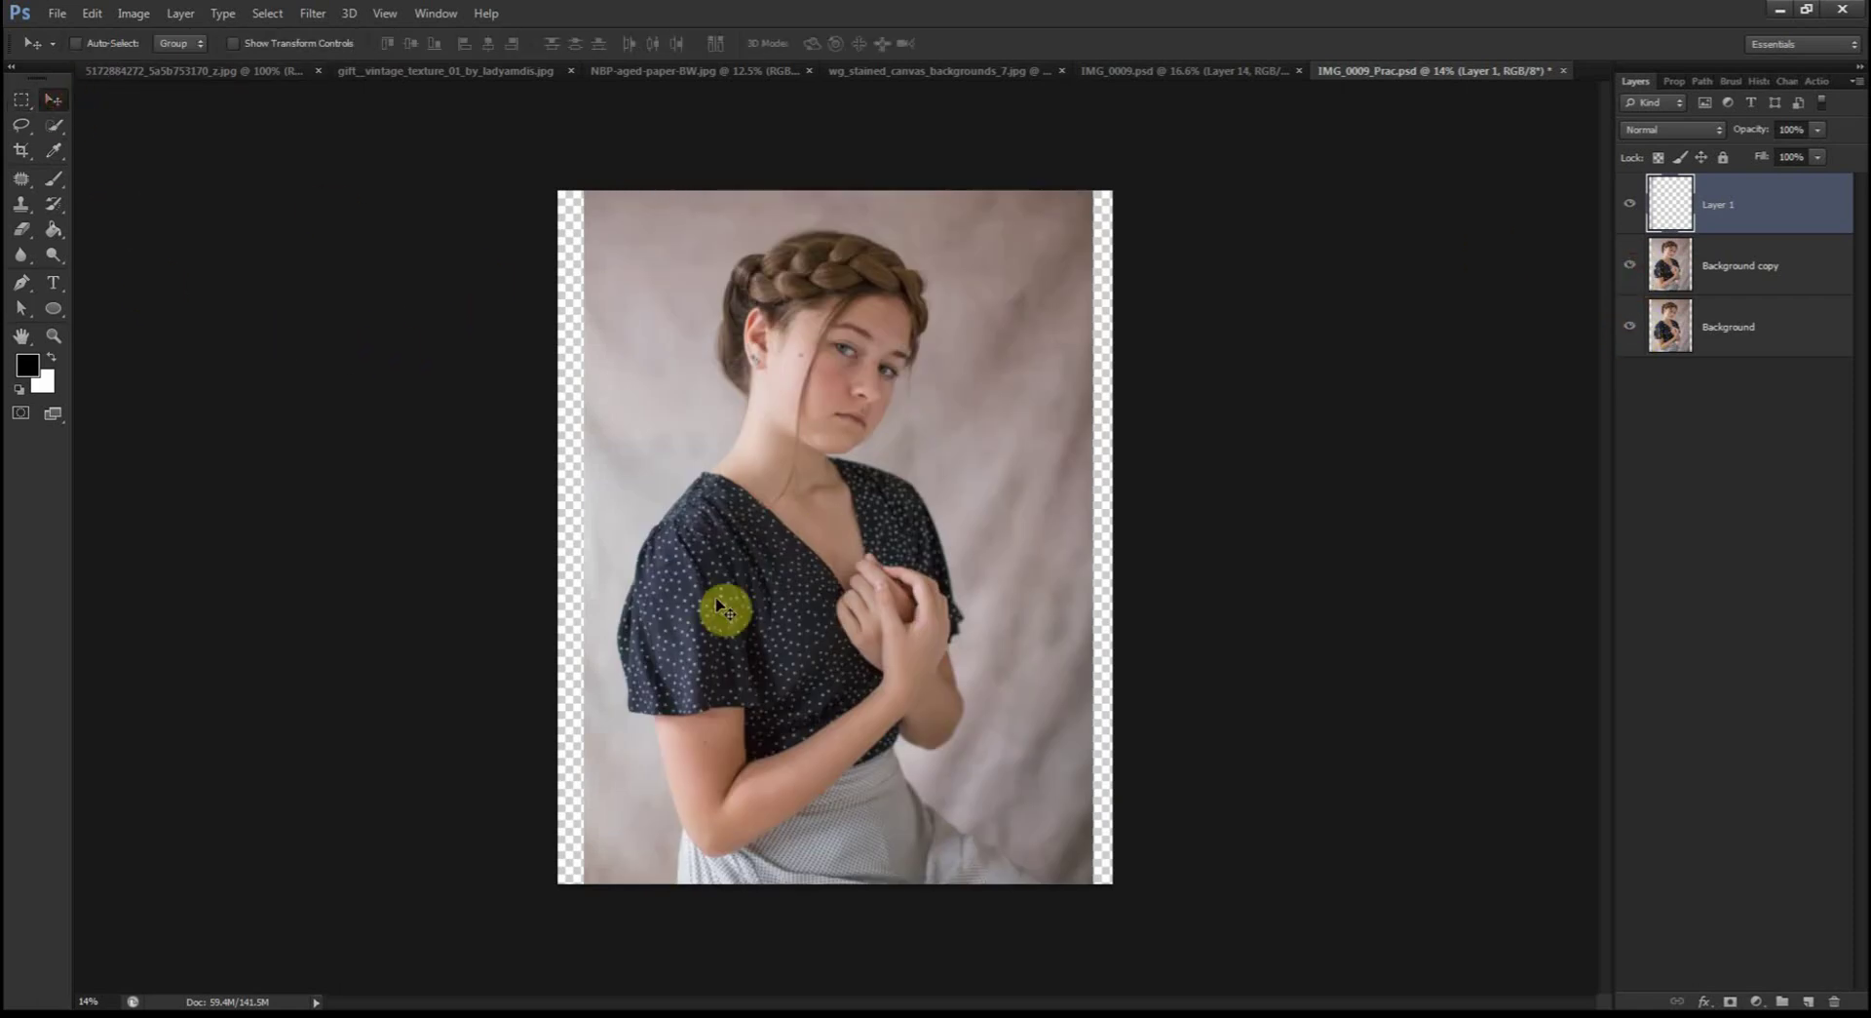
pyautogui.moveTo(600, 500); pyautogui.dragTo(579, 504)
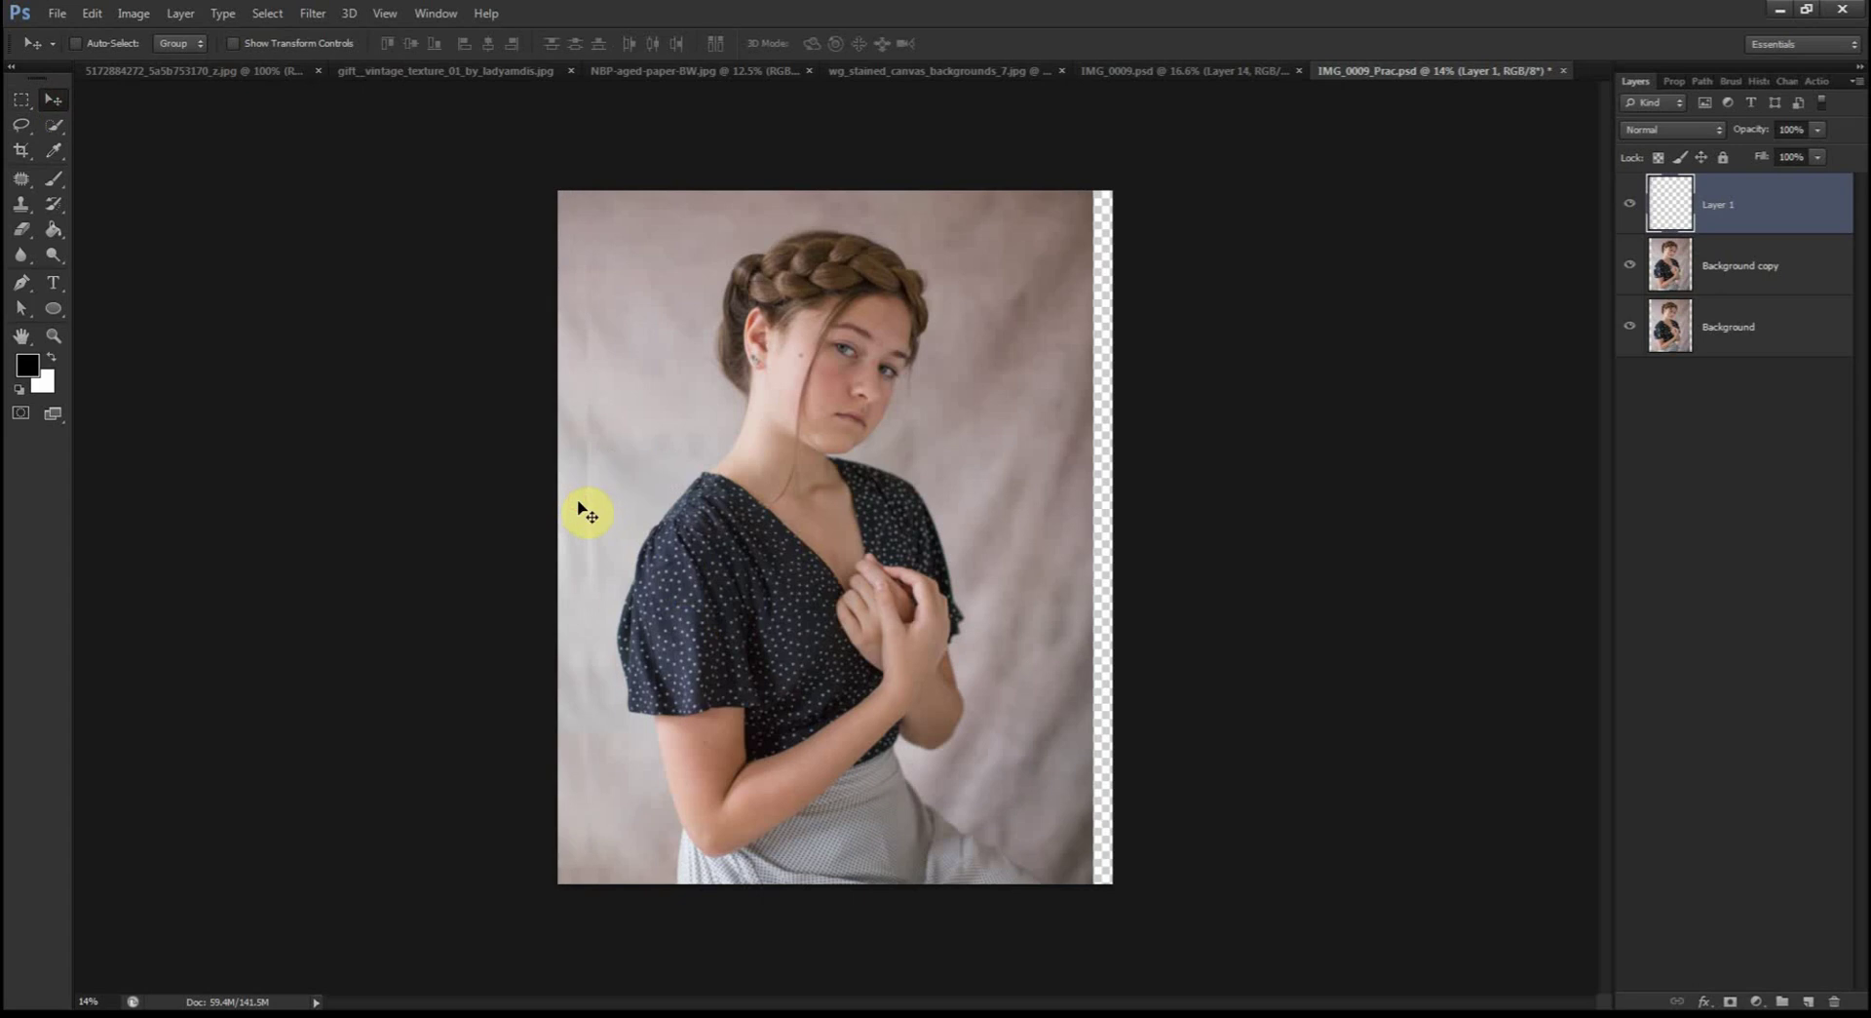
pyautogui.hotkey('ctrl', 't')
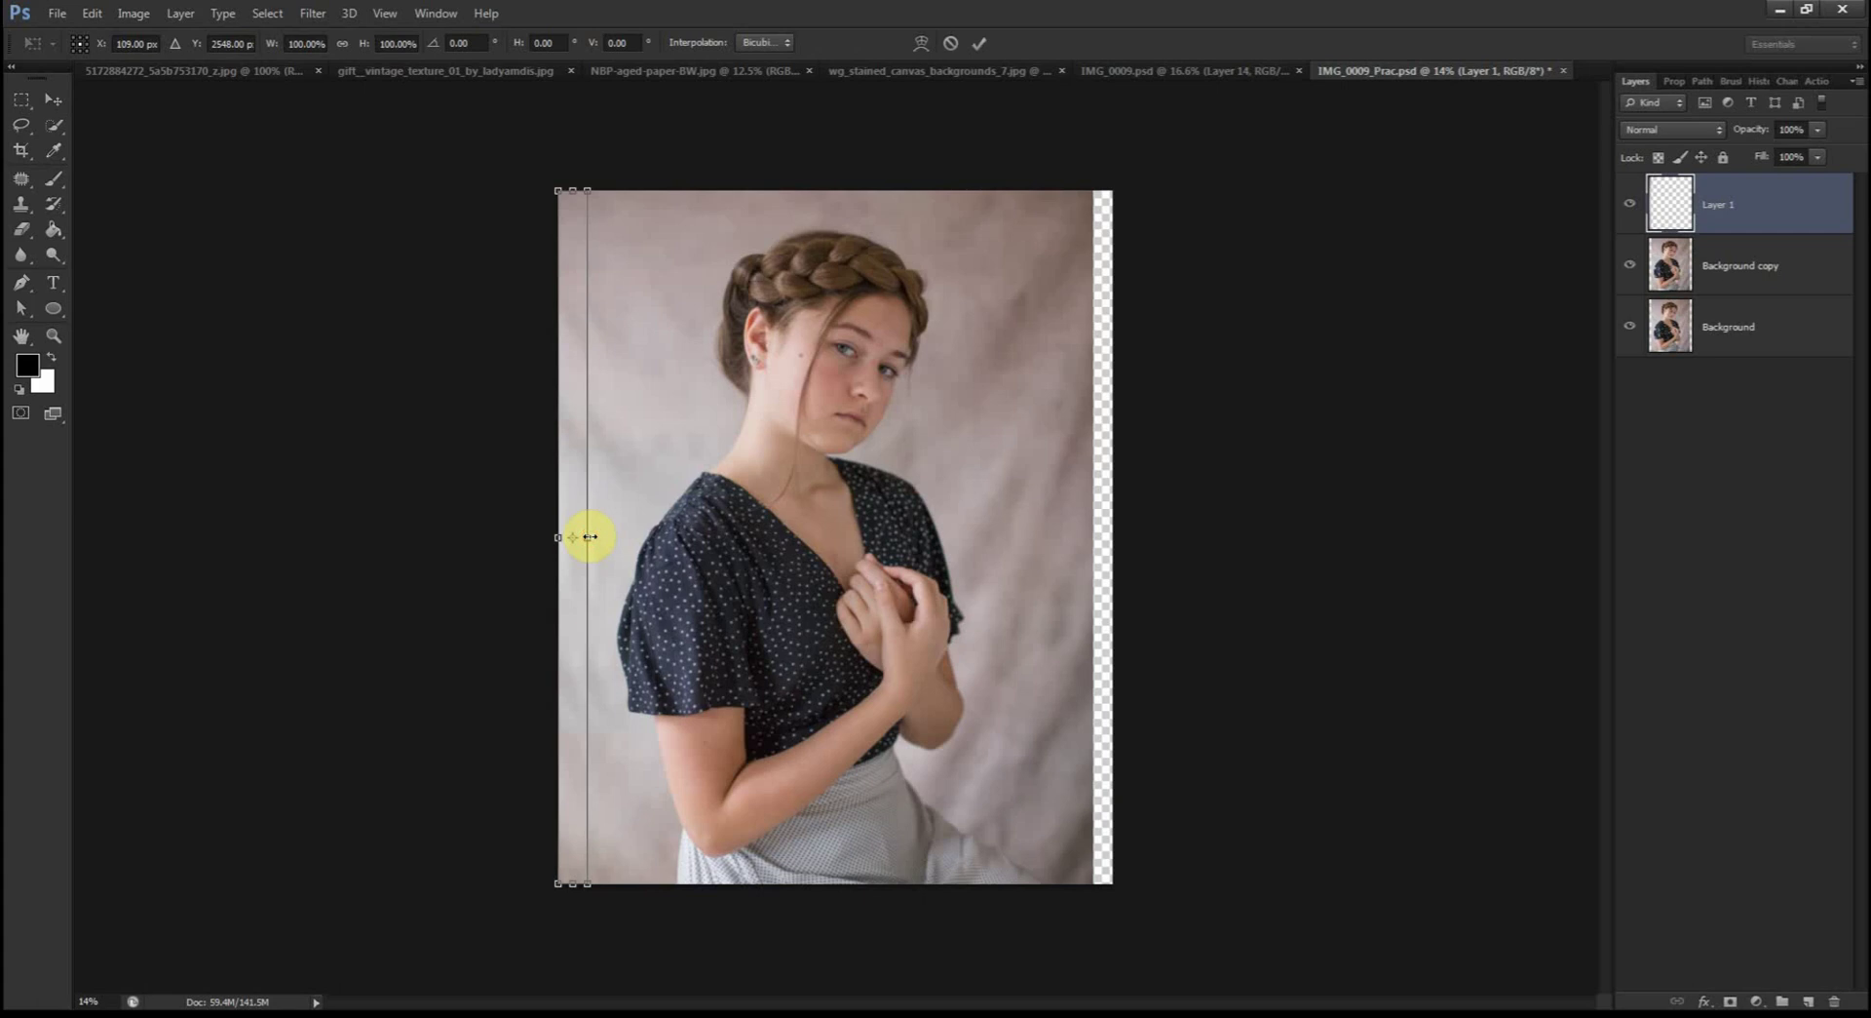
pyautogui.moveTo(592, 537); pyautogui.dragTo(549, 537)
pyautogui.click(983, 44)
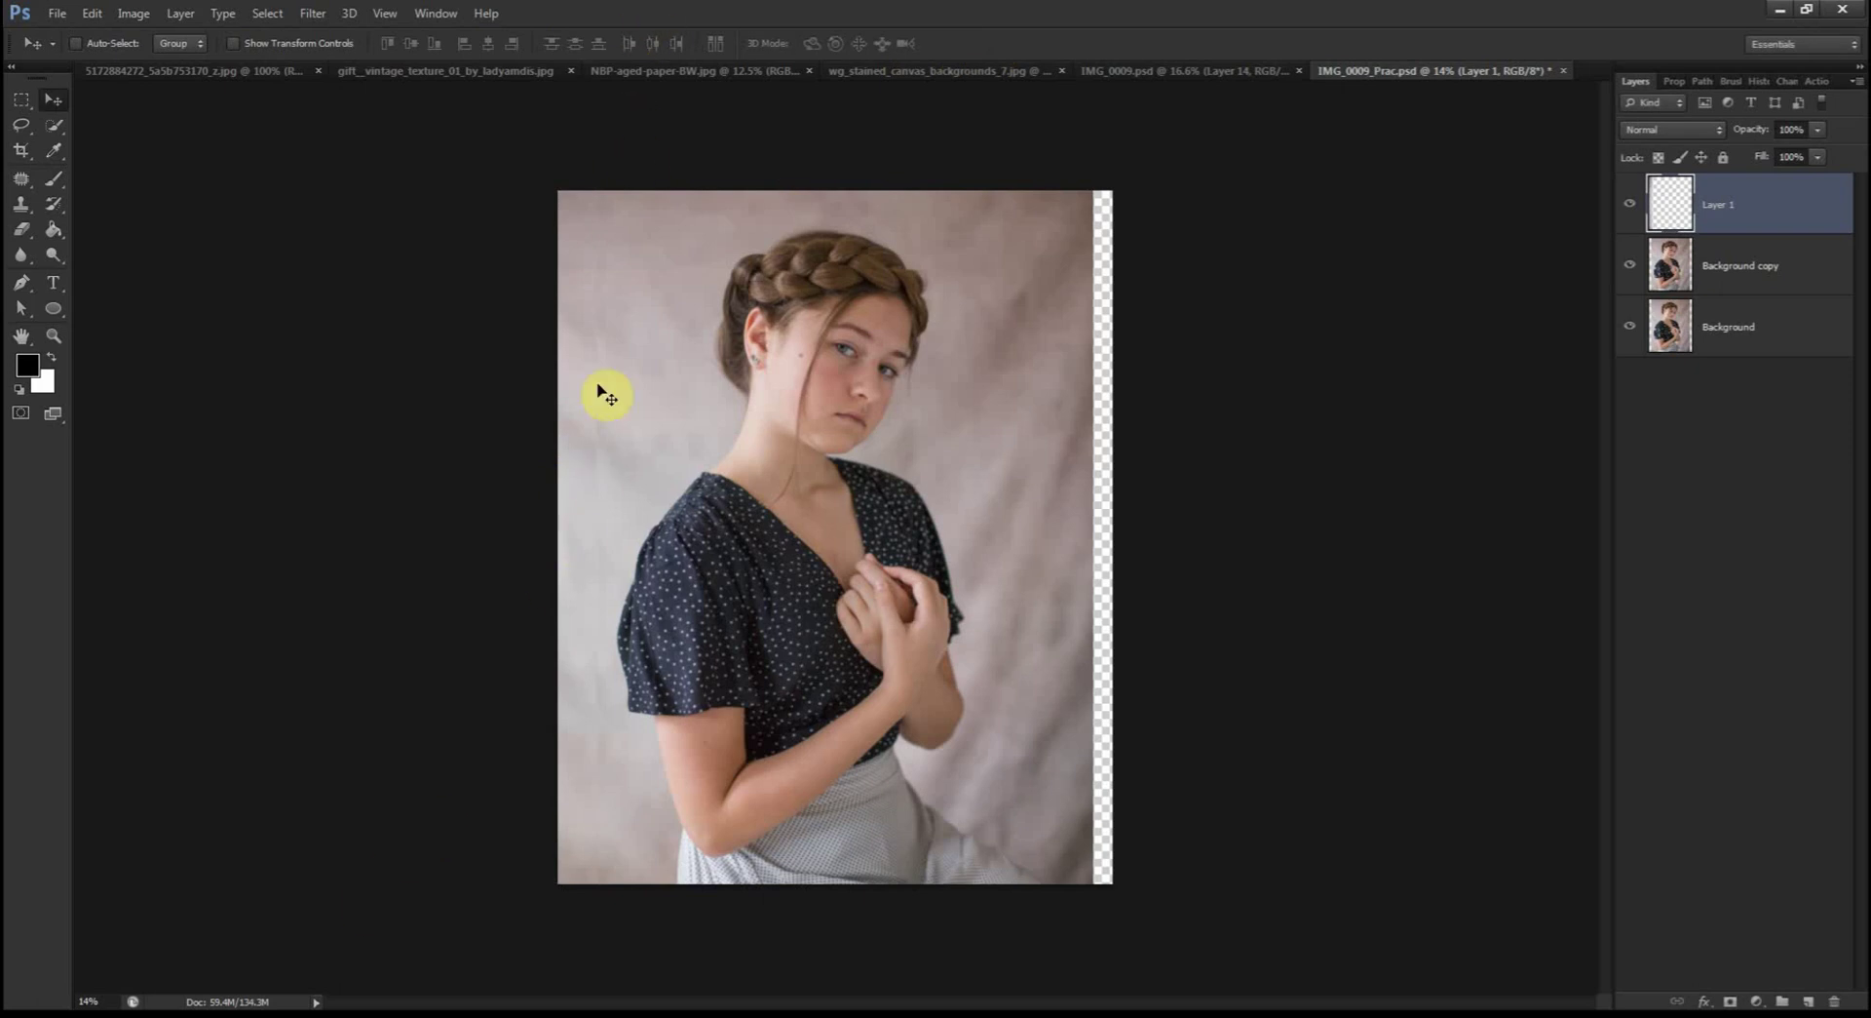
pyautogui.moveTo(596, 382); pyautogui.dragTo(594, 376)
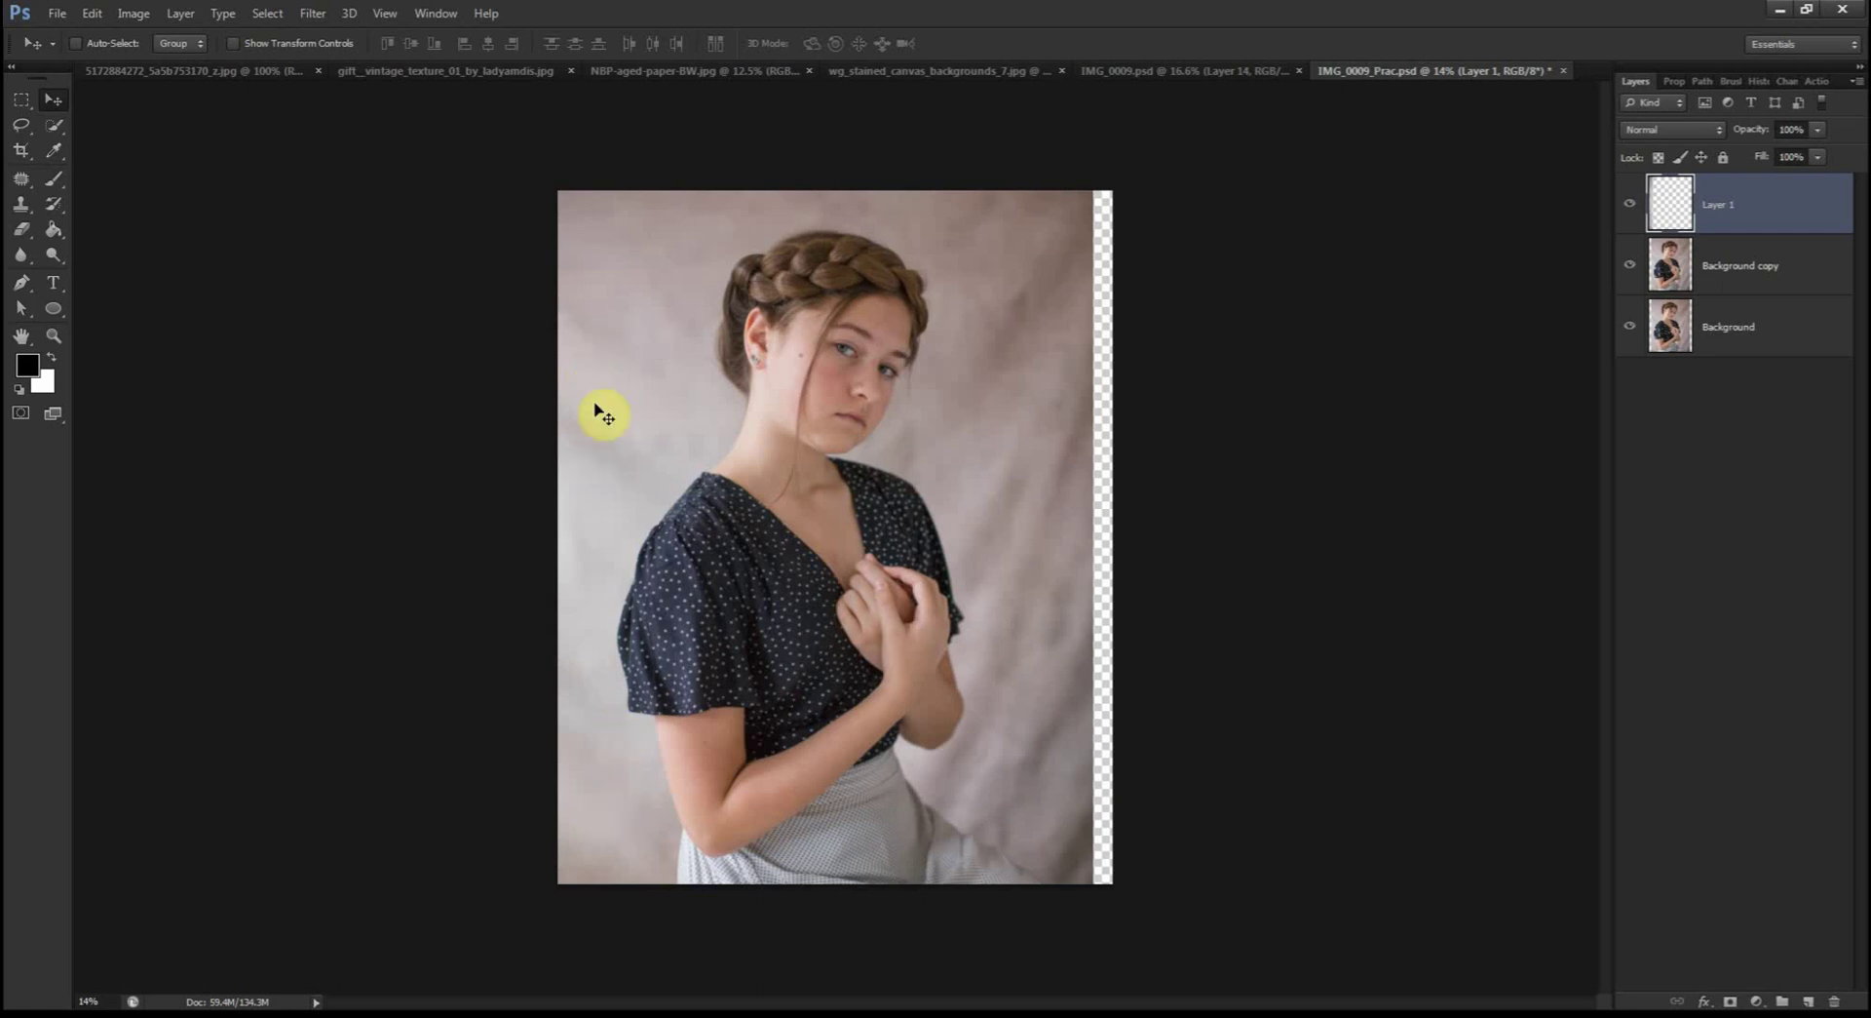
# Step: Inspect the extended left edge, then delete the mirrored strip's layer
pyautogui.scroll(8, 596, 232)
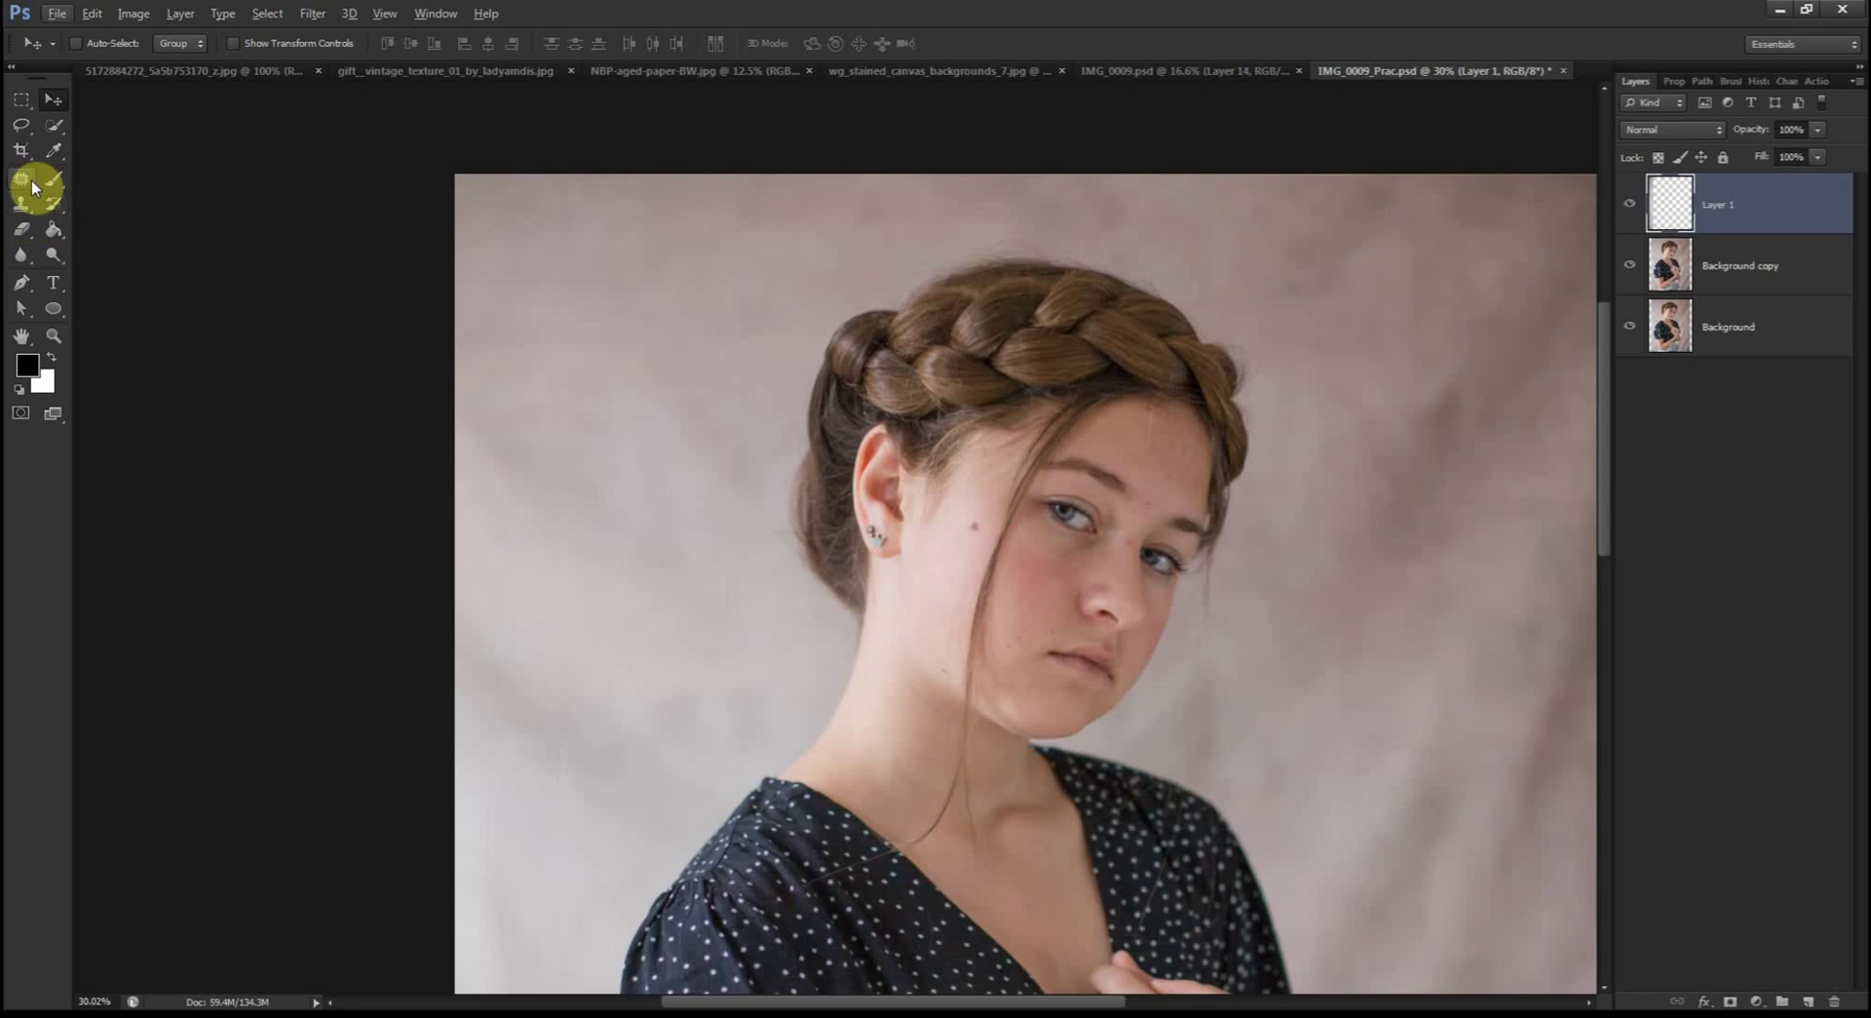
pyautogui.click(577, 310)
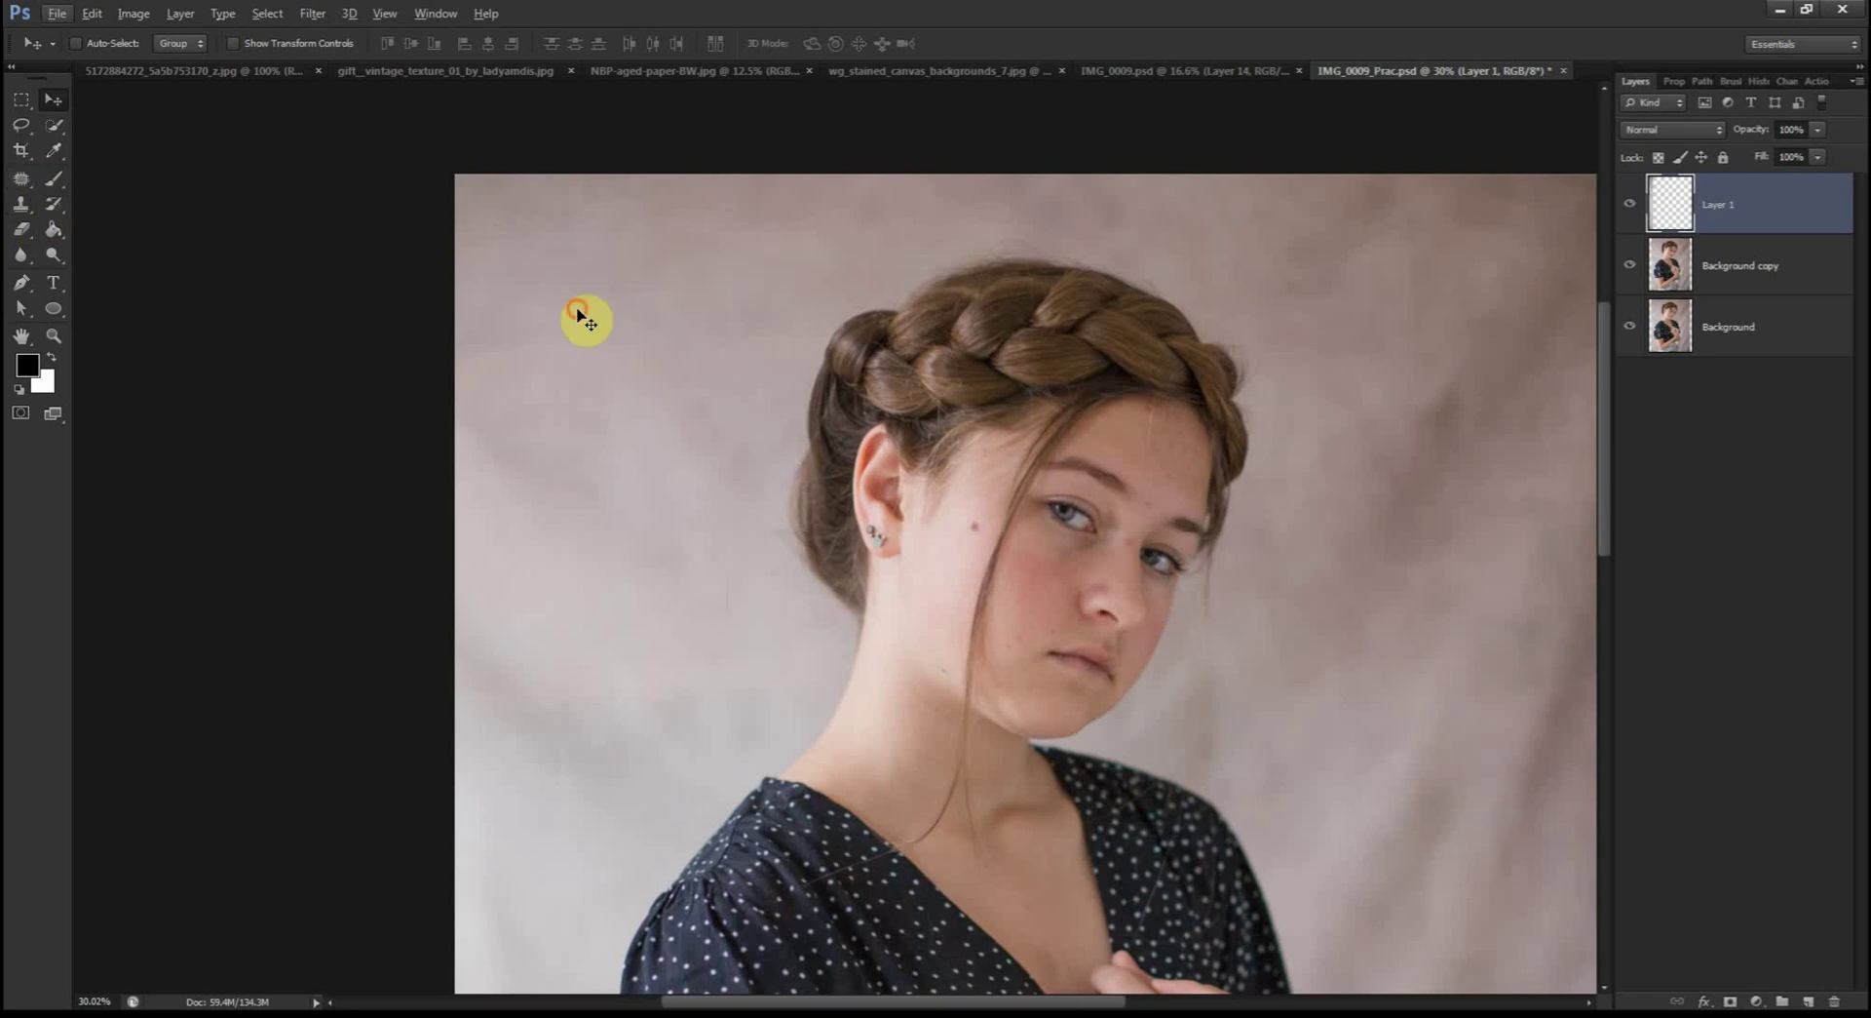
pyautogui.scroll(-8, 577, 310)
pyautogui.scroll(3, 577, 310)
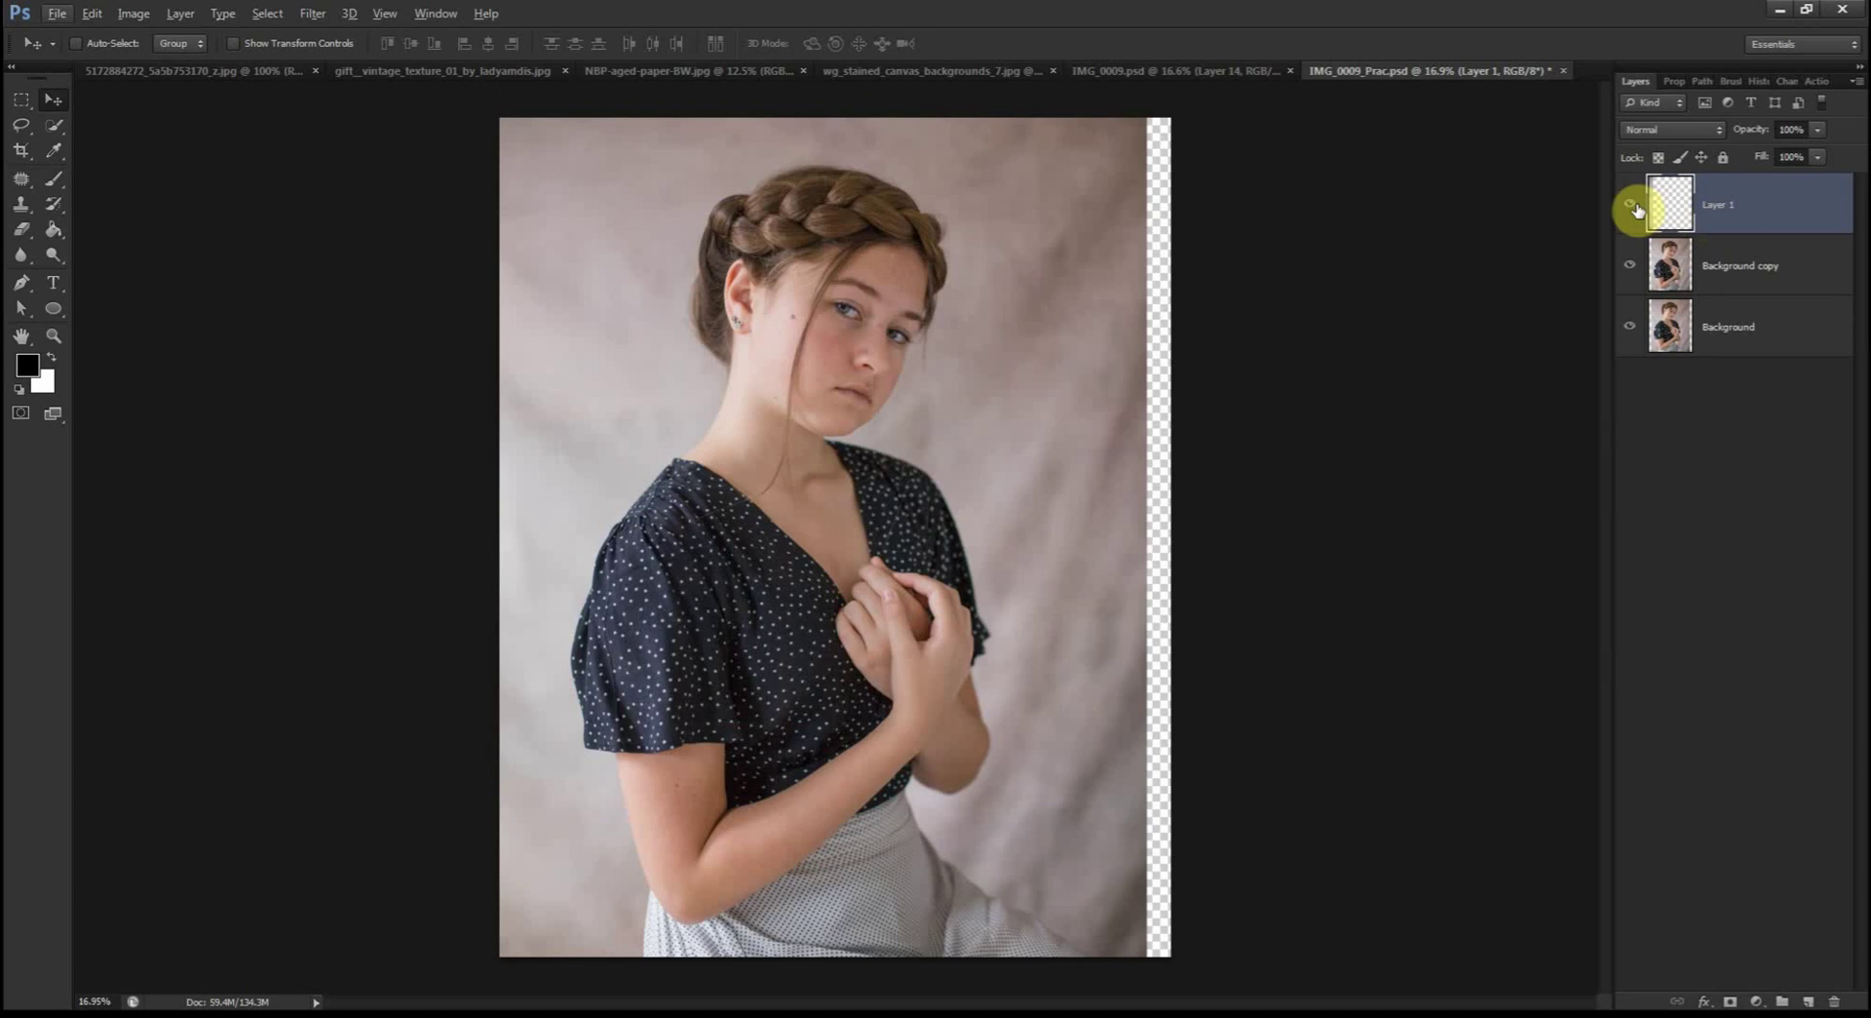
pyautogui.click(1630, 207)
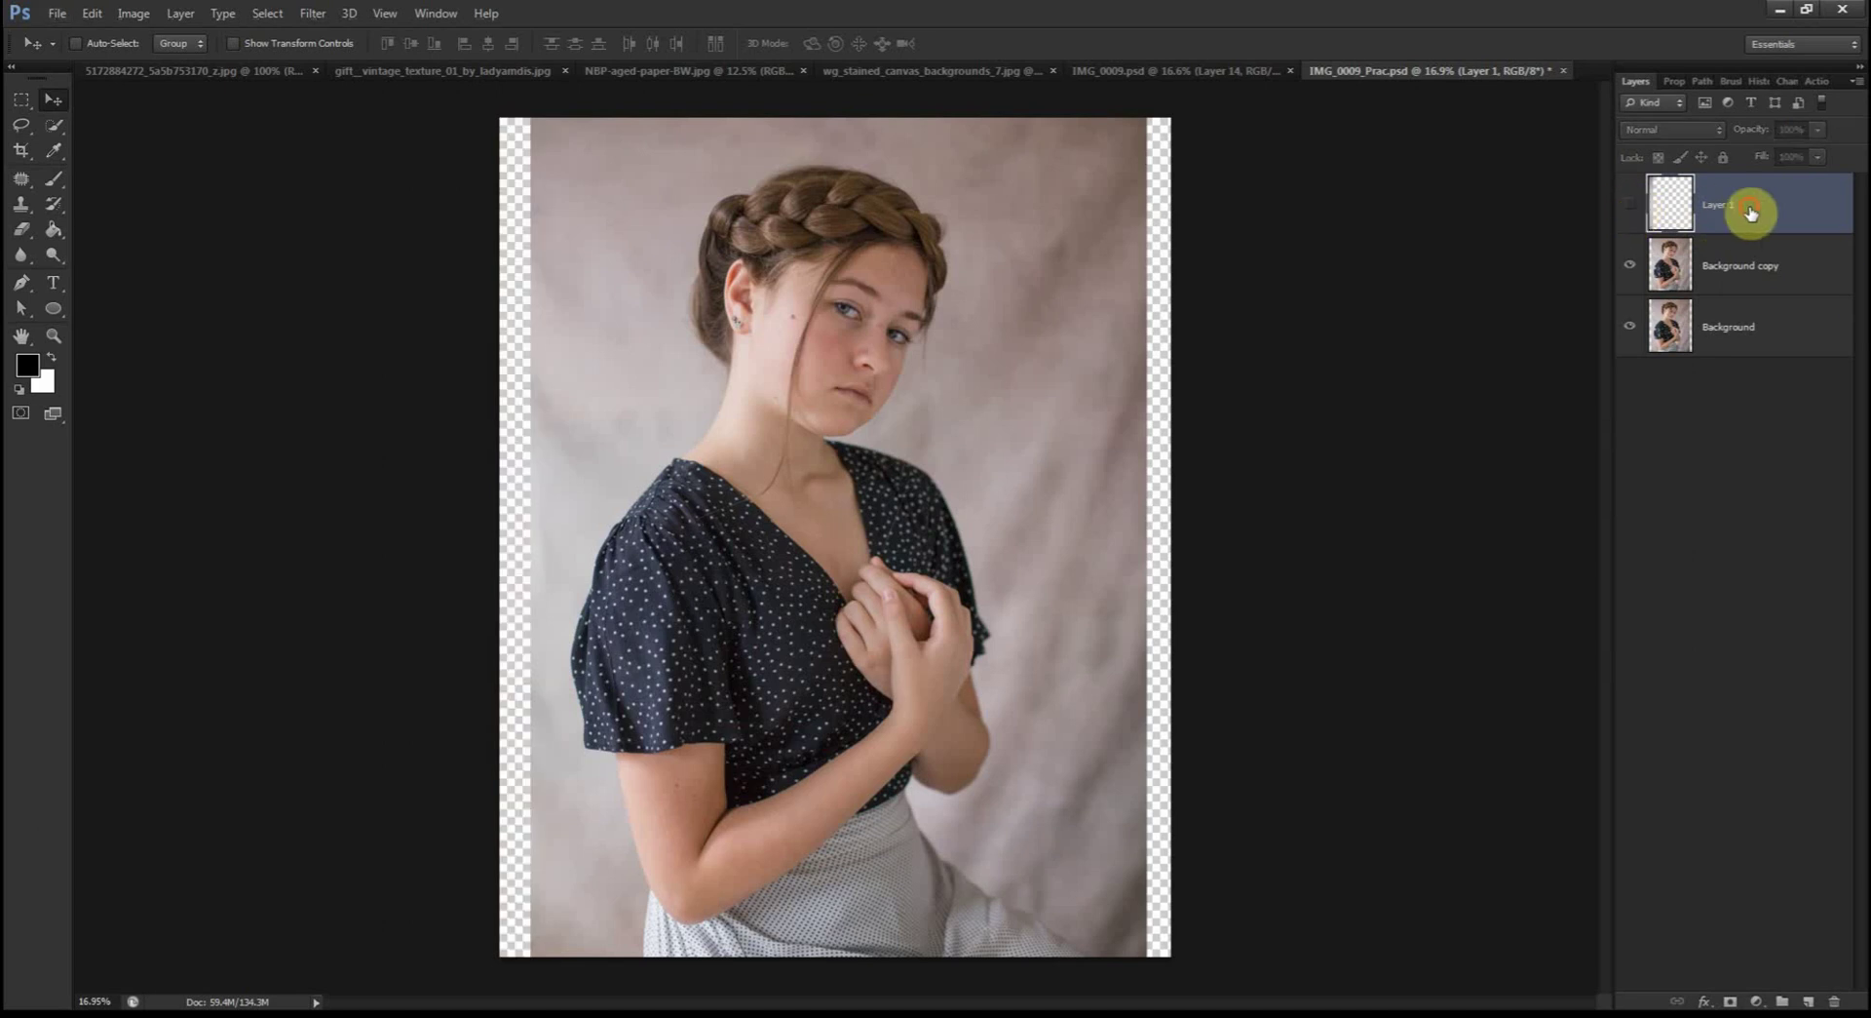
pyautogui.moveTo(1771, 196); pyautogui.dragTo(1834, 1000)
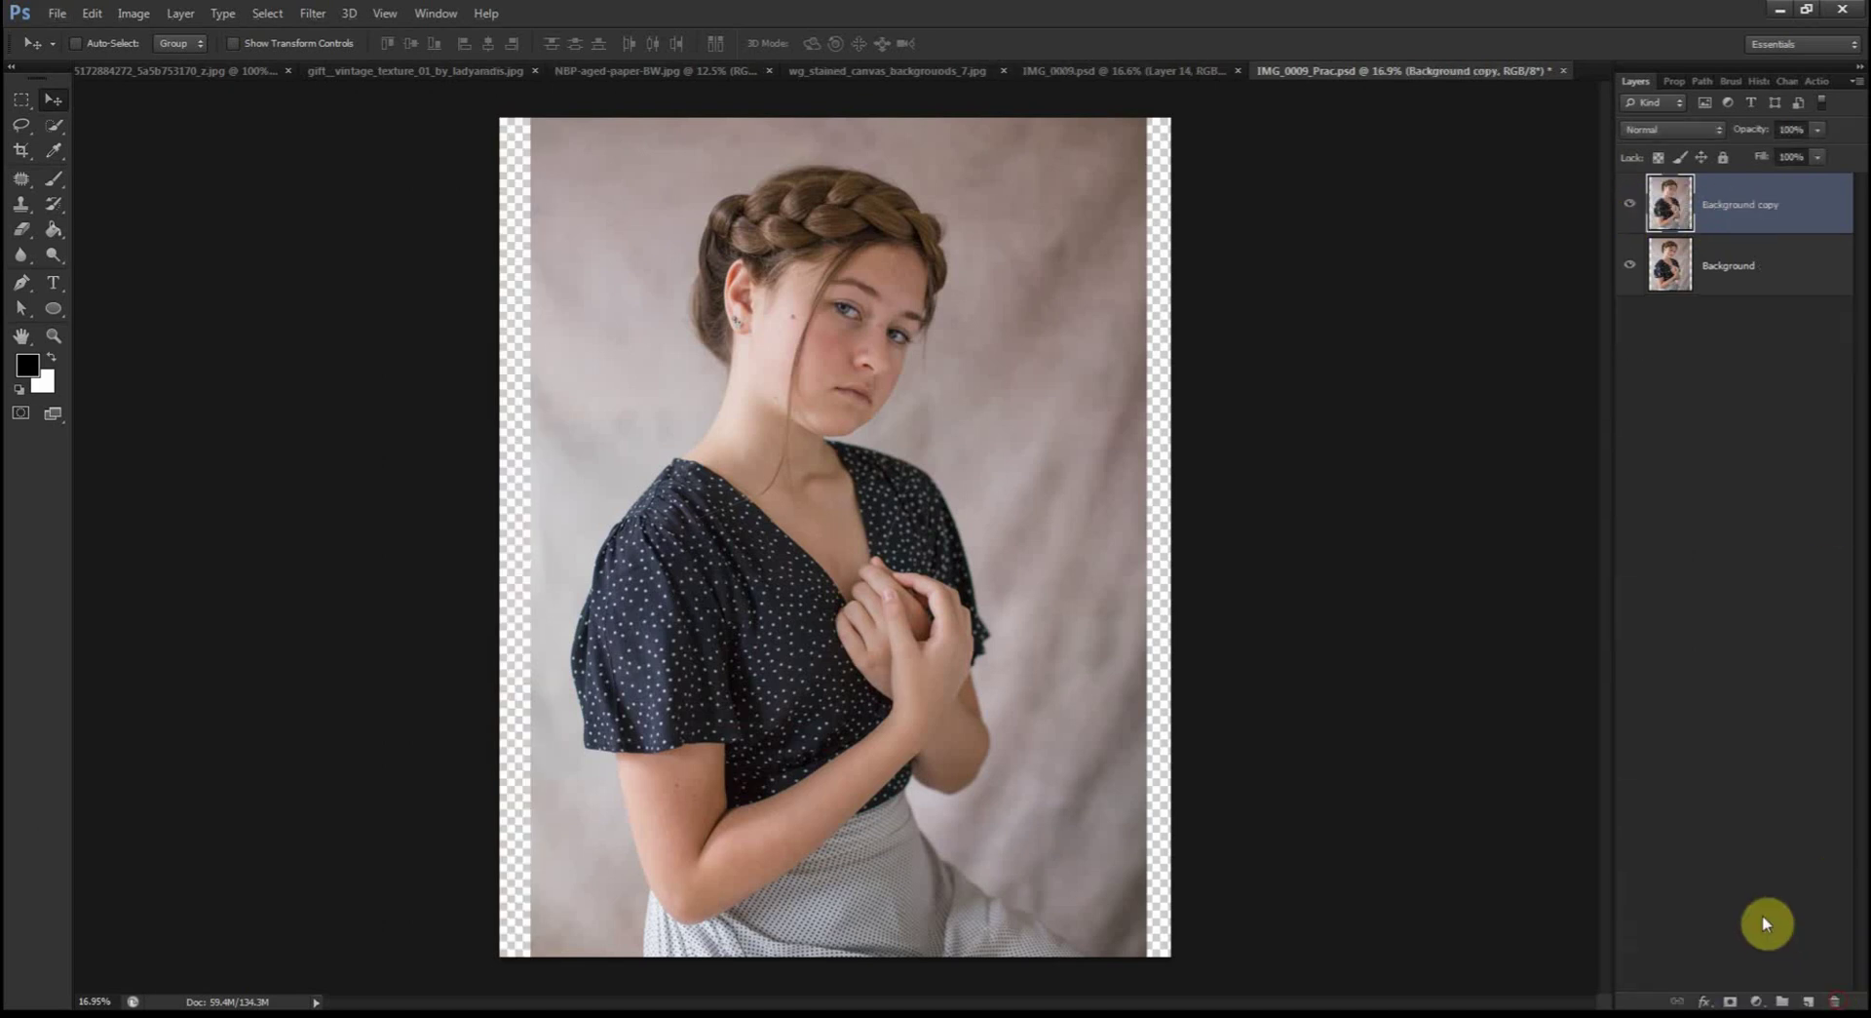
# Step: Select the empty left margin plus a narrow strip of adjoining backdrop at full height and fill it with Content-Aware at 100% opacity
pyautogui.click(20, 102)
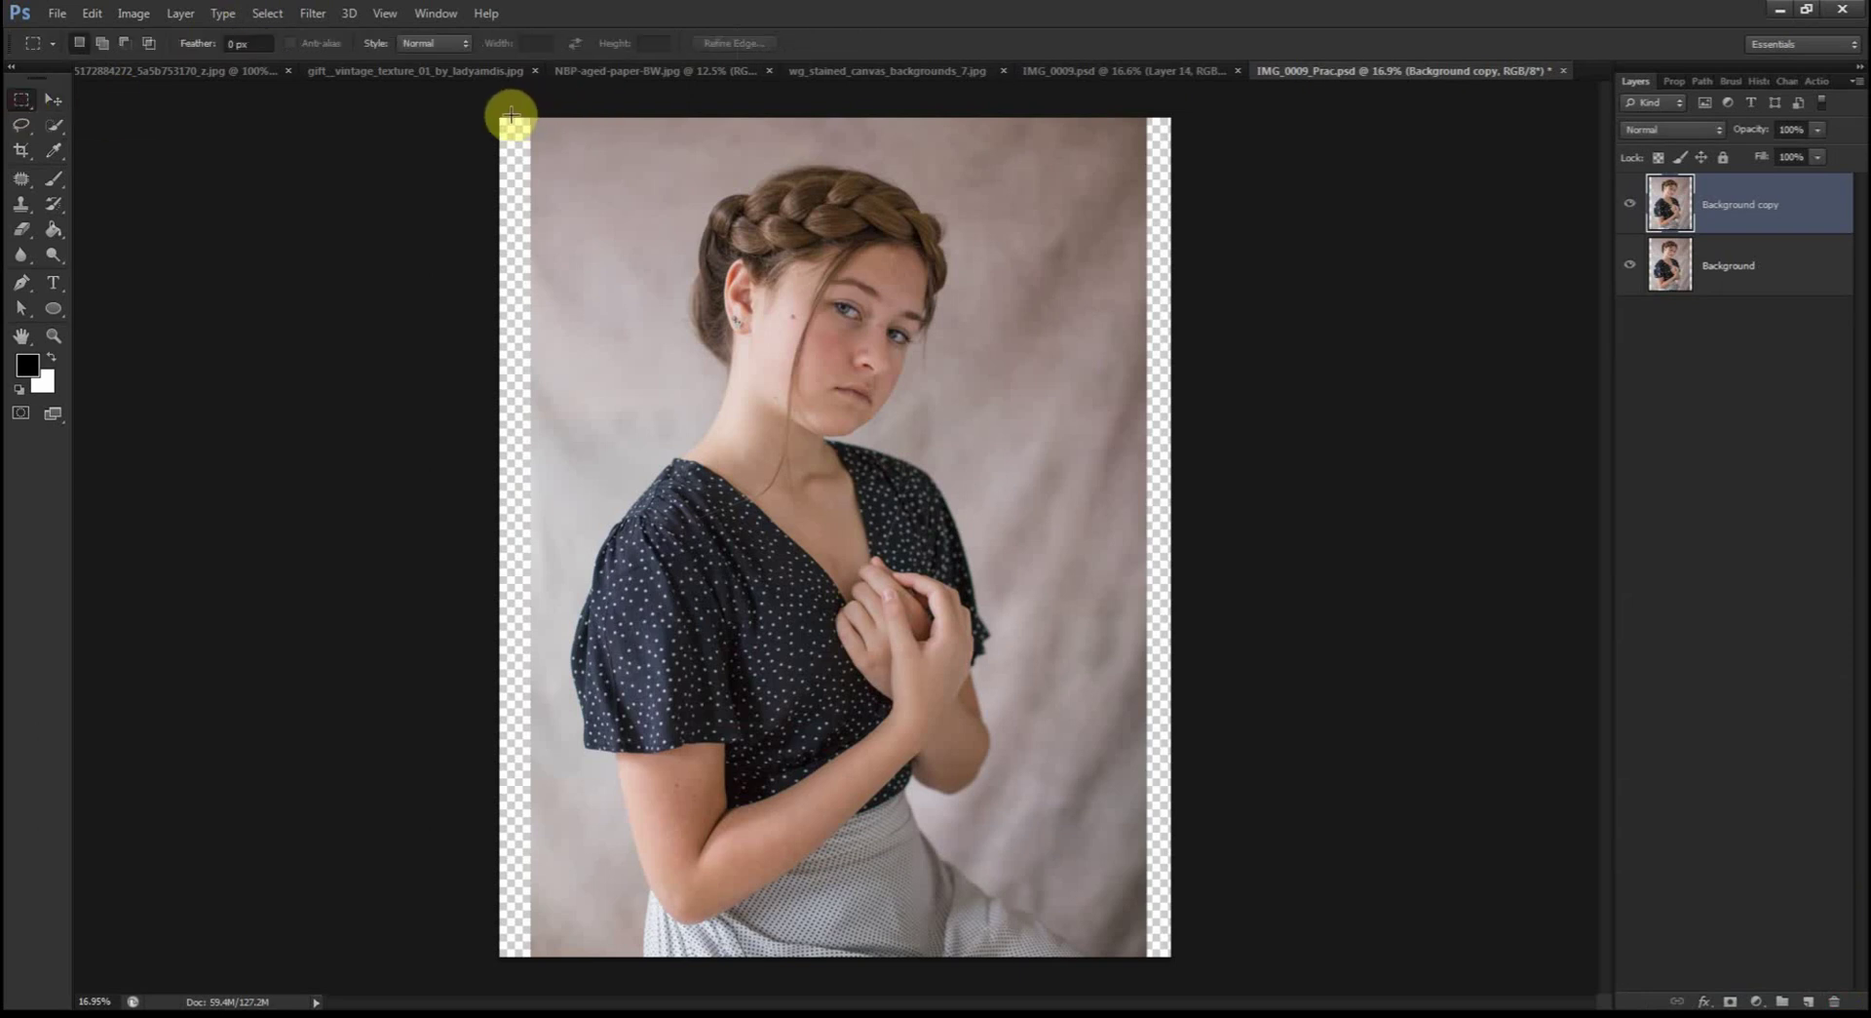
pyautogui.moveTo(511, 115); pyautogui.dragTo(549, 638)
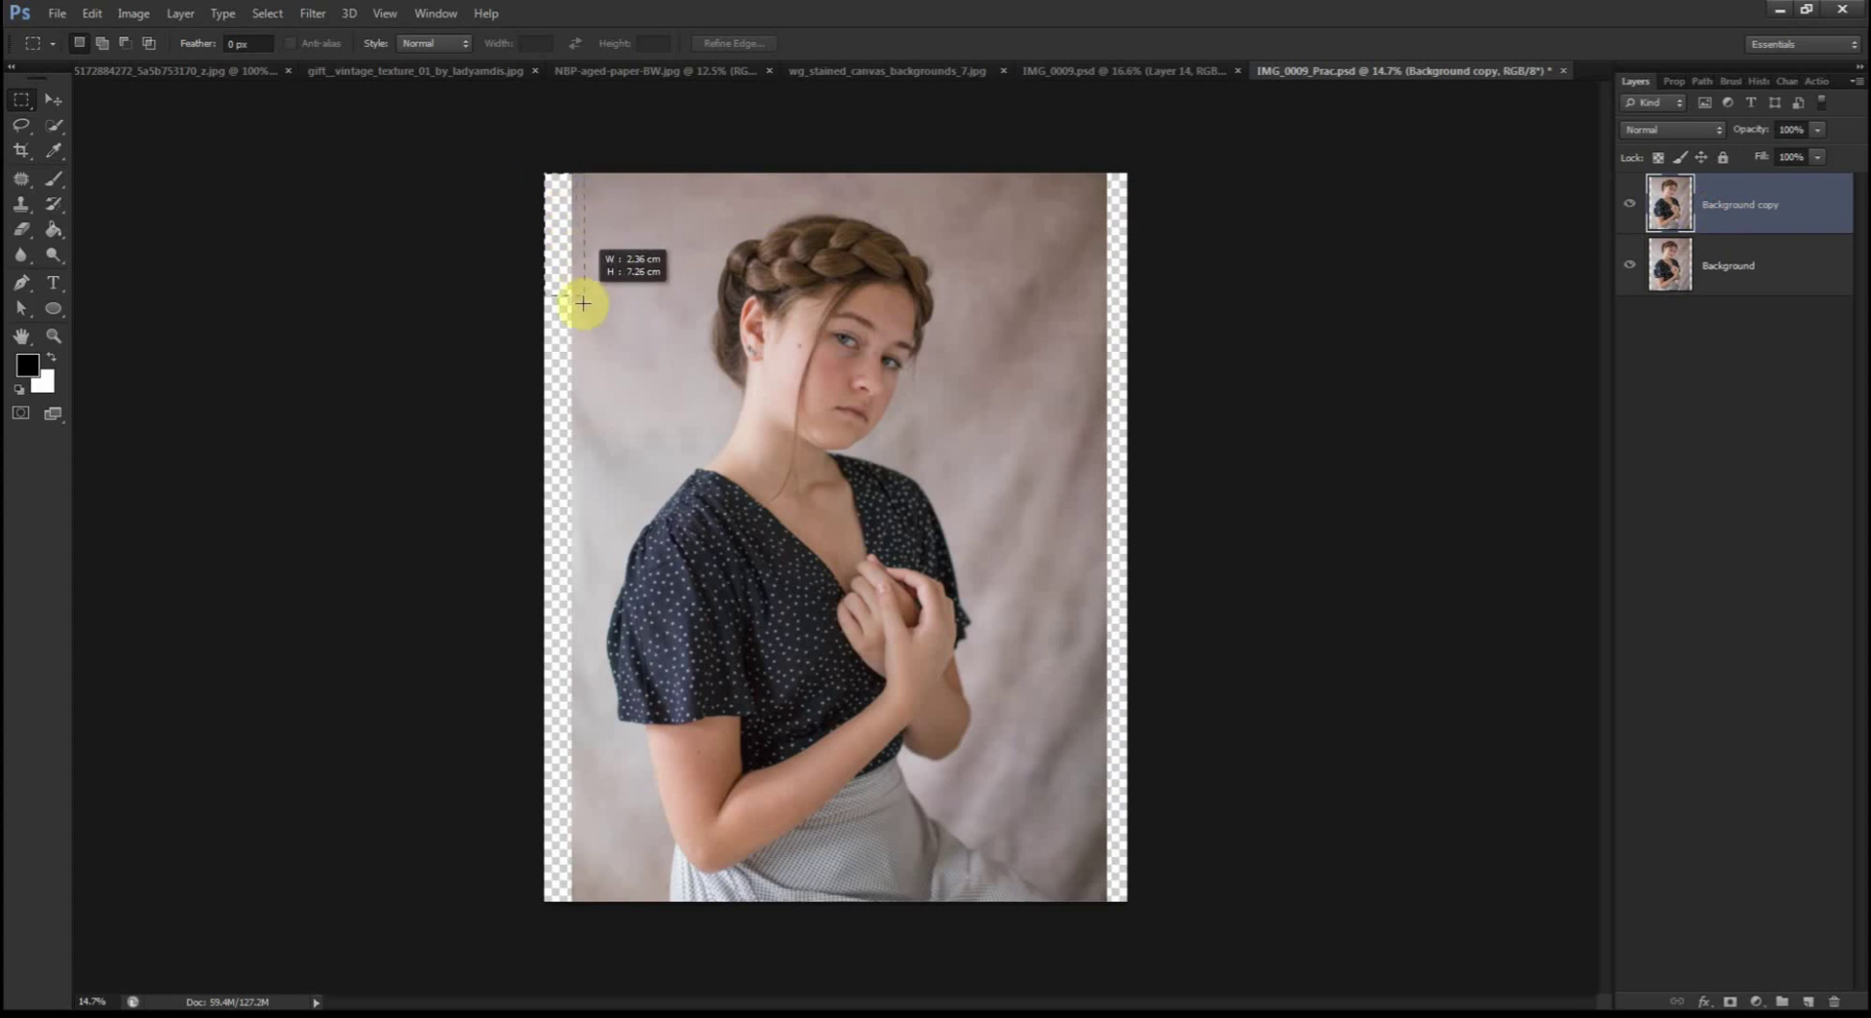
pyautogui.moveTo(583, 303); pyautogui.dragTo(626, 929)
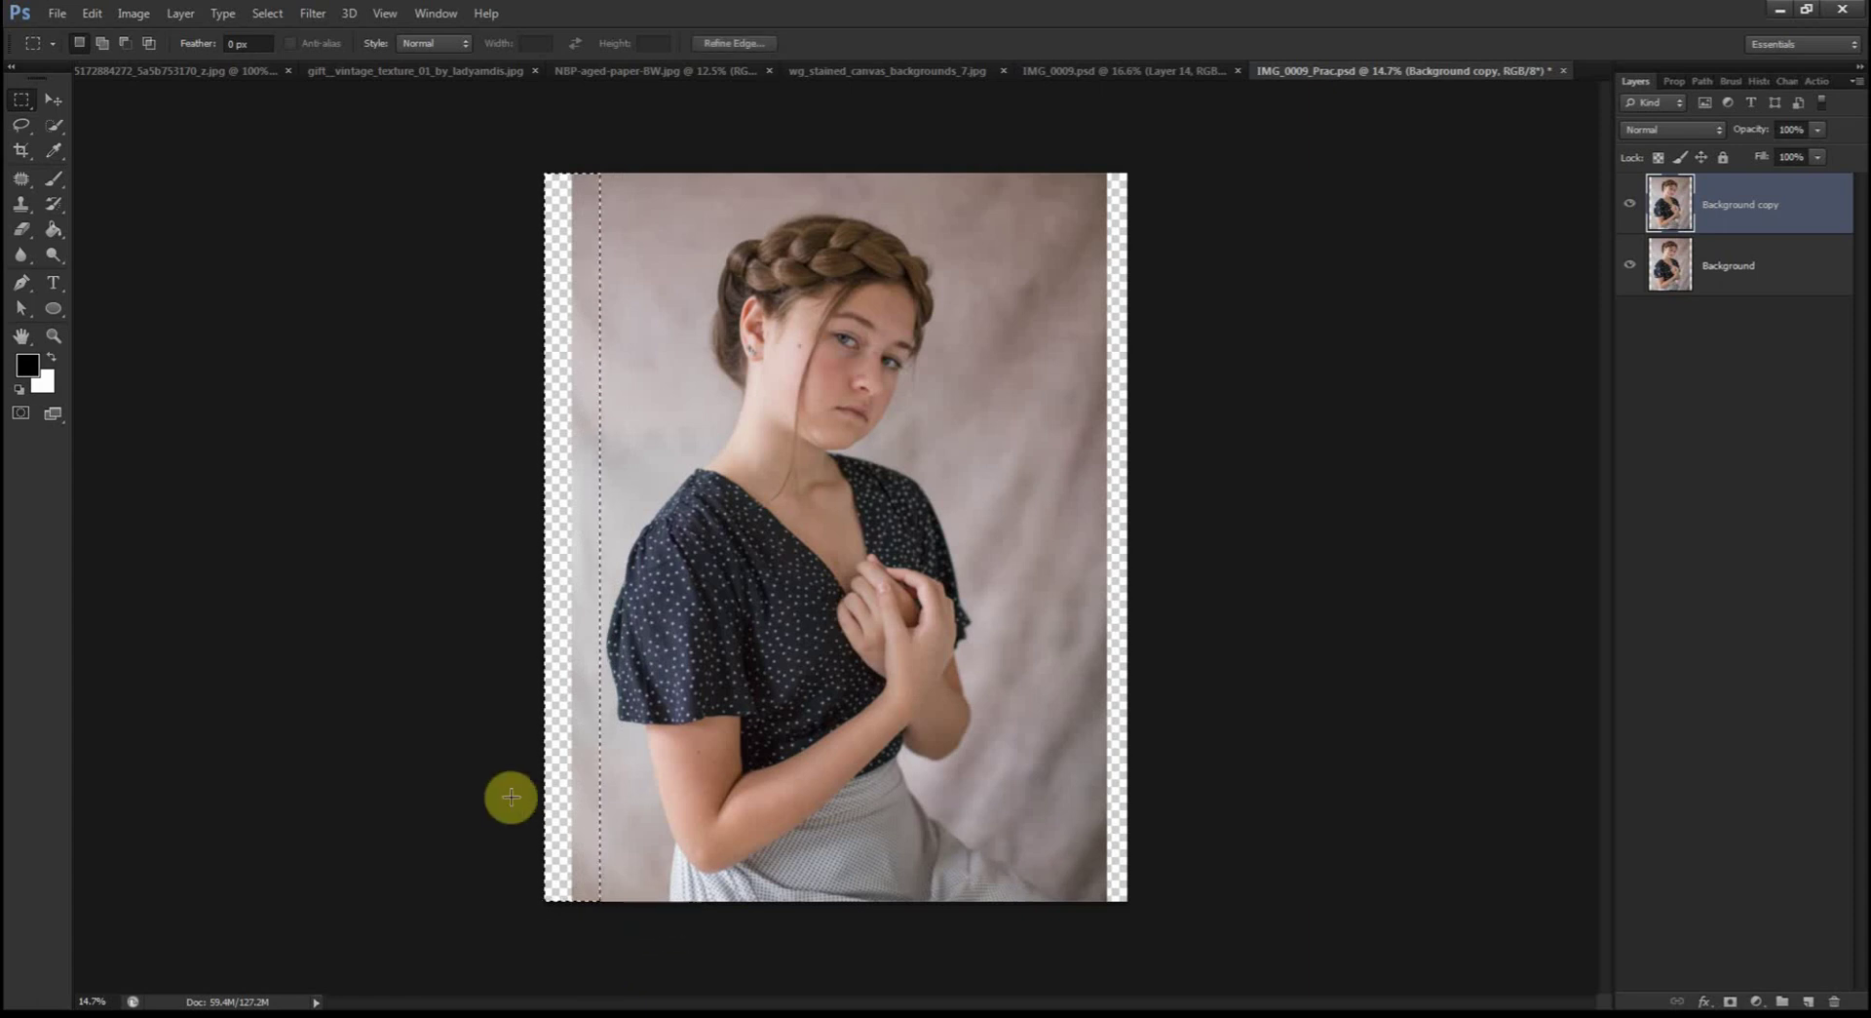
pyautogui.click(93, 14)
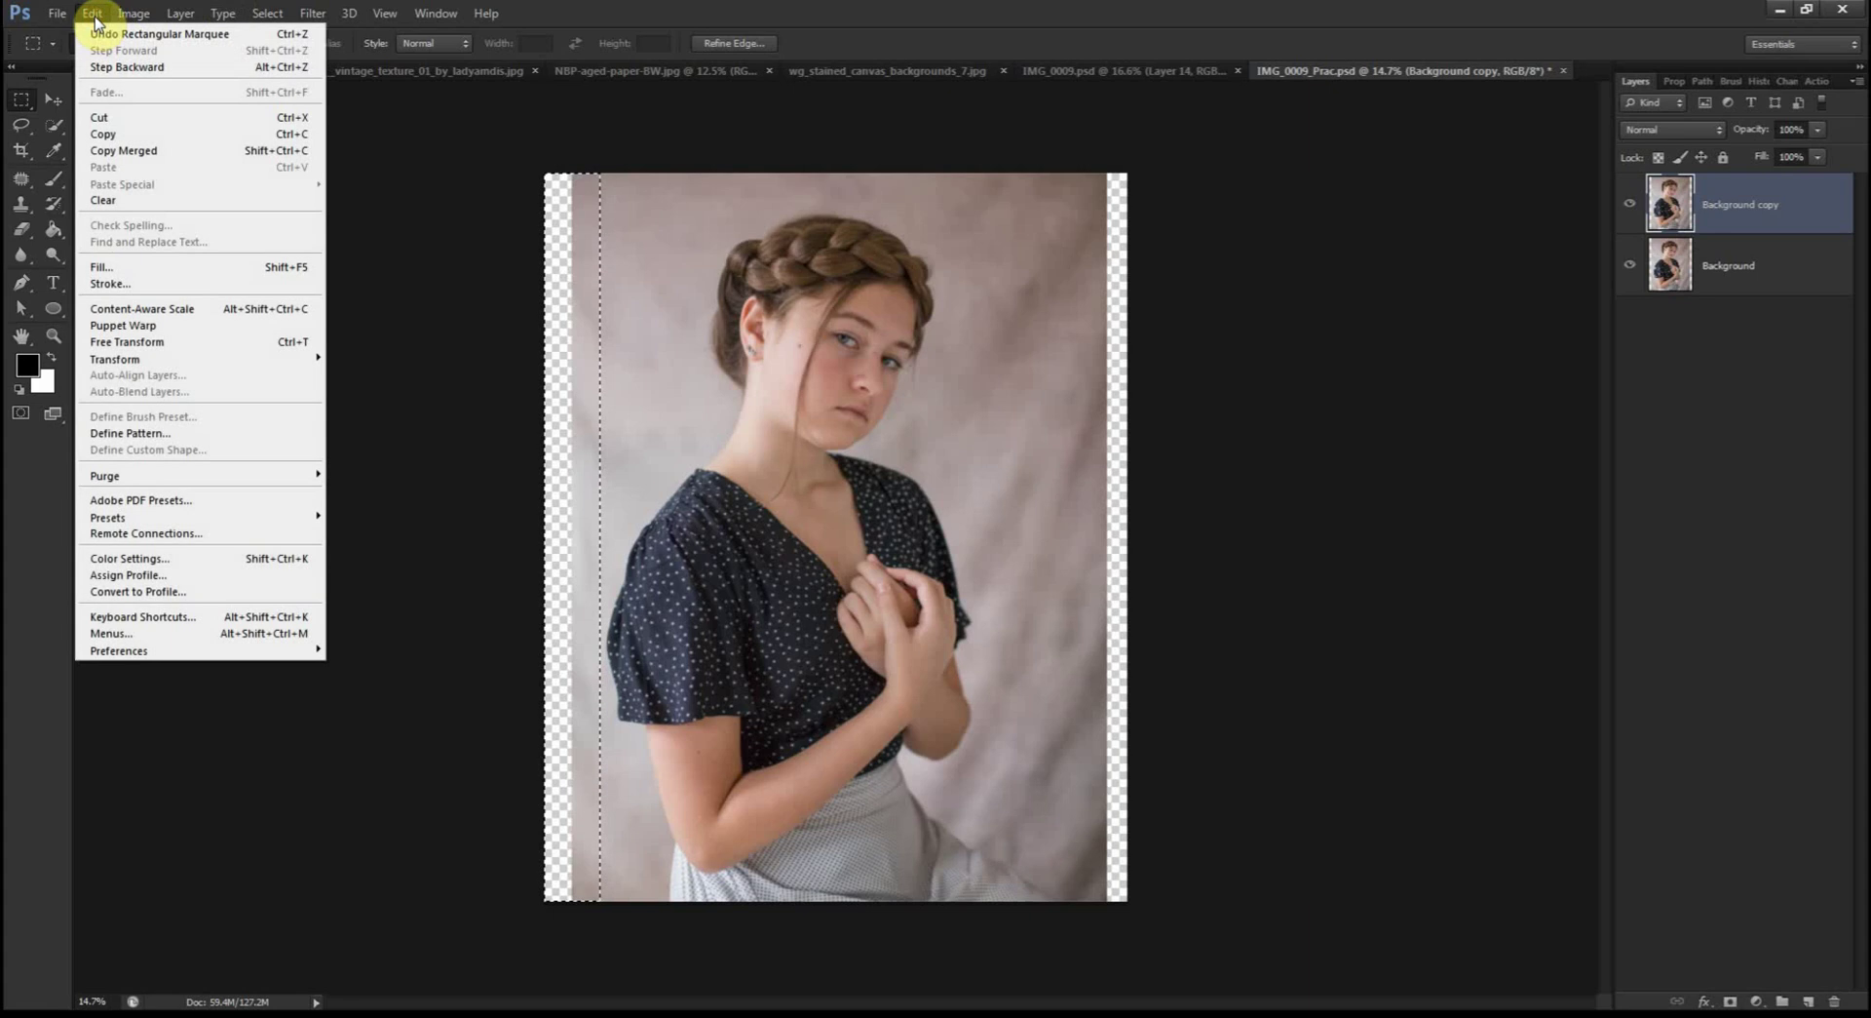
pyautogui.click(122, 267)
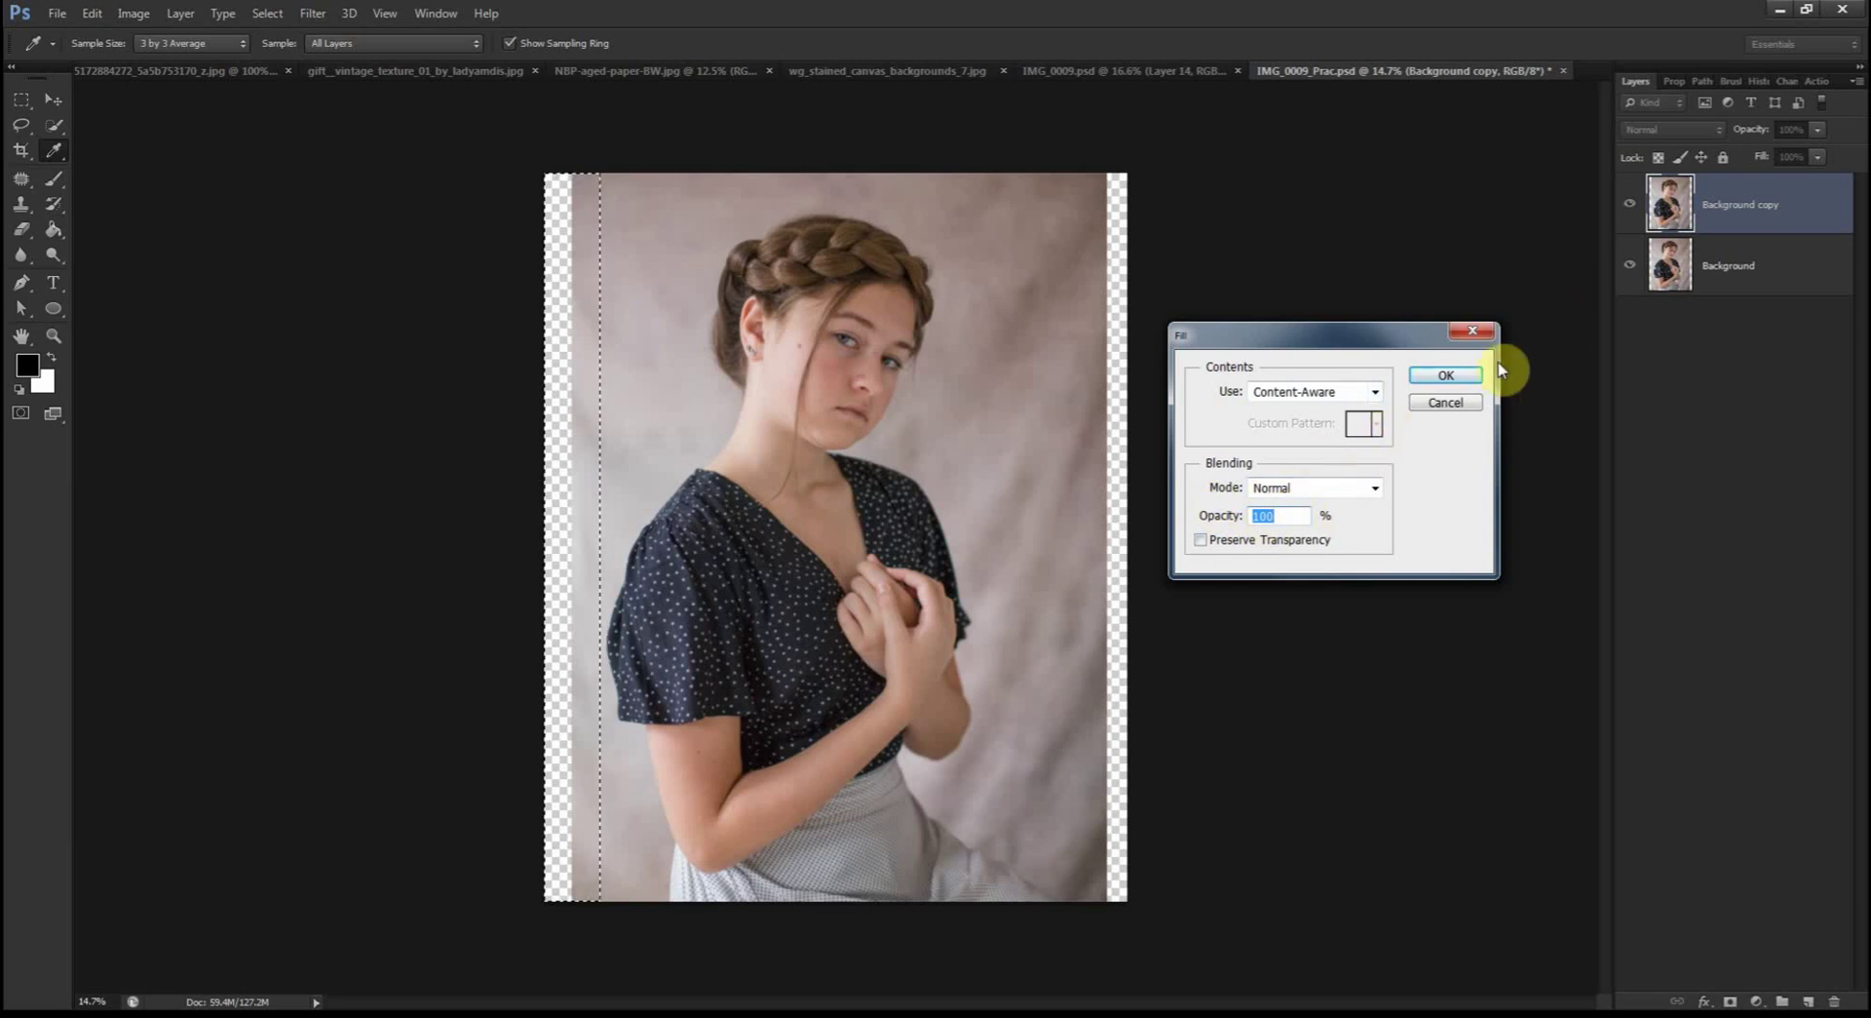
pyautogui.click(1438, 376)
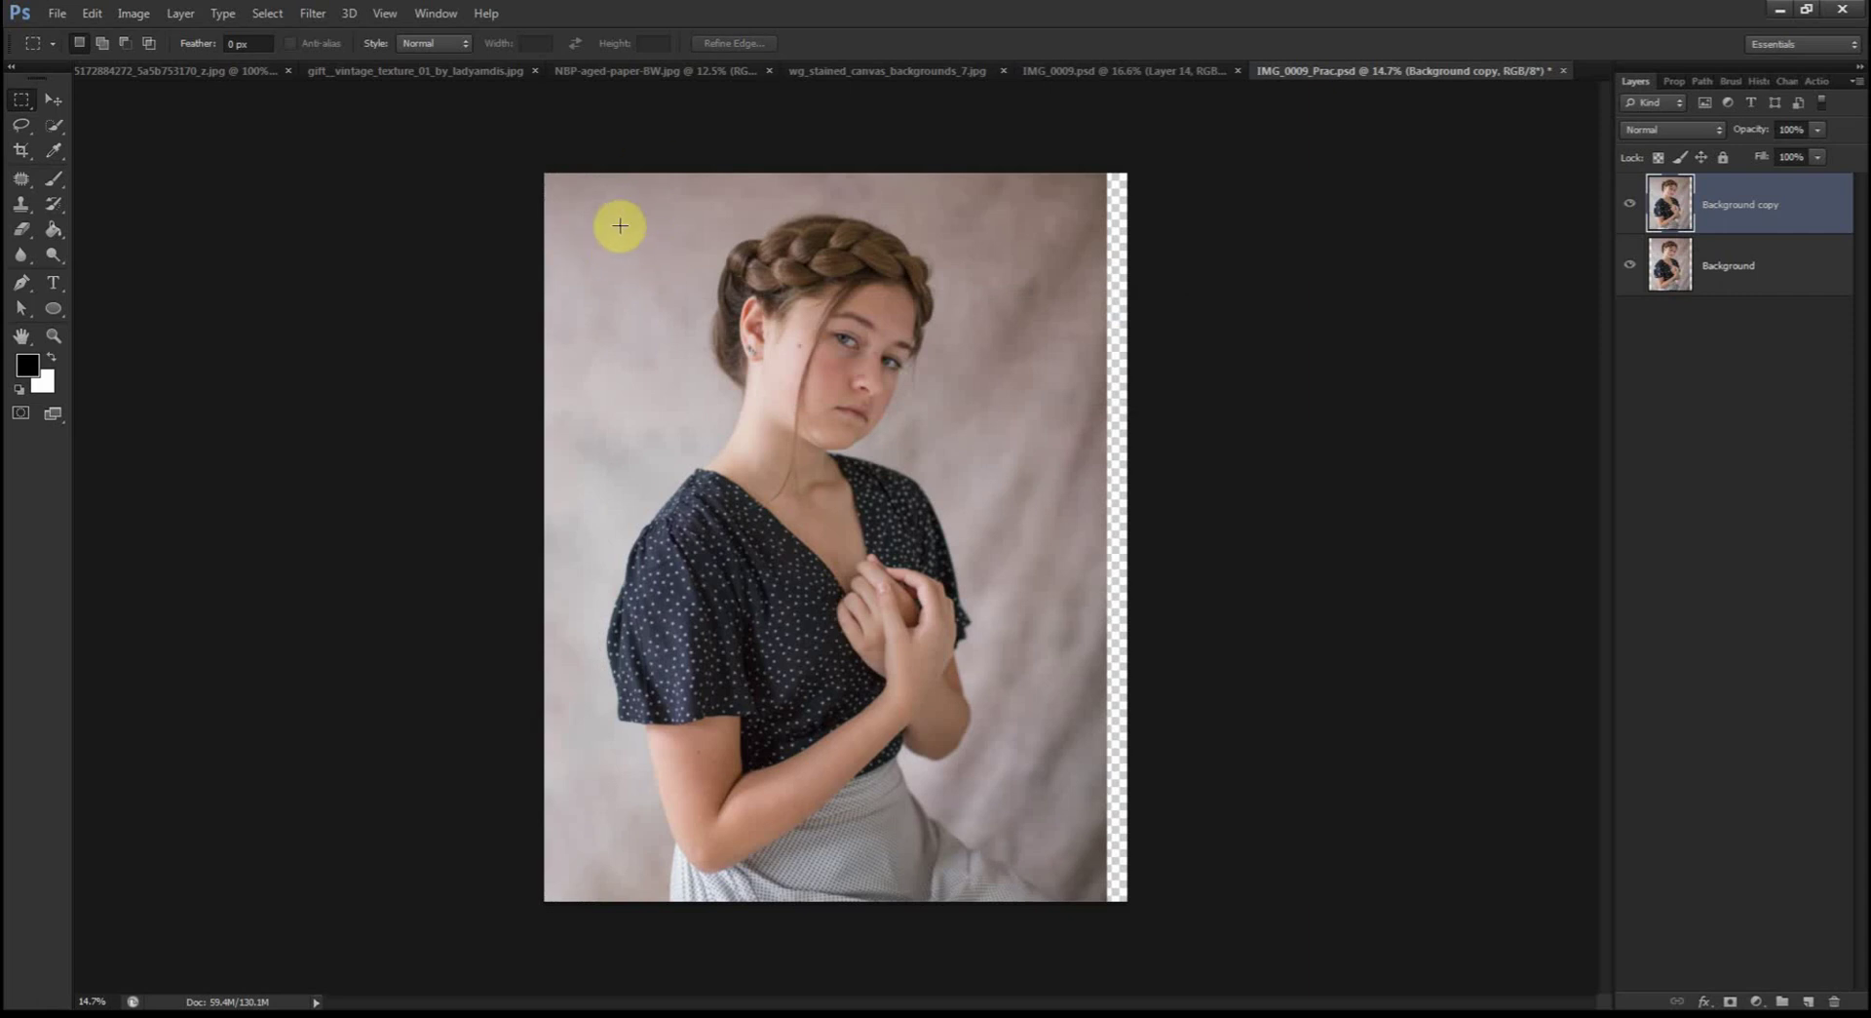
# Step: Examine the filled left side of the photo up close from the braid down to the skirt for visible seams
pyautogui.scroll(5, 576, 142)
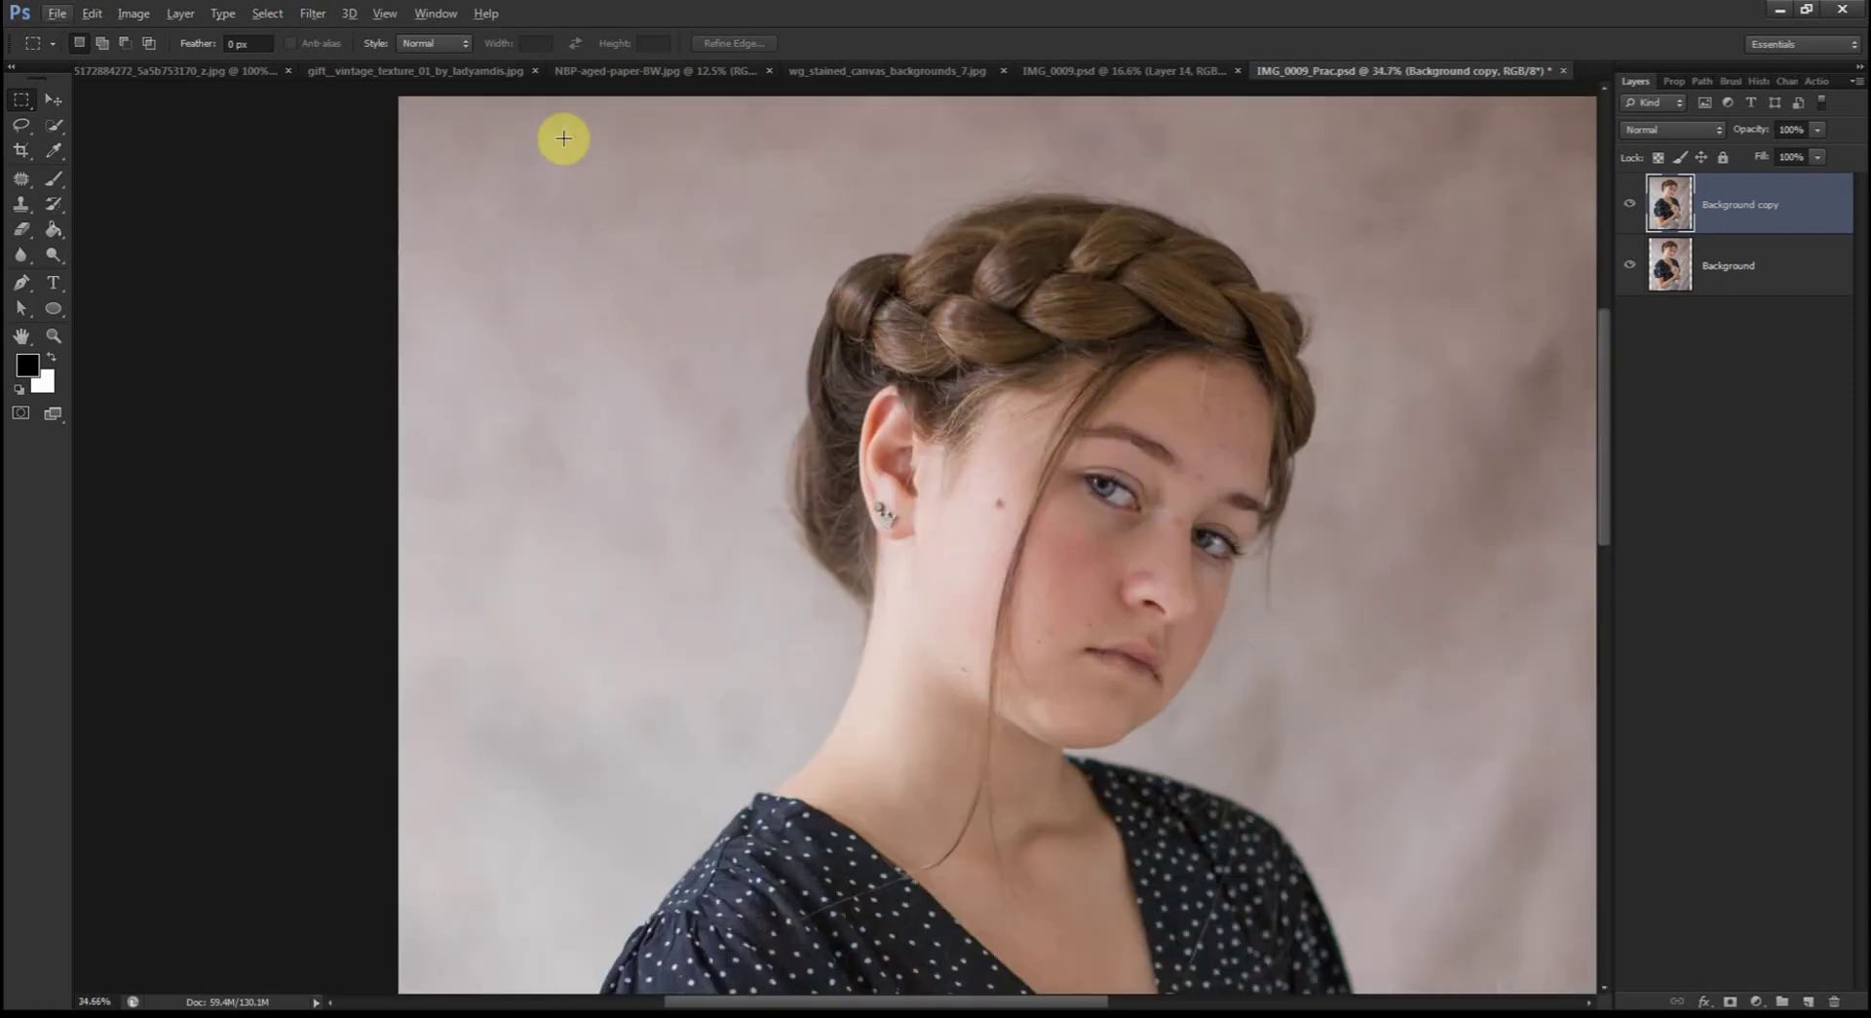
pyautogui.scroll(2, 560, 138)
pyautogui.scroll(-2, 576, 221)
pyautogui.scroll(3, 589, 219)
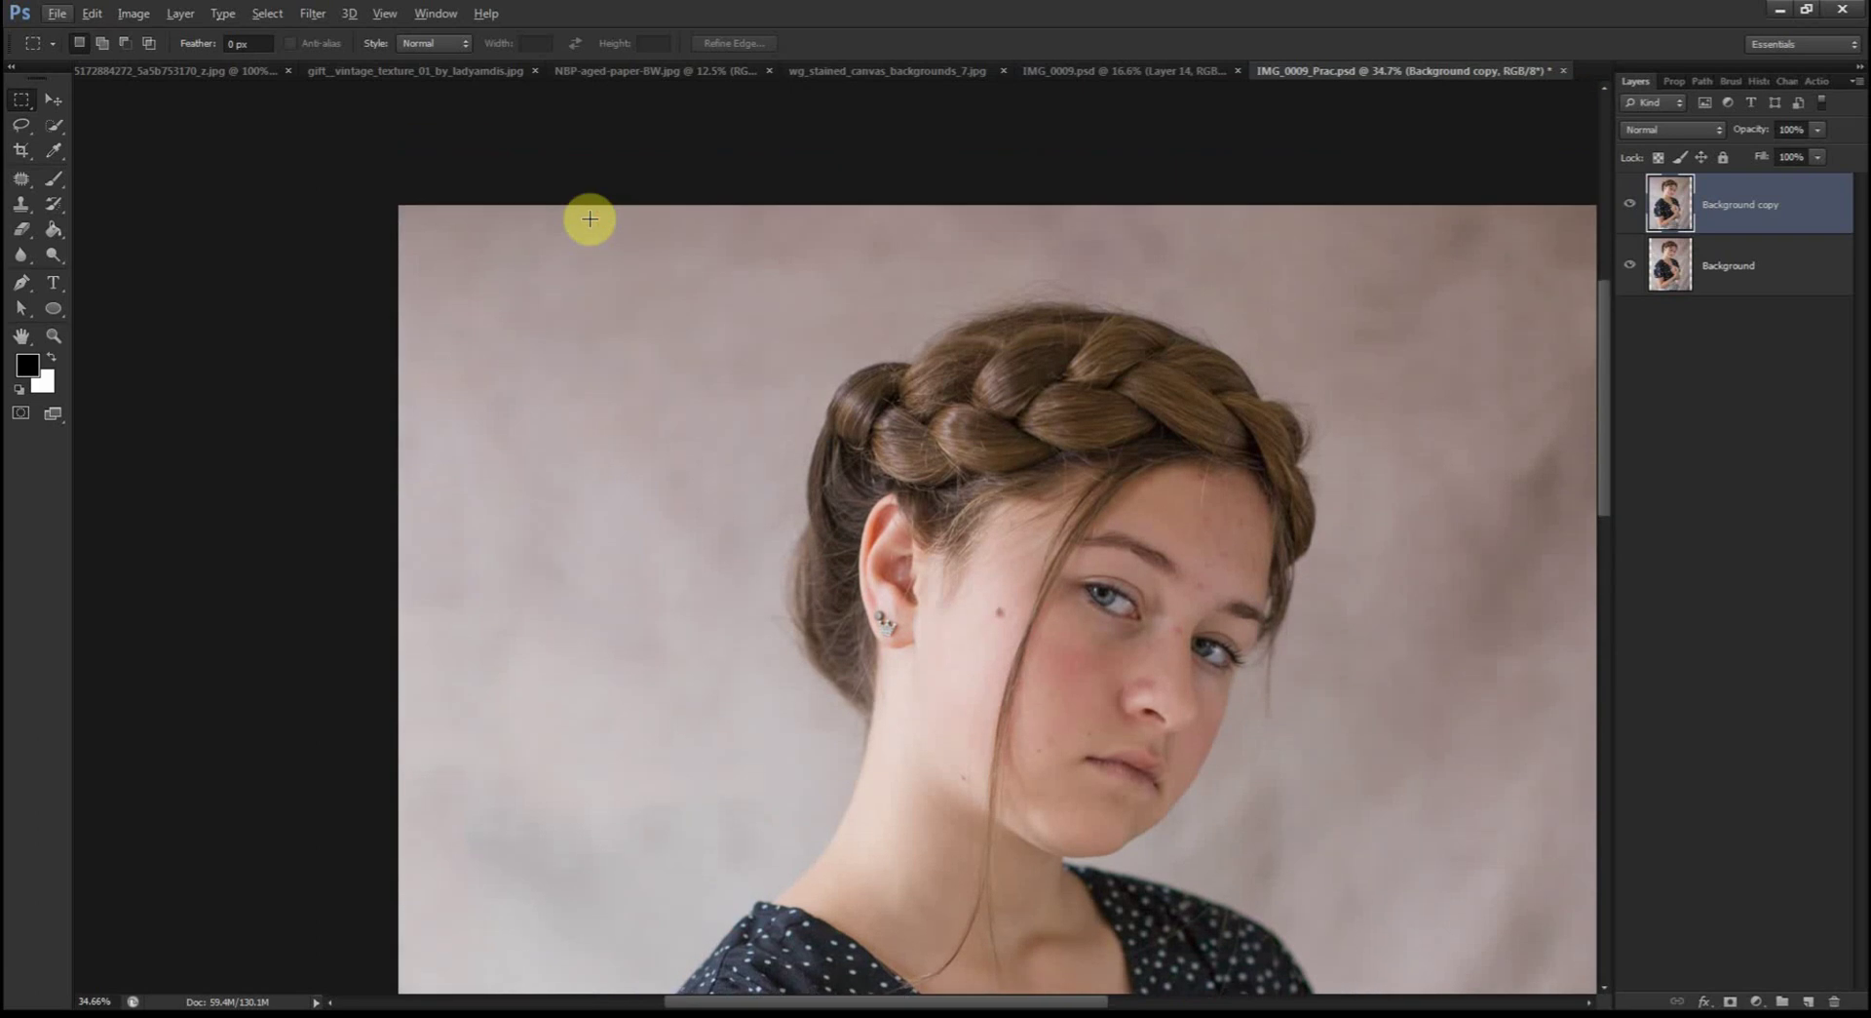
pyautogui.scroll(1, 588, 214)
pyautogui.scroll(-5, 588, 216)
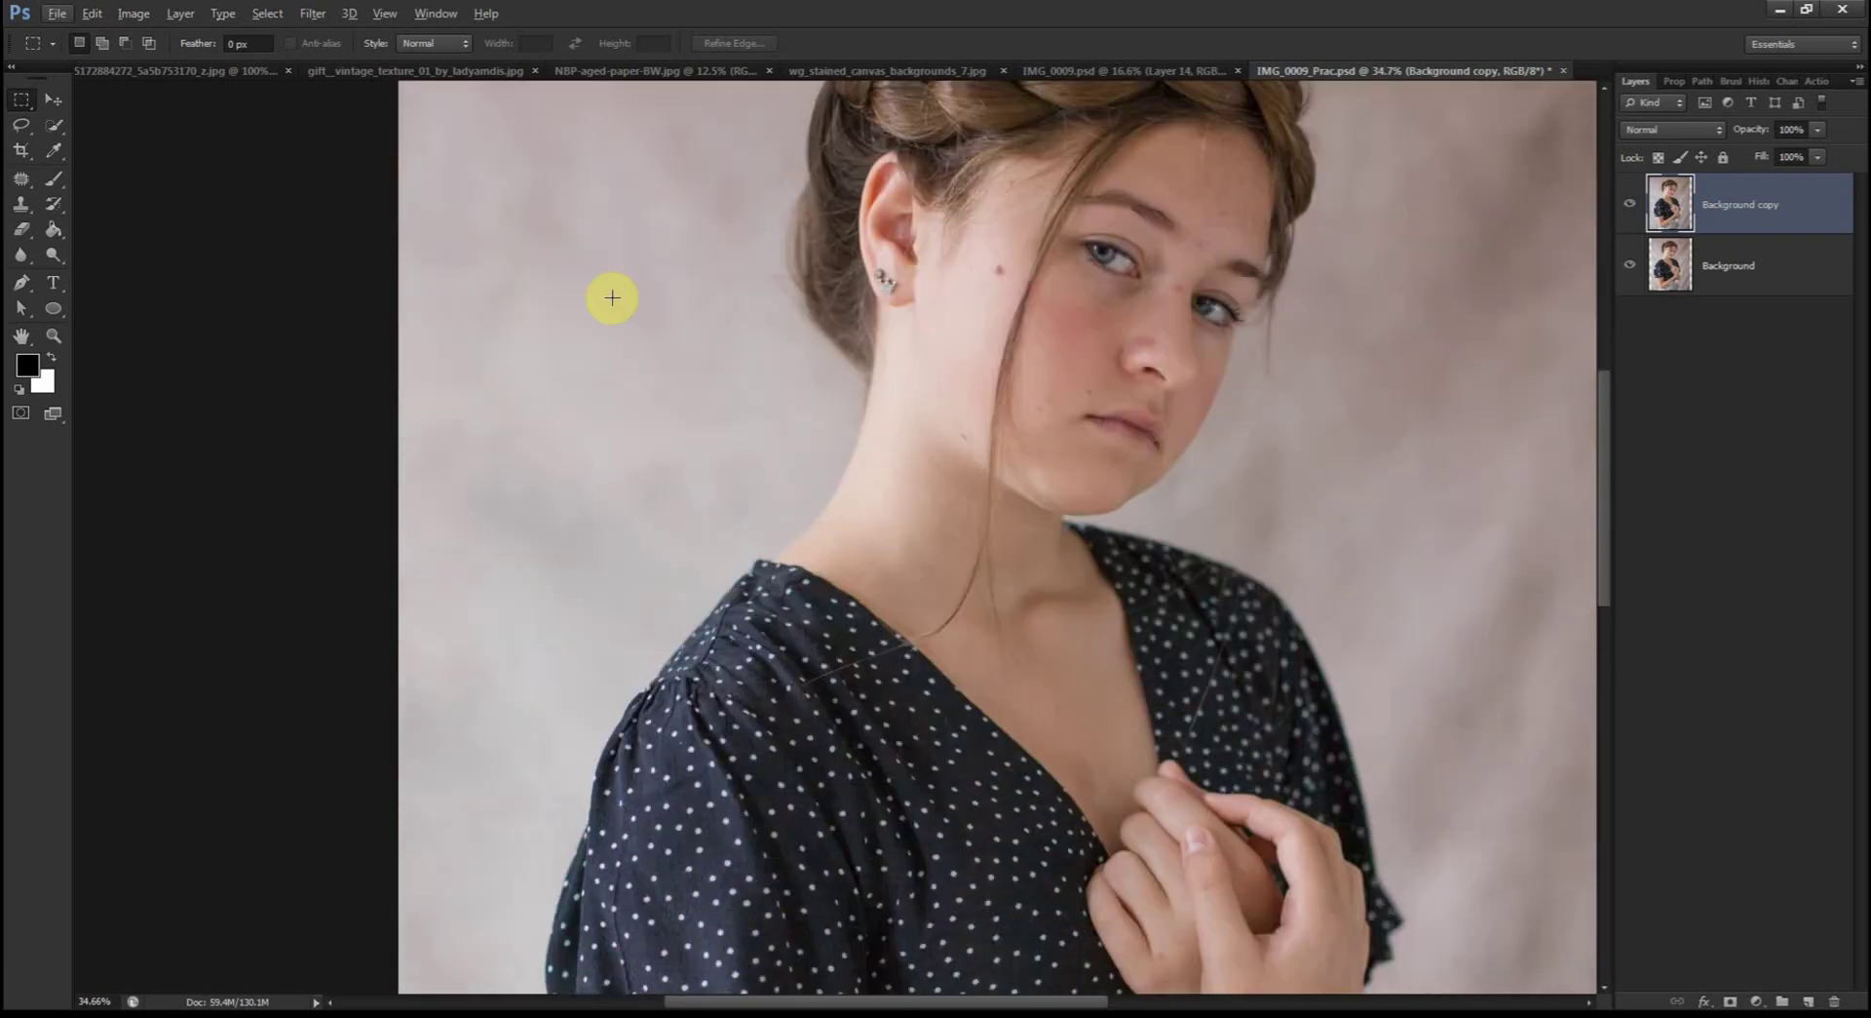
pyautogui.scroll(-5, 612, 297)
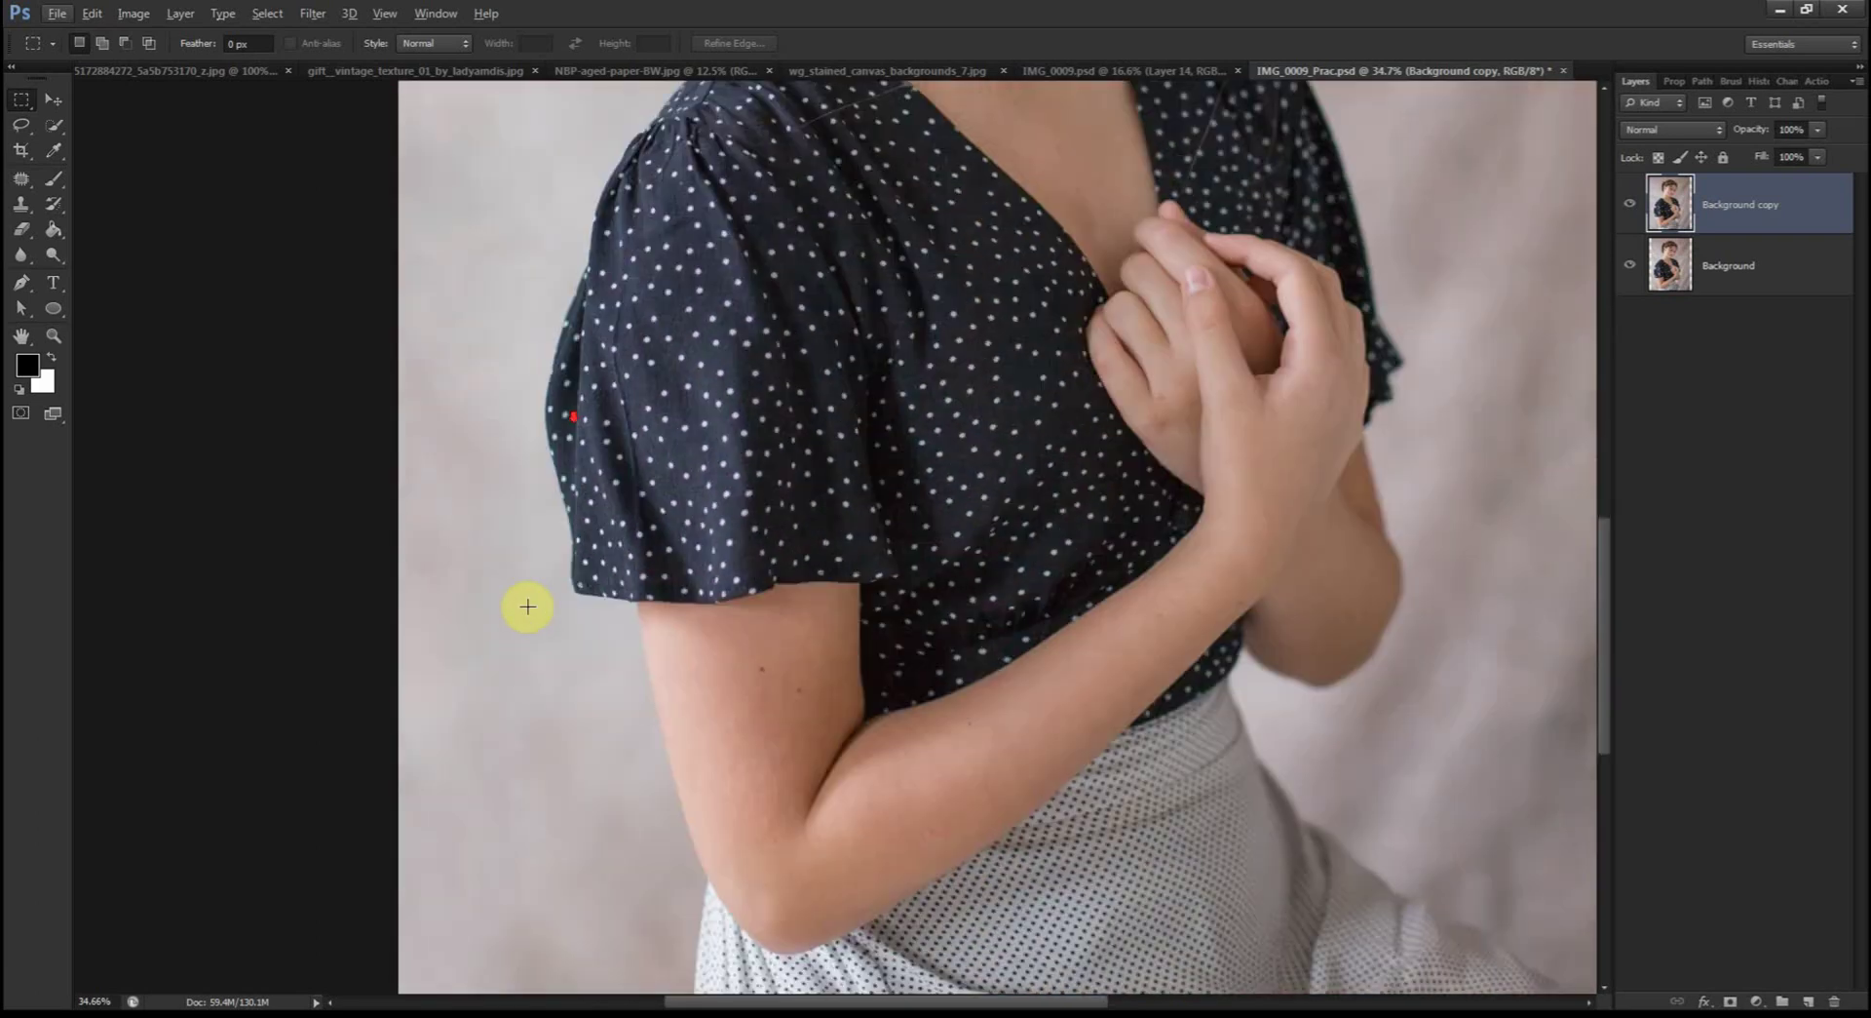
pyautogui.scroll(-3, 527, 606)
pyautogui.scroll(2, 555, 631)
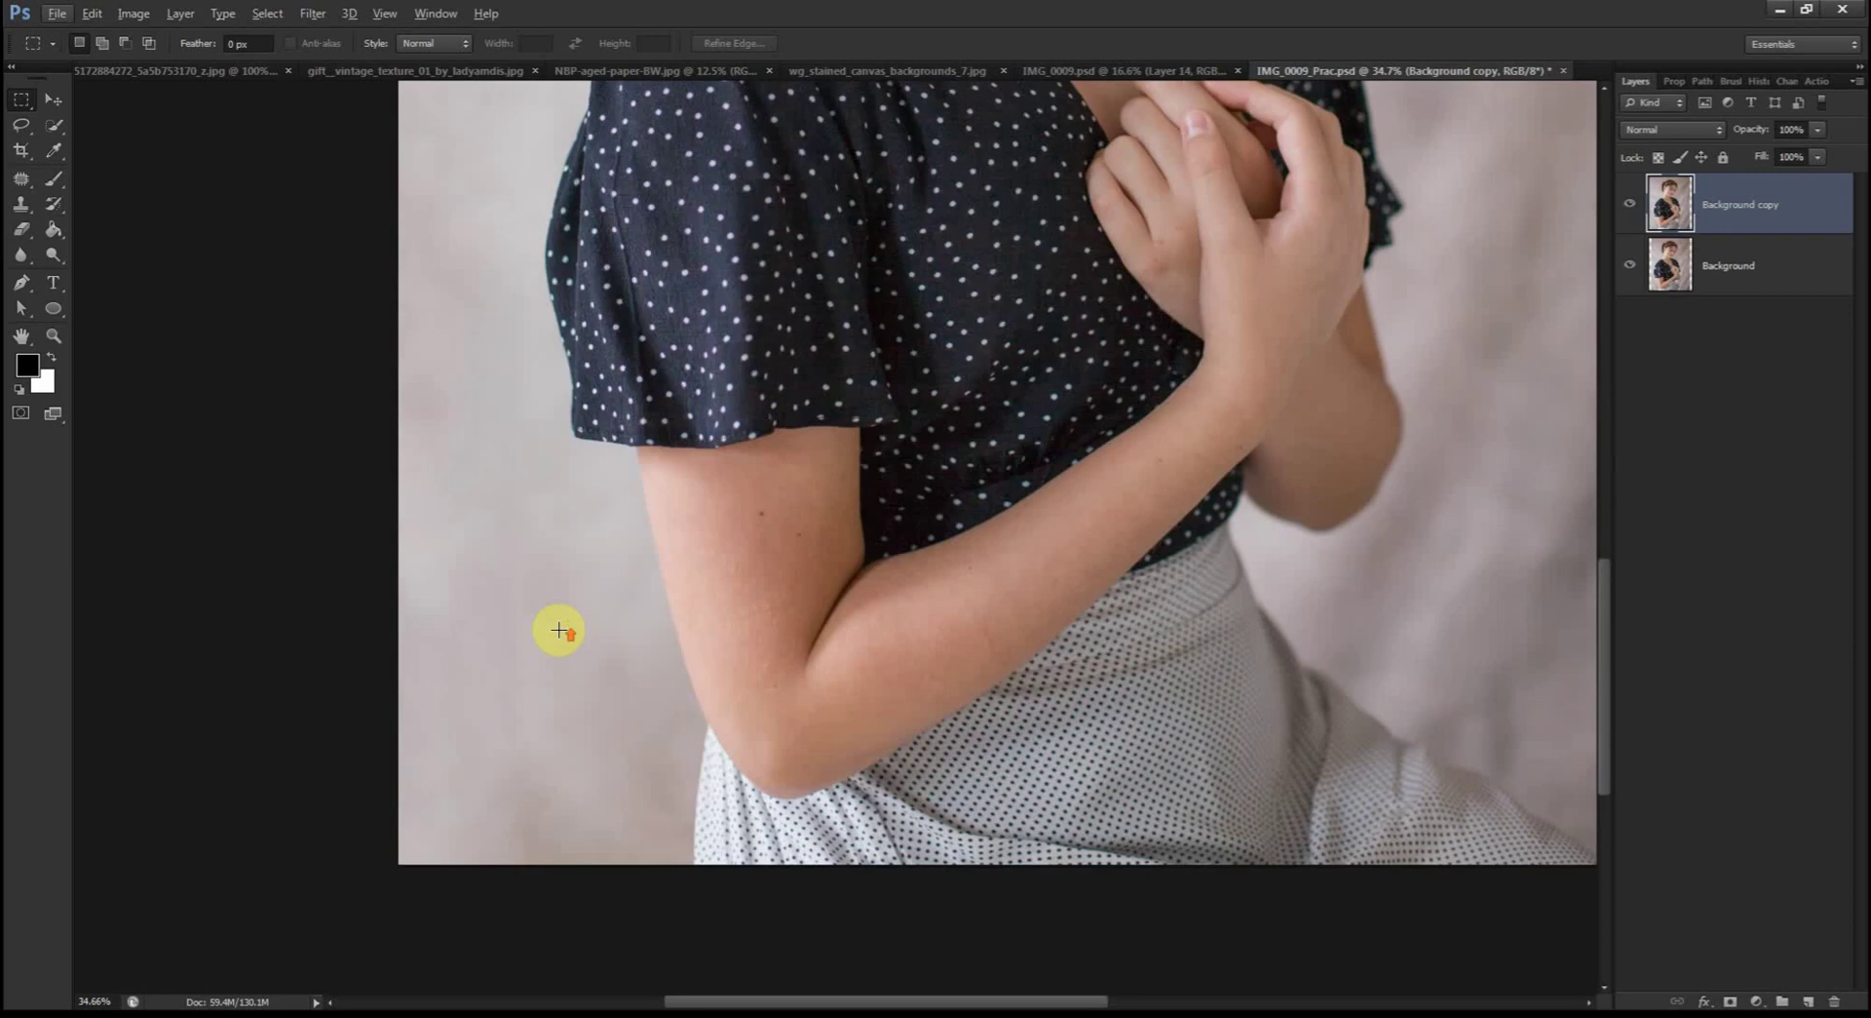
pyautogui.scroll(6, 558, 630)
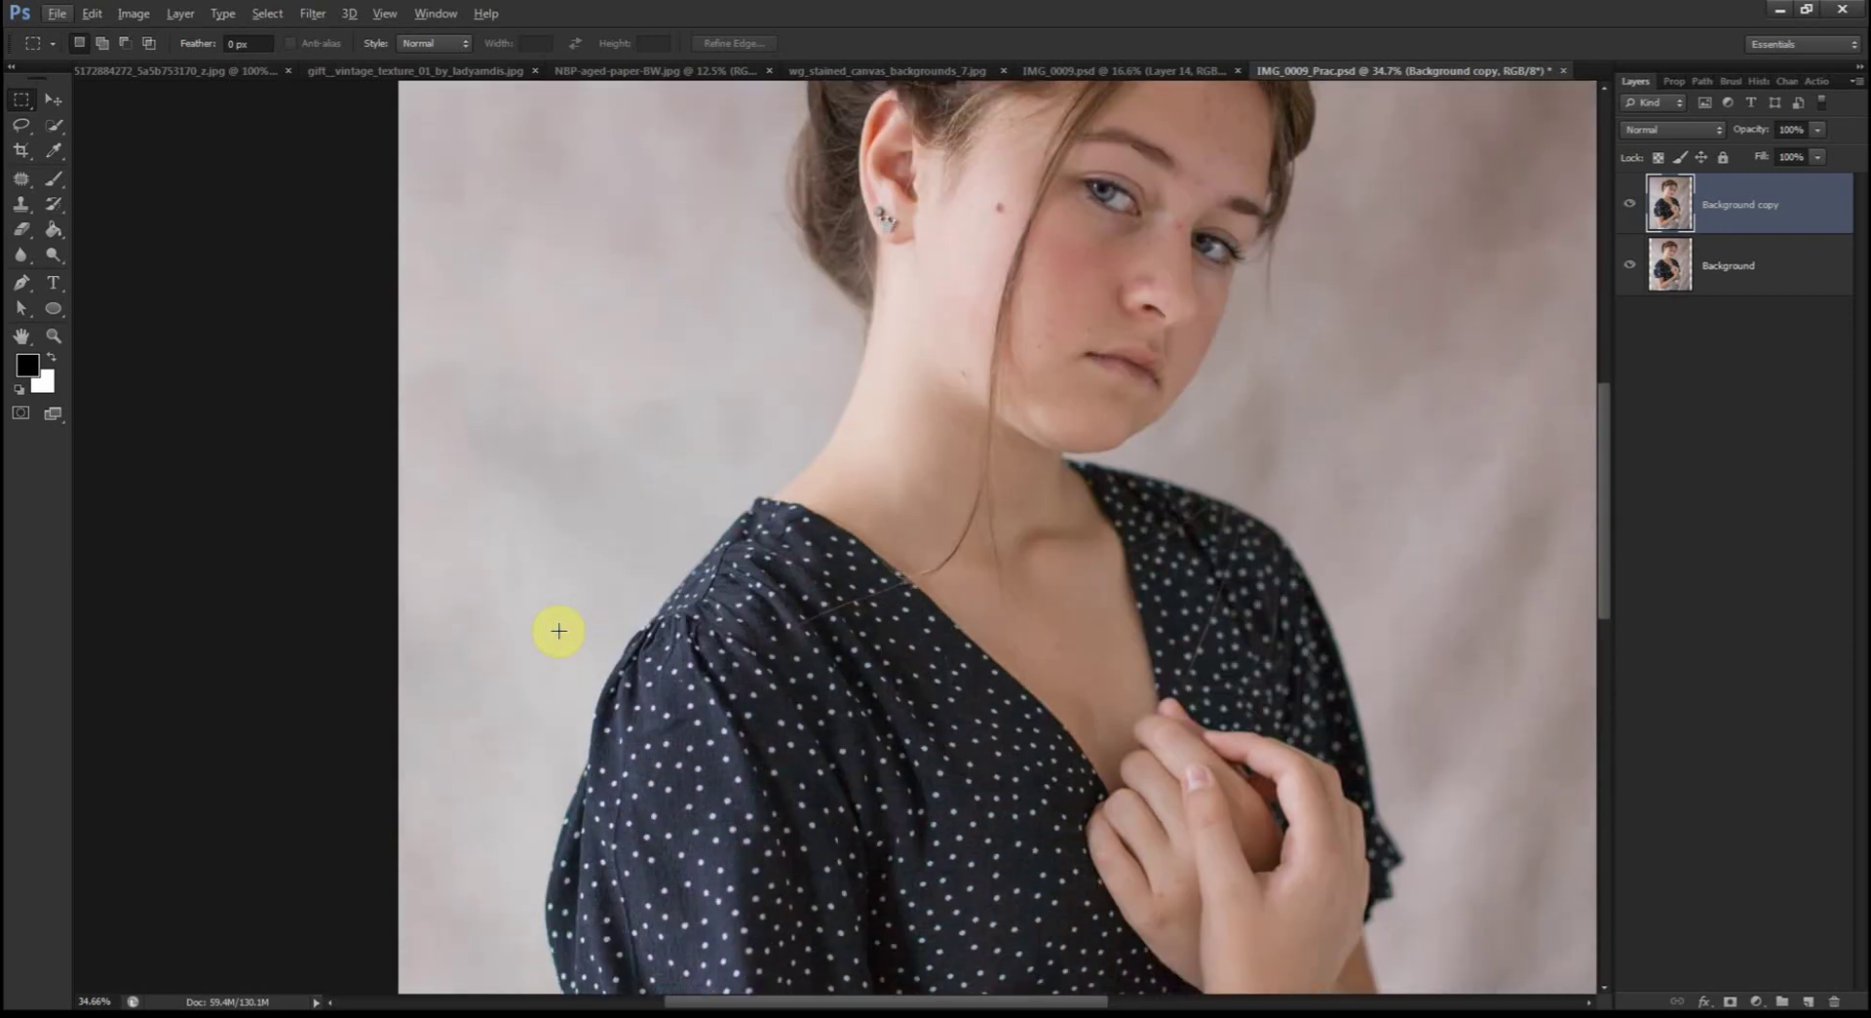
pyautogui.scroll(8, 559, 631)
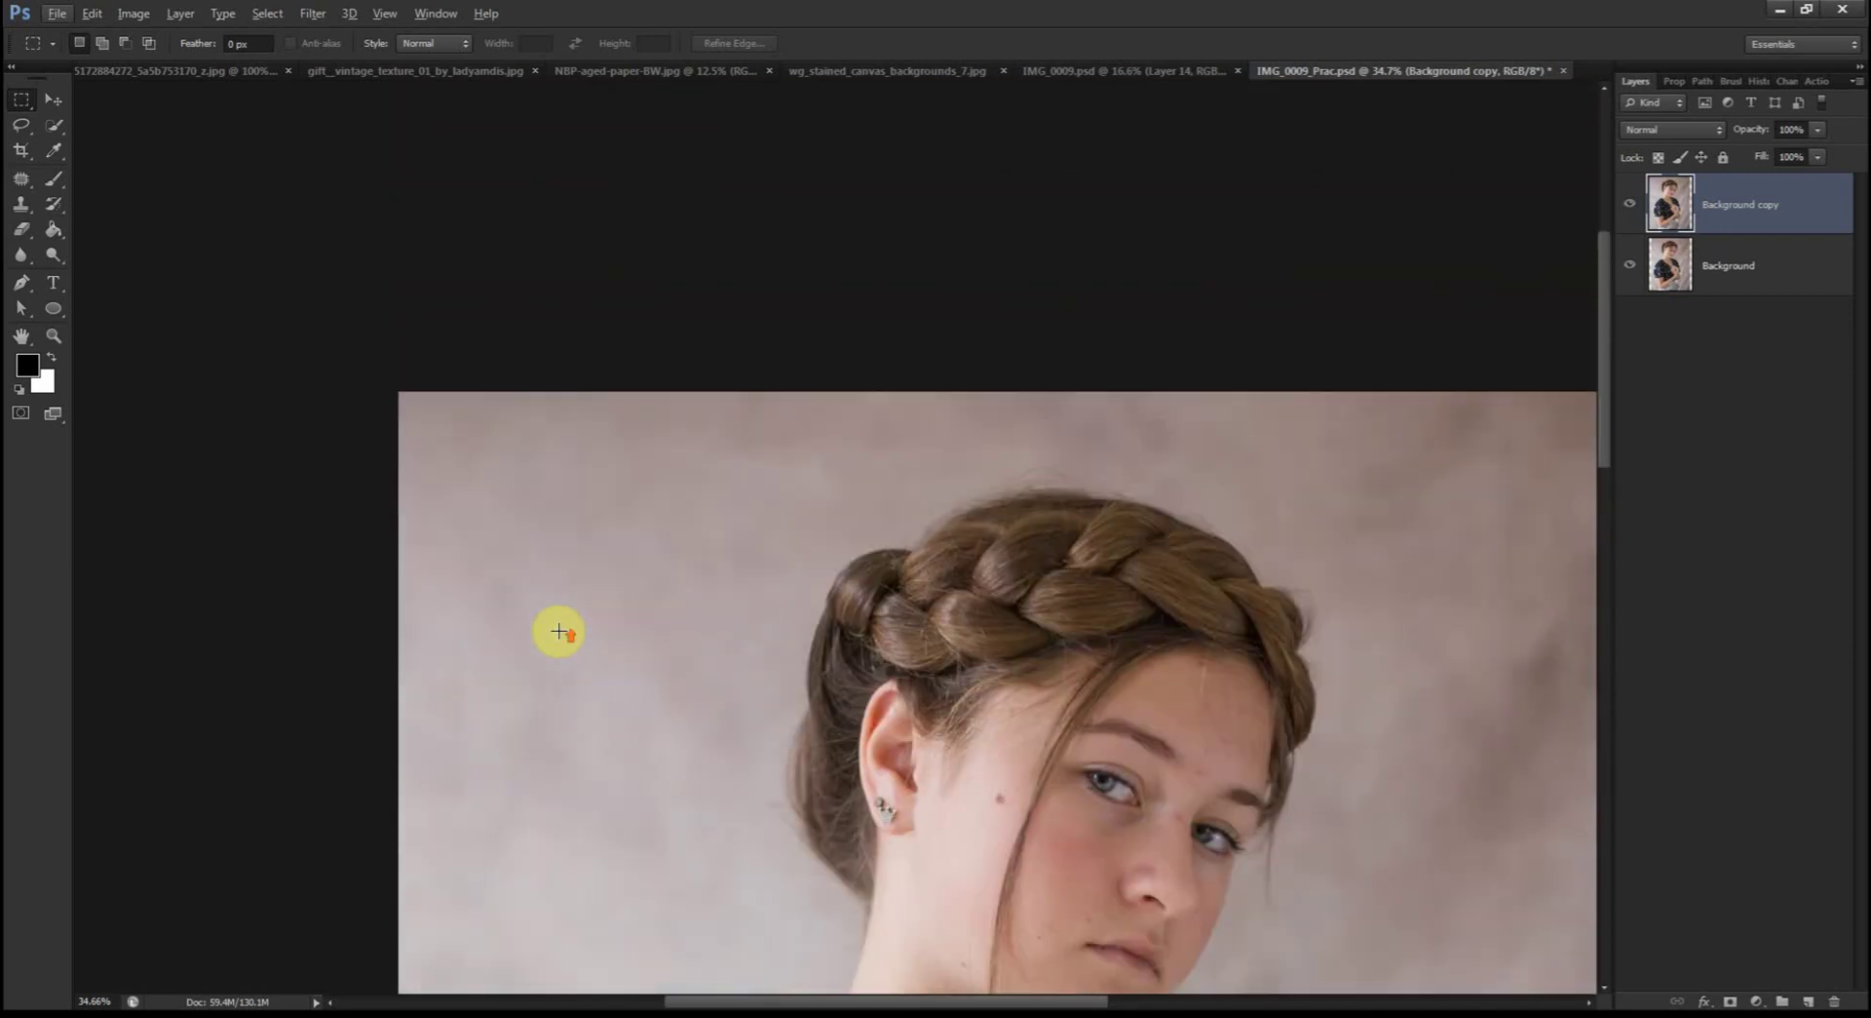
pyautogui.scroll(3, 558, 630)
pyautogui.scroll(-3, 702, 639)
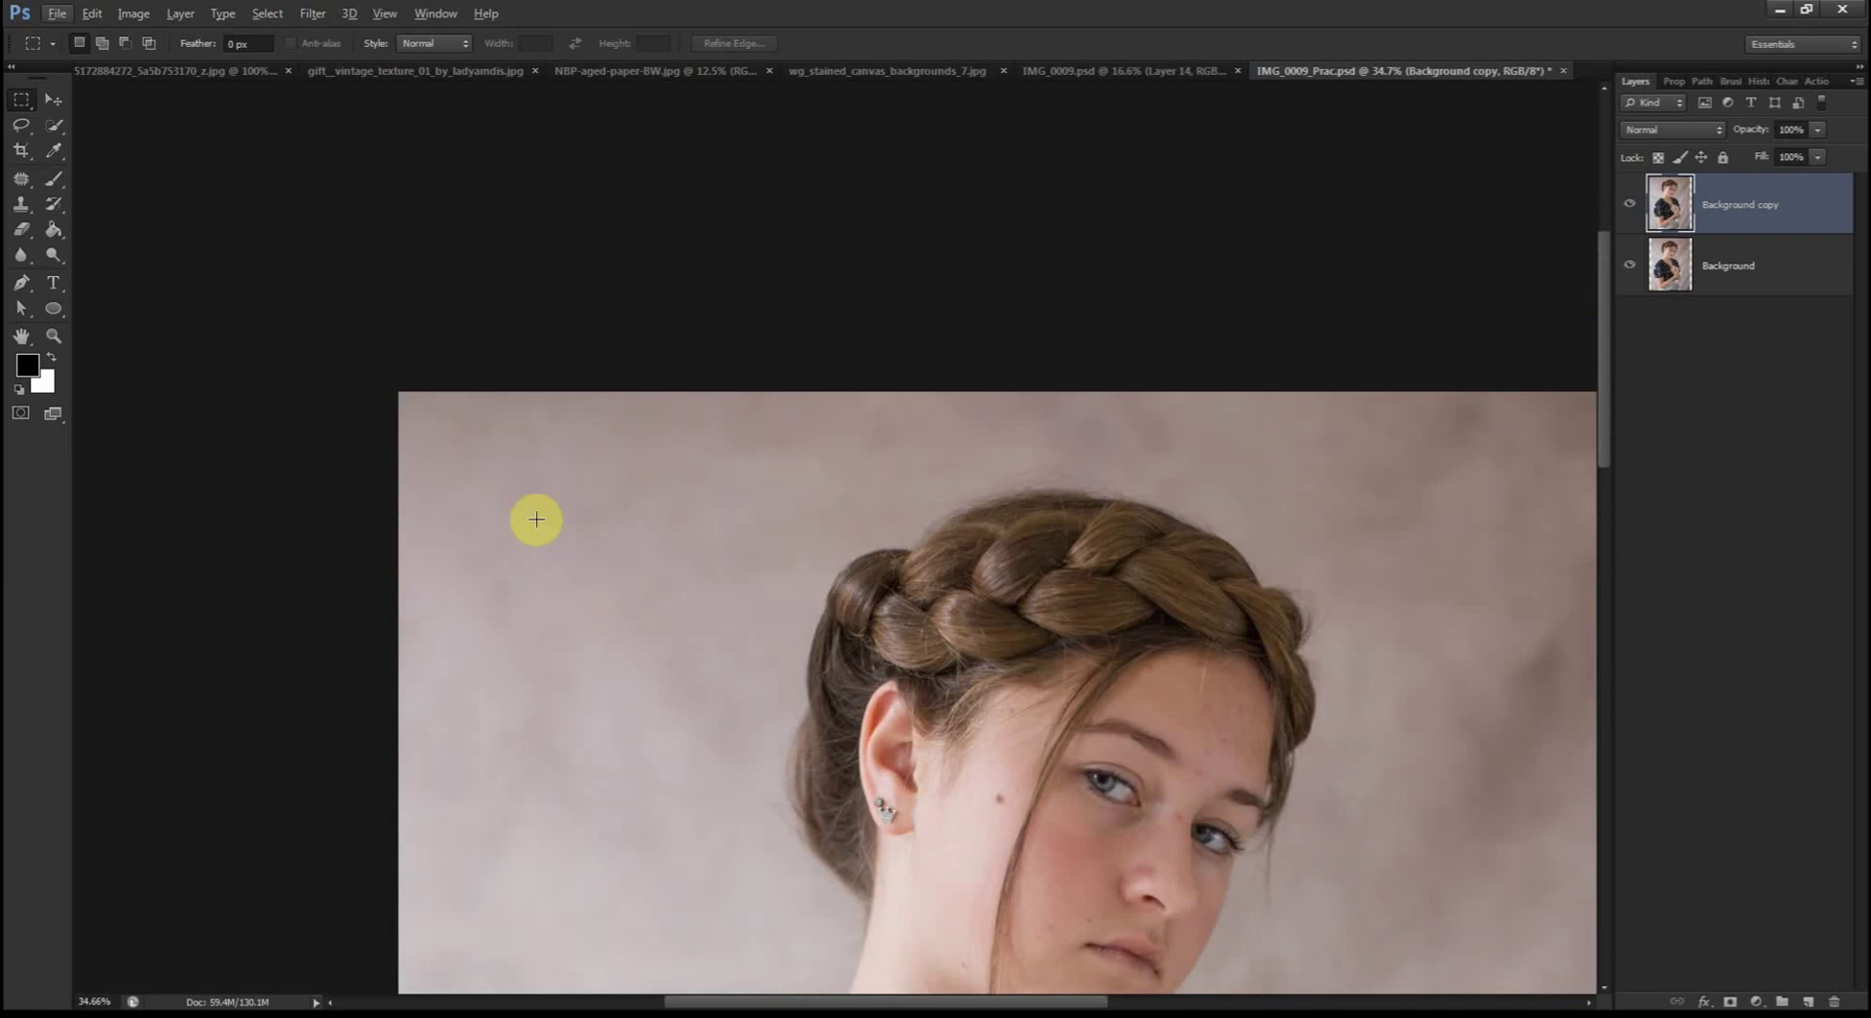
pyautogui.scroll(-5, 573, 466)
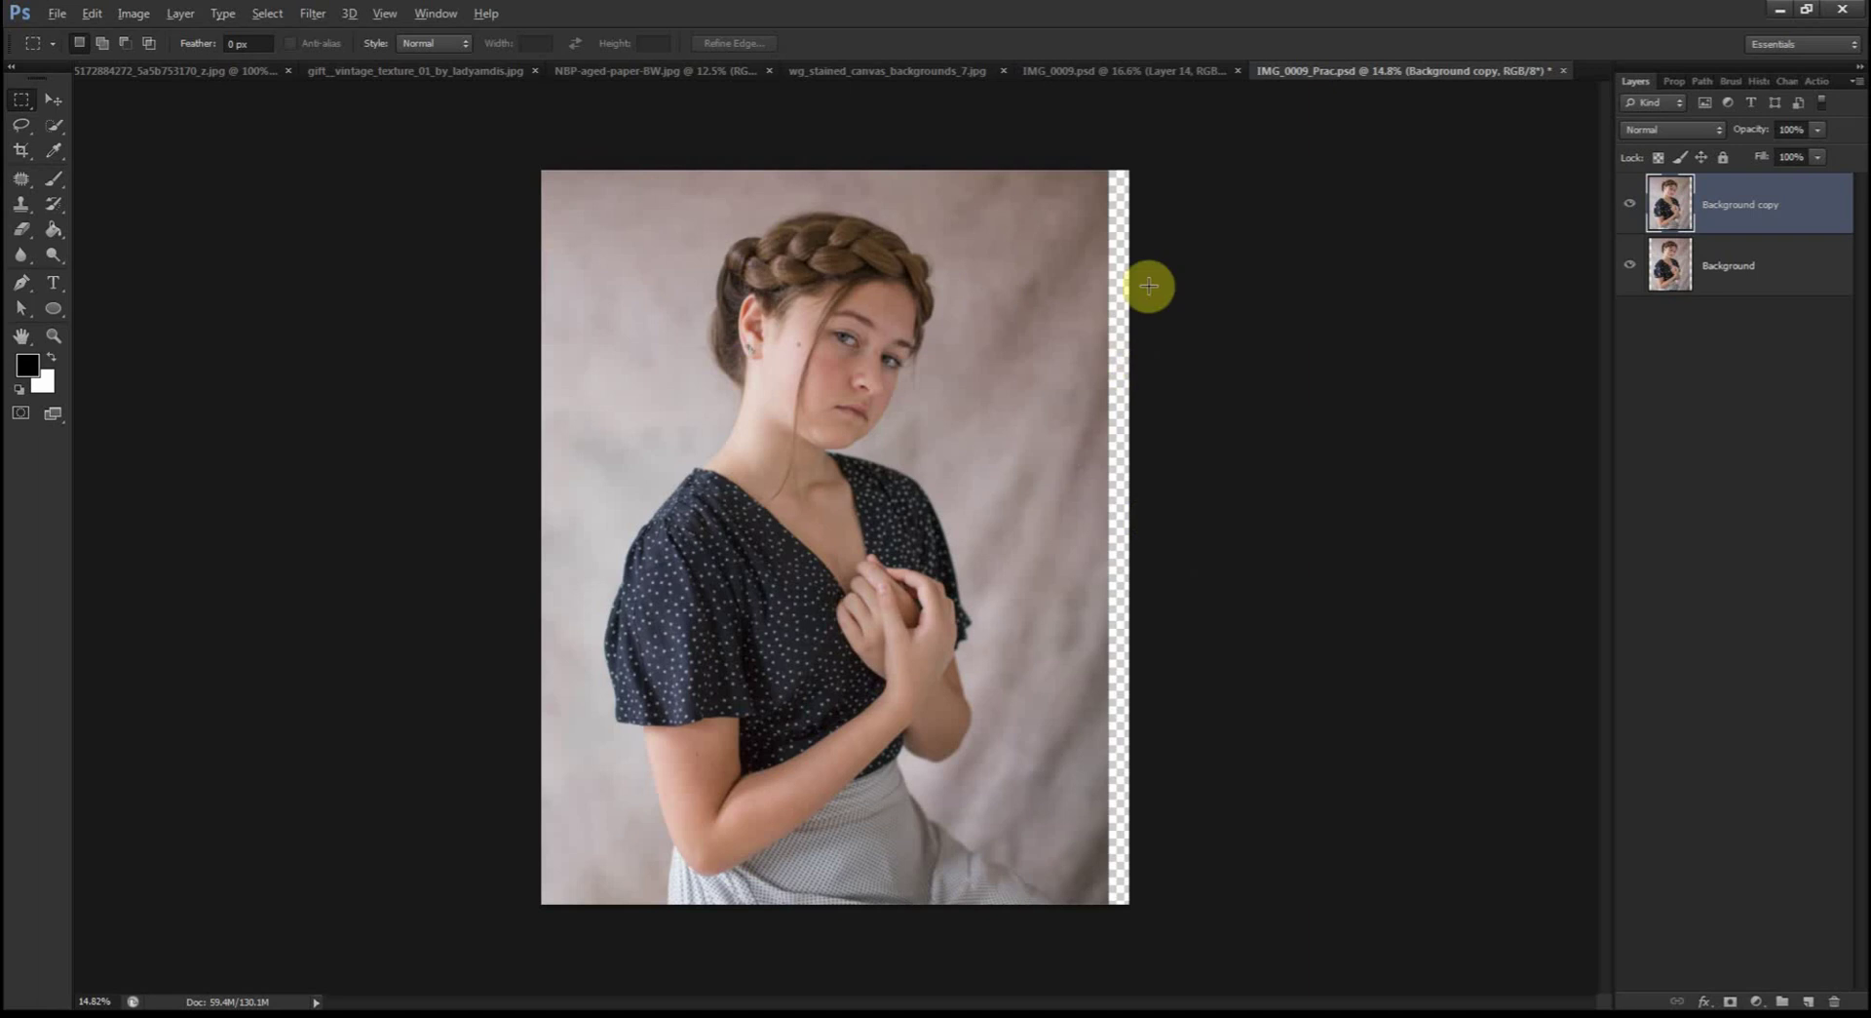
# Step: Select the empty right margin at full height with only a thin sliver of the adjoining backdrop
pyautogui.scroll(8, 1149, 285)
pyautogui.scroll(4, 1245, 287)
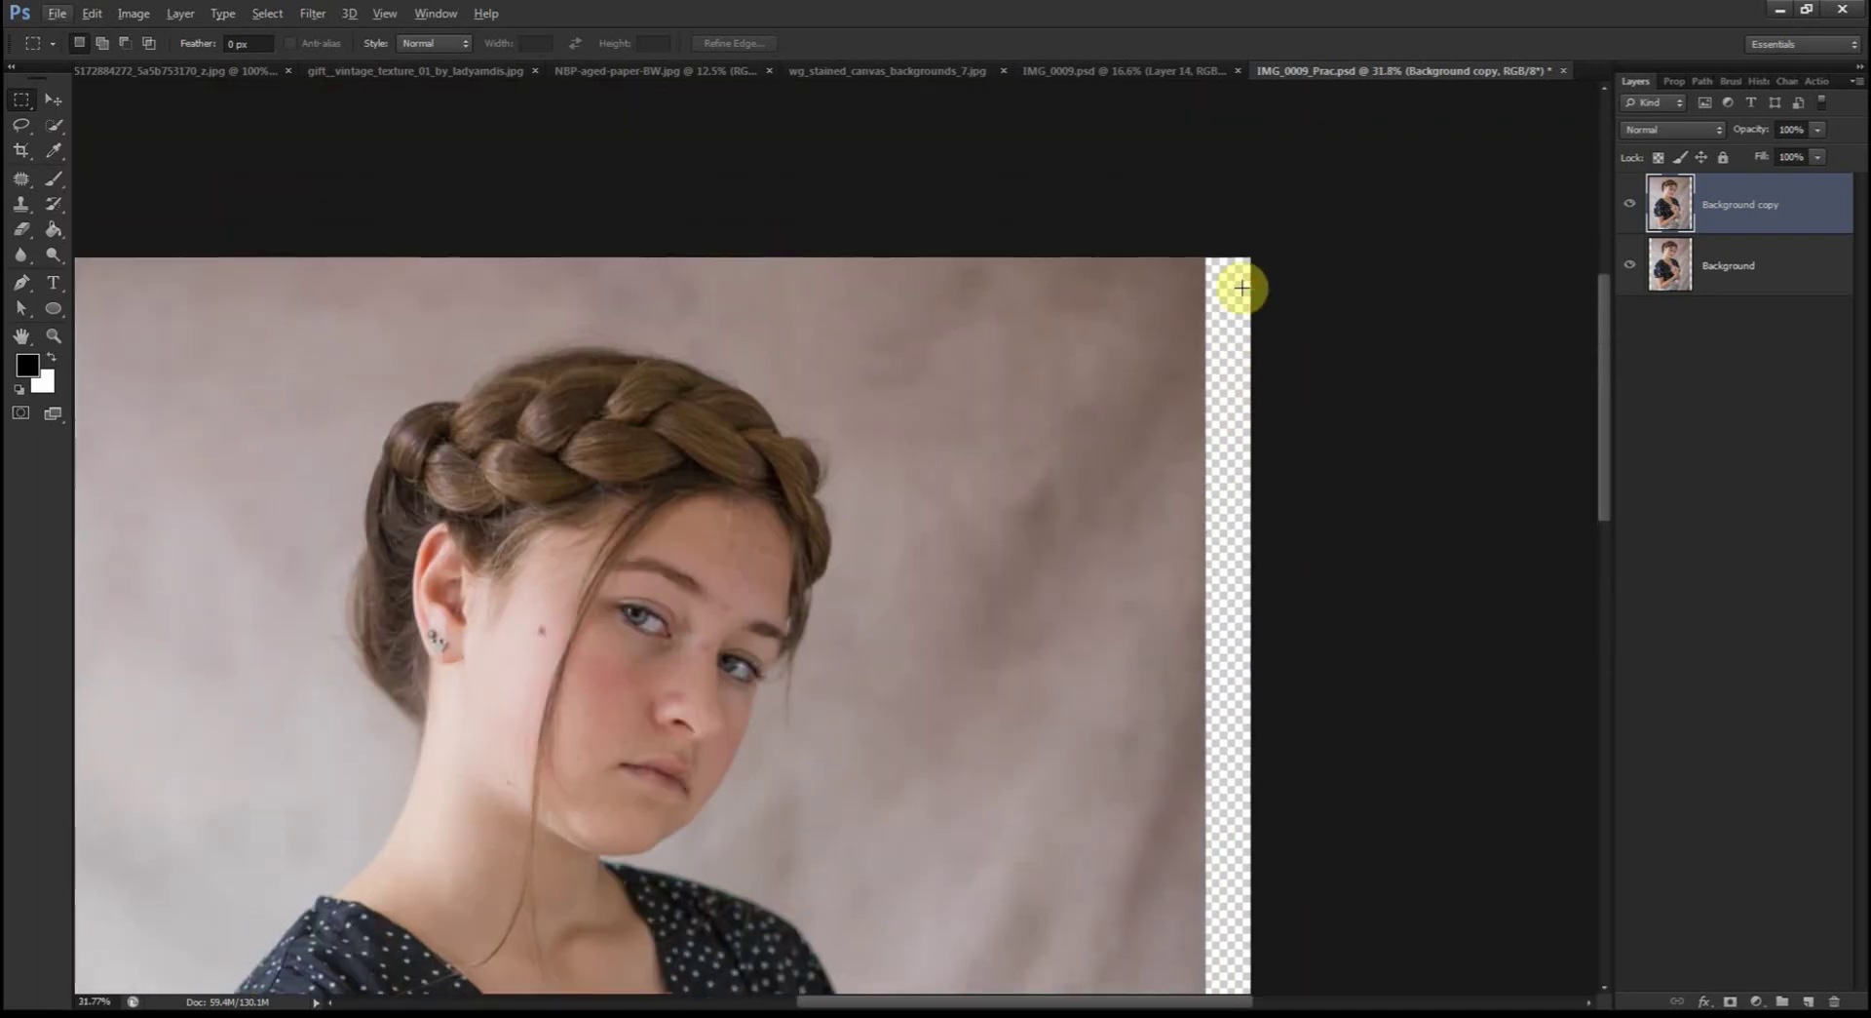
pyautogui.scroll(-5, 1242, 288)
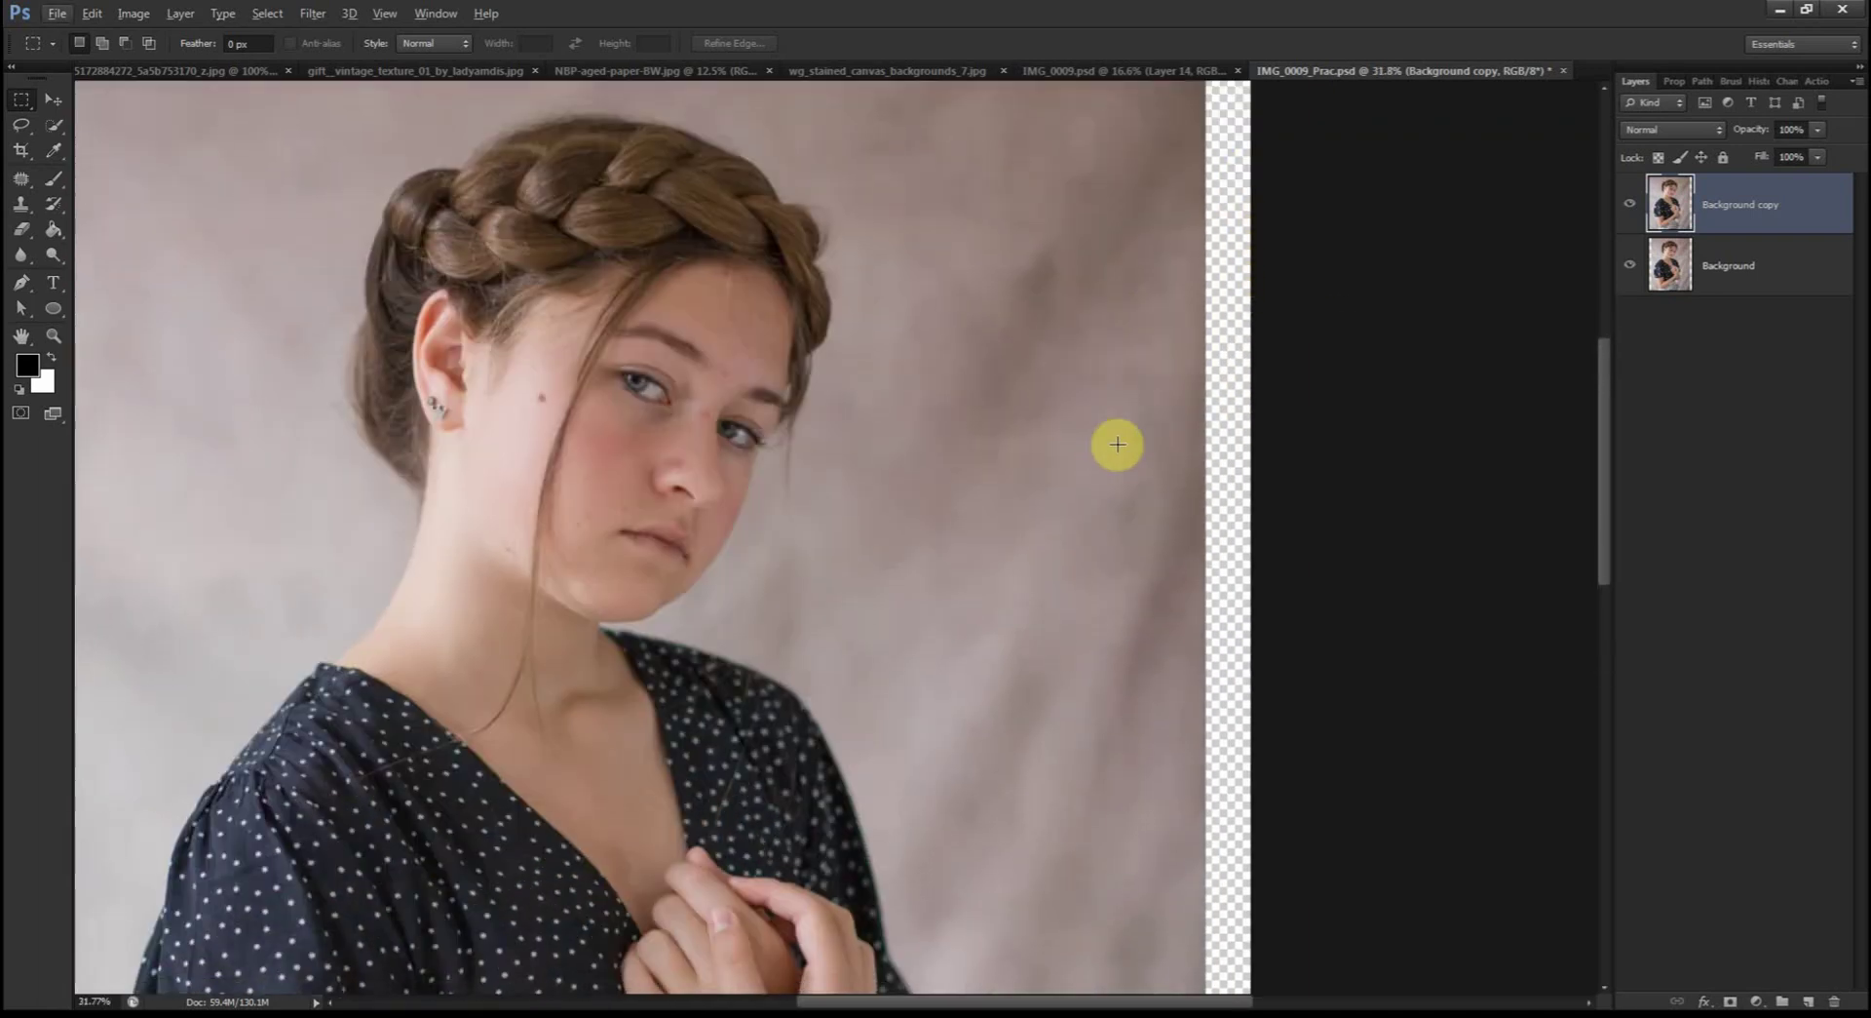
pyautogui.scroll(1, 1117, 445)
pyautogui.moveTo(1049, 472); pyautogui.dragTo(764, 582)
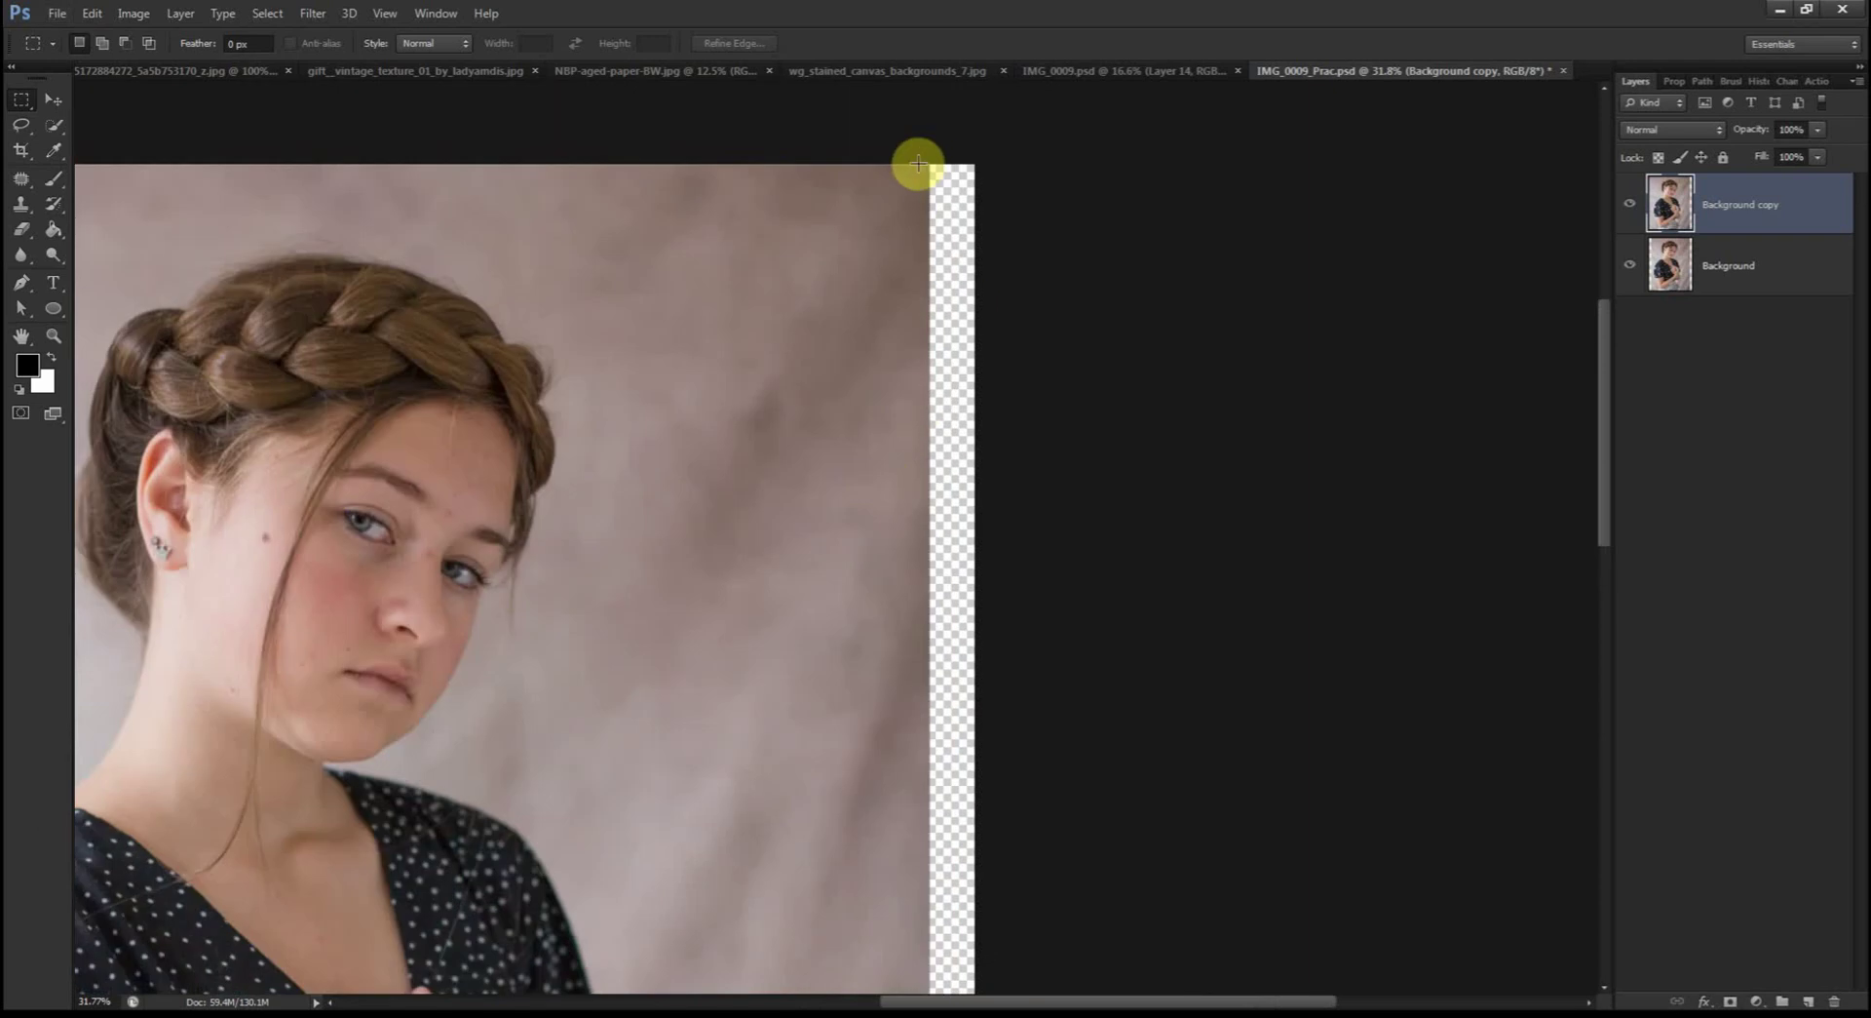
pyautogui.moveTo(918, 164); pyautogui.dragTo(1038, 760)
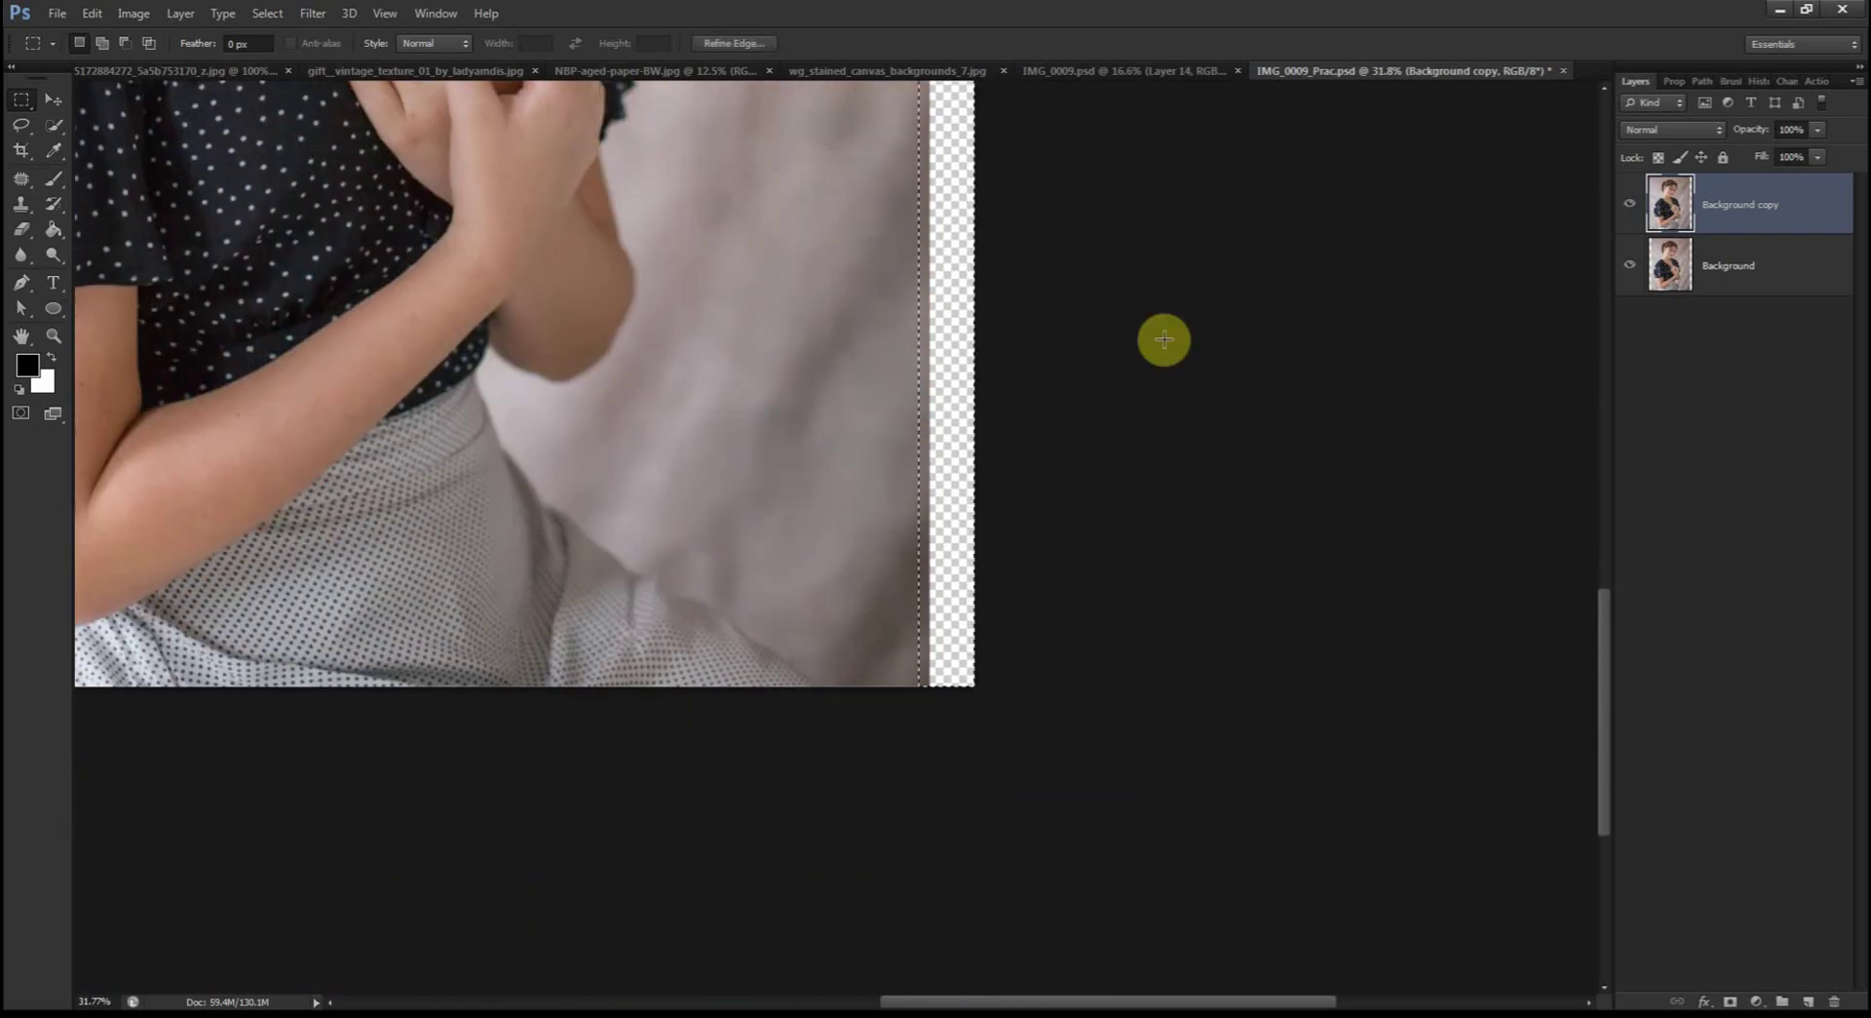
pyautogui.scroll(-2, 1062, 286)
pyautogui.scroll(-2, 1060, 284)
pyautogui.scroll(1, 1160, 350)
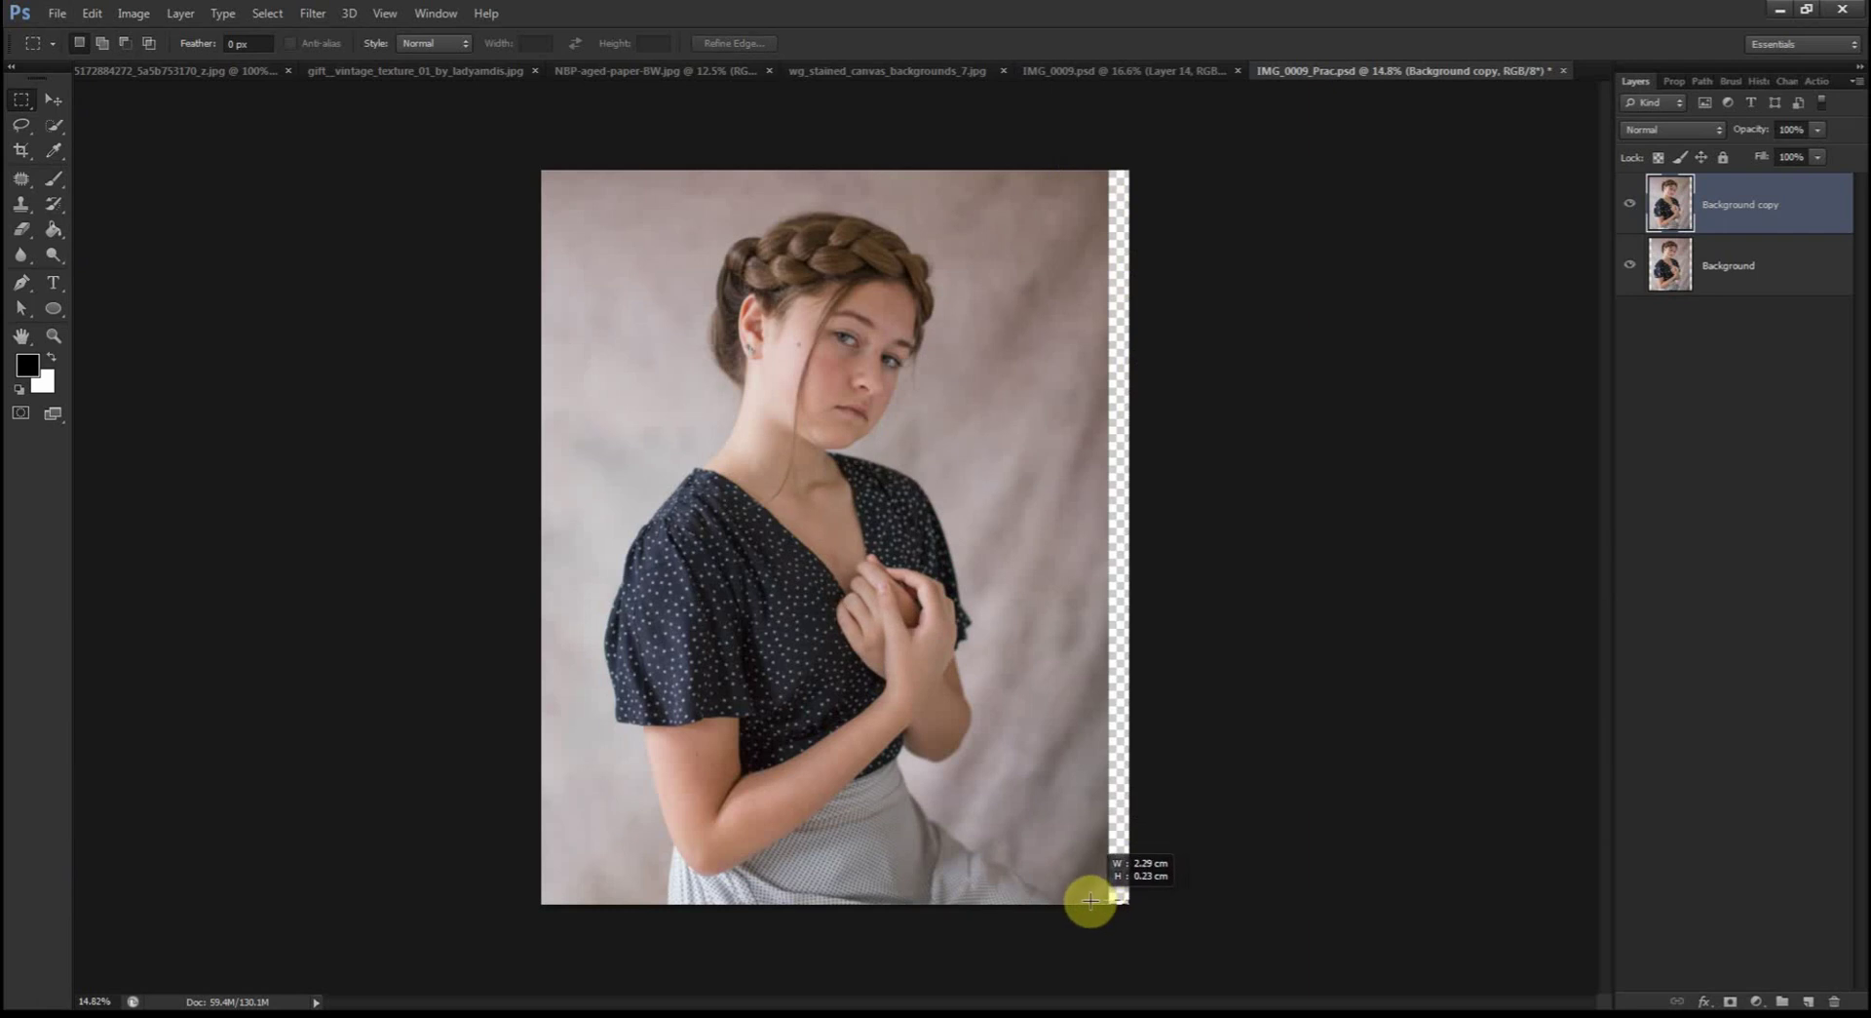
# Step: Select the right margin with a wider strip of adjoining backdrop, apply a Content-Aware fill and deselect
pyautogui.moveTo(1077, 891); pyautogui.dragTo(1073, 885)
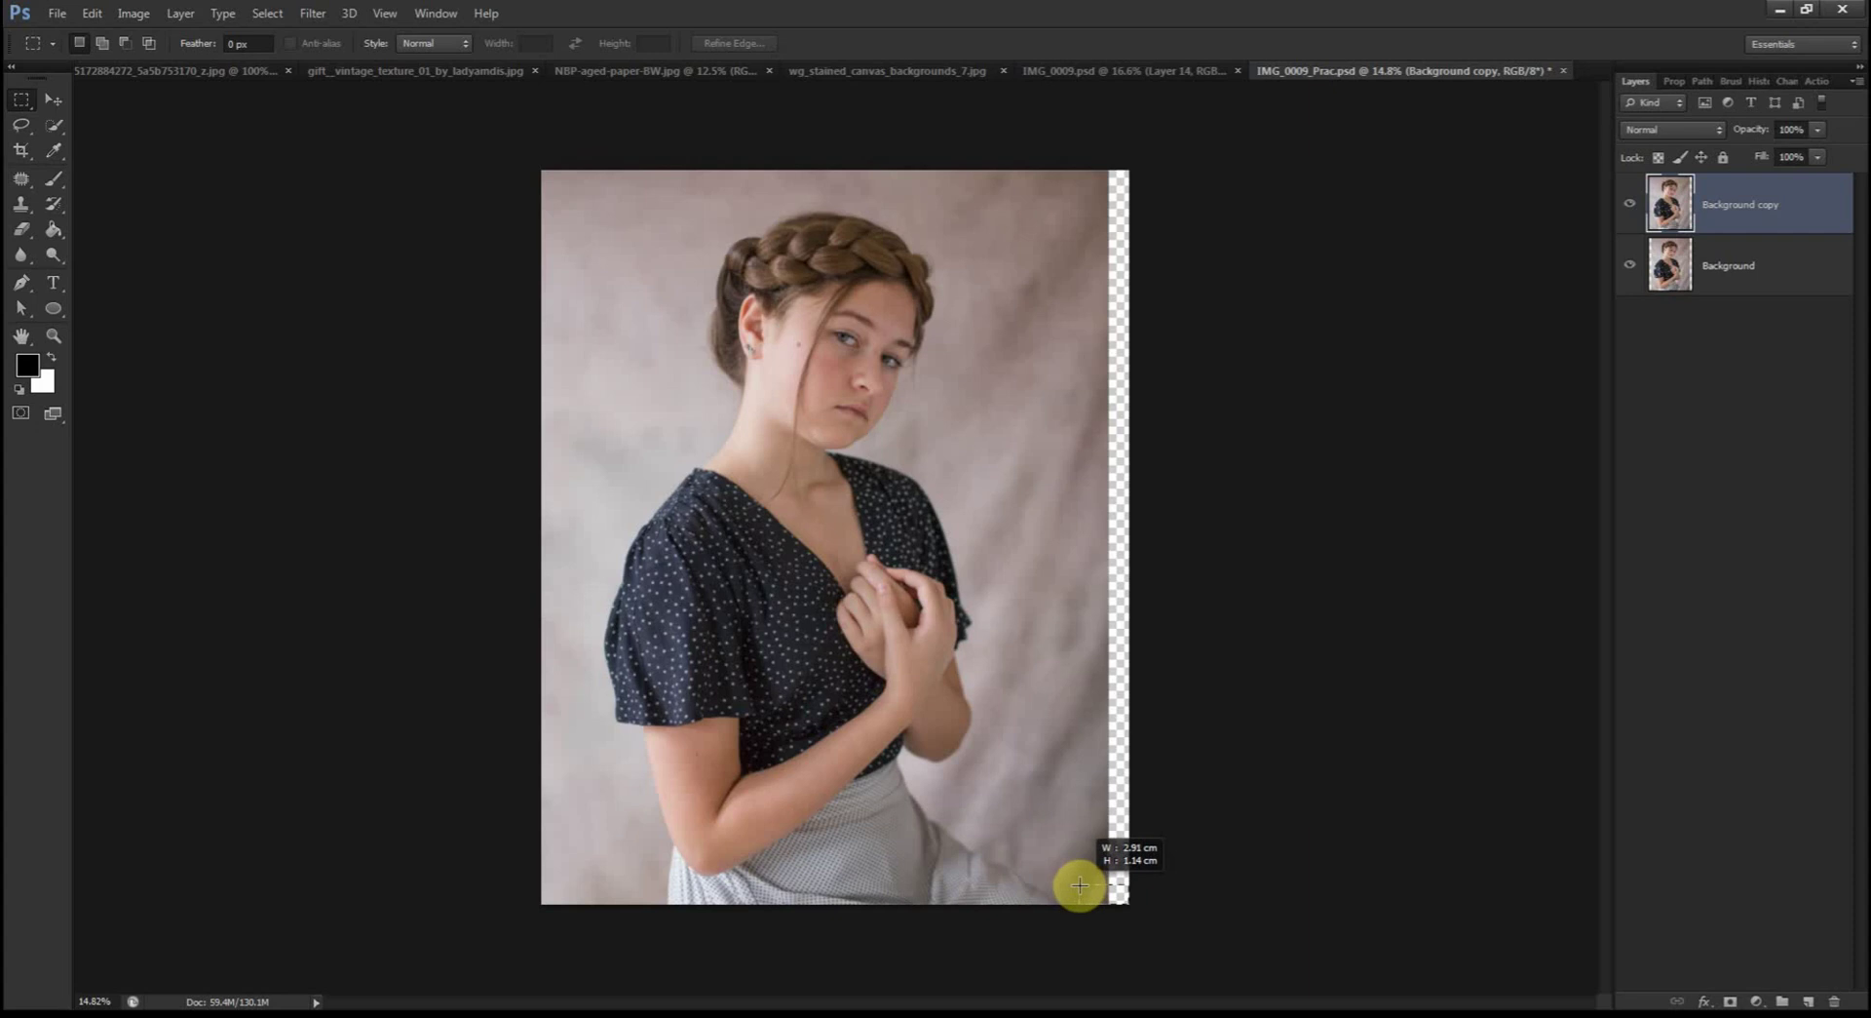
pyautogui.moveTo(1085, 873); pyautogui.dragTo(1071, 186)
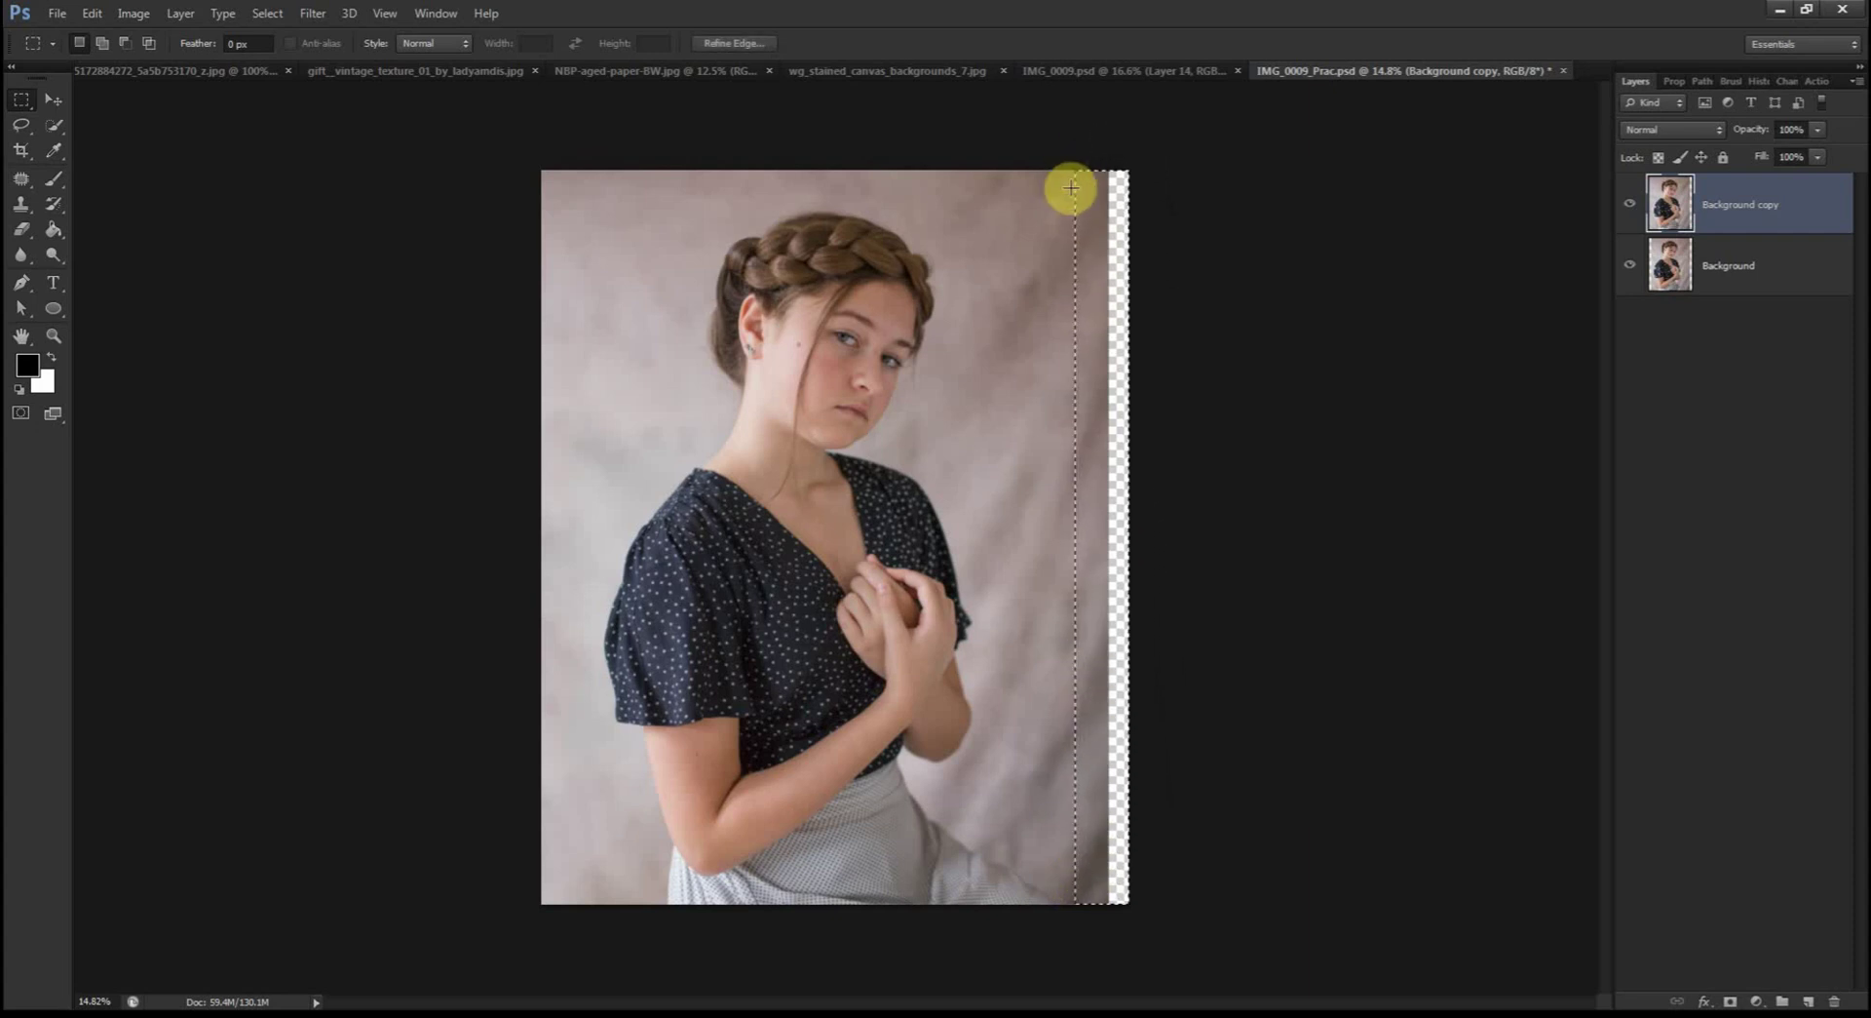
pyautogui.click(89, 12)
pyautogui.click(107, 267)
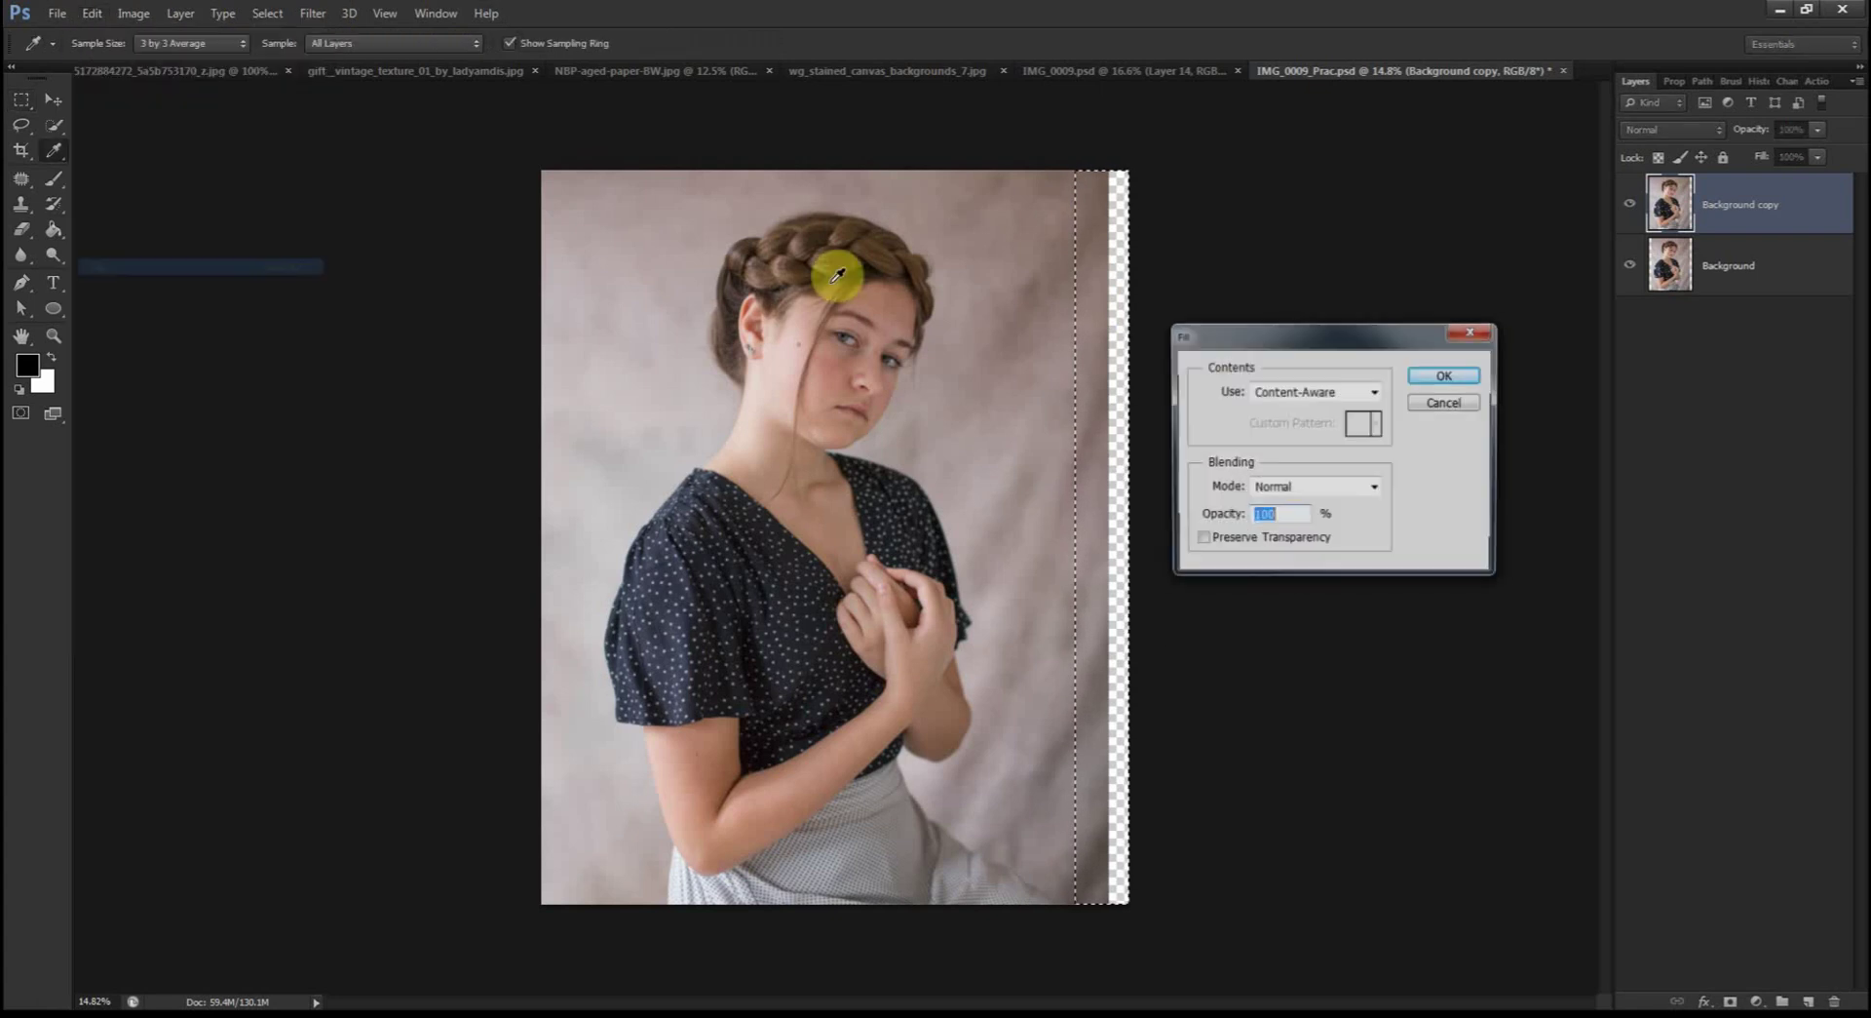
pyautogui.click(1458, 378)
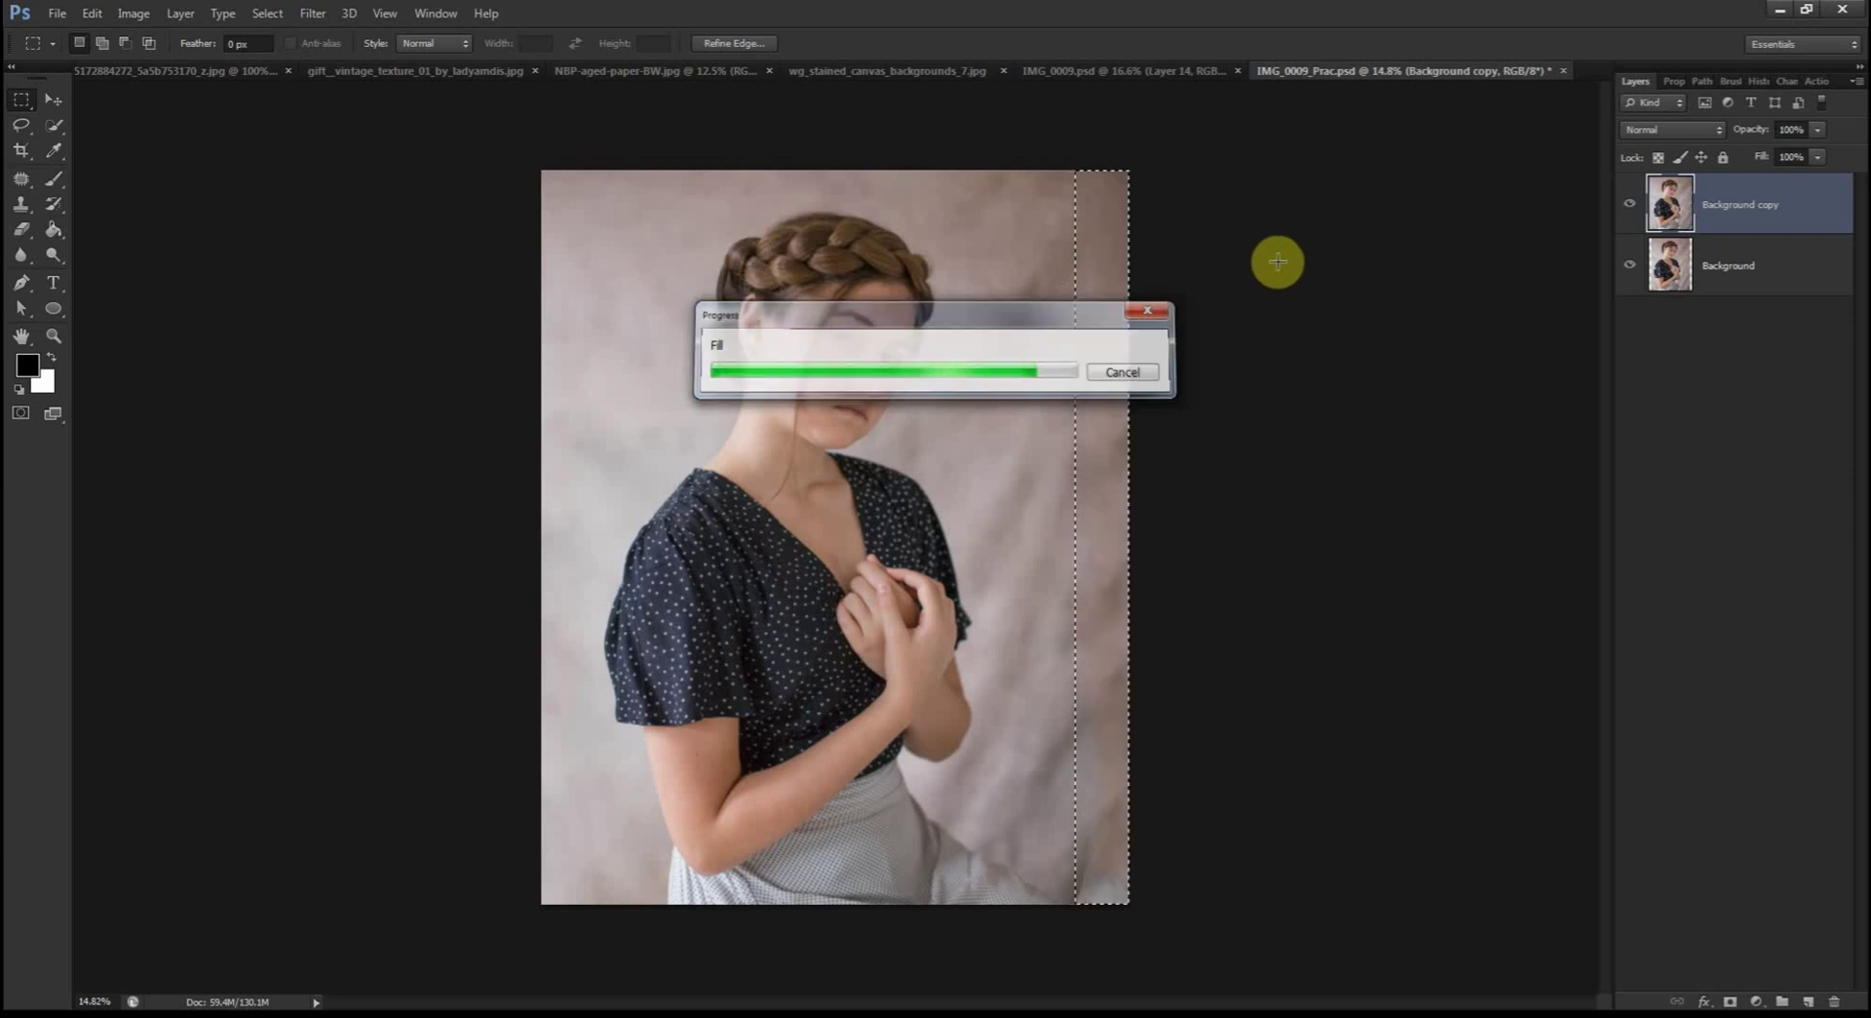
pyautogui.hotkey('ctrl', 'd')
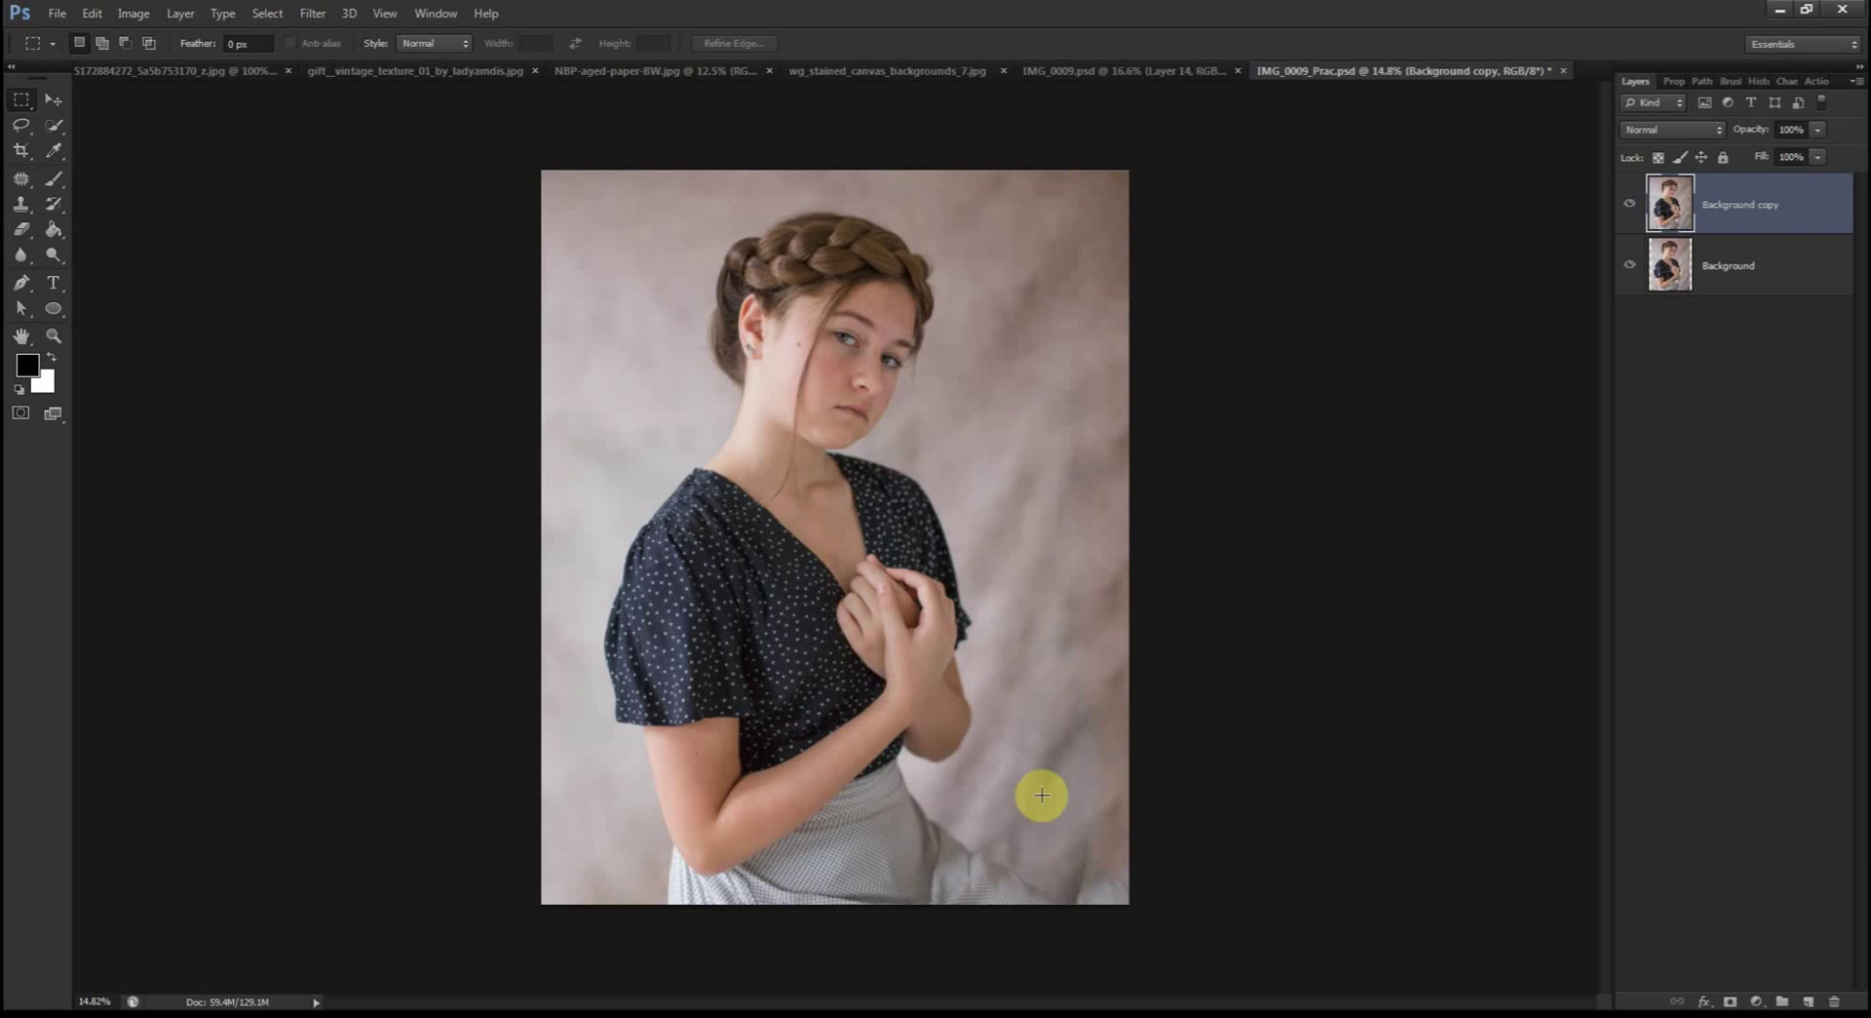
# Step: Check the filled area near the skirt along the photo's right edge and undo the right margin's Content-Aware fill
pyautogui.scroll(5, 1207, 851)
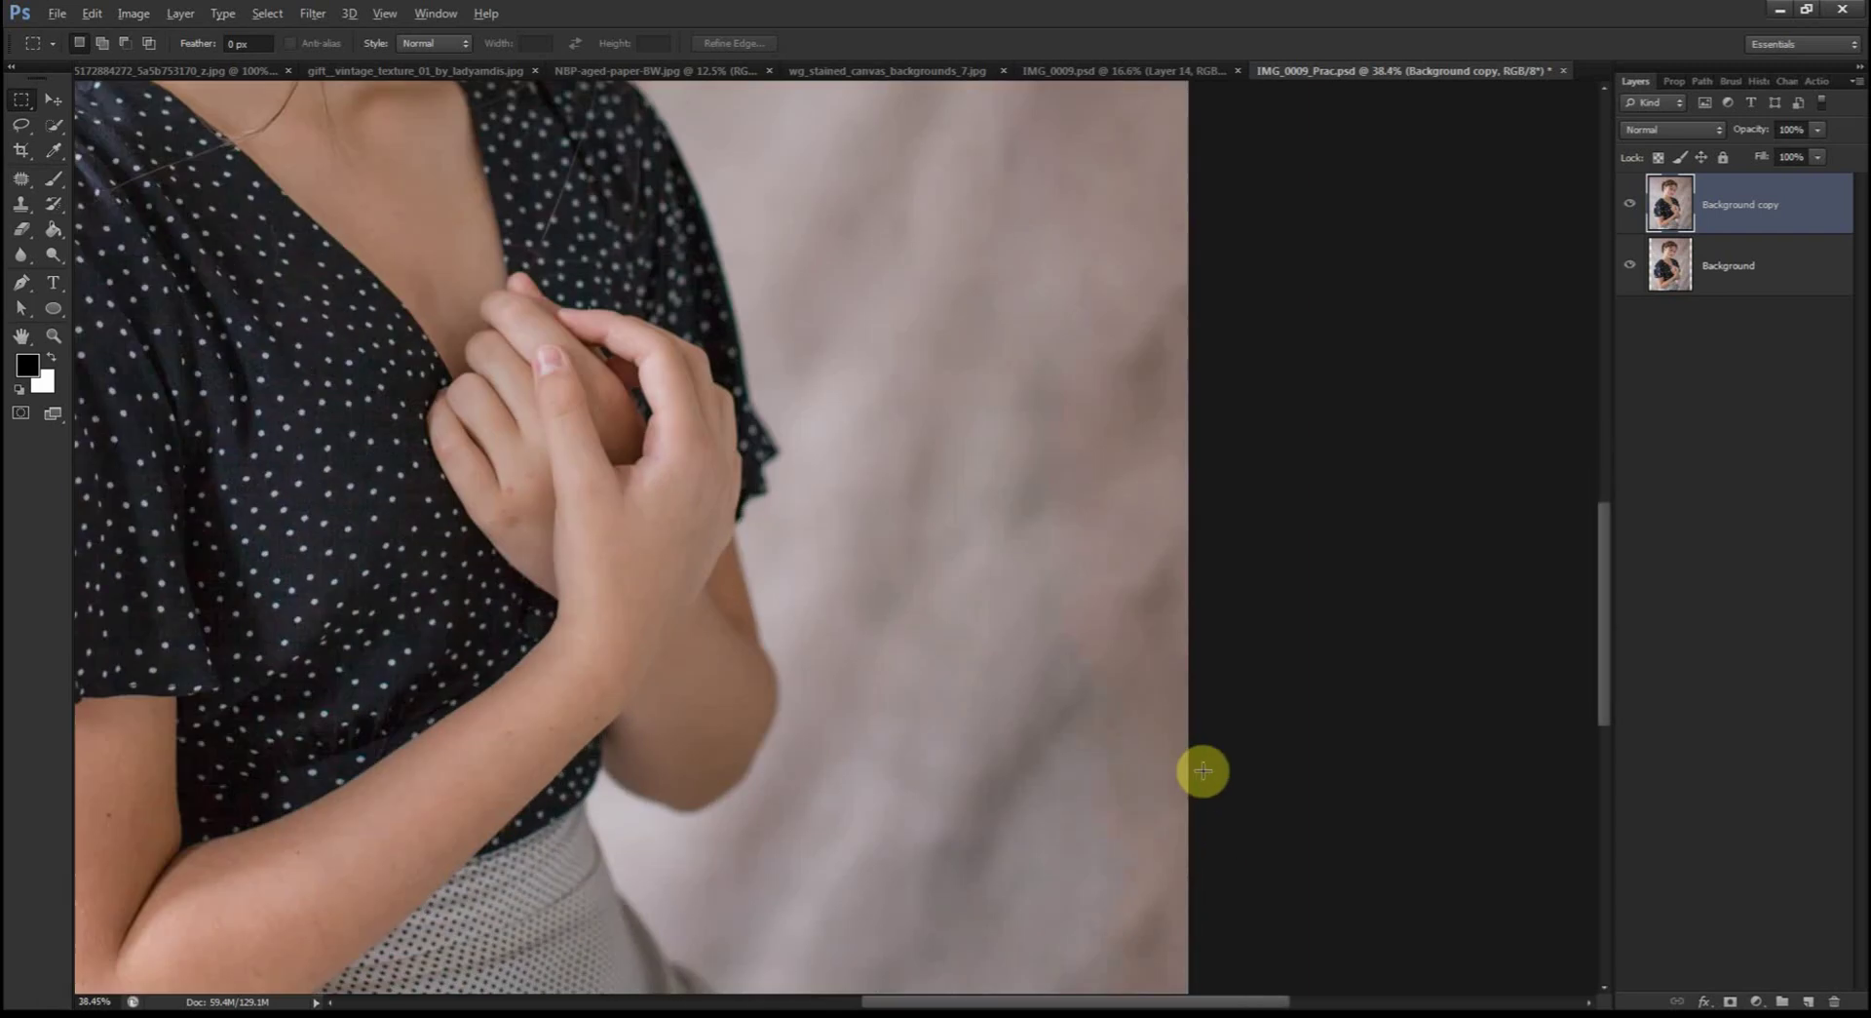
pyautogui.scroll(-3, 1199, 599)
pyautogui.scroll(2, 1270, 702)
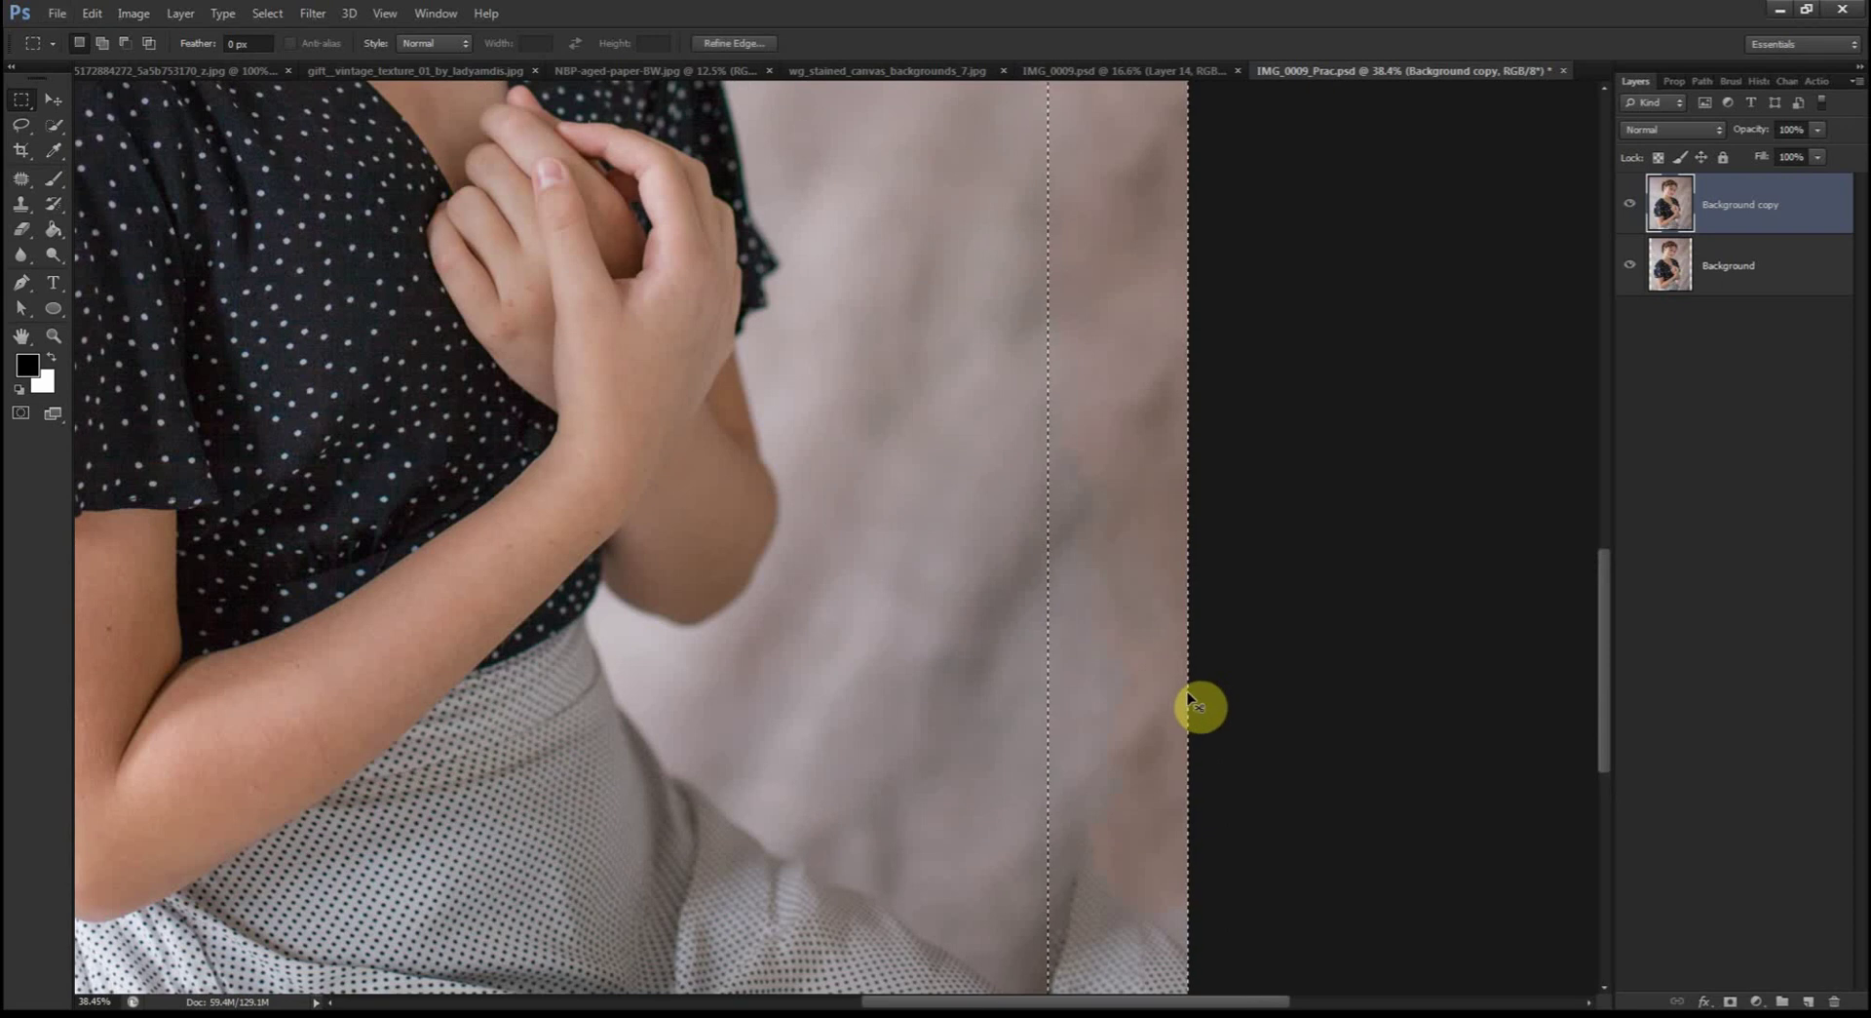
pyautogui.moveTo(1203, 705); pyautogui.dragTo(1167, 709)
pyautogui.click(1005, 615)
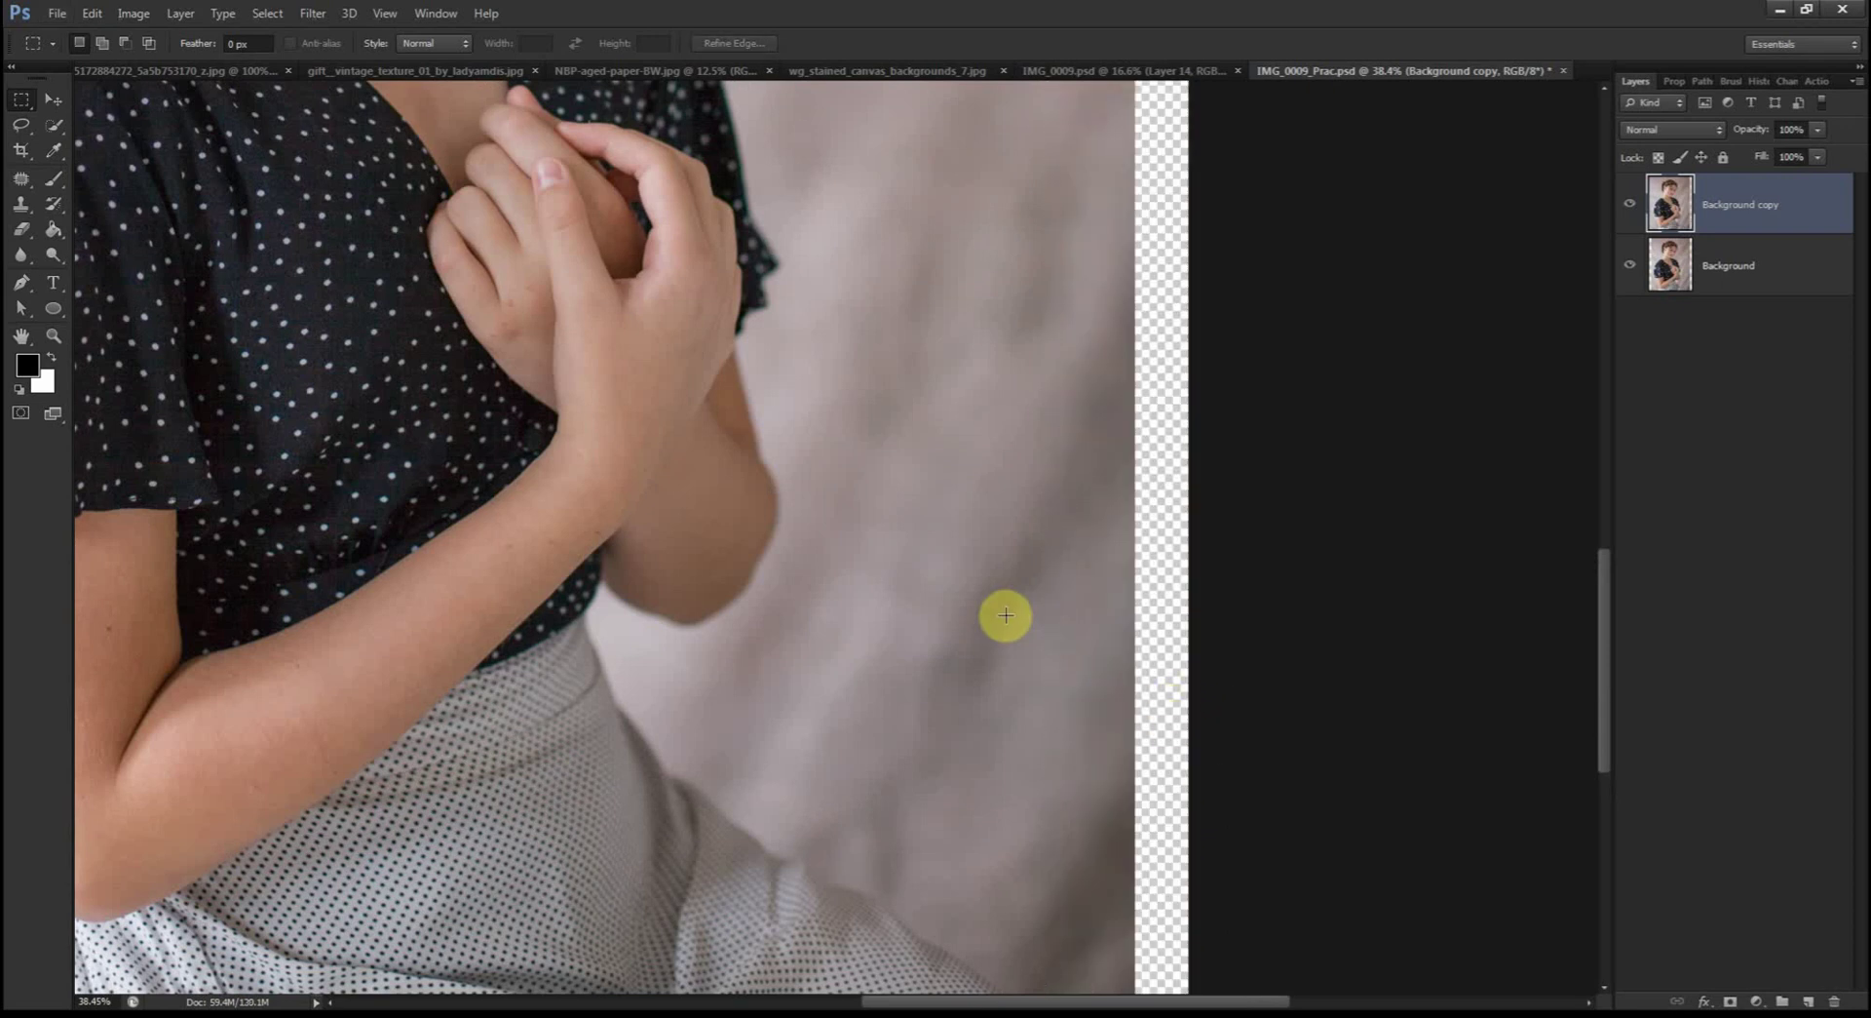
# Step: Reselect the empty right margin at full height with the Rectangular Marquee, including a narrow strip of the adjoining backdrop
pyautogui.scroll(-1, 1180, 455)
pyautogui.scroll(-1, 1219, 484)
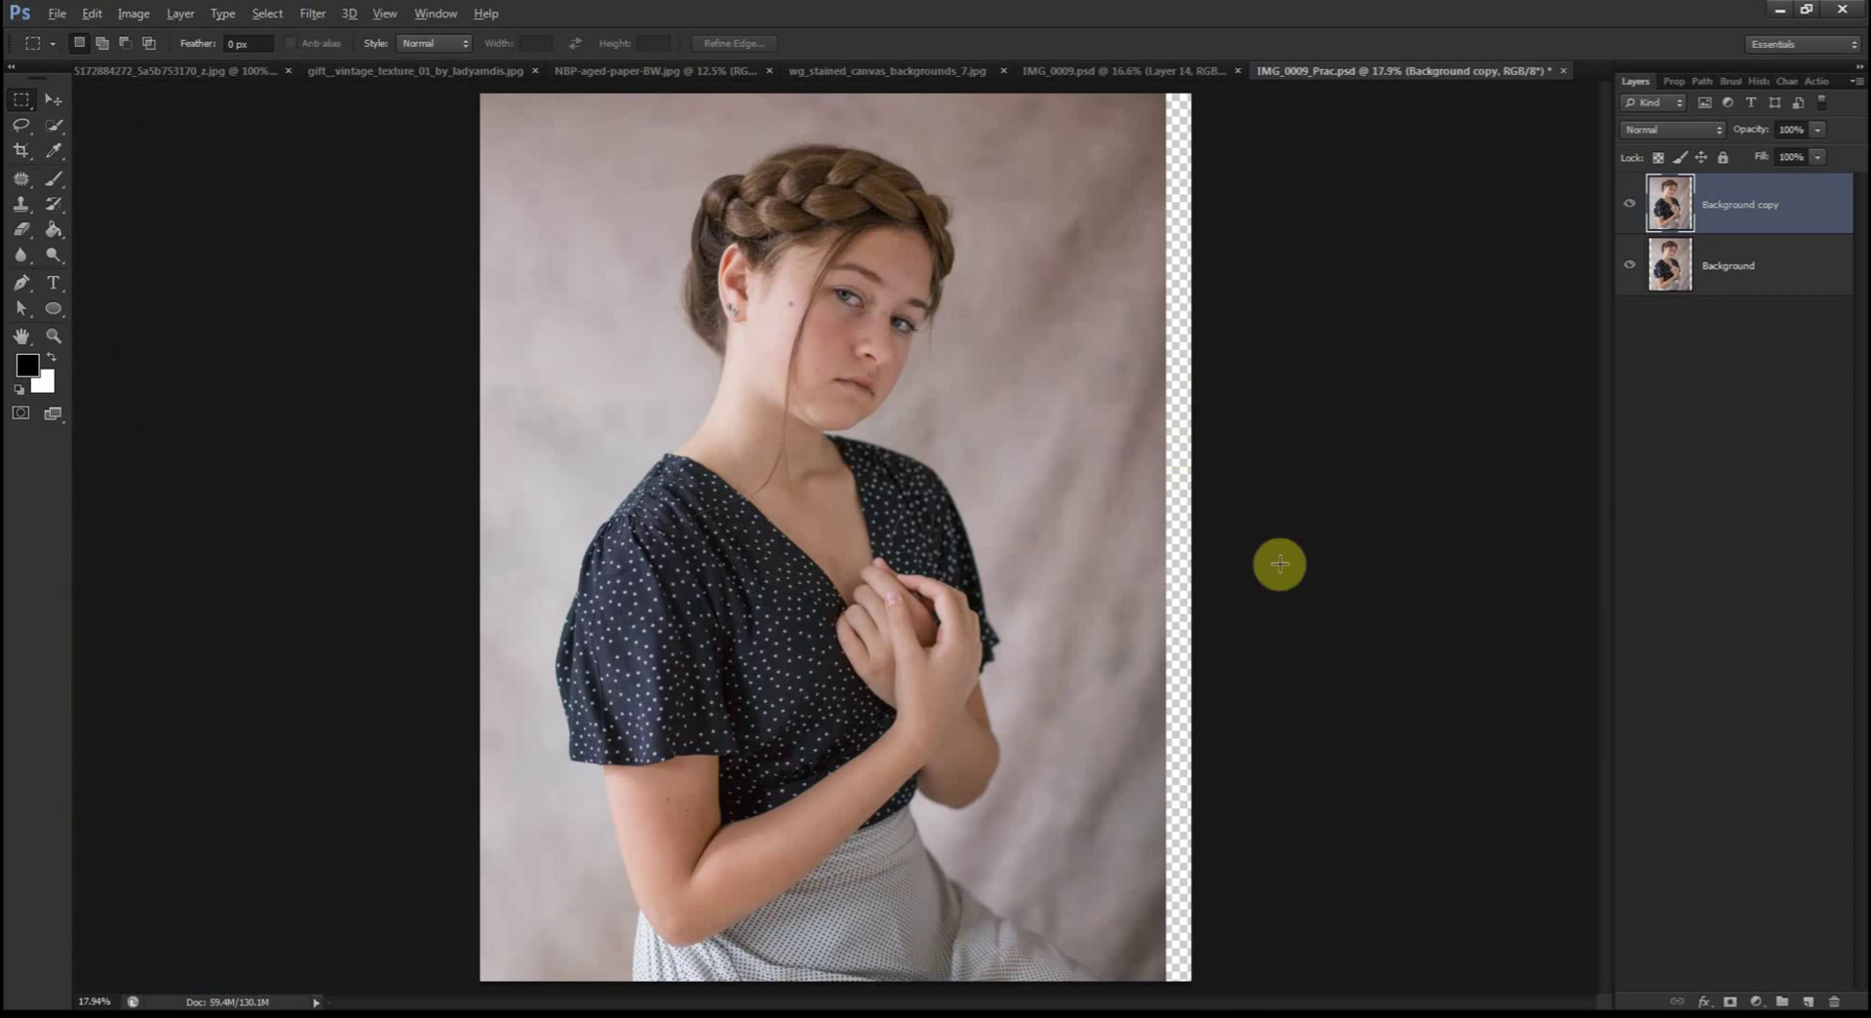
pyautogui.scroll(2, 1267, 575)
pyautogui.scroll(-3, 1236, 534)
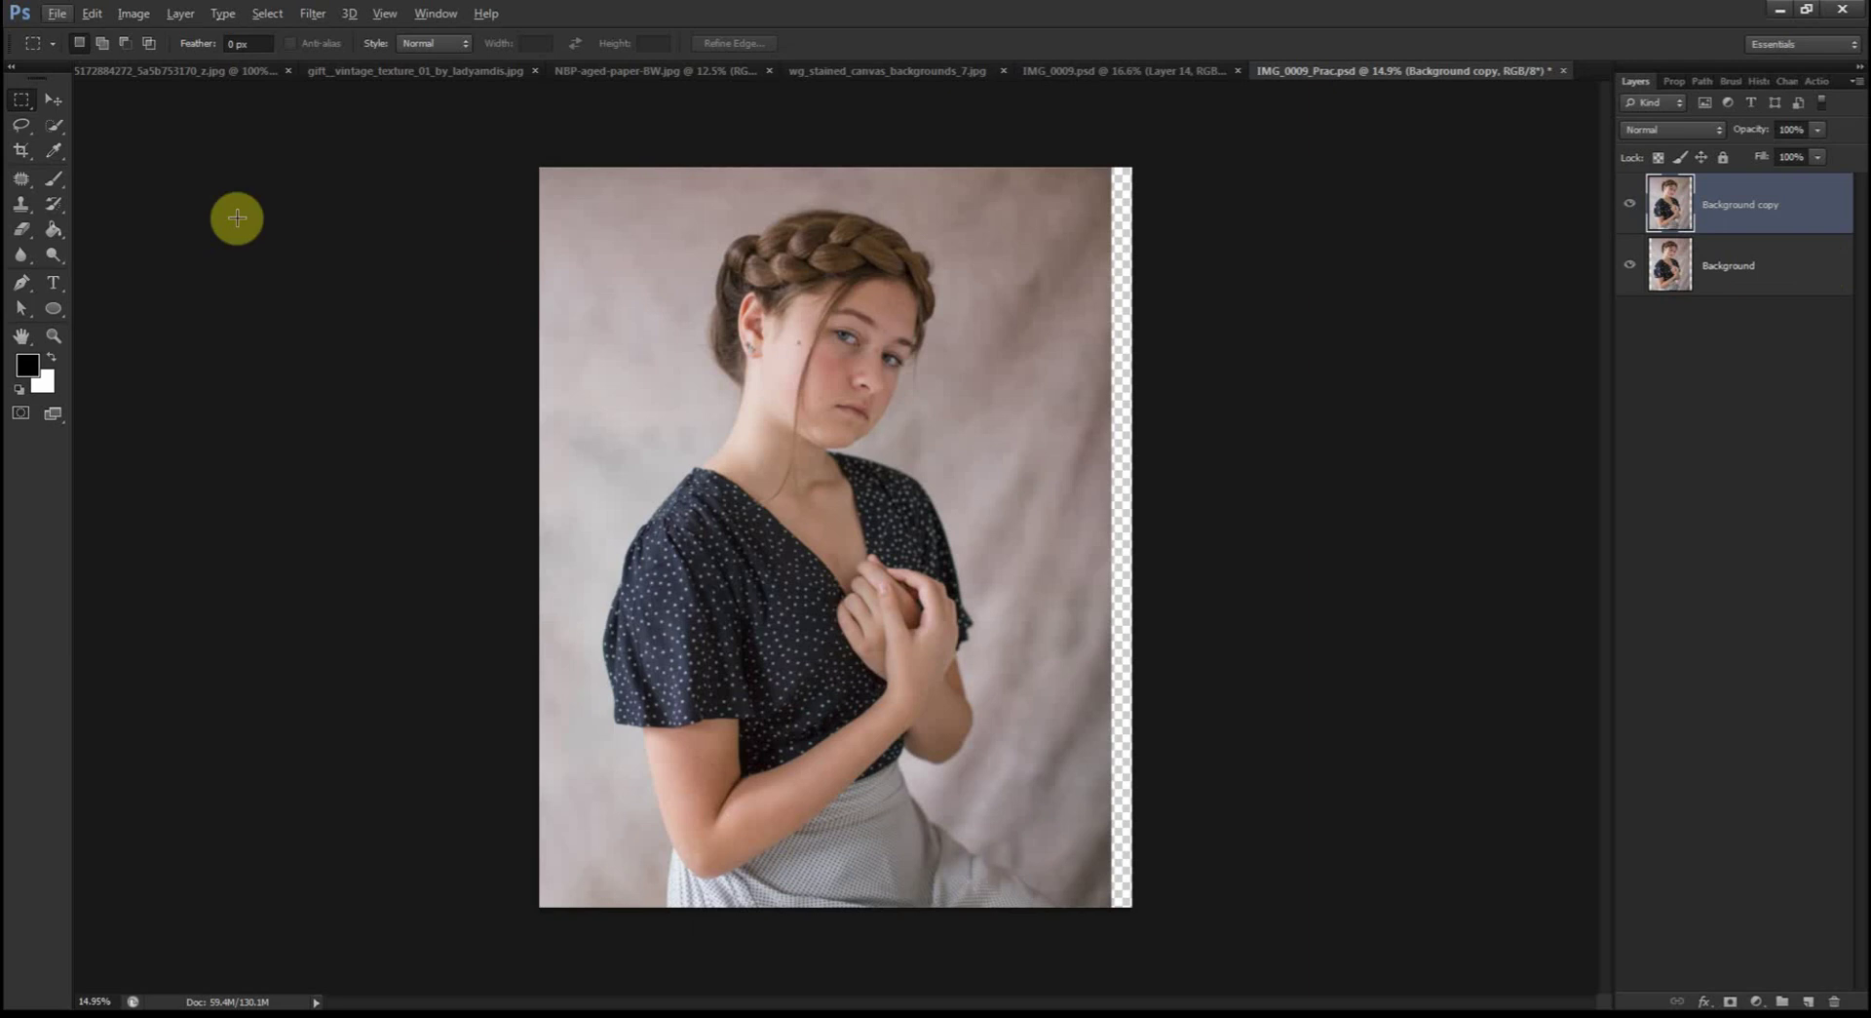
pyautogui.click(25, 96)
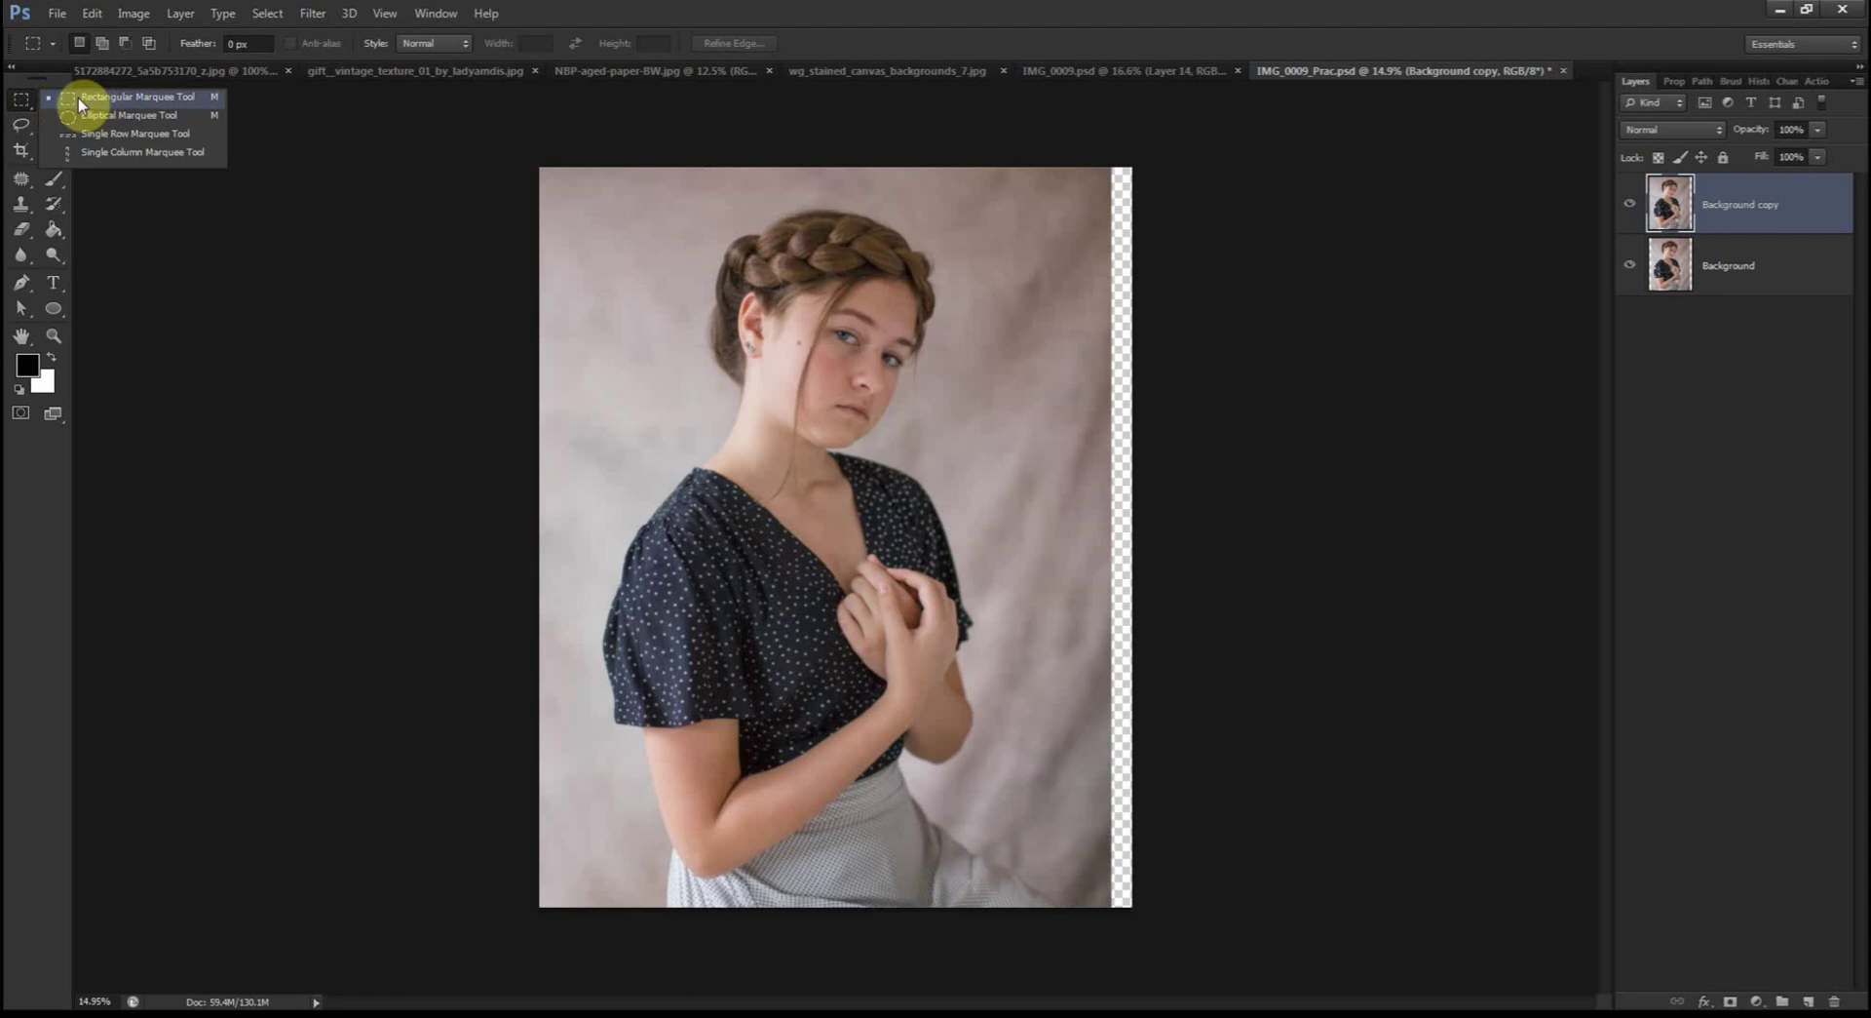
pyautogui.click(148, 98)
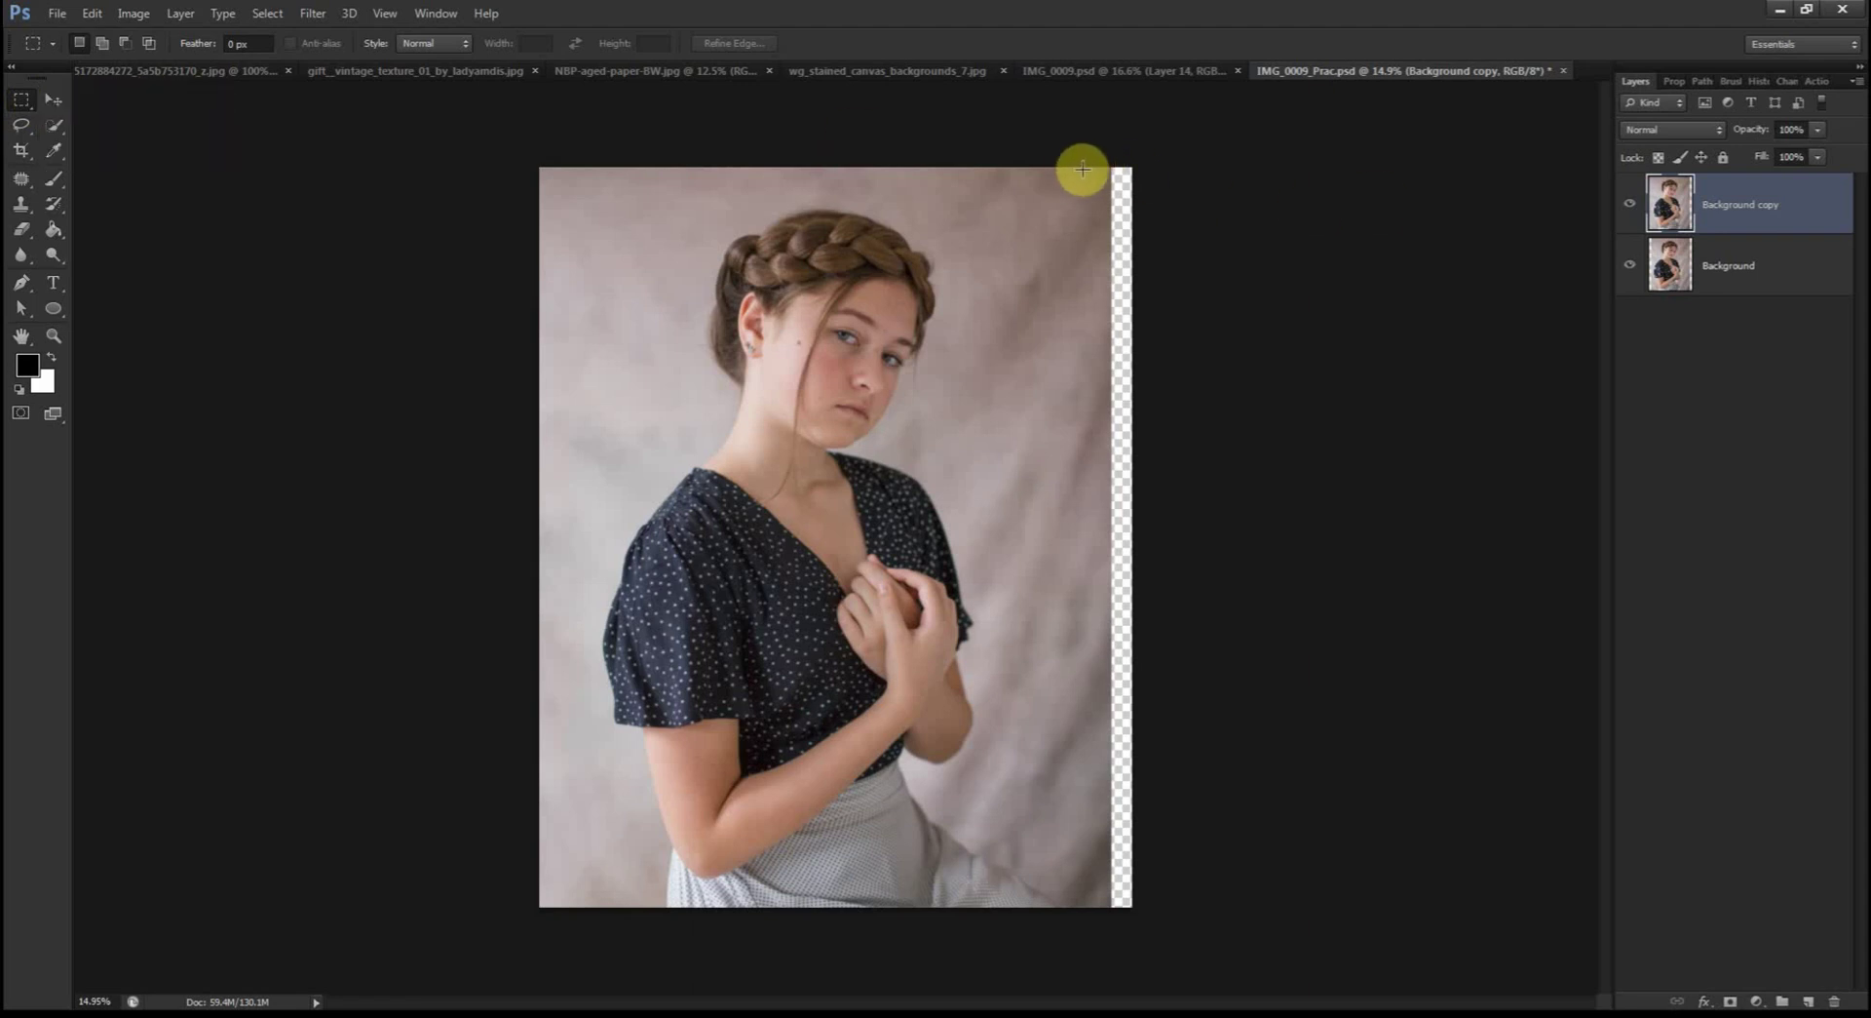
pyautogui.moveTo(1133, 235); pyautogui.dragTo(1170, 973)
pyautogui.hotkey('ctrl', '0')
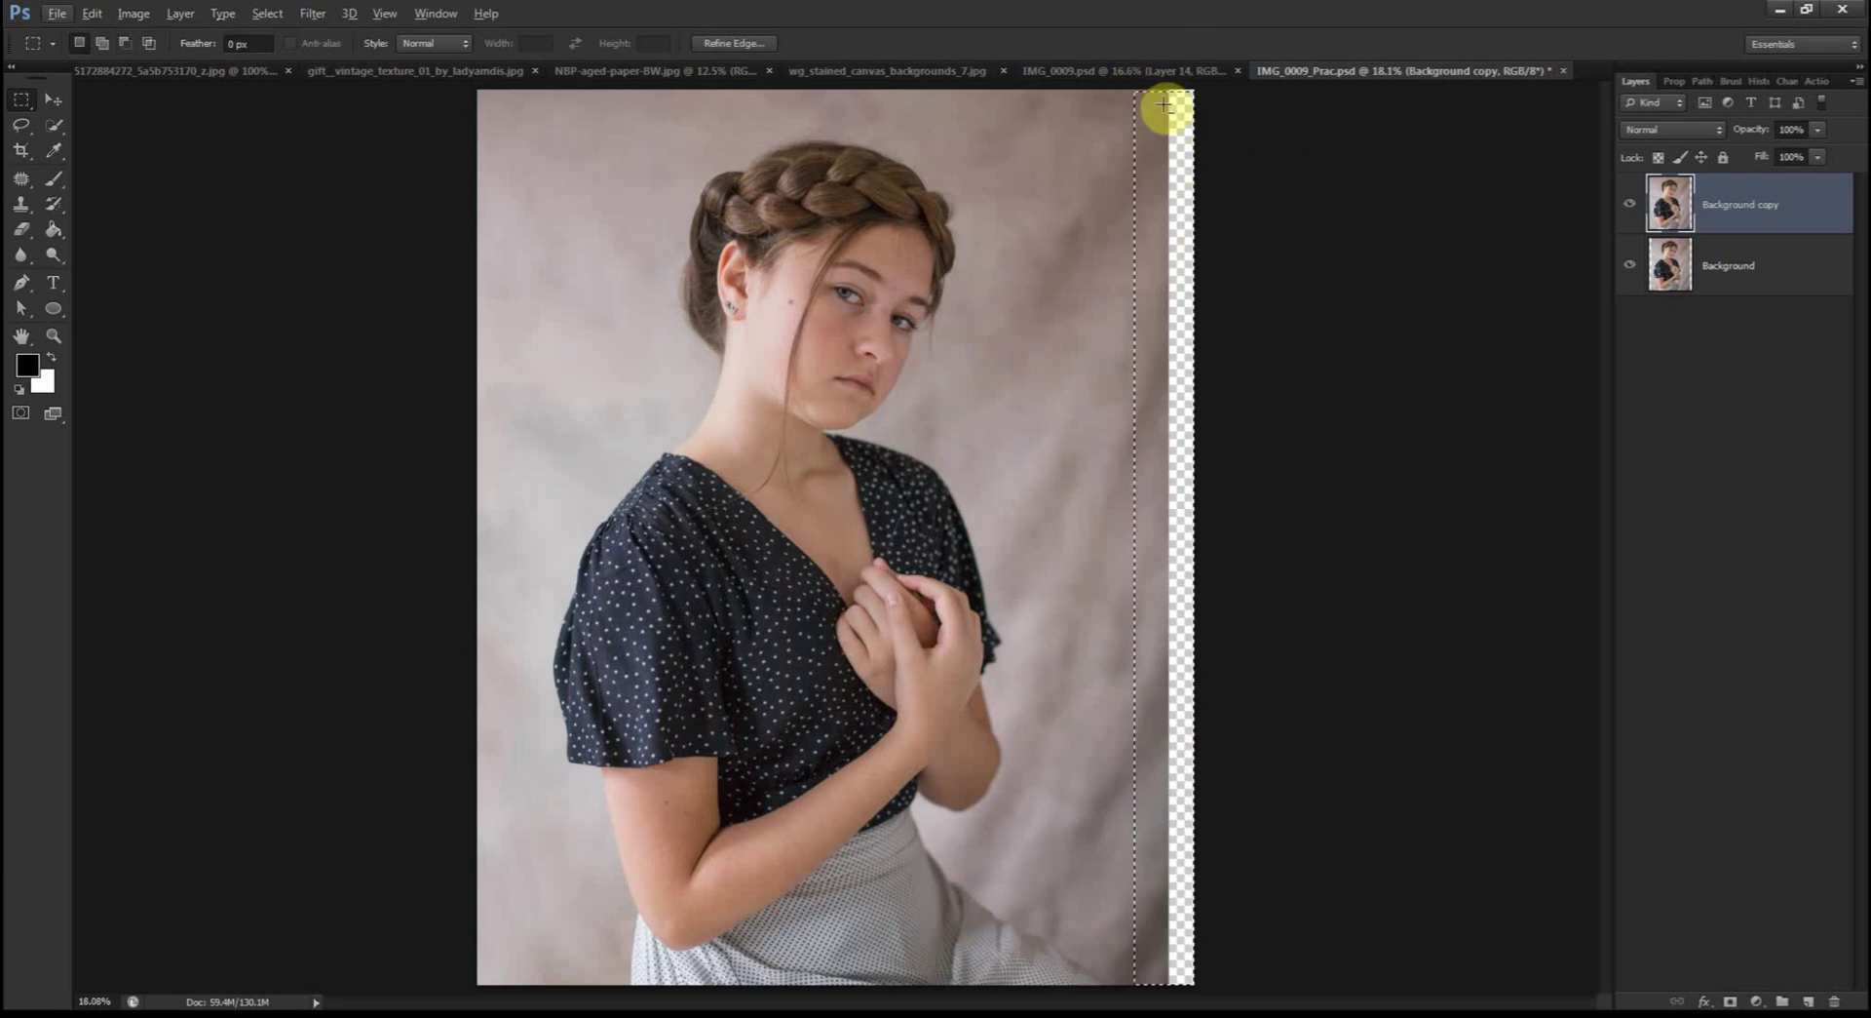
pyautogui.hotkey('ctrl', '-')
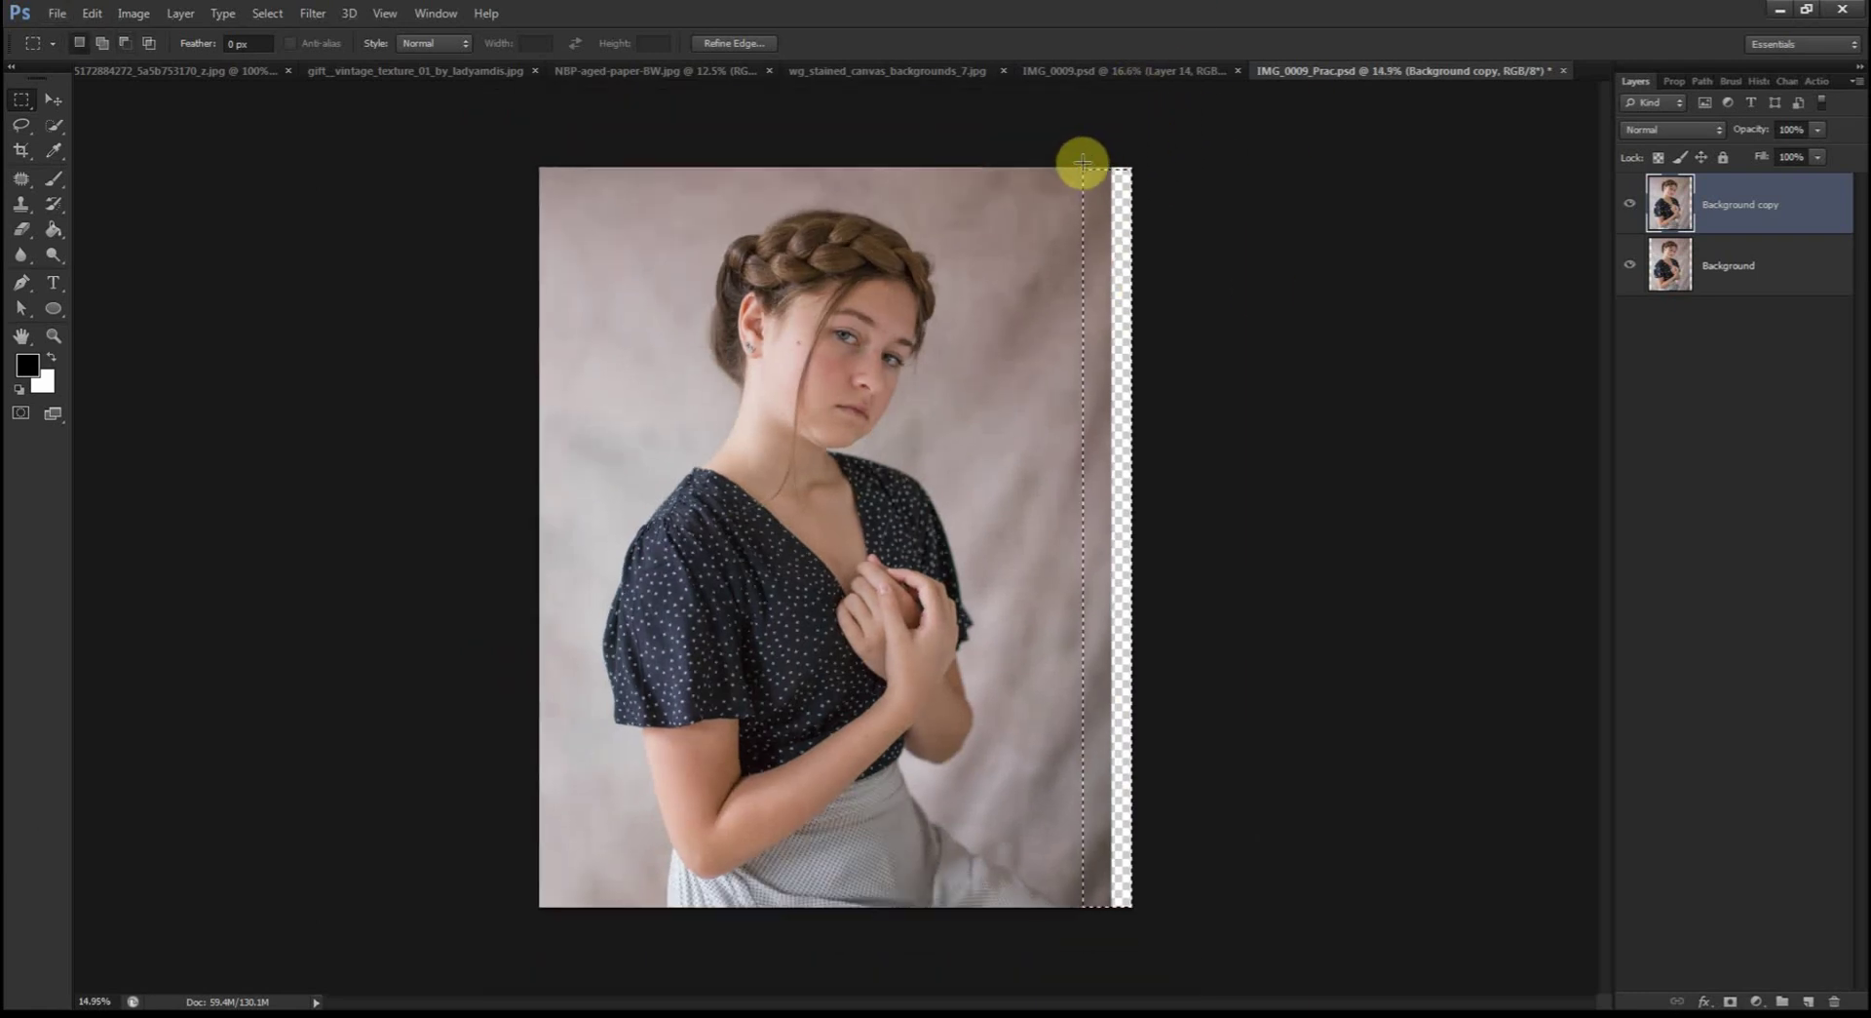
pyautogui.moveTo(1082, 161); pyautogui.dragTo(1234, 960)
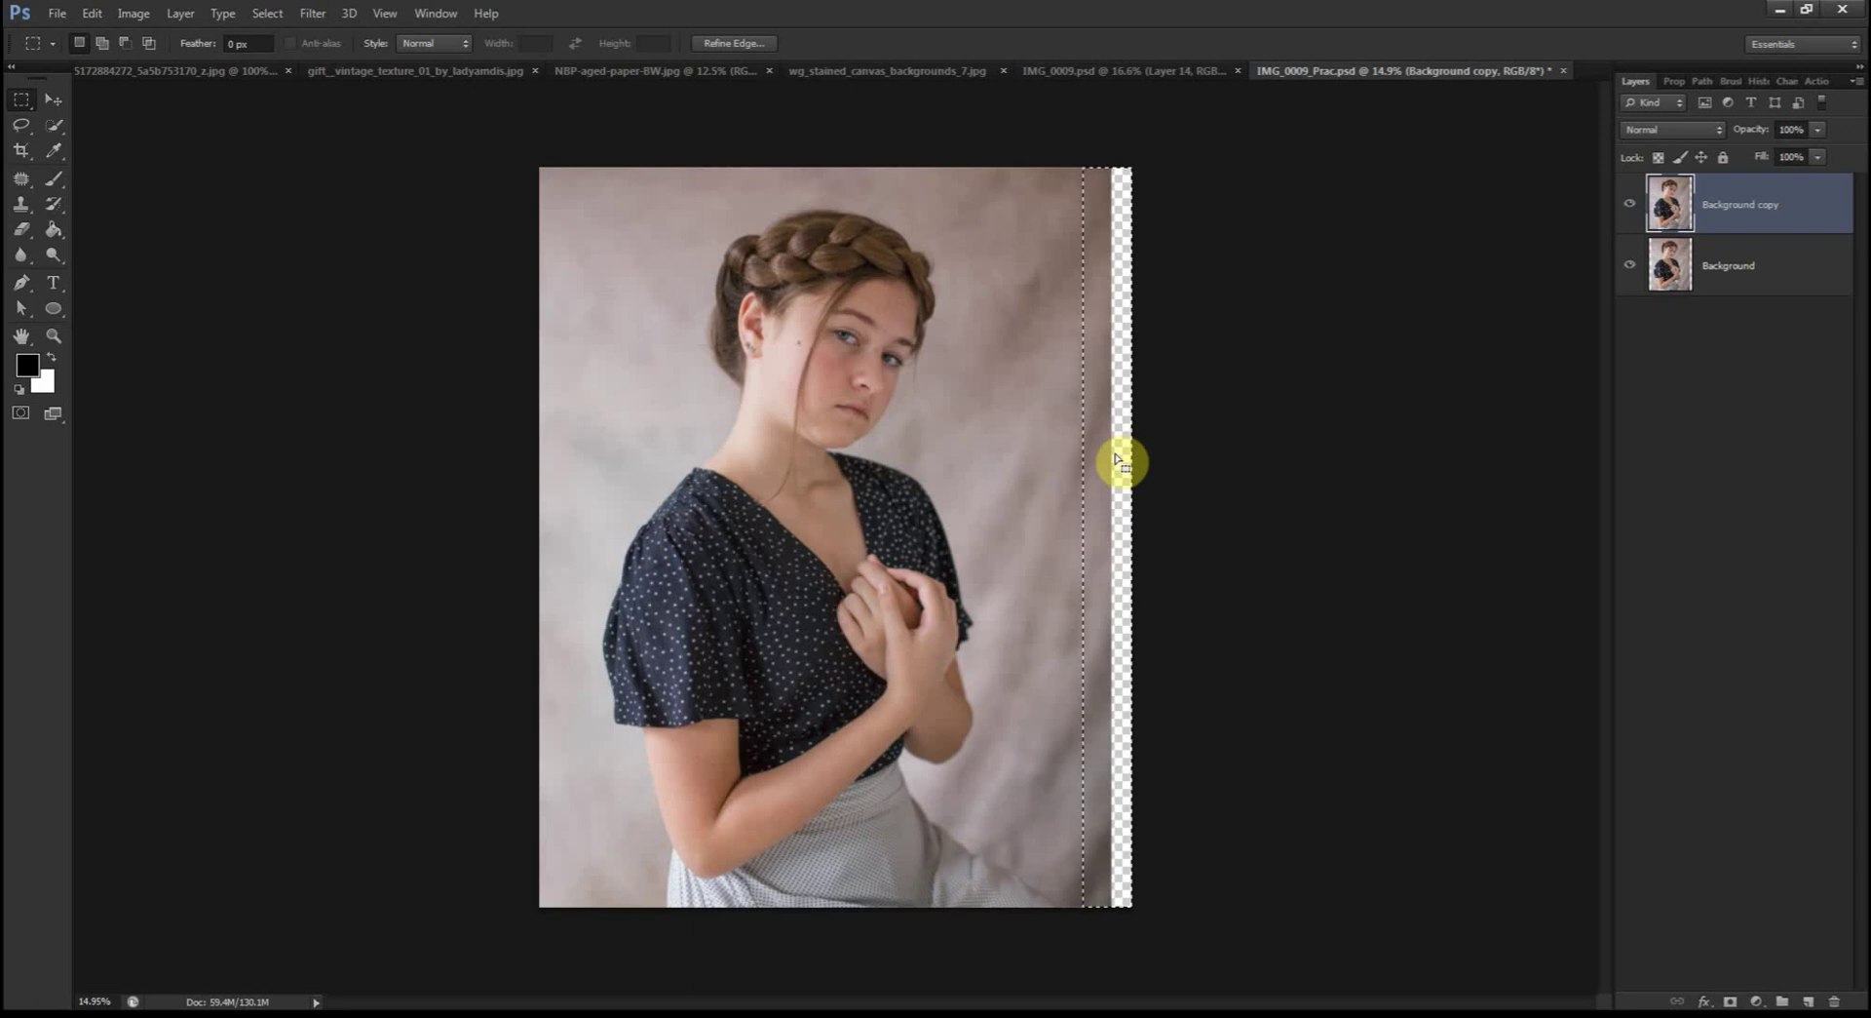
# Step: Copy the selected backdrop strip to a new layer and move it outward to cover the empty right margin
pyautogui.hotkey('ctrl', 'd')
pyautogui.hotkey('ctrl', 'shift', 'alt', 'n')
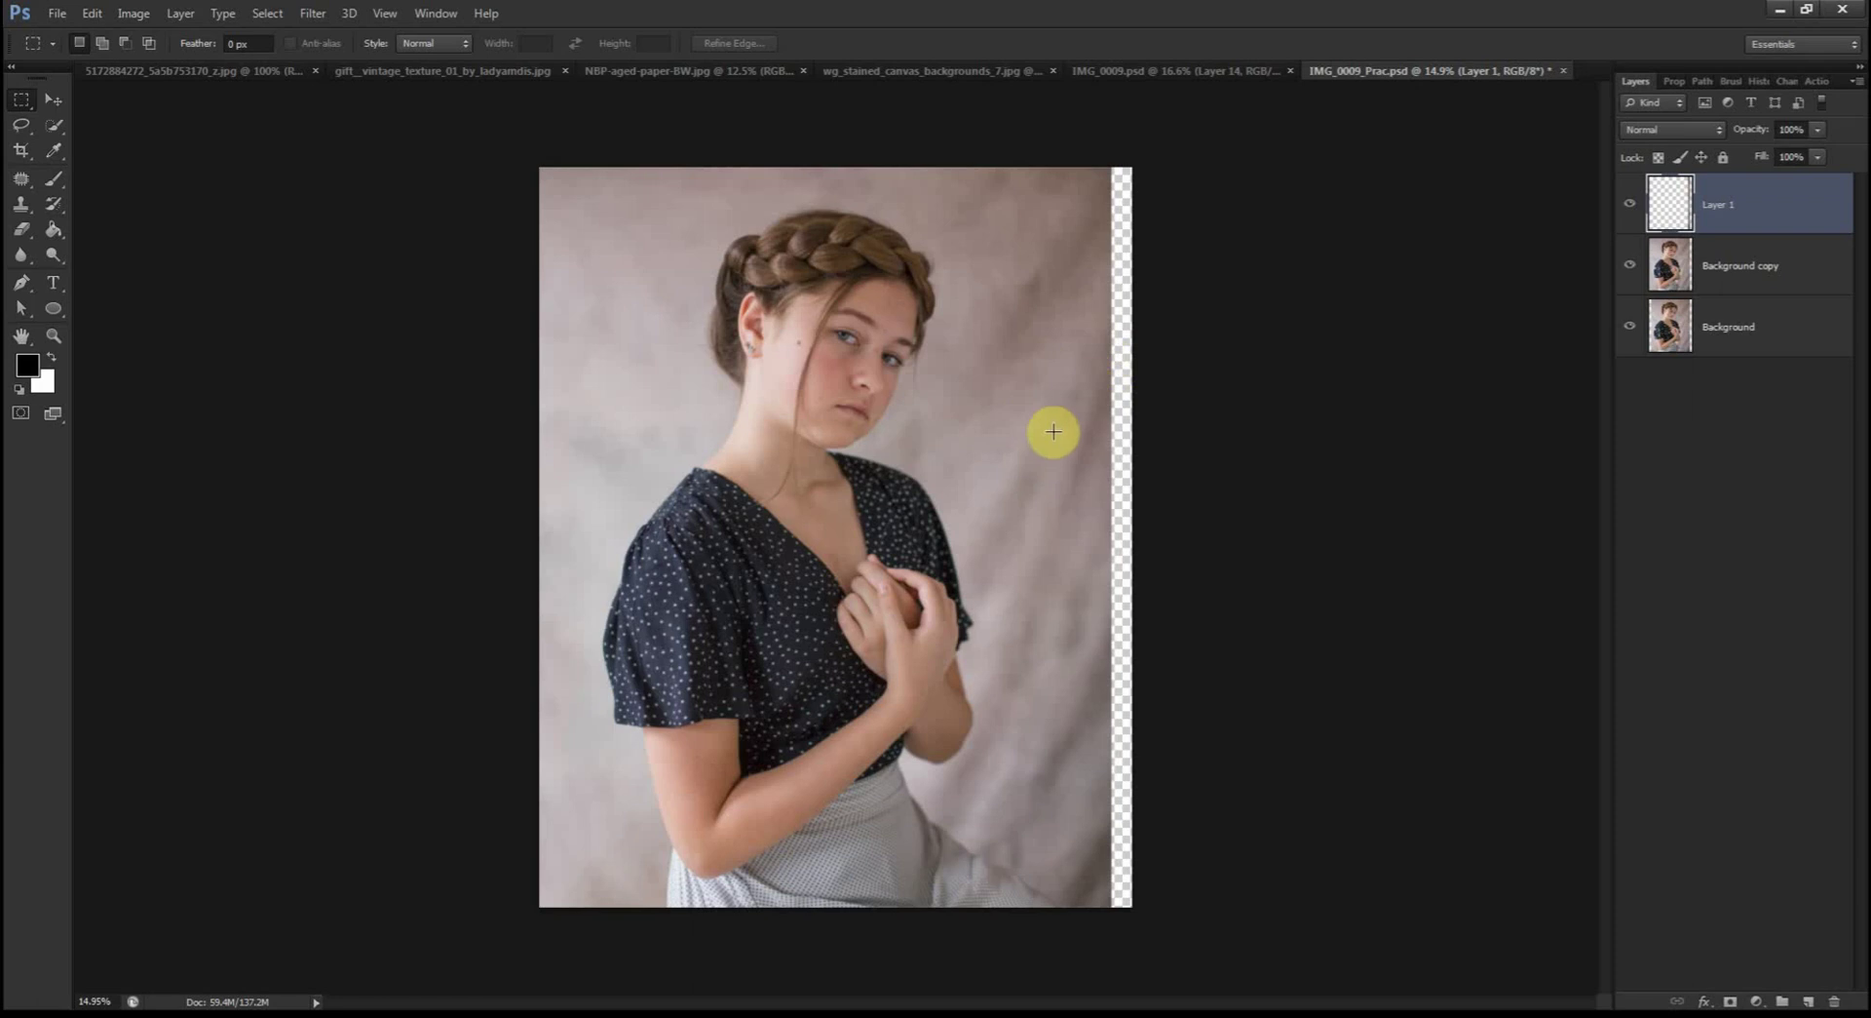
pyautogui.press('v')
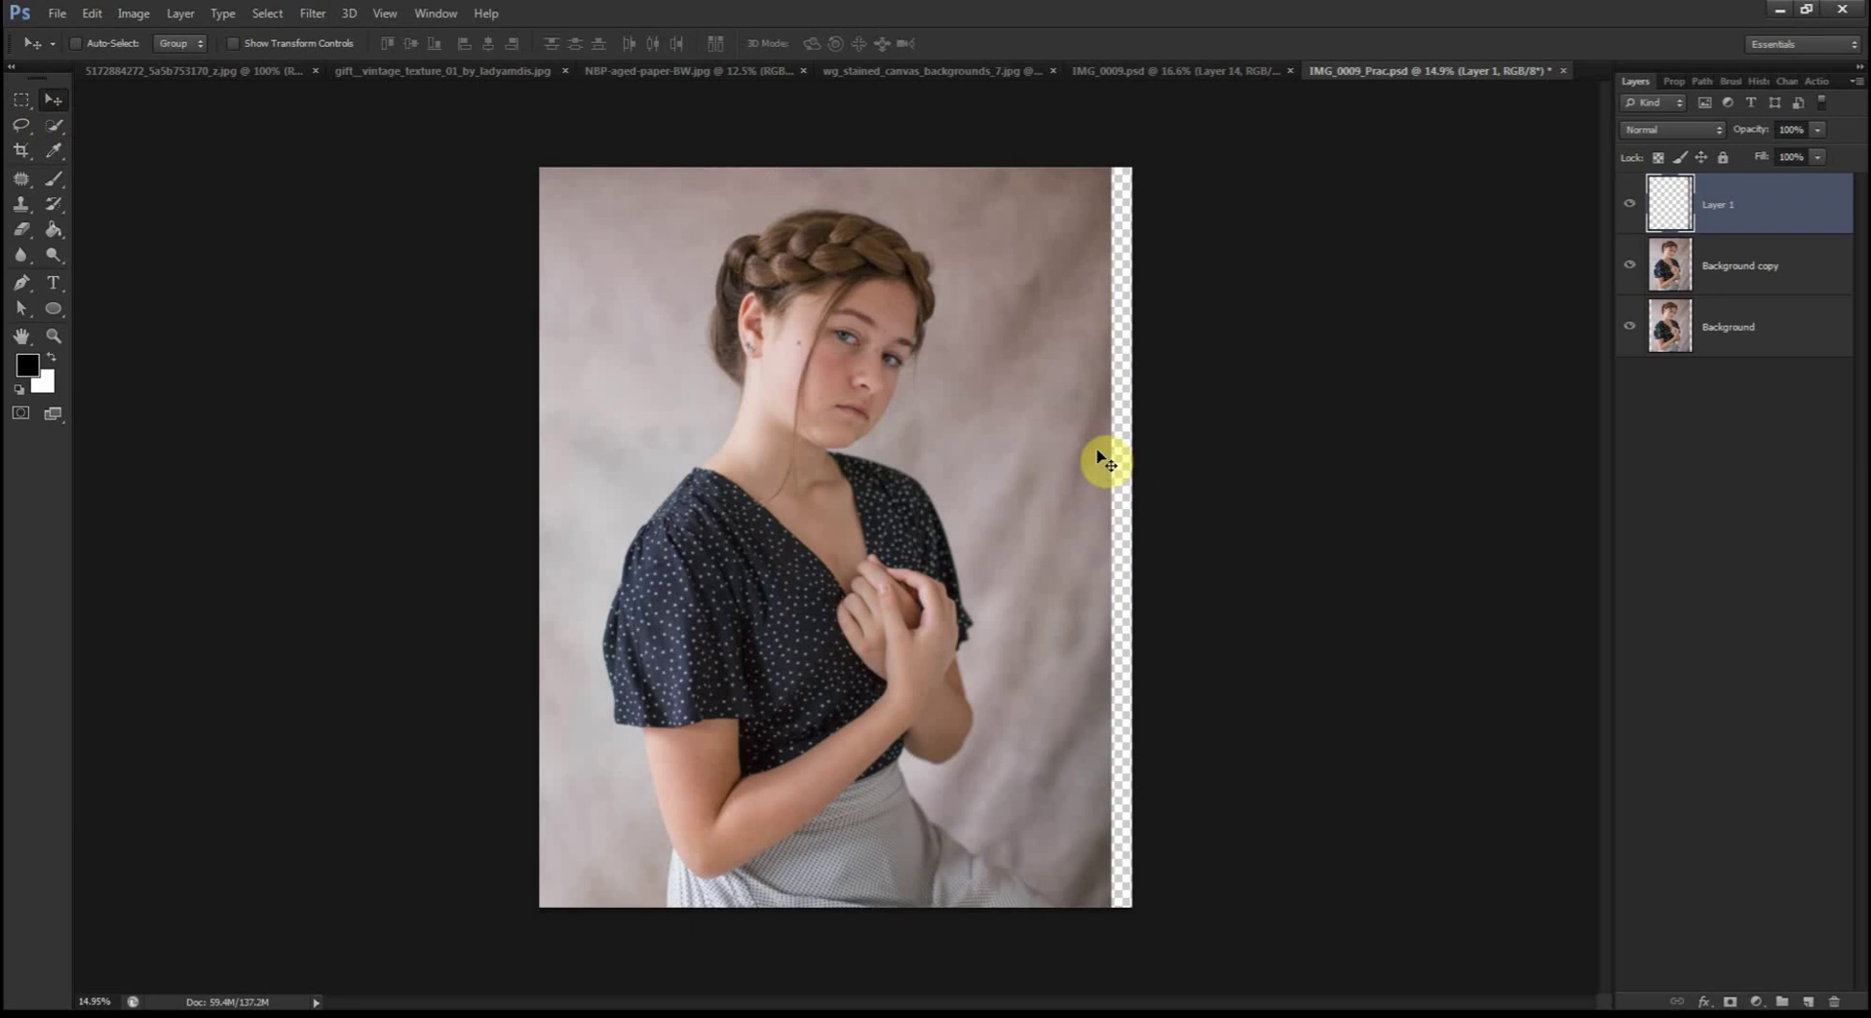
pyautogui.moveTo(1107, 456); pyautogui.dragTo(1123, 456)
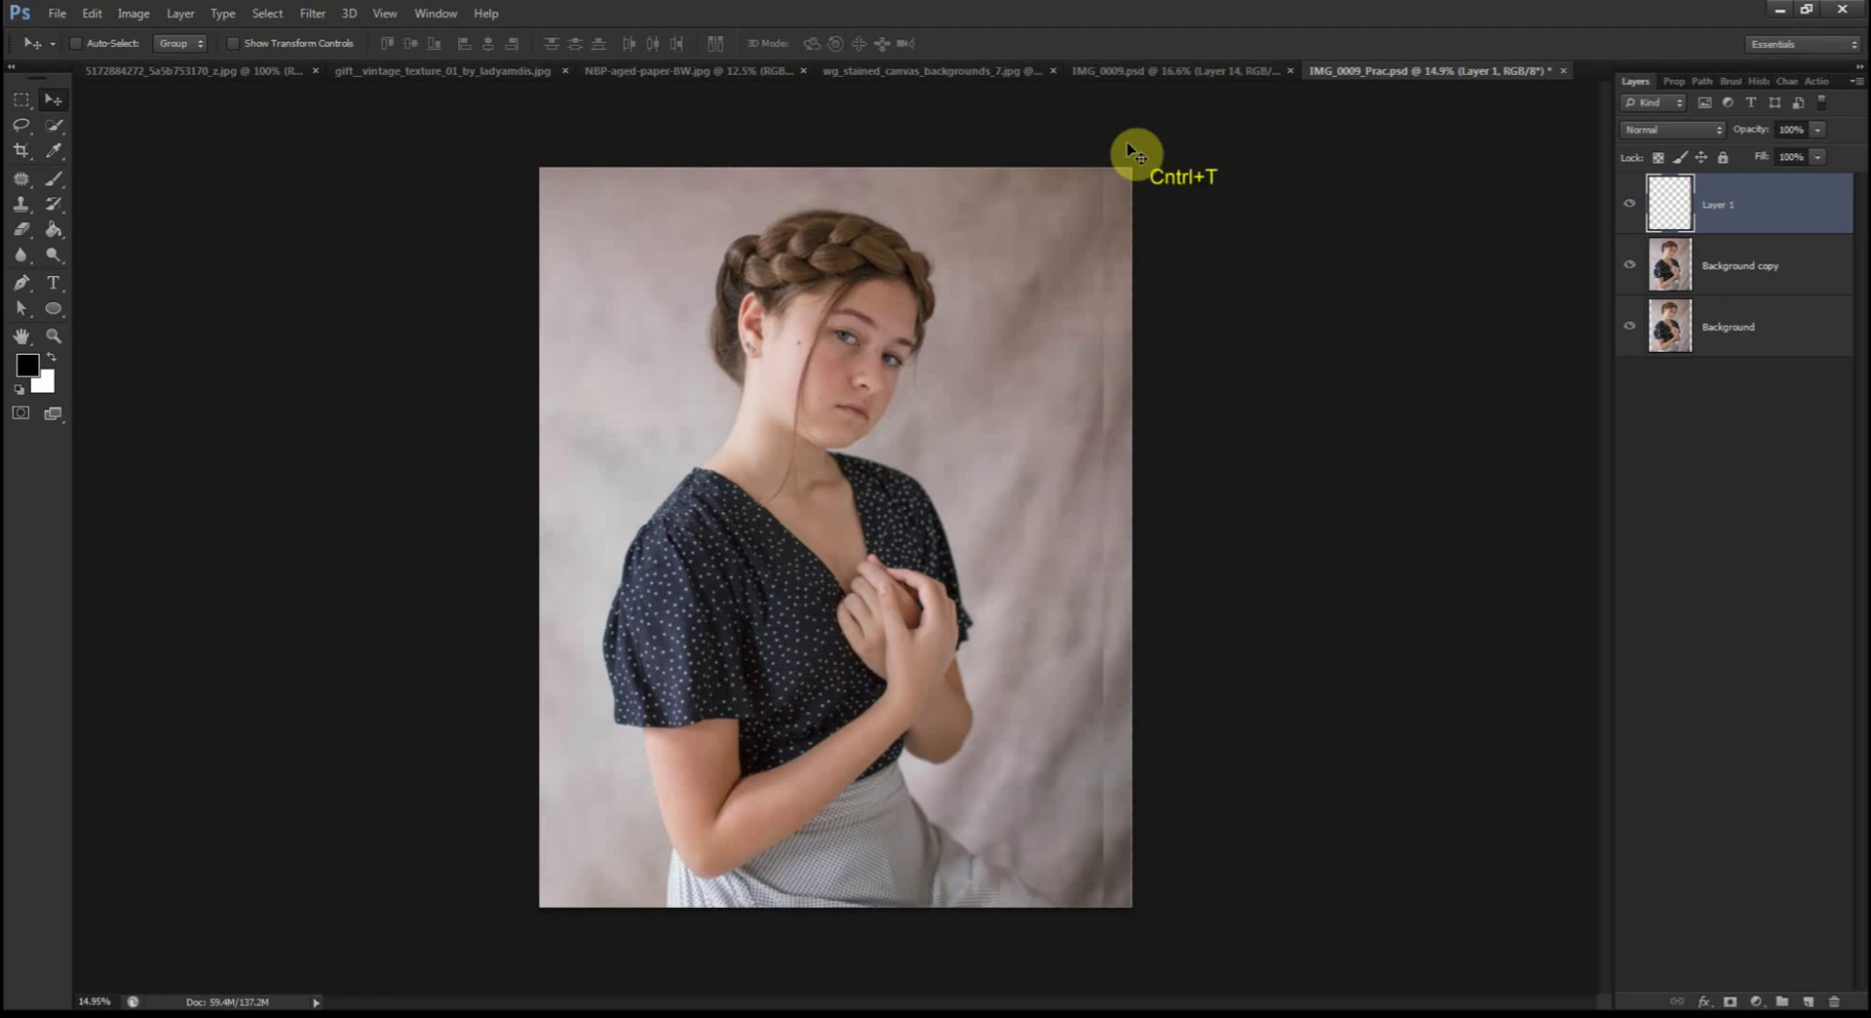
# Step: Stretch the backdrop strip horizontally on both sides with Free Transform to about 154% width and apply the transform
pyautogui.hotkey('ctrl', 't')
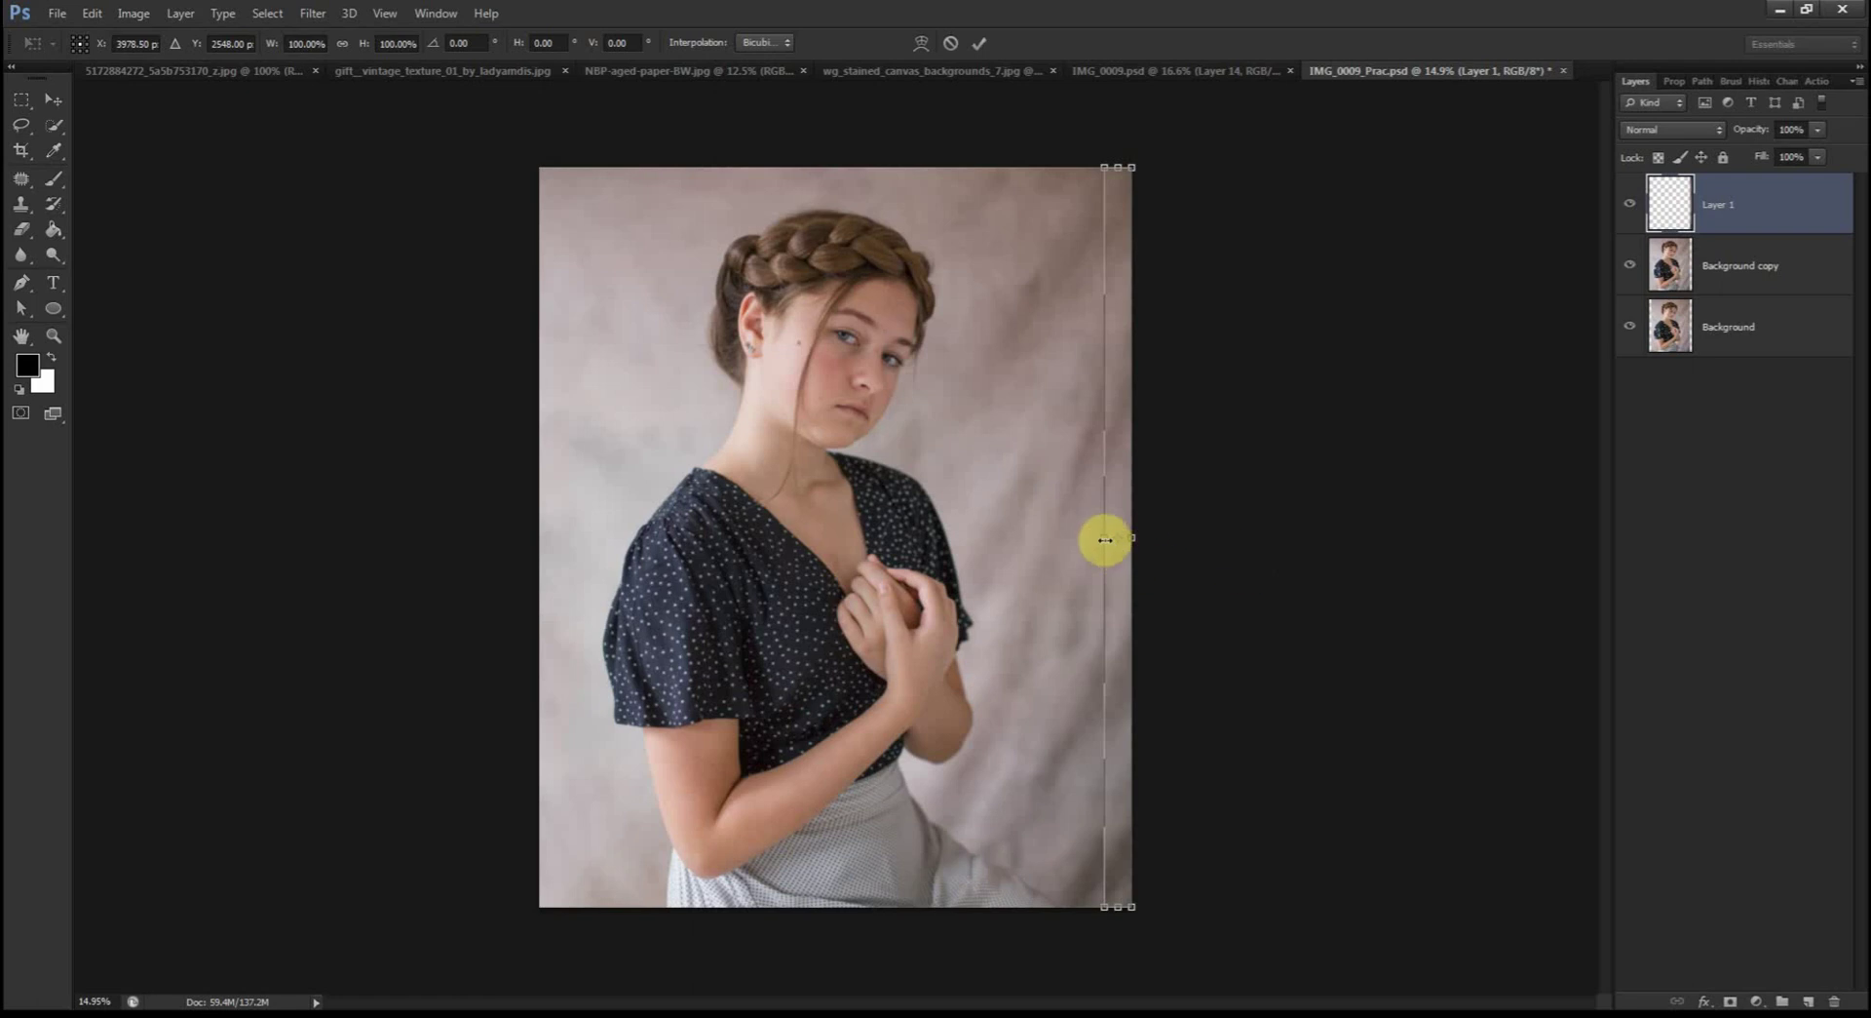
pyautogui.moveTo(1103, 542); pyautogui.dragTo(1096, 543)
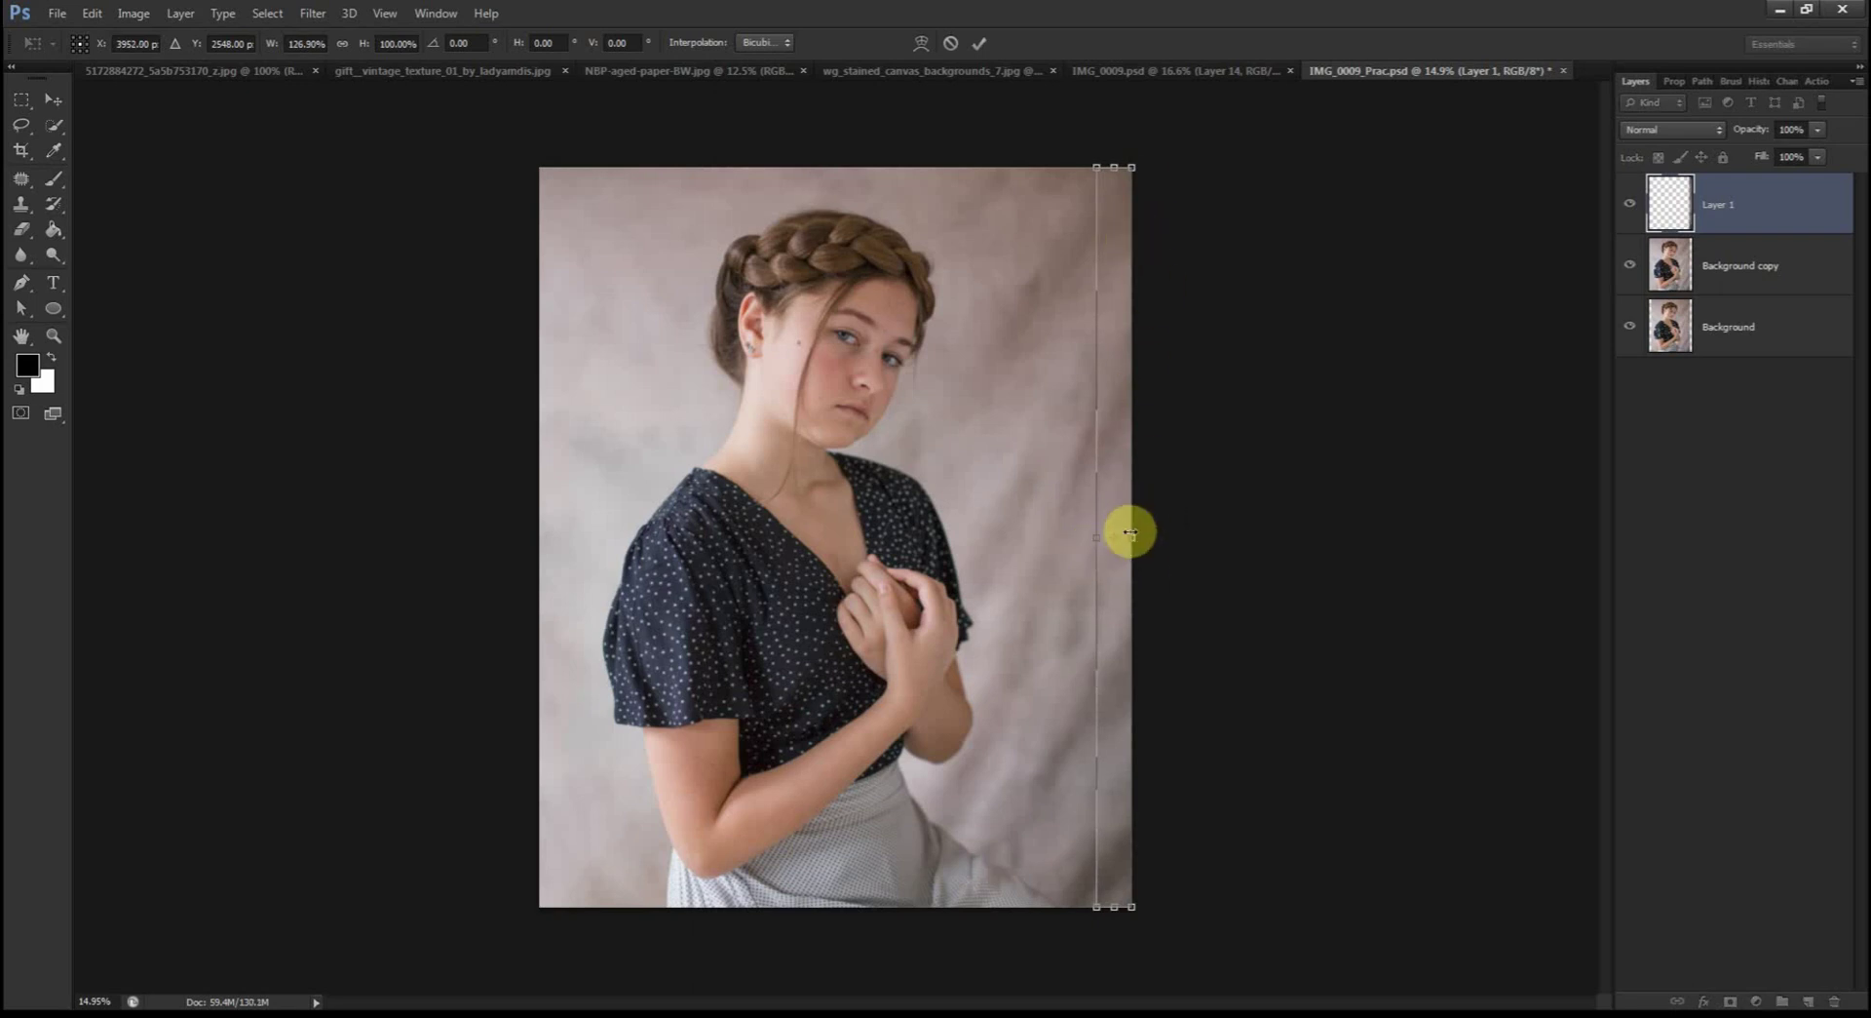
pyautogui.moveTo(1139, 538); pyautogui.dragTo(1142, 536)
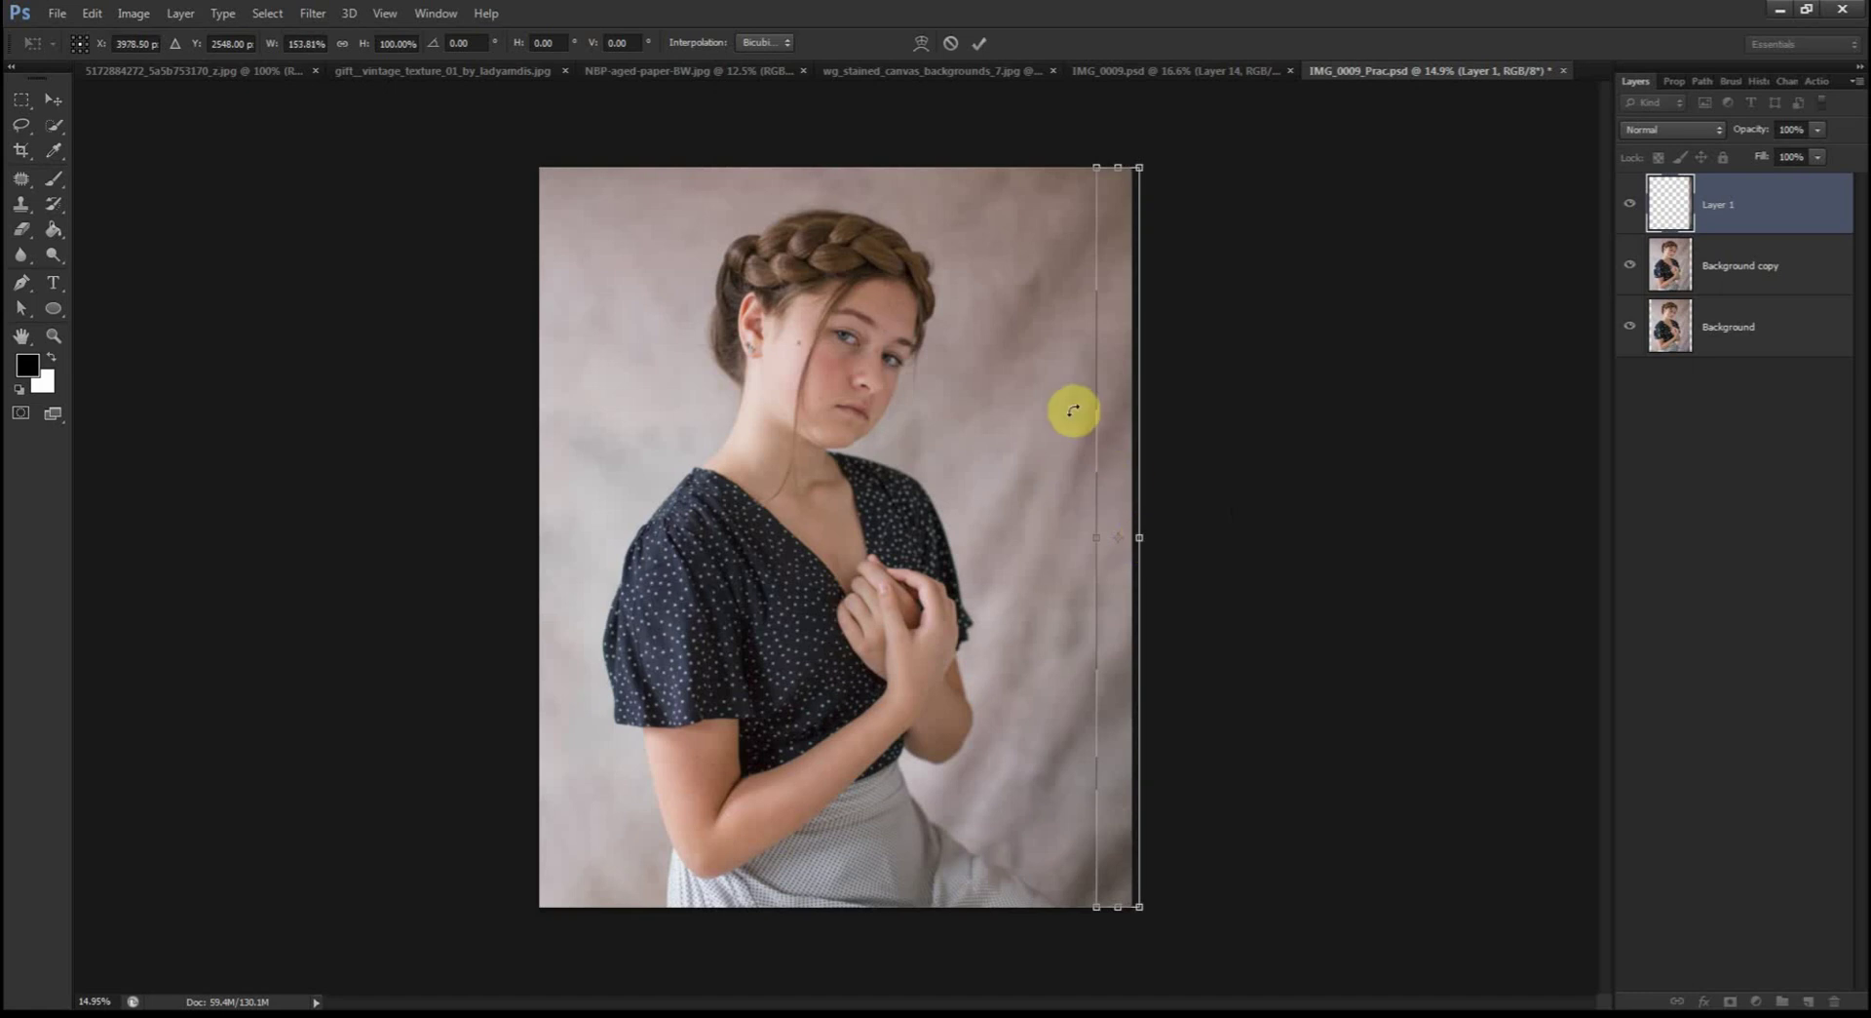
pyautogui.click(979, 49)
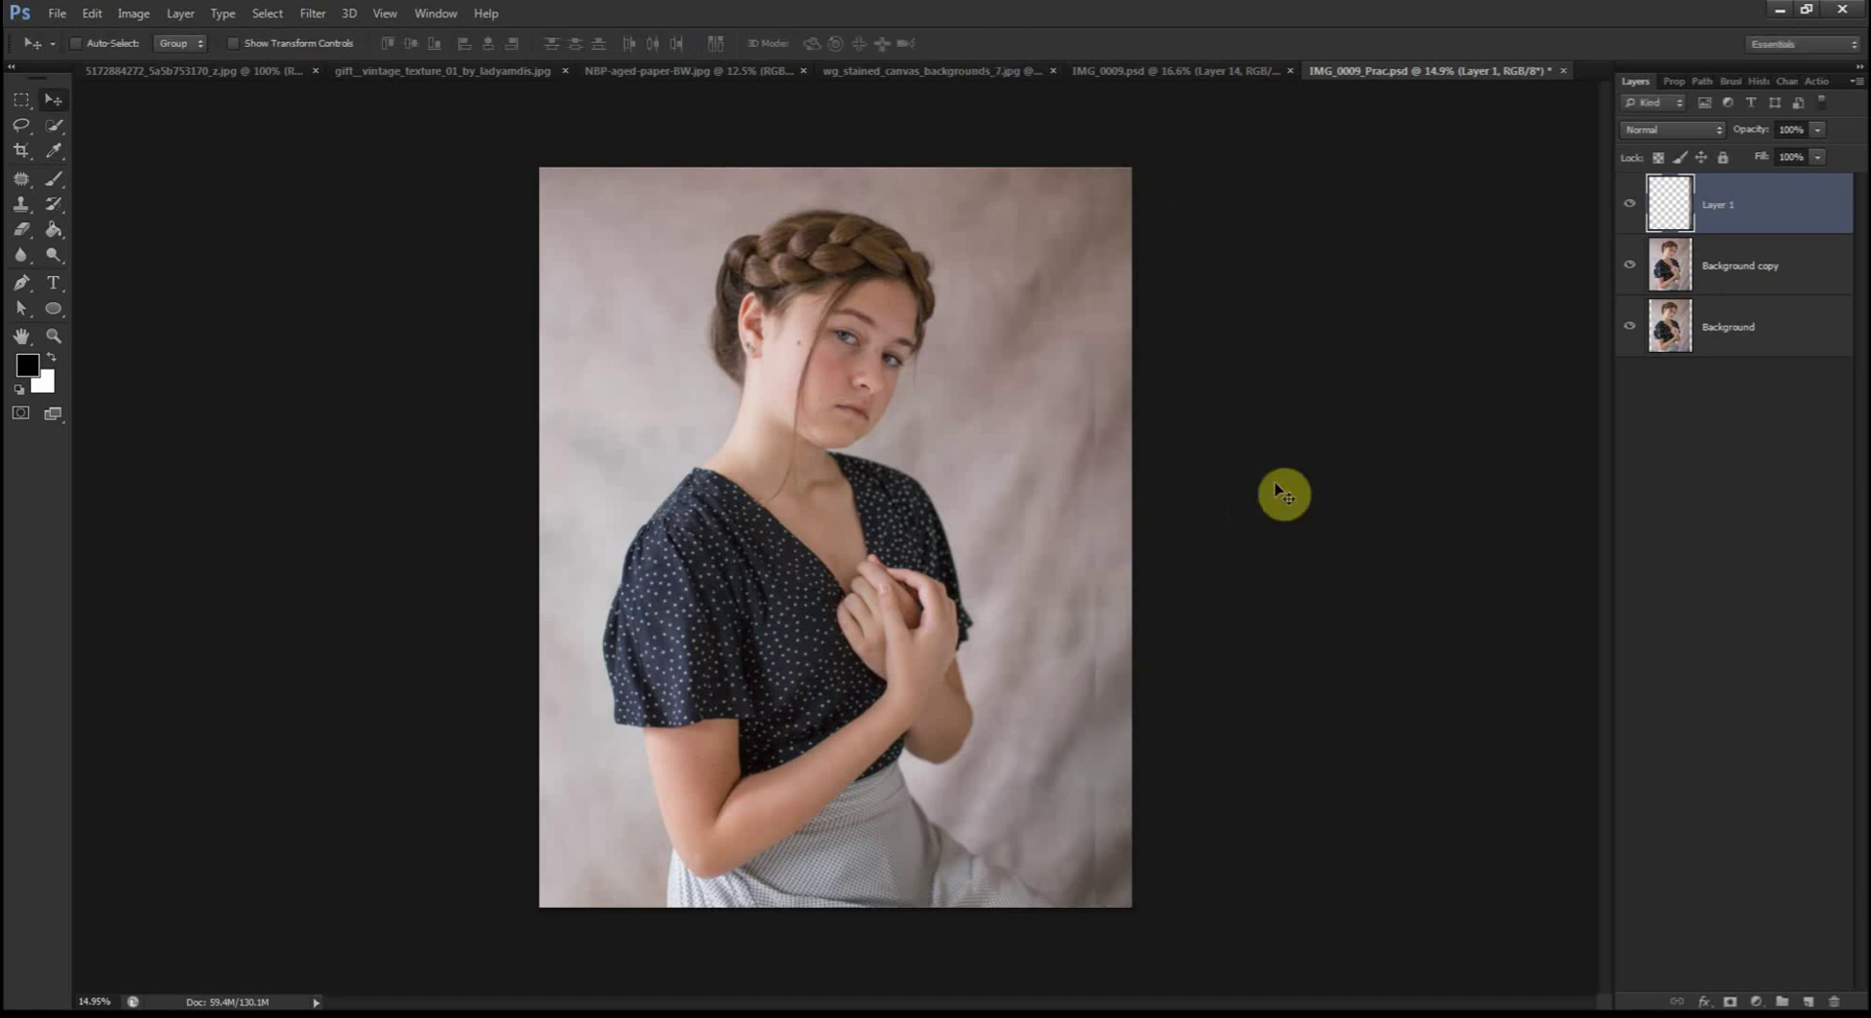
# Step: Check the seam along the stretched strip and merge Layer 1 with the Background copy layer
pyautogui.scroll(4, 1208, 393)
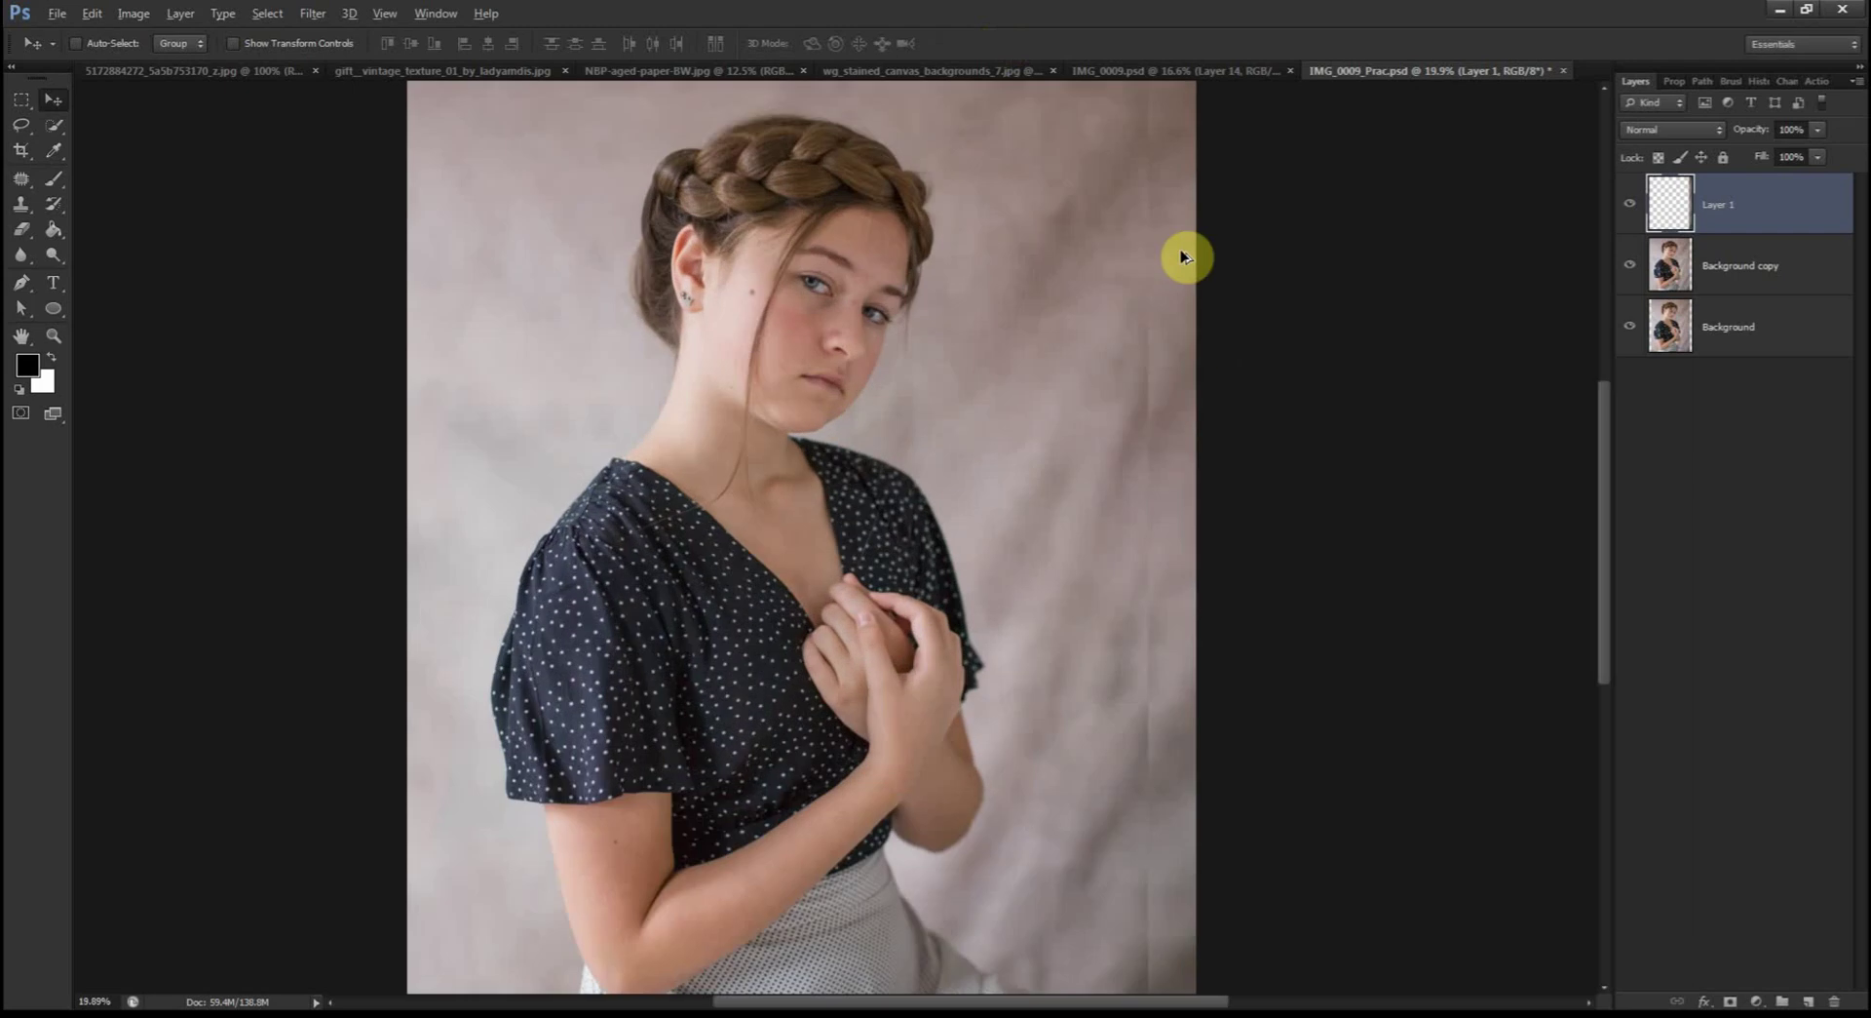
pyautogui.scroll(5, 1227, 214)
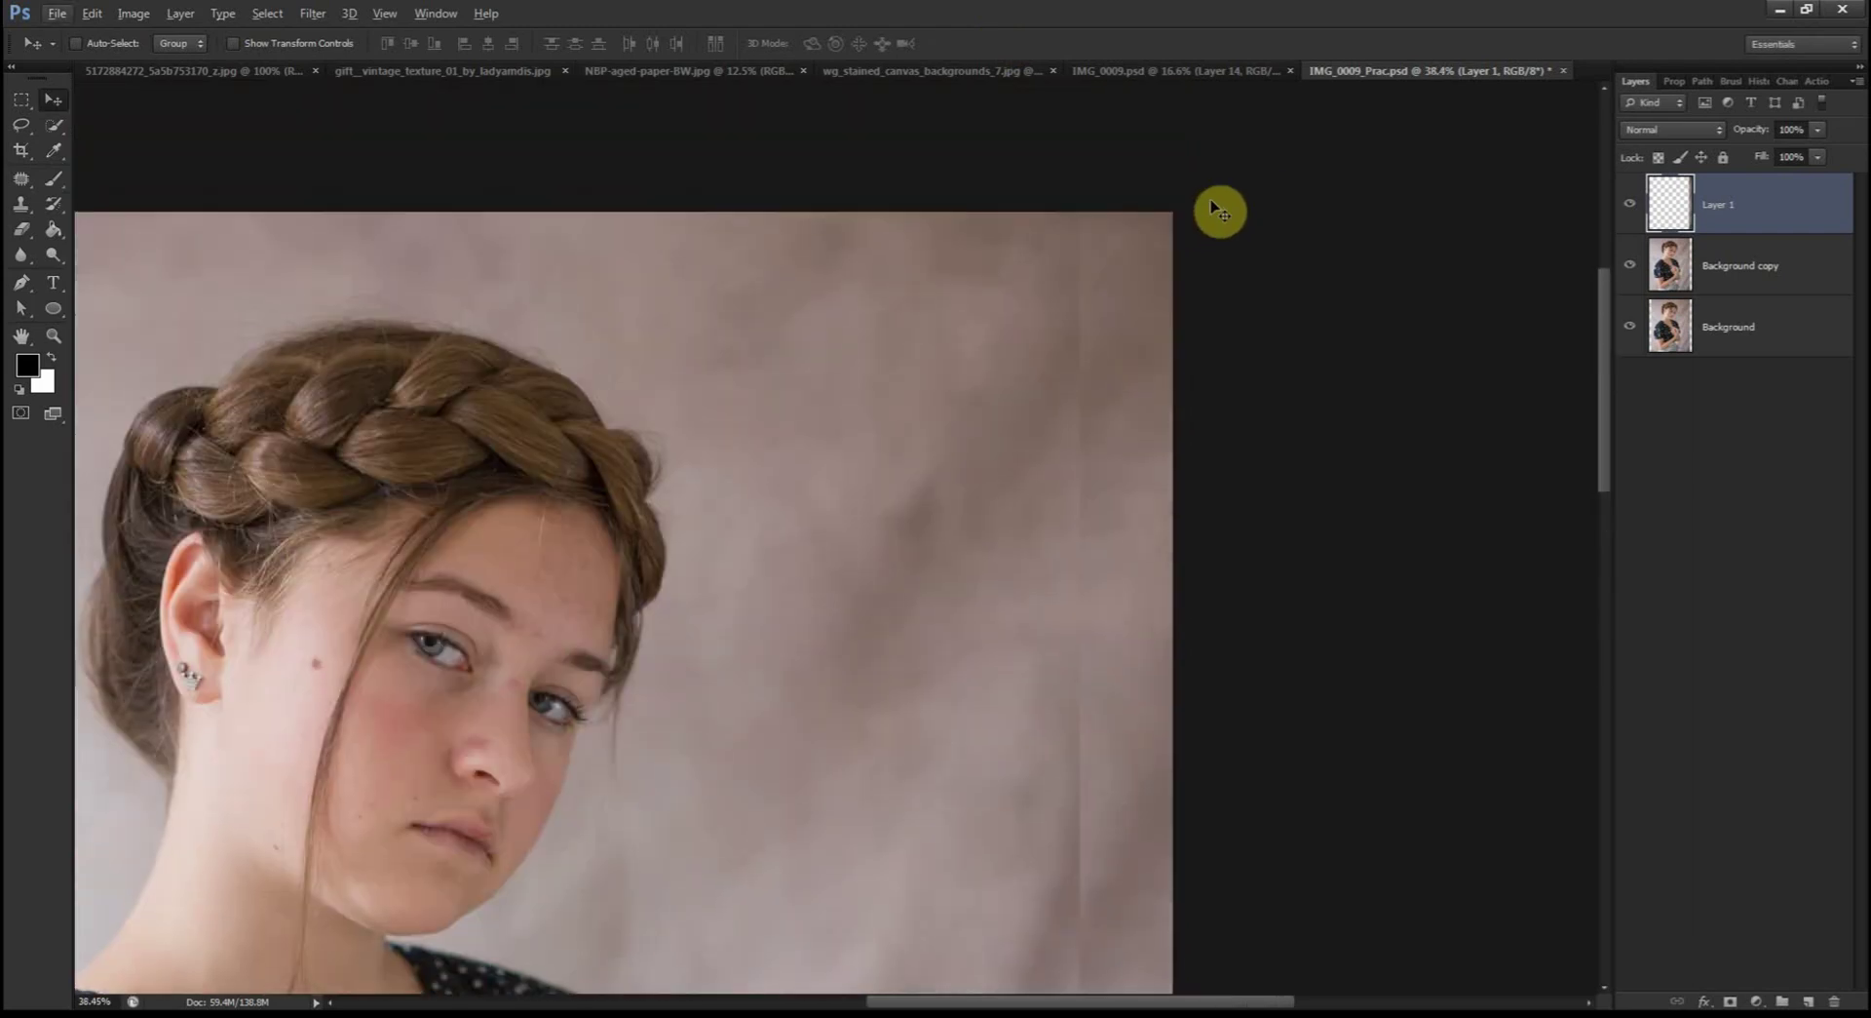
pyautogui.scroll(-4, 1072, 293)
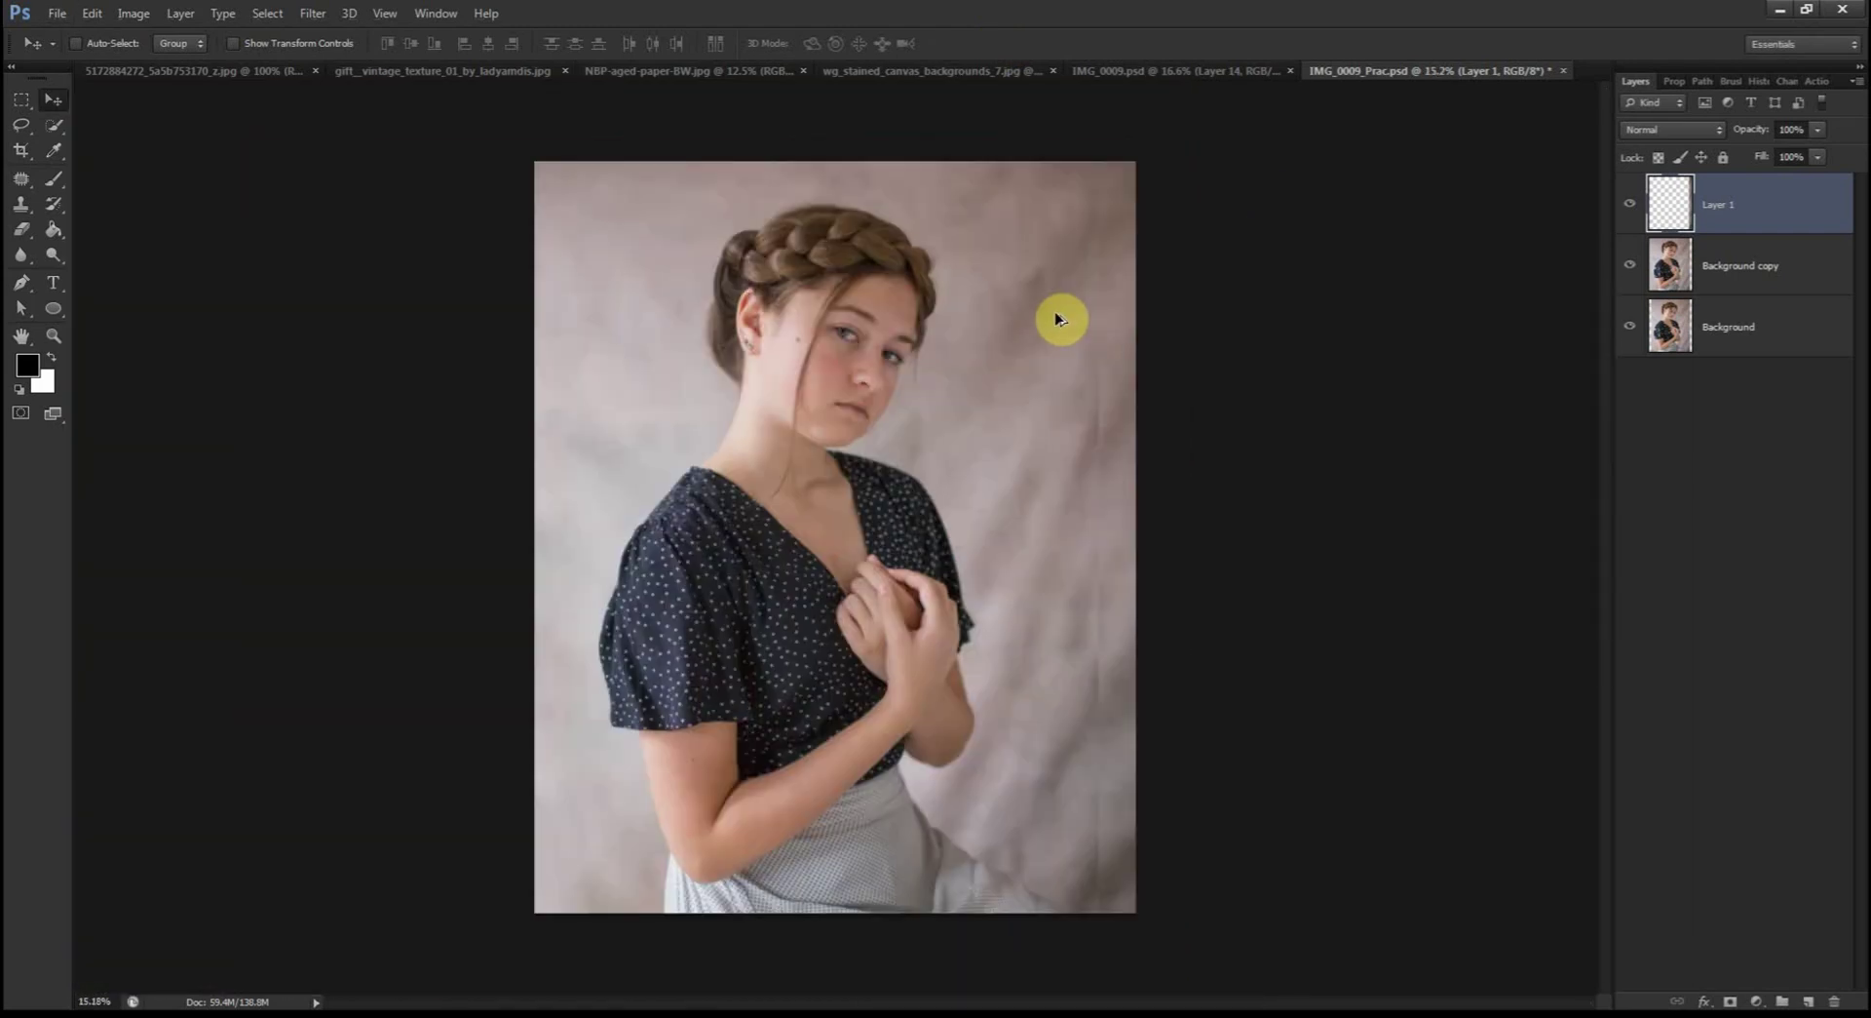
pyautogui.scroll(1, 1154, 332)
pyautogui.scroll(1, 1170, 311)
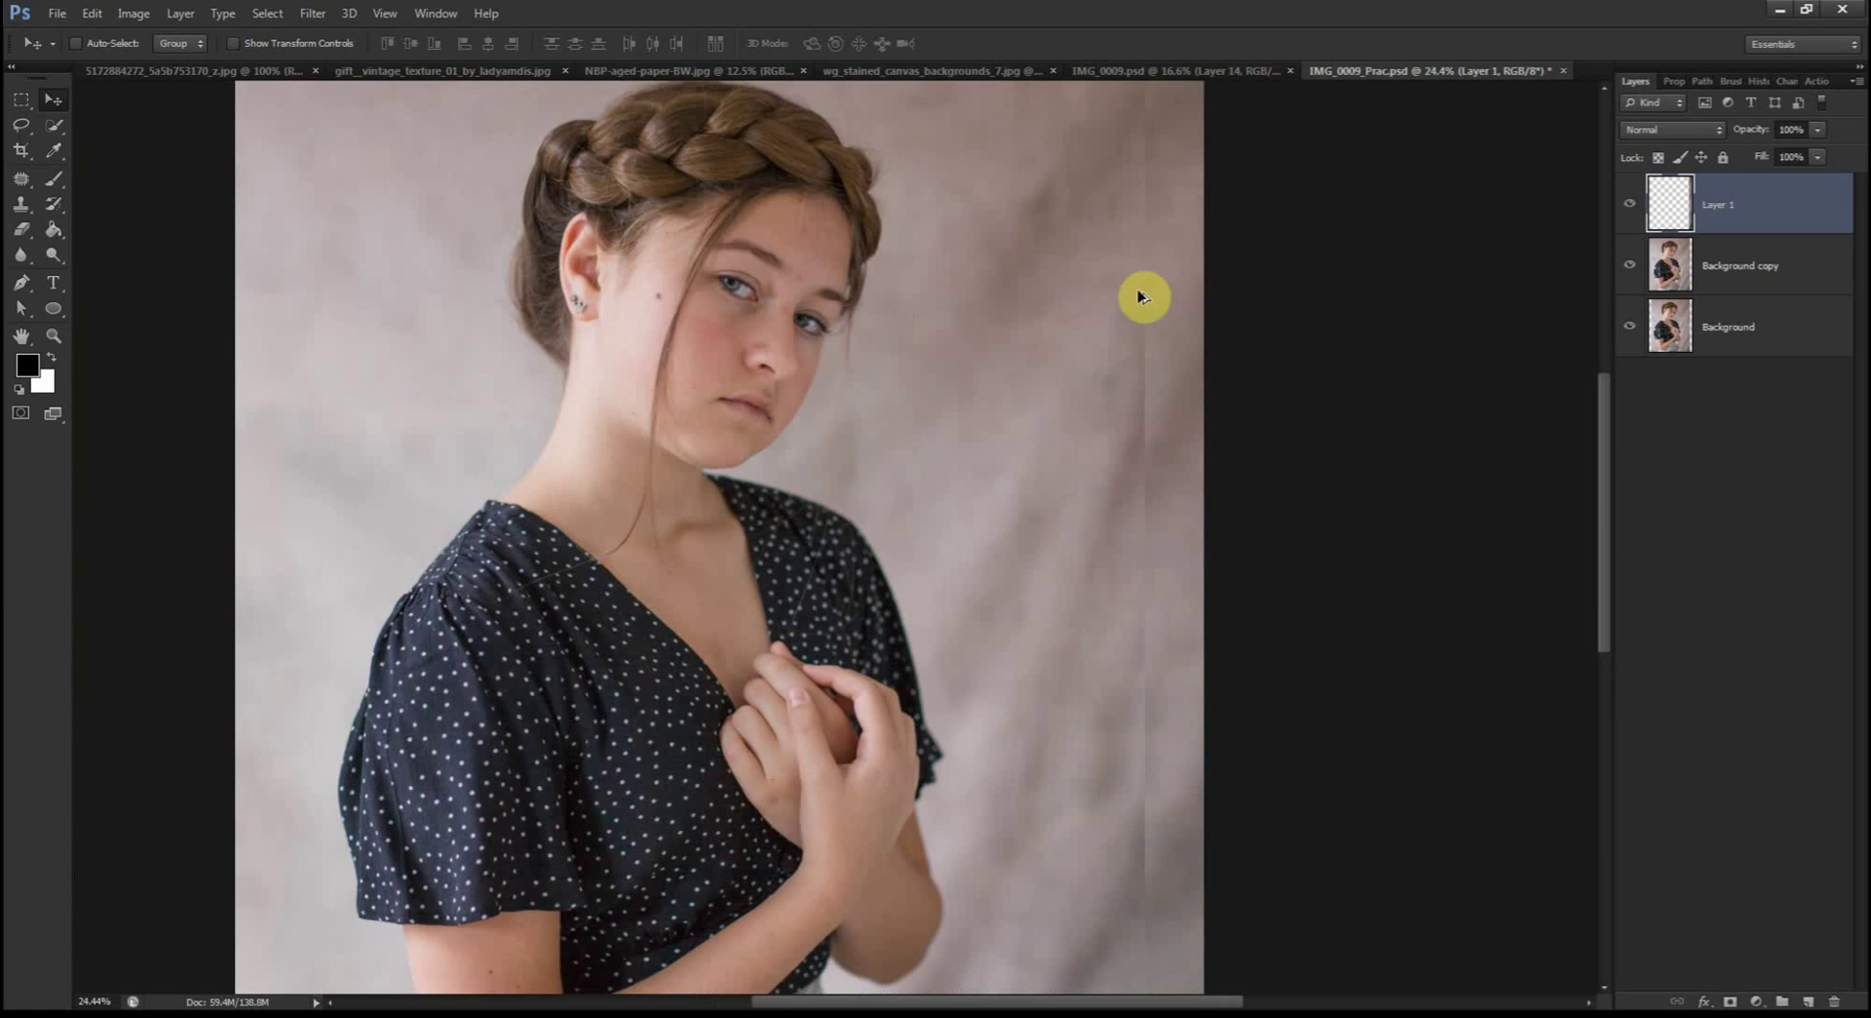
pyautogui.scroll(-2, 1146, 293)
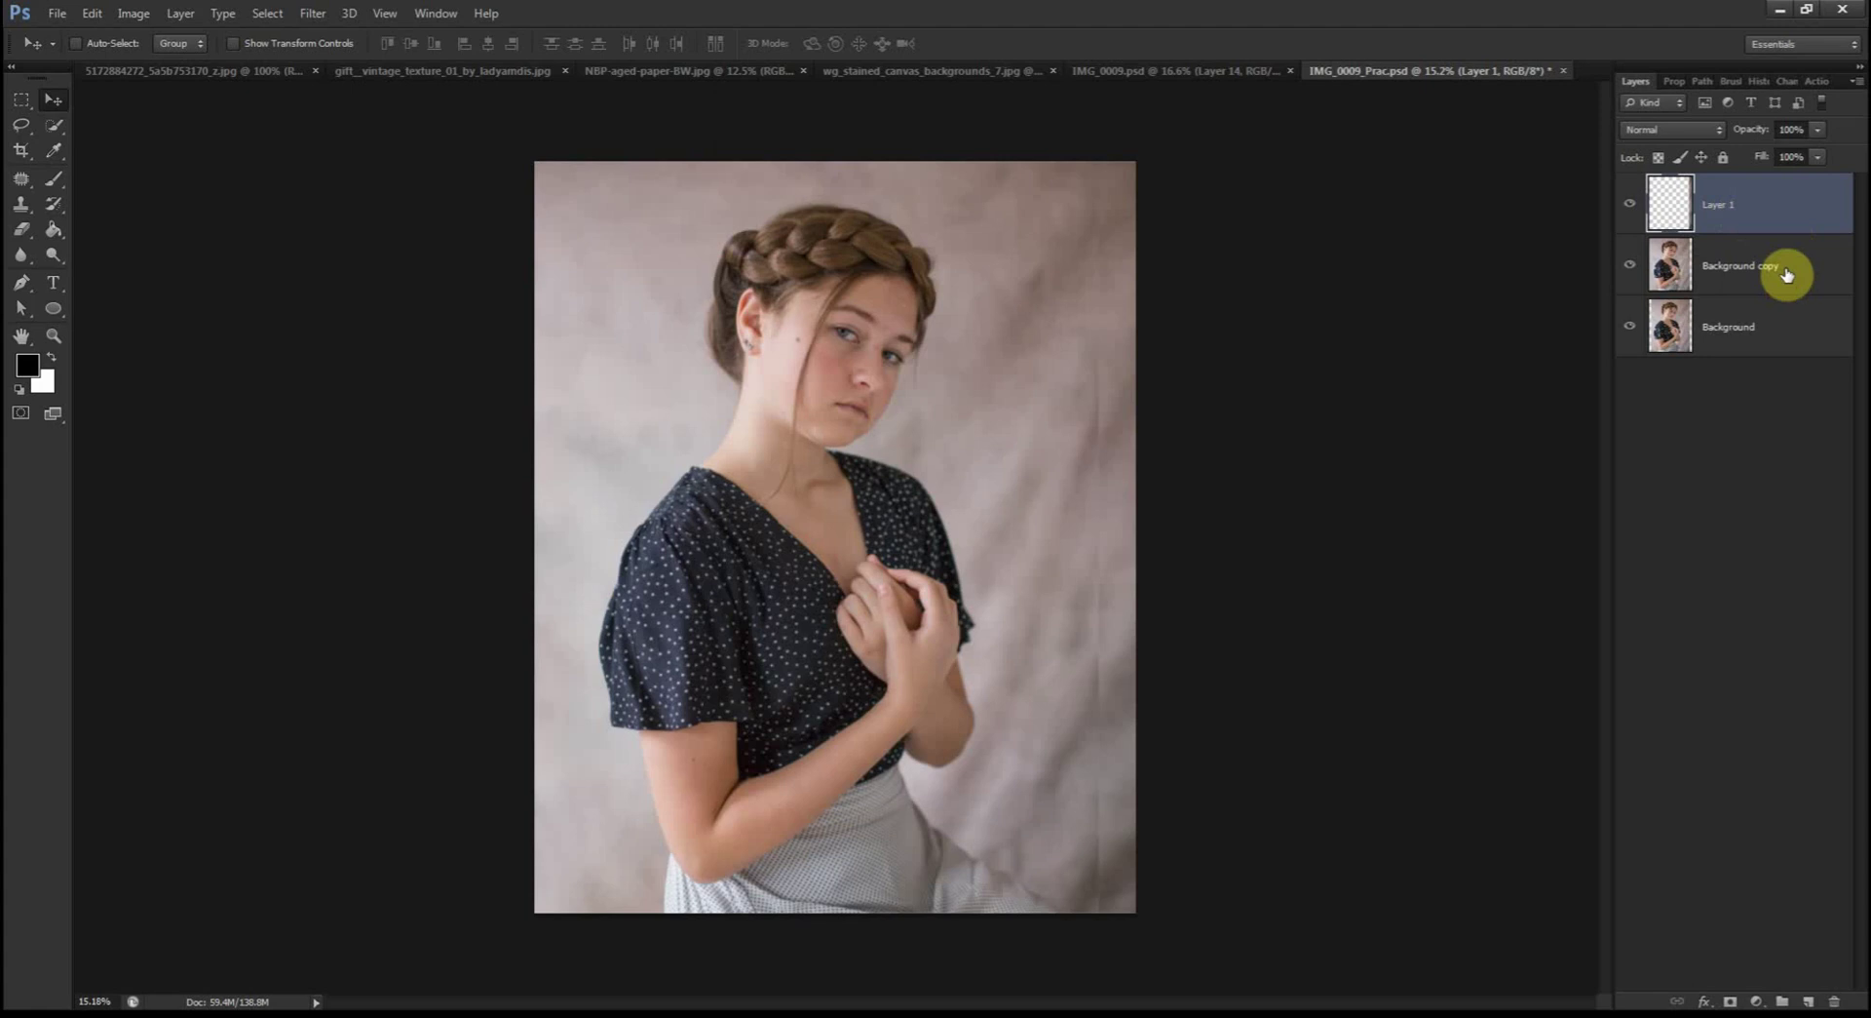
pyautogui.keyDown('shift'); pyautogui.click(1744, 273); pyautogui.keyUp('shift')
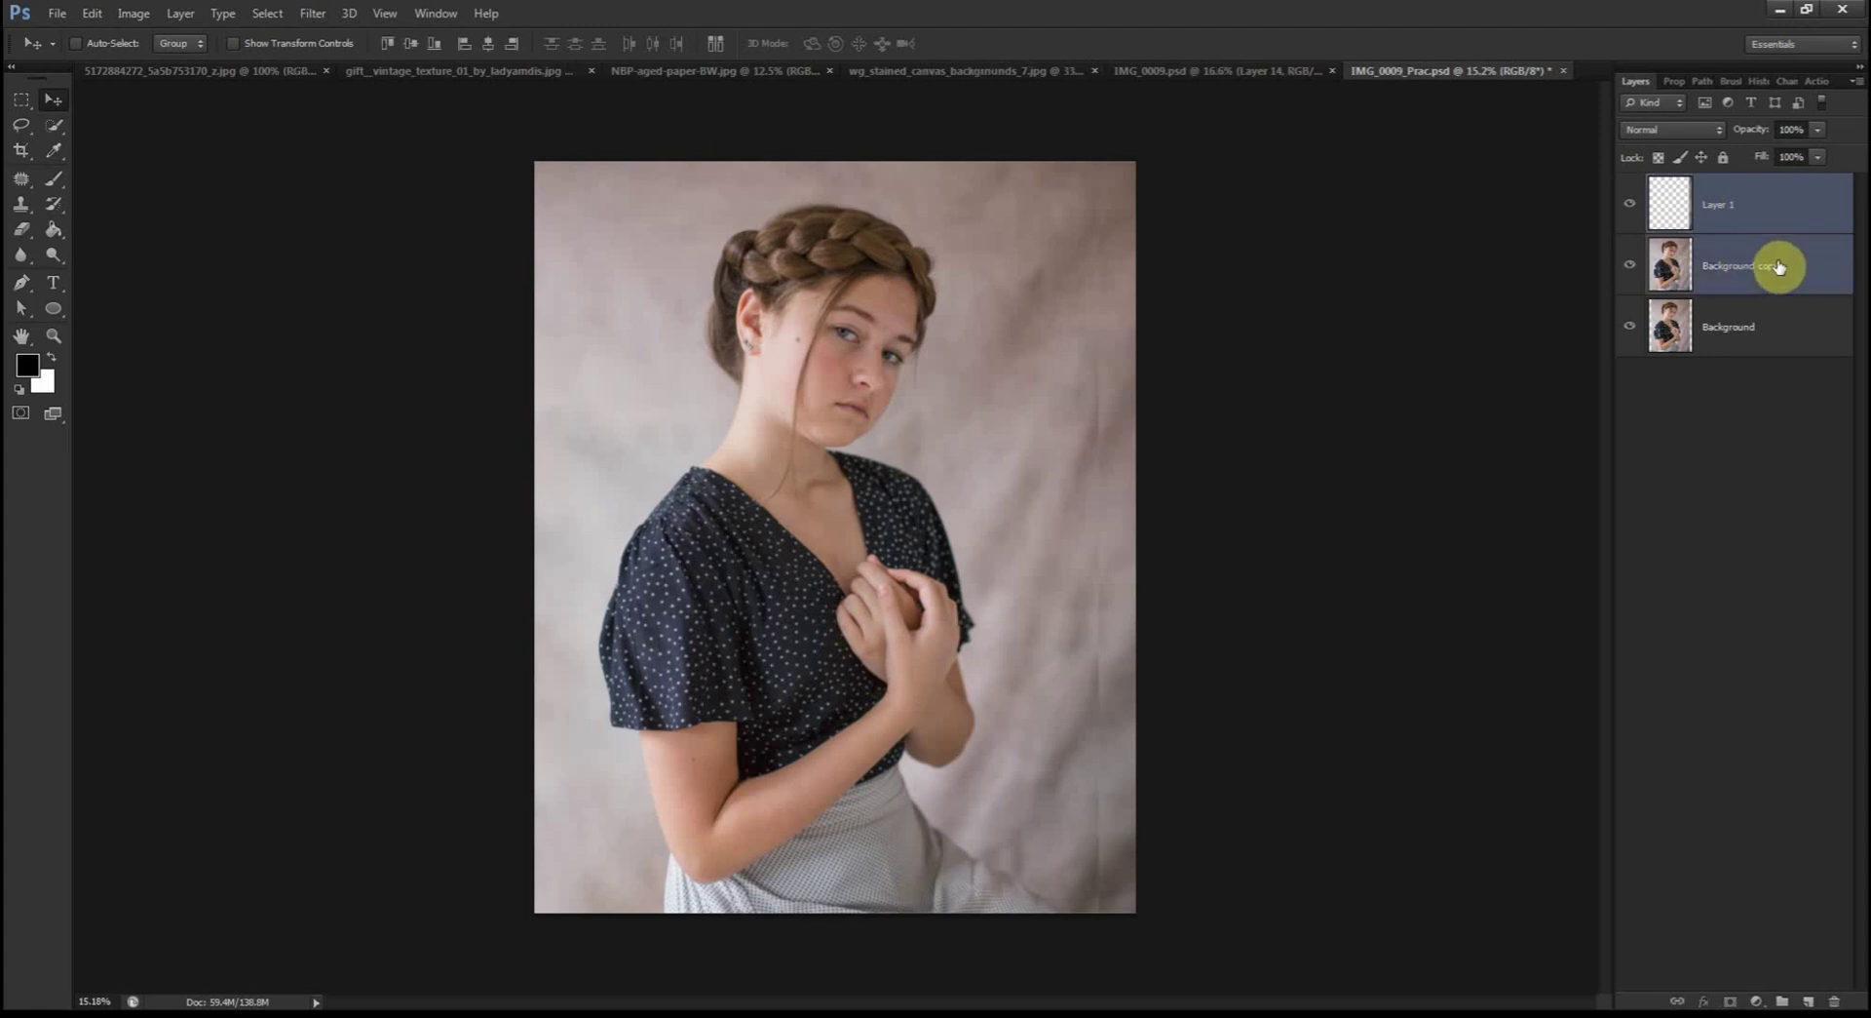
pyautogui.rightClick(1759, 235)
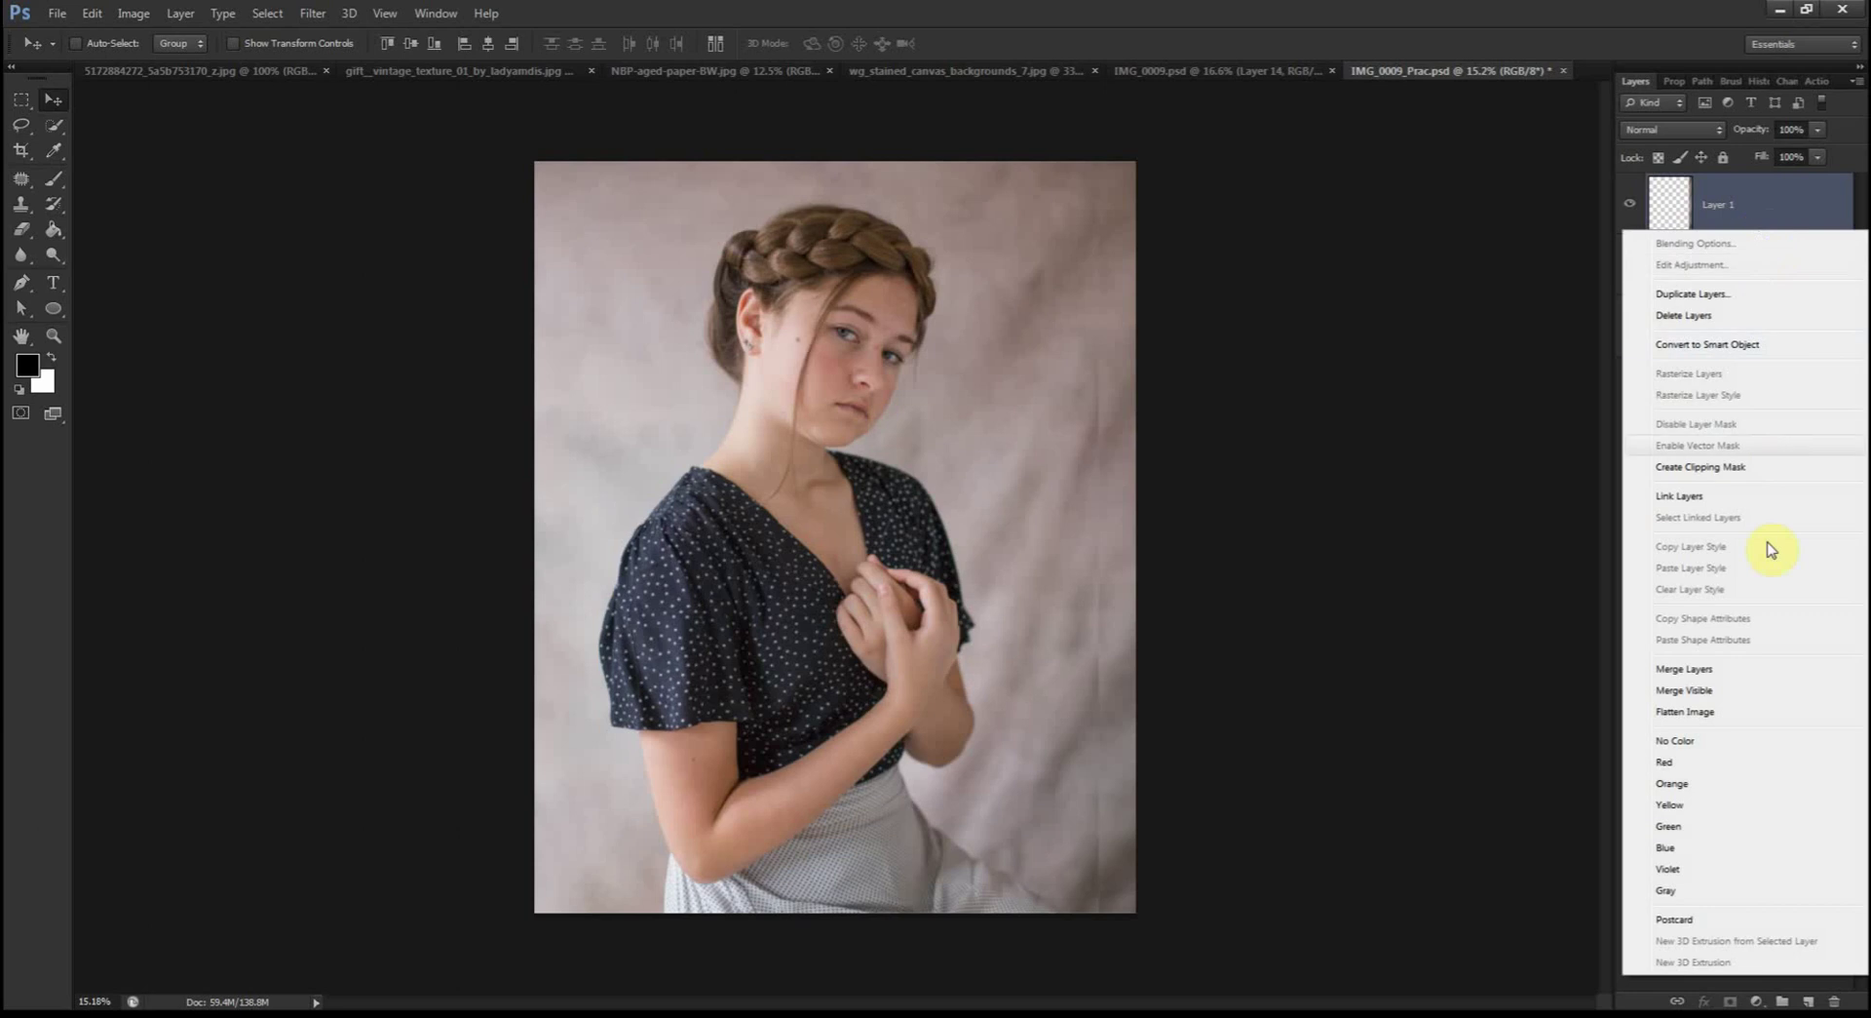
pyautogui.click(1709, 670)
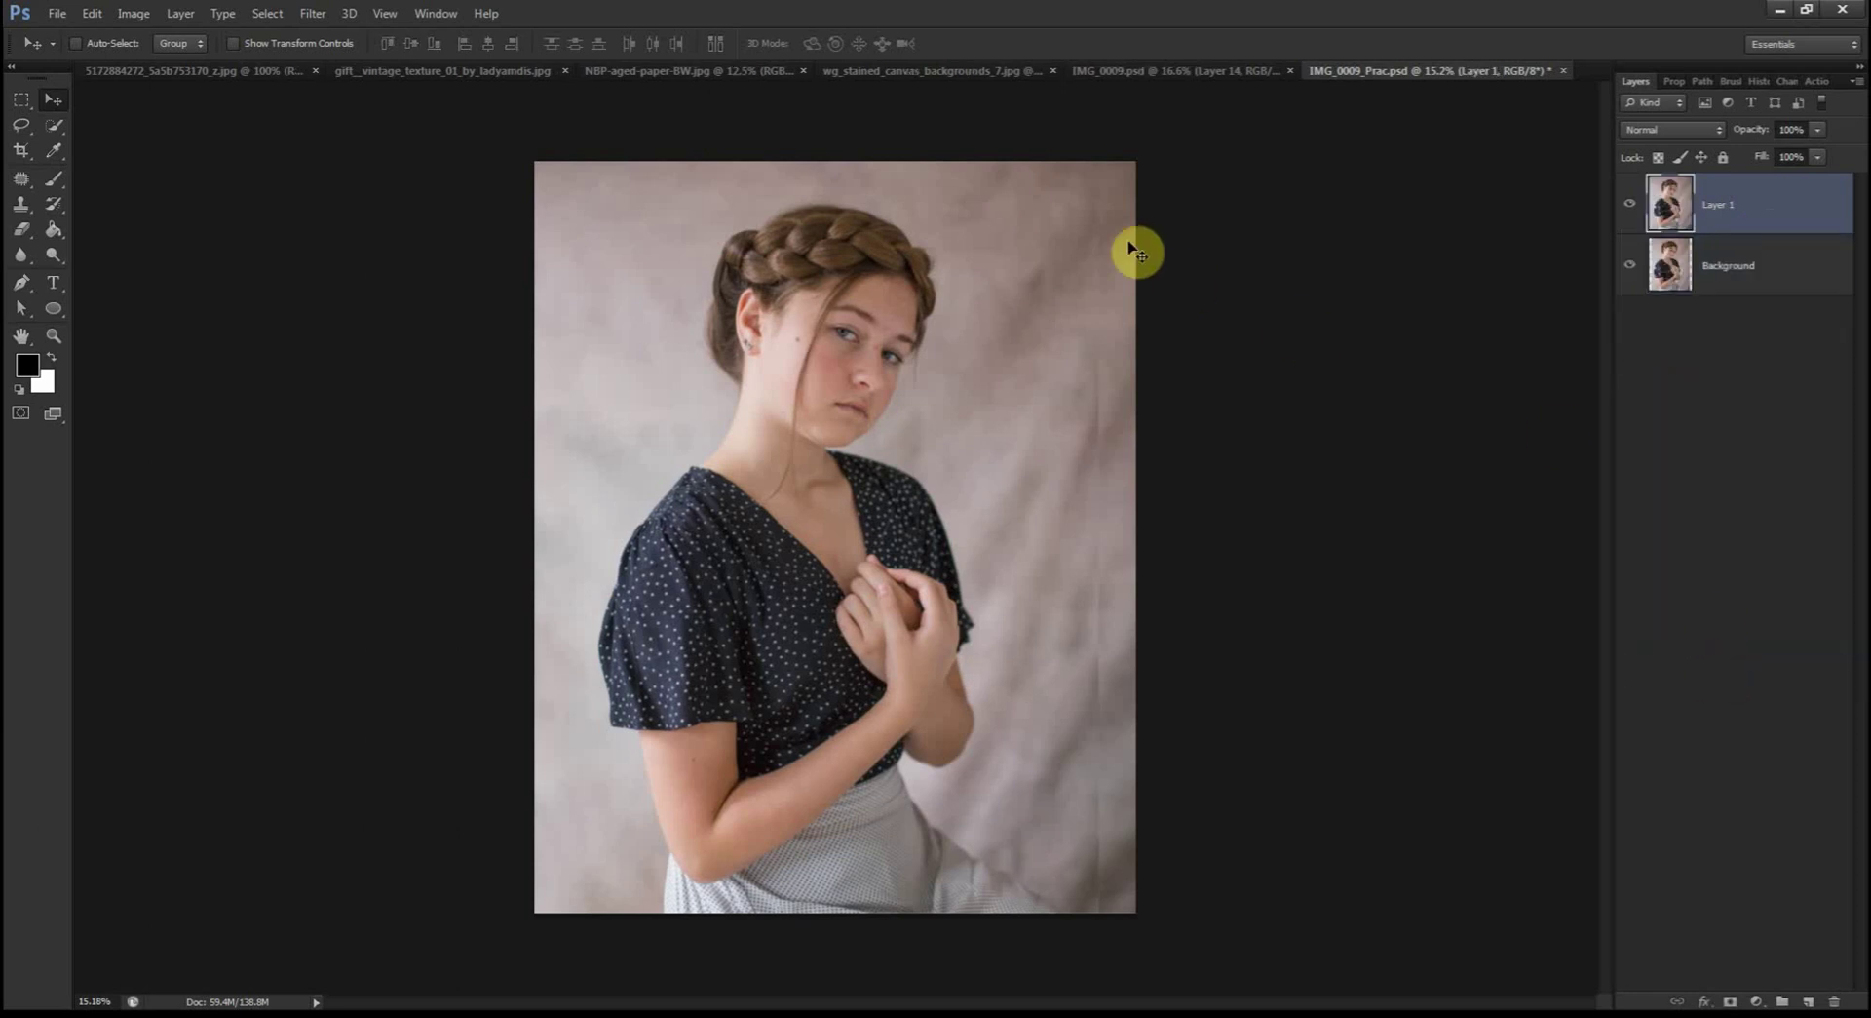
# Step: Patch the upper part of the vertical seam right of the head, replacing it with the adjoining backdrop
pyautogui.scroll(5, 1254, 230)
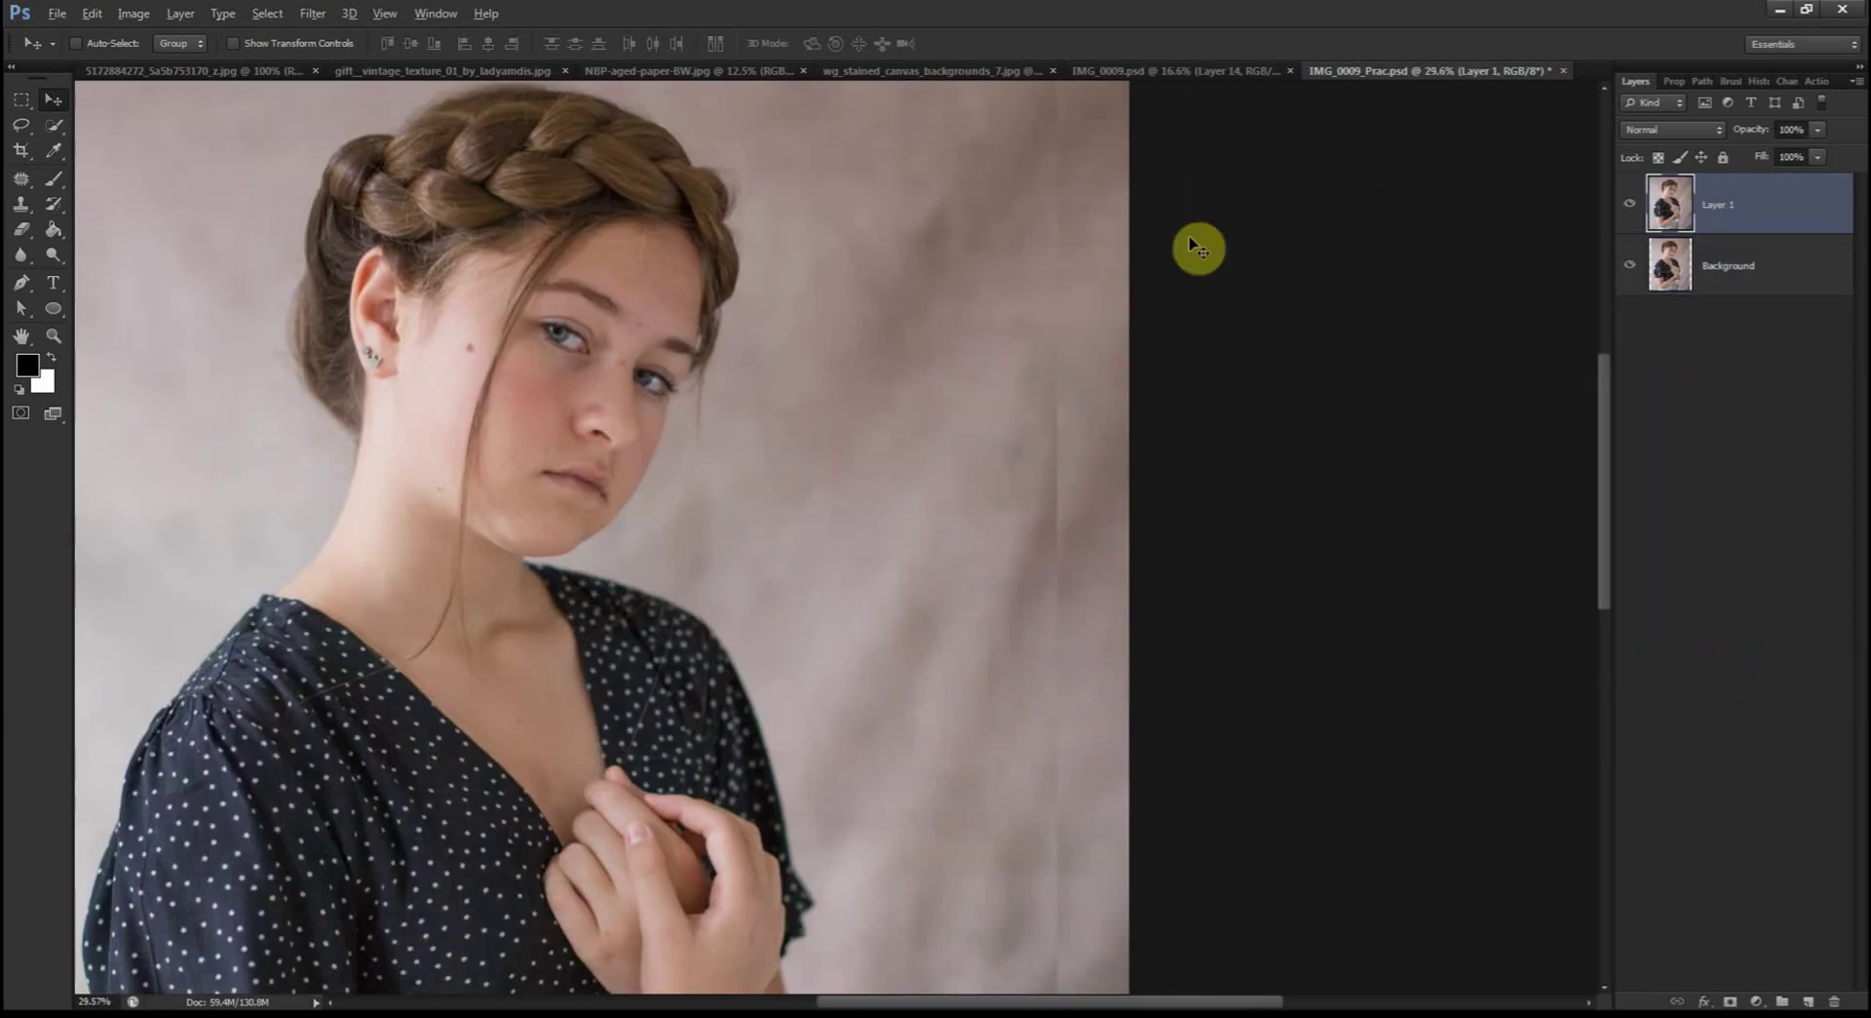
pyautogui.scroll(3, 1189, 250)
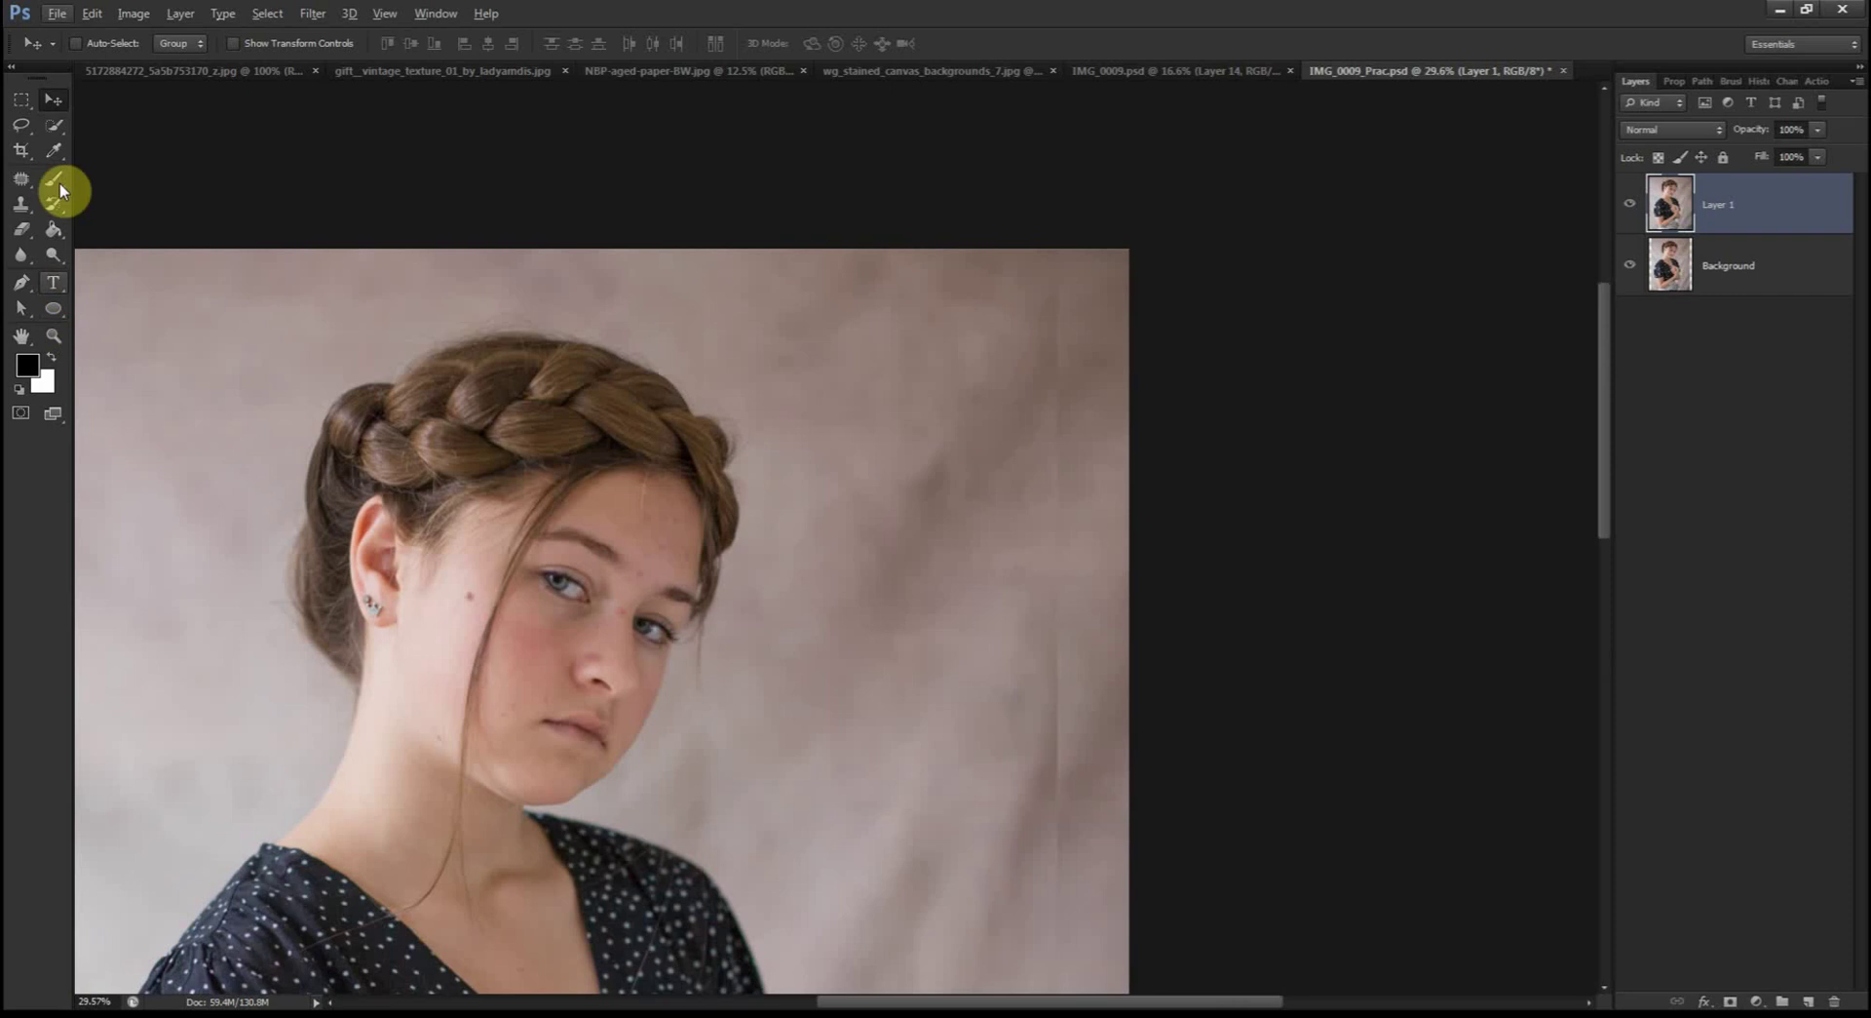
pyautogui.click(21, 185)
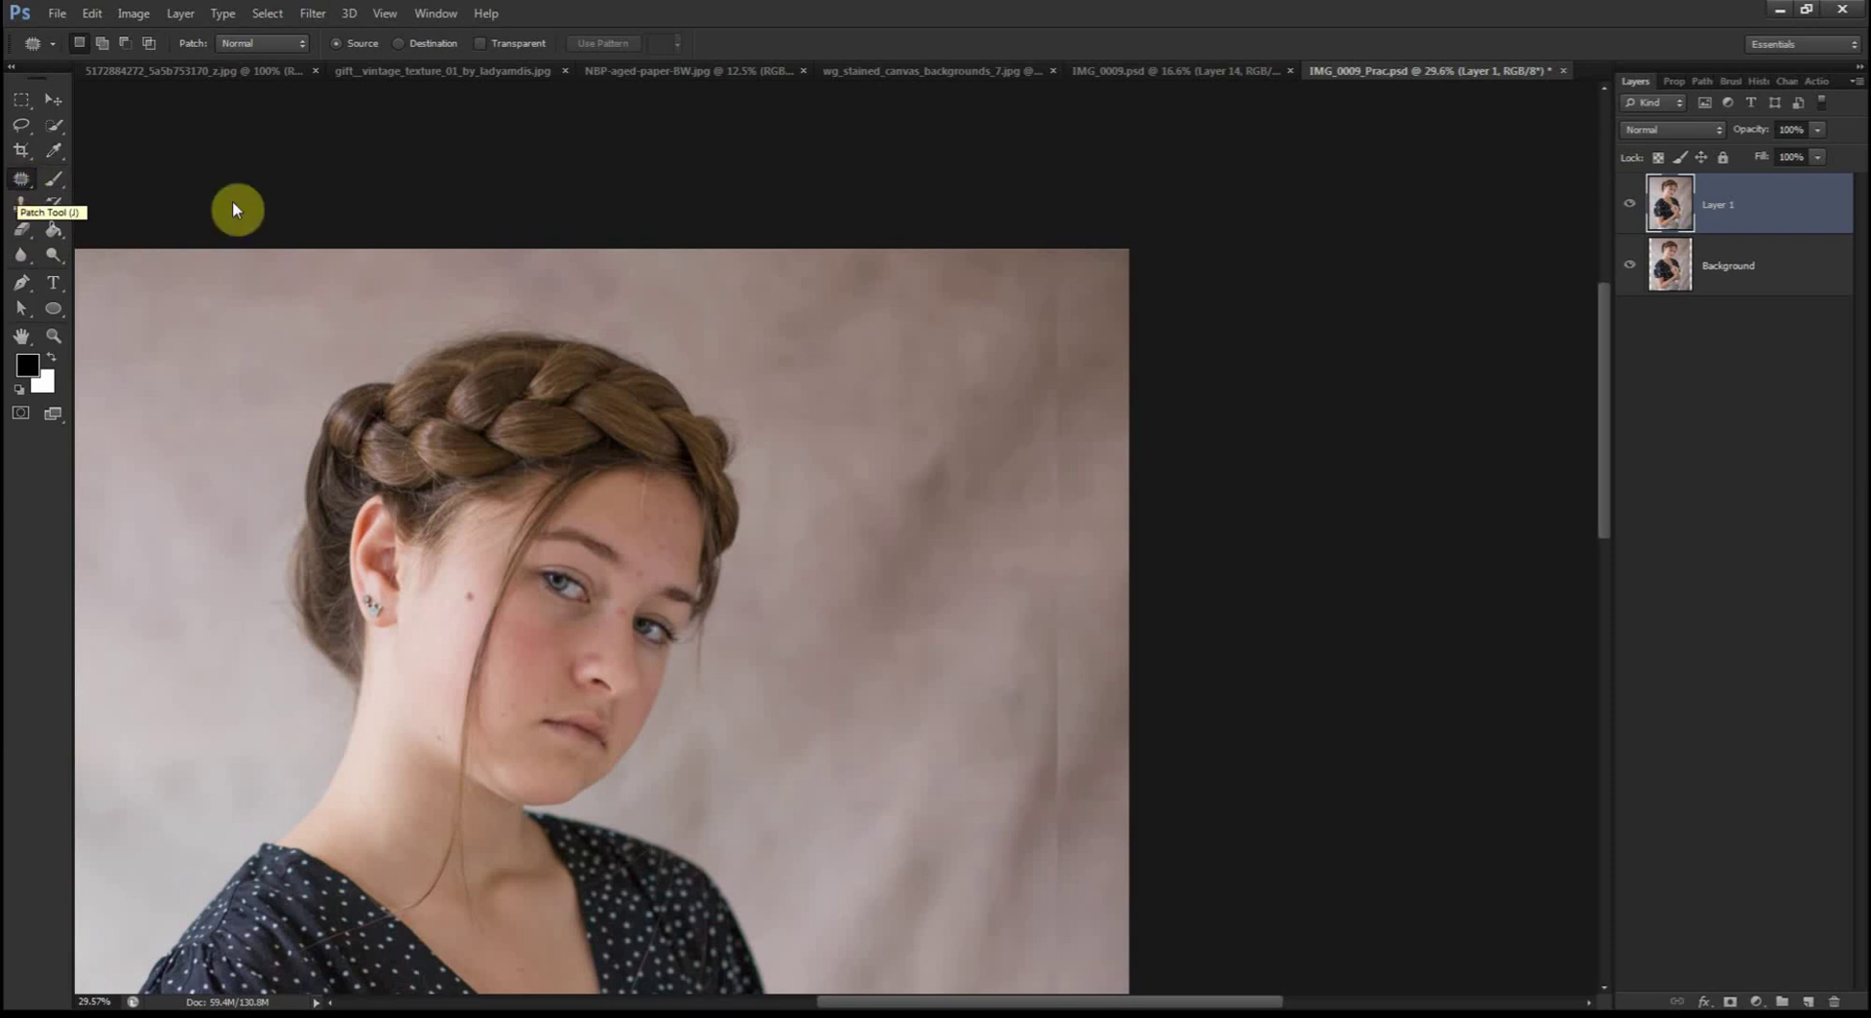
pyautogui.moveTo(1053, 243)
pyautogui.mouseDown()
pyautogui.moveTo(1023, 622)
pyautogui.moveTo(1039, 695)
pyautogui.moveTo(1085, 639)
pyautogui.moveTo(1097, 536)
pyautogui.moveTo(1084, 294)
pyautogui.moveTo(1071, 252)
pyautogui.moveTo(1042, 240)
pyautogui.moveTo(1059, 292)
pyautogui.mouseUp()
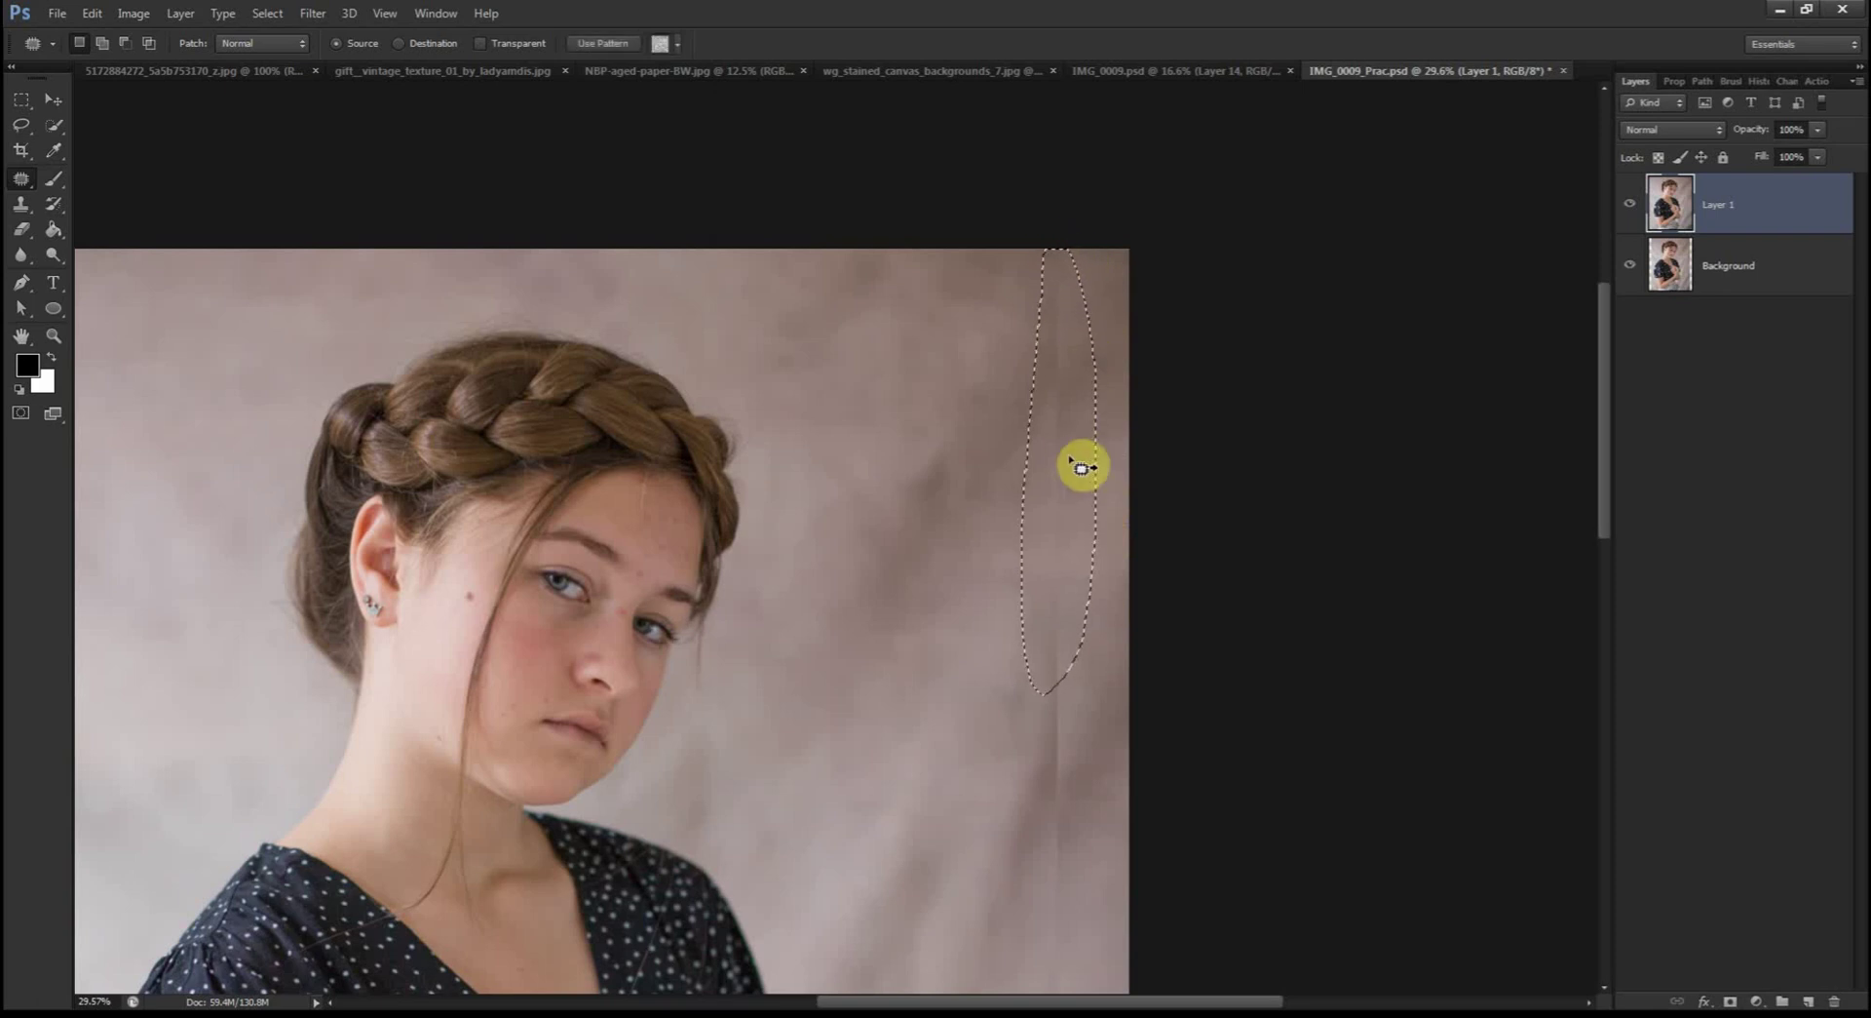
pyautogui.moveTo(1095, 449); pyautogui.dragTo(1092, 448)
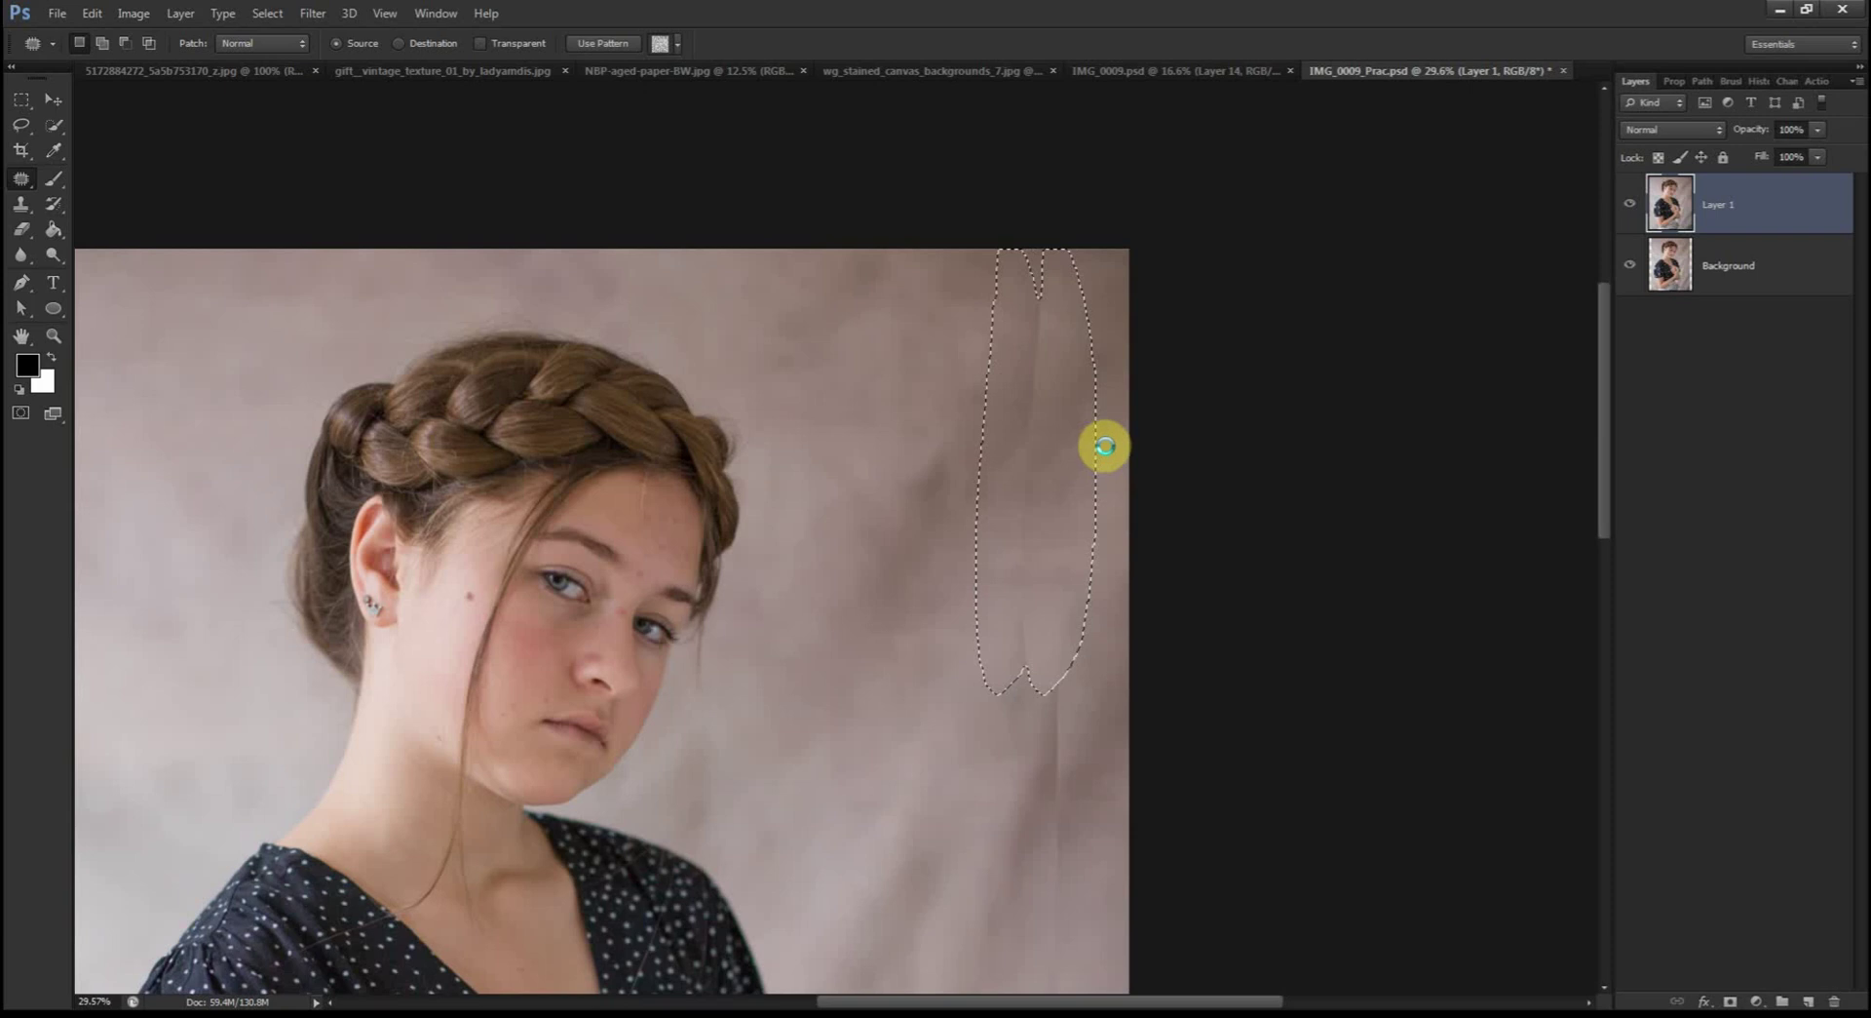
pyautogui.hotkey('ctrl', 'd')
pyautogui.scroll(7, 1106, 720)
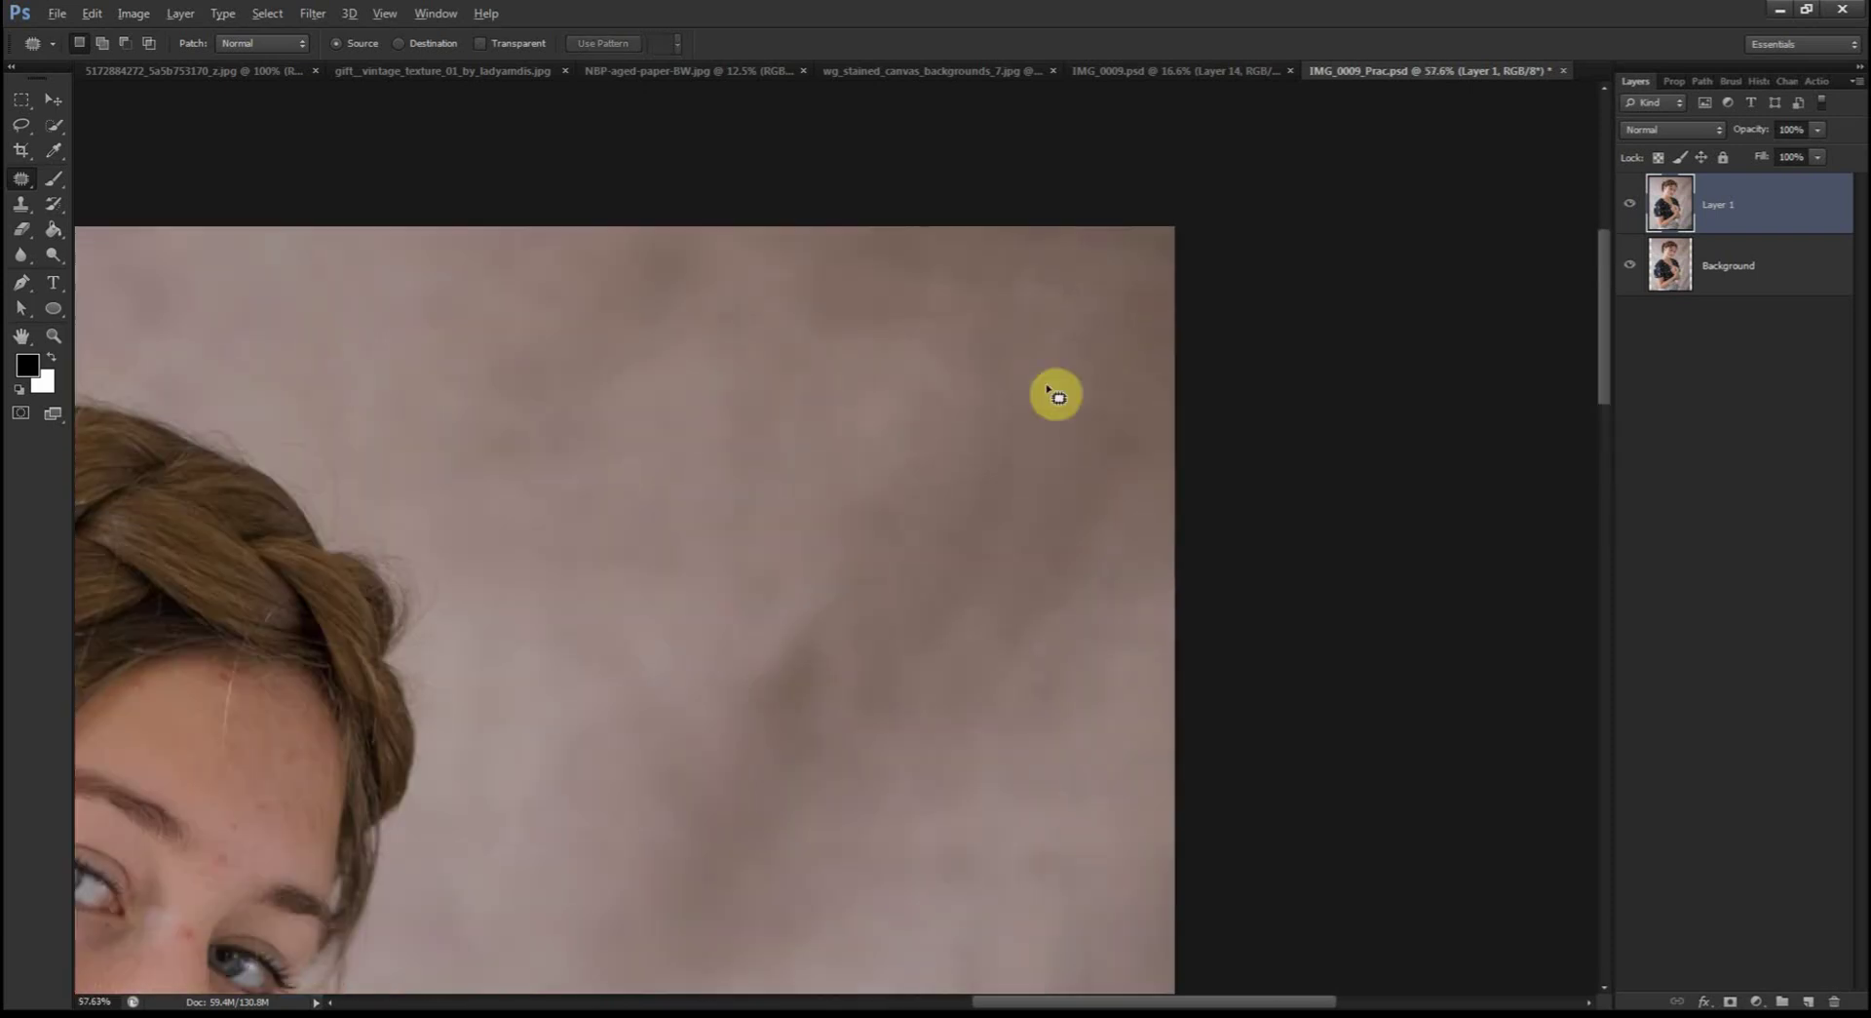
pyautogui.moveTo(1023, 322)
pyautogui.mouseDown()
pyautogui.moveTo(964, 552)
pyautogui.moveTo(1026, 393)
pyautogui.moveTo(927, 427)
pyautogui.mouseUp()
pyautogui.hotkey('ctrl', 'd')
# Step: Patch the remaining seam sections beside the face and shoulder with clean backdrop from nearby
pyautogui.scroll(-5, 1051, 597)
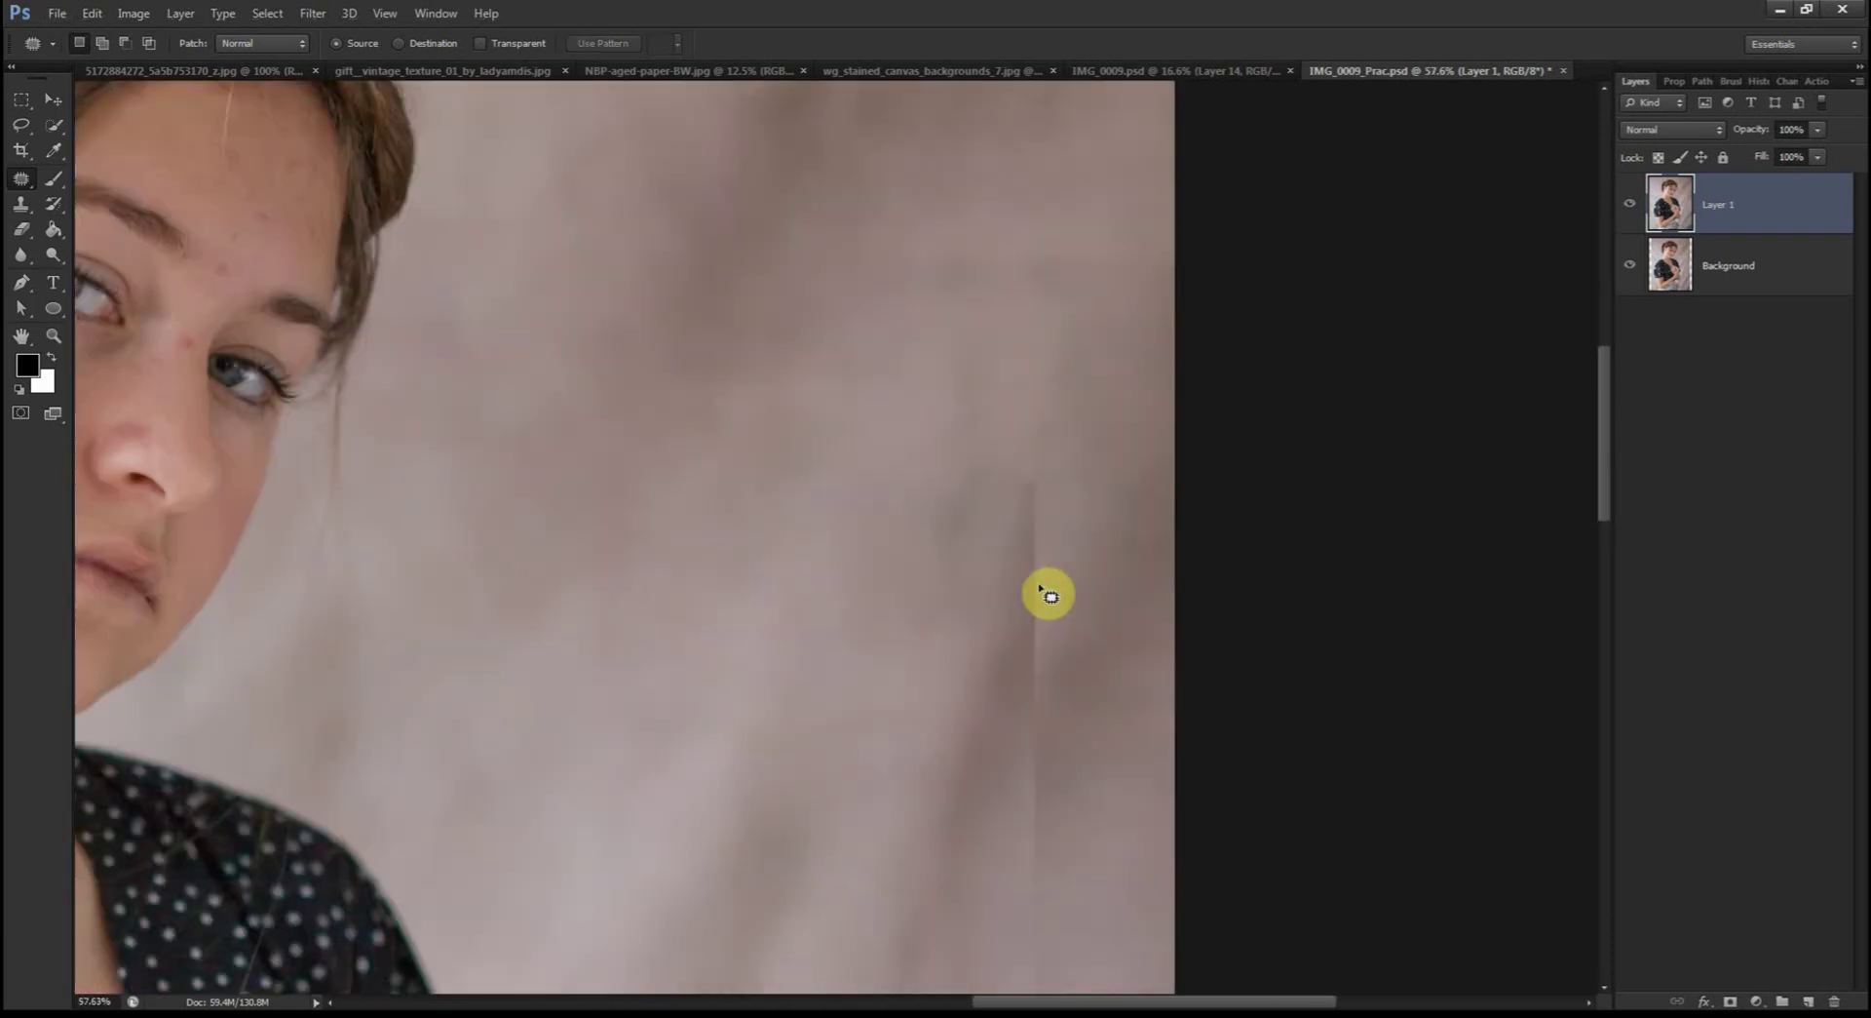
pyautogui.scroll(-1, 1043, 589)
pyautogui.moveTo(1056, 332)
pyautogui.mouseDown()
pyautogui.moveTo(1012, 823)
pyautogui.moveTo(1060, 341)
pyautogui.mouseUp()
pyautogui.moveTo(1058, 376); pyautogui.dragTo(933, 464)
pyautogui.hotkey('ctrl', 'd')
pyautogui.scroll(-1, 1053, 331)
pyautogui.moveTo(1088, 233); pyautogui.dragTo(1072, 215)
pyautogui.moveTo(1077, 314)
pyautogui.mouseDown()
pyautogui.moveTo(964, 378)
pyautogui.moveTo(1014, 388)
pyautogui.mouseUp()
pyautogui.hotkey('ctrl', 'd')
pyautogui.scroll(-3, 986, 487)
pyautogui.moveTo(1052, 575); pyautogui.dragTo(964, 501)
pyautogui.hotkey('ctrl', 'd')
# Step: Patch the lower part of the seam from beside the hands down to the photo's bottom edge by the skirt
pyautogui.scroll(-7, 1105, 622)
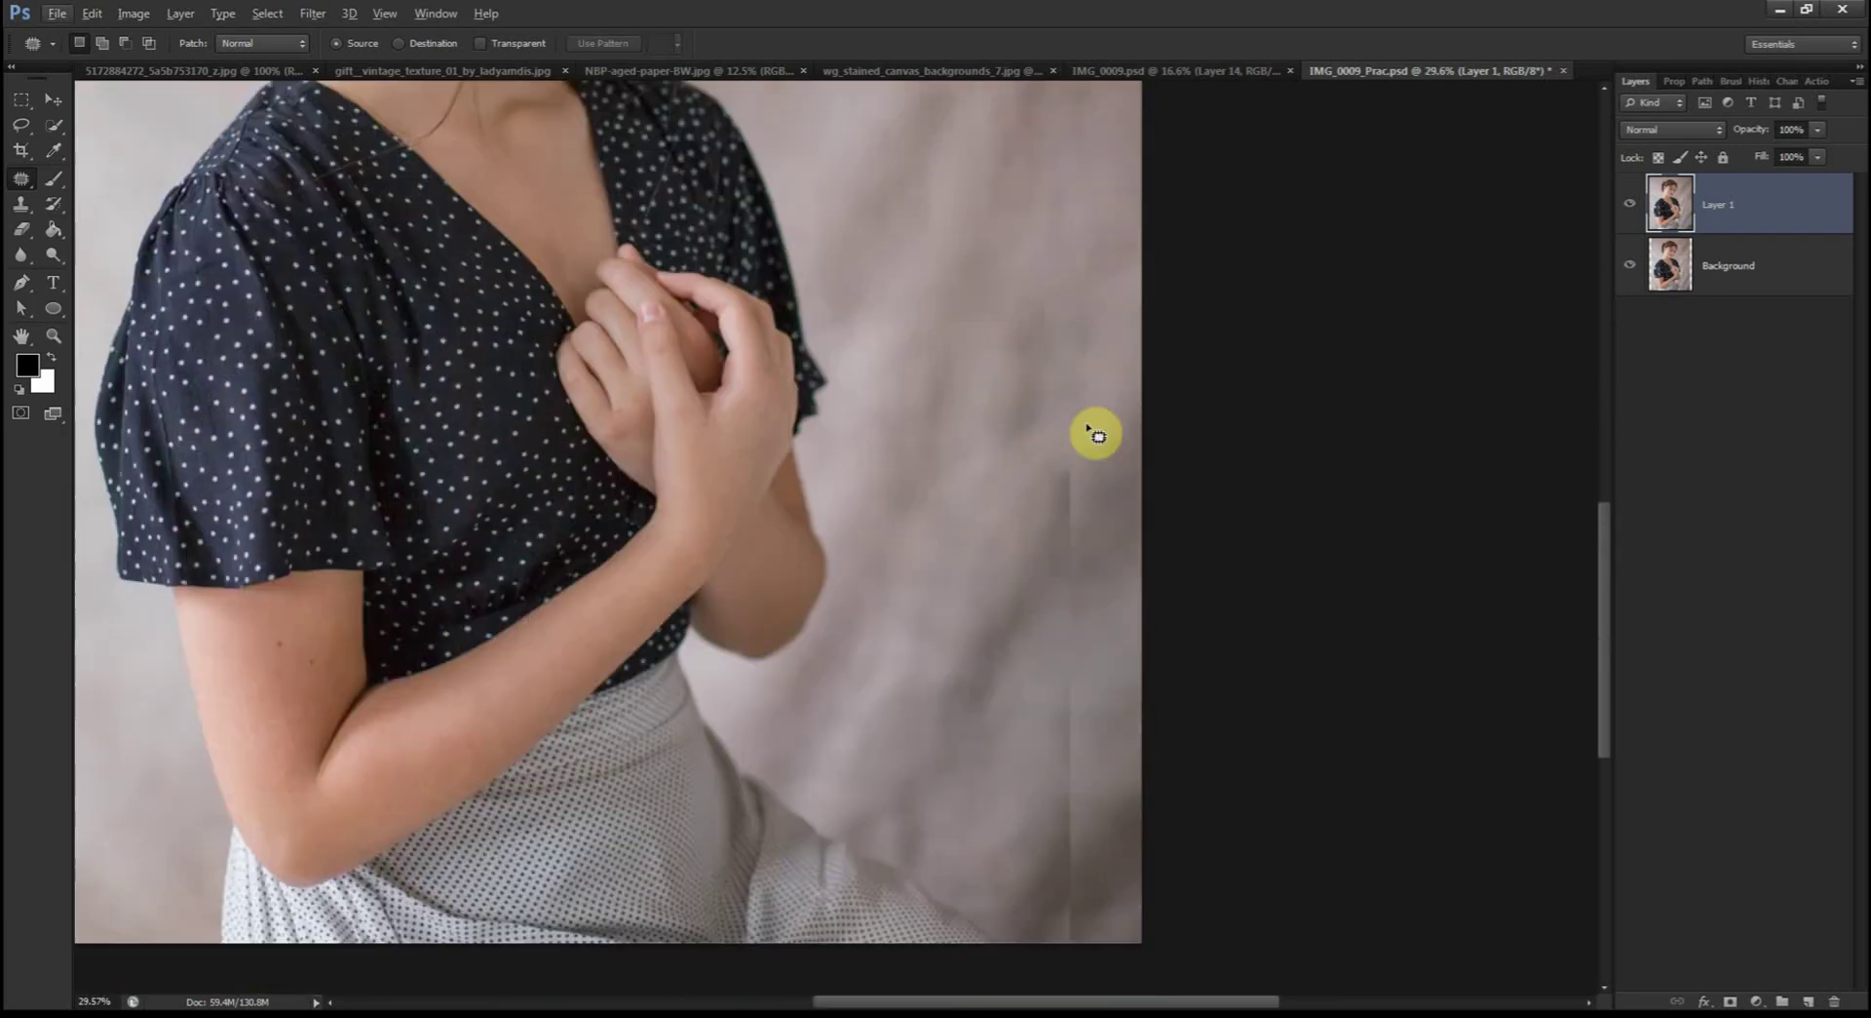
pyautogui.moveTo(1088, 425)
pyautogui.mouseDown()
pyautogui.moveTo(1093, 623)
pyautogui.moveTo(1003, 529)
pyautogui.mouseUp()
pyautogui.hotkey('ctrl', 'd')
pyautogui.moveTo(1090, 855)
pyautogui.mouseDown()
pyautogui.moveTo(1053, 888)
pyautogui.moveTo(1102, 921)
pyautogui.moveTo(1087, 859)
pyautogui.mouseUp()
pyautogui.moveTo(1085, 877); pyautogui.dragTo(1031, 801)
pyautogui.hotkey('ctrl', 'd')
pyautogui.scroll(-1, 1070, 688)
pyautogui.moveTo(1021, 489)
pyautogui.mouseDown()
pyautogui.moveTo(1042, 521)
pyautogui.moveTo(1030, 496)
pyautogui.mouseUp()
pyautogui.moveTo(1034, 536); pyautogui.dragTo(1093, 371)
pyautogui.hotkey('ctrl', 'd')
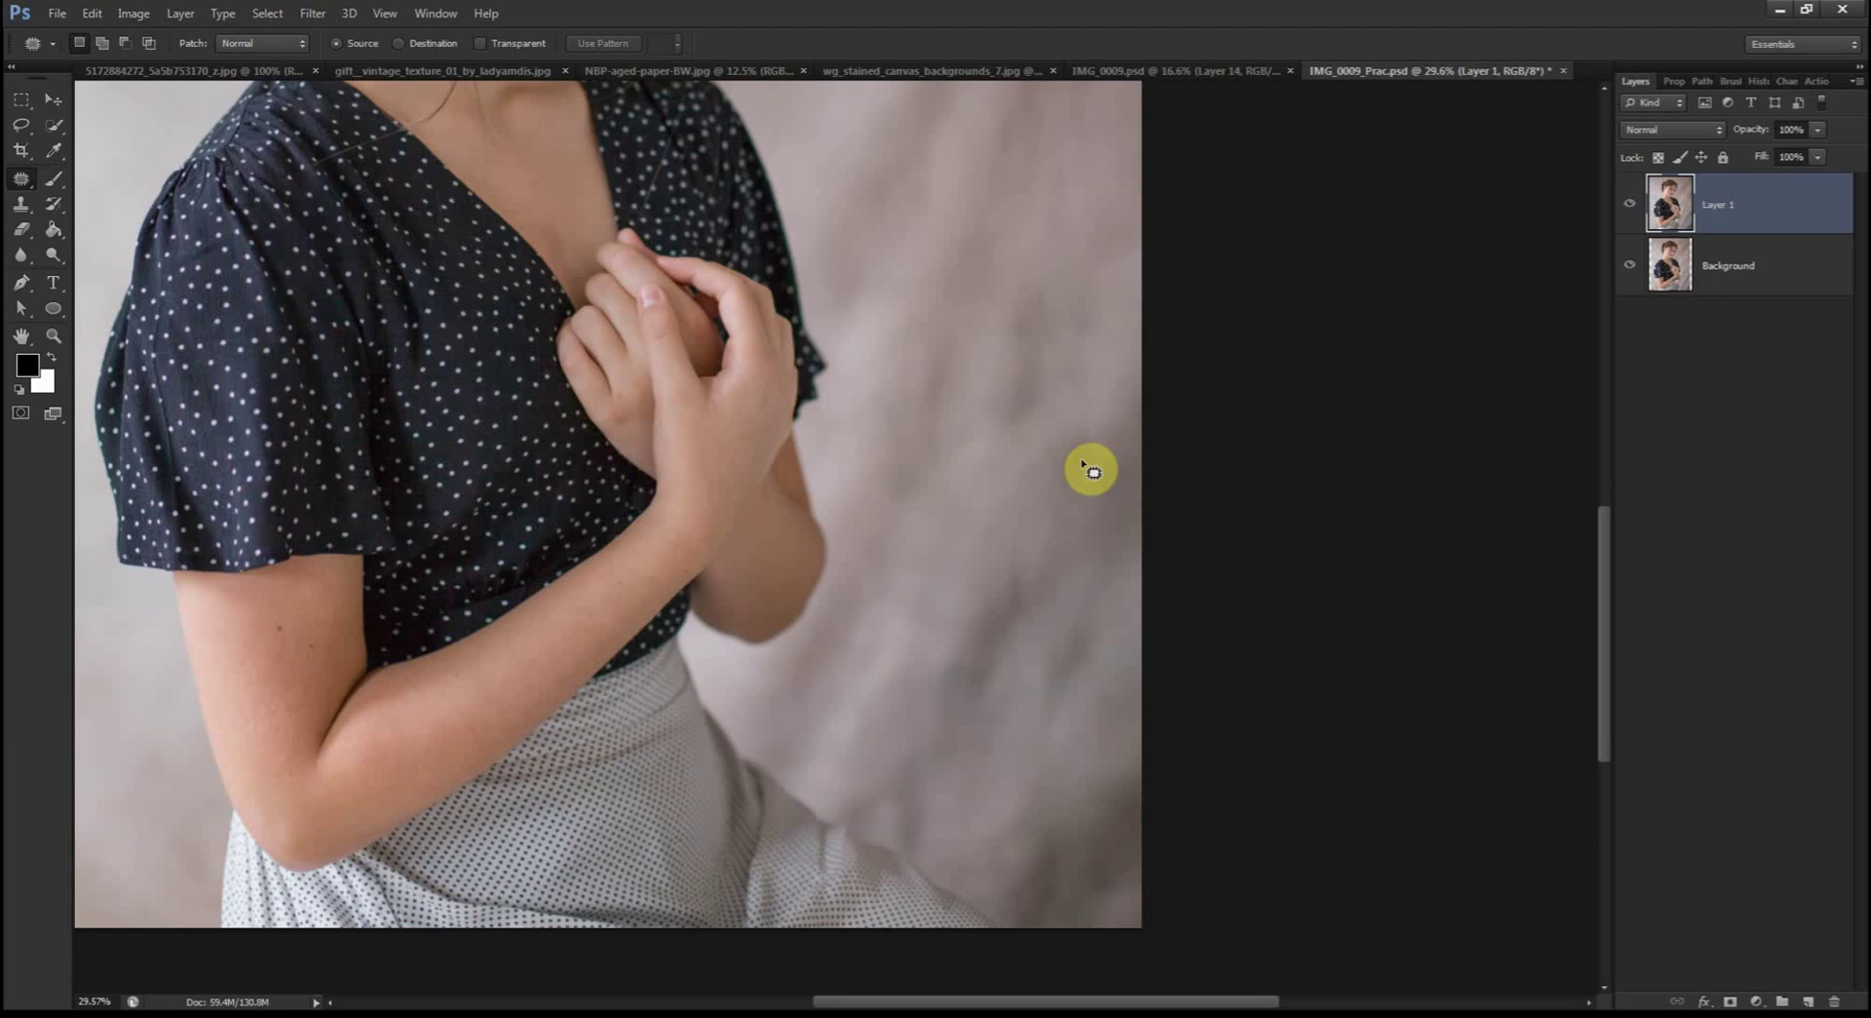
pyautogui.moveTo(1078, 888)
pyautogui.mouseDown()
pyautogui.moveTo(1099, 852)
pyautogui.moveTo(1065, 879)
pyautogui.mouseUp()
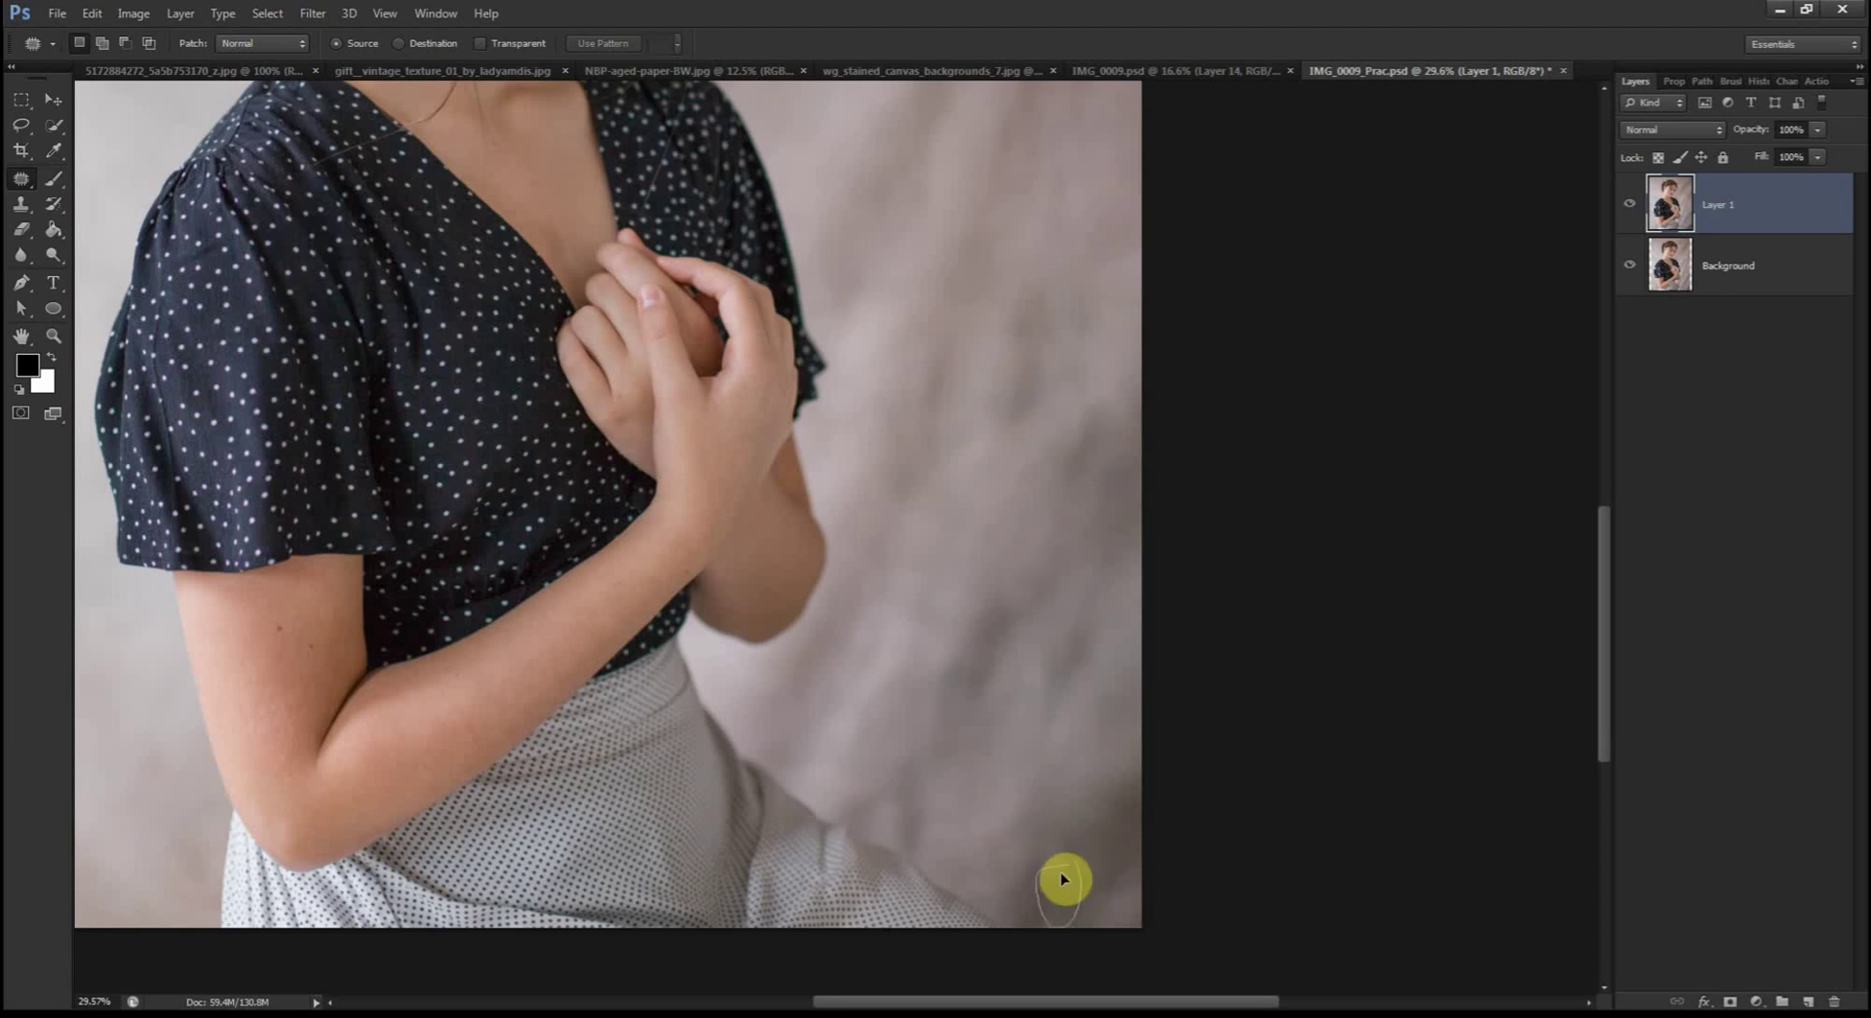
pyautogui.hotkey('ctrl', 'd')
# Step: Blend the patched backdrop right of the subject with the Clone Stamp, sampling from nearby clean areas
pyautogui.scroll(1, 1092, 638)
pyautogui.click(22, 204)
pyautogui.keyDown('alt'); pyautogui.click(1005, 573); pyautogui.keyUp('alt')
pyautogui.click(1063, 486)
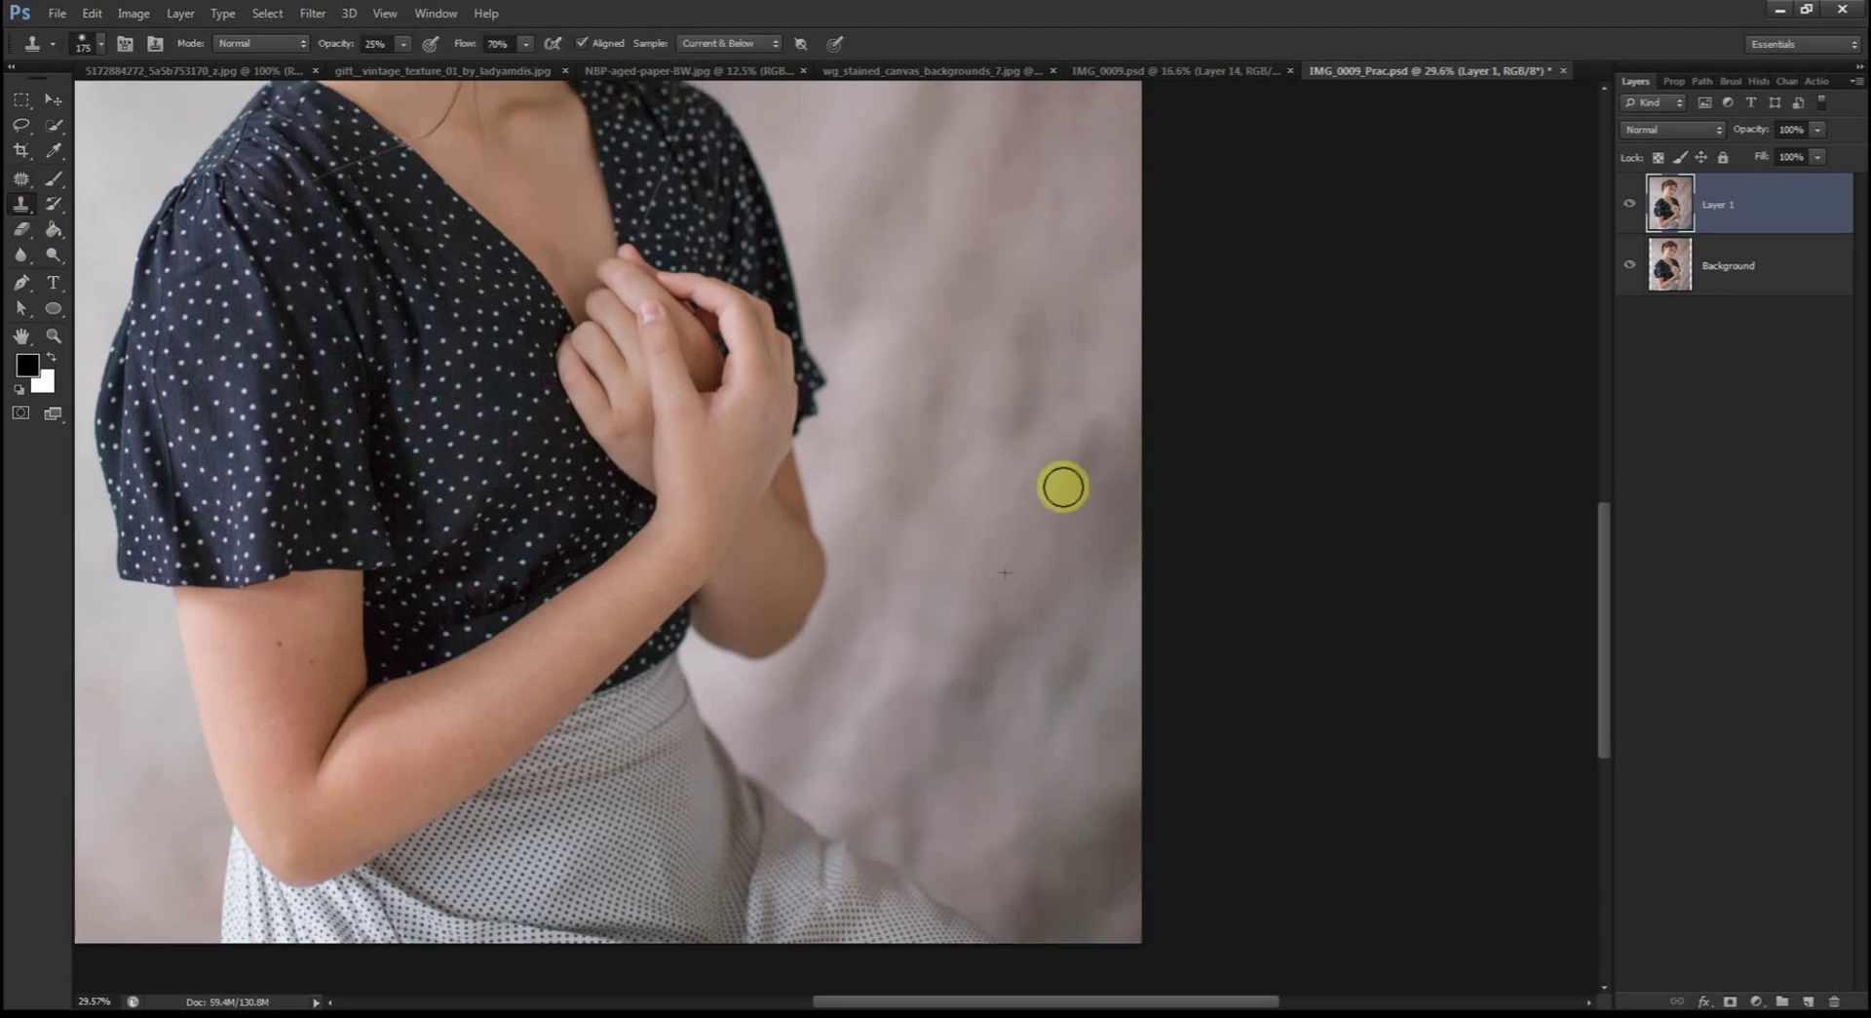
pyautogui.keyDown('alt'); pyautogui.click(990, 296); pyautogui.keyUp('alt')
pyautogui.click(1076, 334)
pyautogui.moveTo(1078, 701)
pyautogui.mouseDown()
pyautogui.moveTo(1051, 788)
pyautogui.moveTo(1106, 825)
pyautogui.mouseUp()
pyautogui.keyDown('alt'); pyautogui.click(991, 610); pyautogui.keyUp('alt')
pyautogui.click(1029, 660)
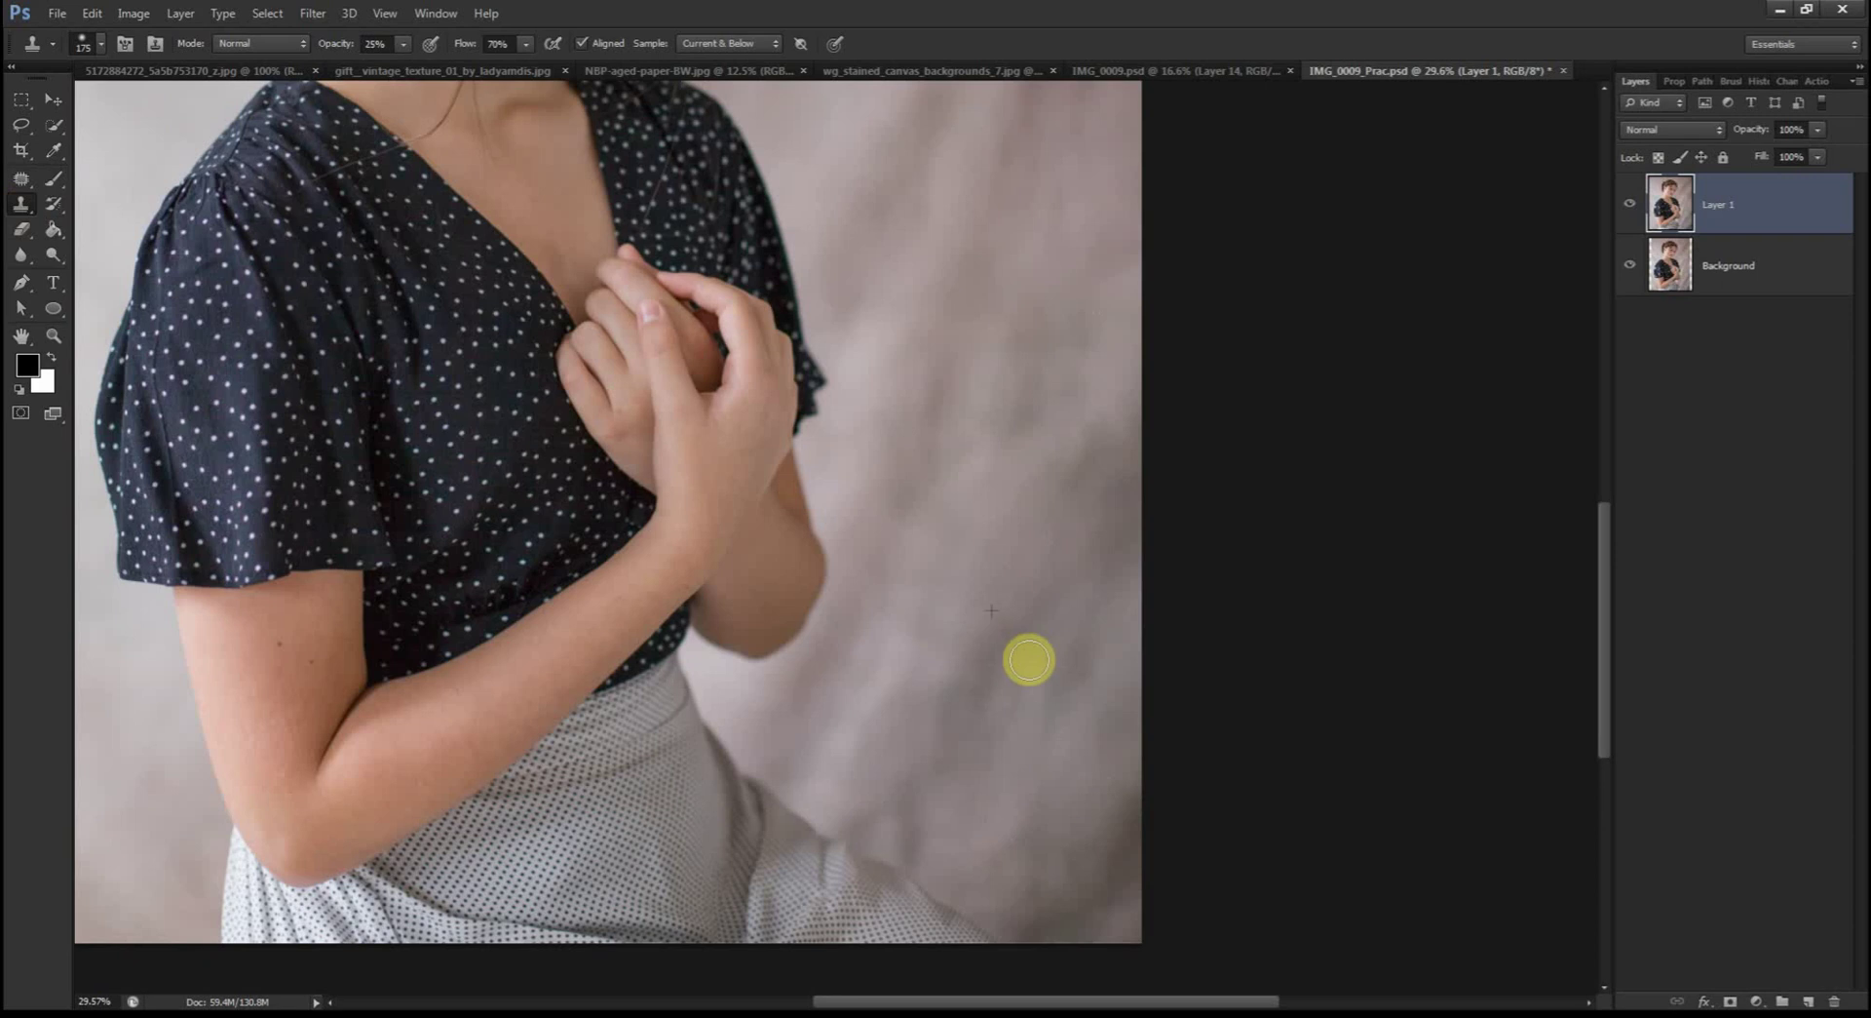
pyautogui.scroll(5, 1023, 535)
pyautogui.keyDown('alt'); pyautogui.click(1013, 399); pyautogui.keyUp('alt')
pyautogui.click(1017, 599)
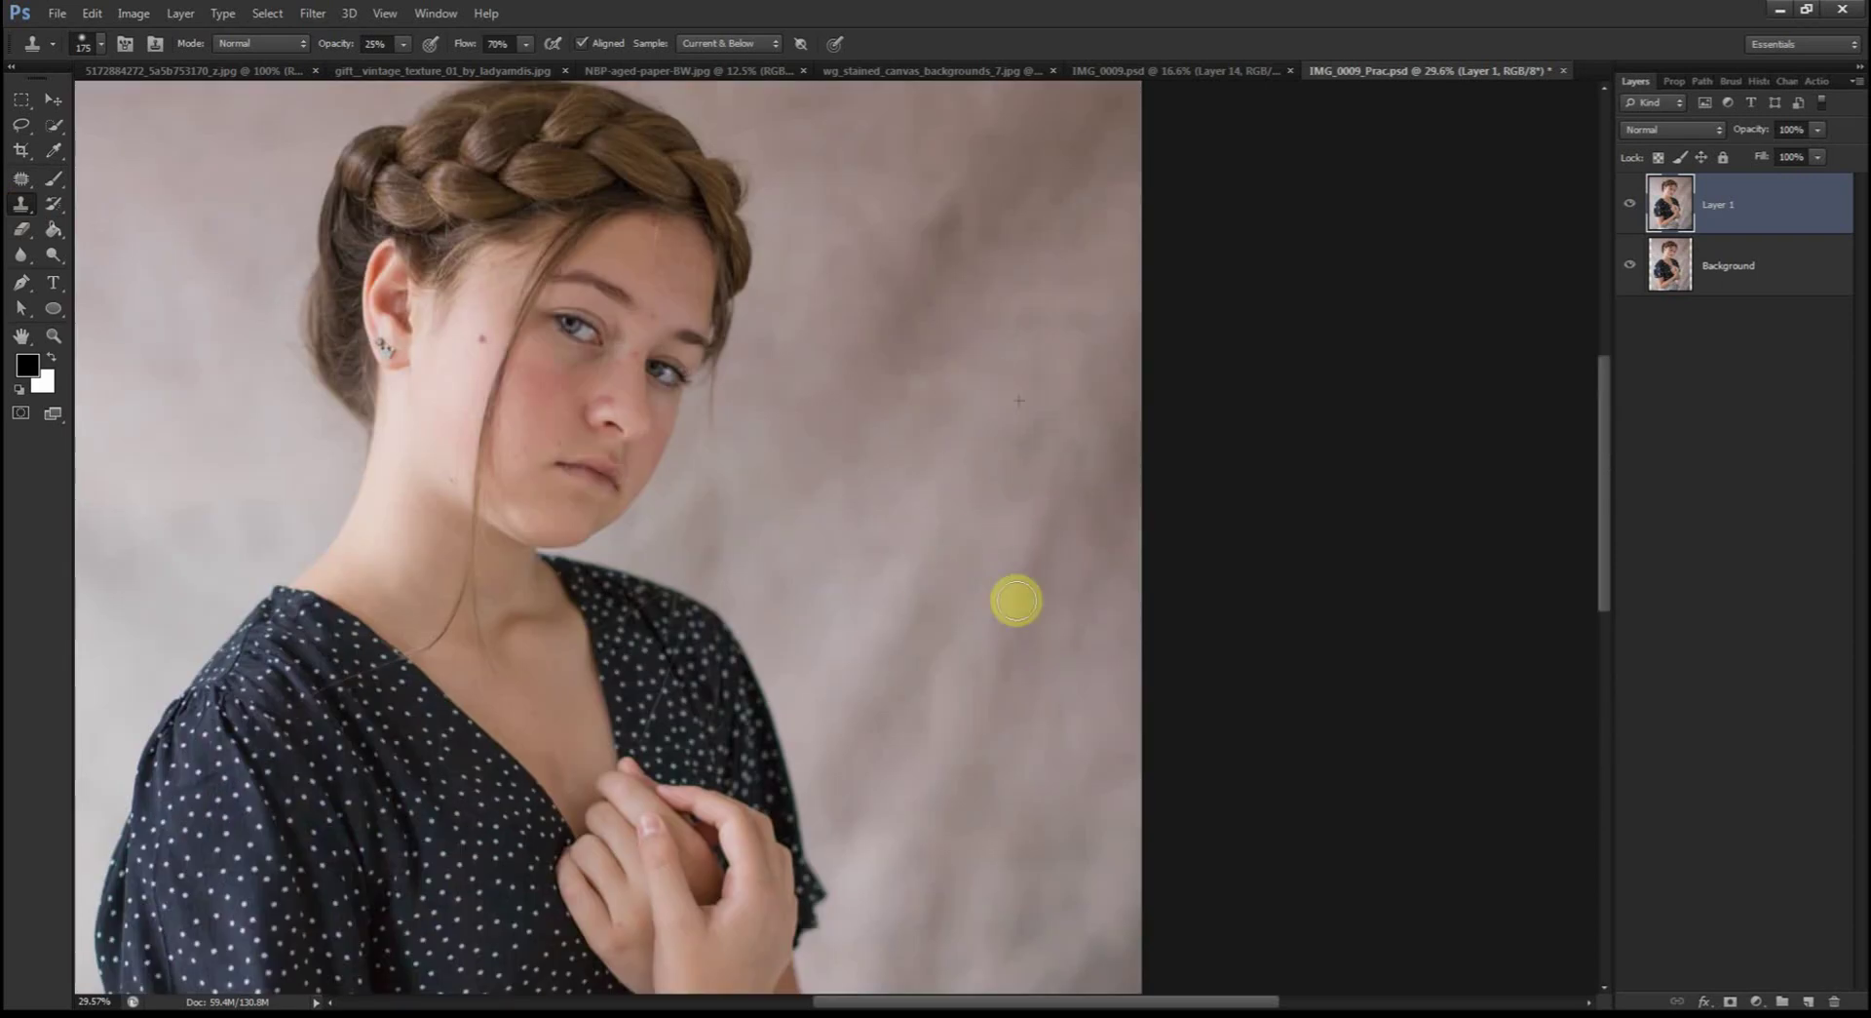
pyautogui.scroll(-2, 951, 541)
pyautogui.scroll(-1, 1038, 548)
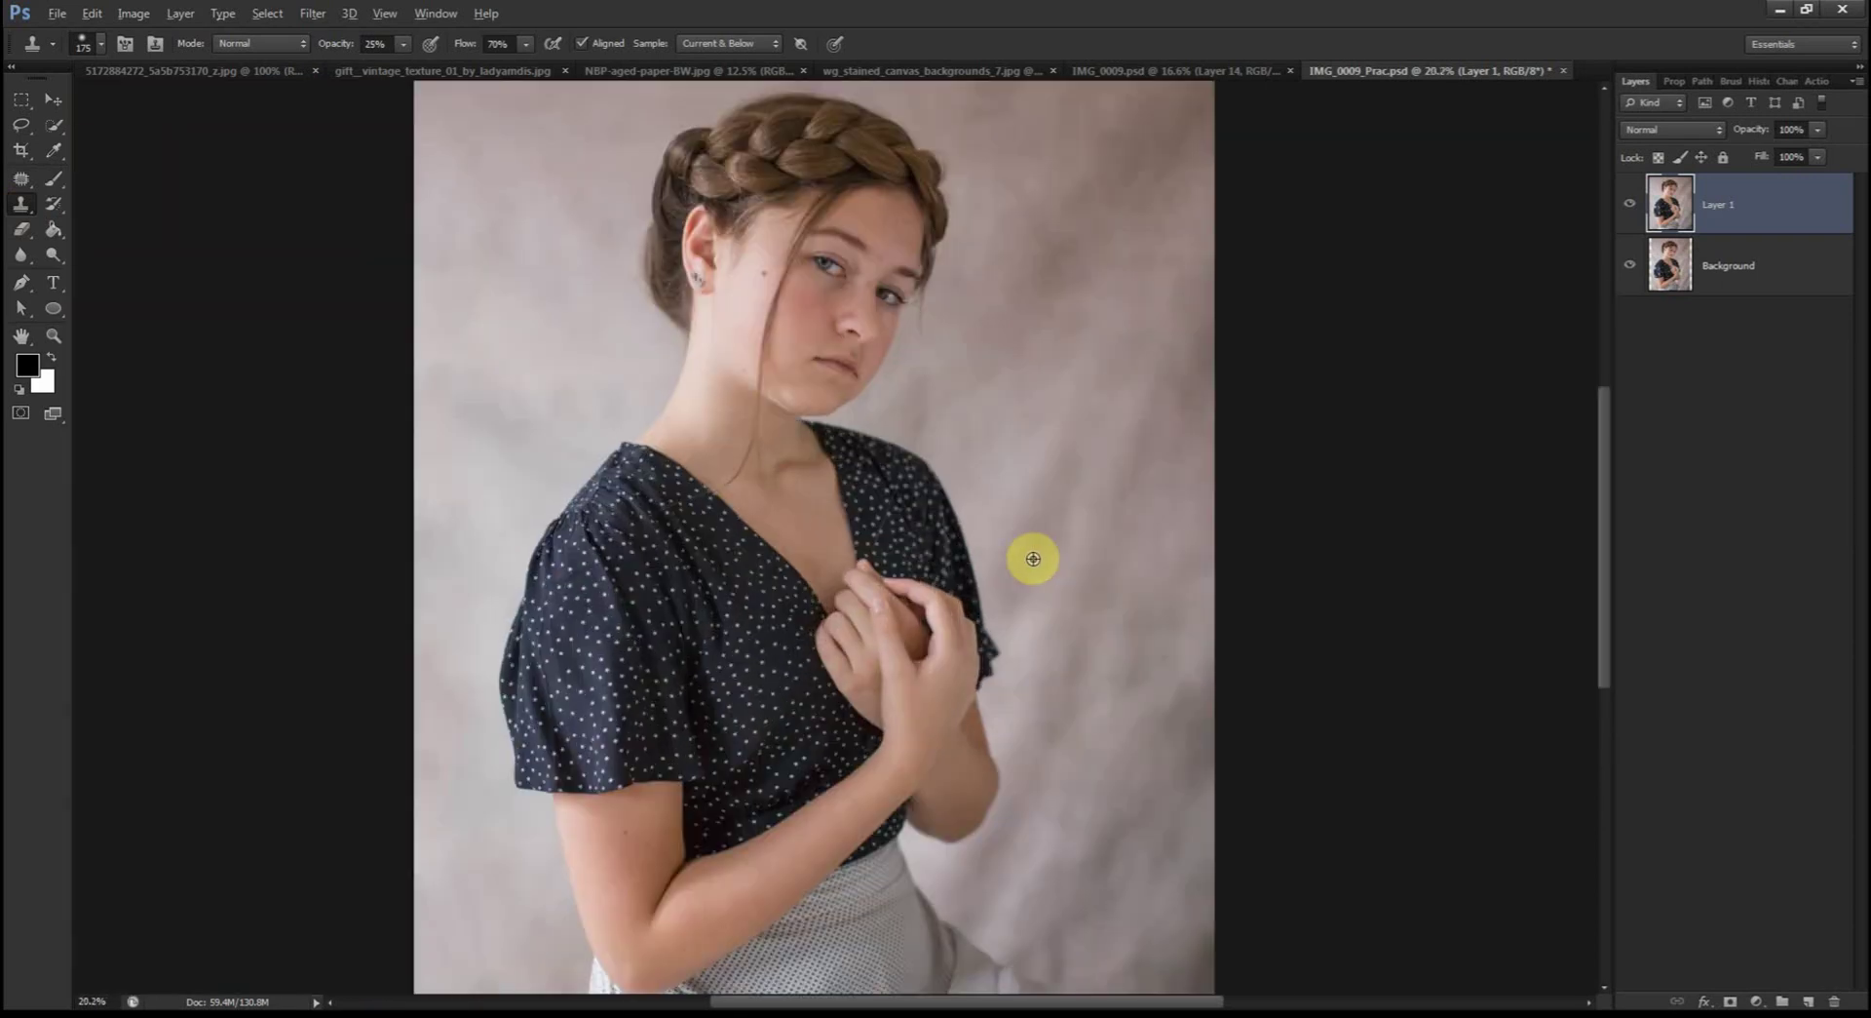
pyautogui.scroll(-1, 1033, 558)
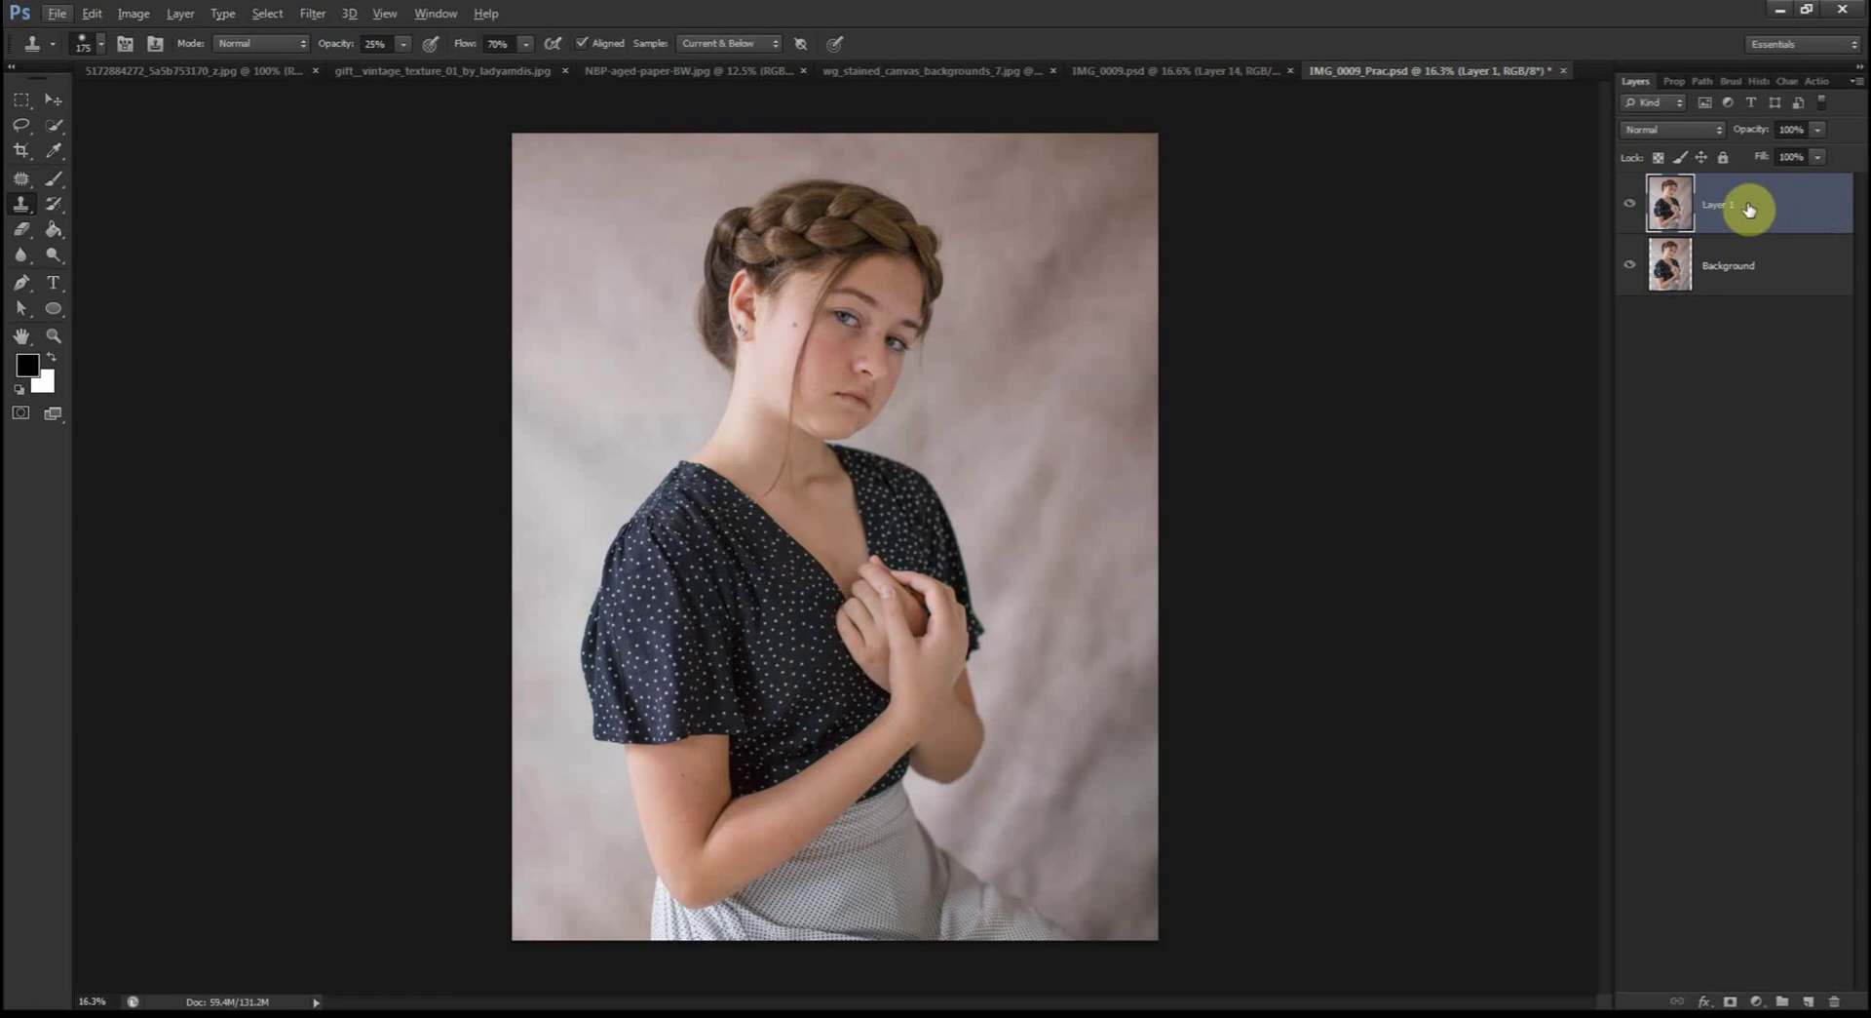
# Step: Try to retouch away the upper stud of the earring and undo the retouch
pyautogui.scroll(12, 882, 238)
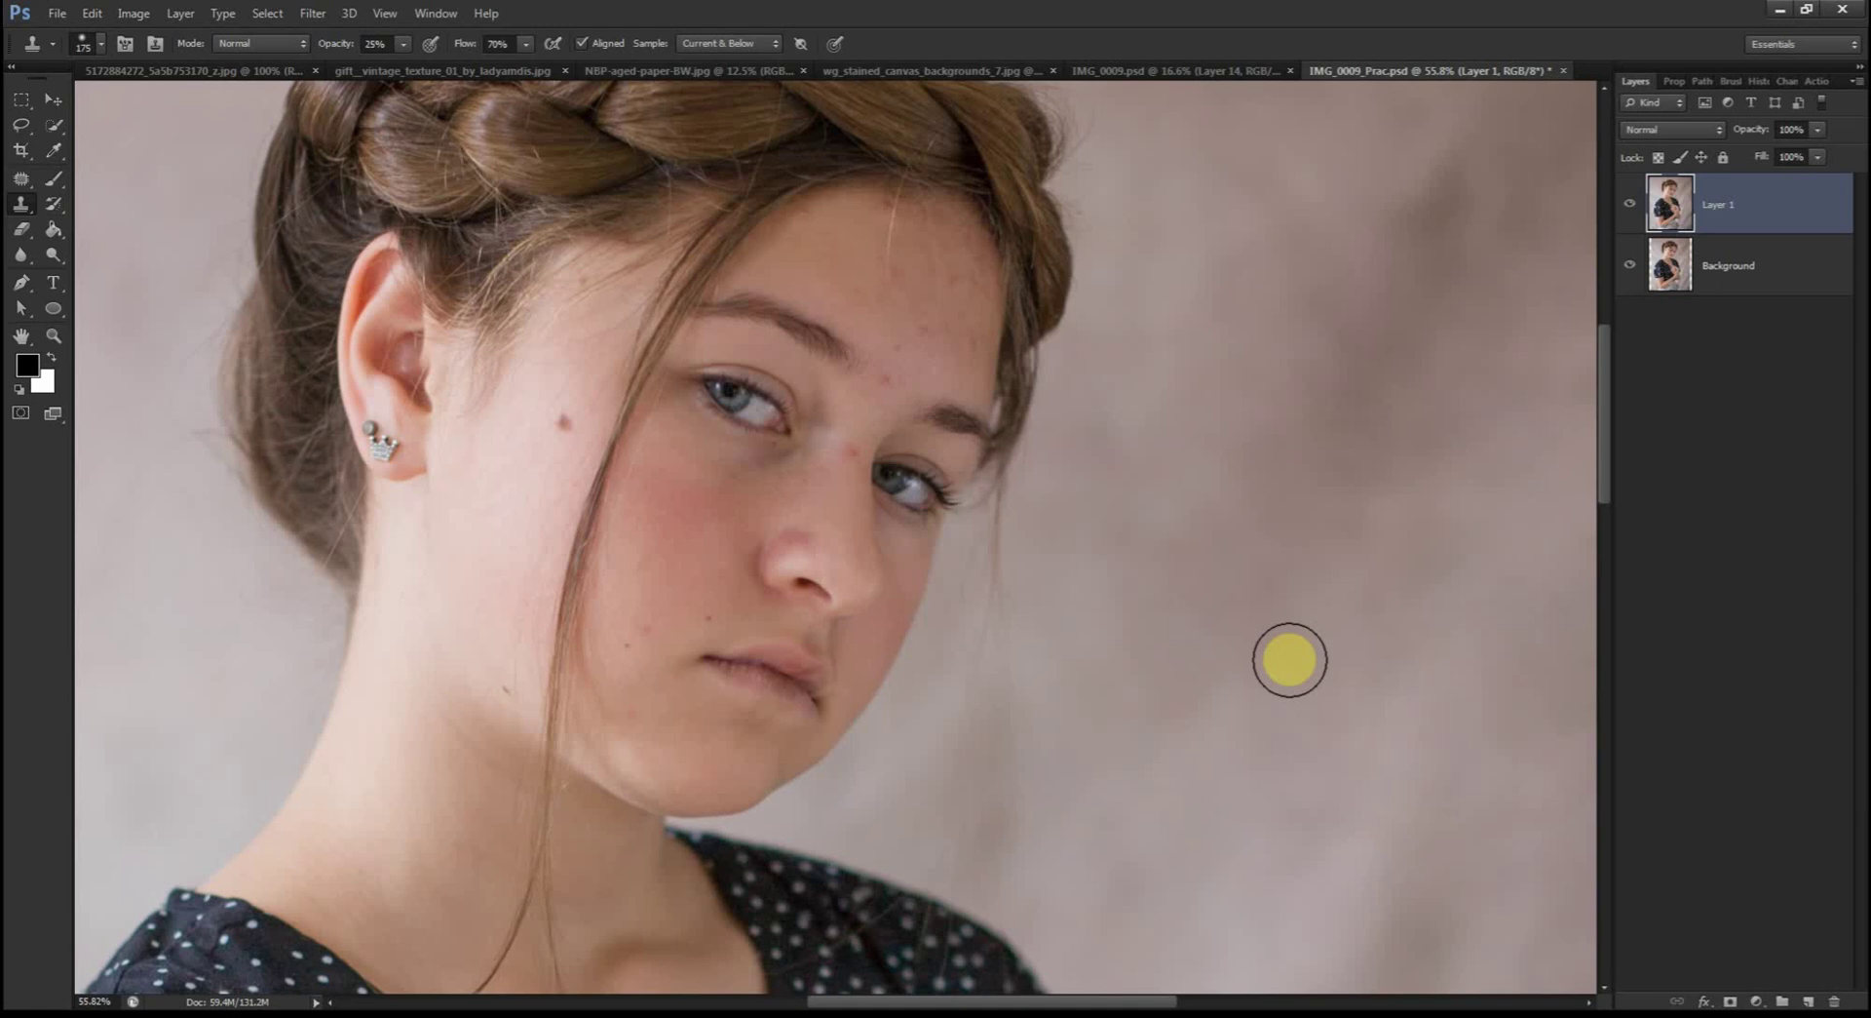
pyautogui.click(372, 426)
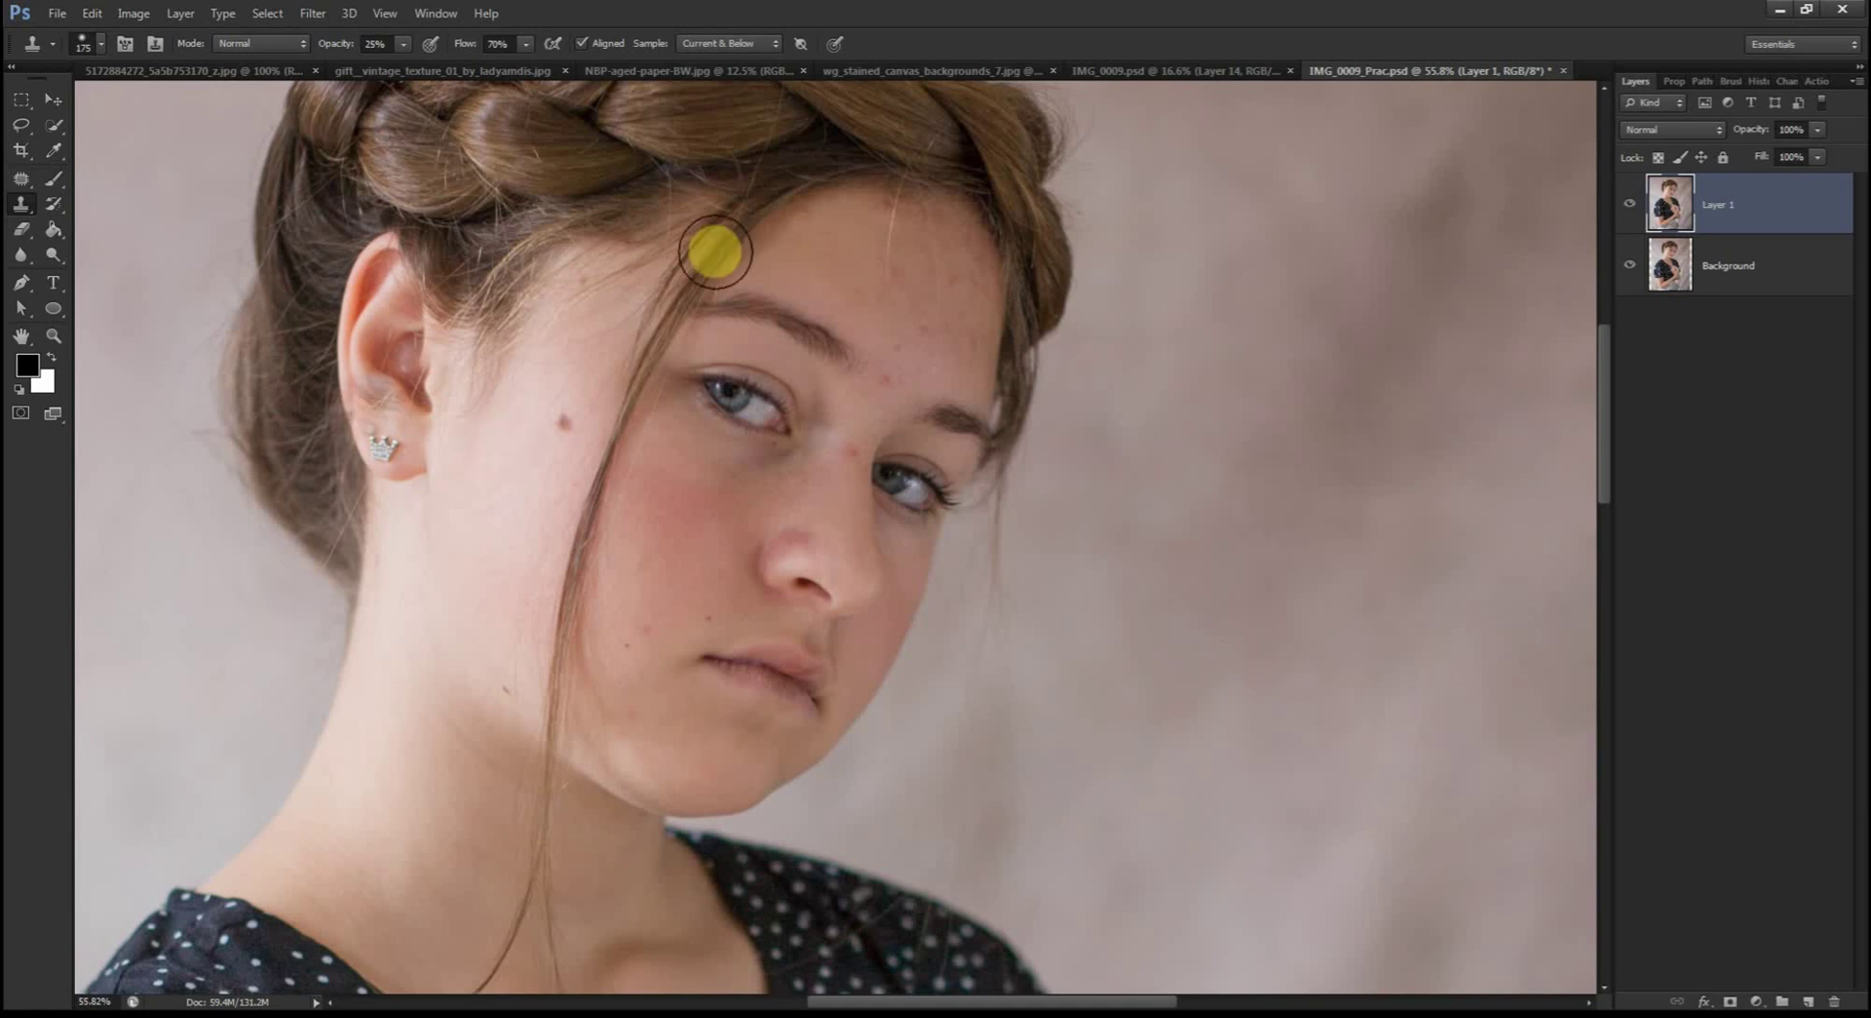
pyautogui.hotkey('ctrl', 'z')
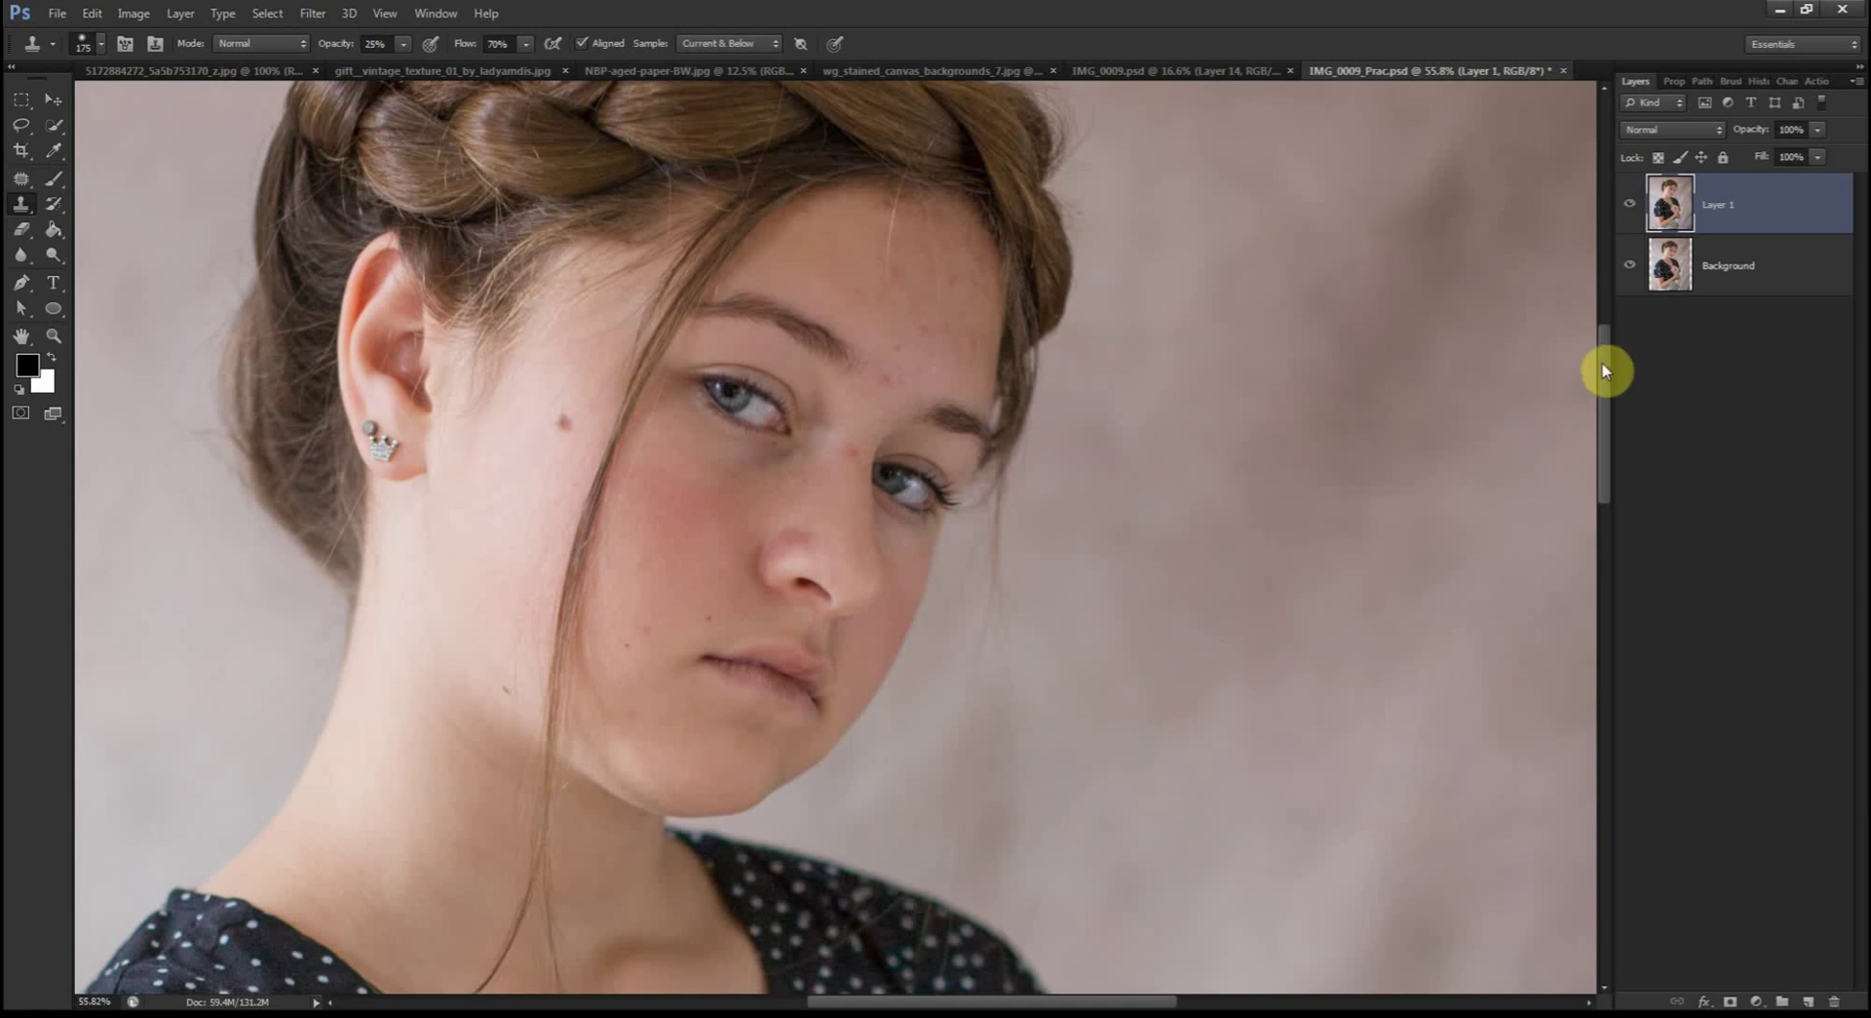
# Step: Rename the merged portrait layer as "bkg"
pyautogui.moveTo(1607, 370); pyautogui.dragTo(1610, 329)
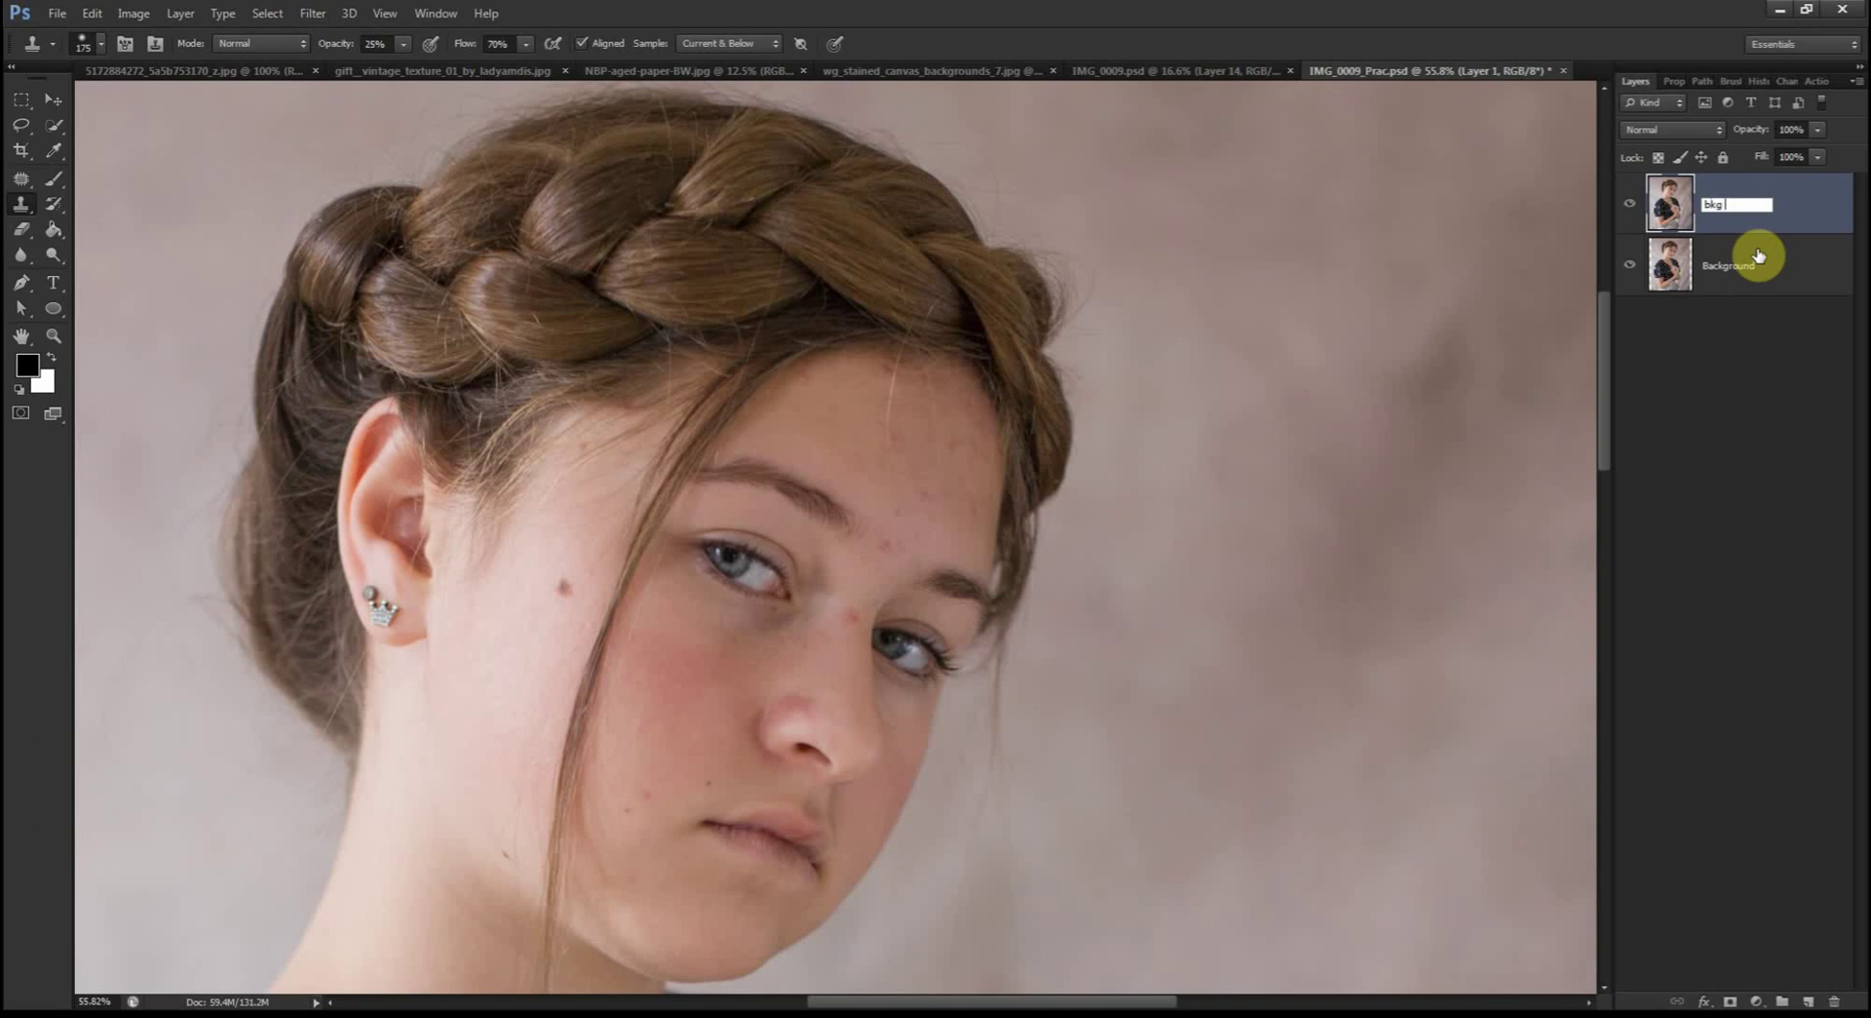
pyautogui.press('Return')
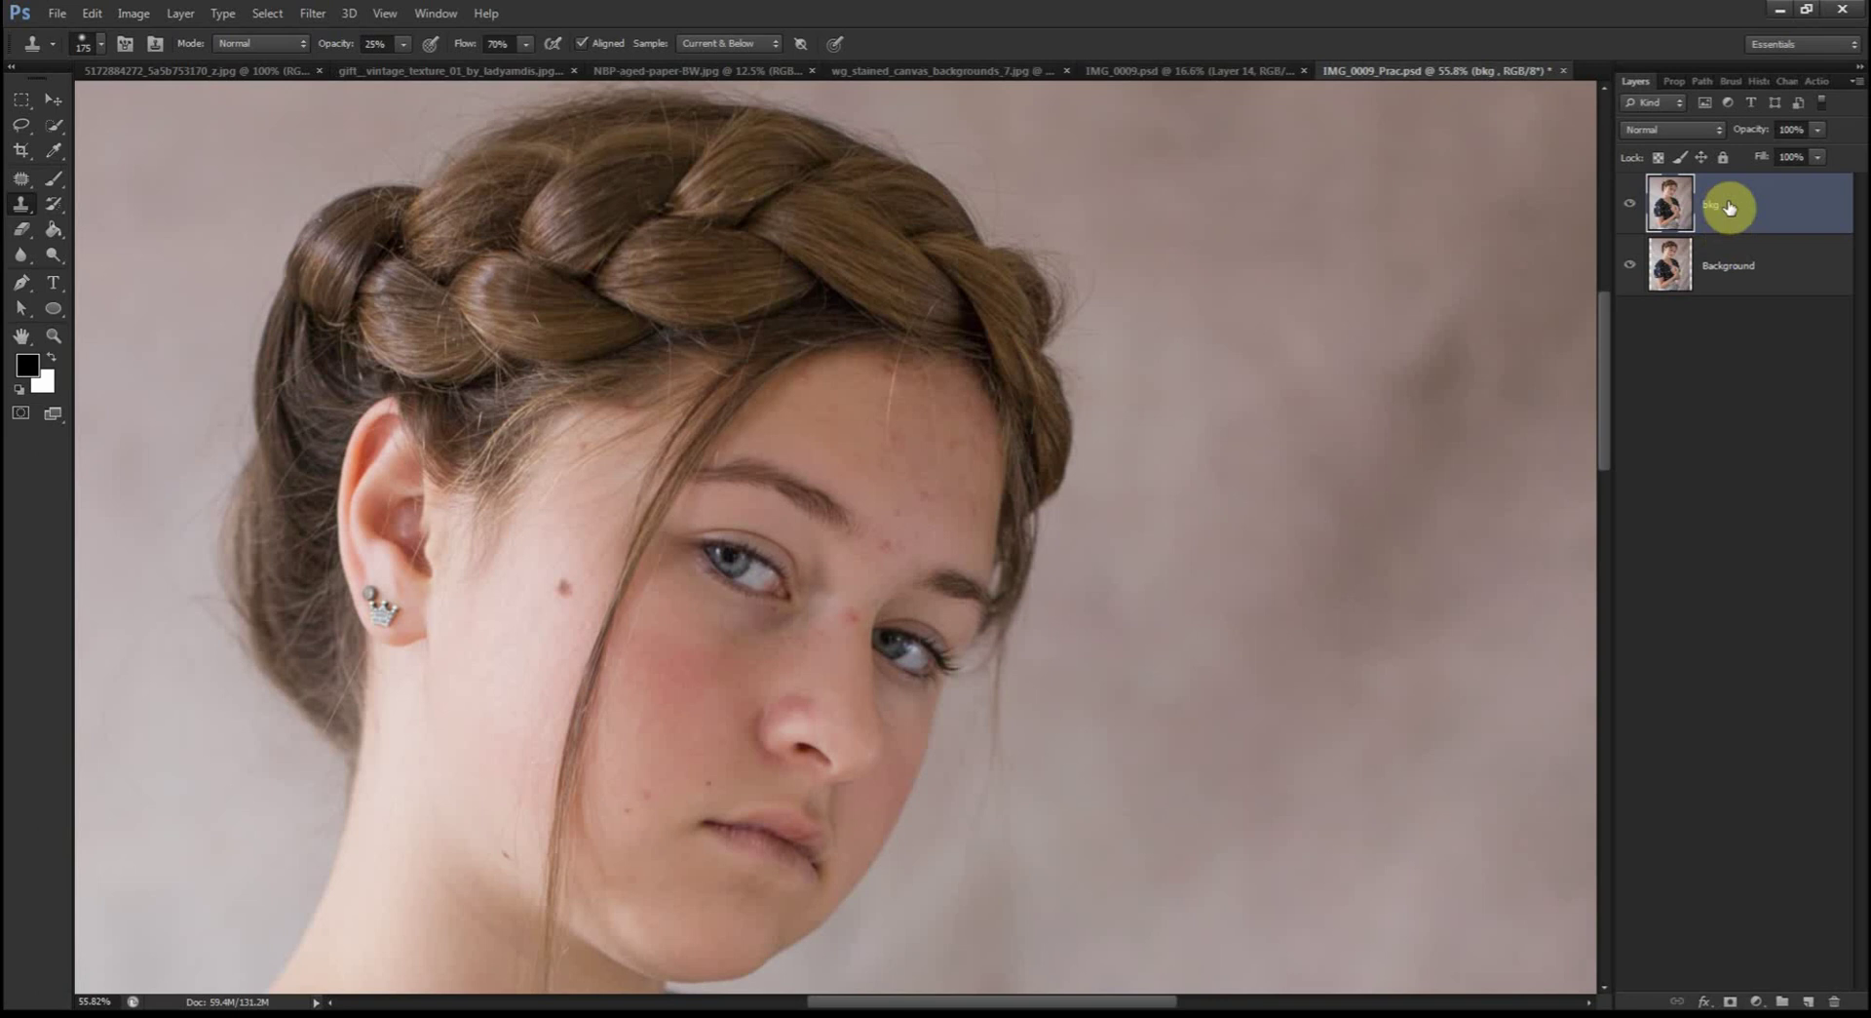
# Step: Duplicate the "bkg" layer, name the copy "clean up" and choose the Patch Tool for retouching the skin
pyautogui.hotkey('ctrl', 'j')
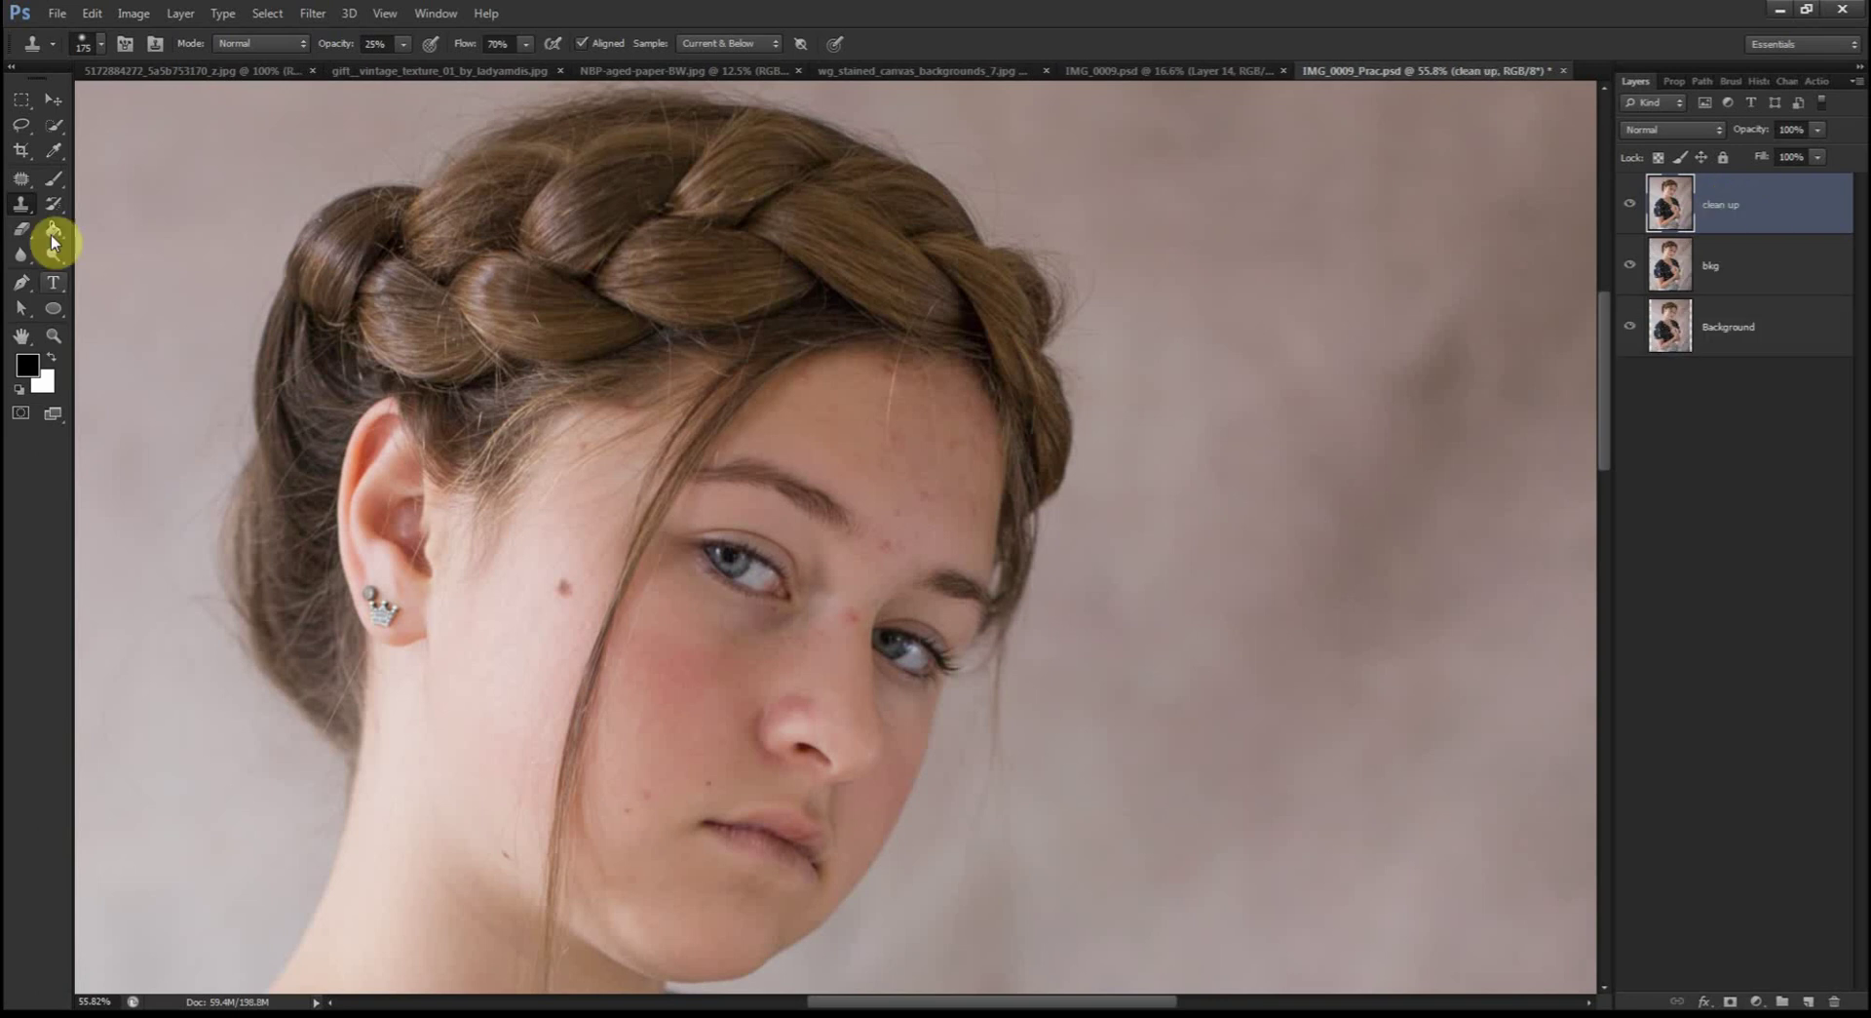
pyautogui.click(22, 181)
pyautogui.scroll(2, 940, 452)
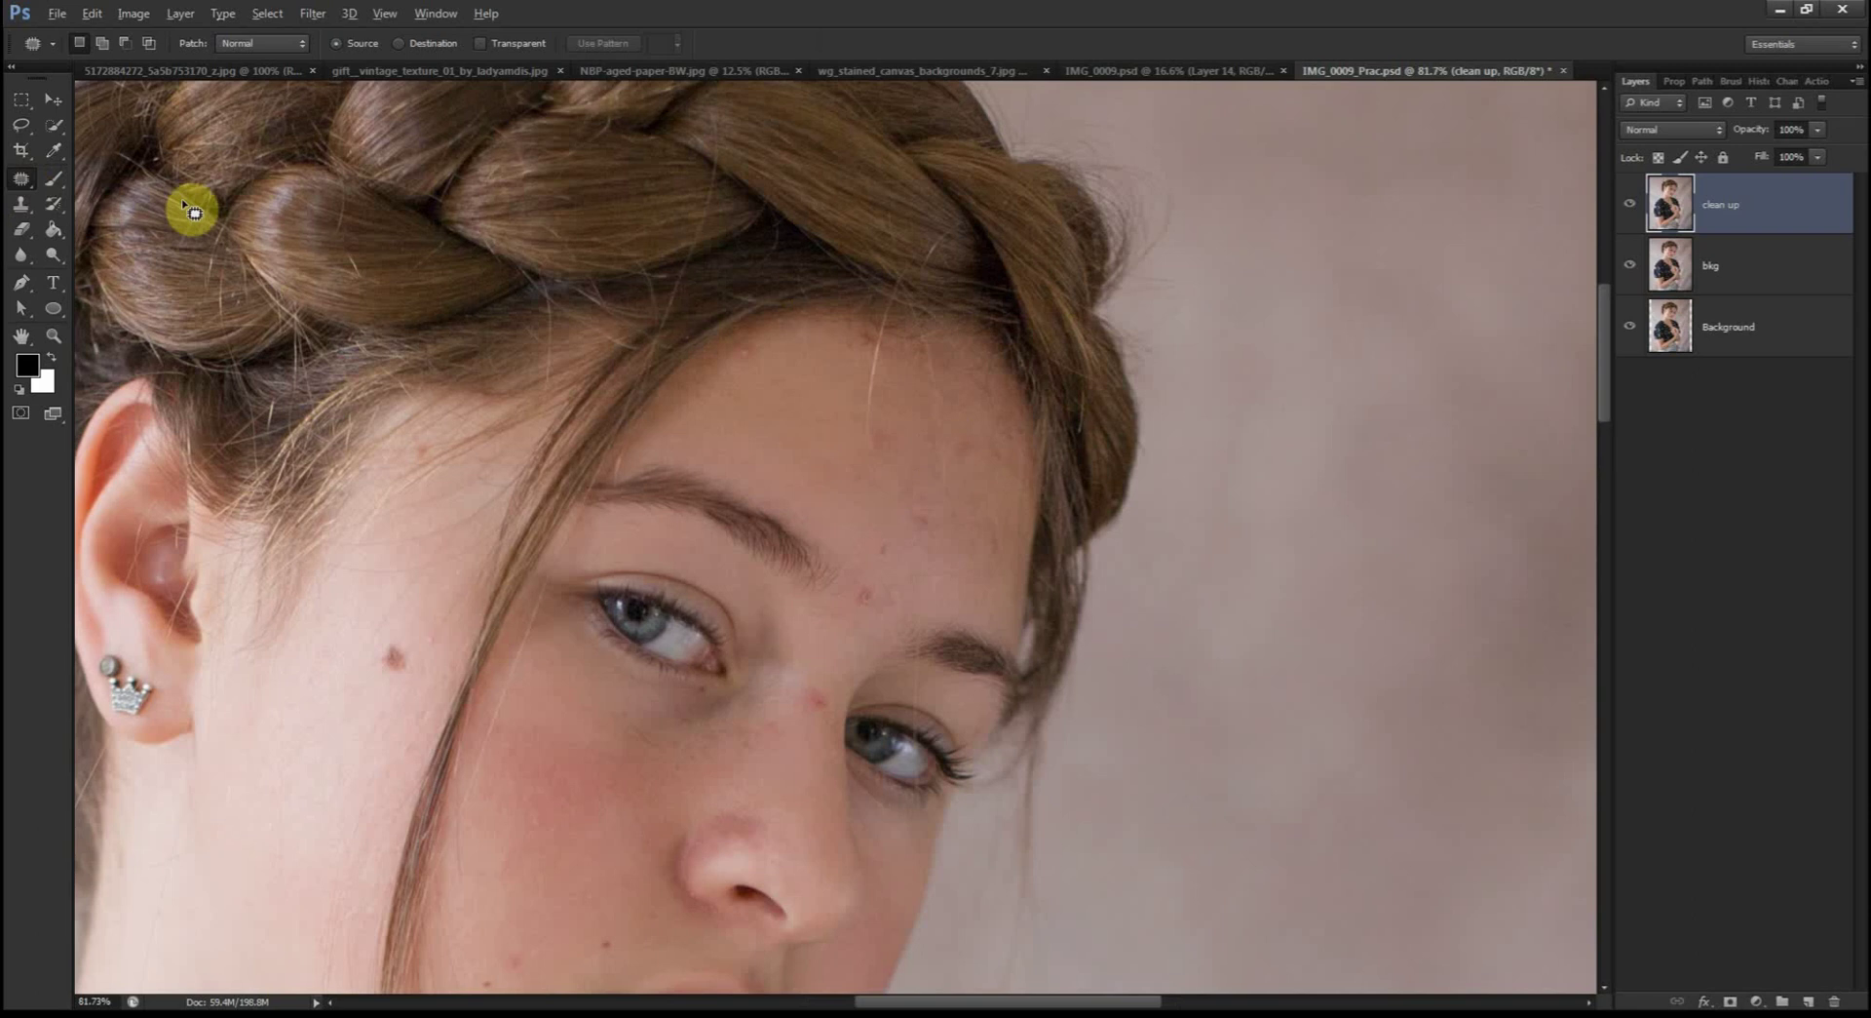
pyautogui.scroll(1, 181, 197)
pyautogui.click(25, 179)
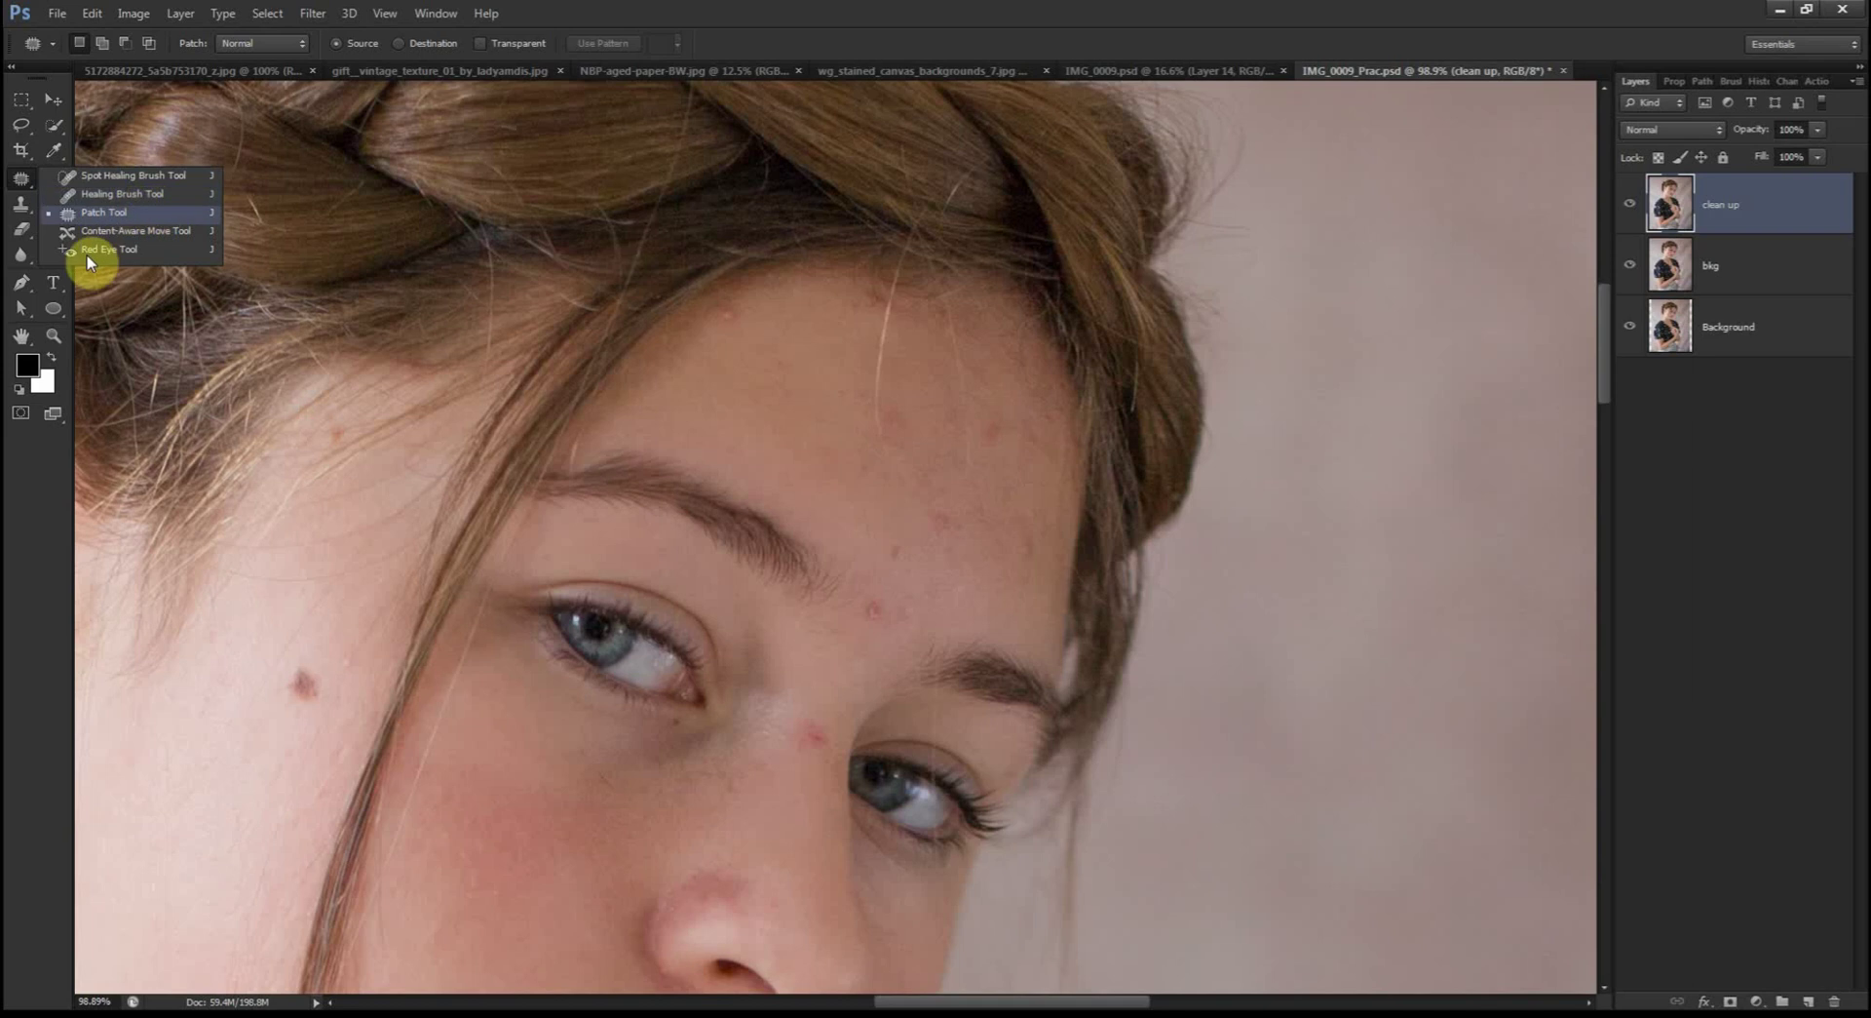
pyautogui.click(107, 216)
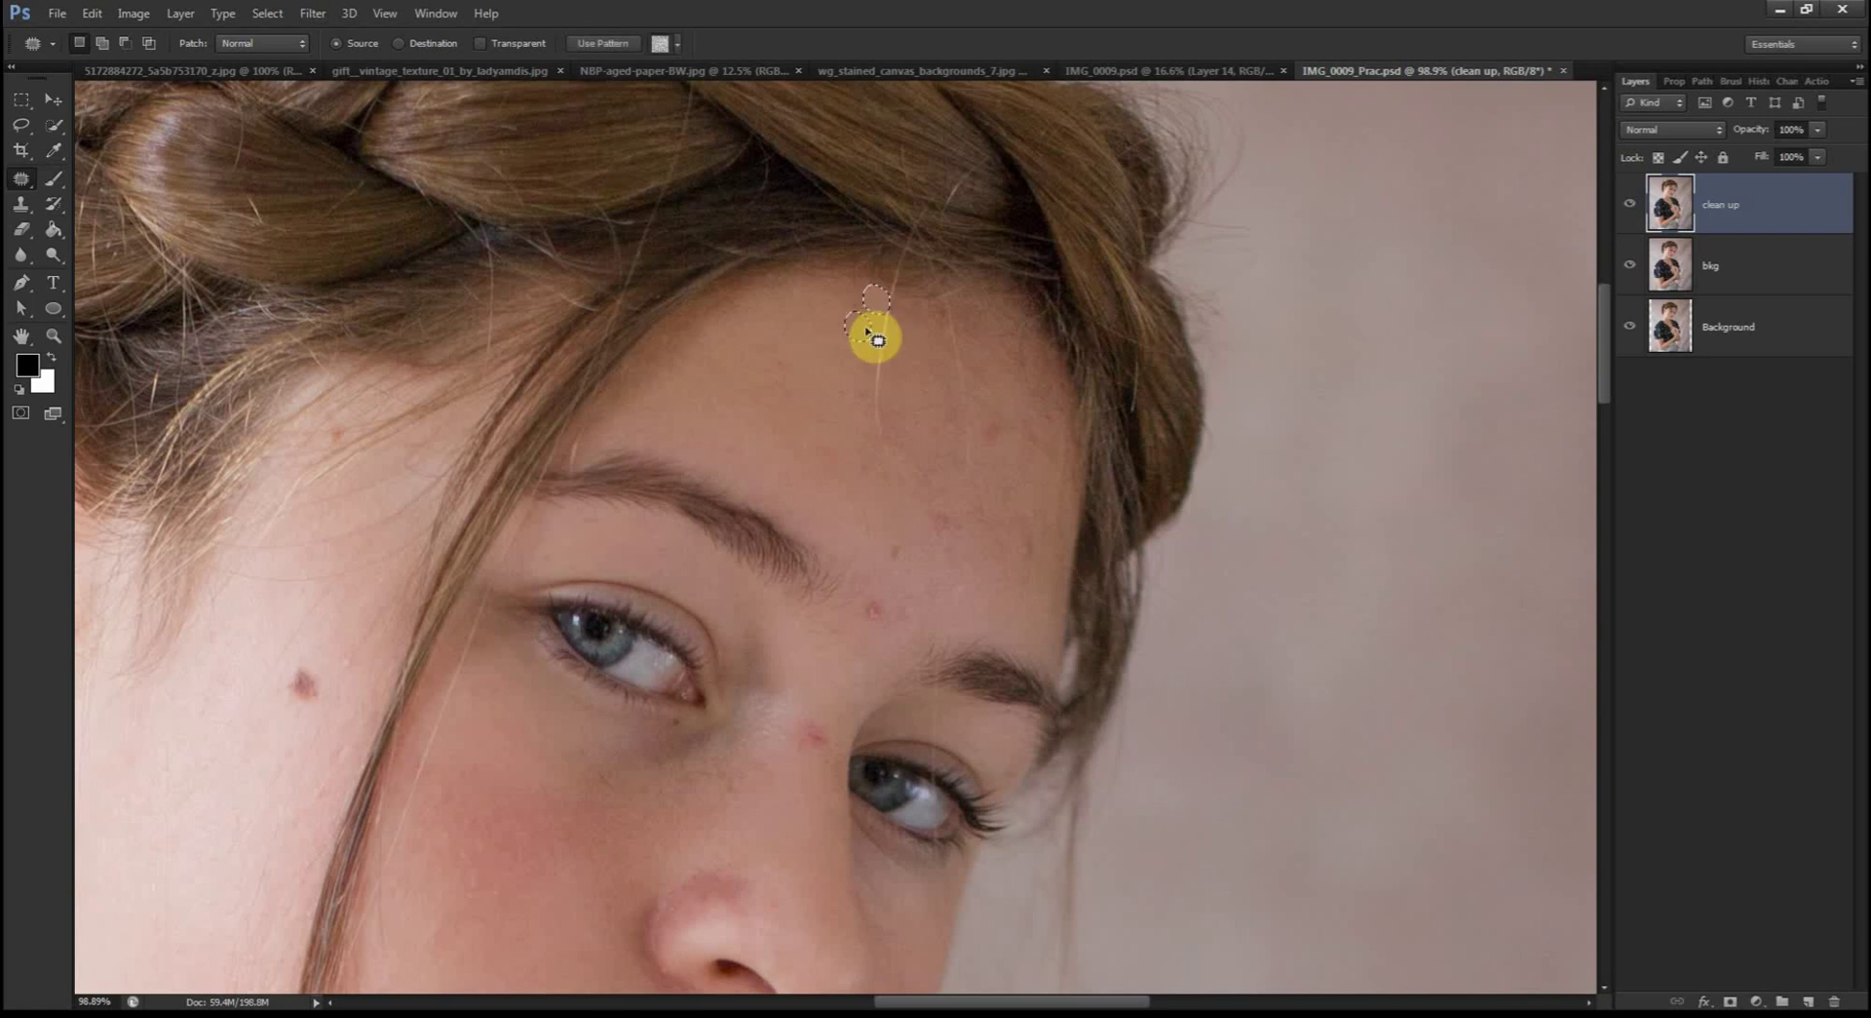
# Step: Patch the stray hair strand and the red blemishes on the forehead with clean skin nearby
pyautogui.hotkey('ctrl', 'd')
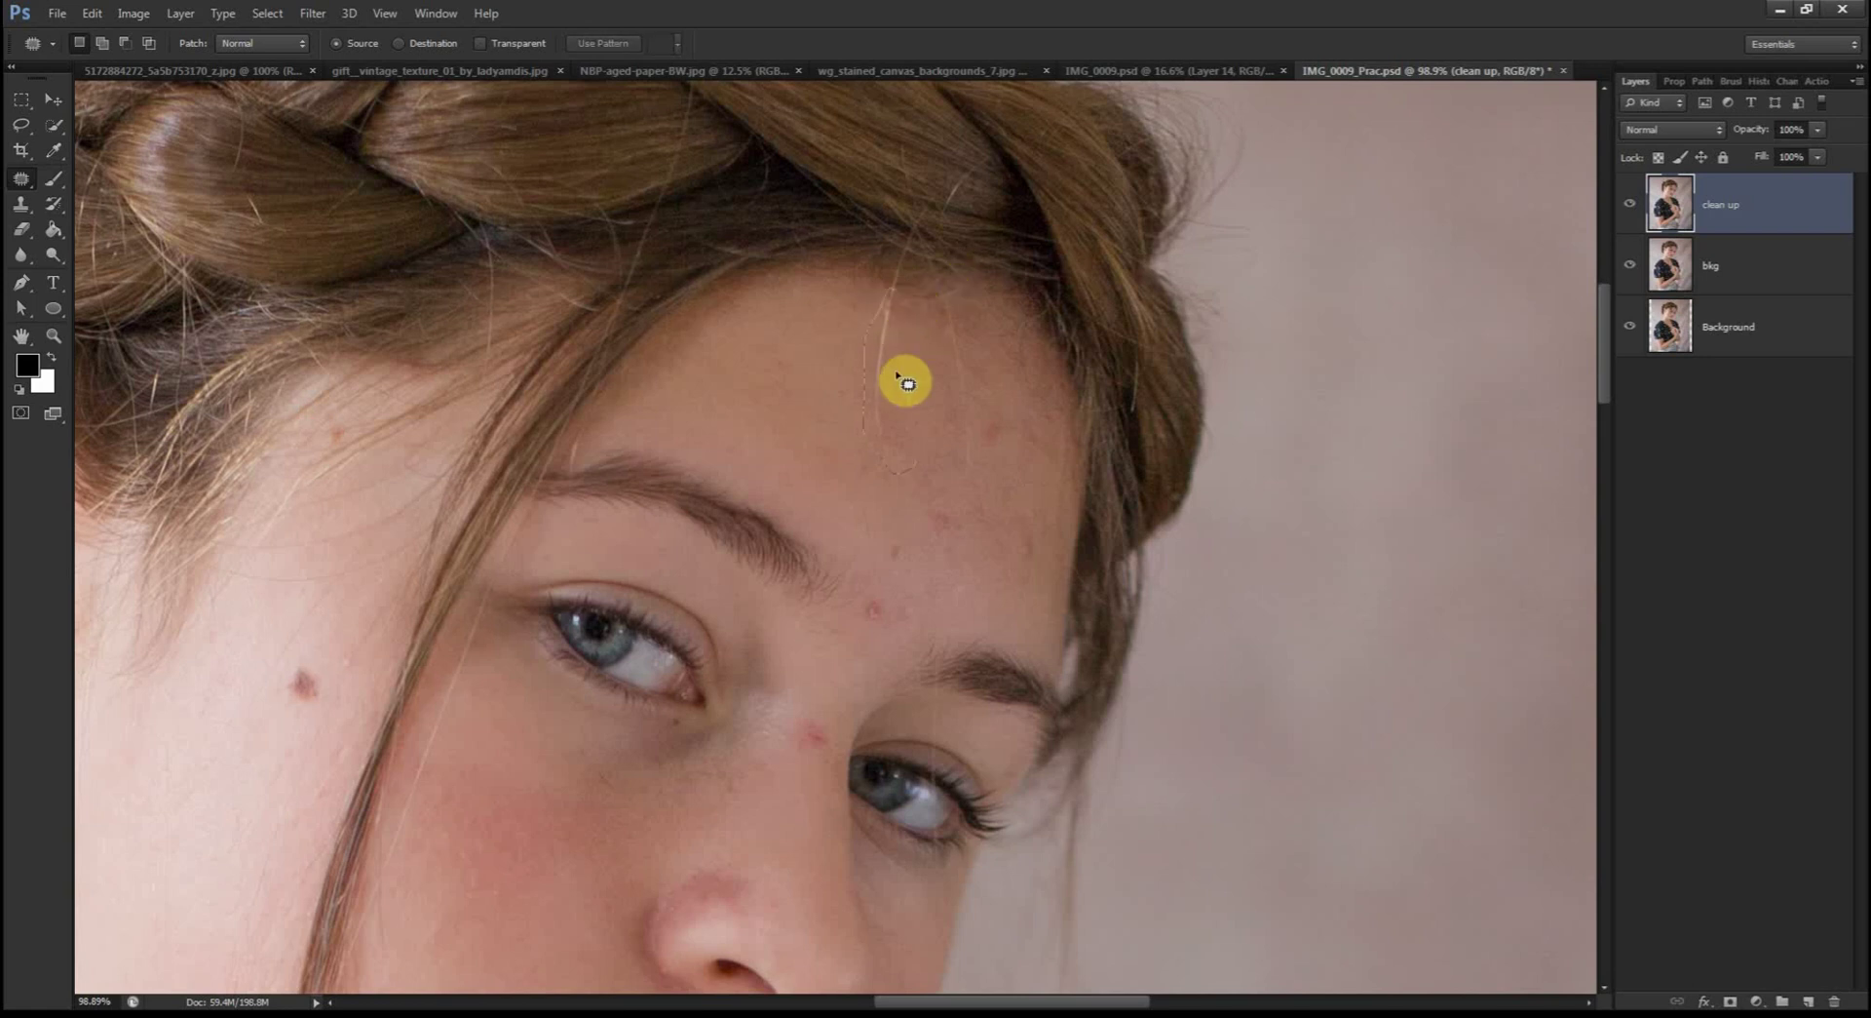
pyautogui.moveTo(915, 367); pyautogui.dragTo(916, 265)
pyautogui.hotkey('ctrl', 'd')
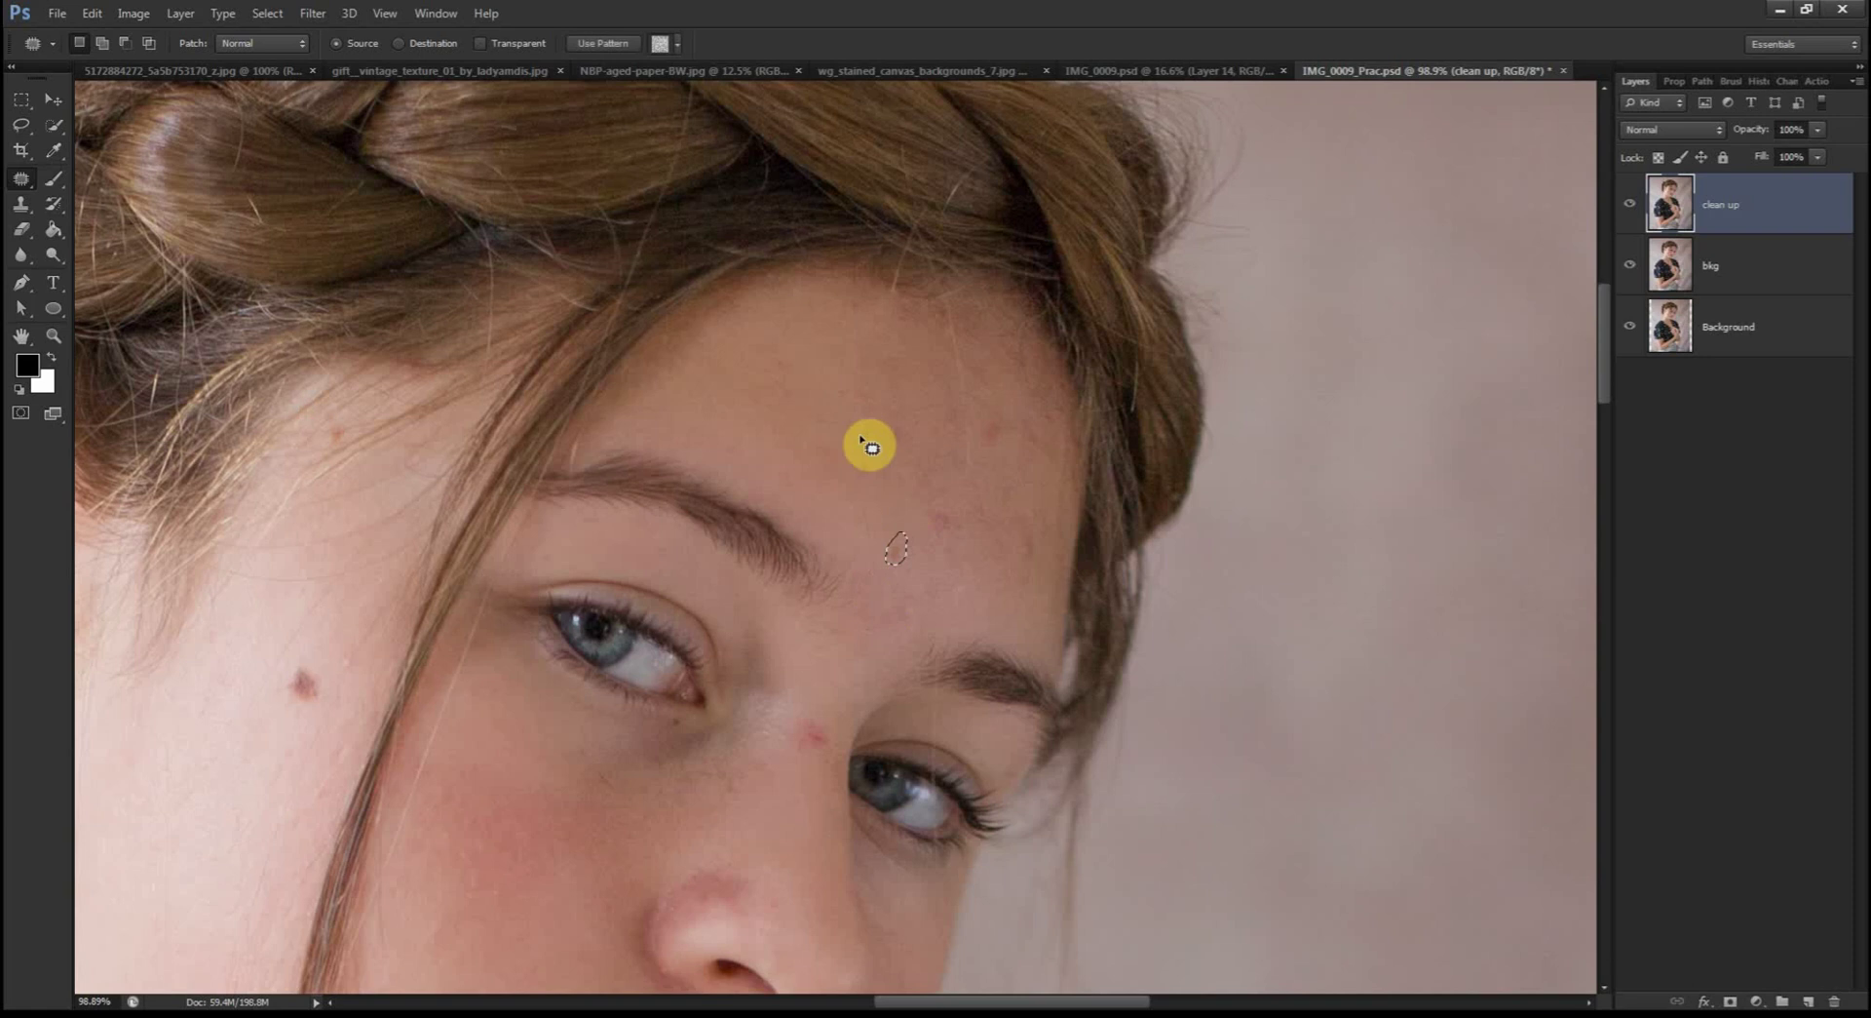
pyautogui.moveTo(953, 344)
pyautogui.mouseDown()
pyautogui.moveTo(971, 485)
pyautogui.moveTo(1032, 563)
pyautogui.mouseUp()
pyautogui.moveTo(1026, 546)
pyautogui.mouseDown()
pyautogui.moveTo(848, 625)
pyautogui.moveTo(892, 616)
pyautogui.mouseUp()
pyautogui.moveTo(902, 605); pyautogui.dragTo(959, 438)
pyautogui.hotkey('ctrl', 'd')
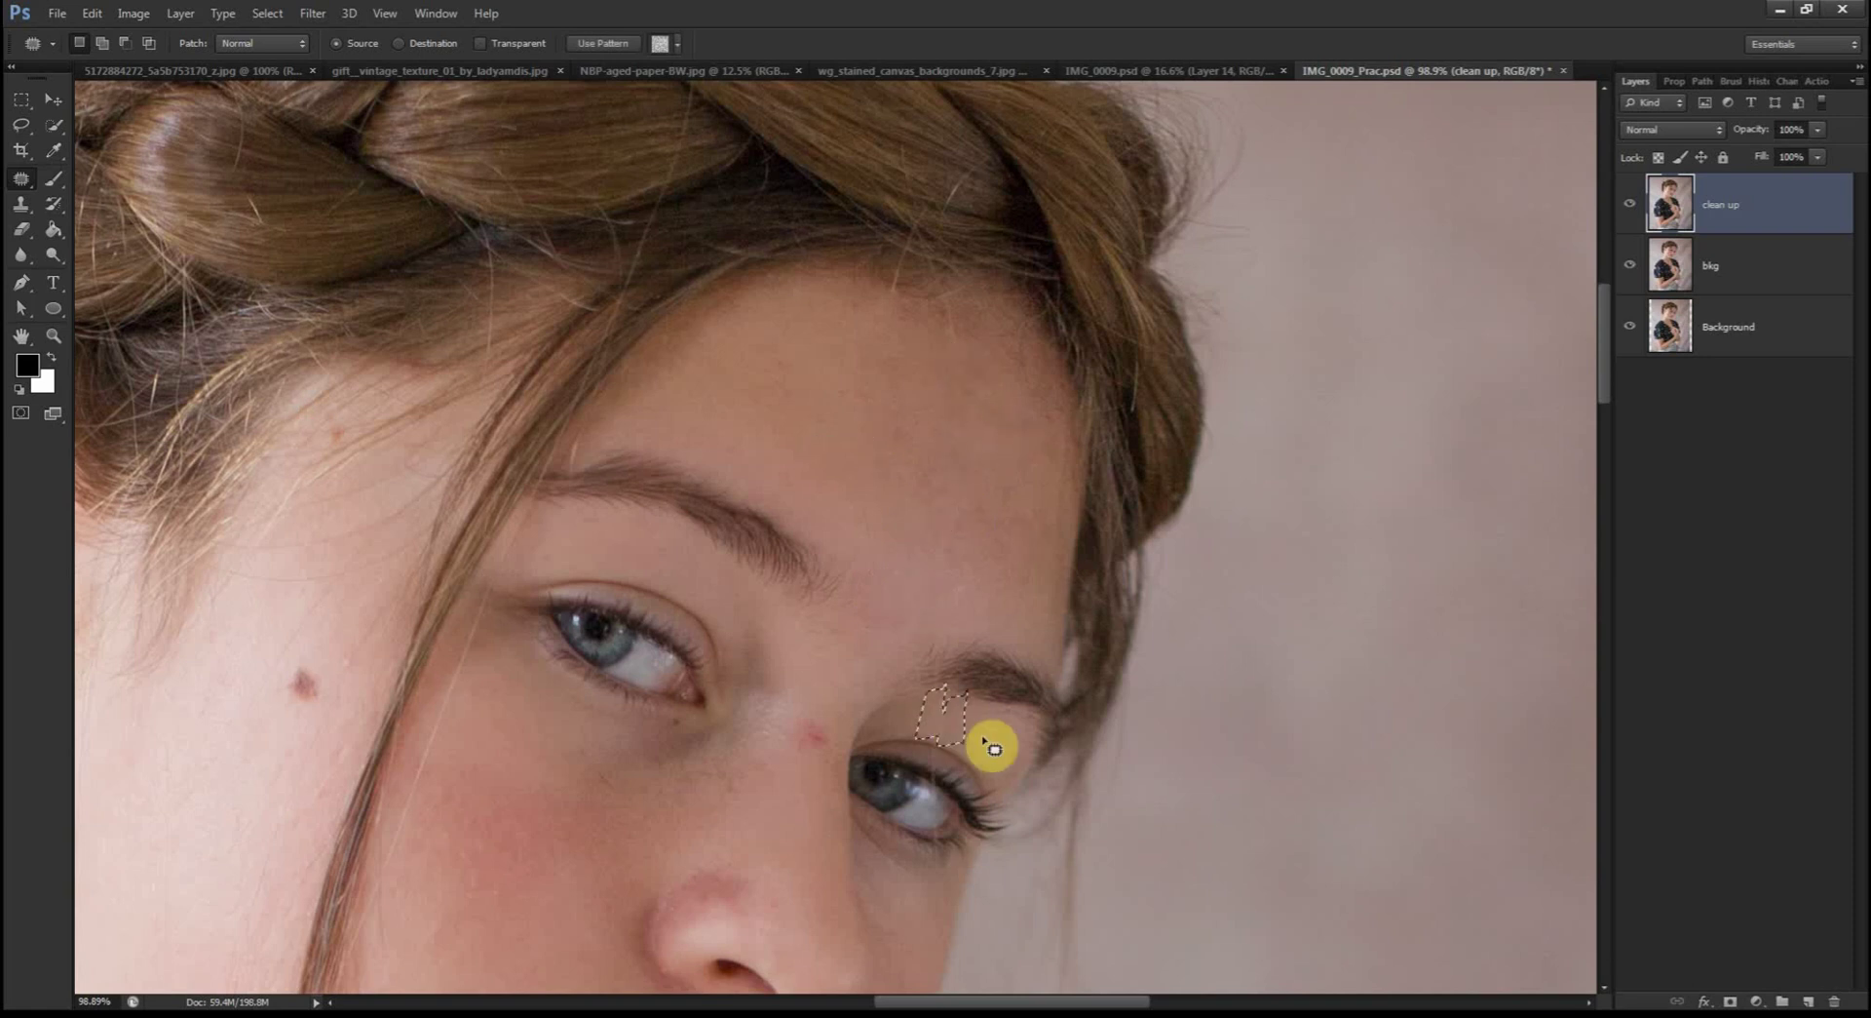
# Step: Patch the red spot on the bridge of the nose and the small blemishes around the brows and eyes
pyautogui.moveTo(933, 677); pyautogui.dragTo(943, 674)
pyautogui.moveTo(593, 442); pyautogui.dragTo(580, 448)
pyautogui.moveTo(603, 764); pyautogui.dragTo(618, 766)
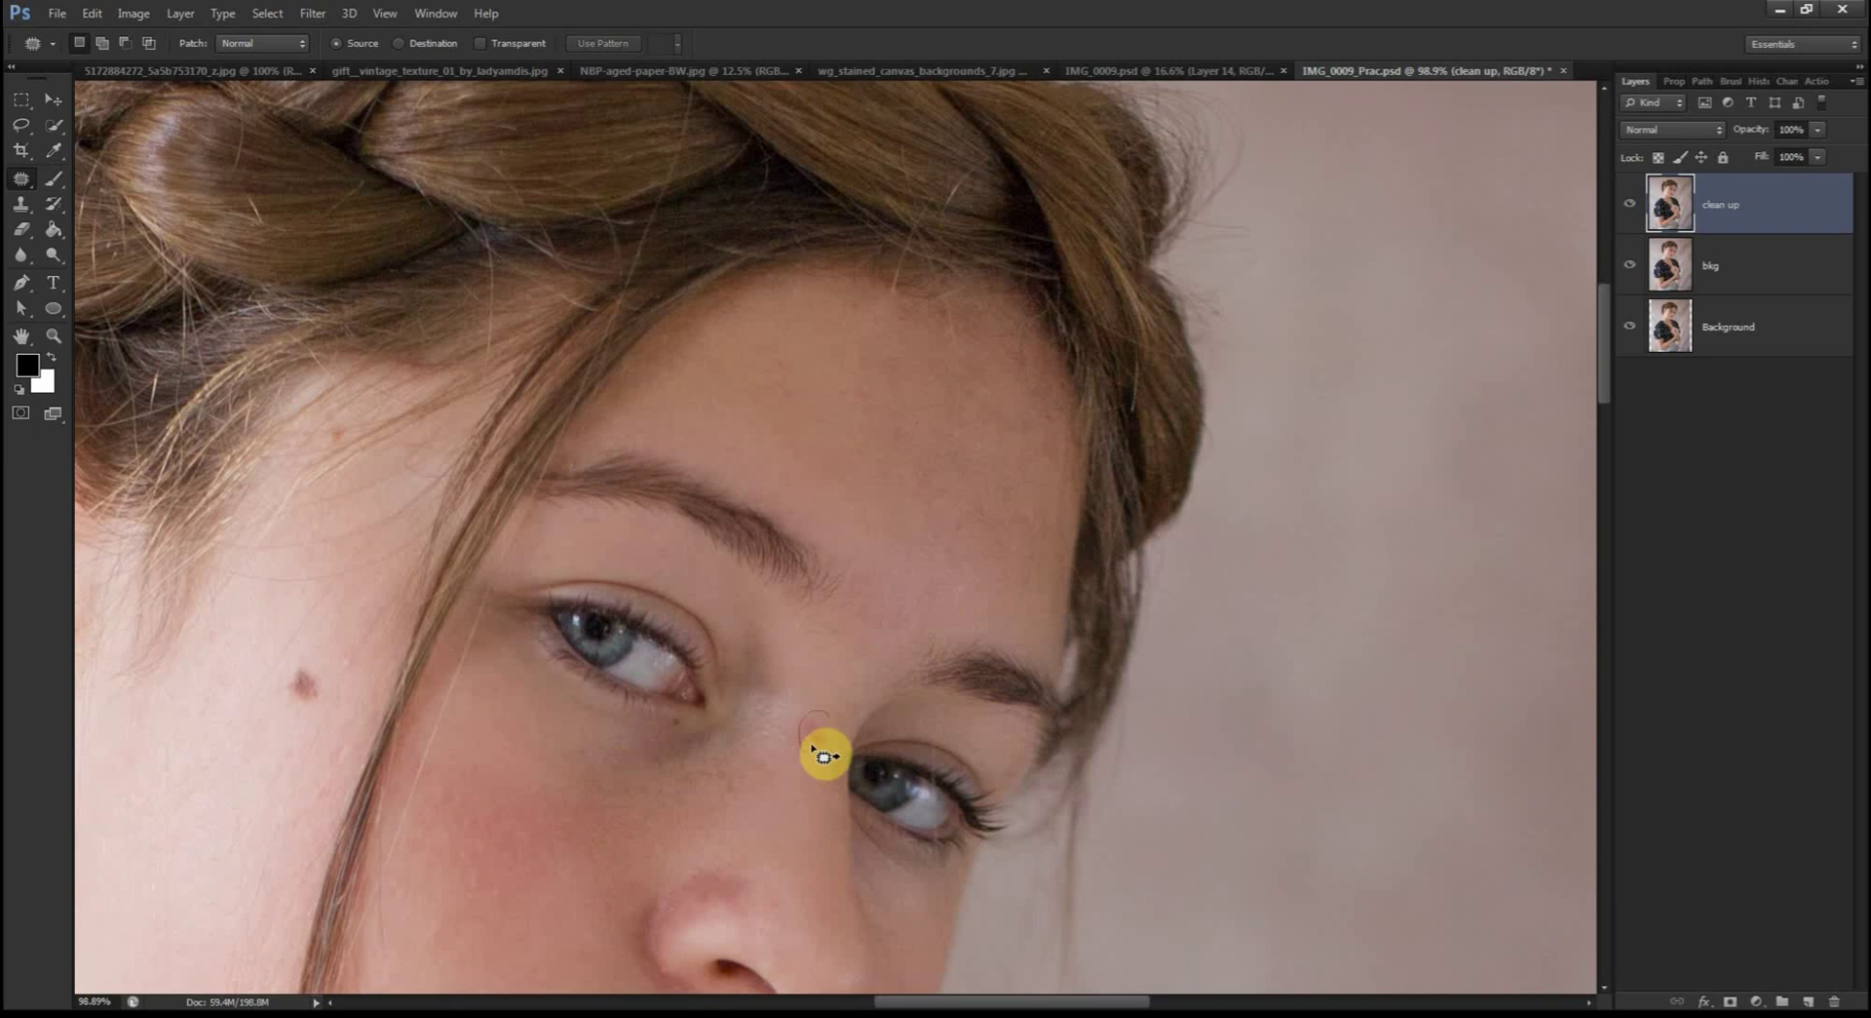
pyautogui.moveTo(814, 751); pyautogui.dragTo(824, 750)
pyautogui.moveTo(949, 811); pyautogui.dragTo(955, 840)
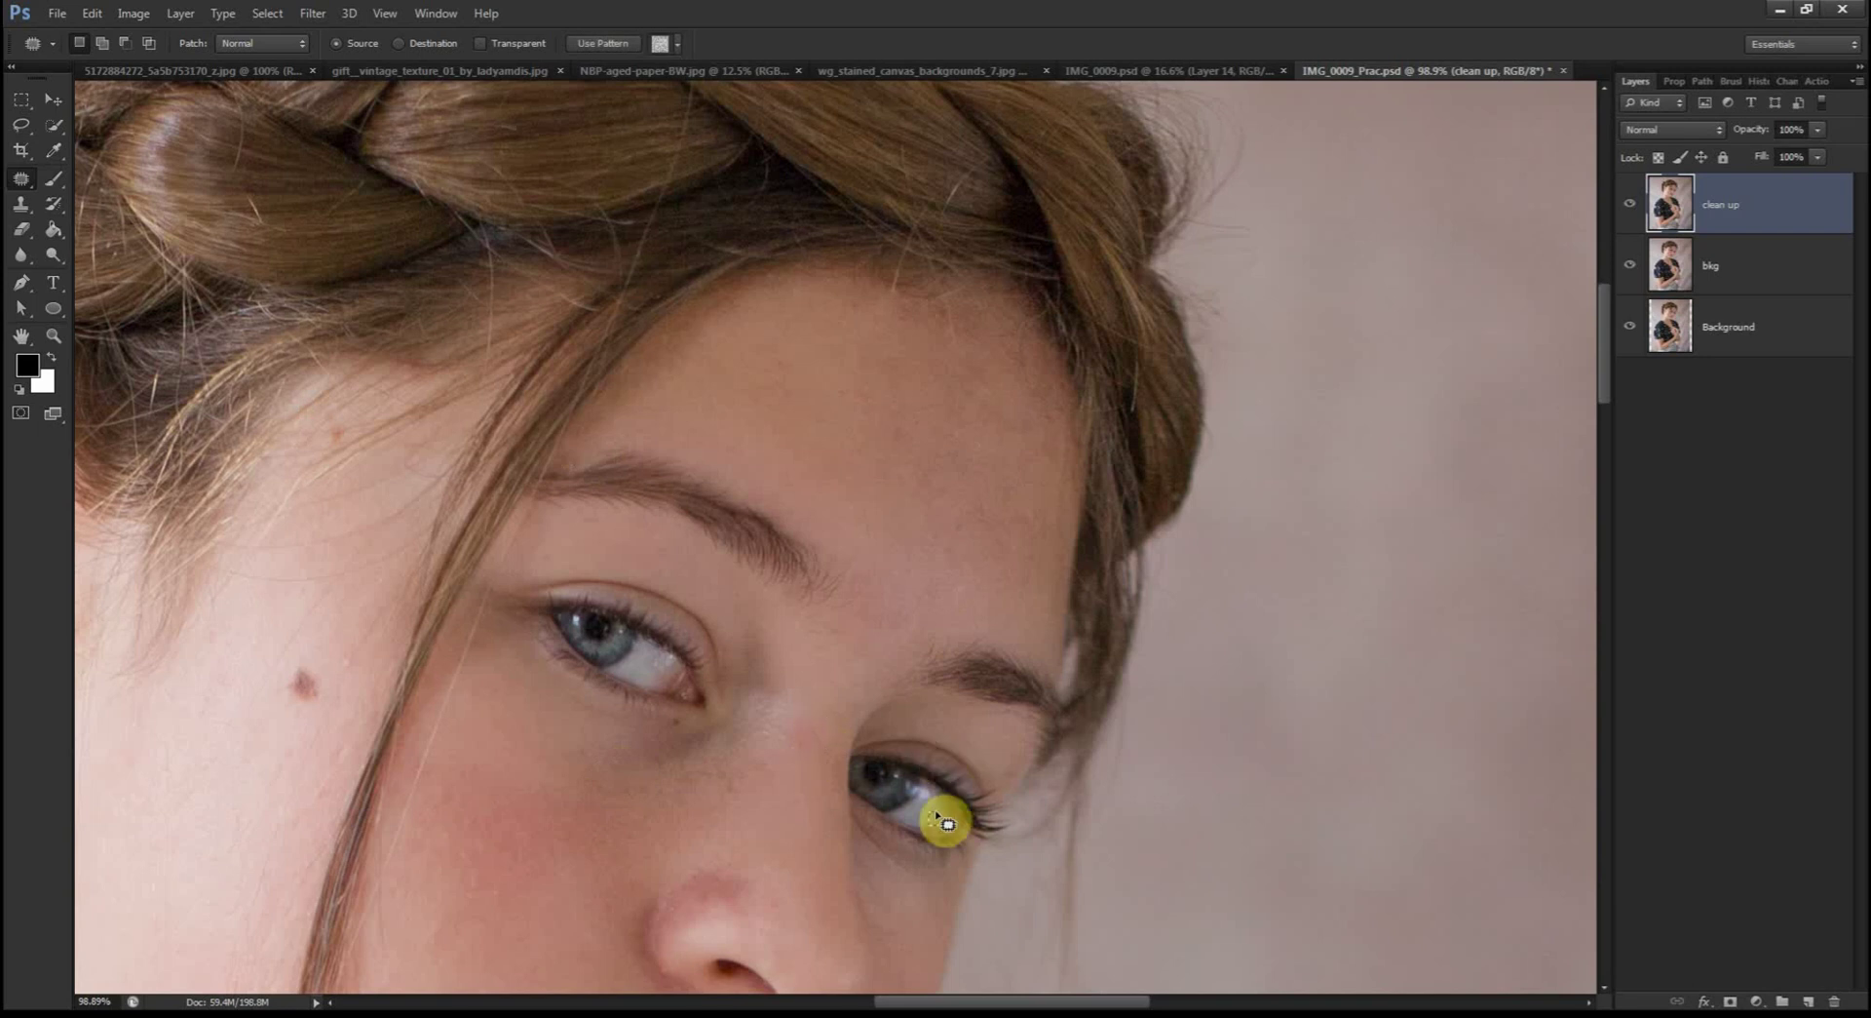
pyautogui.moveTo(994, 454); pyautogui.dragTo(1246, 389)
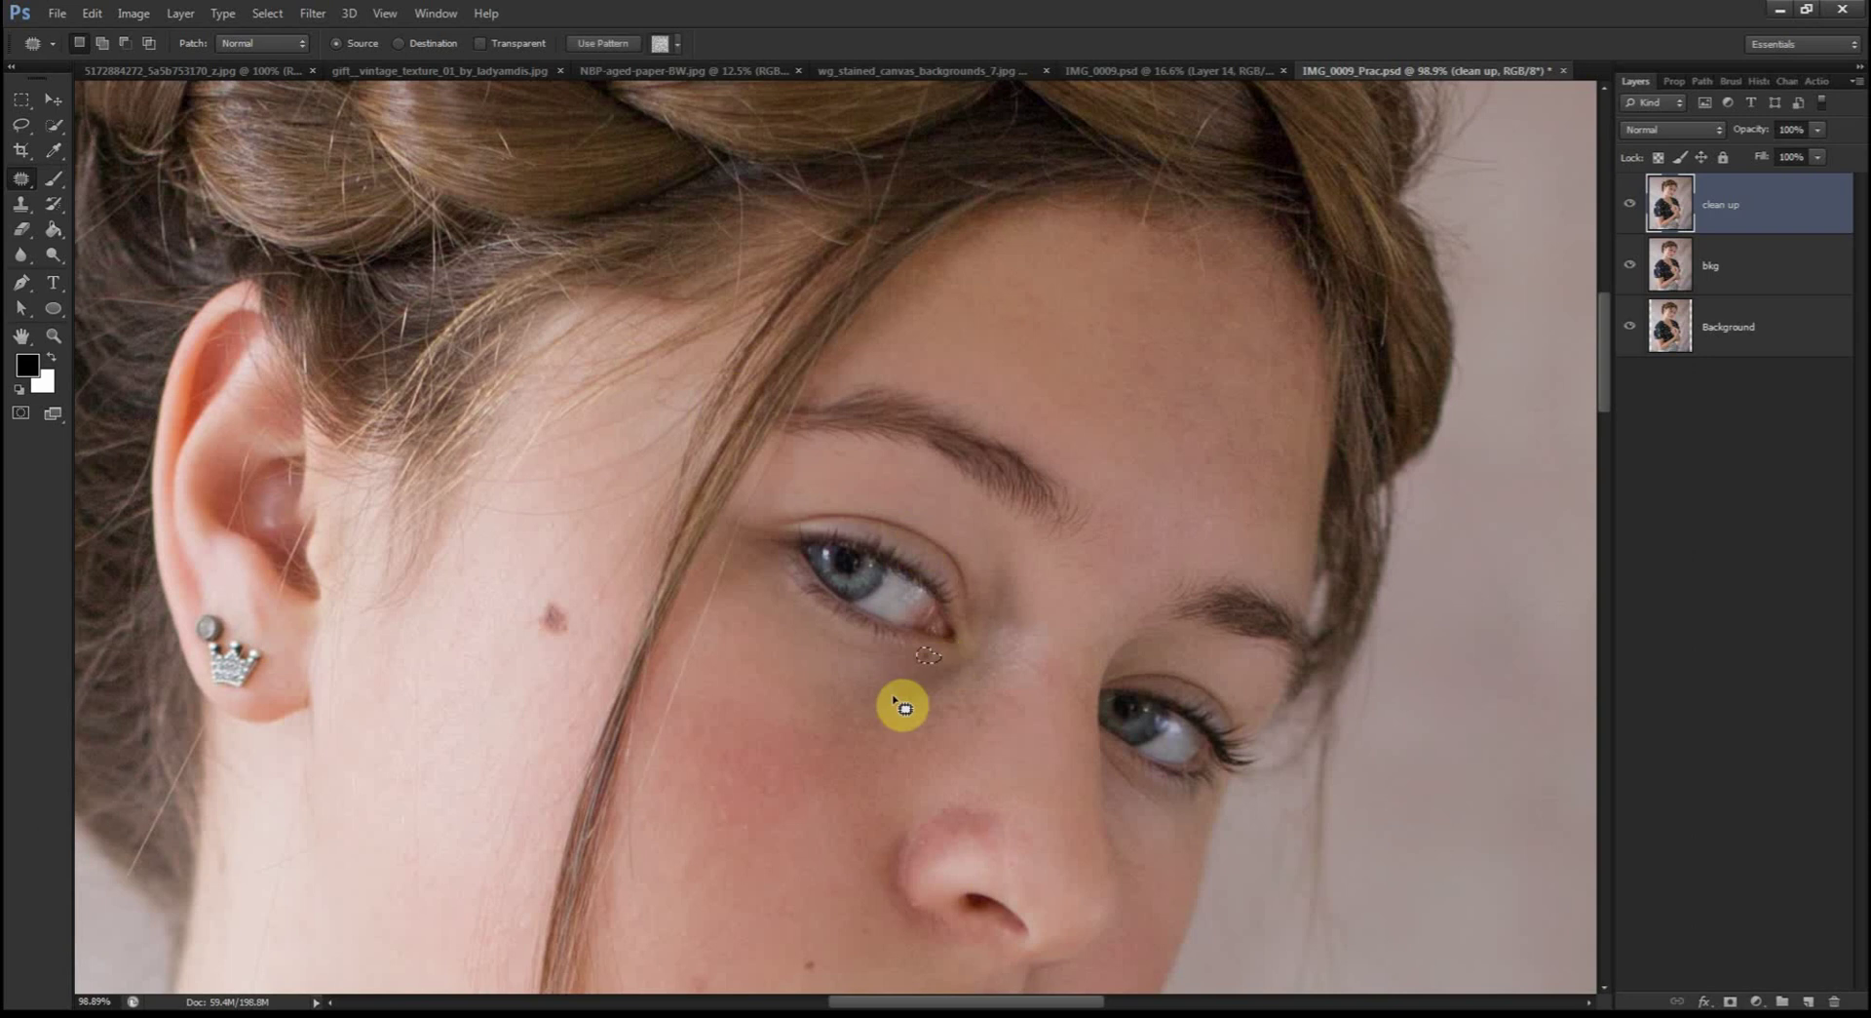
pyautogui.hotkey('ctrl', 'd')
# Step: Patch the red scratches and spots on the forearm and the small bumps on the upper arm near the elbow crease
pyautogui.scroll(-4, 682, 658)
pyautogui.scroll(-20, 682, 658)
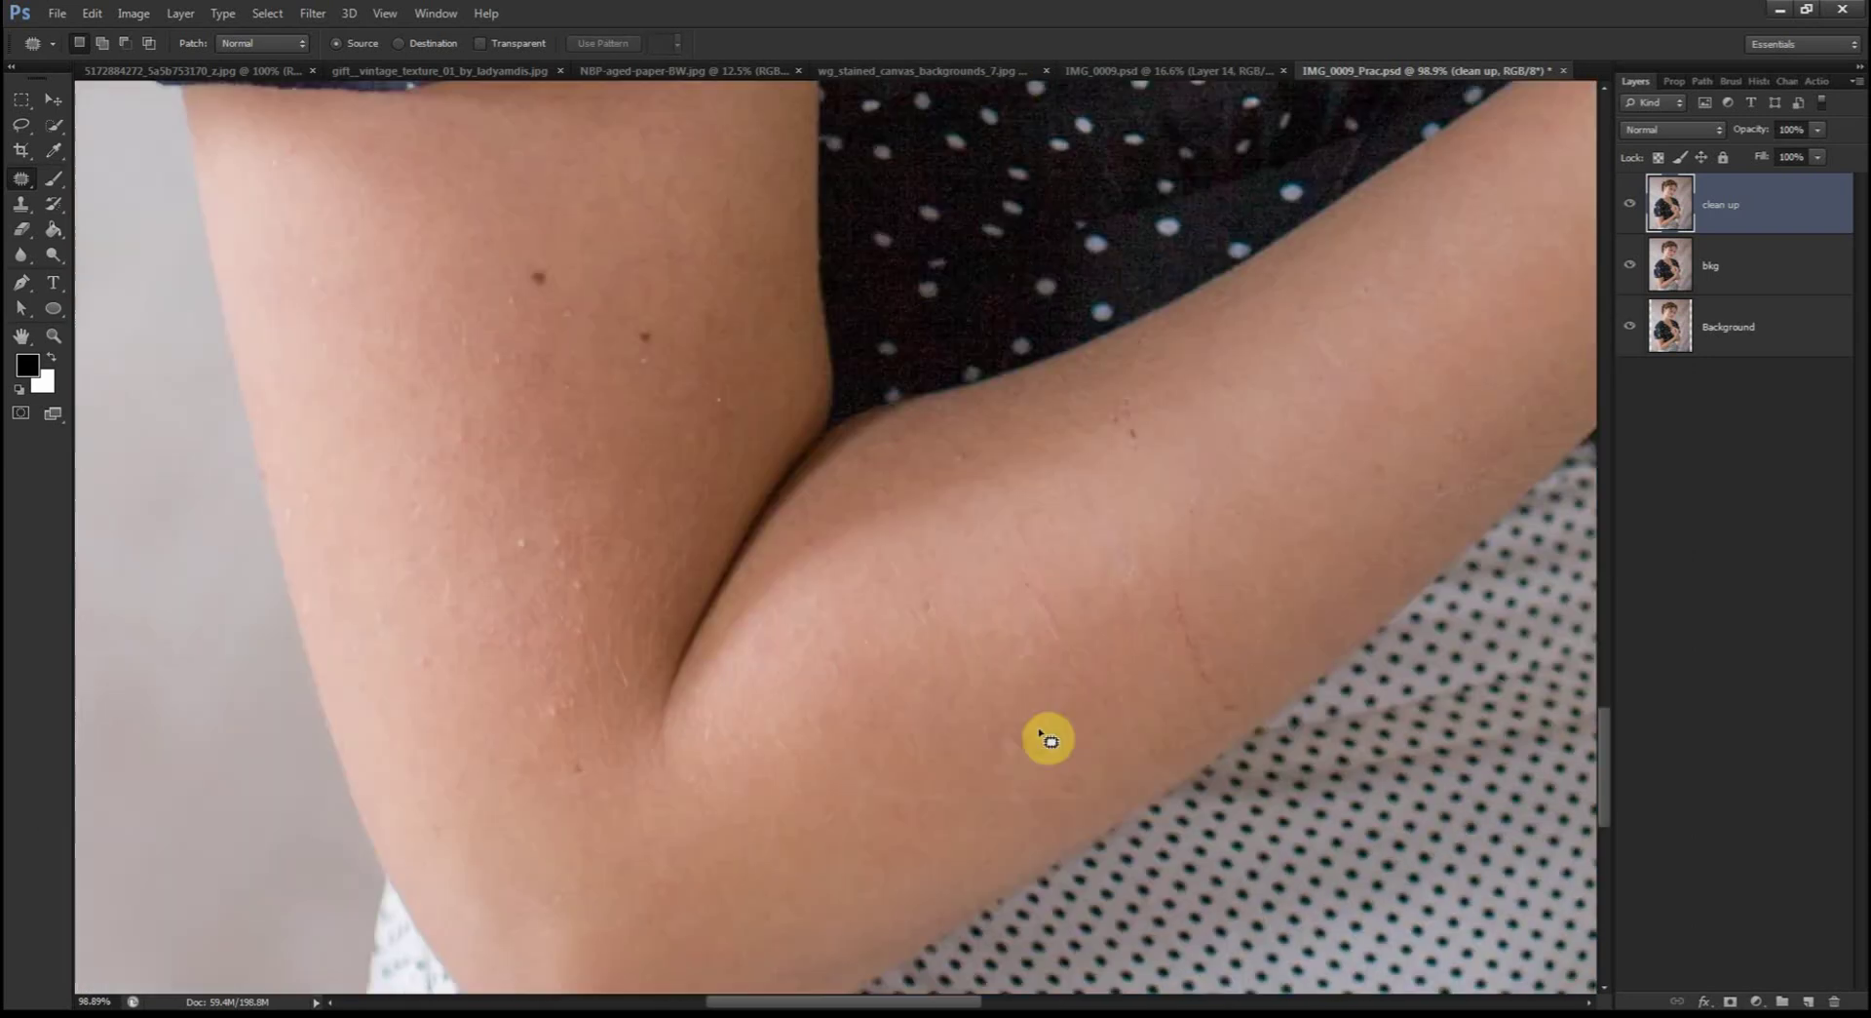
pyautogui.moveTo(1053, 578); pyautogui.dragTo(1058, 579)
pyautogui.moveTo(1135, 429); pyautogui.dragTo(1125, 478)
pyautogui.moveTo(521, 614); pyautogui.dragTo(563, 547)
pyautogui.moveTo(651, 362); pyautogui.dragTo(705, 437)
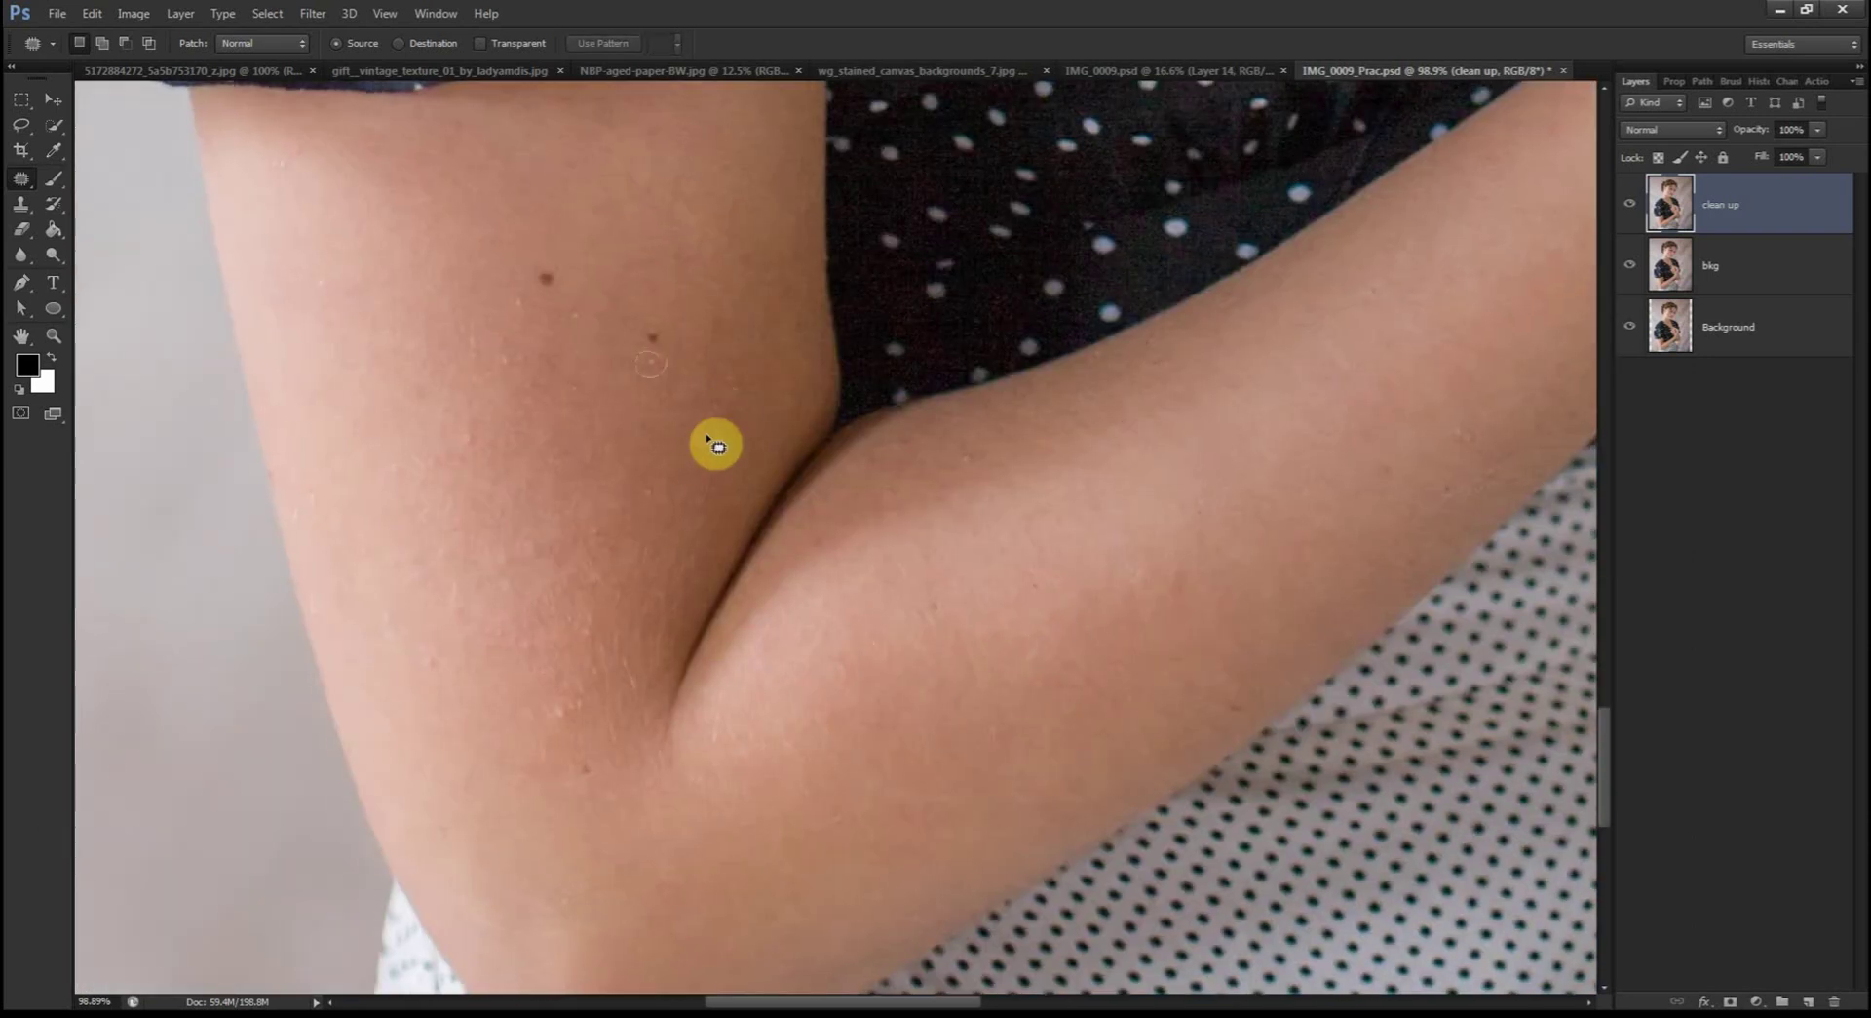
pyautogui.moveTo(971, 454); pyautogui.dragTo(1059, 394)
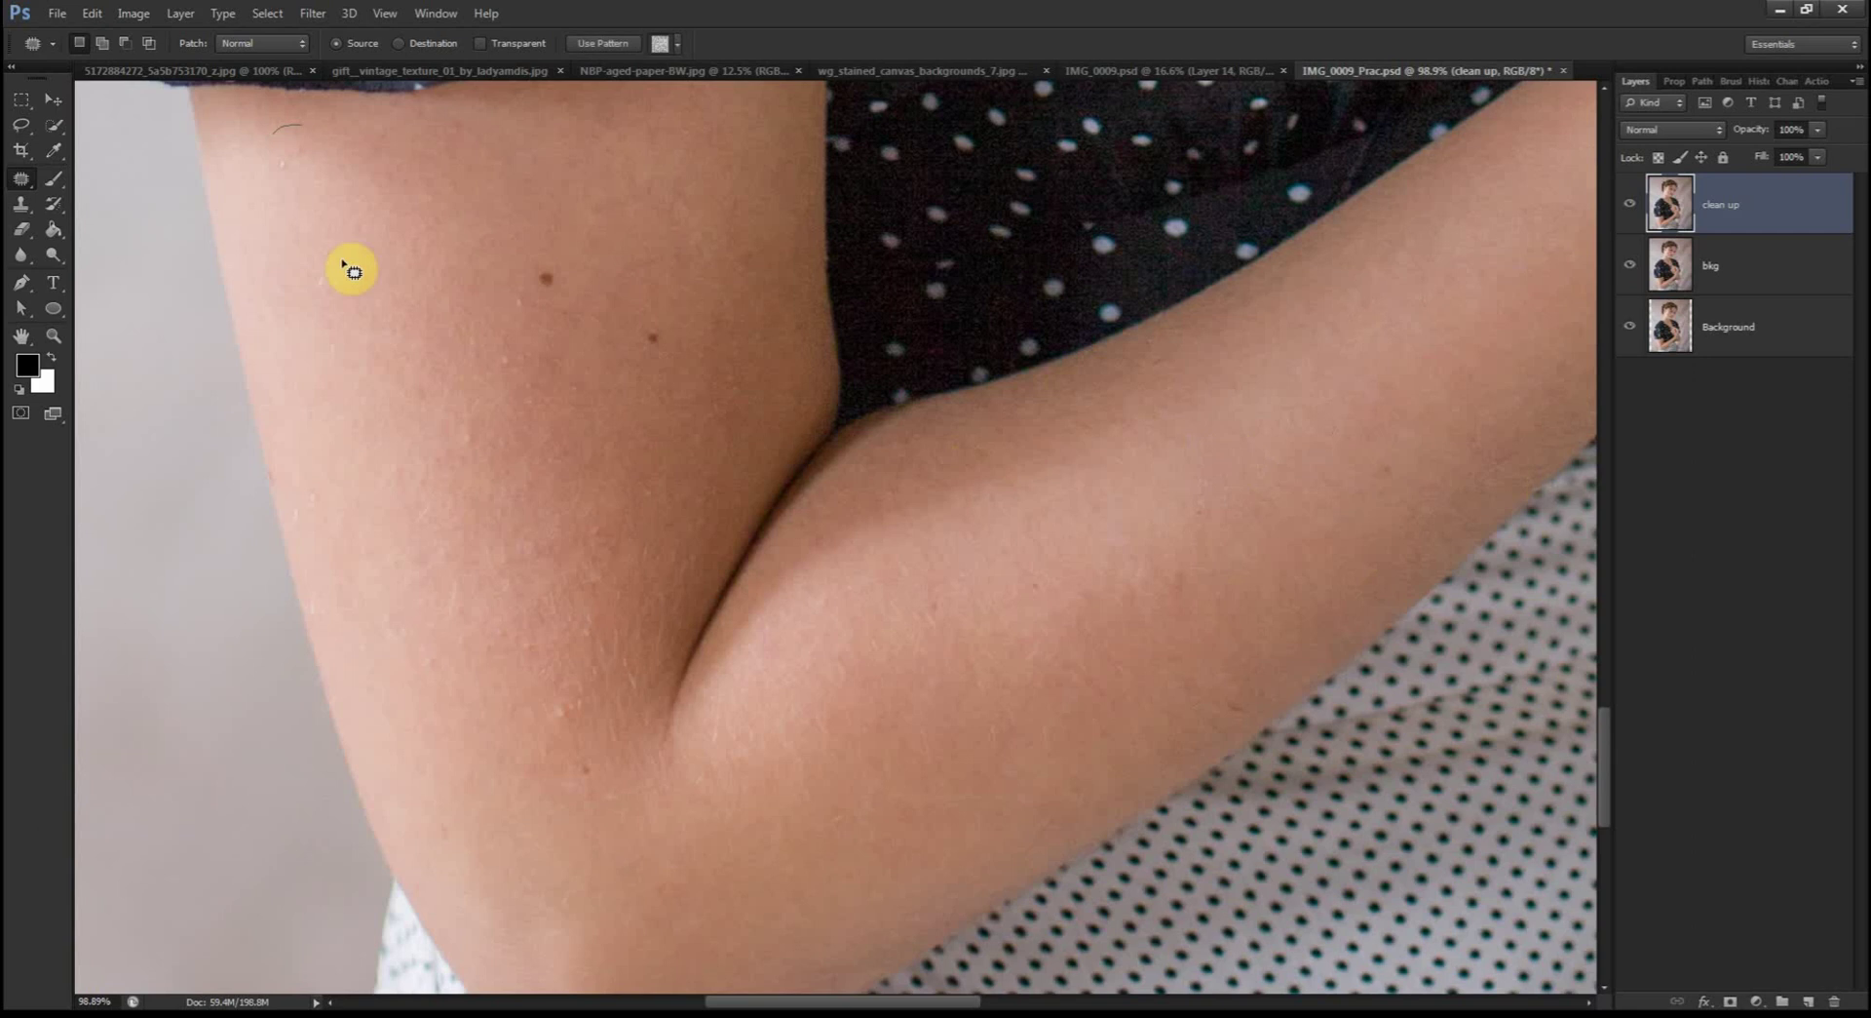
pyautogui.moveTo(556, 696); pyautogui.dragTo(559, 698)
pyautogui.moveTo(559, 710)
pyautogui.mouseDown()
pyautogui.moveTo(658, 620)
pyautogui.moveTo(510, 634)
pyautogui.moveTo(550, 749)
pyautogui.mouseUp()
pyautogui.hotkey('ctrl', 'd')
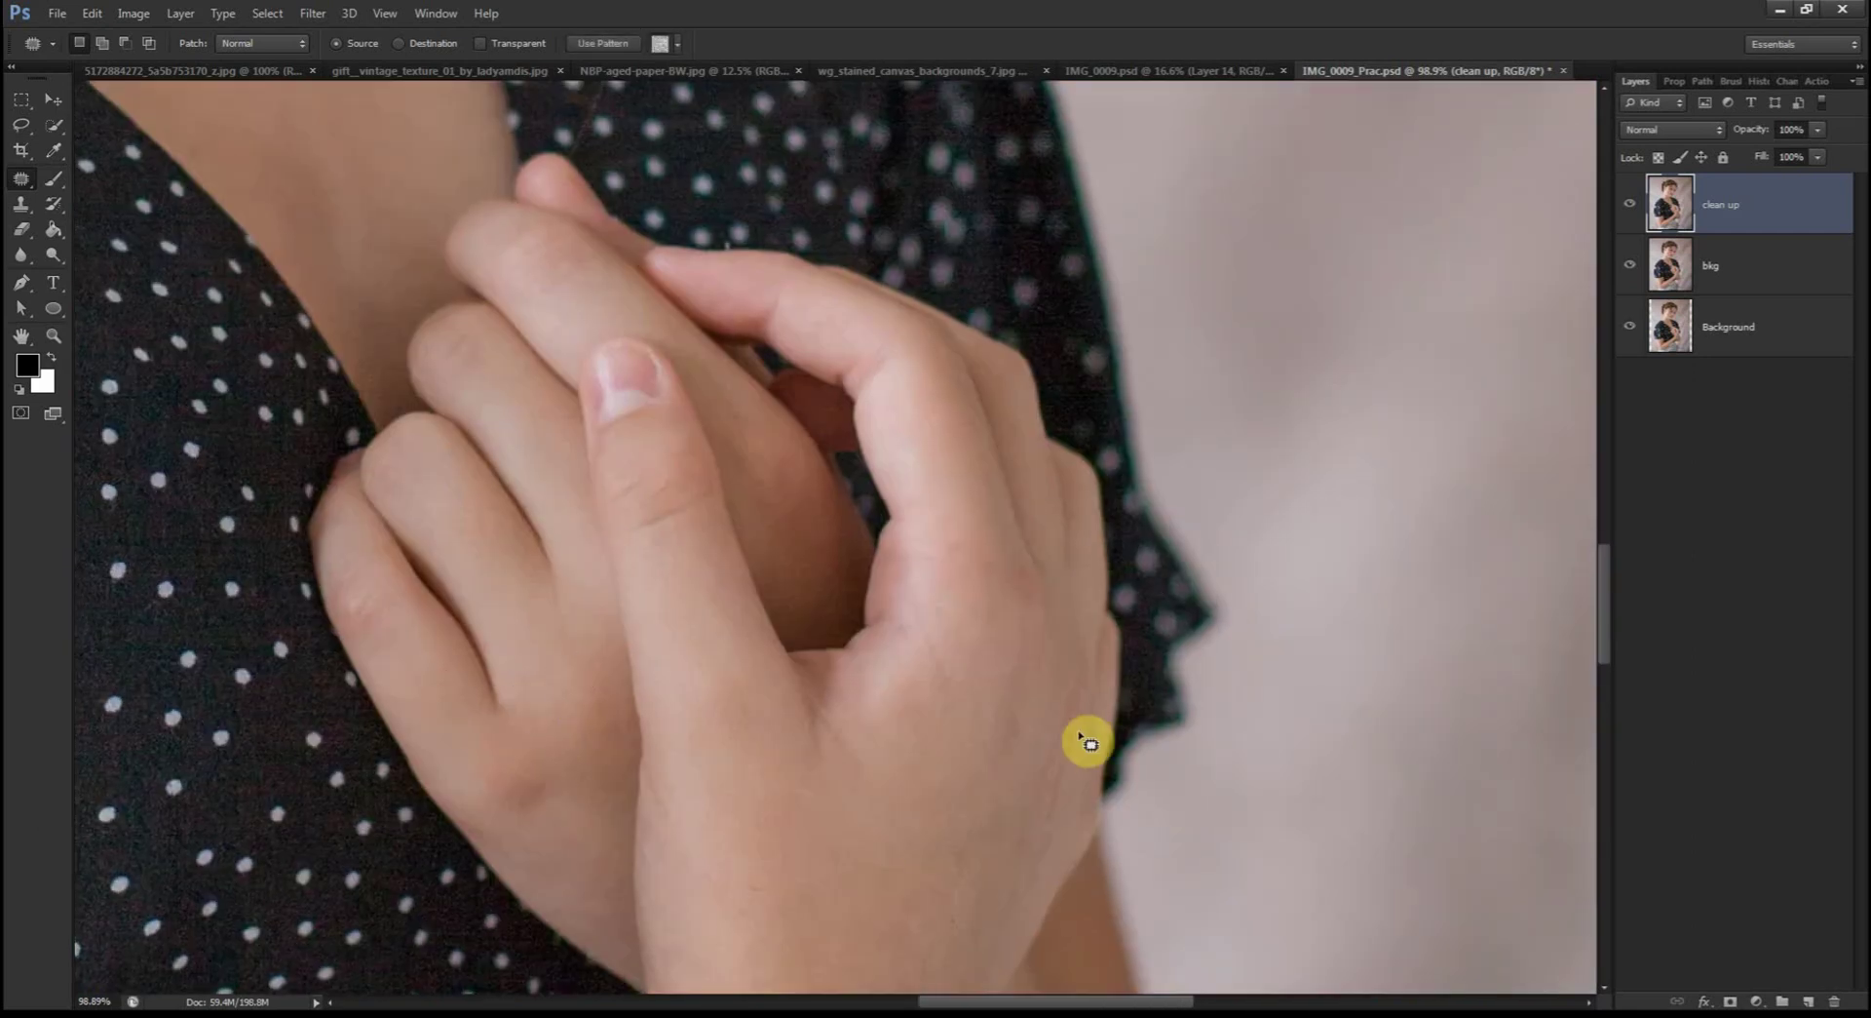
# Step: Inspect the hands, forearm, elbow and skirt closely for remaining blemishes
pyautogui.scroll(-5, 780, 610)
pyautogui.scroll(-5, 780, 609)
pyautogui.scroll(-3, 622, 588)
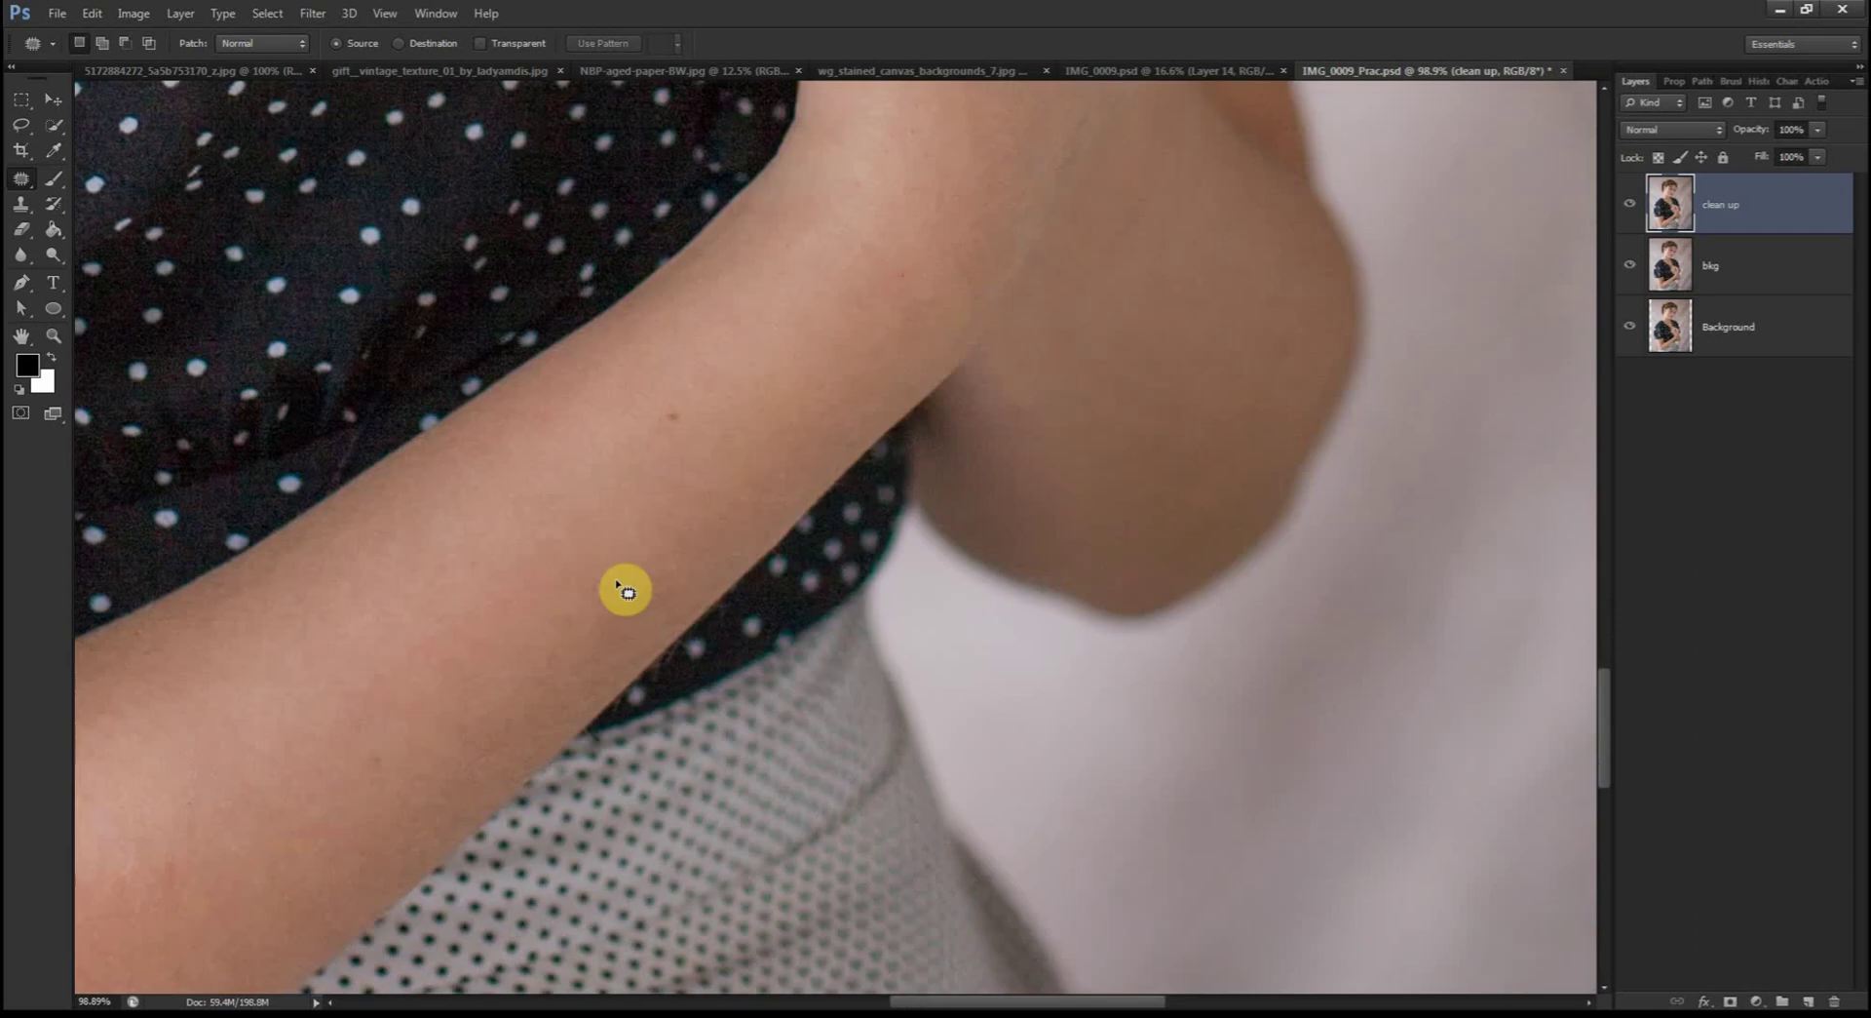
pyautogui.scroll(-3, 431, 626)
pyautogui.hscroll(-5, 431, 627)
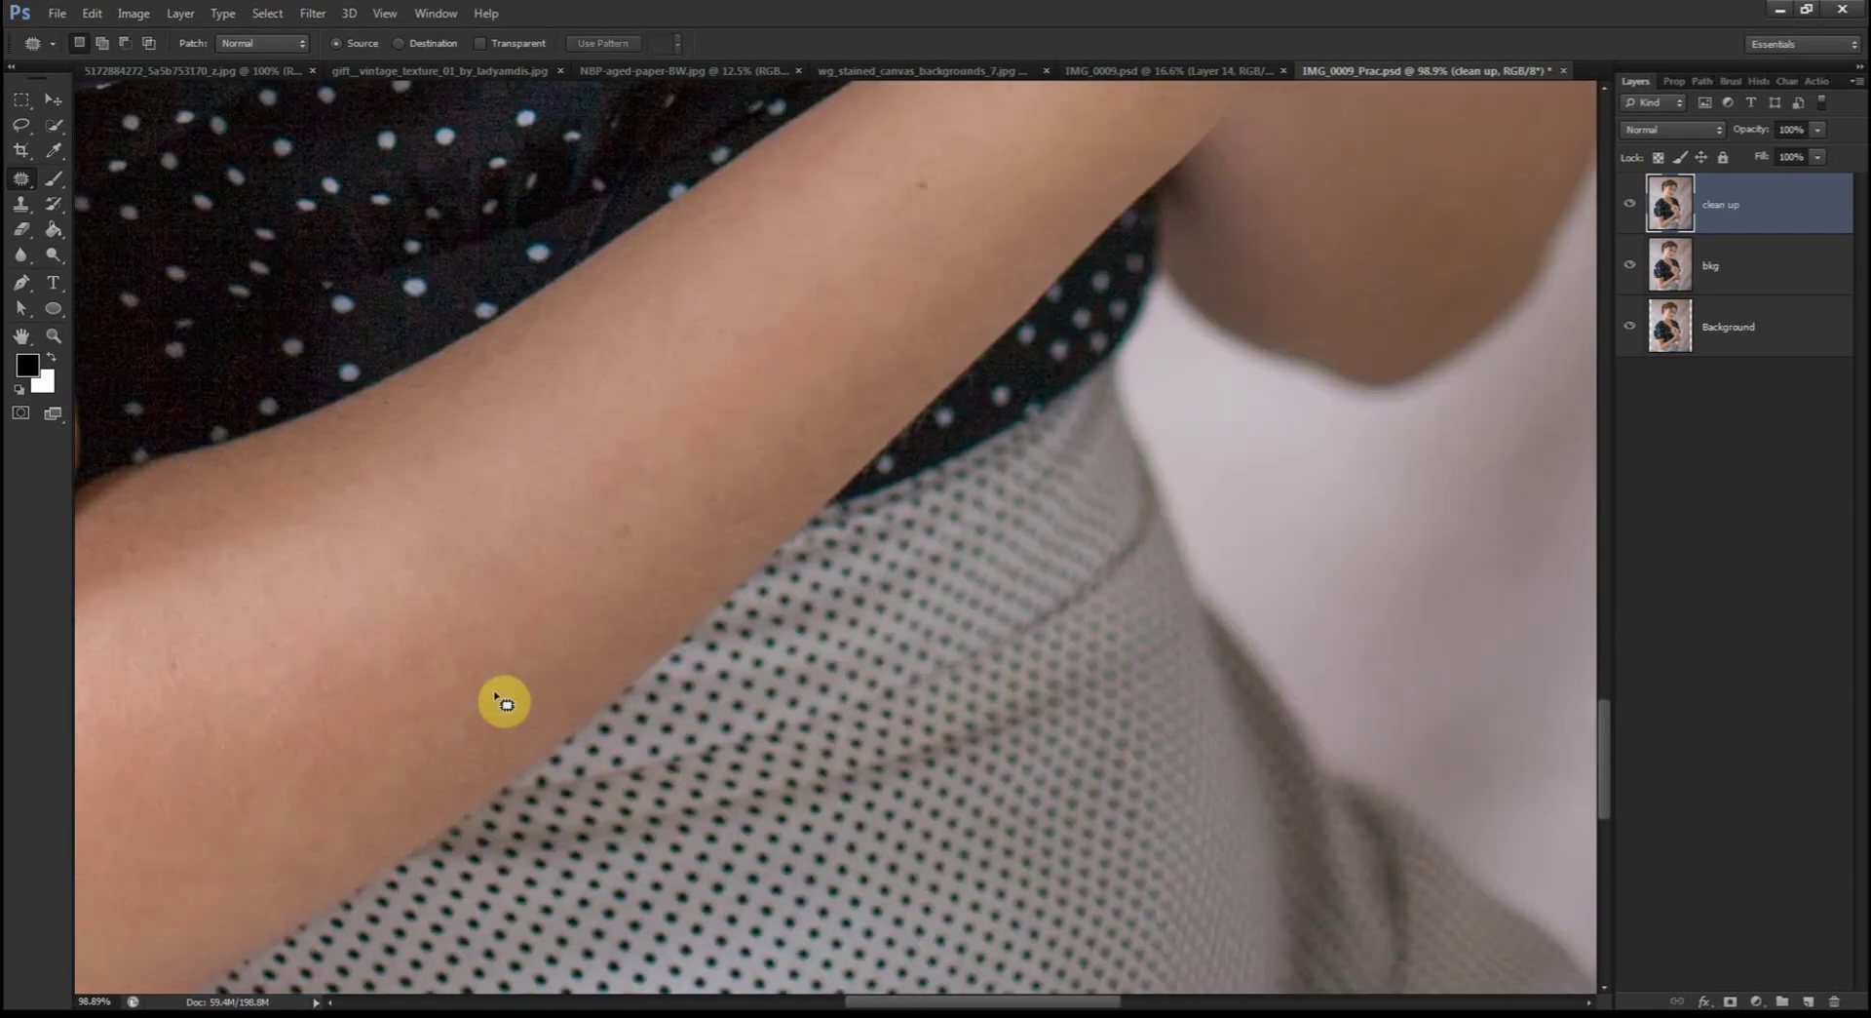
pyautogui.moveTo(435, 690); pyautogui.dragTo(639, 603)
pyautogui.moveTo(790, 526); pyautogui.dragTo(882, 449)
pyautogui.moveTo(319, 623)
pyautogui.mouseDown()
pyautogui.moveTo(506, 669)
pyautogui.moveTo(689, 642)
pyautogui.mouseUp()
pyautogui.moveTo(192, 146); pyautogui.dragTo(439, 410)
pyautogui.scroll(-6, 1255, 259)
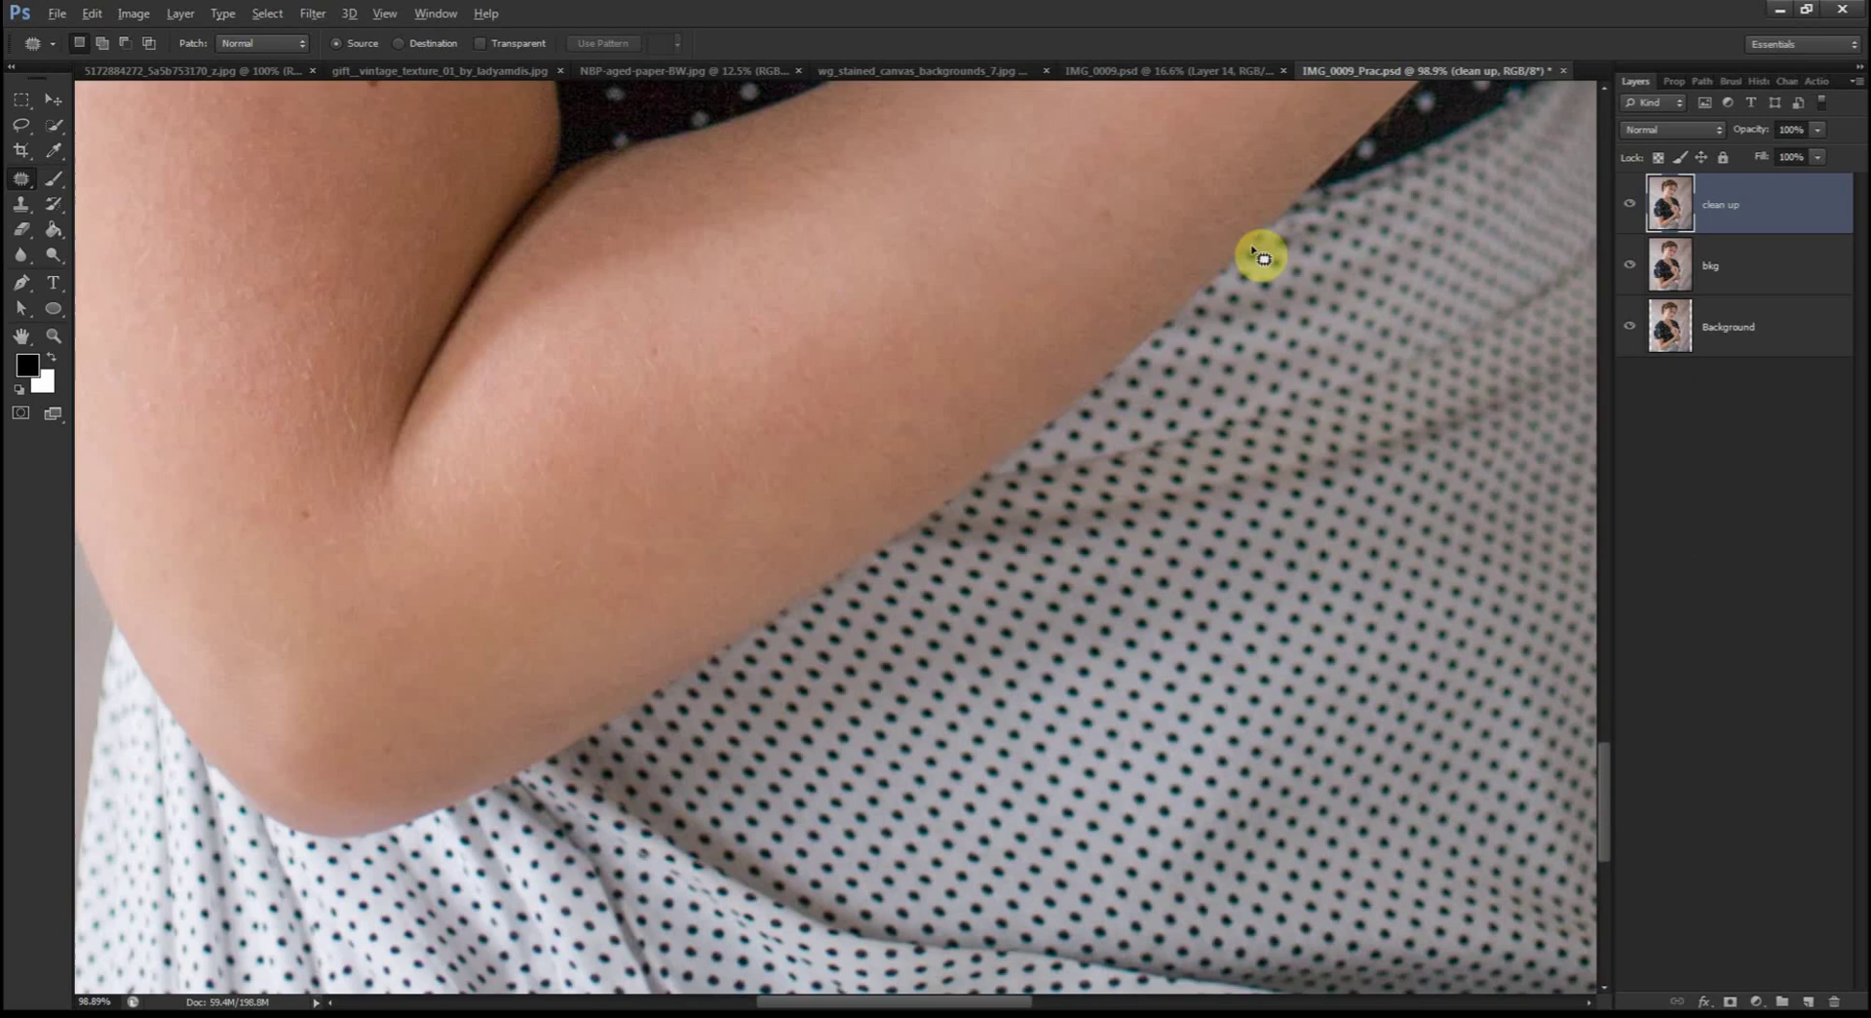
pyautogui.moveTo(1209, 219); pyautogui.dragTo(1014, 397)
# Step: Review the retouched face, hair and upper body within the overall portrait
pyautogui.scroll(9, 902, 387)
pyautogui.scroll(-6, 1056, 304)
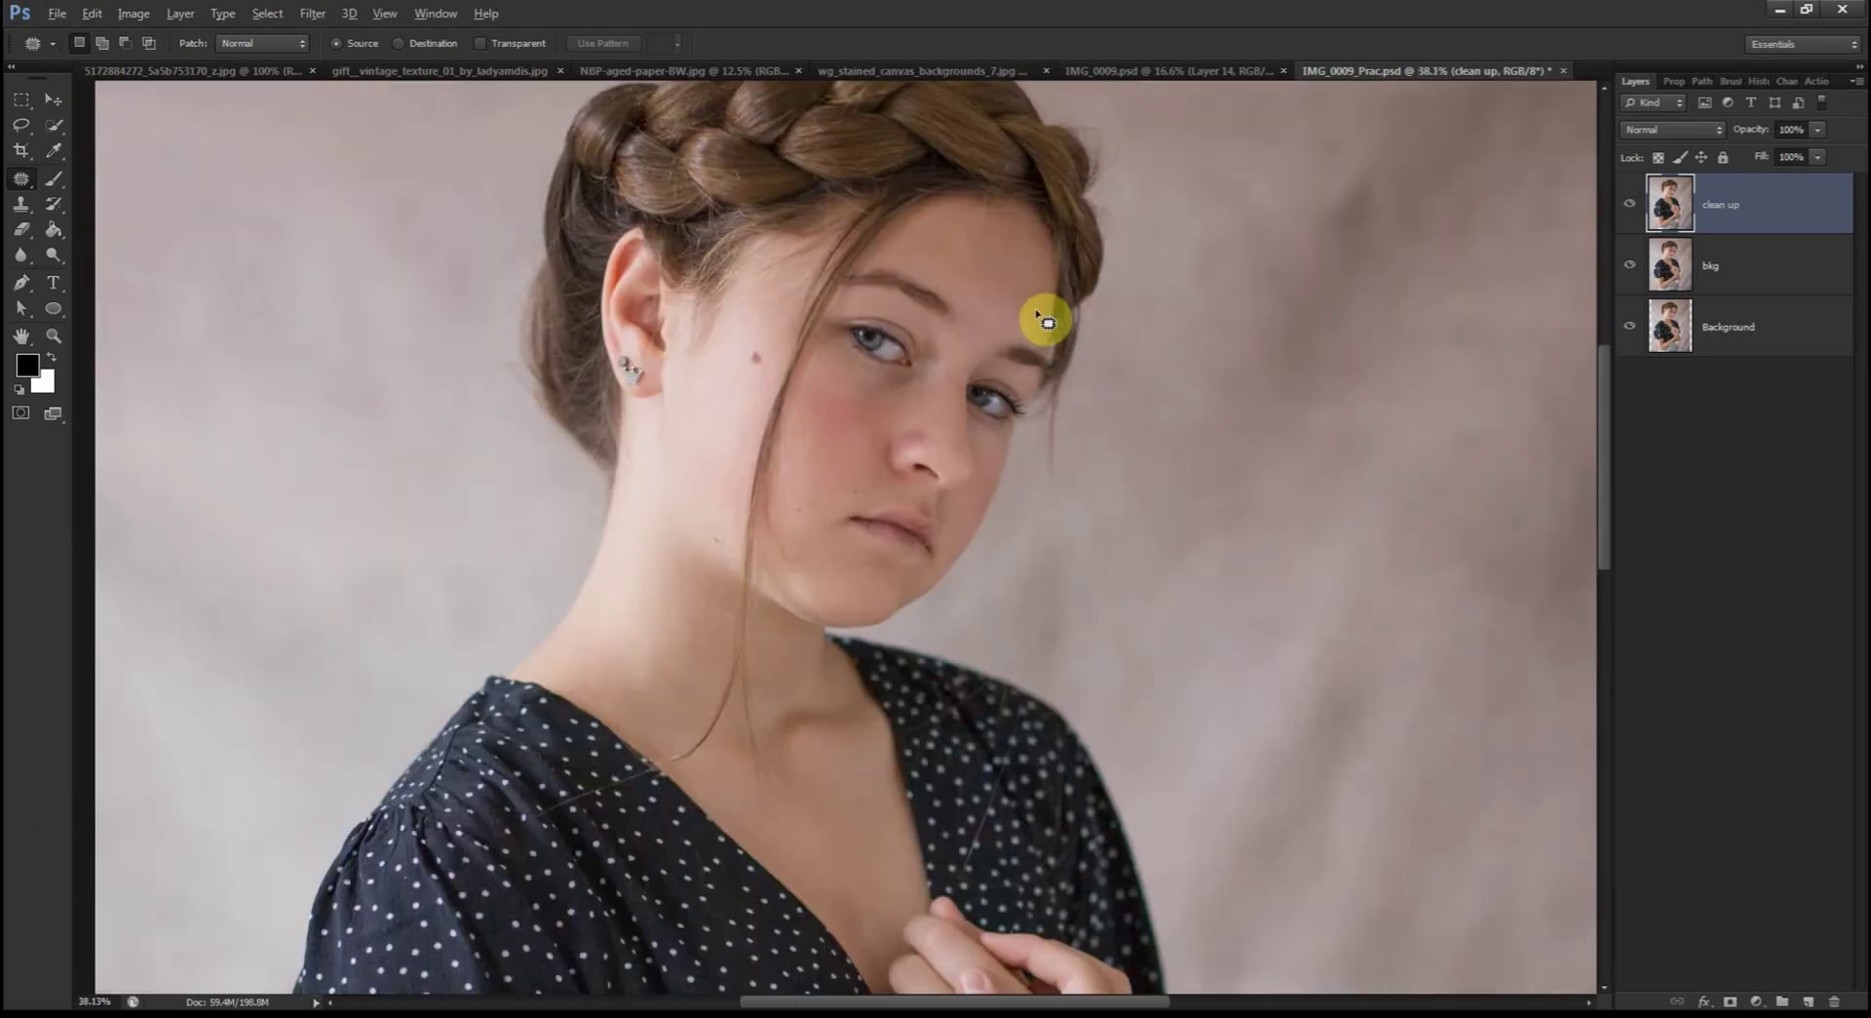
pyautogui.scroll(-1, 1025, 328)
pyautogui.scroll(-2, 1026, 328)
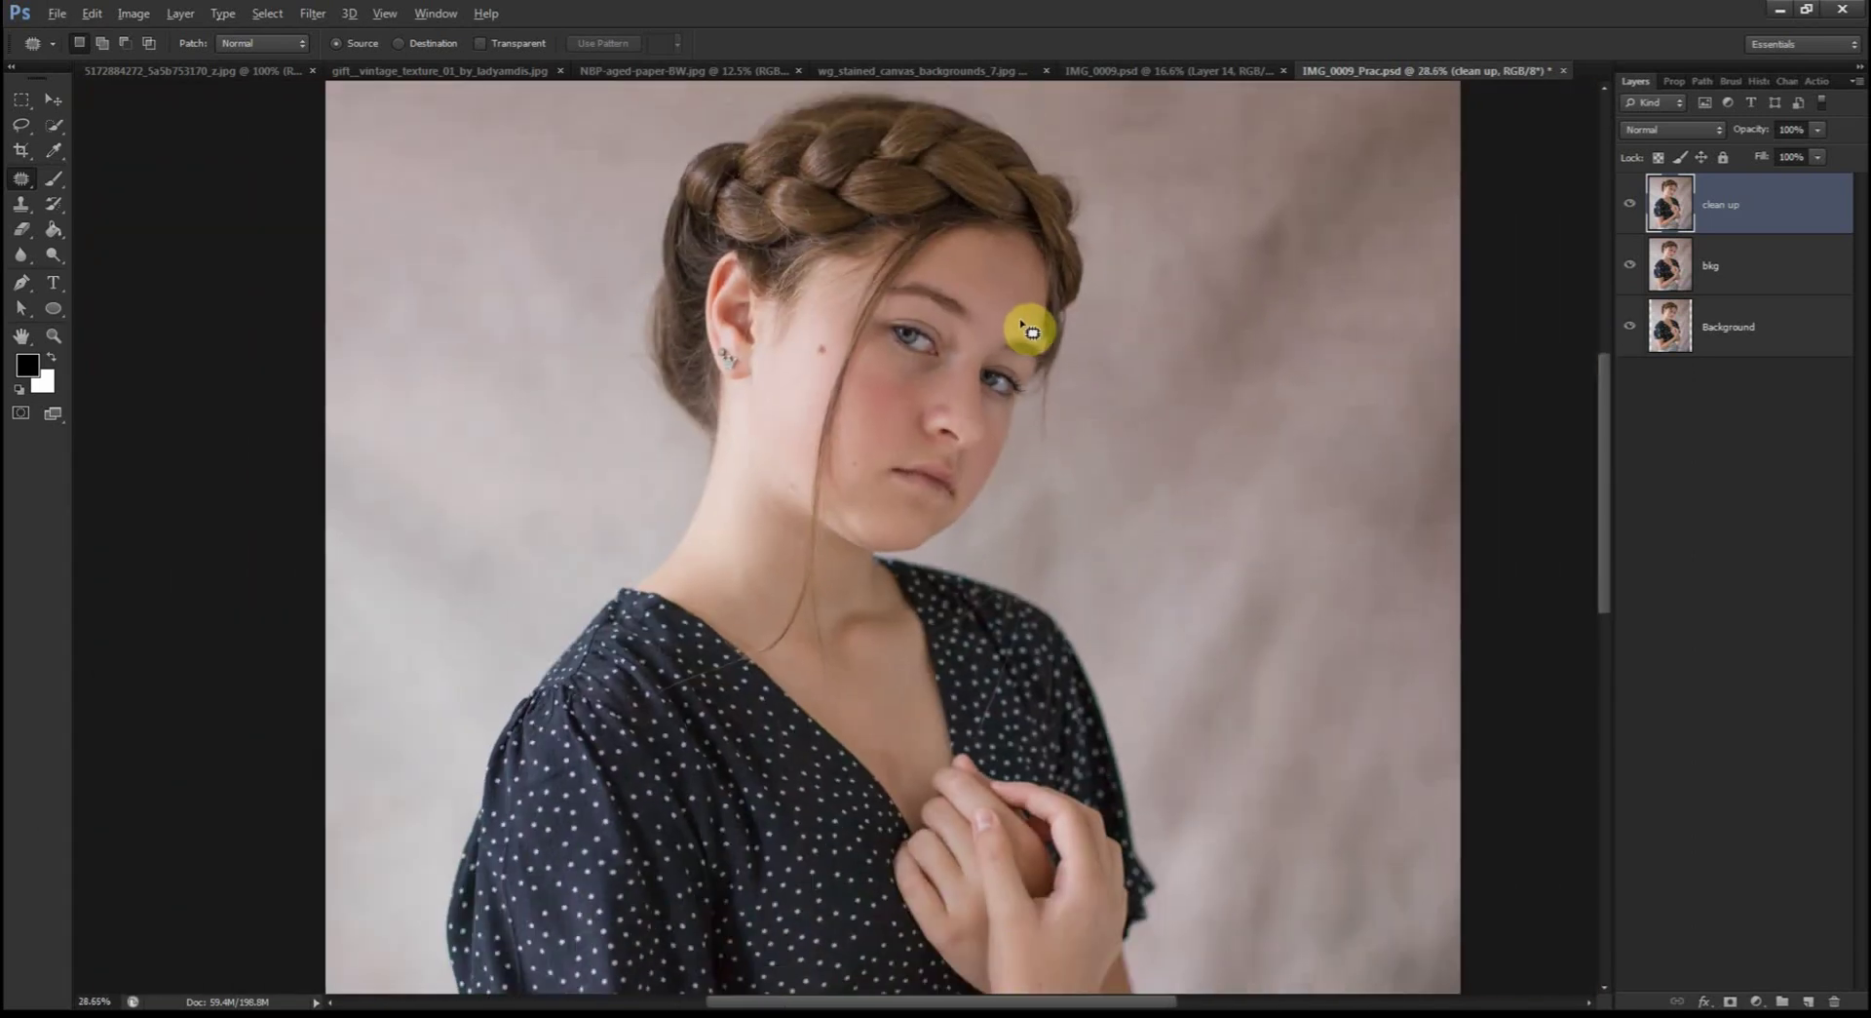
pyautogui.moveTo(1136, 334); pyautogui.dragTo(1053, 408)
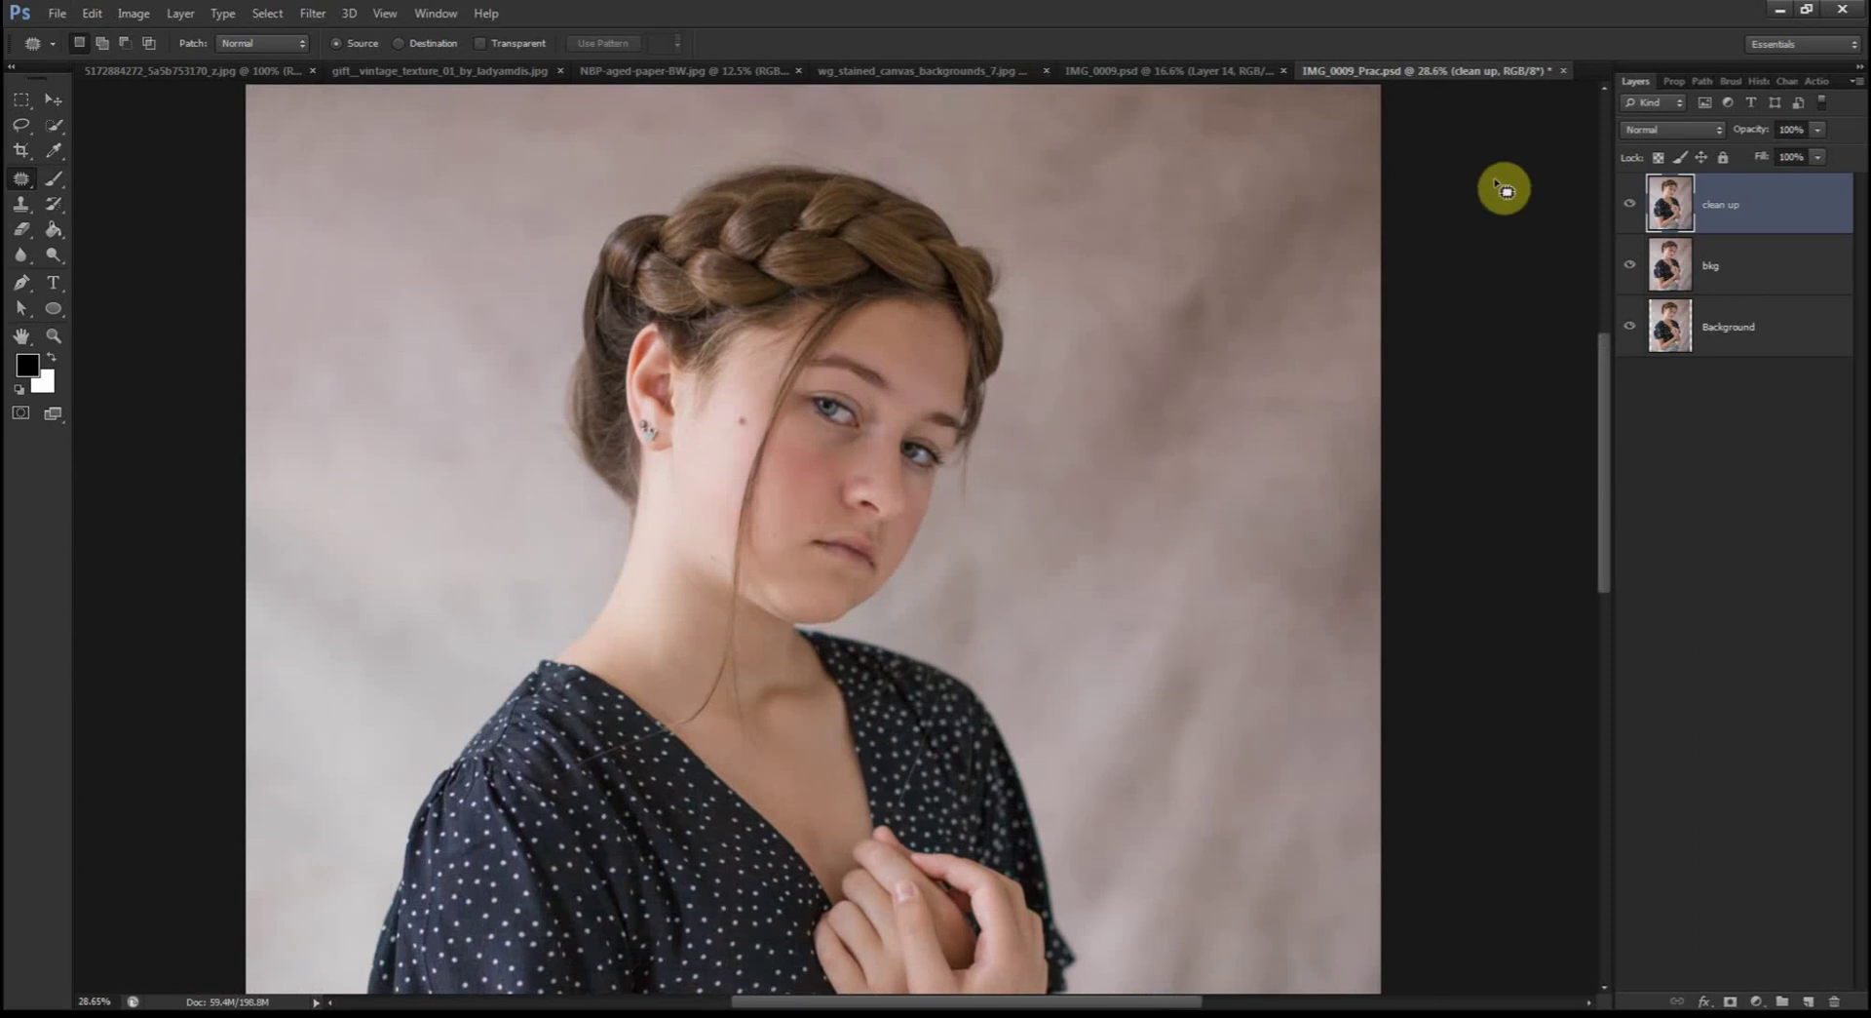
pyautogui.moveTo(1160, 457); pyautogui.dragTo(1114, 409)
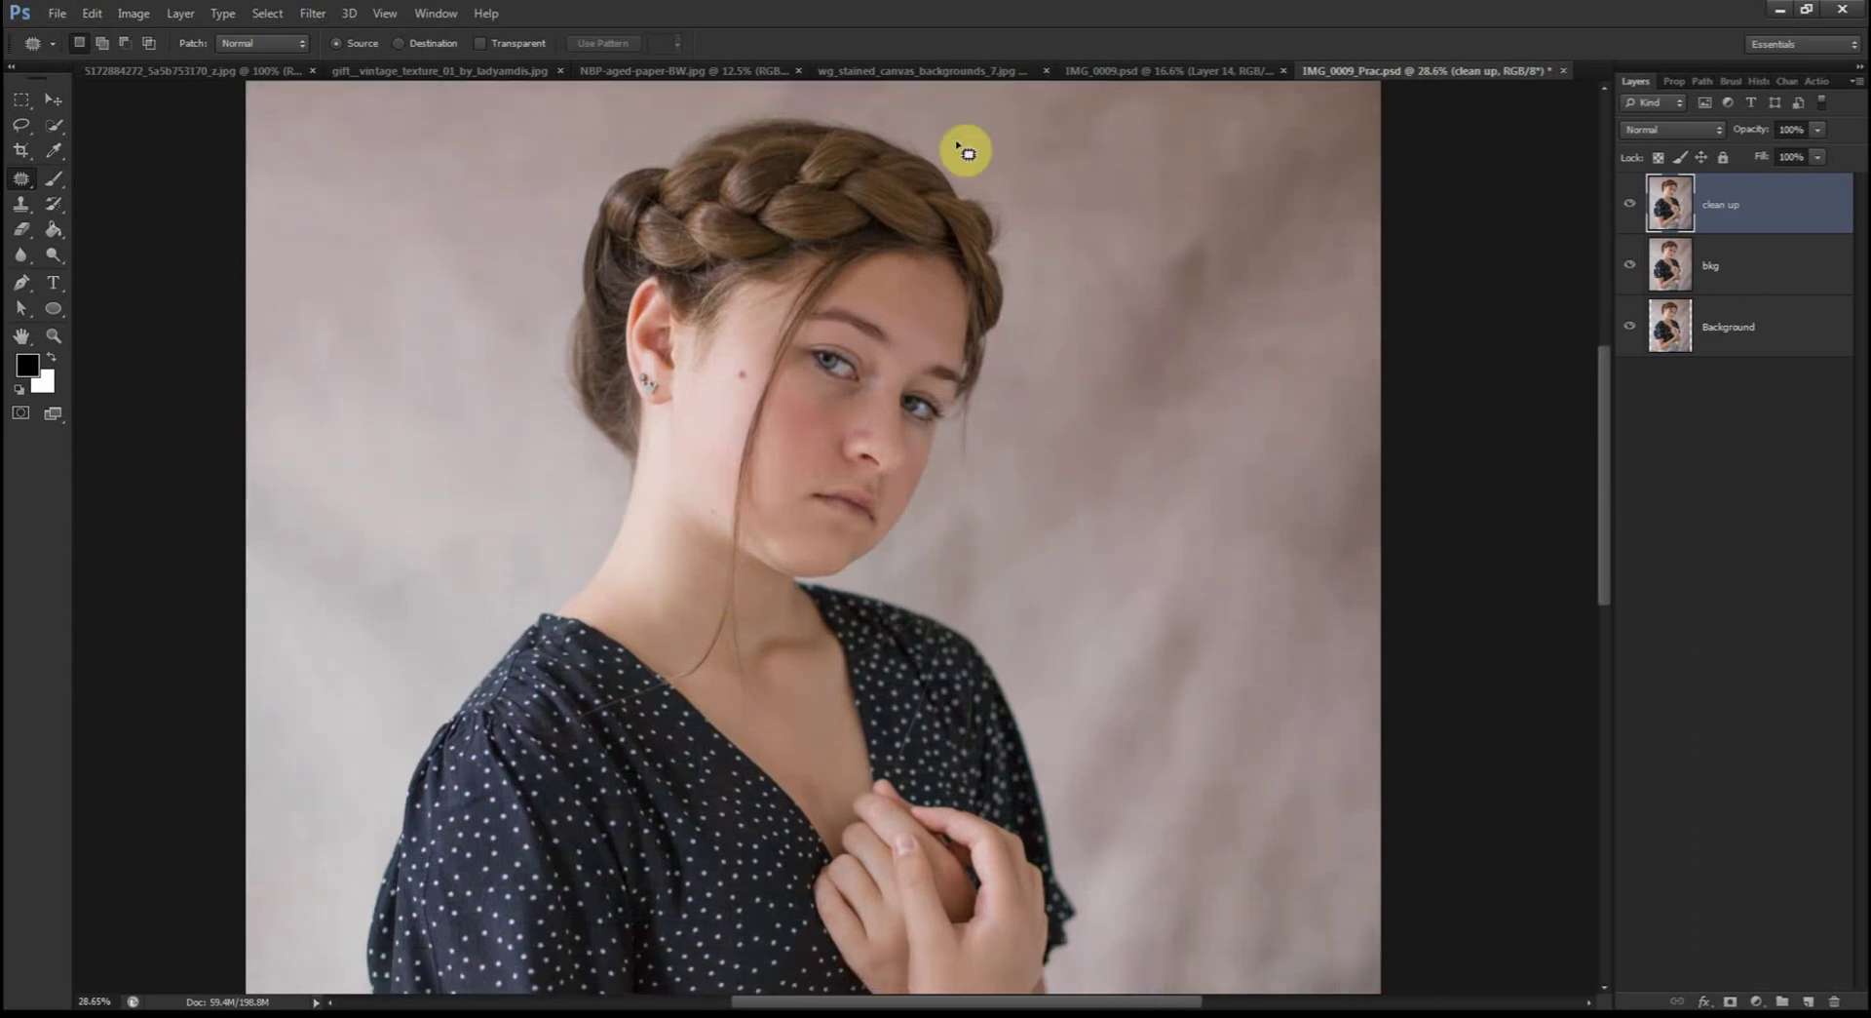
pyautogui.scroll(2, 931, 263)
pyautogui.scroll(-2, 1121, 383)
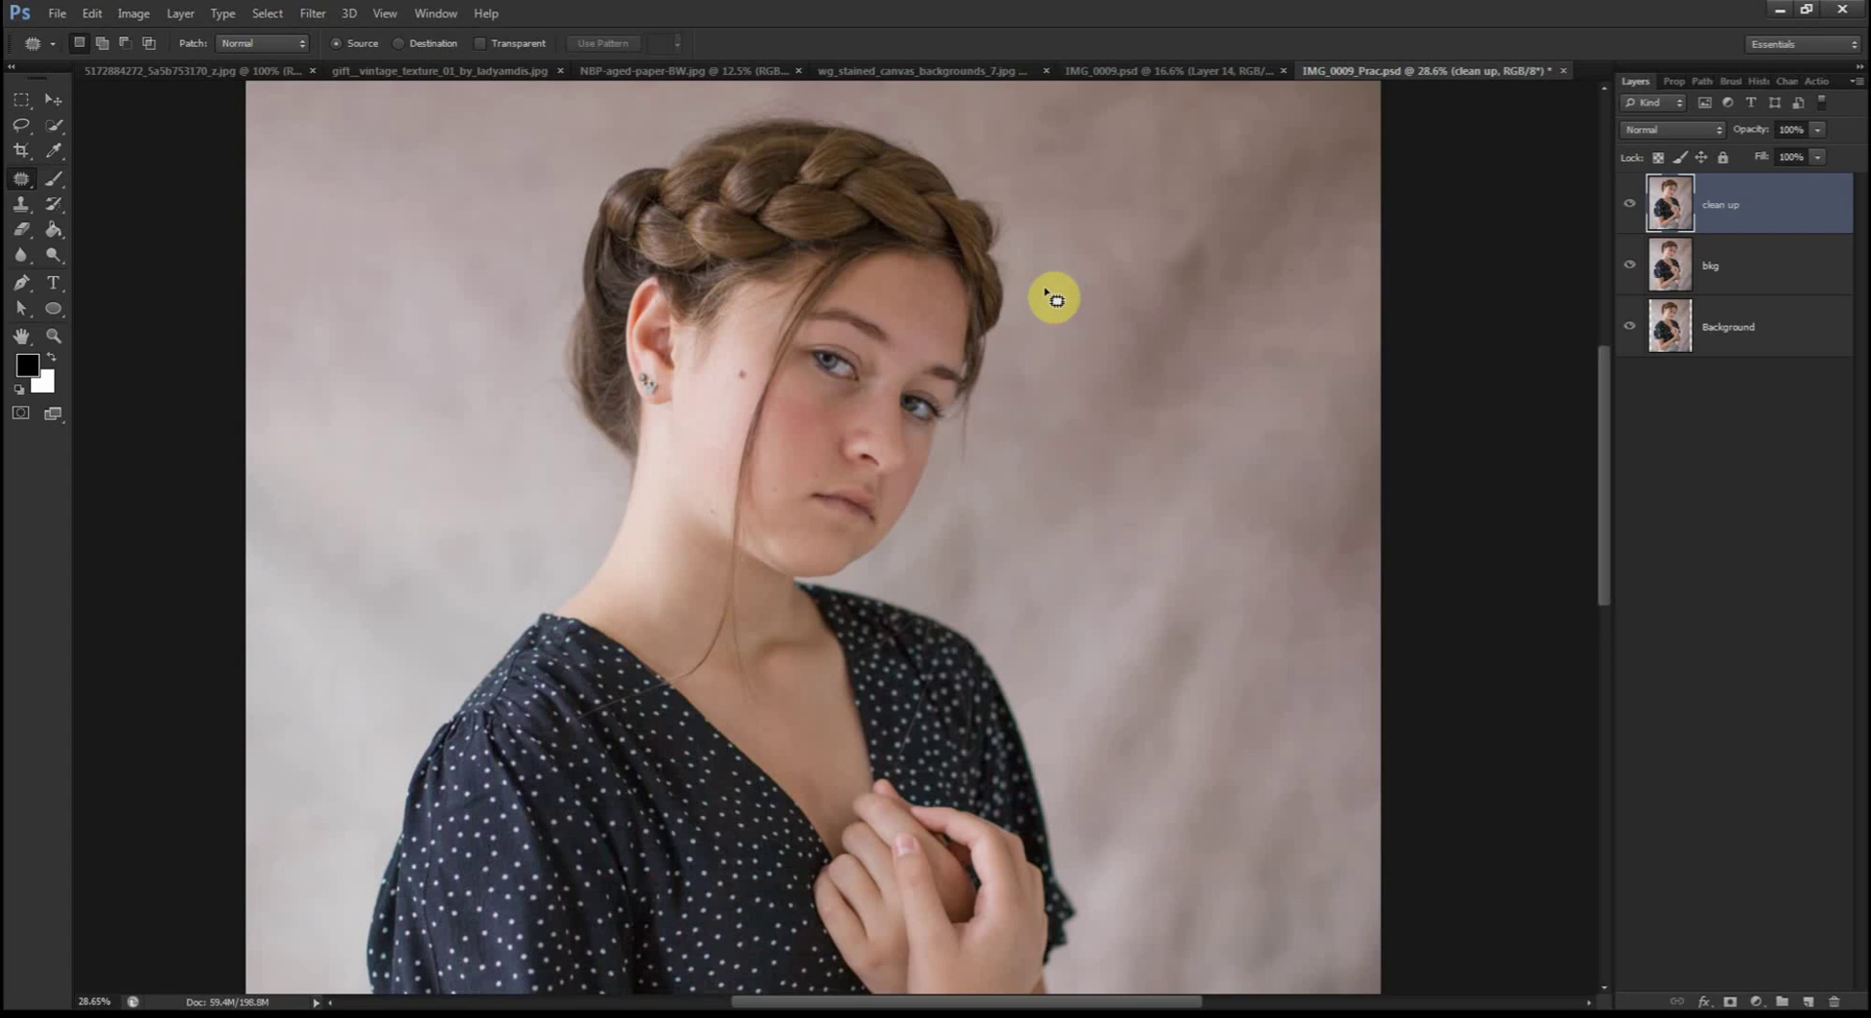
# Step: Duplicate the "clean up" layer and rename the copy "hair"
pyautogui.hotkey('ctrl', 'j')
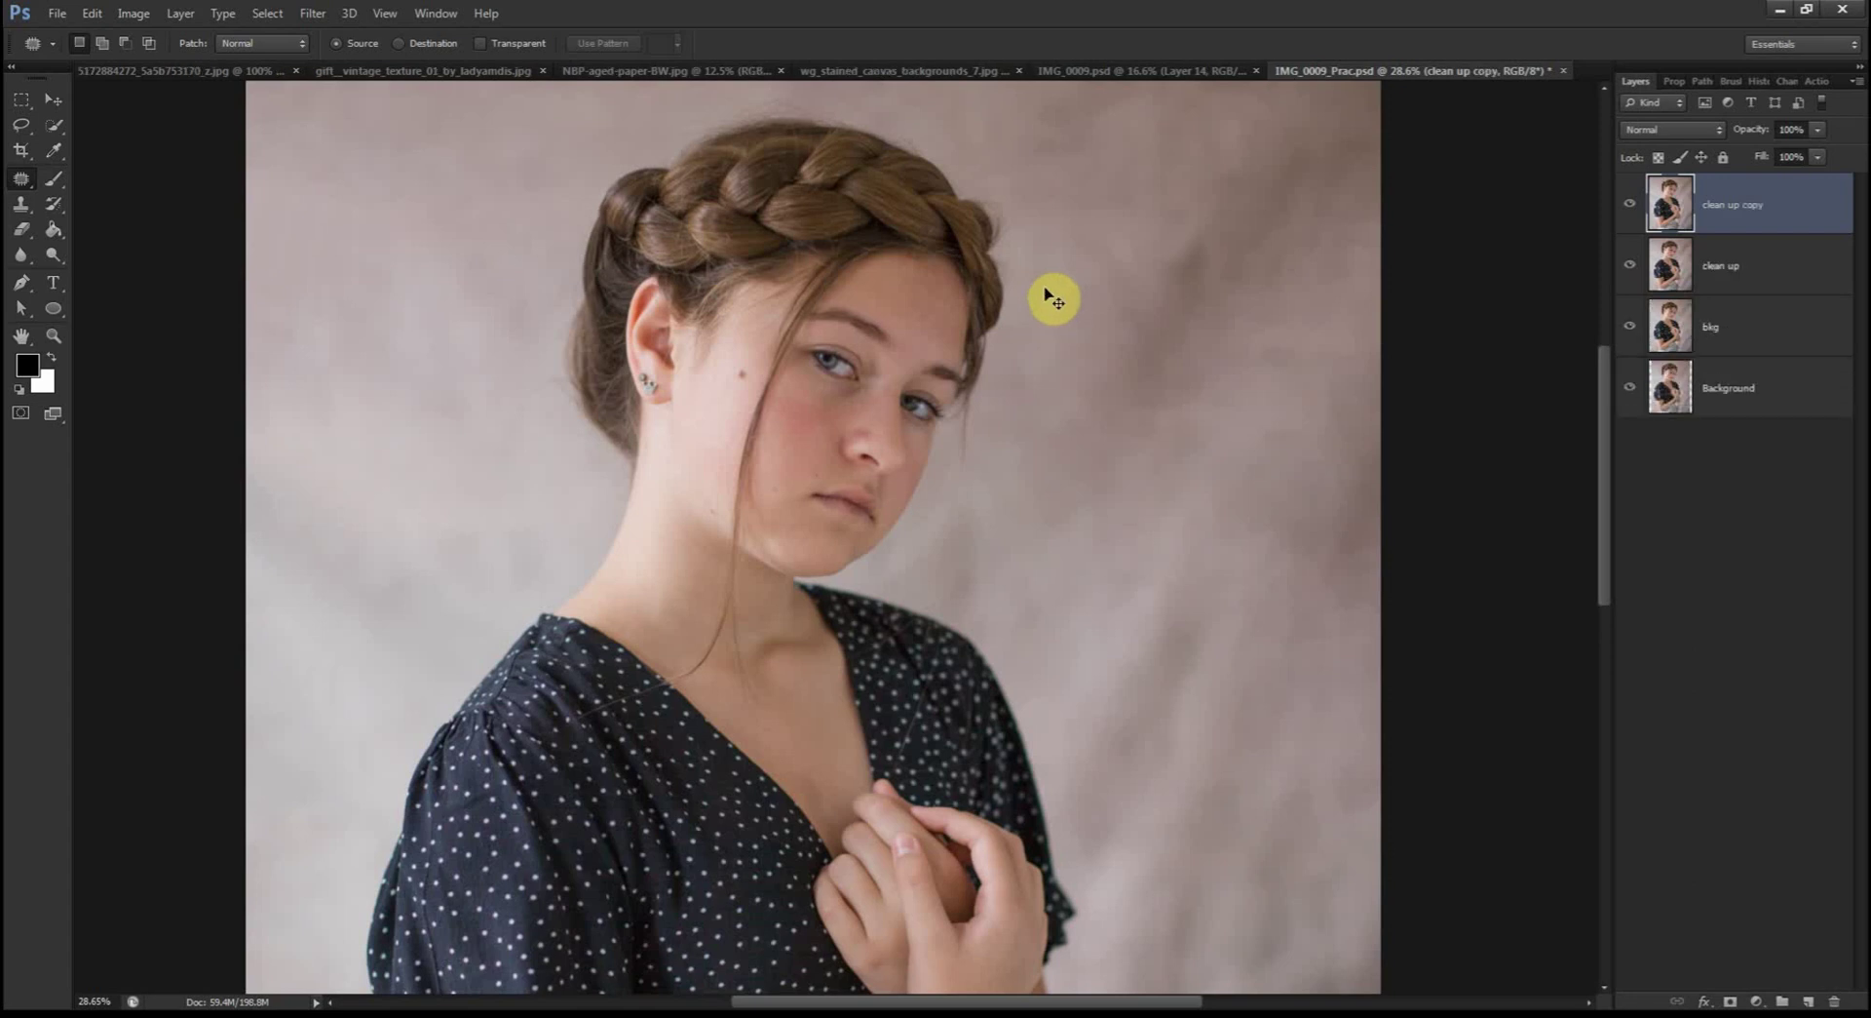
pyautogui.doubleClick(1735, 205)
pyautogui.write('haie')
pyautogui.press('Return')
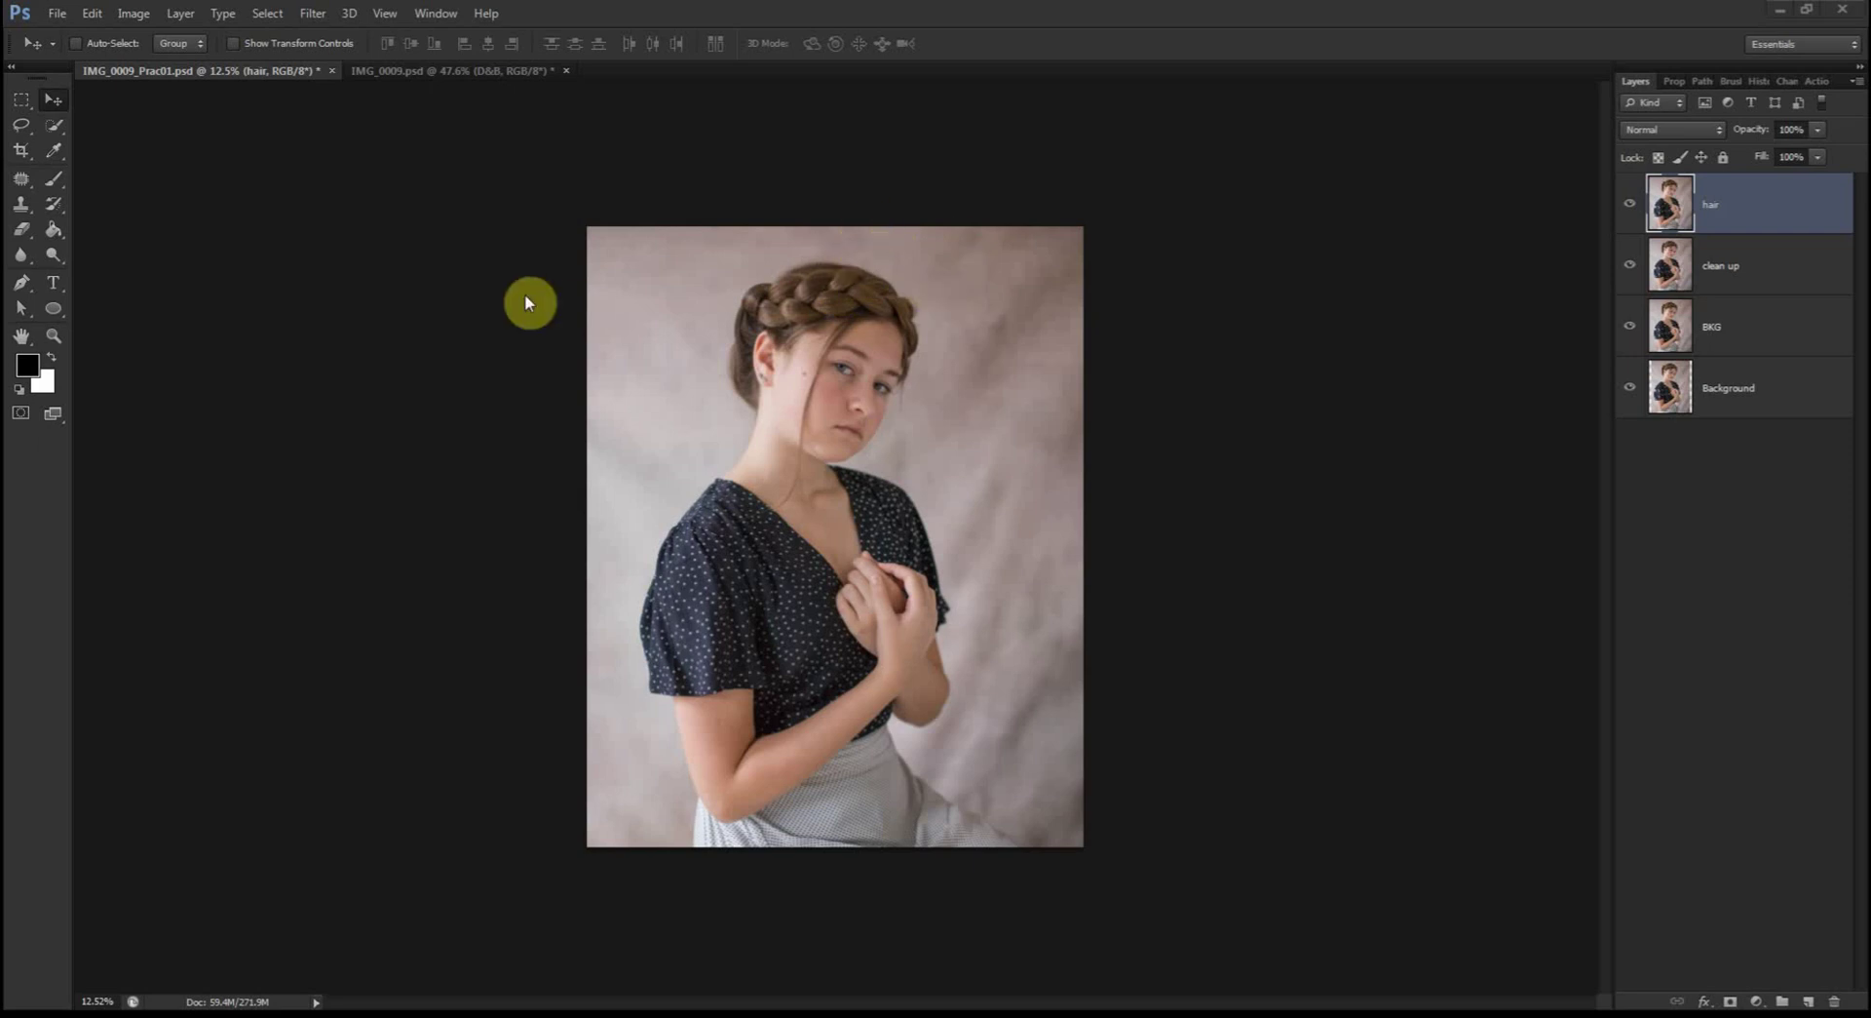
# Step: Examine the flyaway hairs around the braid and the loose strands over the neck and dress
pyautogui.hotkey('ctrl', '+')
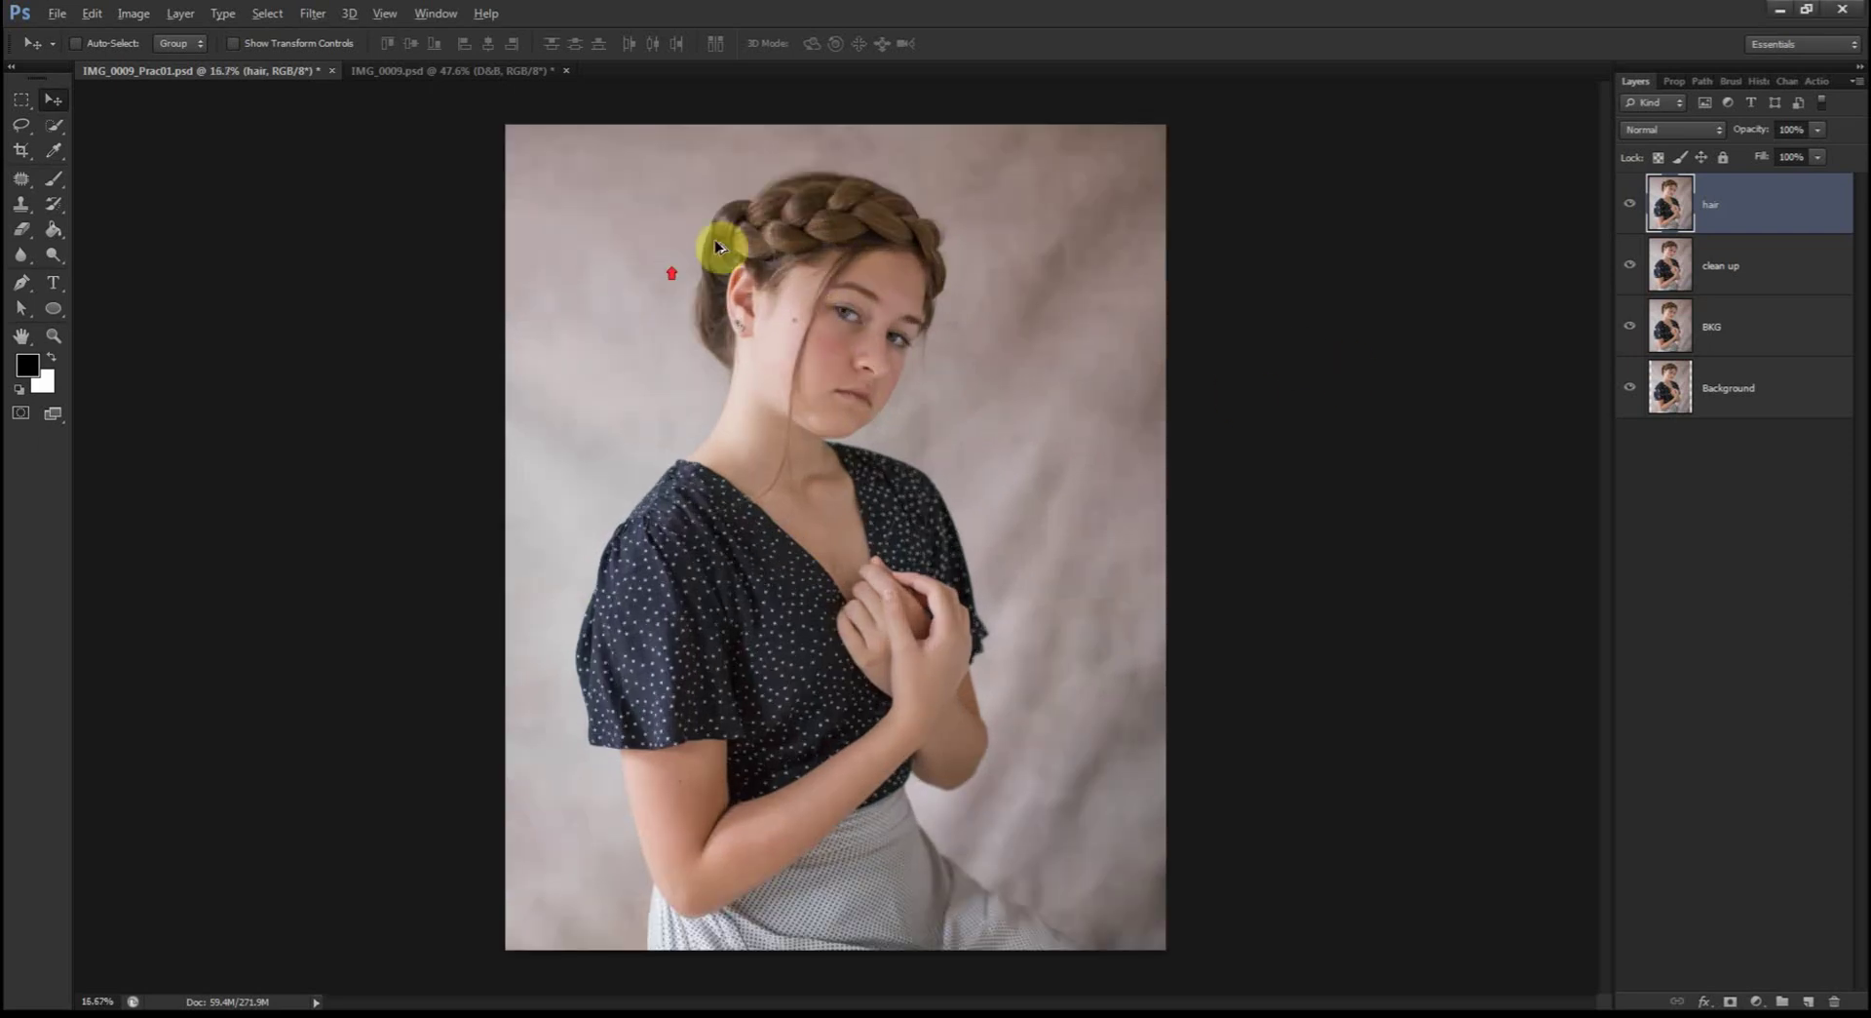
pyautogui.scroll(10, 719, 243)
pyautogui.scroll(3, 839, 150)
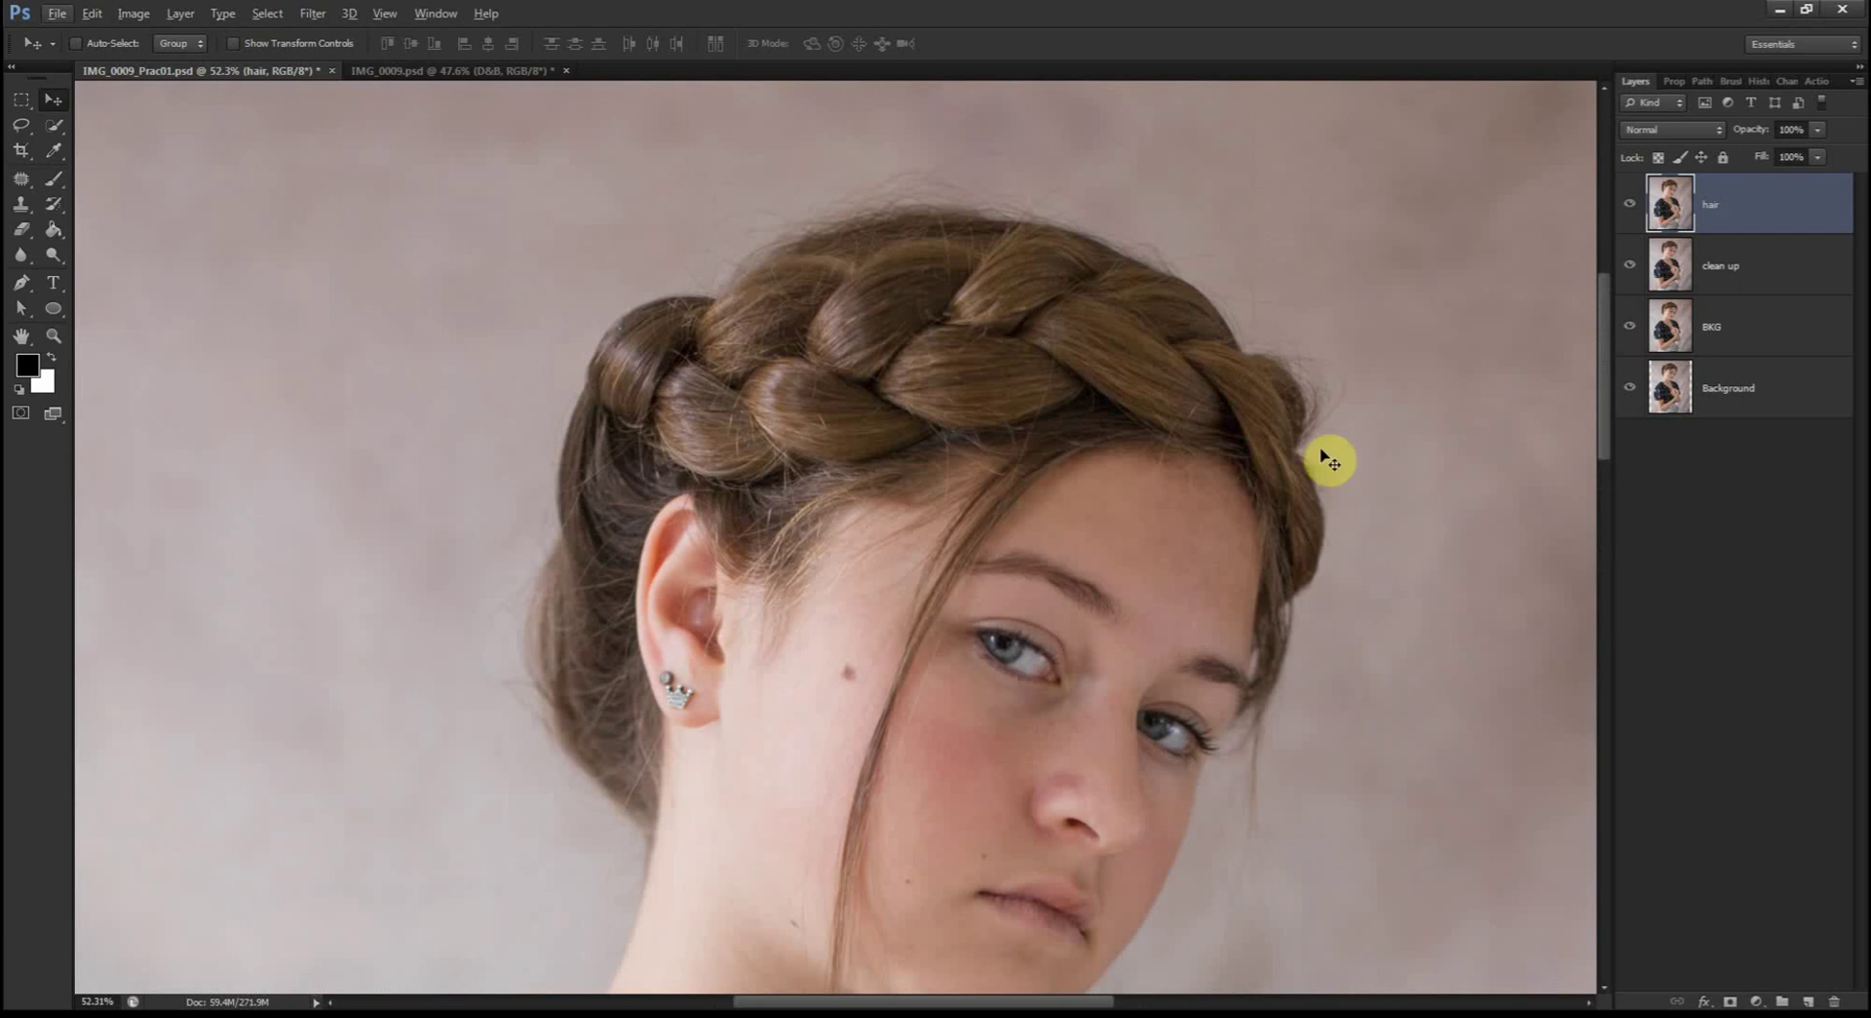
pyautogui.scroll(-10, 1216, 751)
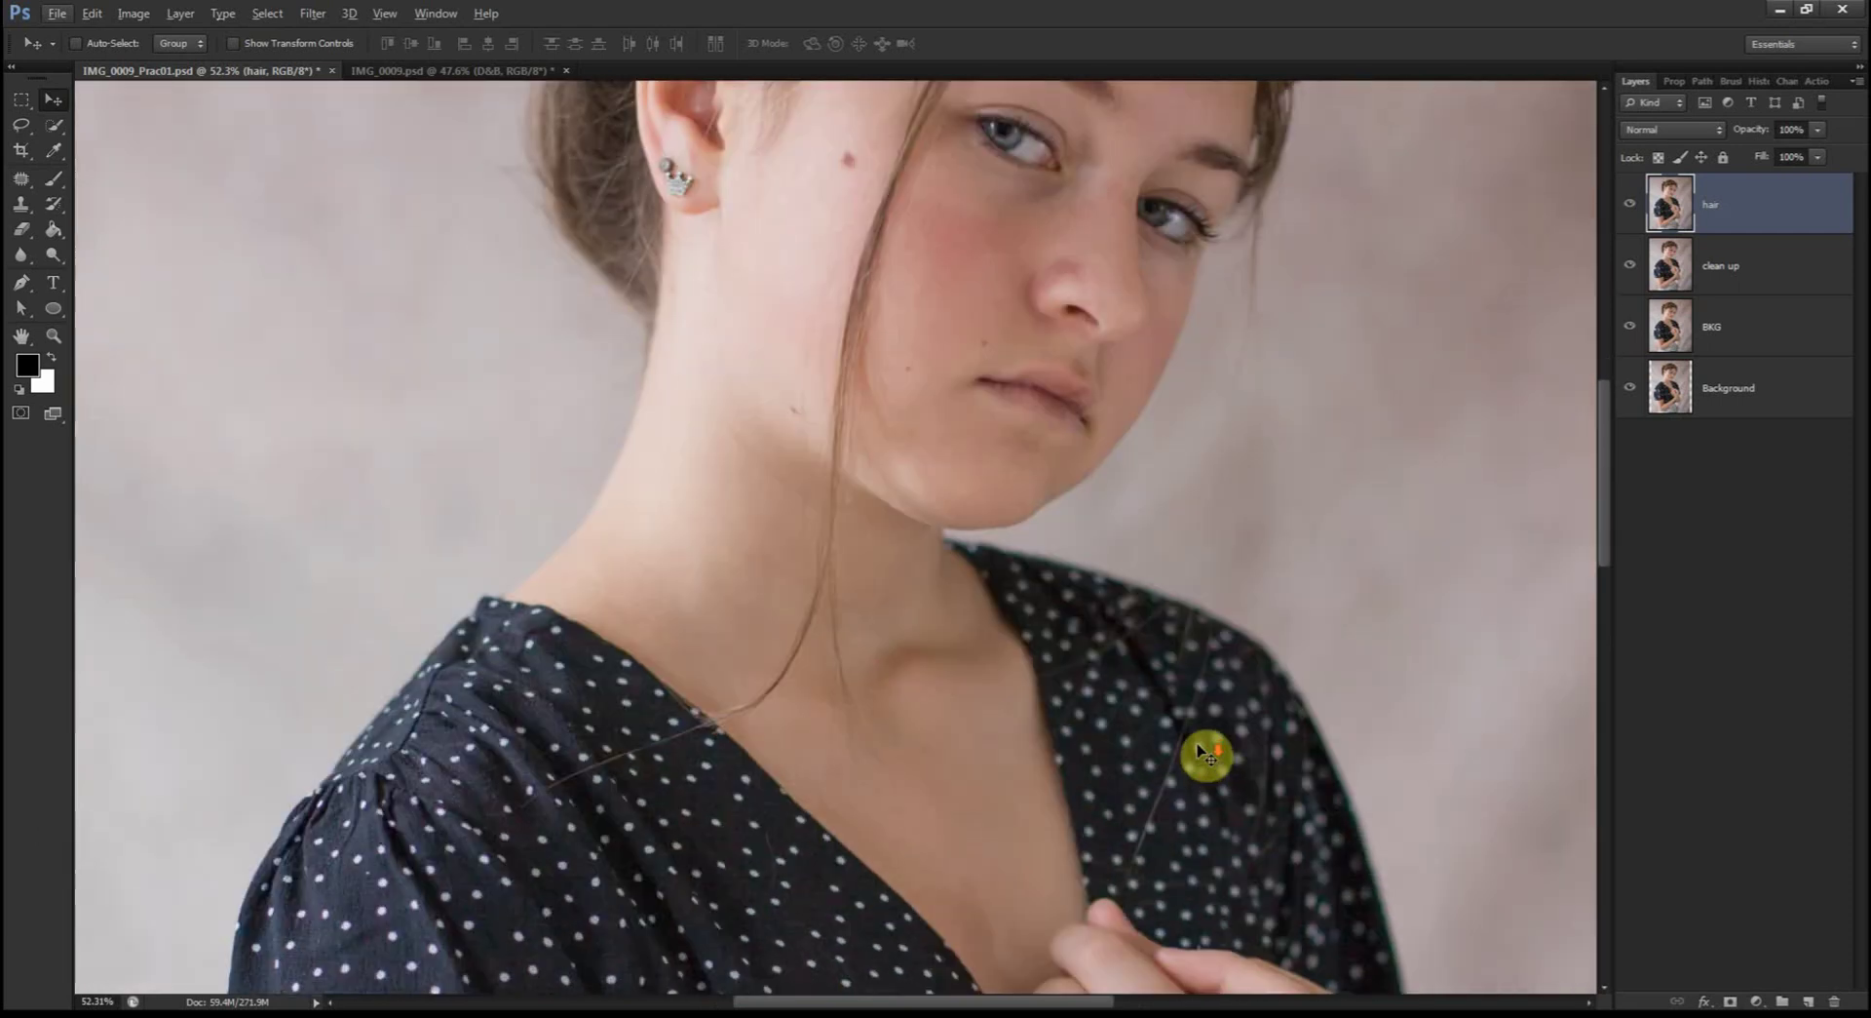
pyautogui.scroll(-4, 1202, 765)
pyautogui.scroll(8, 1199, 751)
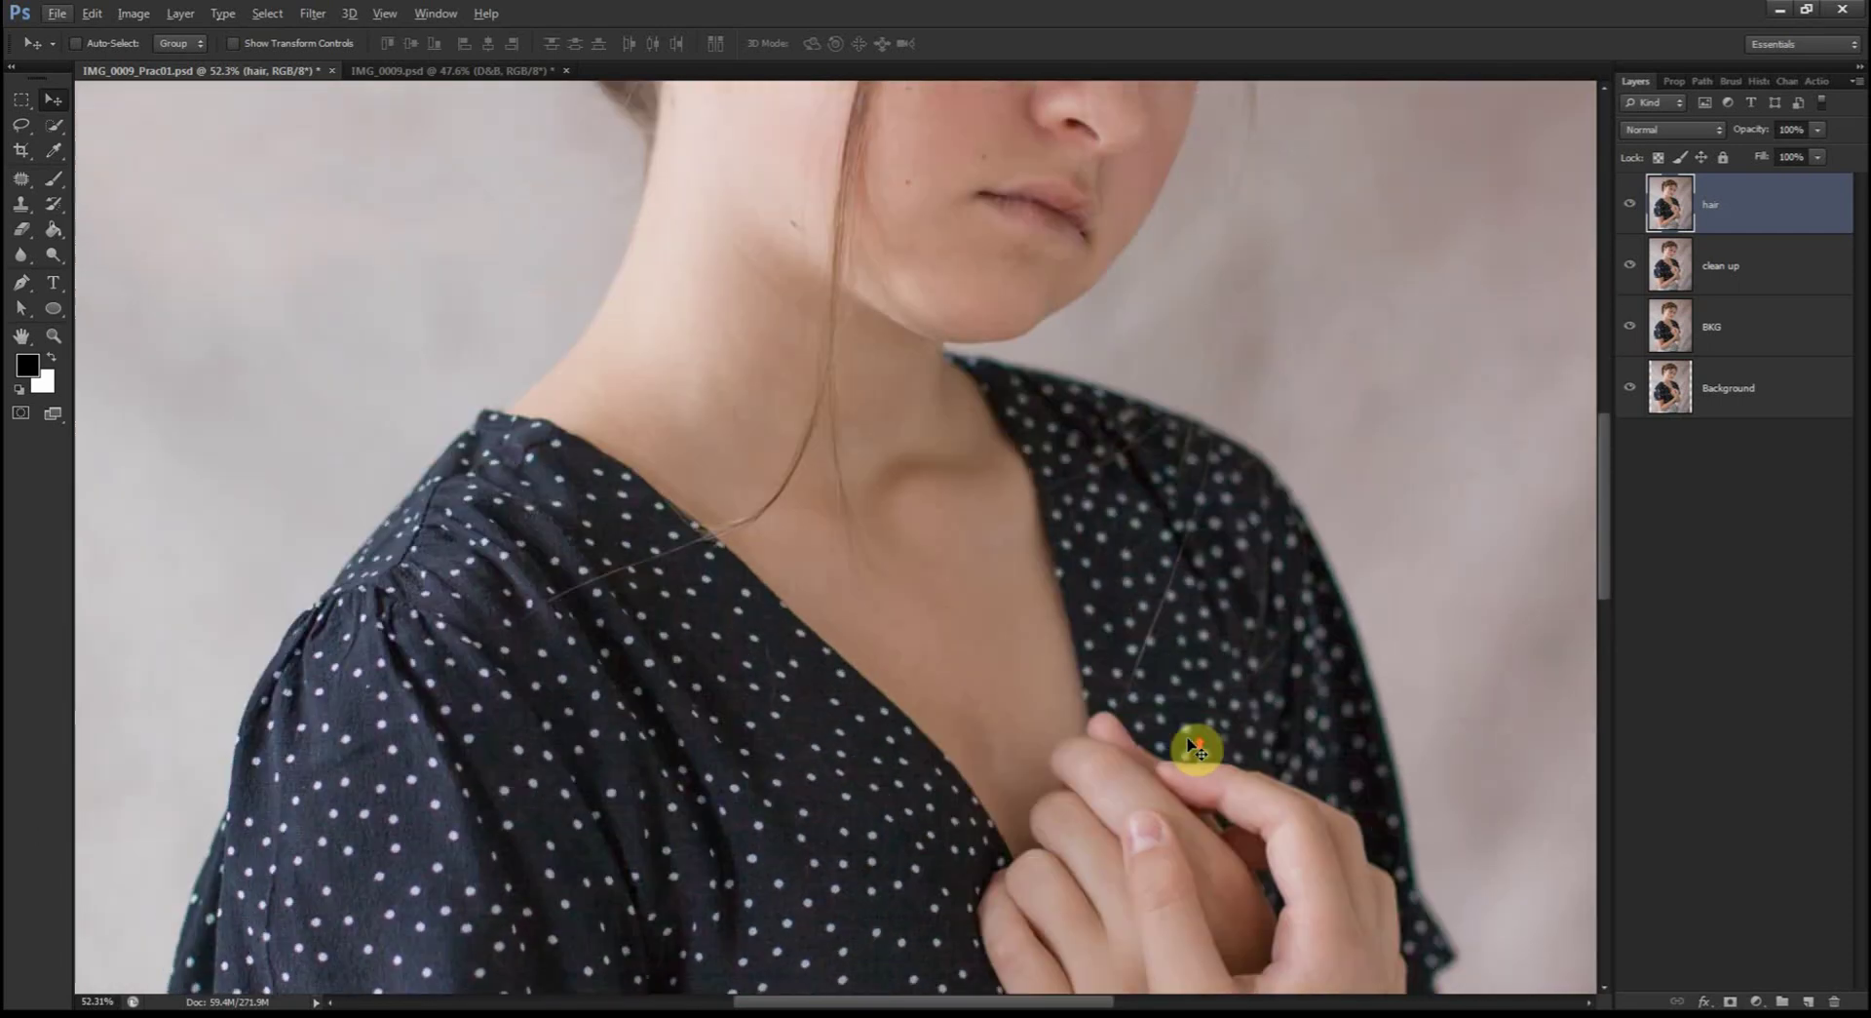
pyautogui.scroll(8, 1203, 205)
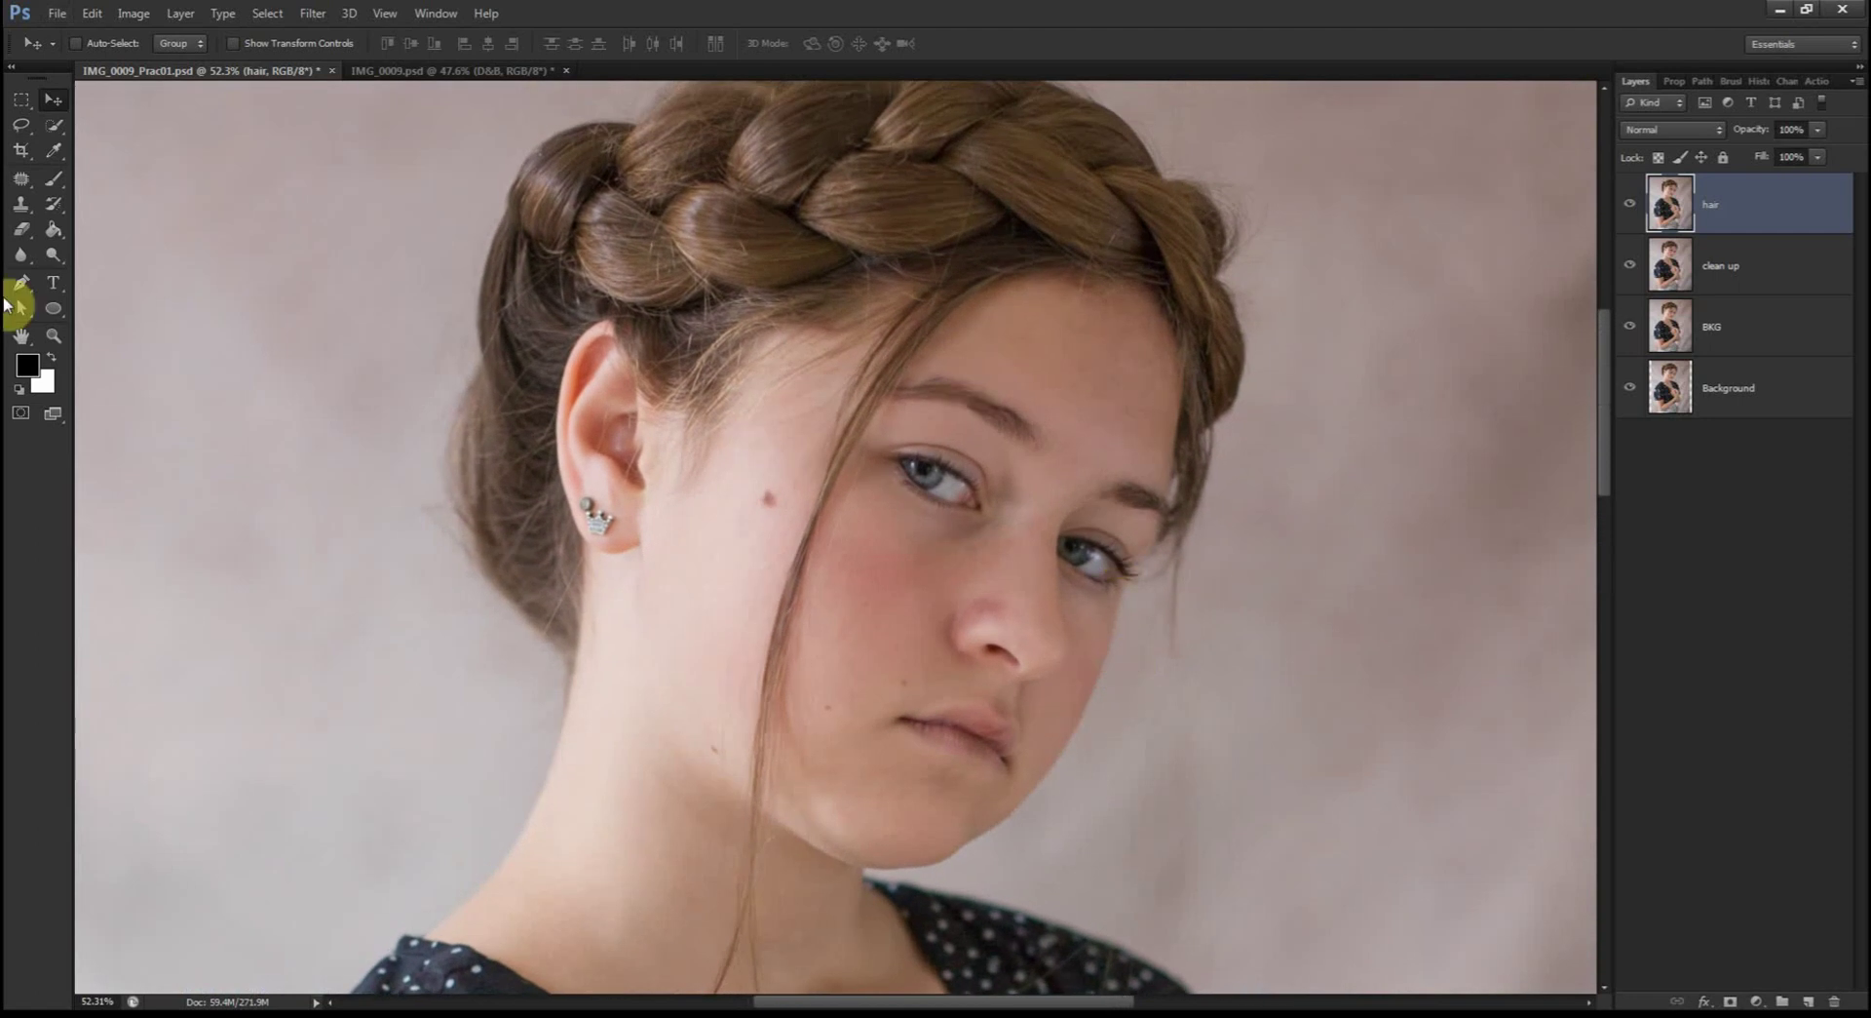
# Step: Use the Clone Stamp tool with a small brush to clean fine stray hairs along the cheek edge and forehead hairline
pyautogui.click(21, 208)
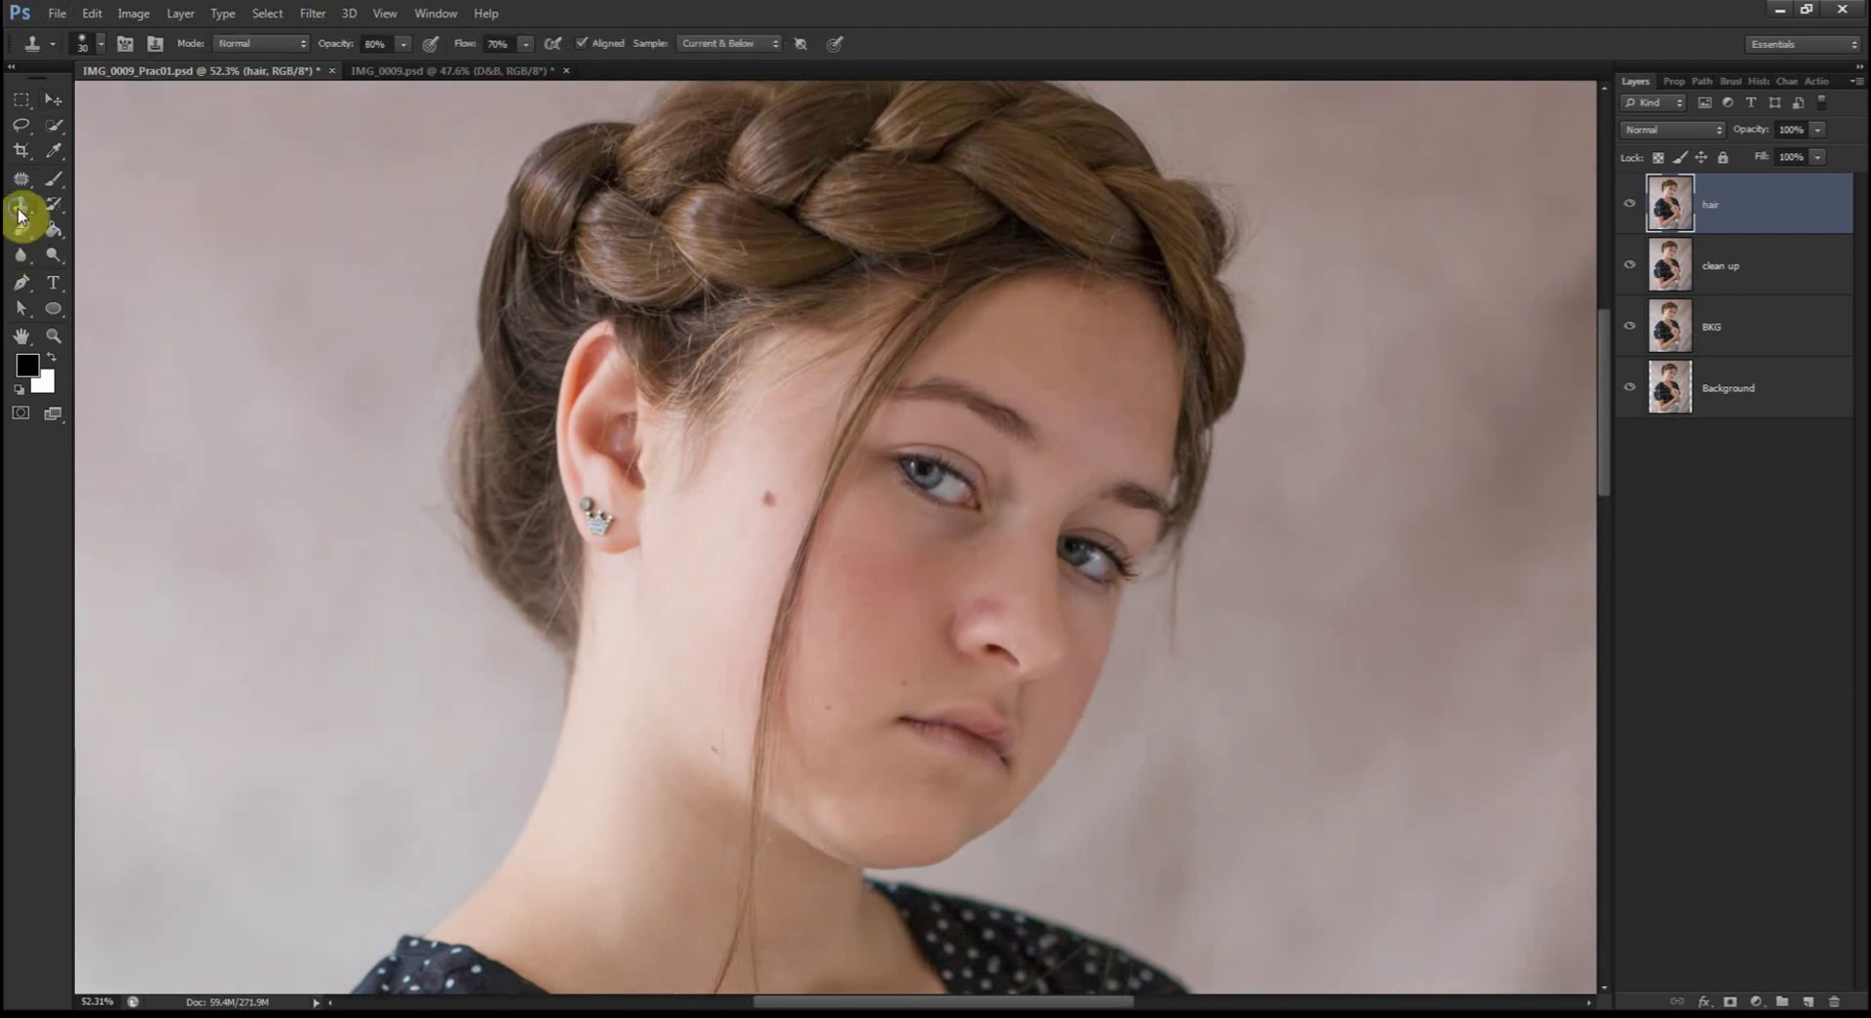
pyautogui.rightClick(19, 209)
pyautogui.click(66, 205)
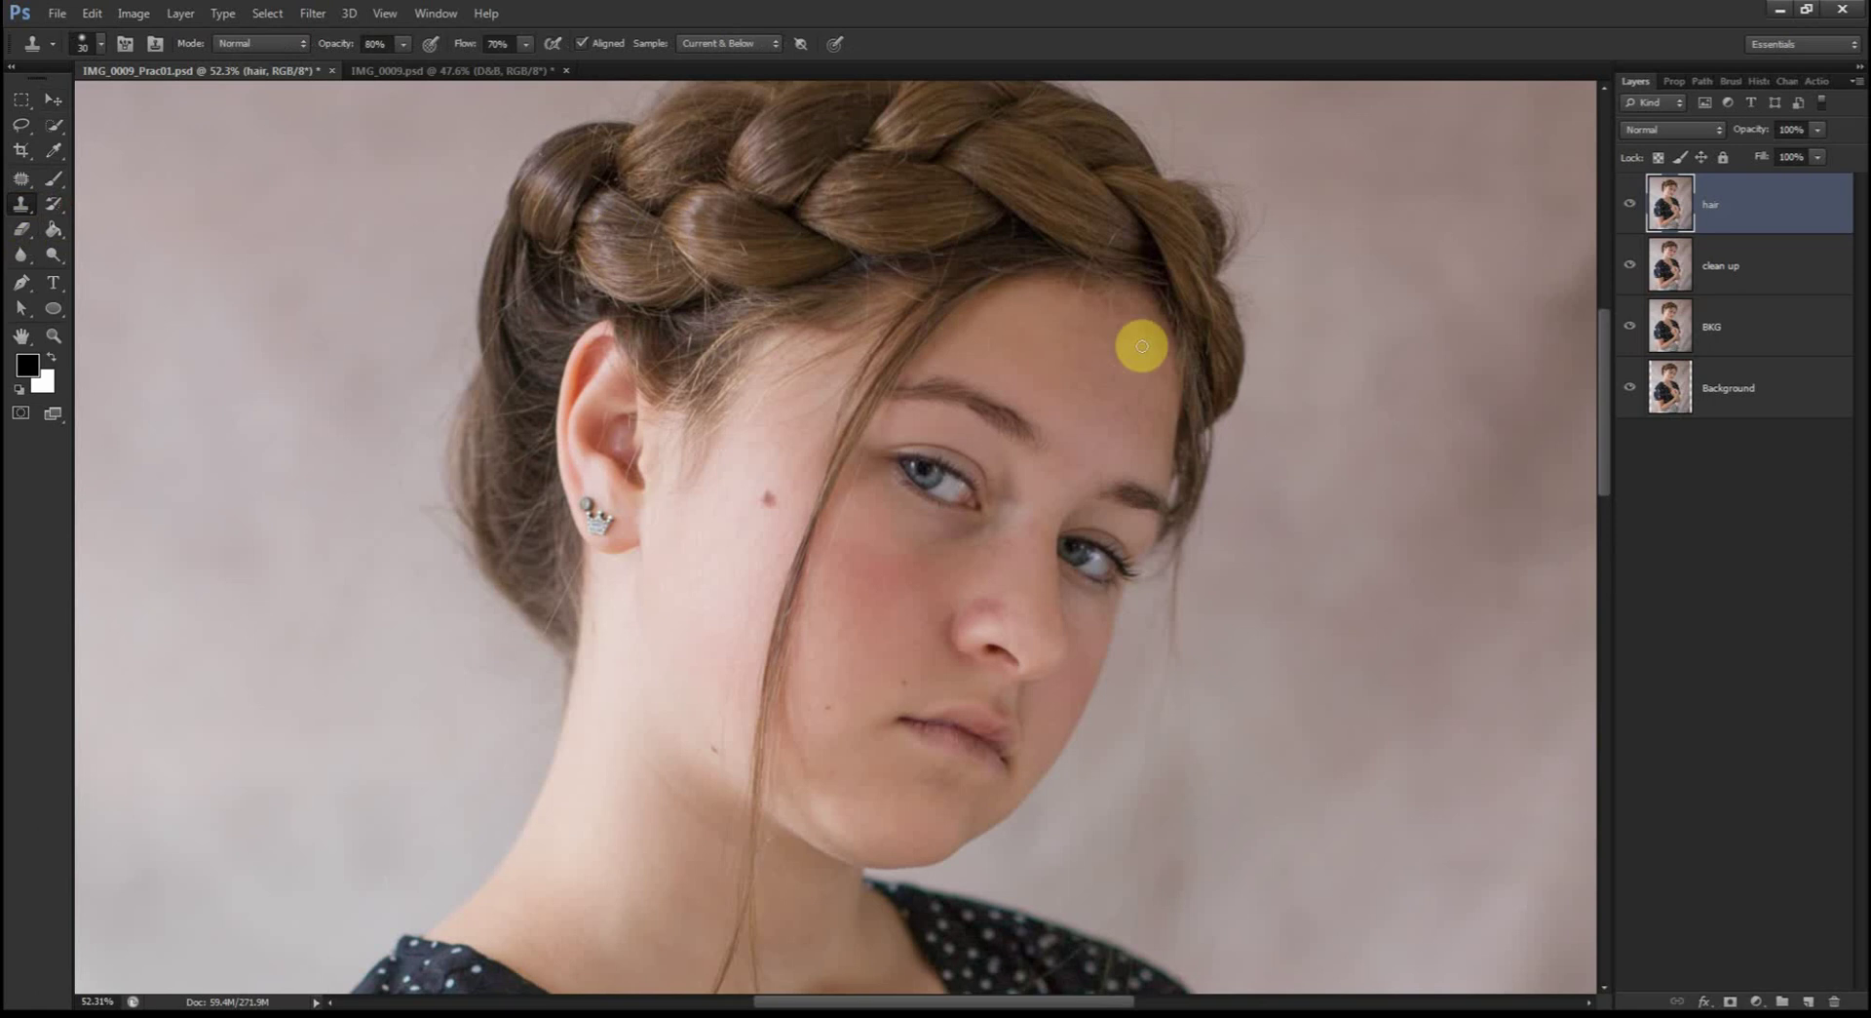
pyautogui.scroll(2, 1224, 385)
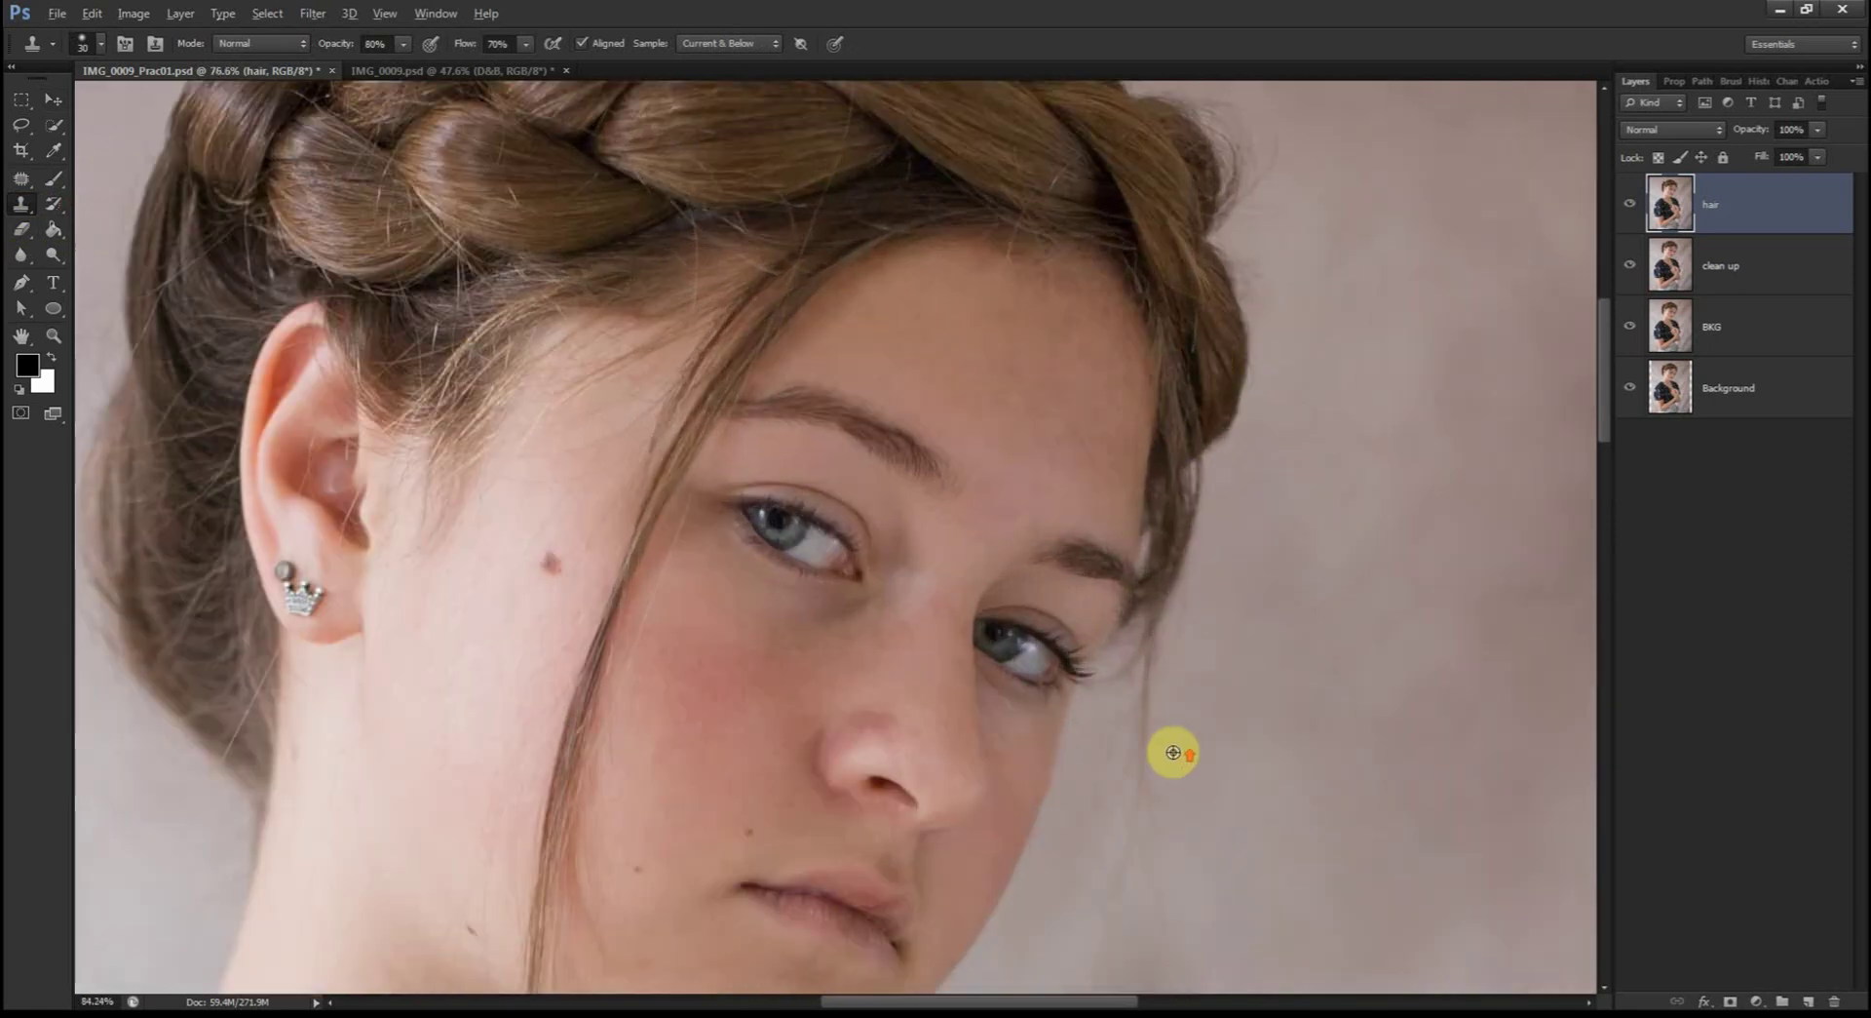
pyautogui.scroll(3, 1173, 751)
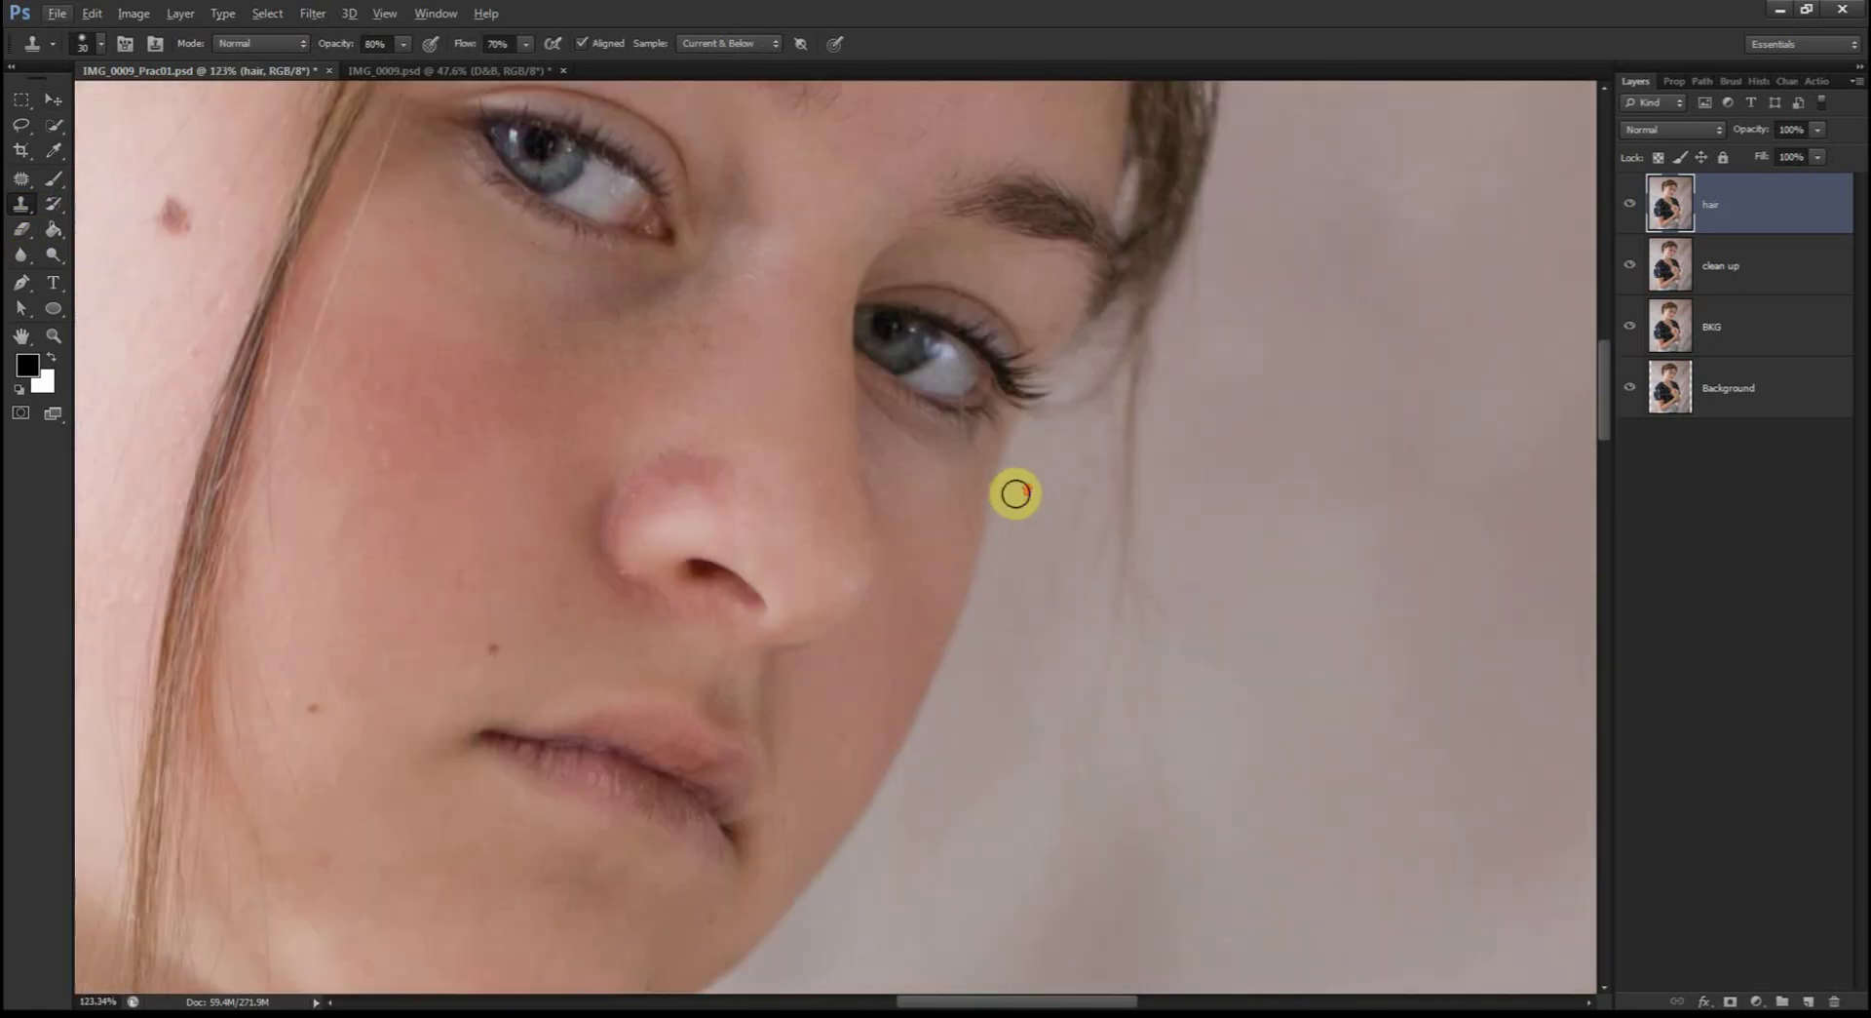
pyautogui.scroll(2, 1014, 493)
pyautogui.press('[')
pyautogui.press('[')
pyautogui.scroll(2, 868, 309)
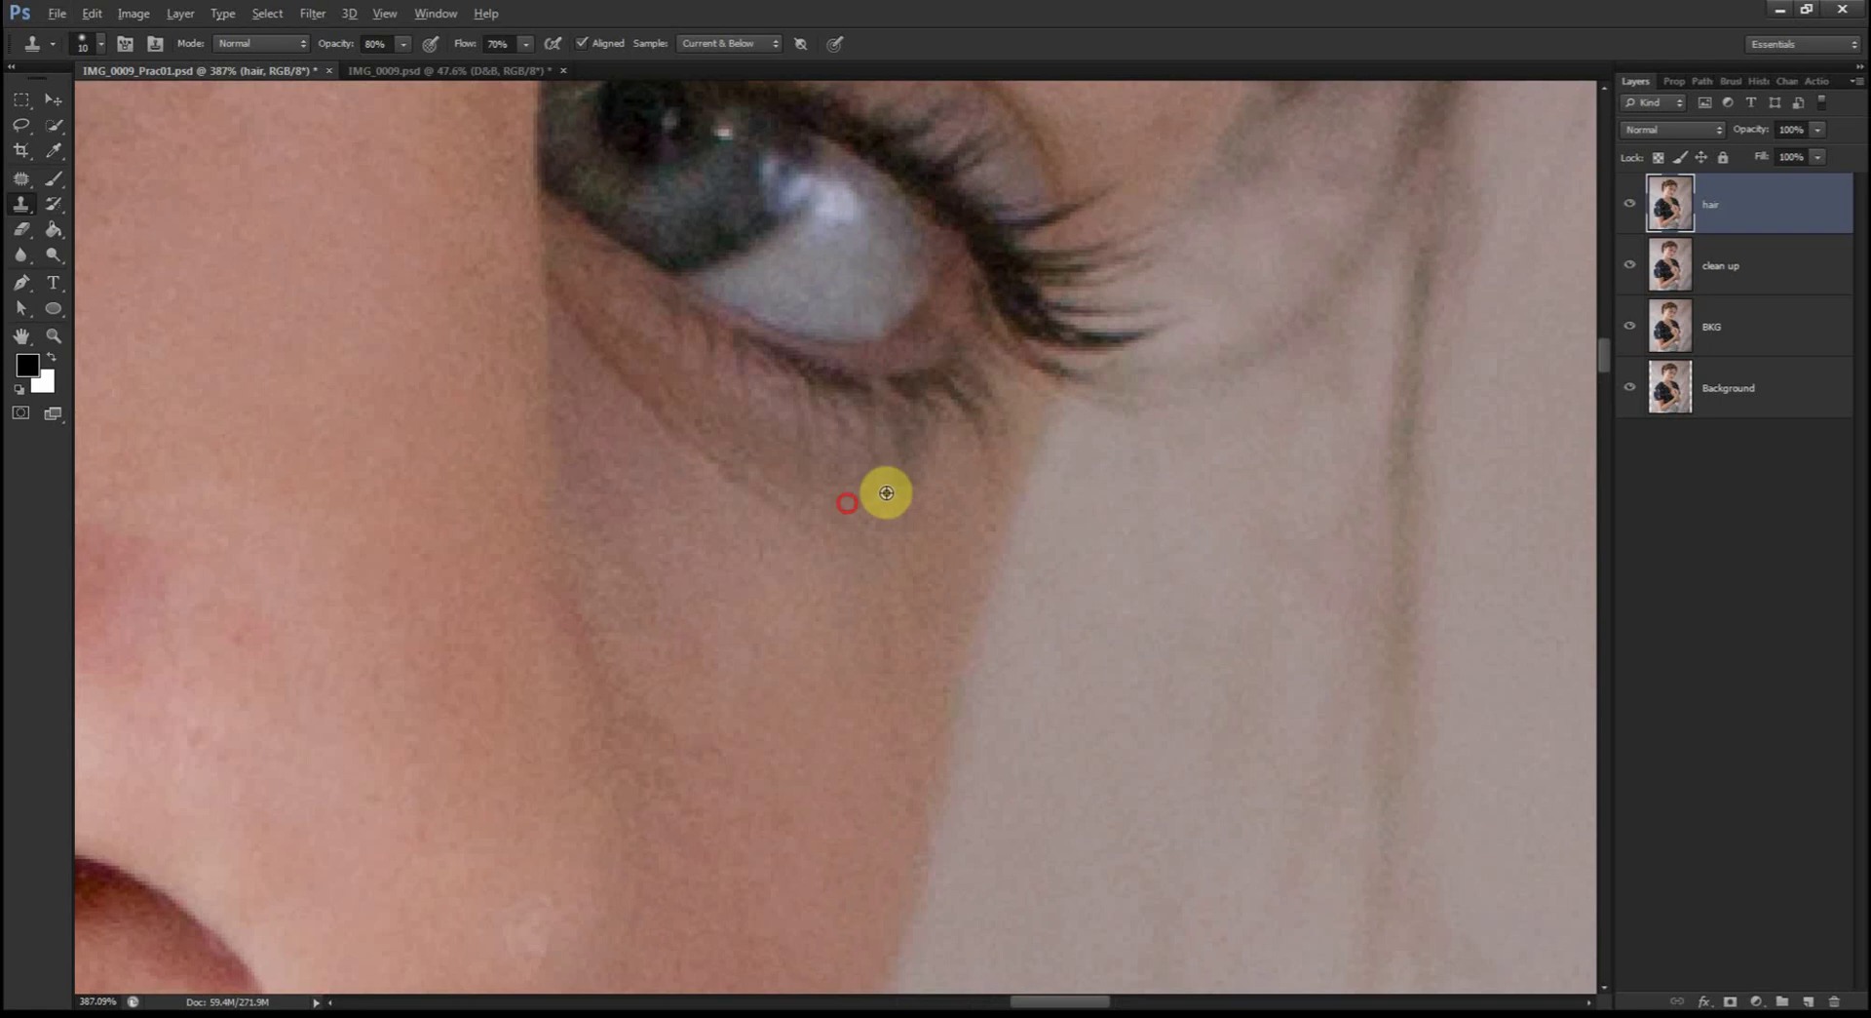
pyautogui.scroll(8, 888, 382)
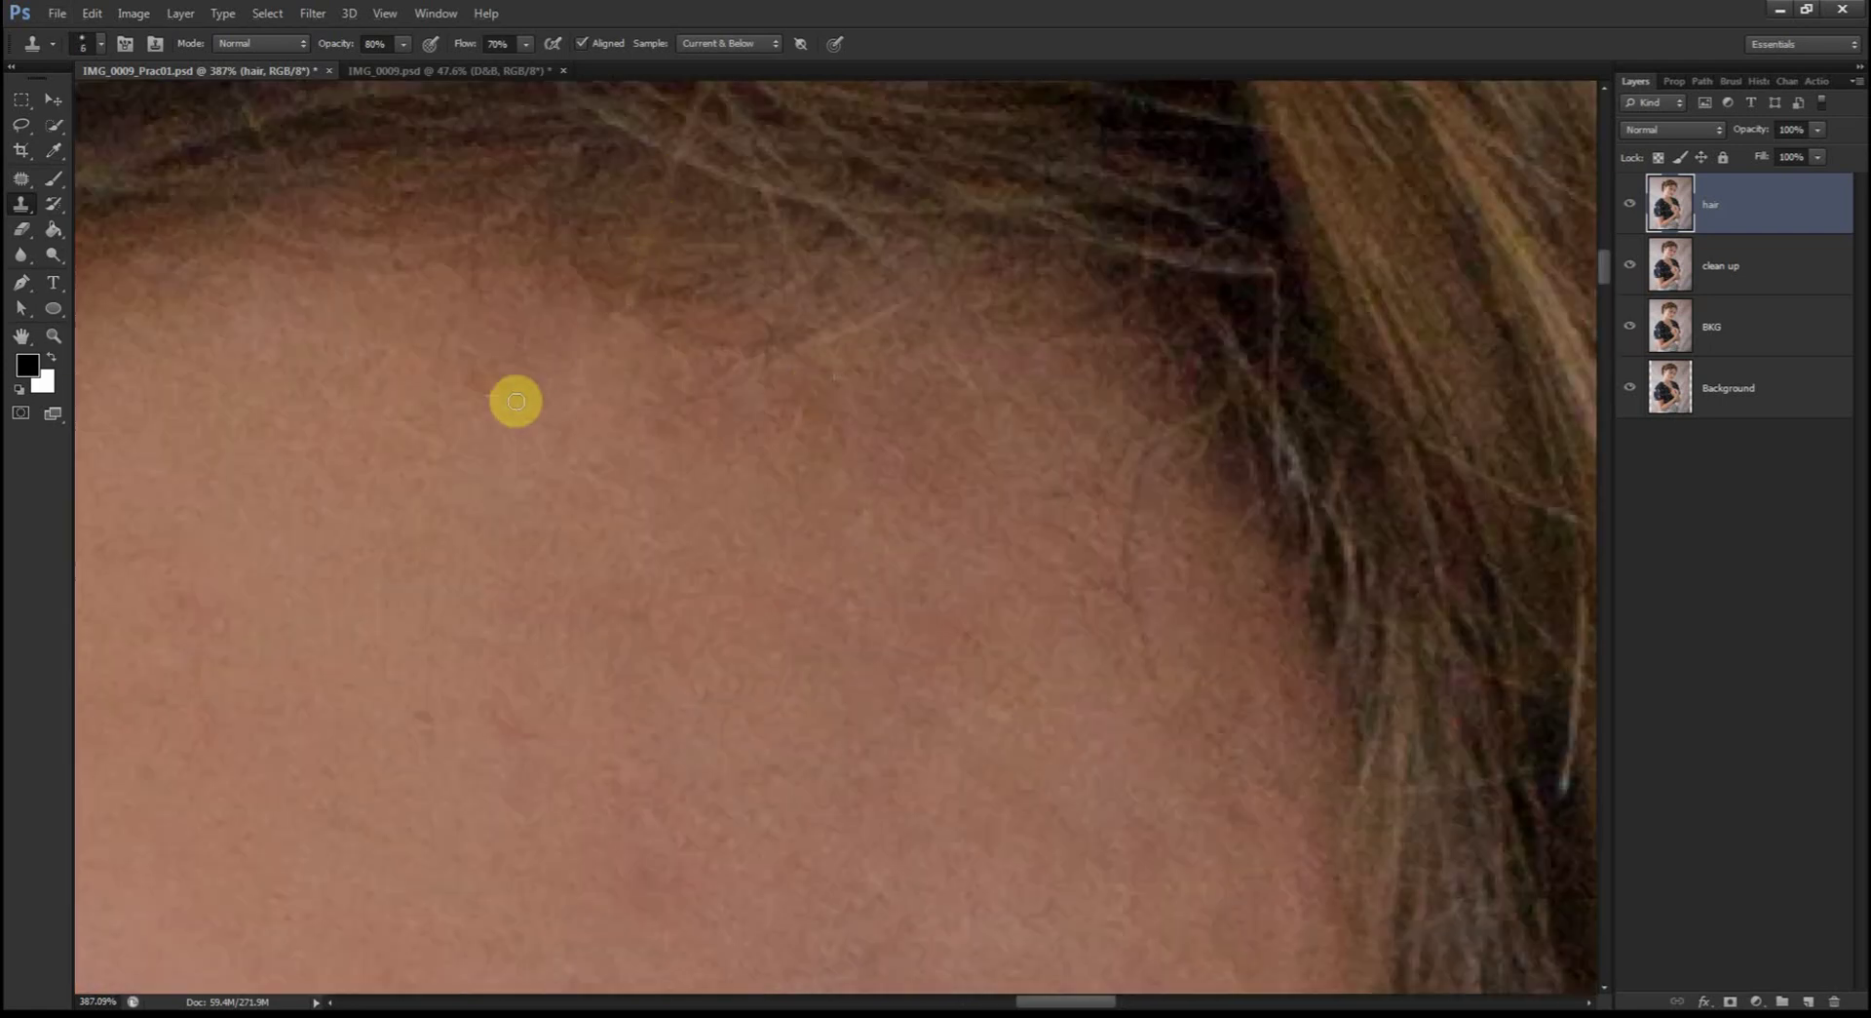
pyautogui.scroll(-3, 1133, 355)
pyautogui.hscroll(5, 1209, 554)
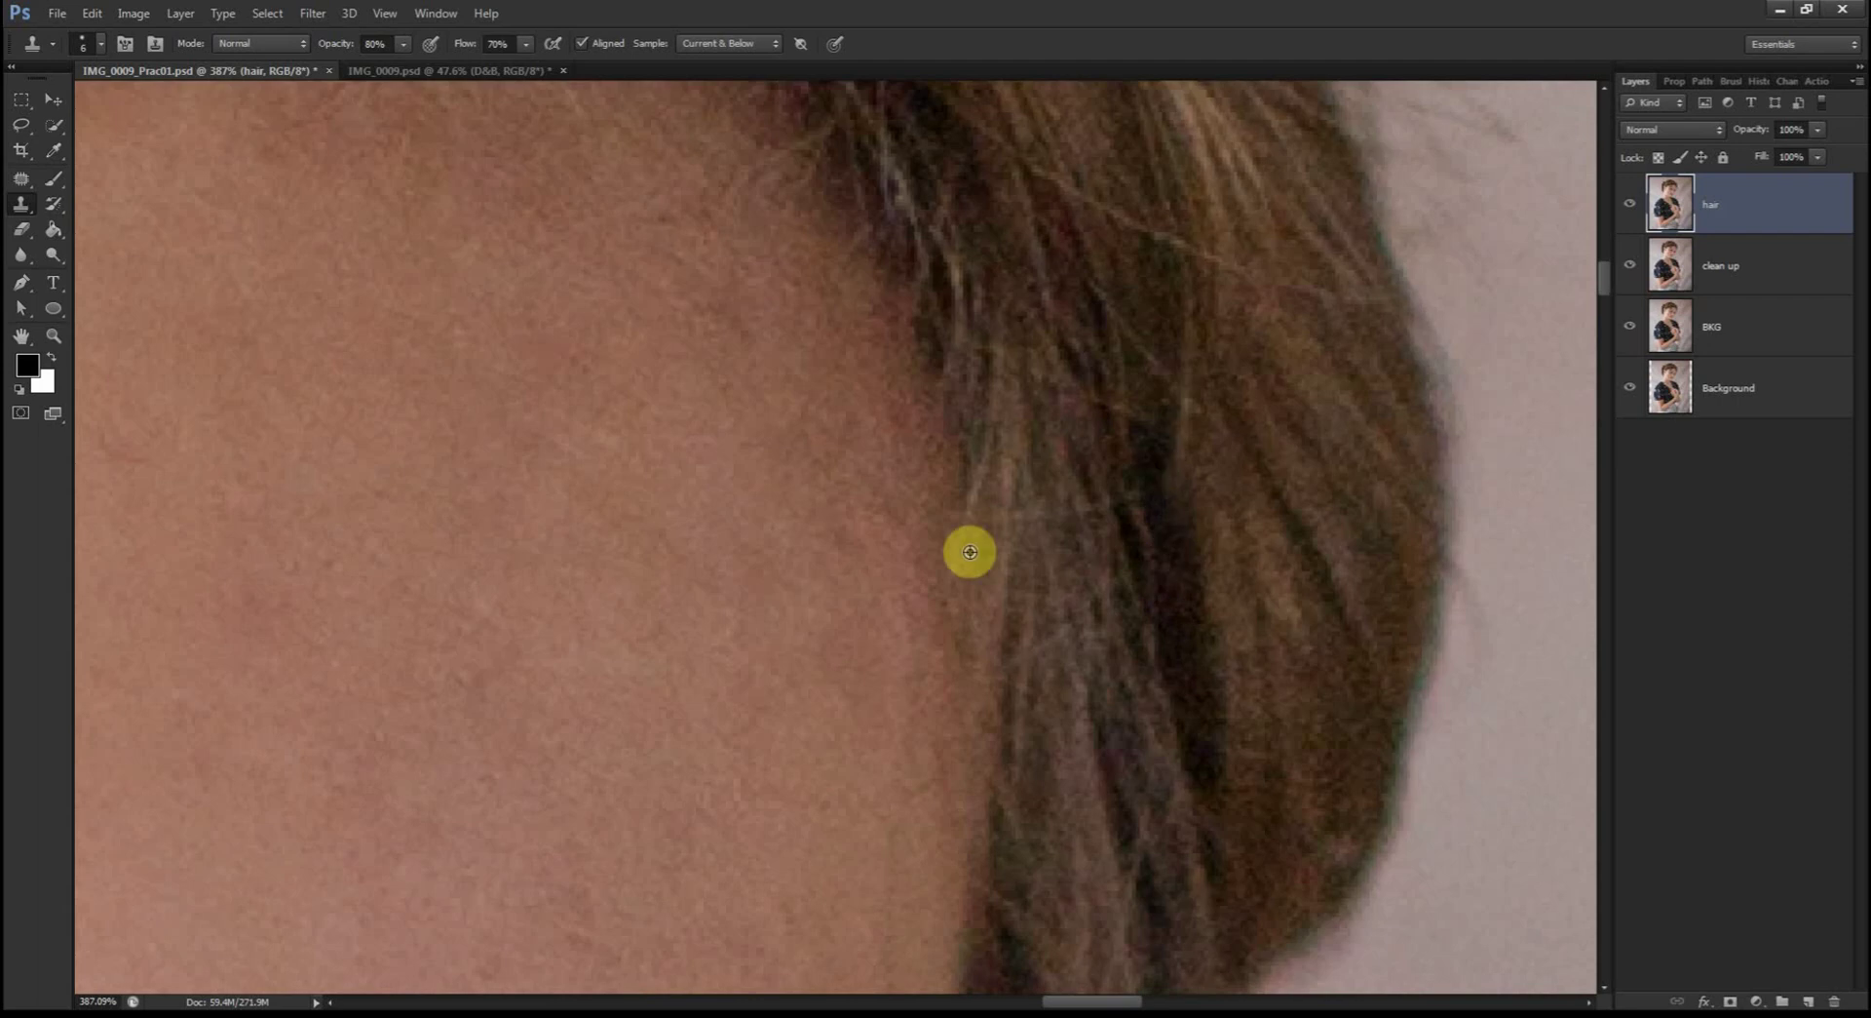
# Step: Clone the loose strand hanging beside the eye out of the backdrop
pyautogui.scroll(-2, 969, 548)
pyautogui.scroll(-6, 848, 439)
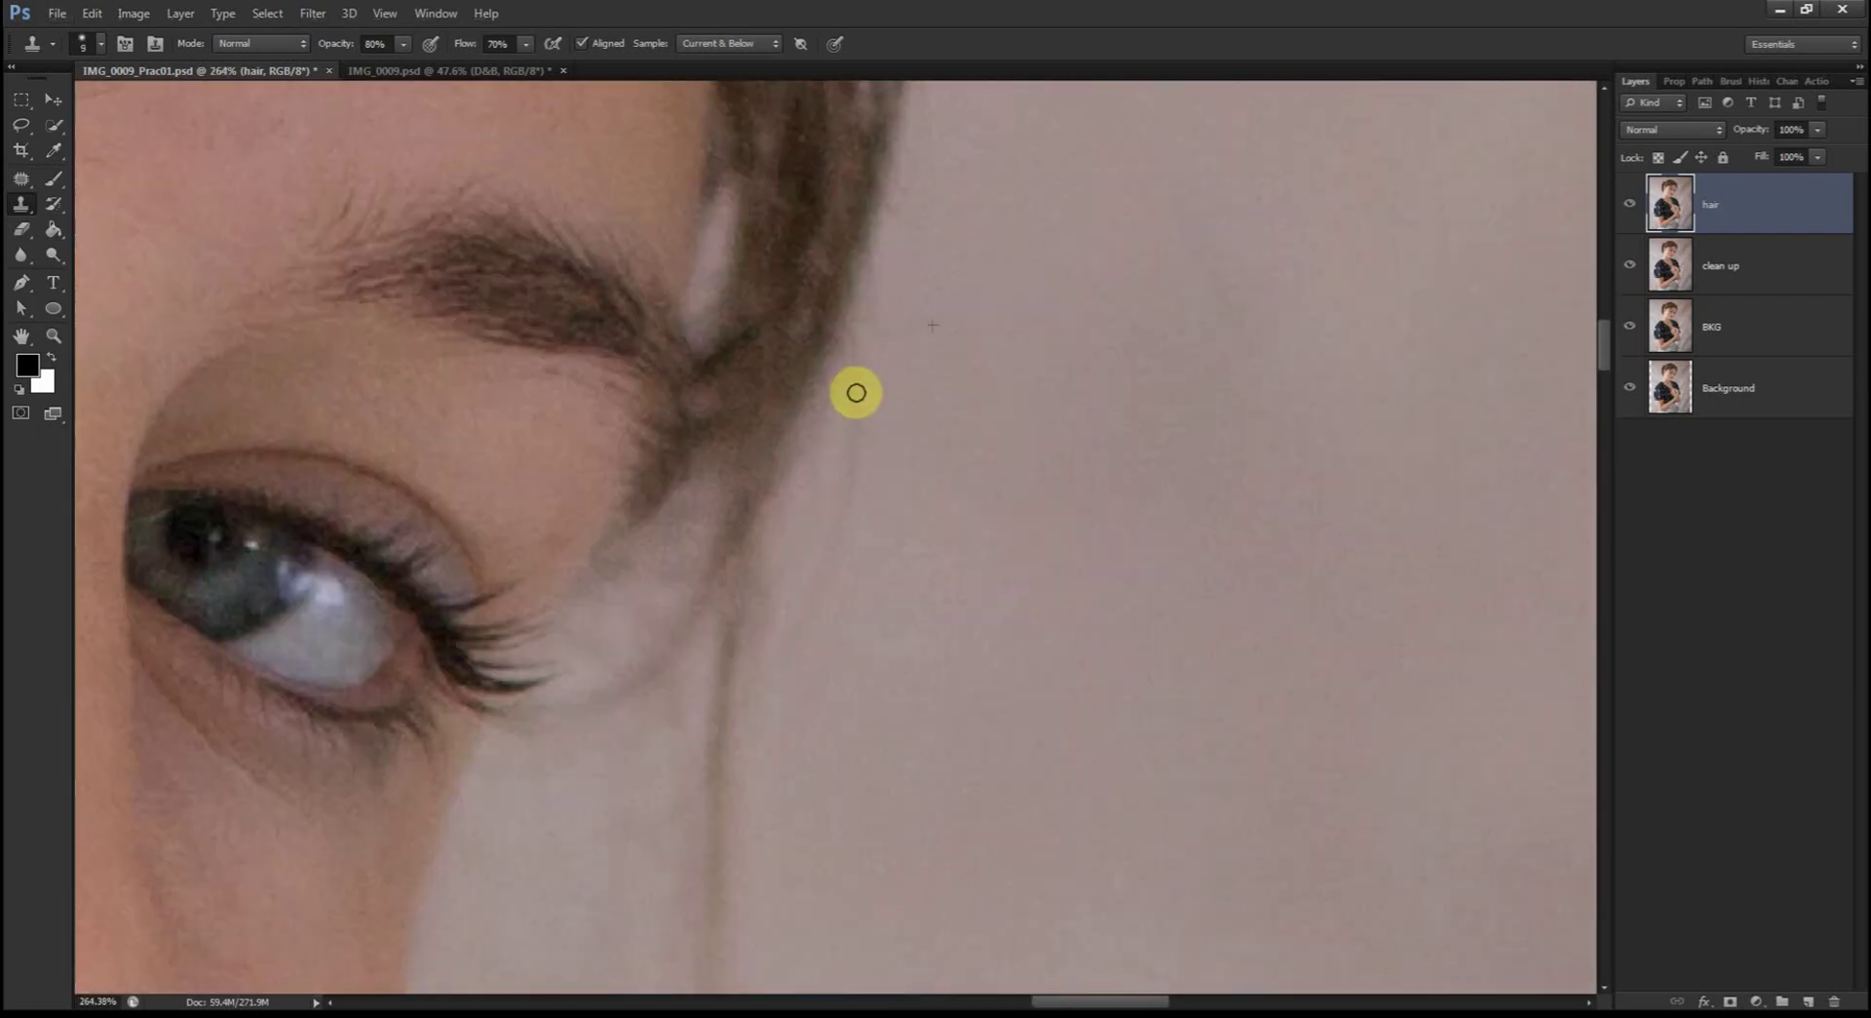
pyautogui.moveTo(734, 409); pyautogui.dragTo(735, 442)
pyautogui.scroll(-6, 923, 780)
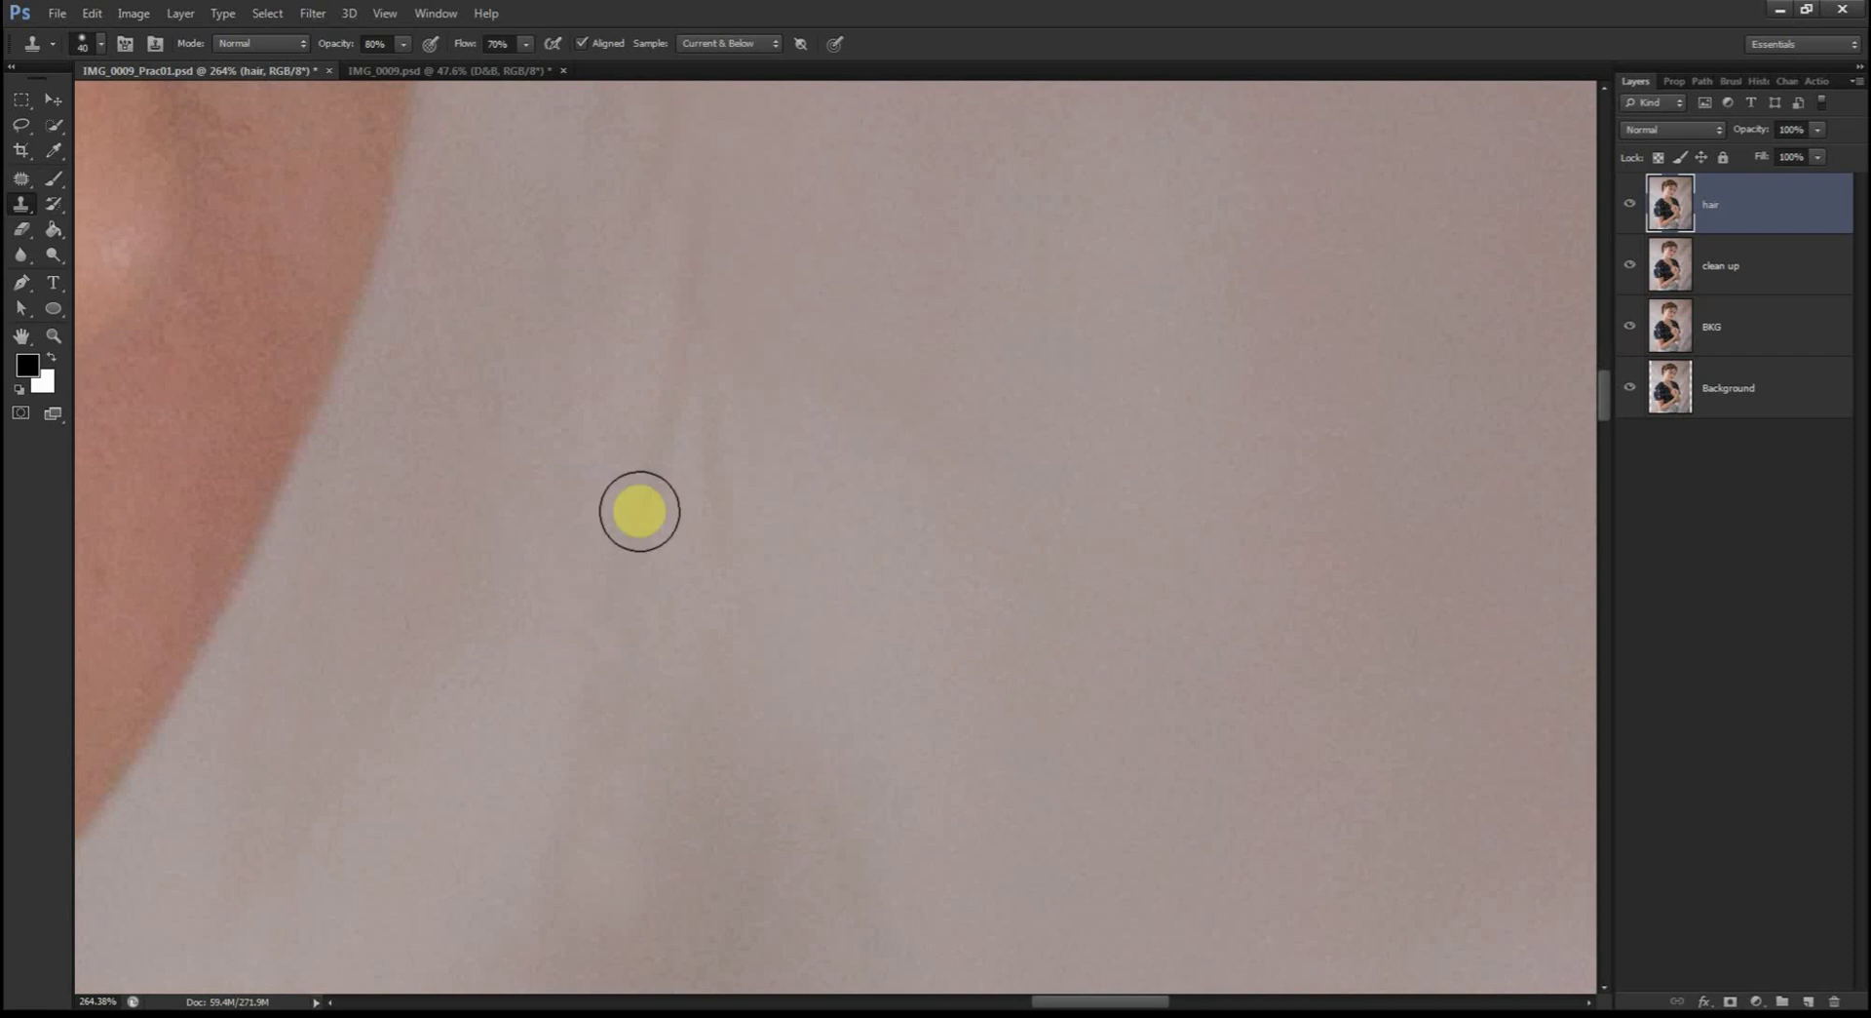
pyautogui.scroll(-7, 916, 651)
pyautogui.scroll(3, 916, 651)
# Step: Use the Patch tool to blend the leftover strand marks on the backdrop between the chin and the far shoulder
pyautogui.press('j')
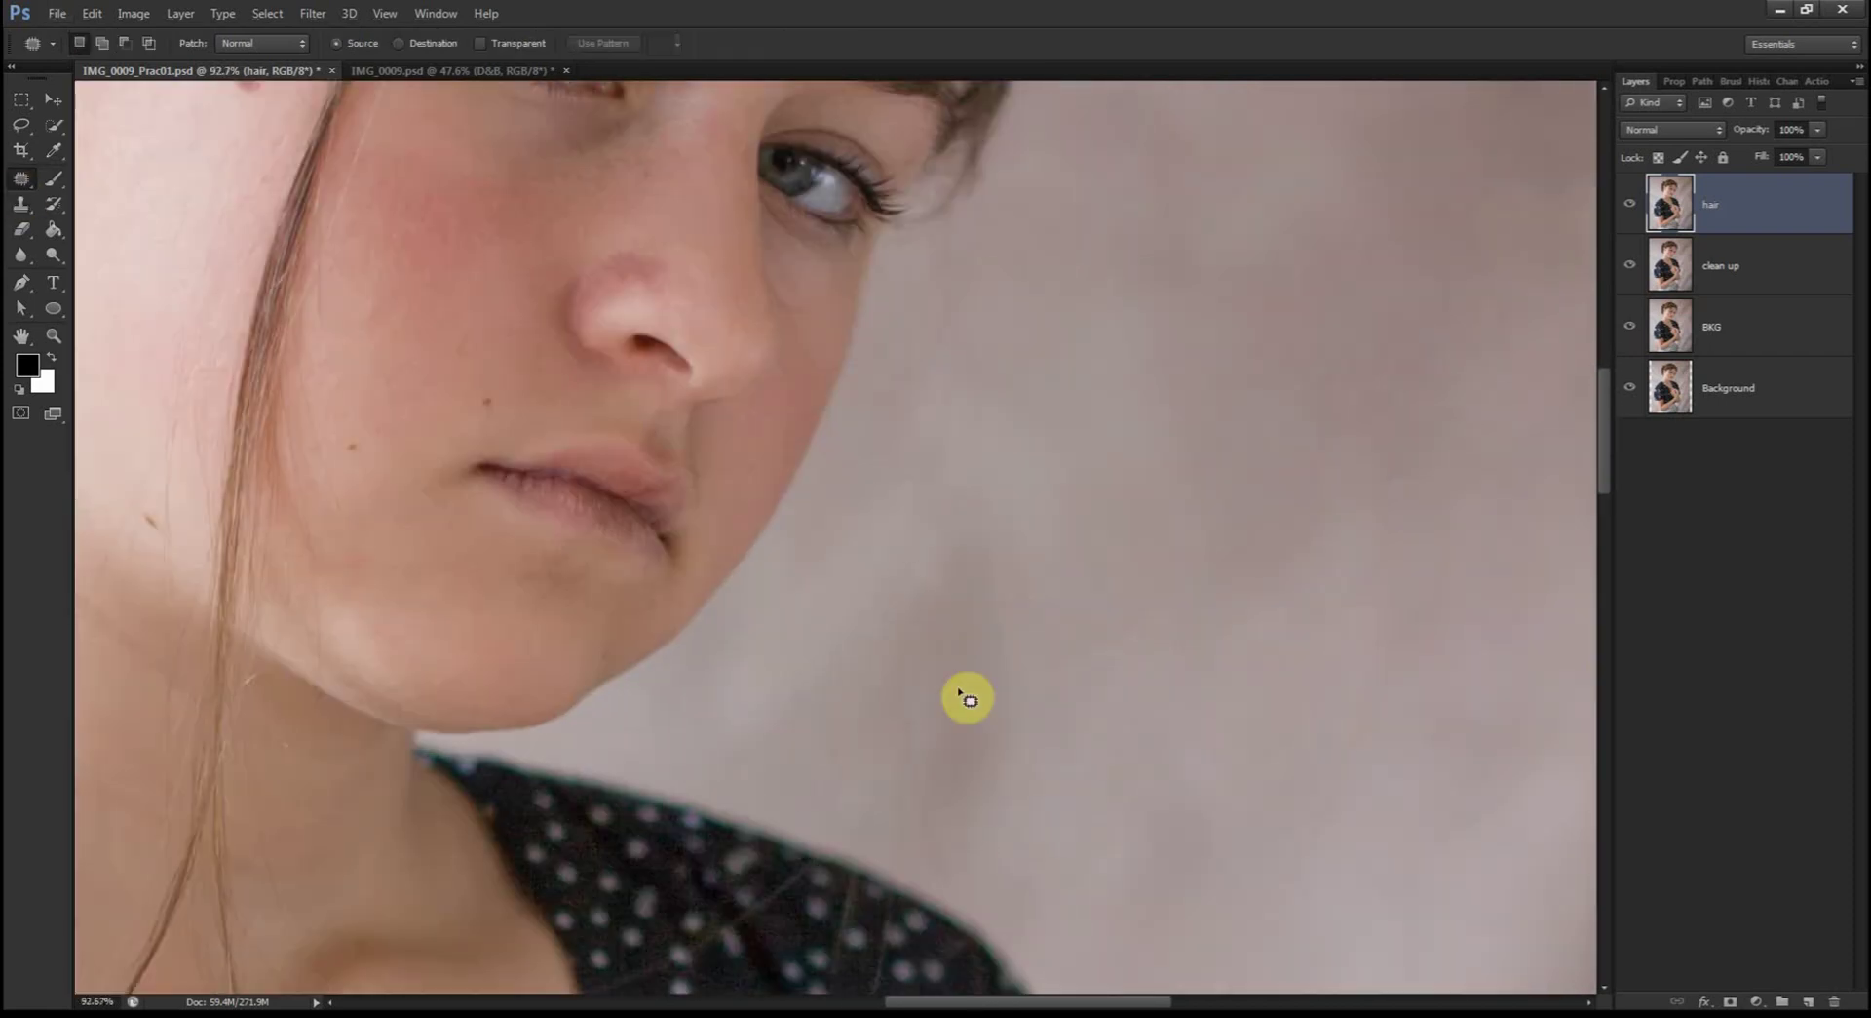
pyautogui.moveTo(965, 868)
pyautogui.mouseDown()
pyautogui.moveTo(945, 721)
pyautogui.moveTo(1085, 822)
pyautogui.mouseUp()
pyautogui.hotkey('ctrl', 'd')
pyautogui.scroll(-1, 1089, 584)
pyautogui.scroll(4, 1072, 283)
pyautogui.moveTo(1105, 944)
pyautogui.mouseDown()
pyautogui.moveTo(955, 400)
pyautogui.moveTo(921, 575)
pyautogui.mouseUp()
pyautogui.scroll(5, 948, 289)
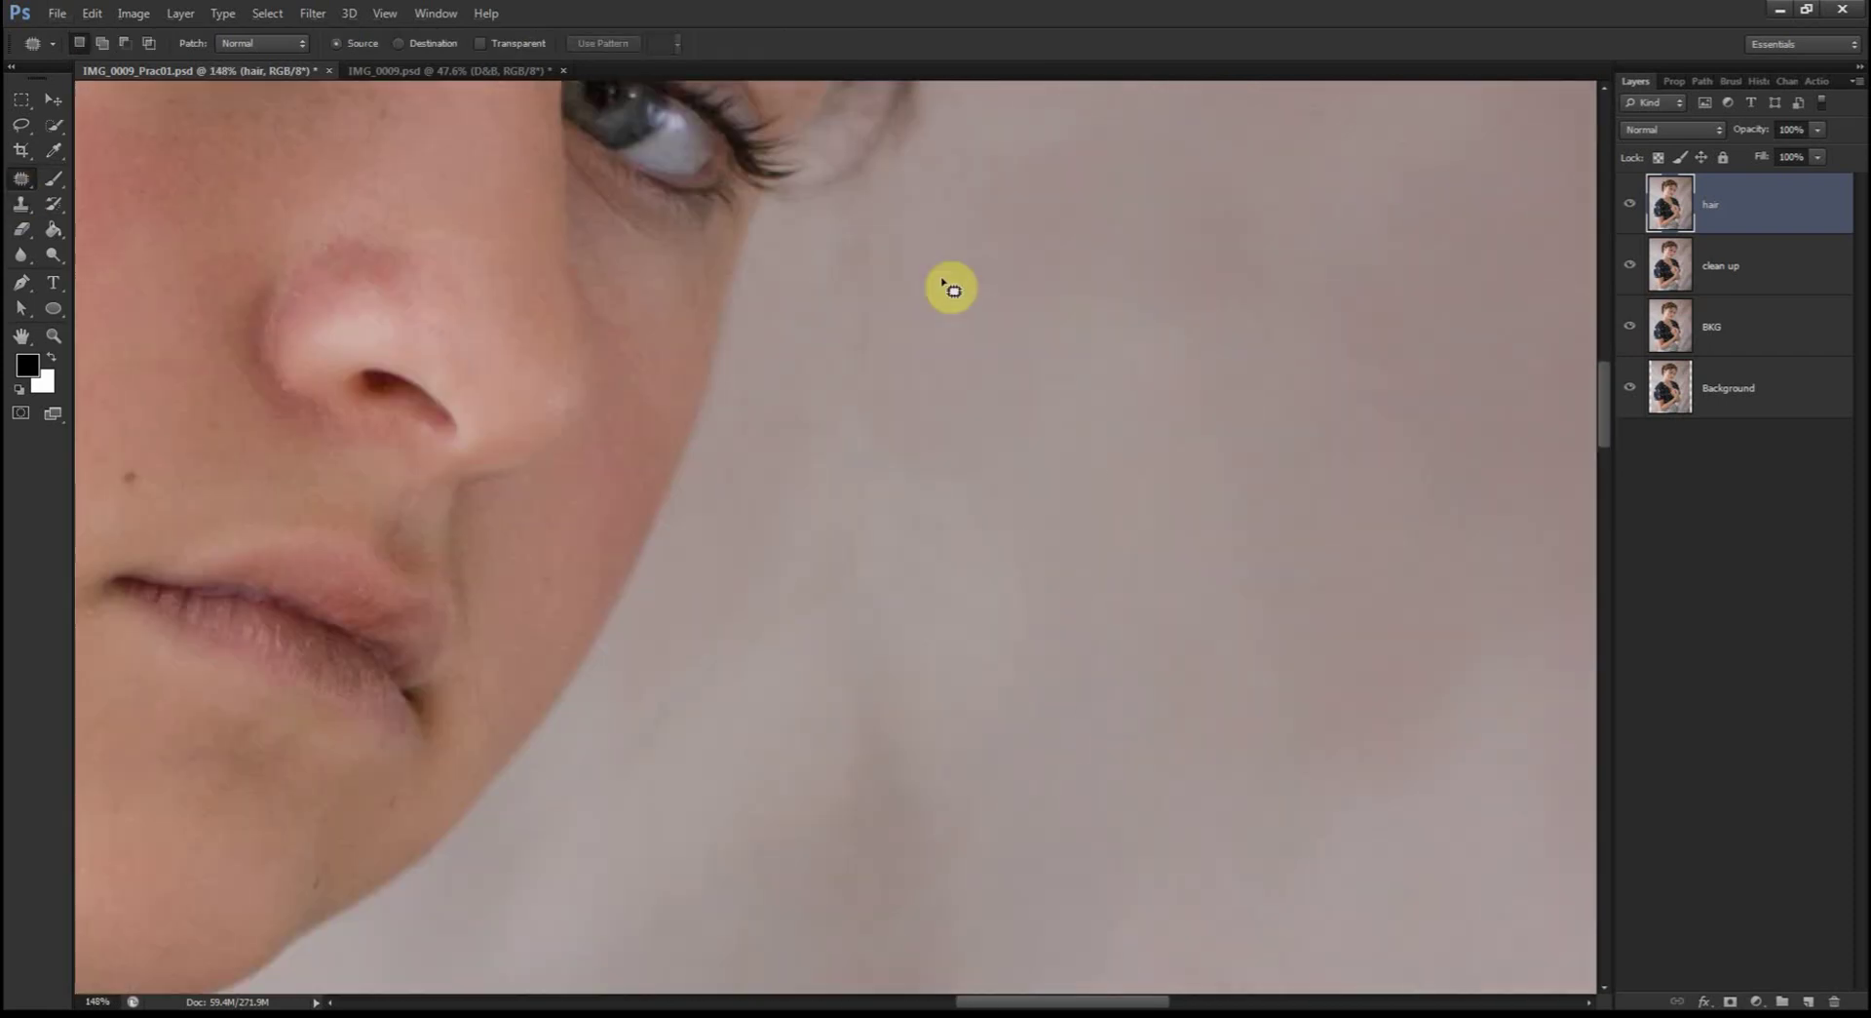
# Step: Patch the remaining streaks on the backdrop beside the eye and cheek with clean backdrop
pyautogui.moveTo(949, 289)
pyautogui.mouseDown()
pyautogui.moveTo(916, 818)
pyautogui.moveTo(999, 723)
pyautogui.moveTo(945, 765)
pyautogui.mouseUp()
pyautogui.hotkey('ctrl', 'd')
pyautogui.scroll(-10, 1090, 600)
pyautogui.moveTo(923, 534); pyautogui.dragTo(916, 531)
pyautogui.moveTo(902, 575); pyautogui.dragTo(777, 591)
pyautogui.moveTo(761, 638); pyautogui.dragTo(912, 612)
pyautogui.scroll(-6, 920, 619)
pyautogui.scroll(6, 372, 260)
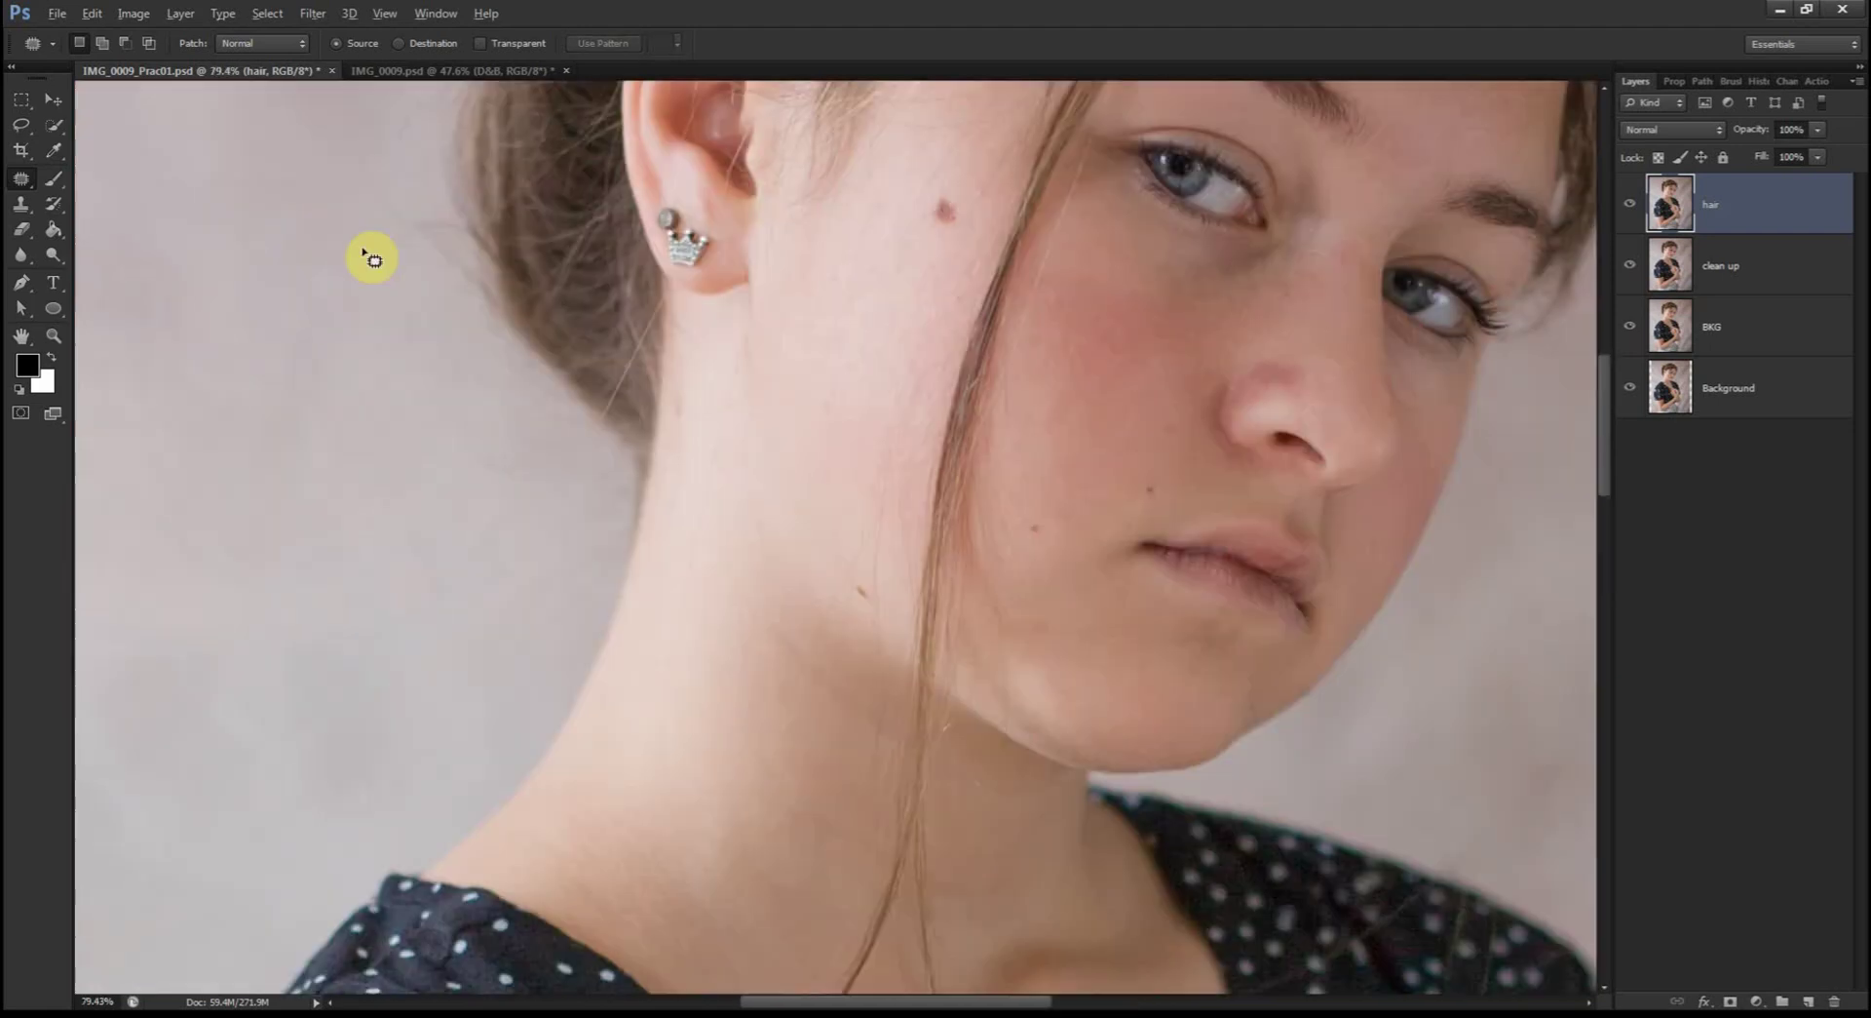
# Step: Patch out the flyaway hairs on the backdrop behind the head and the light strand below the earlobe
pyautogui.moveTo(255, 317)
pyautogui.mouseDown()
pyautogui.moveTo(201, 376)
pyautogui.moveTo(337, 548)
pyautogui.mouseUp()
pyautogui.moveTo(633, 492); pyautogui.dragTo(615, 379)
pyautogui.hotkey('ctrl', 'd')
pyautogui.scroll(3, 484, 521)
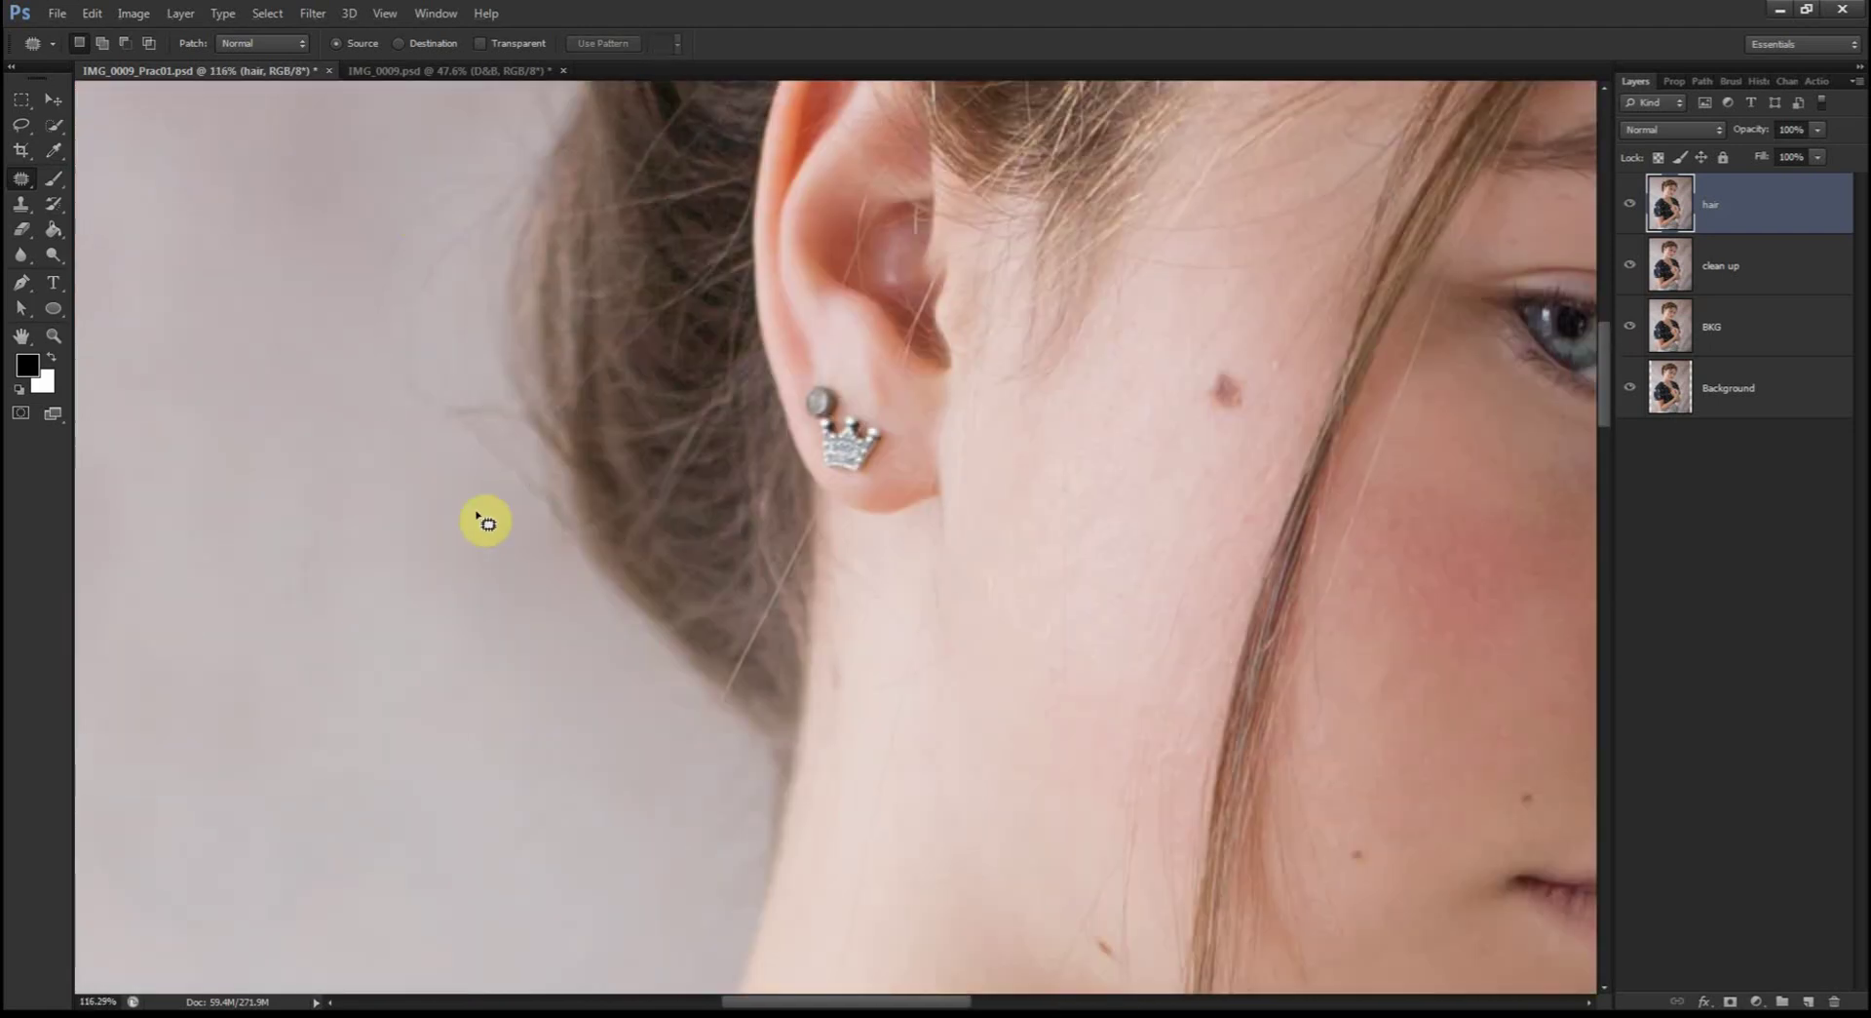
pyautogui.moveTo(485, 521); pyautogui.dragTo(438, 517)
pyautogui.moveTo(468, 419); pyautogui.dragTo(389, 630)
pyautogui.hotkey('ctrl', 'd')
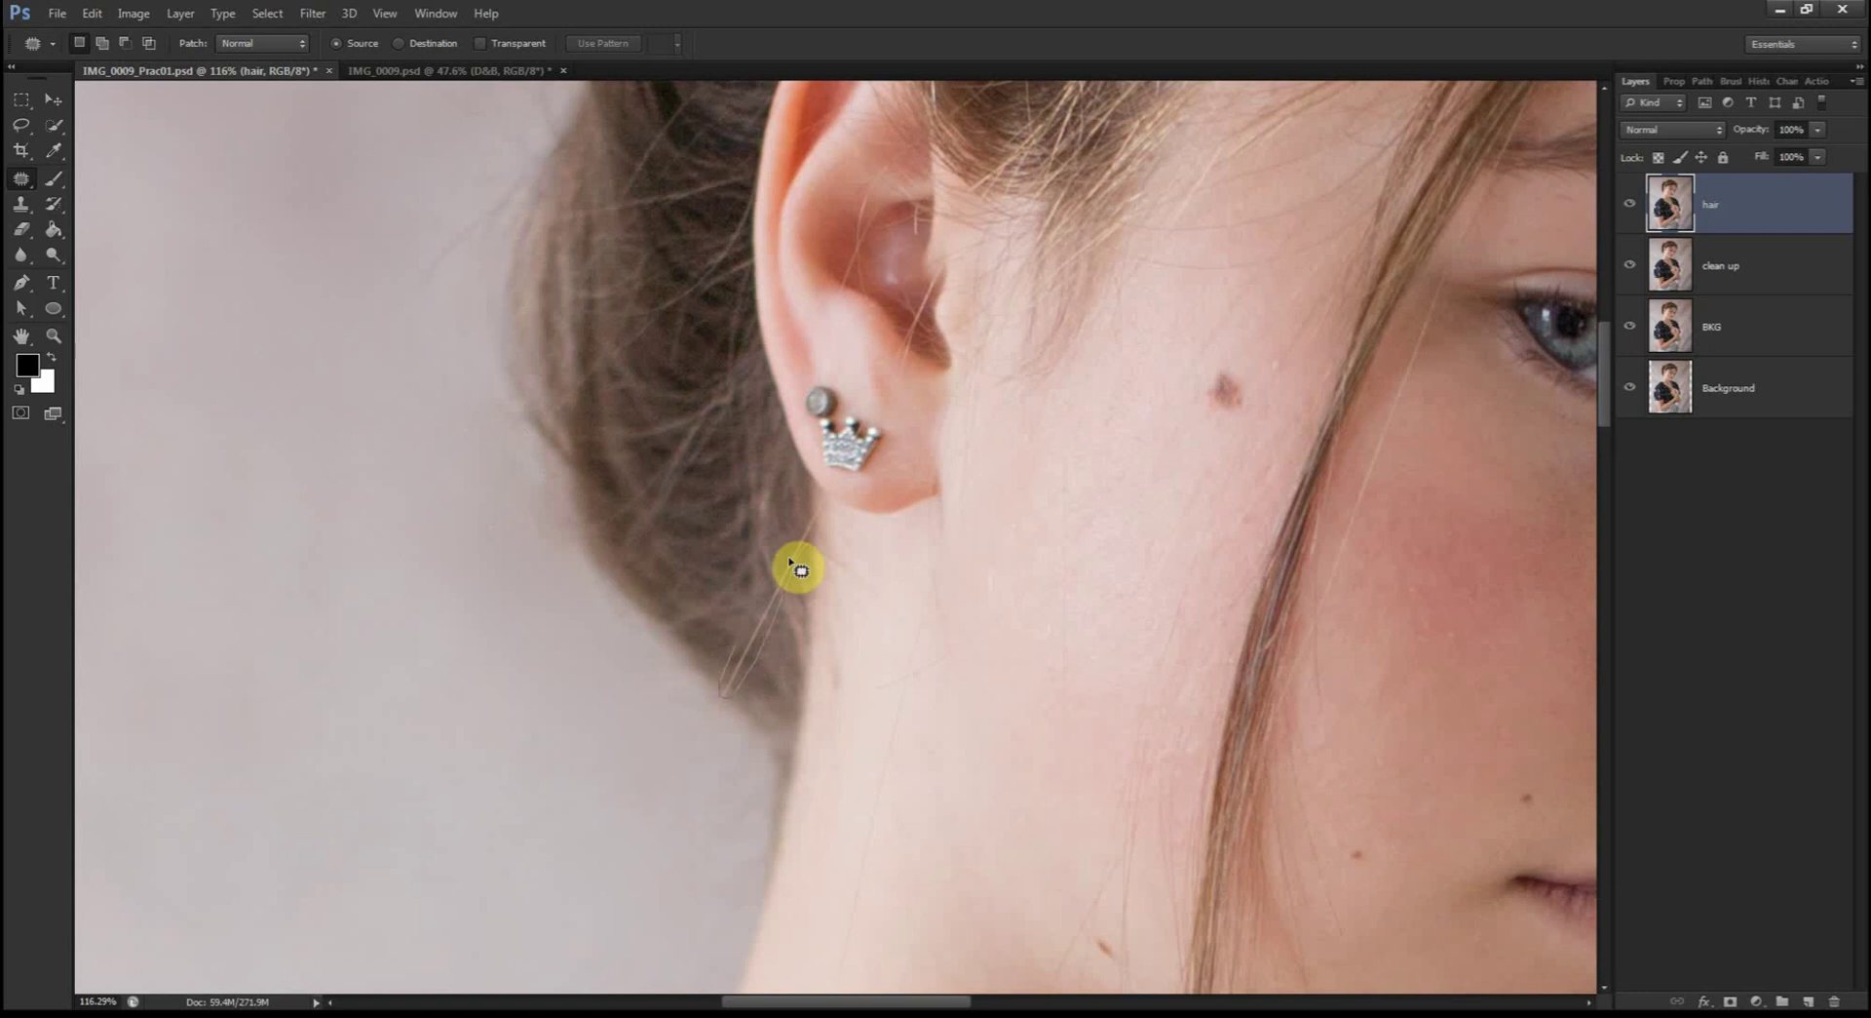
pyautogui.moveTo(790, 561); pyautogui.dragTo(812, 524)
pyautogui.moveTo(785, 585)
pyautogui.mouseDown()
pyautogui.moveTo(834, 674)
pyautogui.moveTo(764, 512)
pyautogui.mouseUp()
# Step: Patch out the stray hairs crossing the inside of the ear
pyautogui.scroll(3, 902, 567)
pyautogui.scroll(7, 975, 611)
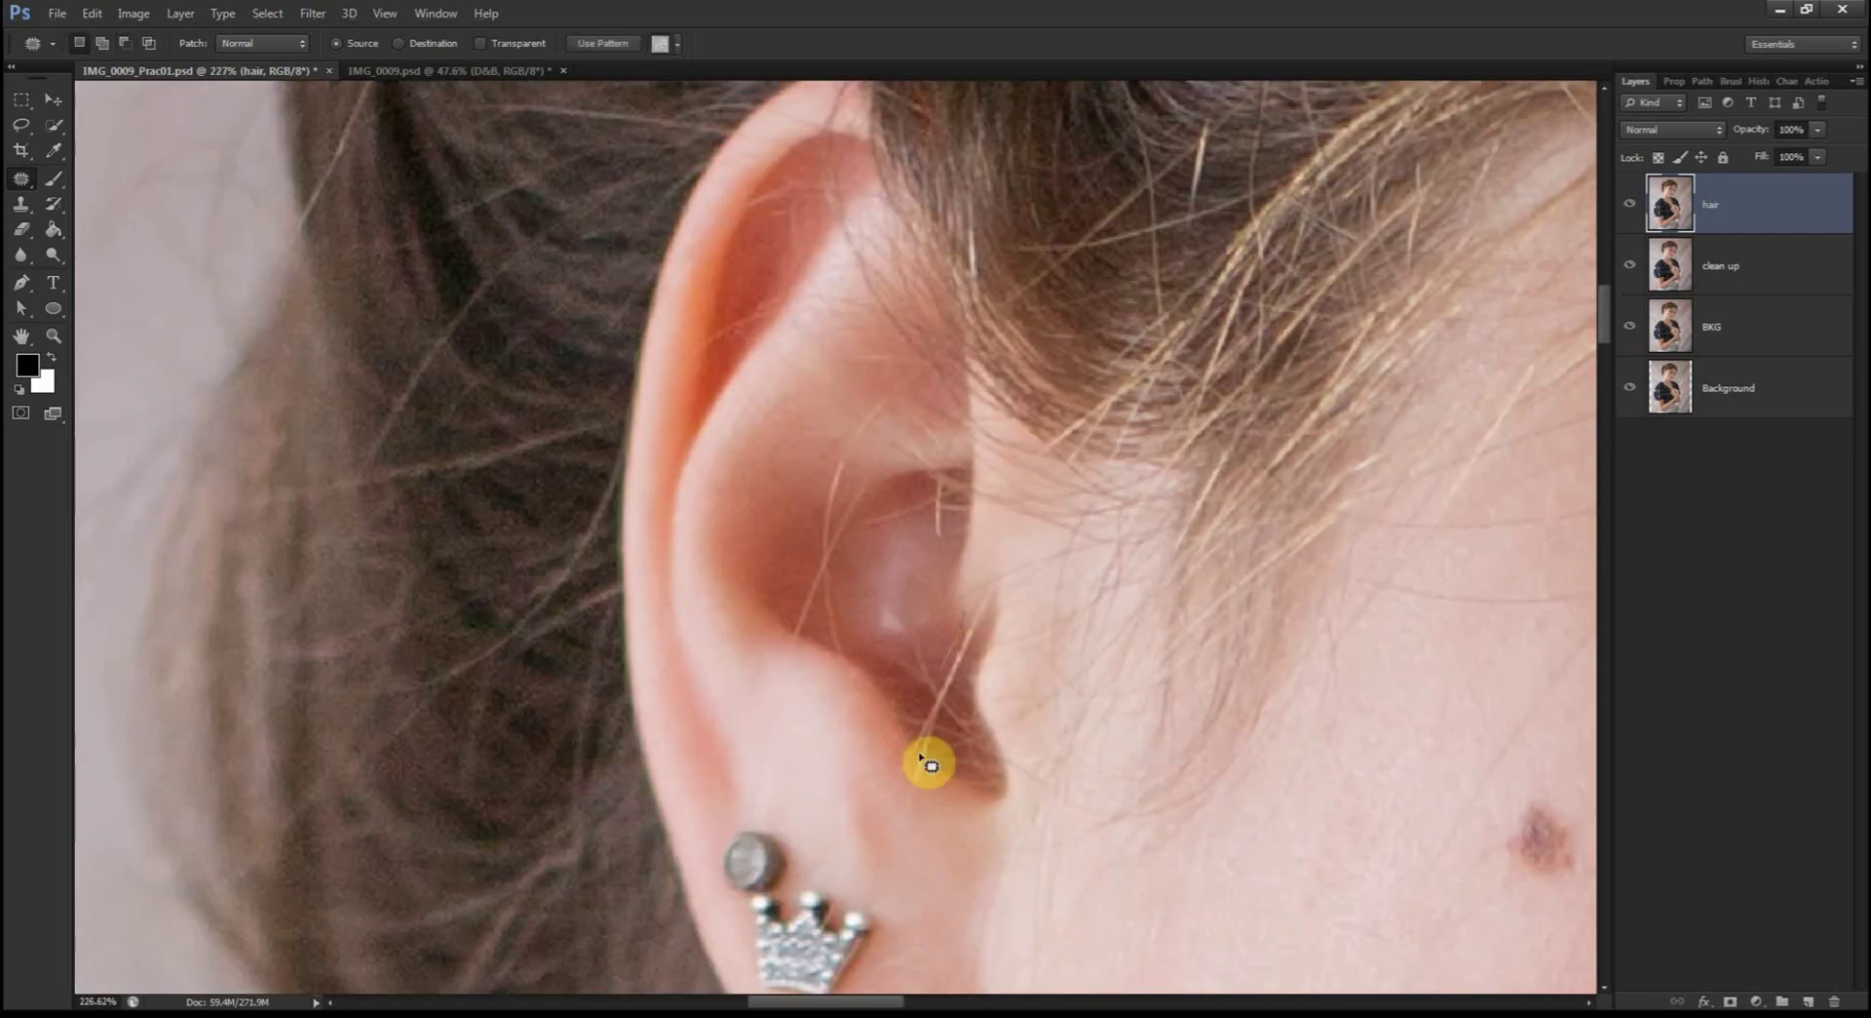
pyautogui.moveTo(928, 608); pyautogui.dragTo(919, 832)
pyautogui.moveTo(957, 488)
pyautogui.mouseDown()
pyautogui.moveTo(927, 569)
pyautogui.moveTo(967, 487)
pyautogui.mouseUp()
pyautogui.moveTo(856, 519); pyautogui.dragTo(848, 459)
pyautogui.moveTo(853, 458); pyautogui.dragTo(754, 537)
pyautogui.hotkey('ctrl', 'd')
pyautogui.moveTo(863, 507)
pyautogui.mouseDown()
pyautogui.moveTo(853, 543)
pyautogui.moveTo(877, 559)
pyautogui.moveTo(783, 529)
pyautogui.mouseUp()
pyautogui.hotkey('ctrl', 'd')
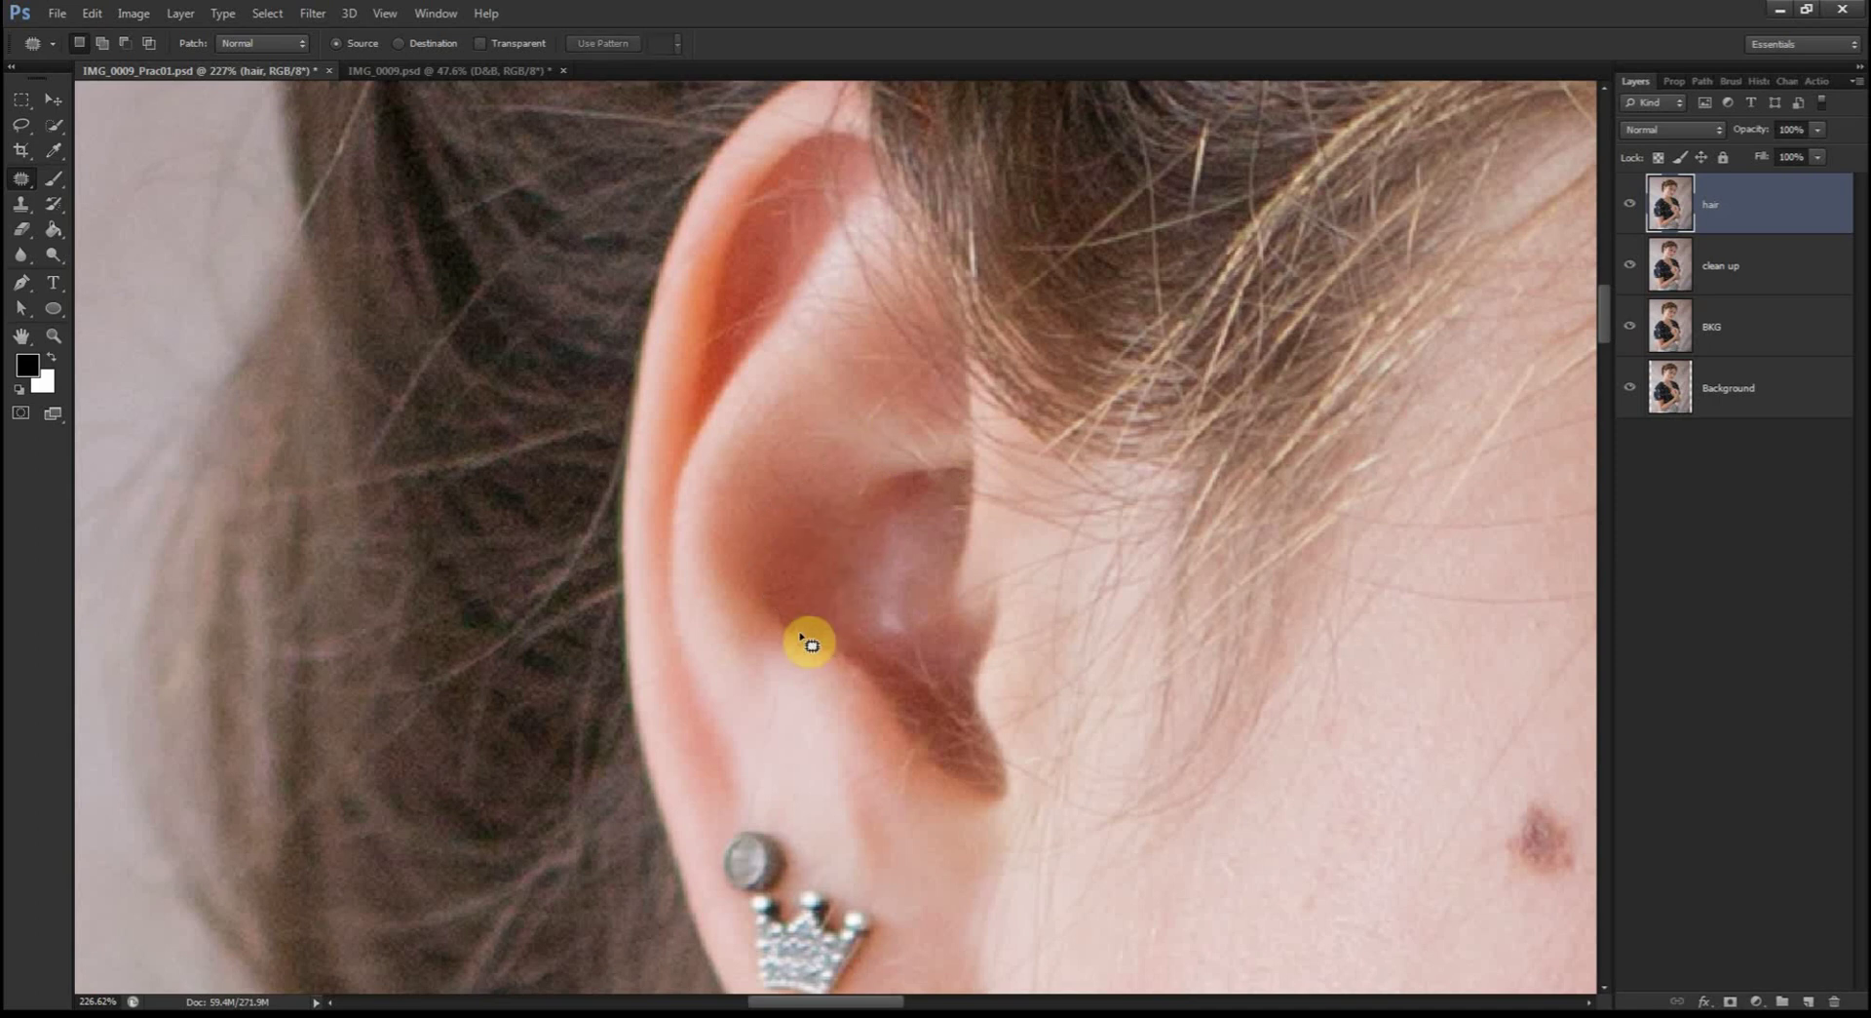
# Step: Patch the skin of the lower ear just above the earrings using nearby clean ear skin
pyautogui.moveTo(772, 749); pyautogui.dragTo(774, 746)
pyautogui.moveTo(942, 778)
pyautogui.mouseDown()
pyautogui.moveTo(919, 785)
pyautogui.moveTo(937, 747)
pyautogui.mouseUp()
pyautogui.moveTo(938, 746)
pyautogui.mouseDown()
pyautogui.moveTo(915, 627)
pyautogui.moveTo(985, 737)
pyautogui.moveTo(861, 610)
pyautogui.mouseUp()
pyautogui.hotkey('ctrl', 'd')
# Step: Patch out stray hairs lying across the braid sections above the ear
pyautogui.scroll(3, 636, 368)
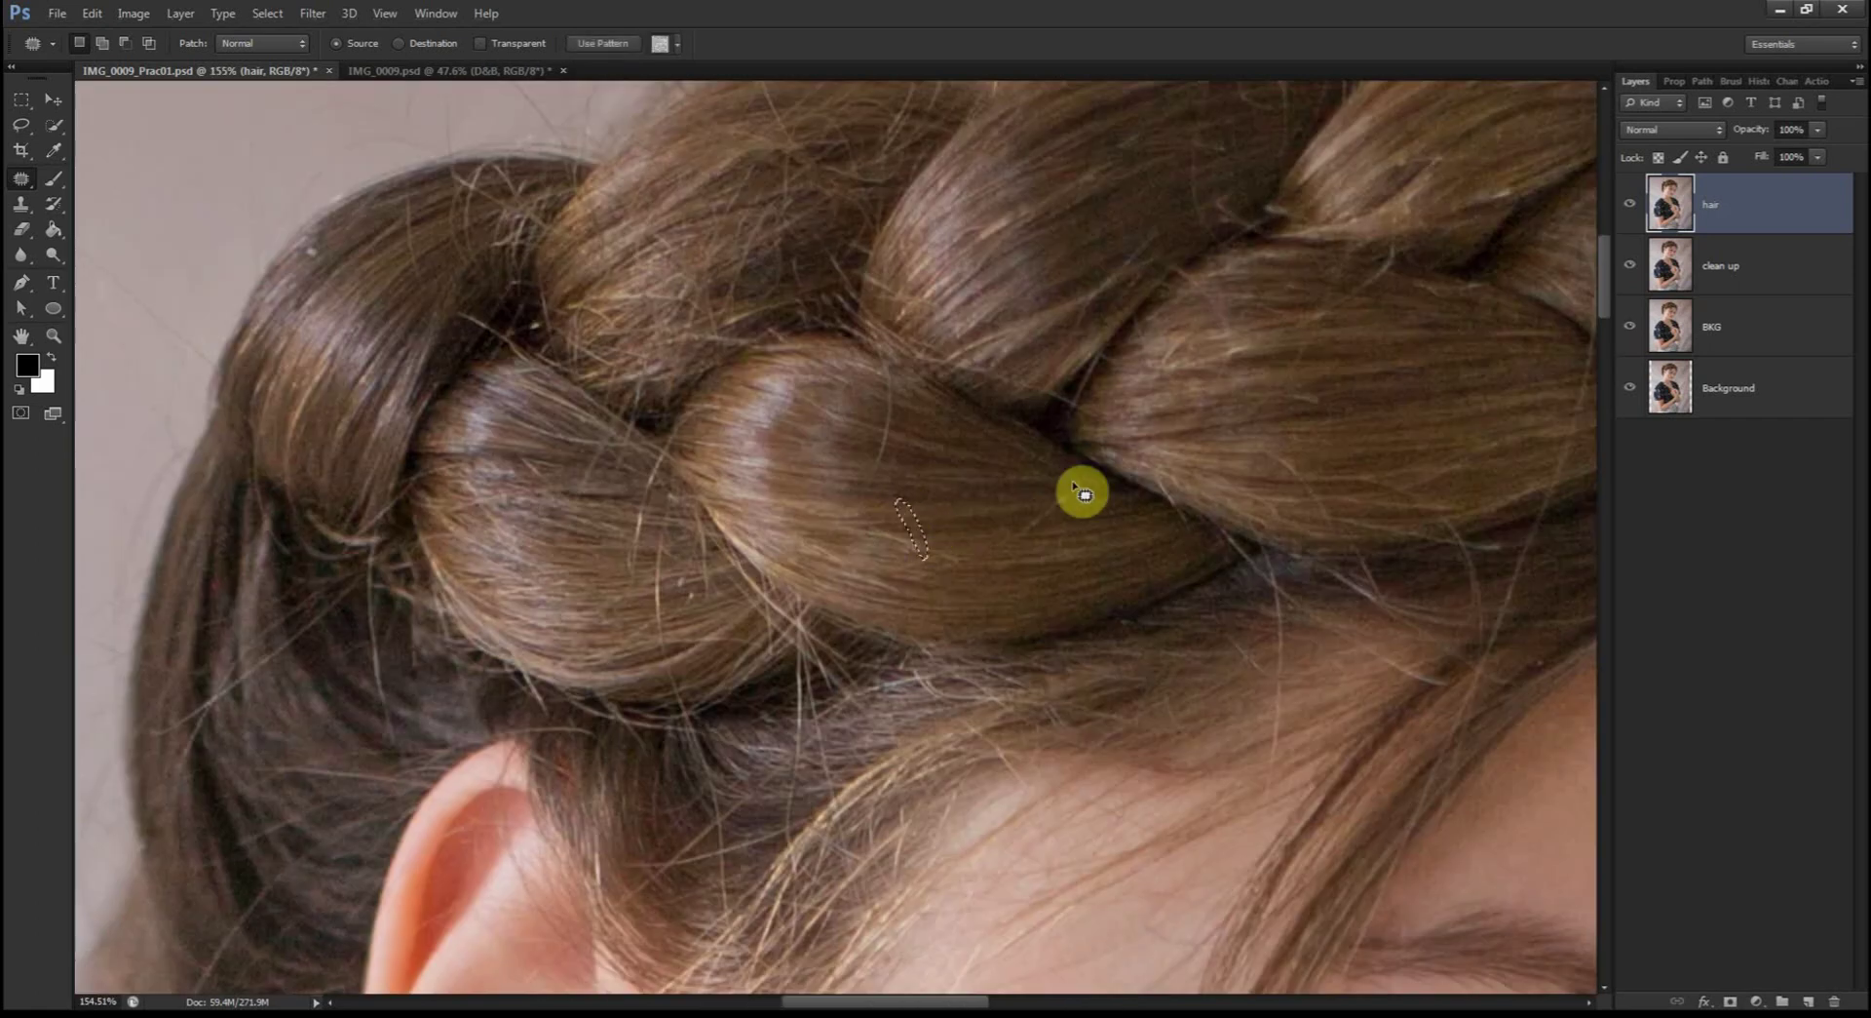
pyautogui.moveTo(1041, 515); pyautogui.dragTo(1141, 518)
pyautogui.moveTo(1286, 400); pyautogui.dragTo(1333, 397)
pyautogui.hotkey('ctrl', 'd')
pyautogui.moveTo(1479, 479); pyautogui.dragTo(1168, 589)
pyautogui.moveTo(341, 608)
pyautogui.mouseDown()
pyautogui.moveTo(326, 668)
pyautogui.moveTo(362, 686)
pyautogui.mouseUp()
pyautogui.moveTo(1220, 332); pyautogui.dragTo(1179, 296)
pyautogui.moveTo(1185, 297); pyautogui.dragTo(962, 314)
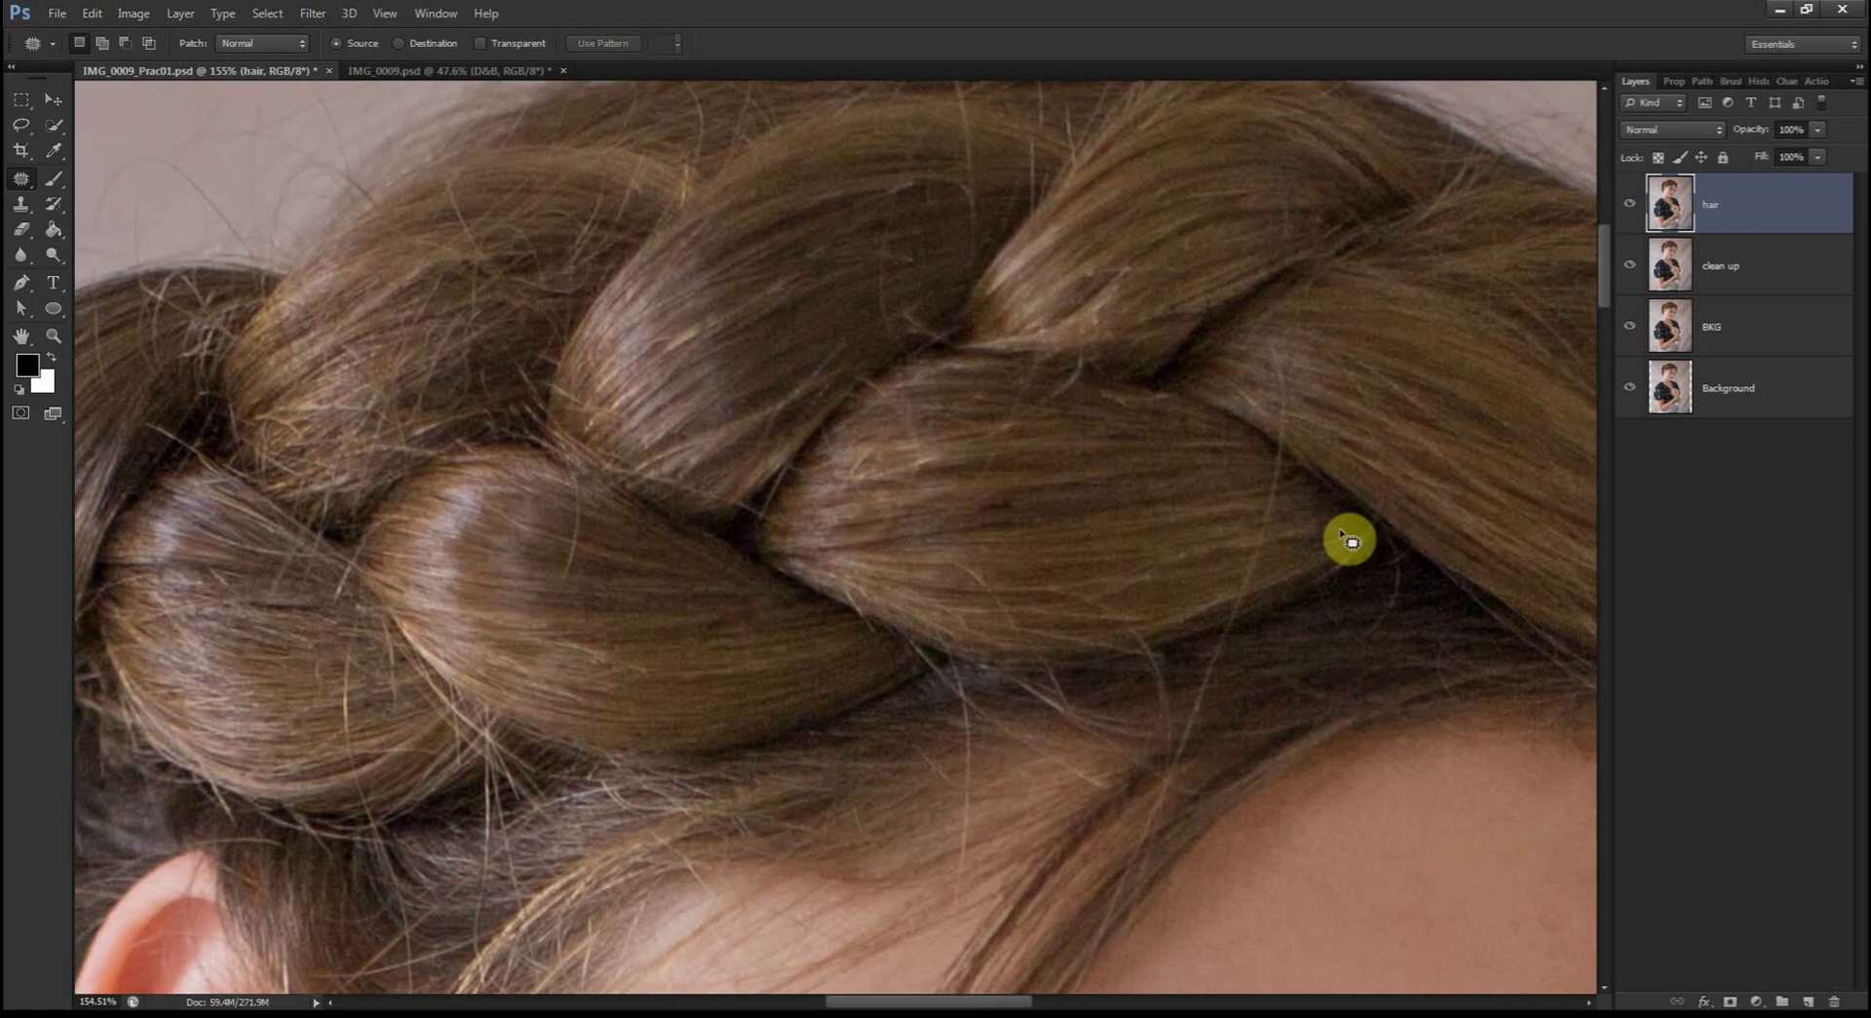
# Step: Patch the crossing hairs on the middle braid sections and along the hairline beneath them
pyautogui.moveTo(1284, 454)
pyautogui.mouseDown()
pyautogui.moveTo(1254, 602)
pyautogui.moveTo(1289, 448)
pyautogui.moveTo(1281, 362)
pyautogui.mouseUp()
pyautogui.moveTo(1226, 629)
pyautogui.mouseDown()
pyautogui.moveTo(1221, 659)
pyautogui.moveTo(1129, 663)
pyautogui.mouseUp()
pyautogui.moveTo(1121, 657); pyautogui.dragTo(1213, 643)
pyautogui.moveTo(1199, 673)
pyautogui.mouseDown()
pyautogui.moveTo(1381, 619)
pyautogui.moveTo(1296, 592)
pyautogui.mouseUp()
pyautogui.moveTo(809, 588); pyautogui.dragTo(906, 589)
# Step: Patch out the loose hairs at the junction of the lower braid sections above the ear and on the neighbouring section
pyautogui.moveTo(906, 772); pyautogui.dragTo(903, 809)
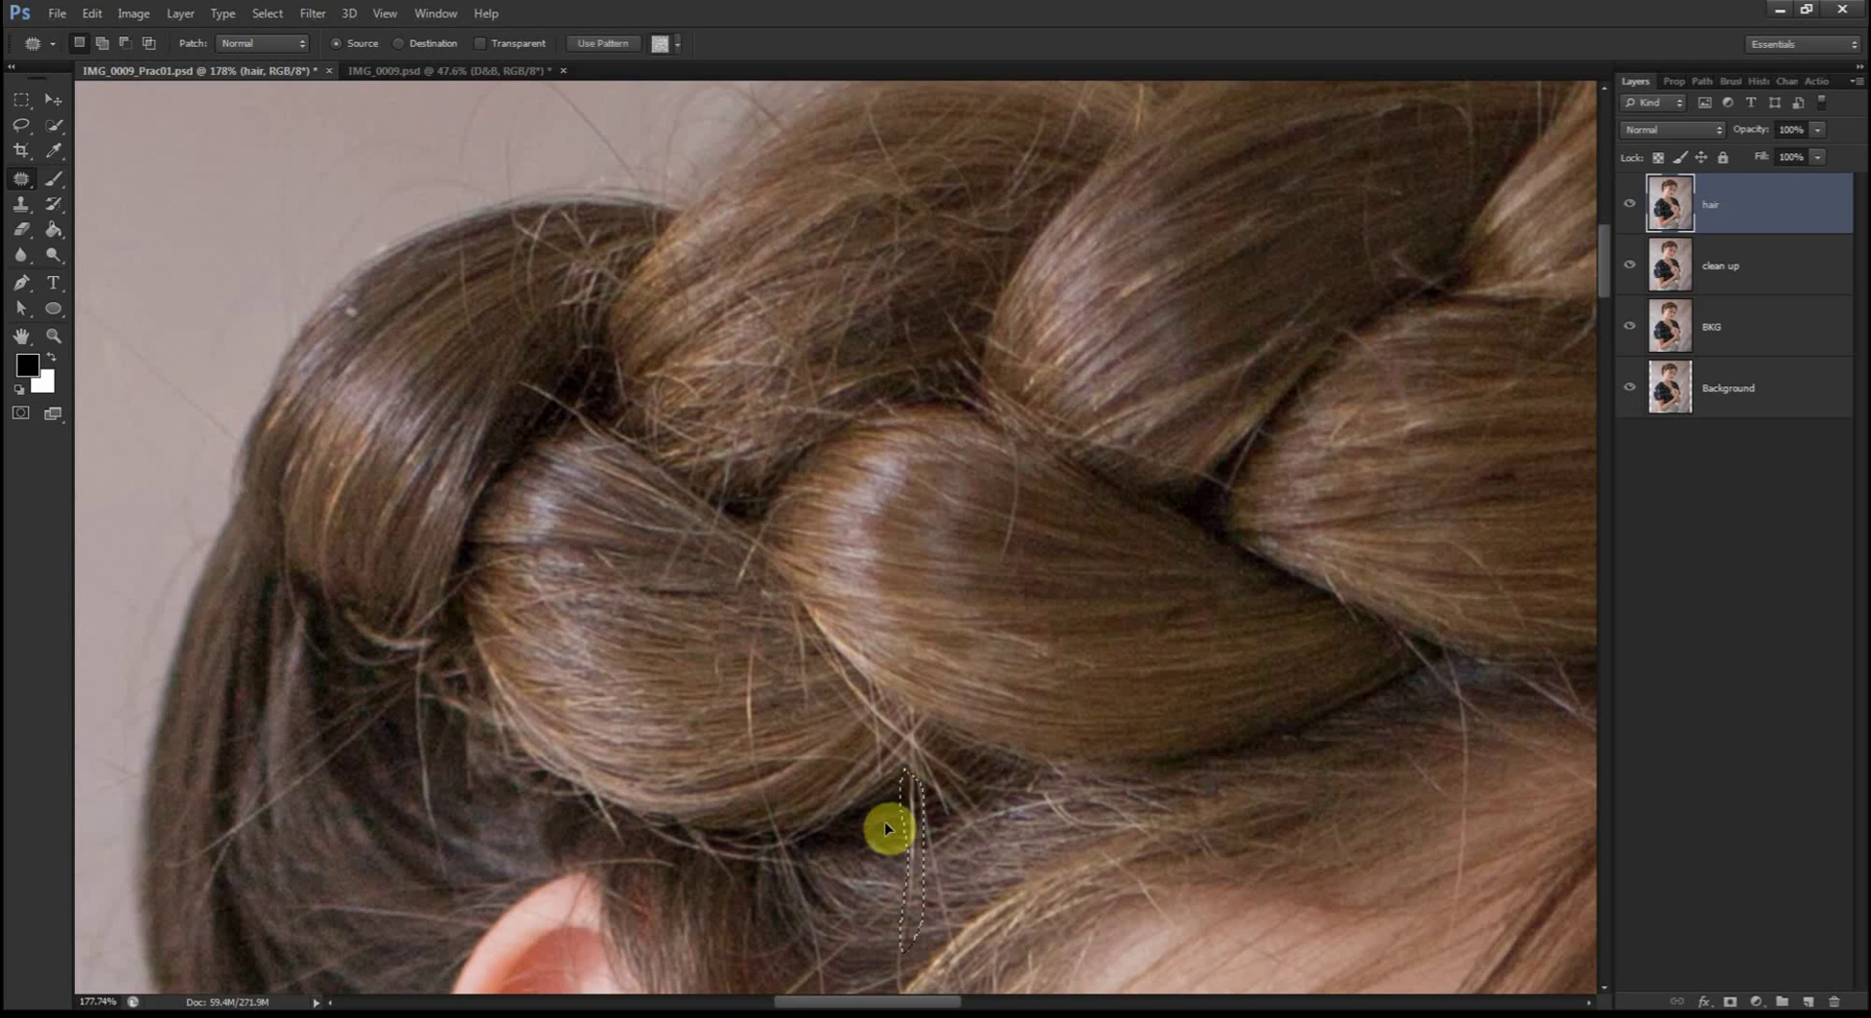
pyautogui.moveTo(938, 741); pyautogui.dragTo(890, 821)
pyautogui.moveTo(911, 765); pyautogui.dragTo(885, 701)
pyautogui.hotkey('ctrl', 'd')
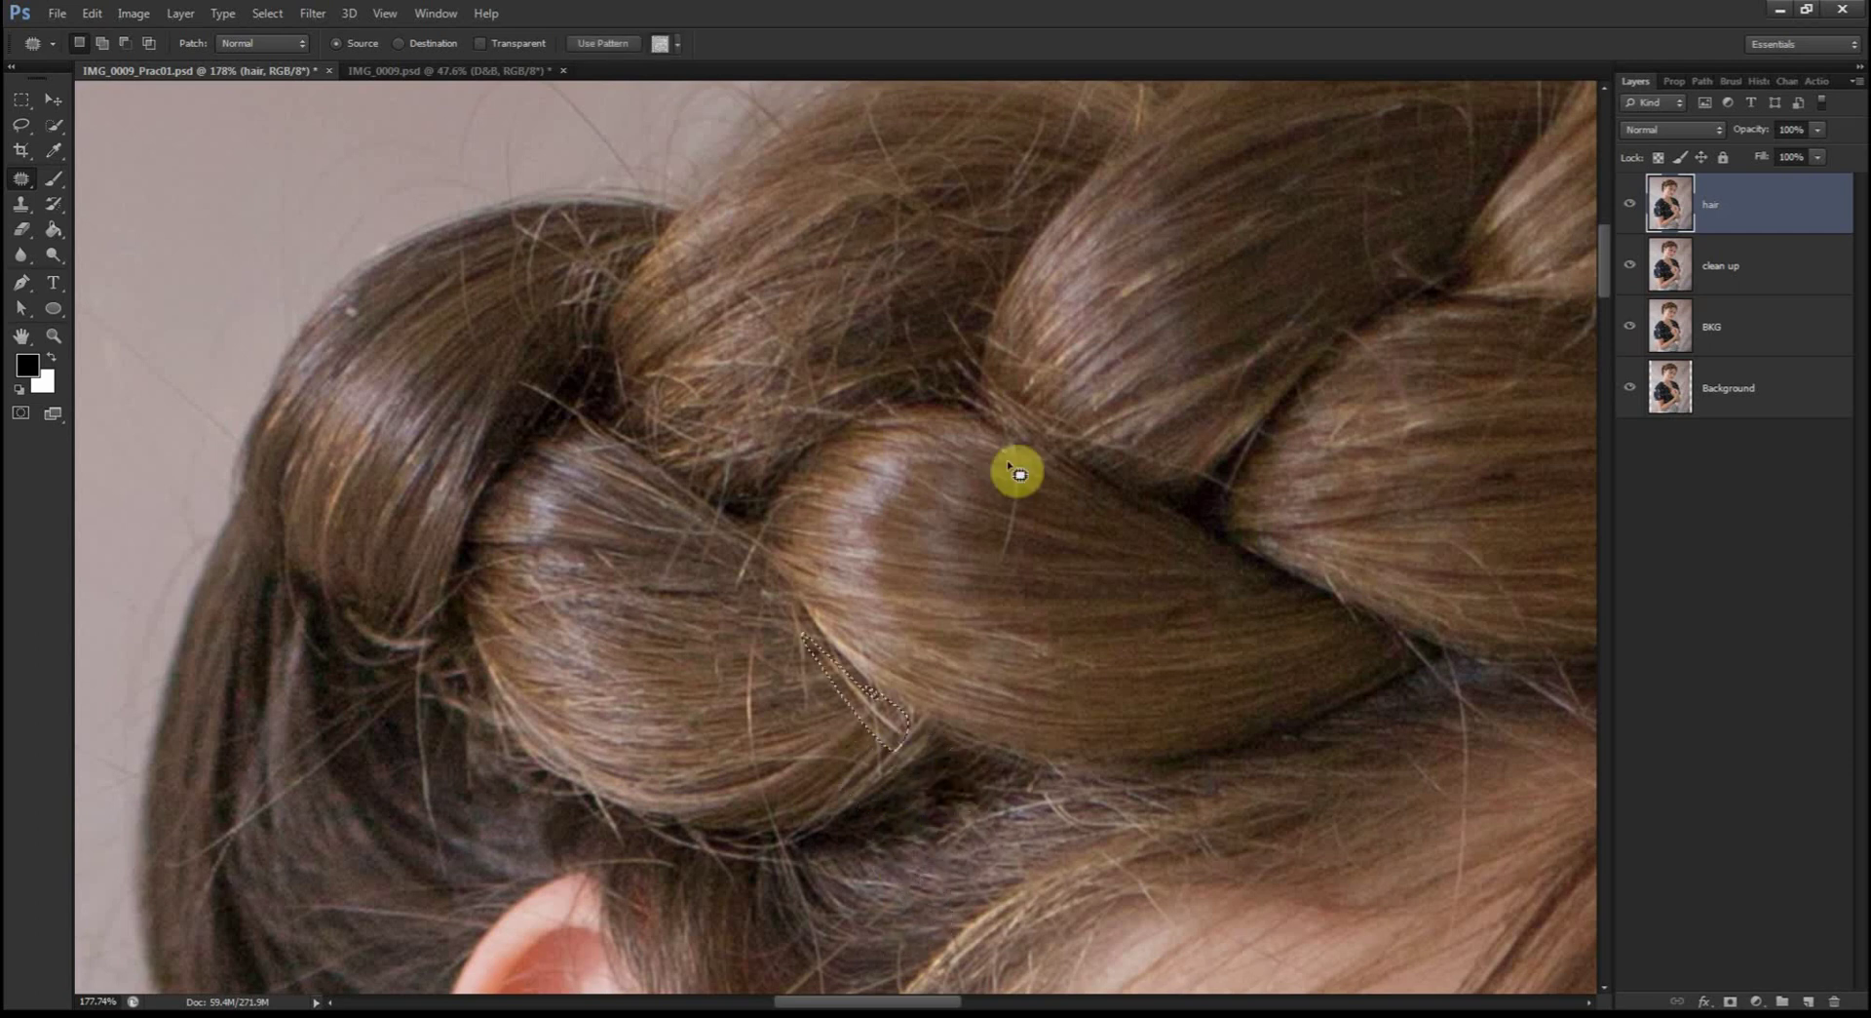
pyautogui.moveTo(1008, 466); pyautogui.dragTo(1188, 568)
pyautogui.hotkey('ctrl', 'd')
# Step: Patch the short fine hair on the front of the polka-dot dress below the neckline
pyautogui.scroll(-2, 779, 468)
pyautogui.scroll(-8, 1226, 677)
pyautogui.scroll(5, 780, 497)
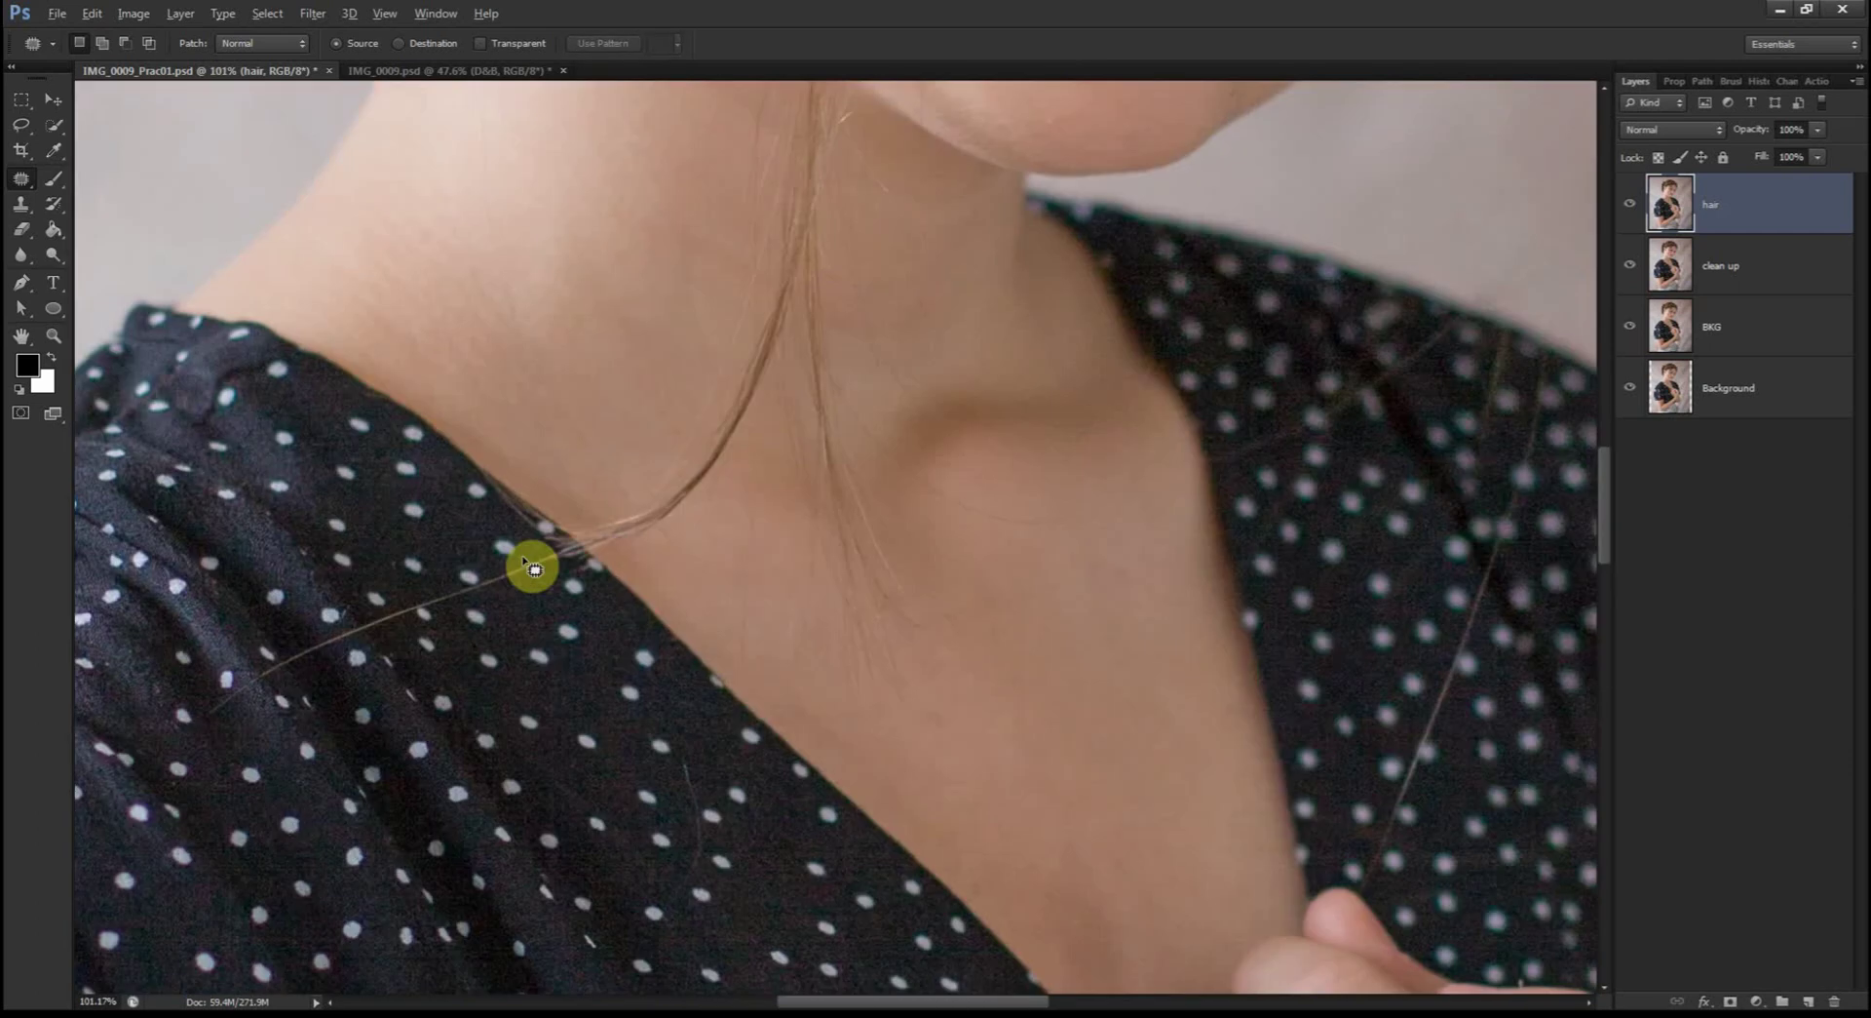
pyautogui.moveTo(531, 560)
pyautogui.mouseDown()
pyautogui.moveTo(550, 567)
pyautogui.moveTo(492, 668)
pyautogui.mouseUp()
pyautogui.hotkey('ctrl', 'z')
pyautogui.moveTo(604, 799)
pyautogui.mouseDown()
pyautogui.moveTo(983, 726)
pyautogui.moveTo(1003, 825)
pyautogui.moveTo(1014, 714)
pyautogui.mouseUp()
pyautogui.hotkey('ctrl', 'd')
pyautogui.scroll(5, 1005, 750)
pyautogui.hotkey('ctrl', 'd')
# Step: Patch out the long stray hair crossing the dress from the neckline toward the near sleeve
pyautogui.moveTo(679, 331); pyautogui.dragTo(956, 684)
pyautogui.moveTo(1059, 639); pyautogui.dragTo(1084, 647)
pyautogui.moveTo(1035, 676); pyautogui.dragTo(1030, 729)
pyautogui.moveTo(906, 724); pyautogui.dragTo(921, 714)
pyautogui.moveTo(907, 713); pyautogui.dragTo(952, 680)
pyautogui.moveTo(757, 772); pyautogui.dragTo(758, 760)
pyautogui.moveTo(829, 743)
pyautogui.mouseDown()
pyautogui.moveTo(832, 792)
pyautogui.moveTo(802, 778)
pyautogui.moveTo(806, 665)
pyautogui.mouseUp()
pyautogui.moveTo(749, 762)
pyautogui.mouseDown()
pyautogui.moveTo(731, 803)
pyautogui.moveTo(688, 645)
pyautogui.mouseUp()
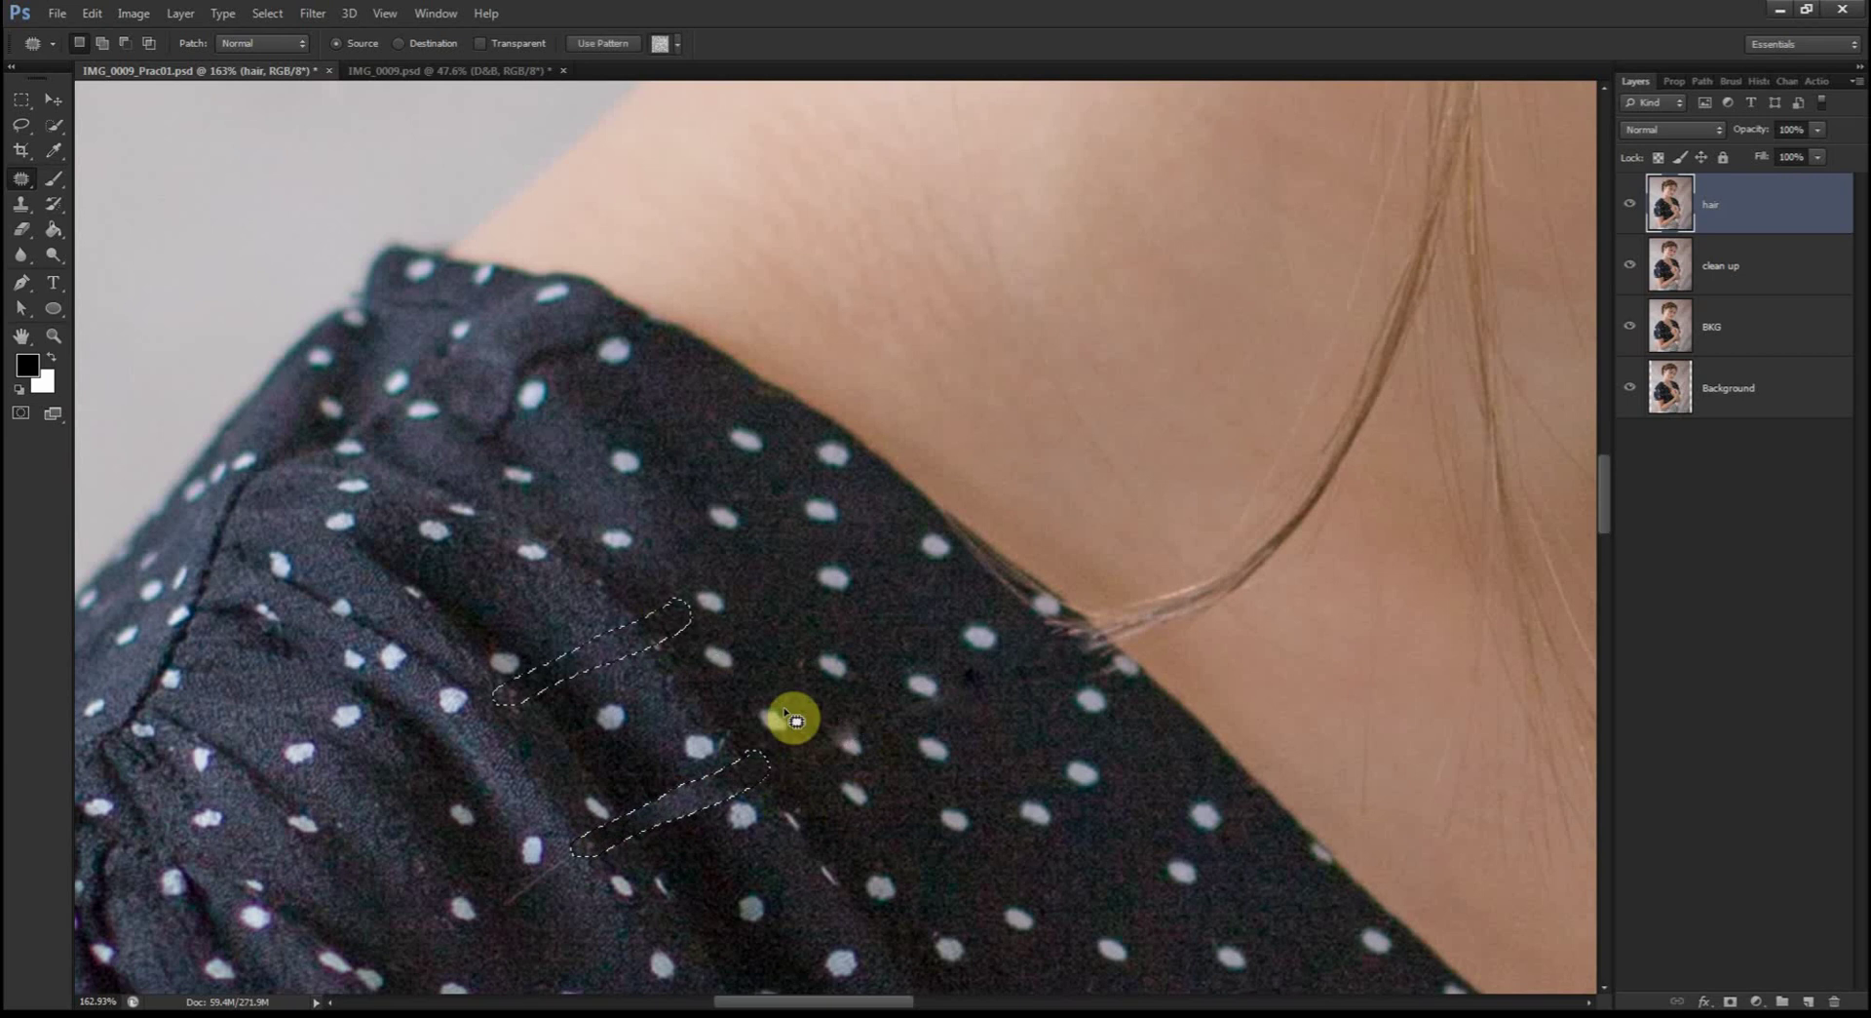
pyautogui.moveTo(585, 834); pyautogui.dragTo(581, 913)
pyautogui.hotkey('ctrl', 'd')
# Step: Patch out the stray hairs on the upper part of the dress's far shoulder
pyautogui.hscroll(10, 965, 614)
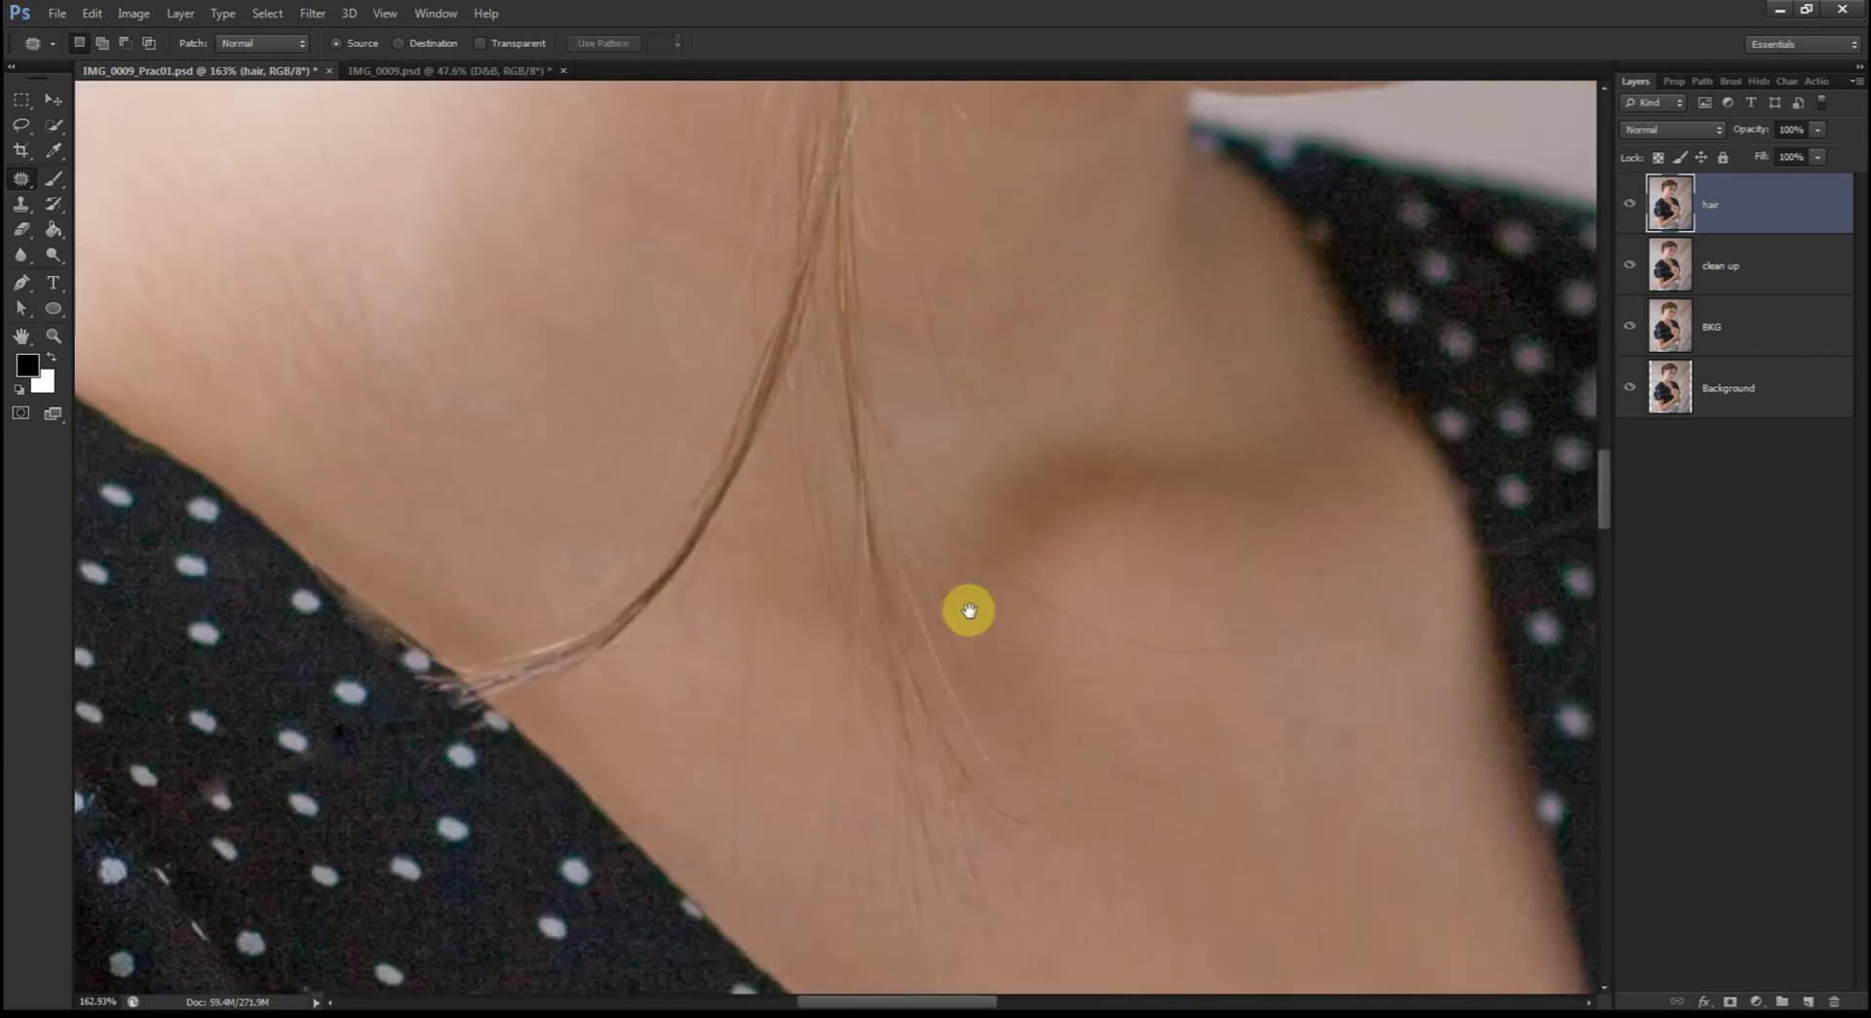
pyautogui.moveTo(681, 672)
pyautogui.mouseDown()
pyautogui.moveTo(645, 700)
pyautogui.moveTo(755, 663)
pyautogui.mouseUp()
pyautogui.moveTo(1089, 609); pyautogui.dragTo(1099, 627)
pyautogui.moveTo(1087, 634)
pyautogui.mouseDown()
pyautogui.moveTo(1026, 525)
pyautogui.moveTo(974, 568)
pyautogui.moveTo(1014, 517)
pyautogui.mouseUp()
pyautogui.moveTo(960, 536); pyautogui.dragTo(886, 584)
pyautogui.moveTo(1145, 619); pyautogui.dragTo(1212, 759)
pyautogui.moveTo(1086, 590); pyautogui.dragTo(1042, 581)
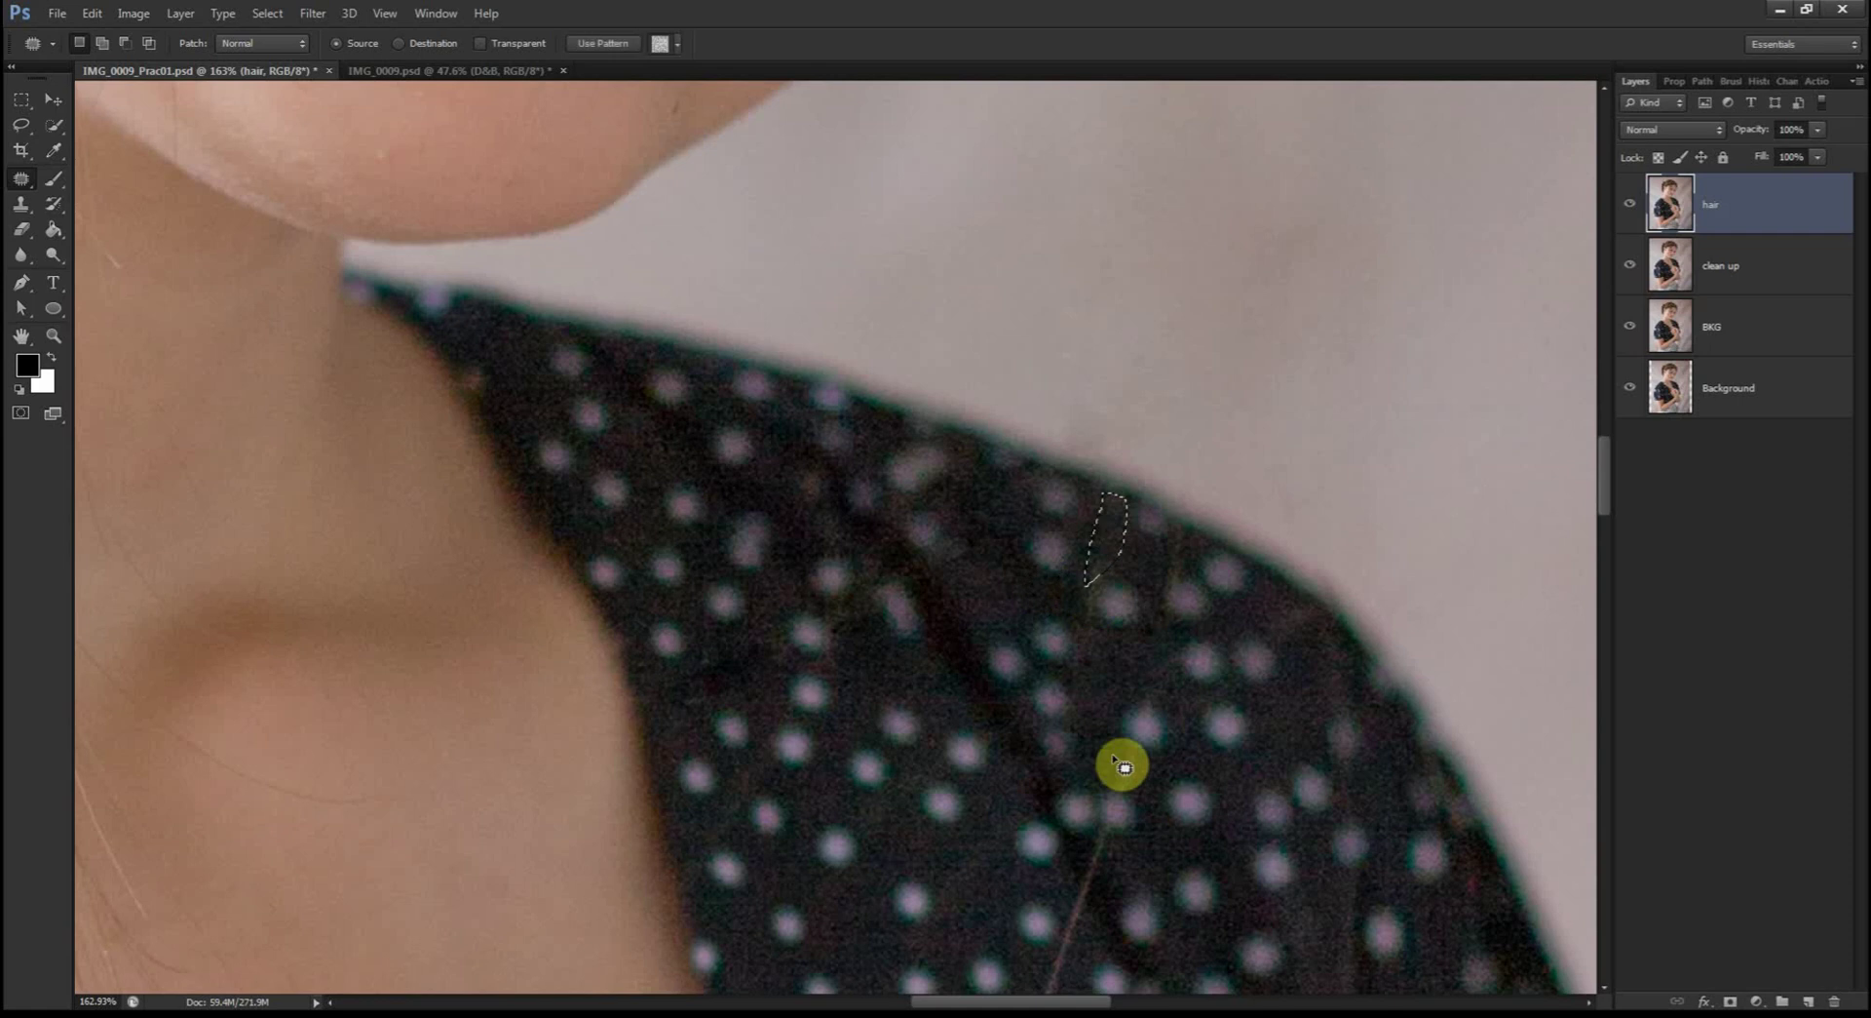
# Step: Patch the long light hair running down the dress from the far shoulder to the hand
pyautogui.moveTo(1112, 756); pyautogui.dragTo(1176, 830)
pyautogui.scroll(-3, 1177, 830)
pyautogui.moveTo(1092, 596); pyautogui.dragTo(1104, 538)
pyautogui.moveTo(1051, 708)
pyautogui.mouseDown()
pyautogui.moveTo(994, 610)
pyautogui.moveTo(1019, 730)
pyautogui.moveTo(1058, 727)
pyautogui.mouseUp()
pyautogui.hotkey('ctrl', 'd')
pyautogui.moveTo(1058, 701); pyautogui.dragTo(1058, 468)
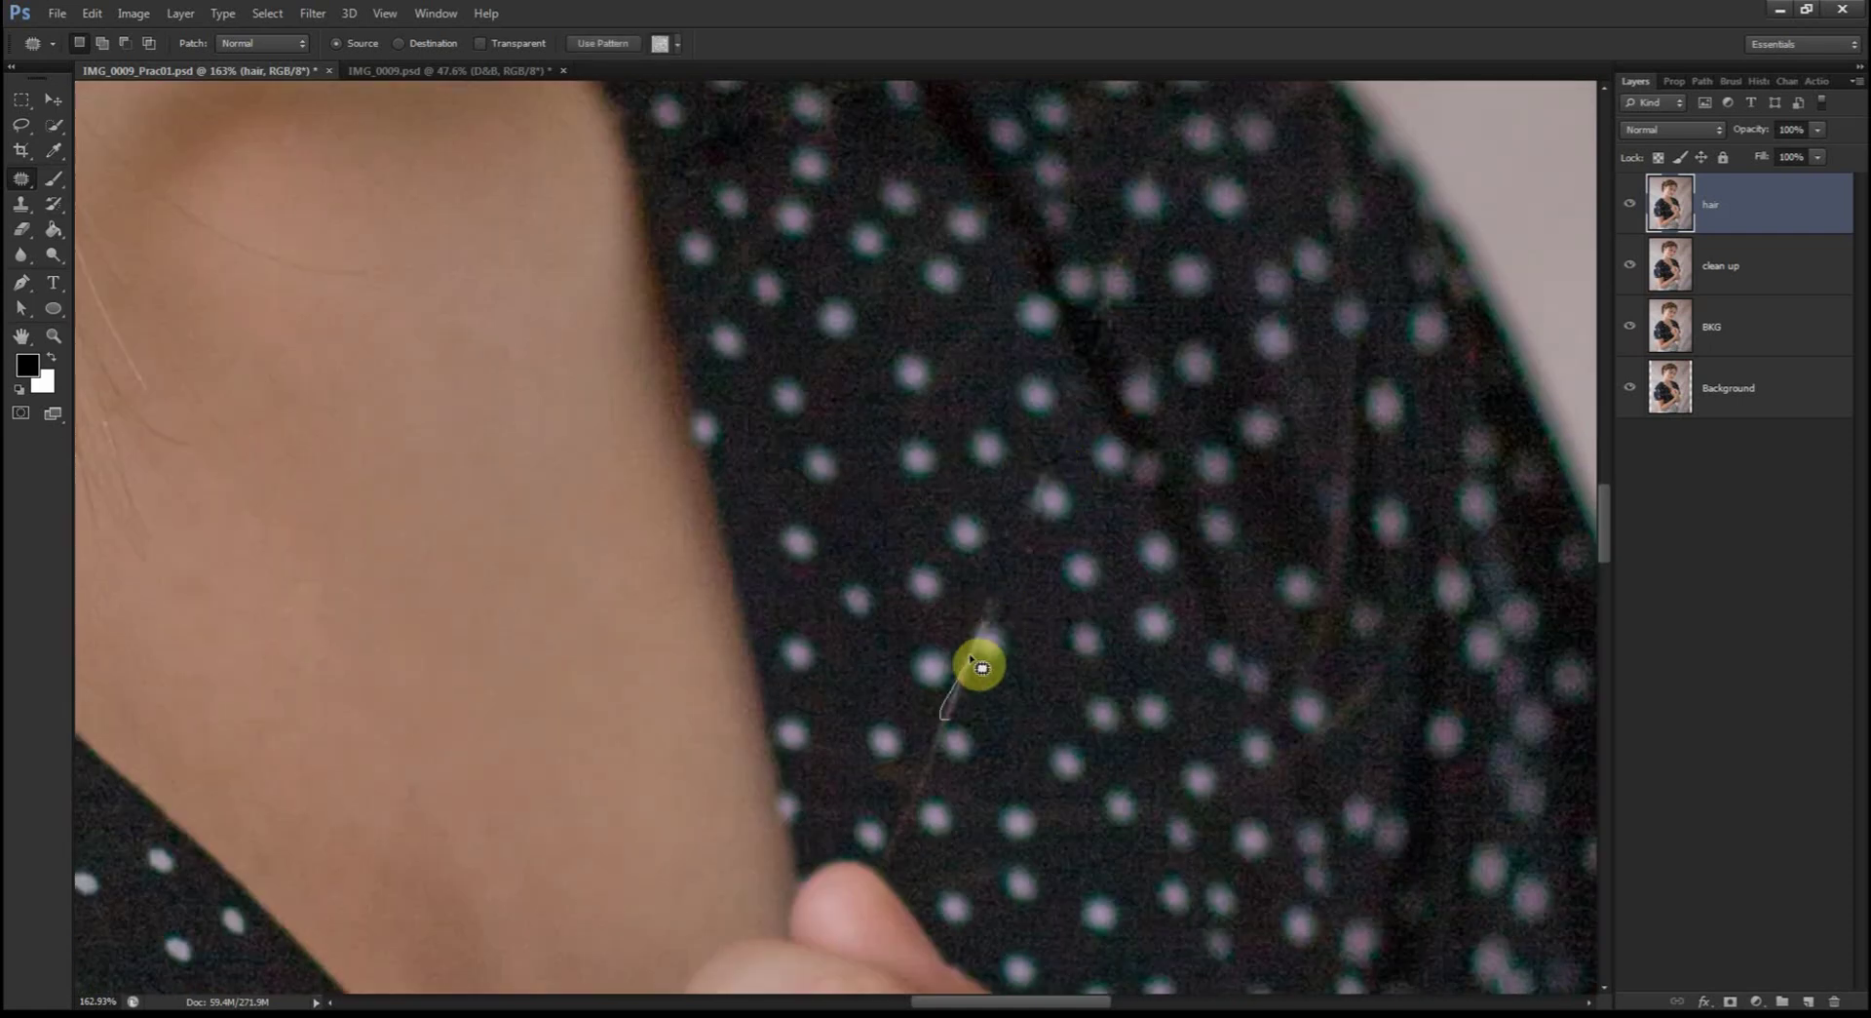
# Step: Patch the flyaway hairs out of the backdrop around the top and sides of the braid
pyautogui.scroll(-5, 996, 722)
pyautogui.moveTo(1120, 117)
pyautogui.mouseDown()
pyautogui.moveTo(995, 421)
pyautogui.moveTo(1189, 381)
pyautogui.mouseUp()
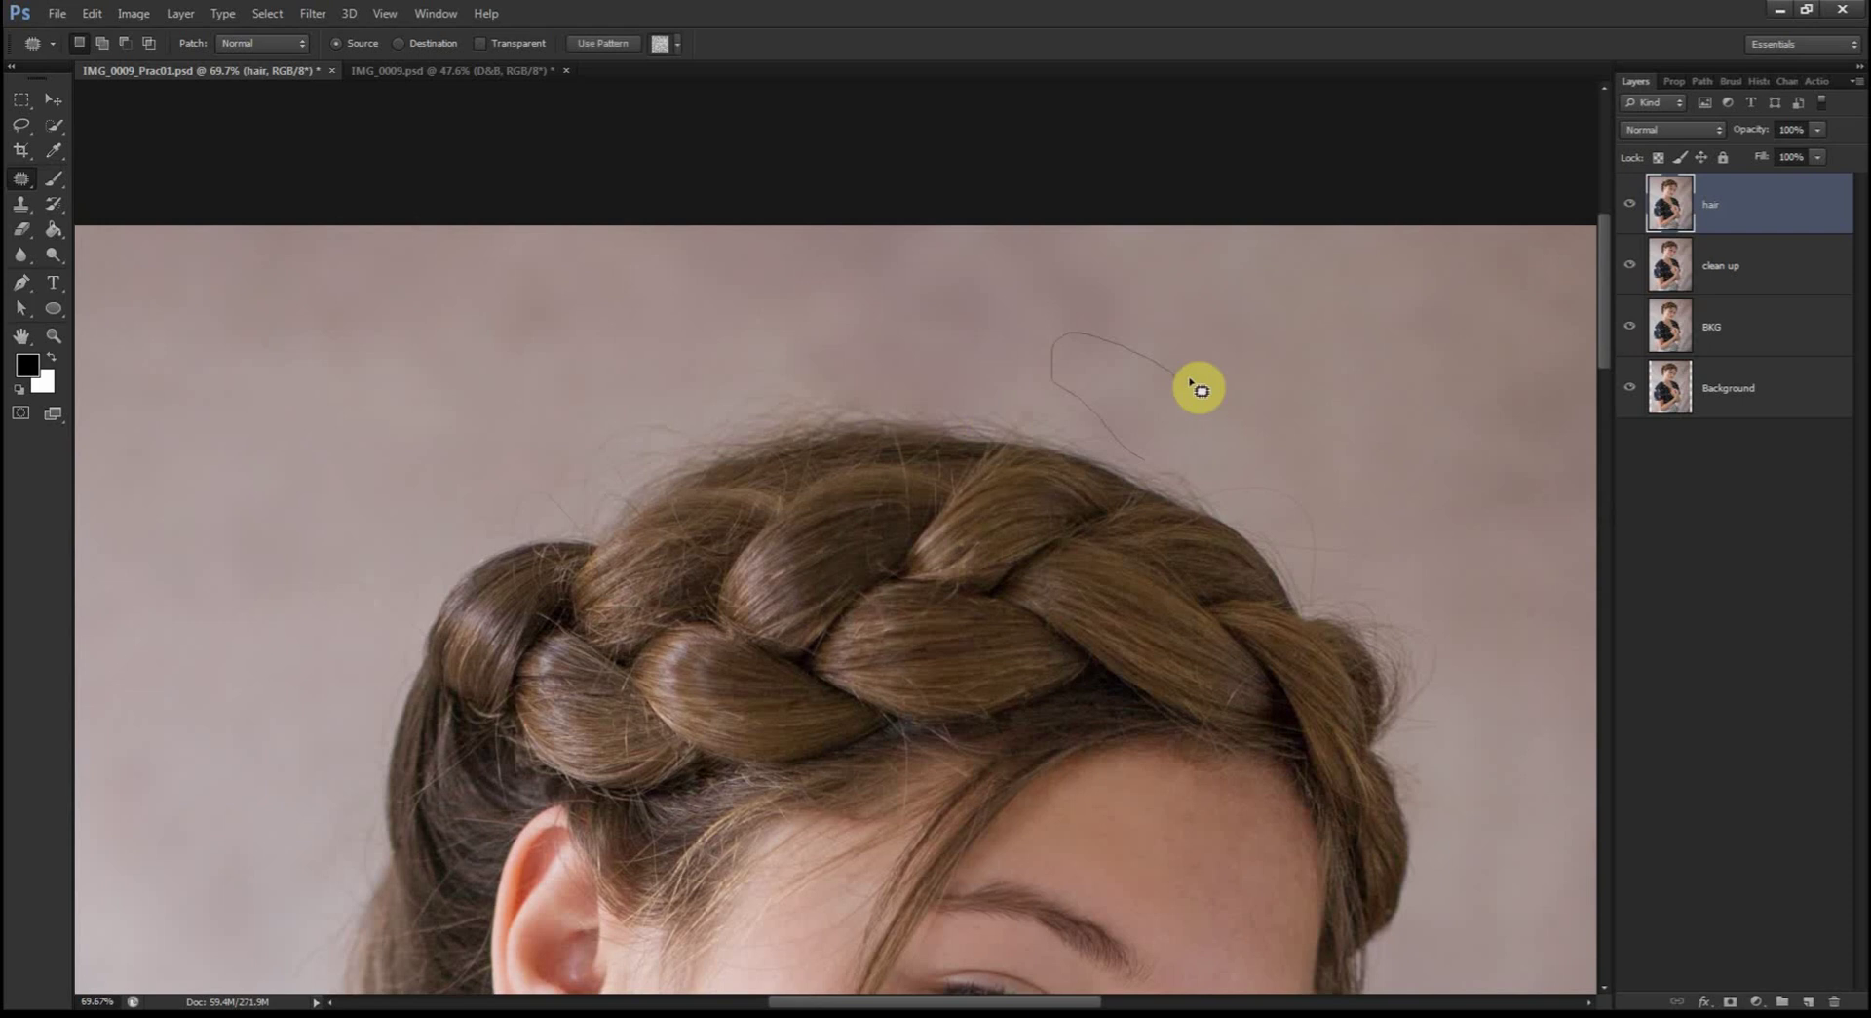
pyautogui.moveTo(1294, 528); pyautogui.dragTo(1378, 464)
pyautogui.moveTo(1380, 611); pyautogui.dragTo(1408, 723)
pyautogui.hotkey('ctrl', 'd')
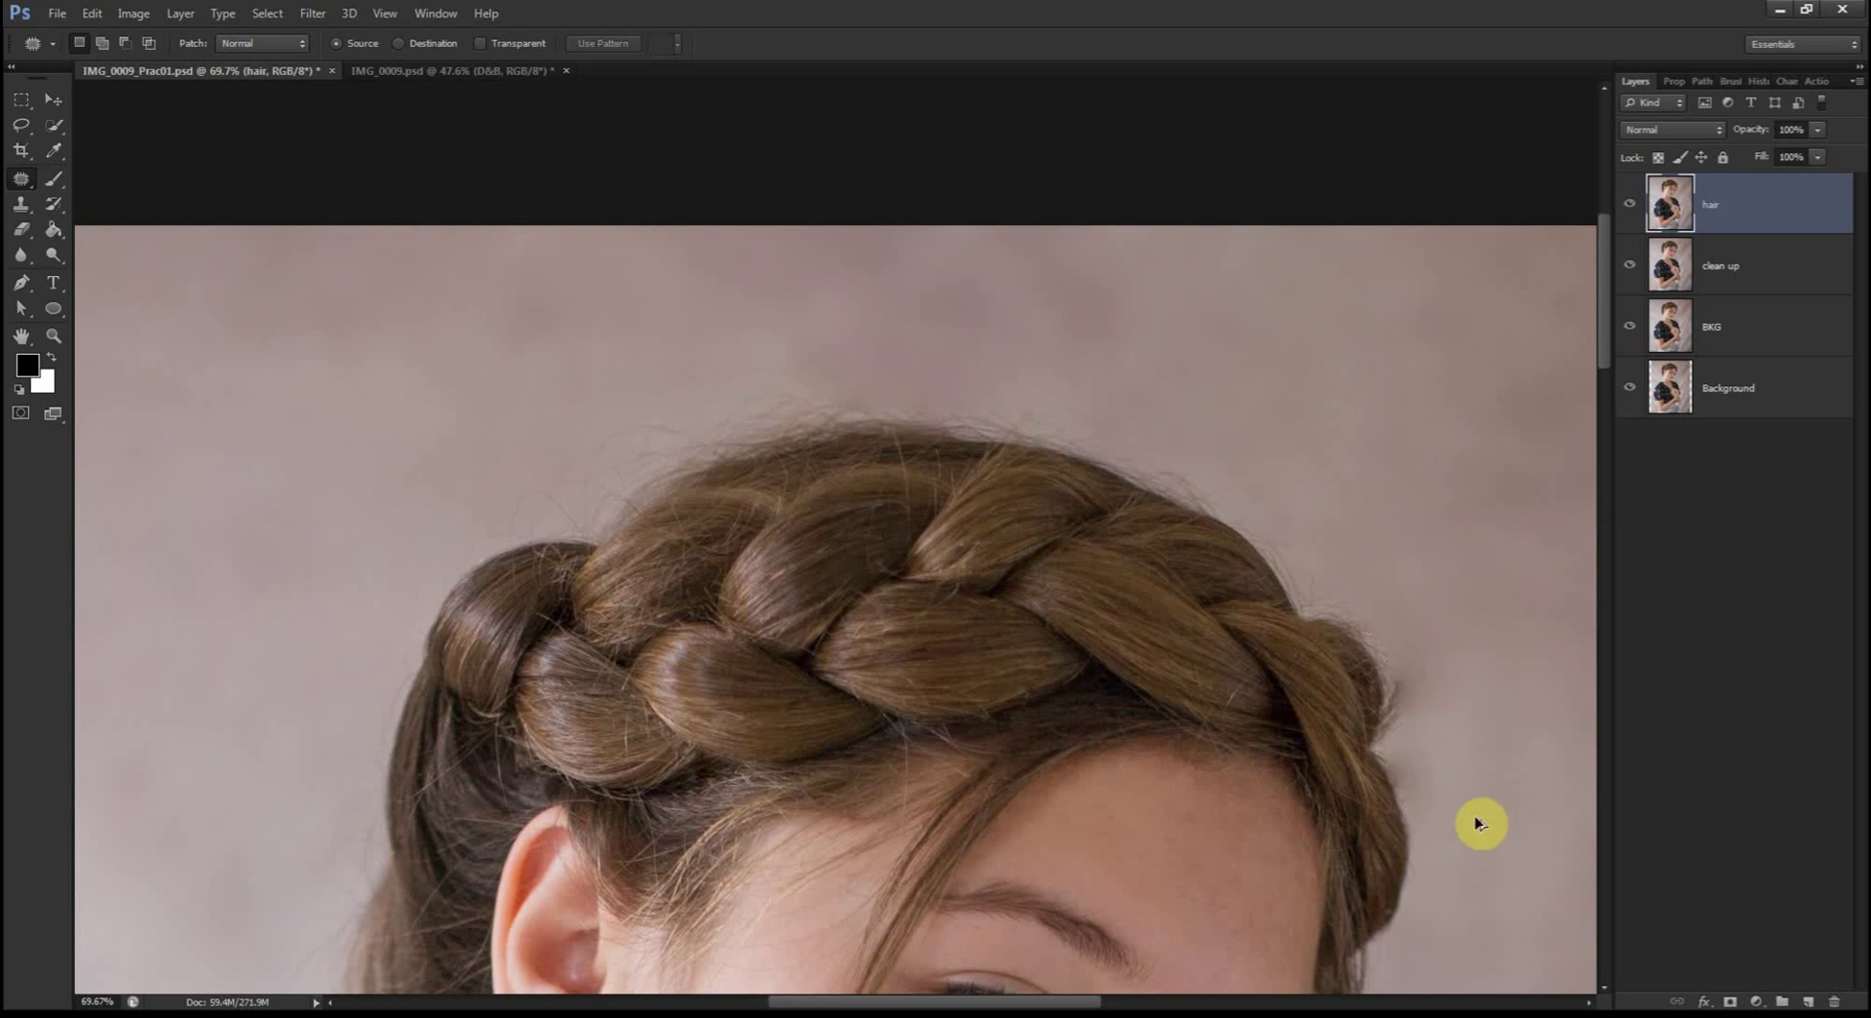
pyautogui.scroll(-1, 371, 330)
pyautogui.moveTo(512, 468)
pyautogui.mouseDown()
pyautogui.moveTo(608, 343)
pyautogui.moveTo(376, 557)
pyautogui.moveTo(552, 318)
pyautogui.mouseUp()
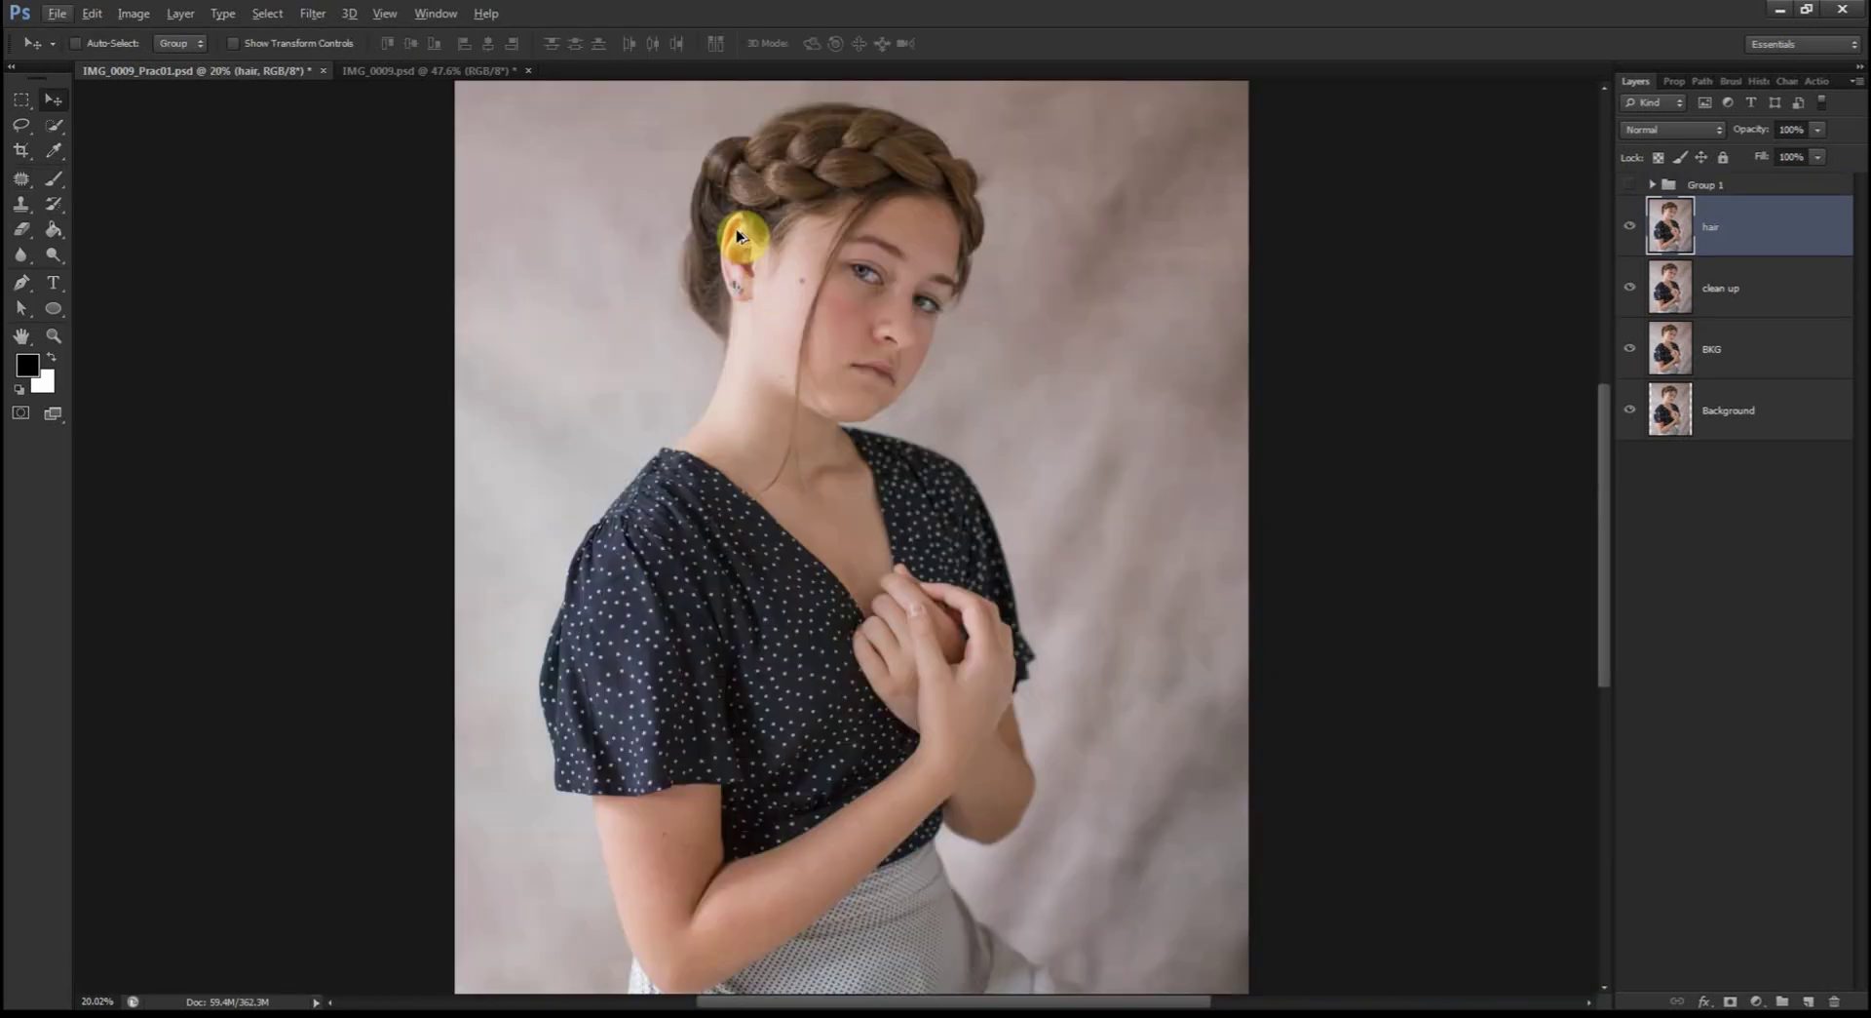
# Step: Patch out the round stud above the crown earring using clean ear skin
pyautogui.scroll(5, 744, 238)
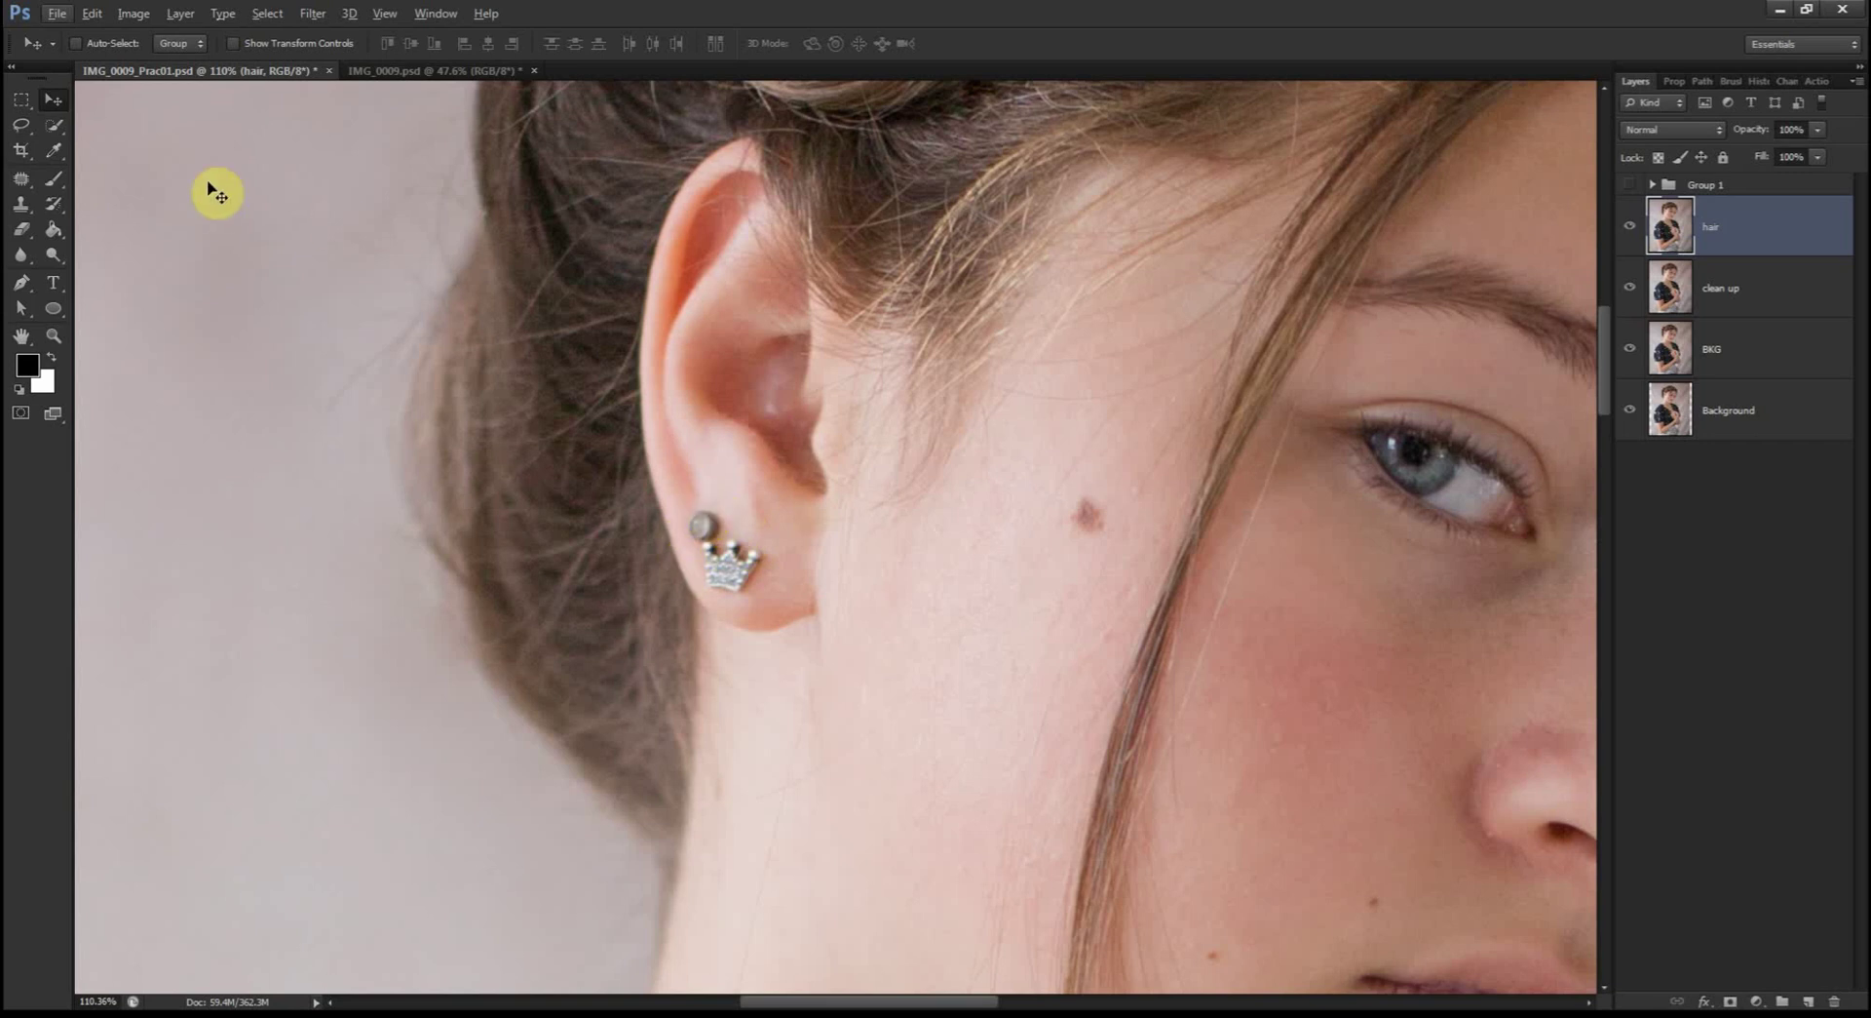
pyautogui.click(27, 185)
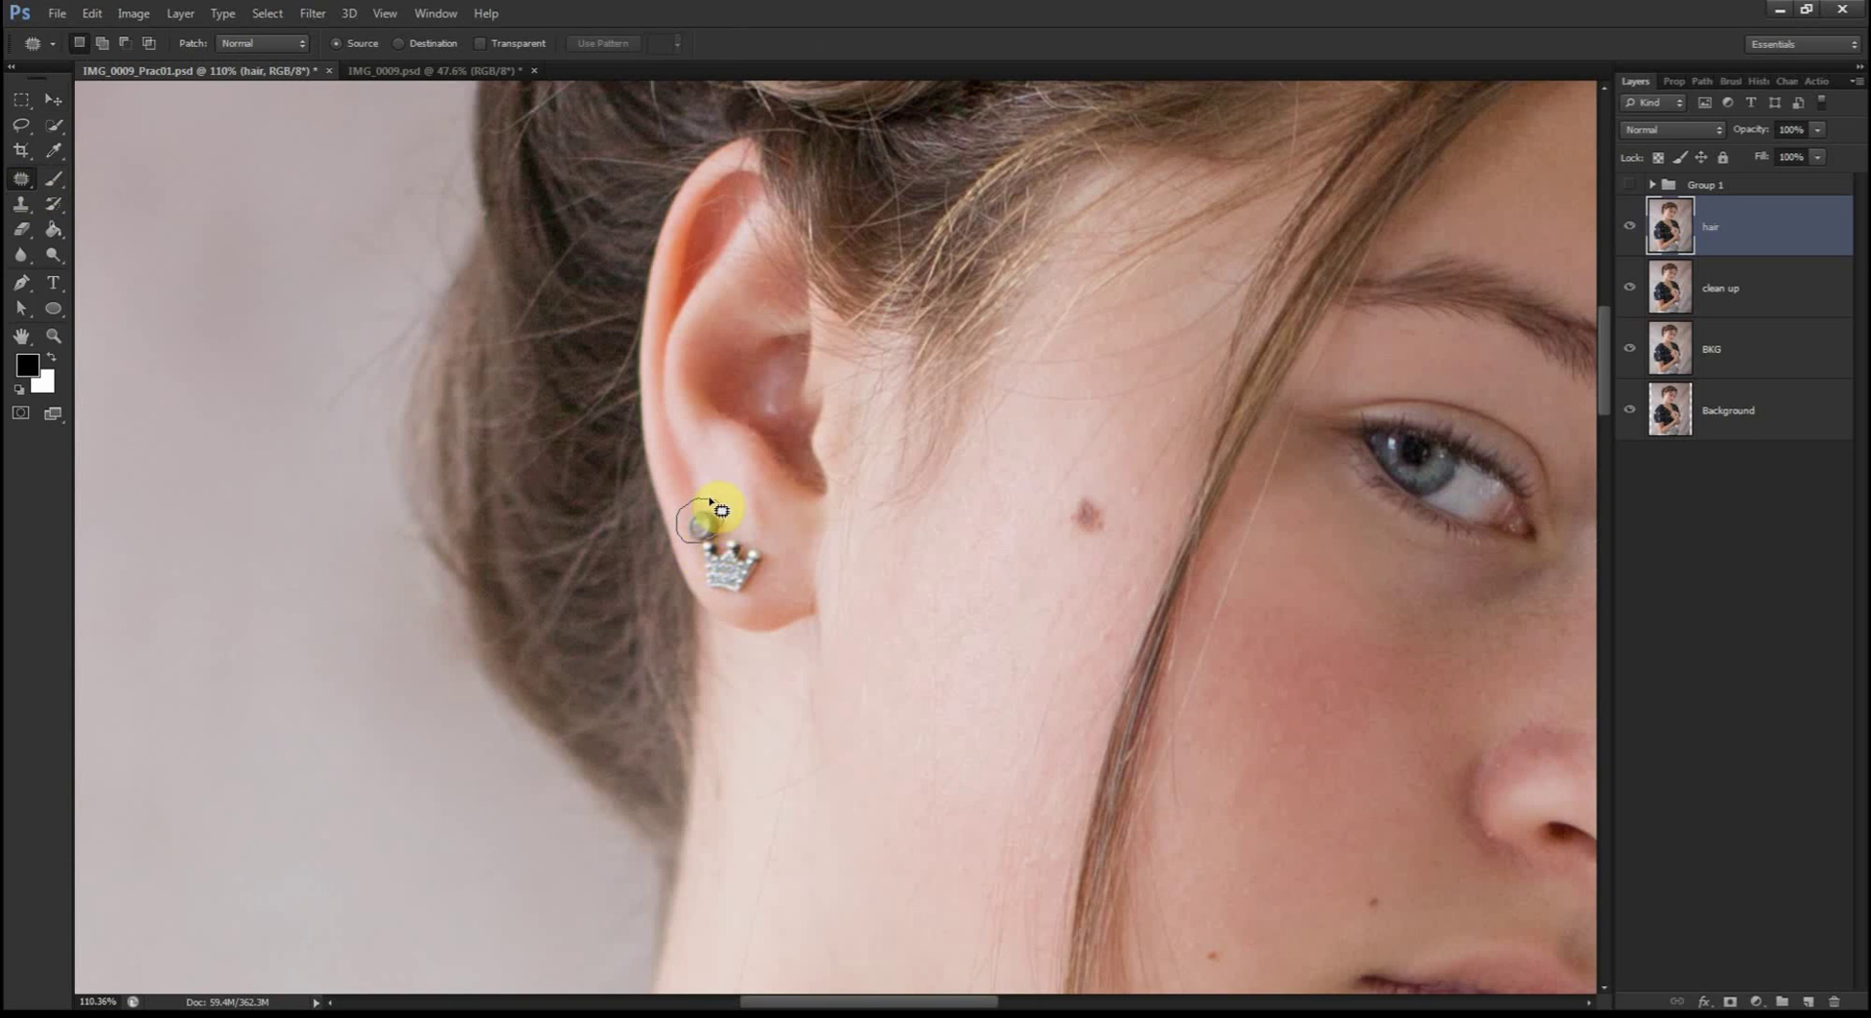
pyautogui.moveTo(721, 510); pyautogui.dragTo(698, 475)
pyautogui.hotkey('ctrl', 'd')
pyautogui.moveTo(715, 543)
pyautogui.mouseDown()
pyautogui.moveTo(733, 522)
pyautogui.moveTo(712, 496)
pyautogui.mouseUp()
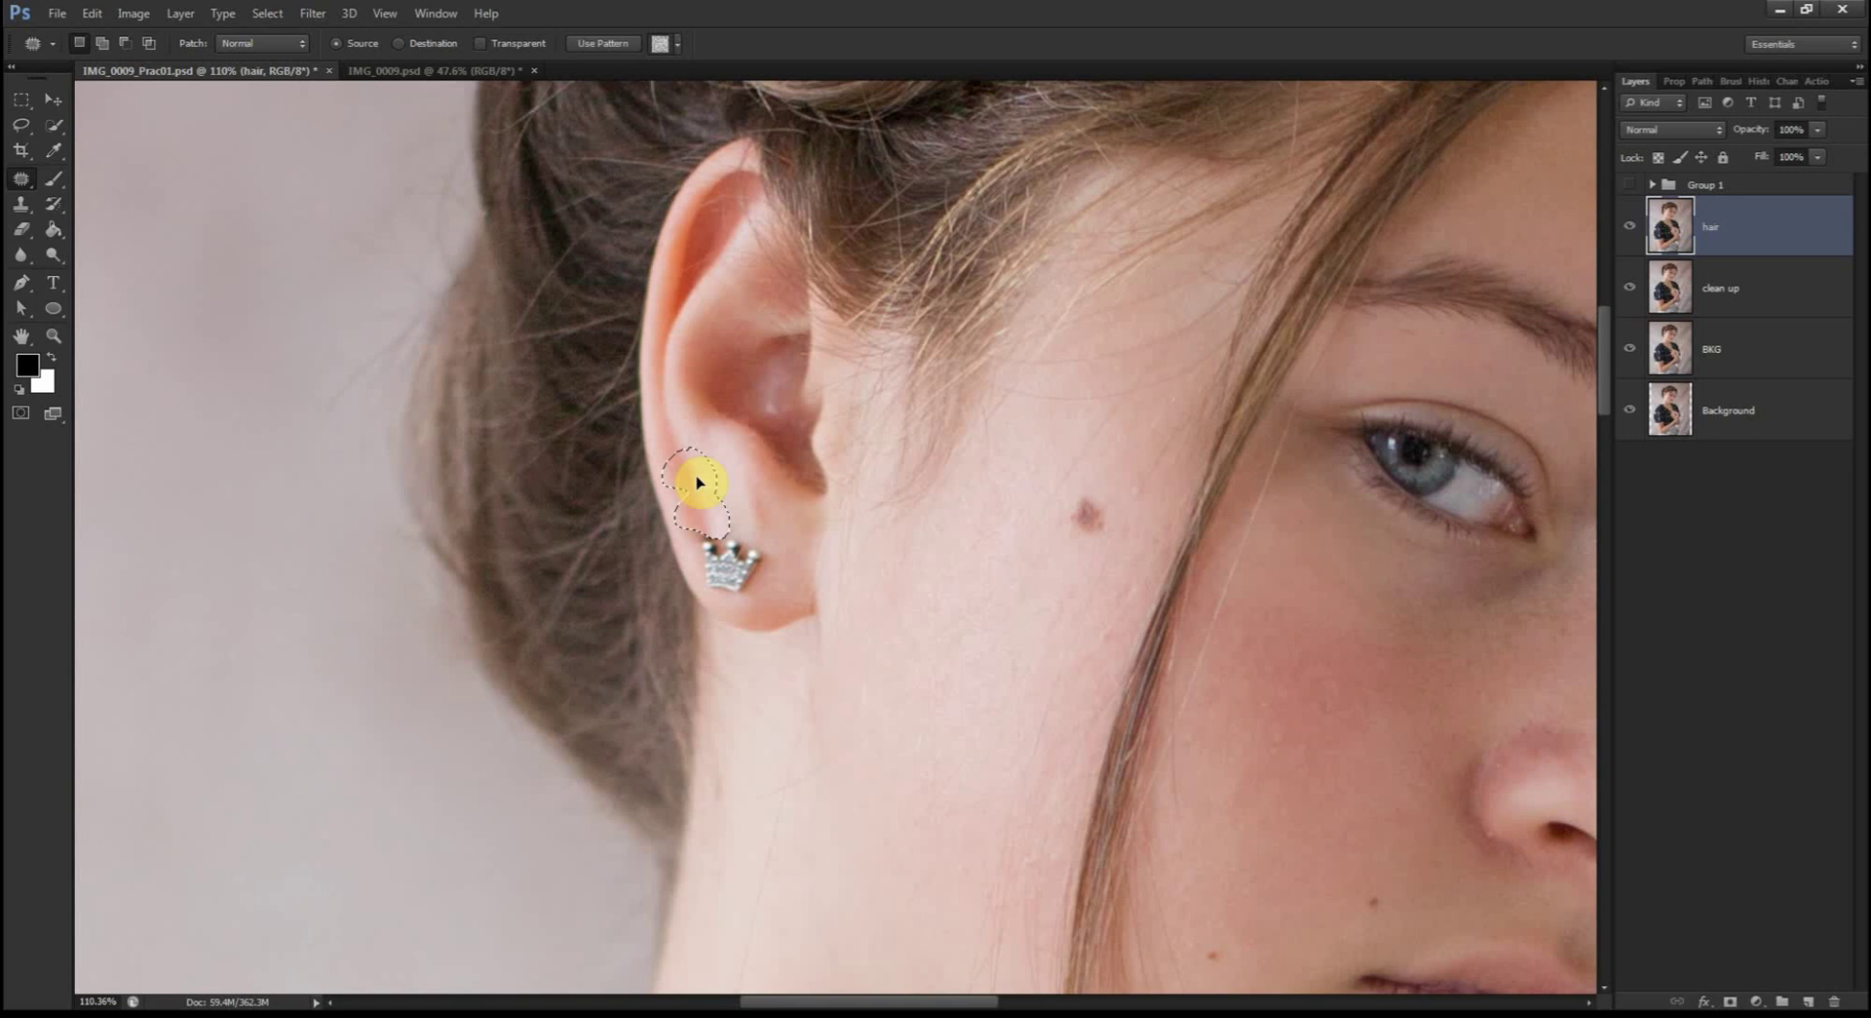
pyautogui.hotkey('ctrl', 'd')
pyautogui.hotkey('ctrl', 'd')
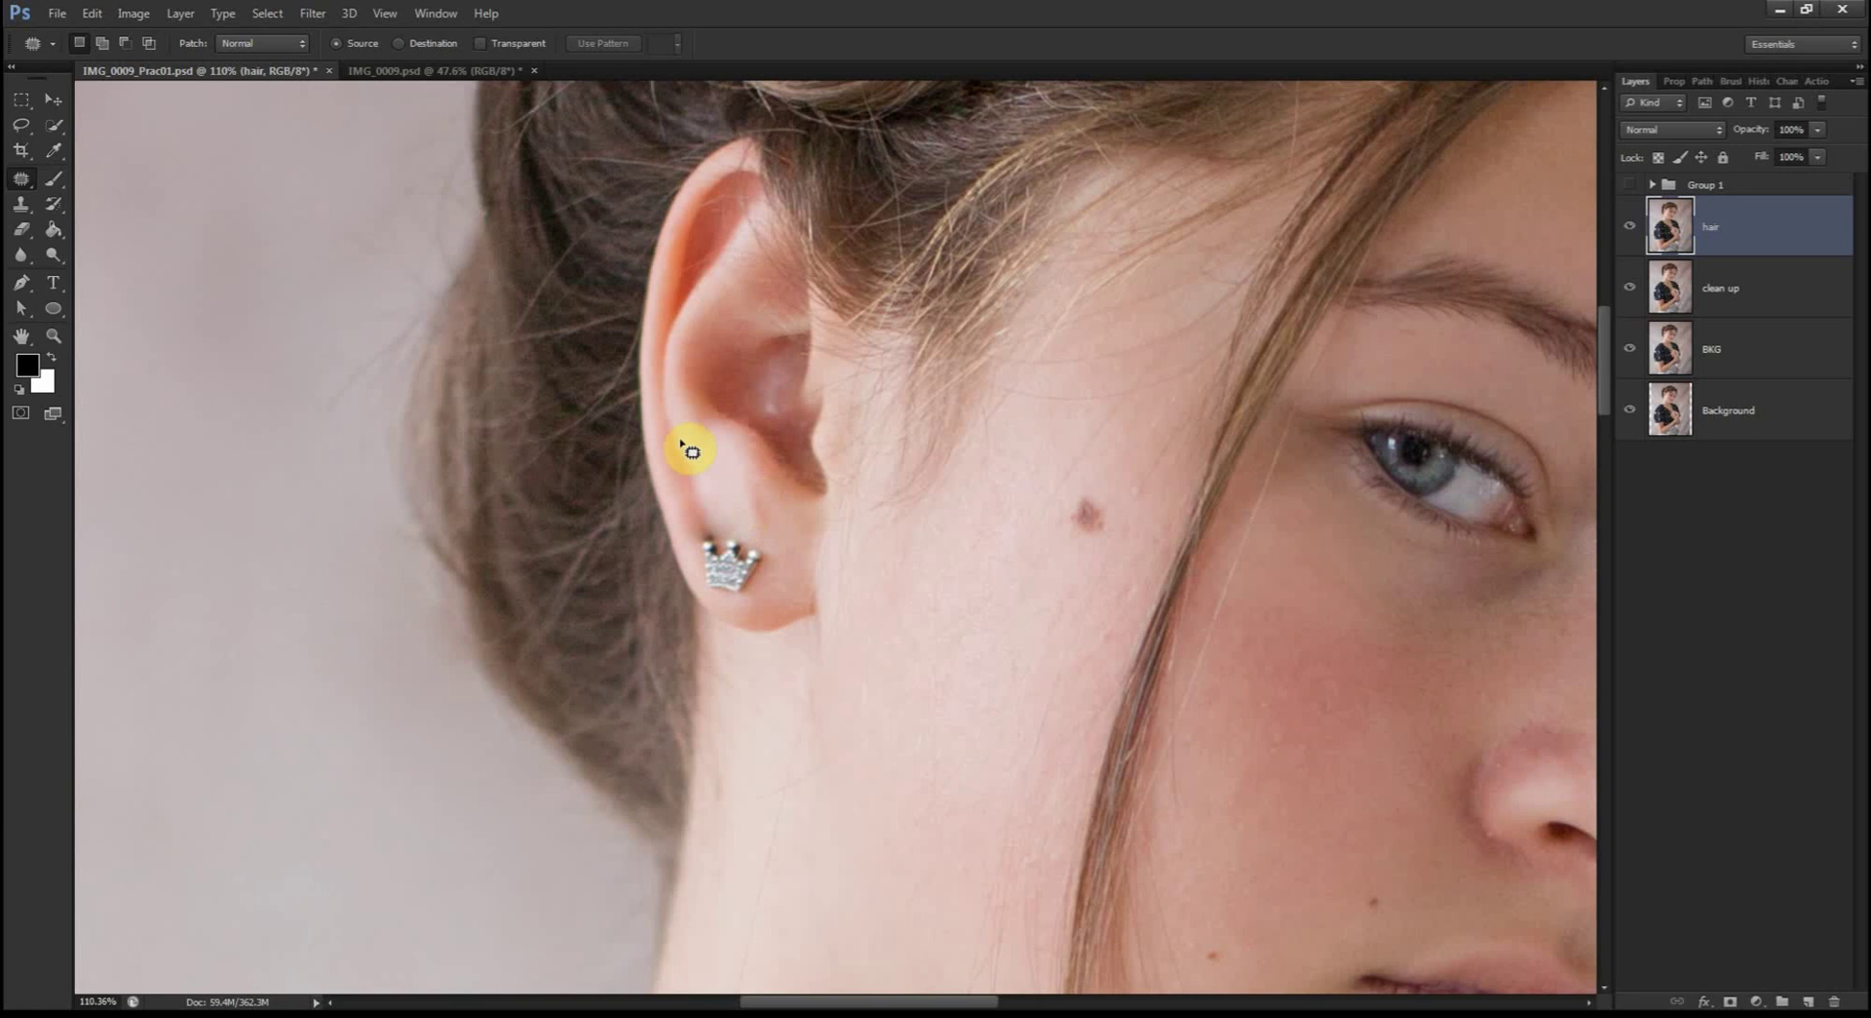
# Step: Clean up the skin edges around the crown earring with a small Clone Stamp brush at 54% opacity
pyautogui.click(20, 206)
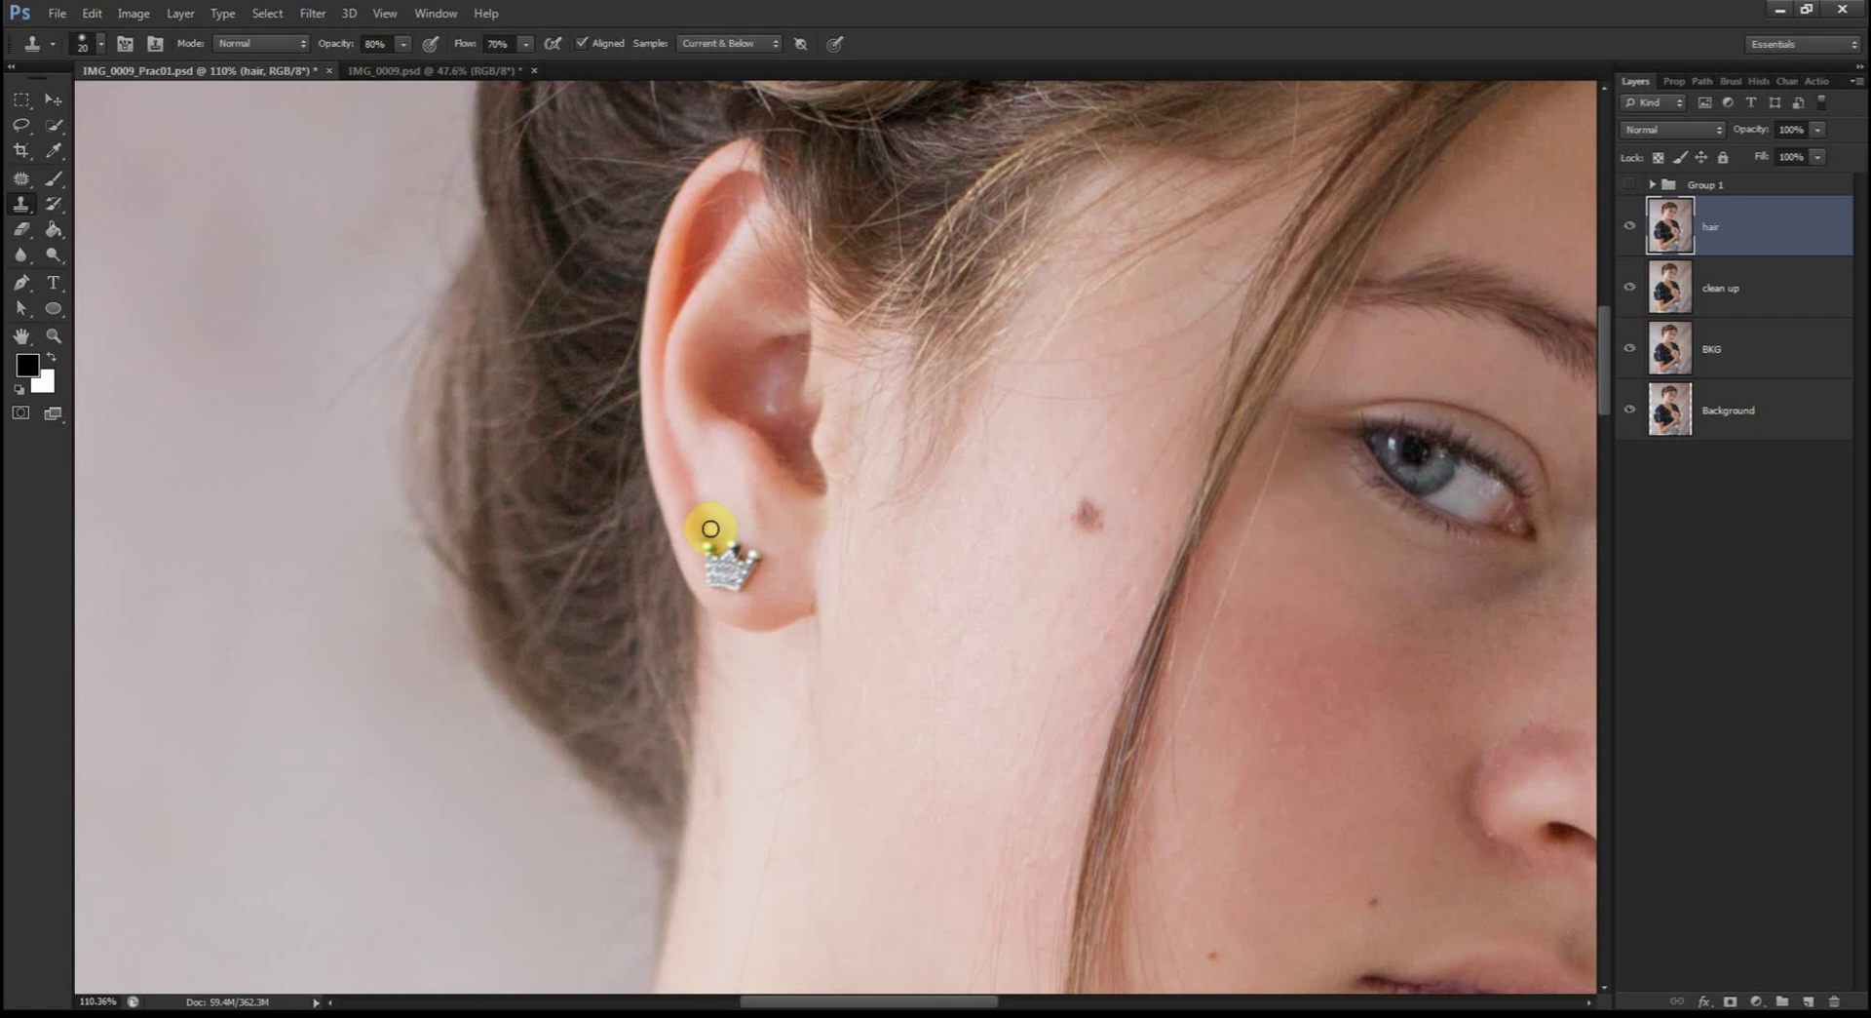
pyautogui.scroll(5, 692, 505)
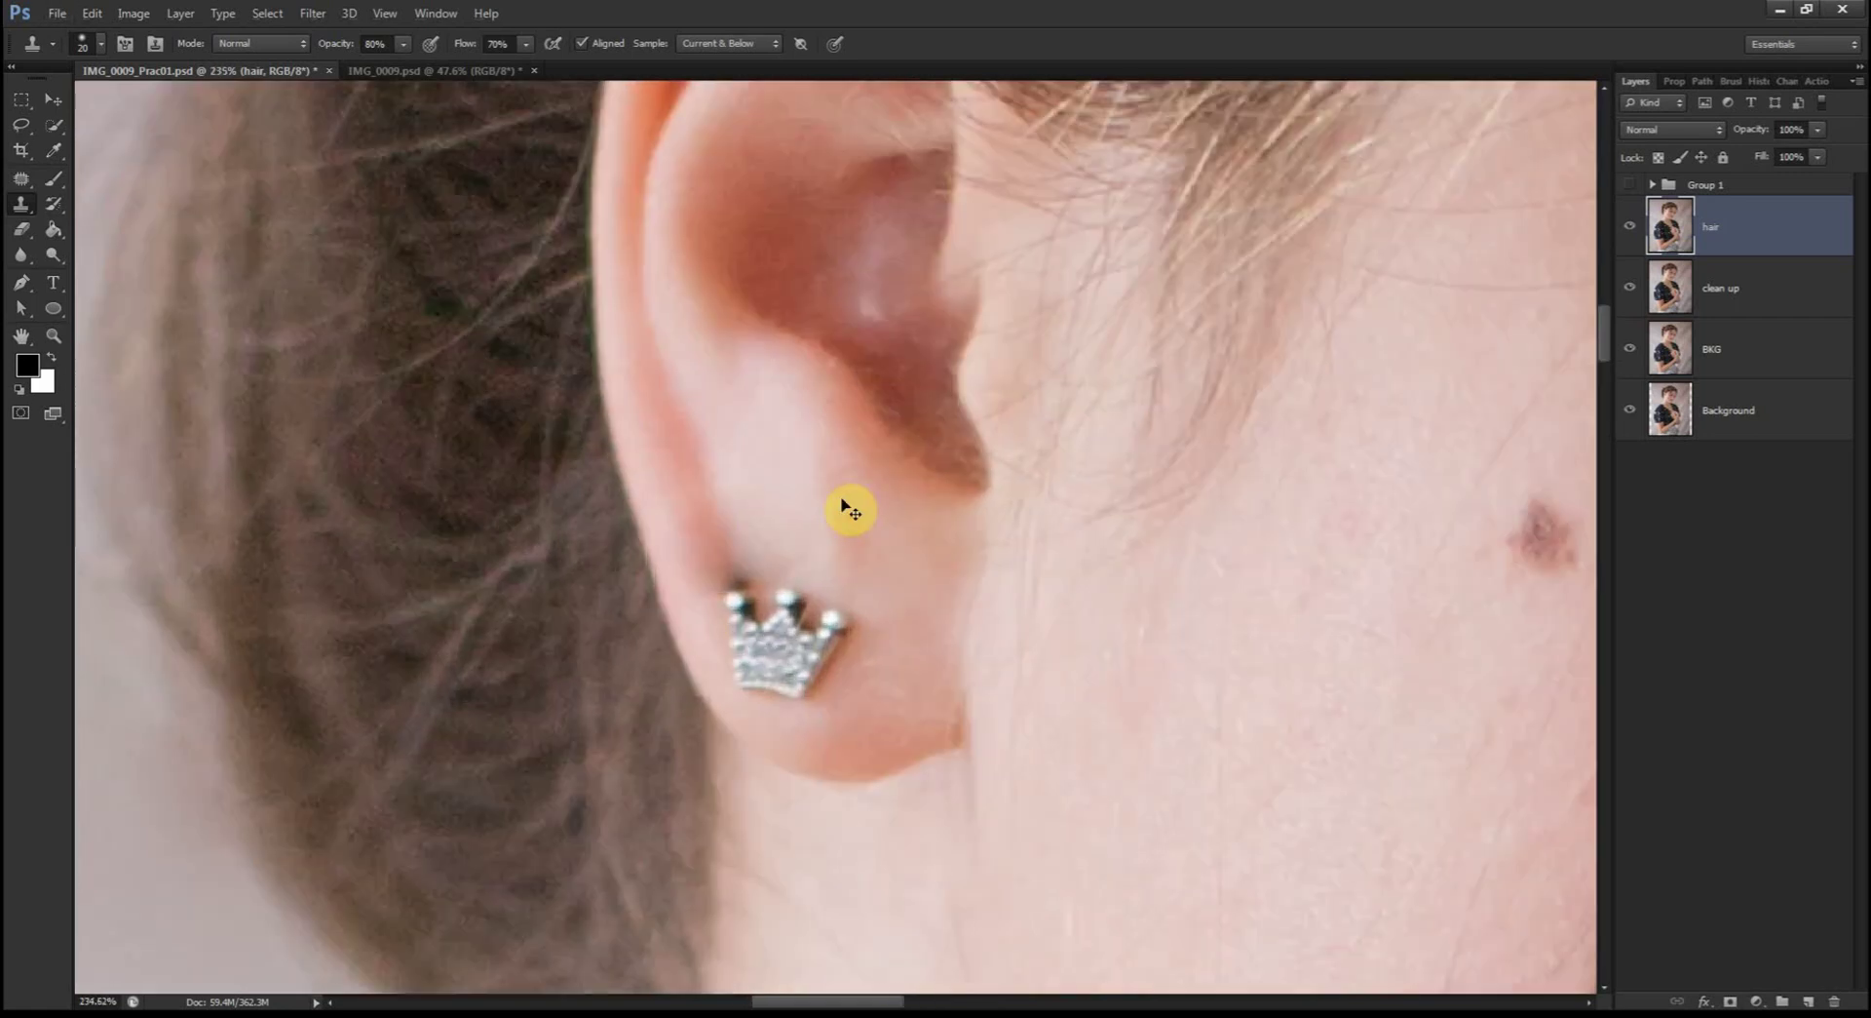
pyautogui.moveTo(334, 45); pyautogui.dragTo(313, 45)
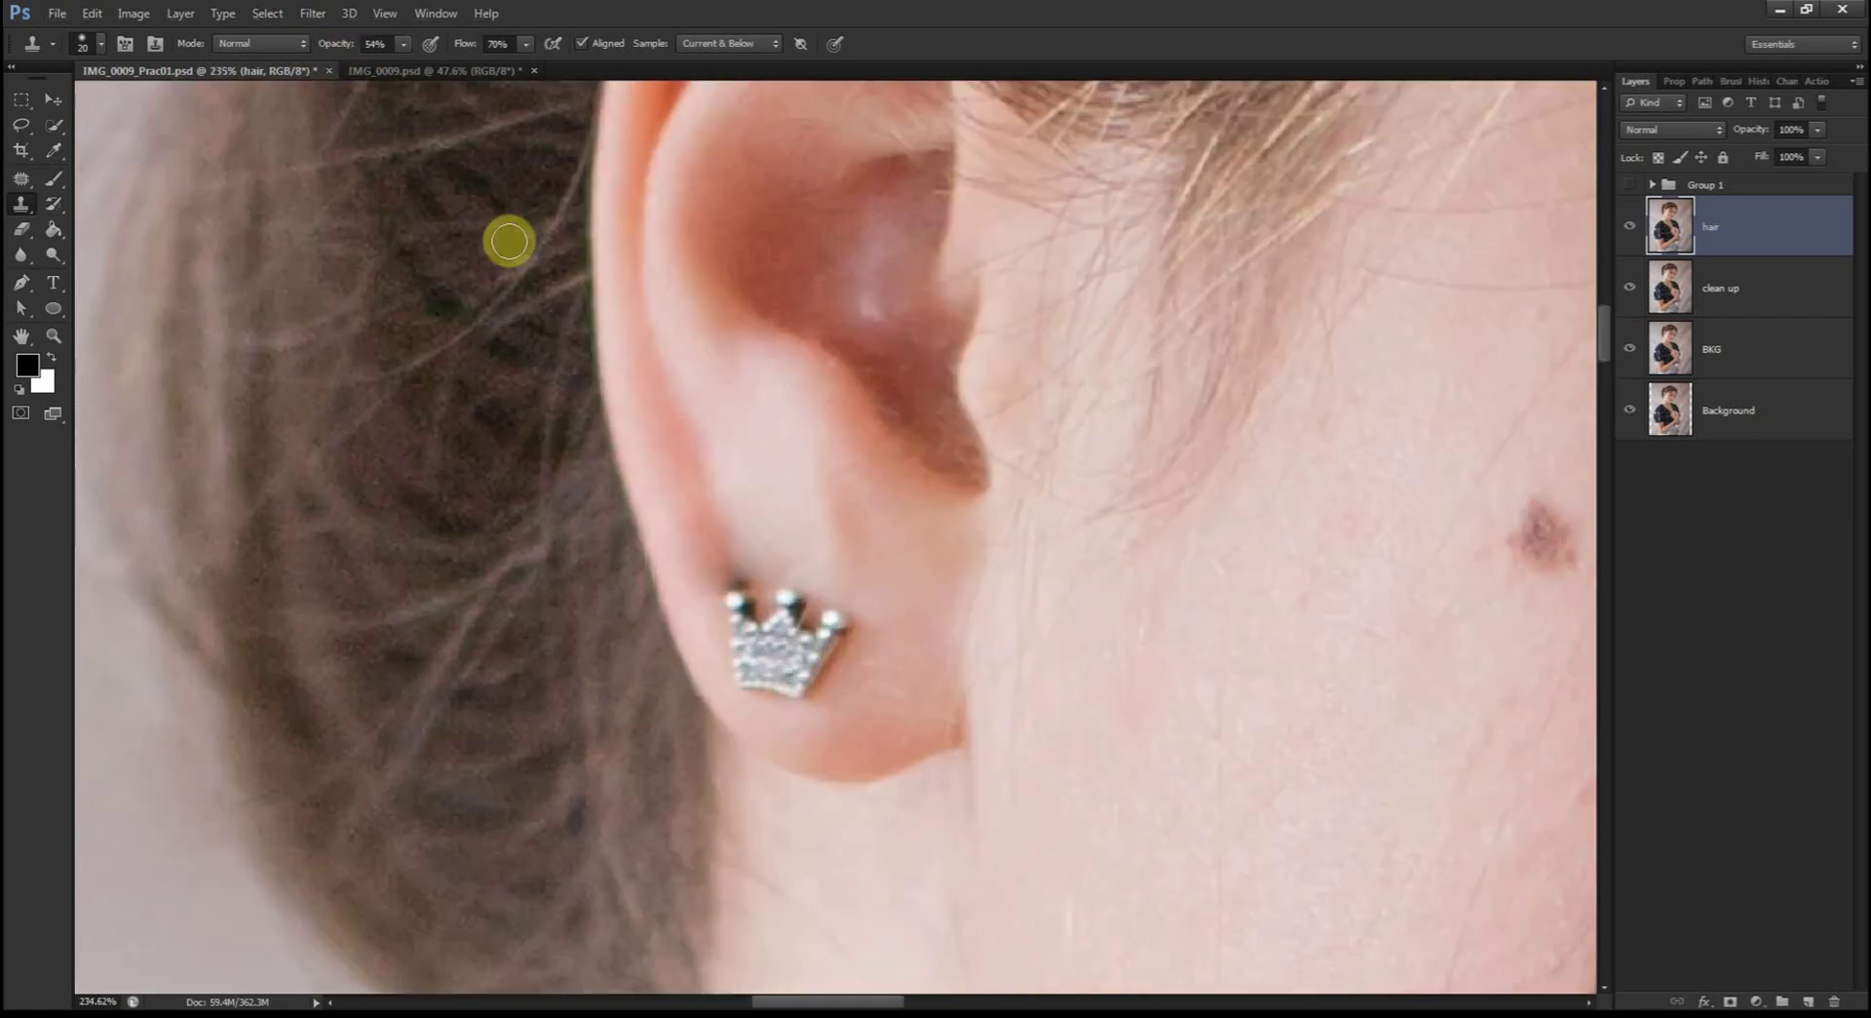
pyautogui.press('[')
pyautogui.press('[')
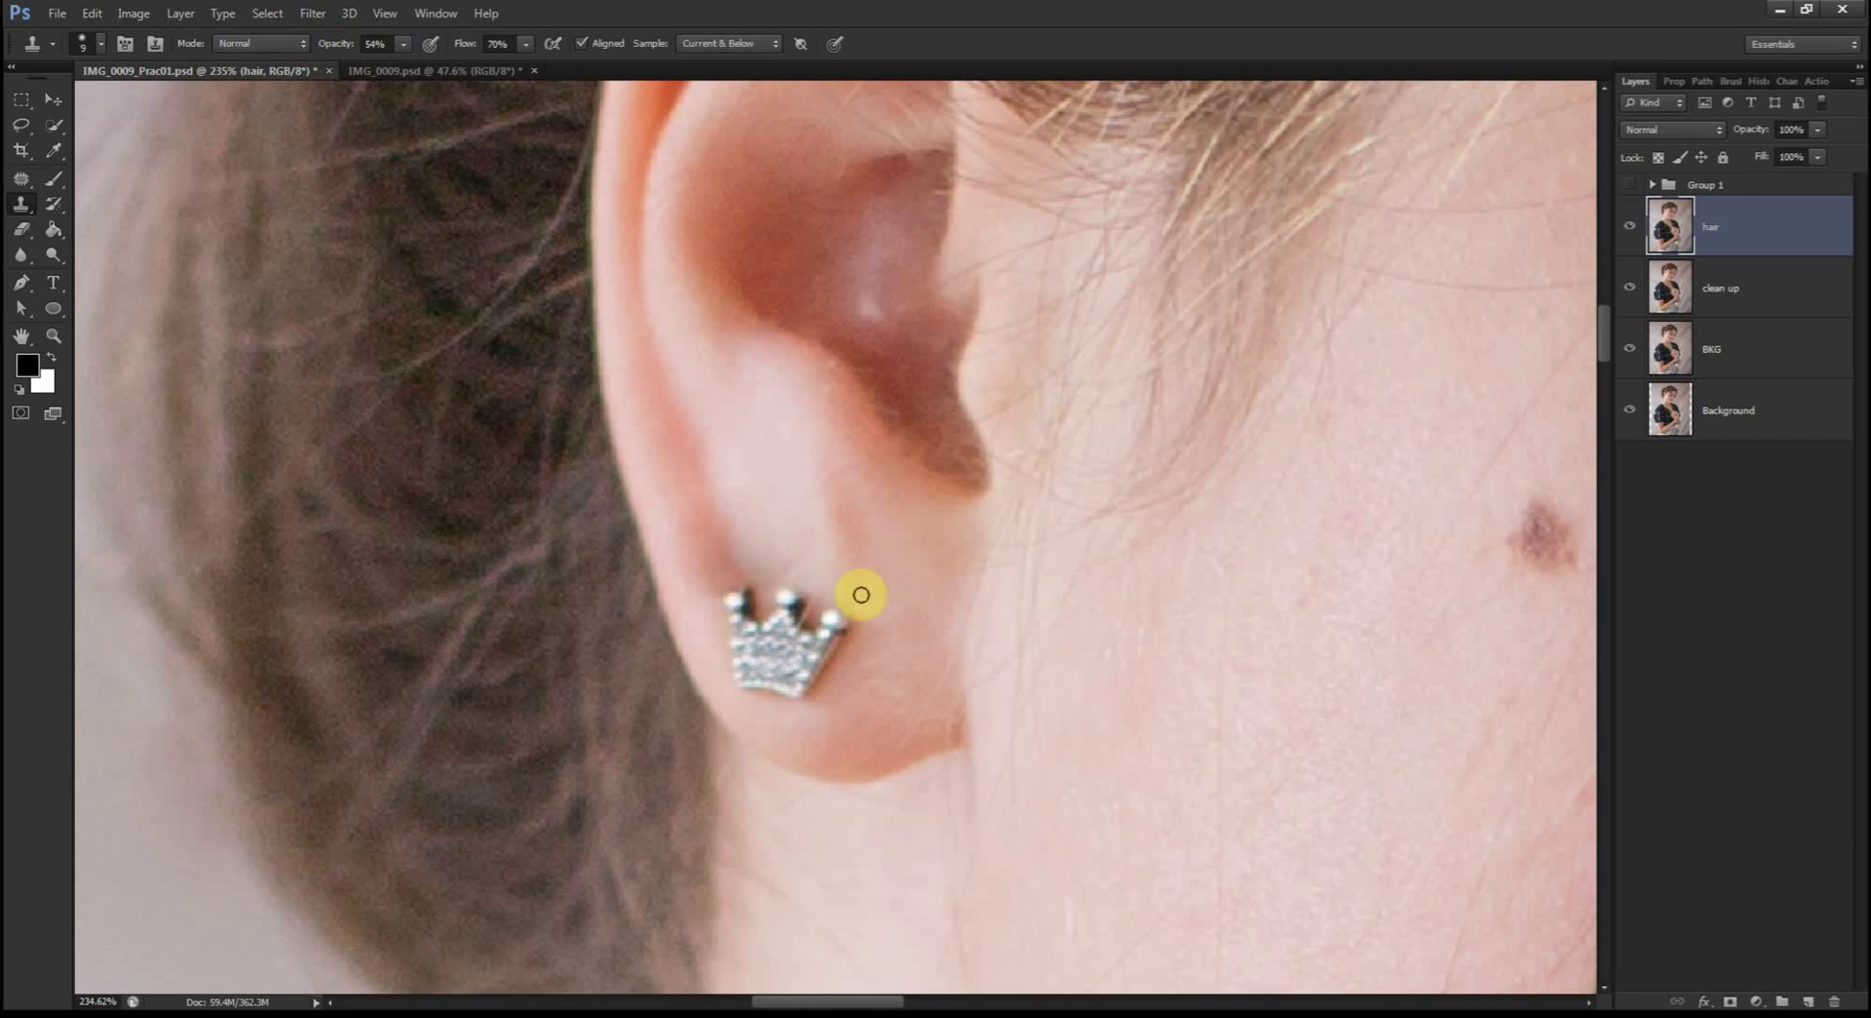
pyautogui.scroll(-2, 823, 543)
pyautogui.scroll(7, 863, 585)
pyautogui.press('[')
pyautogui.press('[')
pyautogui.press('[')
pyautogui.press('[')
pyautogui.press('[')
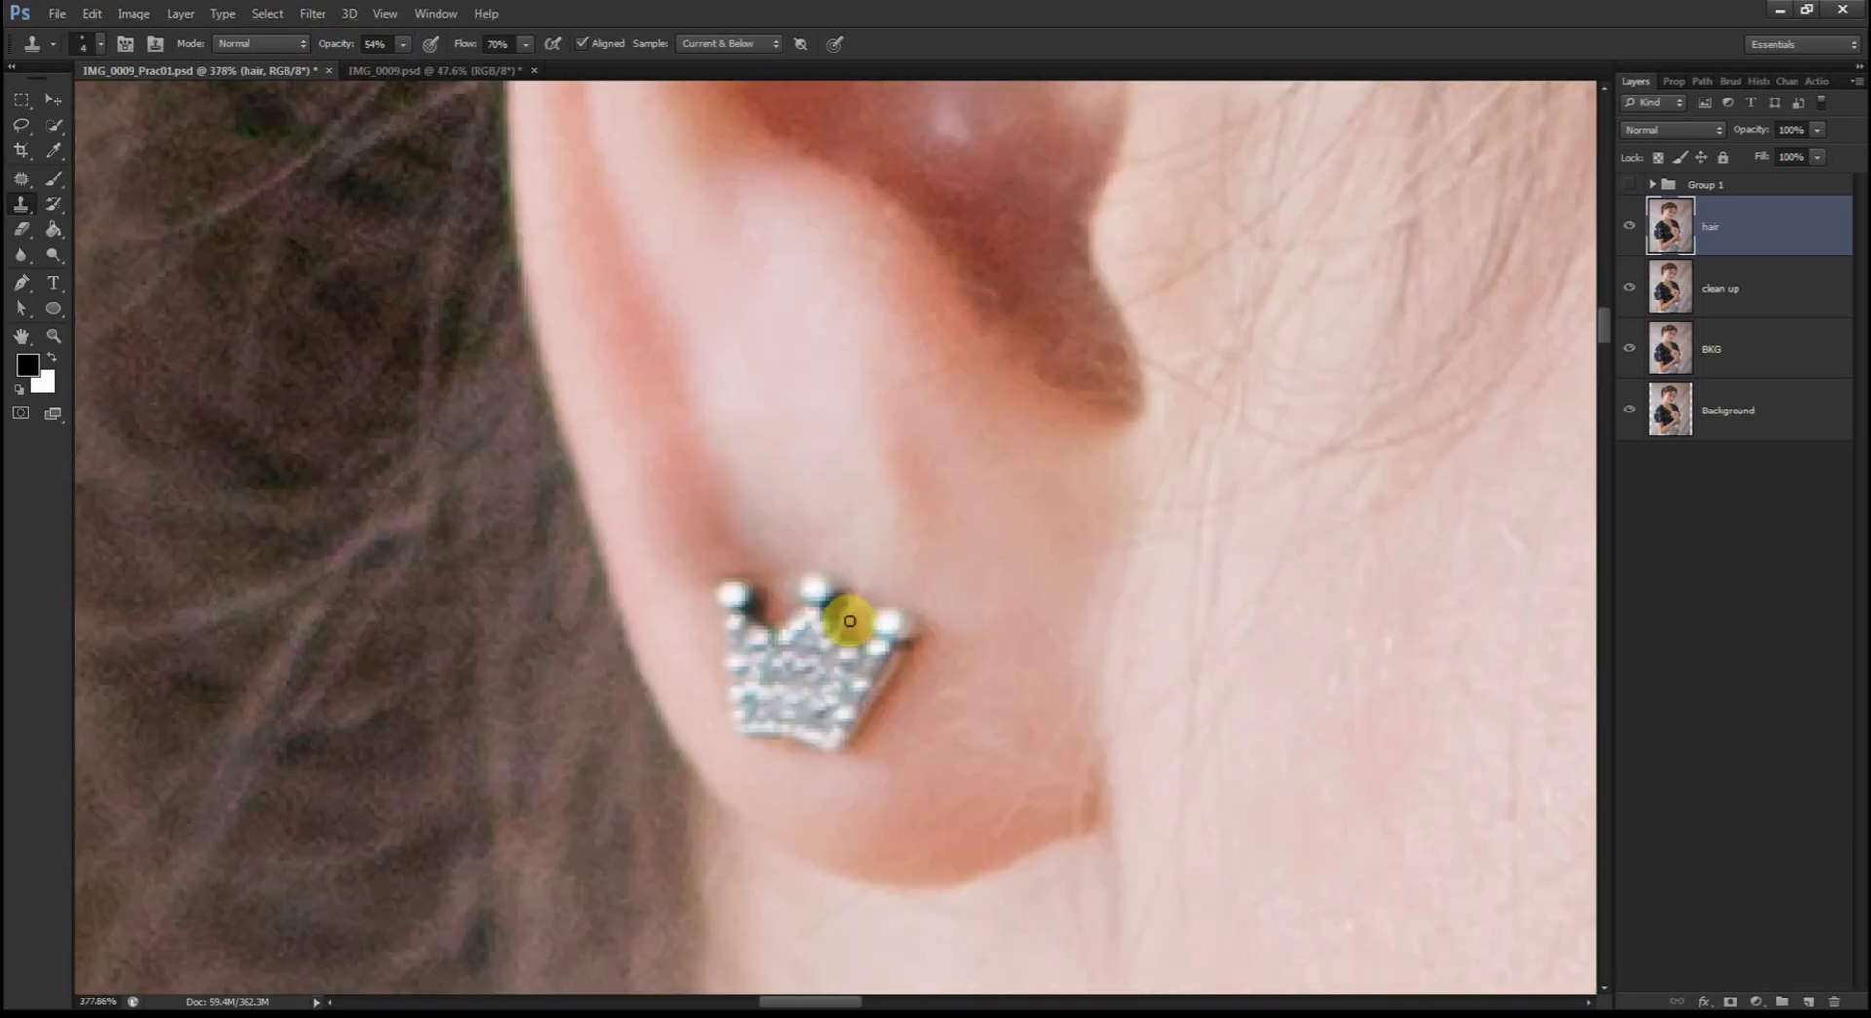
pyautogui.scroll(-5, 933, 482)
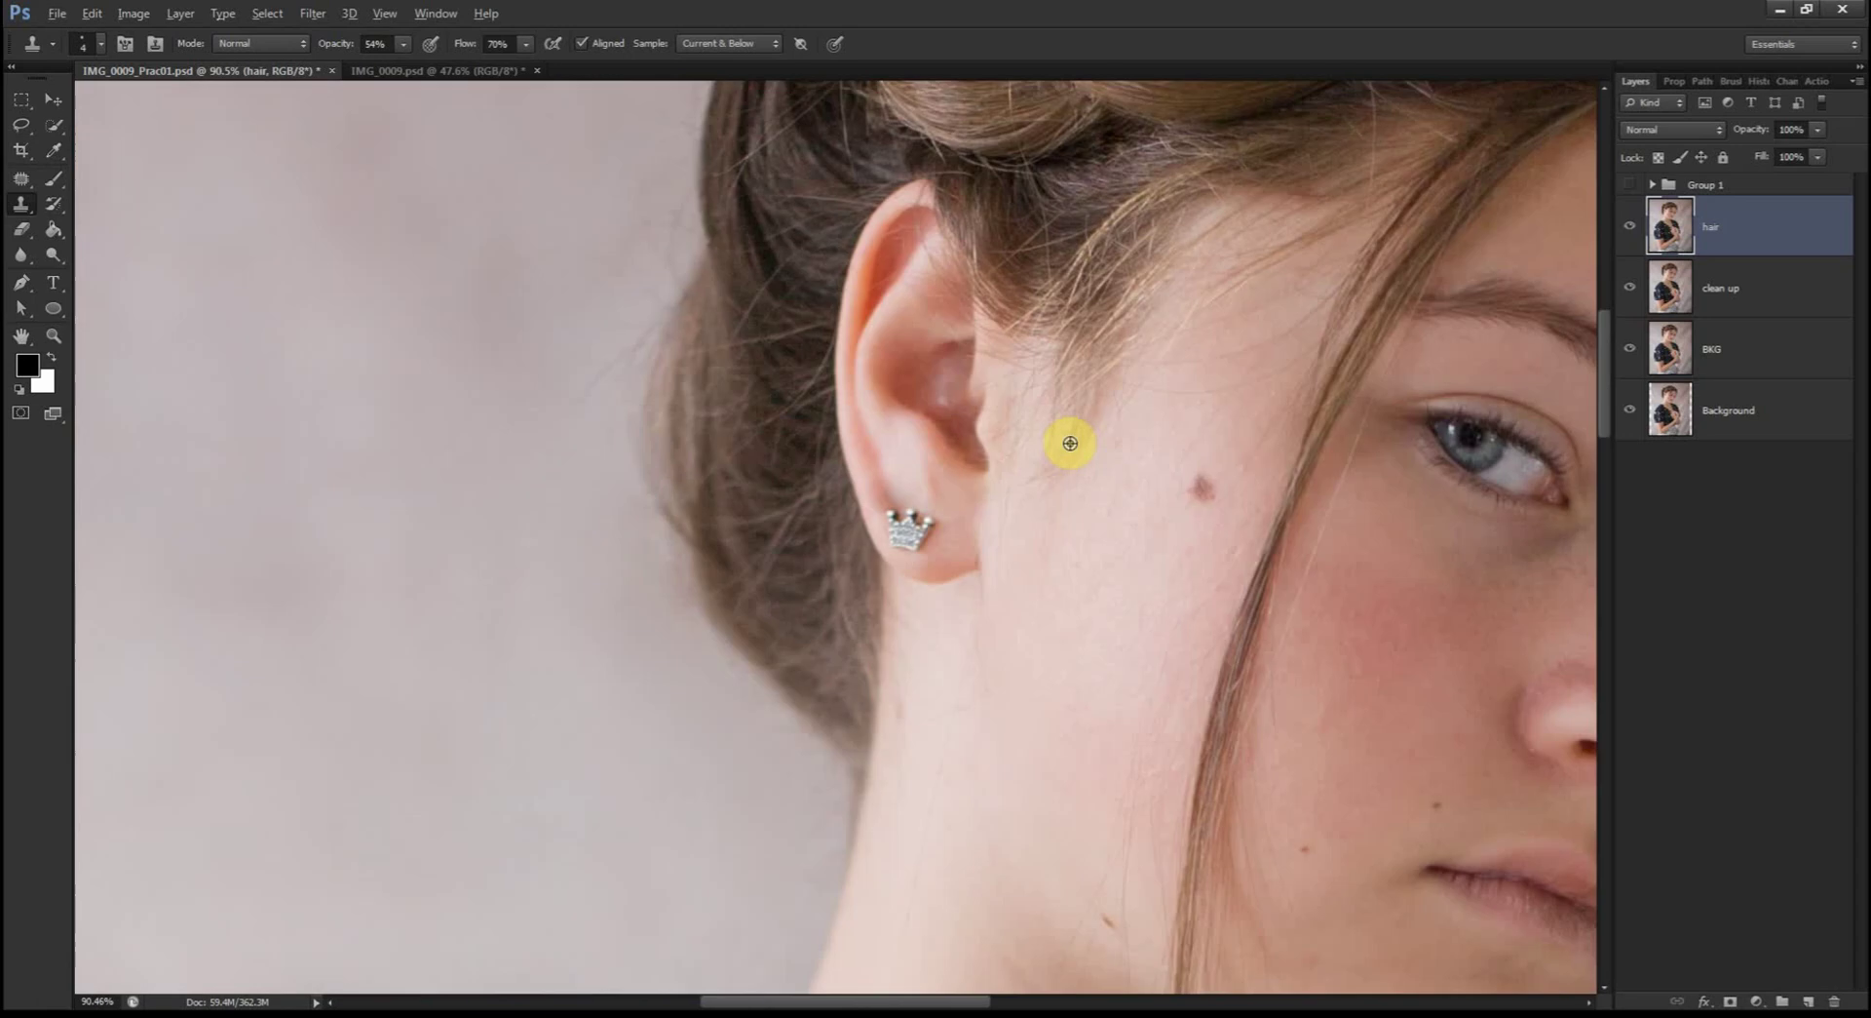
# Step: Patch out the stray hairs on the braid above the forehead
pyautogui.scroll(-3, 852, 305)
pyautogui.scroll(3, 777, 430)
pyautogui.press('j')
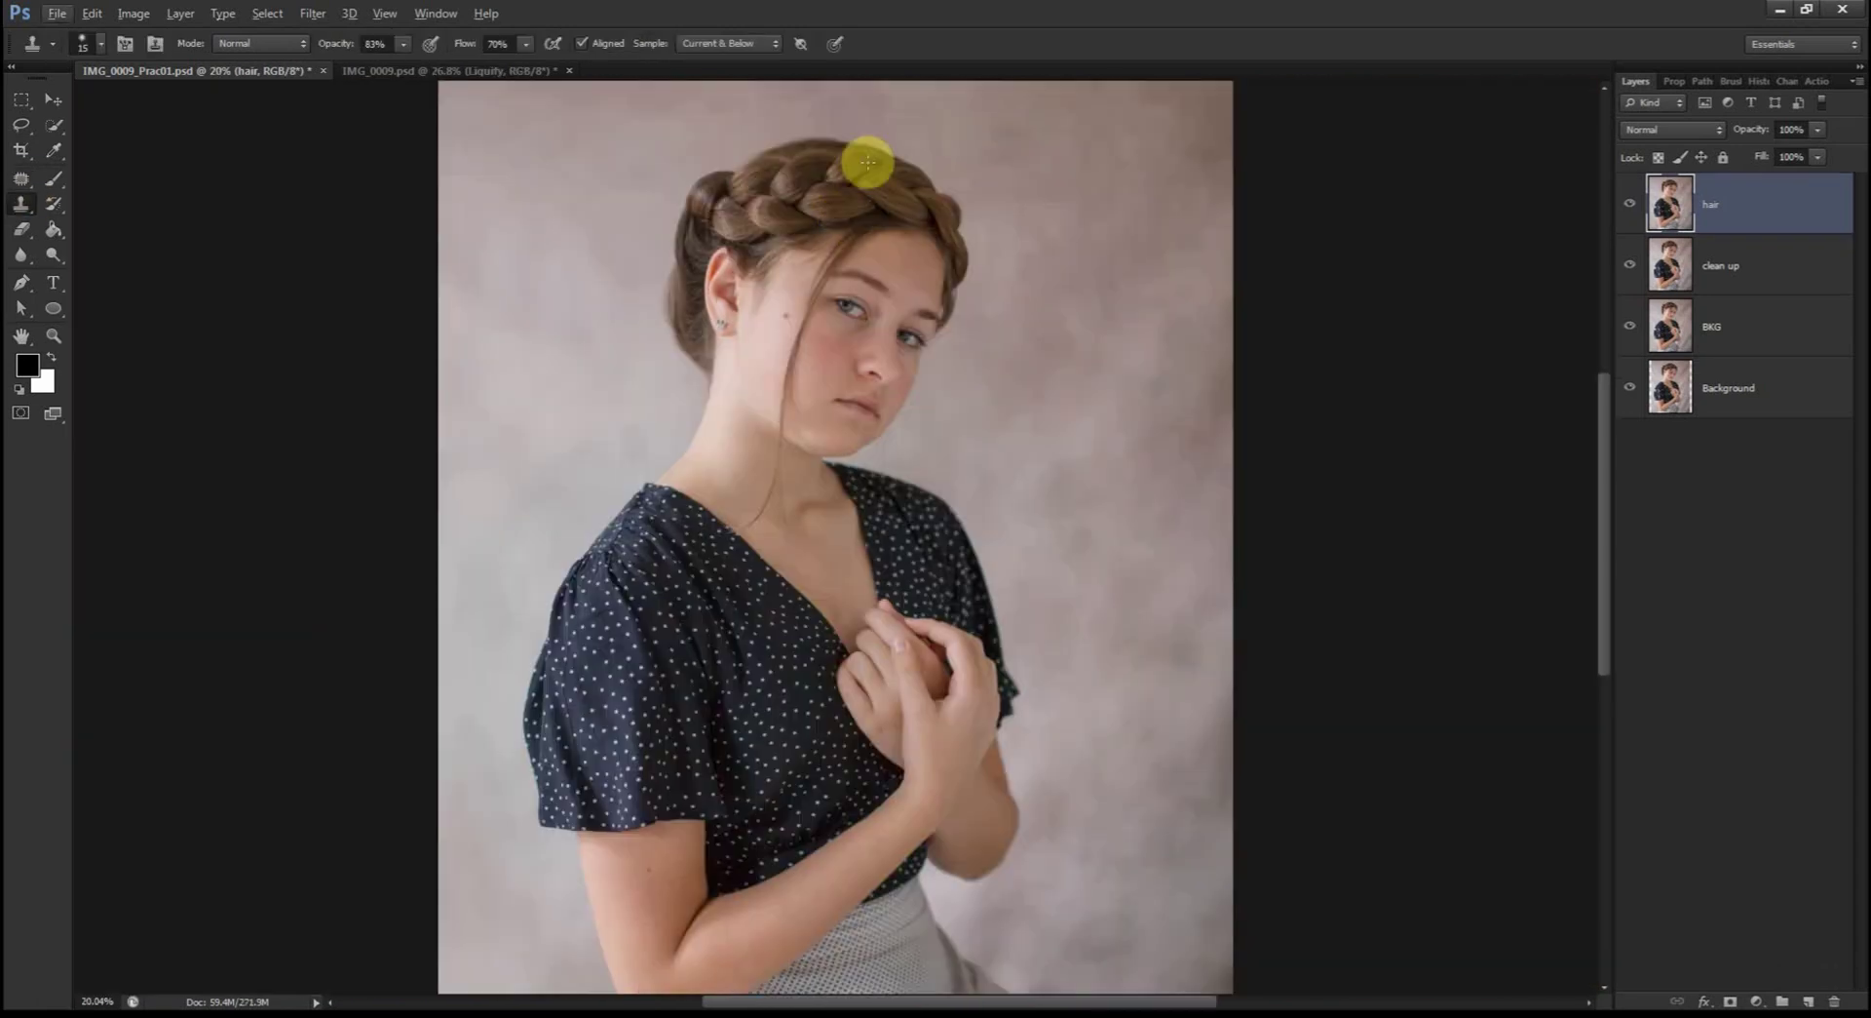
pyautogui.moveTo(865, 159); pyautogui.dragTo(794, 263)
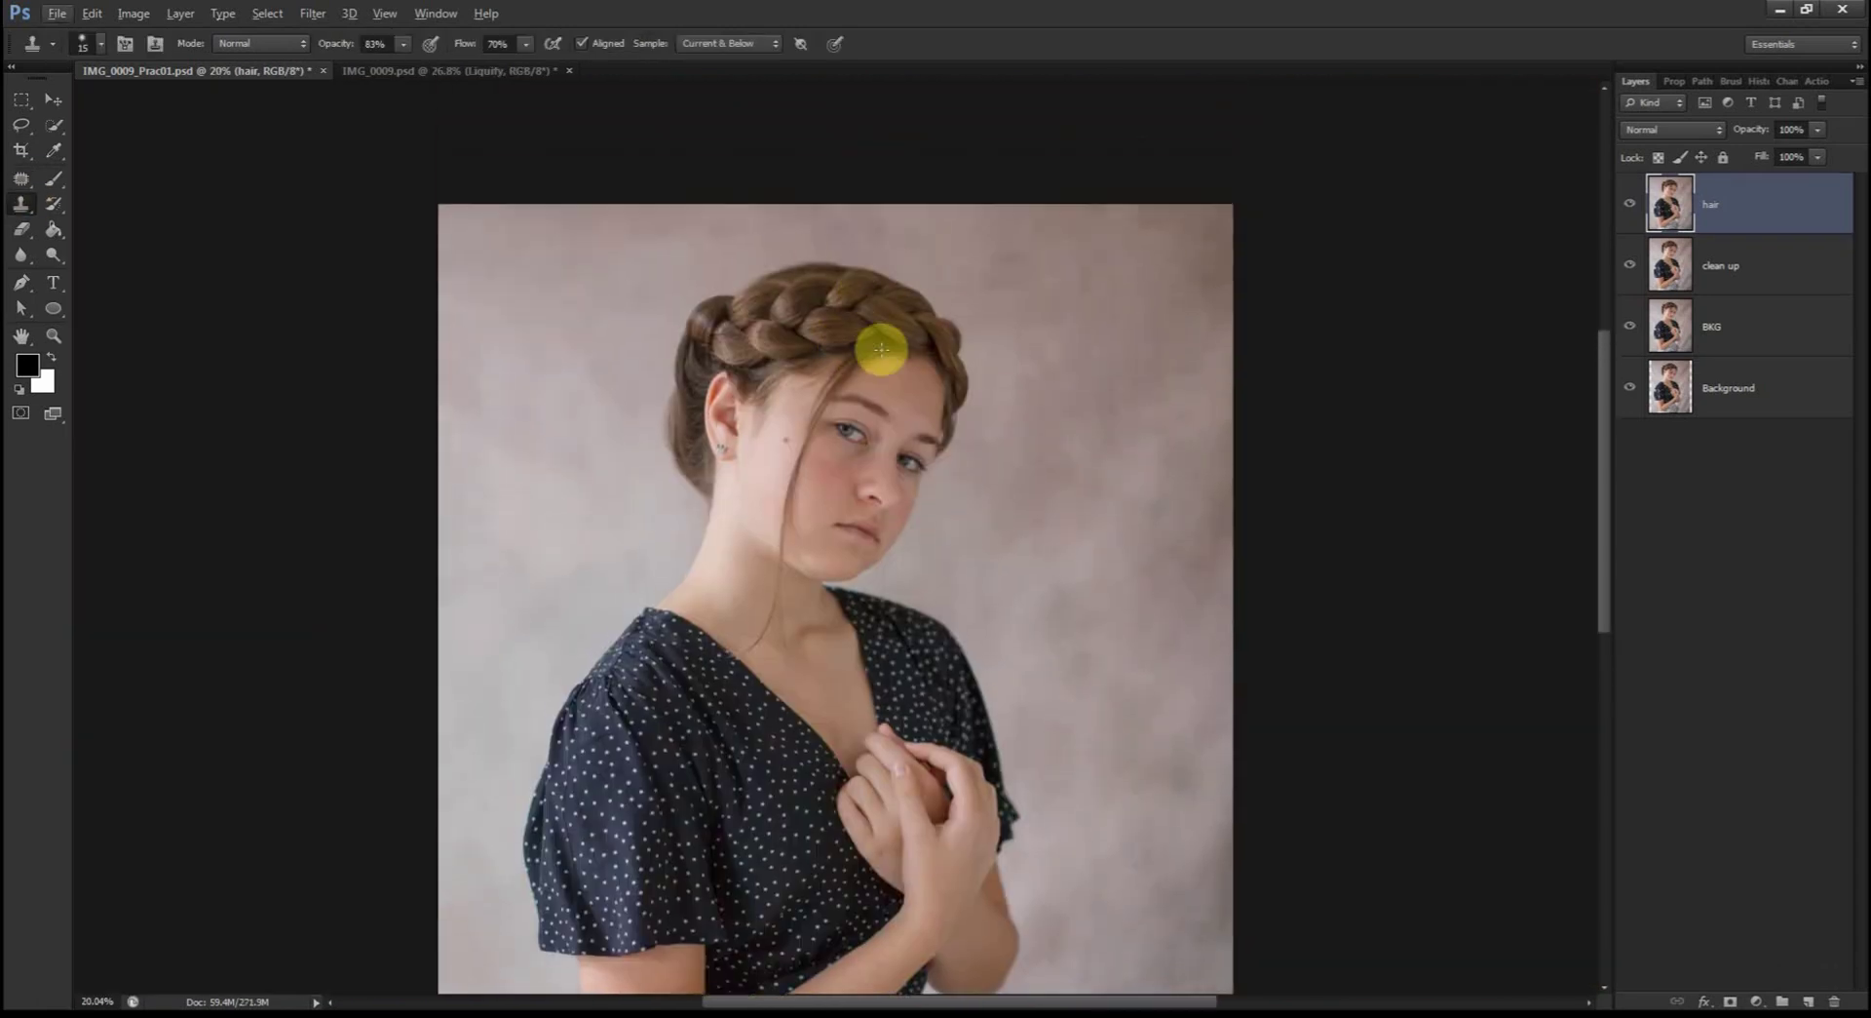
# Step: Duplicate the "hair" layer twice
pyautogui.scroll(2, 886, 221)
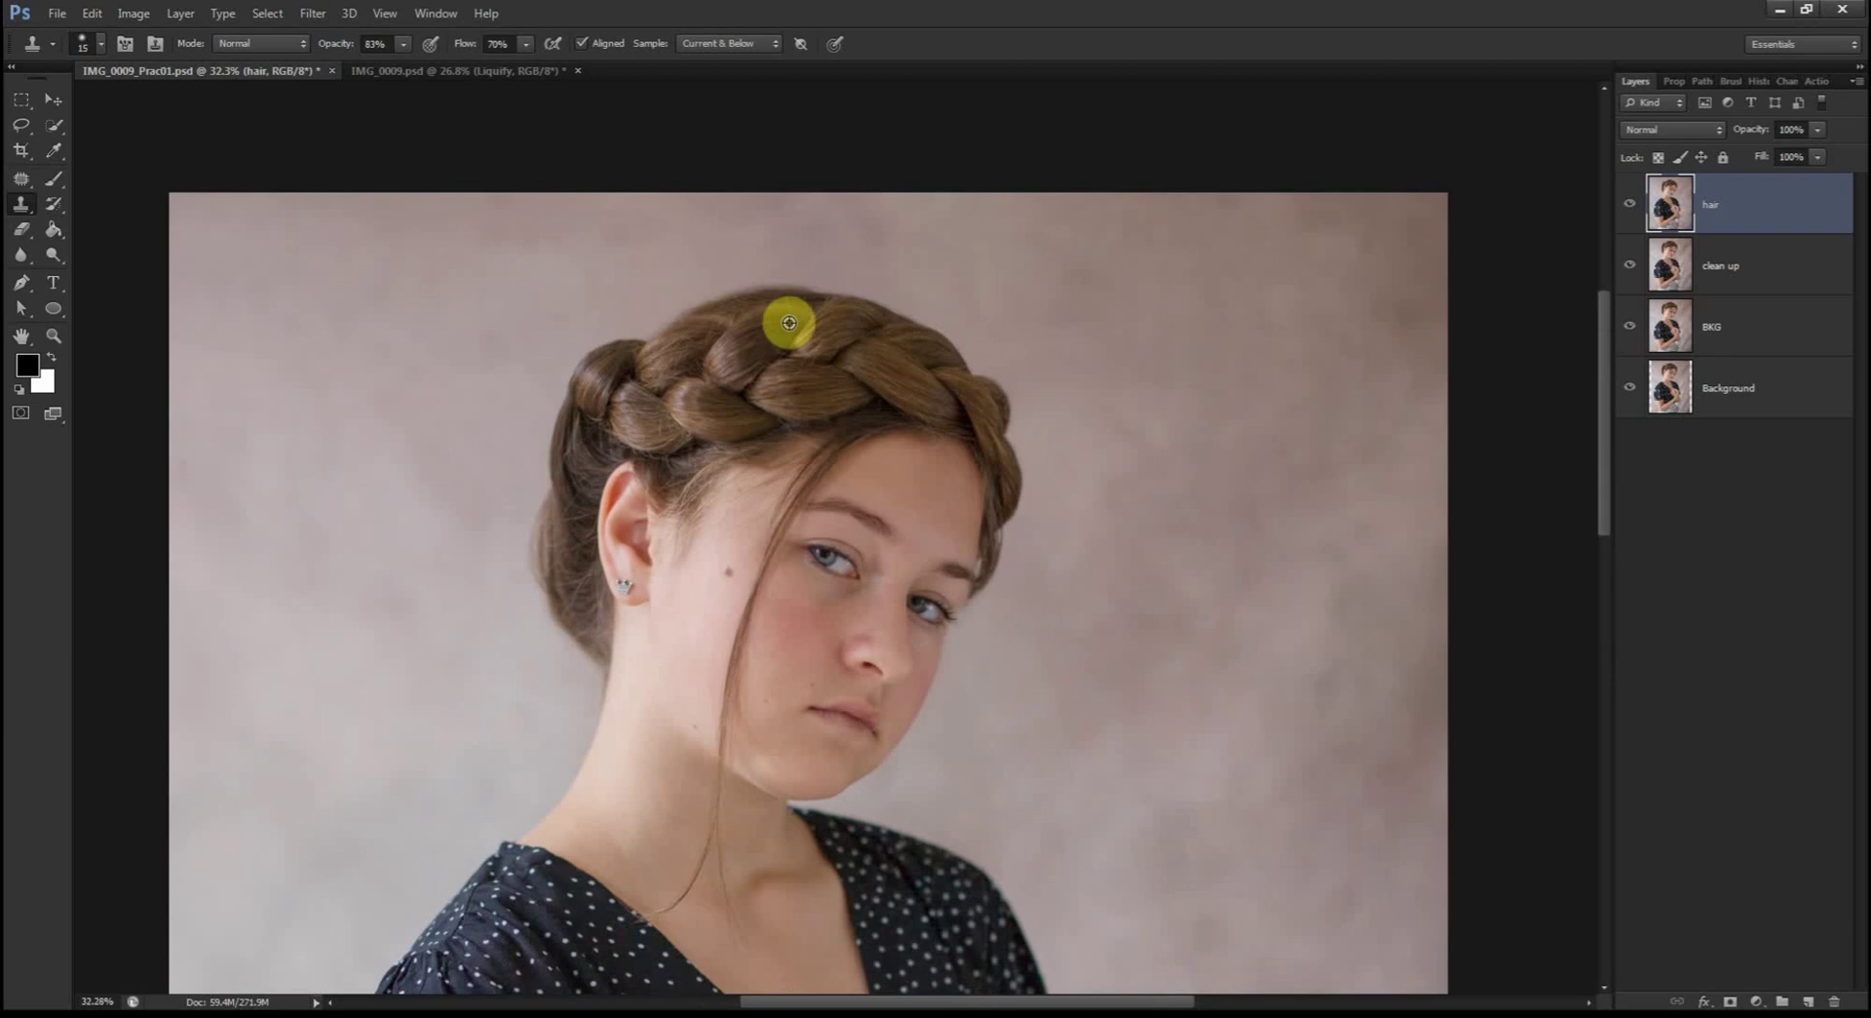
pyautogui.scroll(2, 790, 322)
pyautogui.moveTo(939, 701); pyautogui.dragTo(965, 392)
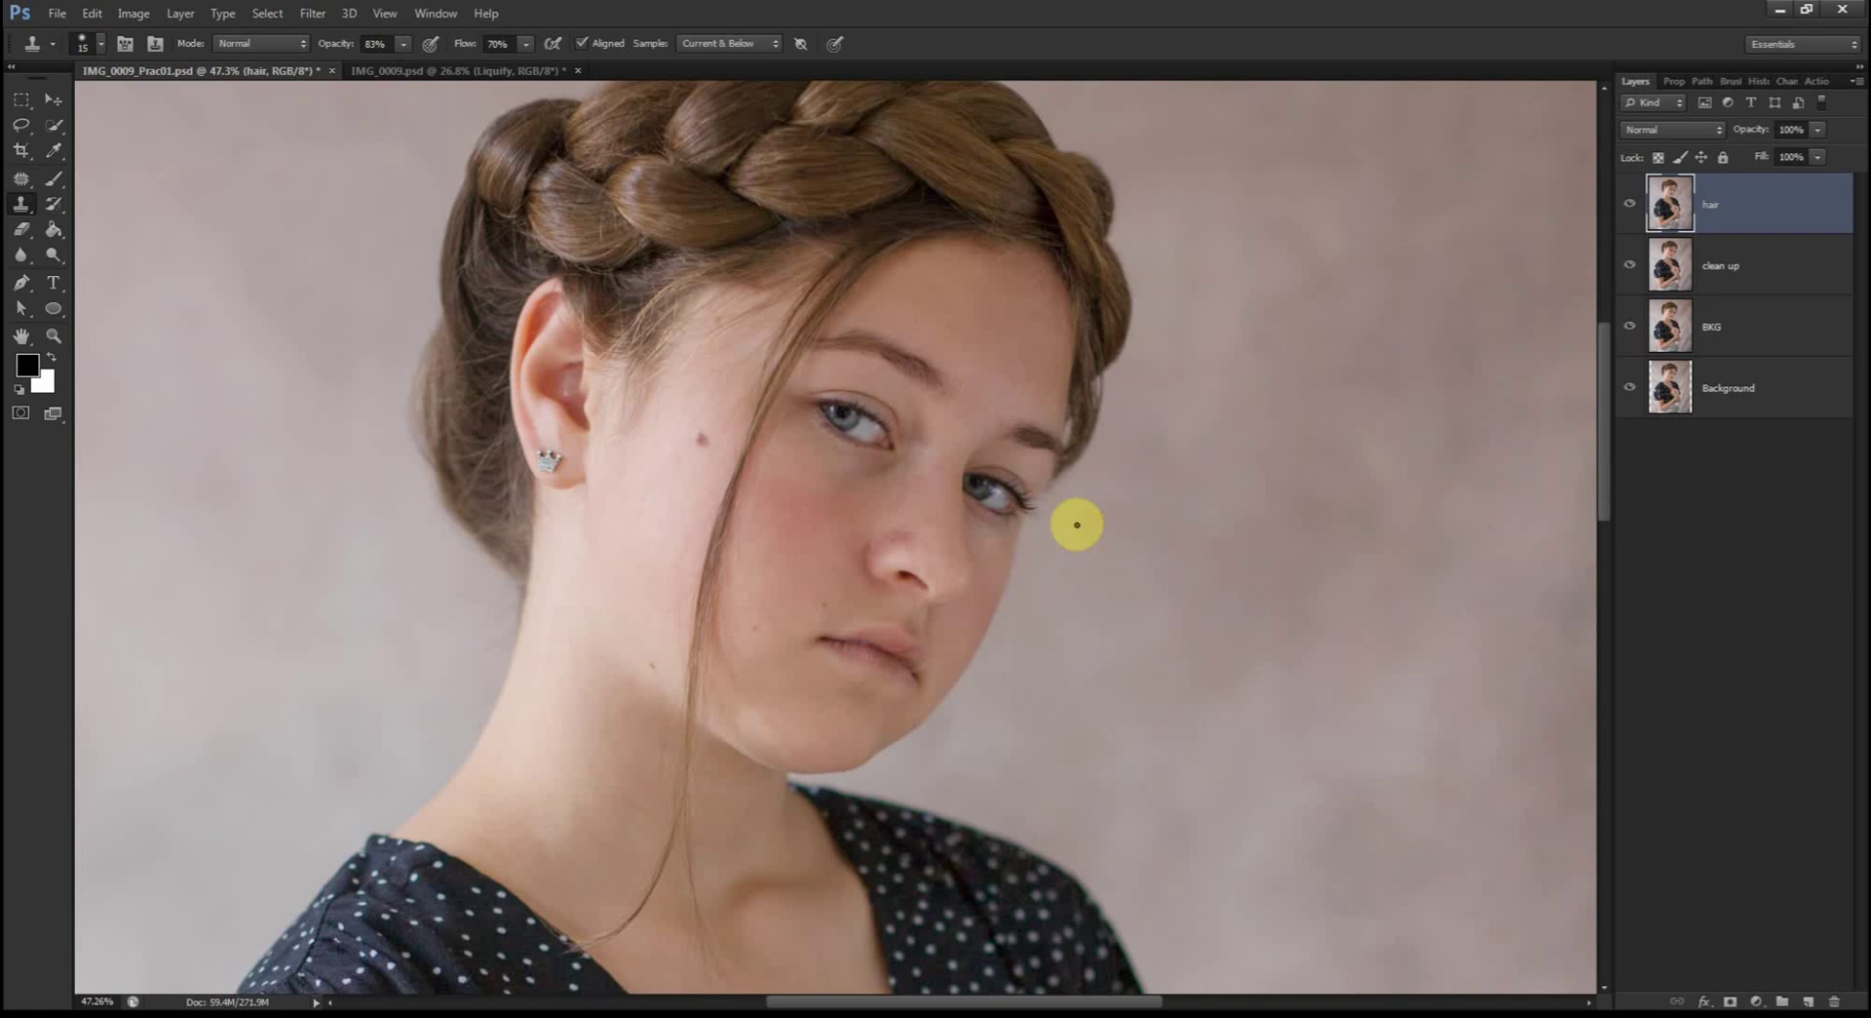
pyautogui.moveTo(1606, 374); pyautogui.dragTo(1610, 339)
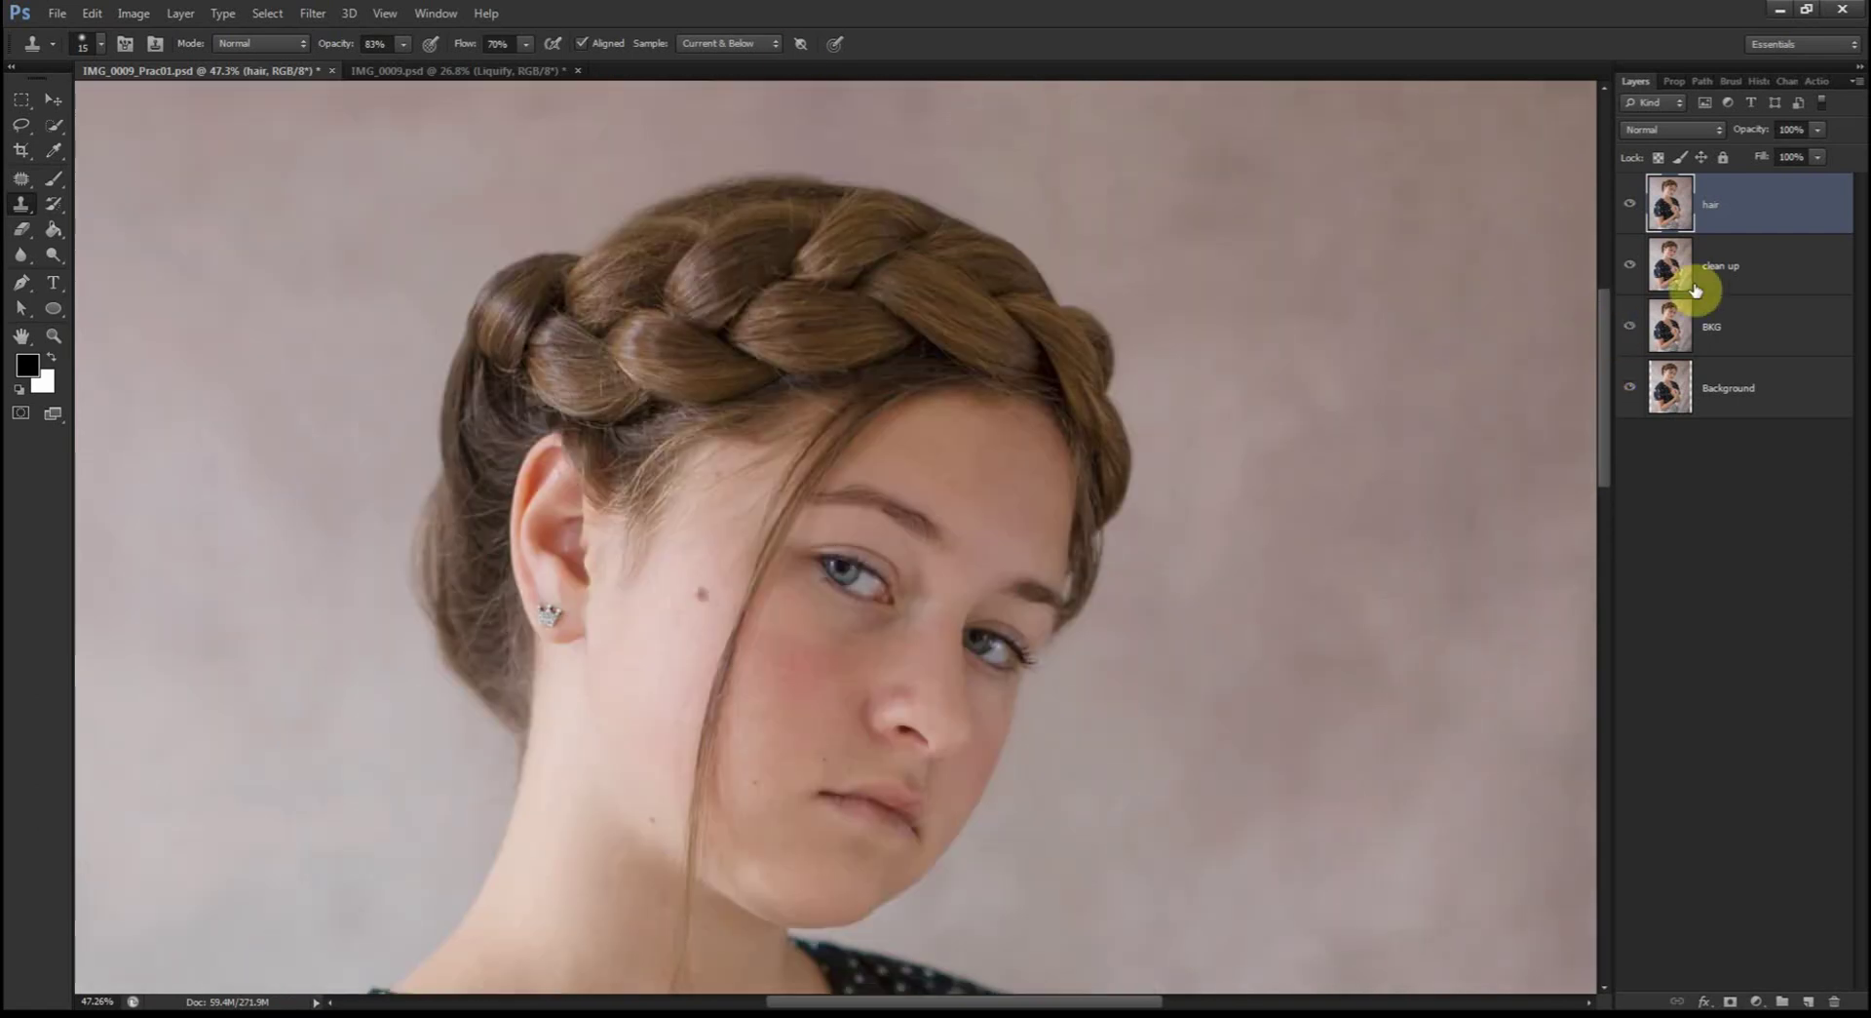
pyautogui.scroll(-2, 1604, 312)
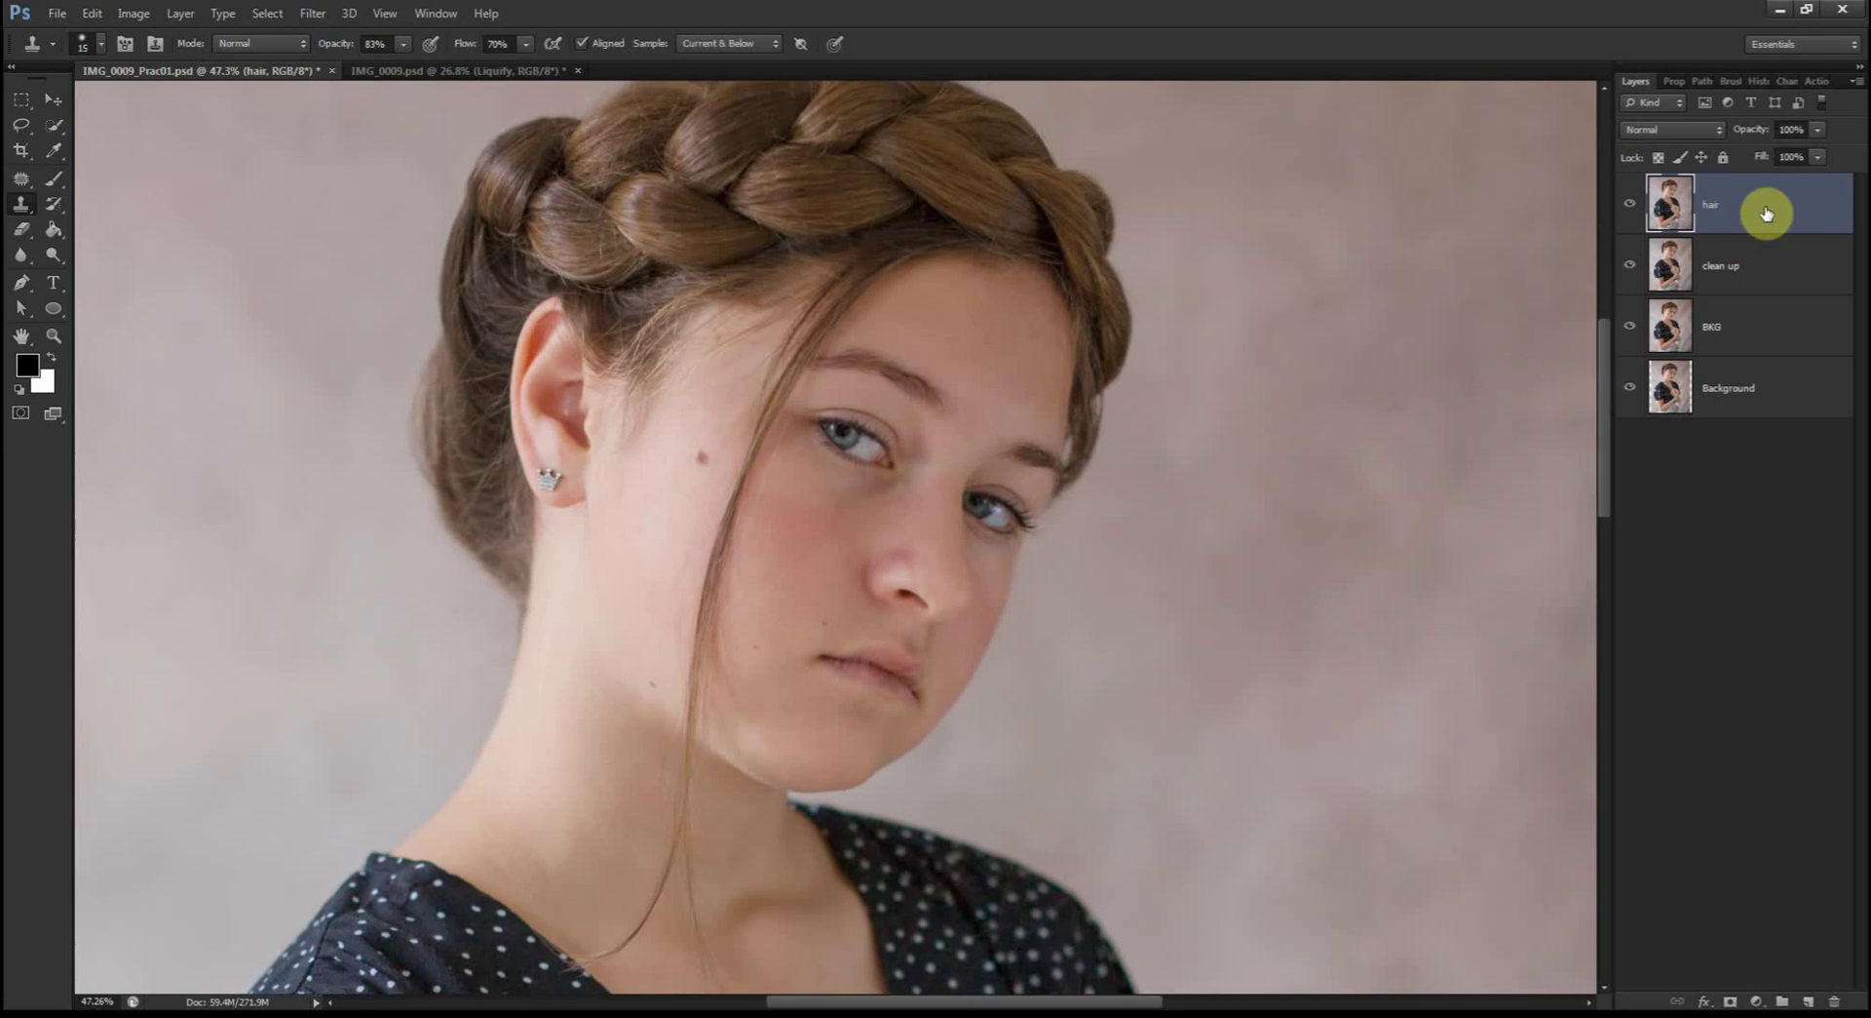
pyautogui.hotkey('ctrl', 'j')
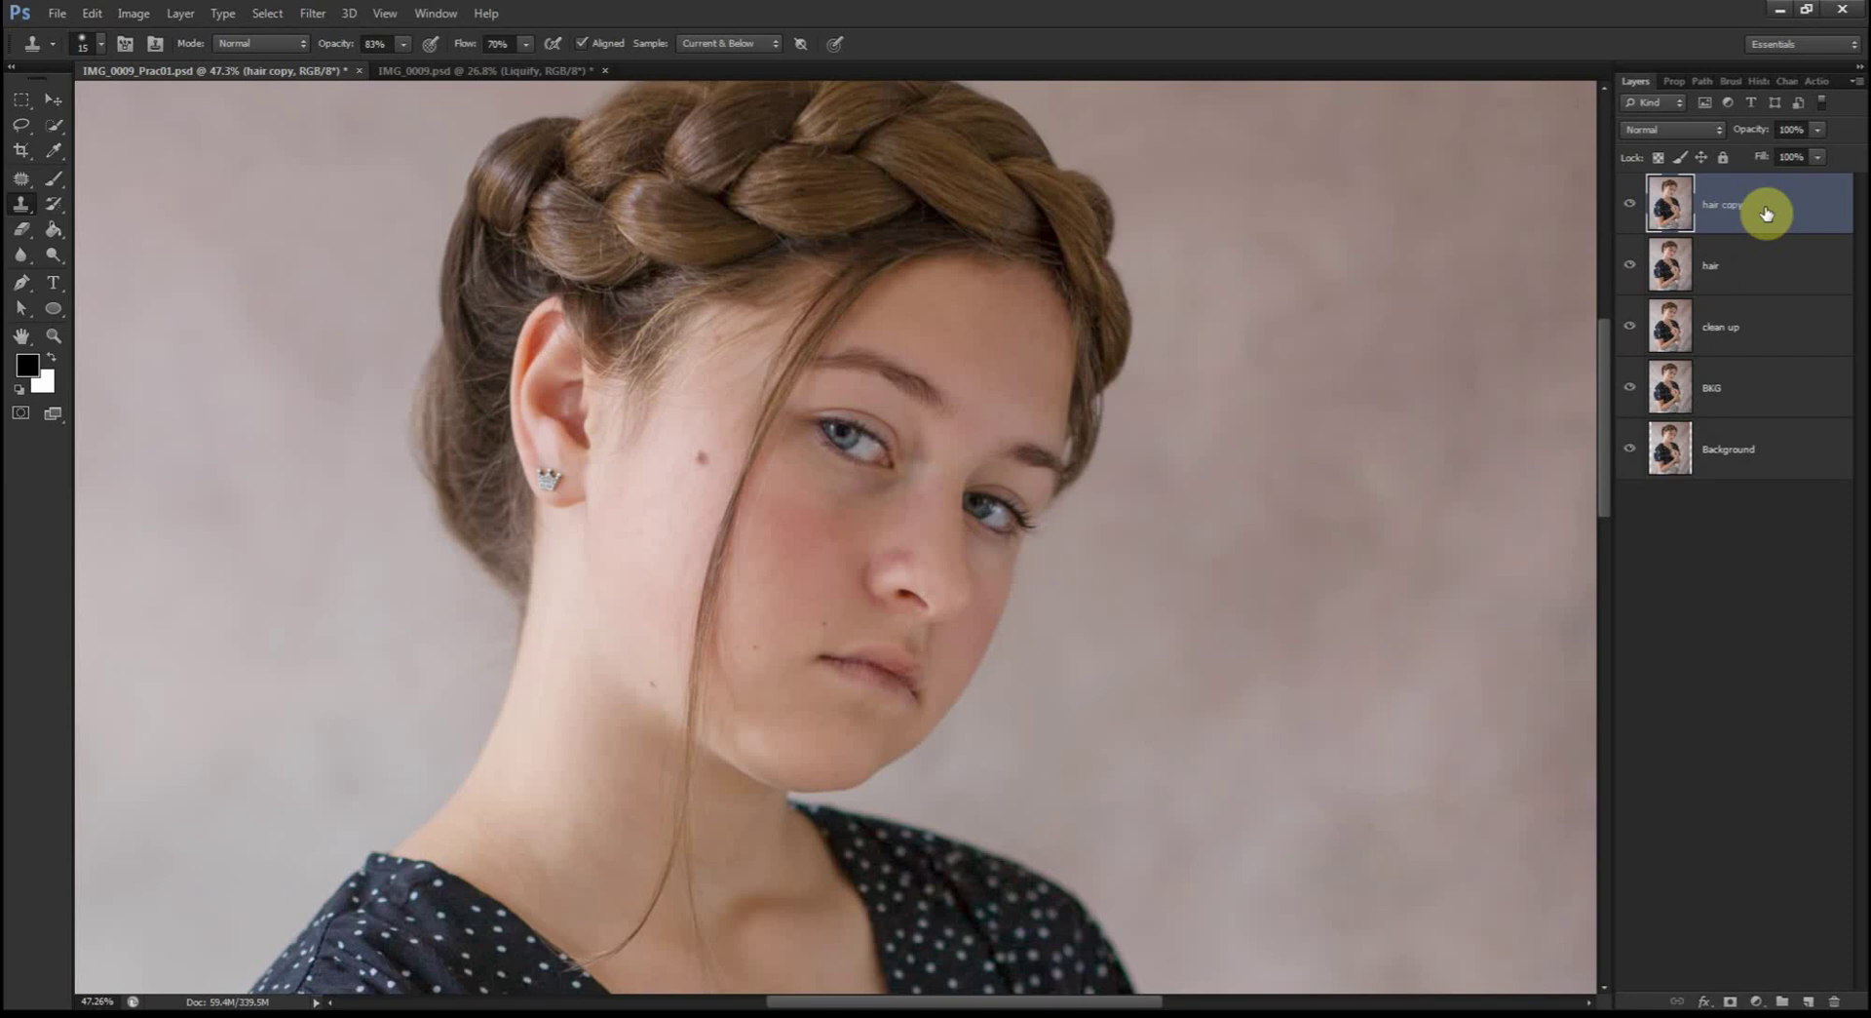
pyautogui.hotkey('ctrl', 'j')
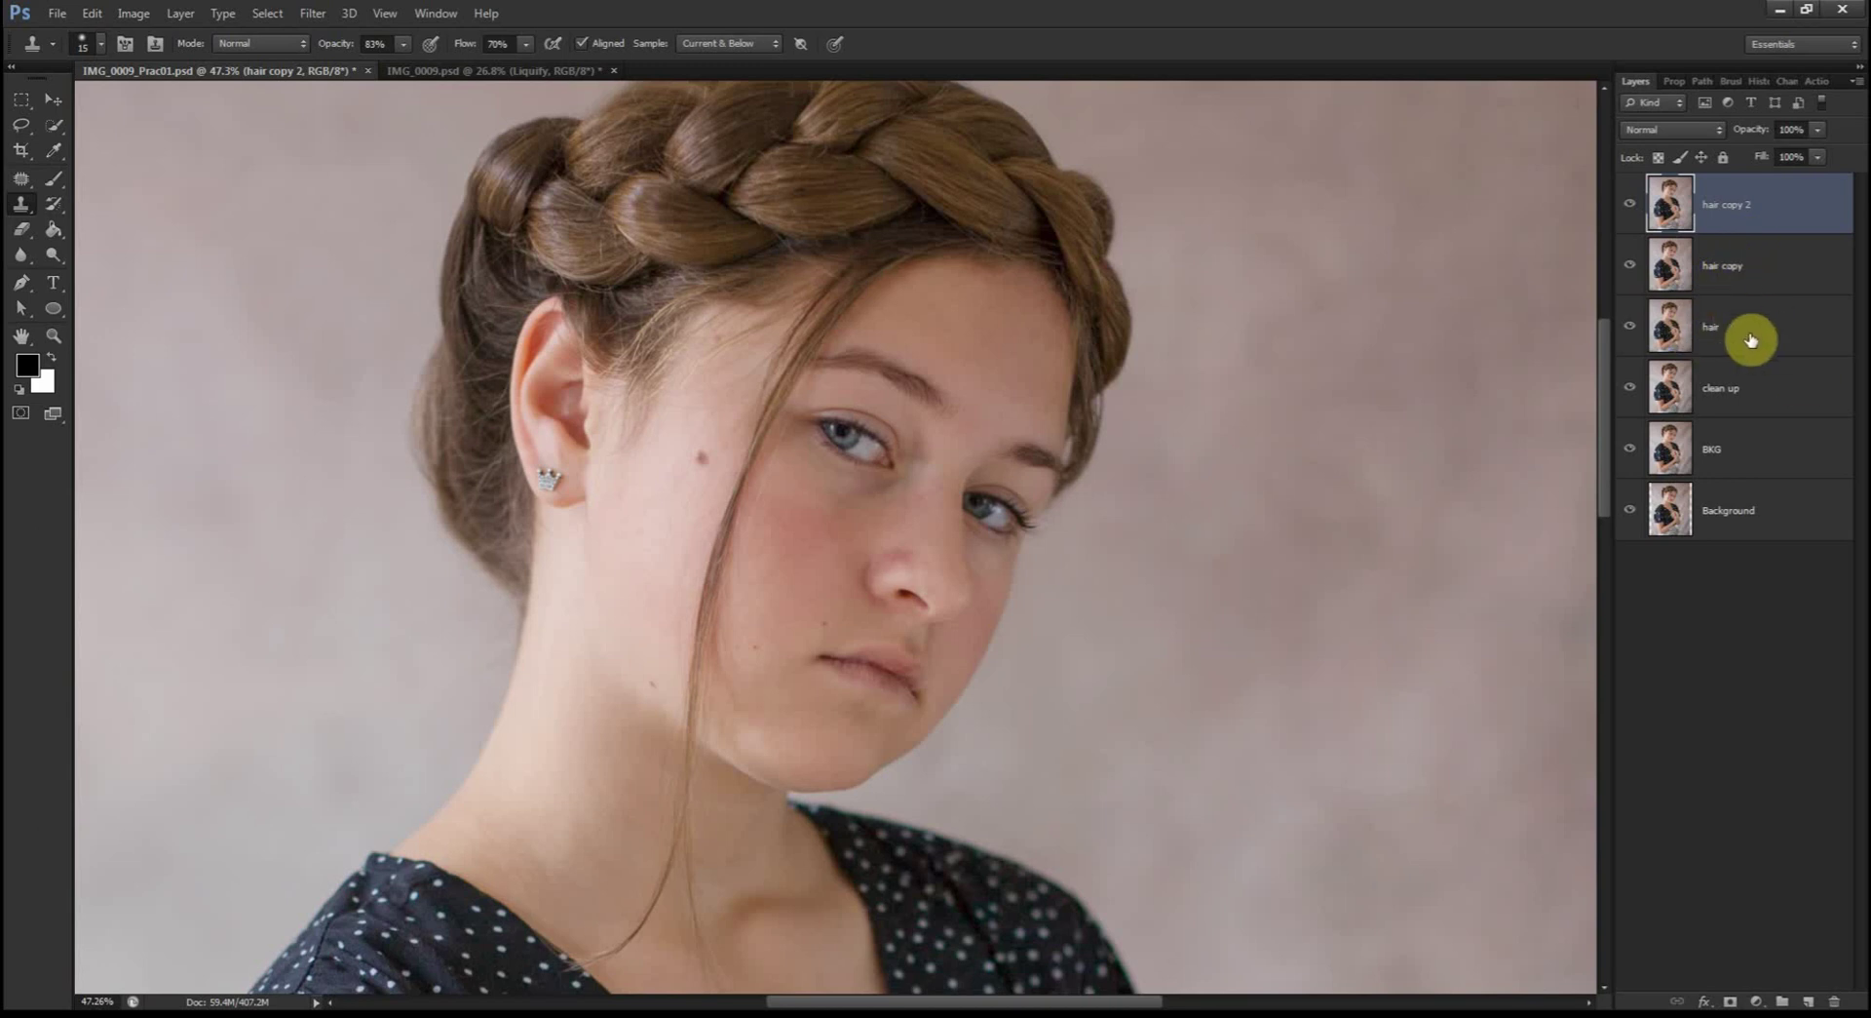
# Step: Rename the uppermost hair copy as "high frequency/Texture"
pyautogui.doubleClick(1740, 206)
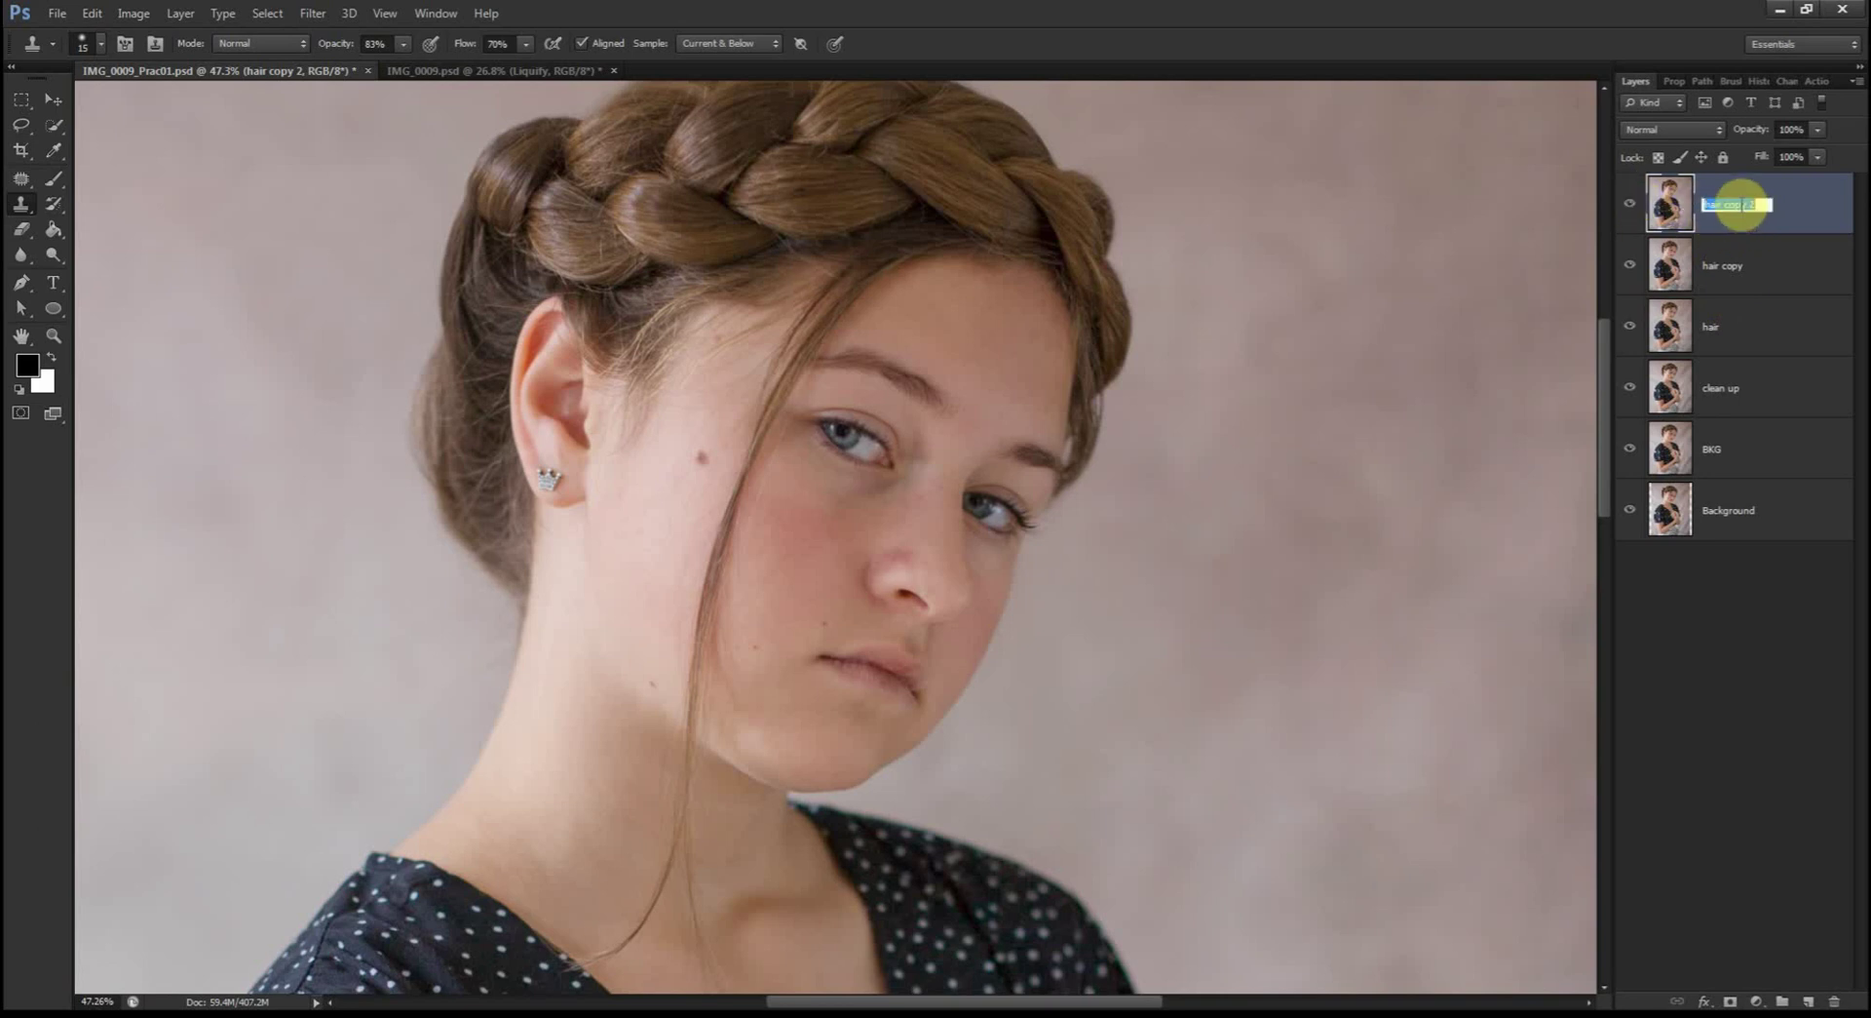
pyautogui.write('high frequency/Texture')
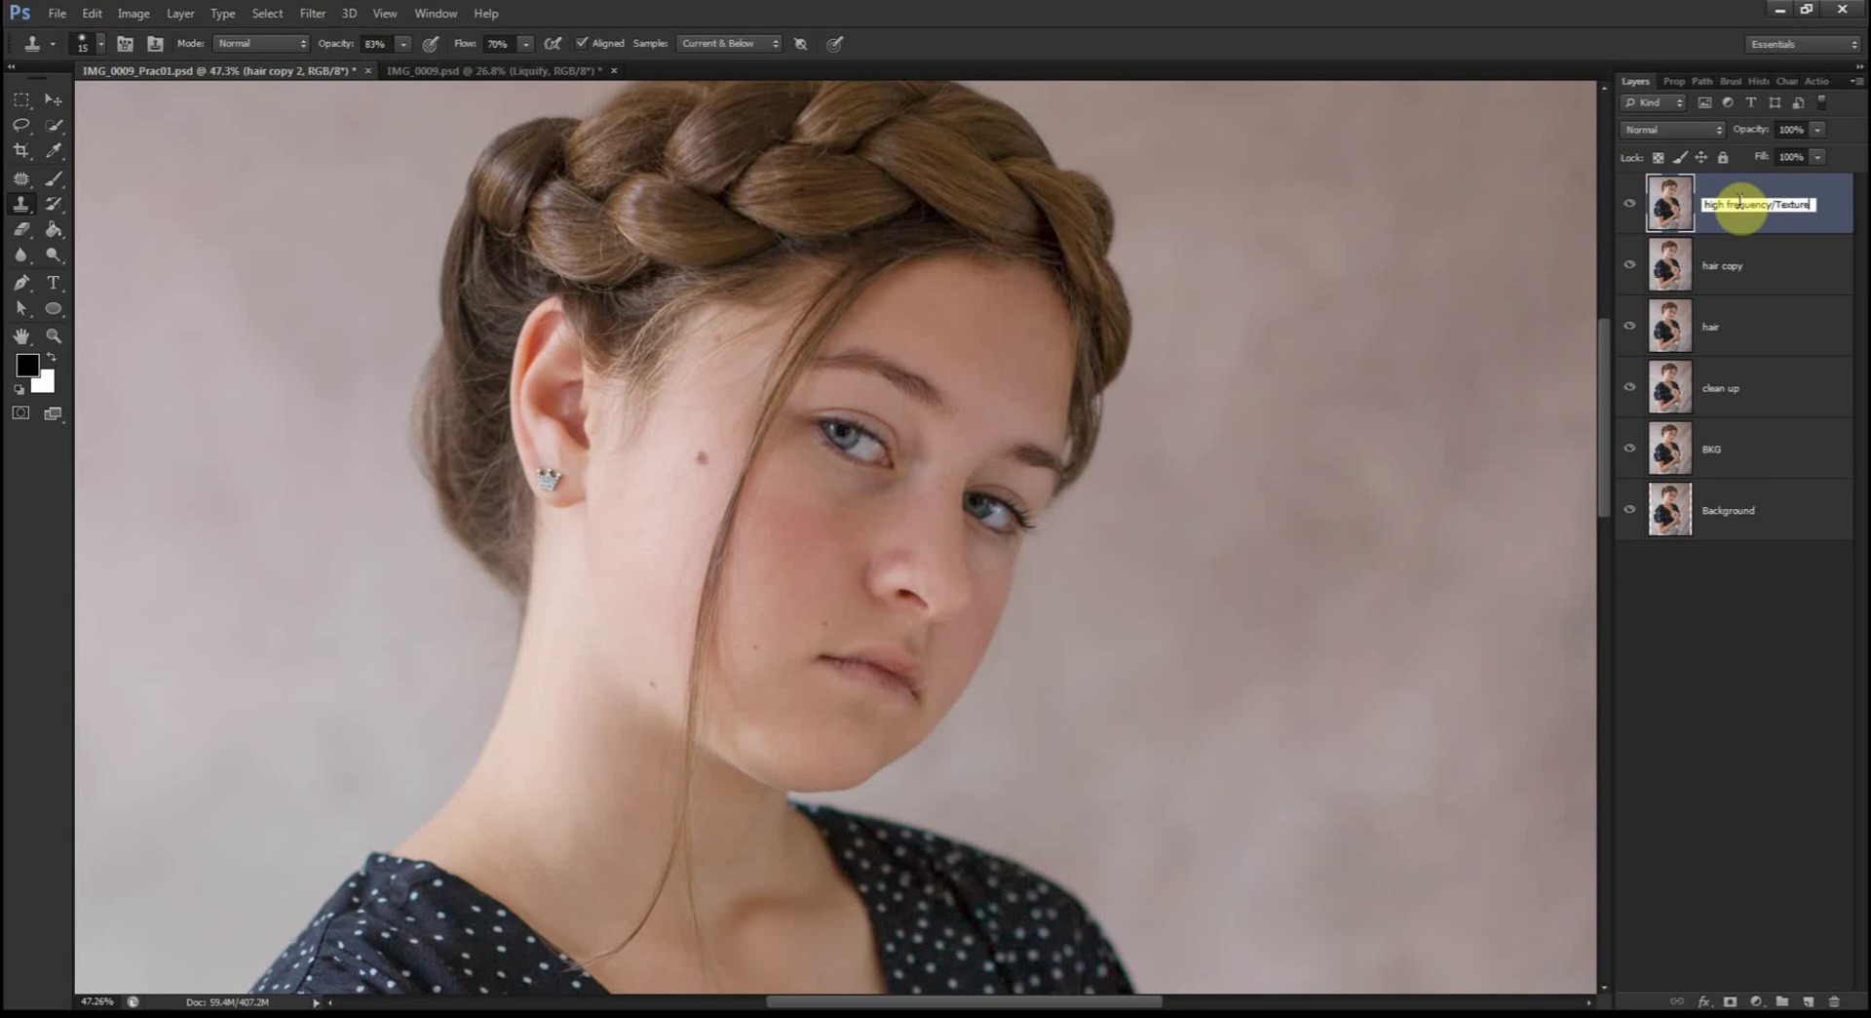
pyautogui.press('Return')
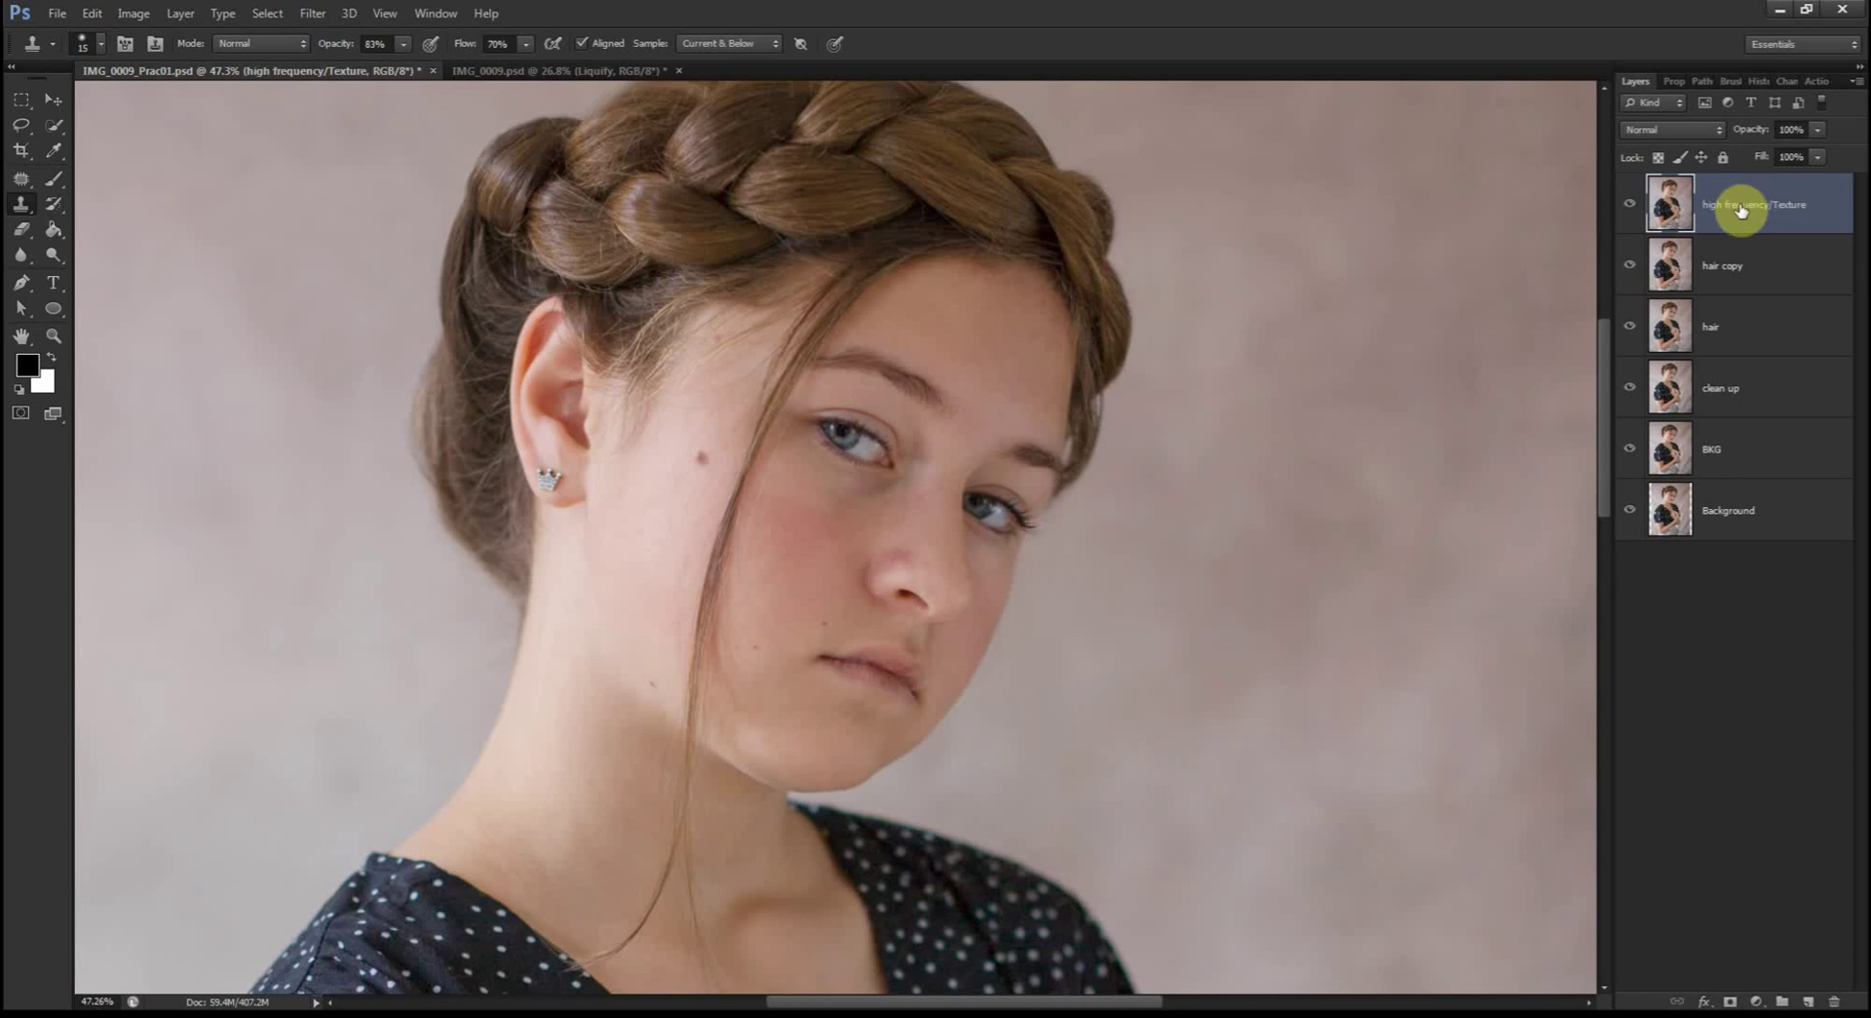
# Step: Rename the other hair copy as "low frequency/colour"
pyautogui.doubleClick(1732, 269)
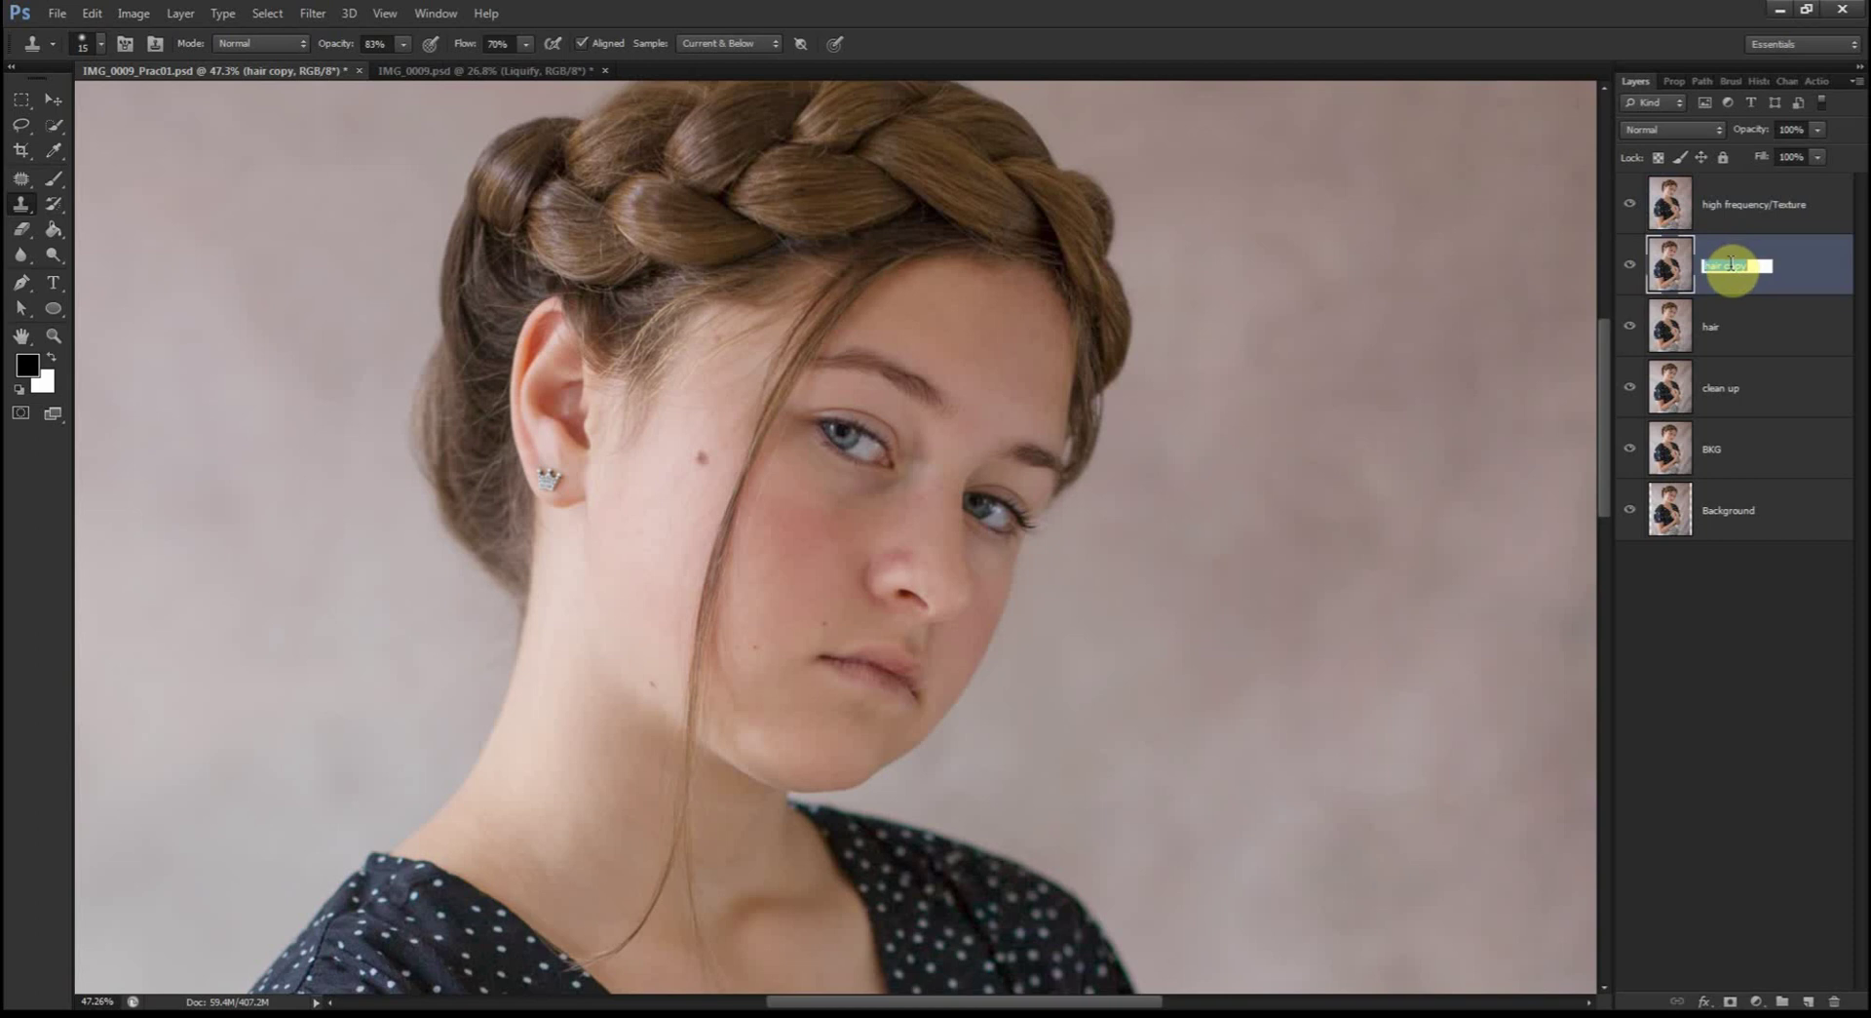
pyautogui.write('low frequency/colour')
pyautogui.press('Return')
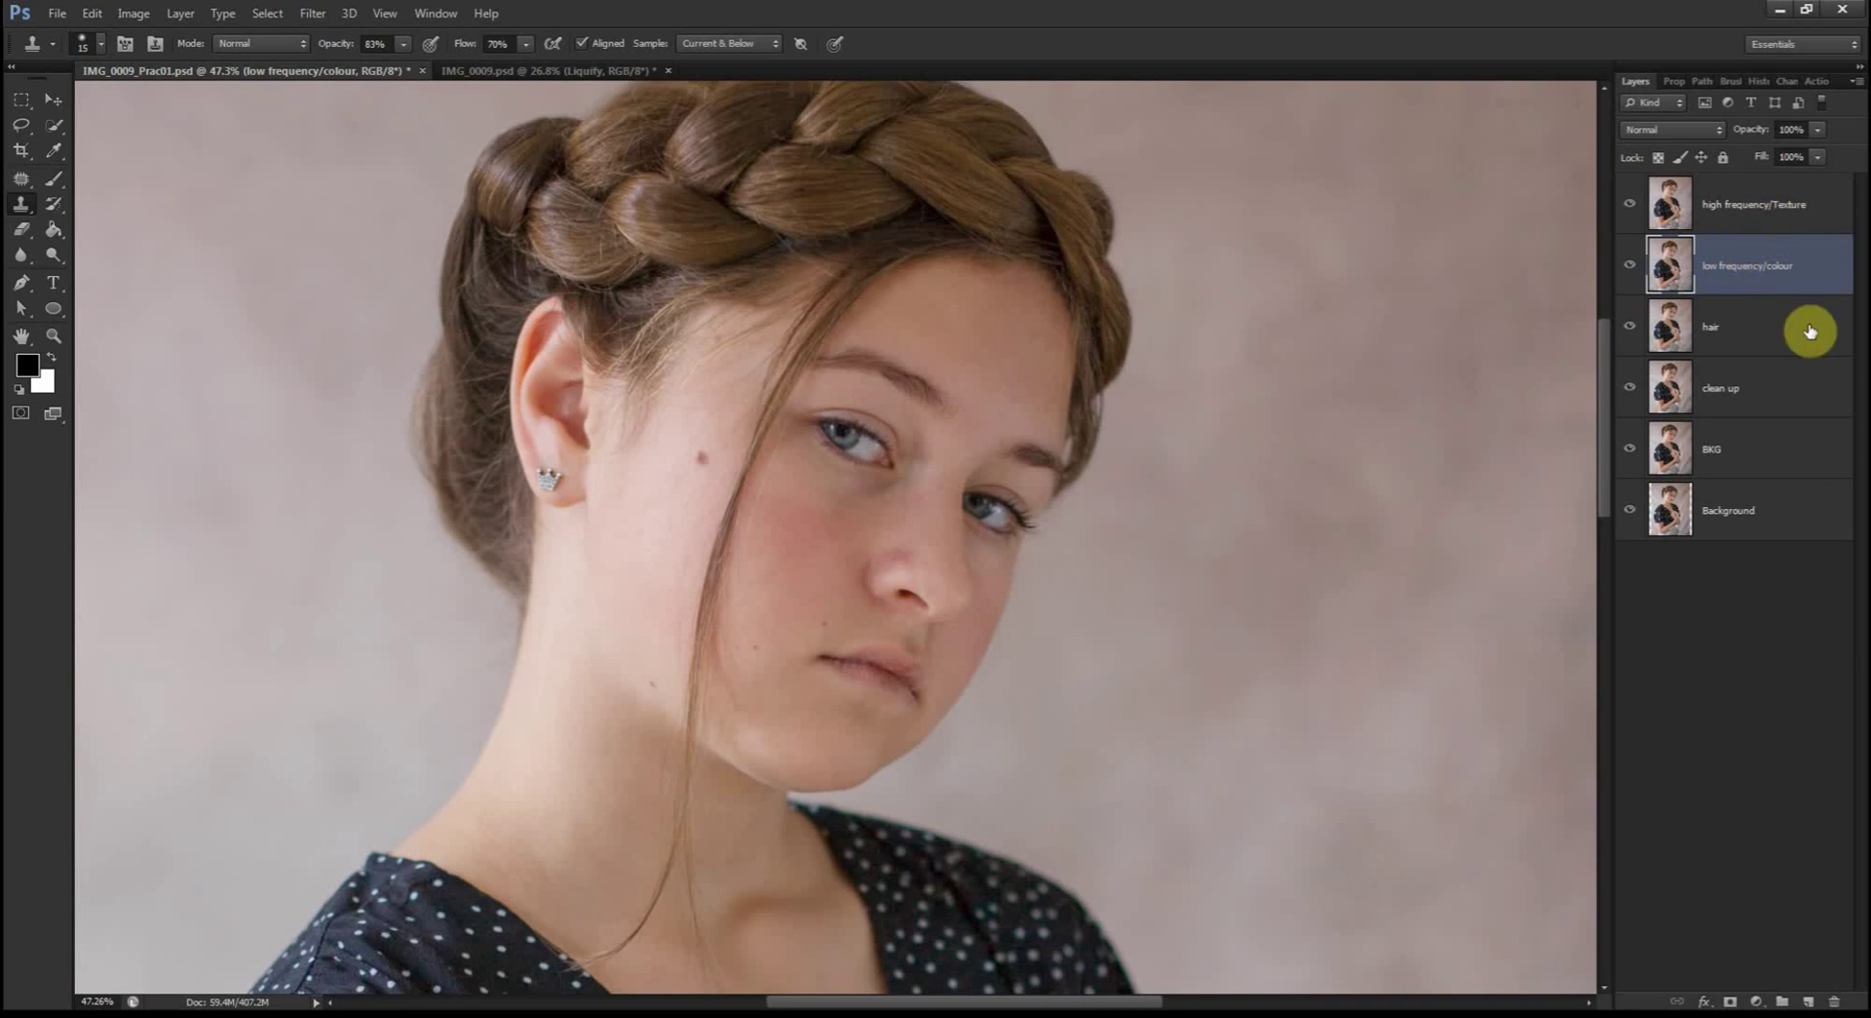
# Step: Add an empty layer above "low frequency/colour" and name it "paint"
pyautogui.click(1808, 1001)
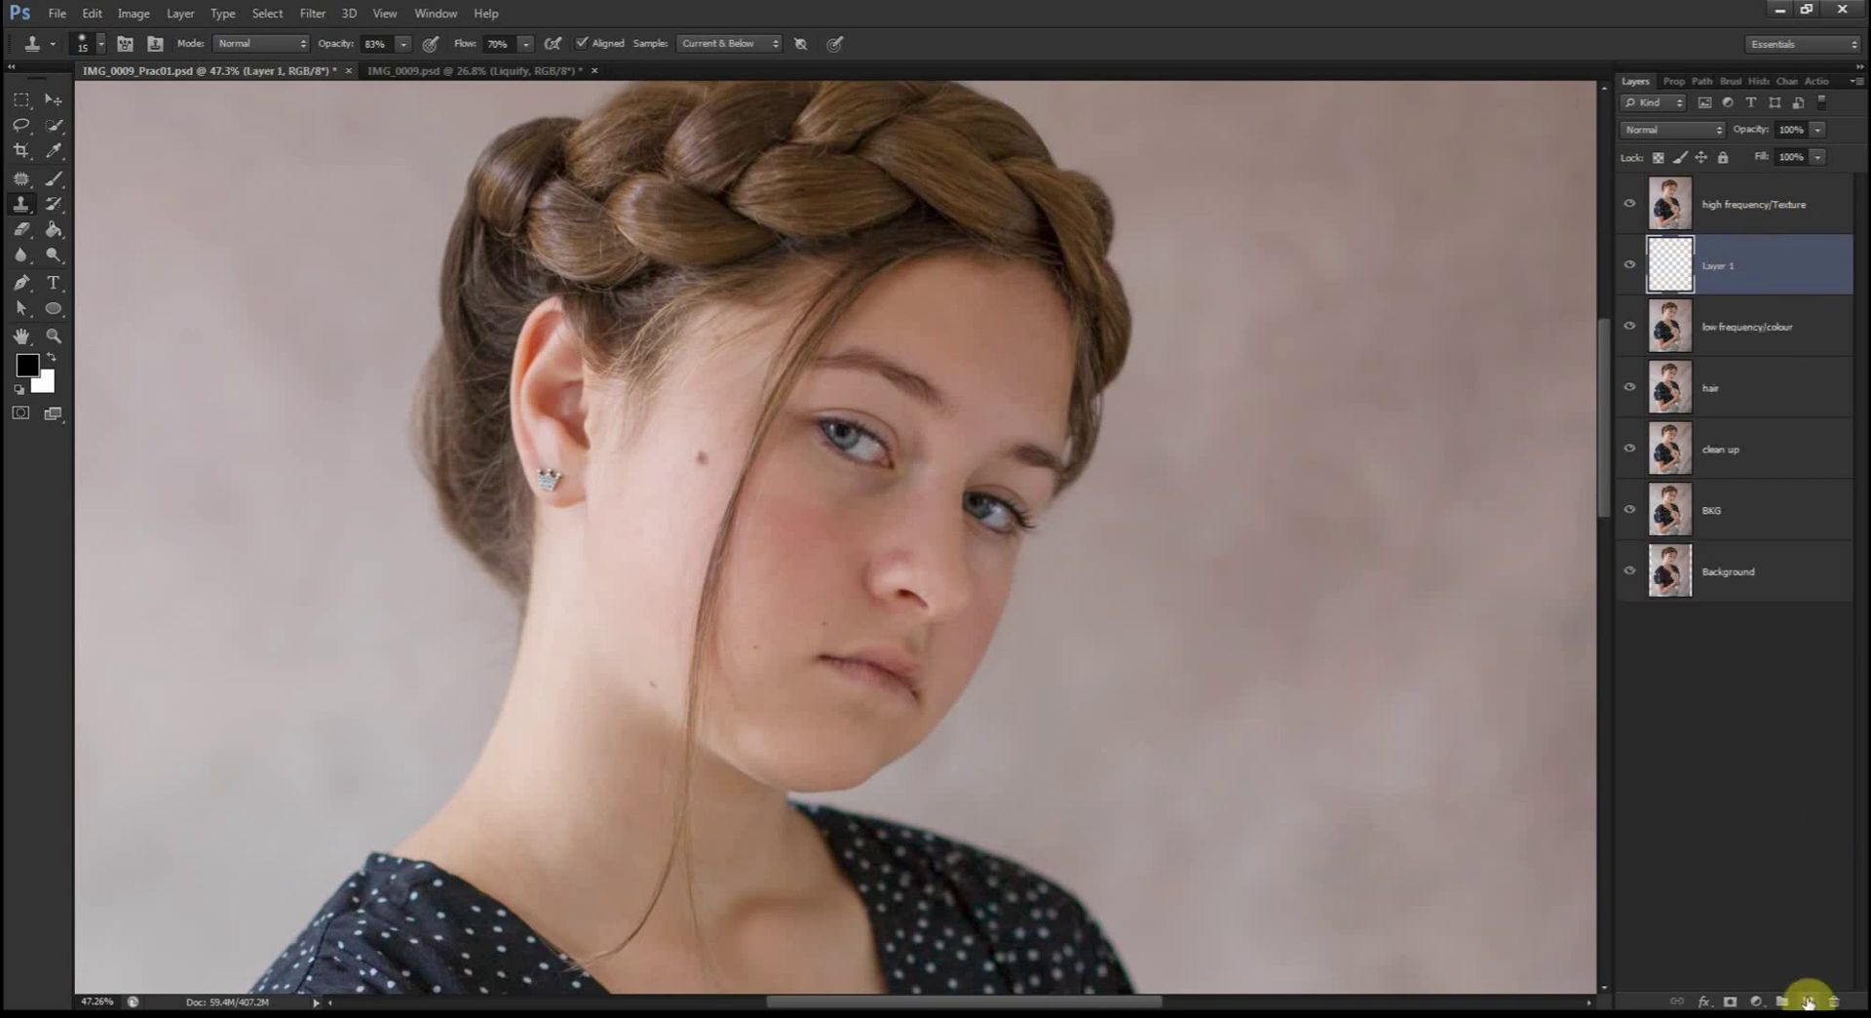
pyautogui.doubleClick(1721, 267)
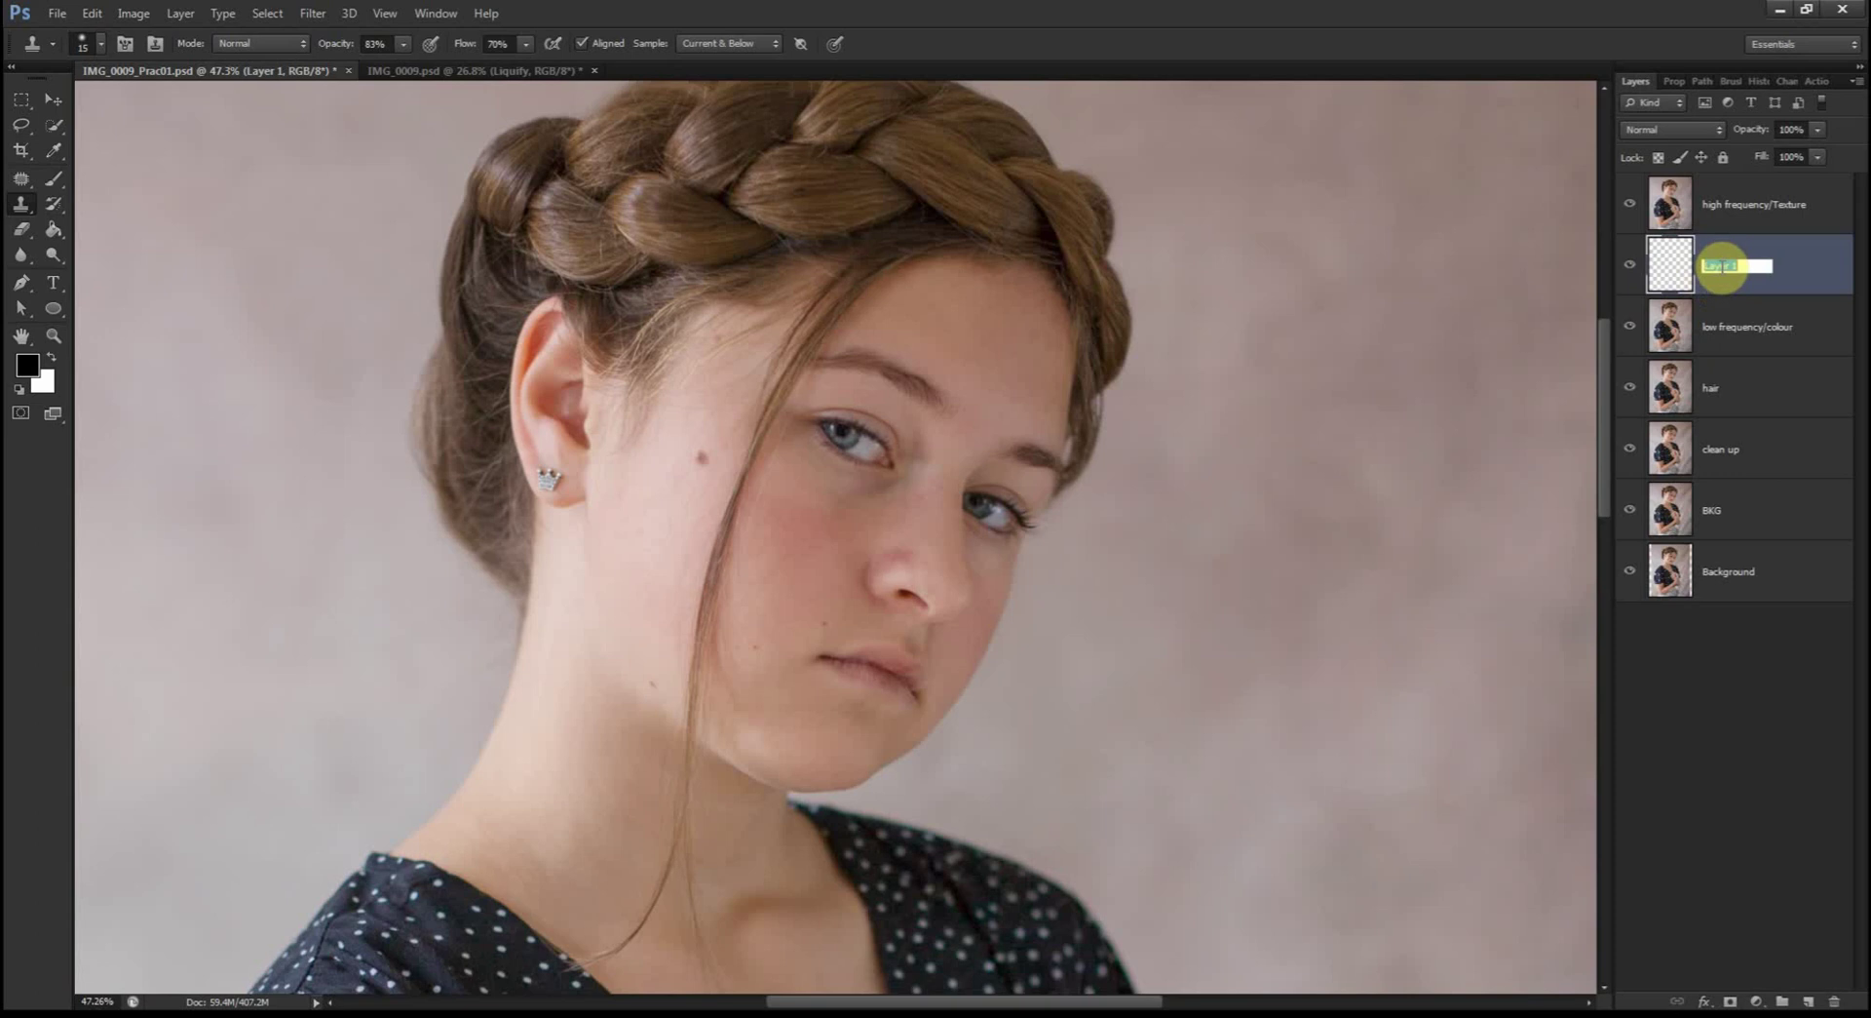
pyautogui.write('paint')
pyautogui.press('Return')
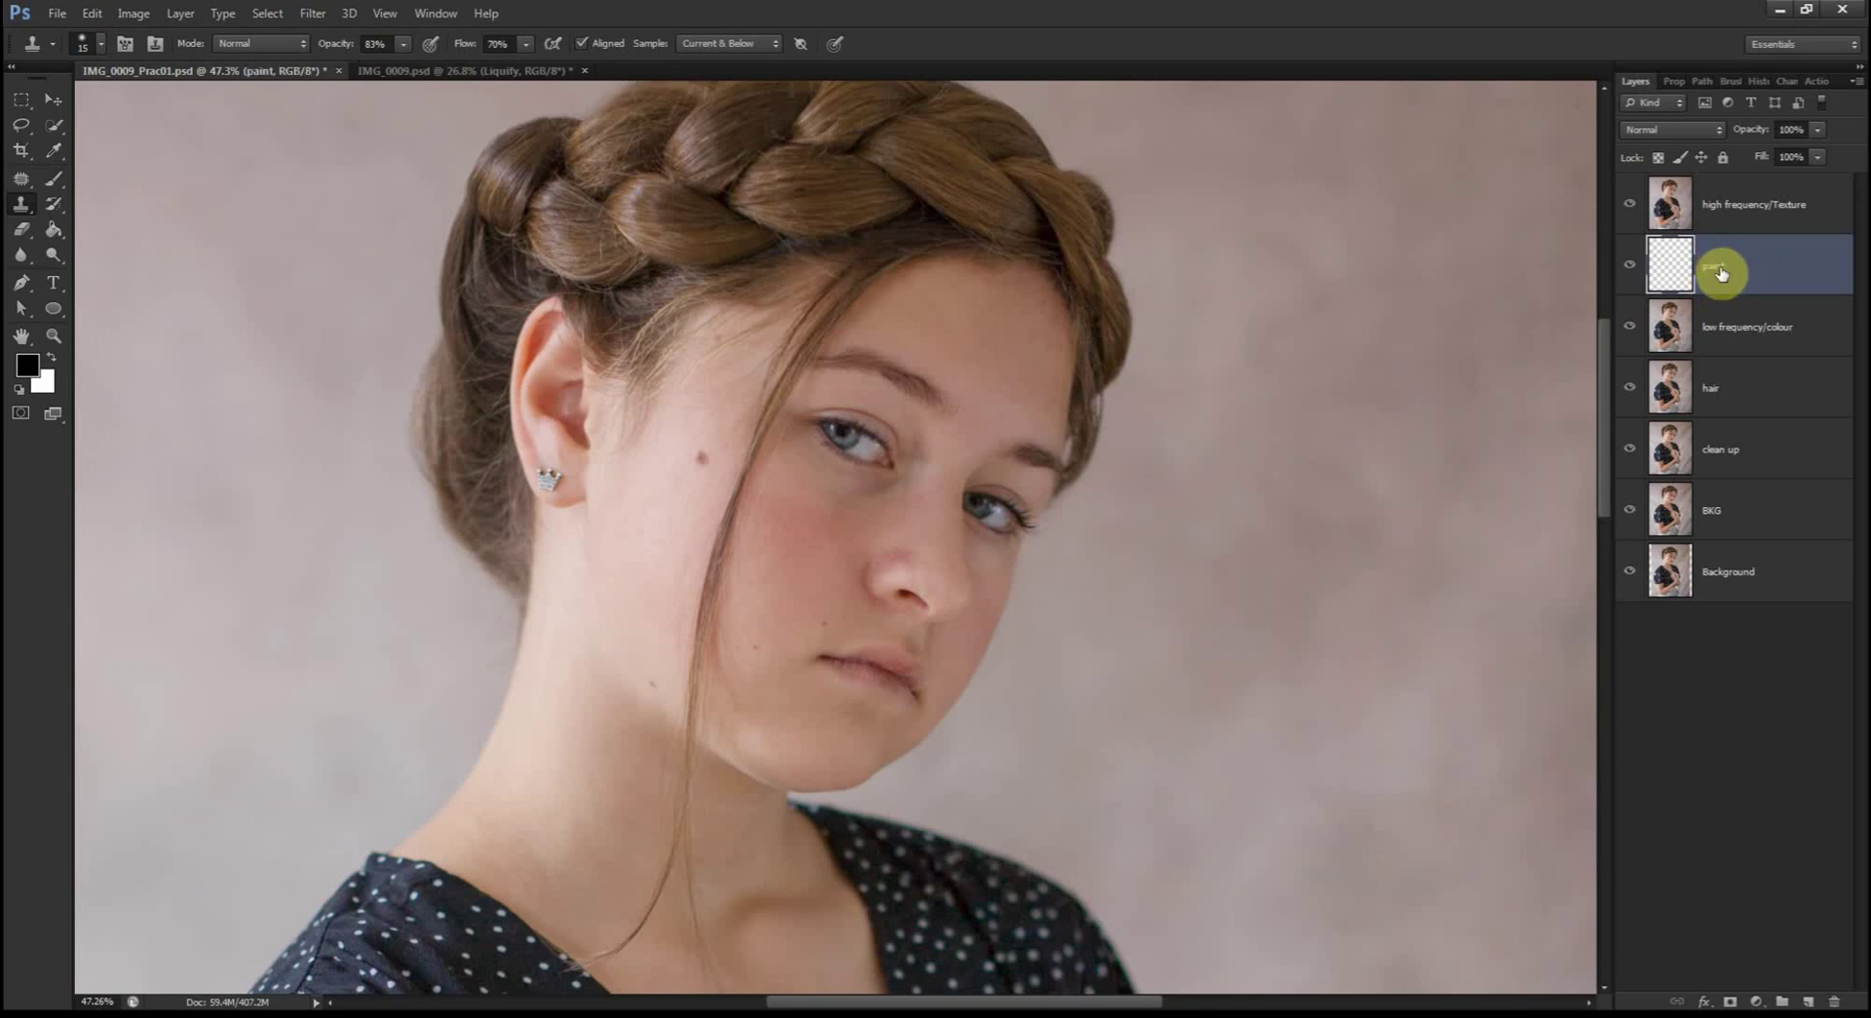
# Step: Group the texture, paint and colour layers and name the group "High Frequency"
pyautogui.click(1757, 203)
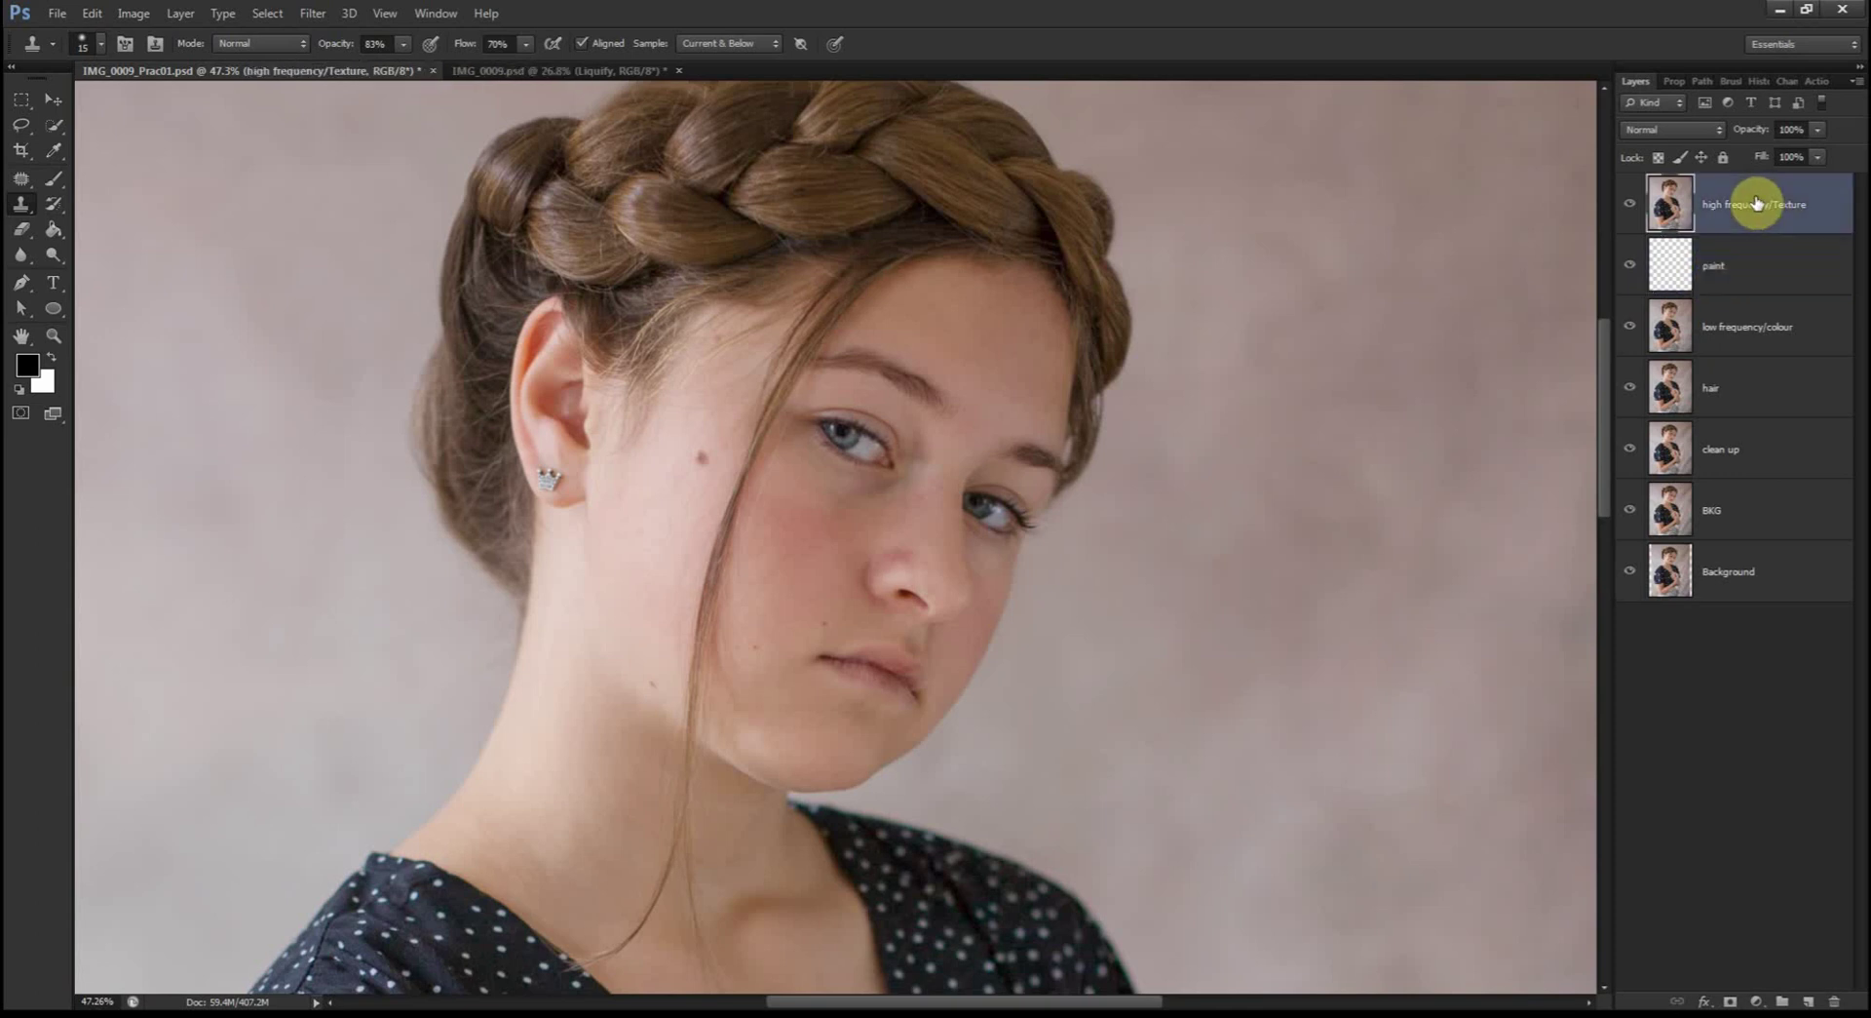
pyautogui.keyDown('shift'); pyautogui.click(1759, 321); pyautogui.keyUp('shift')
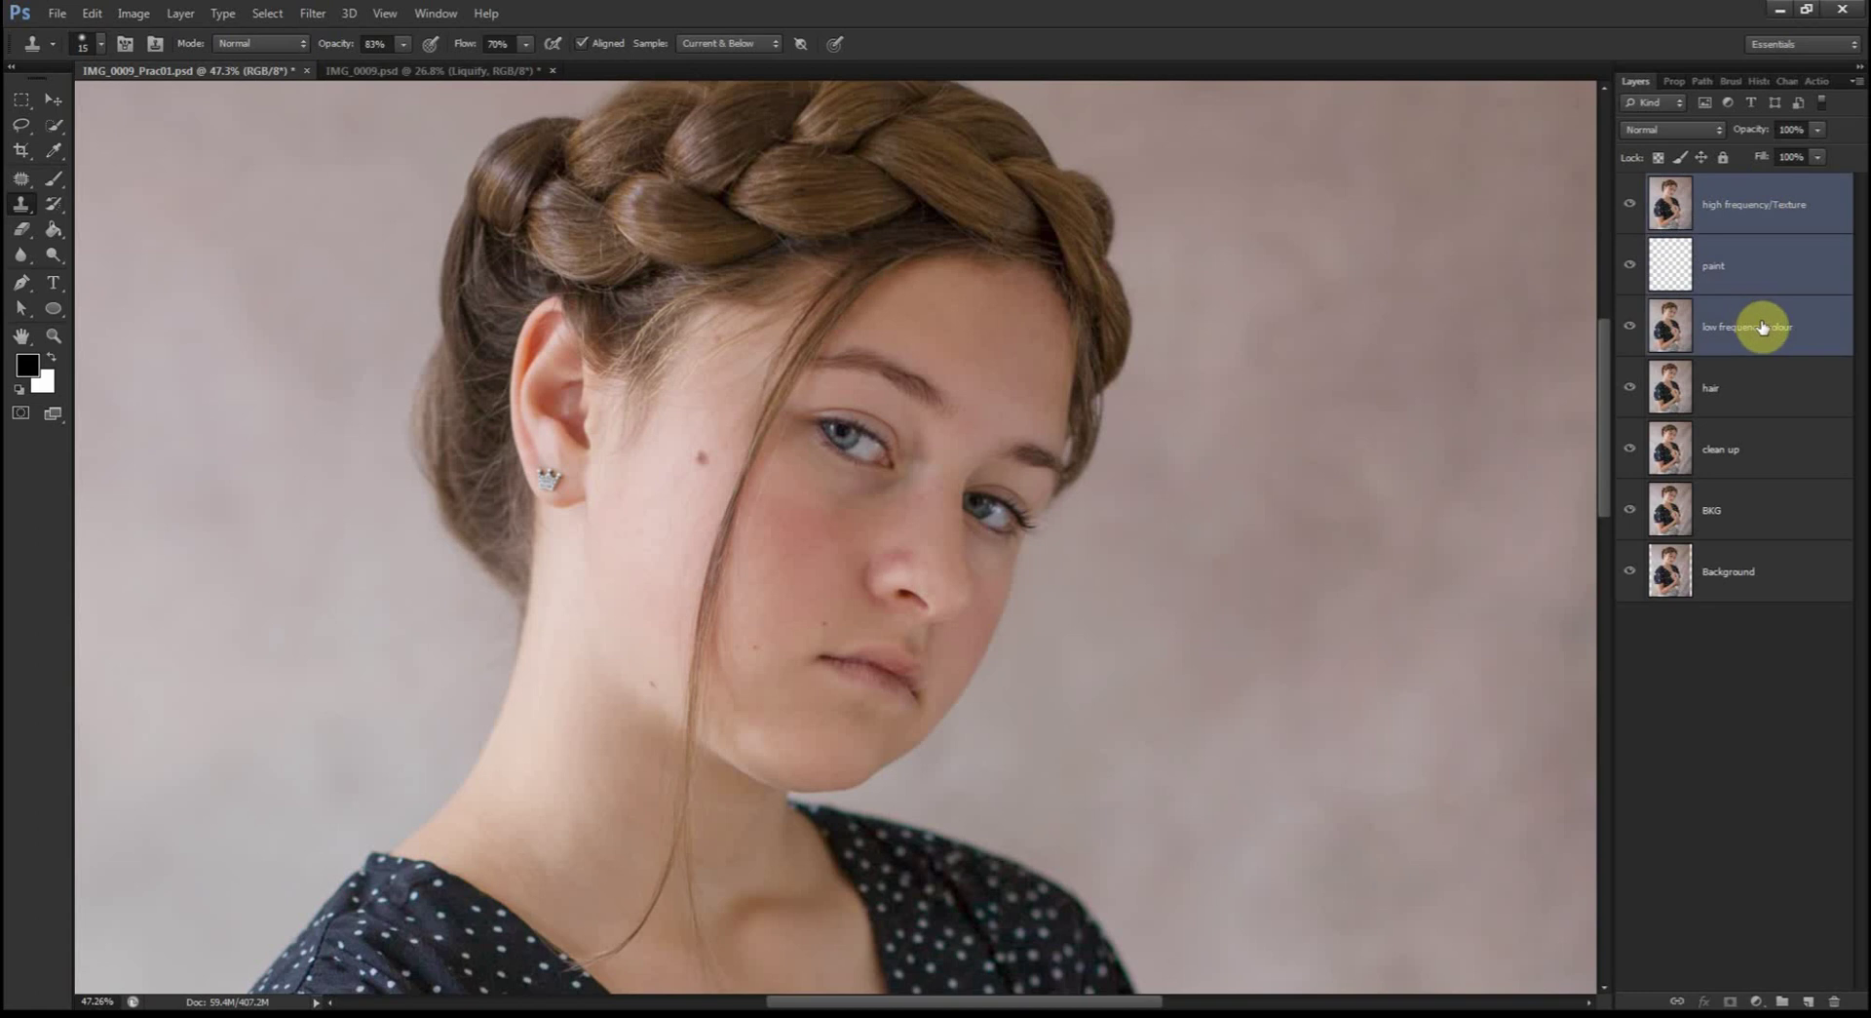
pyautogui.hotkey('ctrl', 'g')
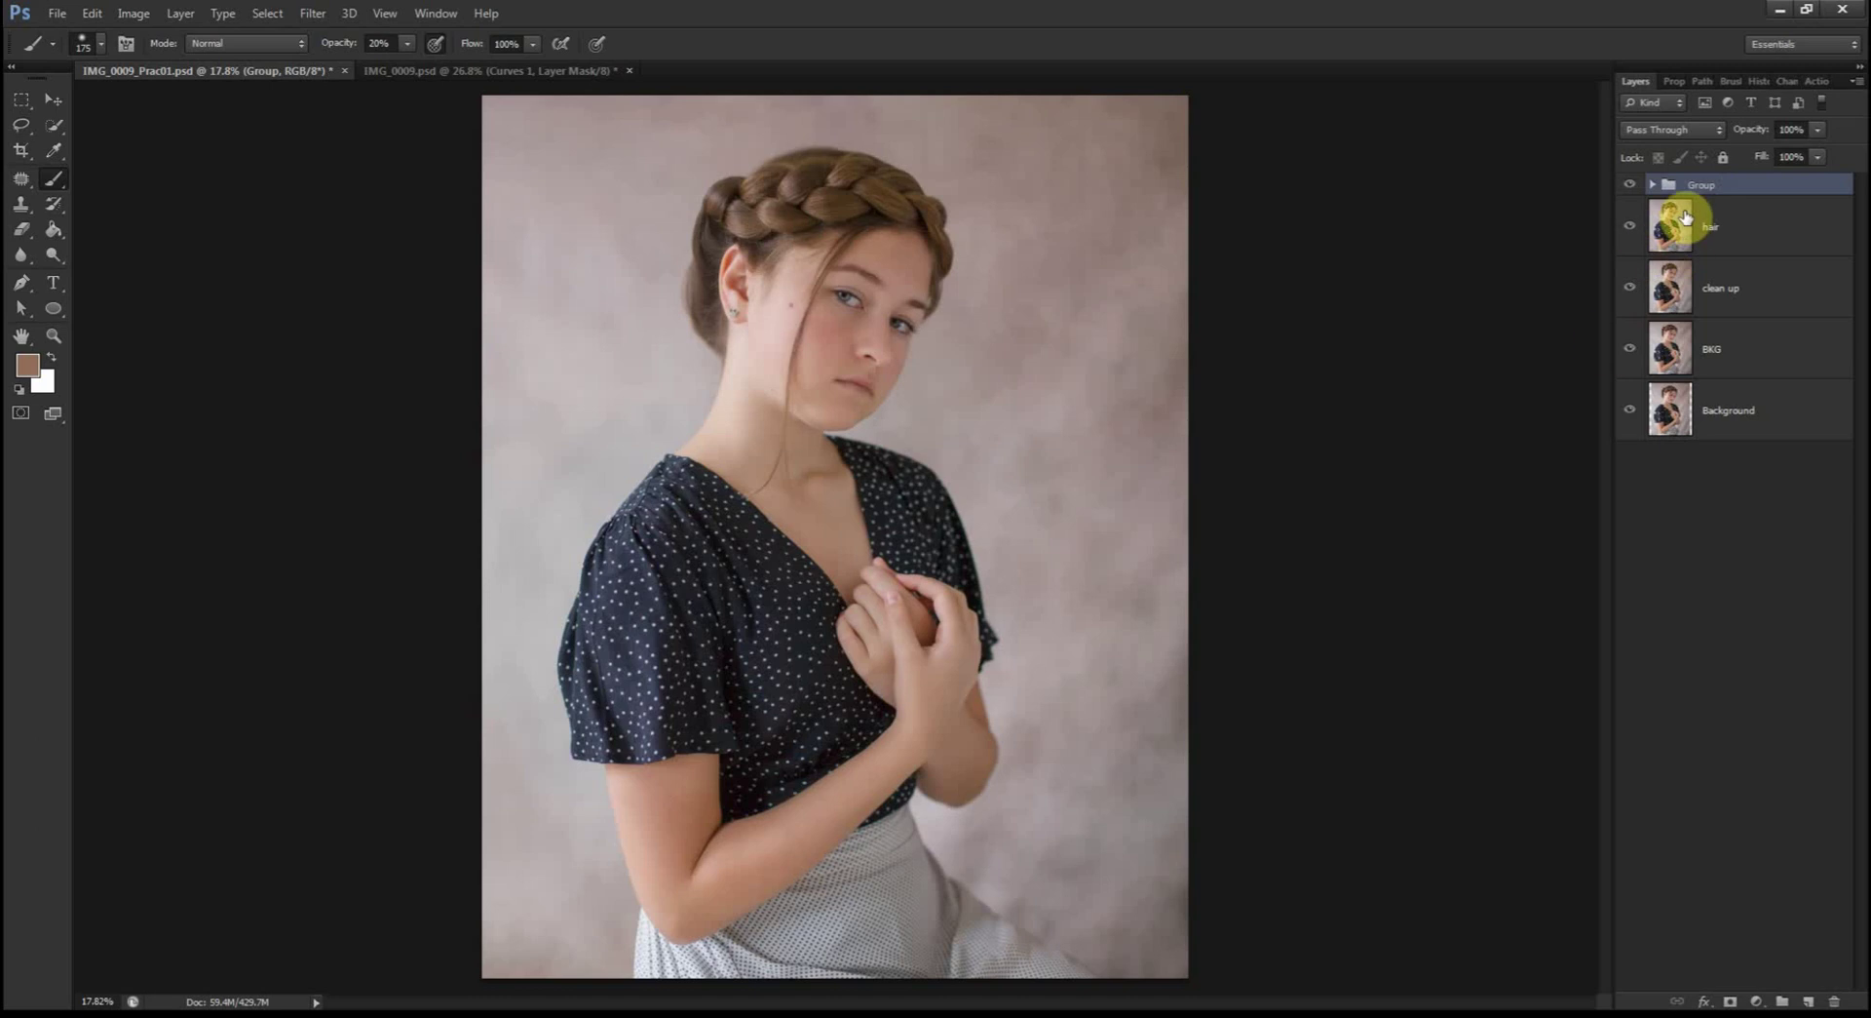
pyautogui.click(1704, 188)
pyautogui.doubleClick(1704, 188)
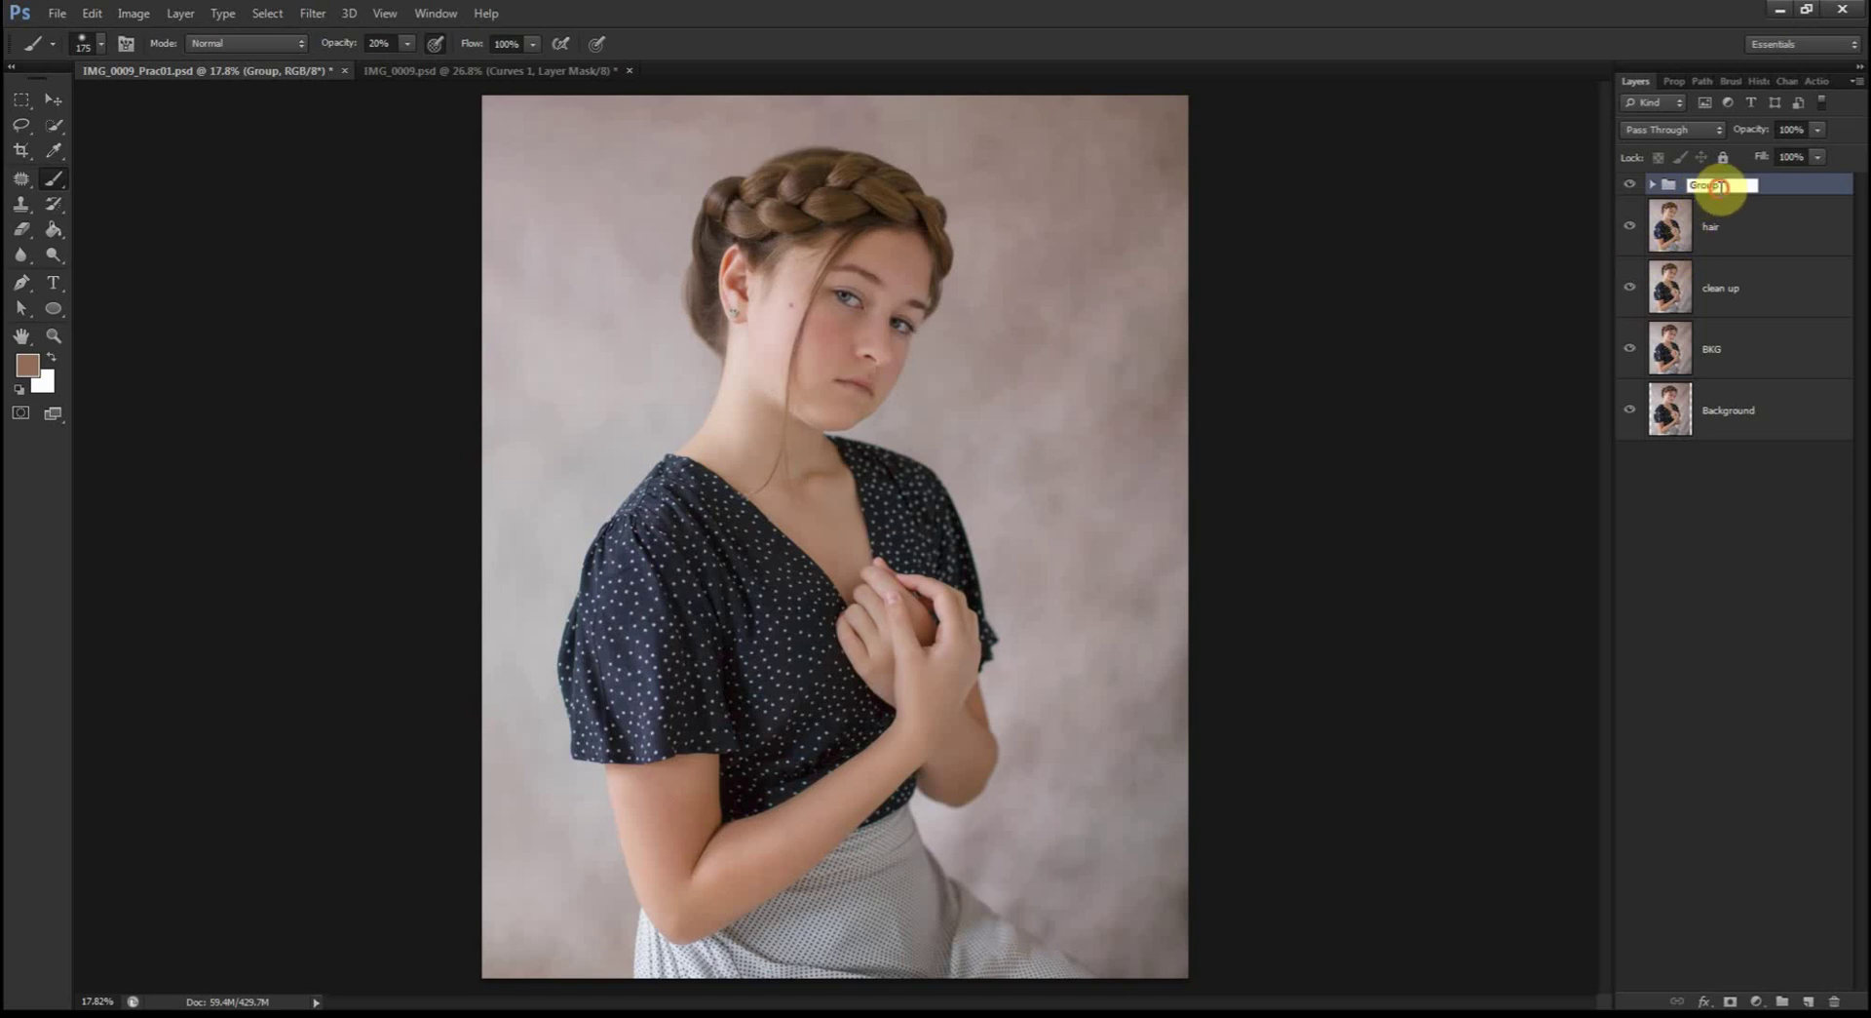
pyautogui.write('Frequency ')
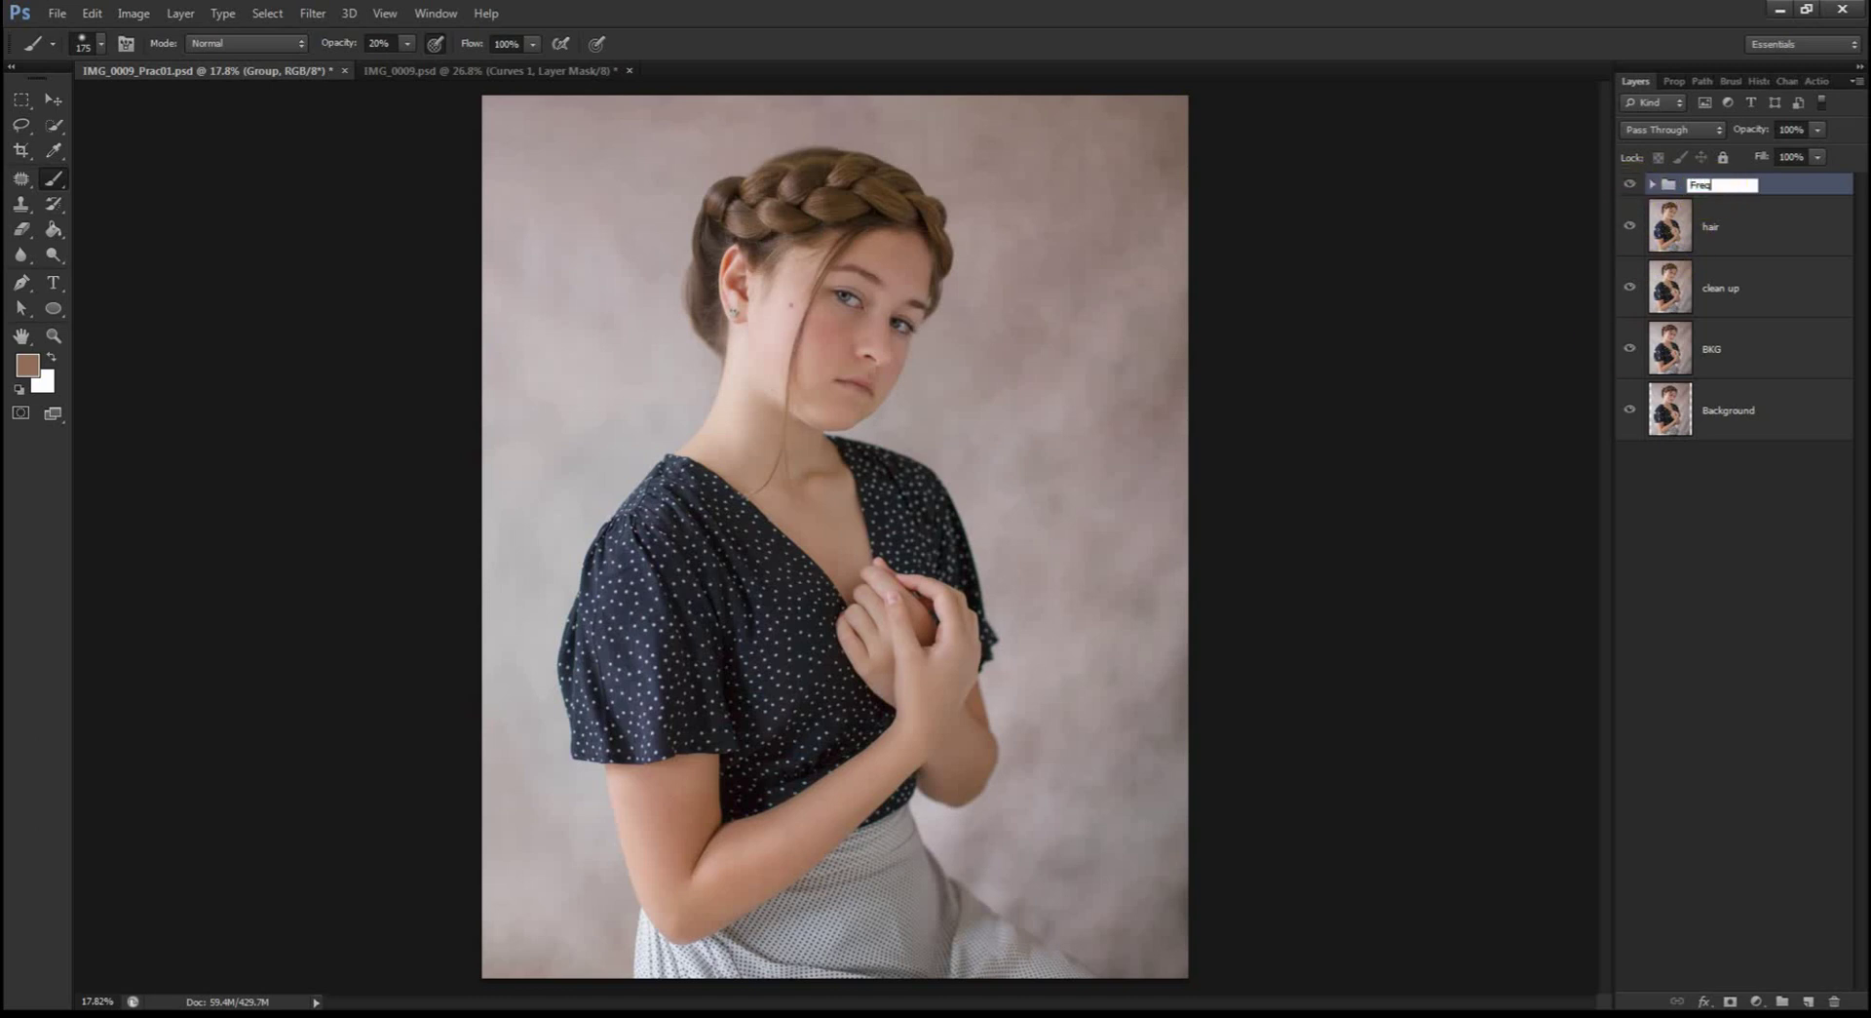
pyautogui.write('Seperat')
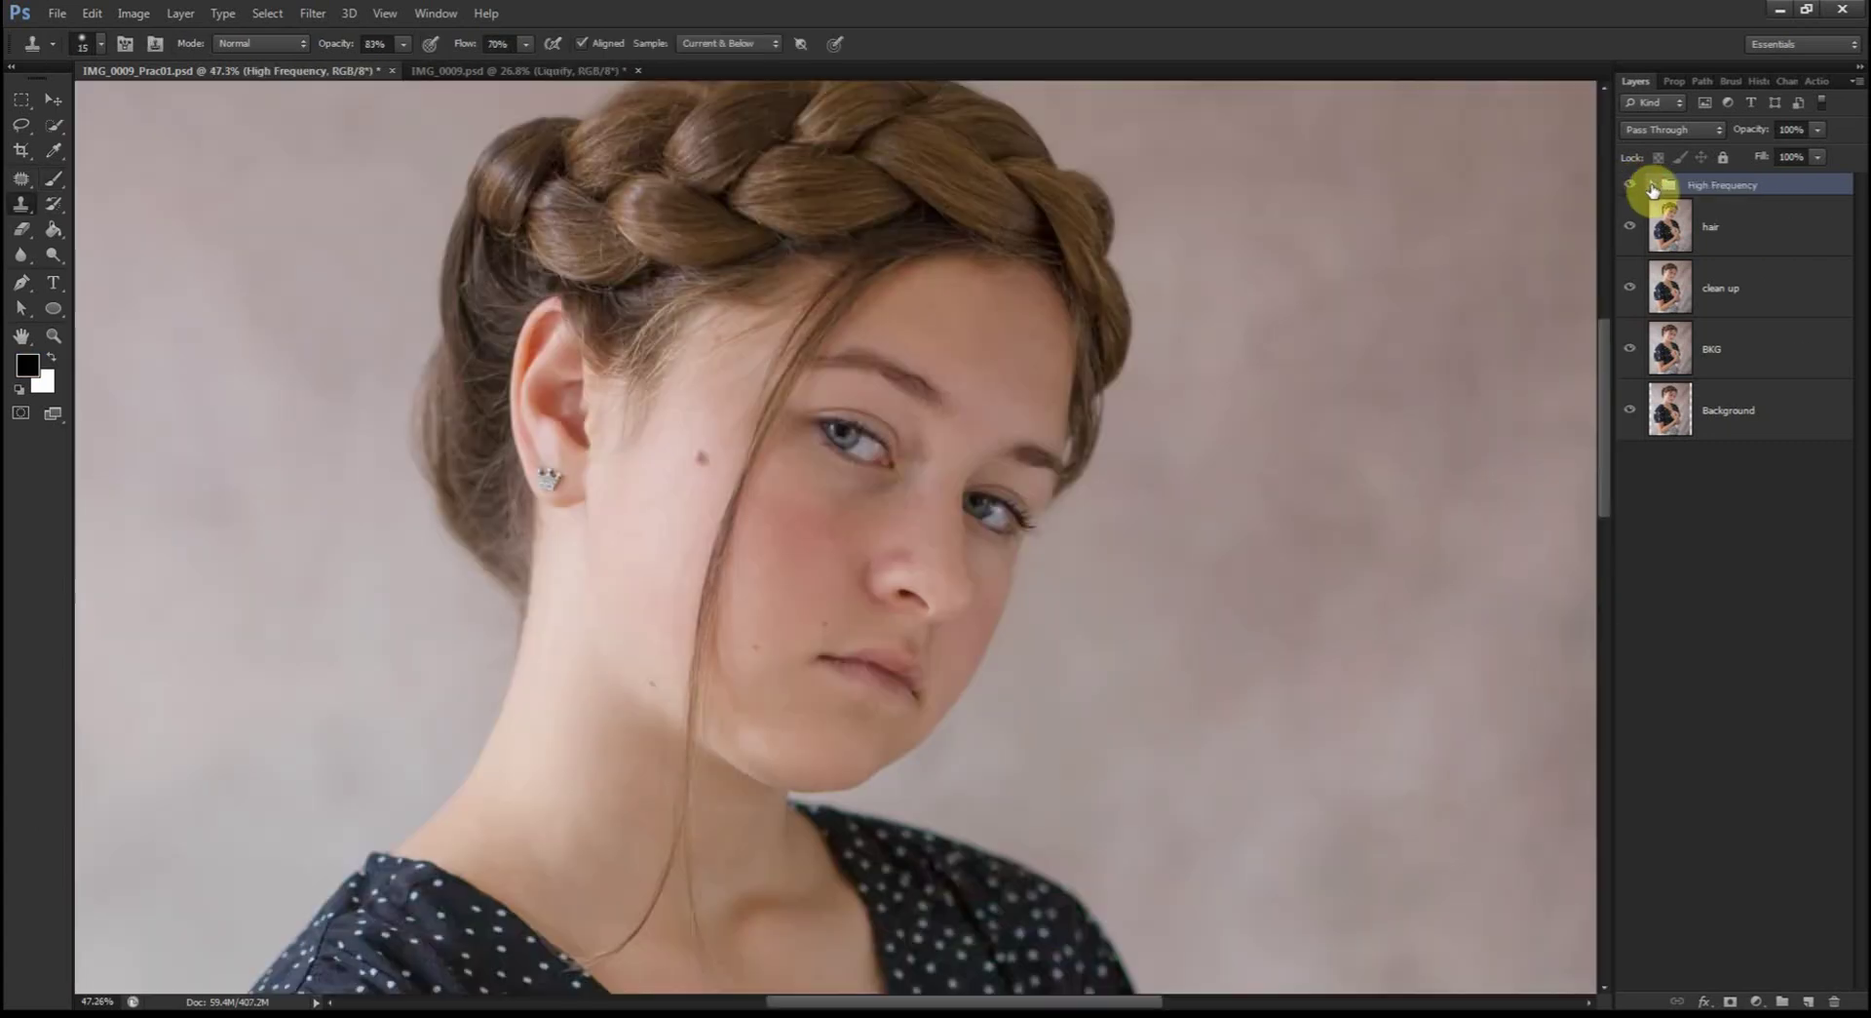
# Step: Hide the "high frequency/Texture" layer inside the group and make "low frequency/colour" the active layer
pyautogui.click(1653, 184)
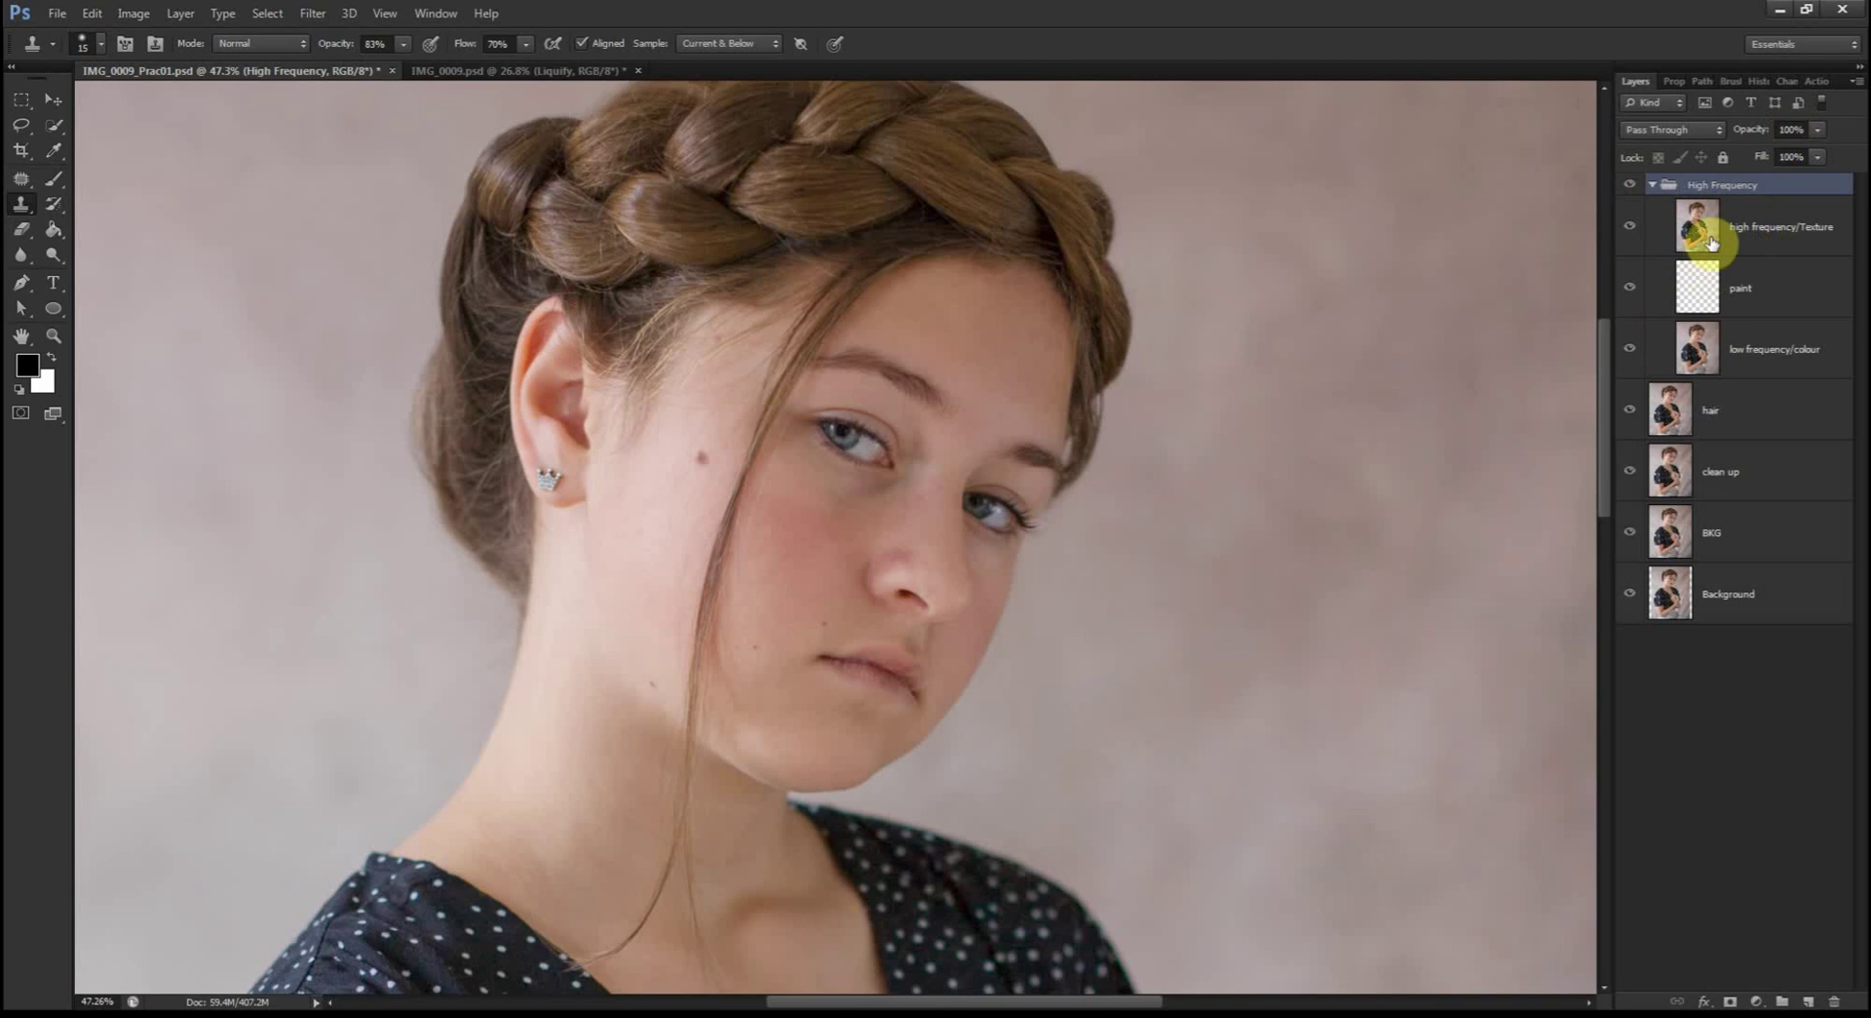
pyautogui.click(1633, 233)
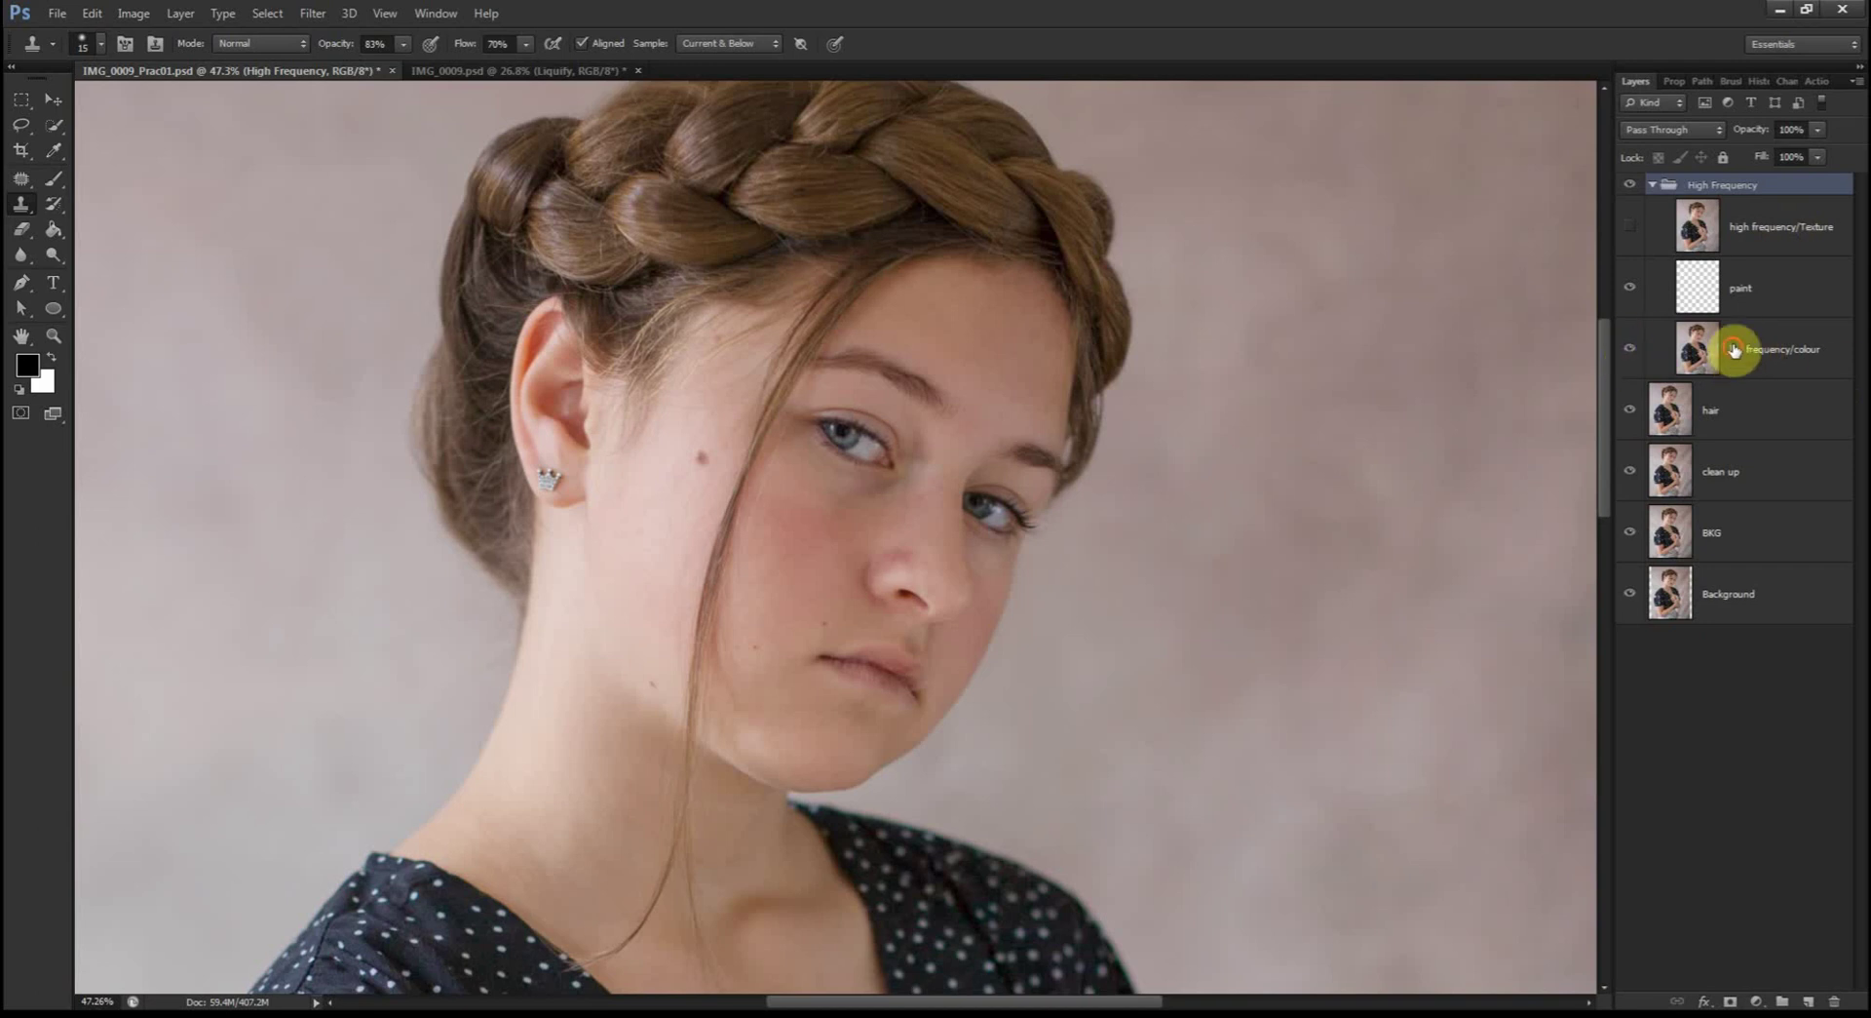
pyautogui.click(1742, 352)
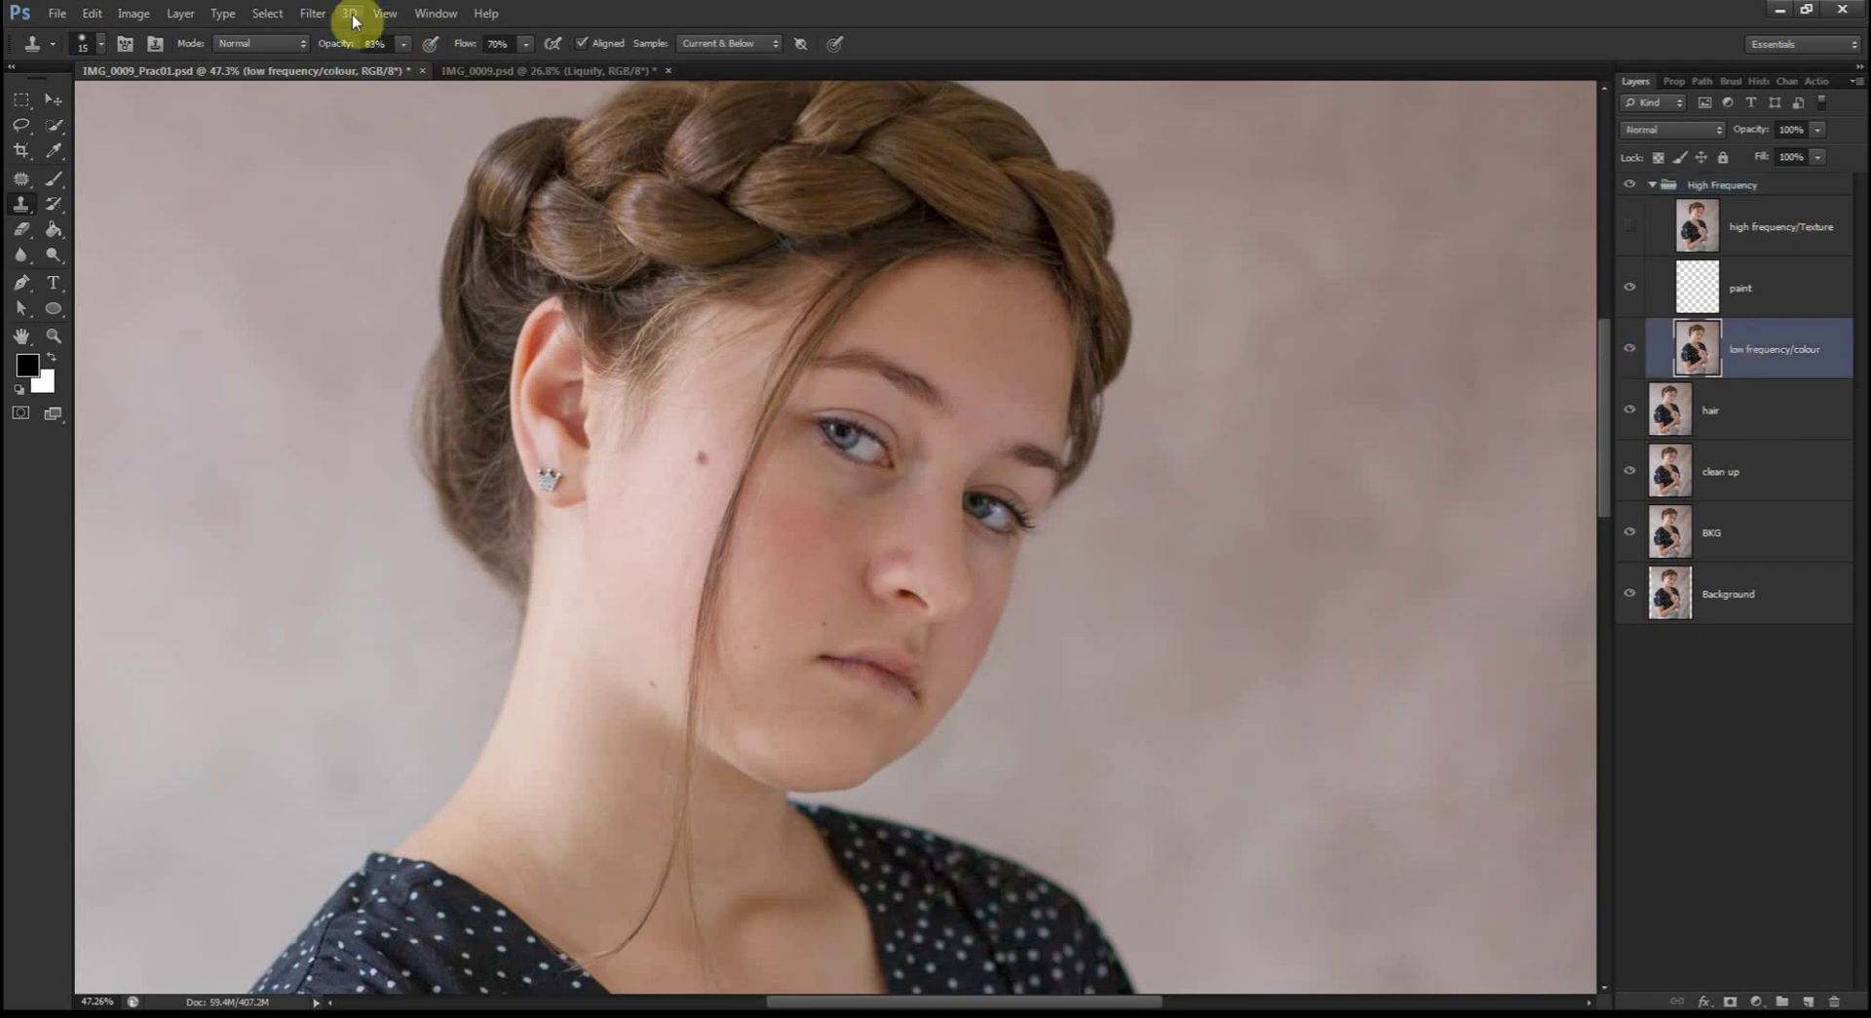
# Step: Apply a Gaussian Blur with a 5.5-pixel radius to the low frequency/colour layer
pyautogui.click(314, 14)
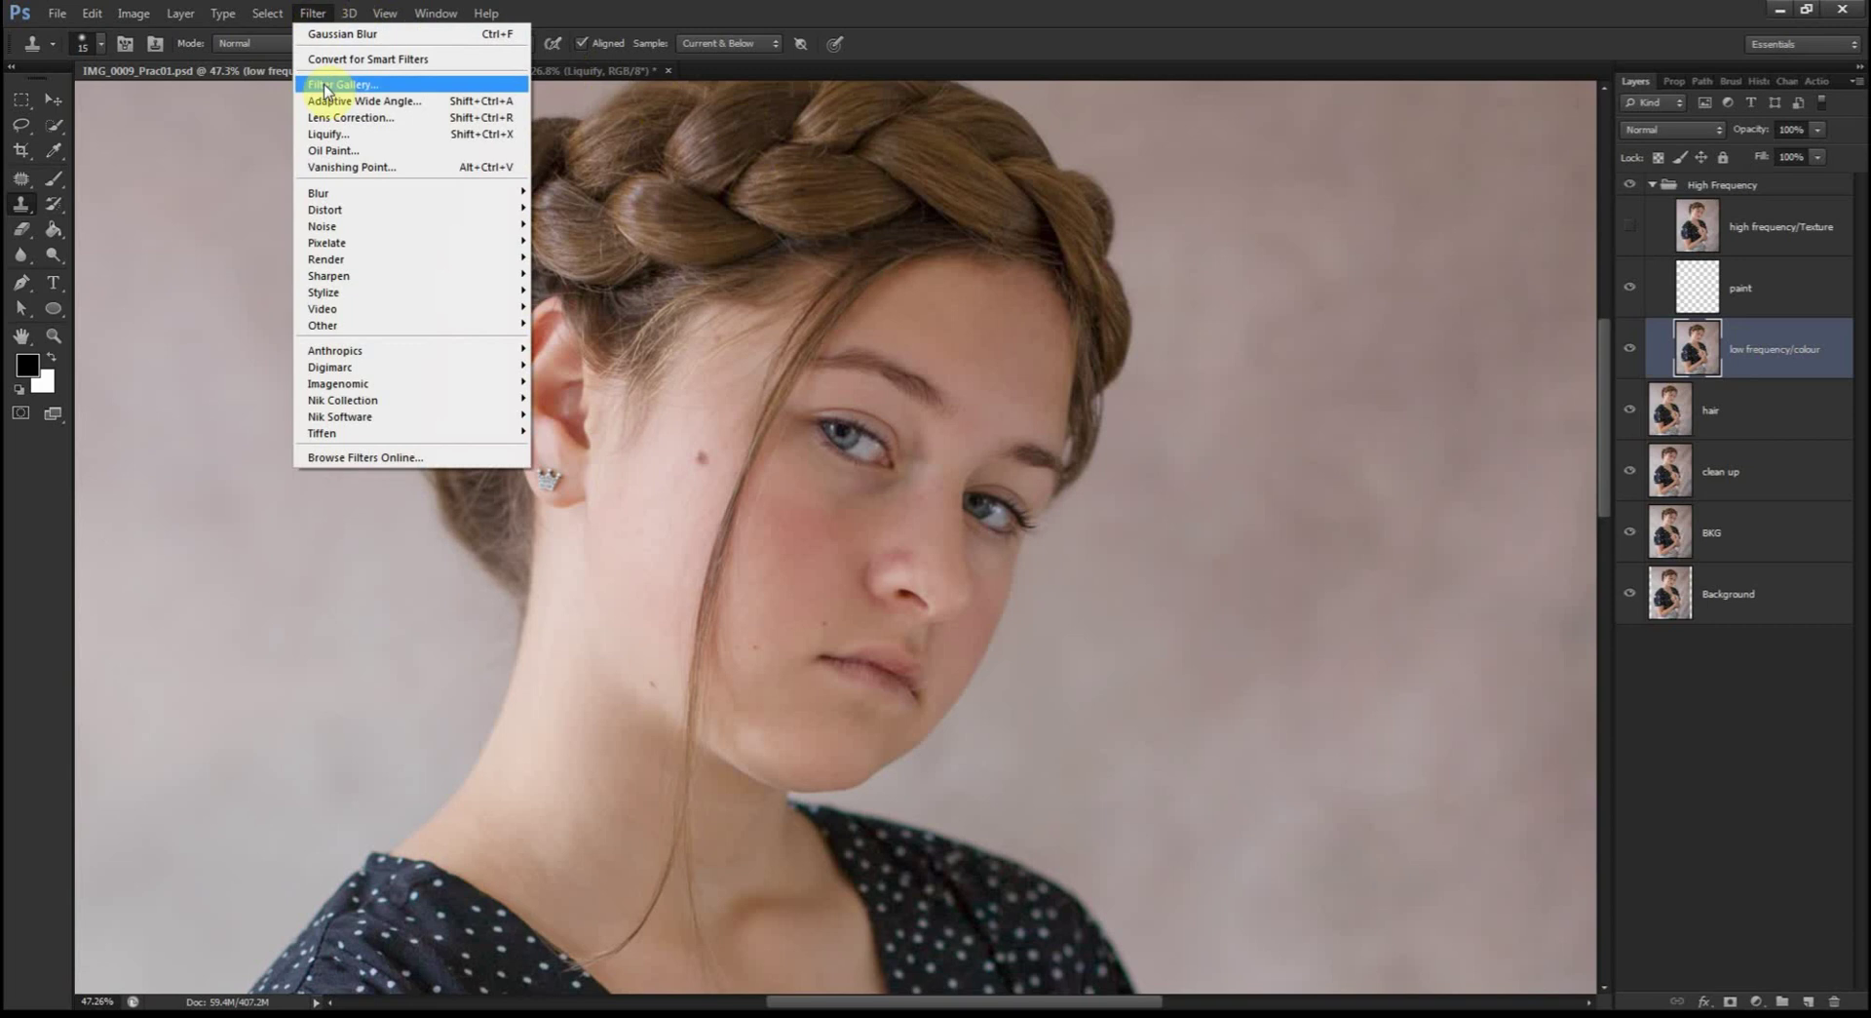
pyautogui.moveTo(322, 193)
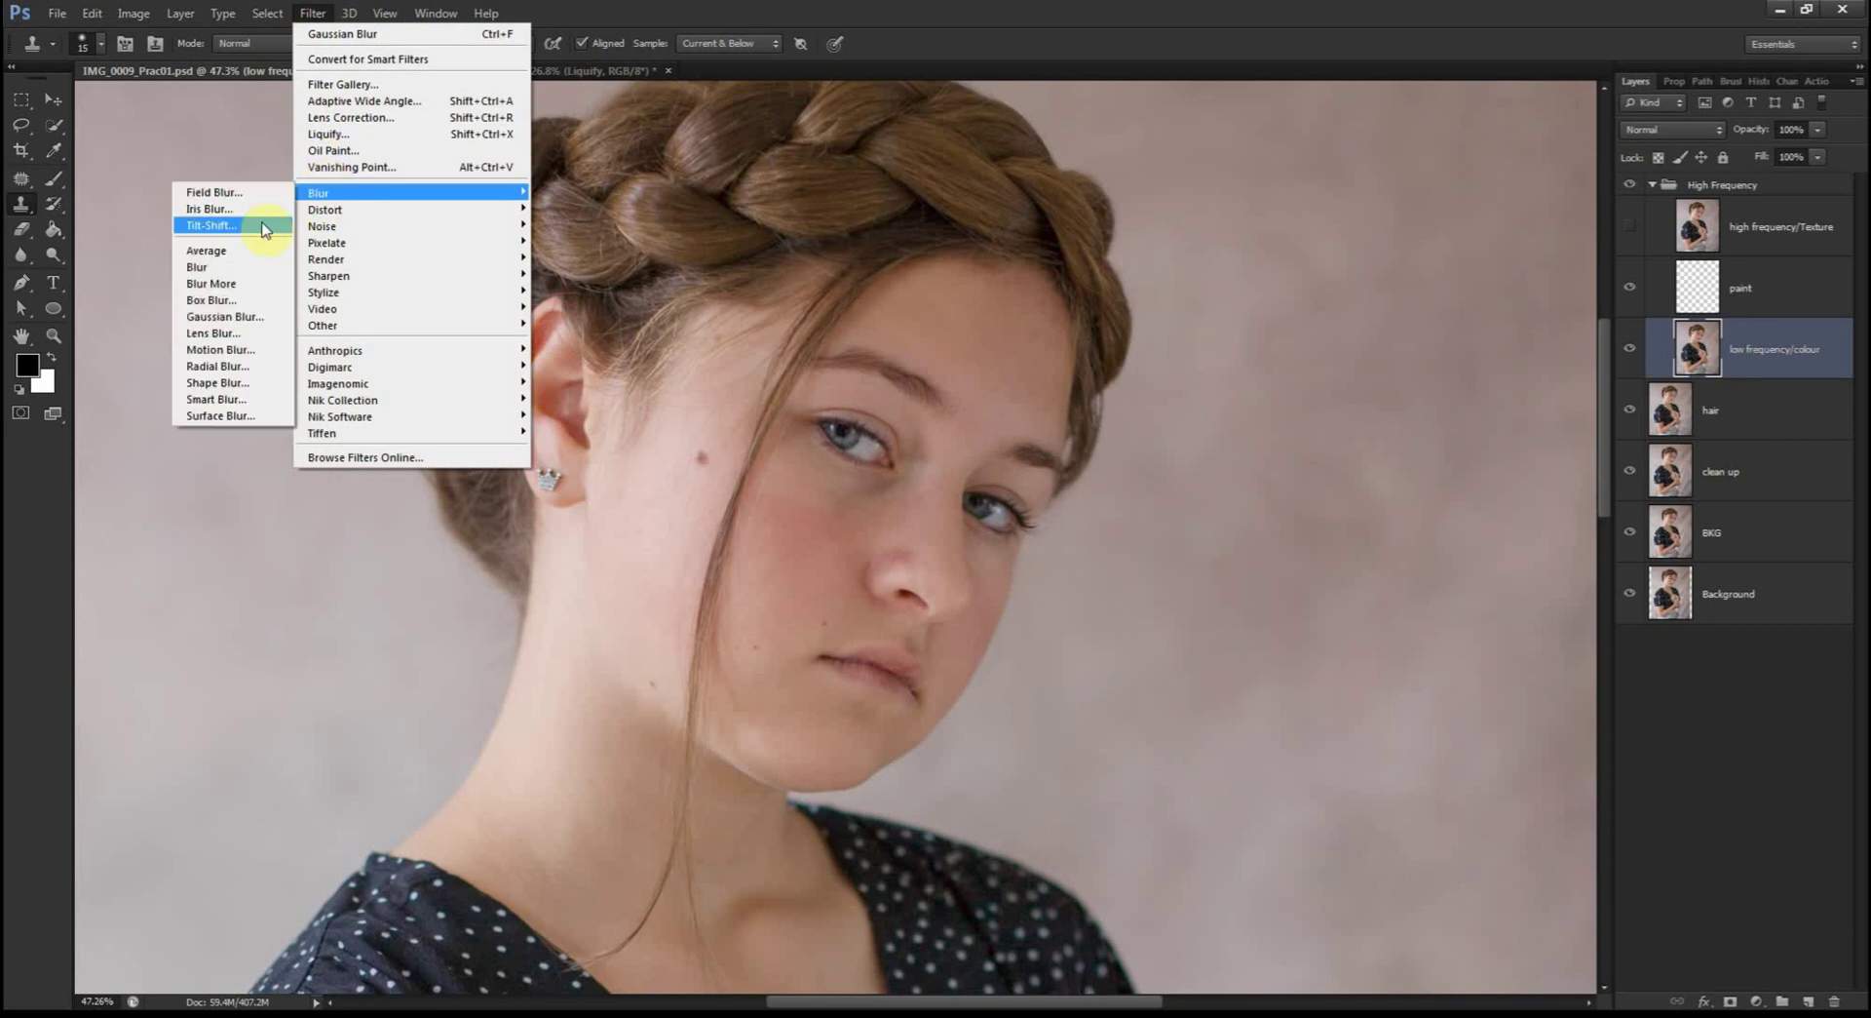
pyautogui.click(244, 317)
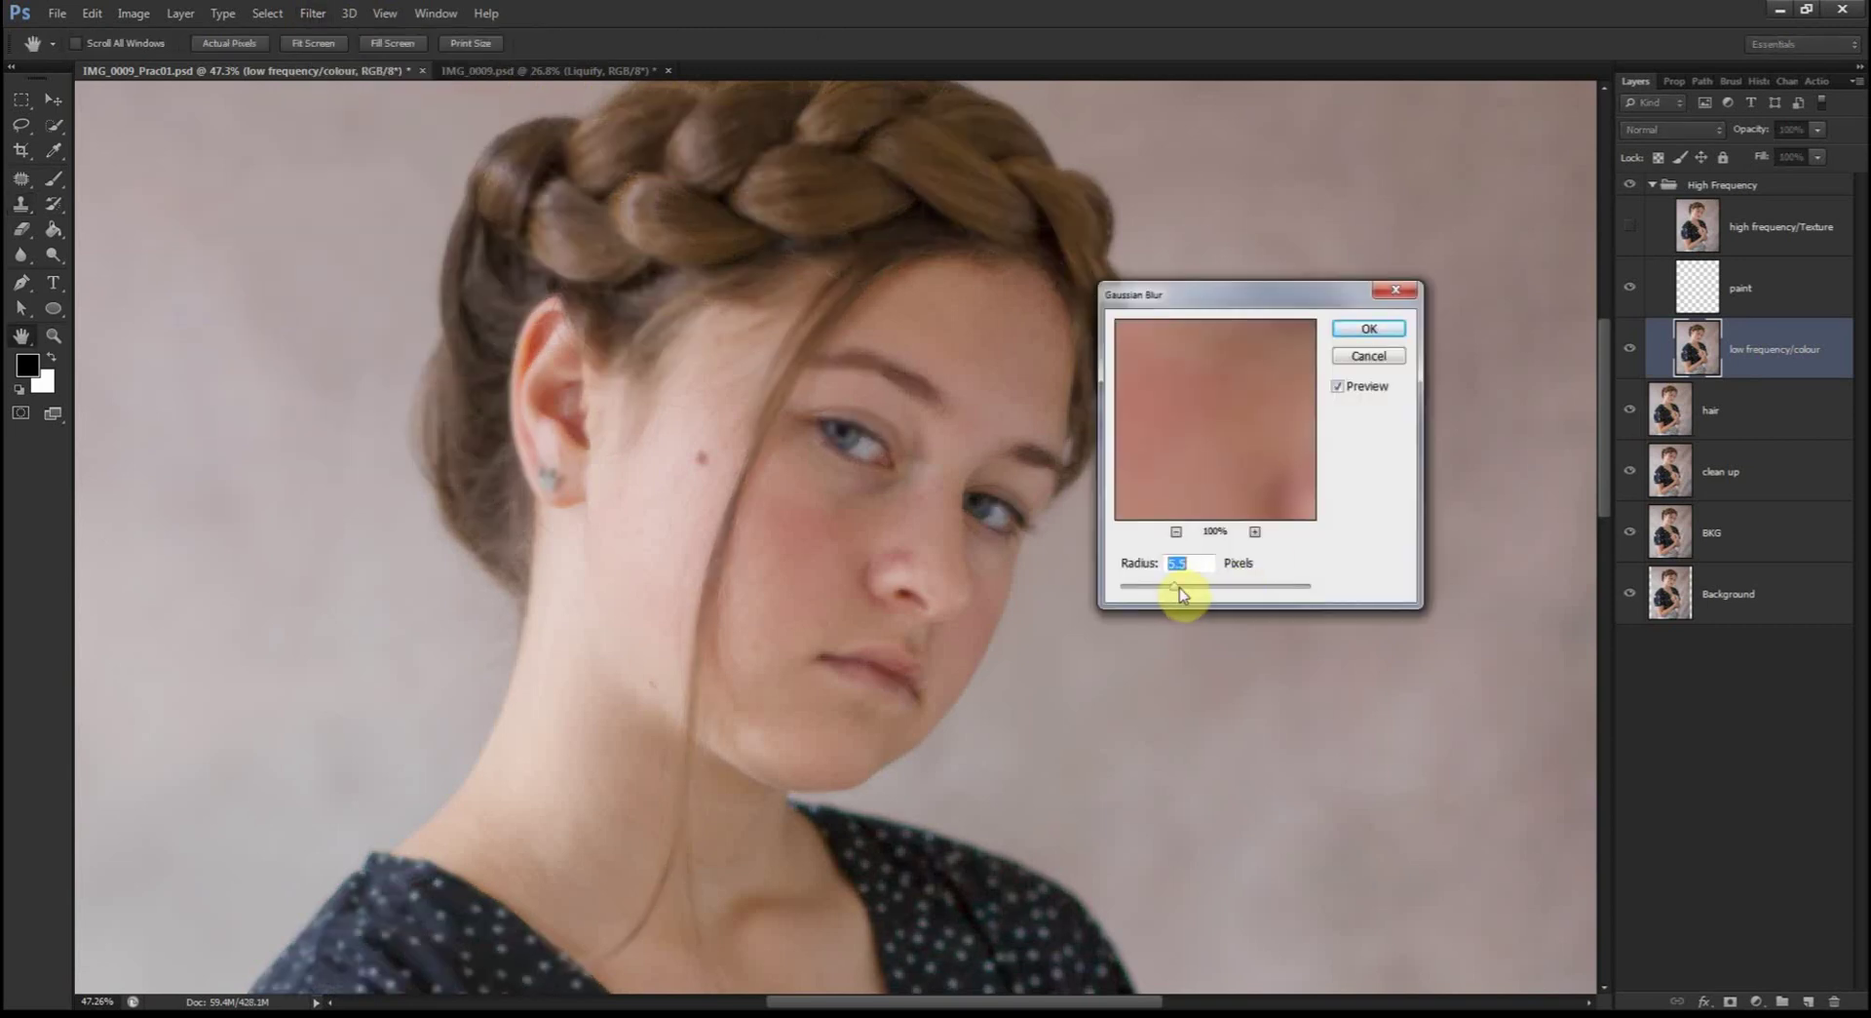
pyautogui.moveTo(1174, 594); pyautogui.dragTo(1115, 589)
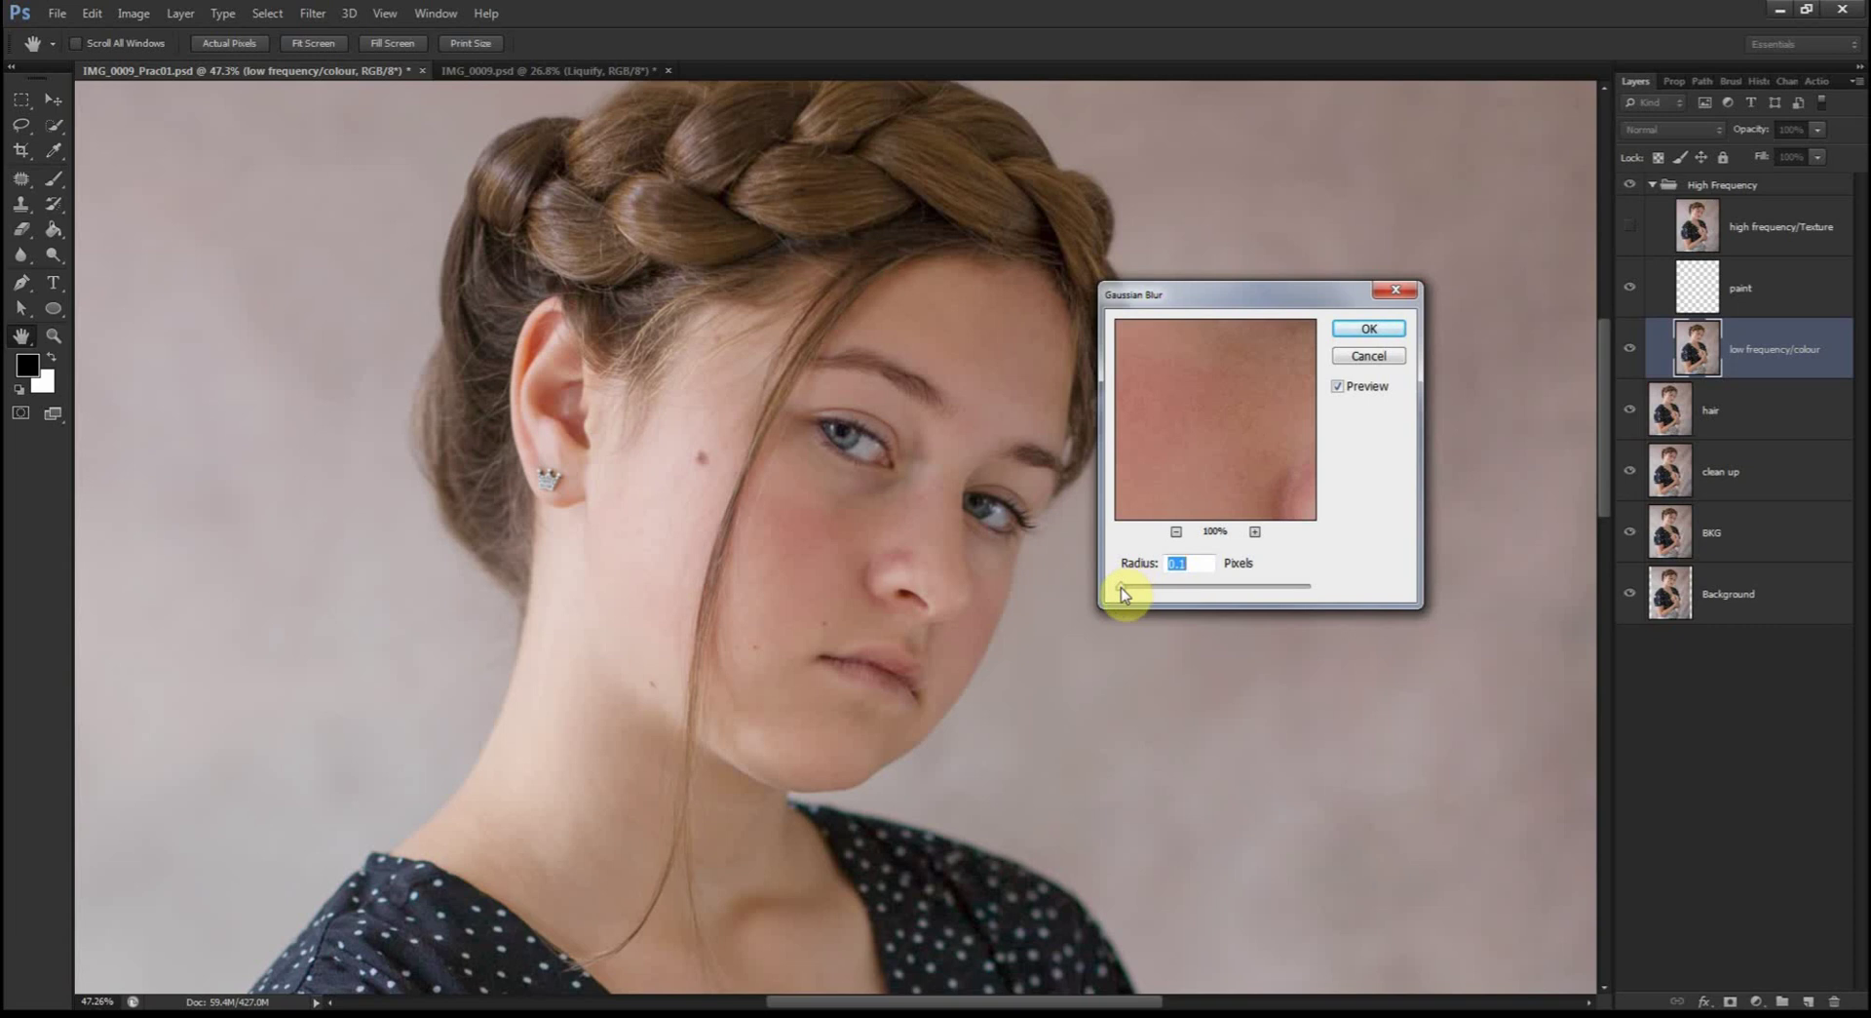
pyautogui.moveTo(1120, 587); pyautogui.dragTo(1127, 590)
pyautogui.moveTo(1170, 596); pyautogui.dragTo(1177, 593)
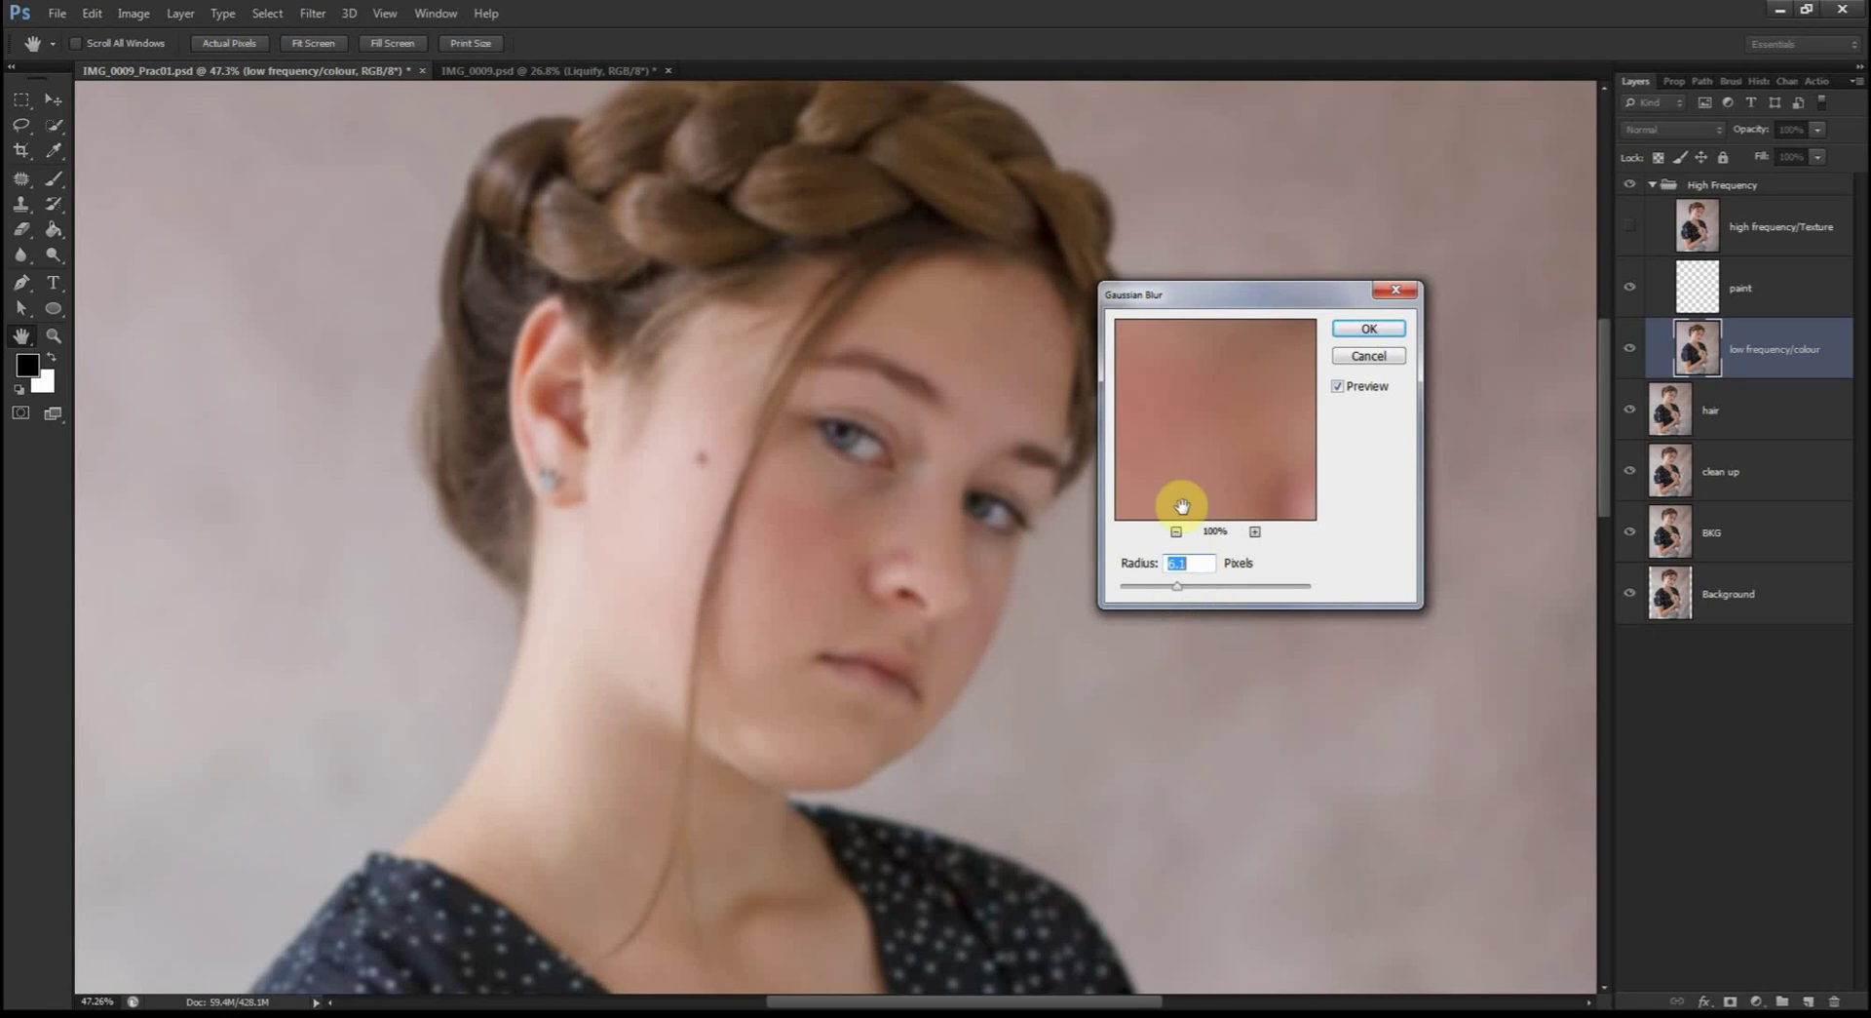
pyautogui.moveTo(1208, 470)
pyautogui.mouseDown()
pyautogui.moveTo(1224, 451)
pyautogui.moveTo(1183, 452)
pyautogui.moveTo(1215, 461)
pyautogui.mouseUp()
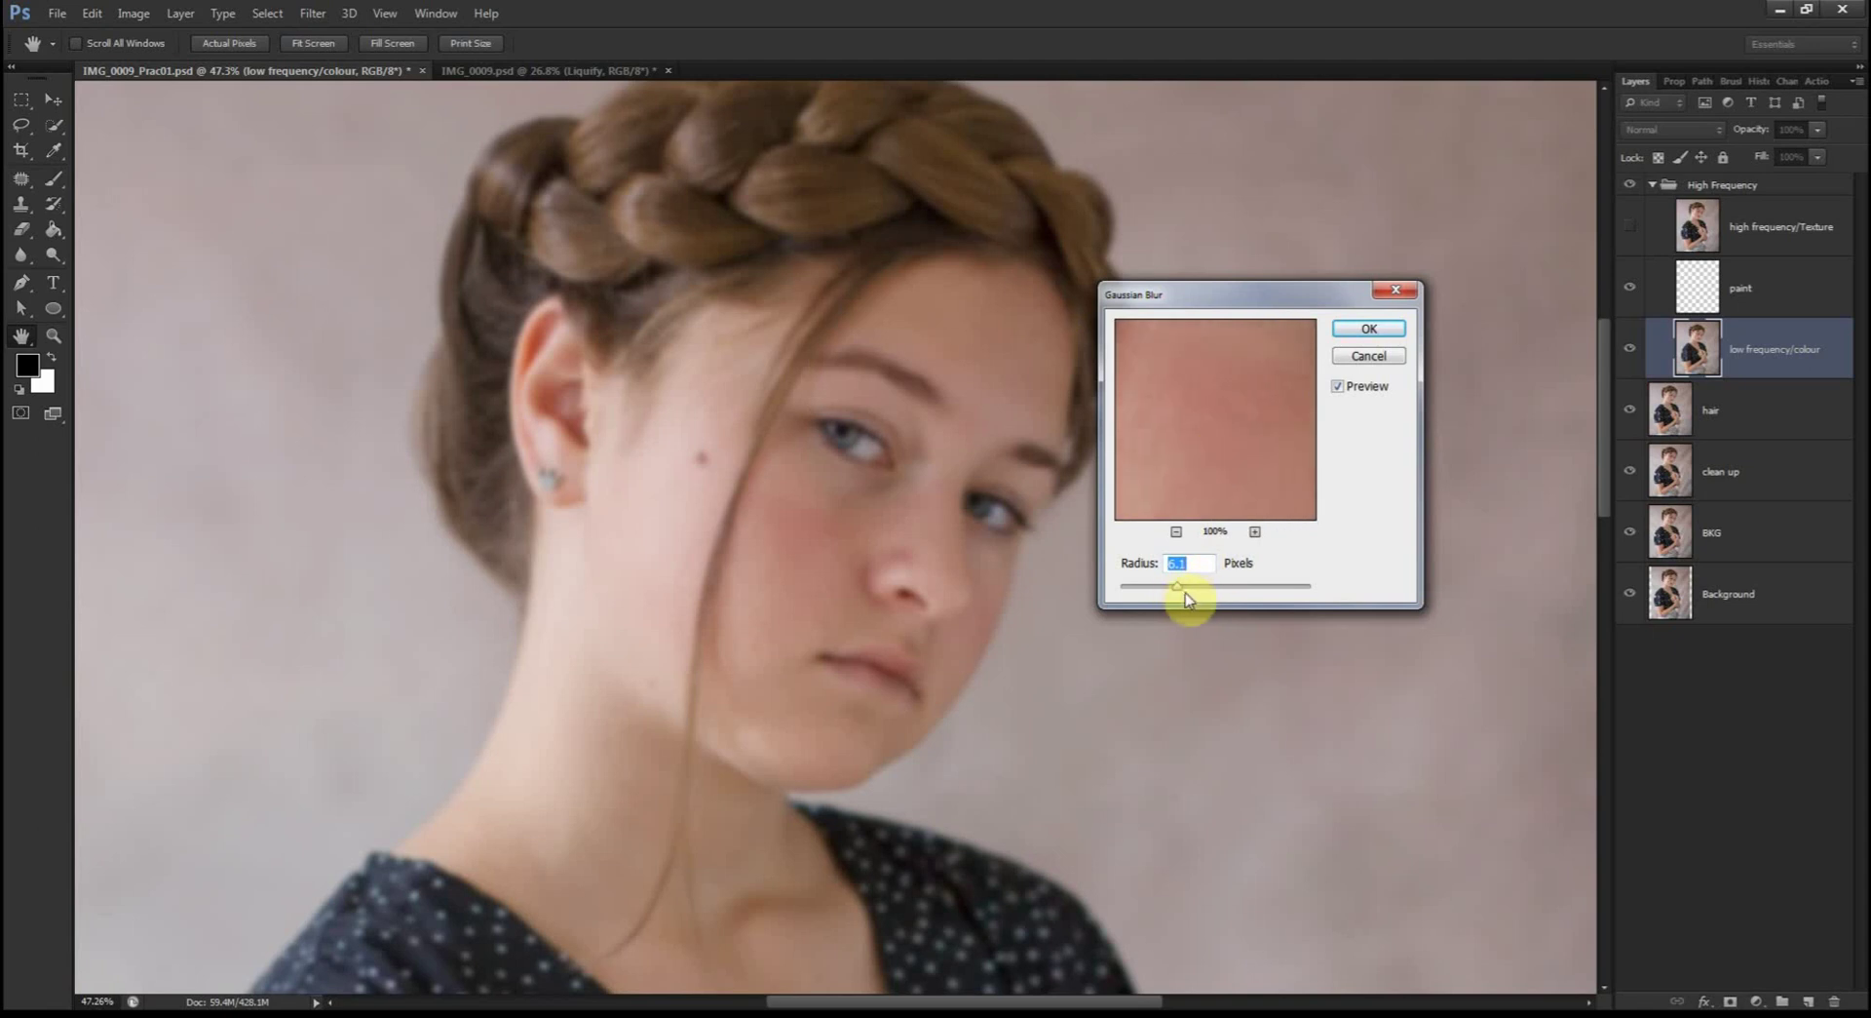
pyautogui.moveTo(1180, 590); pyautogui.dragTo(1174, 592)
pyautogui.click(1176, 586)
pyautogui.click(1369, 330)
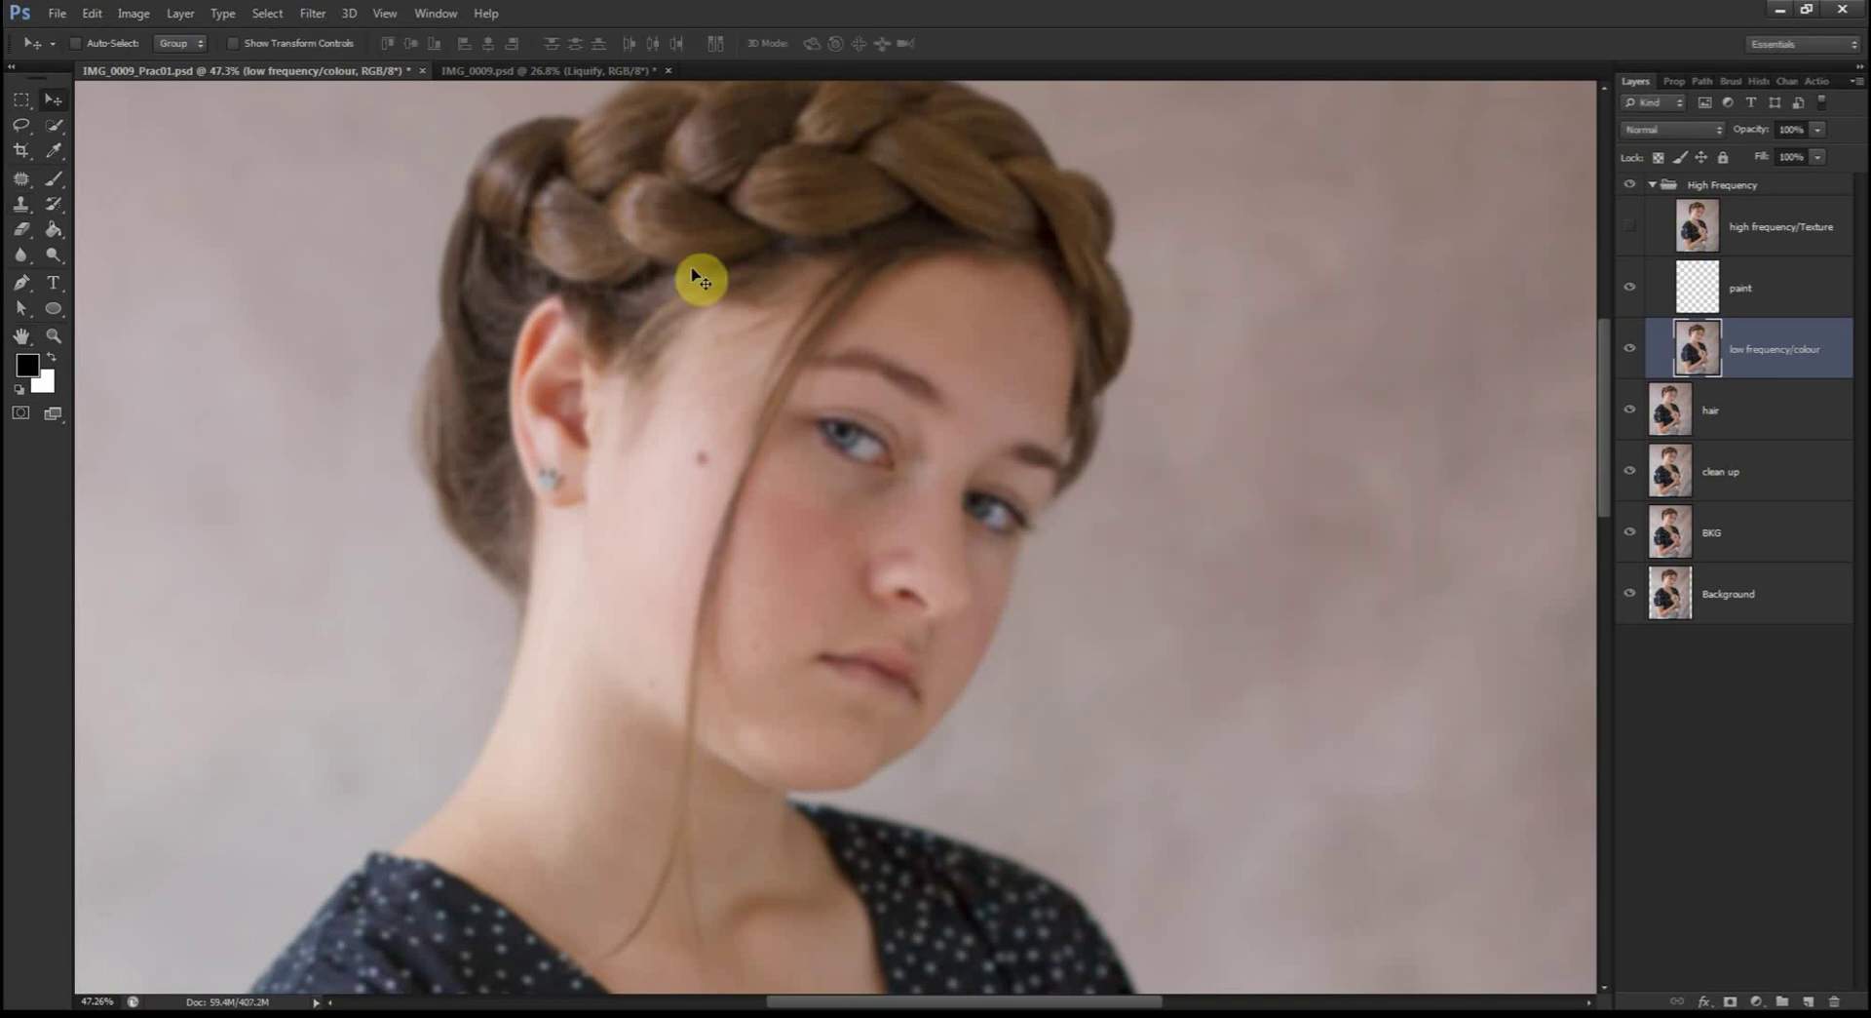
# Step: Show the high frequency/Texture layer and run Apply Image on it from low frequency/colour, with Subtract blending, scale 2 and offset 128
pyautogui.click(1745, 234)
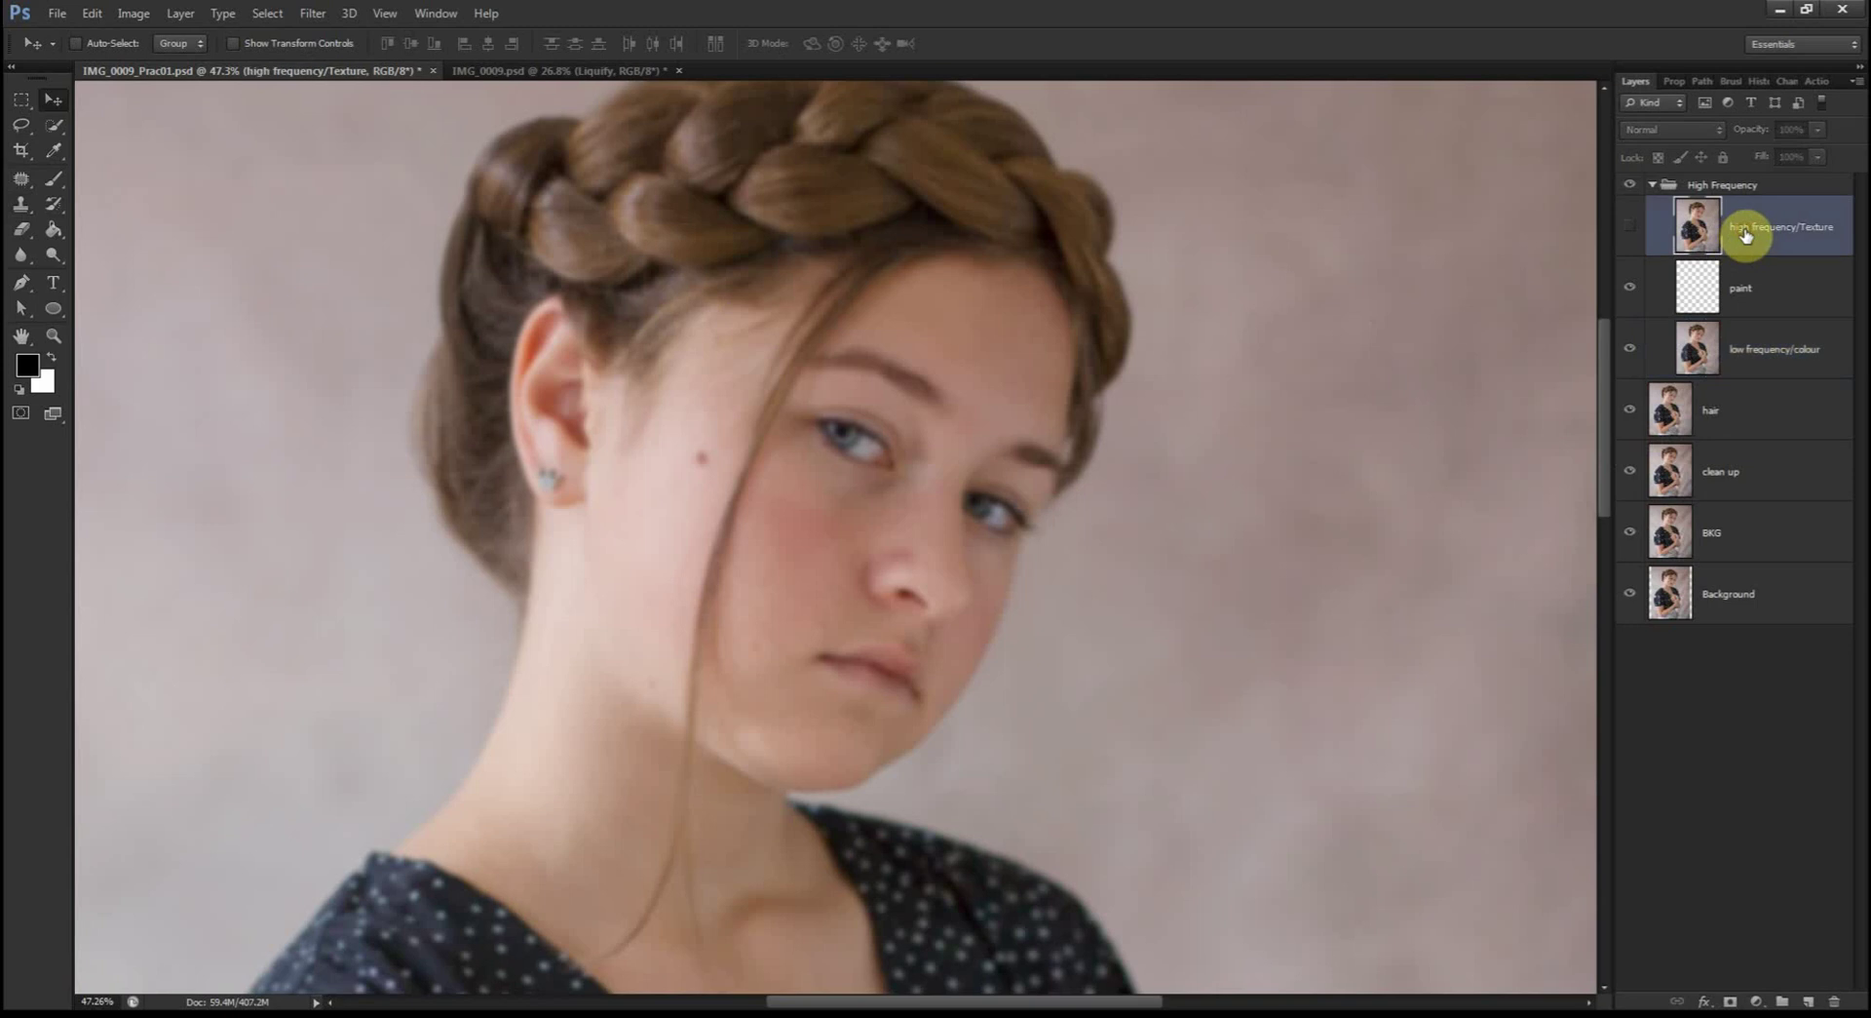
pyautogui.click(1631, 230)
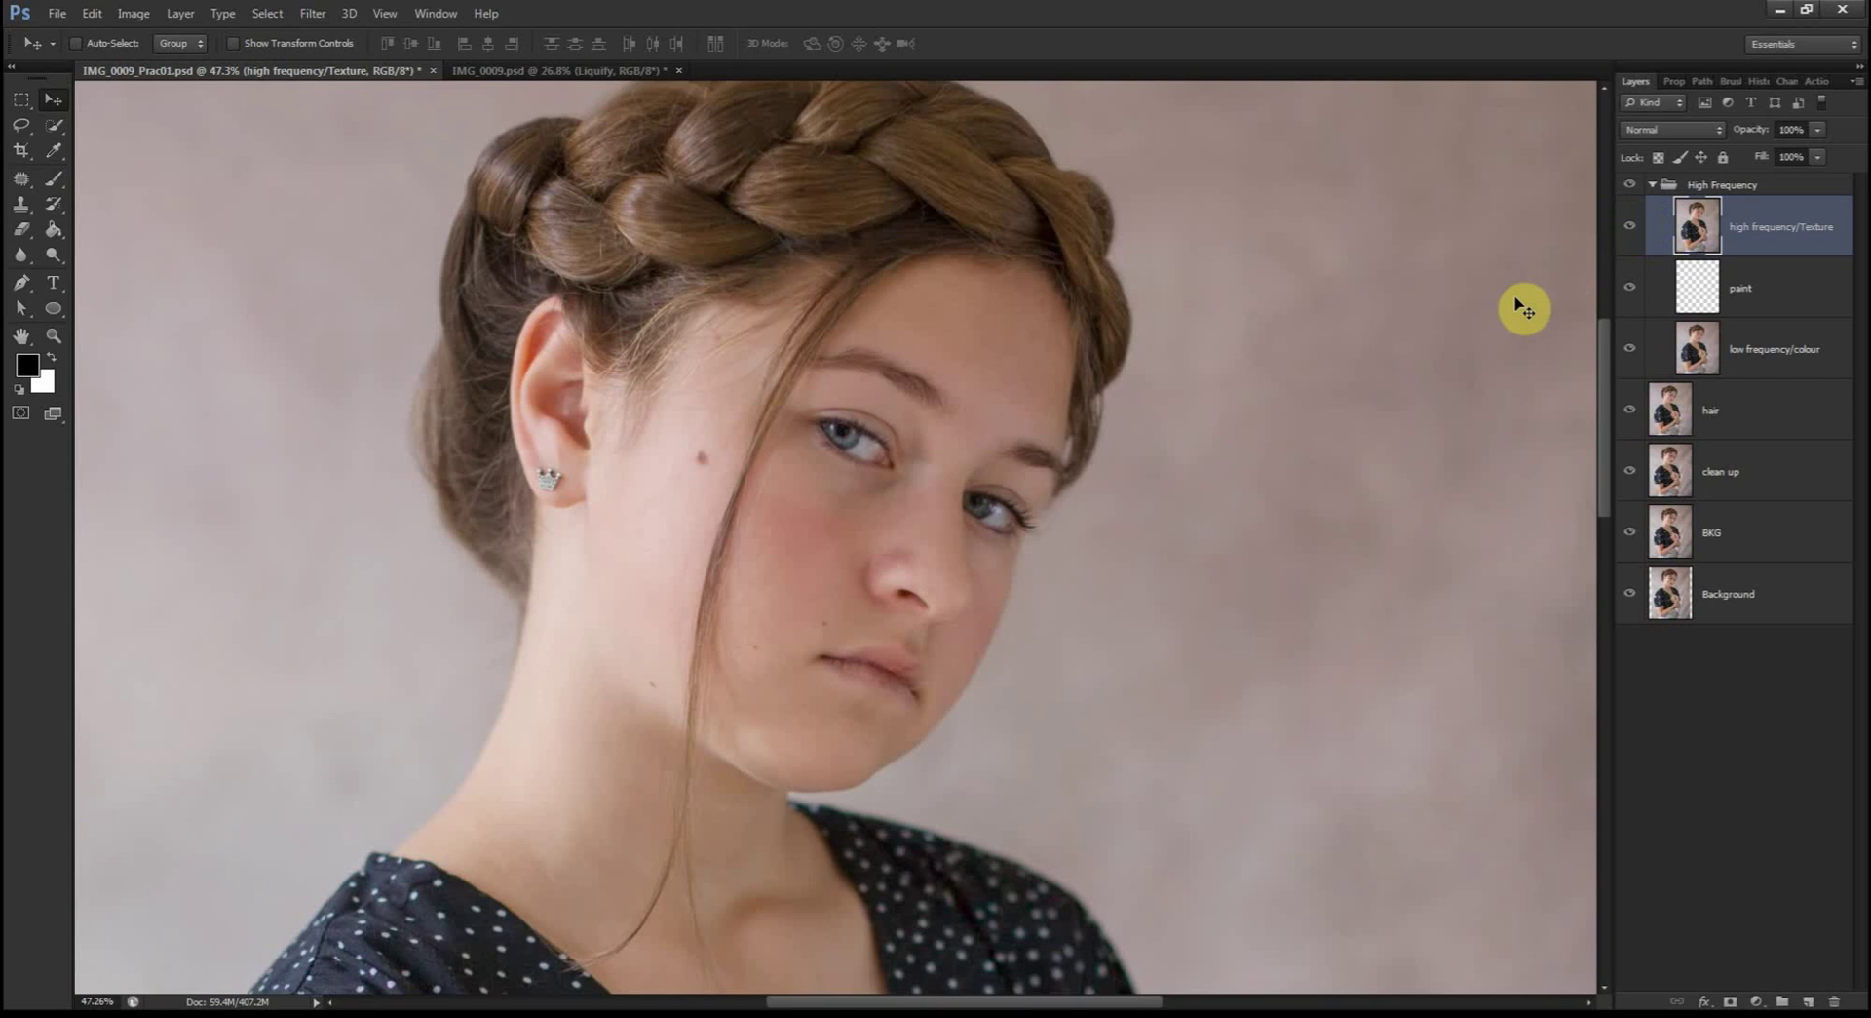
pyautogui.click(135, 14)
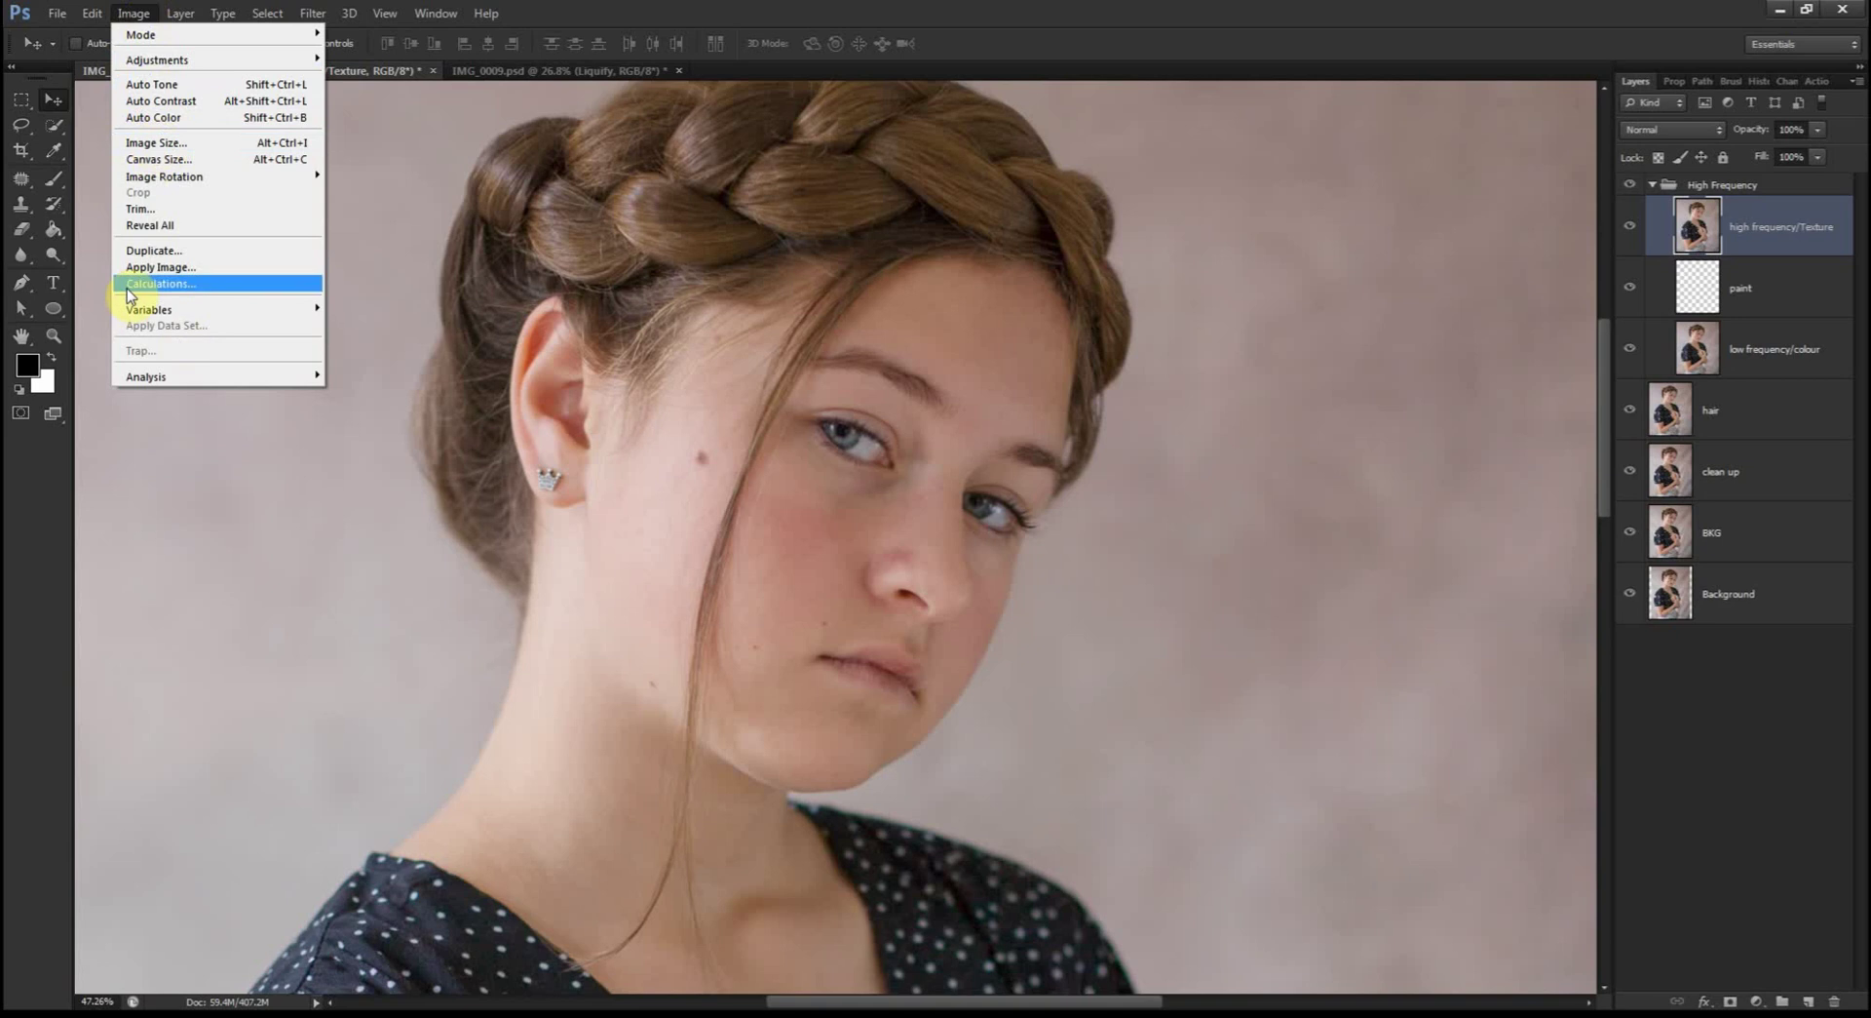
pyautogui.click(156, 267)
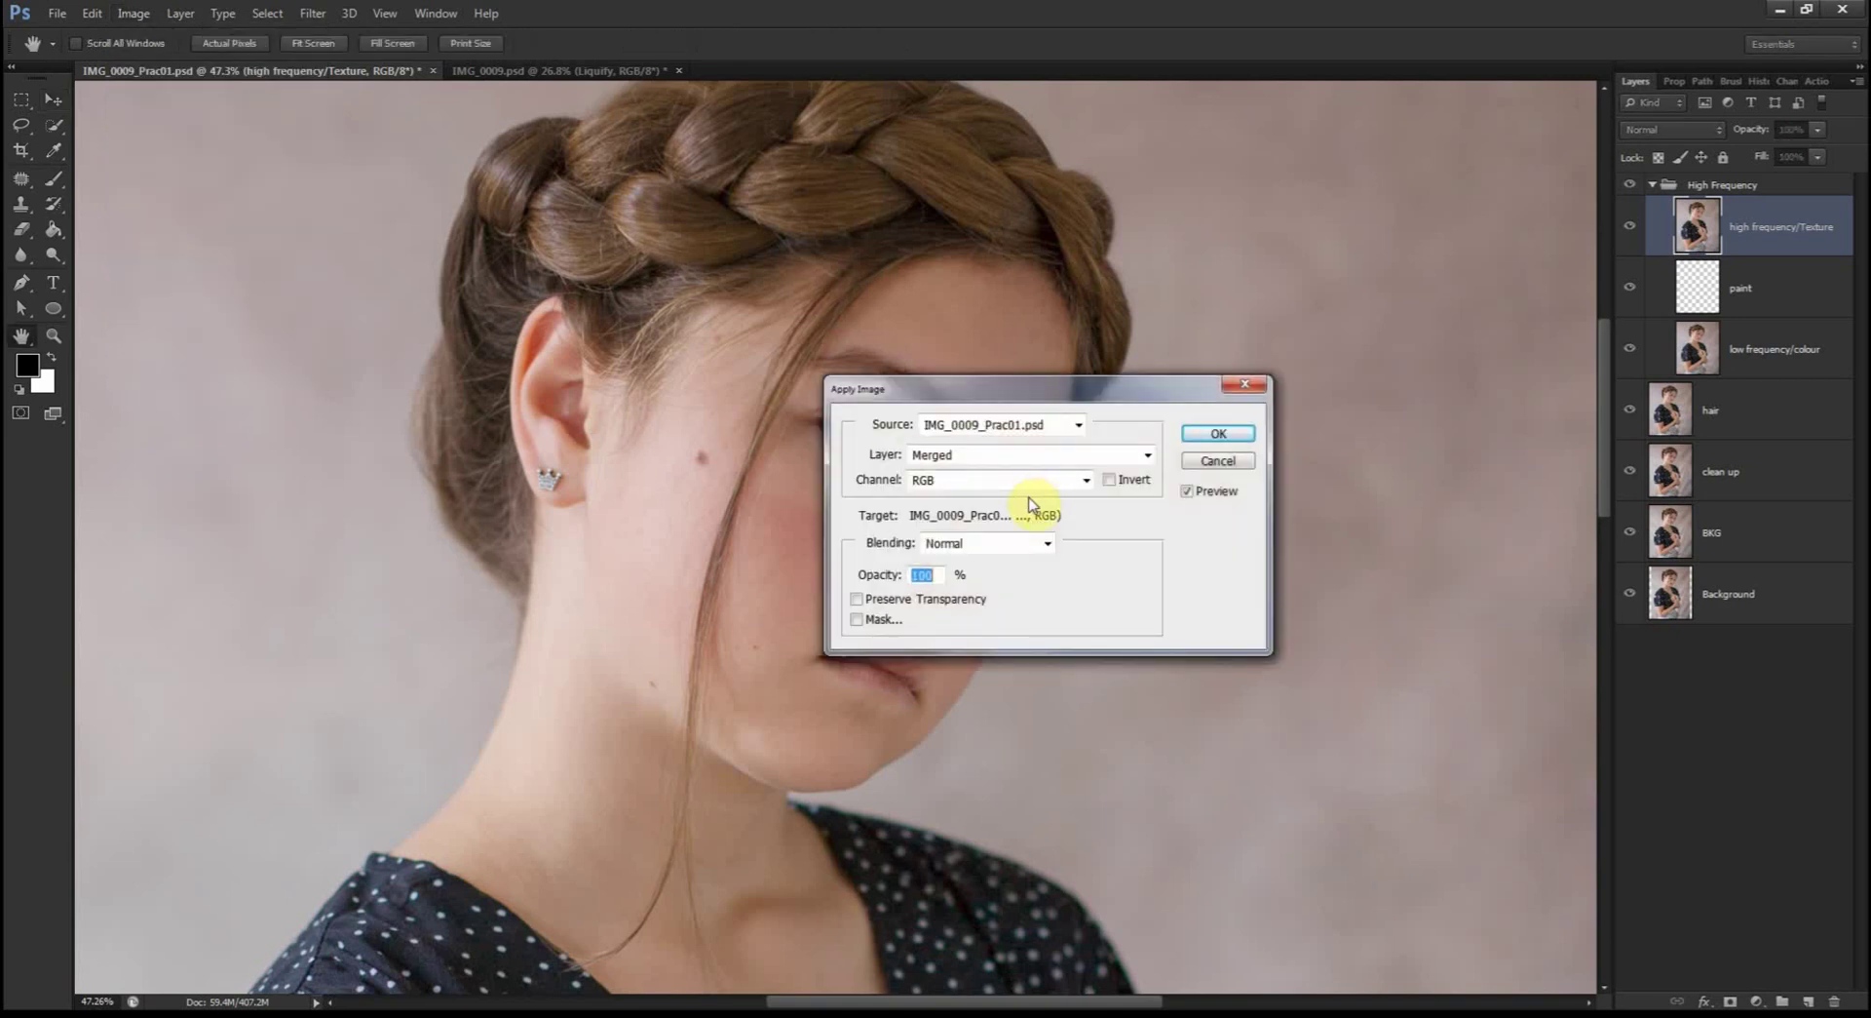
pyautogui.click(1006, 455)
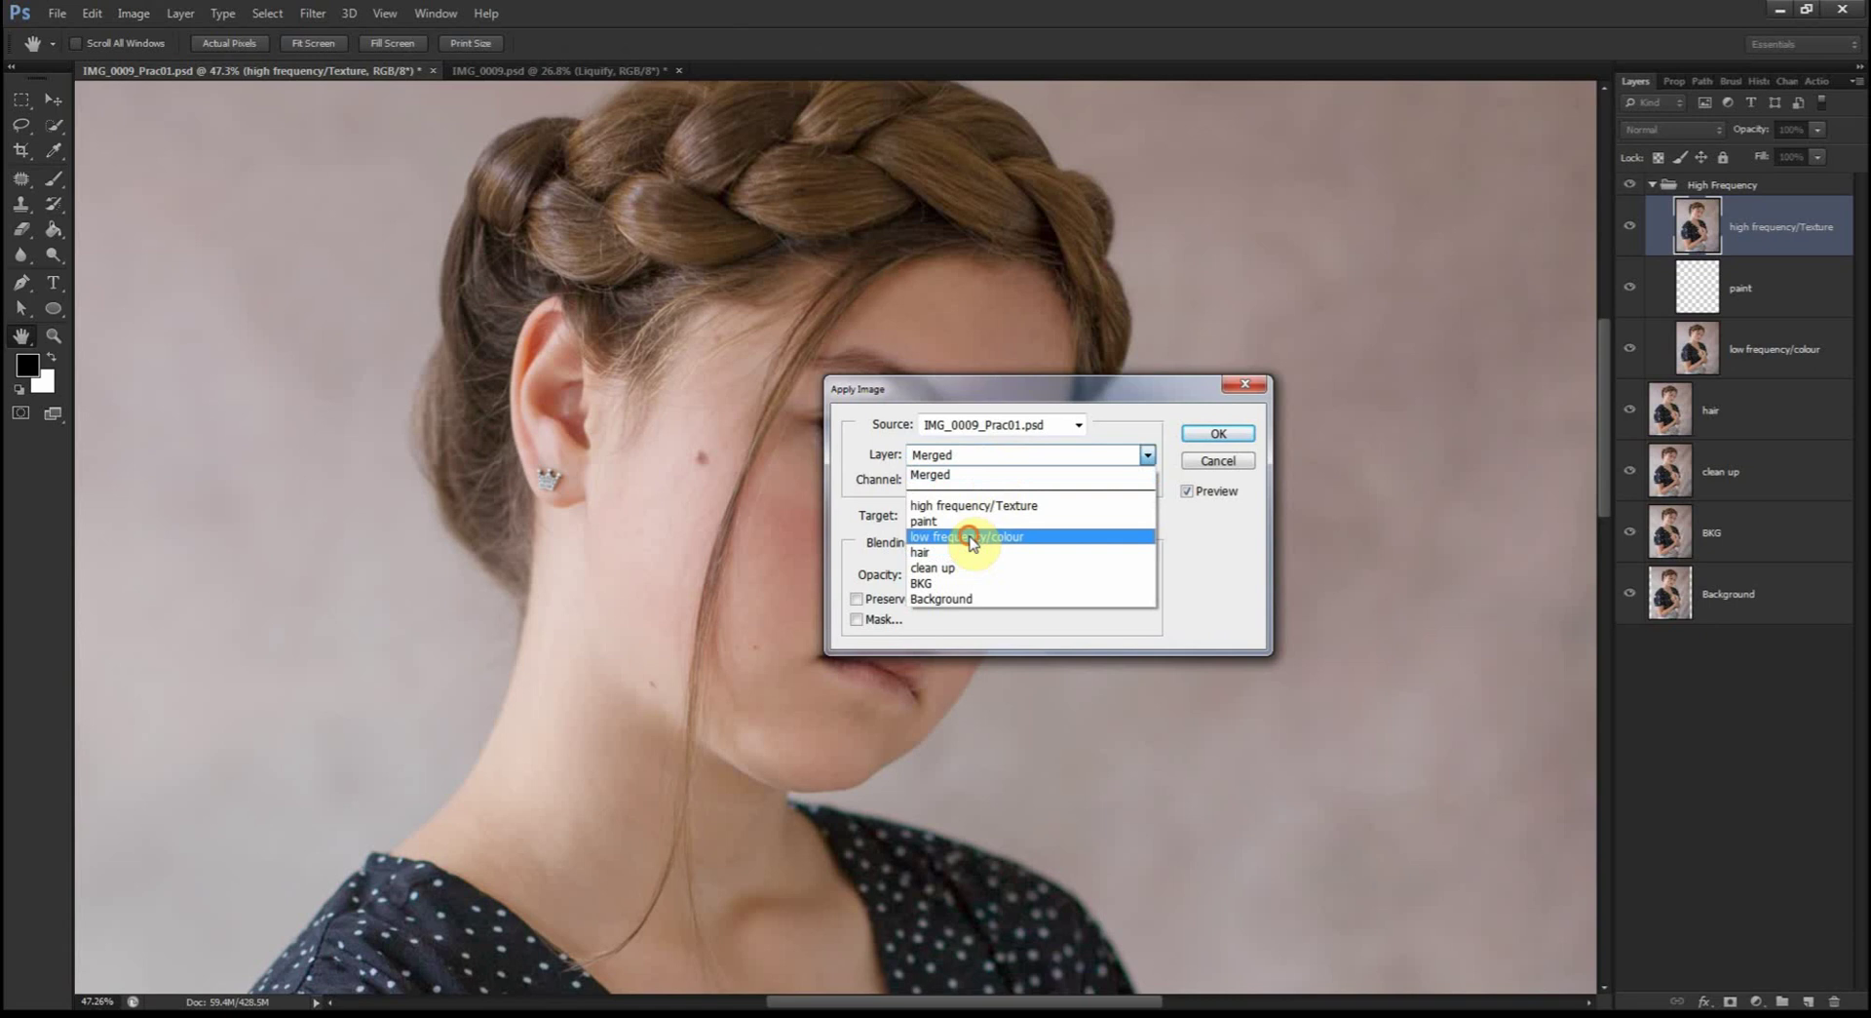
pyautogui.click(971, 542)
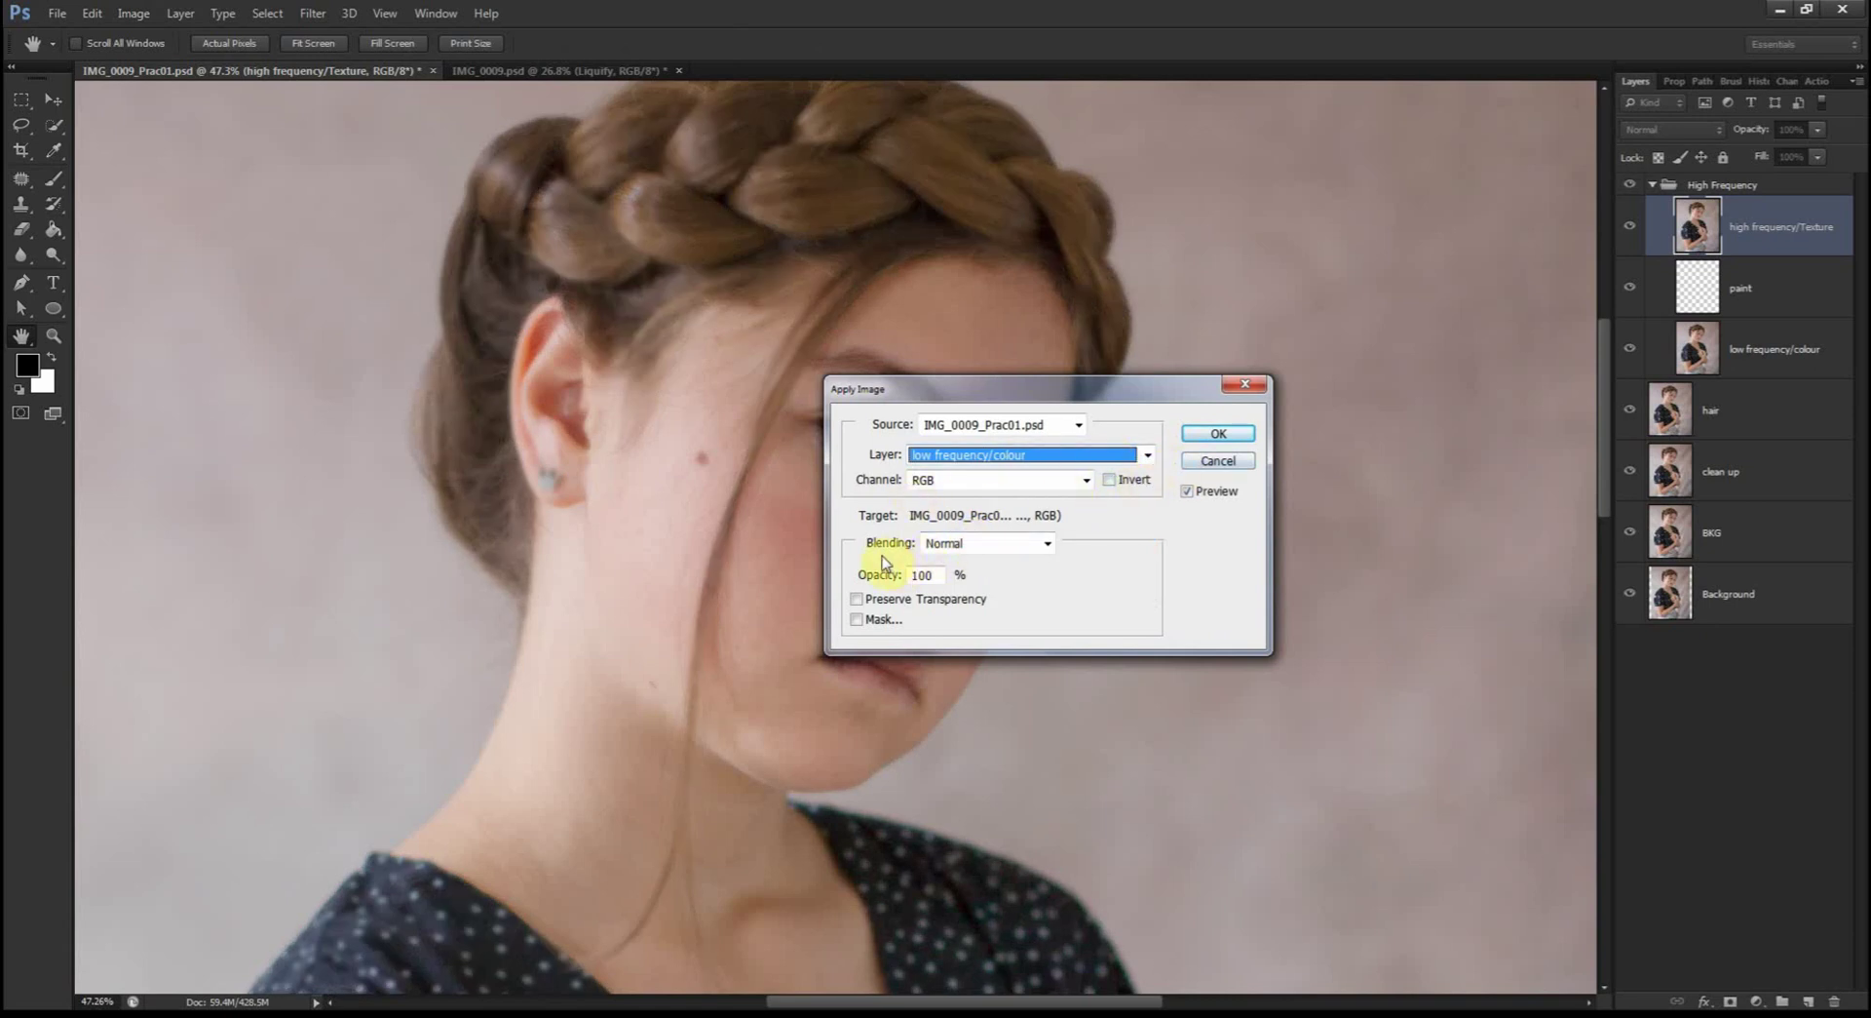
pyautogui.click(1021, 551)
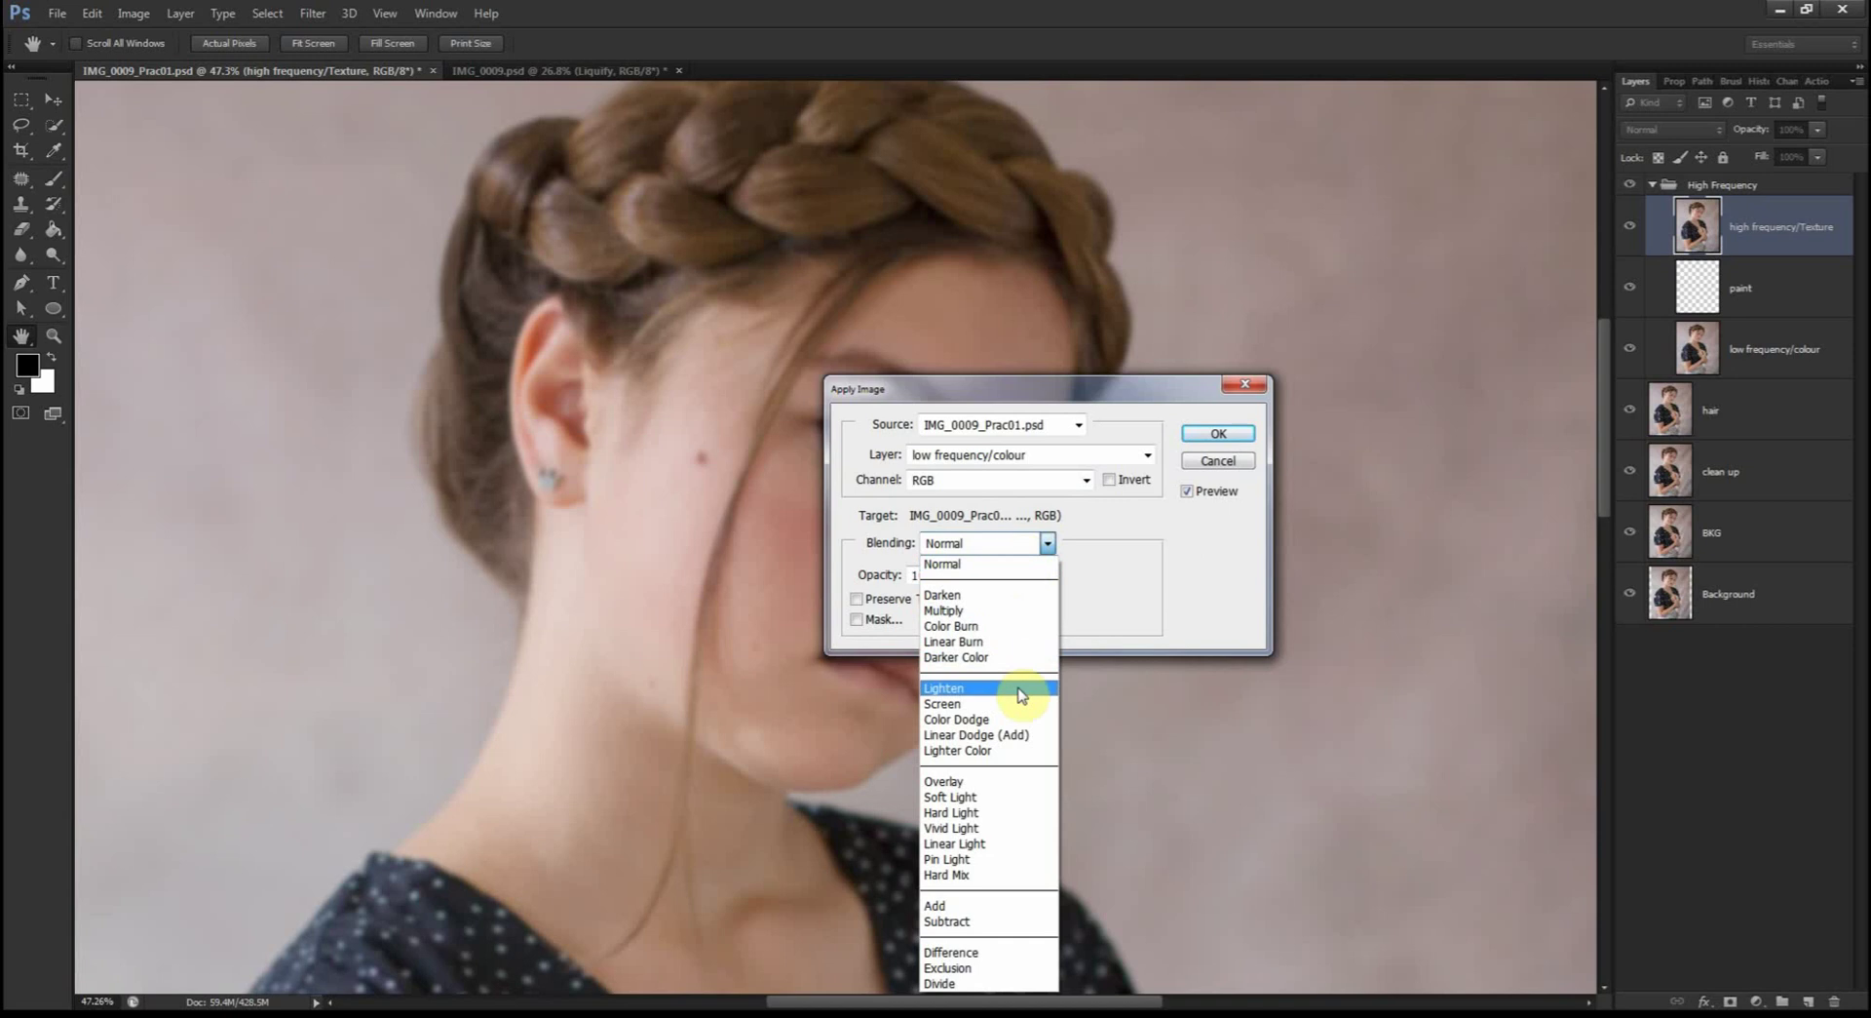
pyautogui.click(947, 921)
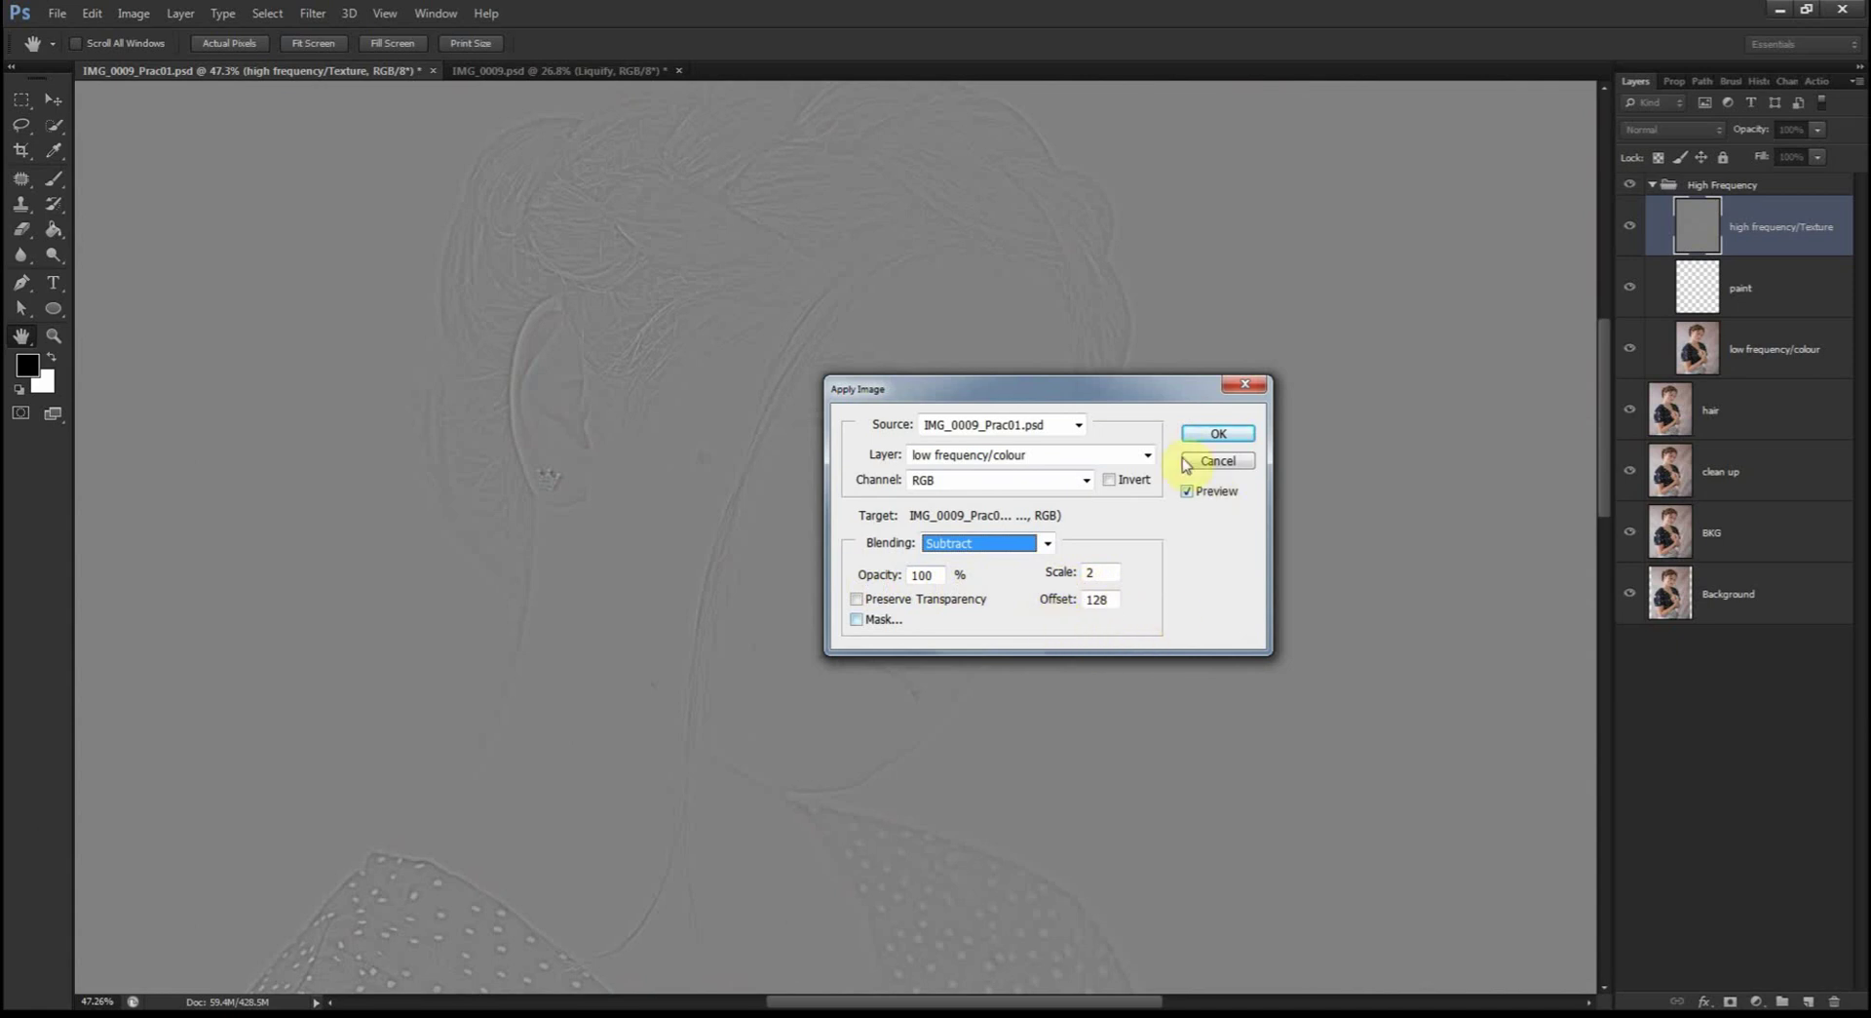
pyautogui.click(1219, 433)
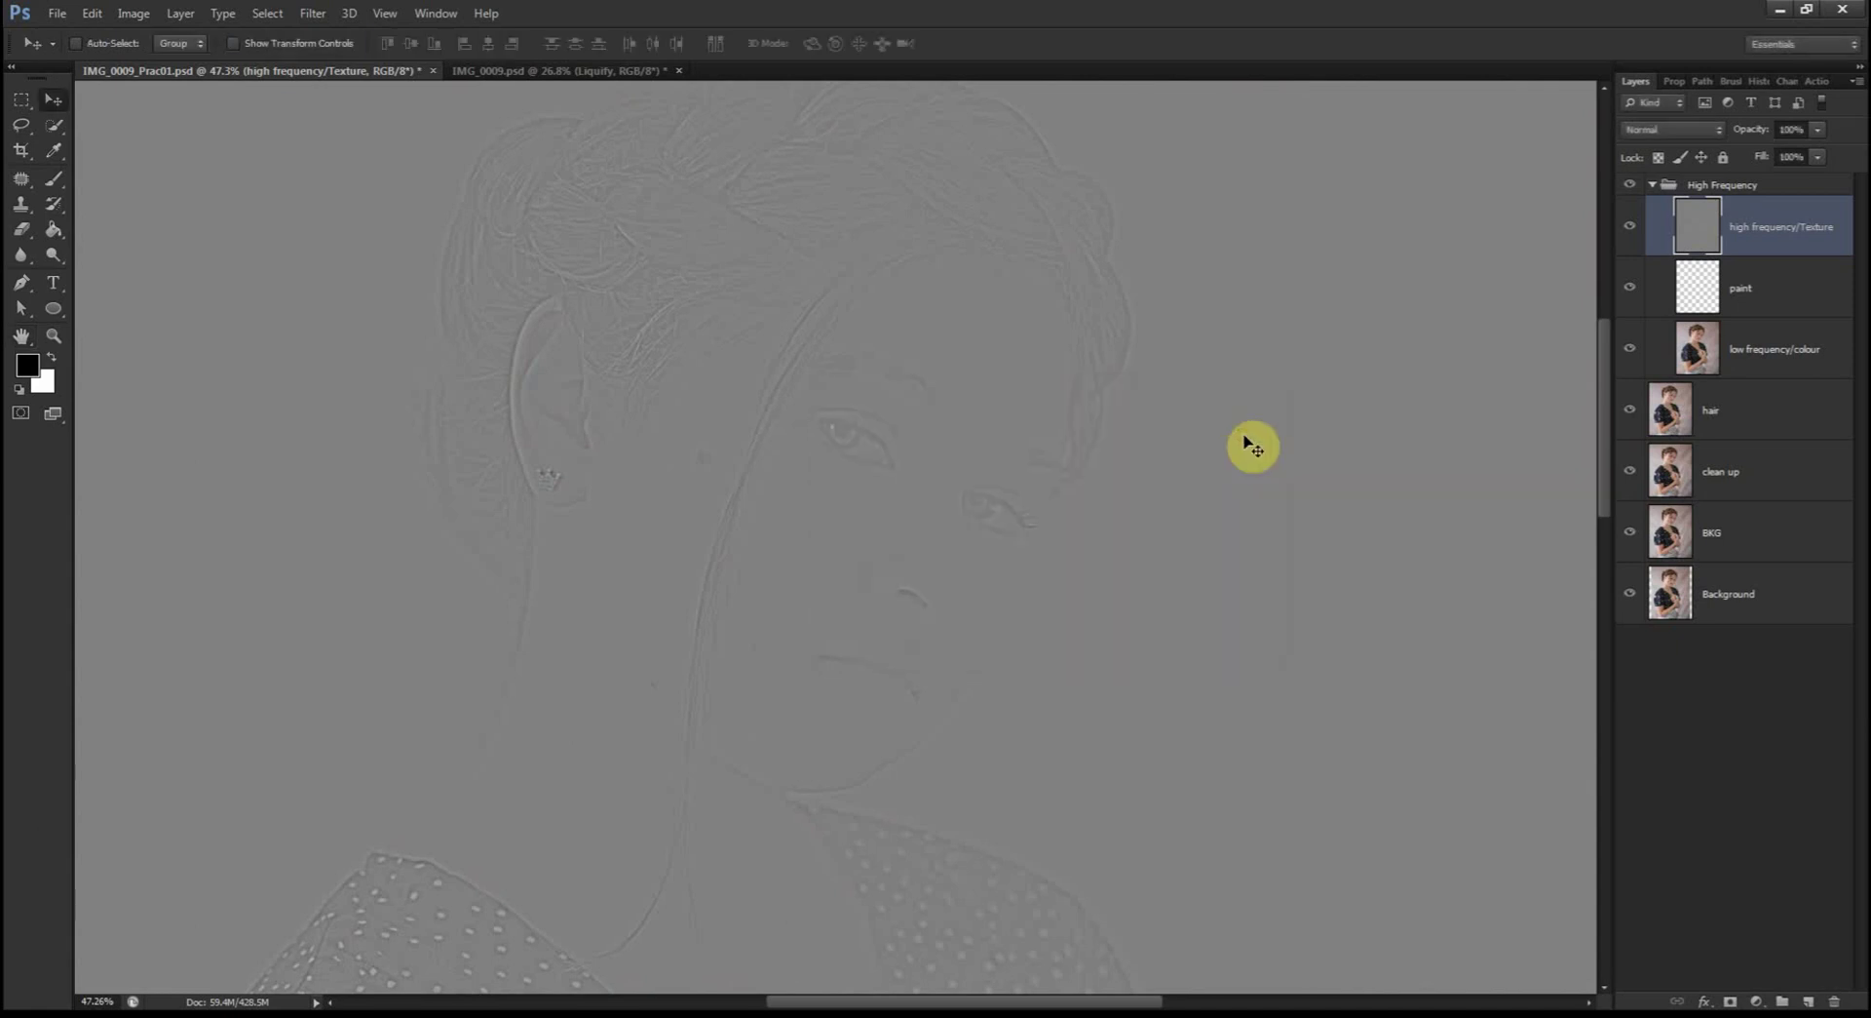
# Step: Set the blend mode of the high frequency/Texture layer to Linear Light
pyautogui.click(1704, 132)
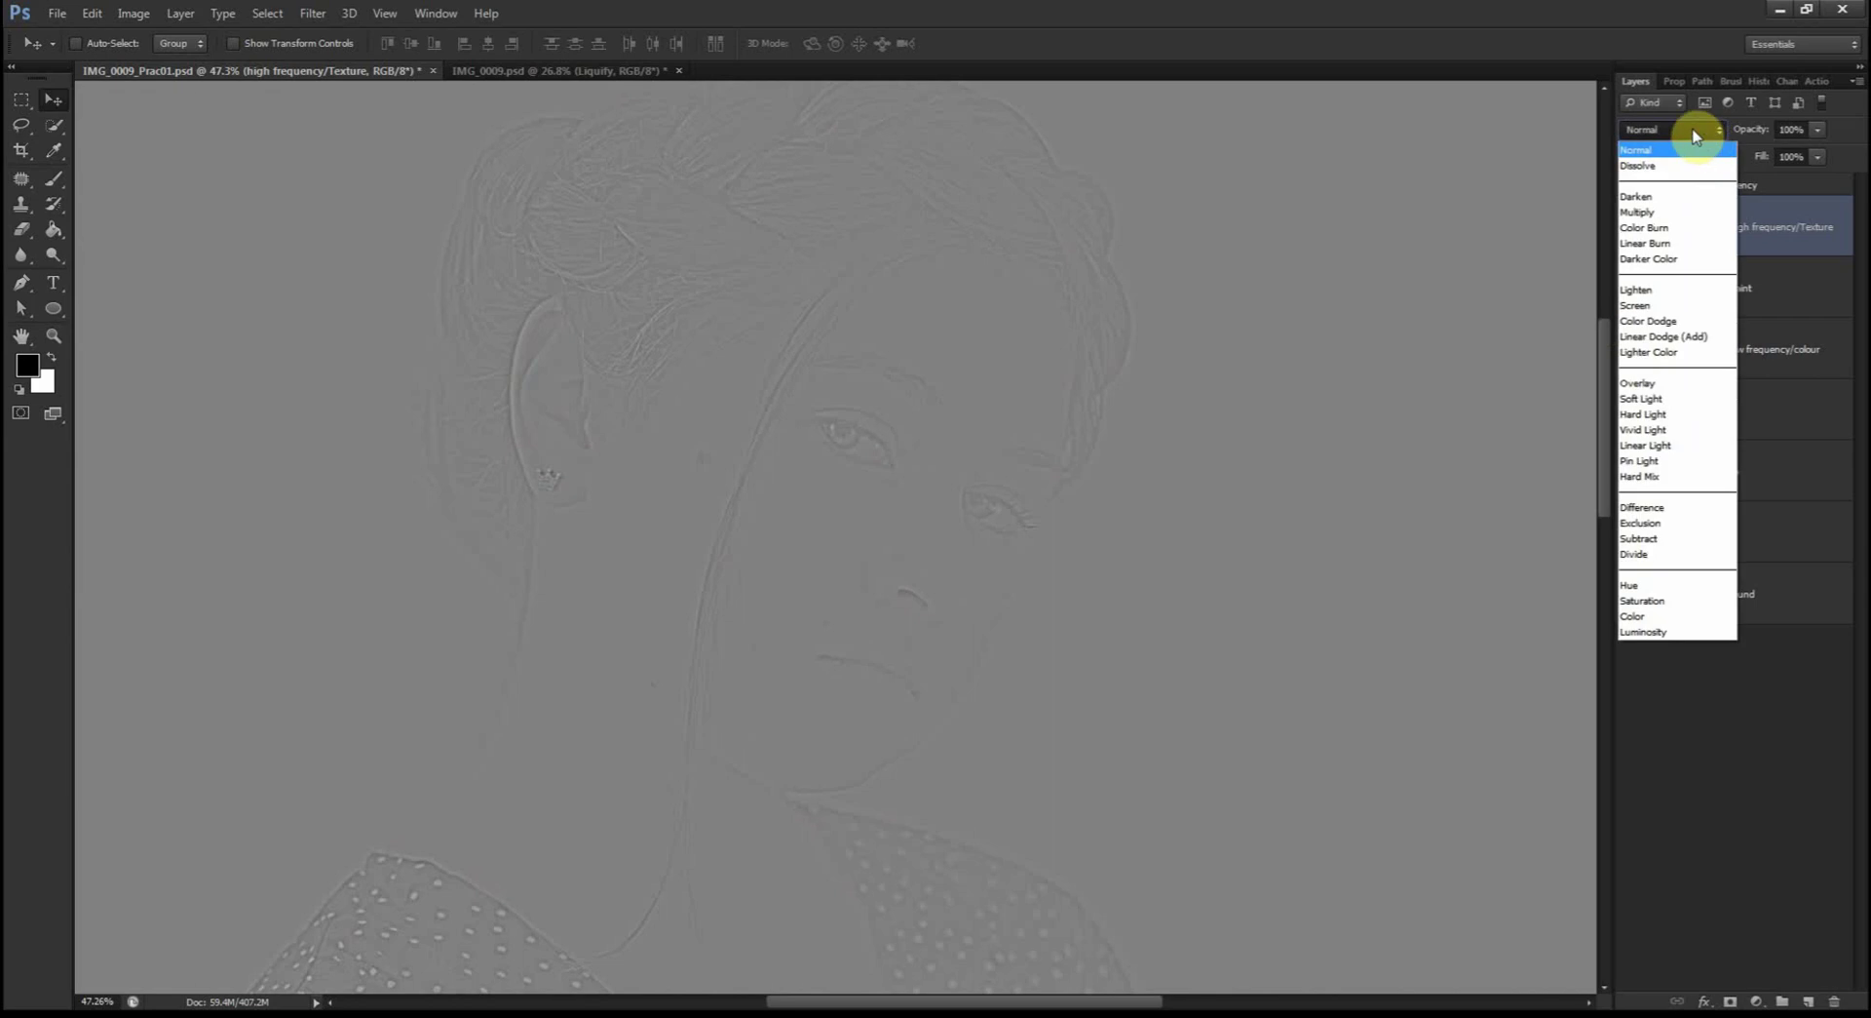
pyautogui.click(1668, 449)
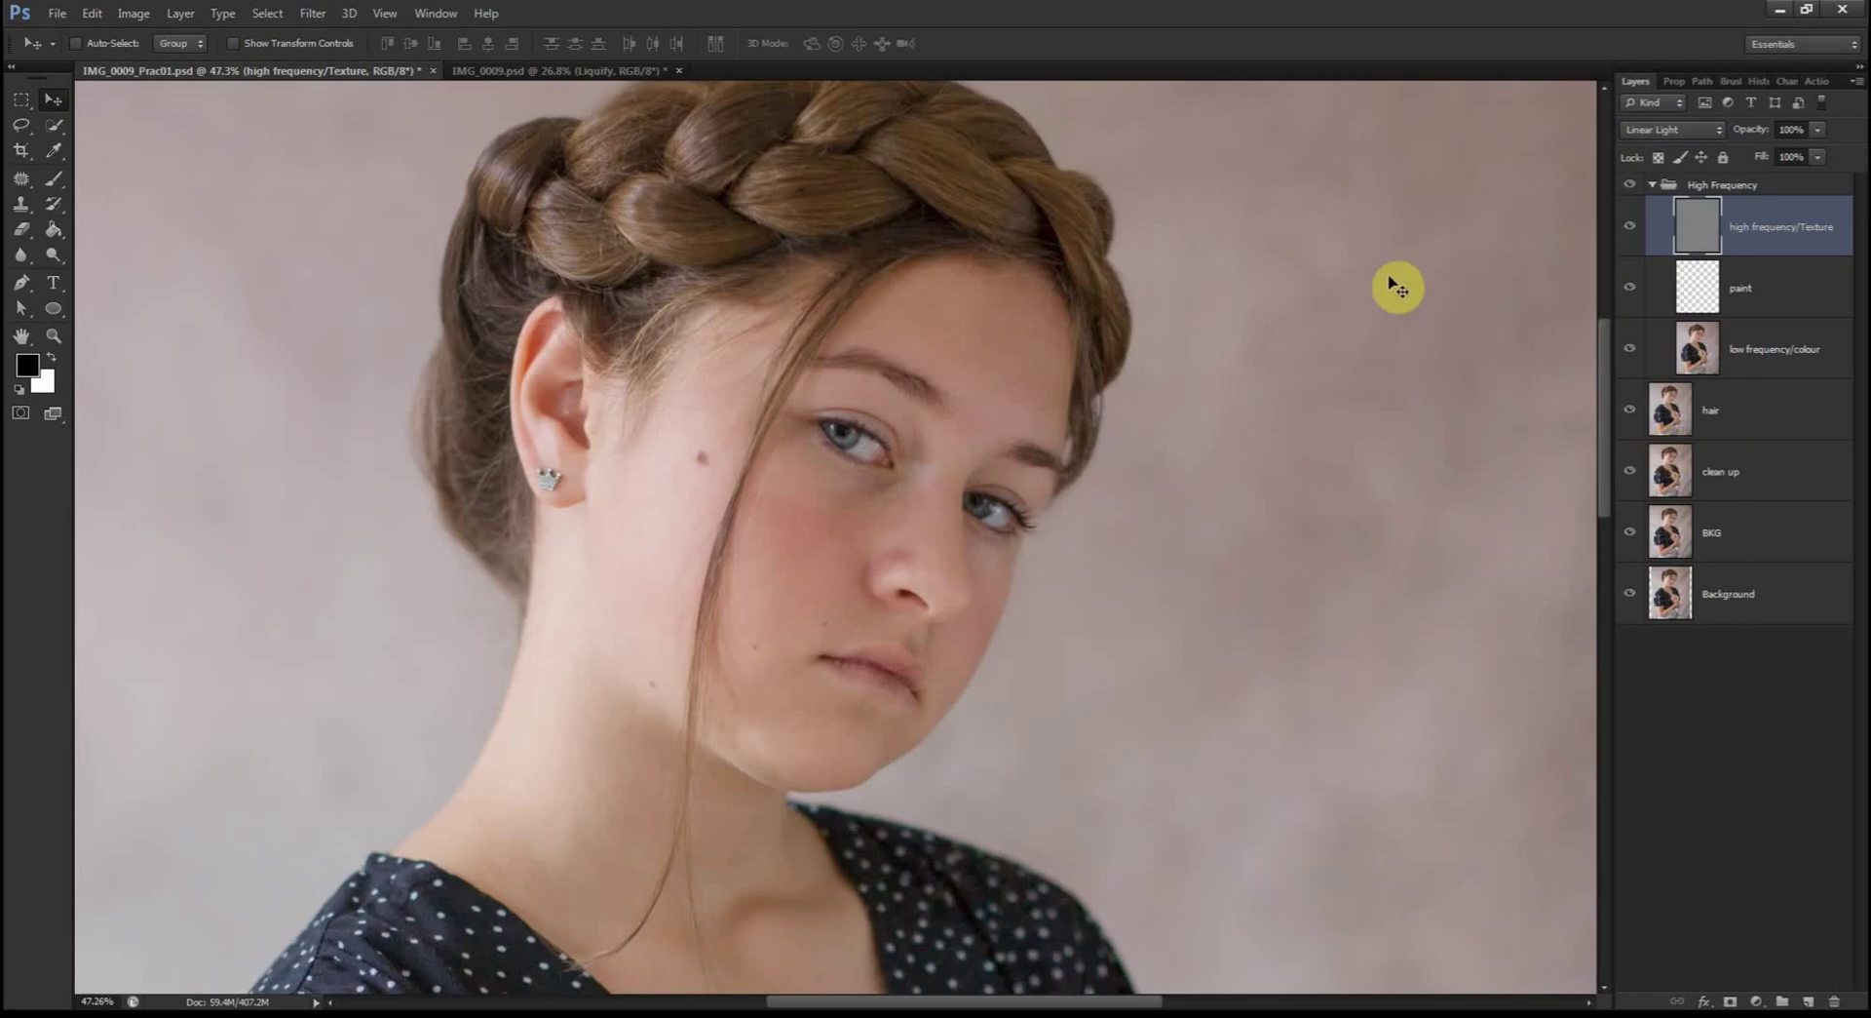
# Step: On the low frequency/colour layer, draw a feathered freehand Lasso selection around the forehead skin above the eyebrows
pyautogui.click(1709, 359)
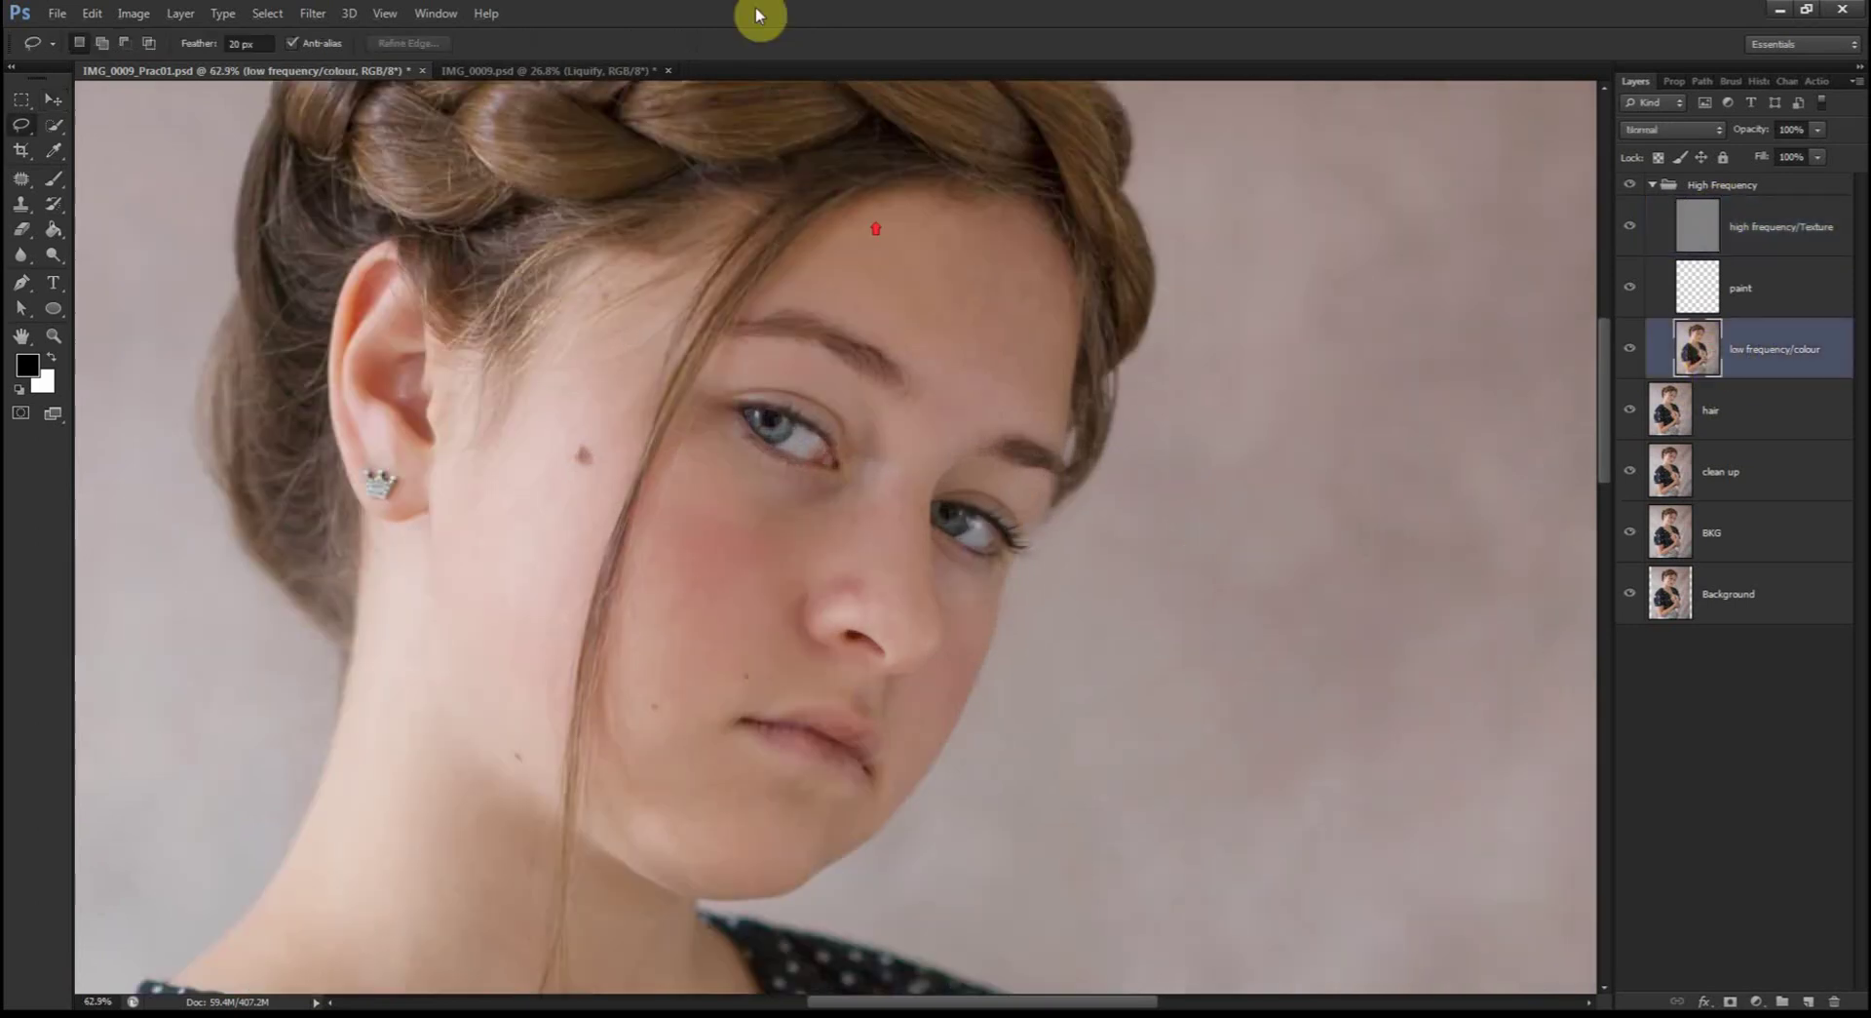
pyautogui.rightClick(23, 129)
pyautogui.click(62, 123)
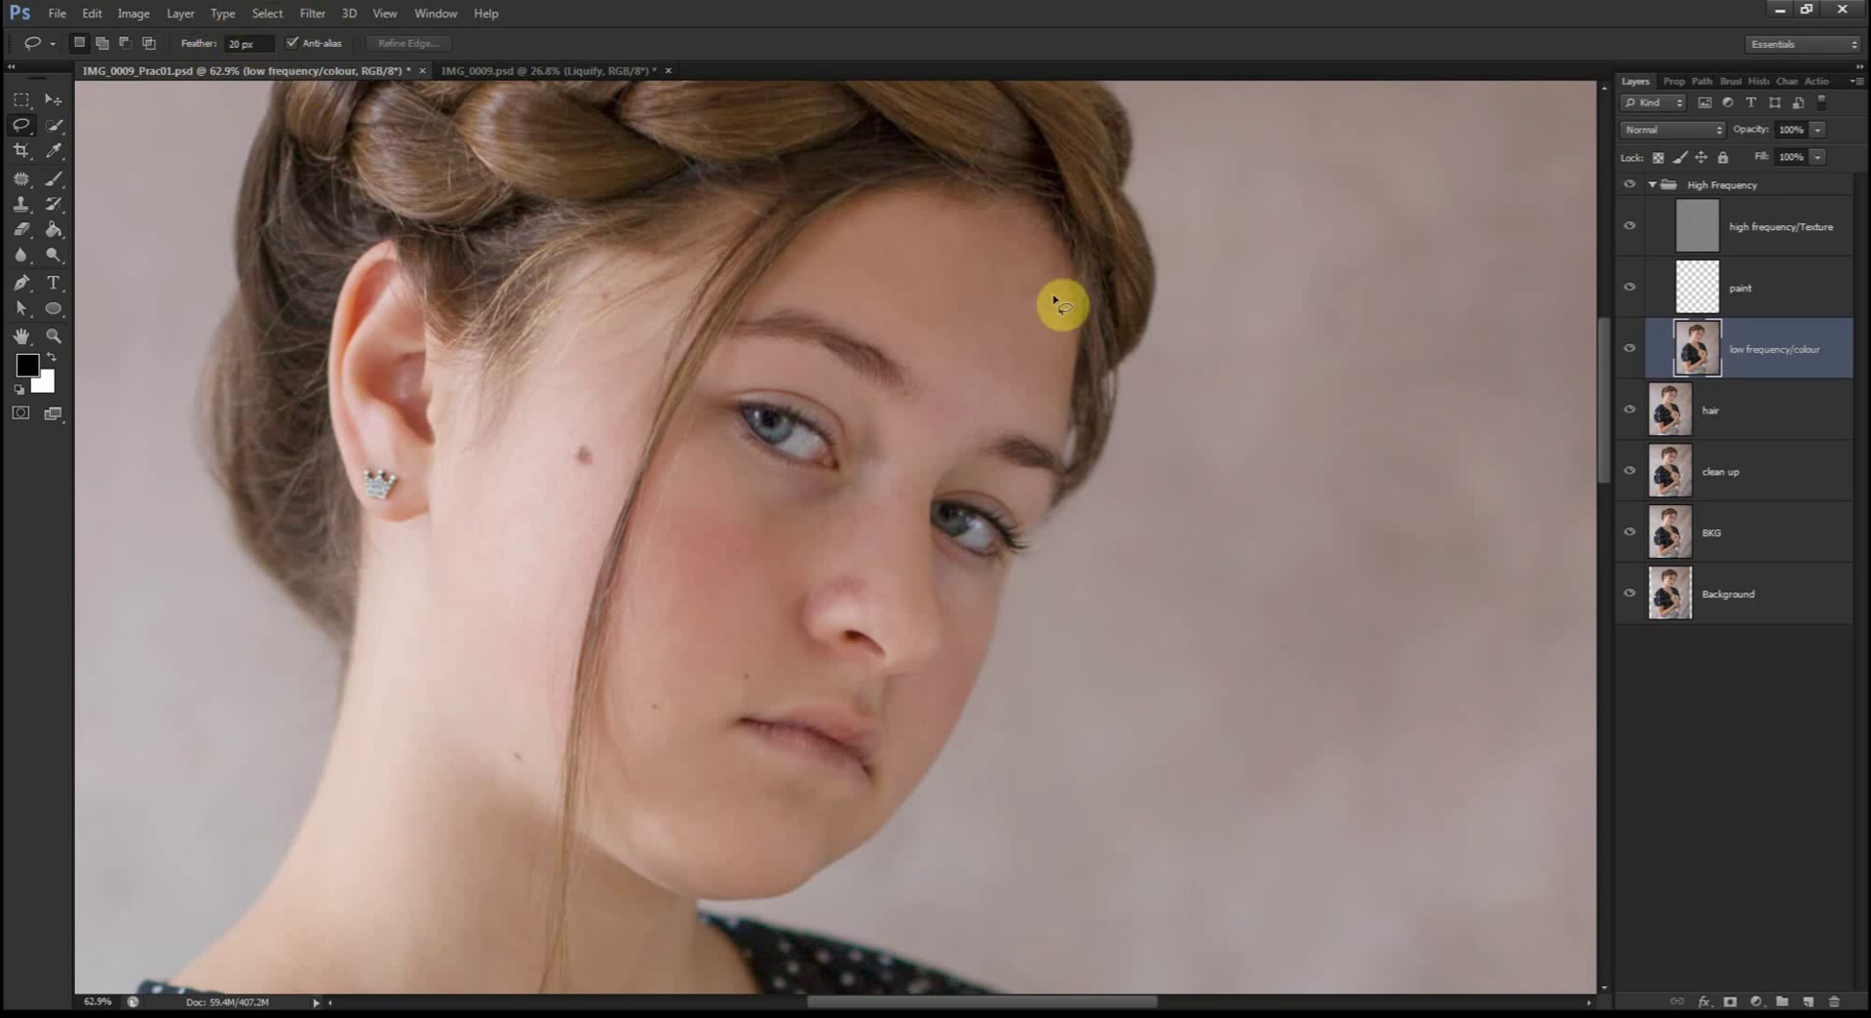
pyautogui.scroll(2, 1004, 331)
pyautogui.scroll(3, 995, 305)
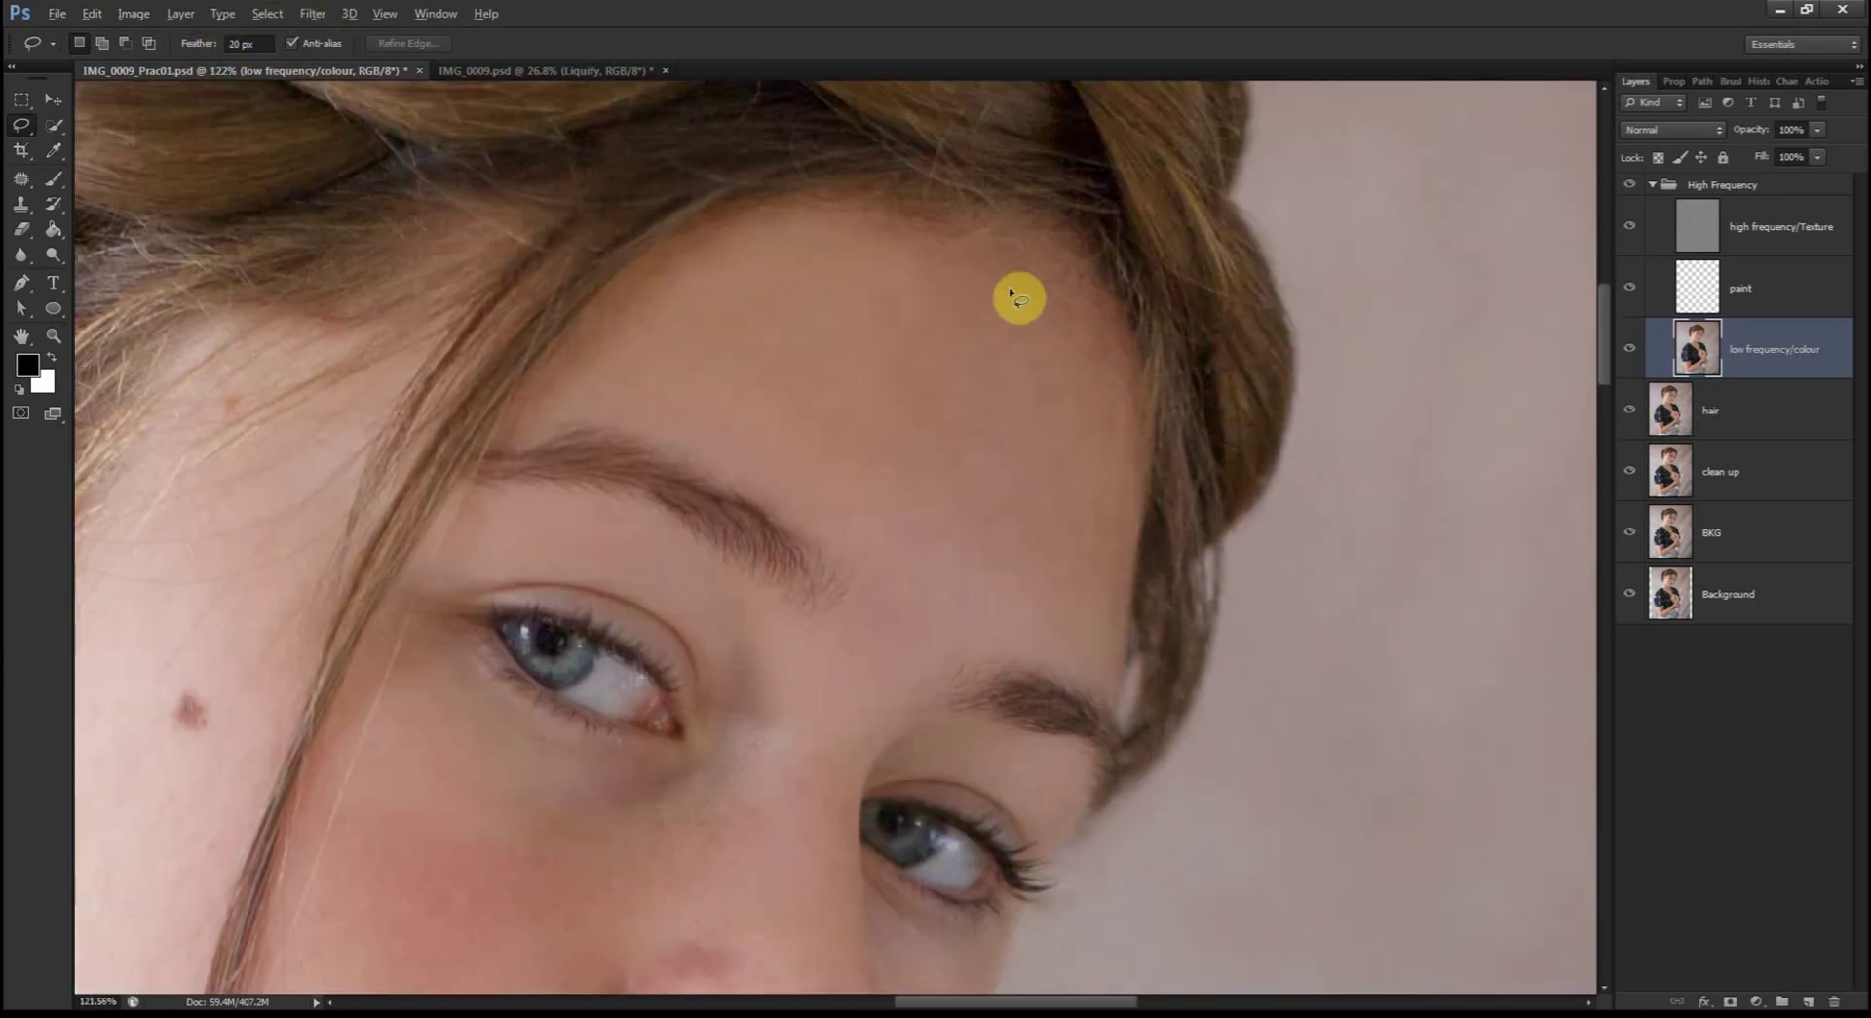
pyautogui.moveTo(916, 238)
pyautogui.mouseDown()
pyautogui.moveTo(731, 261)
pyautogui.moveTo(665, 295)
pyautogui.moveTo(616, 339)
pyautogui.moveTo(618, 397)
pyautogui.moveTo(681, 418)
pyautogui.moveTo(928, 615)
pyautogui.moveTo(1080, 646)
pyautogui.moveTo(1116, 554)
pyautogui.moveTo(1122, 432)
pyautogui.moveTo(1091, 336)
pyautogui.moveTo(1053, 297)
pyautogui.moveTo(904, 240)
pyautogui.moveTo(718, 259)
pyautogui.moveTo(597, 362)
pyautogui.moveTo(610, 402)
pyautogui.moveTo(702, 435)
pyautogui.mouseUp()
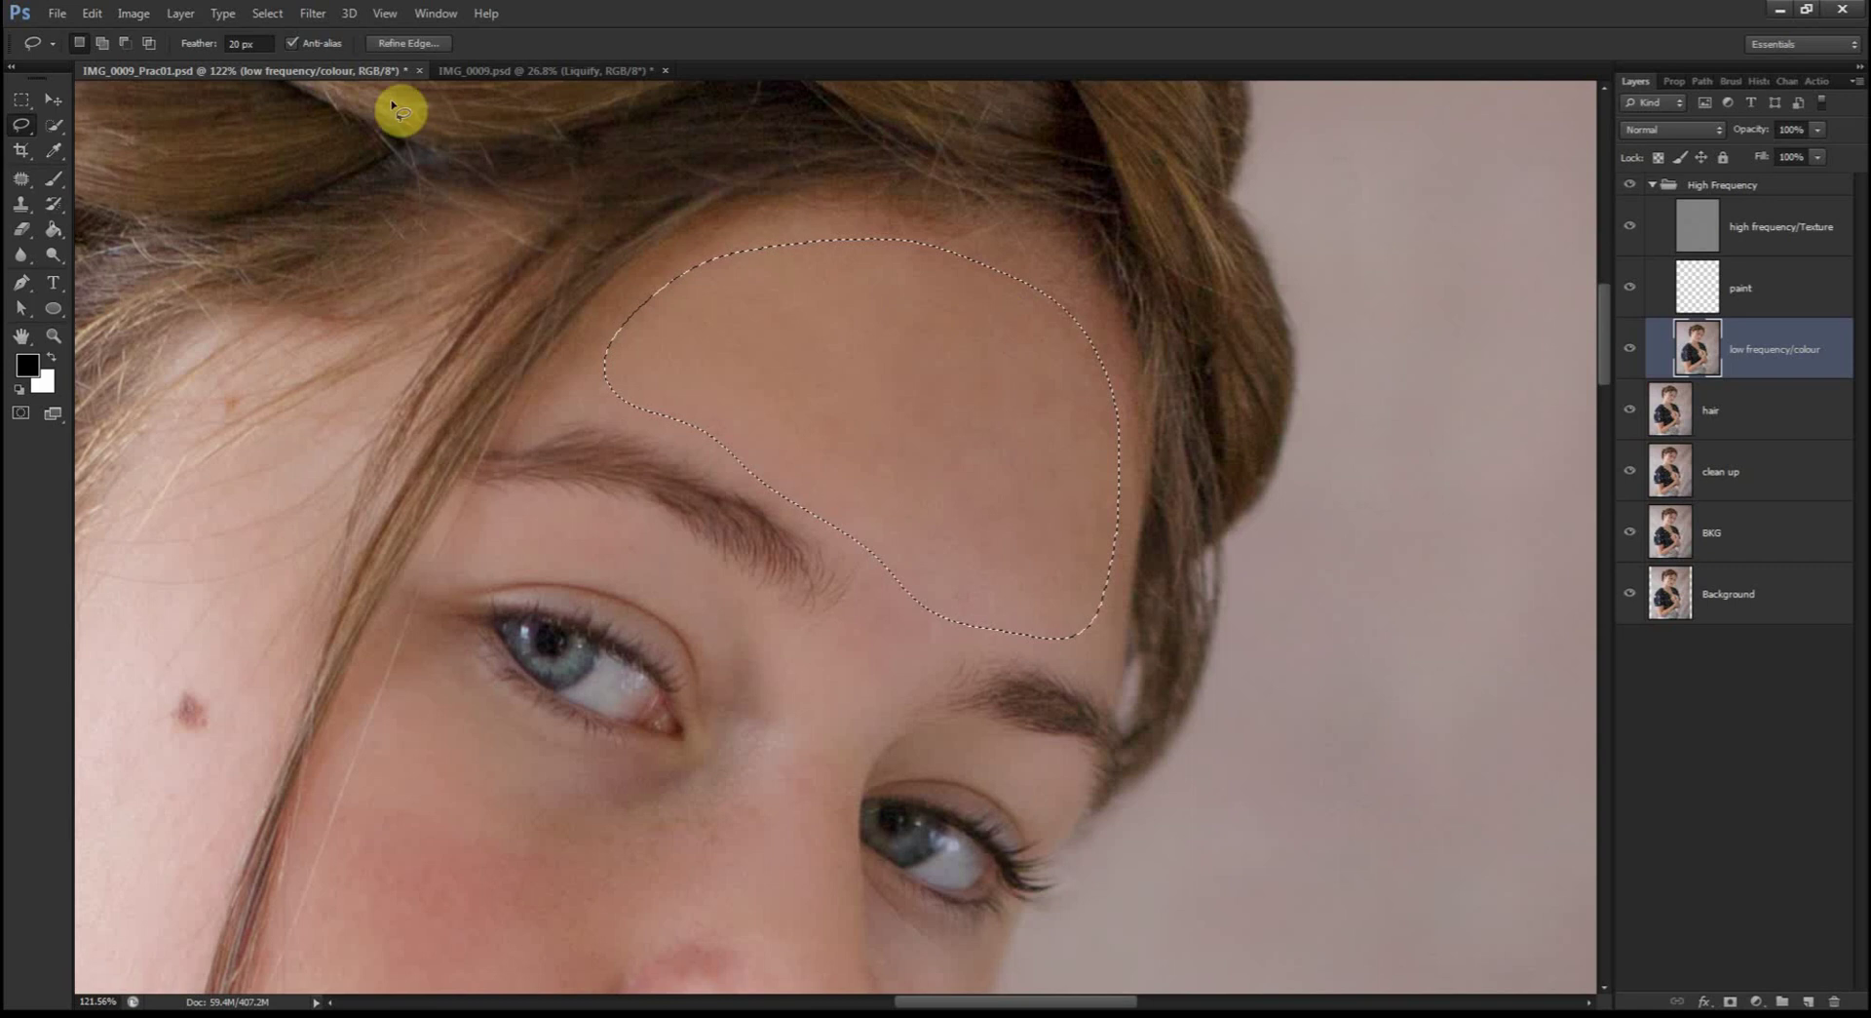
# Step: Smooth the selected forehead skin with a Gaussian Blur of 15 pixels and clear the selection
pyautogui.click(310, 15)
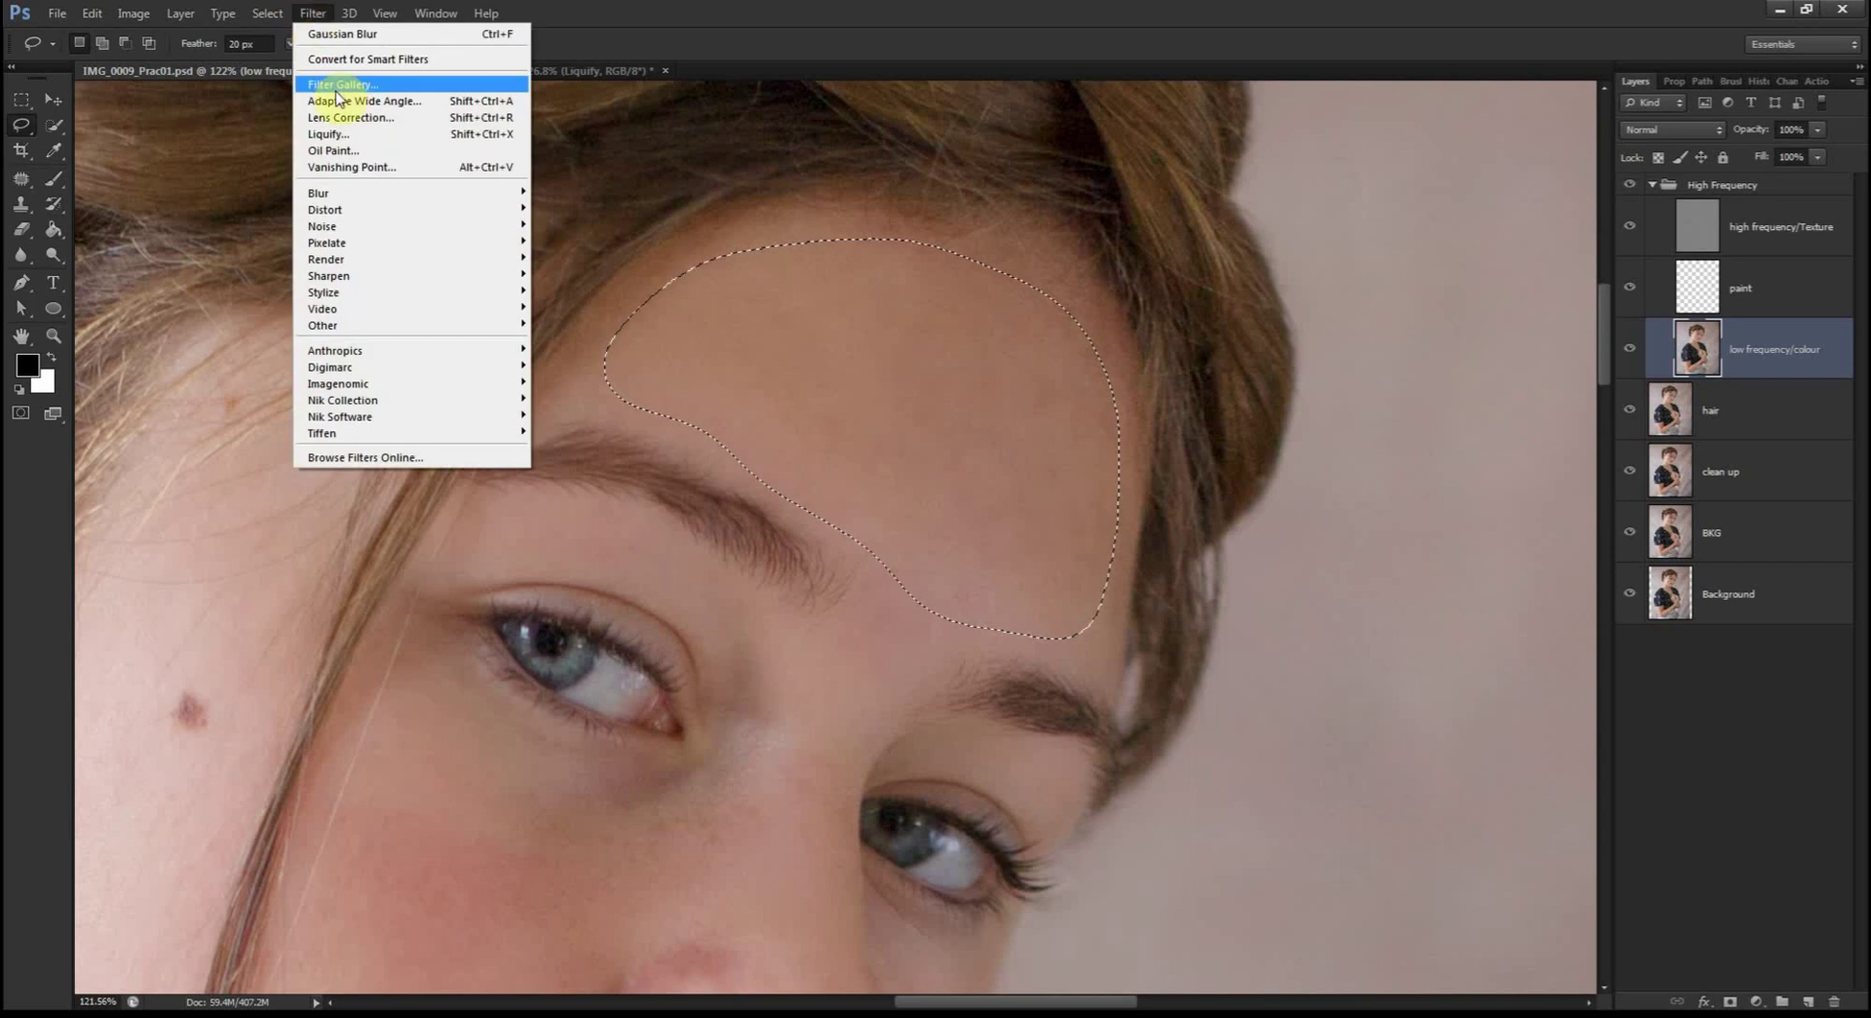
pyautogui.moveTo(364, 193)
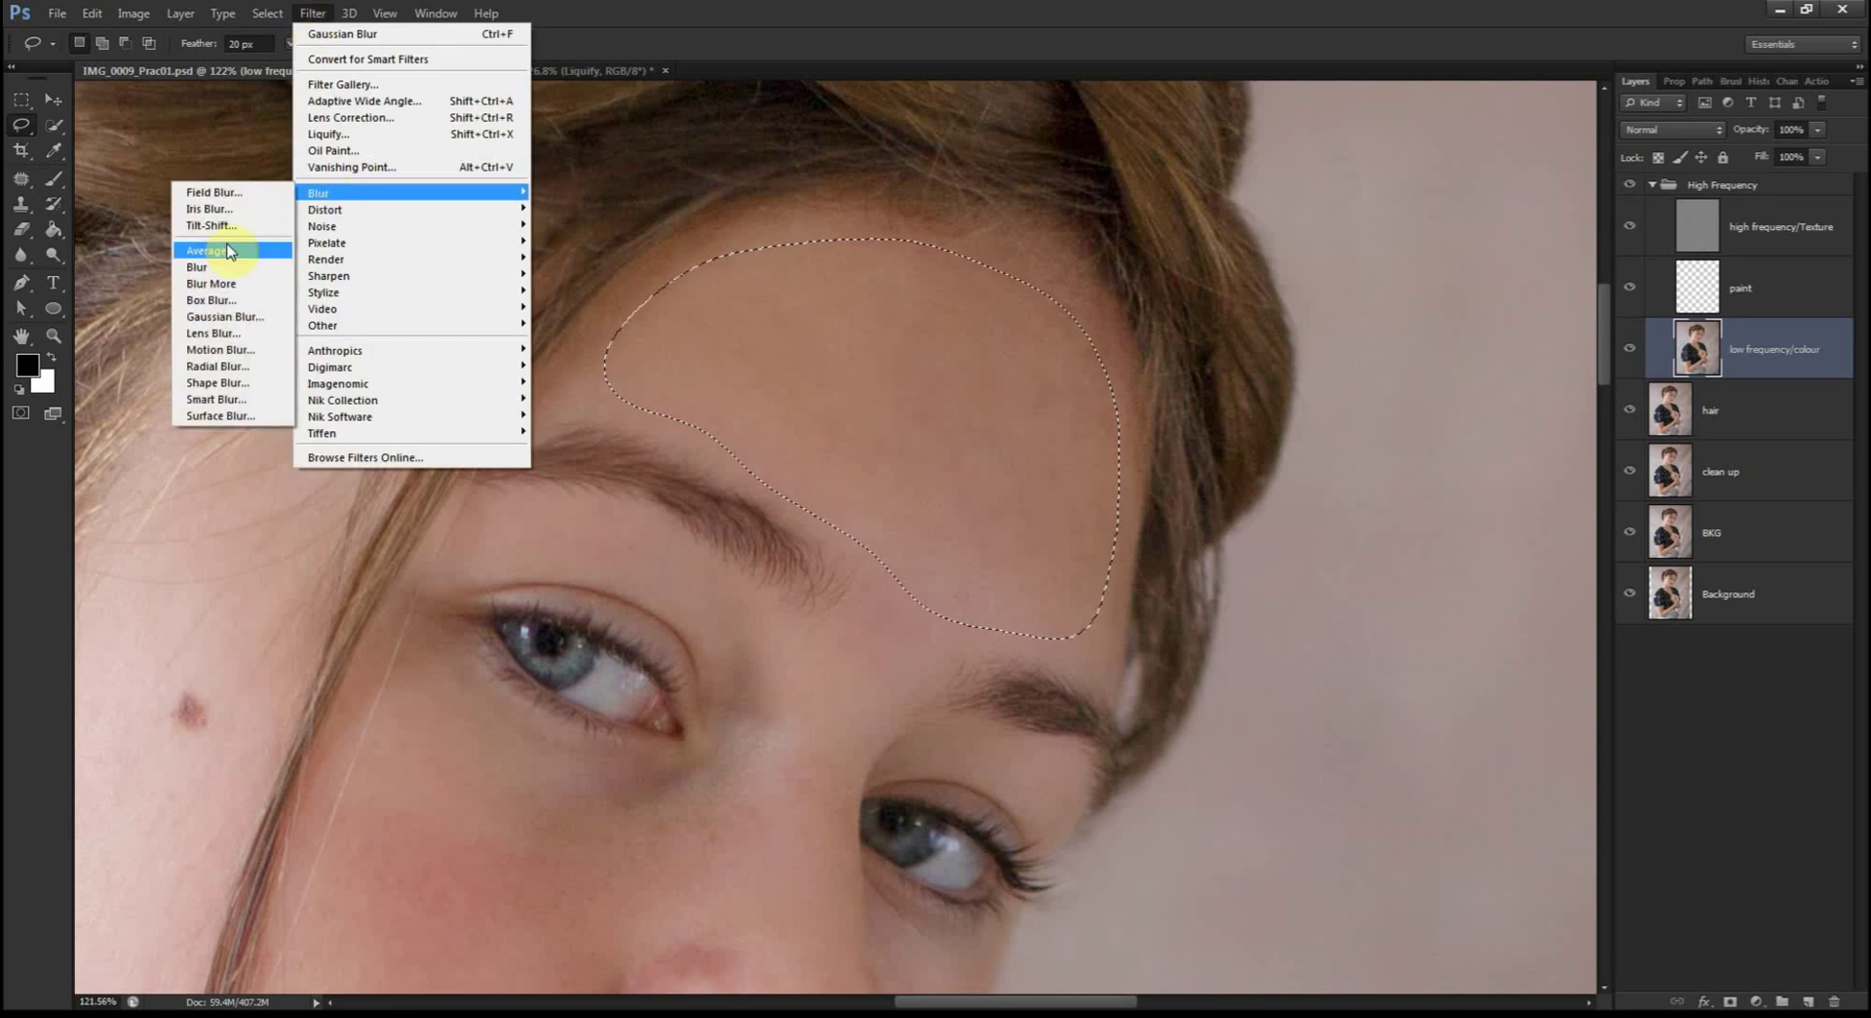
pyautogui.click(205, 315)
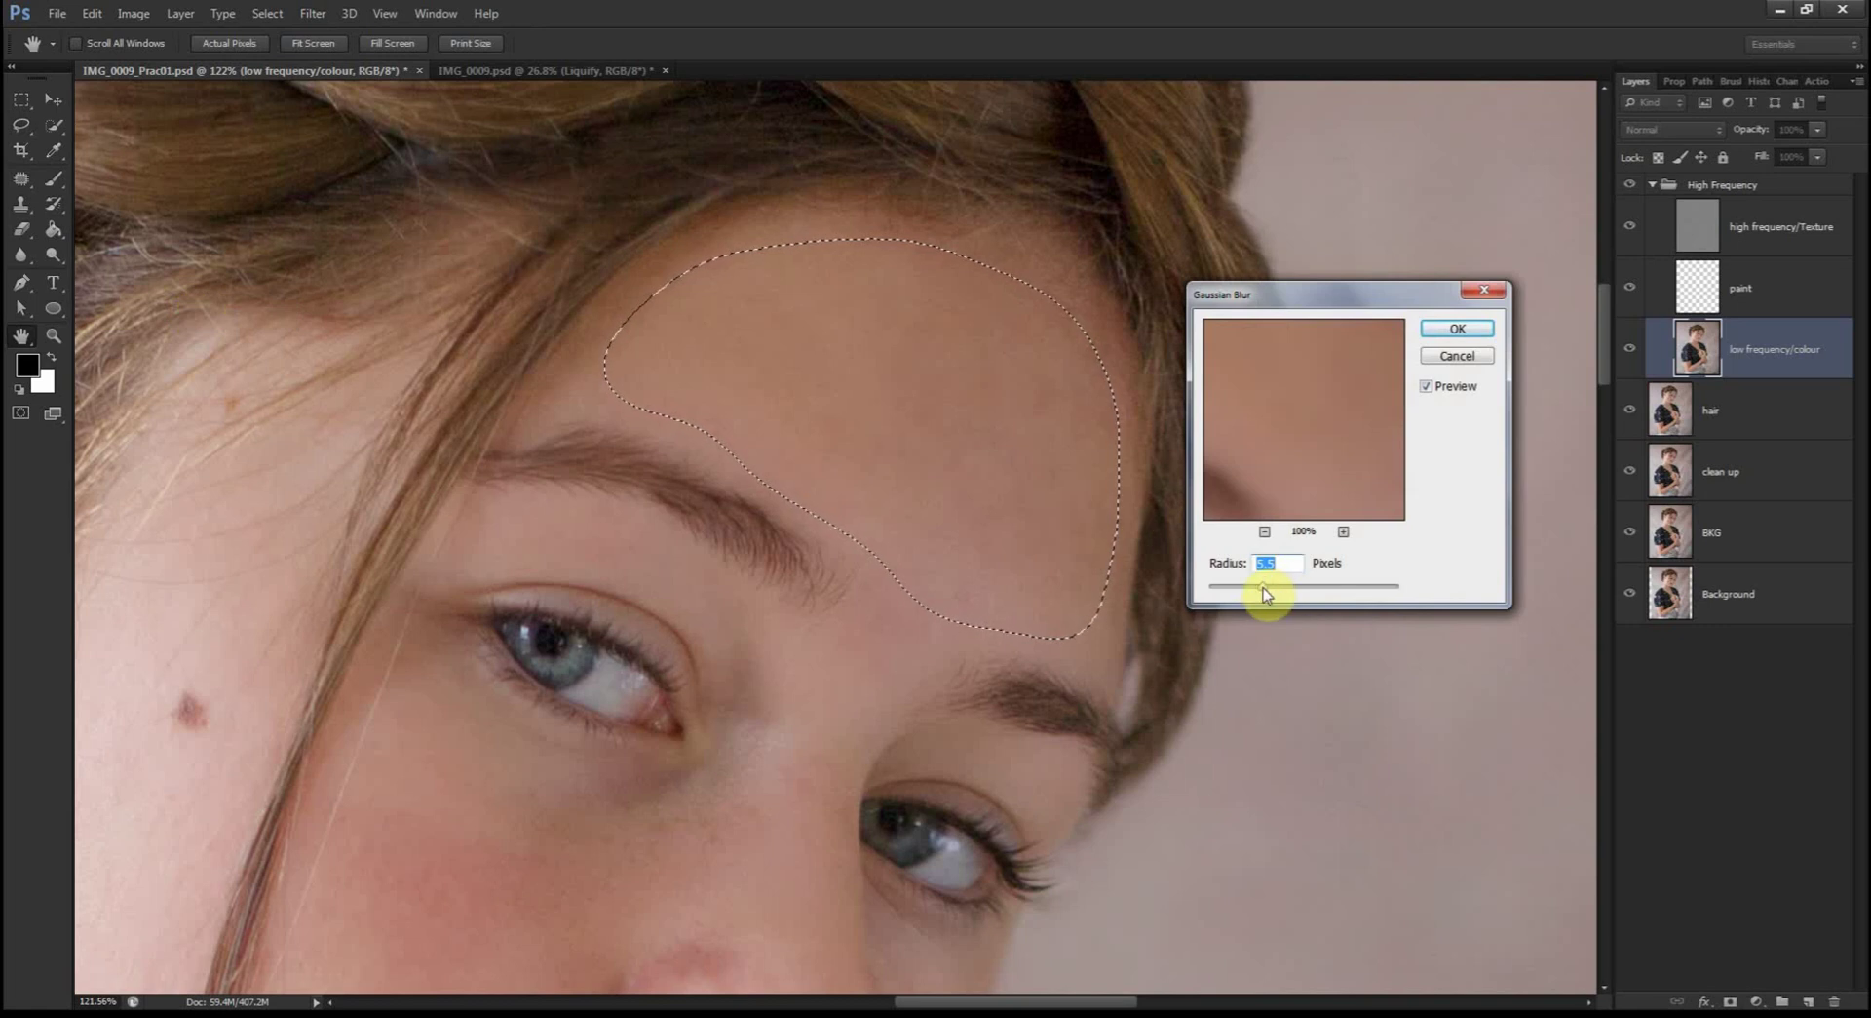
pyautogui.moveTo(1263, 588); pyautogui.dragTo(1209, 589)
pyautogui.moveTo(1211, 591); pyautogui.dragTo(1340, 596)
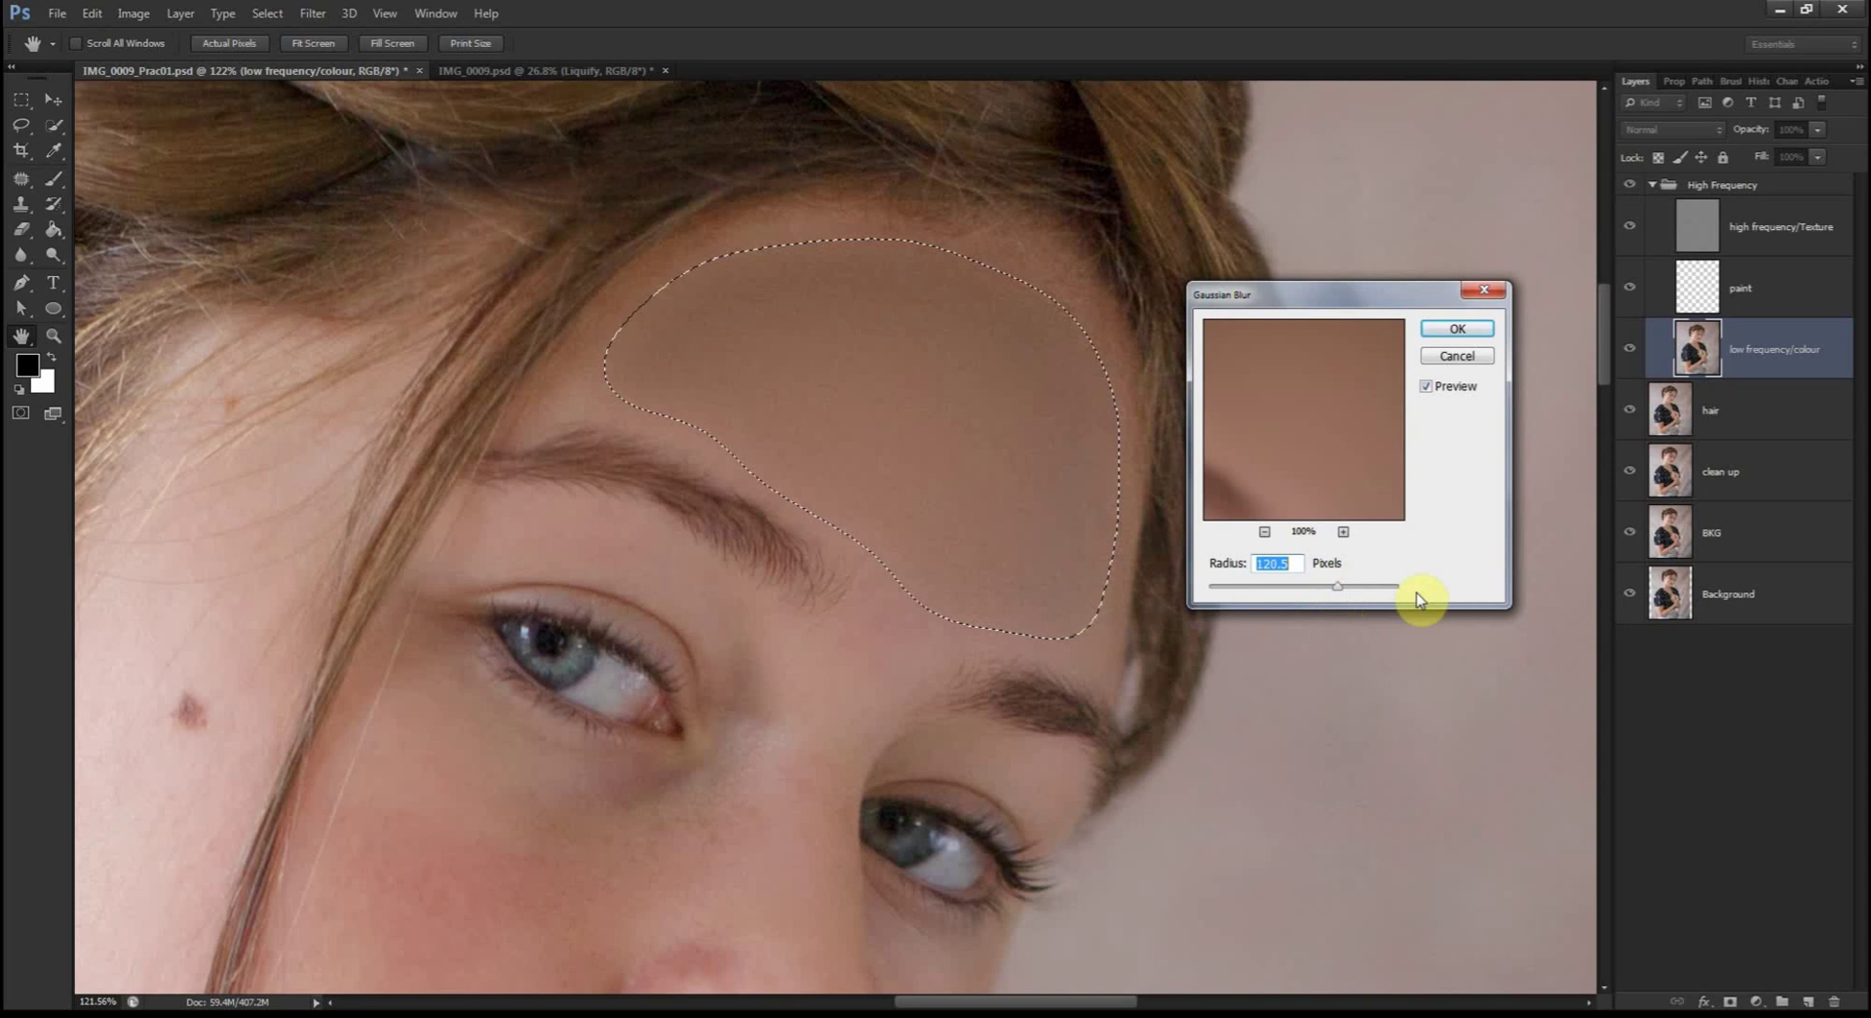
pyautogui.moveTo(1341, 594)
pyautogui.mouseDown()
pyautogui.moveTo(1268, 588)
pyautogui.moveTo(1313, 589)
pyautogui.mouseUp()
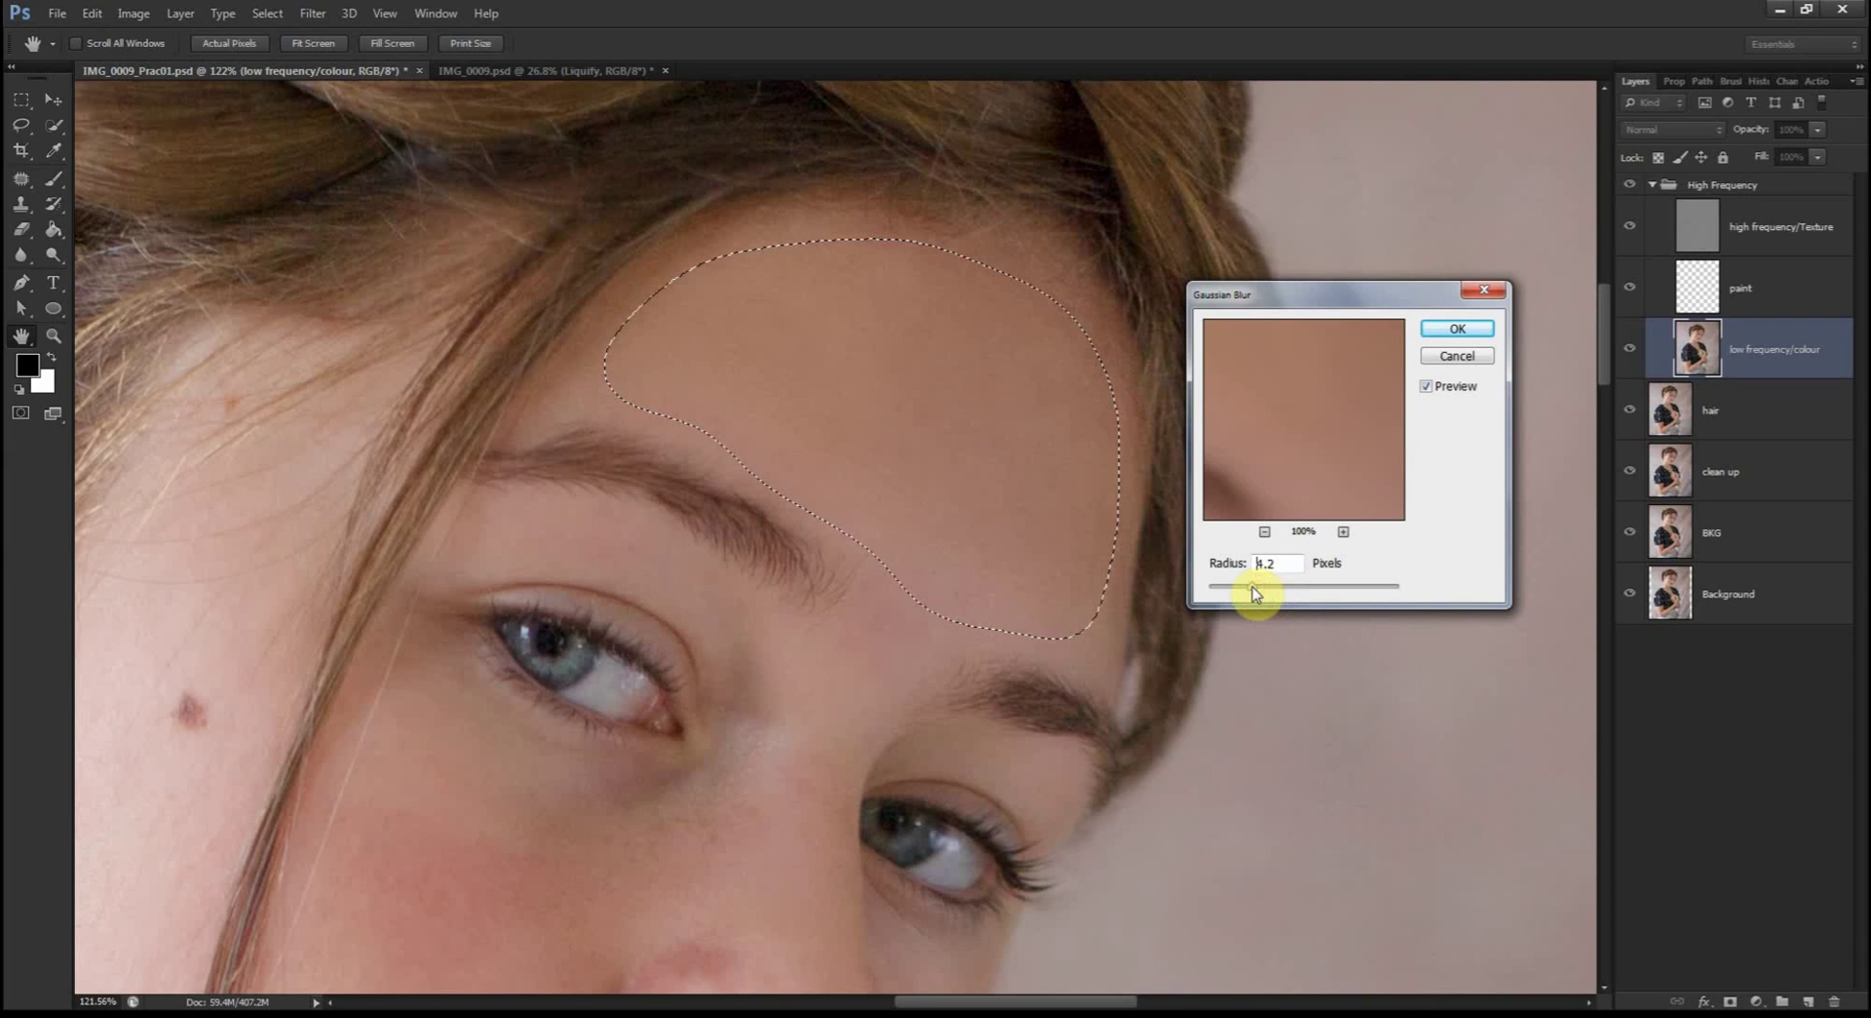
pyautogui.moveTo(1253, 587)
pyautogui.mouseDown()
pyautogui.moveTo(1236, 587)
pyautogui.moveTo(1259, 587)
pyautogui.mouseUp()
pyautogui.moveTo(1255, 591); pyautogui.dragTo(1294, 591)
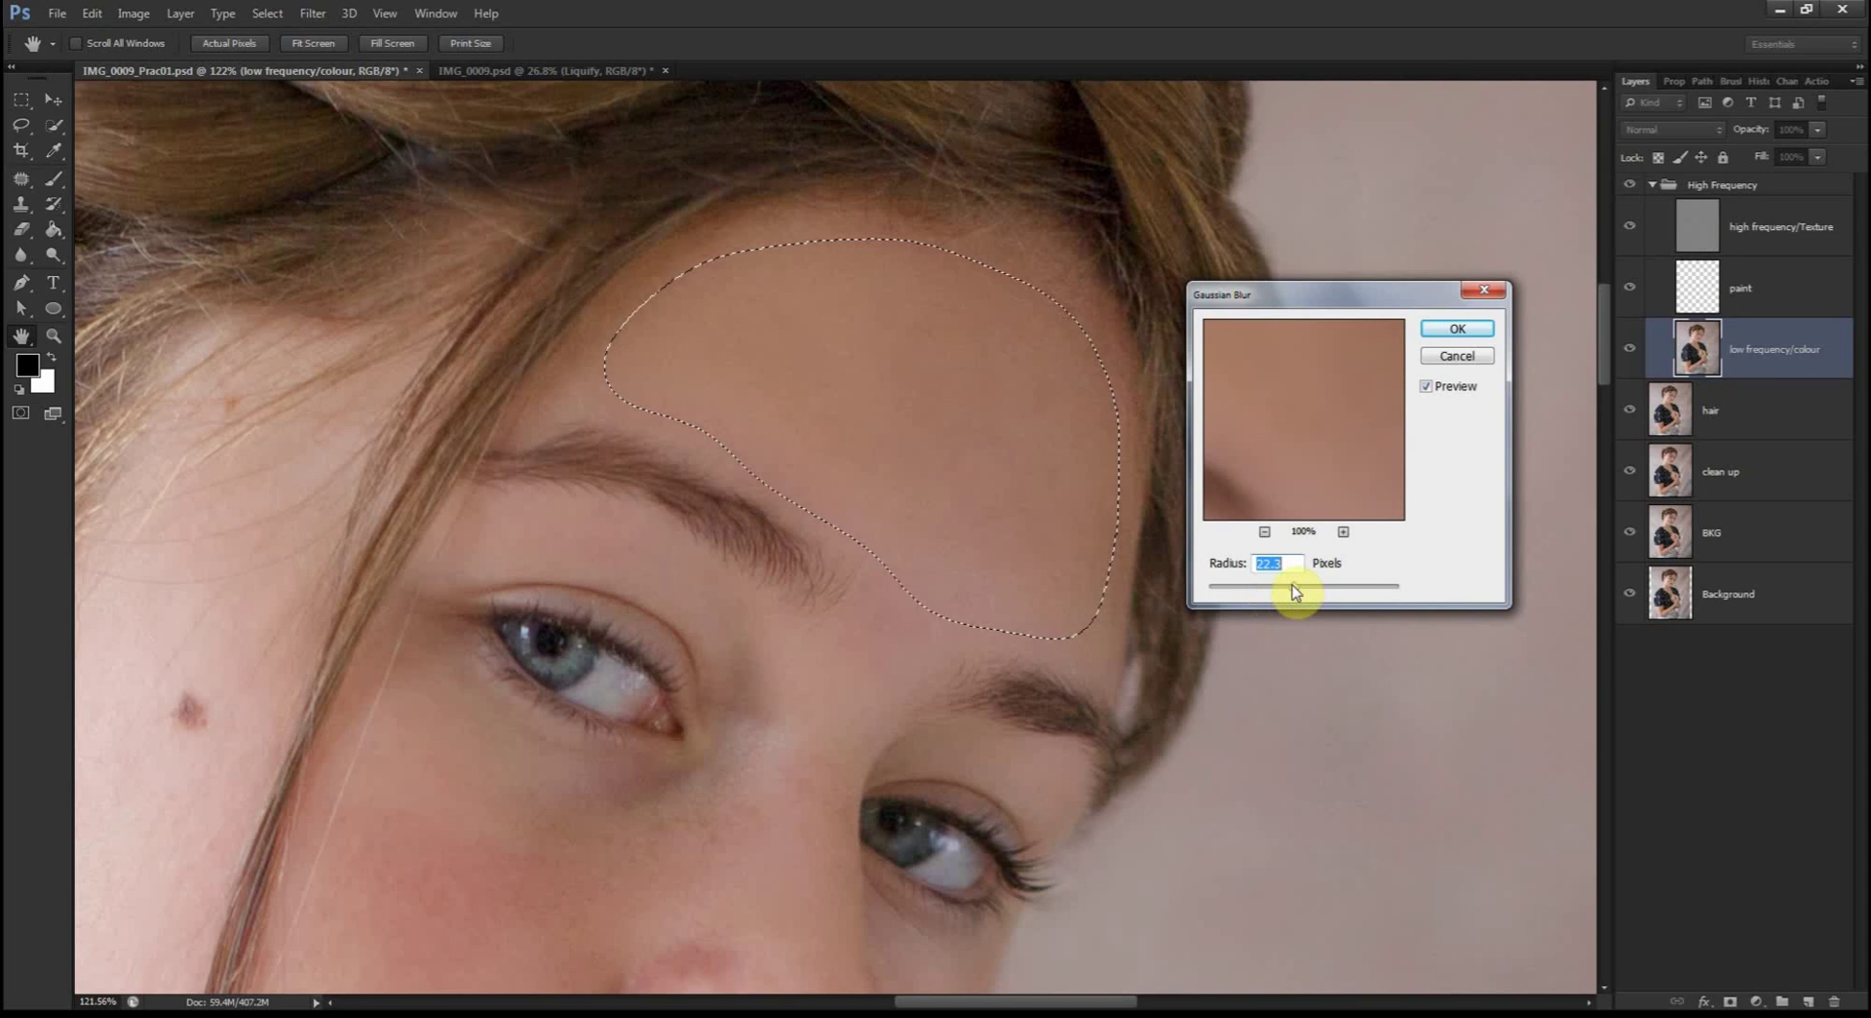
pyautogui.moveTo(1298, 591); pyautogui.dragTo(1288, 585)
pyautogui.moveTo(1285, 583); pyautogui.dragTo(1285, 583)
pyautogui.doubleClick(1258, 563)
pyautogui.write('15')
pyautogui.click(1456, 327)
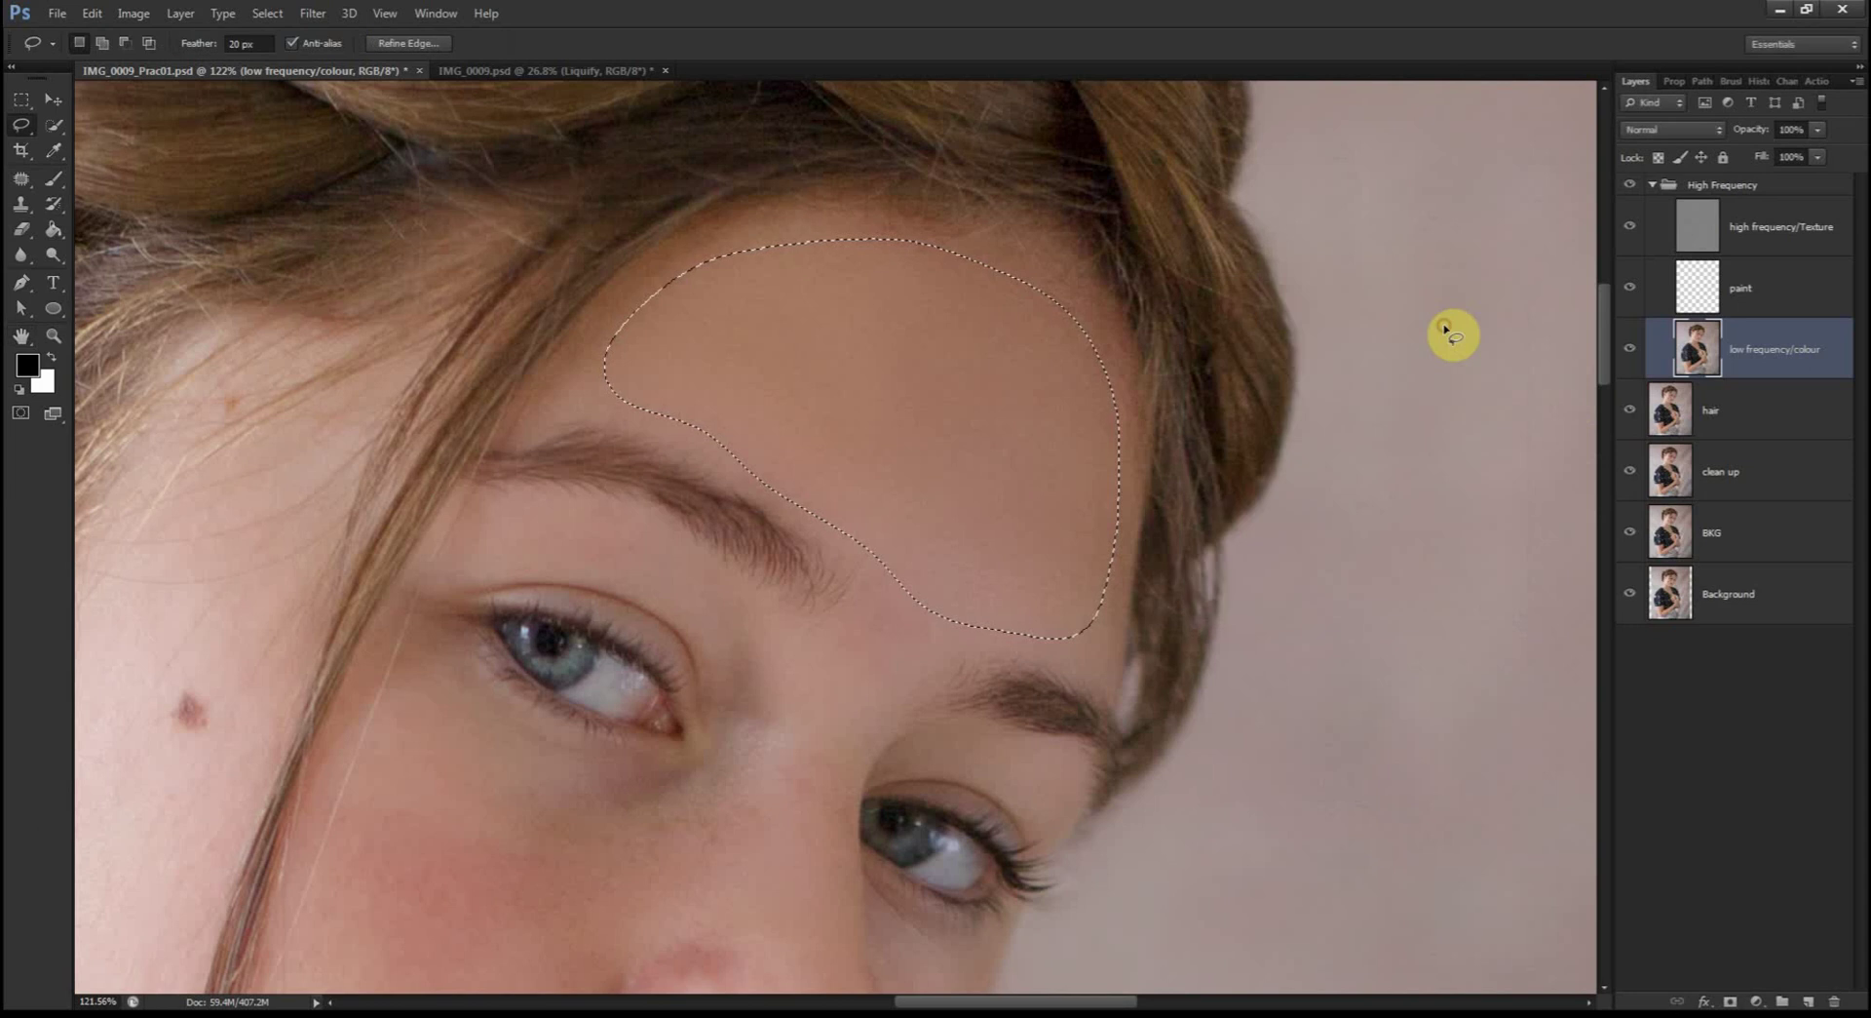
pyautogui.hotkey('ctrl', 'd')
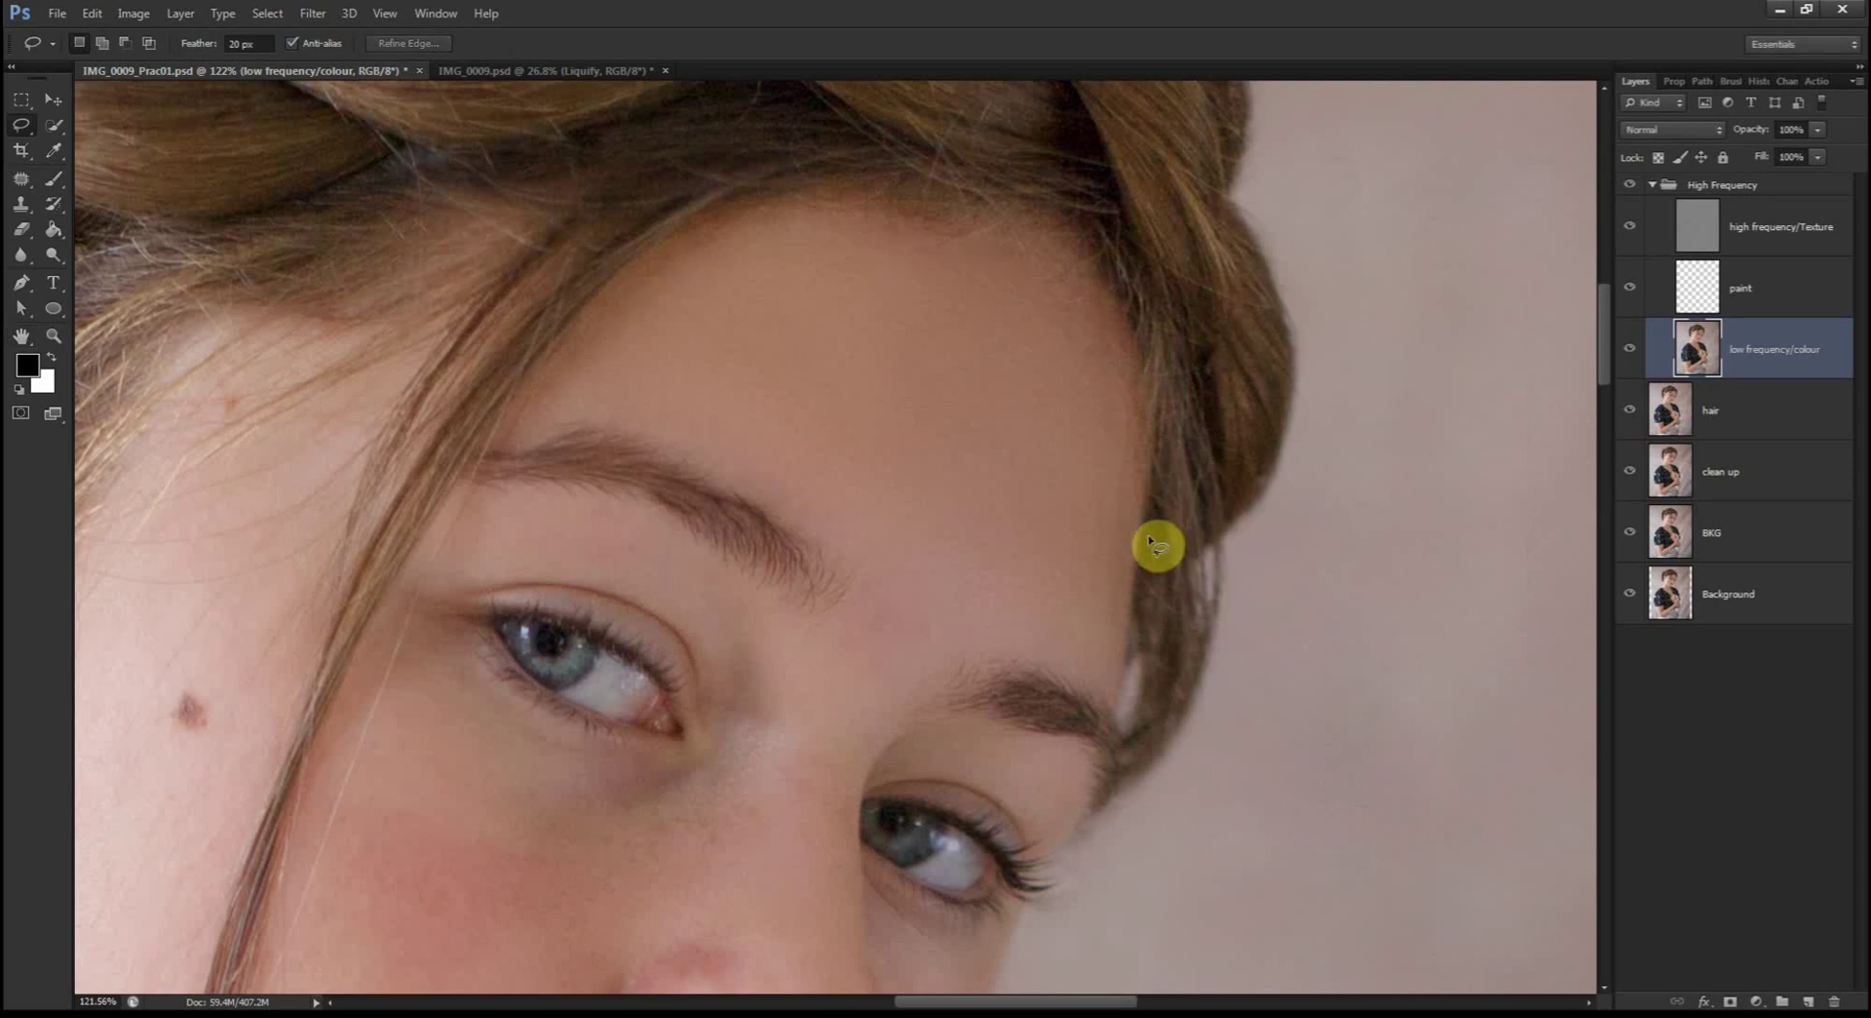
# Step: Hide and show the High Frequency group to compare the forehead before and after smoothing
pyautogui.click(1630, 185)
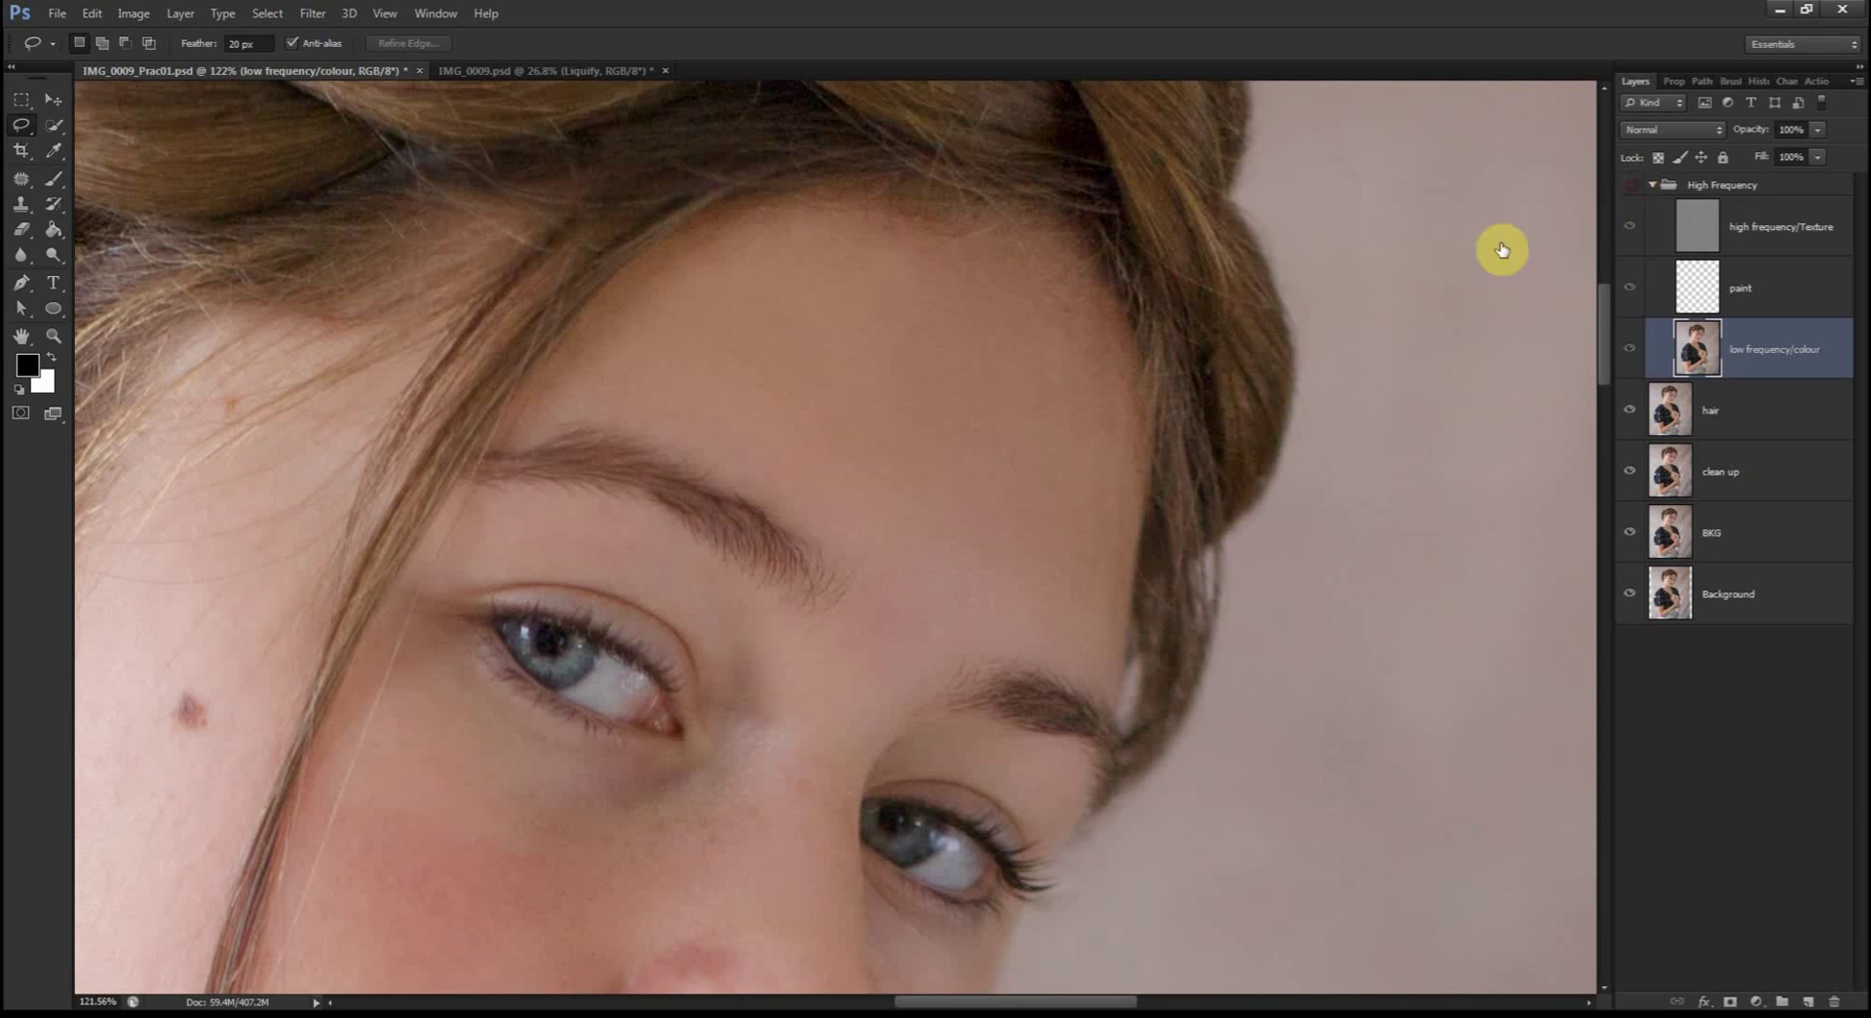
pyautogui.click(1633, 186)
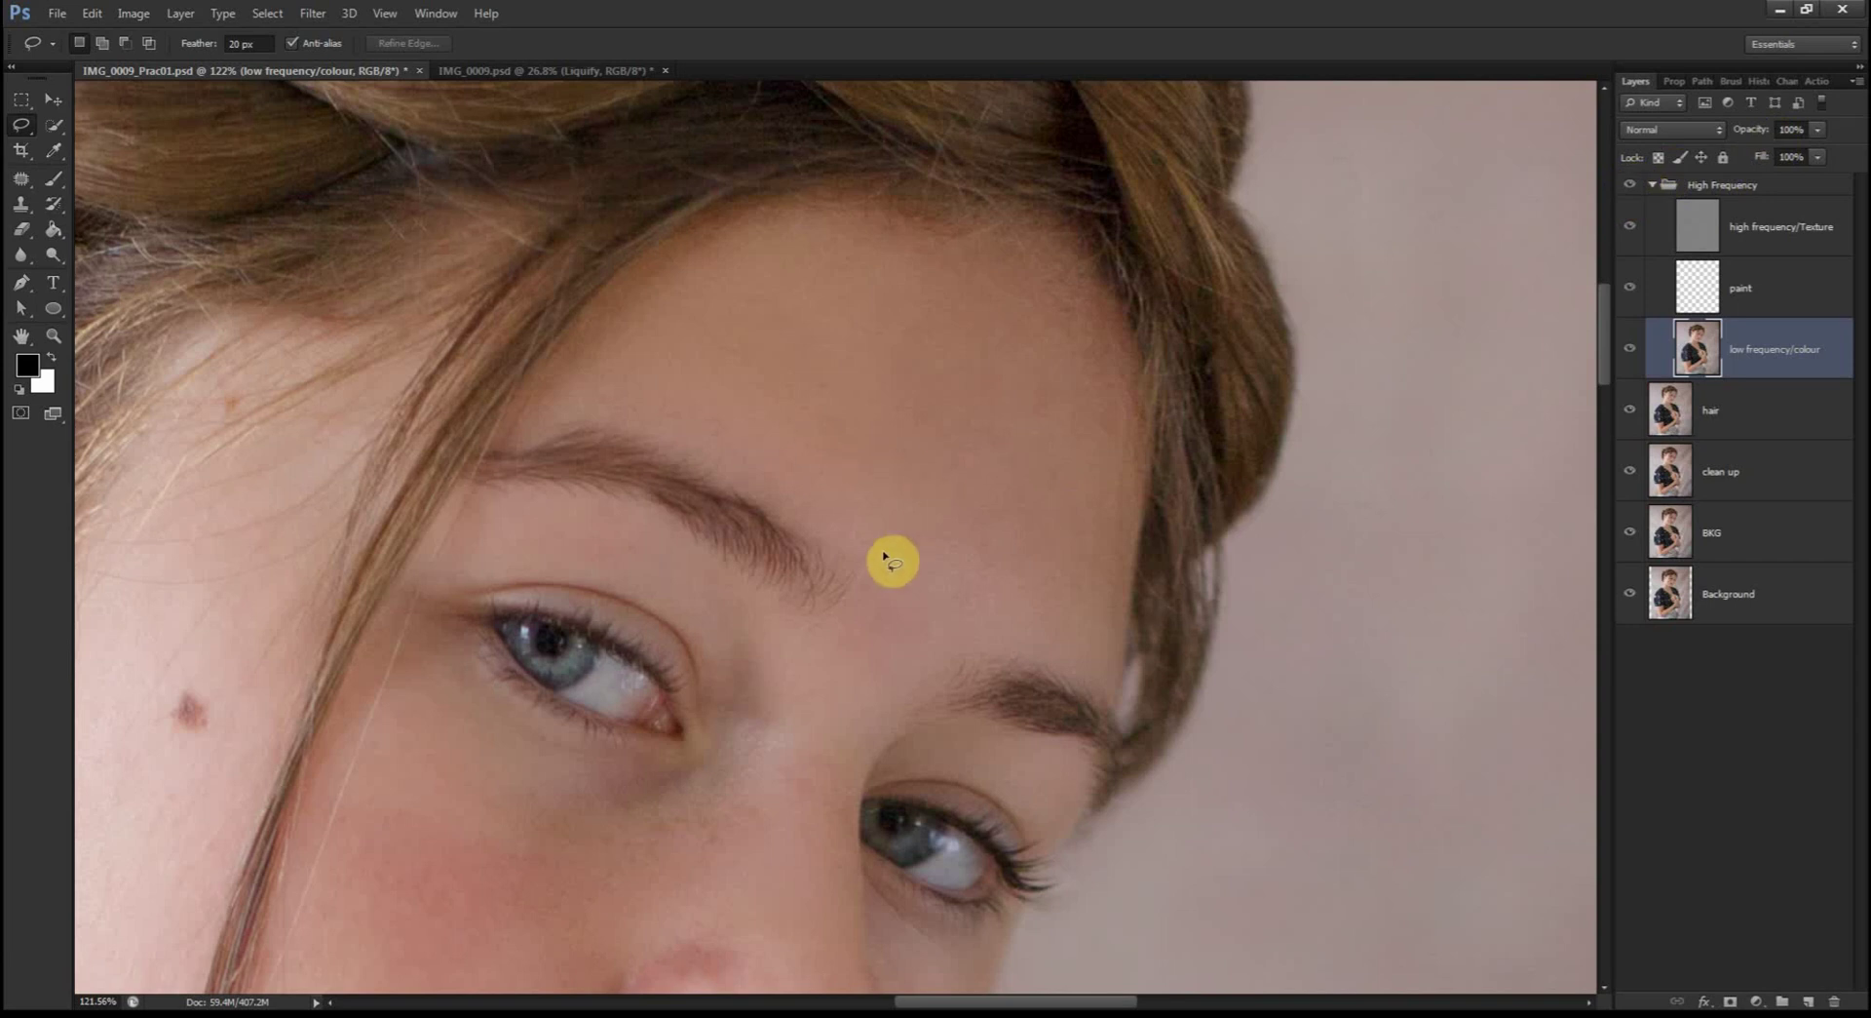
# Step: Select the skin between the eyebrows with the feathered Lasso, reapply the Gaussian Blur and clear the selection
pyautogui.moveTo(907, 535)
pyautogui.mouseDown()
pyautogui.moveTo(1011, 383)
pyautogui.moveTo(1082, 344)
pyautogui.moveTo(1053, 340)
pyautogui.moveTo(1050, 380)
pyautogui.moveTo(990, 441)
pyautogui.moveTo(981, 530)
pyautogui.moveTo(1040, 542)
pyautogui.moveTo(1083, 482)
pyautogui.moveTo(1144, 455)
pyautogui.moveTo(1177, 375)
pyautogui.moveTo(1111, 321)
pyautogui.moveTo(1057, 341)
pyautogui.mouseUp()
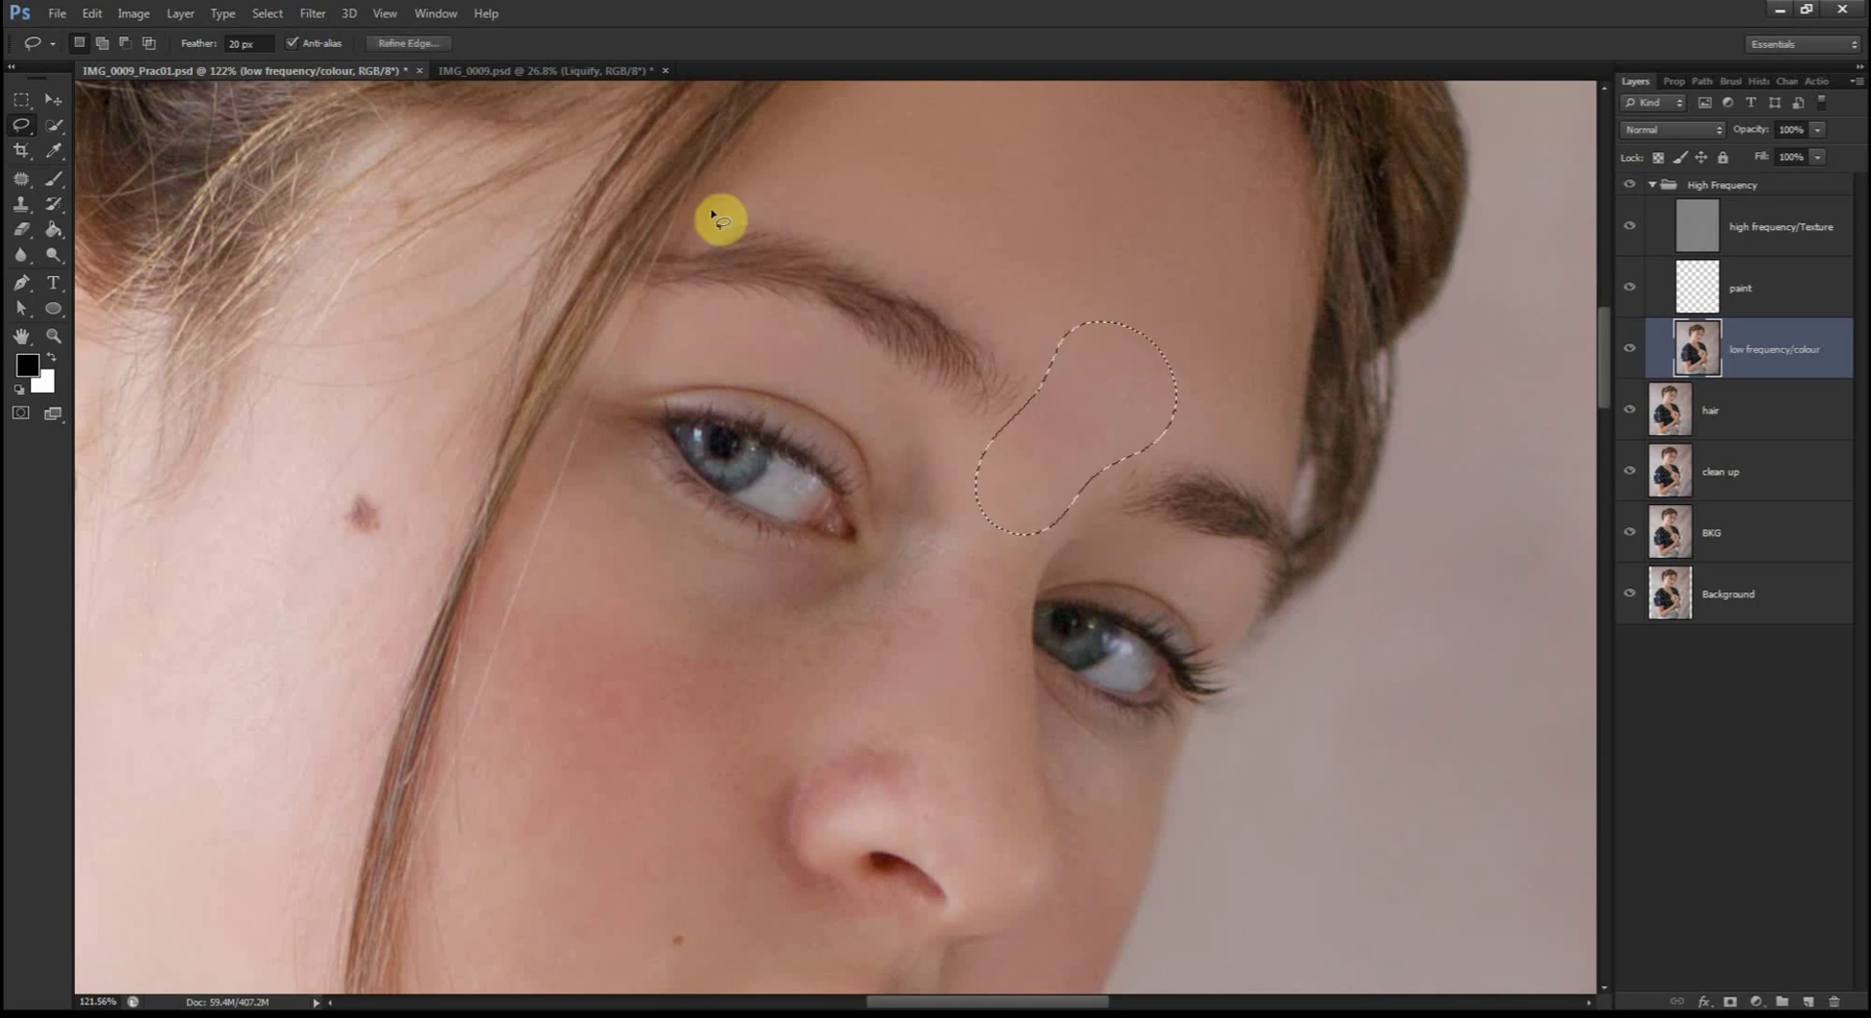
pyautogui.click(313, 23)
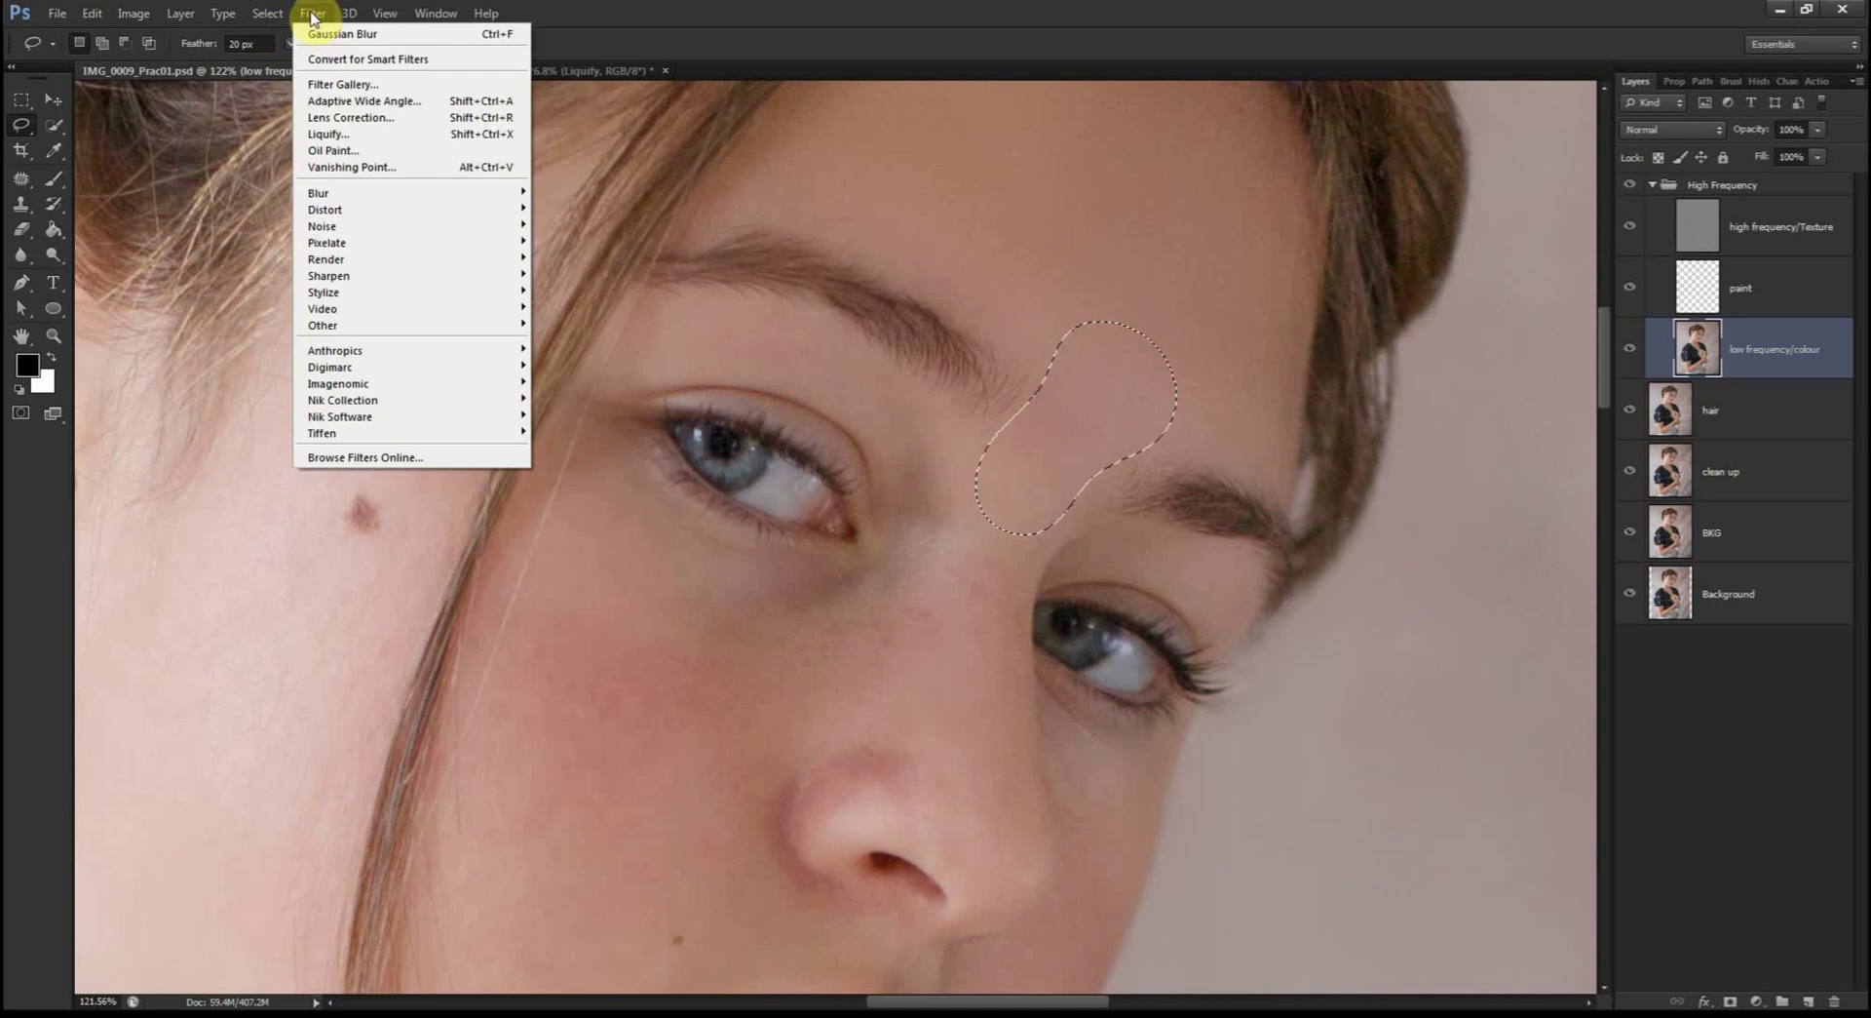
pyautogui.moveTo(348, 200)
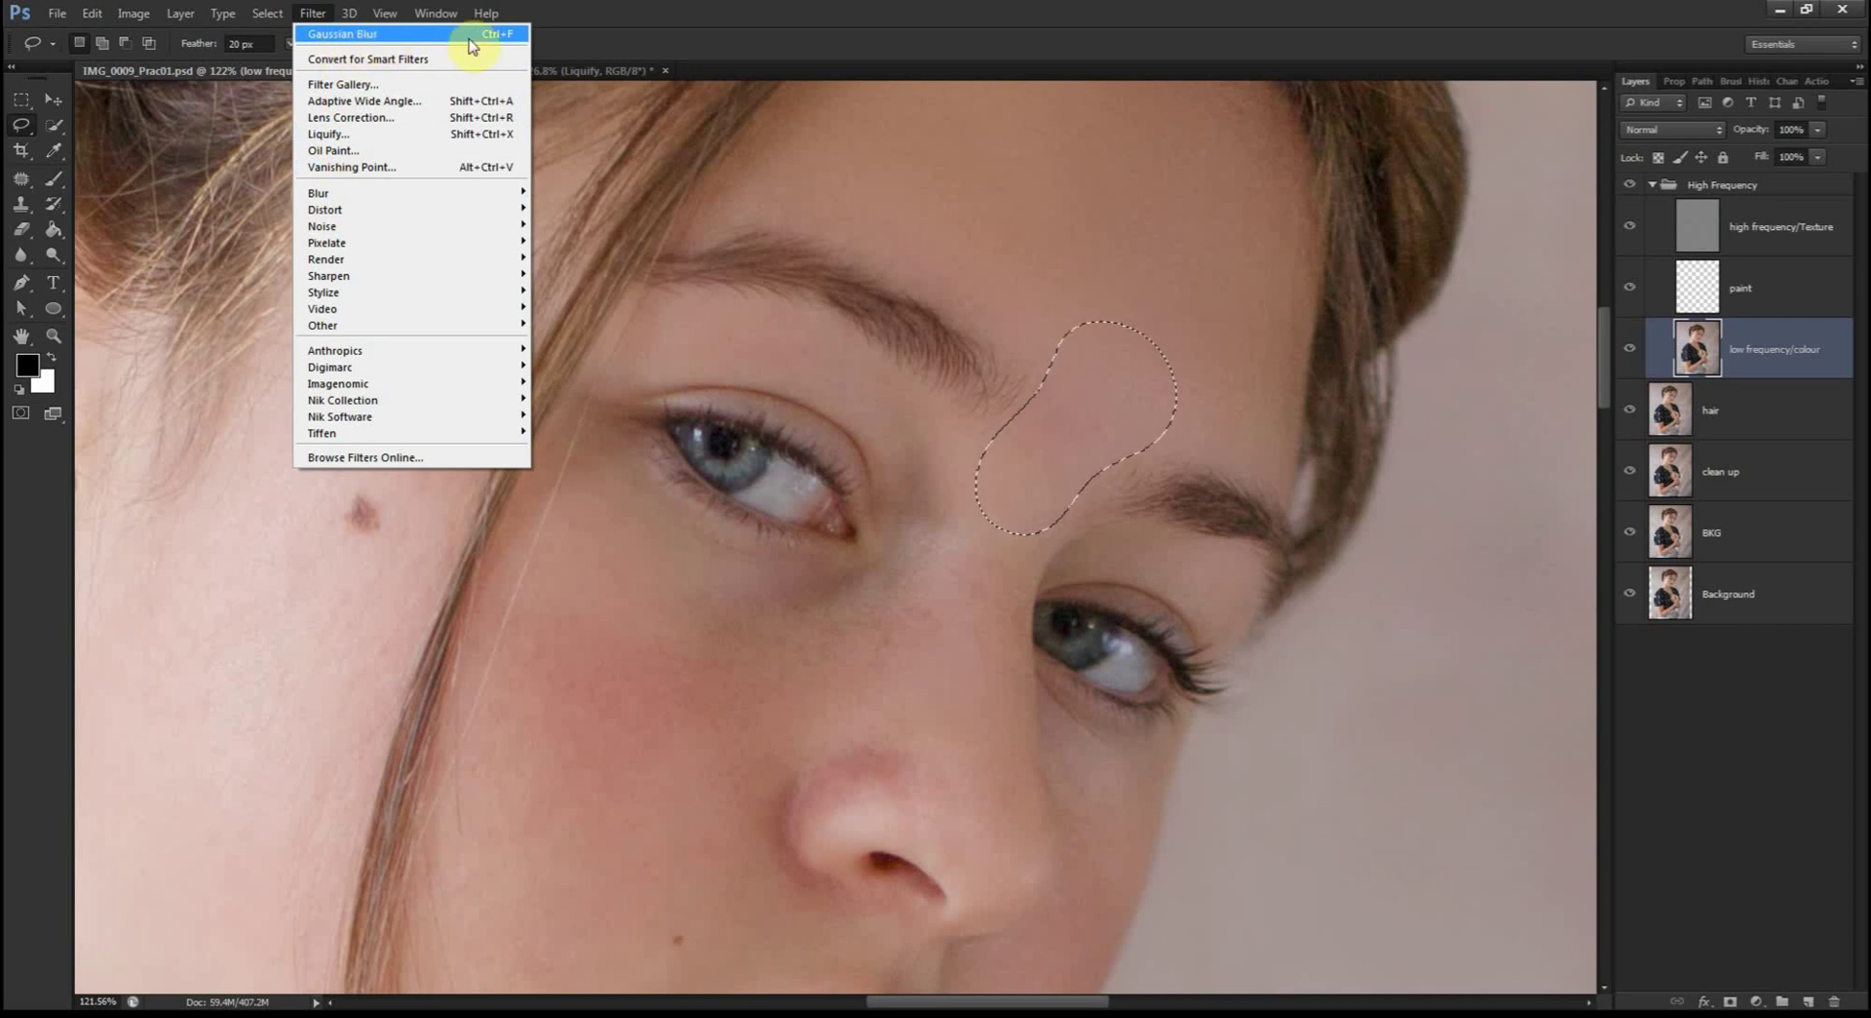
pyautogui.click(616, 17)
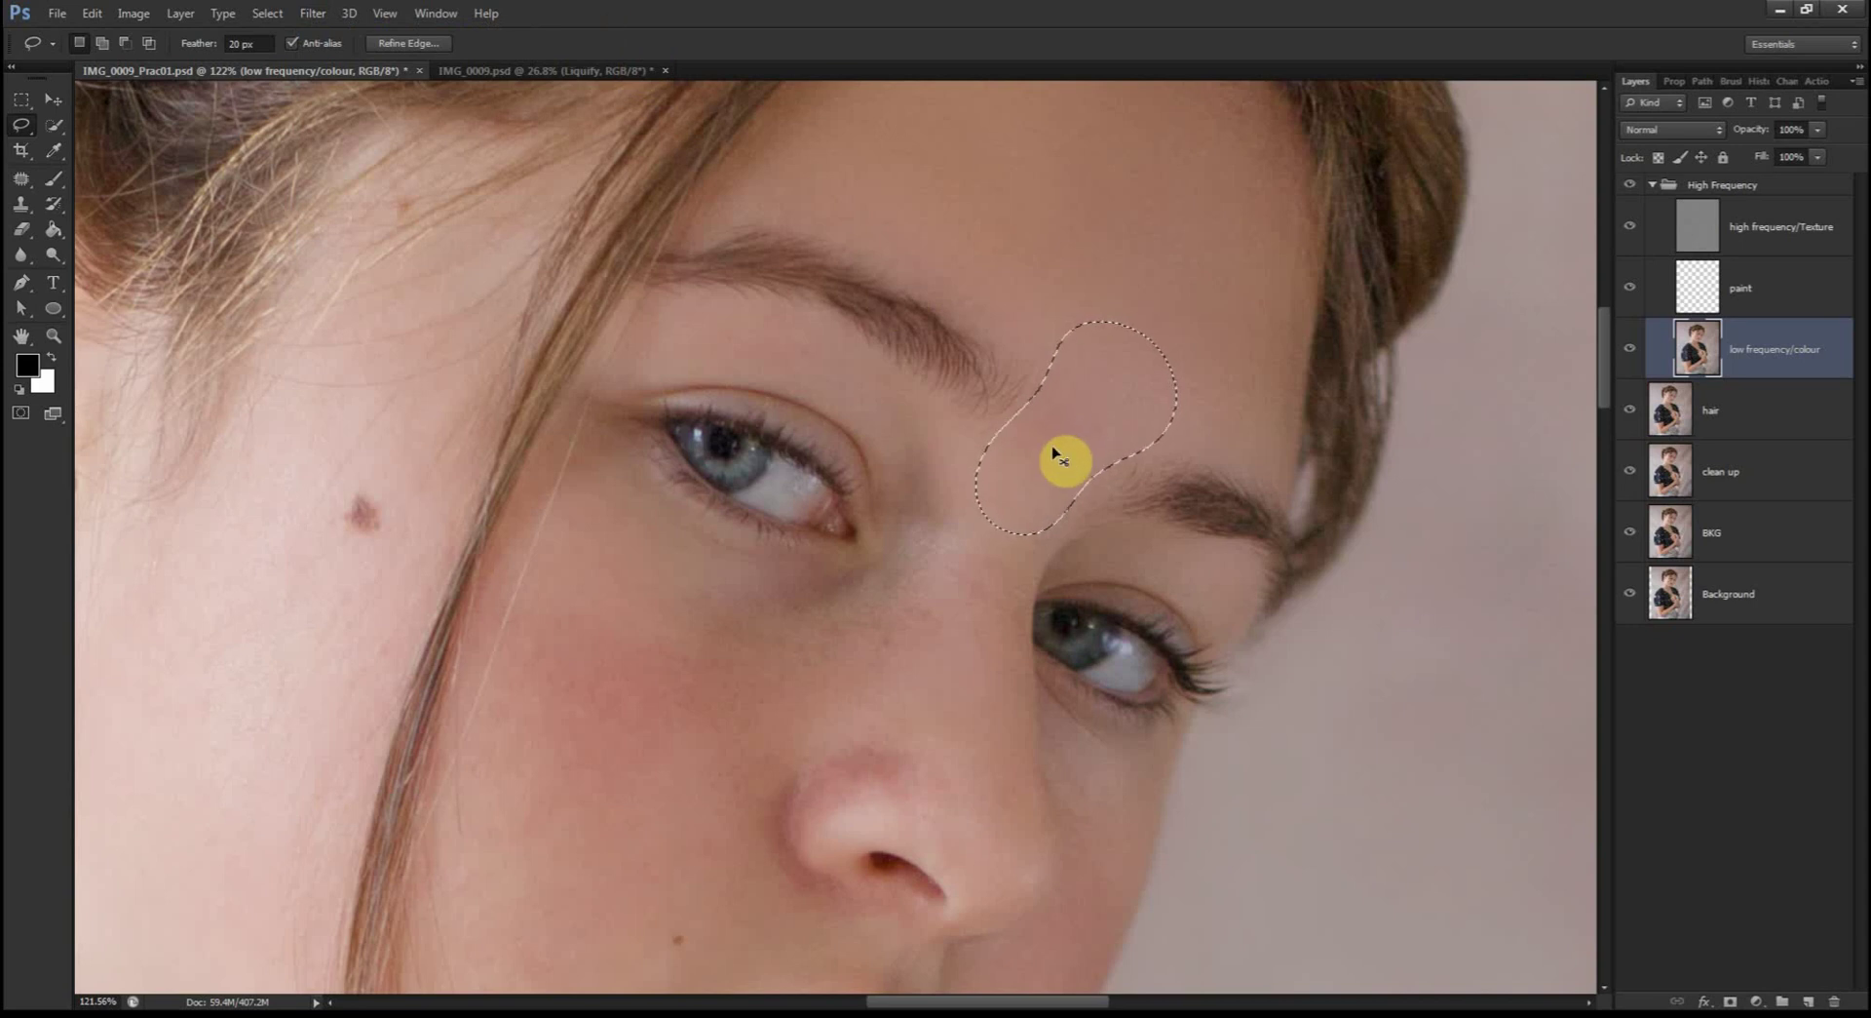
pyautogui.hotkey('ctrl', 'd')
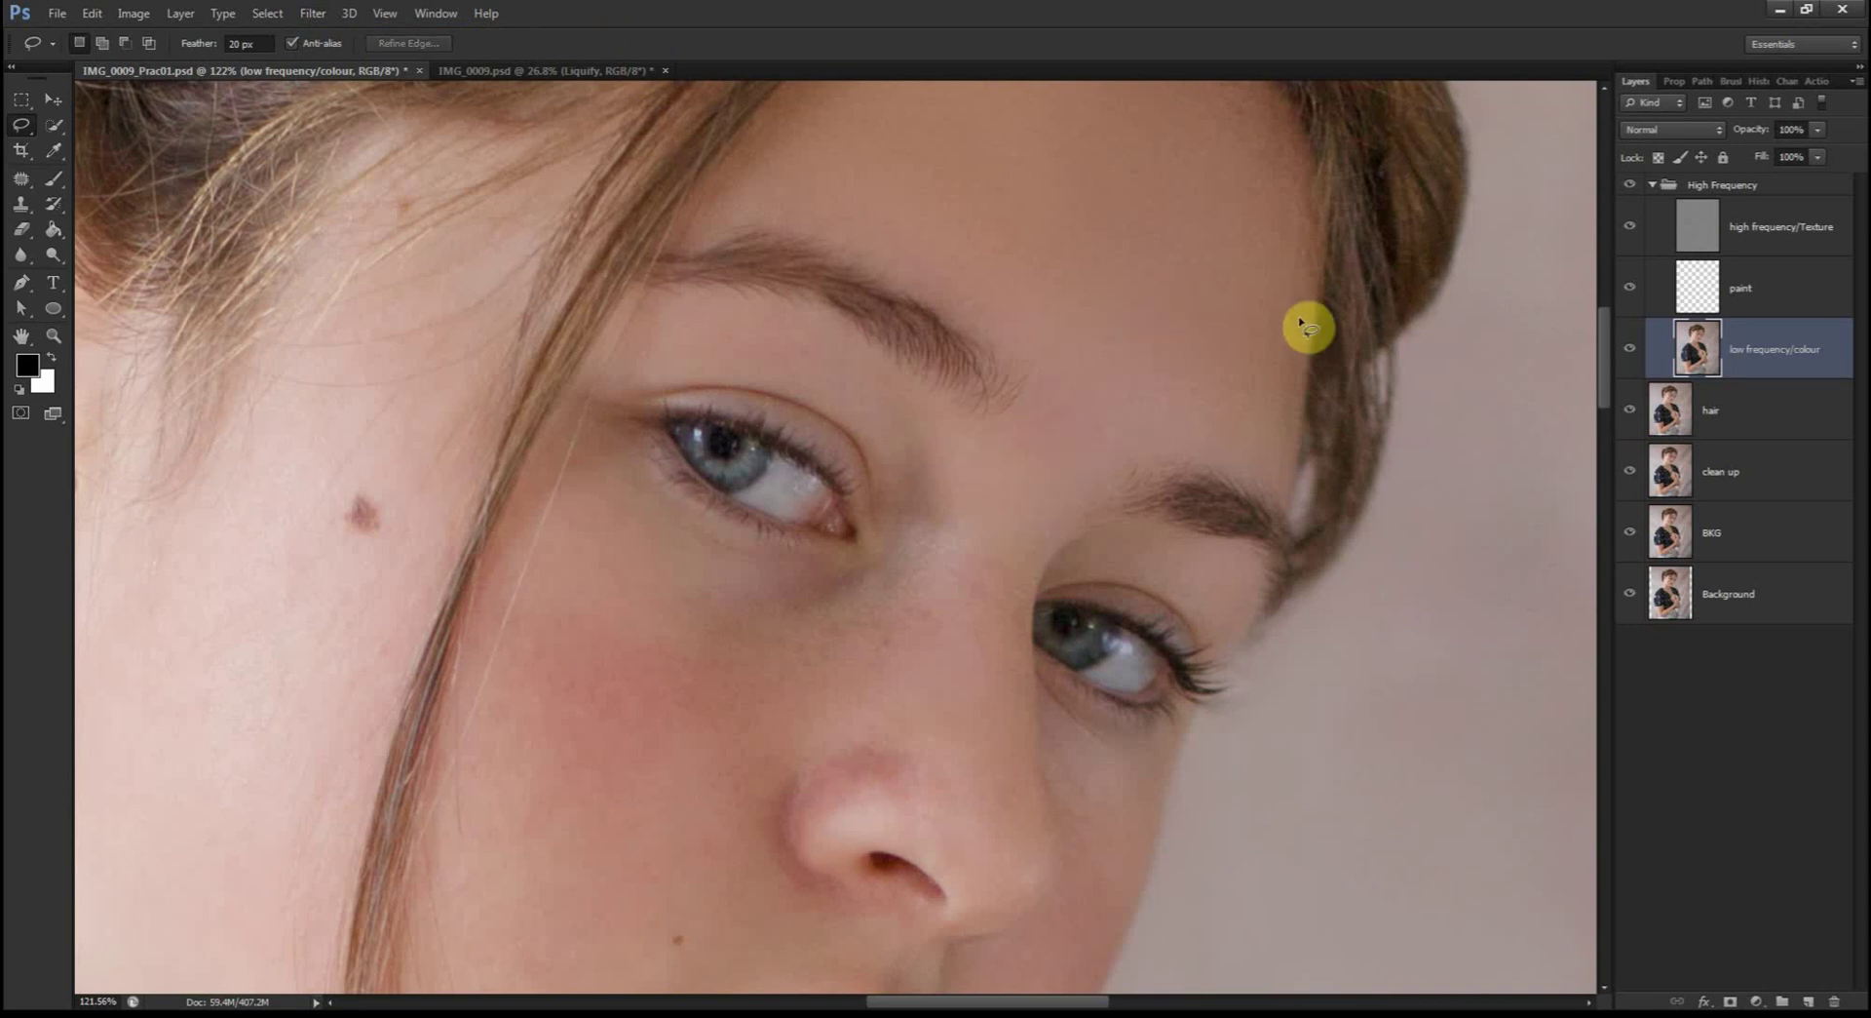
# Step: Smooth the cheek below the eye and neighbouring patches of facial skin, reapplying the Gaussian Blur to each feathered Lasso selection
pyautogui.scroll(3, 1176, 292)
pyautogui.scroll(-6, 490, 431)
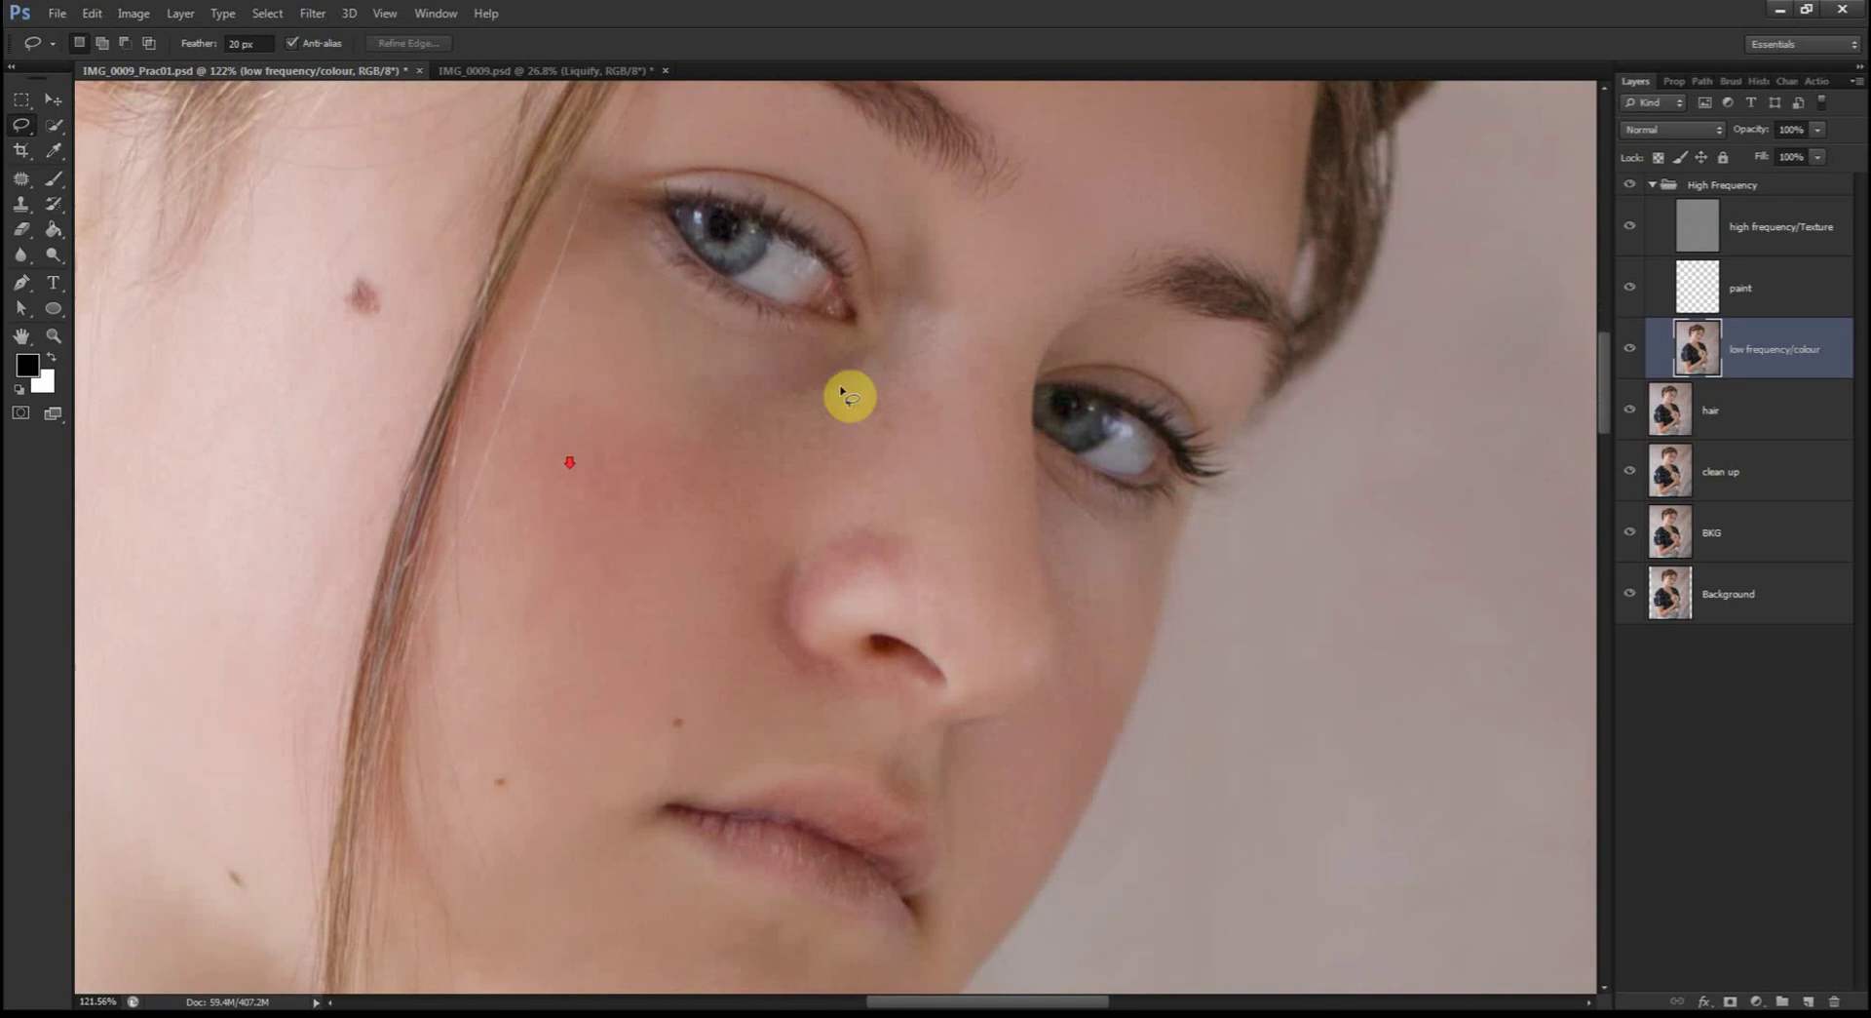
pyautogui.moveTo(885, 351)
pyautogui.mouseDown()
pyautogui.moveTo(836, 360)
pyautogui.moveTo(597, 247)
pyautogui.moveTo(485, 441)
pyautogui.moveTo(491, 502)
pyautogui.moveTo(536, 532)
pyautogui.moveTo(641, 540)
pyautogui.moveTo(767, 517)
pyautogui.moveTo(858, 445)
pyautogui.moveTo(885, 351)
pyautogui.mouseUp()
pyautogui.moveTo(656, 446); pyautogui.dragTo(662, 450)
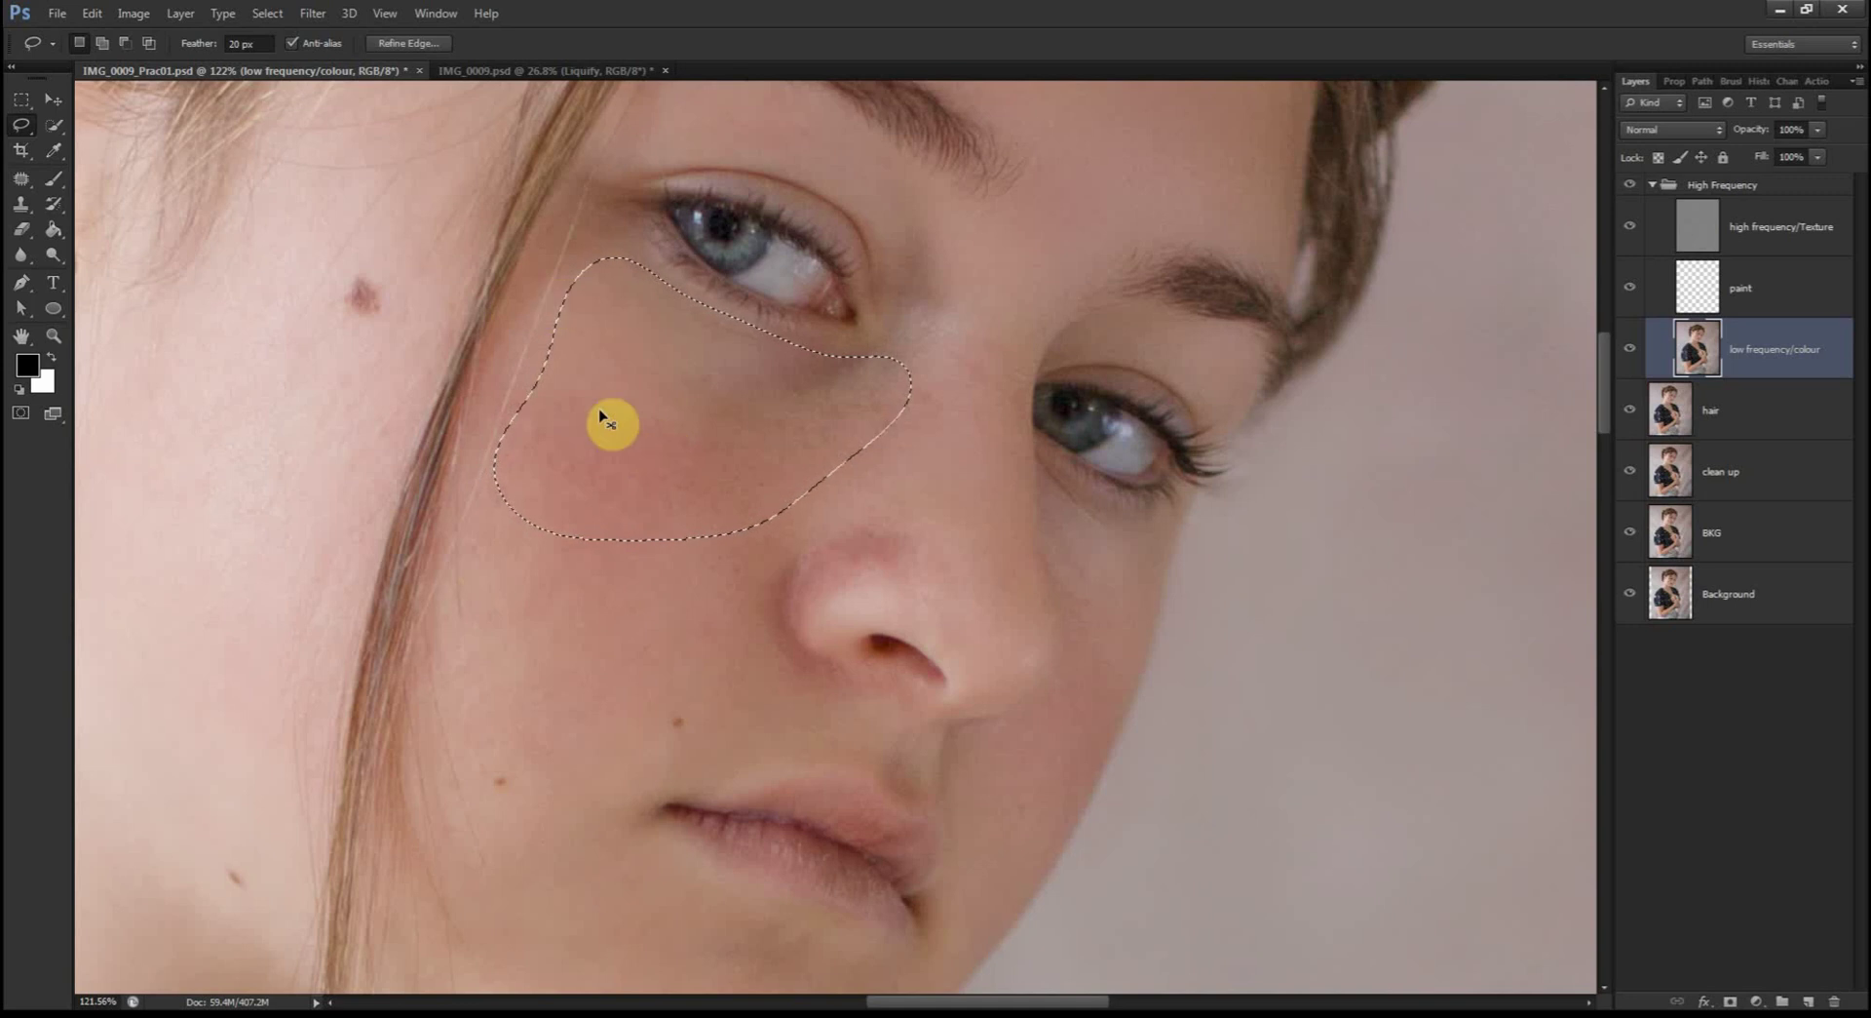
pyautogui.scroll(3, 877, 273)
pyautogui.moveTo(804, 219)
pyautogui.mouseDown()
pyautogui.moveTo(802, 255)
pyautogui.moveTo(787, 238)
pyautogui.mouseUp()
pyautogui.hotkey('ctrl', 'f')
pyautogui.moveTo(919, 439)
pyautogui.mouseDown()
pyautogui.moveTo(854, 495)
pyautogui.moveTo(884, 457)
pyautogui.mouseUp()
pyautogui.hotkey('ctrl', 'f')
pyautogui.moveTo(999, 425); pyautogui.dragTo(1005, 448)
pyautogui.hotkey('ctrl', 'f')
pyautogui.hotkey('ctrl', 'd')
# Step: Smooth the lower face and the pale skin below the ear with more feathered Lasso selections and the repeated Gaussian Blur
pyautogui.scroll(-4, 972, 629)
pyautogui.moveTo(627, 355)
pyautogui.mouseDown()
pyautogui.moveTo(698, 651)
pyautogui.moveTo(556, 229)
pyautogui.mouseUp()
pyautogui.hotkey('ctrl', 'f')
pyautogui.hotkey('ctrl', 'd')
pyautogui.scroll(-4, 827, 402)
pyautogui.moveTo(1138, 315)
pyautogui.mouseDown()
pyautogui.moveTo(1051, 604)
pyautogui.moveTo(719, 698)
pyautogui.moveTo(773, 835)
pyautogui.moveTo(250, 698)
pyautogui.mouseUp()
pyautogui.moveTo(452, 479)
pyautogui.mouseDown()
pyautogui.moveTo(775, 653)
pyautogui.moveTo(580, 747)
pyautogui.mouseUp()
pyautogui.moveTo(763, 775)
pyautogui.mouseDown()
pyautogui.moveTo(993, 751)
pyautogui.moveTo(883, 781)
pyautogui.mouseUp()
pyautogui.moveTo(1124, 802)
pyautogui.mouseDown()
pyautogui.moveTo(1081, 780)
pyautogui.moveTo(1131, 823)
pyautogui.mouseUp()
pyautogui.click(386, 279)
pyautogui.moveTo(366, 302); pyautogui.dragTo(209, 218)
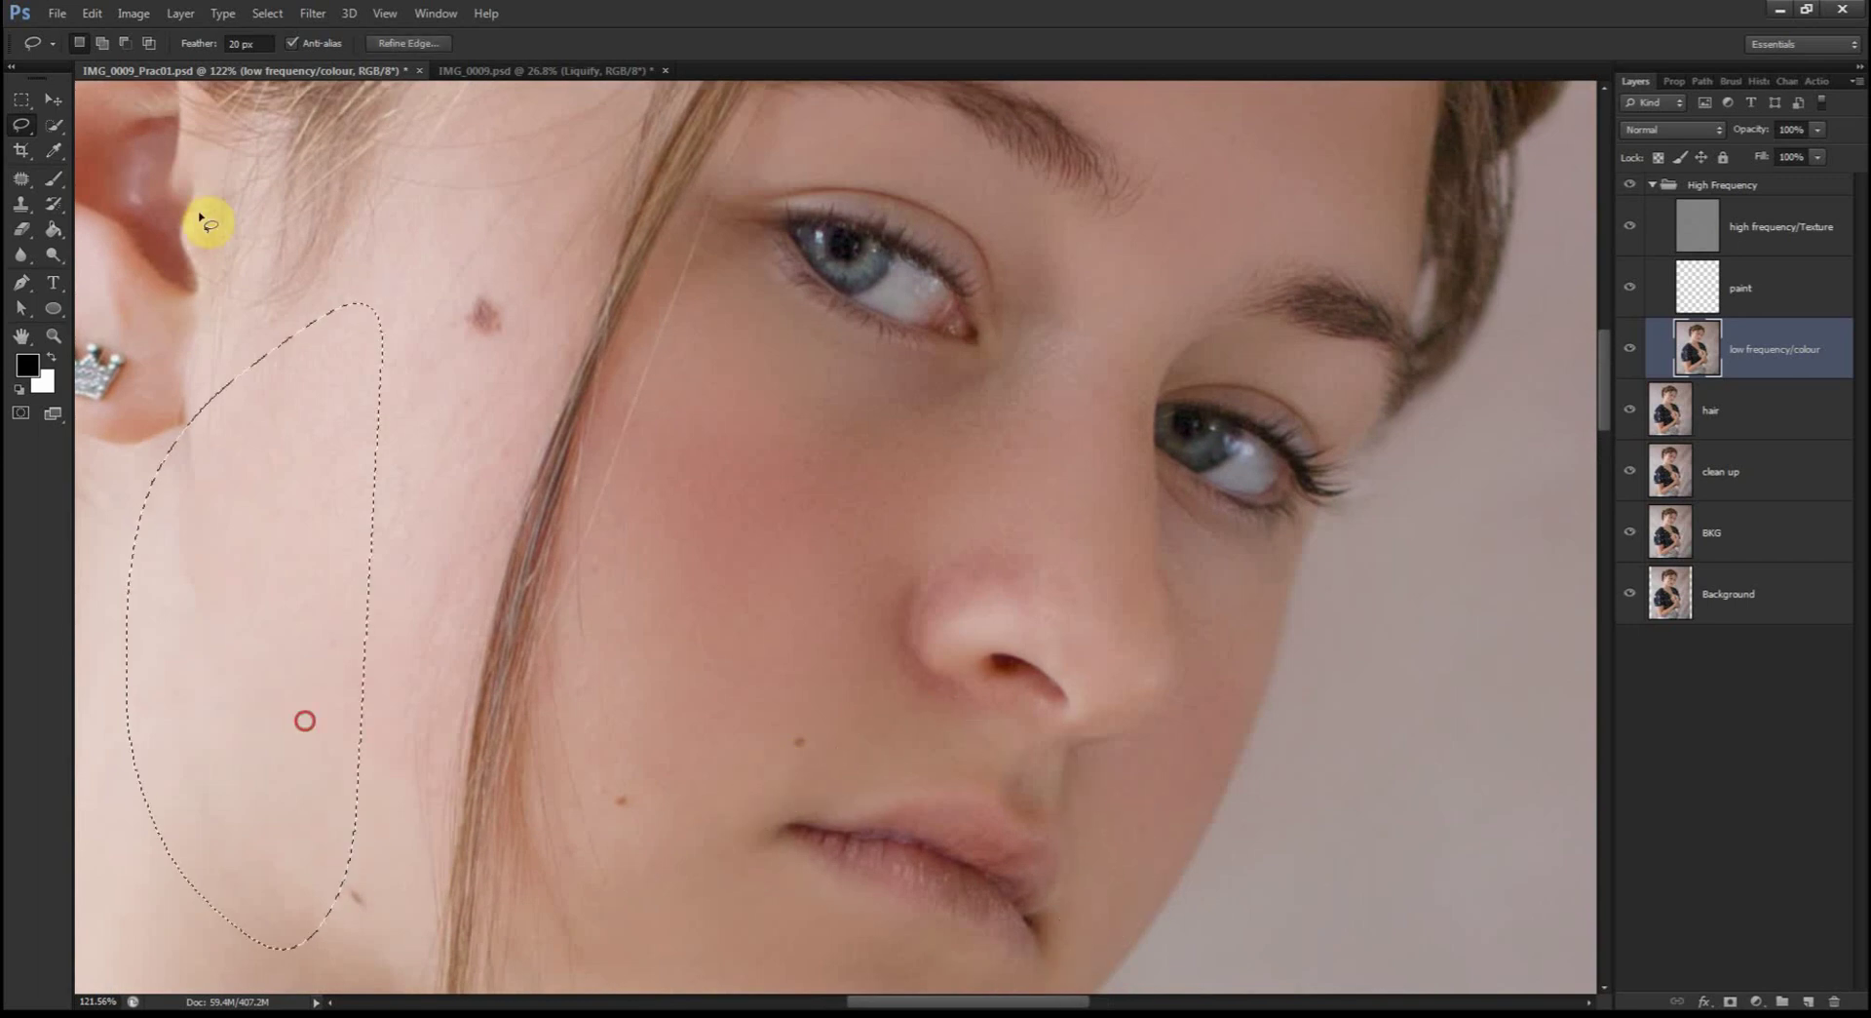
pyautogui.moveTo(397, 208)
pyautogui.mouseDown()
pyautogui.moveTo(514, 451)
pyautogui.moveTo(487, 293)
pyautogui.mouseUp()
# Step: Even out the neck and the chest skin inside the neckline using feathered Lasso selections and the same Gaussian Blur
pyautogui.moveTo(642, 811)
pyautogui.mouseDown()
pyautogui.moveTo(794, 110)
pyautogui.moveTo(840, 108)
pyautogui.mouseUp()
pyautogui.moveTo(752, 134)
pyautogui.mouseDown()
pyautogui.moveTo(865, 259)
pyautogui.moveTo(846, 239)
pyautogui.mouseUp()
pyautogui.moveTo(775, 335); pyautogui.dragTo(801, 254)
pyautogui.moveTo(1383, 748); pyautogui.dragTo(1107, 506)
pyautogui.moveTo(1191, 372)
pyautogui.mouseDown()
pyautogui.moveTo(1302, 464)
pyautogui.moveTo(996, 575)
pyautogui.mouseUp()
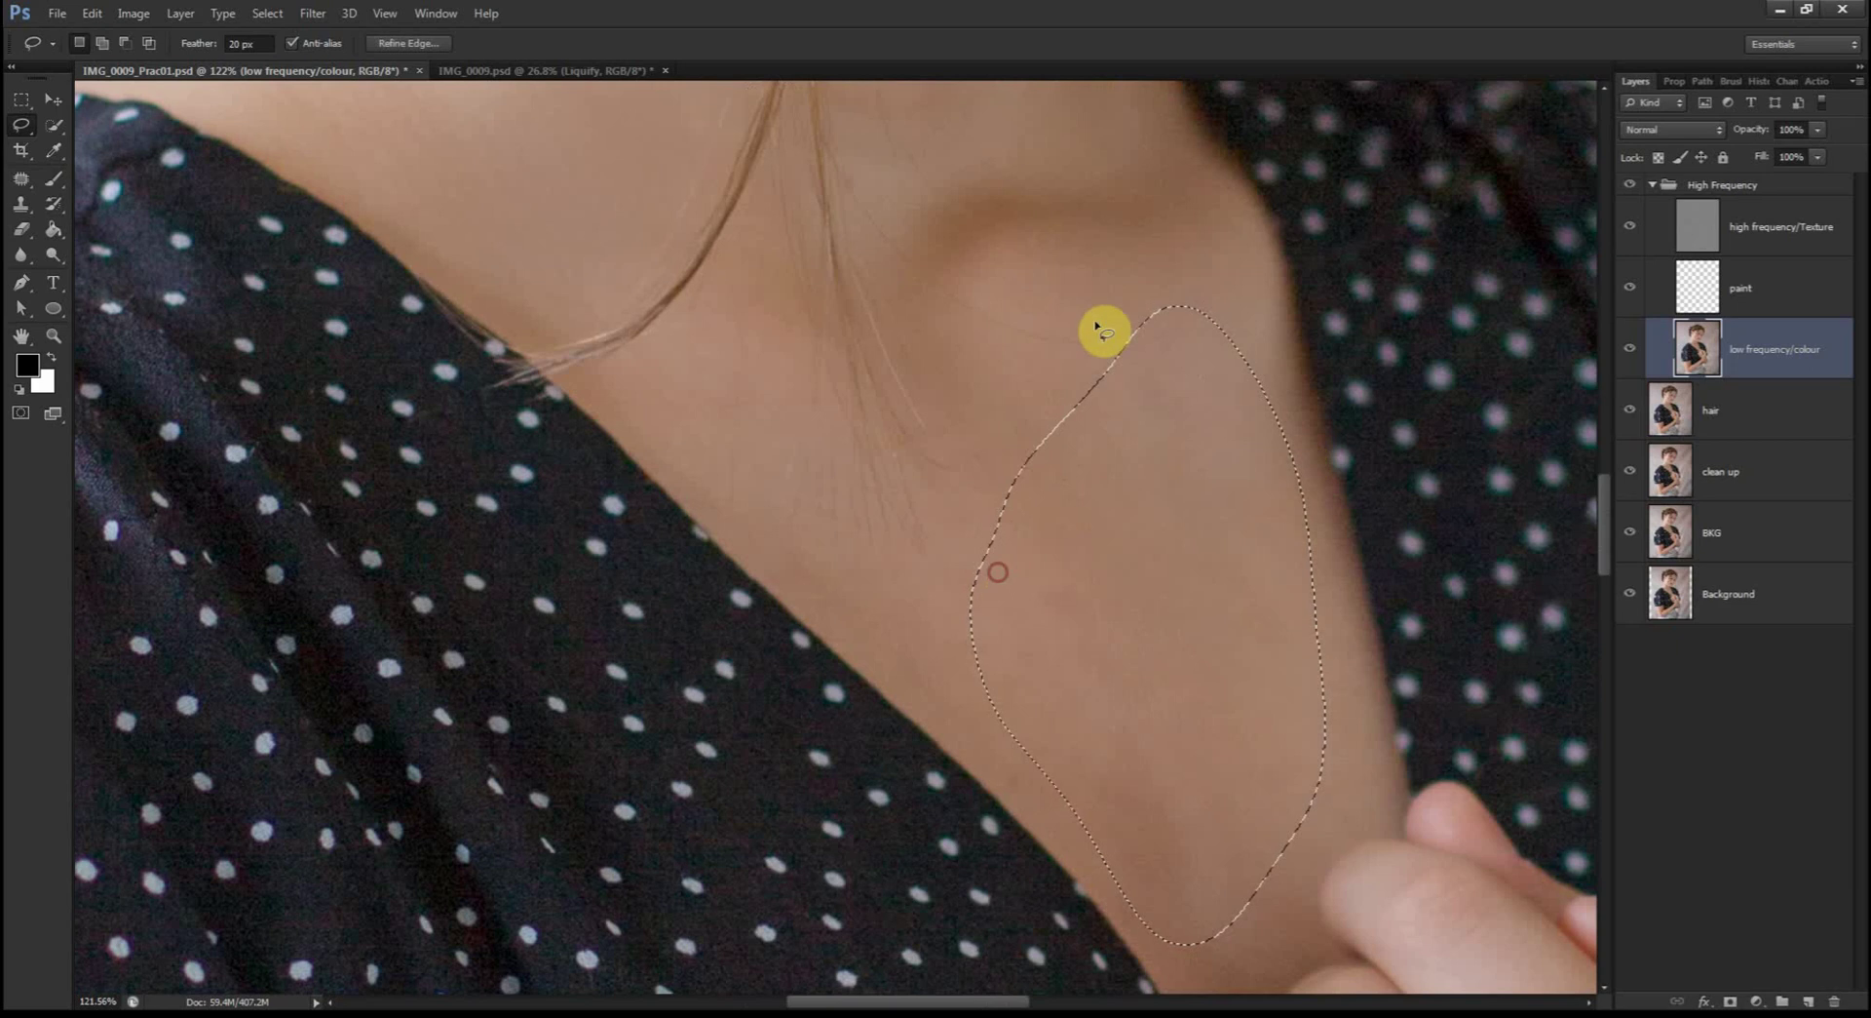
pyautogui.scroll(4, 1095, 325)
pyautogui.moveTo(1028, 218)
pyautogui.mouseDown()
pyautogui.moveTo(897, 435)
pyautogui.moveTo(938, 192)
pyautogui.mouseUp()
# Step: Outline the upper arm below the sleeve and the forearm with the Lasso, reapplying the Gaussian Blur to each selection
pyautogui.scroll(-5, 1080, 488)
pyautogui.scroll(-9, 1138, 631)
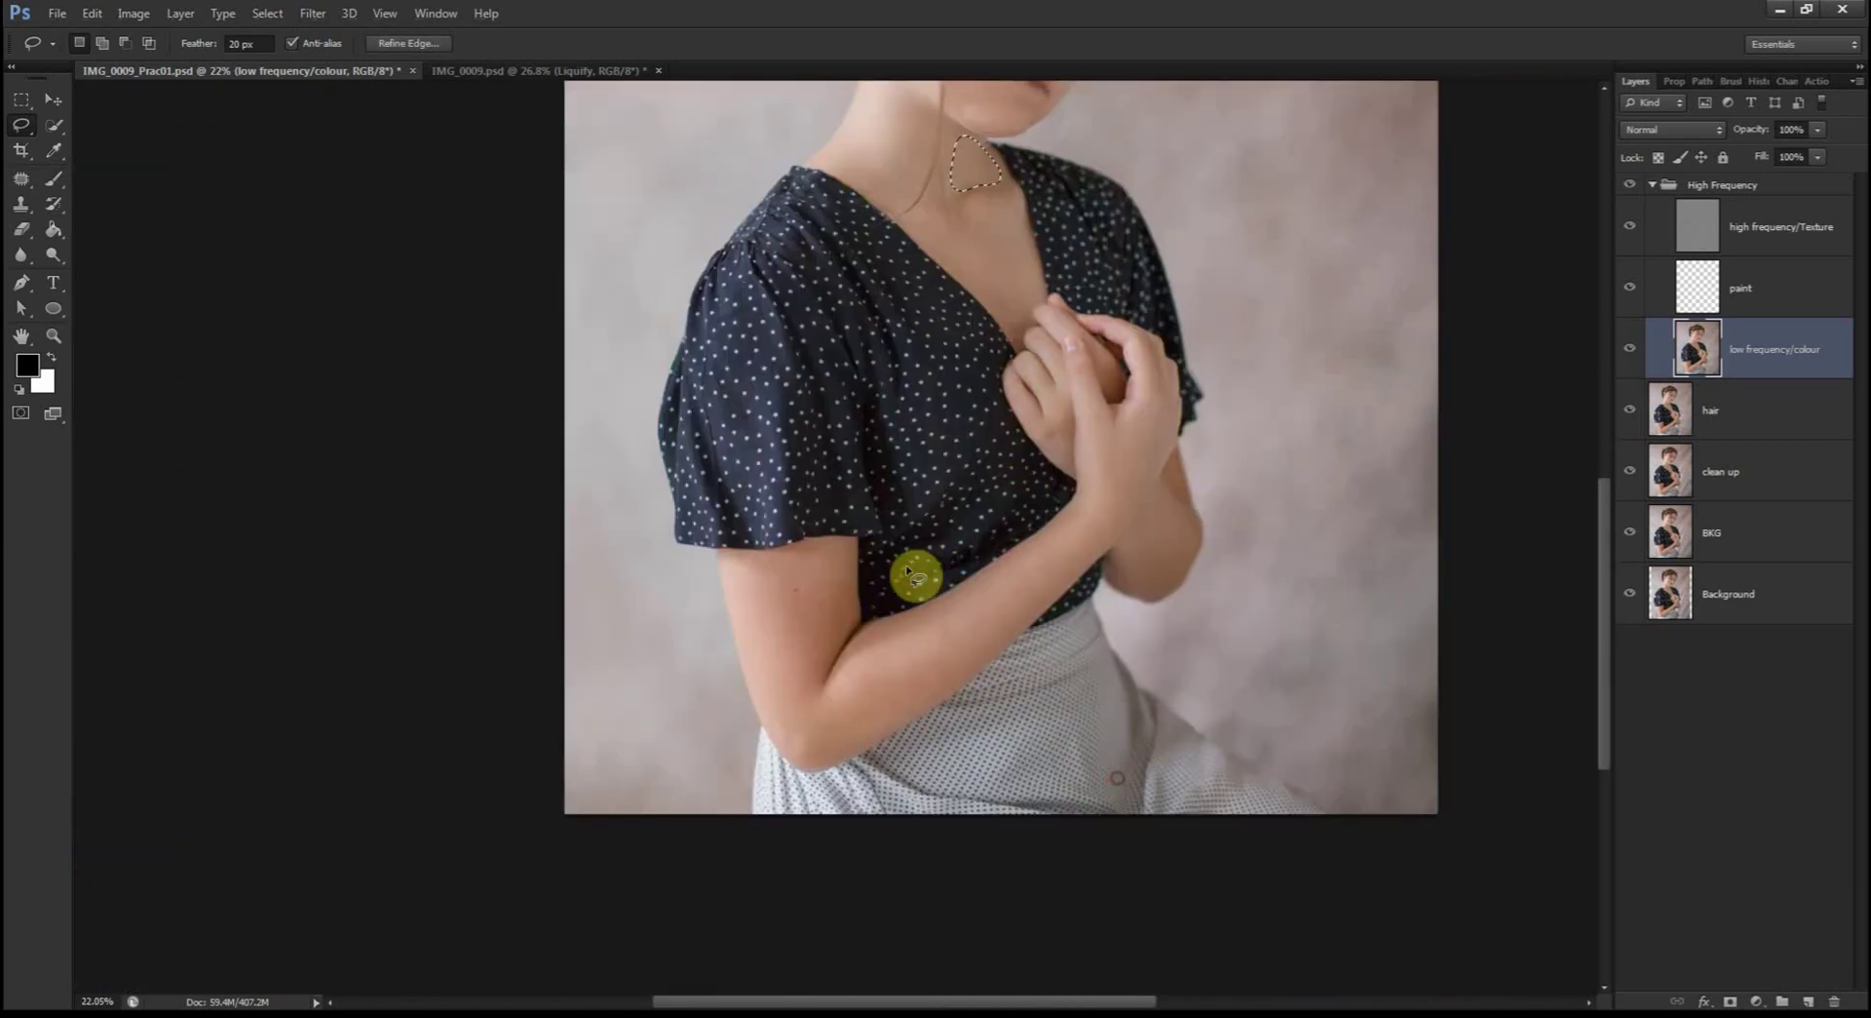
pyautogui.scroll(9, 828, 526)
pyautogui.moveTo(973, 359)
pyautogui.mouseDown()
pyautogui.moveTo(672, 524)
pyautogui.moveTo(990, 478)
pyautogui.moveTo(818, 465)
pyautogui.mouseUp()
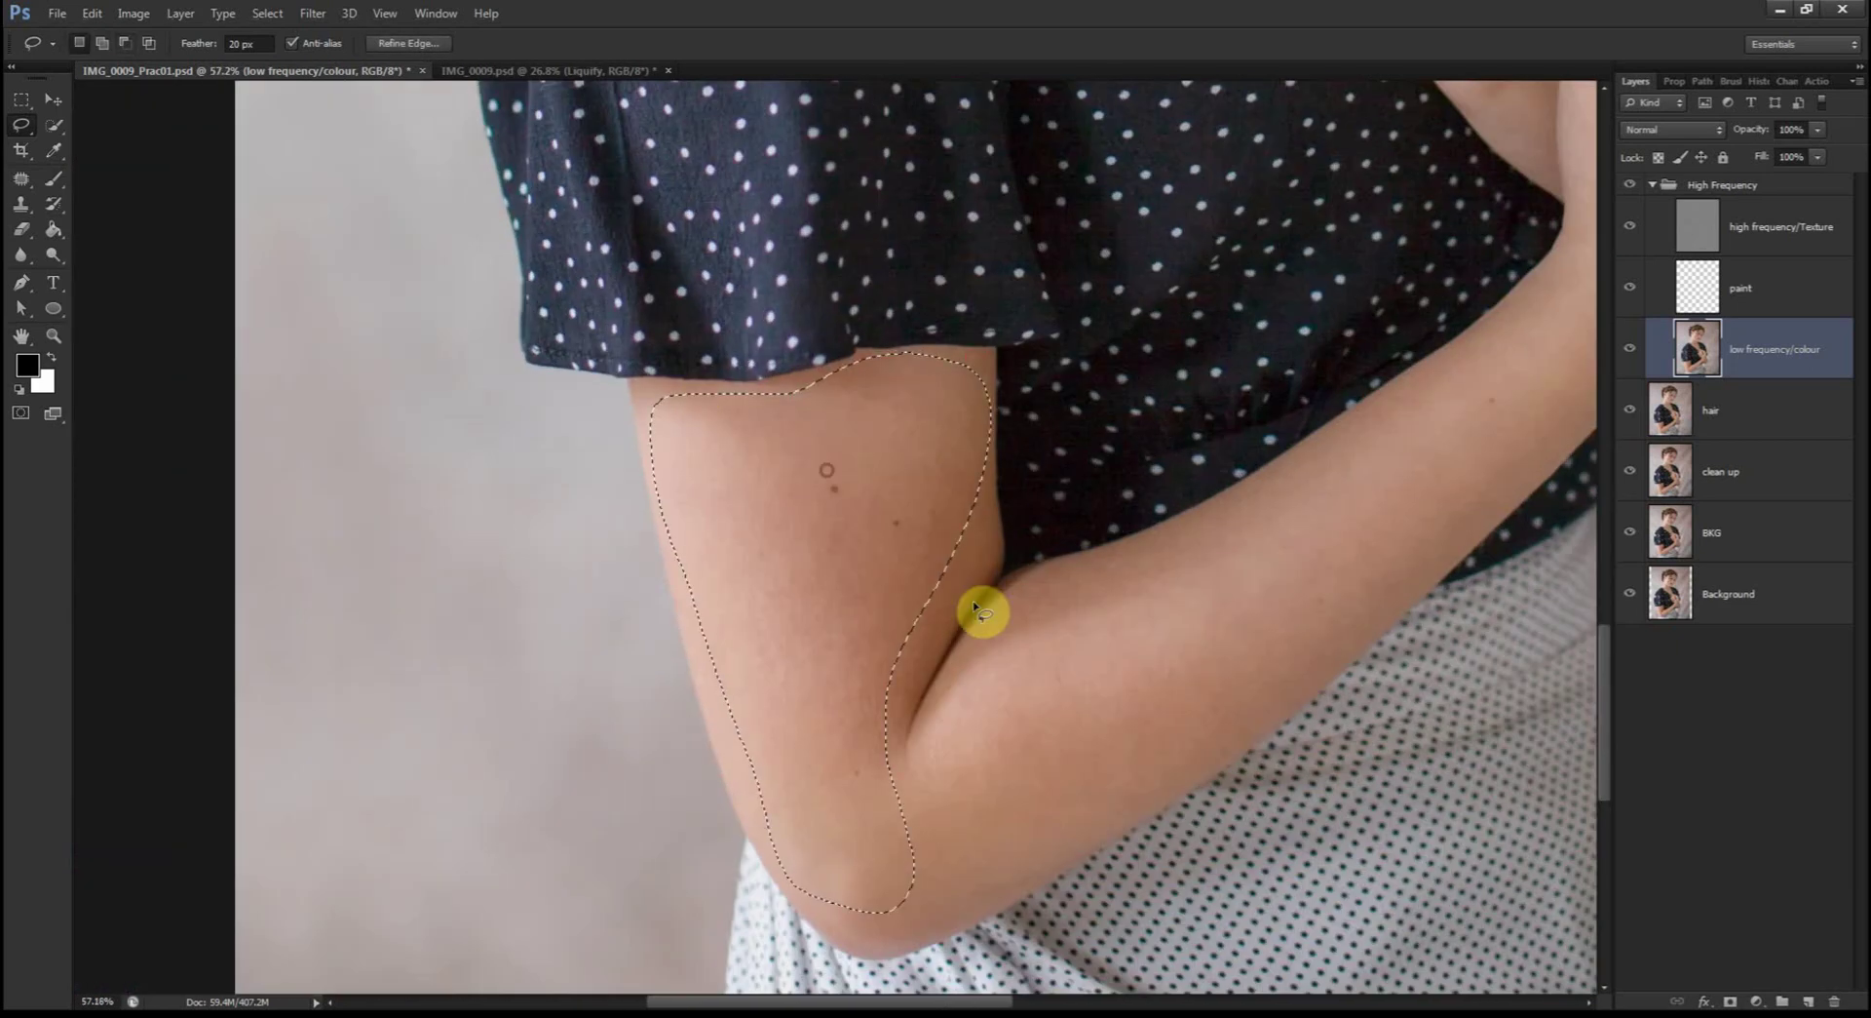
pyautogui.hotkey('ctrl', 'f')
pyautogui.moveTo(1522, 305)
pyautogui.mouseDown()
pyautogui.moveTo(1143, 540)
pyautogui.moveTo(1227, 710)
pyautogui.moveTo(1345, 430)
pyautogui.mouseUp()
pyautogui.hotkey('ctrl', 'f')
# Step: Smooth the back of the front hand, its thumb and the folded fingers with small Lasso selections and the repeated Gaussian Blur
pyautogui.moveTo(1496, 605)
pyautogui.mouseDown()
pyautogui.moveTo(835, 844)
pyautogui.moveTo(790, 945)
pyautogui.mouseUp()
pyautogui.moveTo(1050, 323)
pyautogui.mouseDown()
pyautogui.moveTo(852, 684)
pyautogui.moveTo(995, 381)
pyautogui.mouseUp()
pyautogui.hotkey('ctrl', 'f')
pyautogui.moveTo(829, 335)
pyautogui.mouseDown()
pyautogui.moveTo(780, 419)
pyautogui.moveTo(844, 414)
pyautogui.moveTo(844, 374)
pyautogui.mouseUp()
pyautogui.hotkey('ctrl', 'f')
pyautogui.moveTo(764, 259)
pyautogui.mouseDown()
pyautogui.moveTo(723, 261)
pyautogui.moveTo(770, 269)
pyautogui.mouseUp()
pyautogui.hotkey('ctrl', 'f')
pyautogui.moveTo(718, 329); pyautogui.dragTo(710, 351)
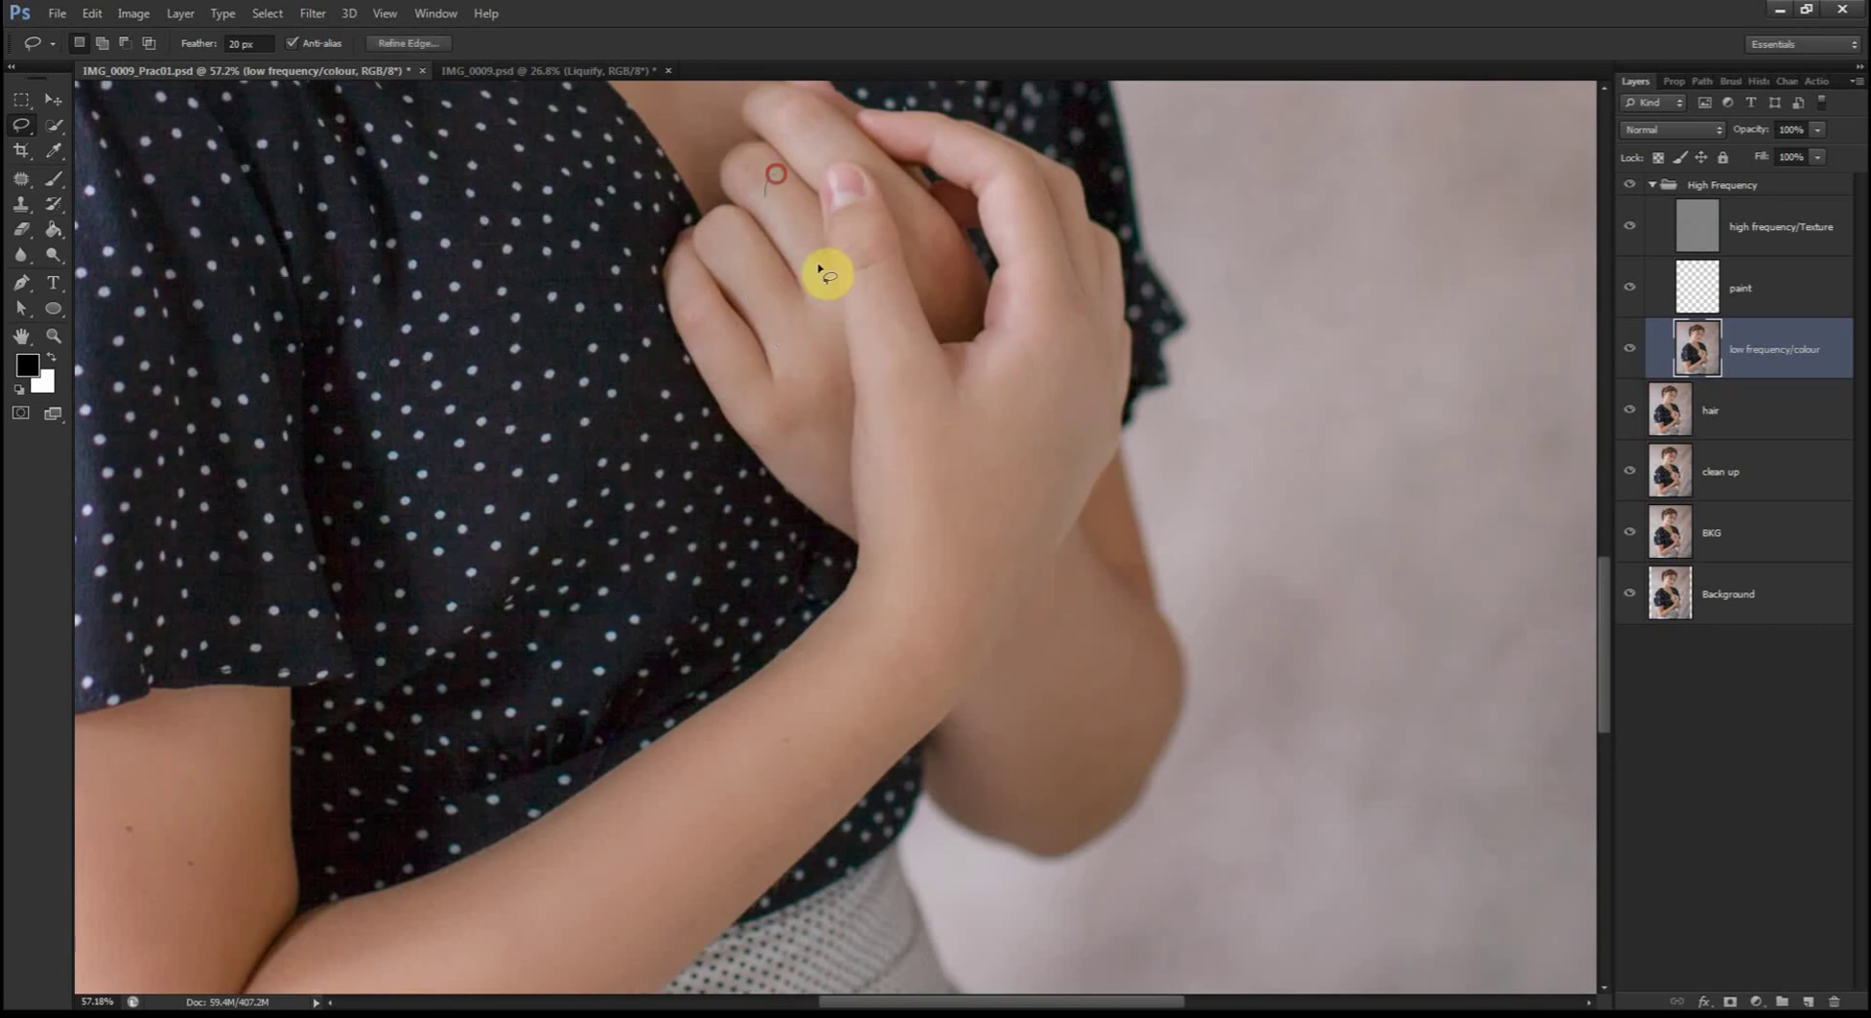
# Step: Blur the skin between thumb and index finger, the raised fingers and the rear forearm in separate Lasso selections, and deselect
pyautogui.moveTo(892, 169)
pyautogui.mouseDown()
pyautogui.moveTo(919, 256)
pyautogui.moveTo(978, 297)
pyautogui.mouseUp()
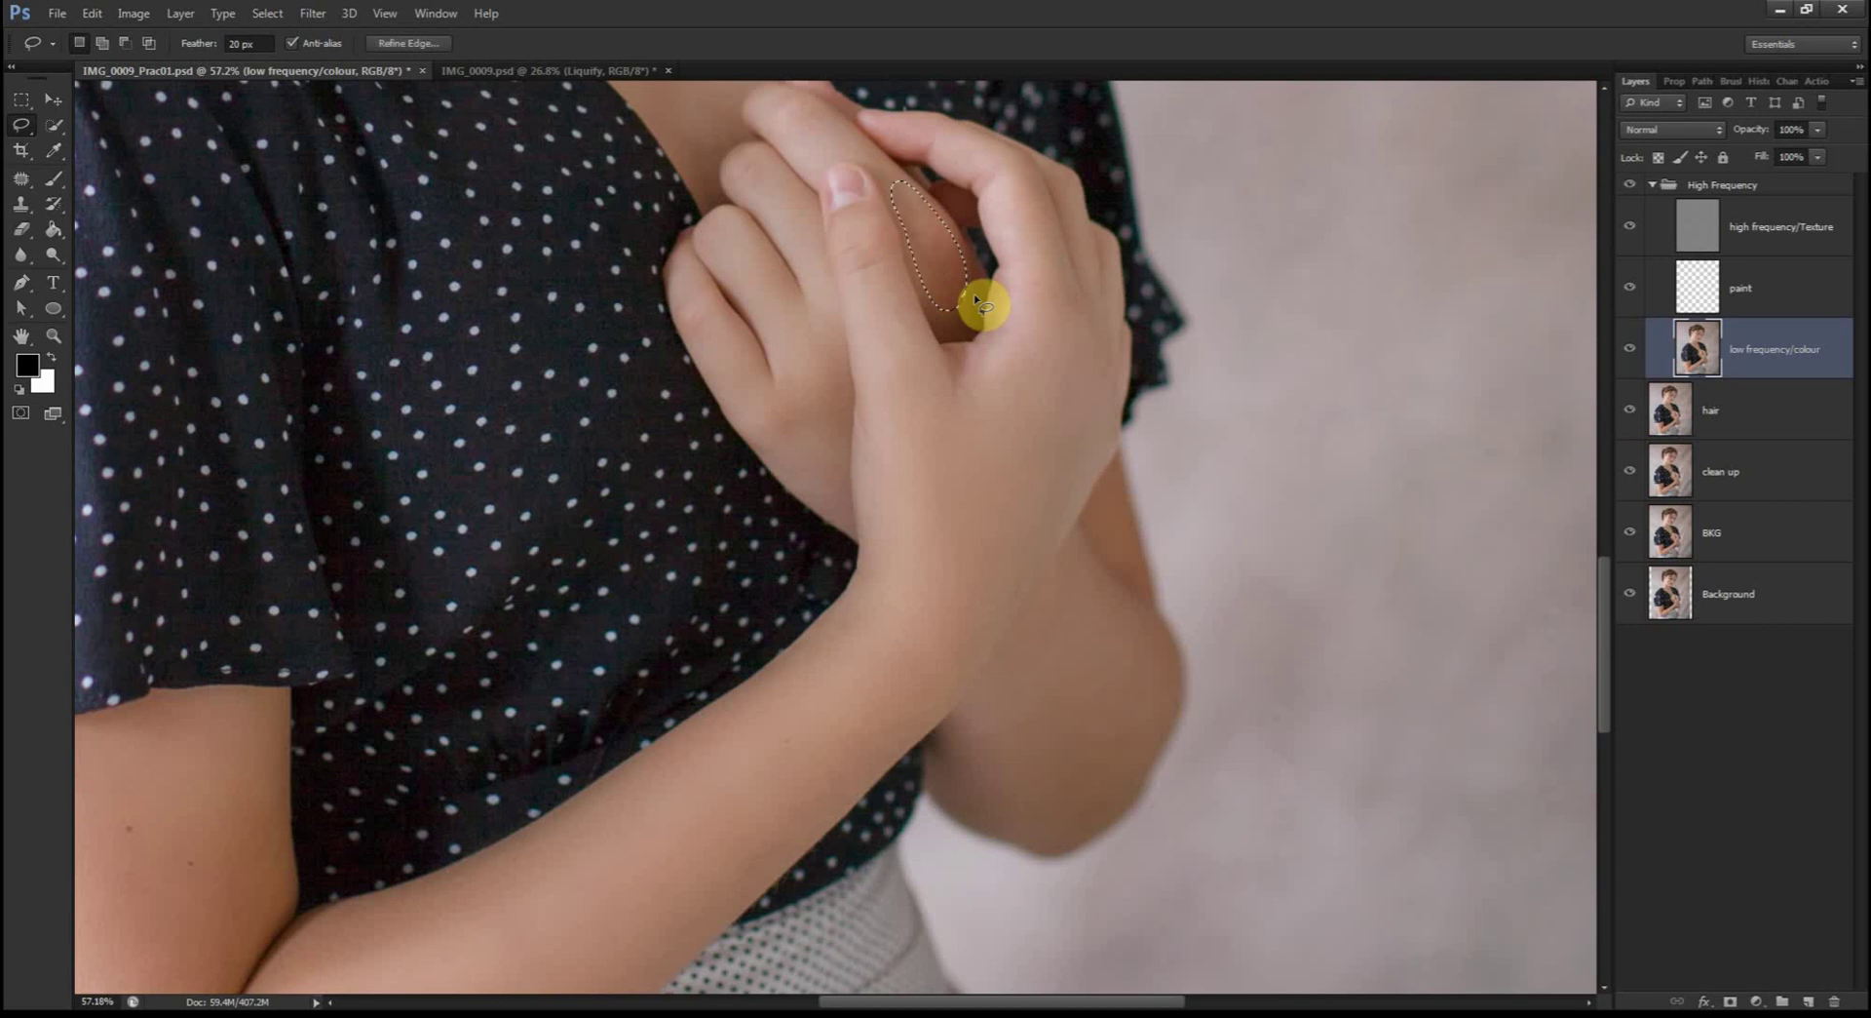
pyautogui.hotkey('ctrl', 'f')
pyautogui.moveTo(1023, 188)
pyautogui.mouseDown()
pyautogui.moveTo(1021, 271)
pyautogui.moveTo(1009, 200)
pyautogui.mouseUp()
pyautogui.hotkey('ctrl', 'f')
pyautogui.moveTo(968, 140); pyautogui.dragTo(978, 156)
pyautogui.moveTo(1090, 606)
pyautogui.mouseDown()
pyautogui.moveTo(1132, 747)
pyautogui.moveTo(1084, 612)
pyautogui.mouseUp()
pyautogui.hotkey('ctrl', 'd')
# Step: Draw a feathered Lasso selection around the skirt folds below the forearm and clear it
pyautogui.scroll(-3, 876, 602)
pyautogui.moveTo(693, 387); pyautogui.dragTo(1086, 975)
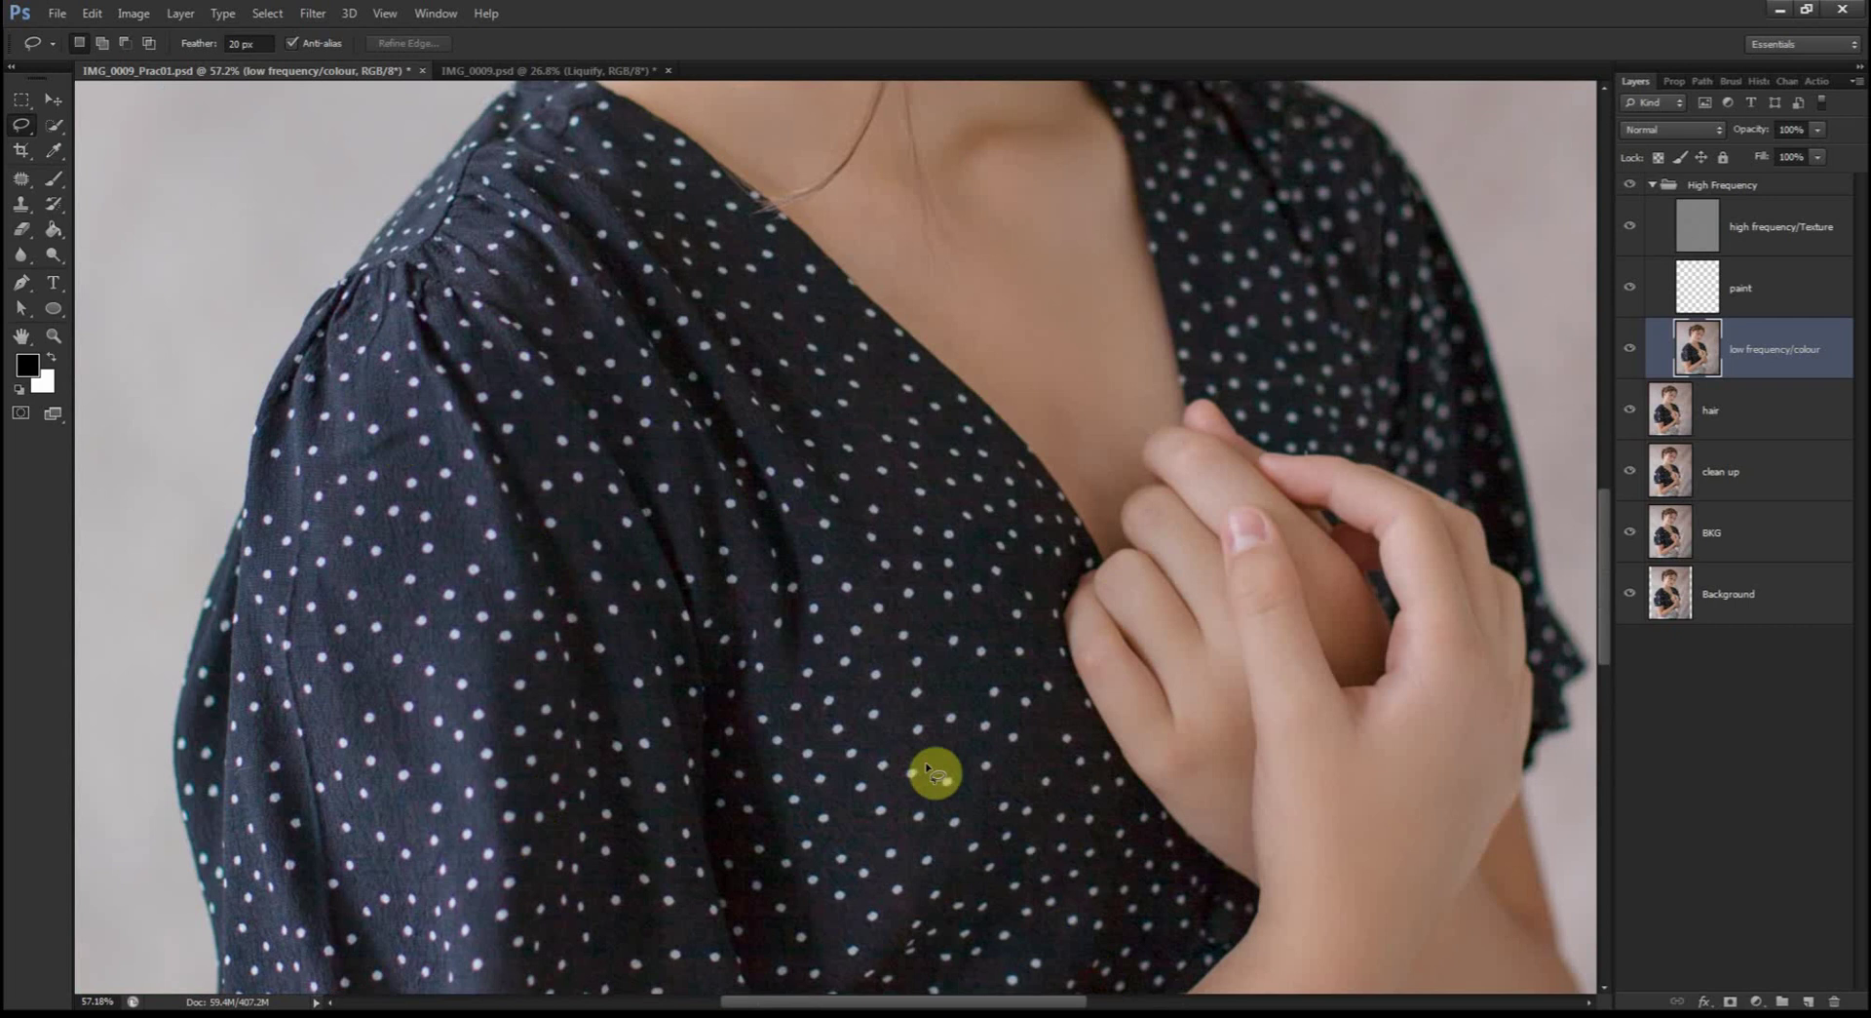
pyautogui.moveTo(935, 793)
pyautogui.mouseDown()
pyautogui.moveTo(969, 484)
pyautogui.moveTo(902, 760)
pyautogui.moveTo(919, 741)
pyautogui.mouseUp()
pyautogui.moveTo(1100, 378)
pyautogui.mouseDown()
pyautogui.moveTo(740, 586)
pyautogui.moveTo(724, 705)
pyautogui.moveTo(976, 755)
pyautogui.moveTo(1130, 759)
pyautogui.moveTo(1188, 610)
pyautogui.moveTo(1151, 374)
pyautogui.moveTo(1074, 342)
pyautogui.moveTo(856, 534)
pyautogui.mouseUp()
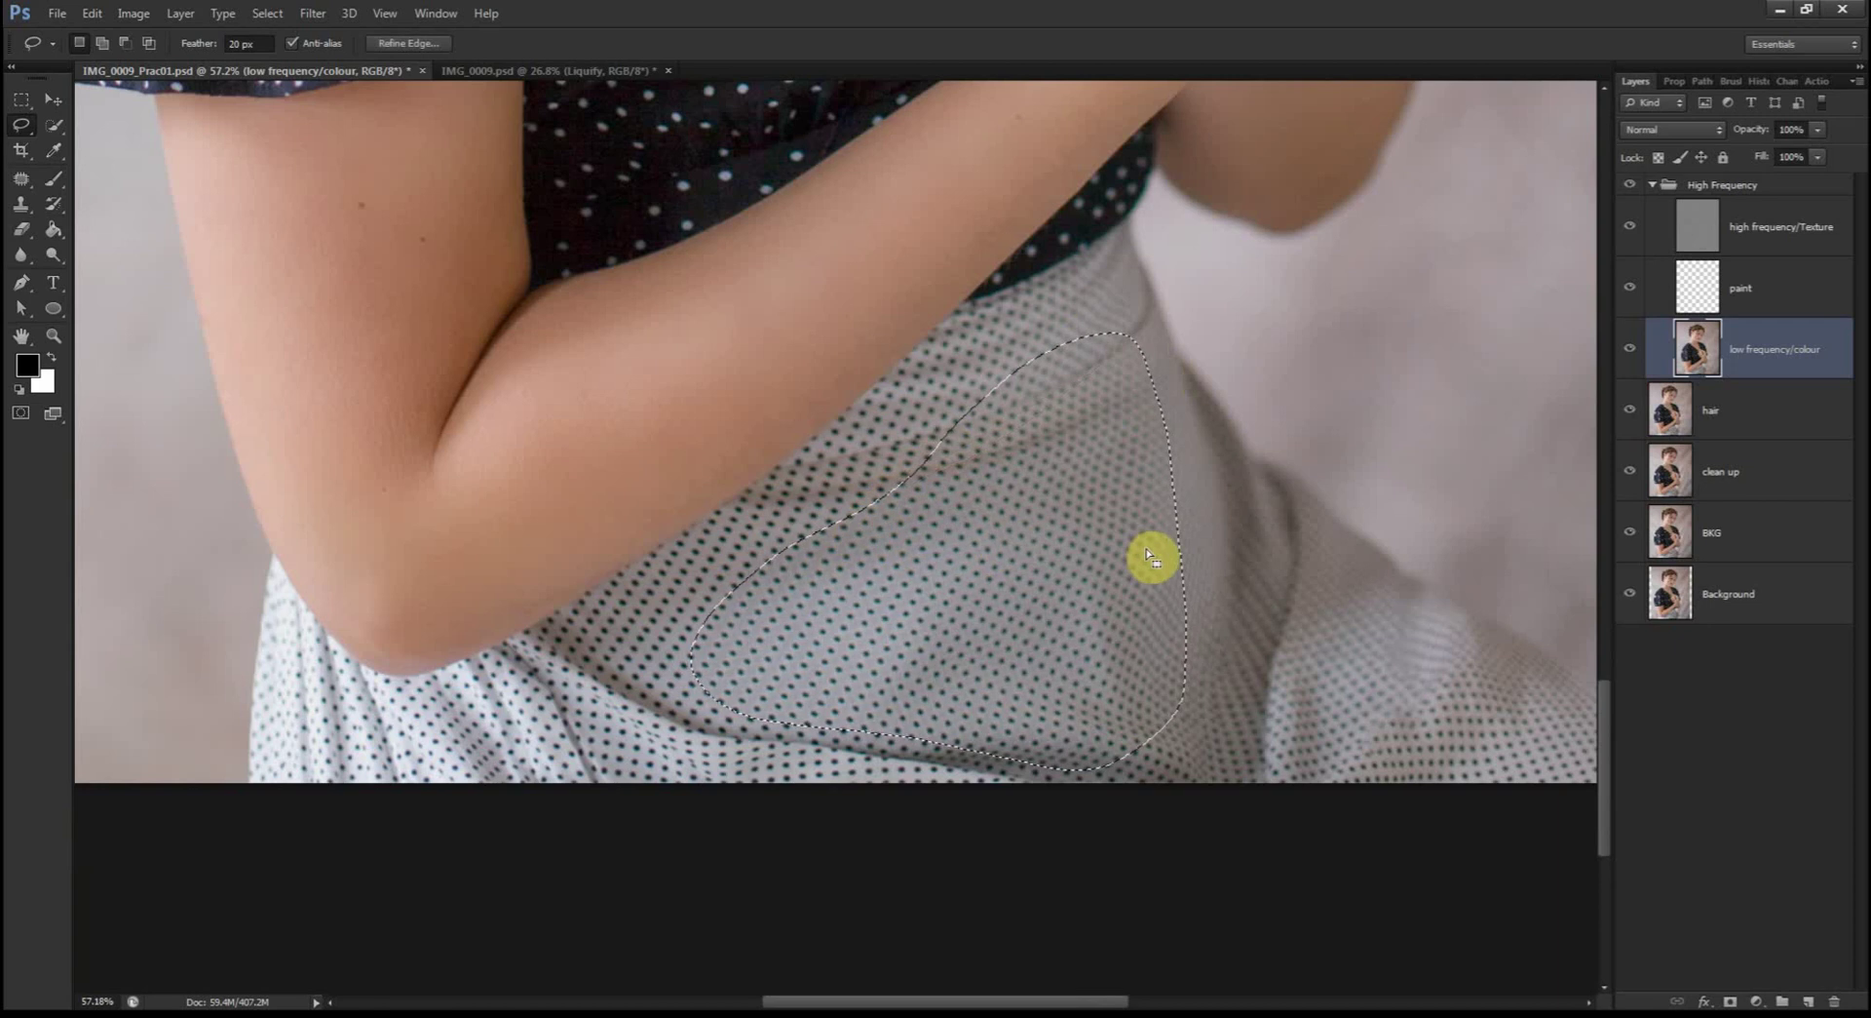
pyautogui.hotkey('ctrl', 'd')
# Step: Outline a dark section of the braid at the crown of the head with the feathered Lasso
pyautogui.scroll(5, 853, 497)
pyautogui.scroll(10, 848, 490)
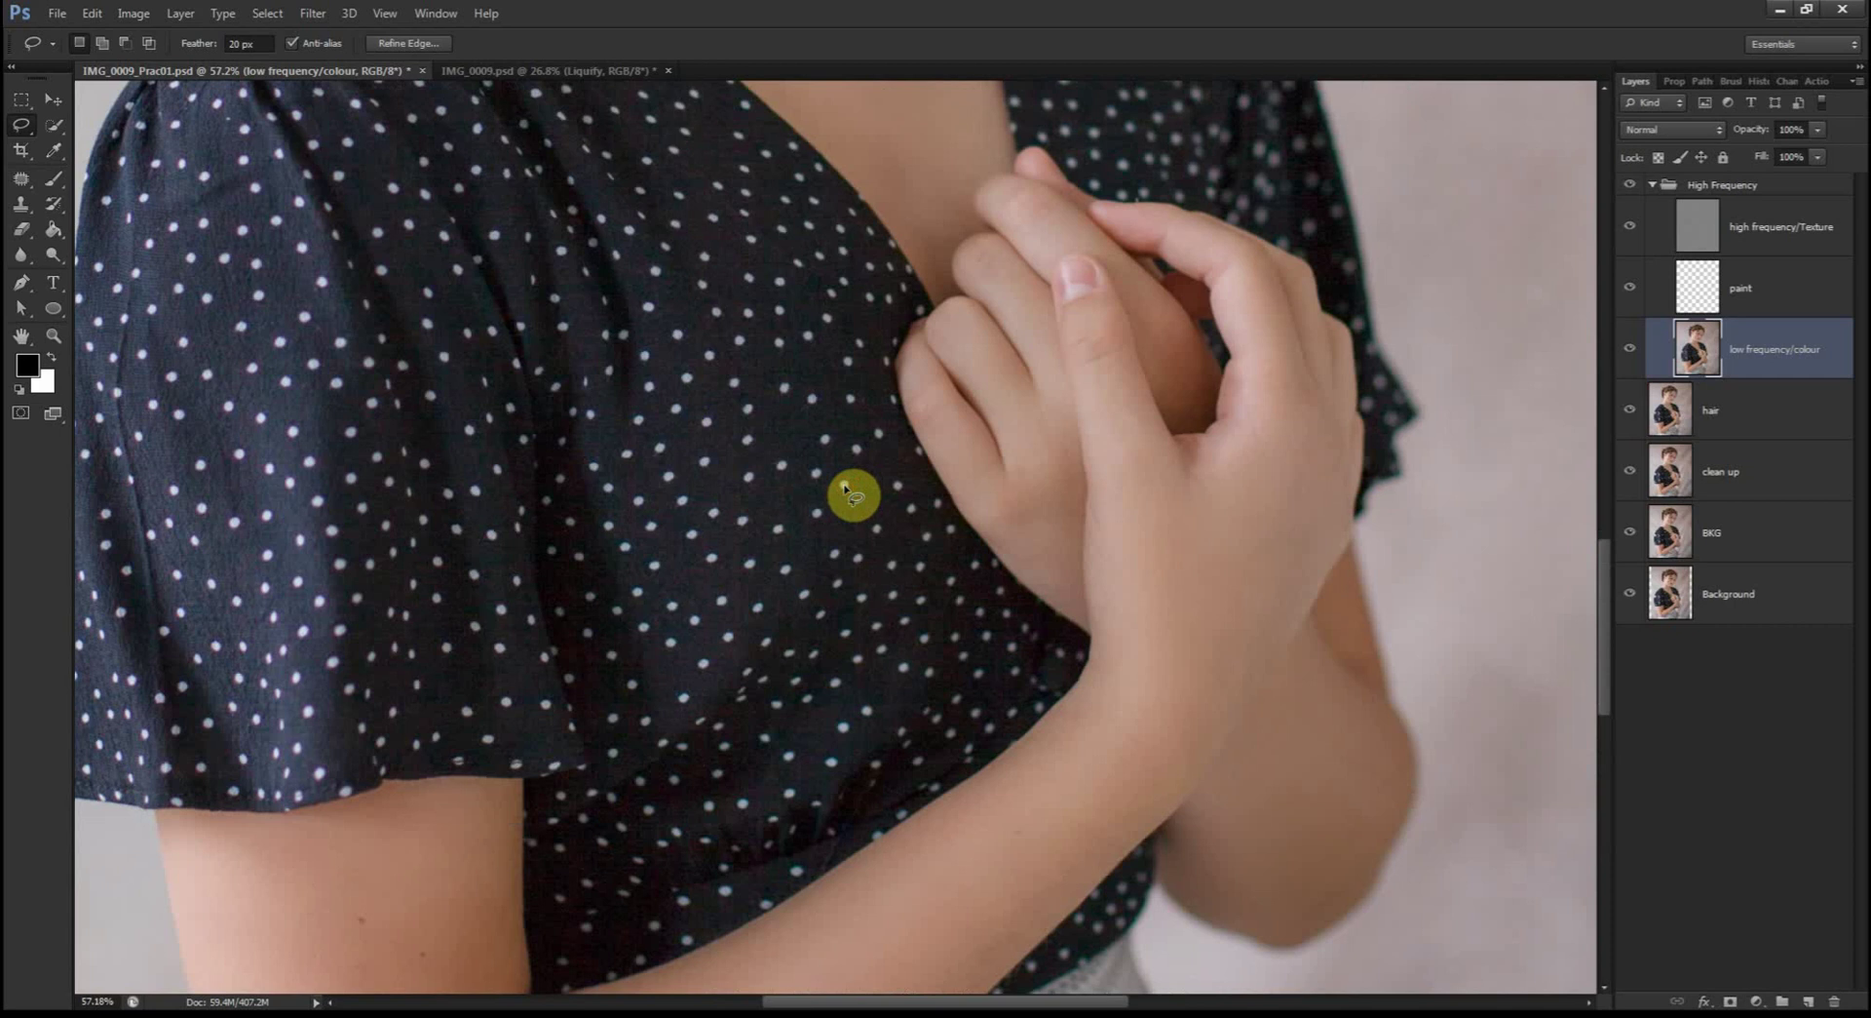
pyautogui.moveTo(1107, 322); pyautogui.dragTo(1195, 984)
pyautogui.moveTo(1208, 696); pyautogui.dragTo(1141, 930)
pyautogui.moveTo(1173, 610)
pyautogui.mouseDown()
pyautogui.moveTo(1122, 838)
pyautogui.moveTo(1126, 571)
pyautogui.moveTo(1157, 614)
pyautogui.mouseUp()
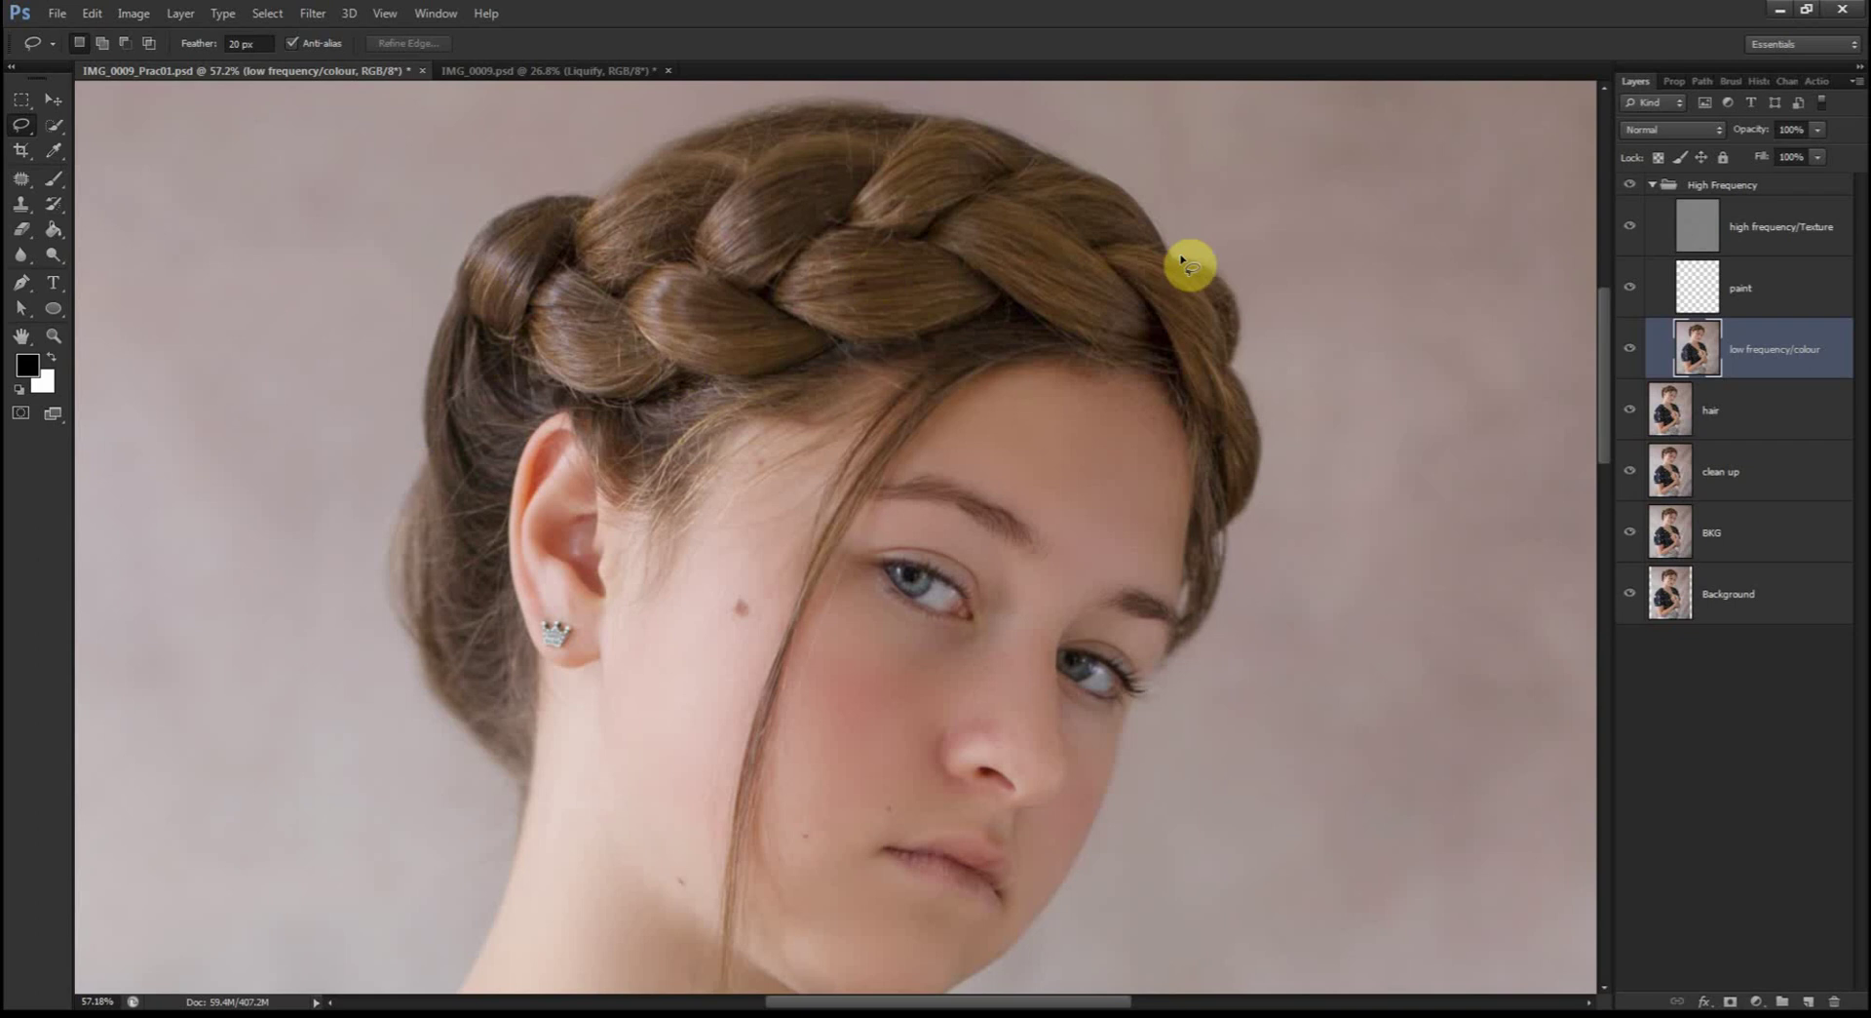
pyautogui.scroll(1, 1209, 409)
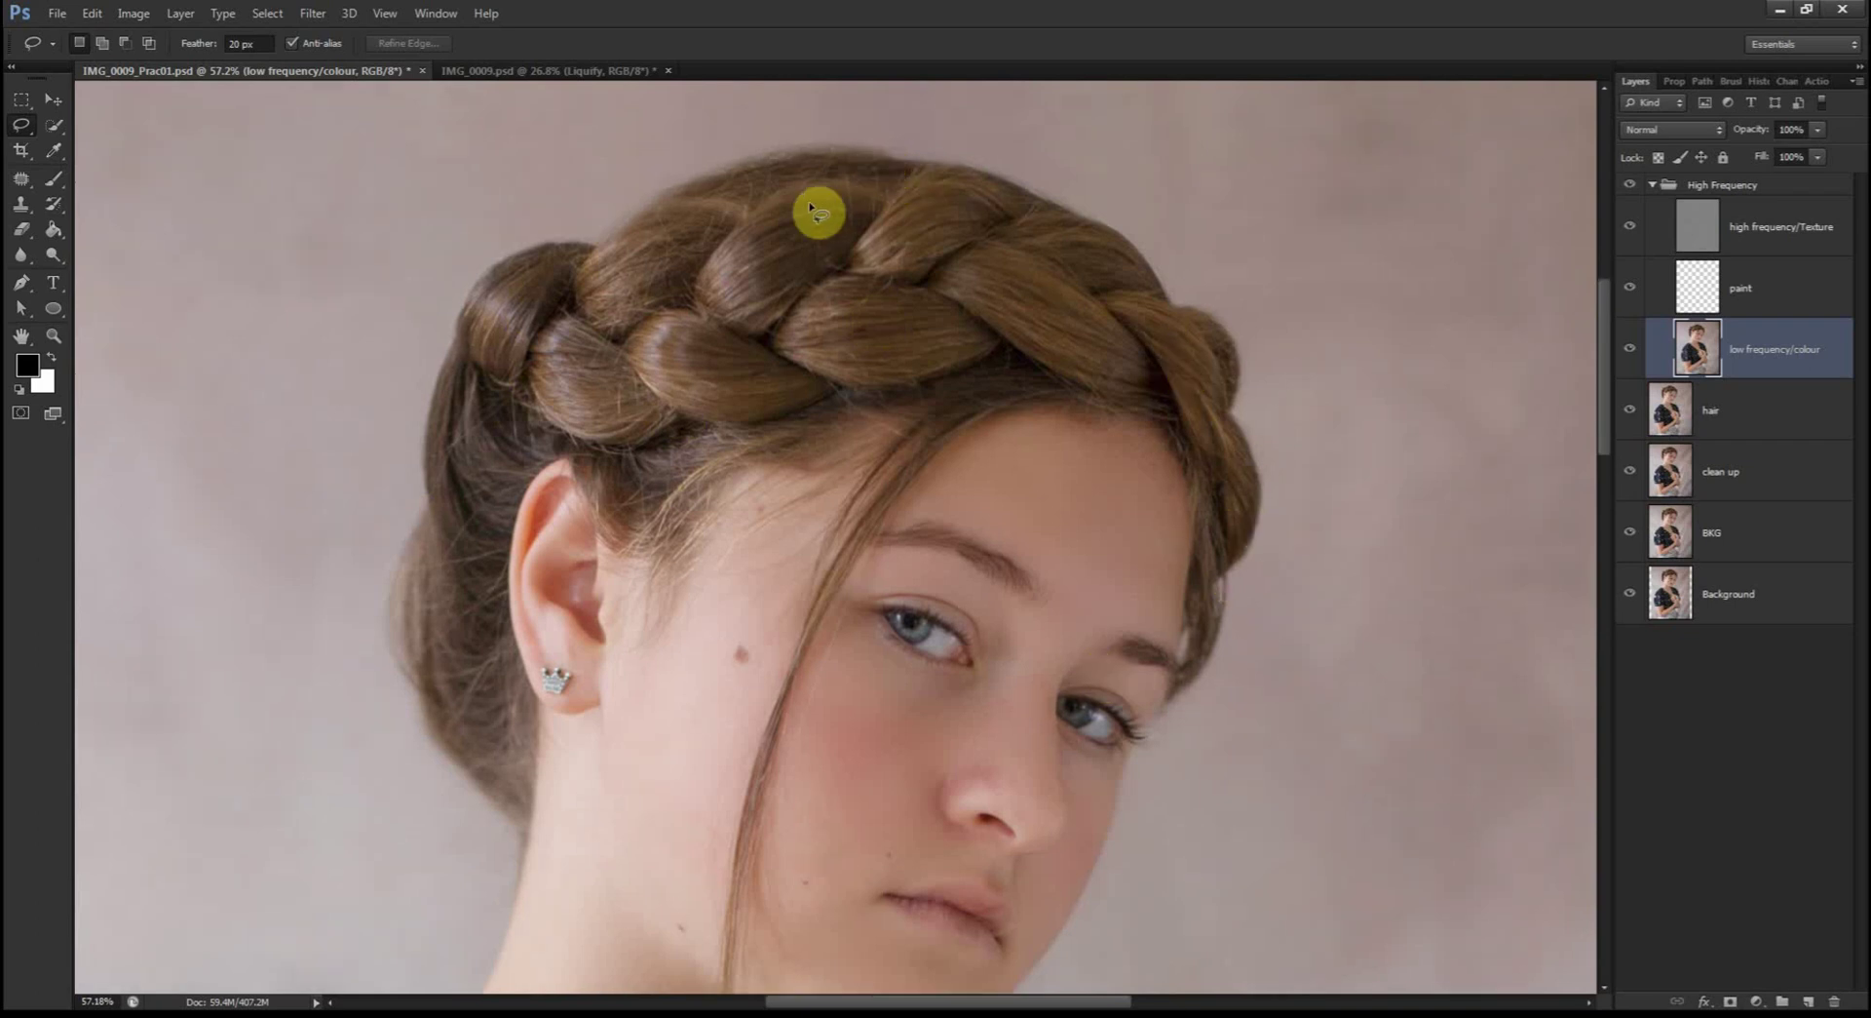
pyautogui.moveTo(832, 189)
pyautogui.mouseDown()
pyautogui.moveTo(727, 265)
pyautogui.moveTo(714, 309)
pyautogui.moveTo(761, 310)
pyautogui.moveTo(838, 190)
pyautogui.mouseUp()
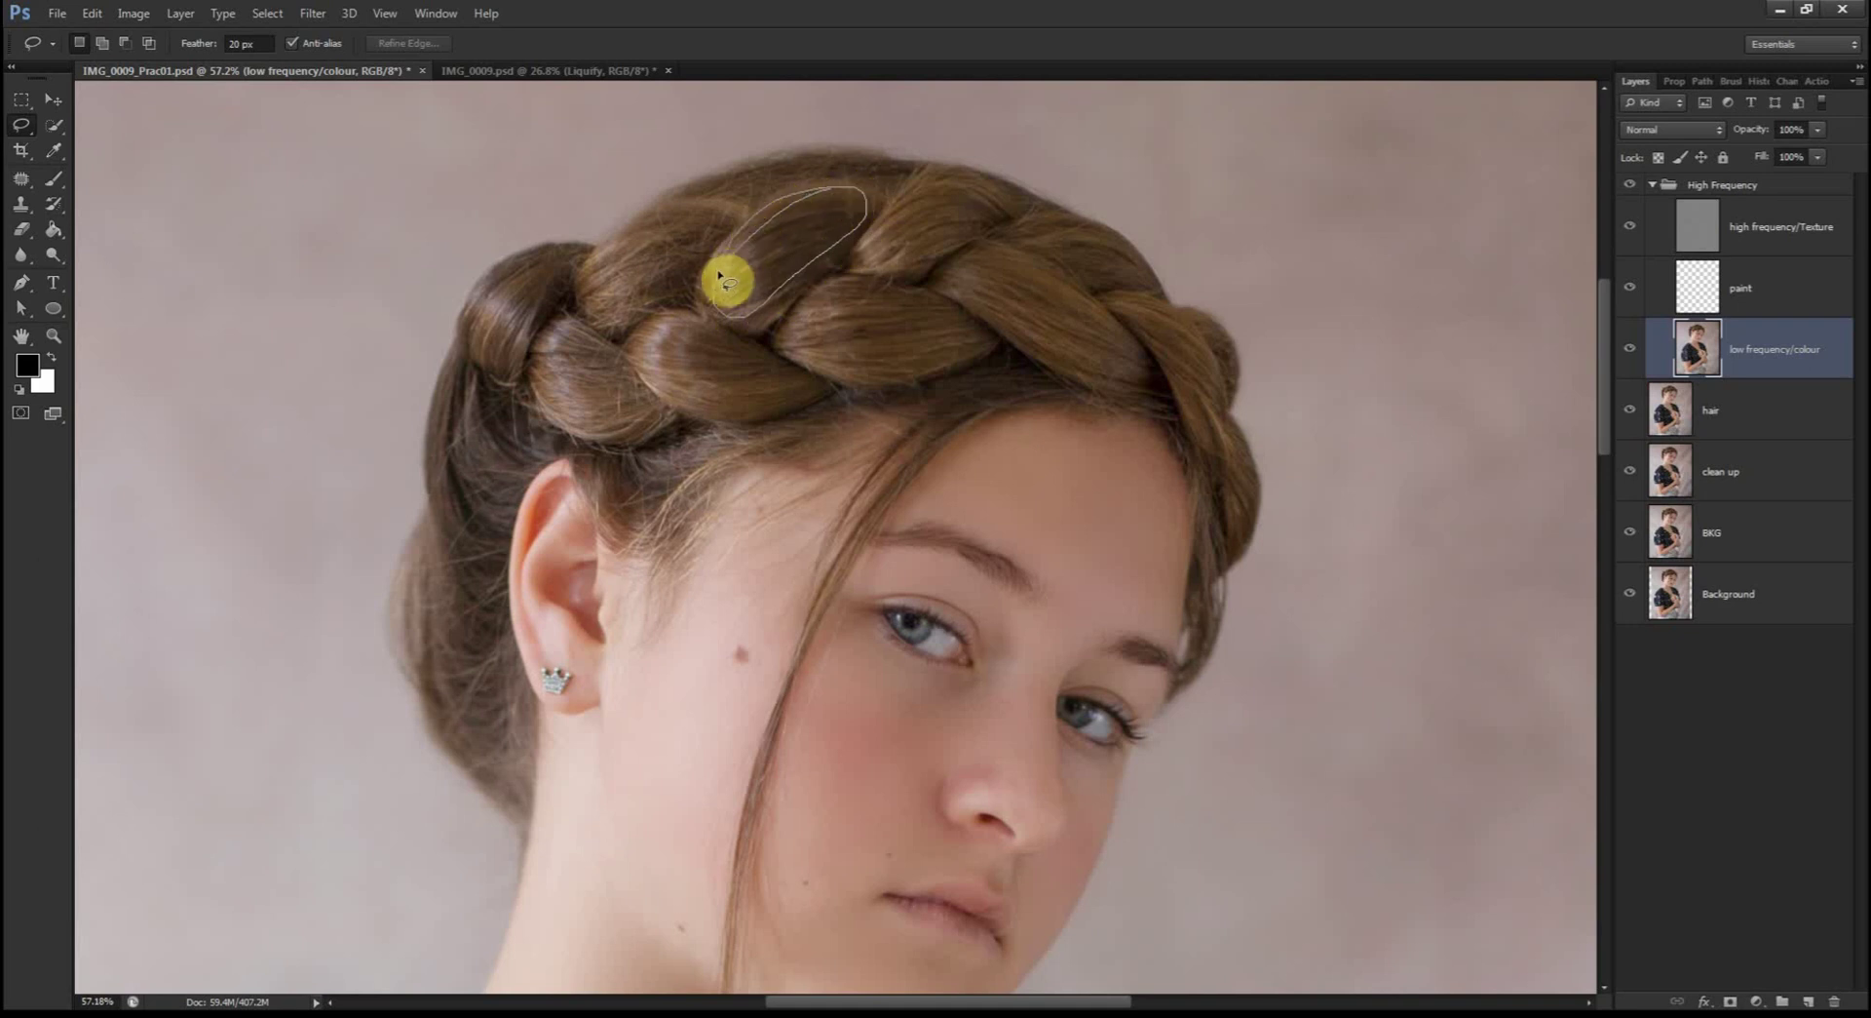
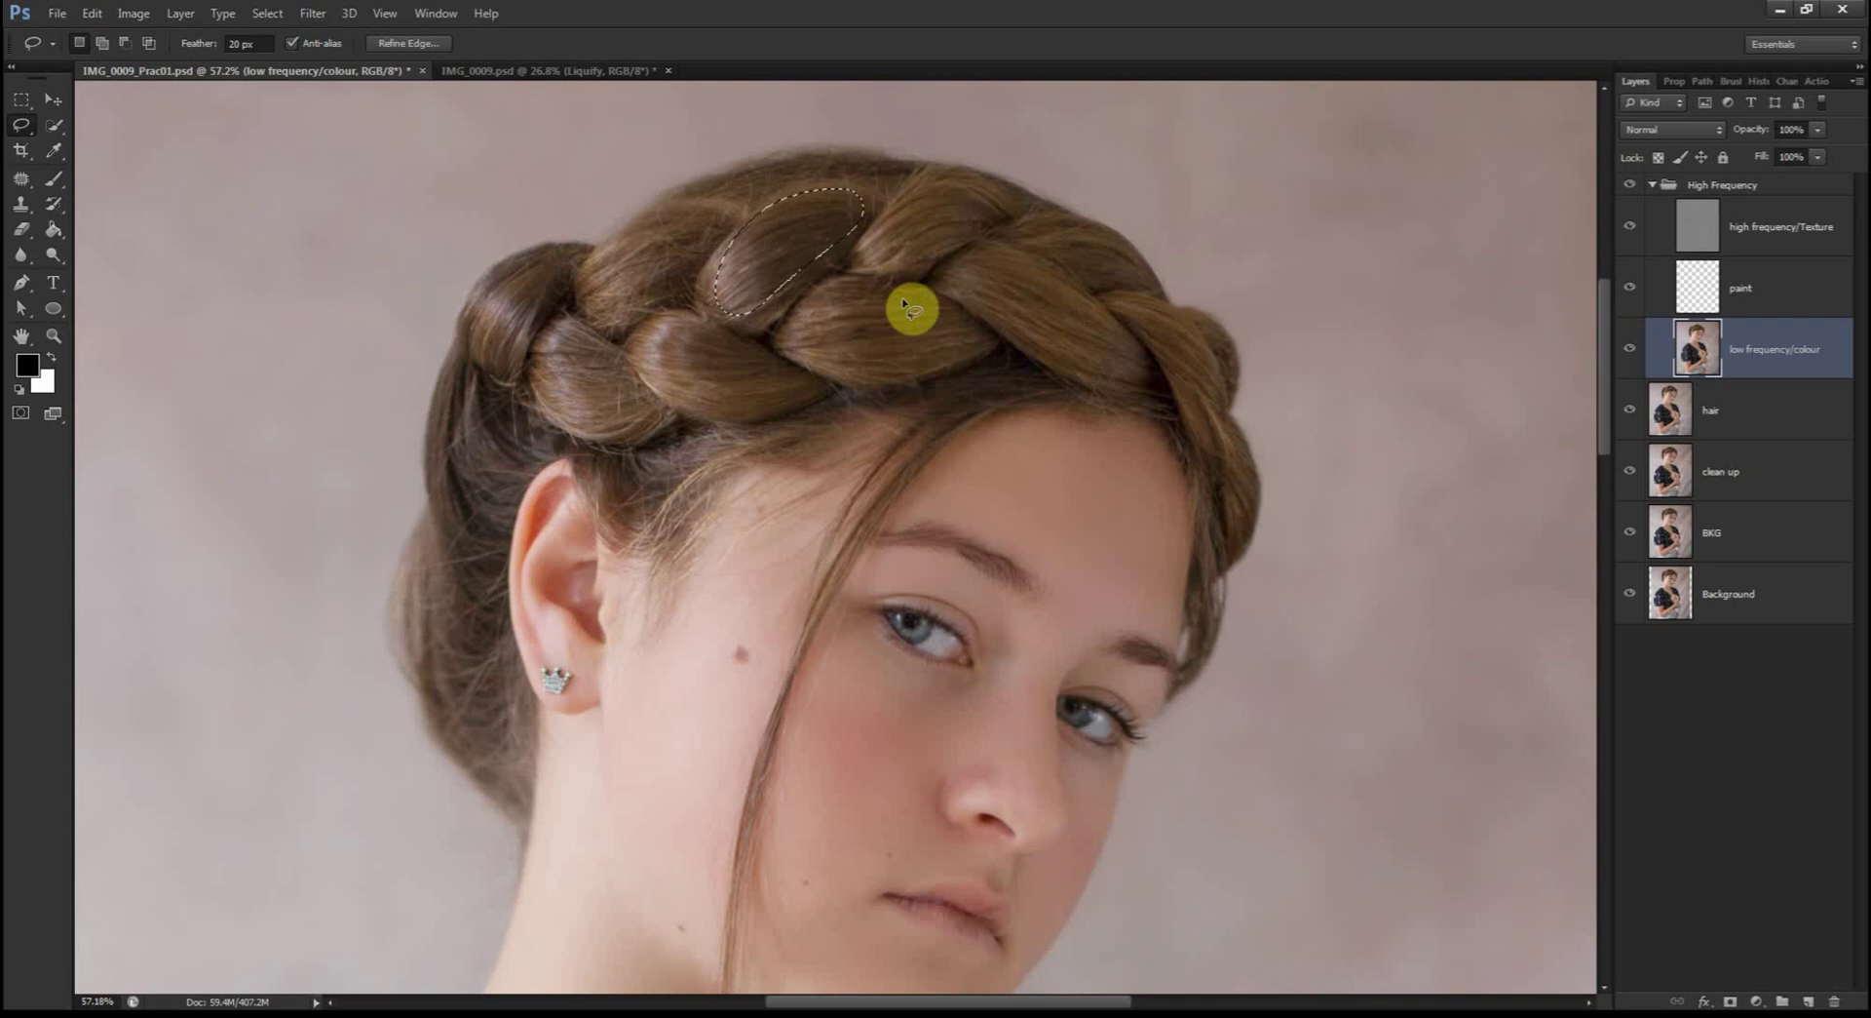
# Step: Apply a 10-pixel Gaussian Blur to the outlined dark braid section and deselect
pyautogui.click(313, 14)
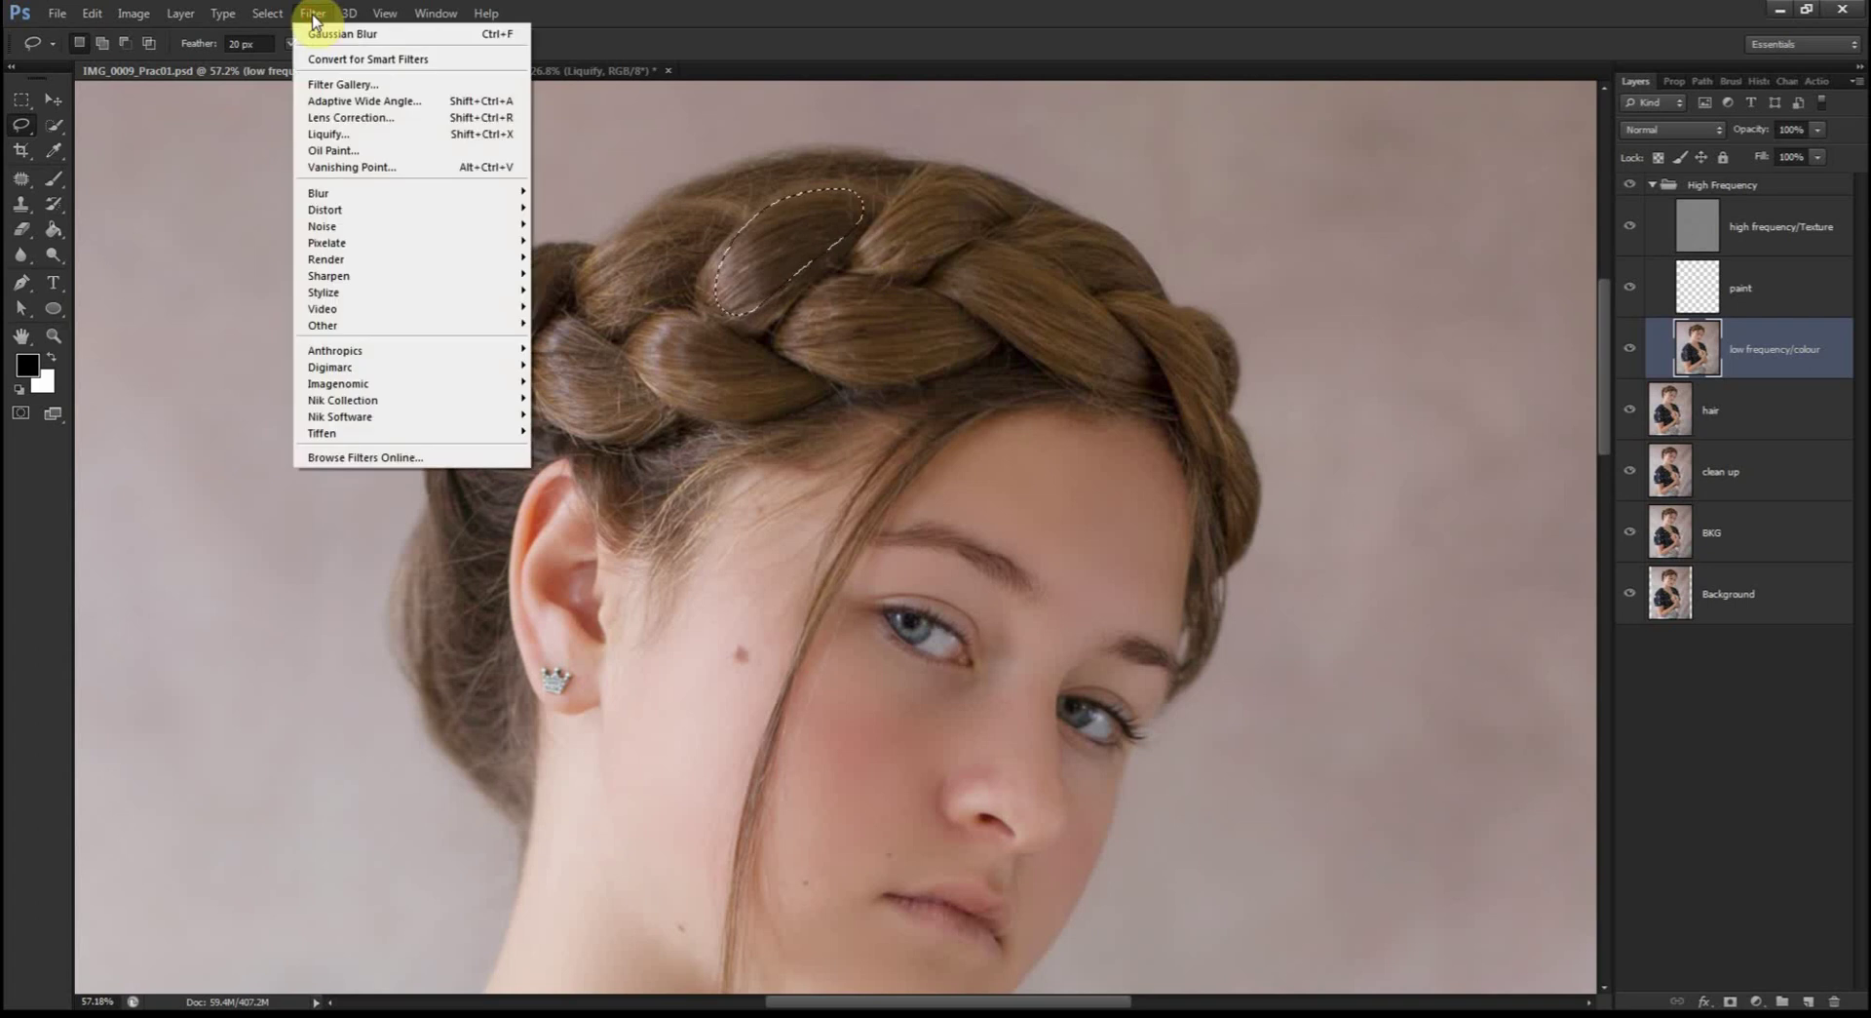
pyautogui.moveTo(356, 195)
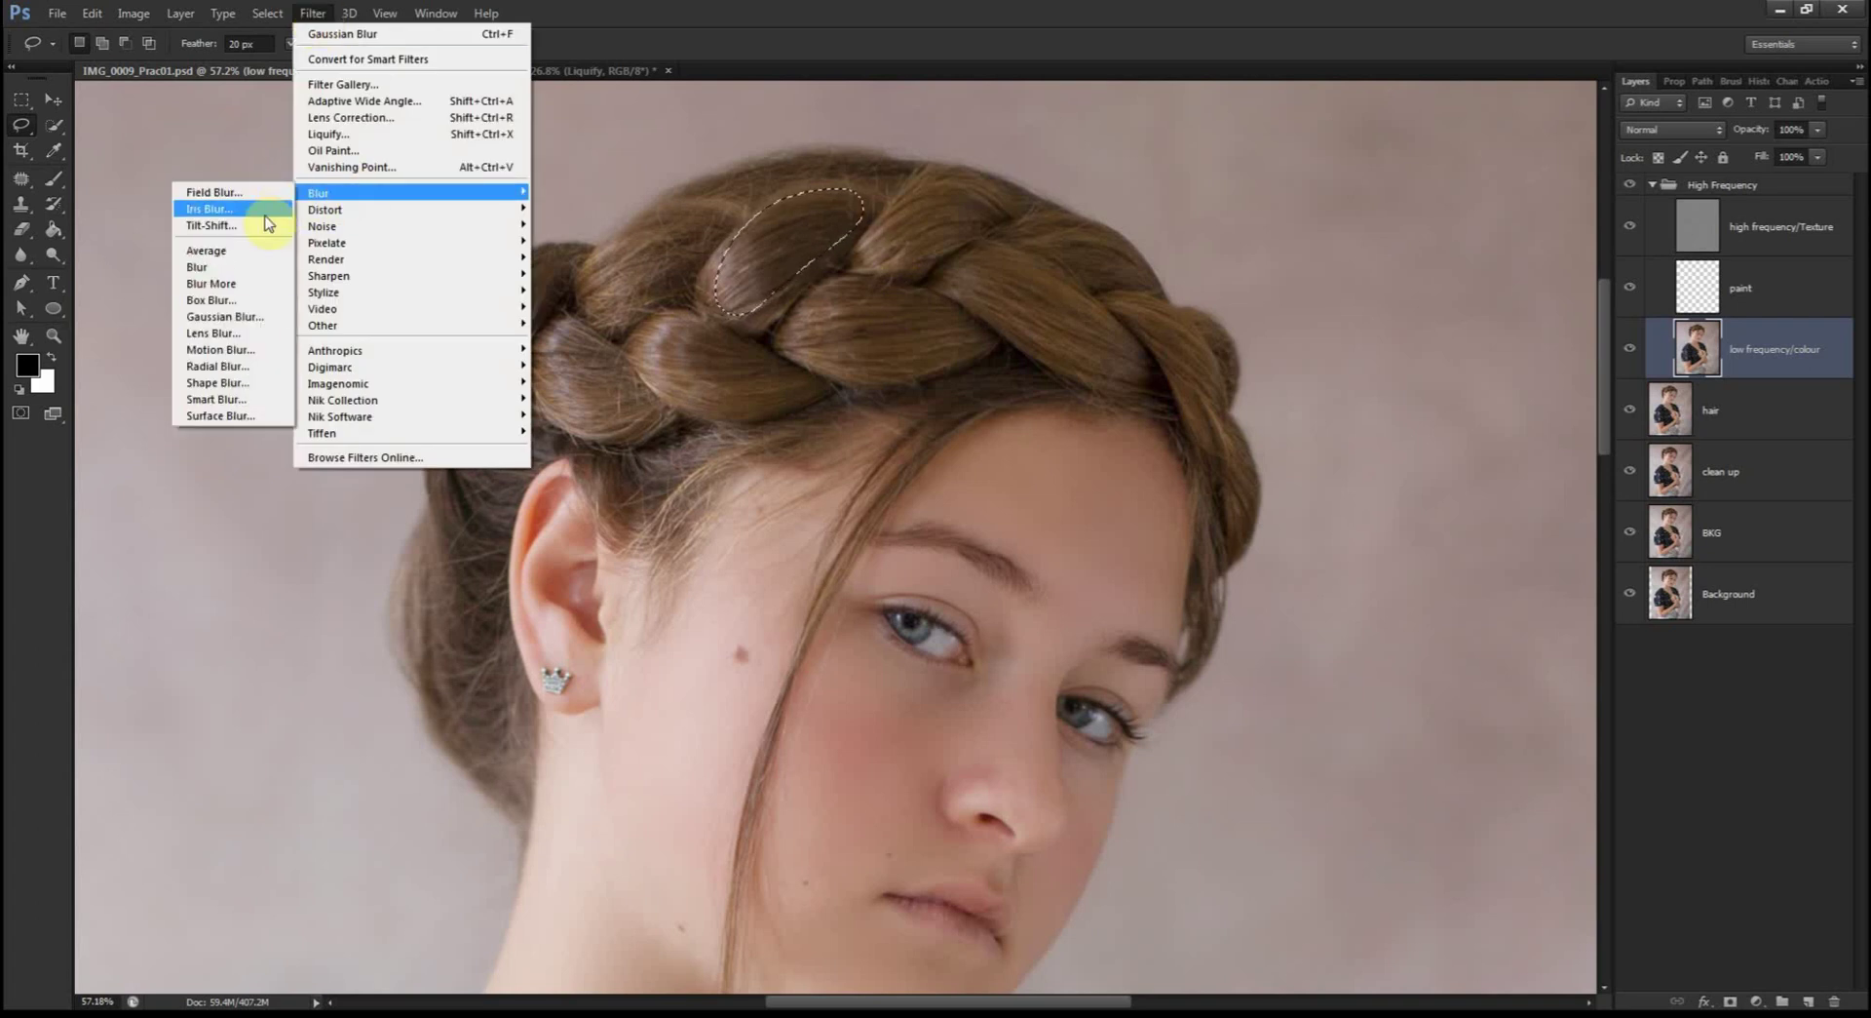
pyautogui.click(244, 317)
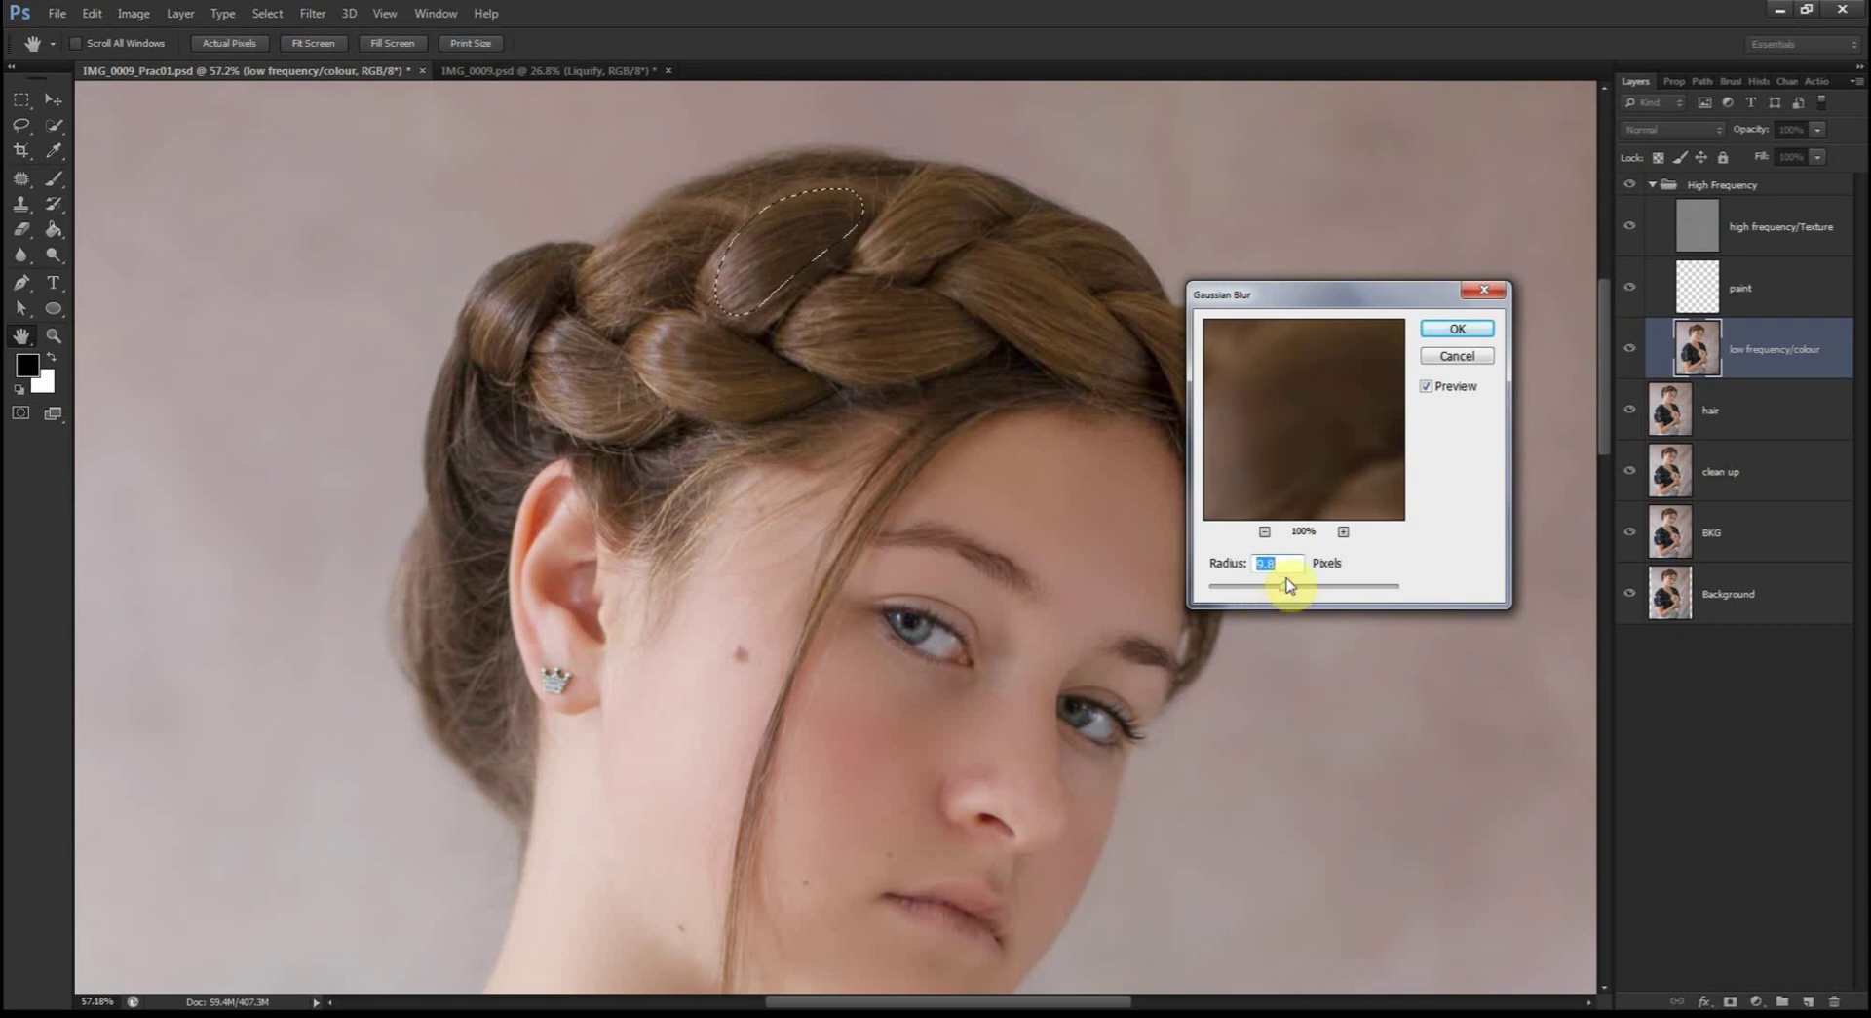
pyautogui.click(1444, 334)
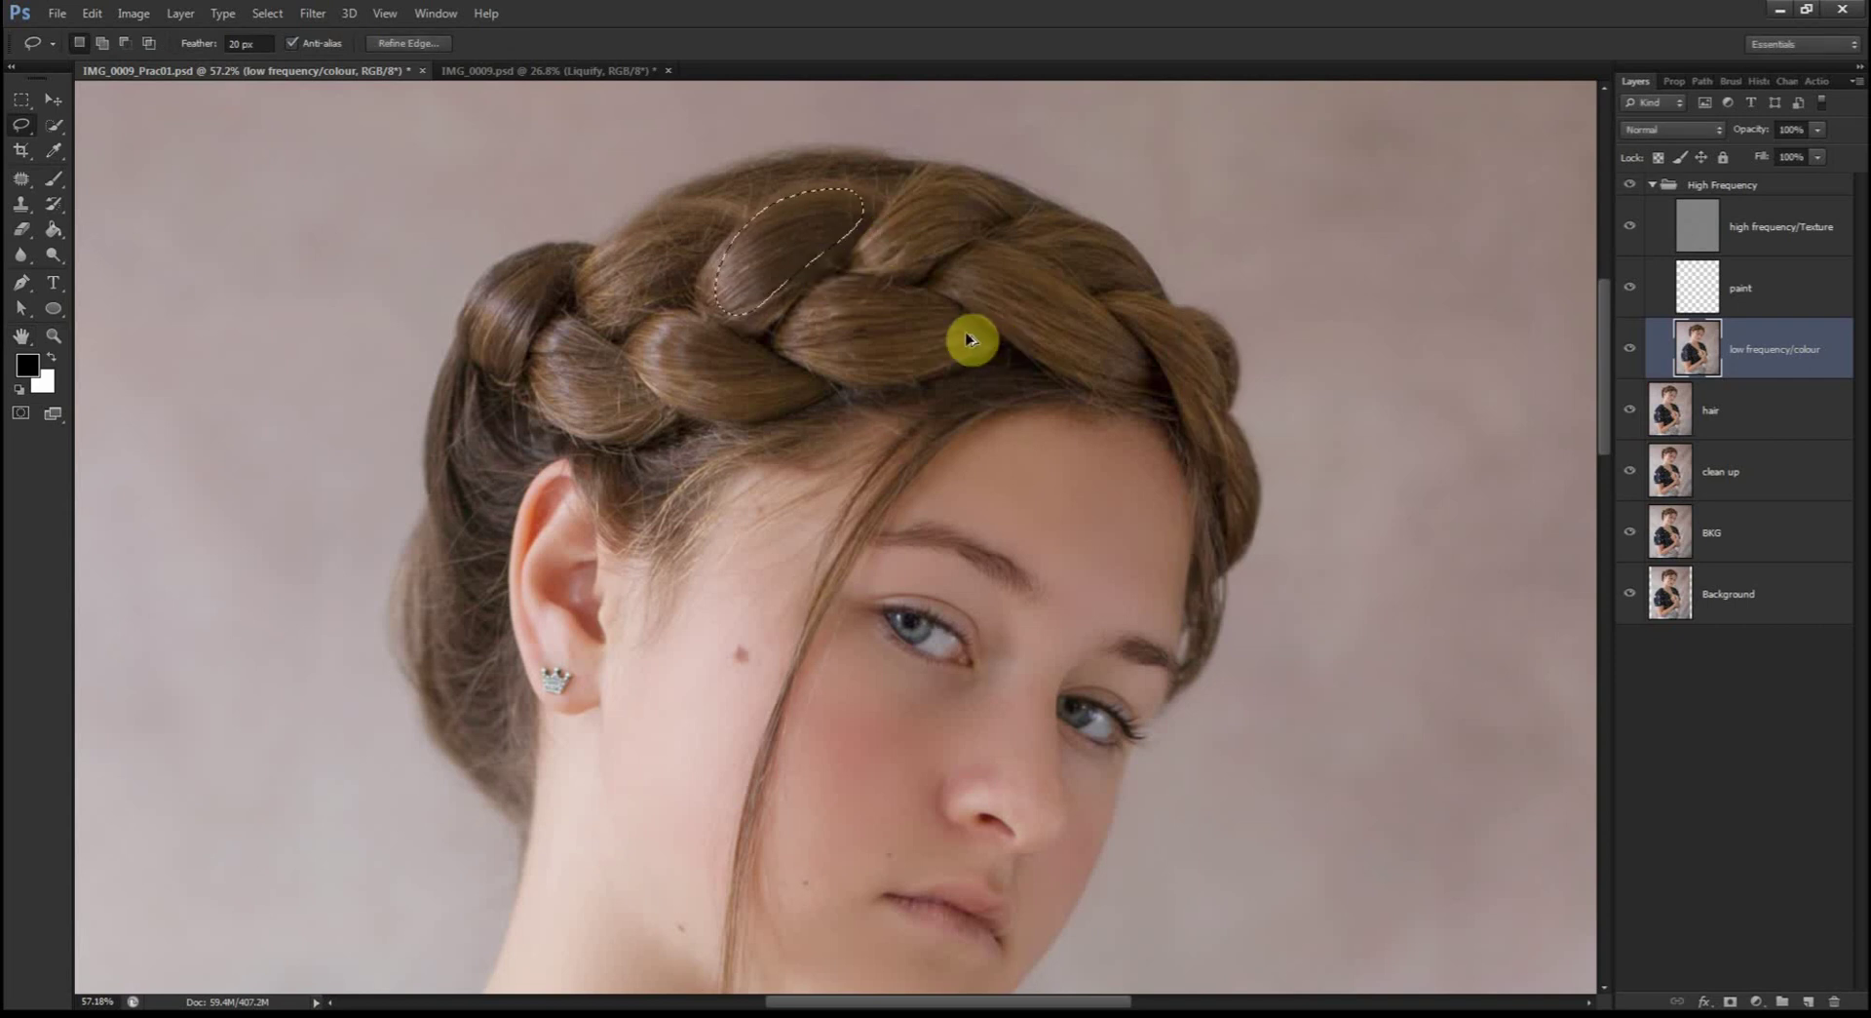
pyautogui.hotkey('ctrl', 'd')
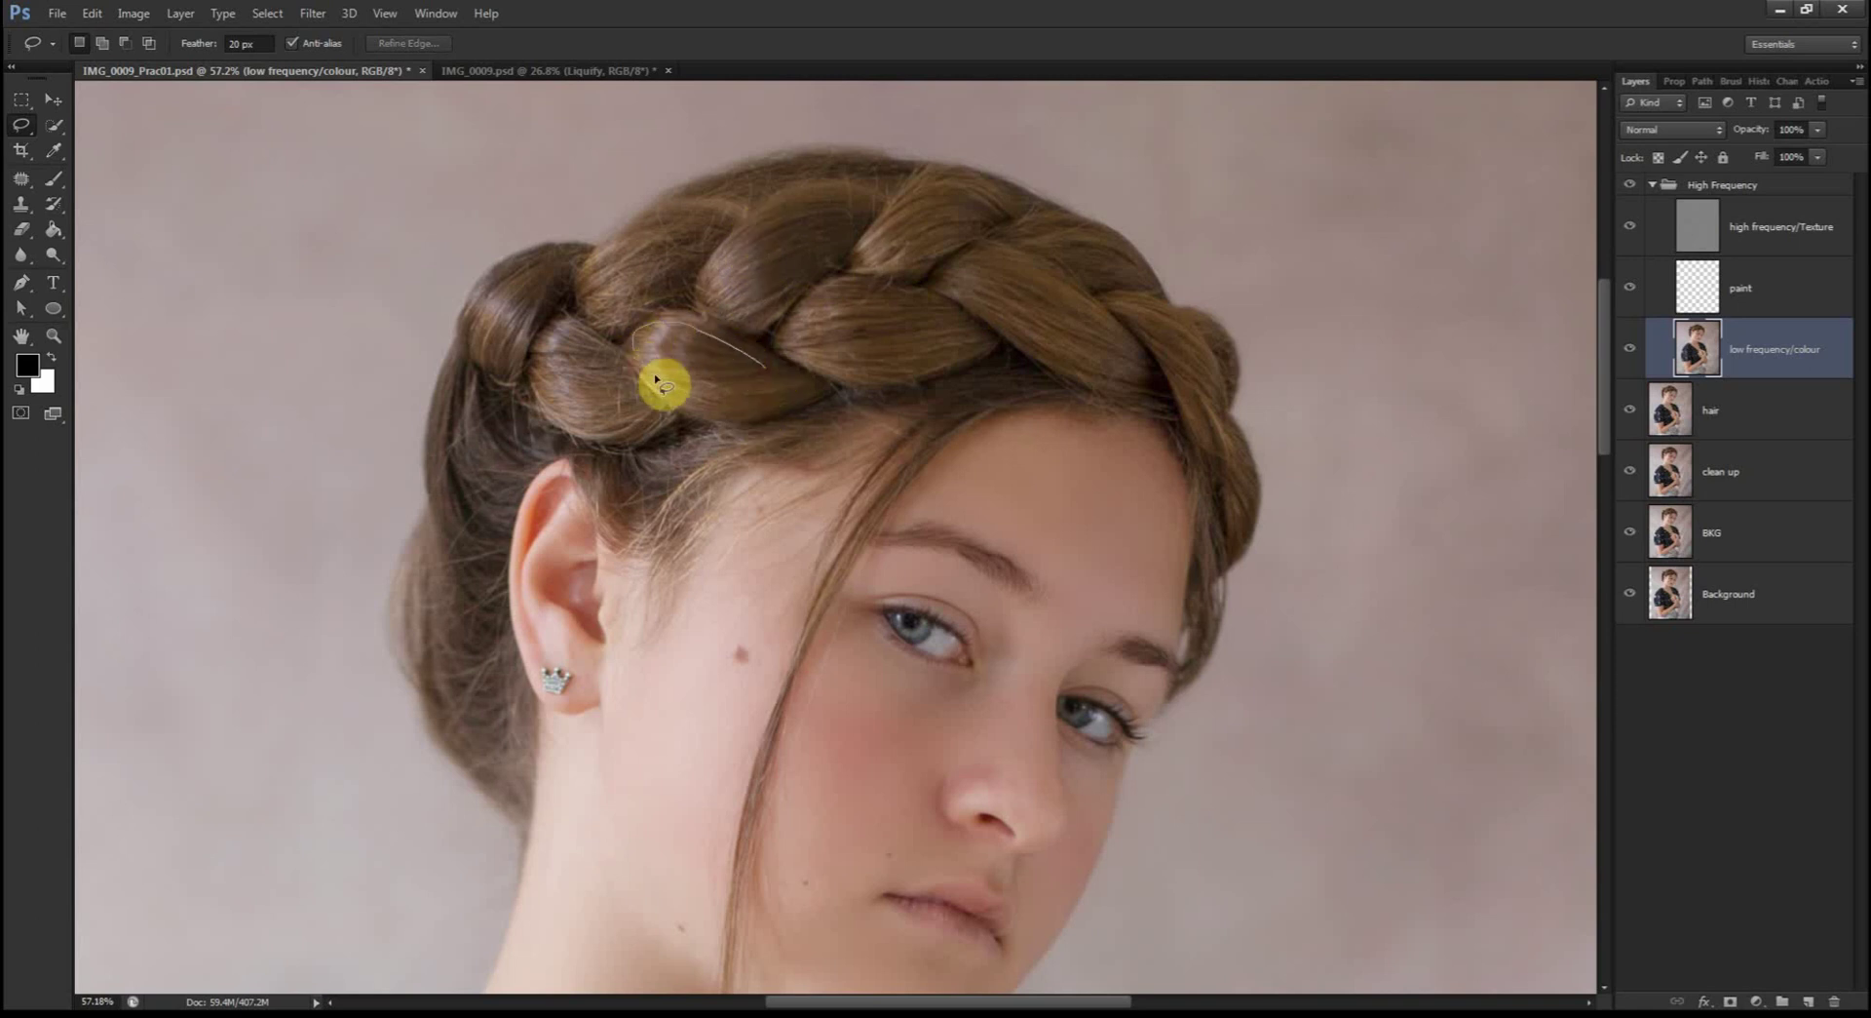
# Step: Smooth the lower braid strands, the hair behind the ear and the hairline with feathered Lasso selections and the repeated Gaussian Blur
pyautogui.moveTo(655, 378)
pyautogui.mouseDown()
pyautogui.moveTo(689, 404)
pyautogui.moveTo(768, 409)
pyautogui.moveTo(797, 398)
pyautogui.moveTo(768, 361)
pyautogui.mouseUp()
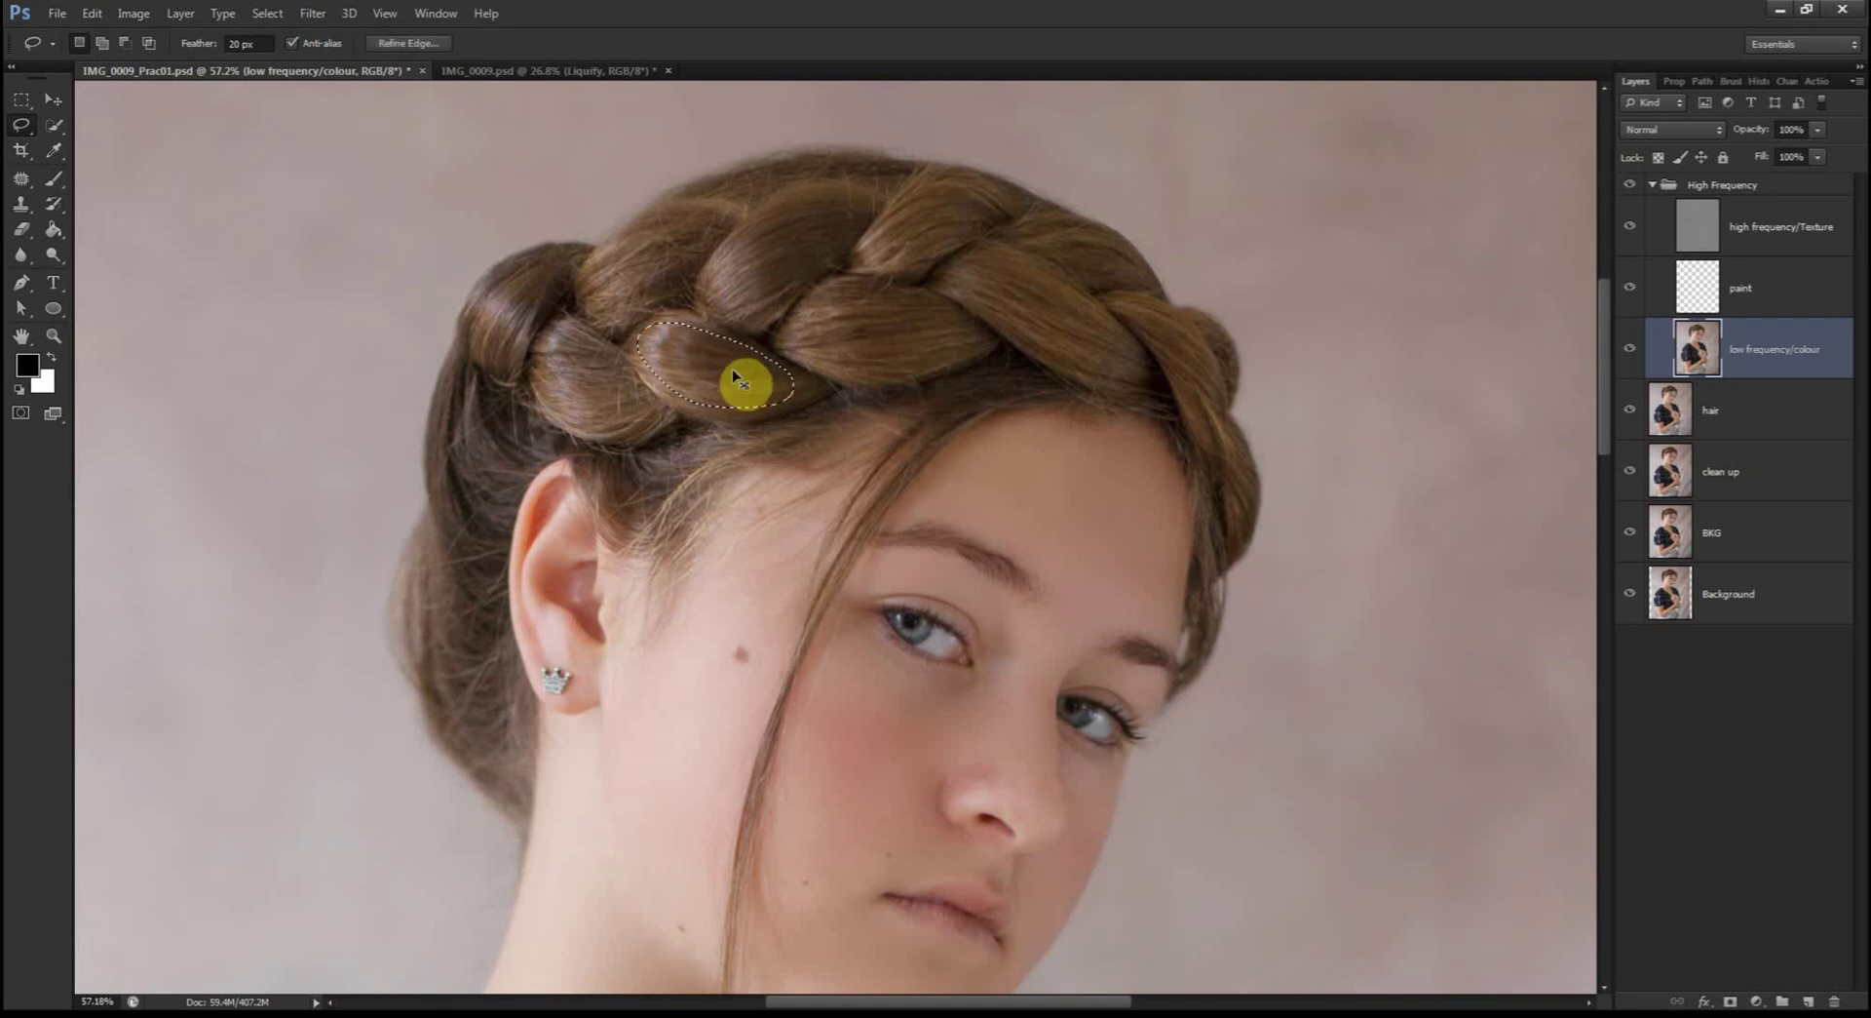
pyautogui.moveTo(911, 370); pyautogui.dragTo(943, 310)
pyautogui.moveTo(538, 364)
pyautogui.mouseDown()
pyautogui.moveTo(565, 327)
pyautogui.moveTo(498, 372)
pyautogui.moveTo(542, 303)
pyautogui.mouseUp()
pyautogui.moveTo(462, 371)
pyautogui.mouseDown()
pyautogui.moveTo(553, 430)
pyautogui.moveTo(442, 540)
pyautogui.moveTo(487, 499)
pyautogui.moveTo(458, 526)
pyautogui.mouseUp()
pyautogui.moveTo(702, 428); pyautogui.dragTo(704, 430)
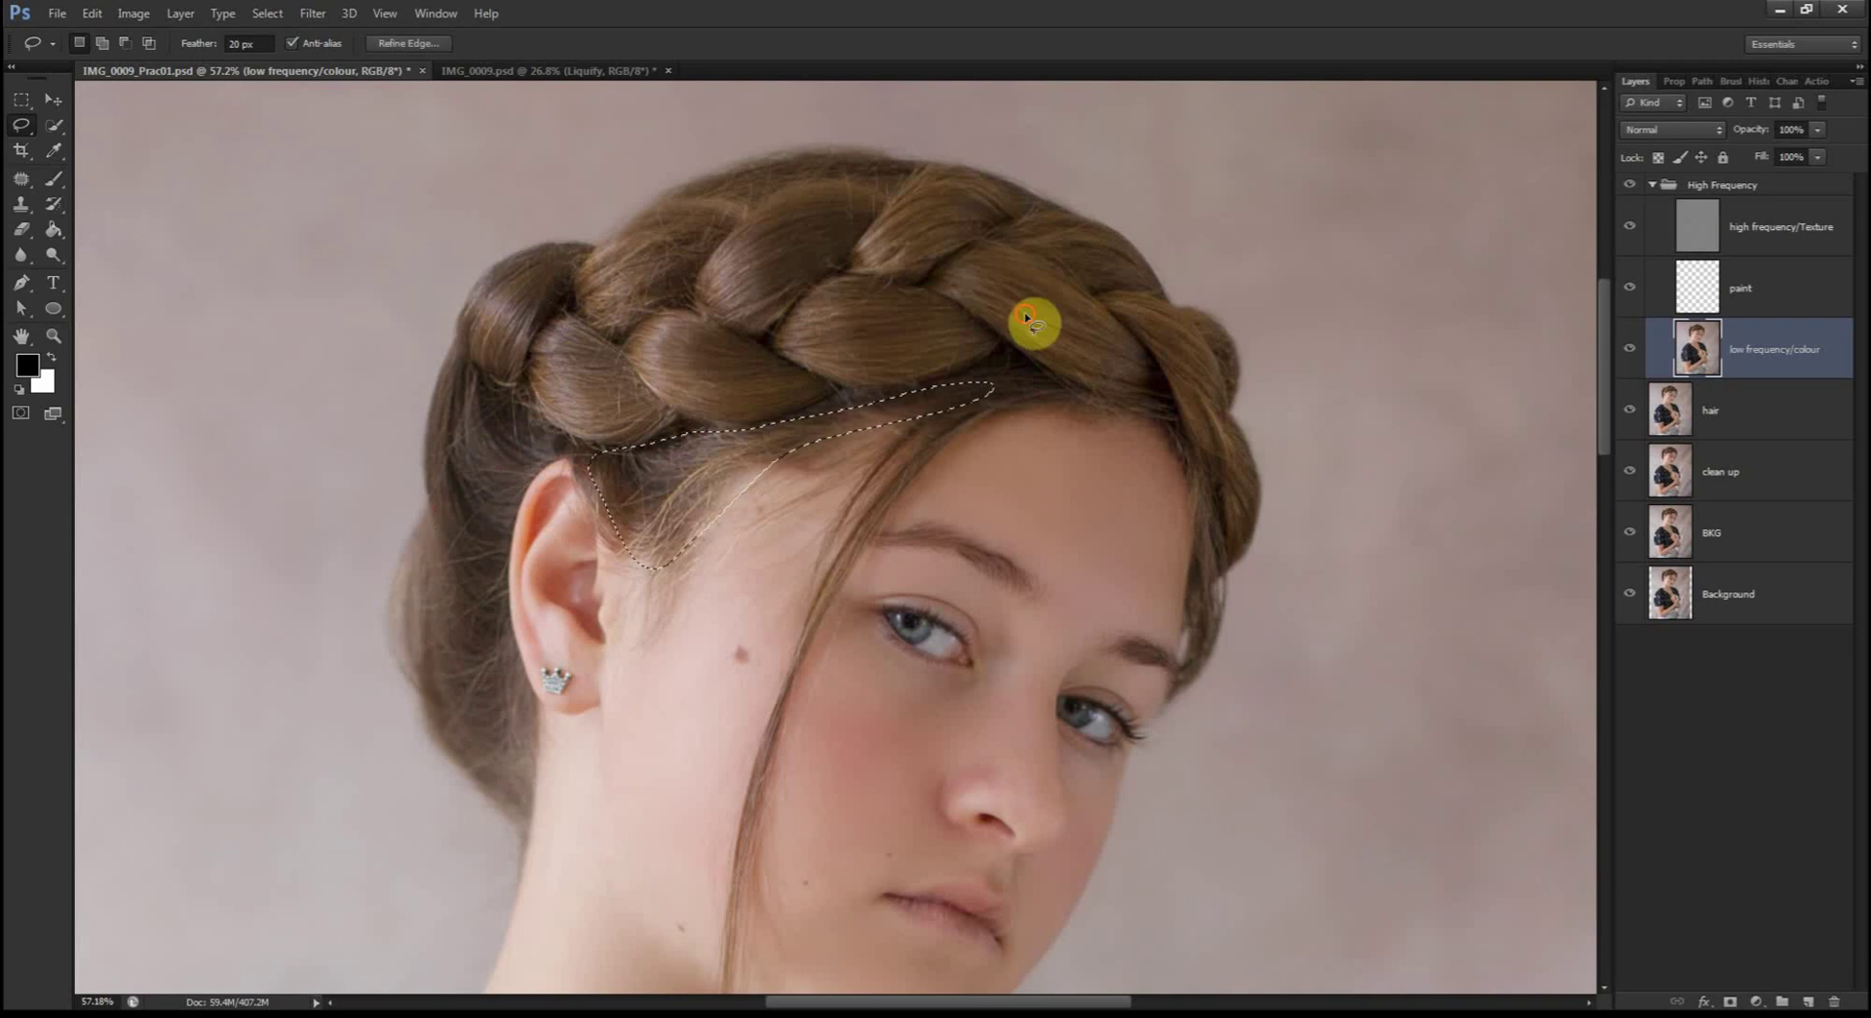
# Step: Blur the hair above the forehead and the front end of the braid in separate Lasso selections, and deselect
pyautogui.moveTo(1065, 394)
pyautogui.mouseDown()
pyautogui.moveTo(1182, 408)
pyautogui.moveTo(1140, 397)
pyautogui.moveTo(1166, 384)
pyautogui.mouseUp()
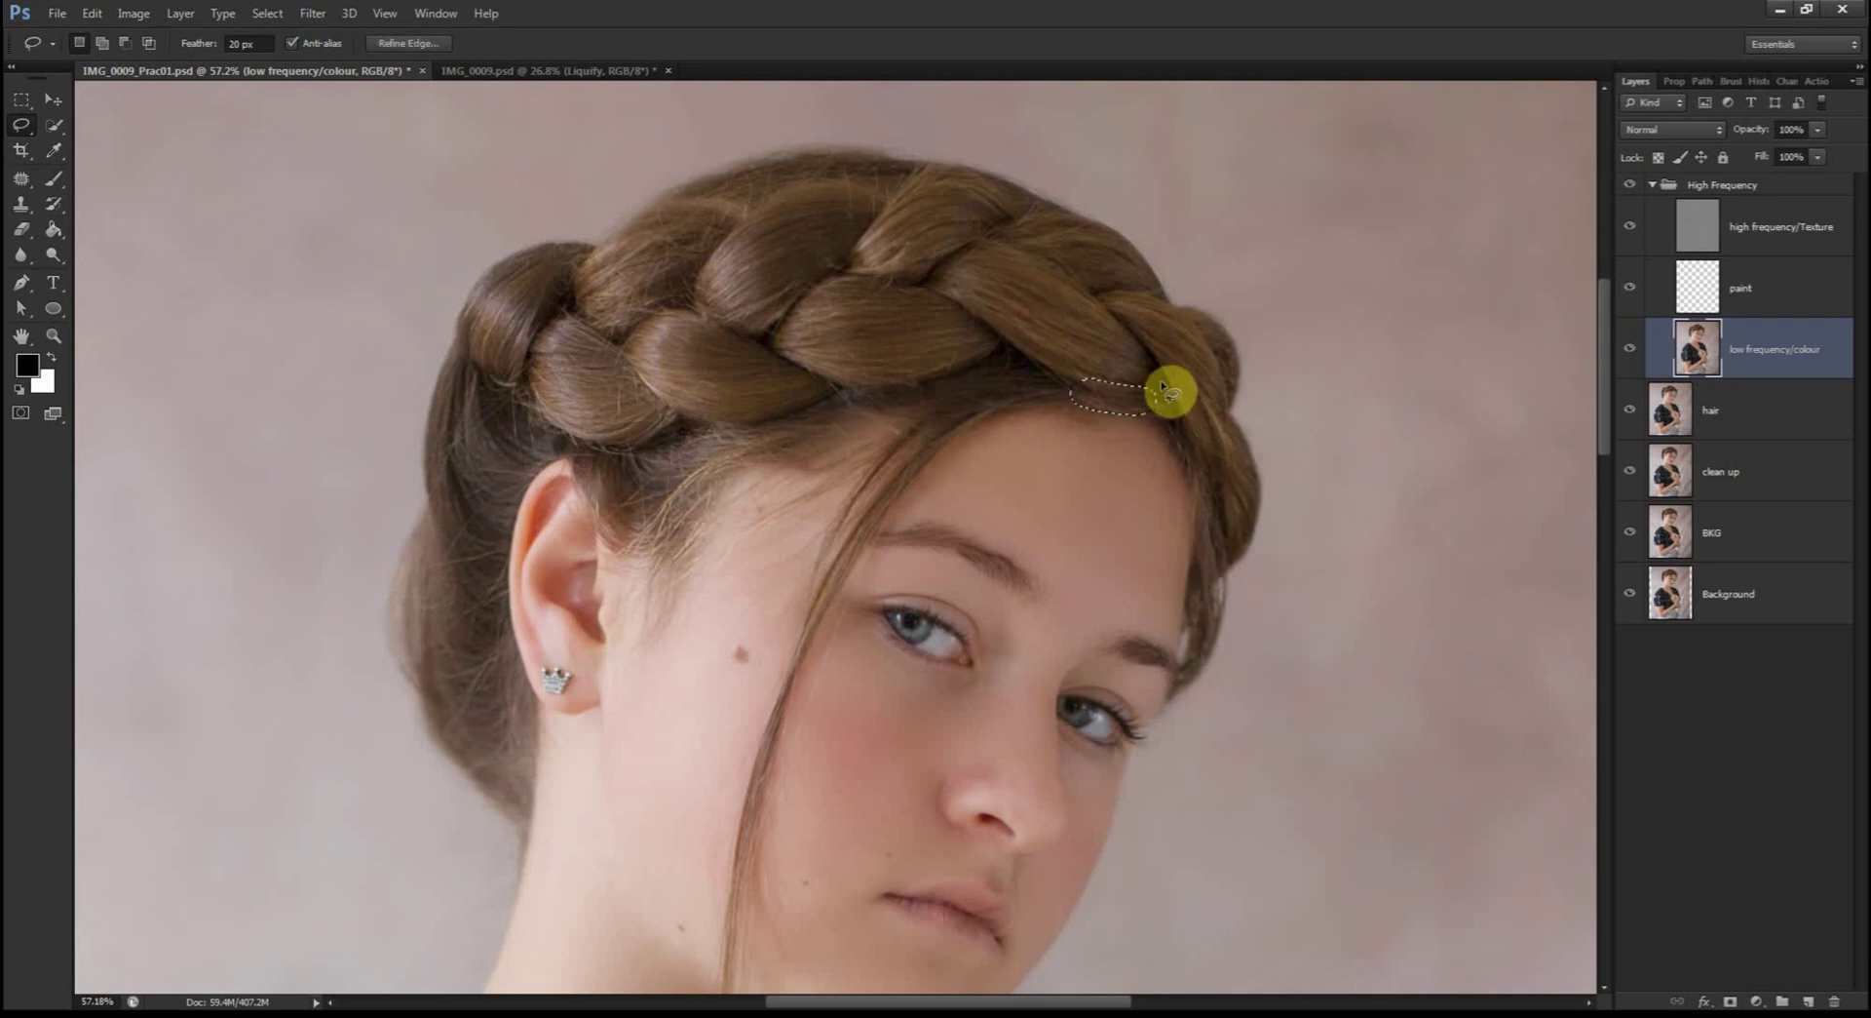
pyautogui.scroll(3, 919, 292)
pyautogui.moveTo(912, 290)
pyautogui.mouseDown()
pyautogui.moveTo(651, 310)
pyautogui.moveTo(634, 336)
pyautogui.mouseUp()
pyautogui.moveTo(1153, 313)
pyautogui.mouseDown()
pyautogui.moveTo(990, 262)
pyautogui.moveTo(1240, 534)
pyautogui.moveTo(1205, 595)
pyautogui.mouseUp()
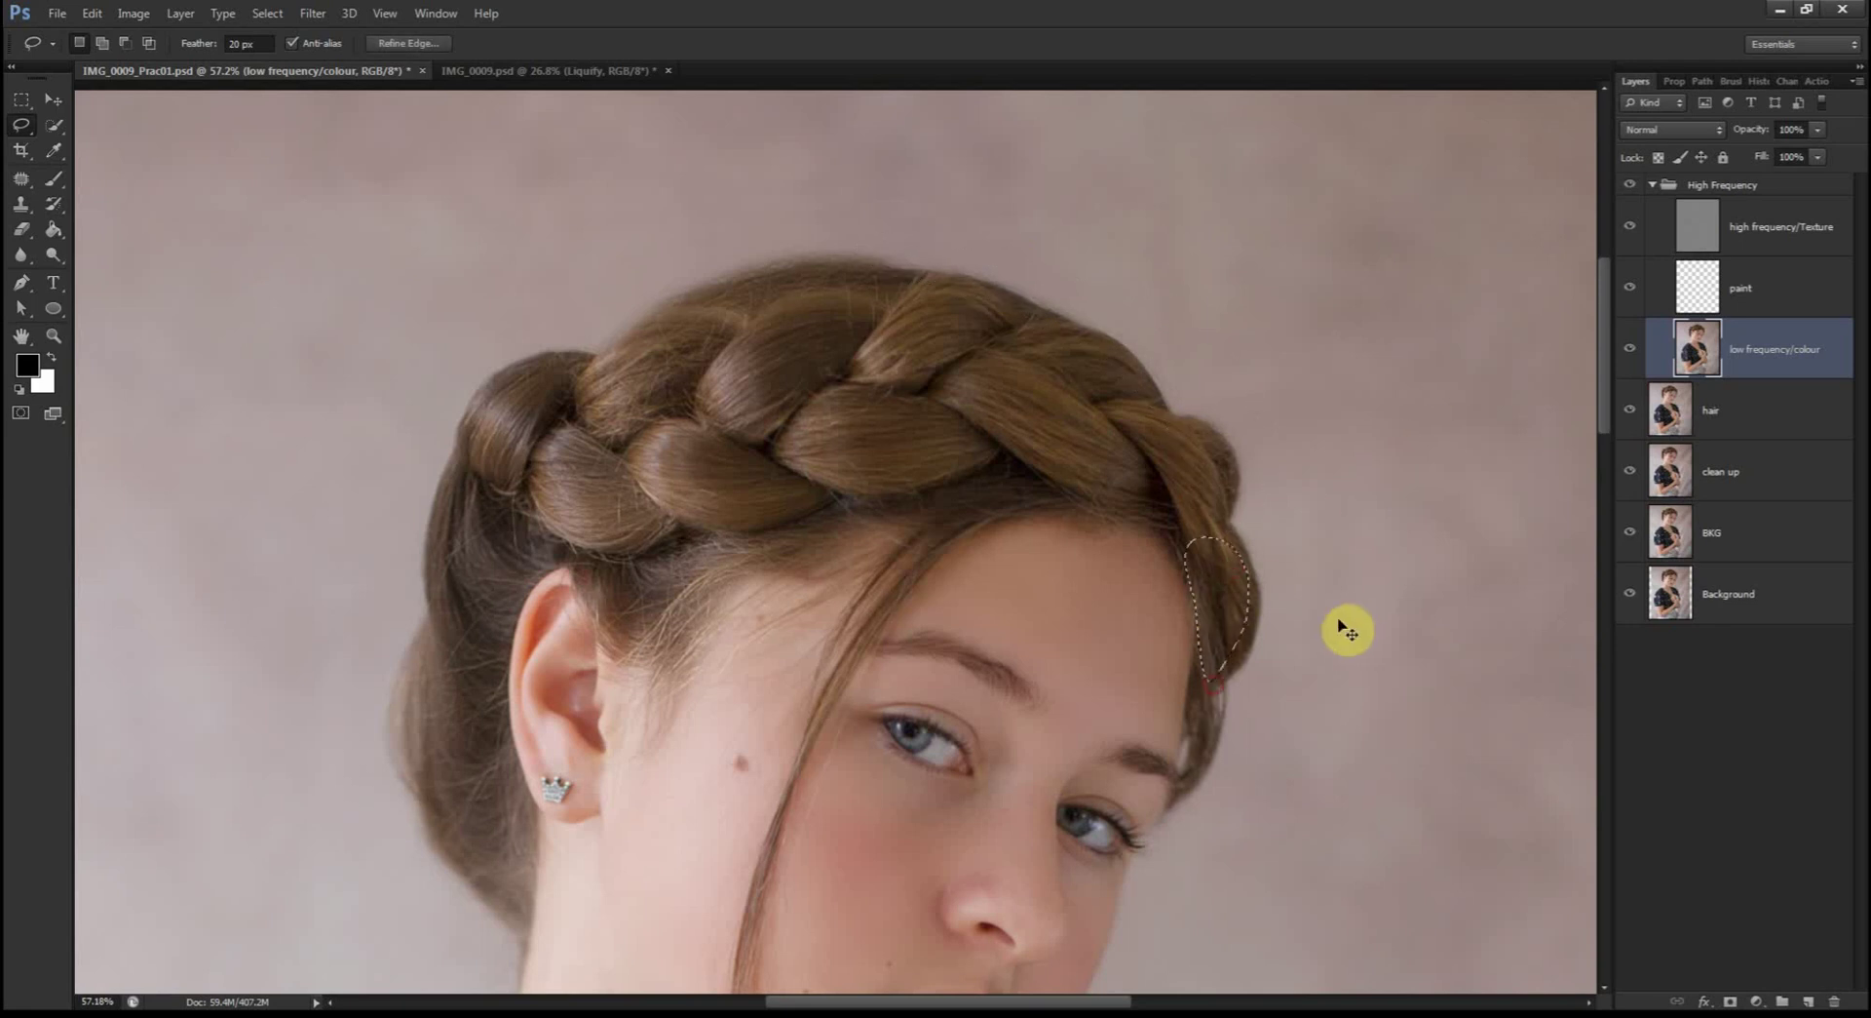
pyautogui.moveTo(1212, 663)
pyautogui.mouseDown()
pyautogui.moveTo(1214, 767)
pyautogui.moveTo(1224, 715)
pyautogui.mouseUp()
pyautogui.hotkey('ctrl', 'd')
pyautogui.scroll(-2, 1297, 655)
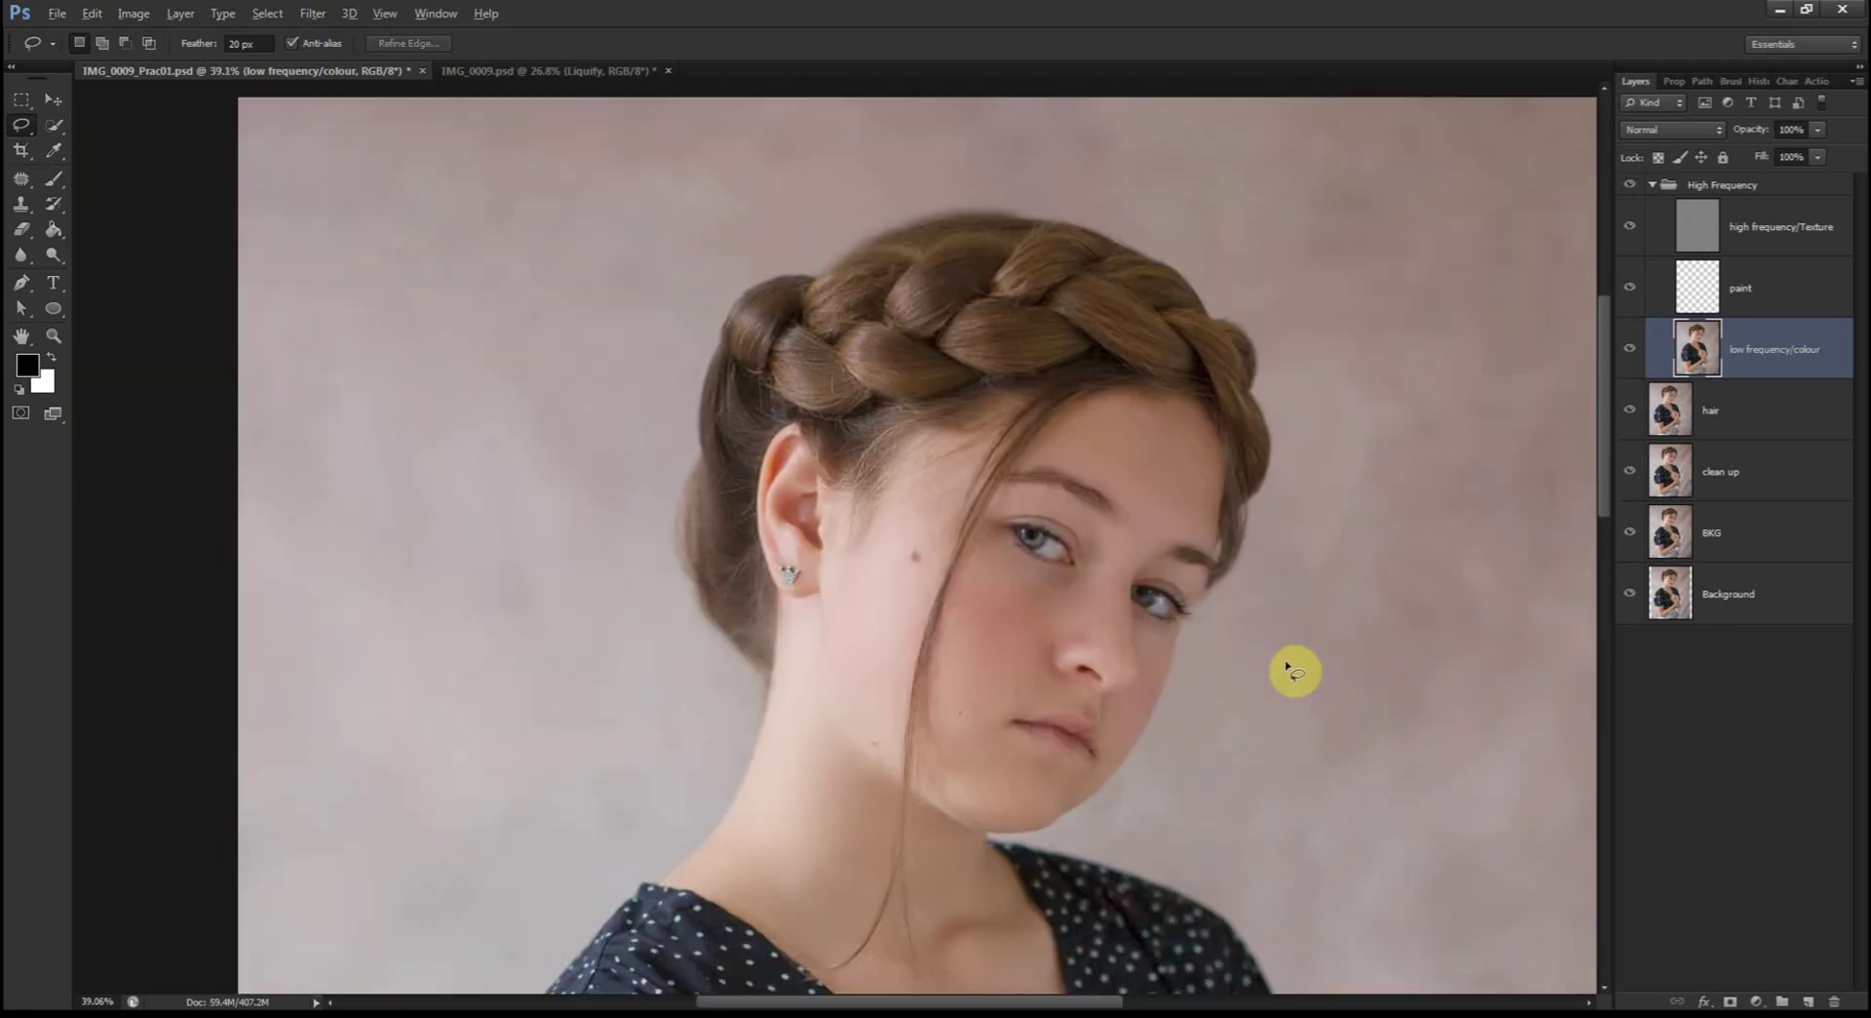
# Step: Smooth the lips with small feathered Lasso selections and the repeated blur, and deselect
pyautogui.scroll(4, 1205, 741)
pyautogui.moveTo(933, 731)
pyautogui.mouseDown()
pyautogui.moveTo(911, 751)
pyautogui.moveTo(926, 727)
pyautogui.mouseUp()
pyautogui.click(943, 387)
pyautogui.click(943, 387)
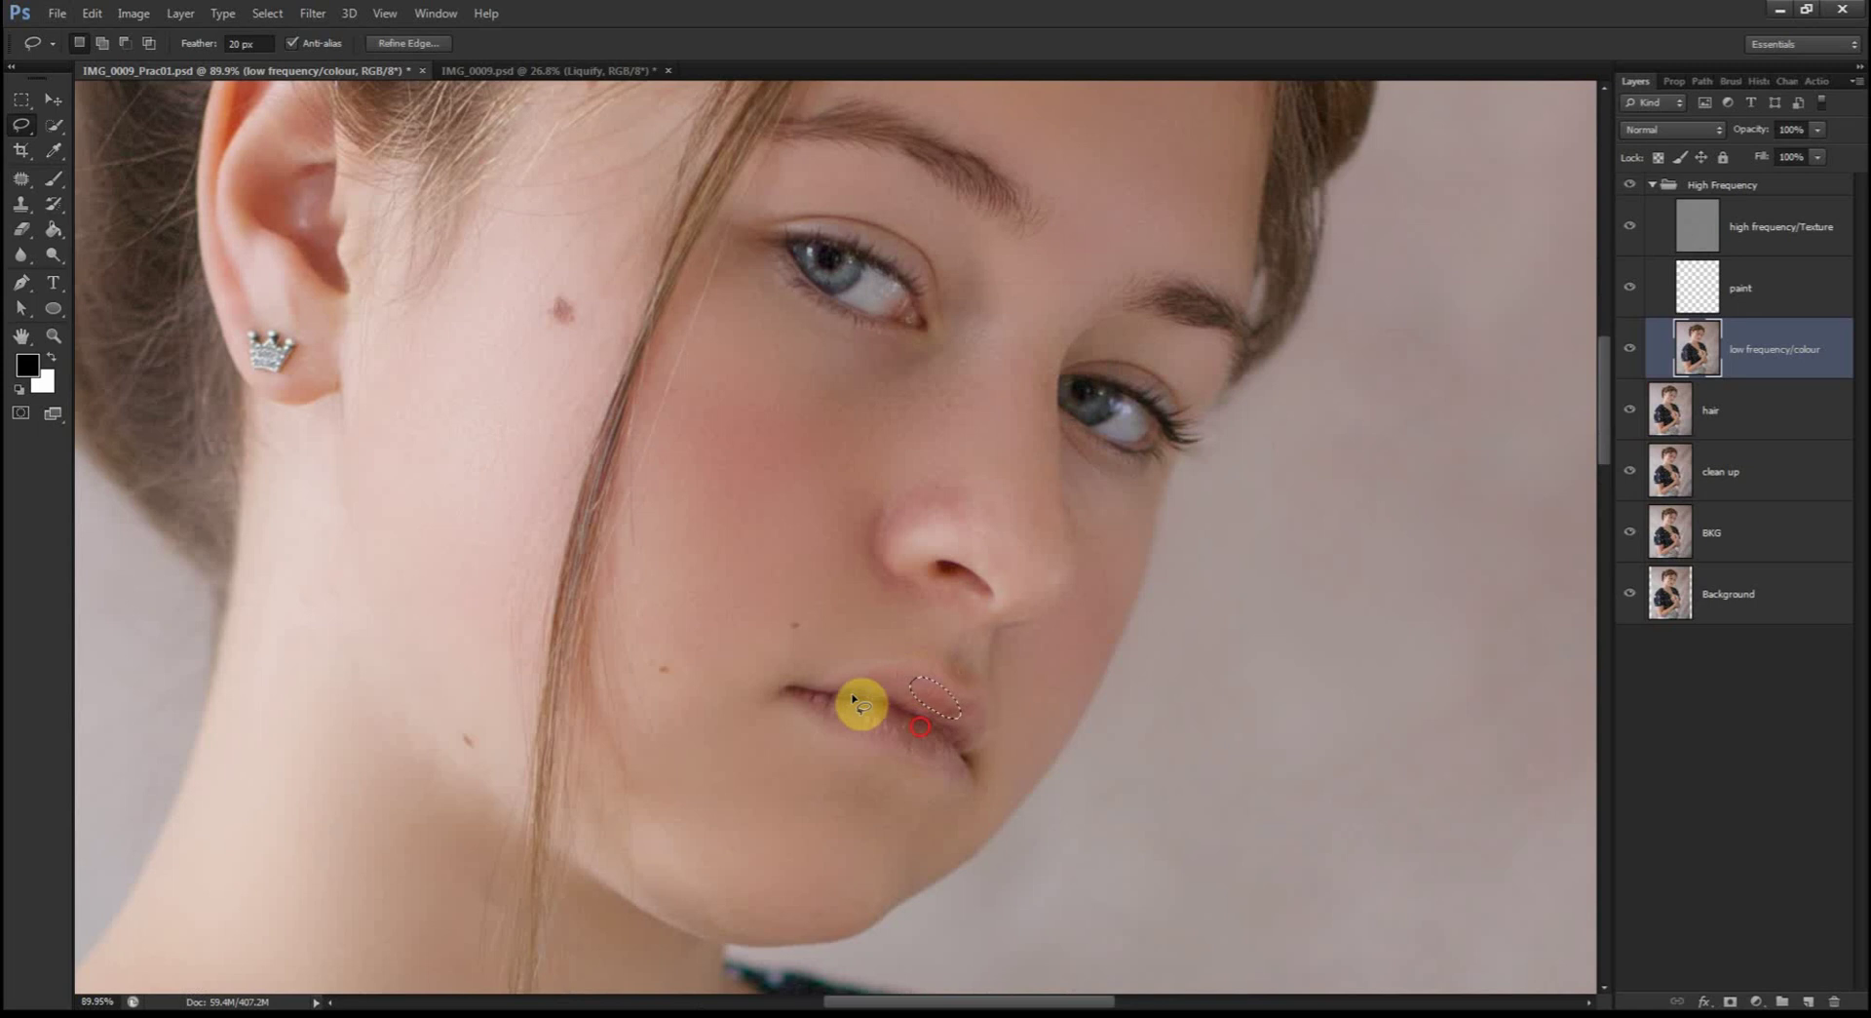
pyautogui.scroll(-3, 1094, 675)
pyautogui.scroll(-2, 1100, 682)
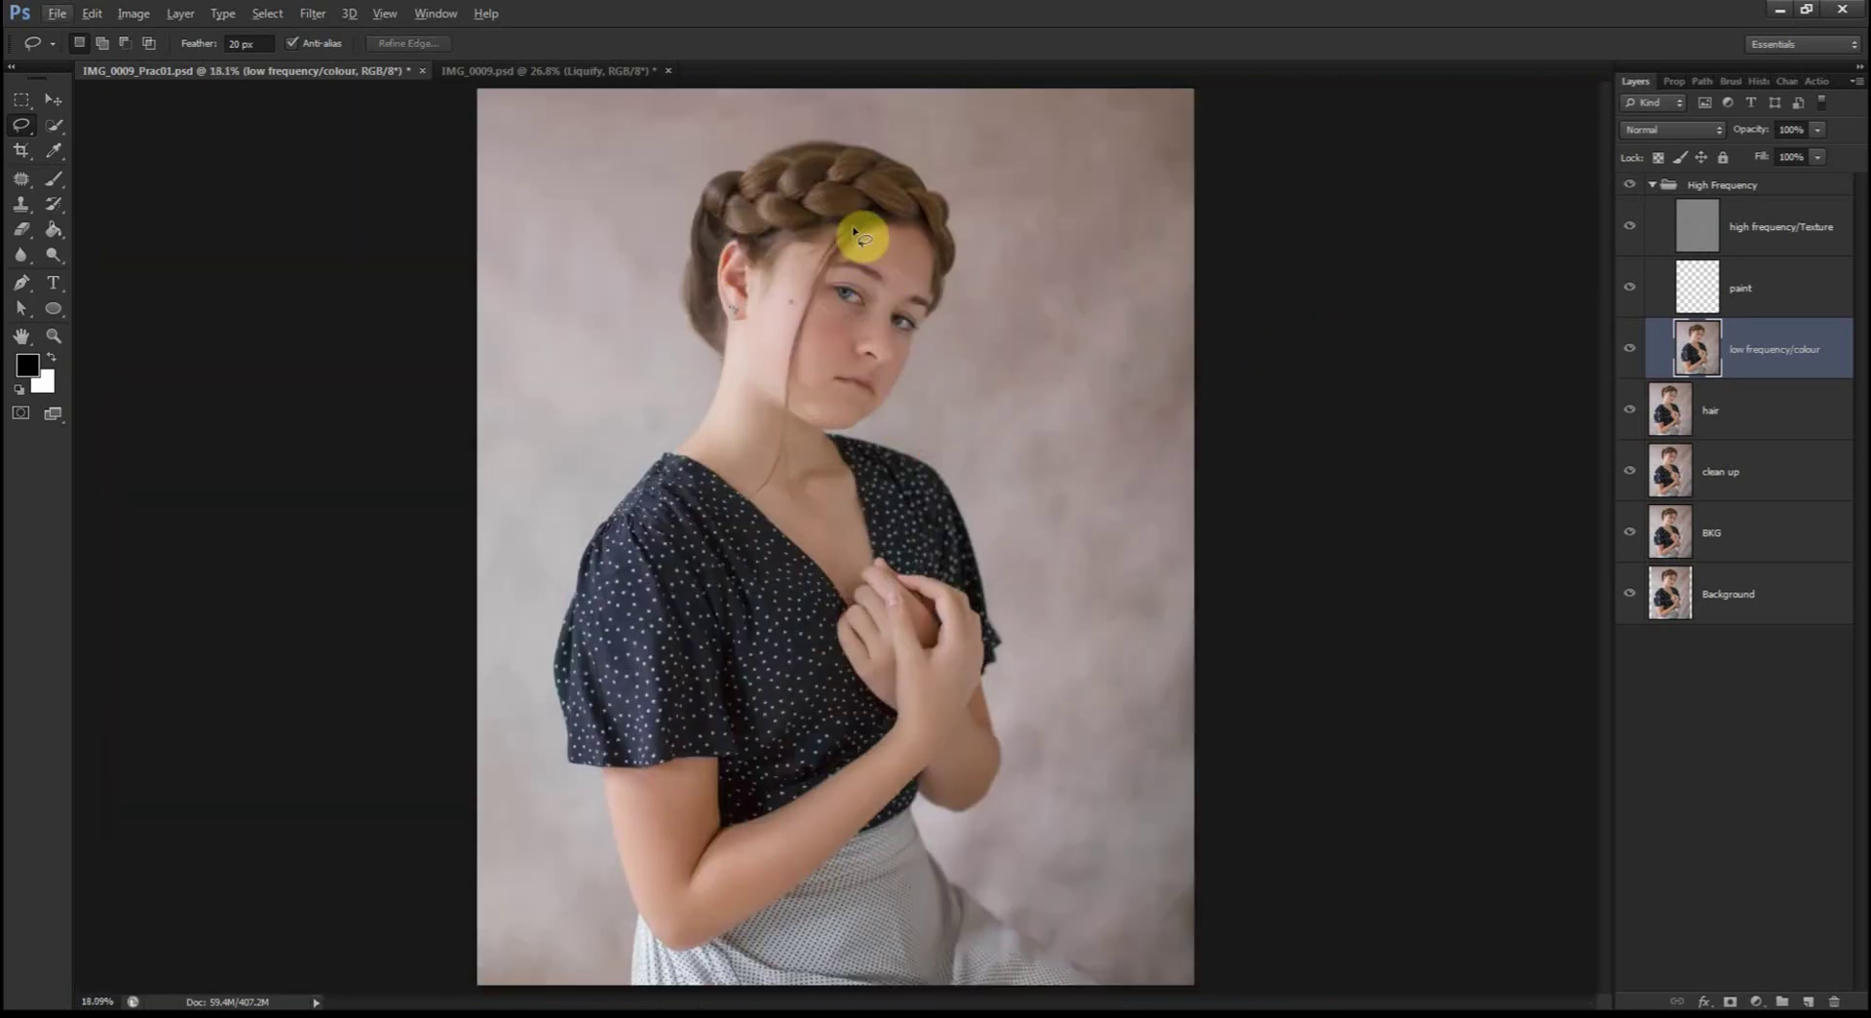
# Step: Activate the high frequency/Texture layer and set the Clone Stamp to 50% opacity and 100% flow
pyautogui.click(1698, 238)
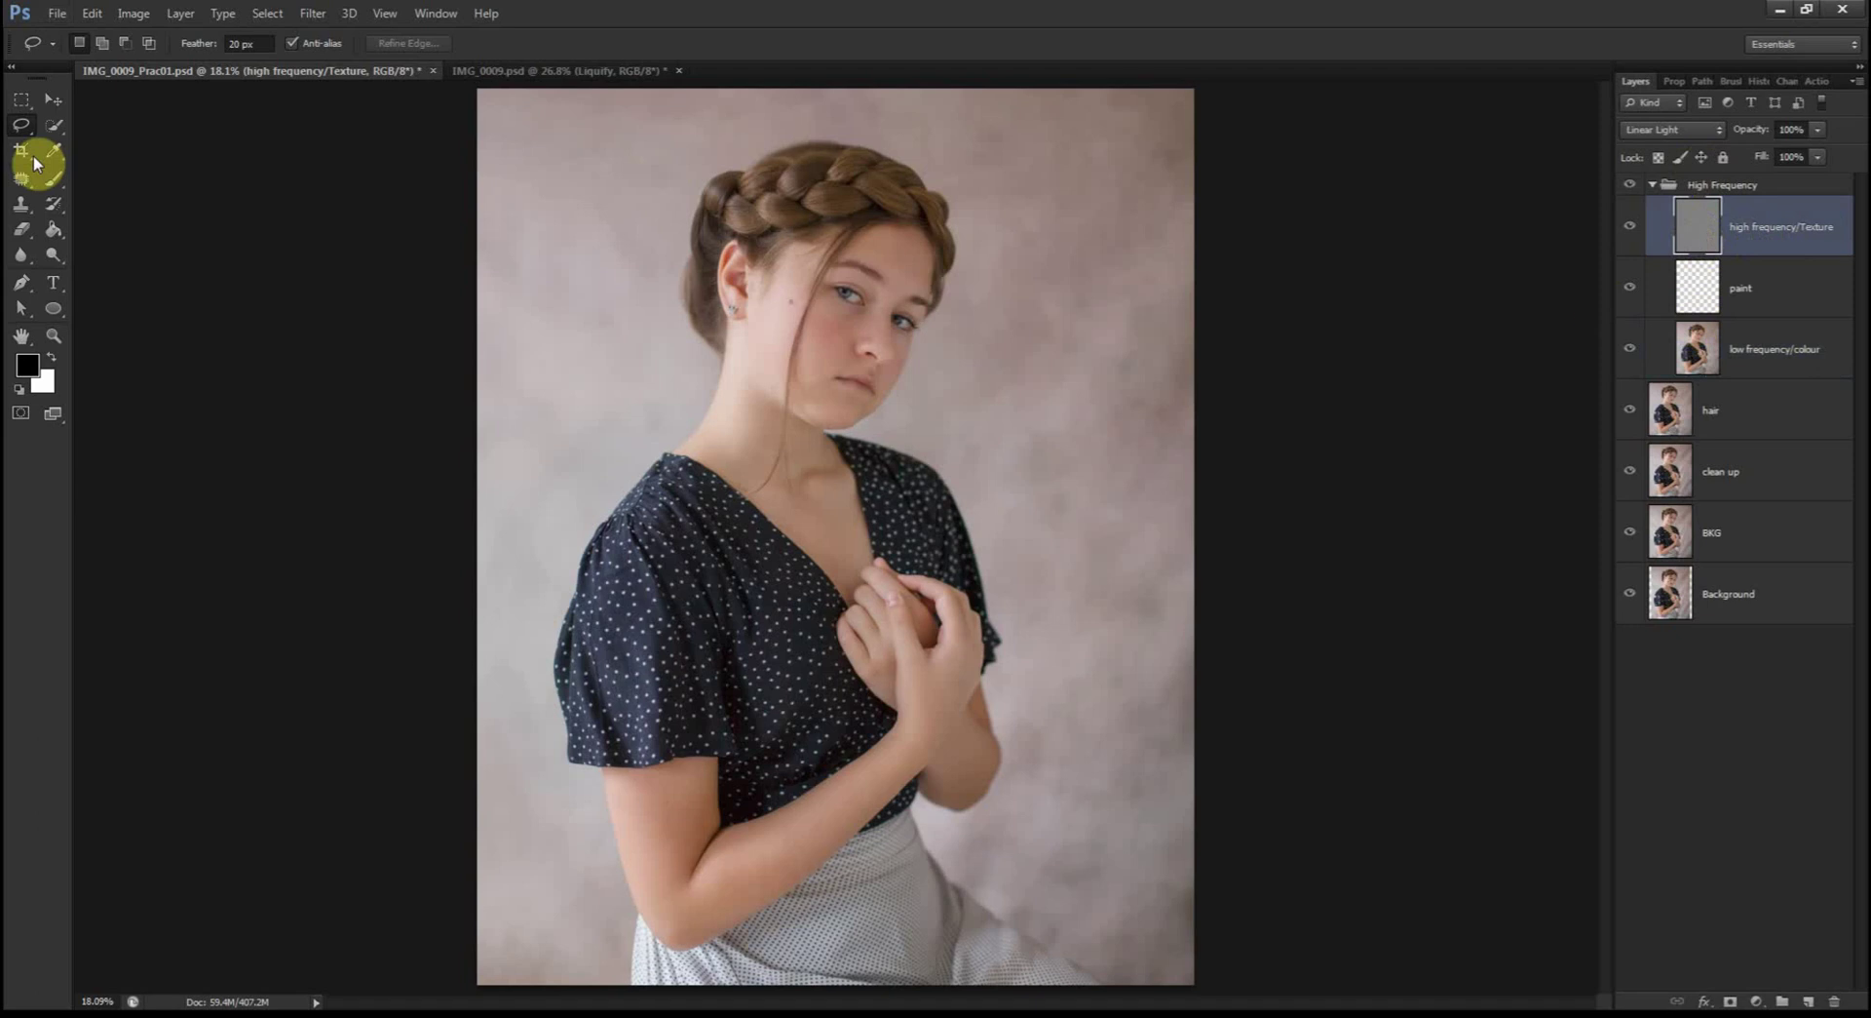
pyautogui.click(26, 210)
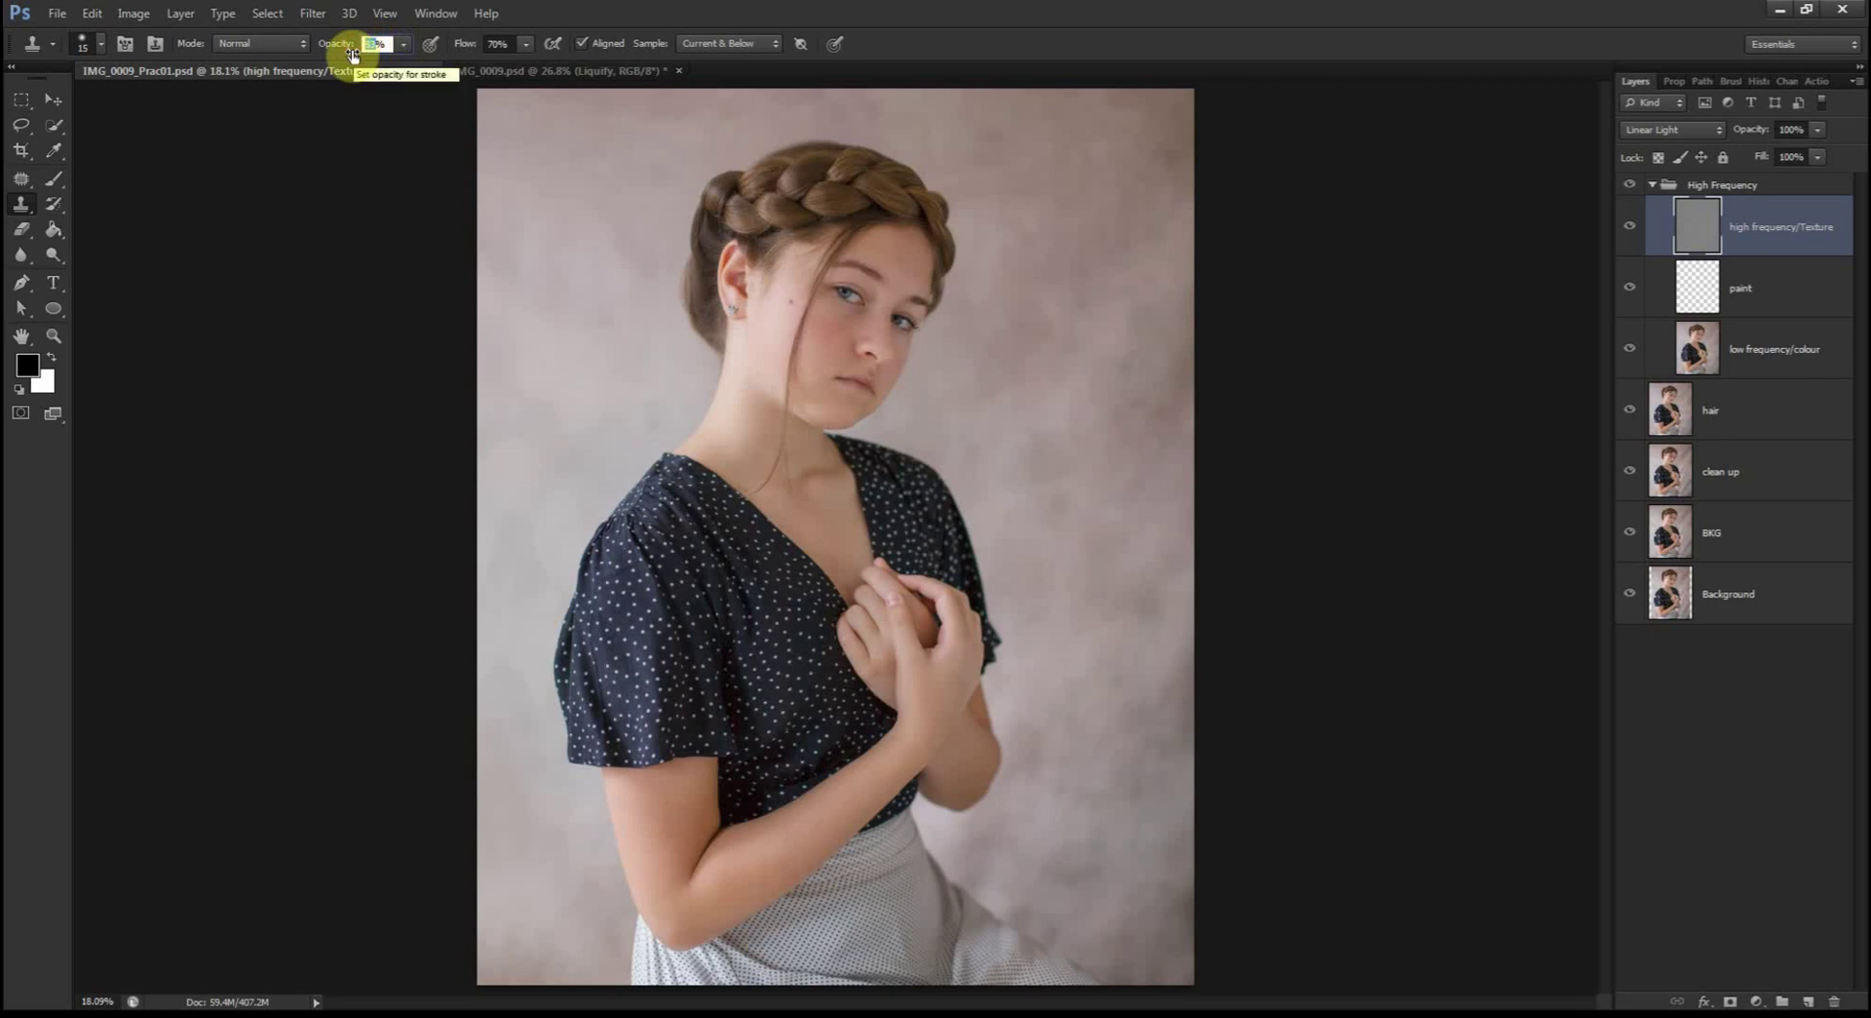
pyautogui.write('5')
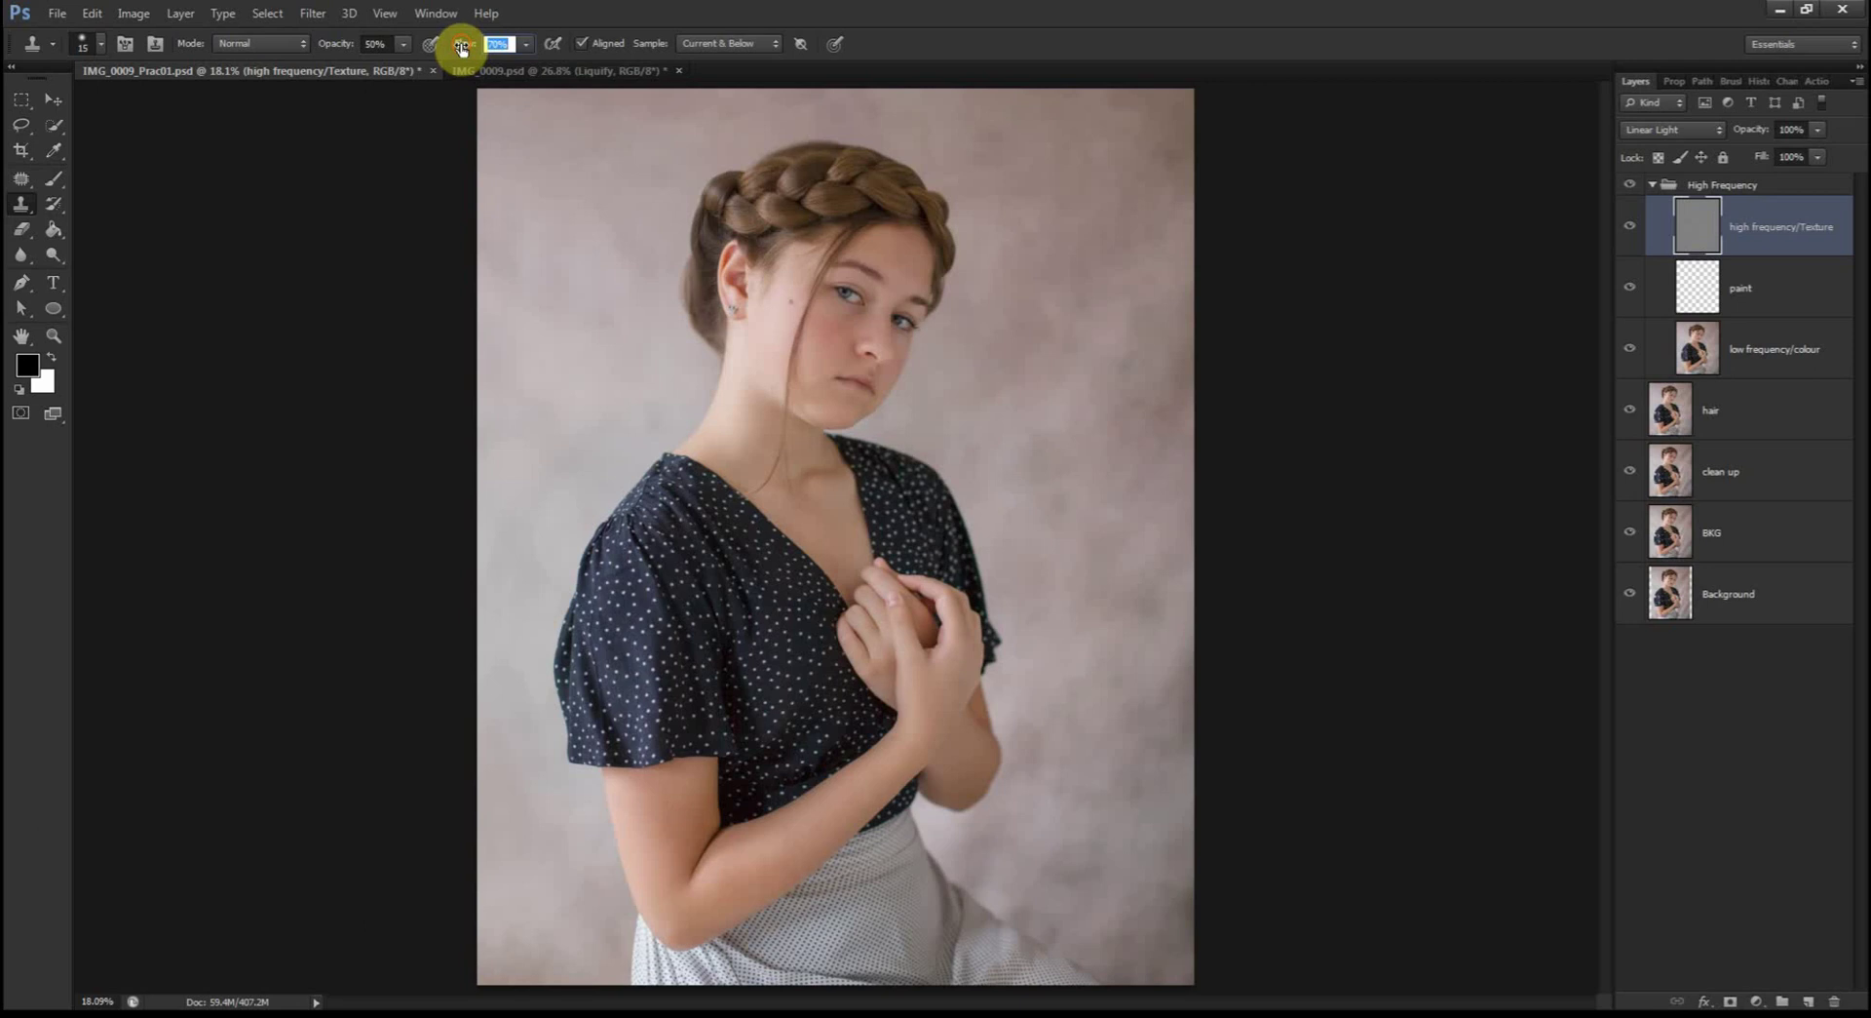
pyautogui.moveTo(462, 47); pyautogui.dragTo(661, 48)
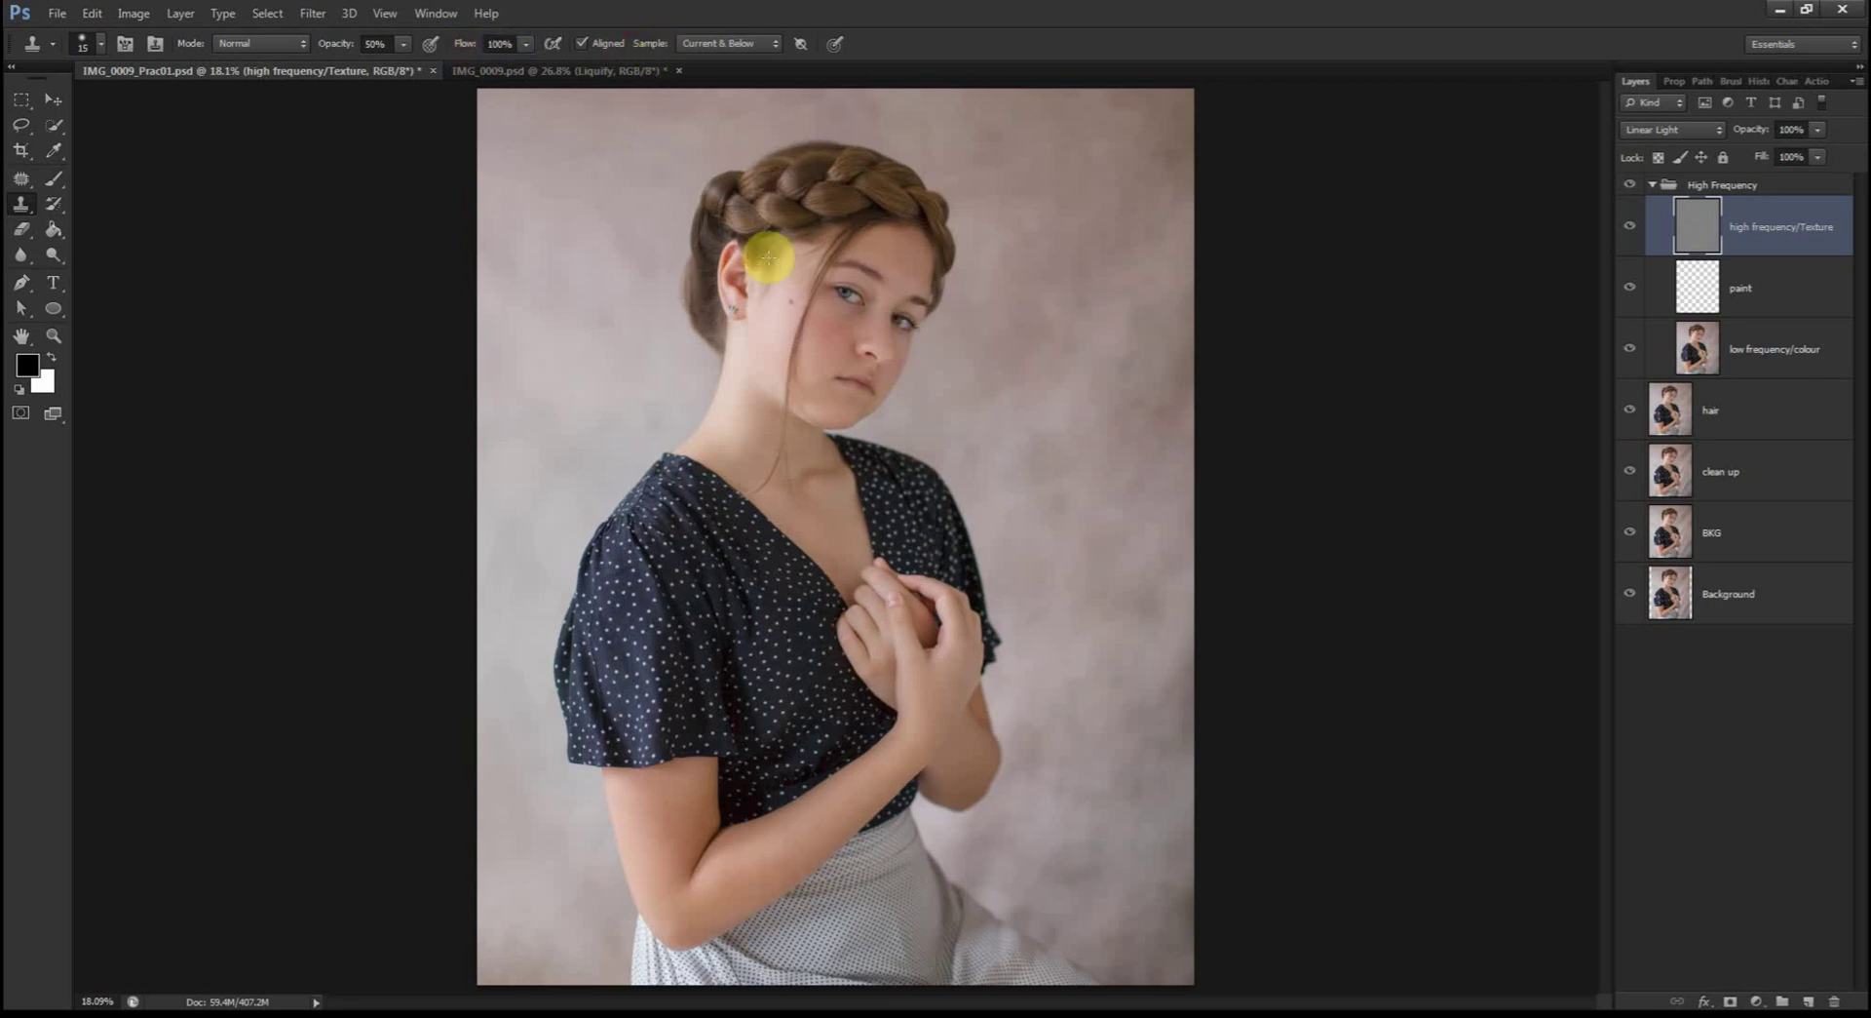
# Step: Enlarge the Clone Stamp brush to 45 over the forehead and set it to sample the Current Layer only
pyautogui.scroll(4, 777, 255)
pyautogui.scroll(5, 940, 291)
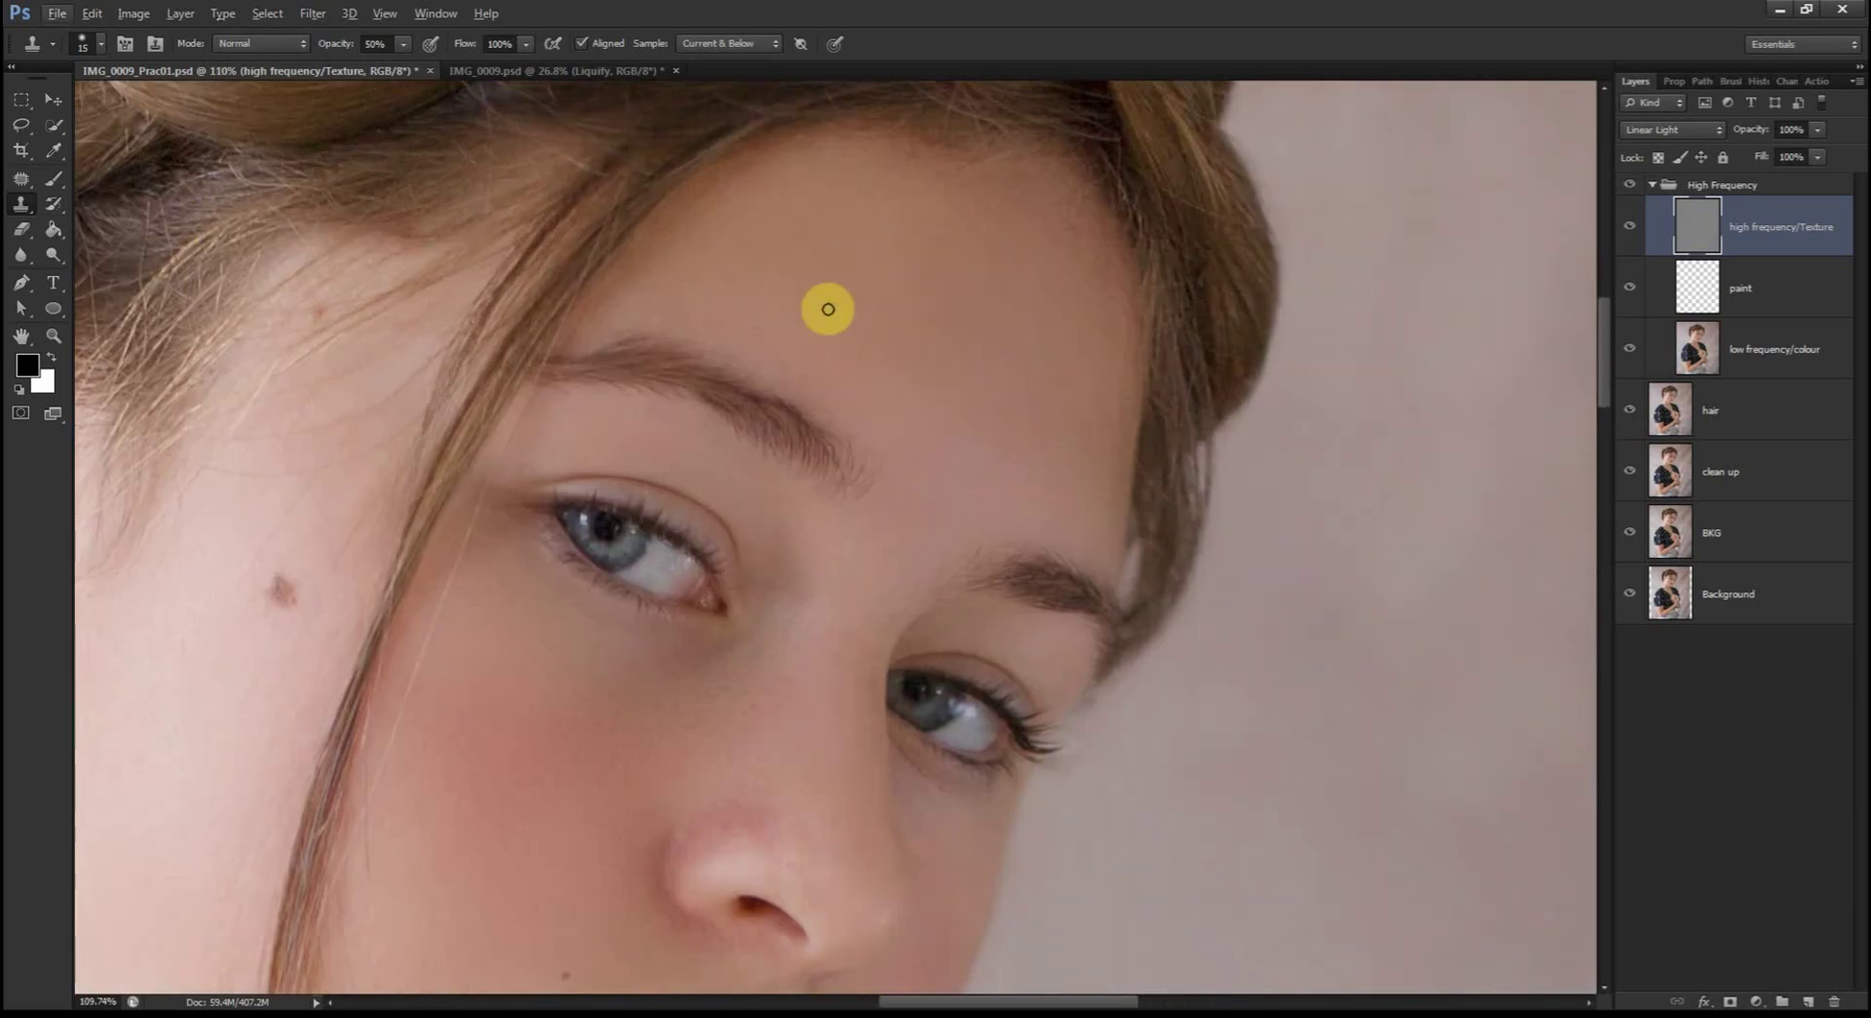
pyautogui.press(']')
pyautogui.press(']')
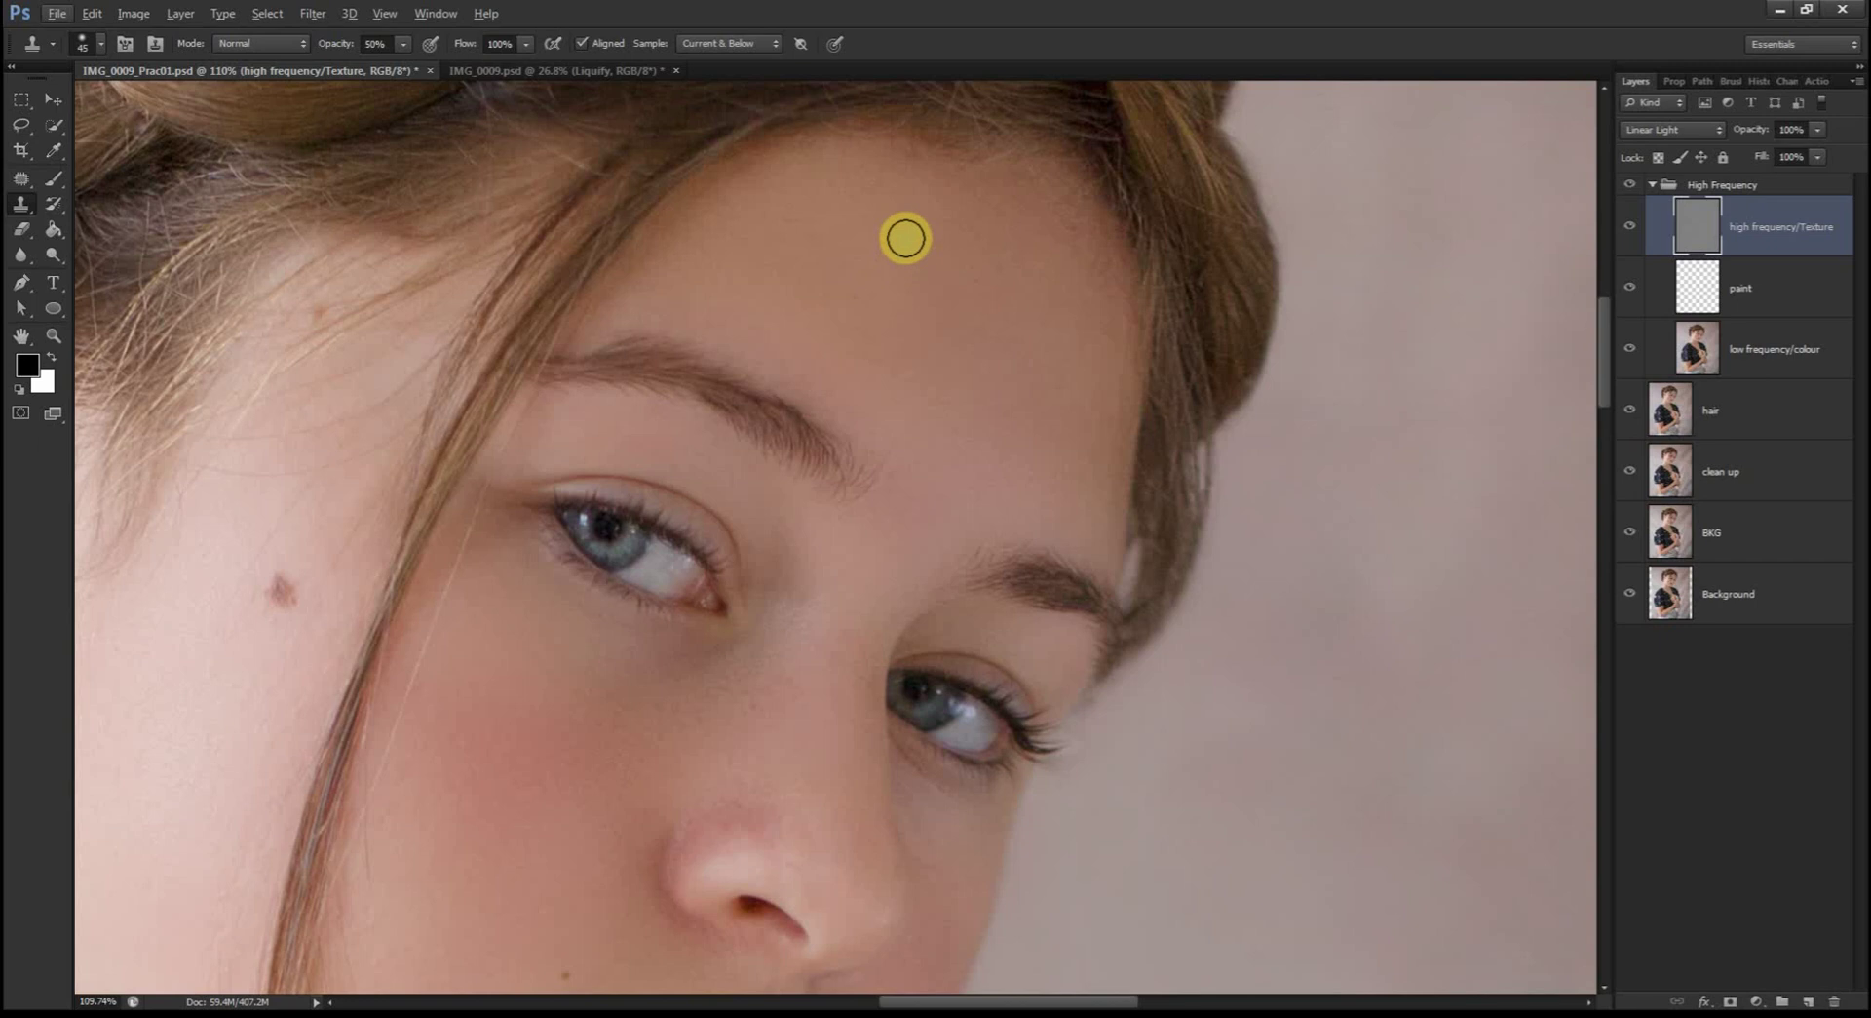
pyautogui.click(760, 43)
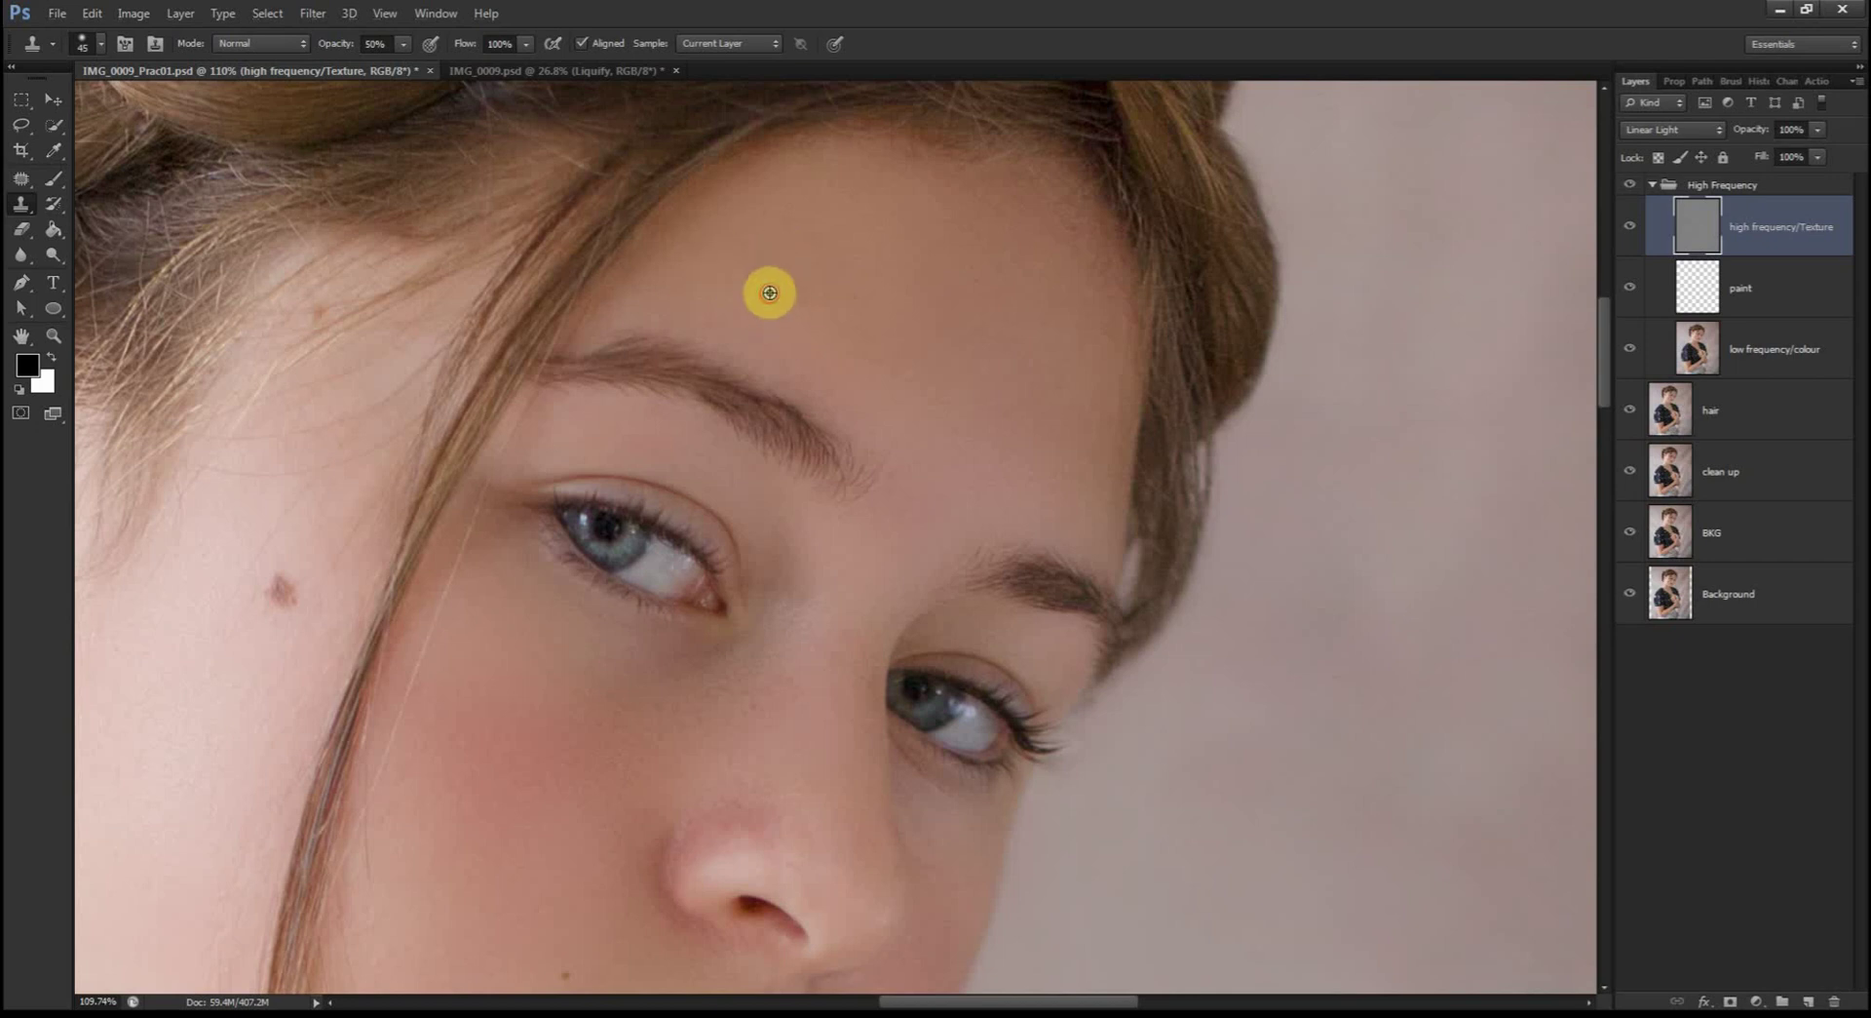
# Step: Clone clean skin texture over the forehead above the near eyebrow with a size 70 brush
pyautogui.keyDown('alt'); pyautogui.click(792, 326); pyautogui.keyUp('alt')
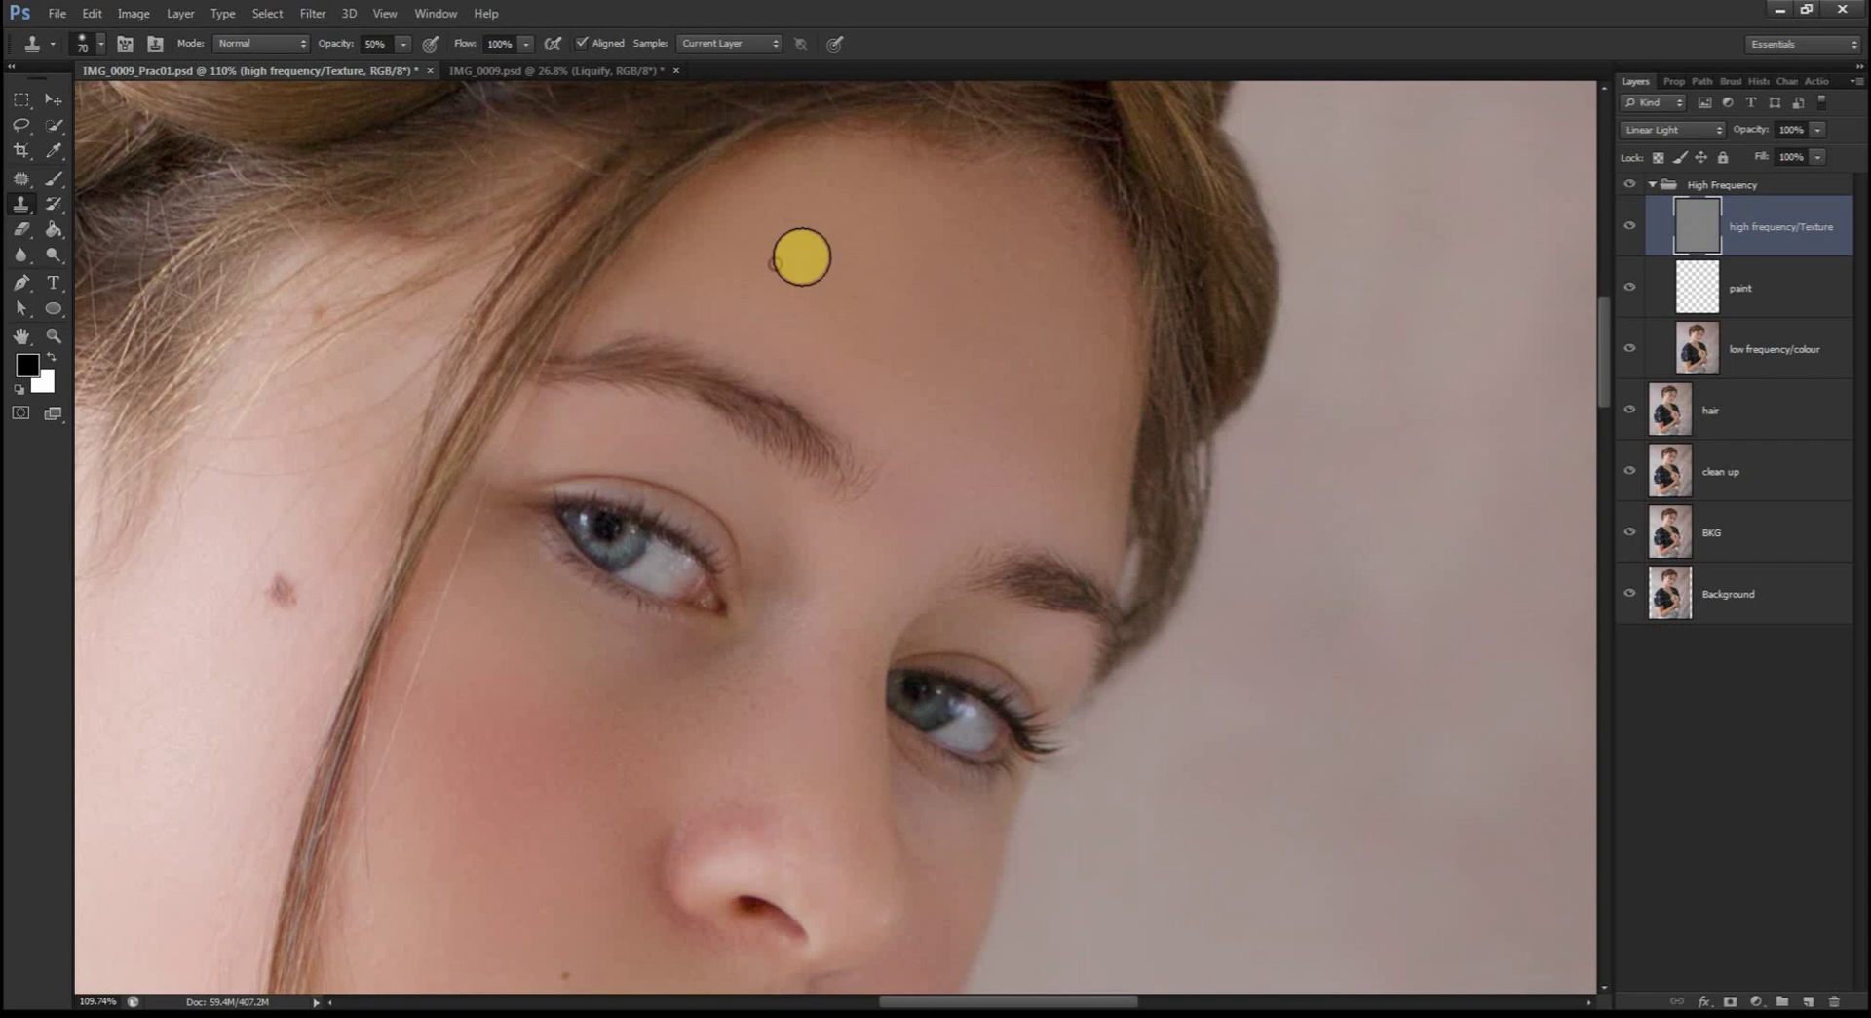
pyautogui.keyDown('alt'); pyautogui.click(794, 242); pyautogui.keyUp('alt')
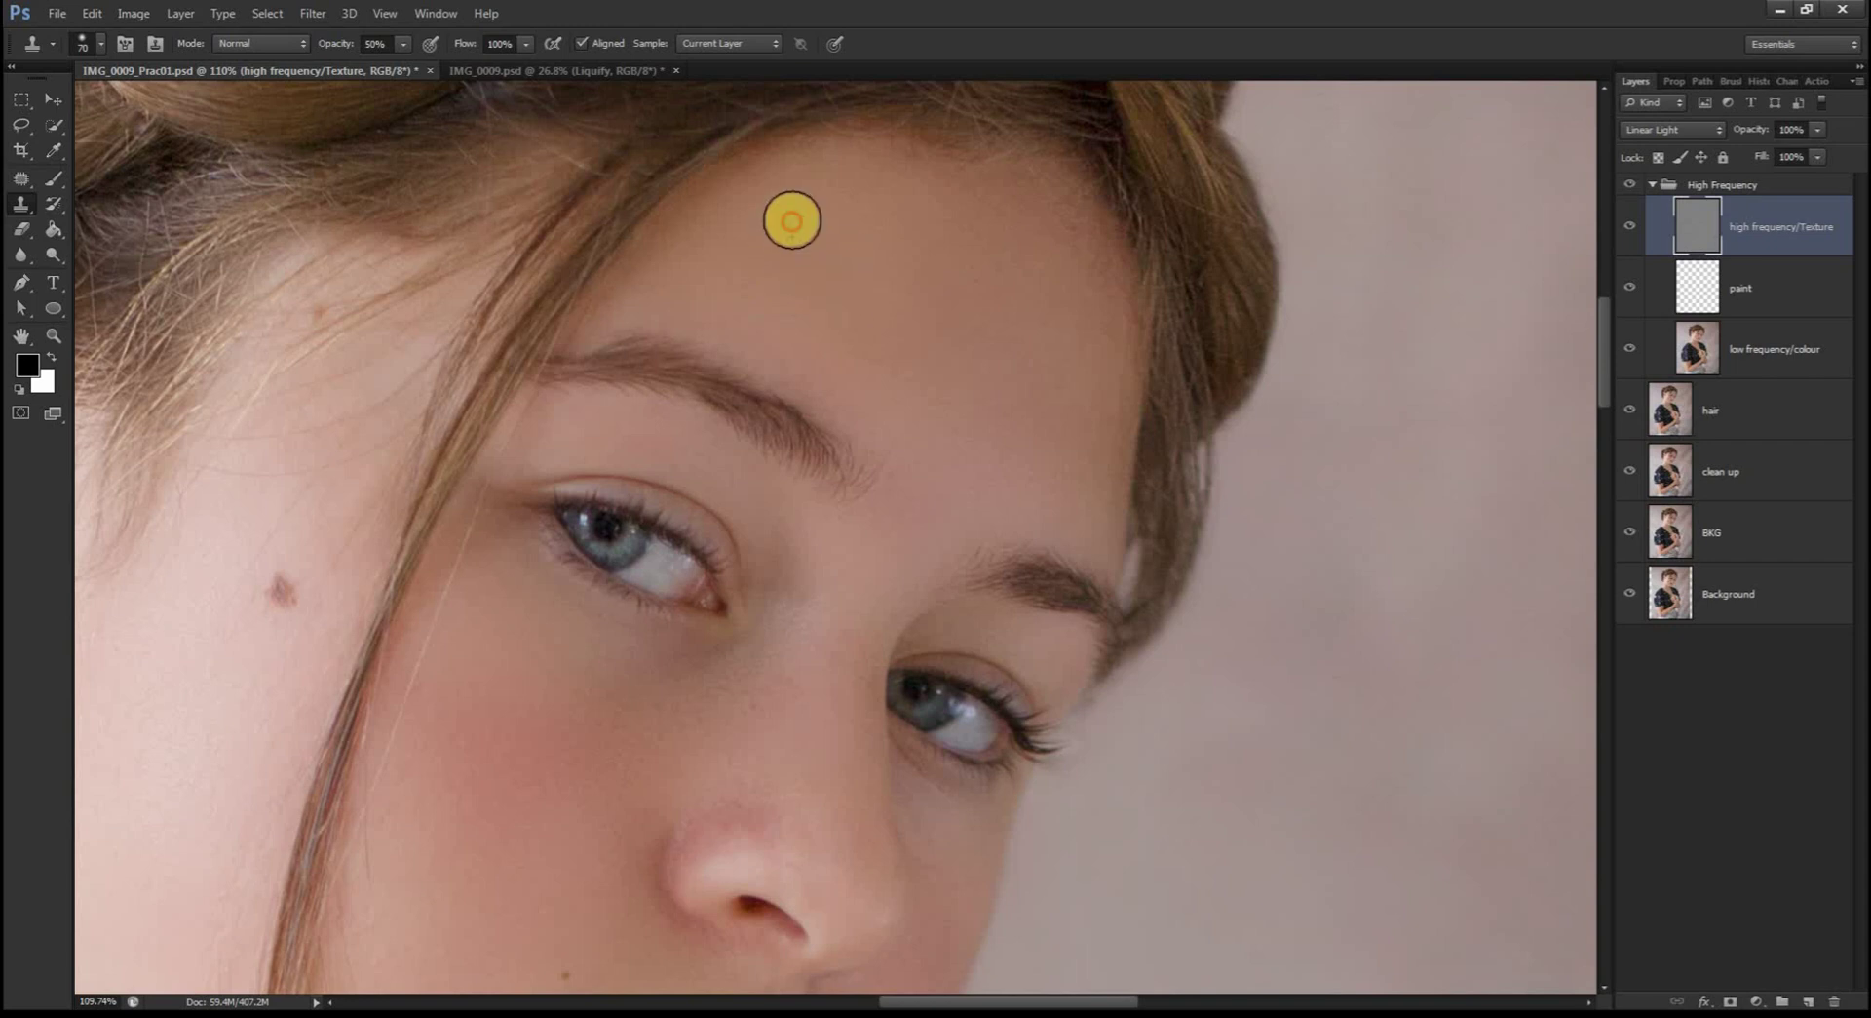
pyautogui.click(743, 240)
pyautogui.click(839, 326)
pyautogui.click(836, 278)
pyautogui.click(831, 358)
pyautogui.click(773, 321)
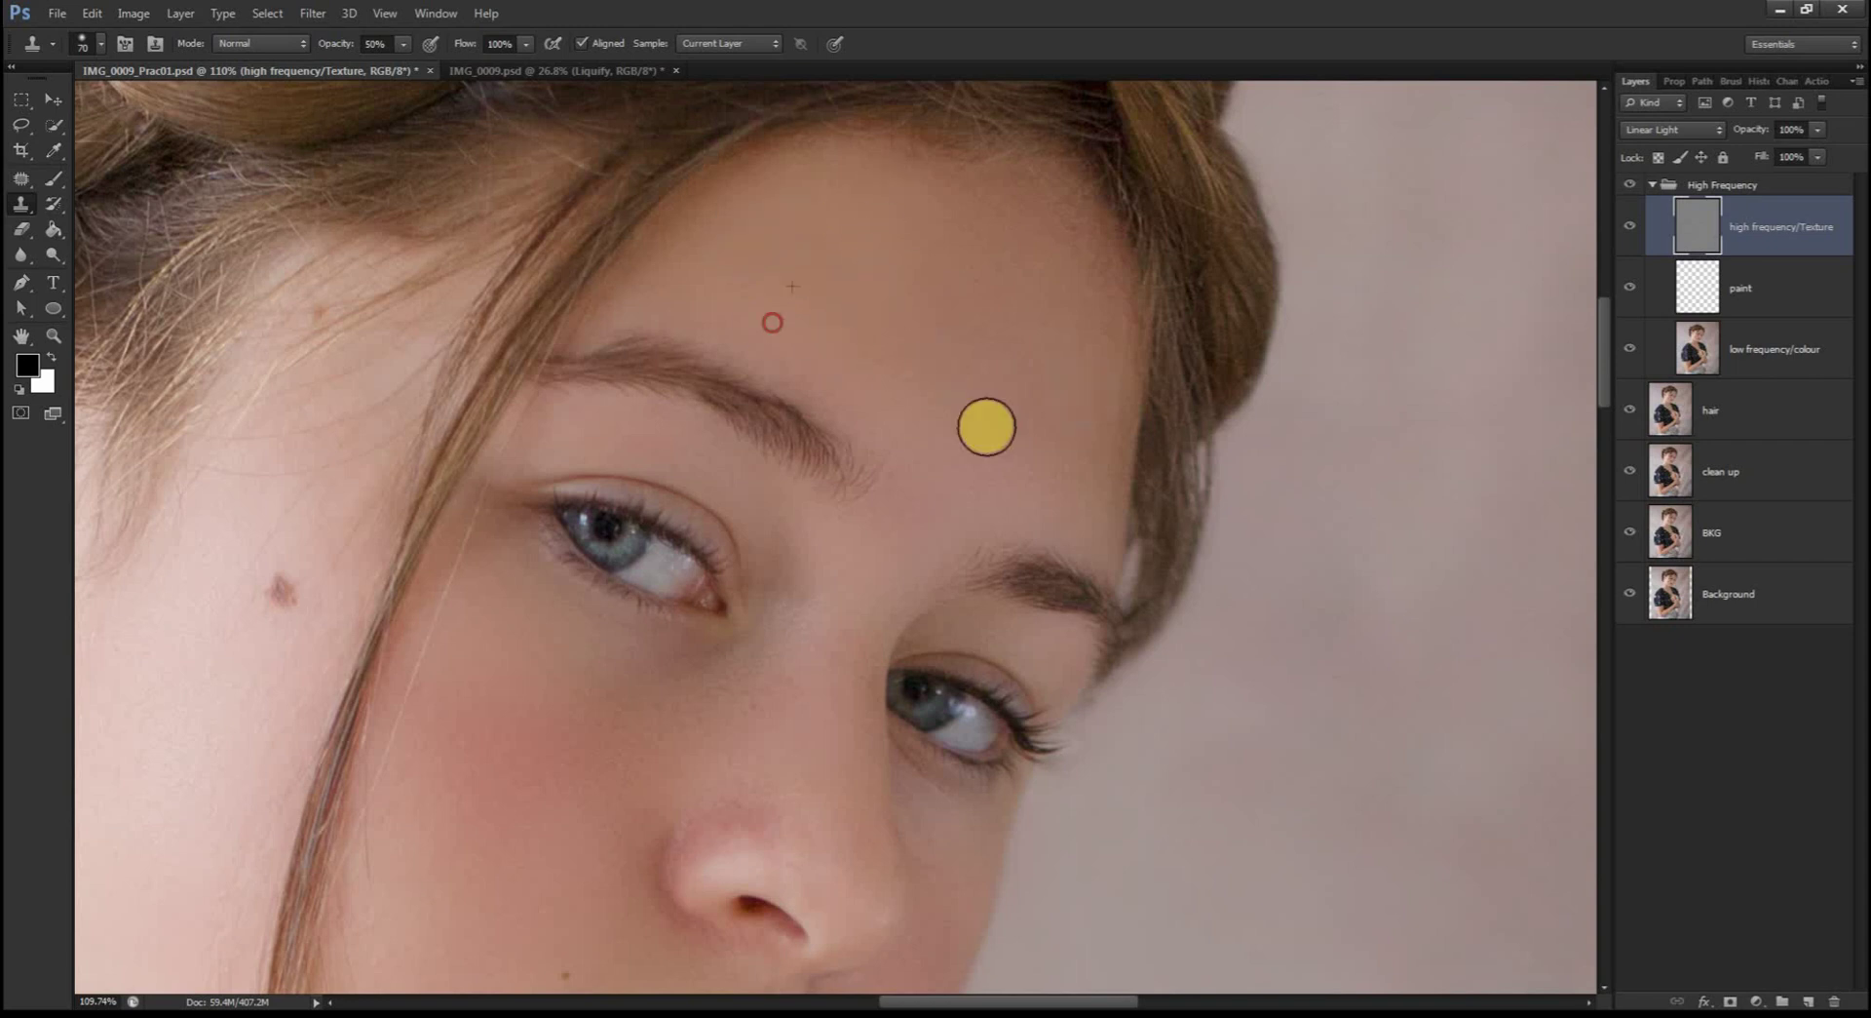
# Step: Clone clean texture across the upper forehead, the far temple and the area above the far eyebrow
pyautogui.click(906, 234)
pyautogui.click(973, 203)
pyautogui.click(1069, 257)
pyautogui.click(1069, 332)
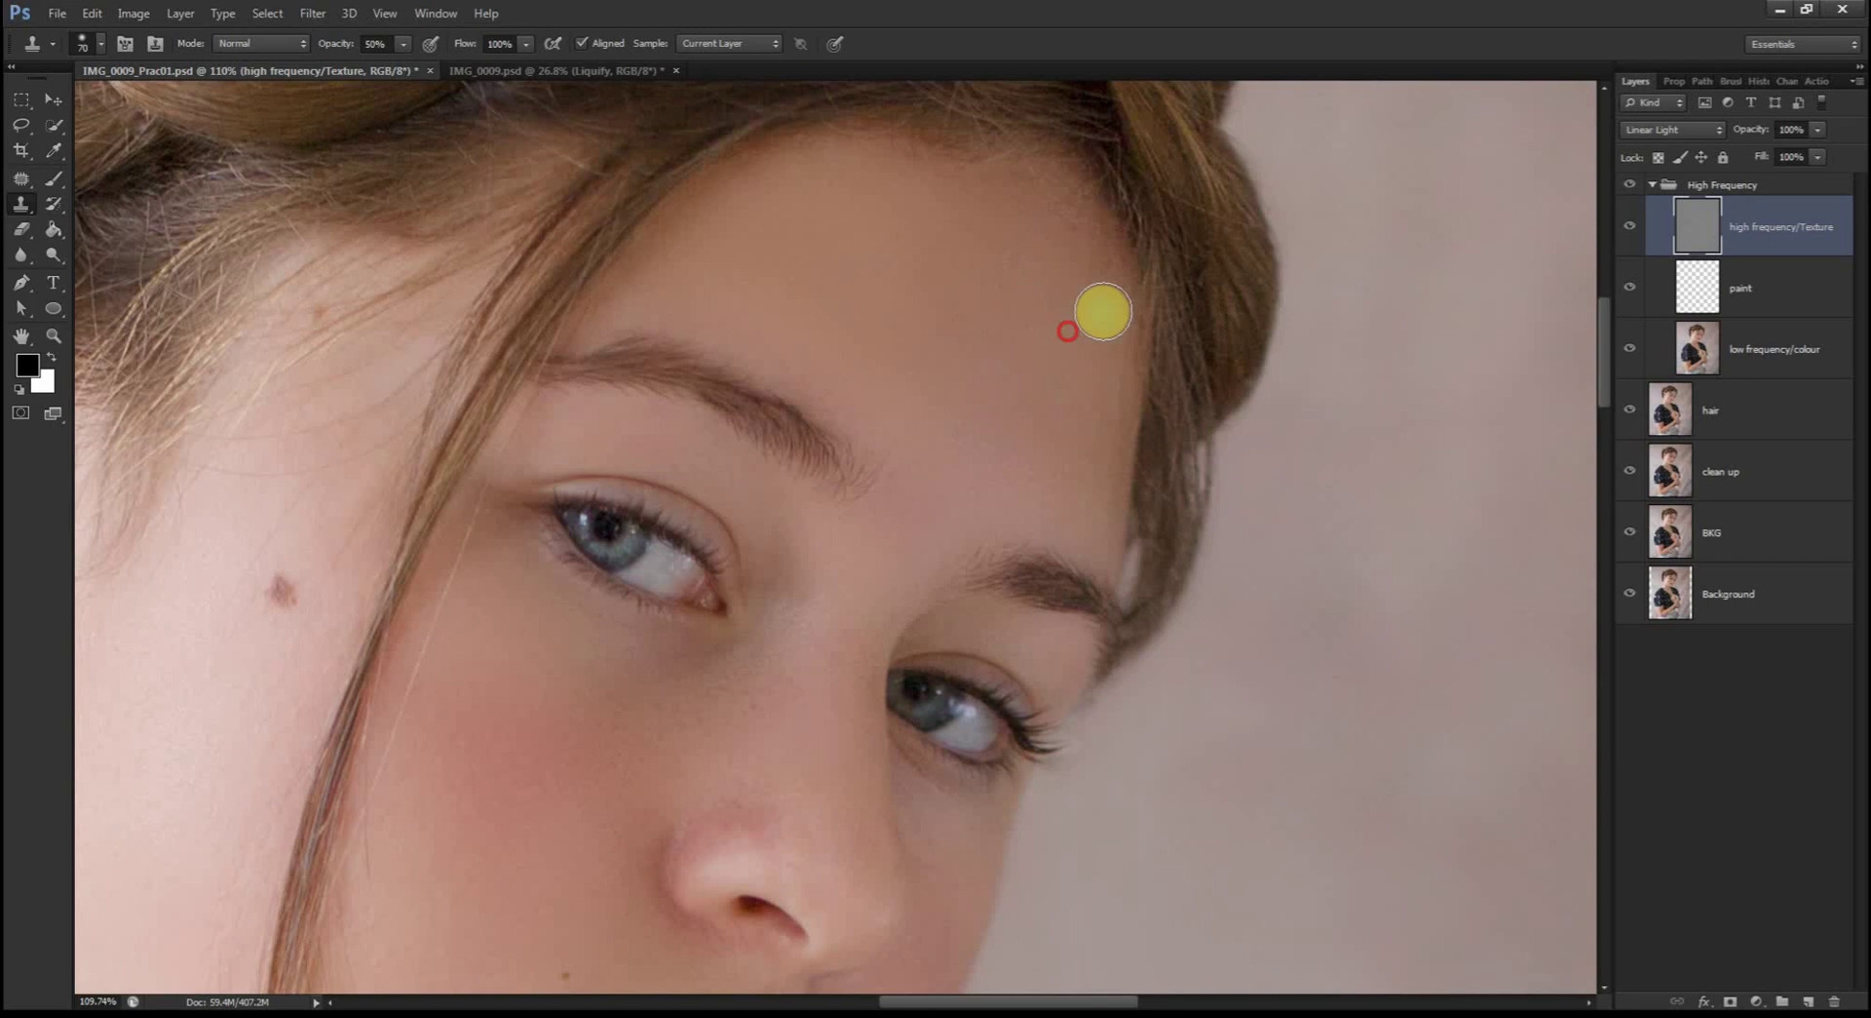
pyautogui.click(1070, 359)
pyautogui.click(982, 359)
pyautogui.click(1027, 276)
pyautogui.click(960, 378)
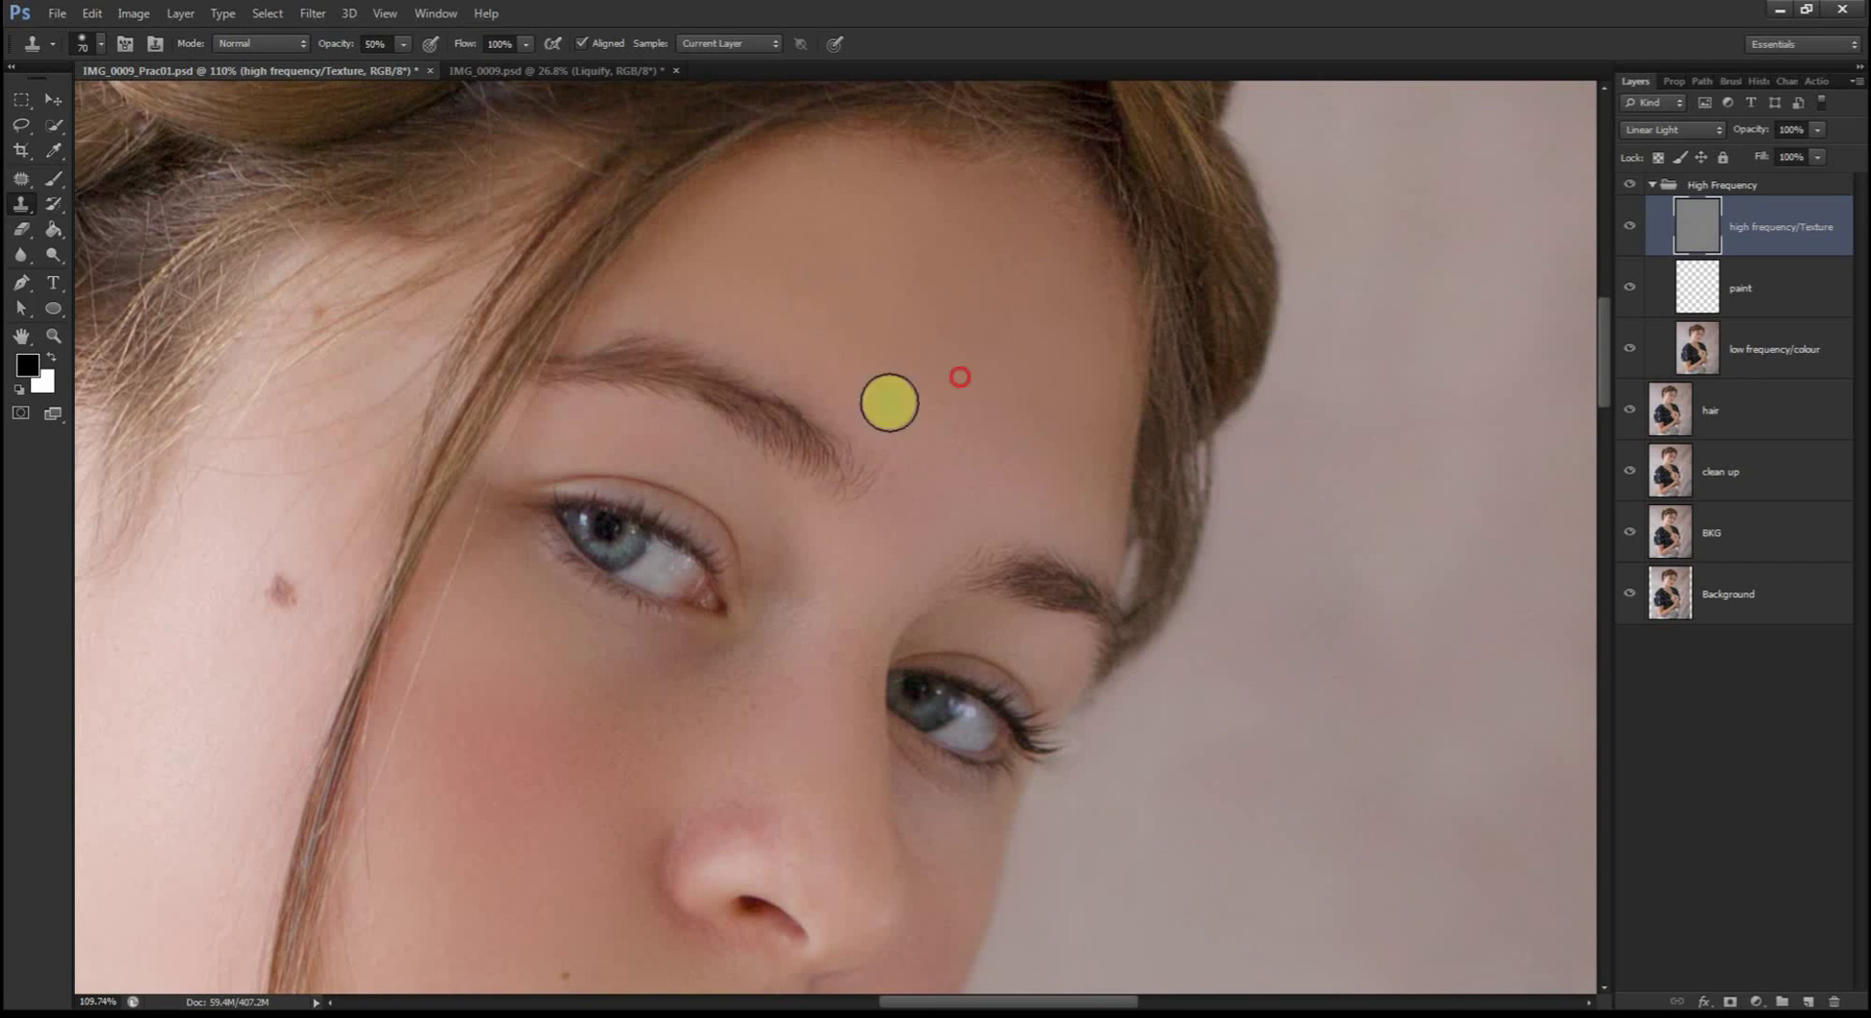
pyautogui.click(988, 433)
pyautogui.click(986, 496)
# Step: Clone clean texture along the bridge of the nose, reduce the brush to 45 and continue over the nose and cheek
pyautogui.click(864, 617)
pyautogui.click(851, 683)
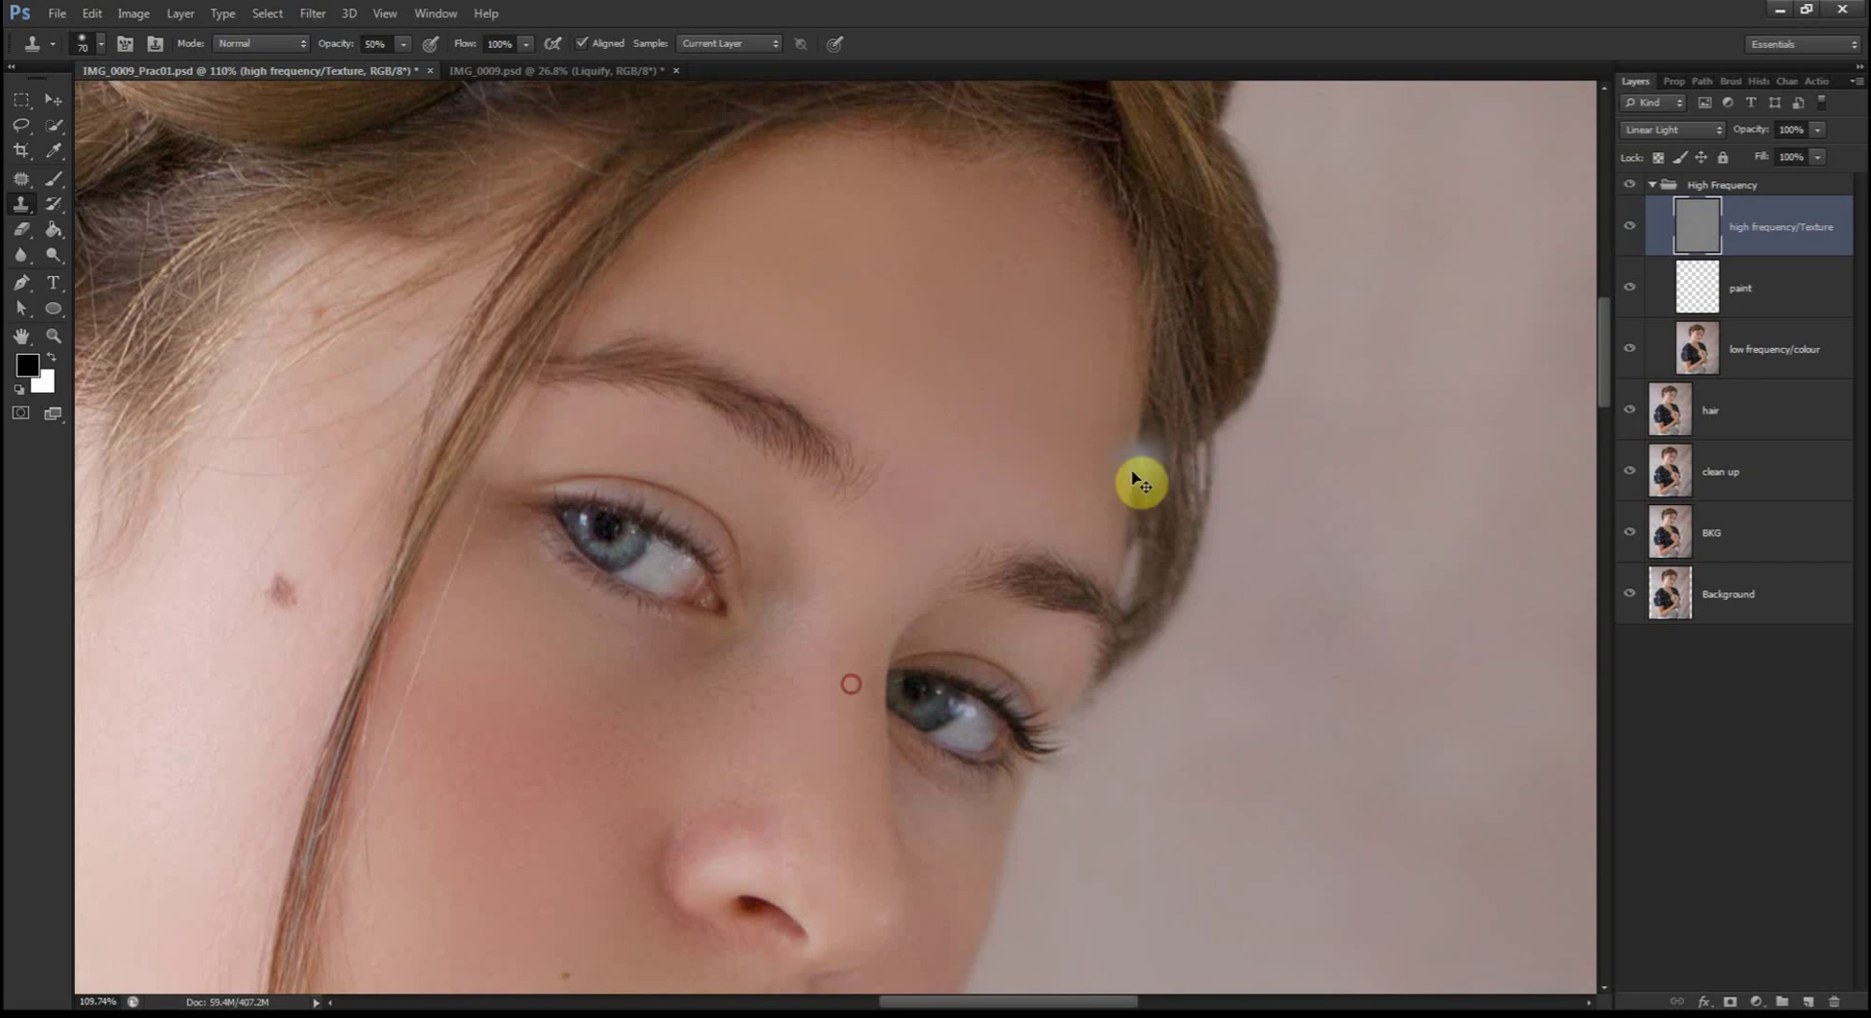
pyautogui.press('[')
pyautogui.press('[')
pyautogui.press('[')
pyautogui.click(863, 605)
pyautogui.click(868, 609)
pyautogui.click(848, 789)
pyautogui.keyDown('alt'); pyautogui.click(620, 729); pyautogui.keyUp('alt')
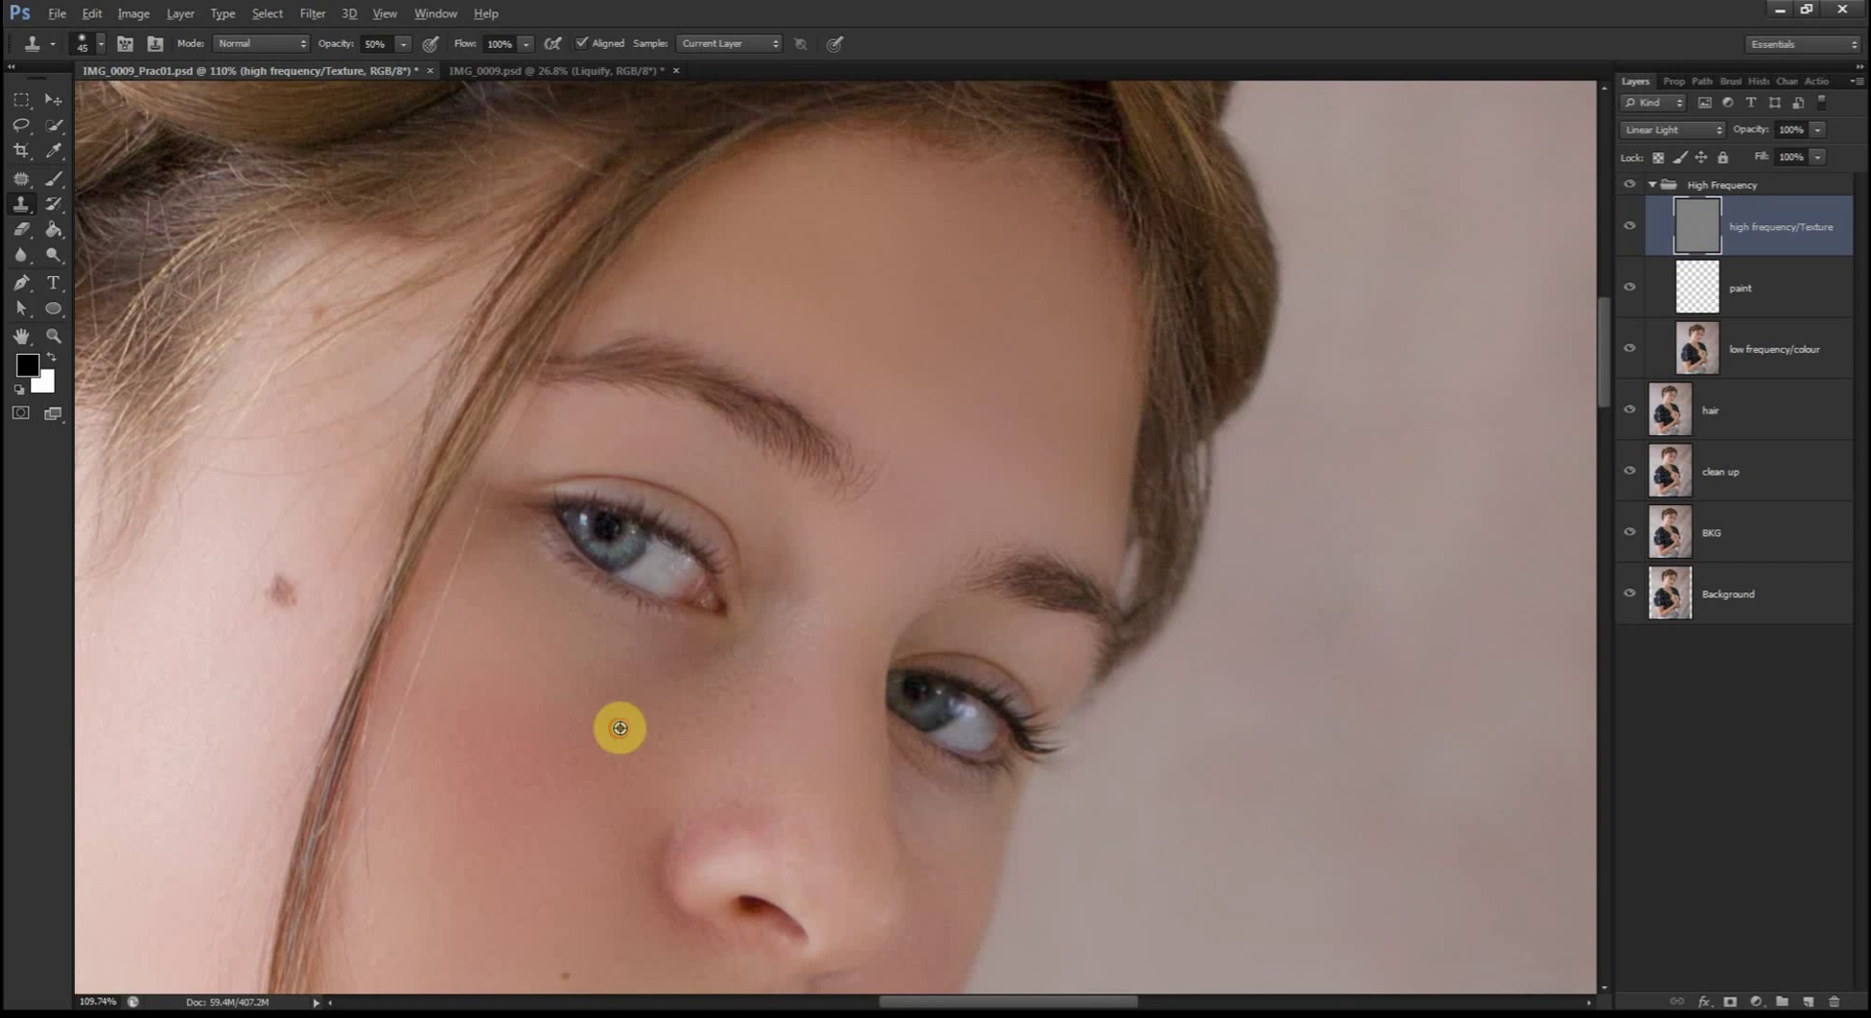
# Step: Clone skin texture on the lower face, then enlarge the brush to 80 and even out the chest
pyautogui.moveTo(698, 819); pyautogui.dragTo(749, 395)
pyautogui.click(978, 560)
pyautogui.moveTo(502, 345); pyautogui.dragTo(1075, 537)
pyautogui.scroll(-4, 760, 546)
pyautogui.press(']')
pyautogui.press(']')
pyautogui.press(']')
pyautogui.press(']')
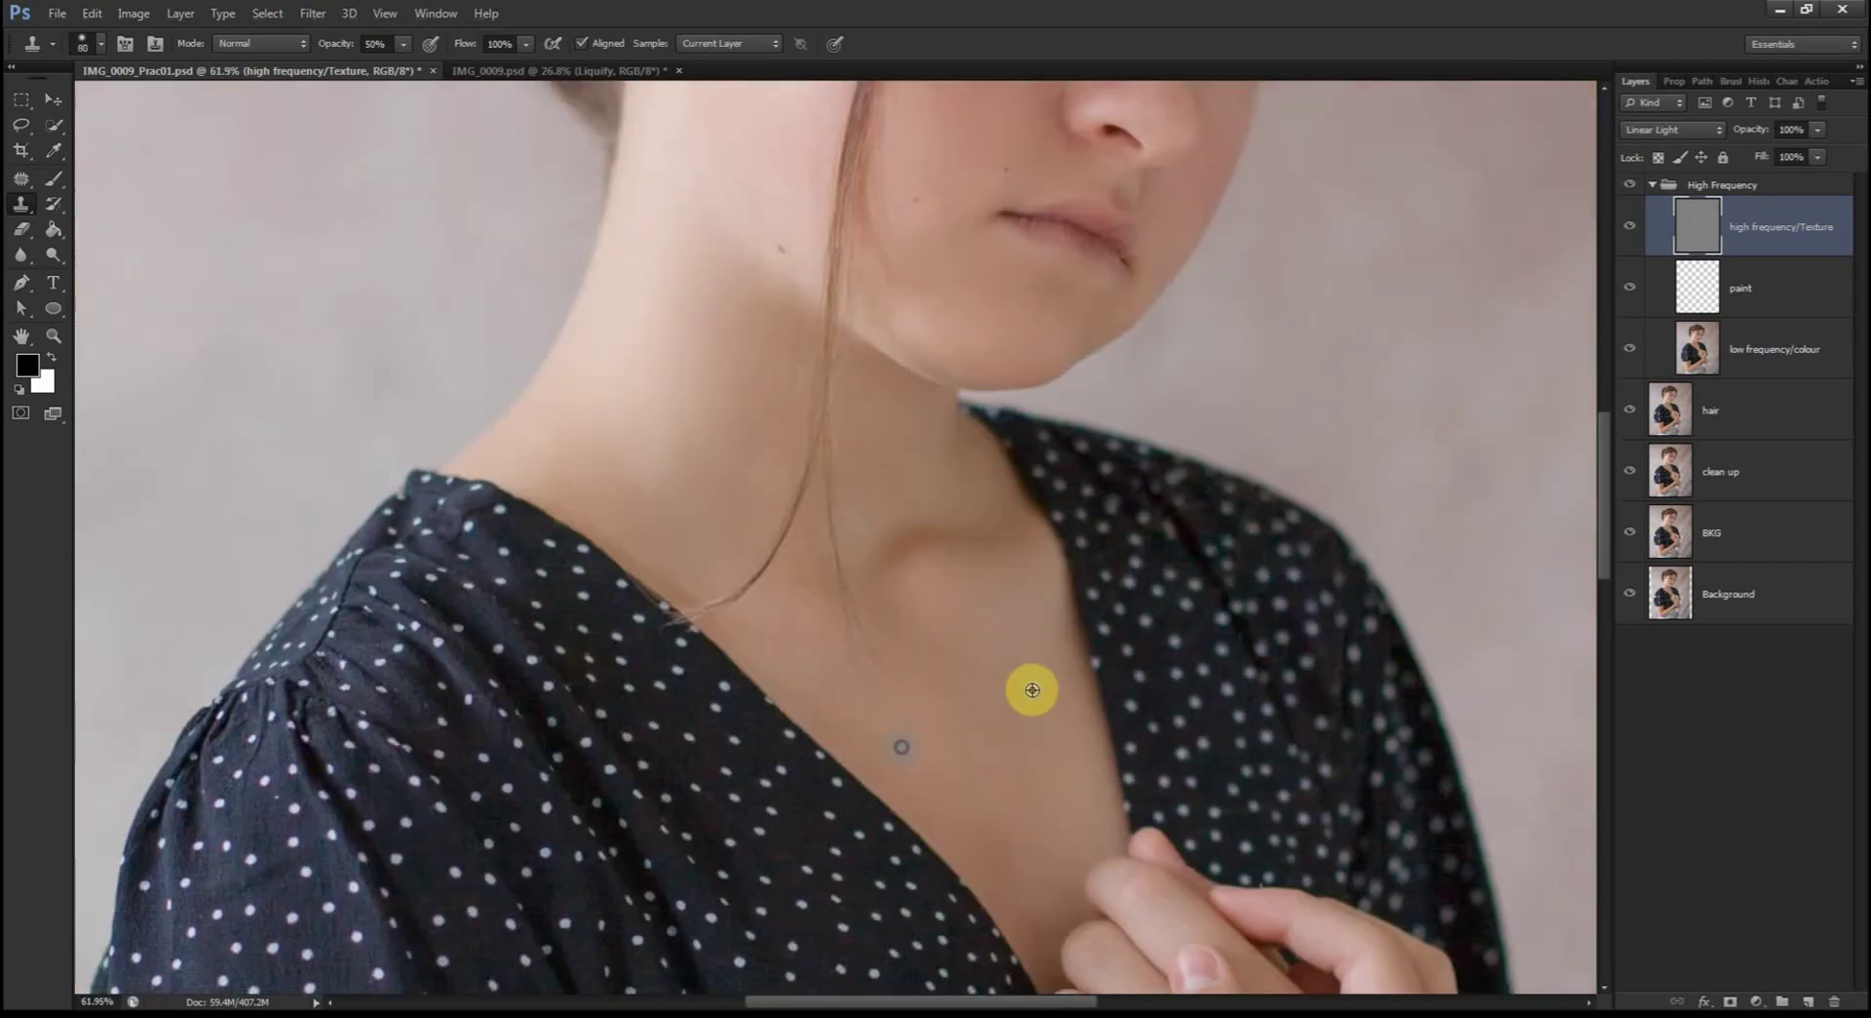
pyautogui.moveTo(910, 438); pyautogui.dragTo(898, 293)
pyautogui.moveTo(1203, 542); pyautogui.dragTo(1355, 117)
# Step: Undo the misplaced stamp on the upper arm and clone clean skin texture over the upper arm, forearm and wrist
pyautogui.scroll(4, 715, 693)
pyautogui.click(764, 615)
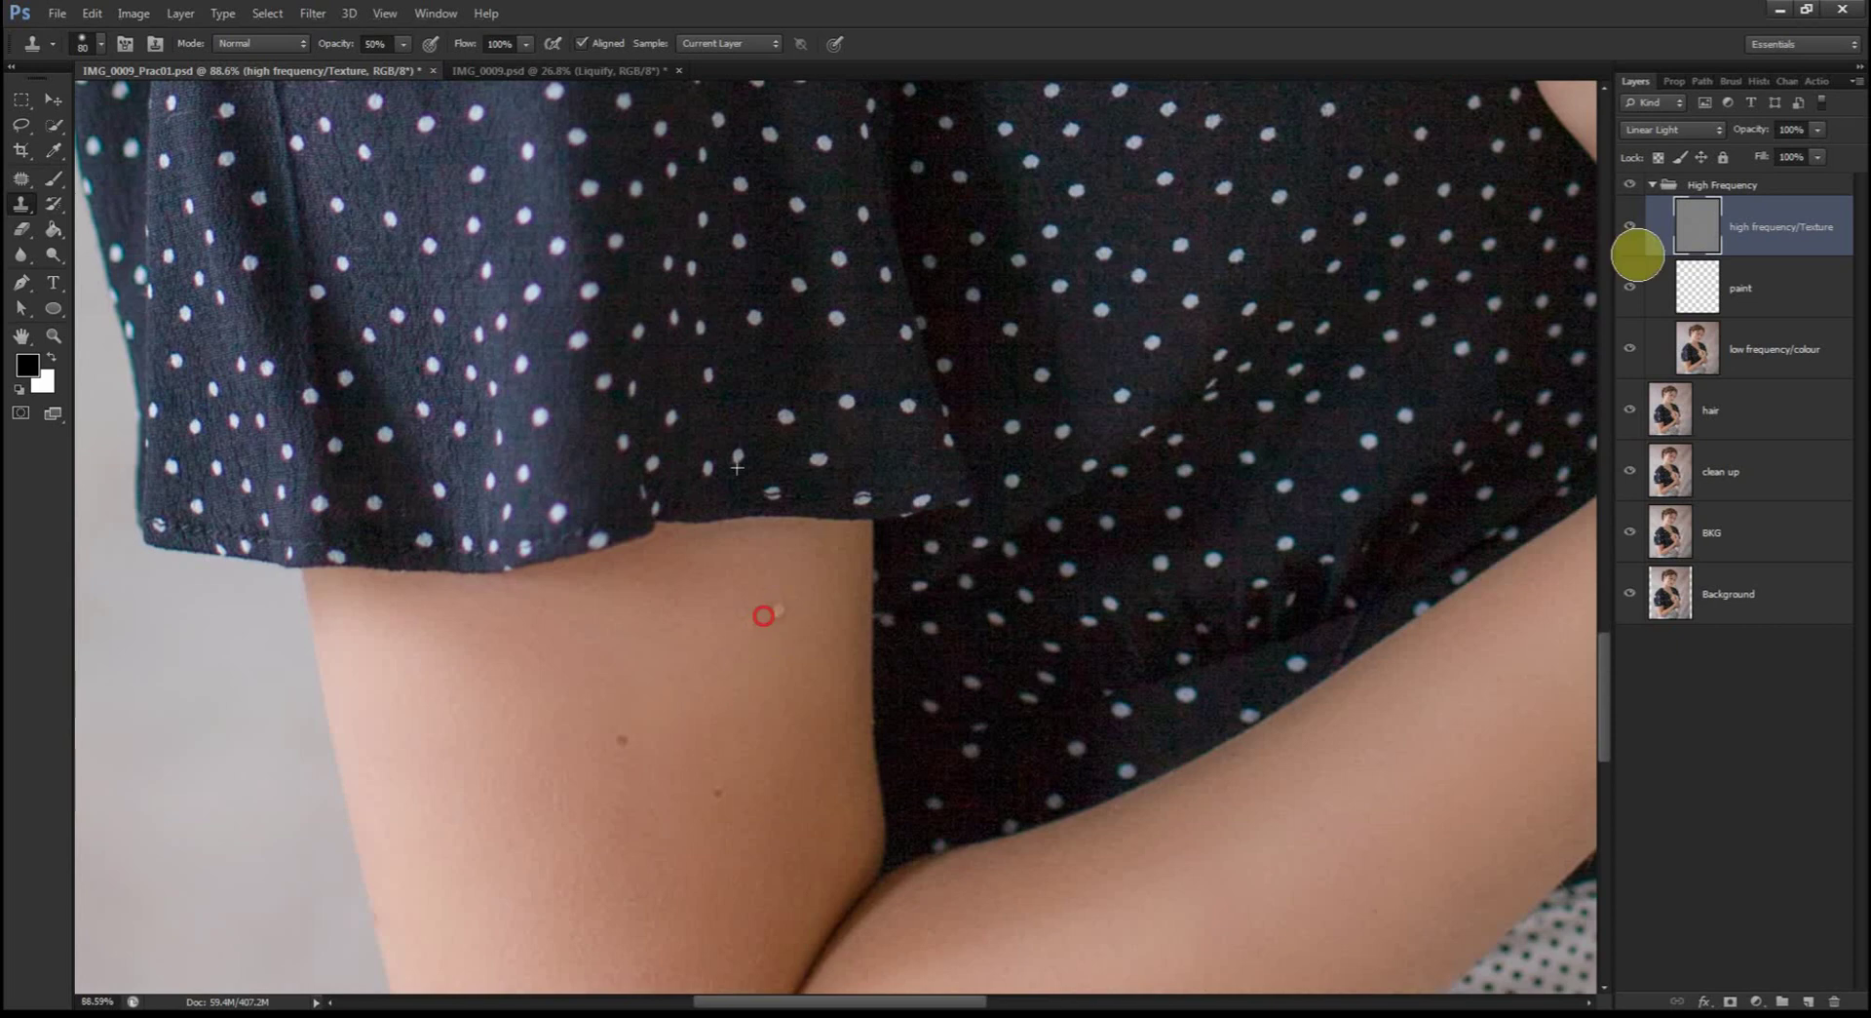
pyautogui.hotkey('ctrl', 'z')
pyautogui.moveTo(737, 702); pyautogui.dragTo(815, 513)
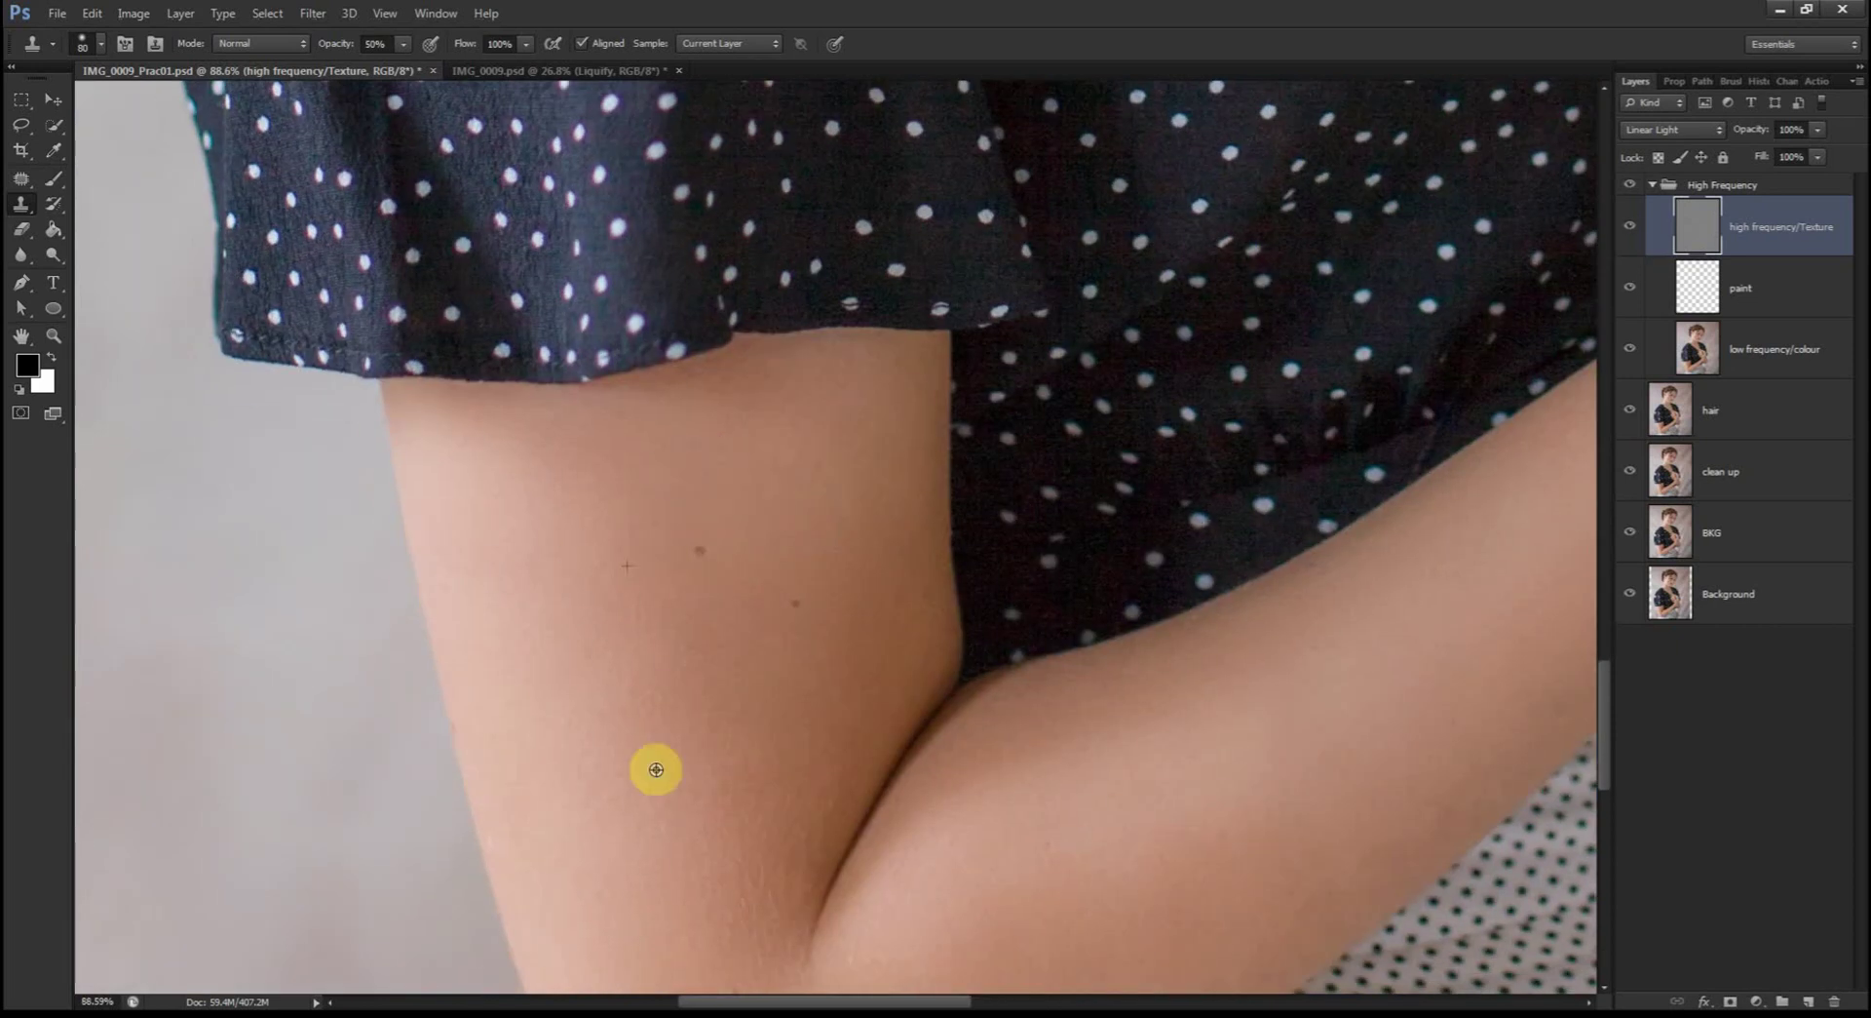
pyautogui.moveTo(780, 784); pyautogui.dragTo(790, 468)
pyautogui.moveTo(1061, 706)
pyautogui.mouseDown()
pyautogui.moveTo(722, 777)
pyautogui.moveTo(728, 762)
pyautogui.mouseUp()
pyautogui.click(962, 680)
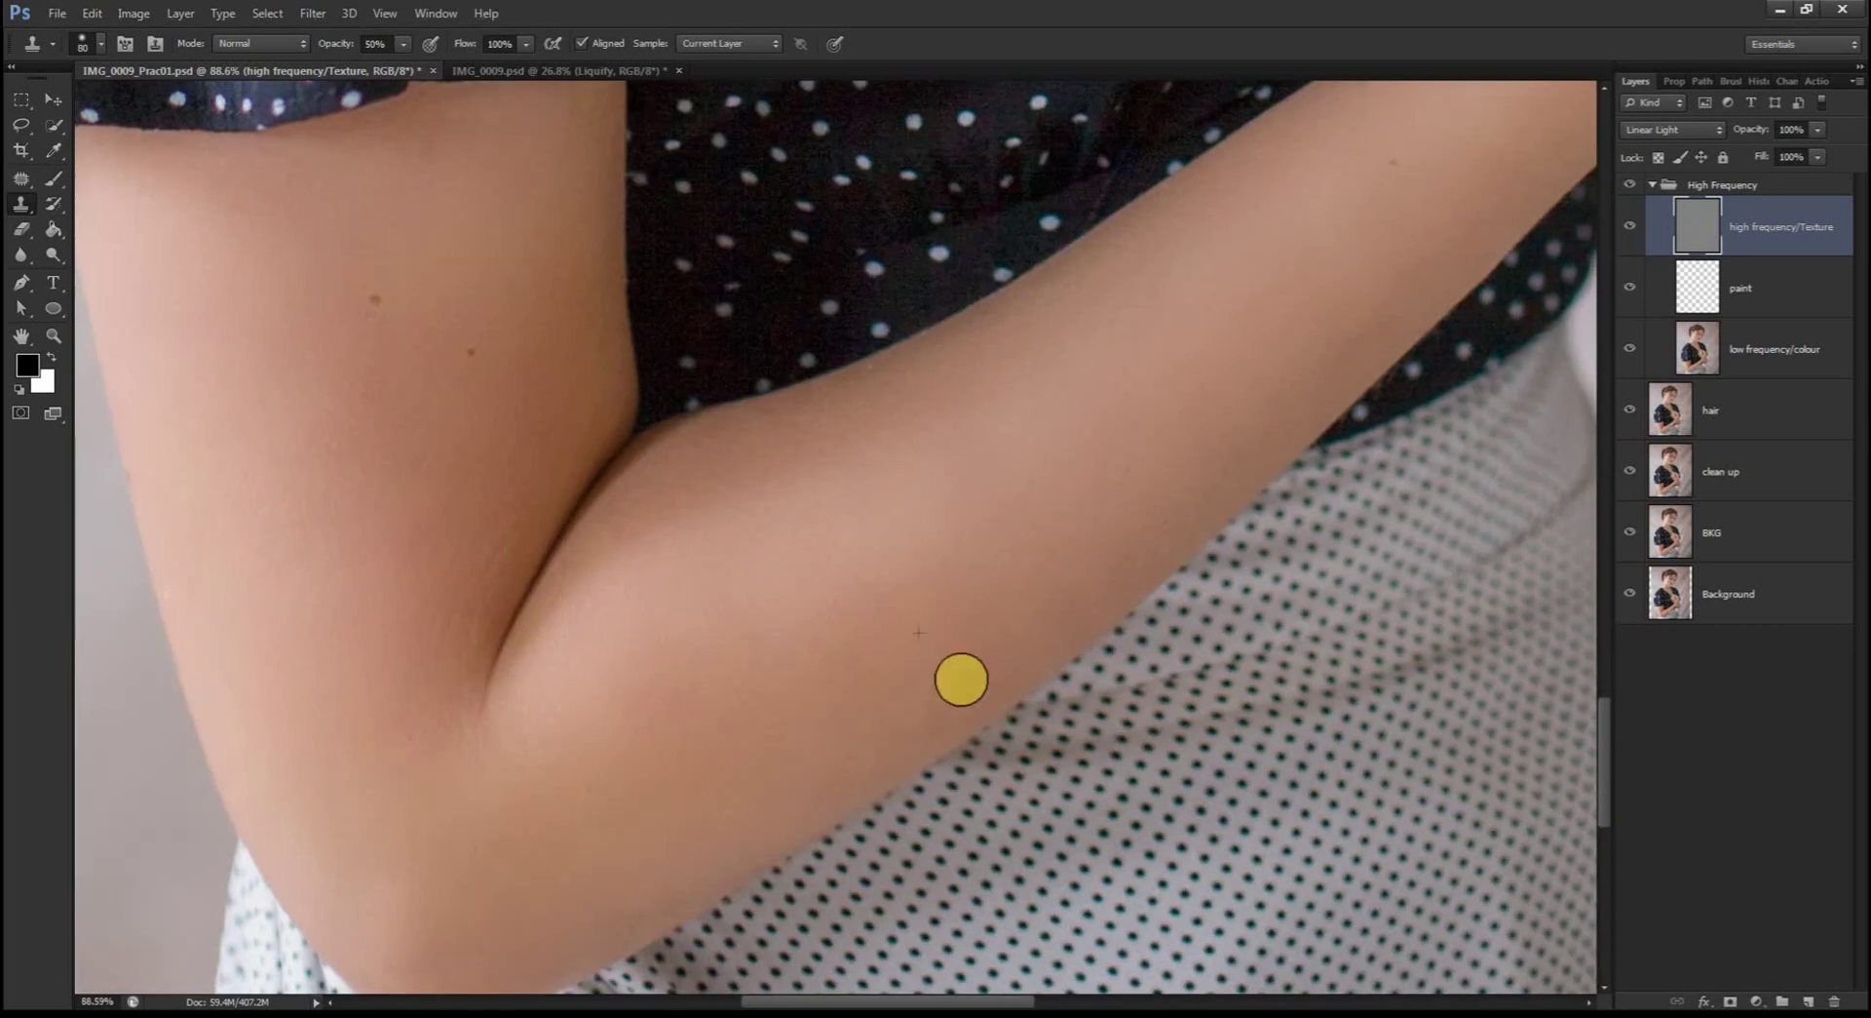
pyautogui.moveTo(1301, 406); pyautogui.dragTo(952, 568)
pyautogui.moveTo(1345, 98); pyautogui.dragTo(1053, 424)
pyautogui.moveTo(1081, 252); pyautogui.dragTo(1032, 510)
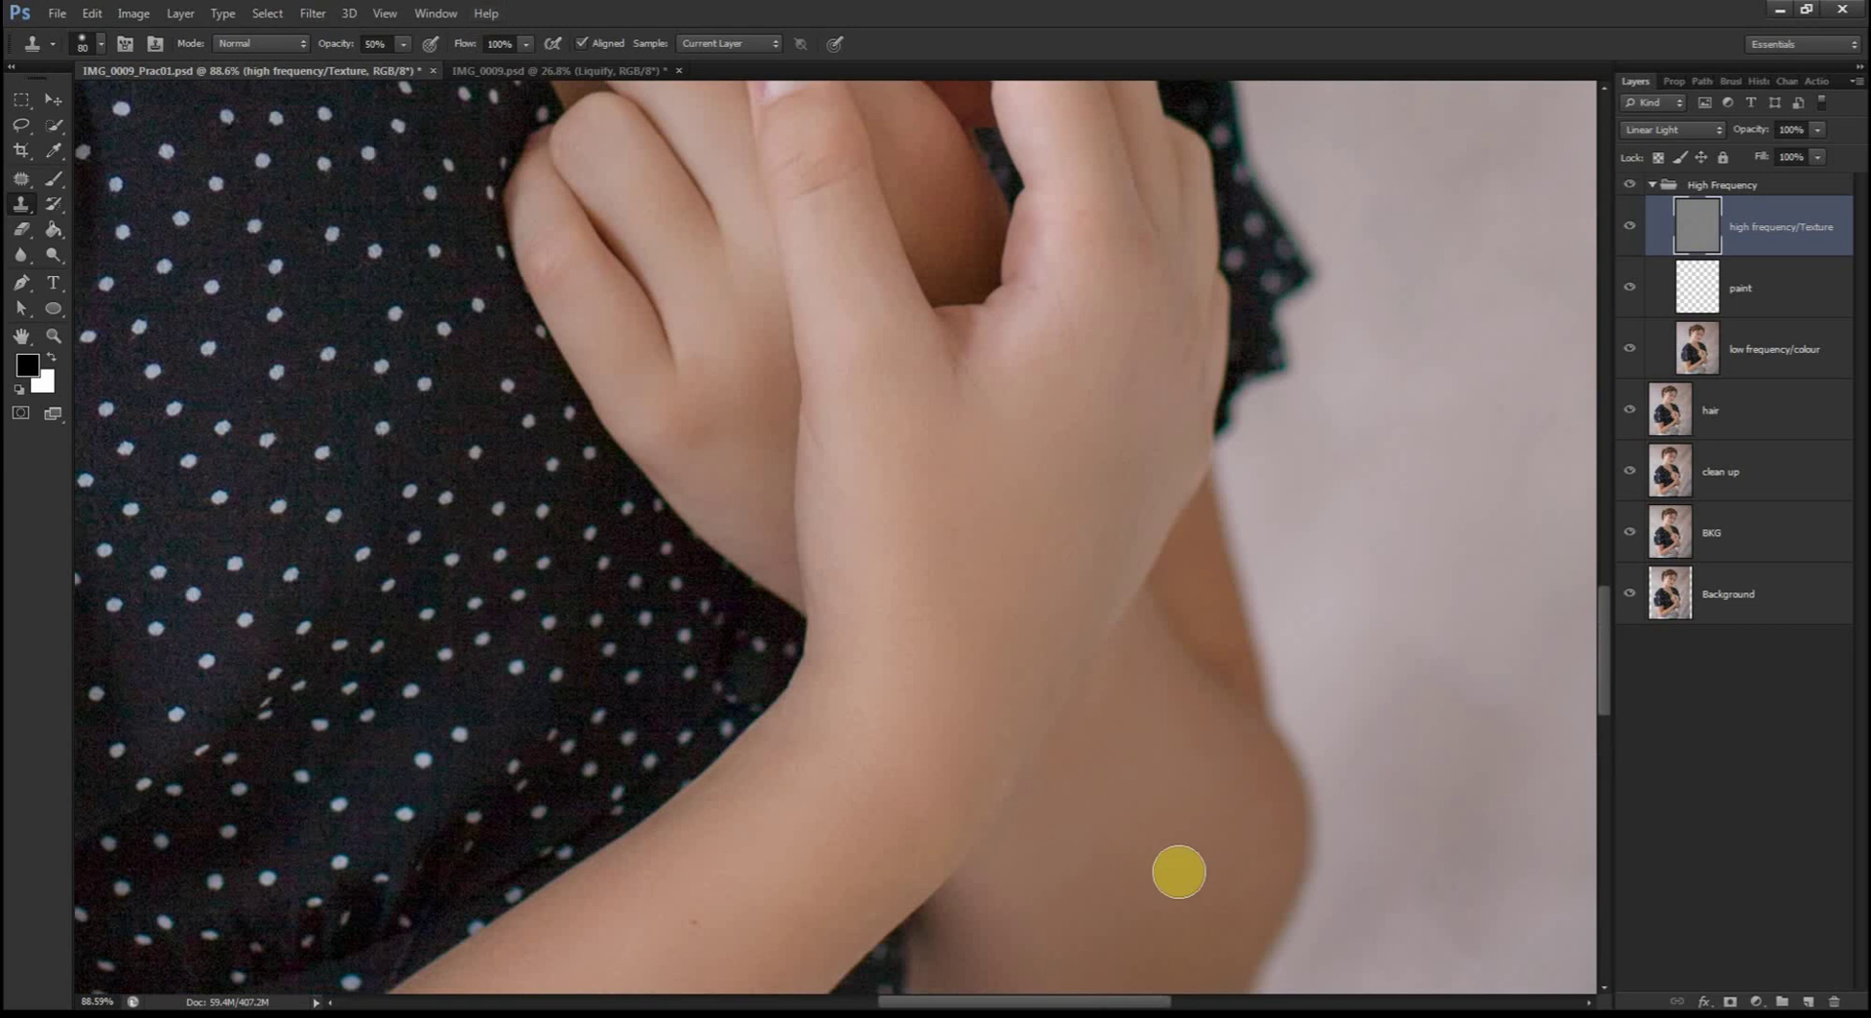
# Step: Activate the paint layer and choose the Brush tool for work on the face
pyautogui.hotkey('ctrl', '0')
pyautogui.scroll(3, 886, 435)
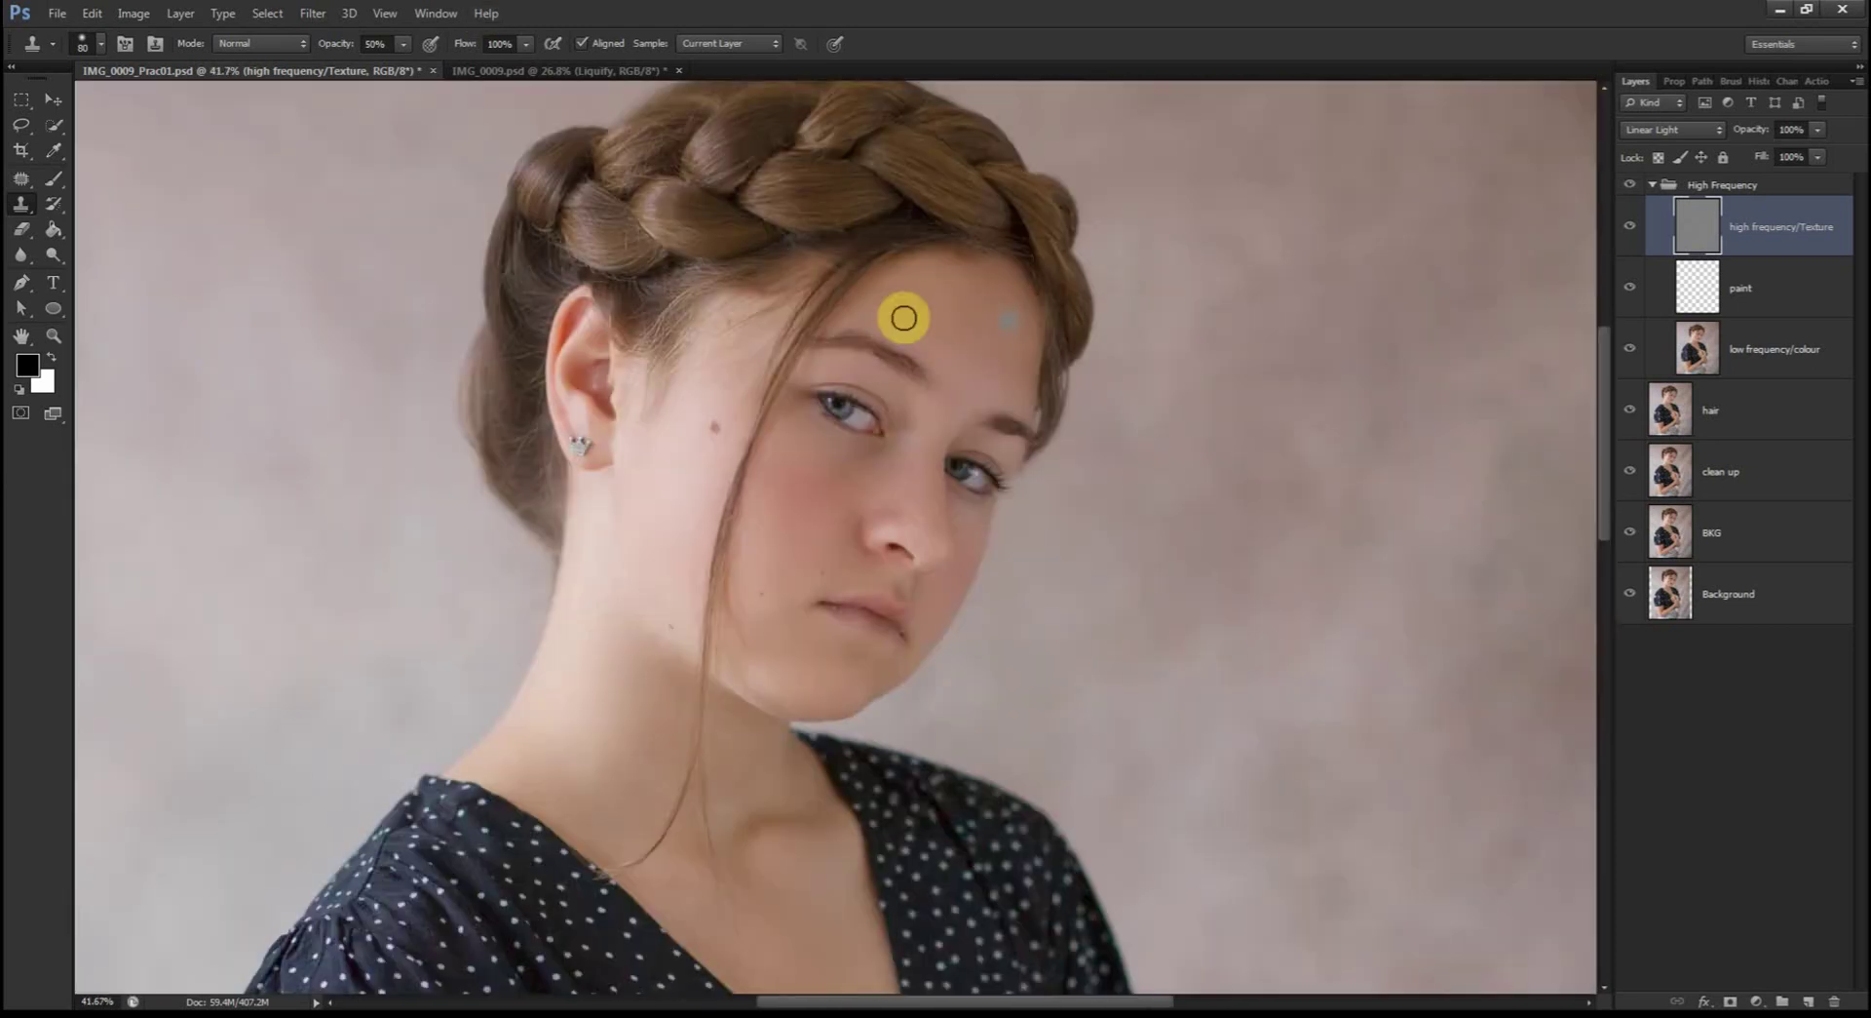
pyautogui.click(1751, 294)
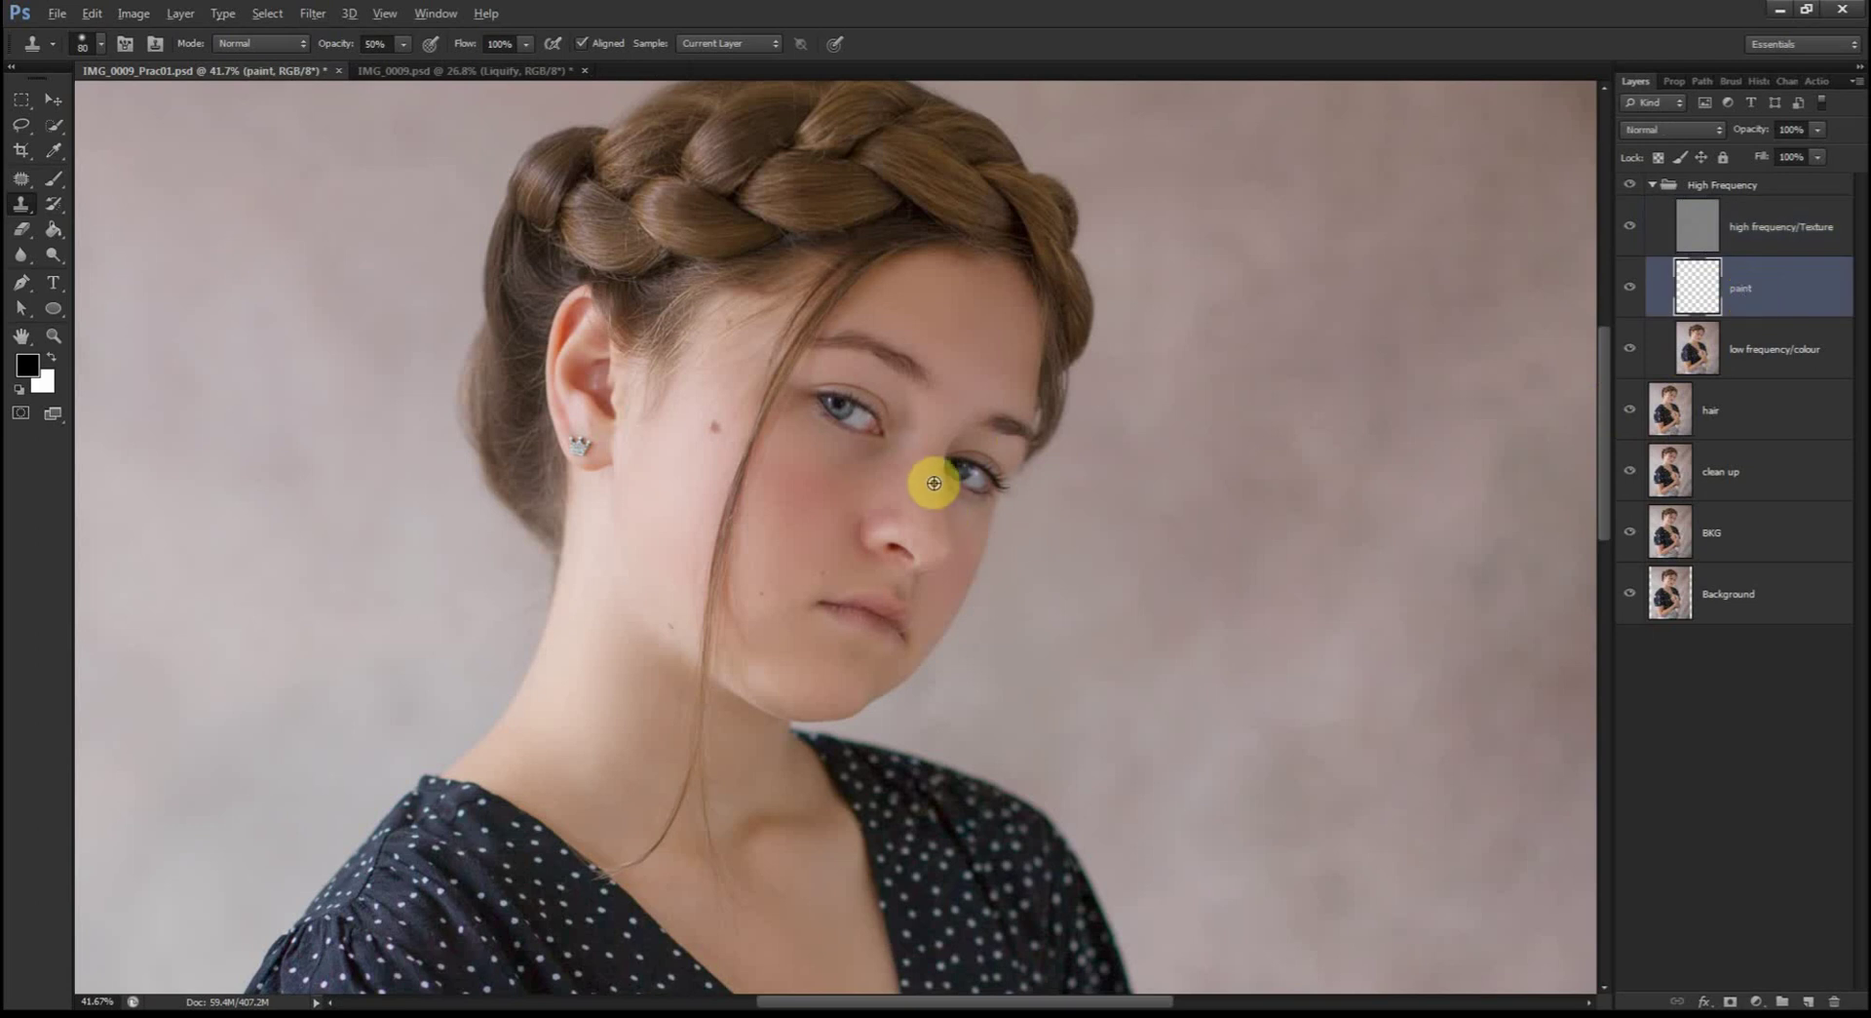
pyautogui.scroll(2, 934, 483)
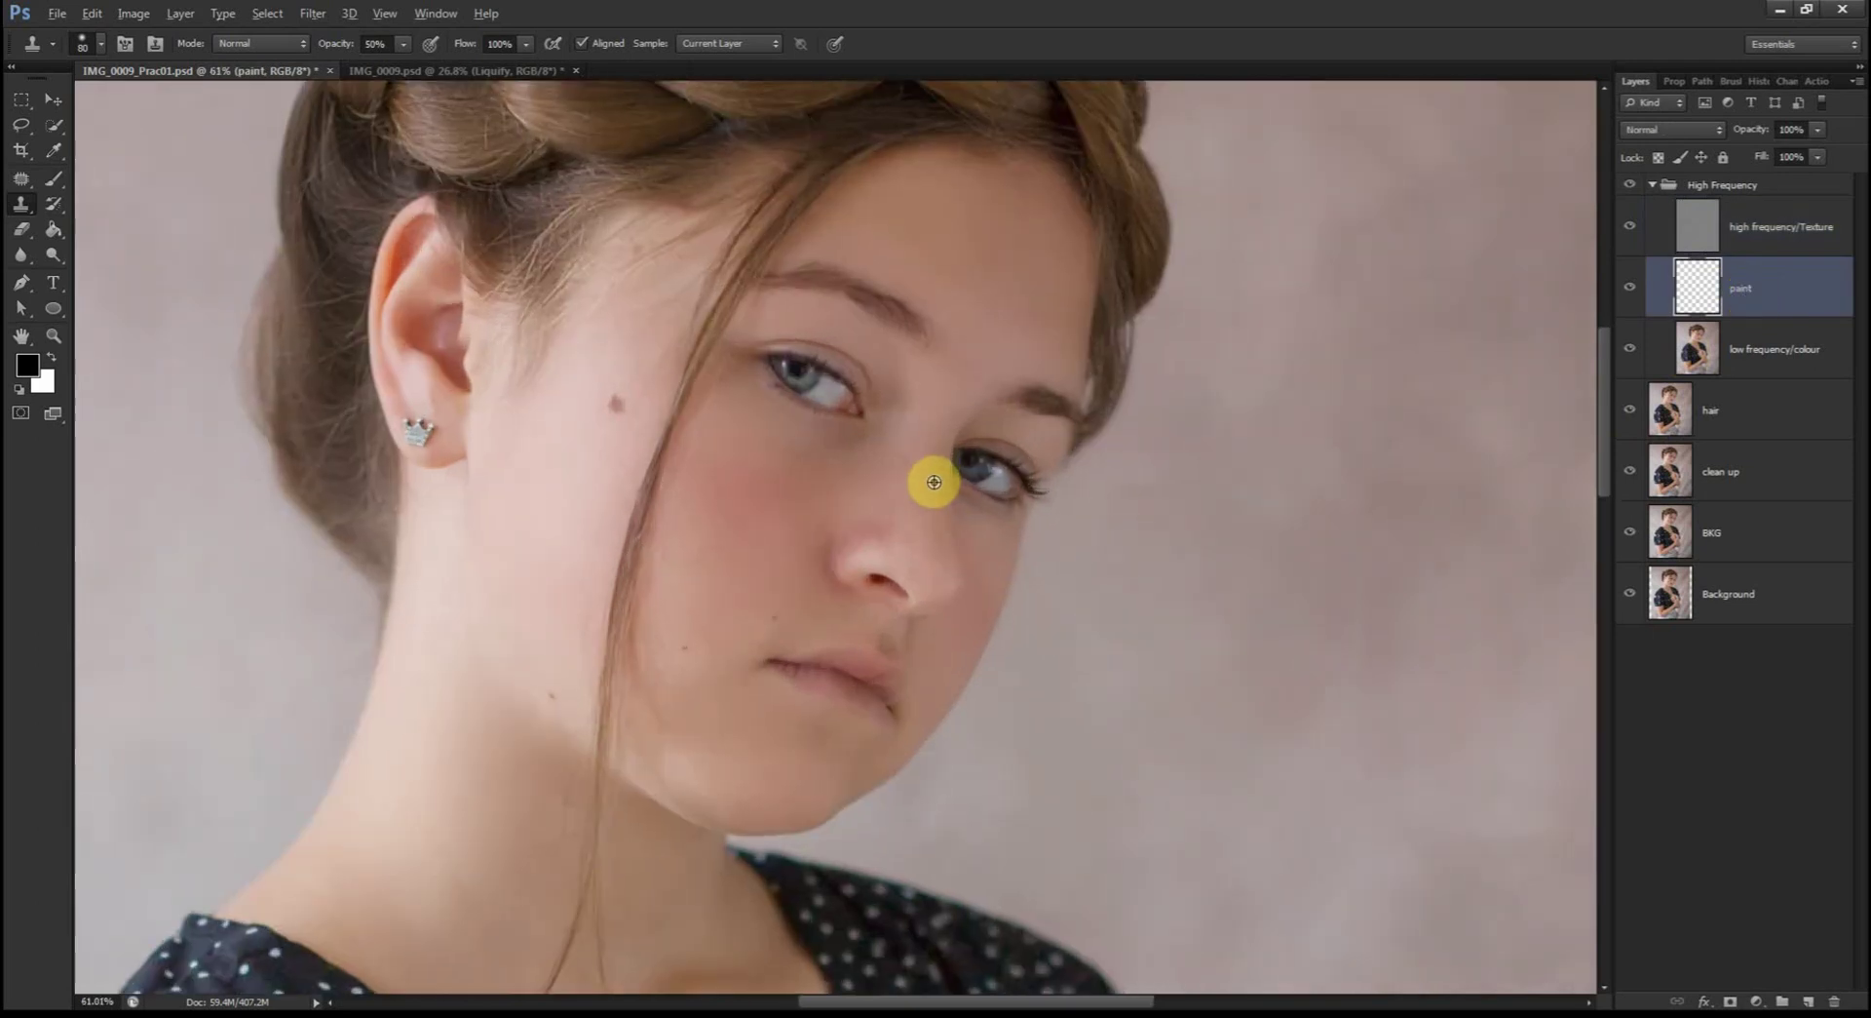
pyautogui.click(45, 181)
pyautogui.click(52, 182)
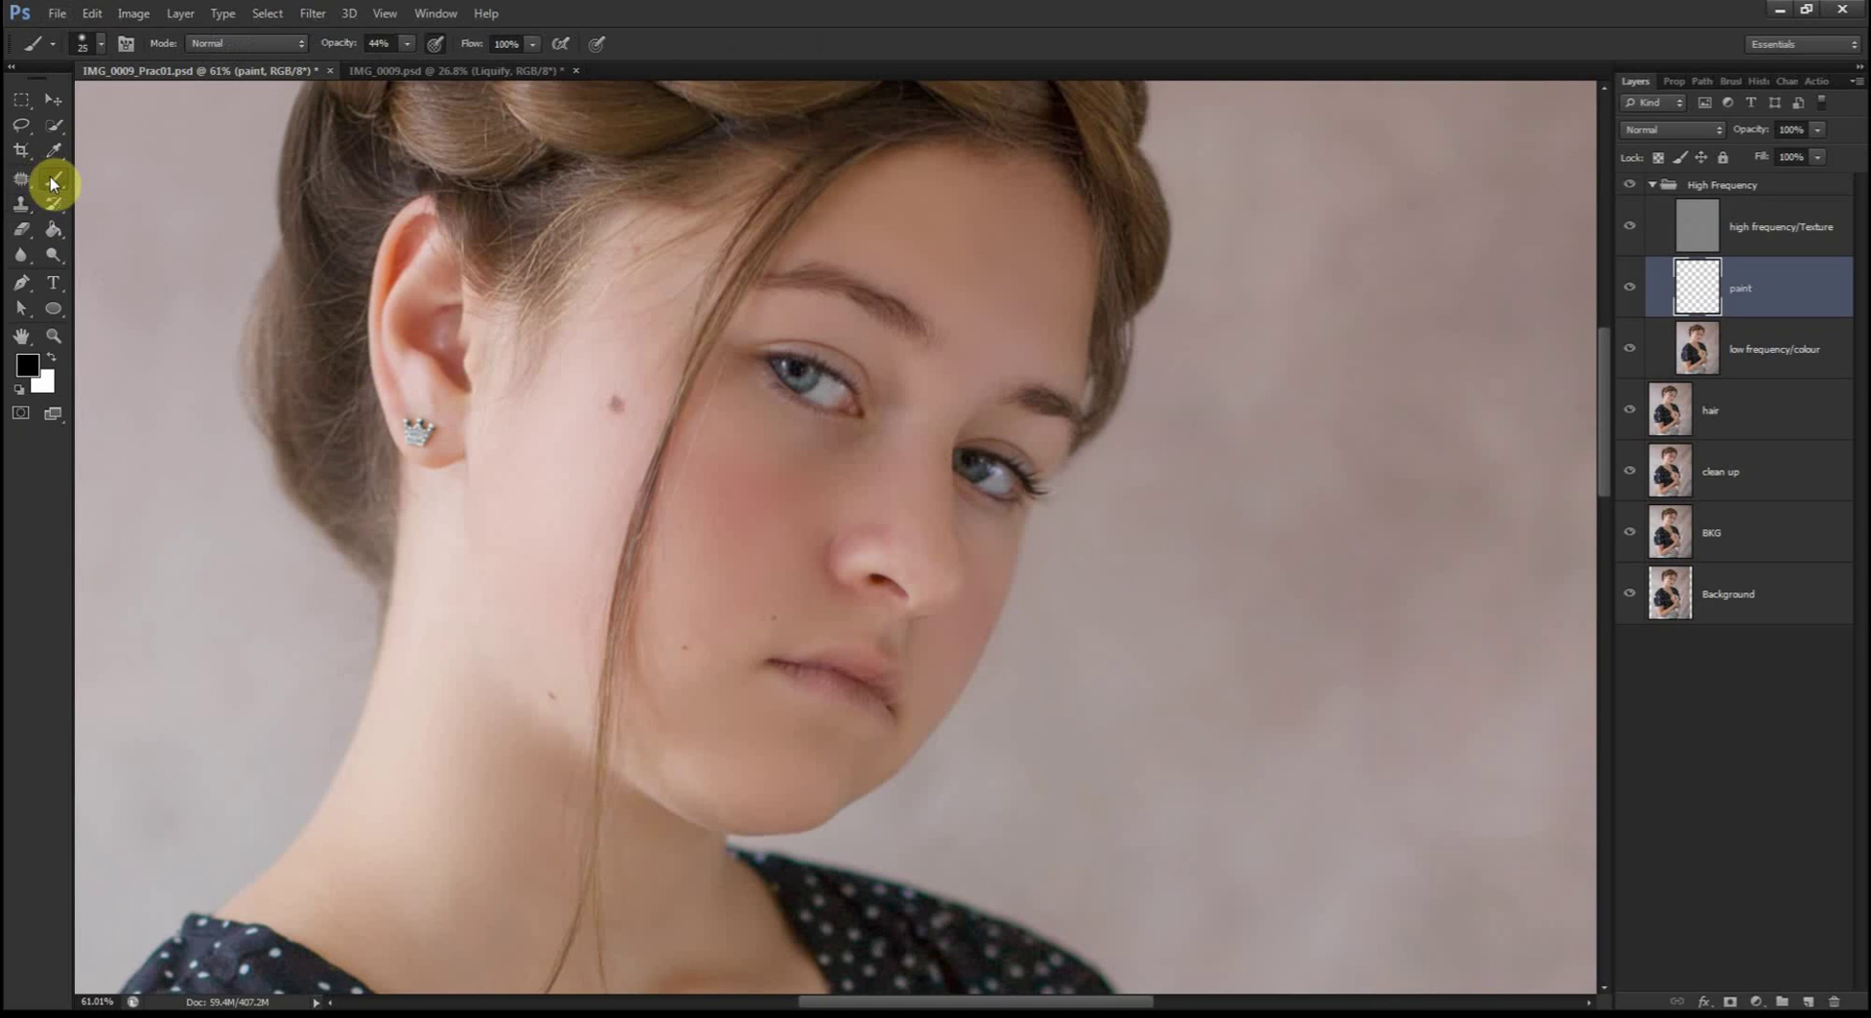
# Step: Select the Brush tool for the paint layer, check its preset settings and set the stroke opacity to 15%
pyautogui.click(52, 182)
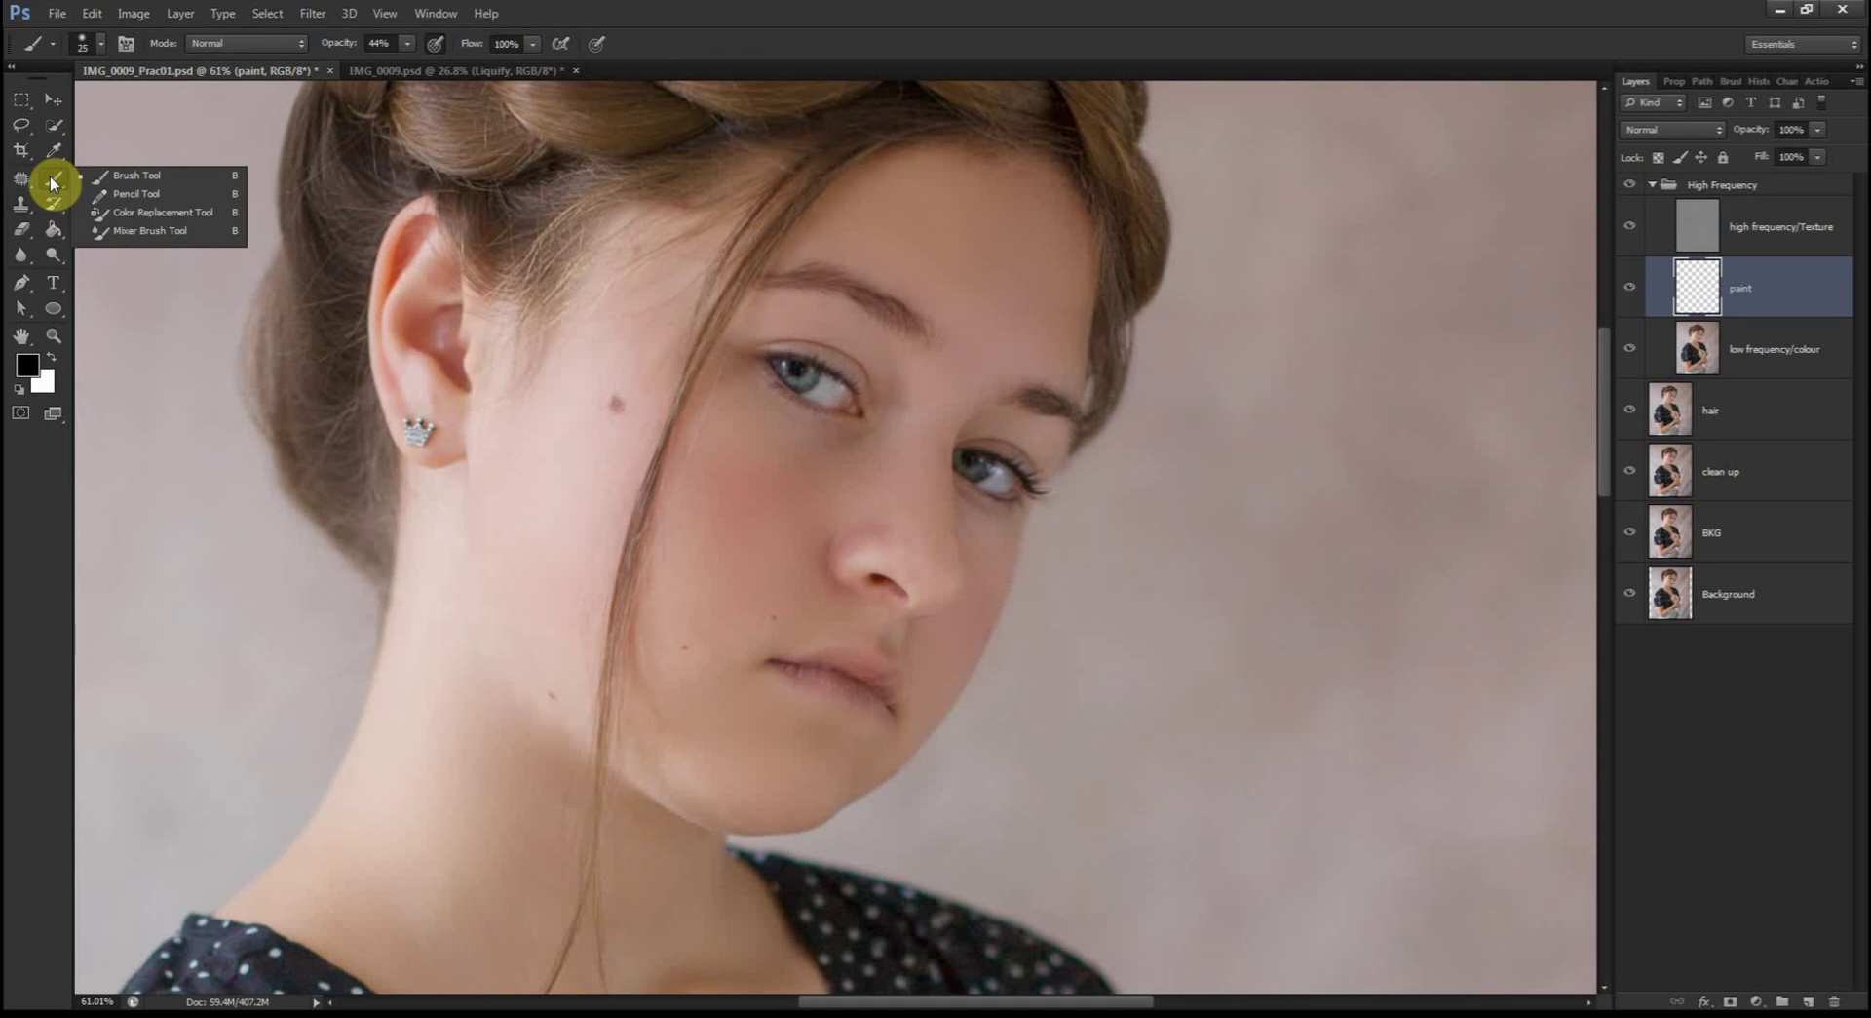
pyautogui.click(92, 40)
pyautogui.click(91, 40)
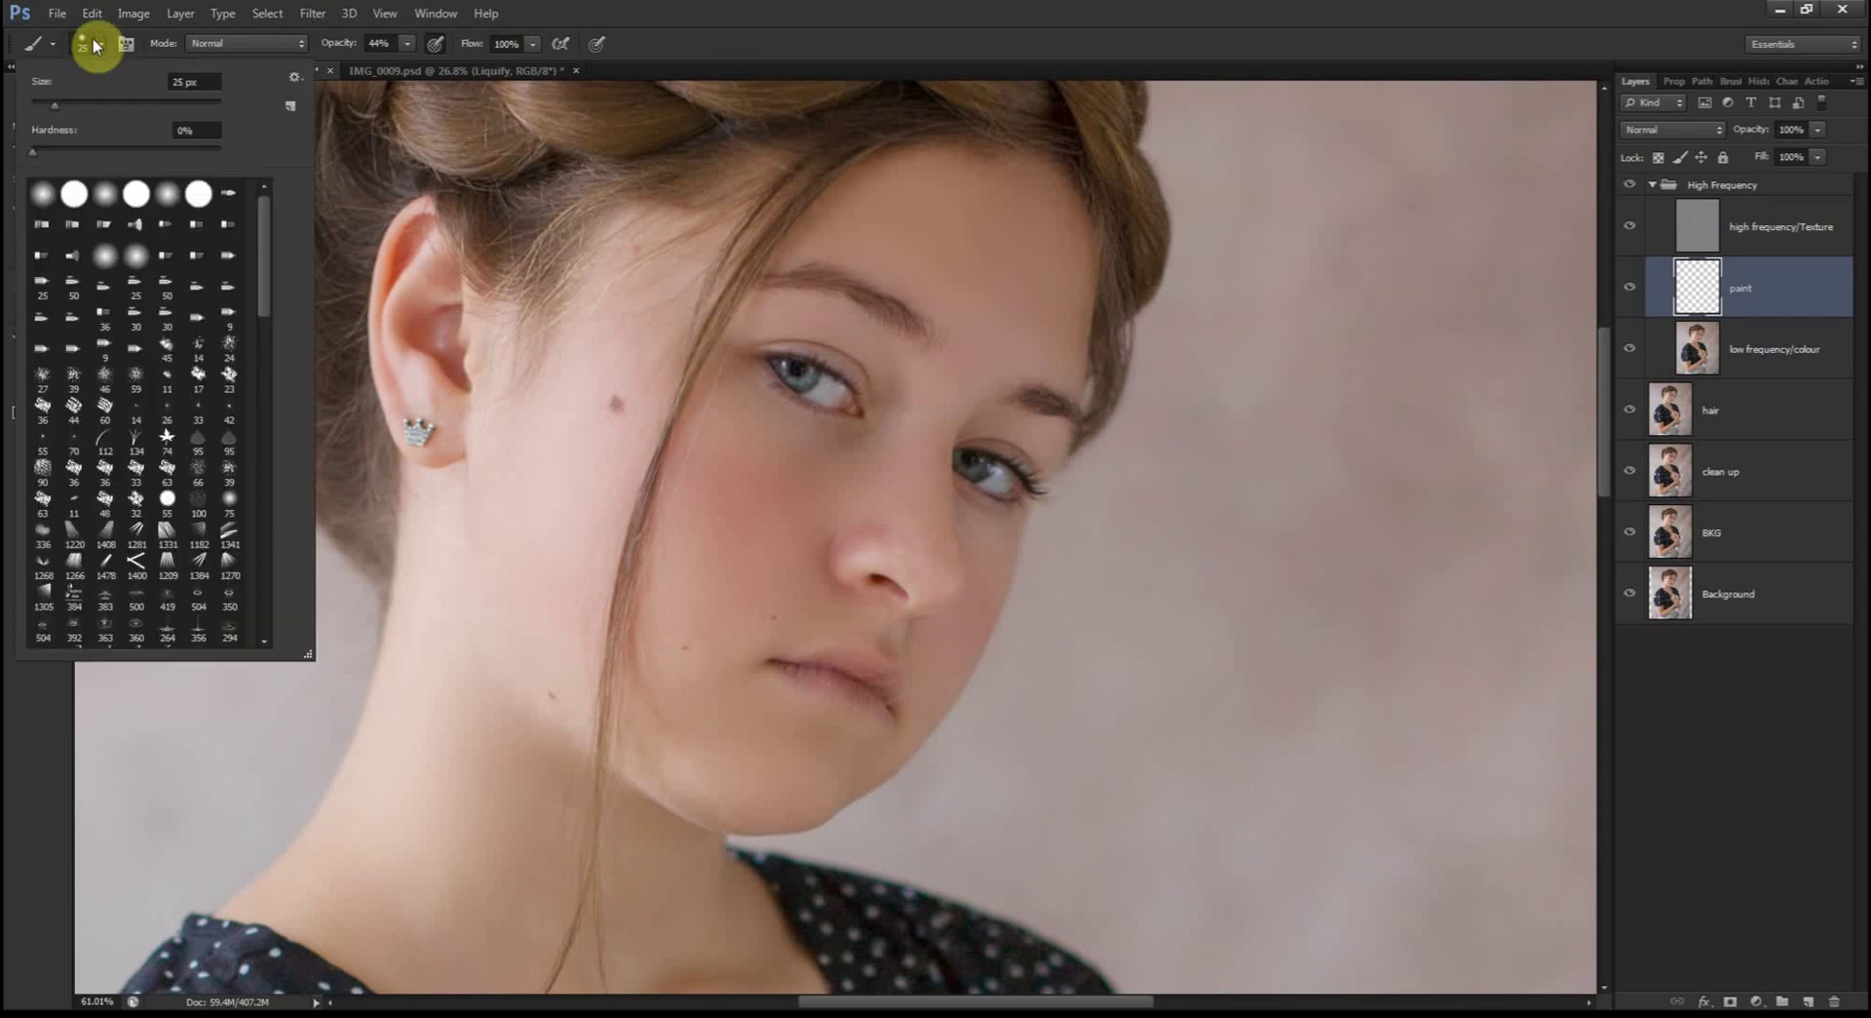
pyautogui.click(100, 43)
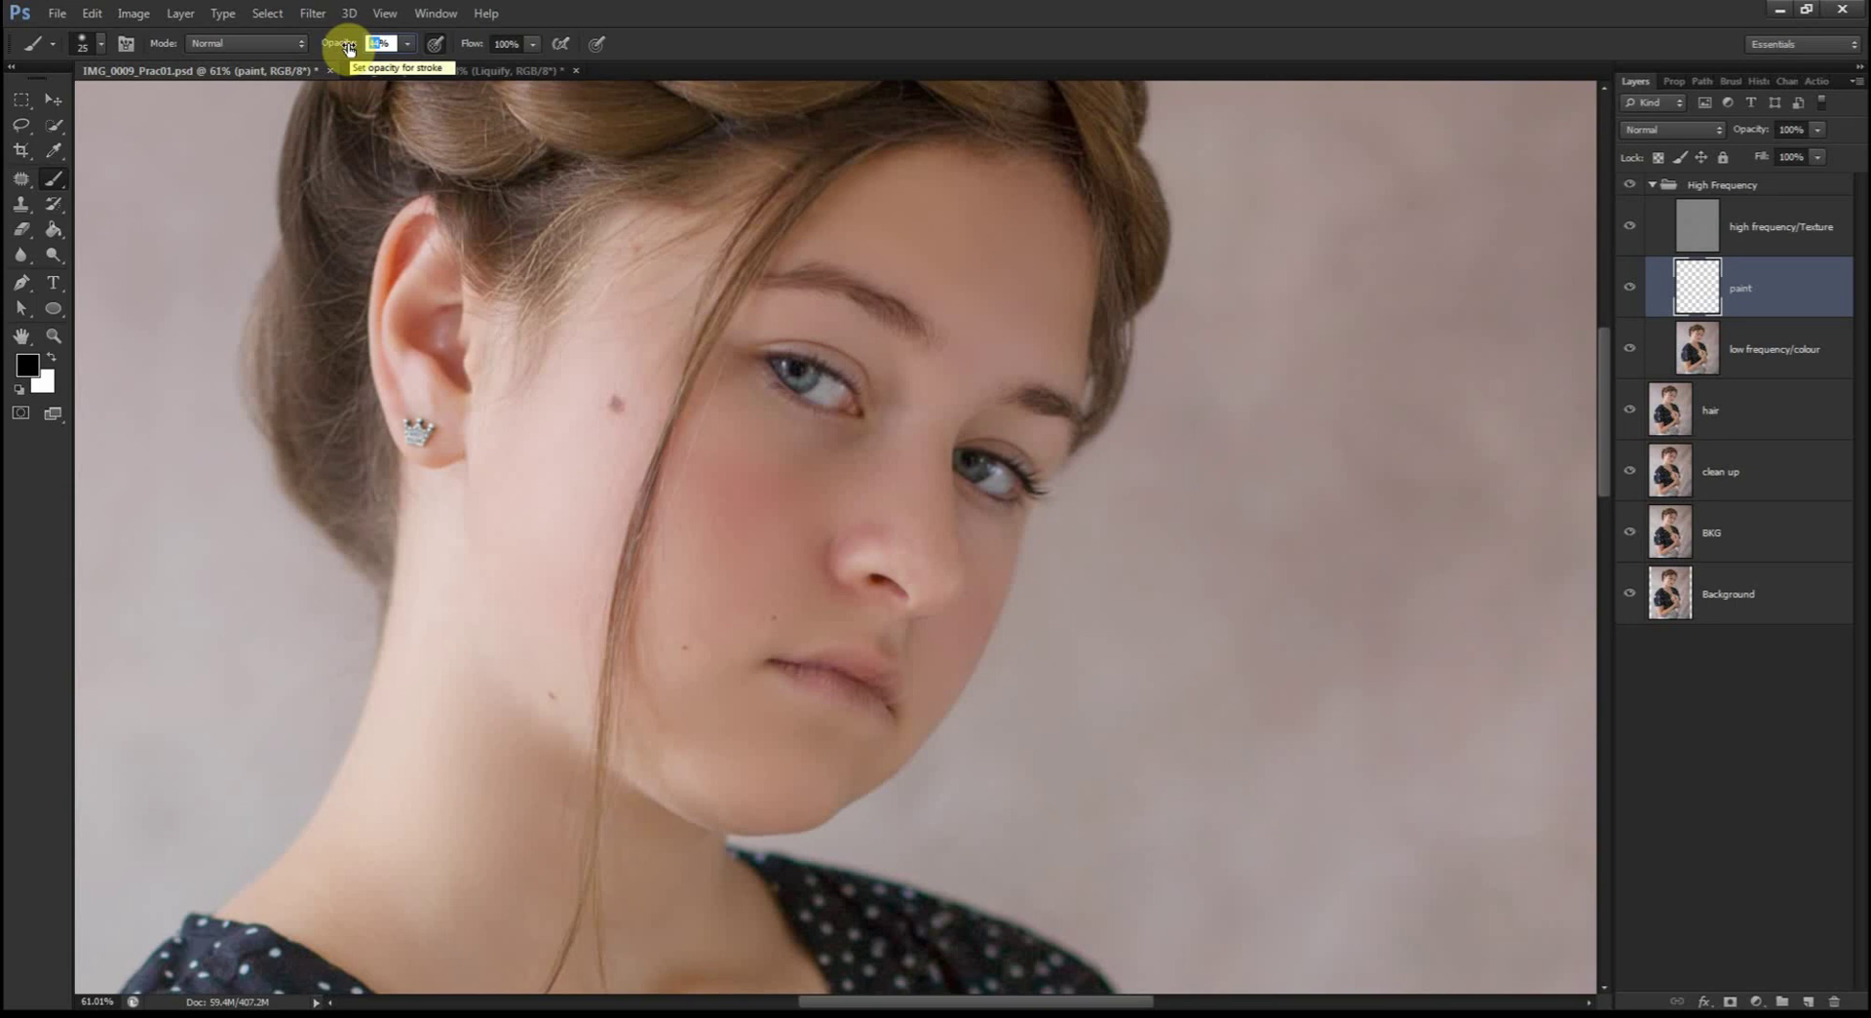
pyautogui.write('1')
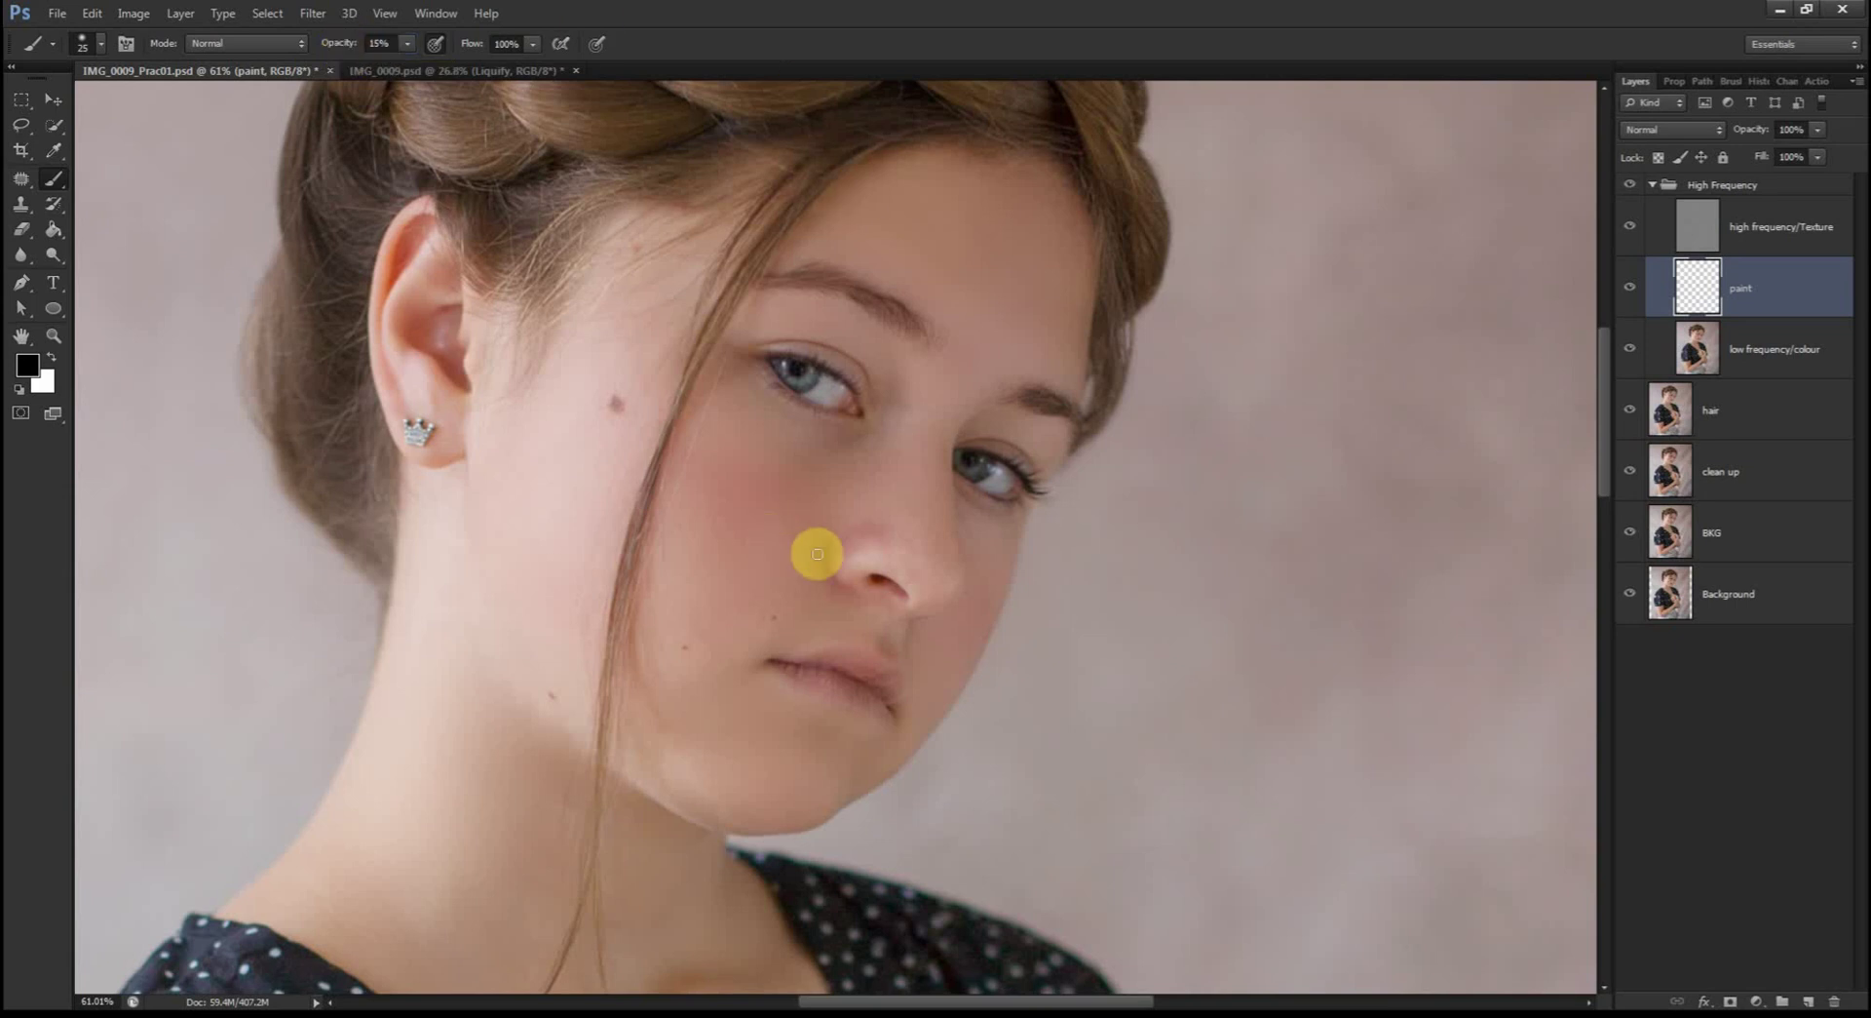
# Step: Examine the skin of the face up close, from the cheek and nose up to the forehead, for uneven colour
pyautogui.scroll(2, 773, 522)
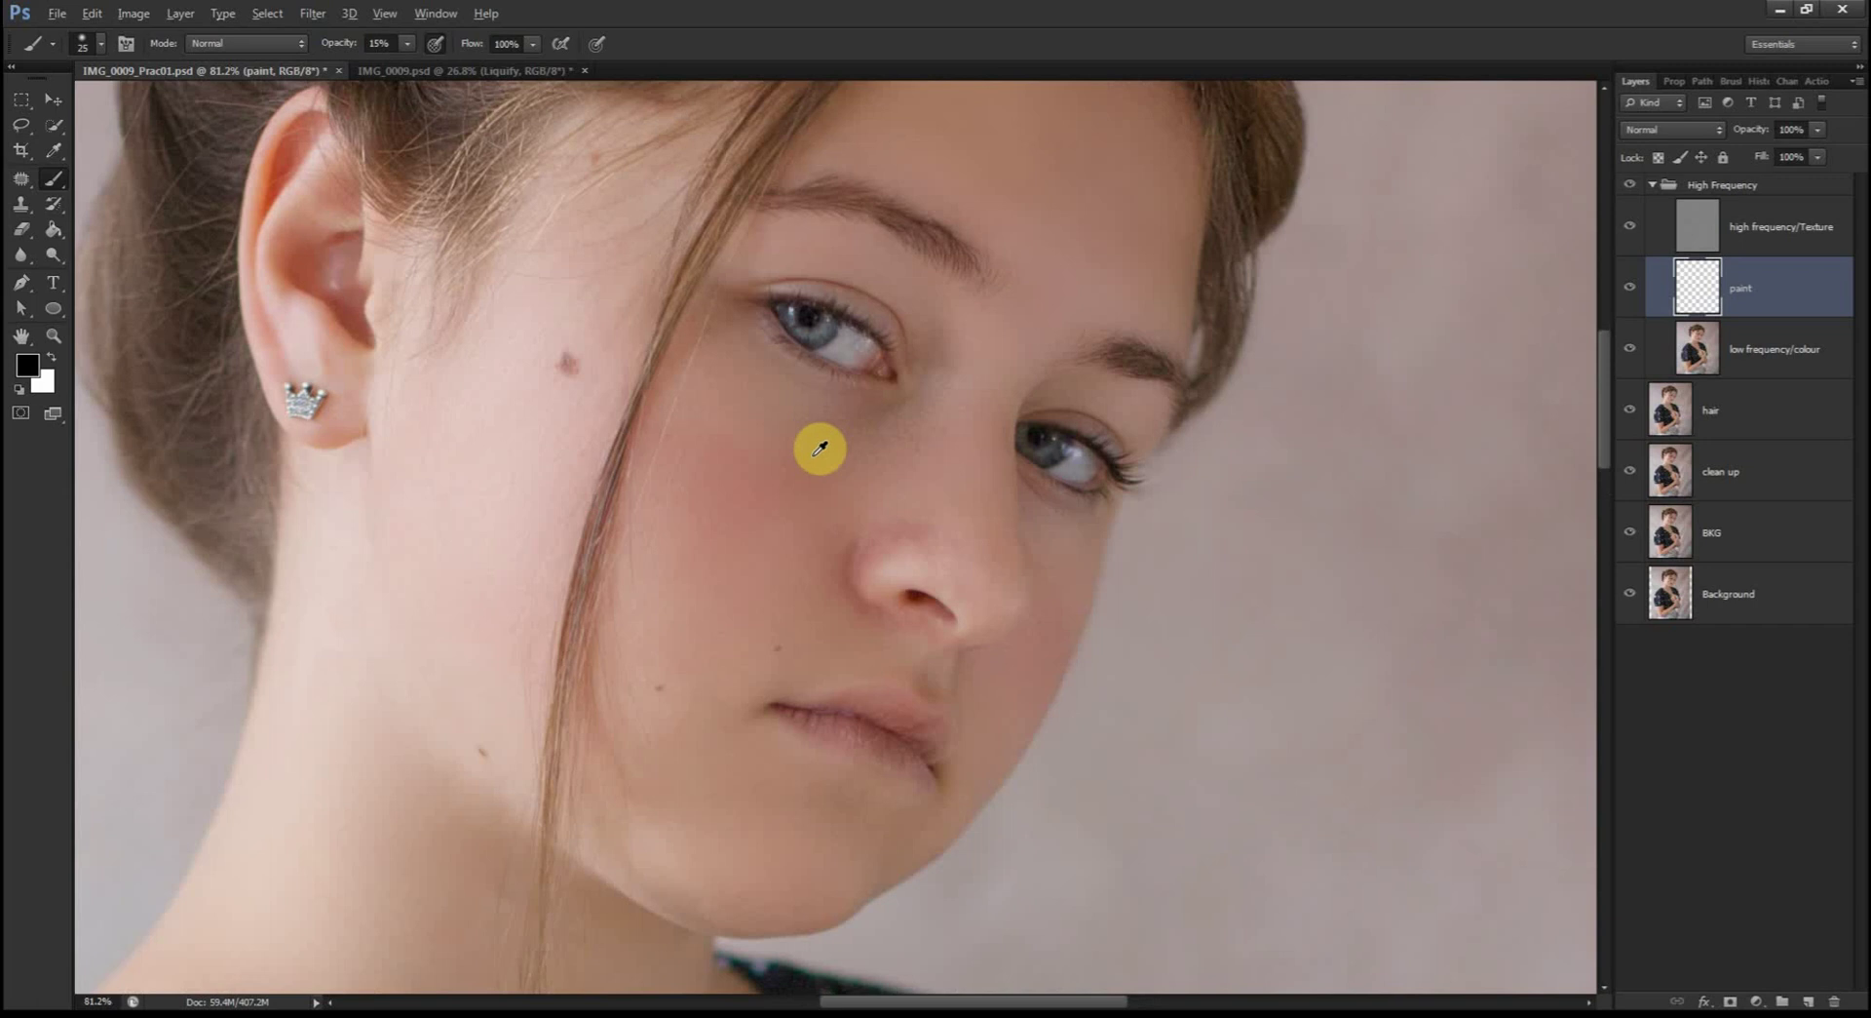
pyautogui.scroll(1, 835, 508)
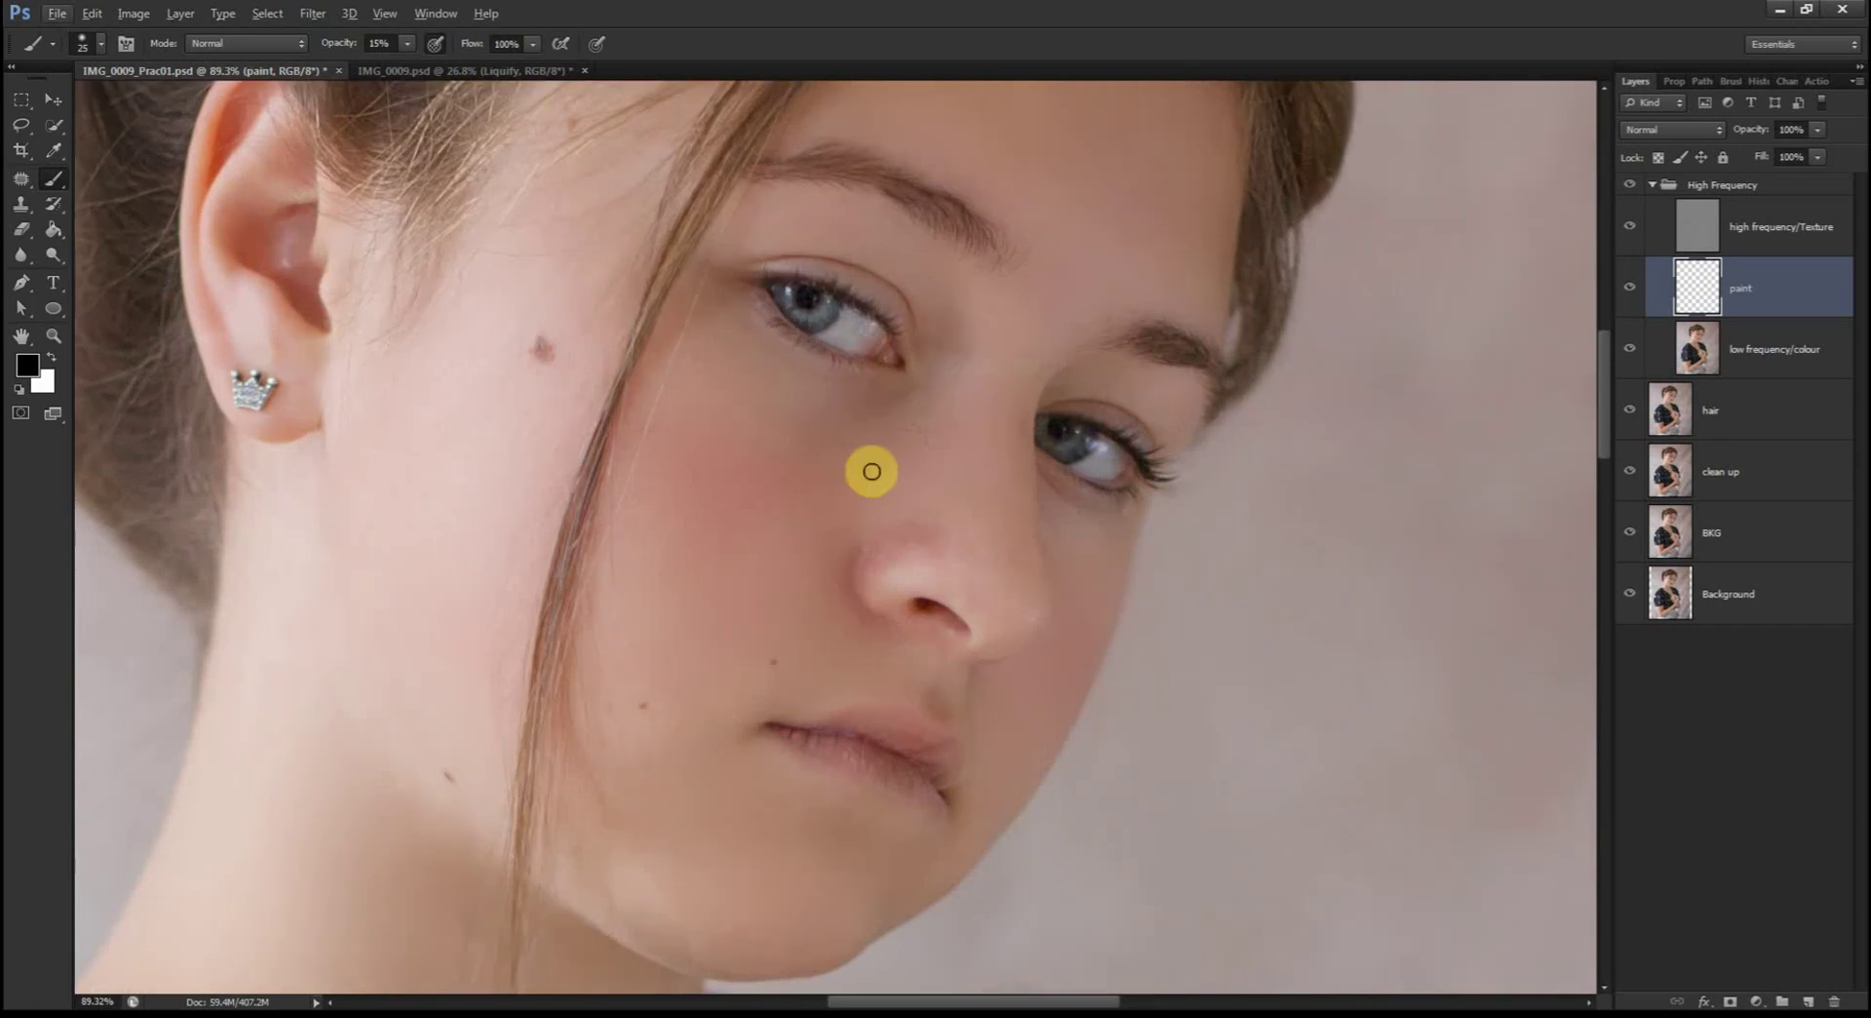
pyautogui.scroll(5, 871, 472)
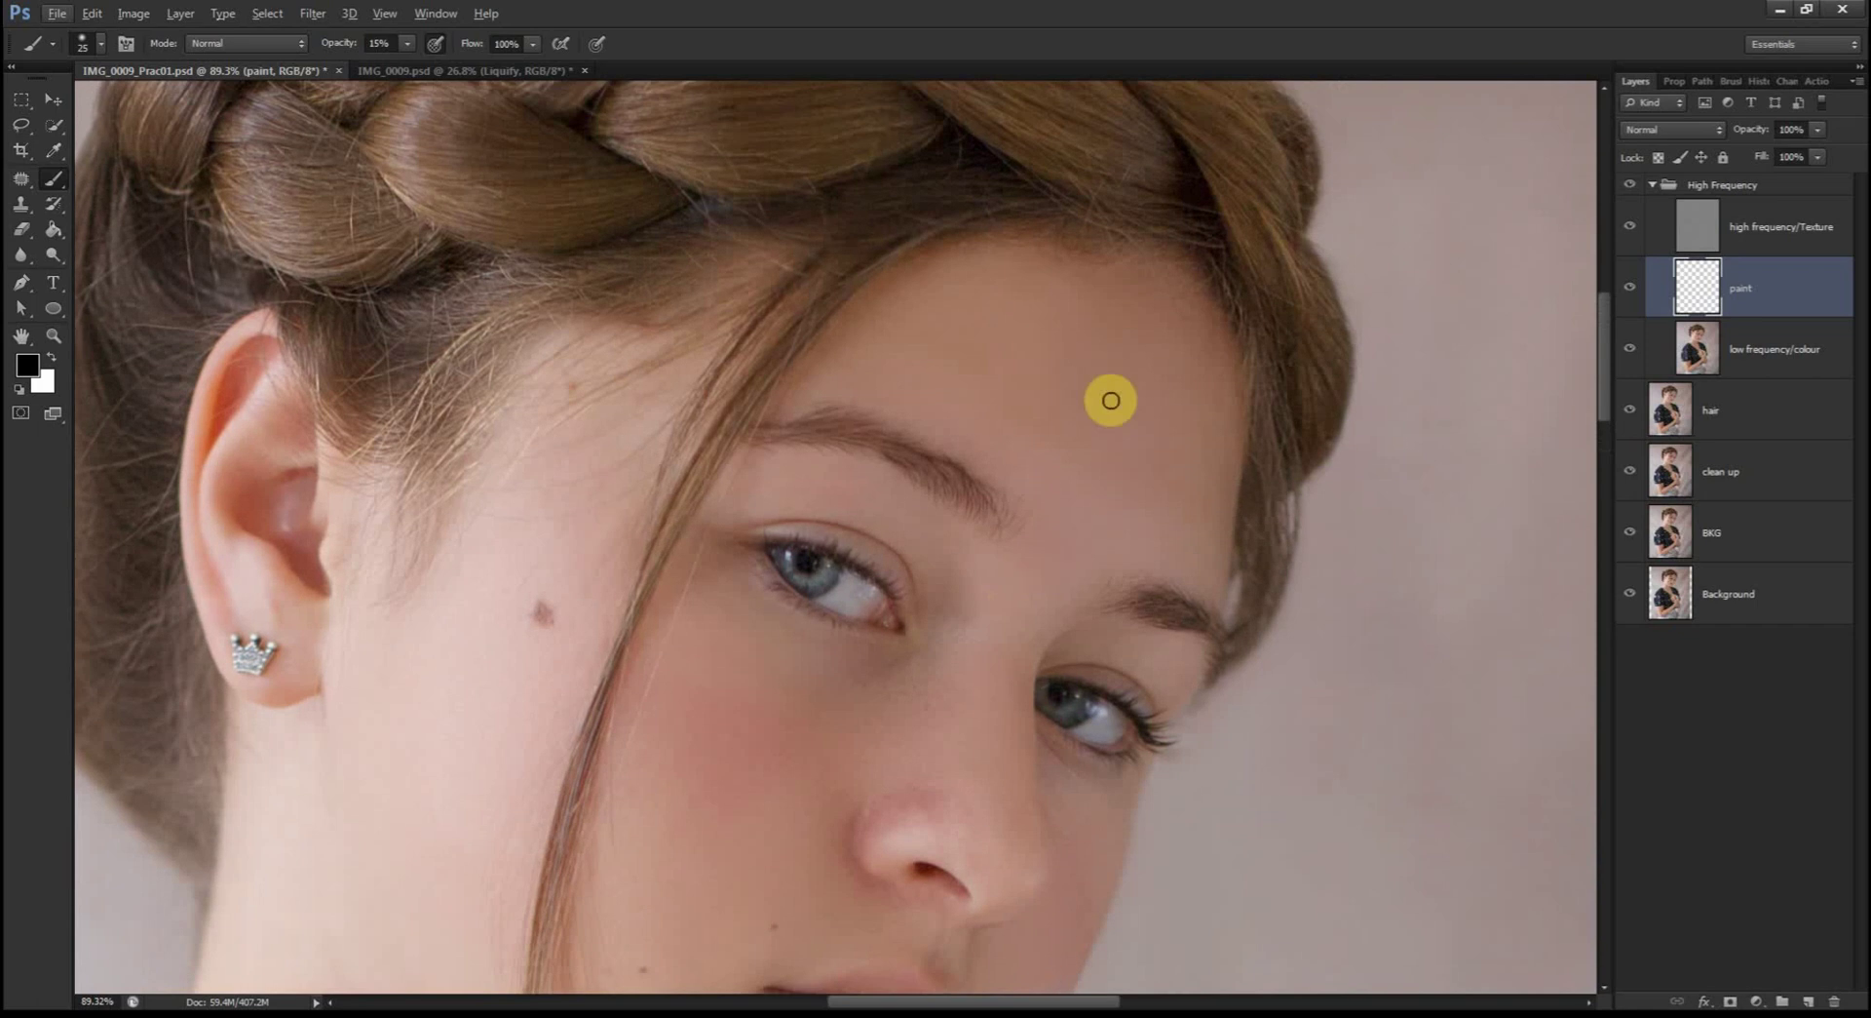
pyautogui.scroll(-1, 1198, 410)
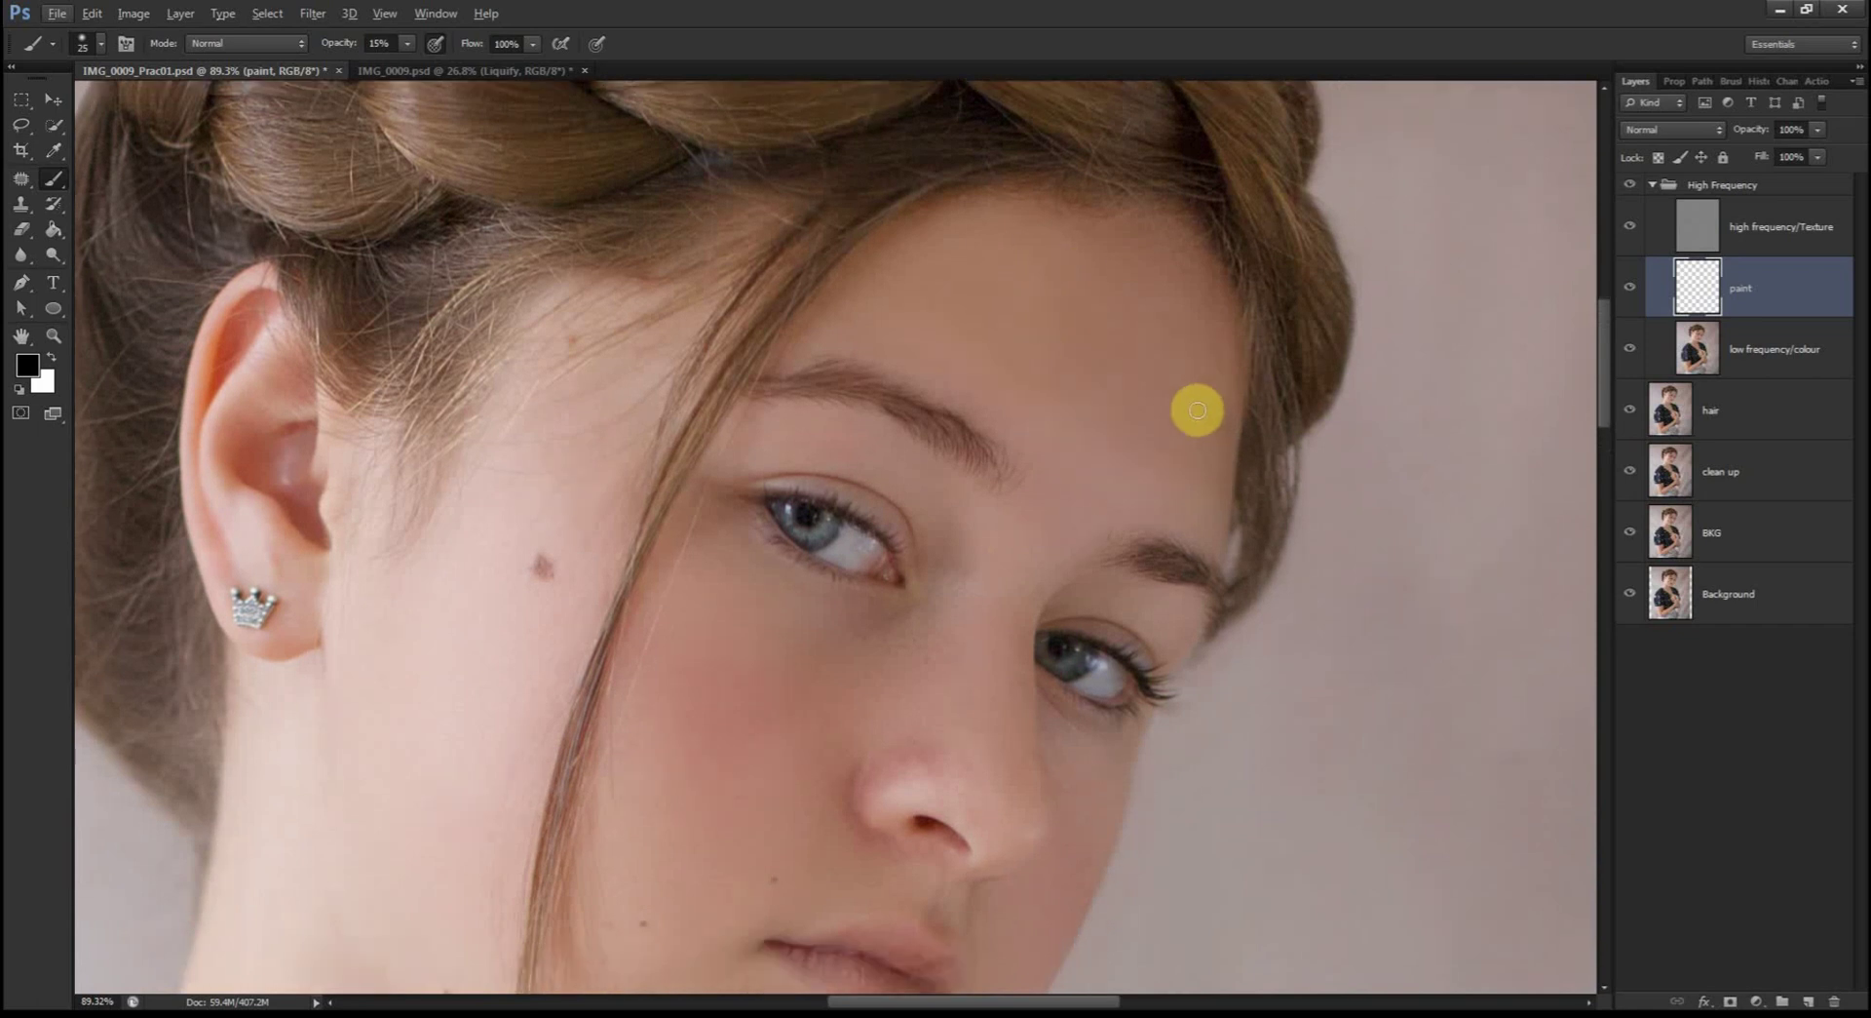
pyautogui.scroll(2, 1182, 430)
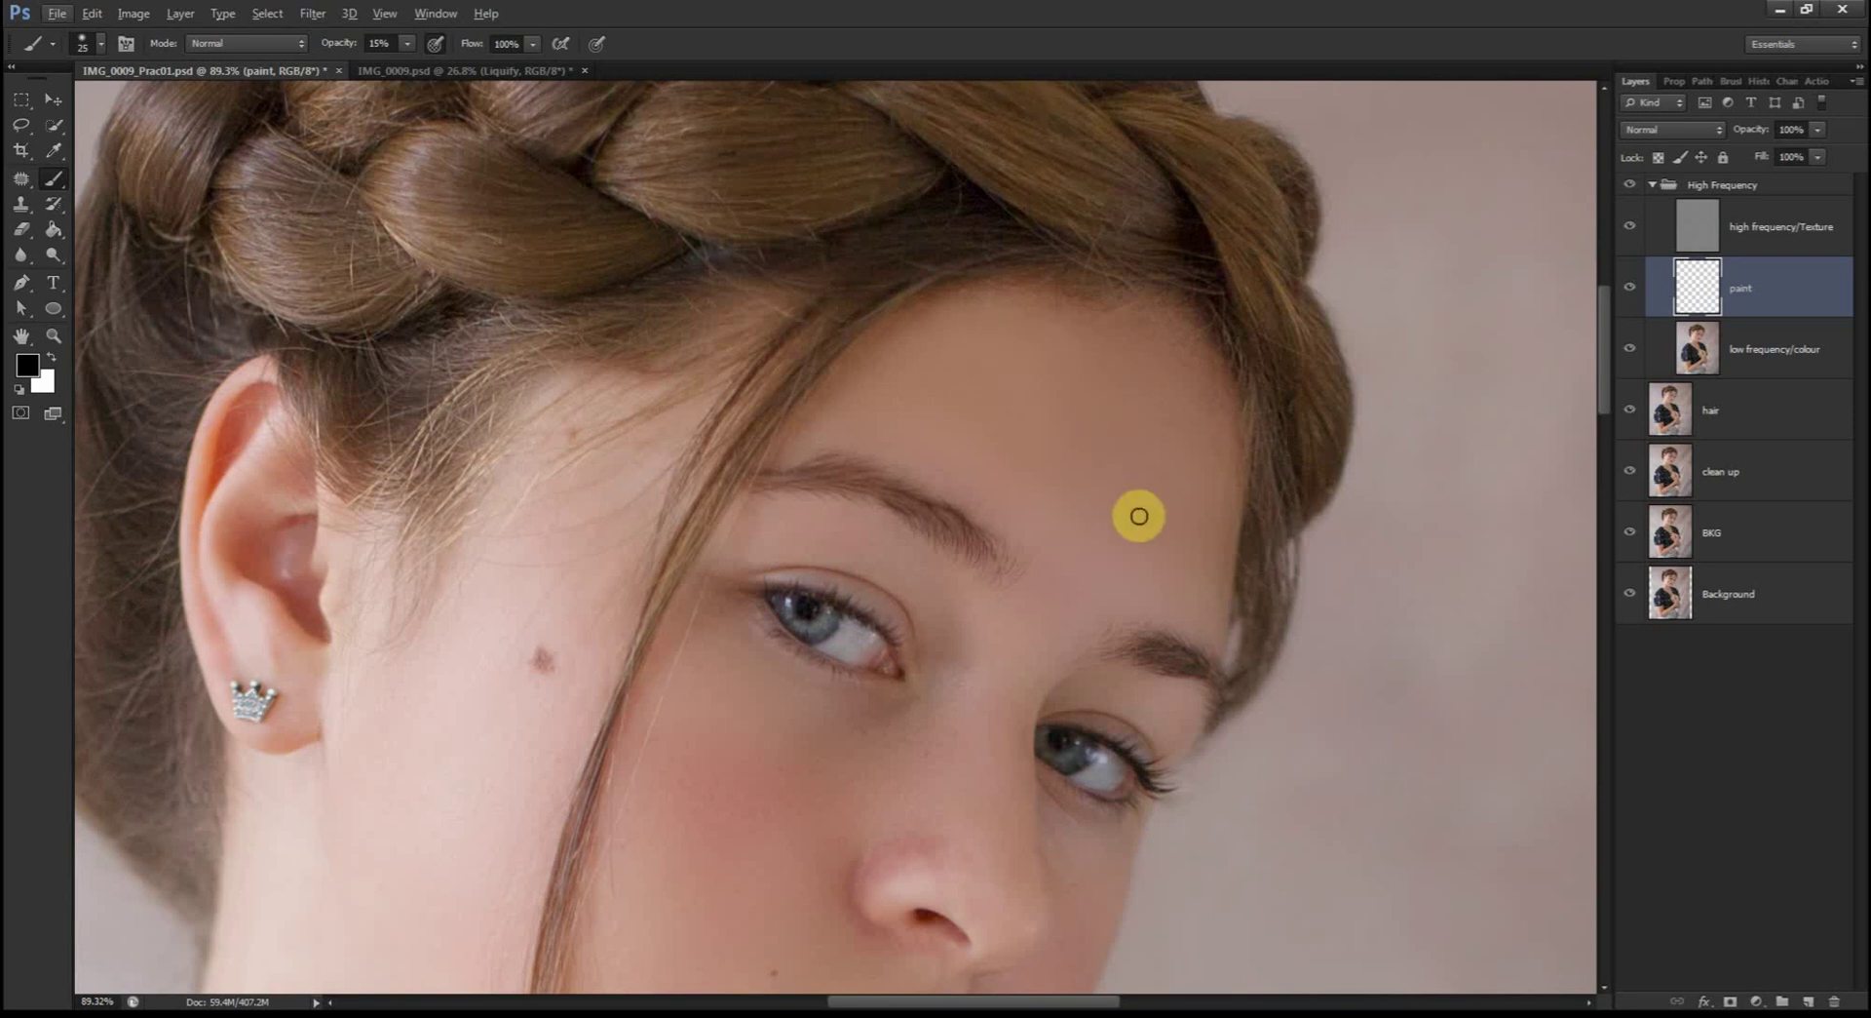
pyautogui.scroll(-3, 1138, 516)
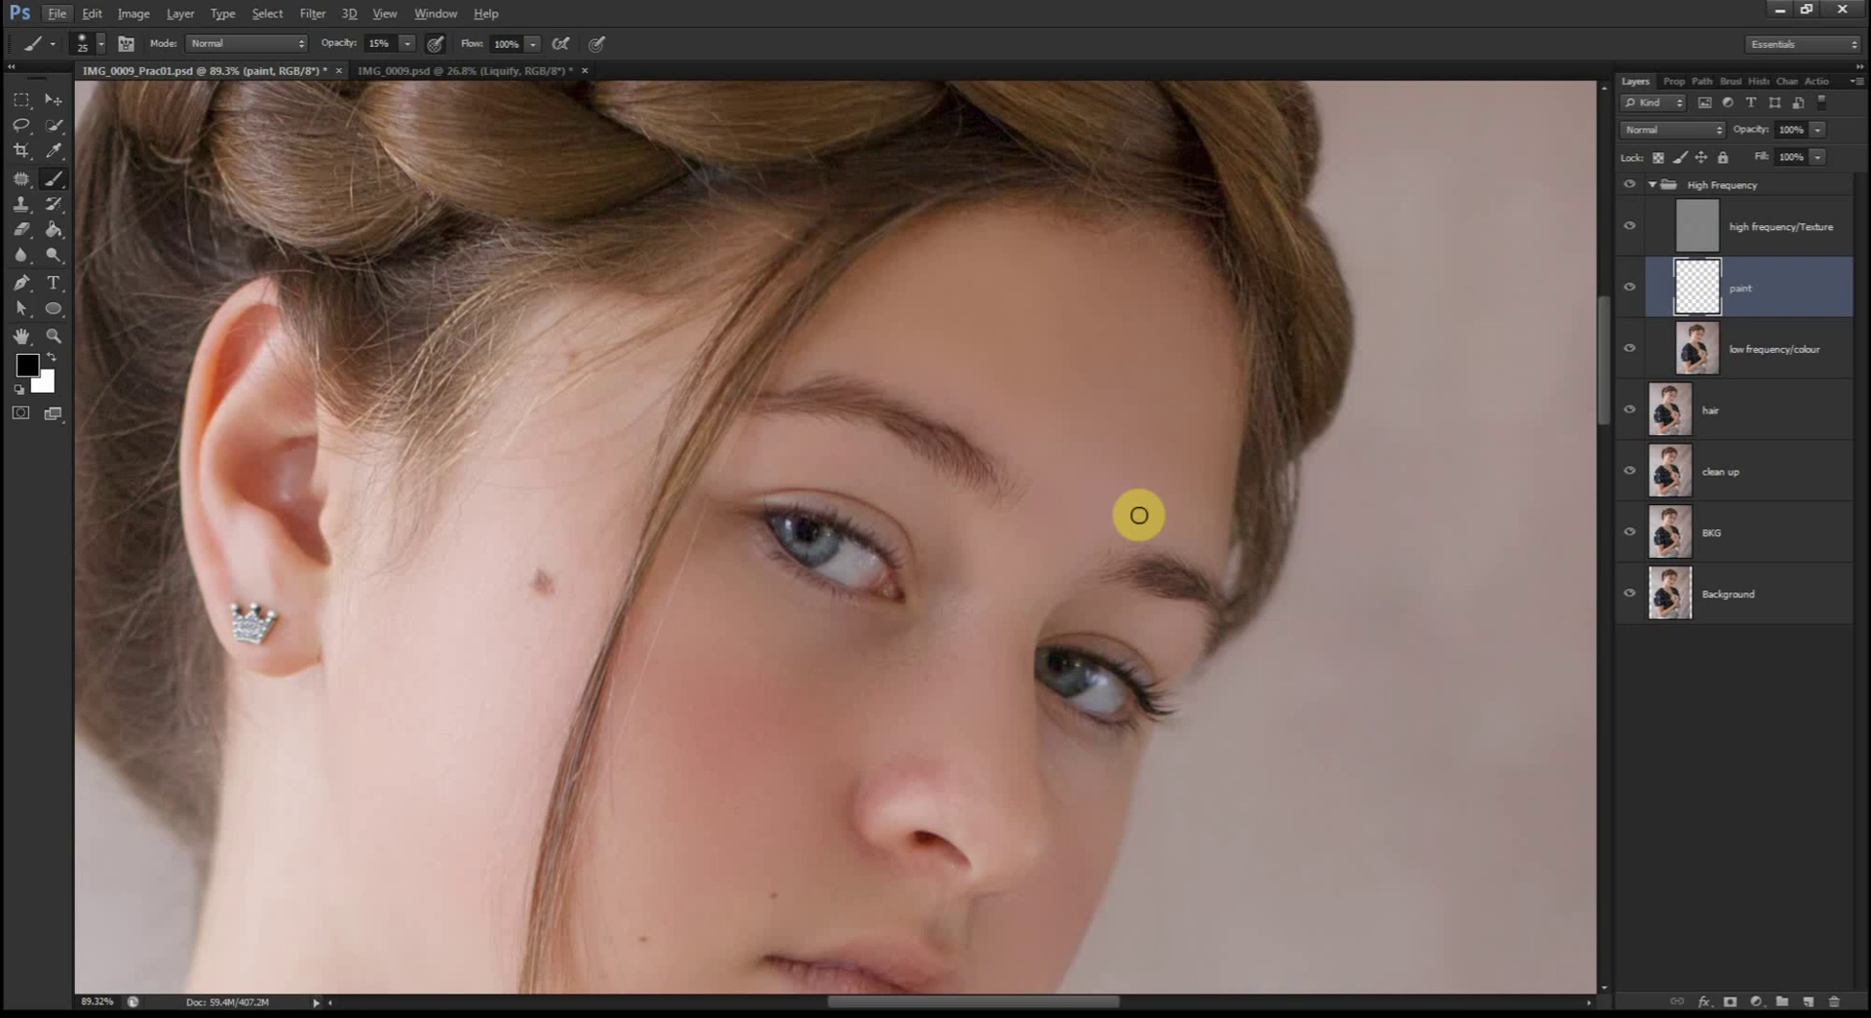
pyautogui.scroll(2, 1139, 515)
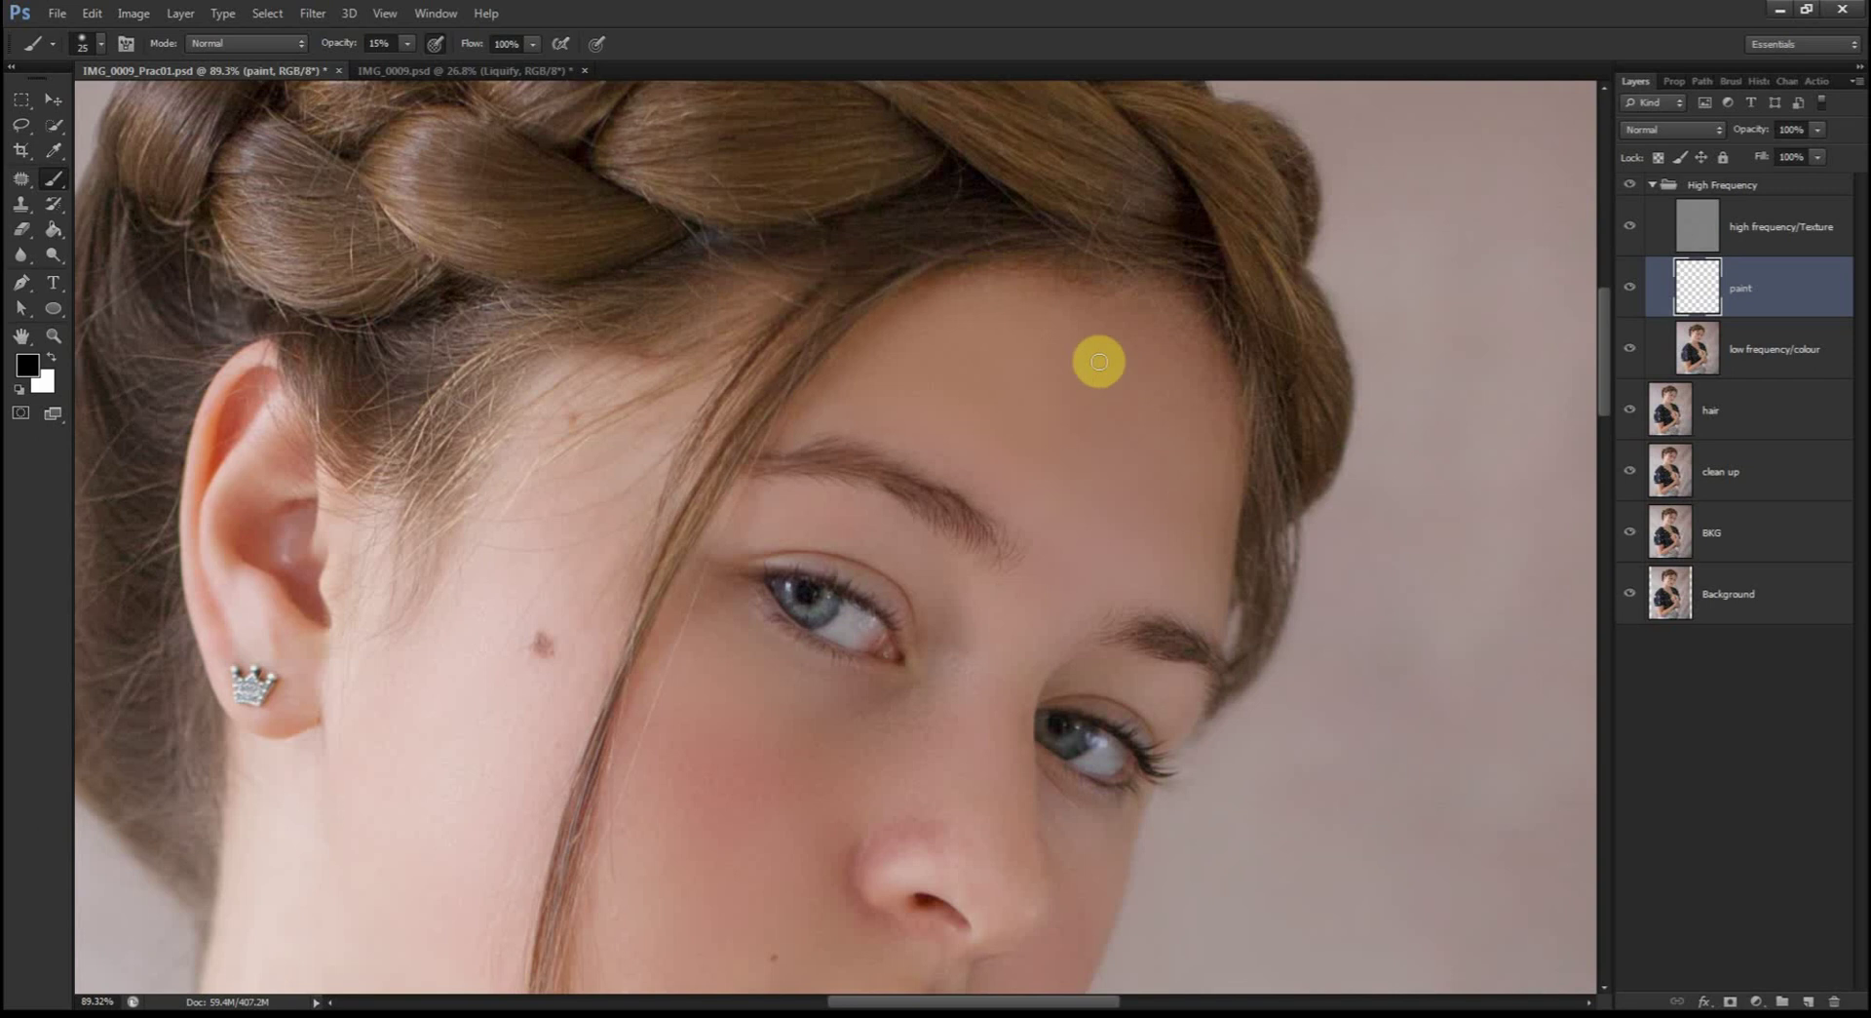
pyautogui.scroll(3, 1121, 336)
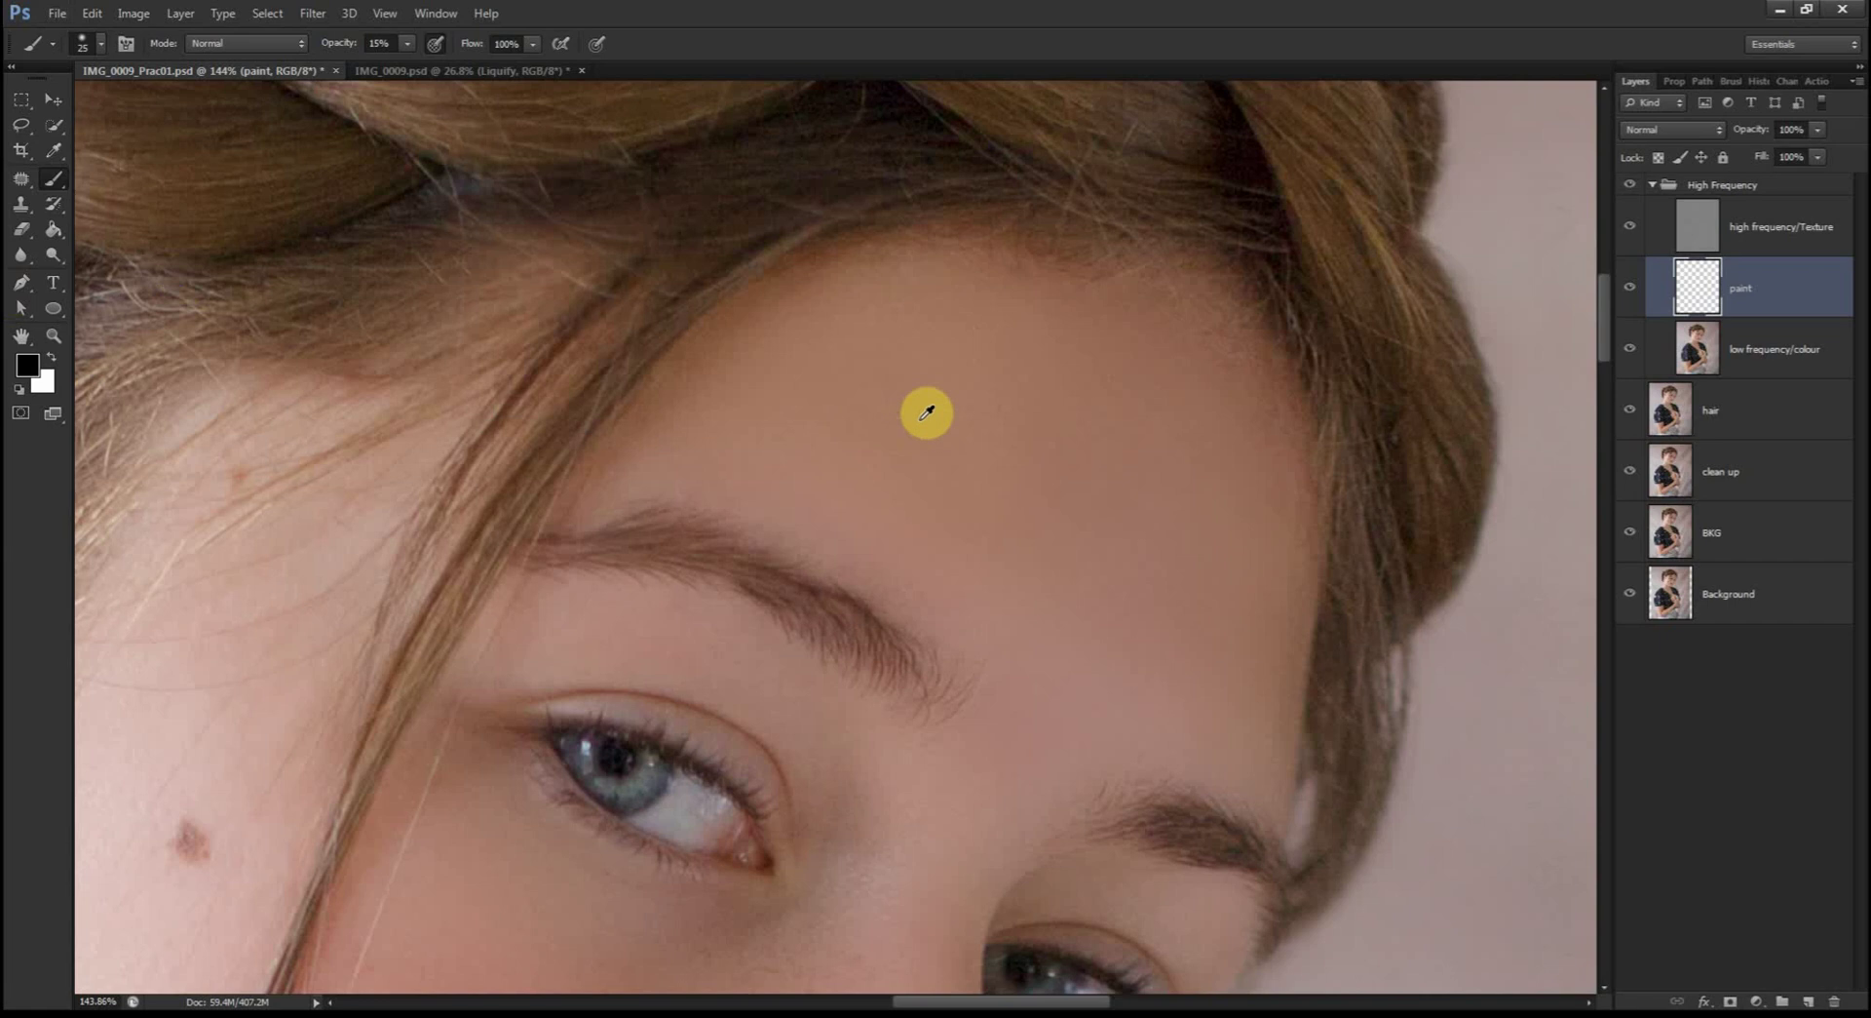
# Step: With the brush size at 90, paint sampled skin tone over the middle of the forehead, comparing with the paint layer hidden
pyautogui.scroll(3, 924, 400)
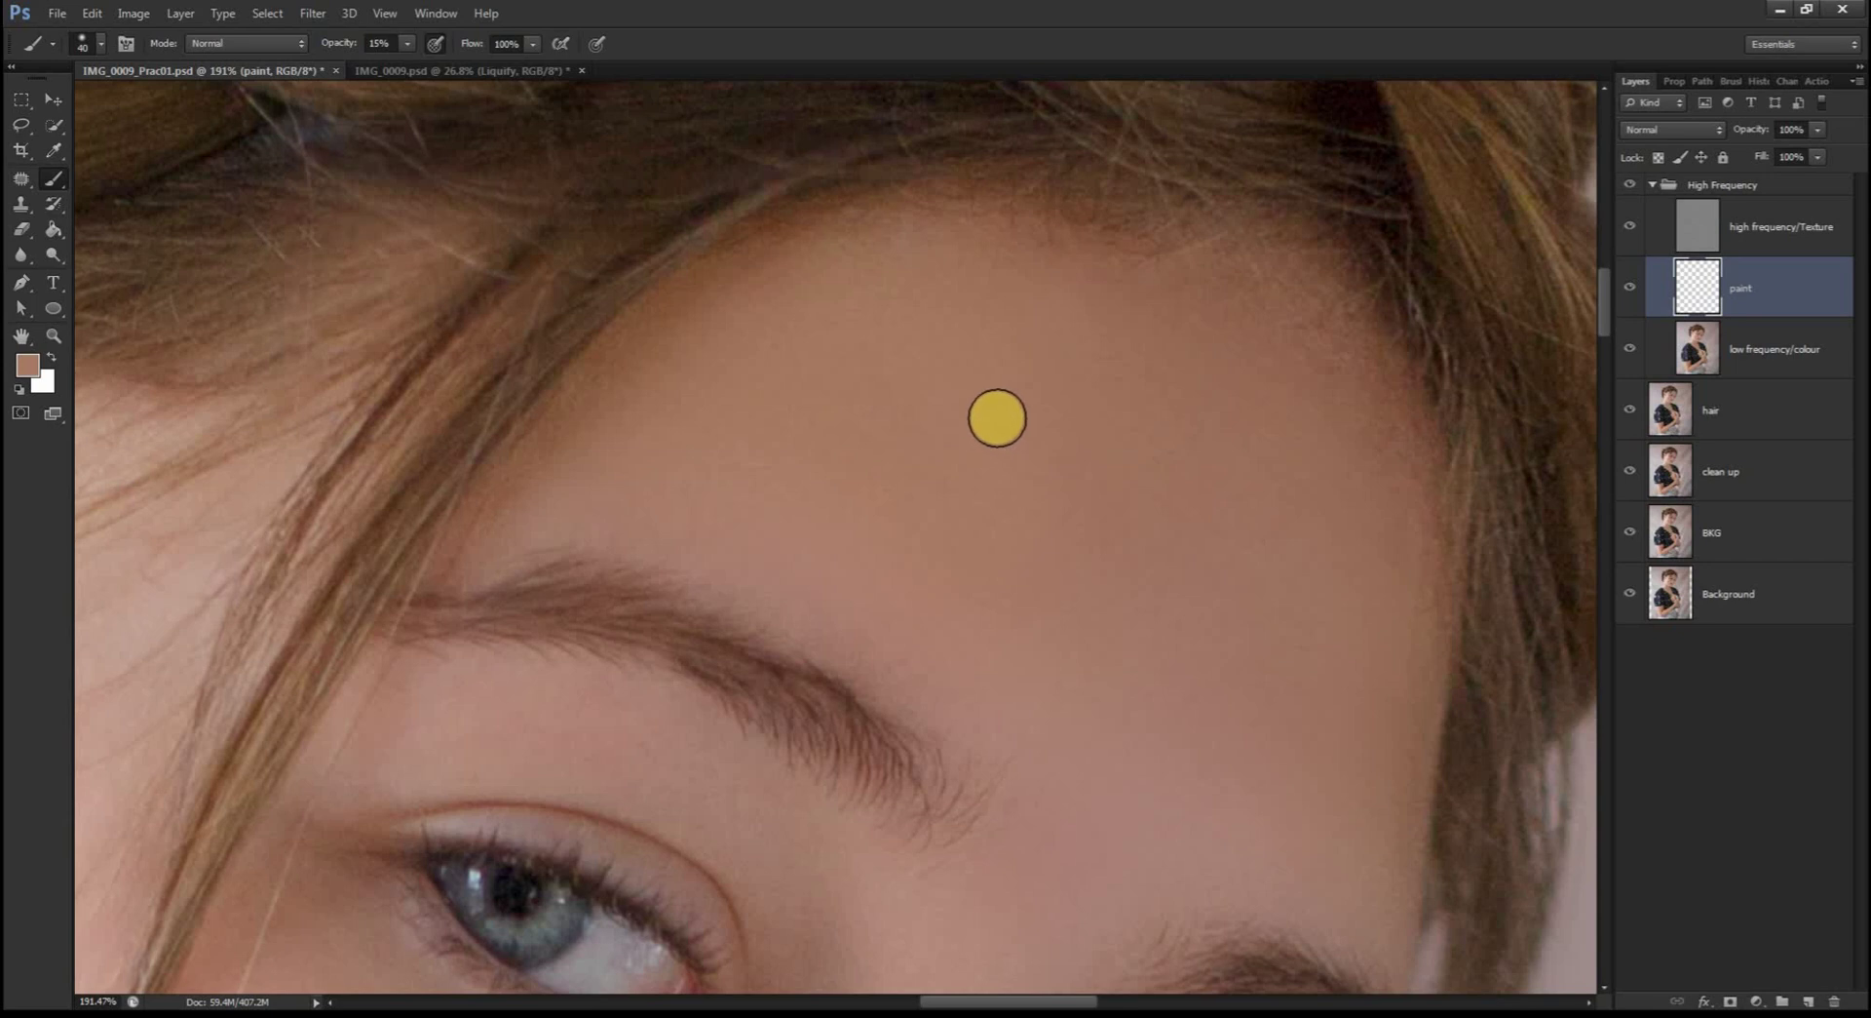
pyautogui.press(']')
pyautogui.press(']')
pyautogui.press(']')
pyautogui.press(']')
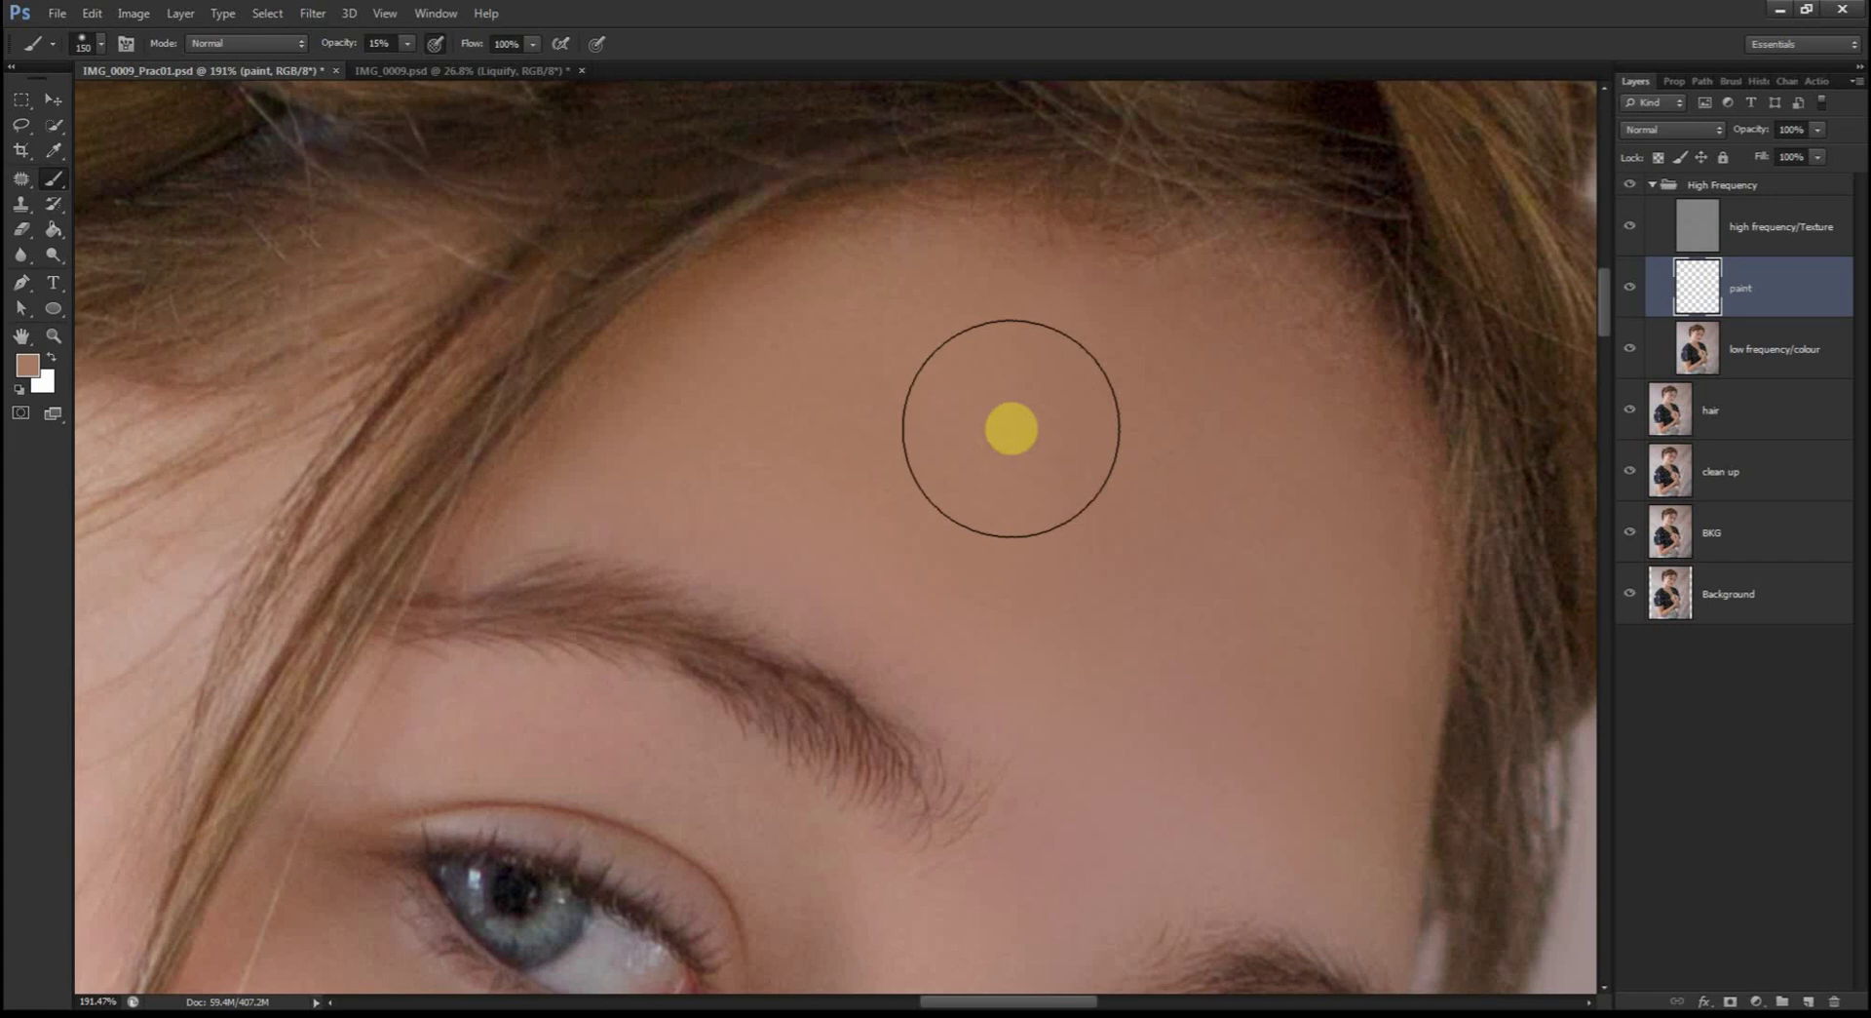
pyautogui.press('[')
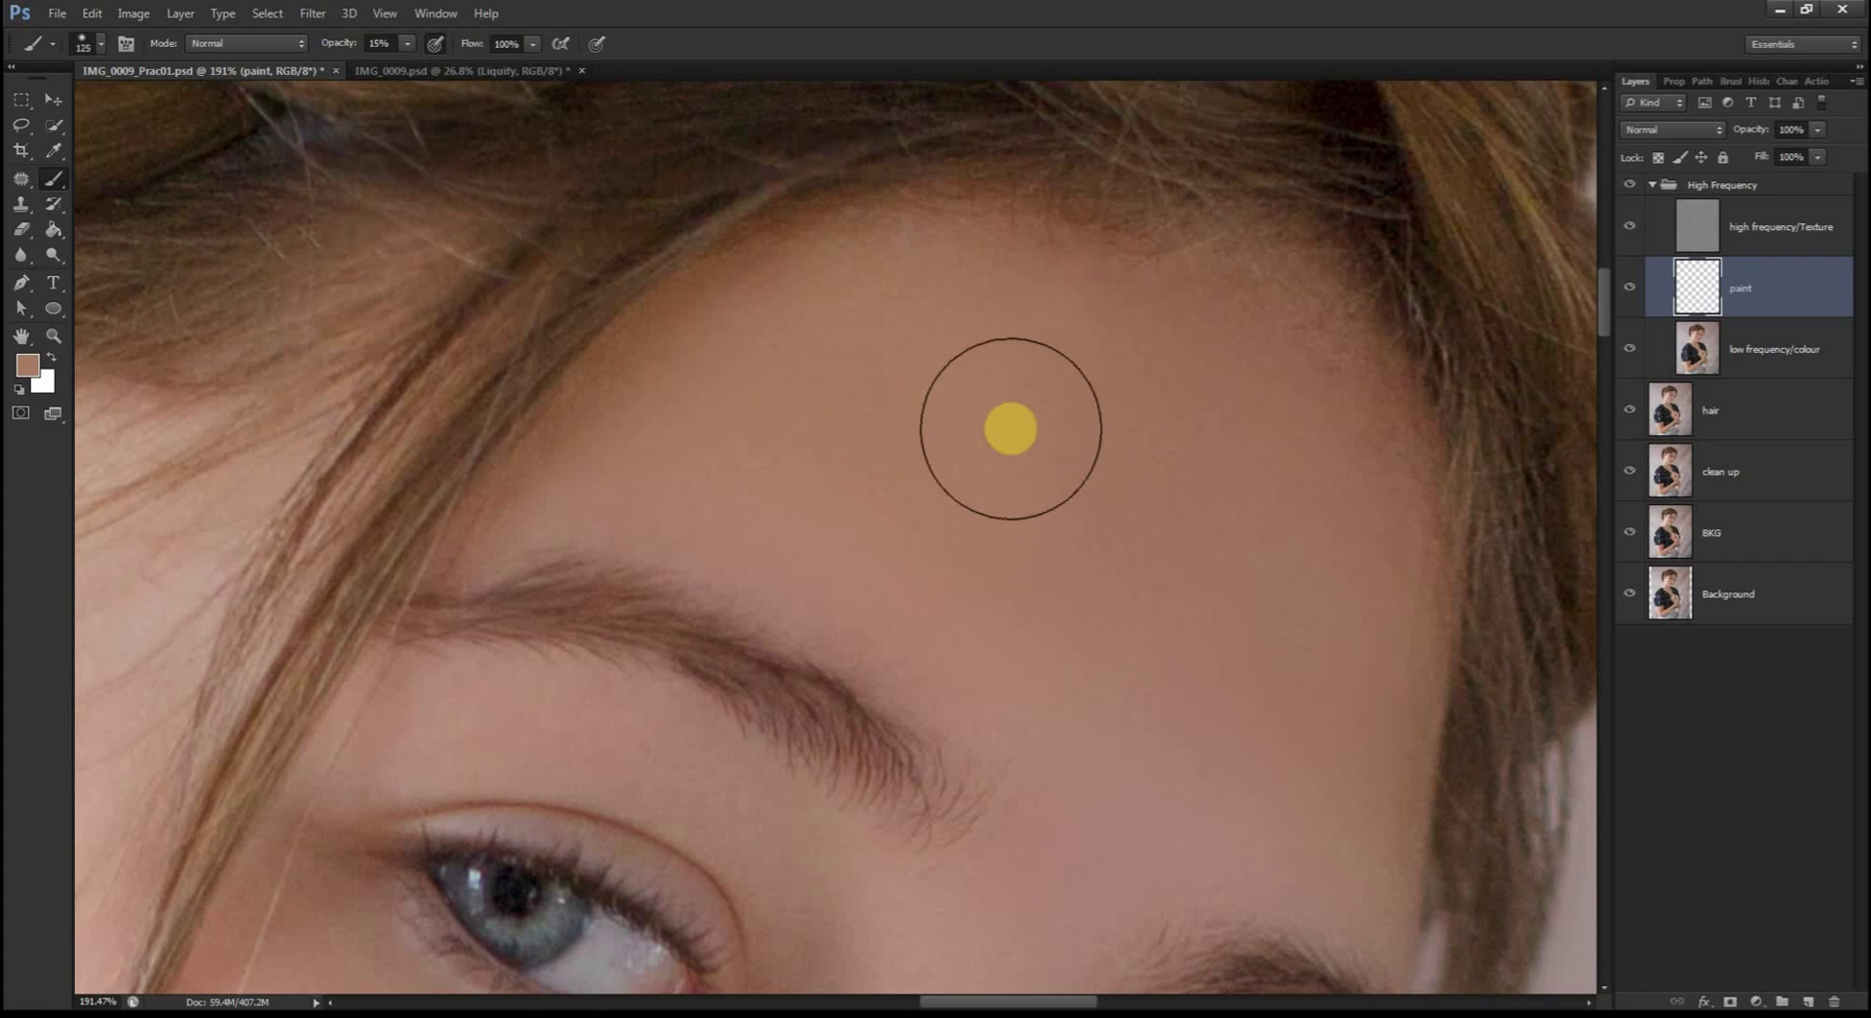
pyautogui.press('[')
pyautogui.press('[')
pyautogui.press('[')
pyautogui.press('[')
pyautogui.press('[')
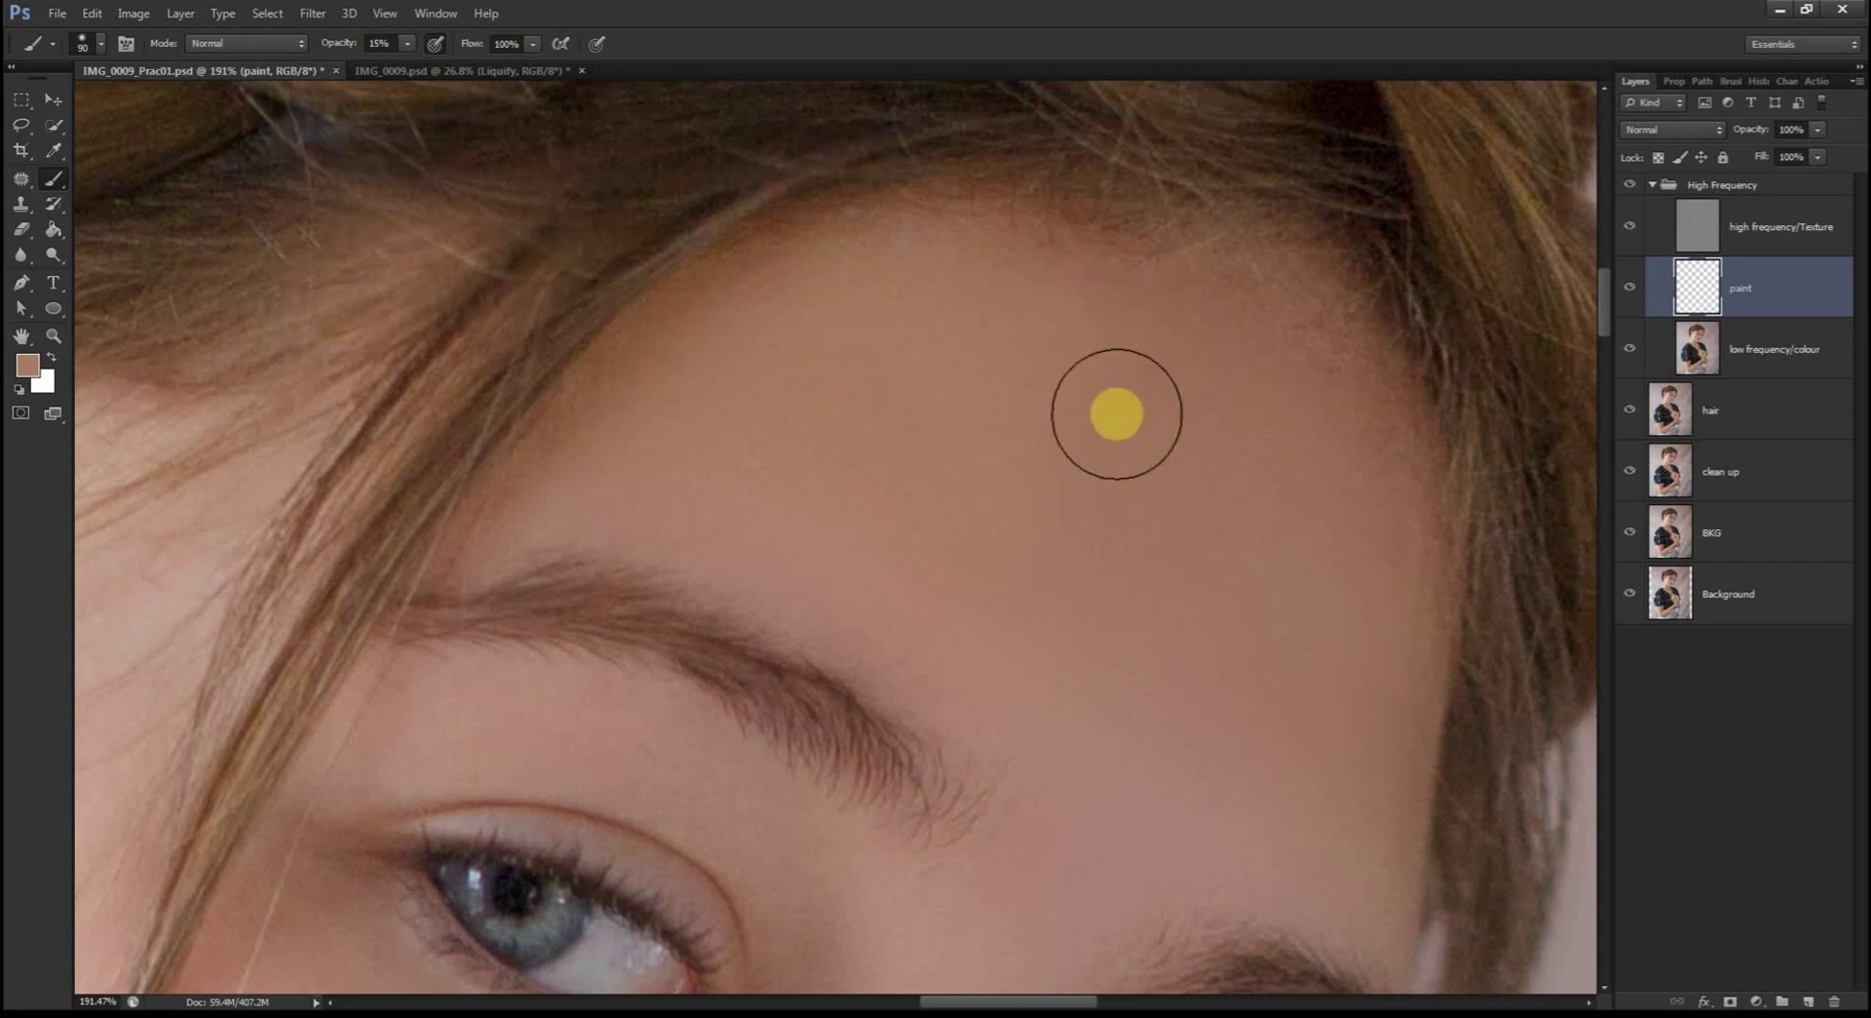
pyautogui.press('alt')
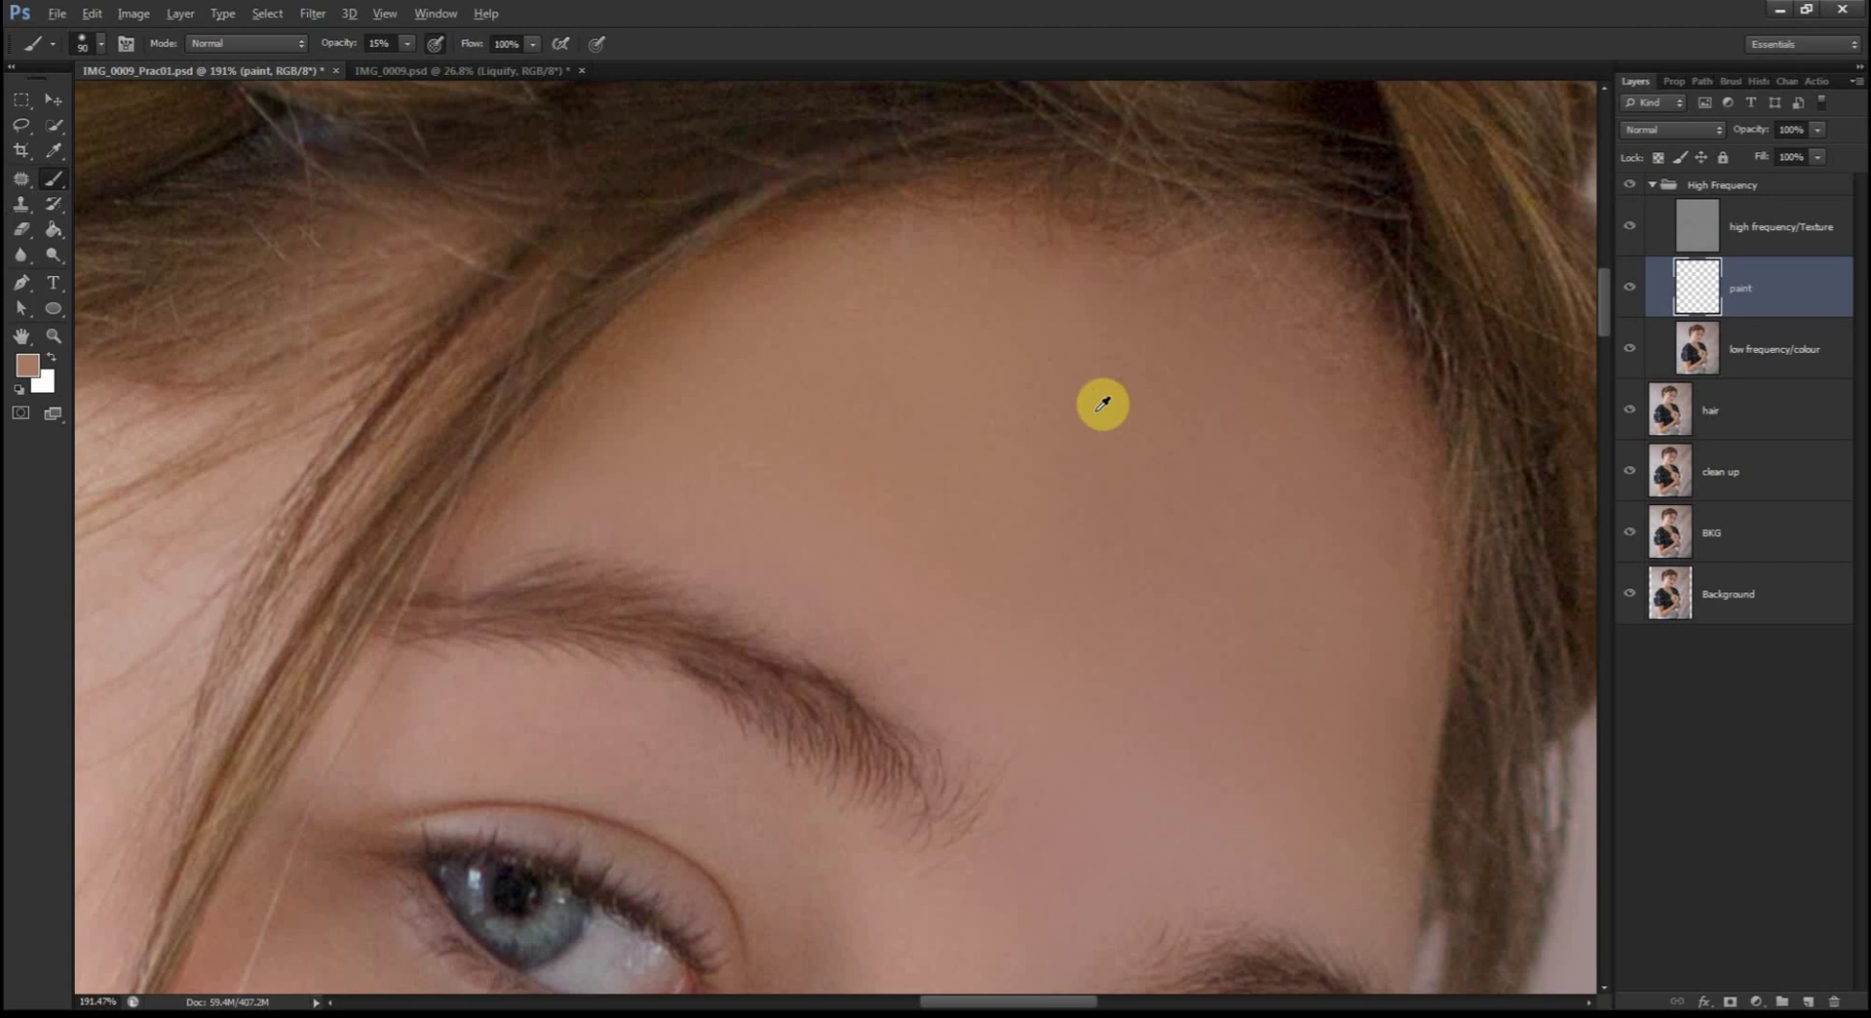
pyautogui.click(1641, 292)
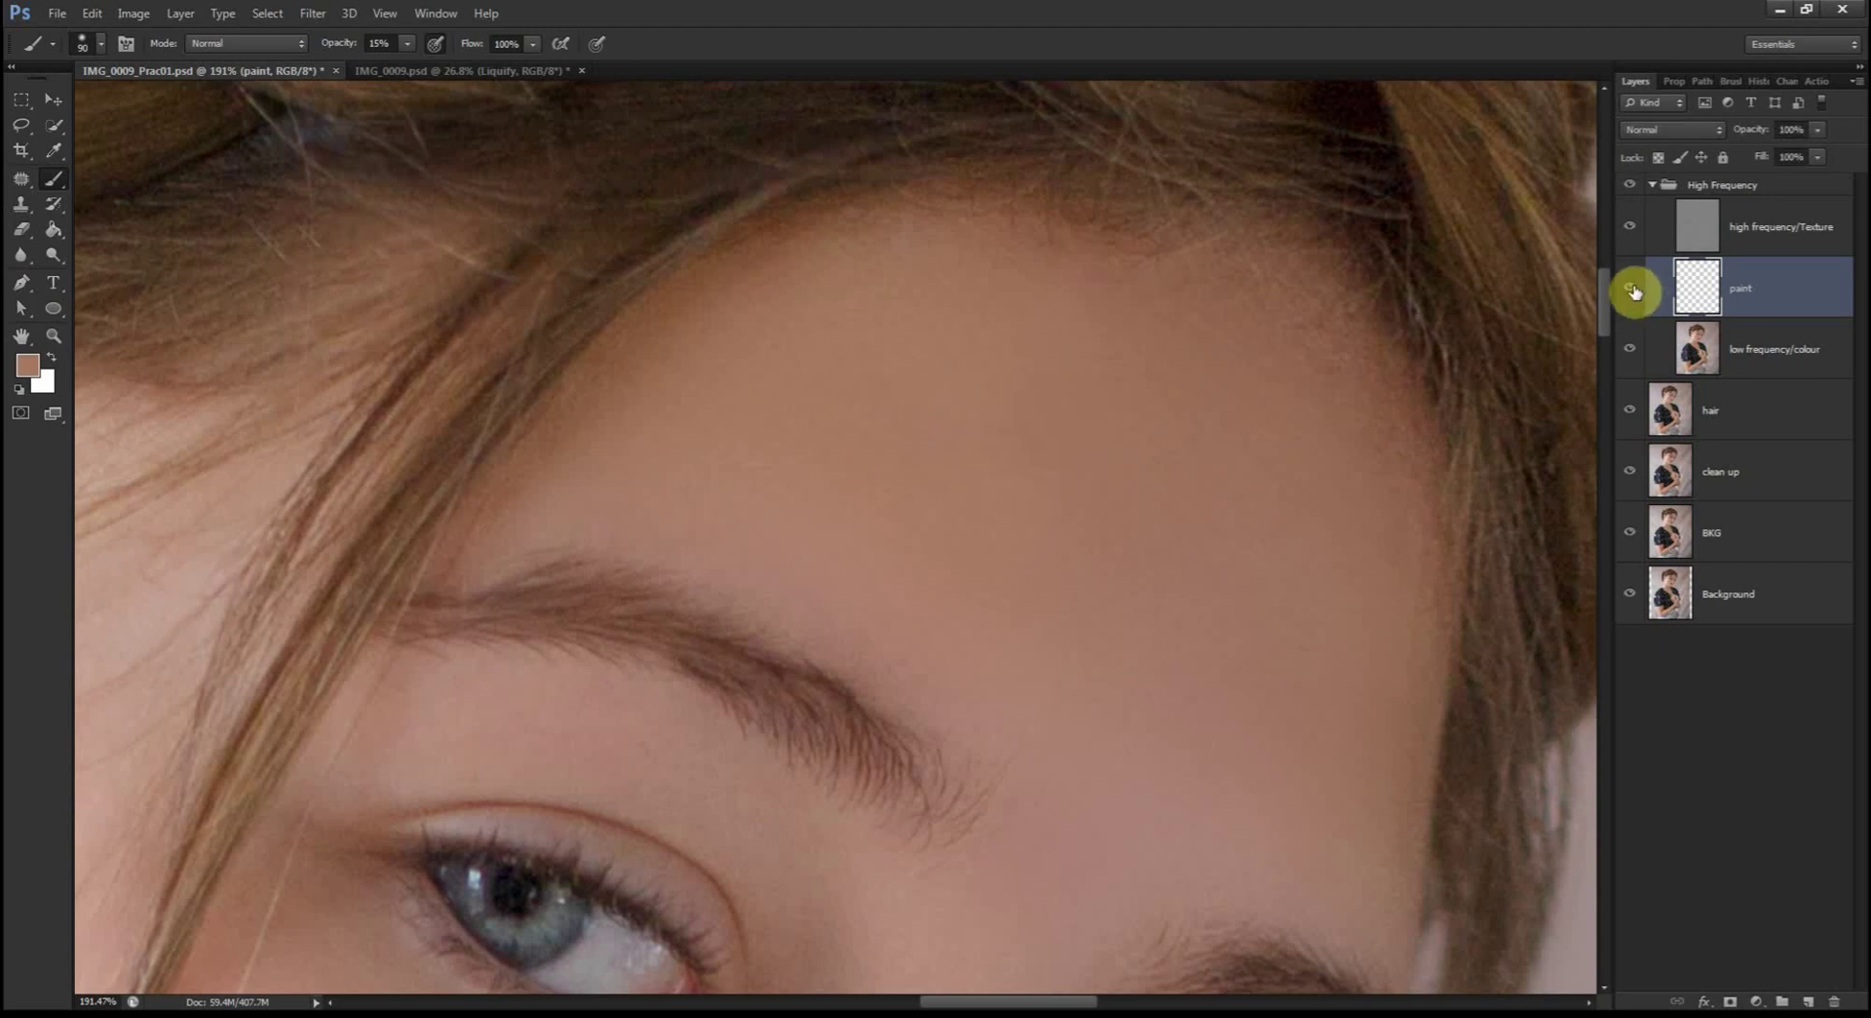
pyautogui.click(1637, 293)
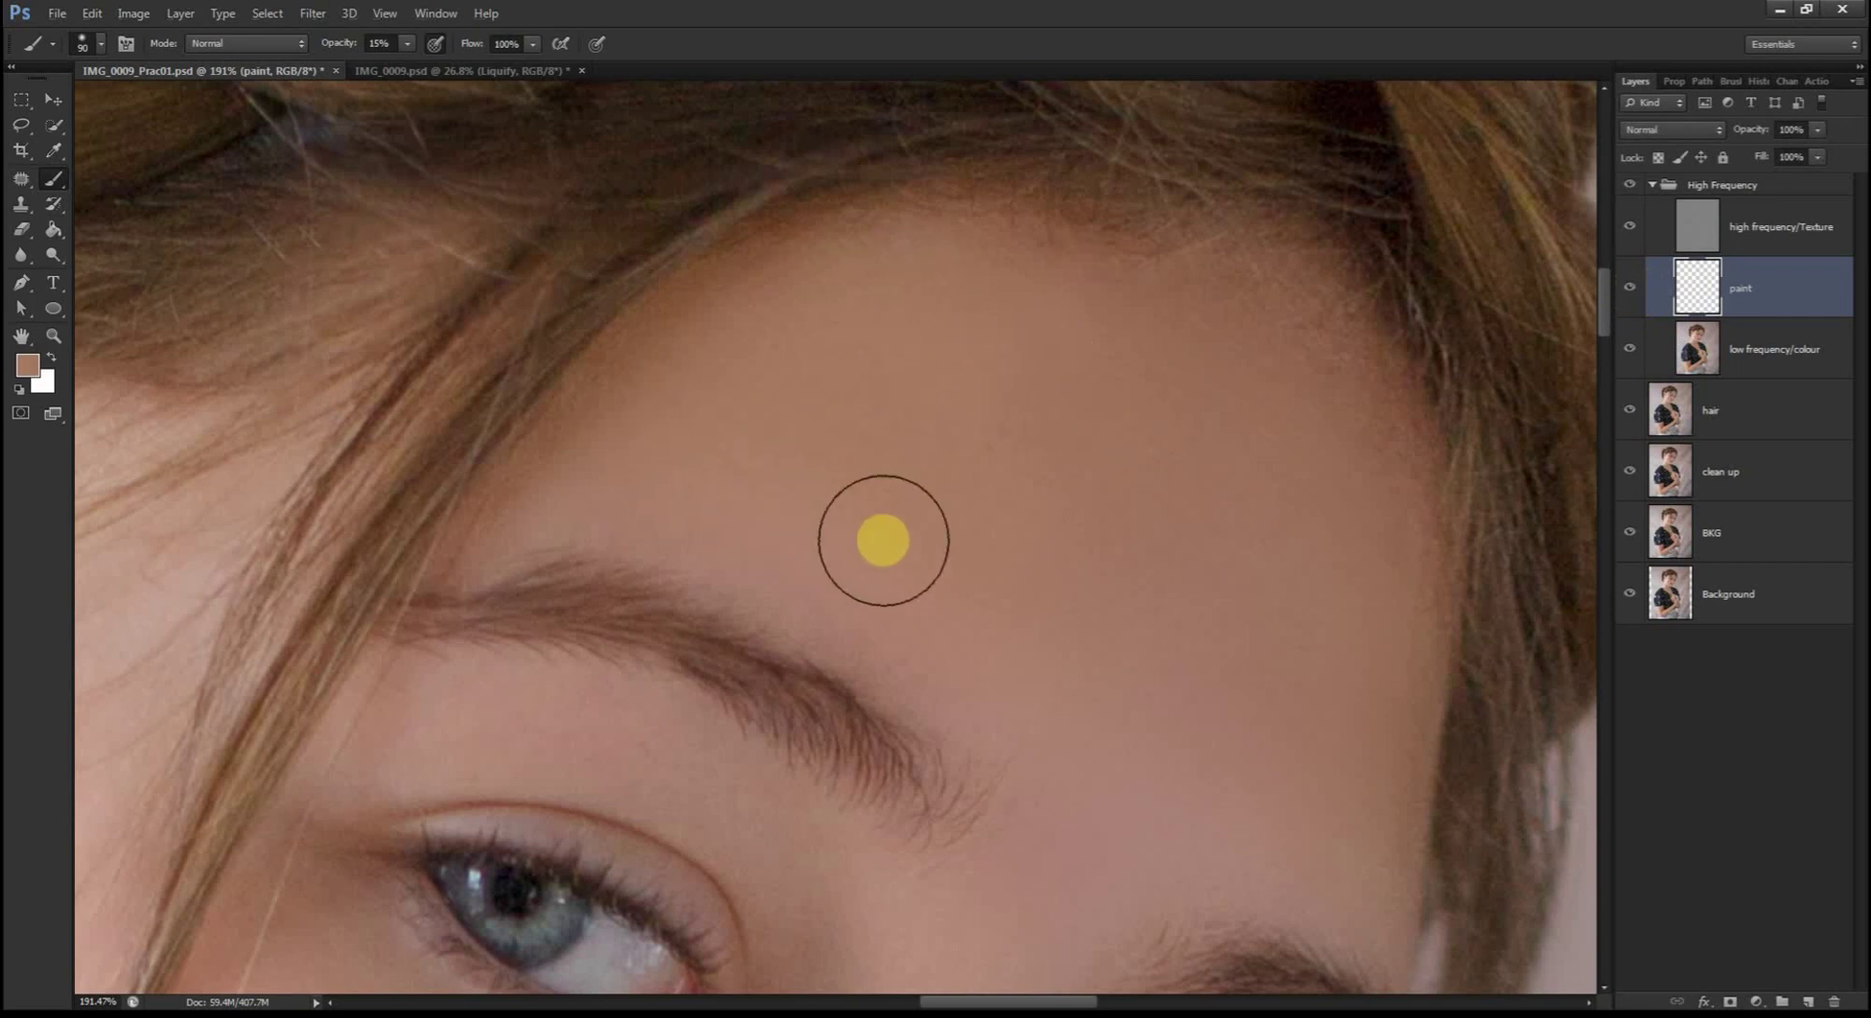
# Step: Sample nearby skin tones repeatedly and paint over the centre and outer side of the forehead to even its colour
pyautogui.keyDown('alt'); pyautogui.click(1094, 388); pyautogui.keyUp('alt')
pyautogui.moveTo(1035, 409); pyautogui.dragTo(1005, 434)
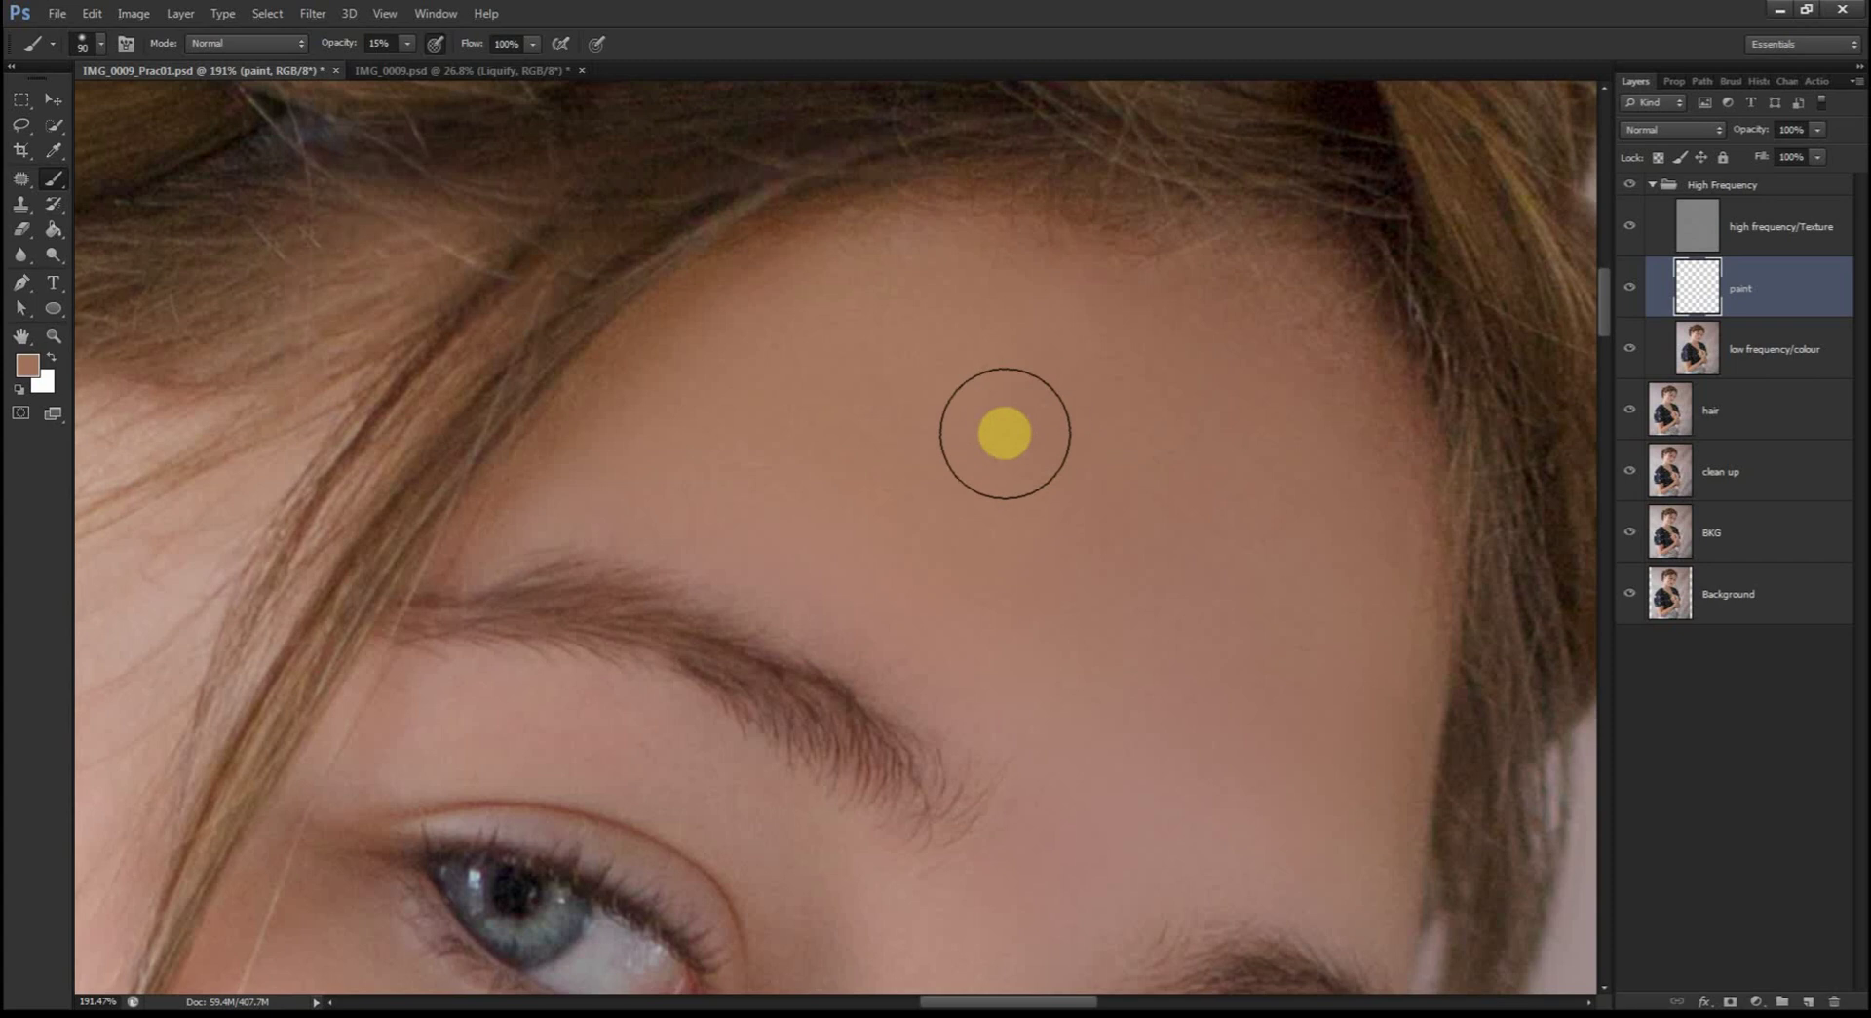
pyautogui.keyDown('alt'); pyautogui.click(1094, 365); pyautogui.keyUp('alt')
pyautogui.moveTo(1143, 439); pyautogui.dragTo(1156, 468)
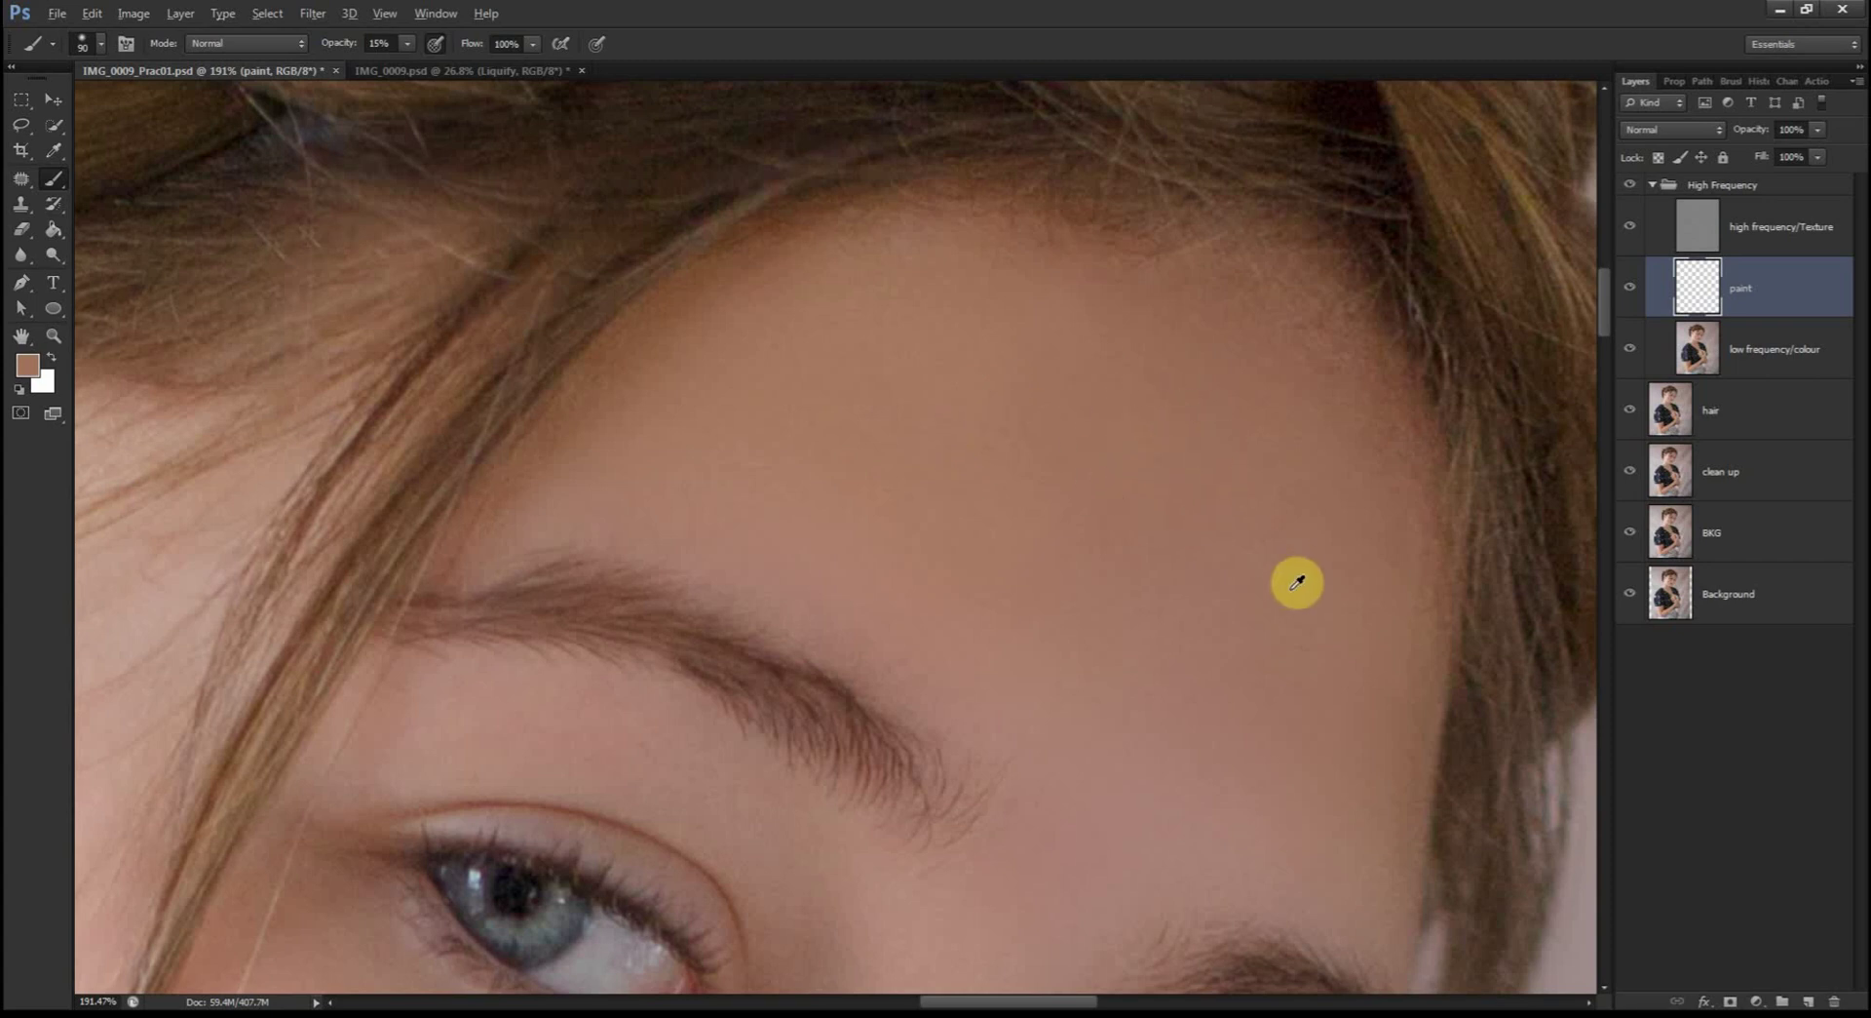
pyautogui.click(1176, 303)
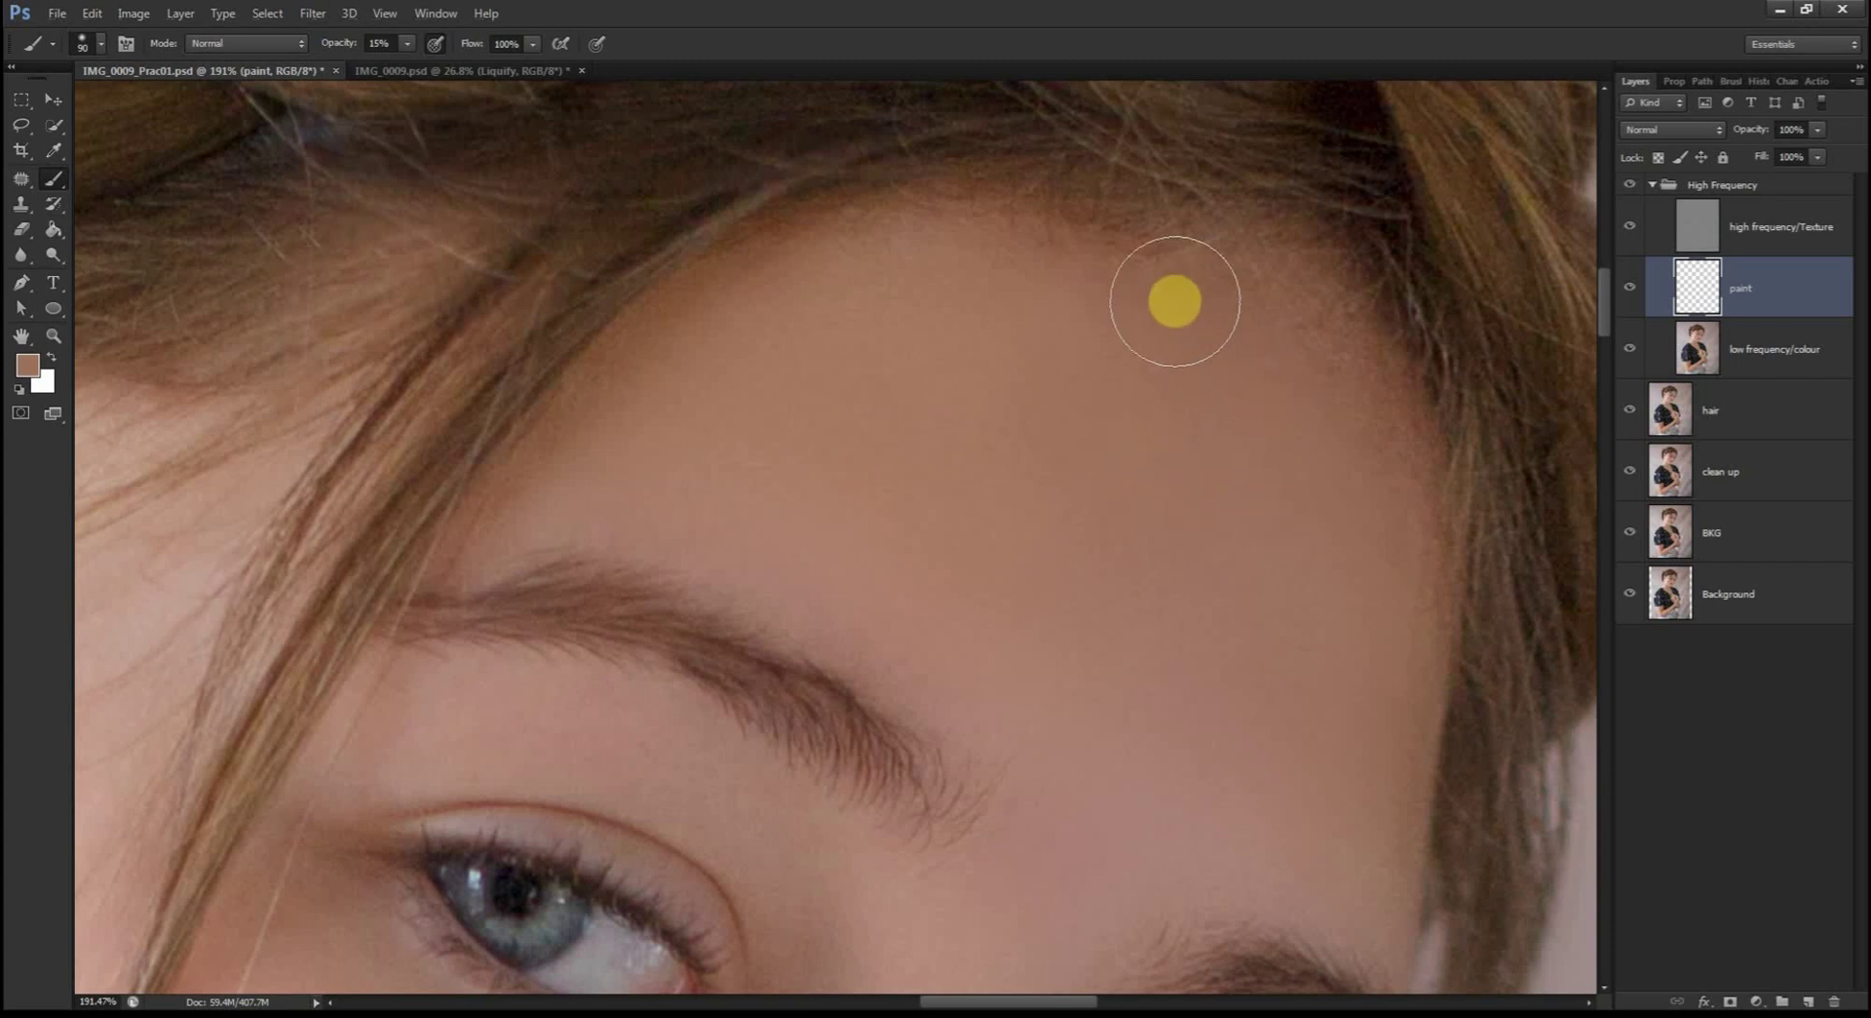
pyautogui.keyDown('alt'); pyautogui.click(1170, 653); pyautogui.keyUp('alt')
pyautogui.moveTo(1322, 642)
pyautogui.mouseDown()
pyautogui.moveTo(1368, 608)
pyautogui.moveTo(1361, 656)
pyautogui.moveTo(1364, 495)
pyautogui.moveTo(1307, 422)
pyautogui.mouseUp()
pyautogui.moveTo(1355, 743)
pyautogui.mouseDown()
pyautogui.moveTo(1278, 645)
pyautogui.moveTo(932, 587)
pyautogui.moveTo(986, 599)
pyautogui.moveTo(1017, 637)
pyautogui.moveTo(990, 646)
pyautogui.moveTo(1056, 588)
pyautogui.moveTo(1109, 604)
pyautogui.moveTo(958, 663)
pyautogui.moveTo(908, 608)
pyautogui.moveTo(966, 639)
pyautogui.moveTo(908, 645)
pyautogui.moveTo(777, 575)
pyautogui.moveTo(714, 476)
pyautogui.moveTo(1110, 640)
pyautogui.moveTo(1180, 720)
pyautogui.moveTo(1122, 545)
pyautogui.mouseUp()
# Step: Reduce the brush to 45 and blend skin tones above the far eyebrow and down along the bridge of the nose
pyautogui.press('[')
pyautogui.press('[')
pyautogui.press('[')
pyautogui.press('[')
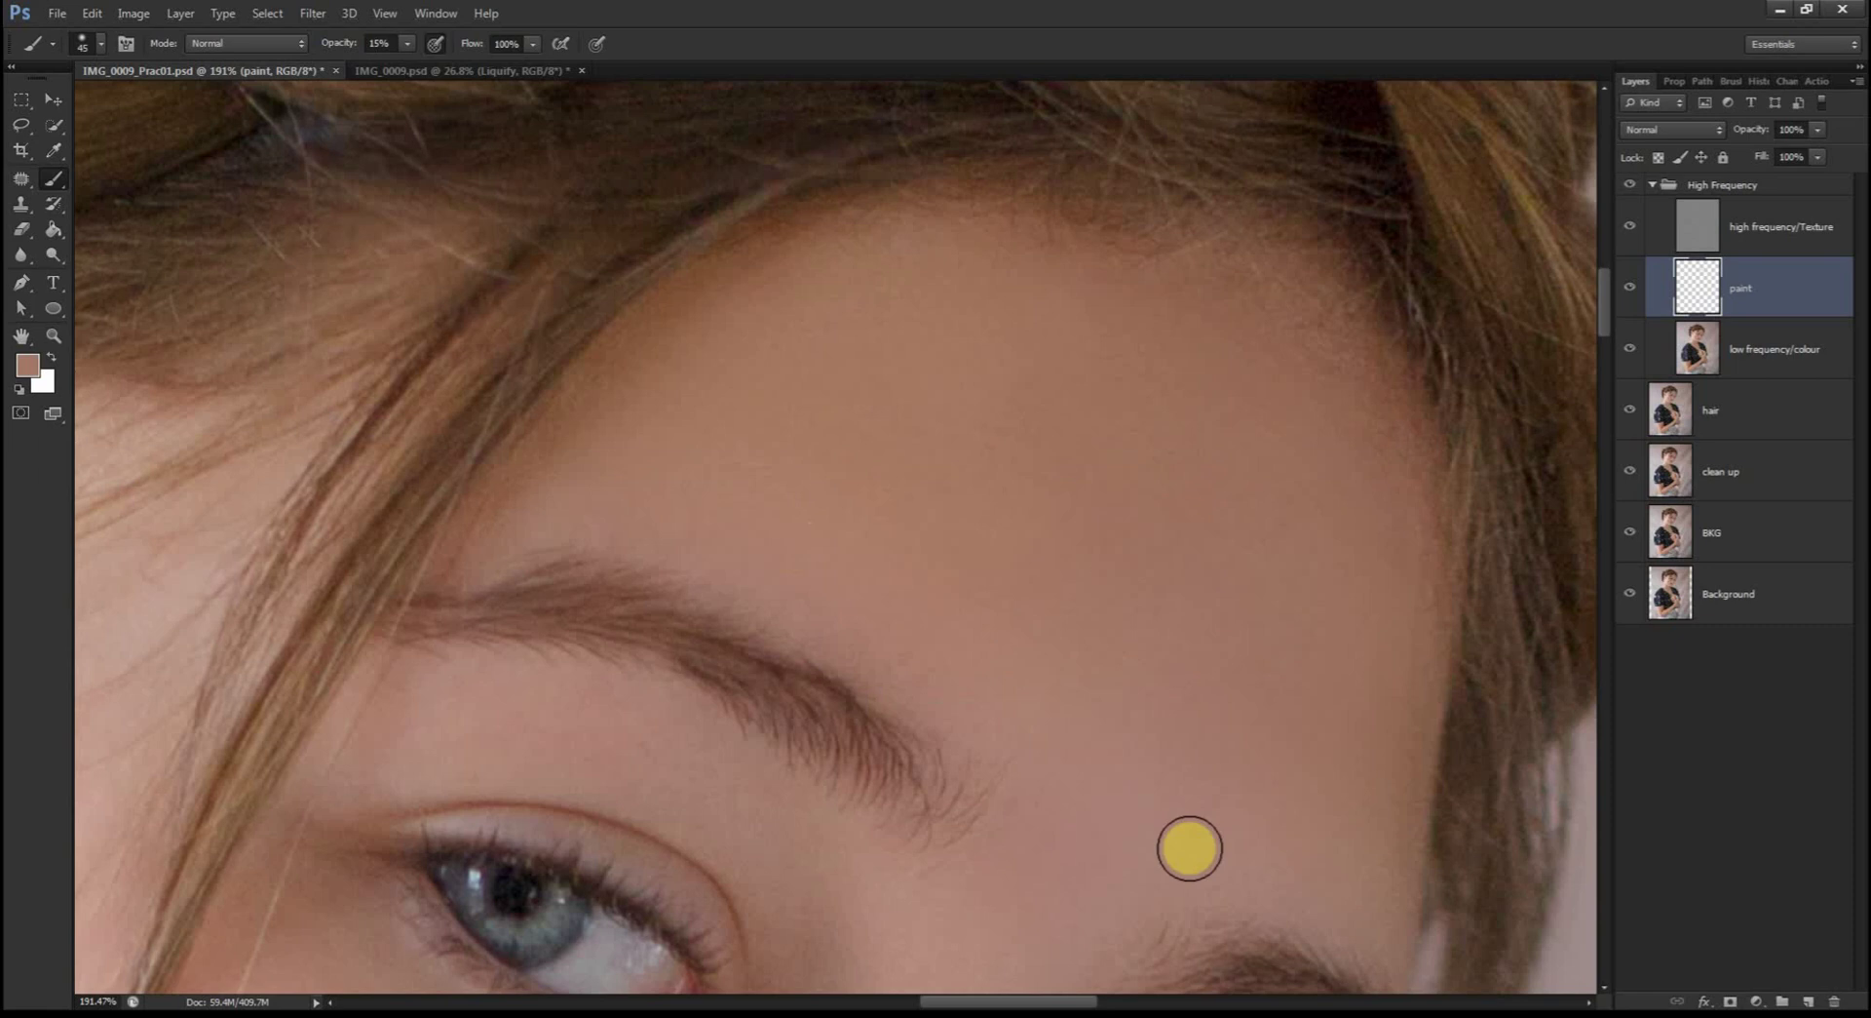
pyautogui.moveTo(1190, 848); pyautogui.dragTo(1145, 541)
pyautogui.keyDown('alt'); pyautogui.click(988, 570); pyautogui.keyUp('alt')
pyautogui.moveTo(836, 606)
pyautogui.mouseDown()
pyautogui.moveTo(506, 409)
pyautogui.moveTo(985, 702)
pyautogui.moveTo(779, 772)
pyautogui.mouseUp()
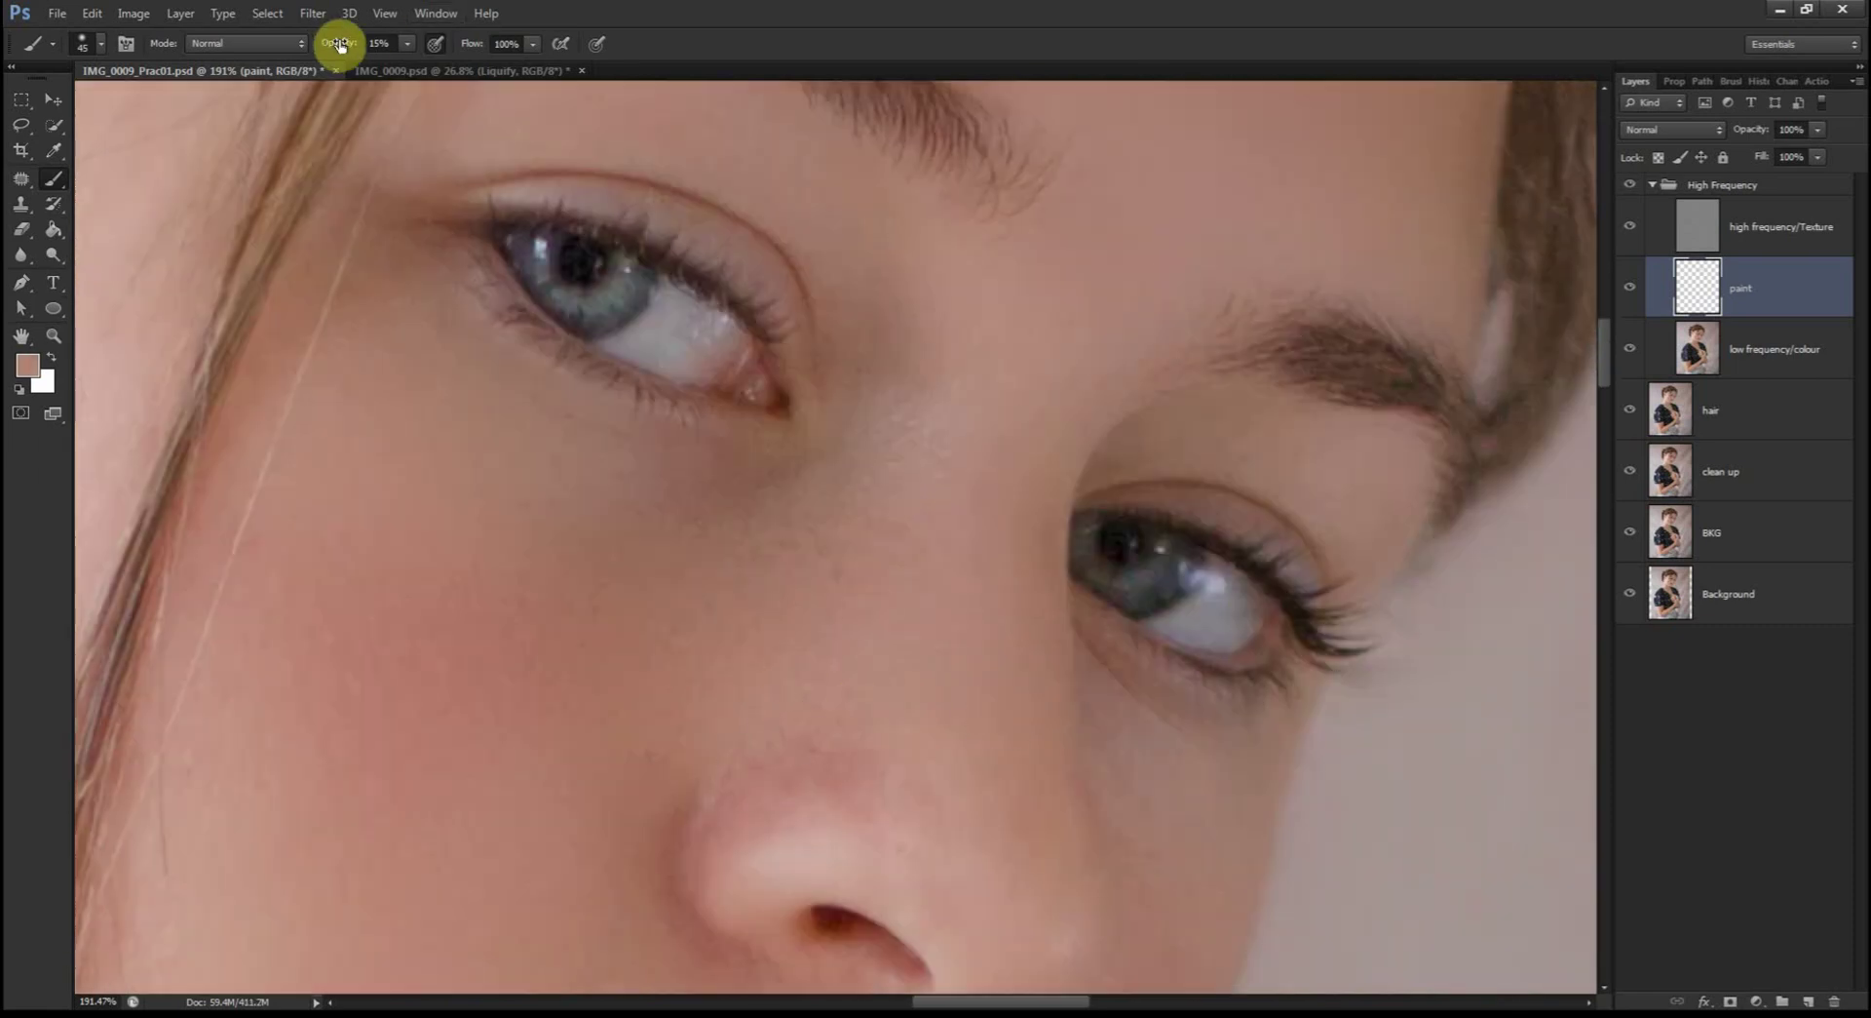
# Step: Set the brush opacity to 20% and paint sampled skin tones under the near eye and over the cheek beside the nose
pyautogui.moveTo(388, 43); pyautogui.dragTo(347, 16)
pyautogui.write('20')
pyautogui.press('Return')
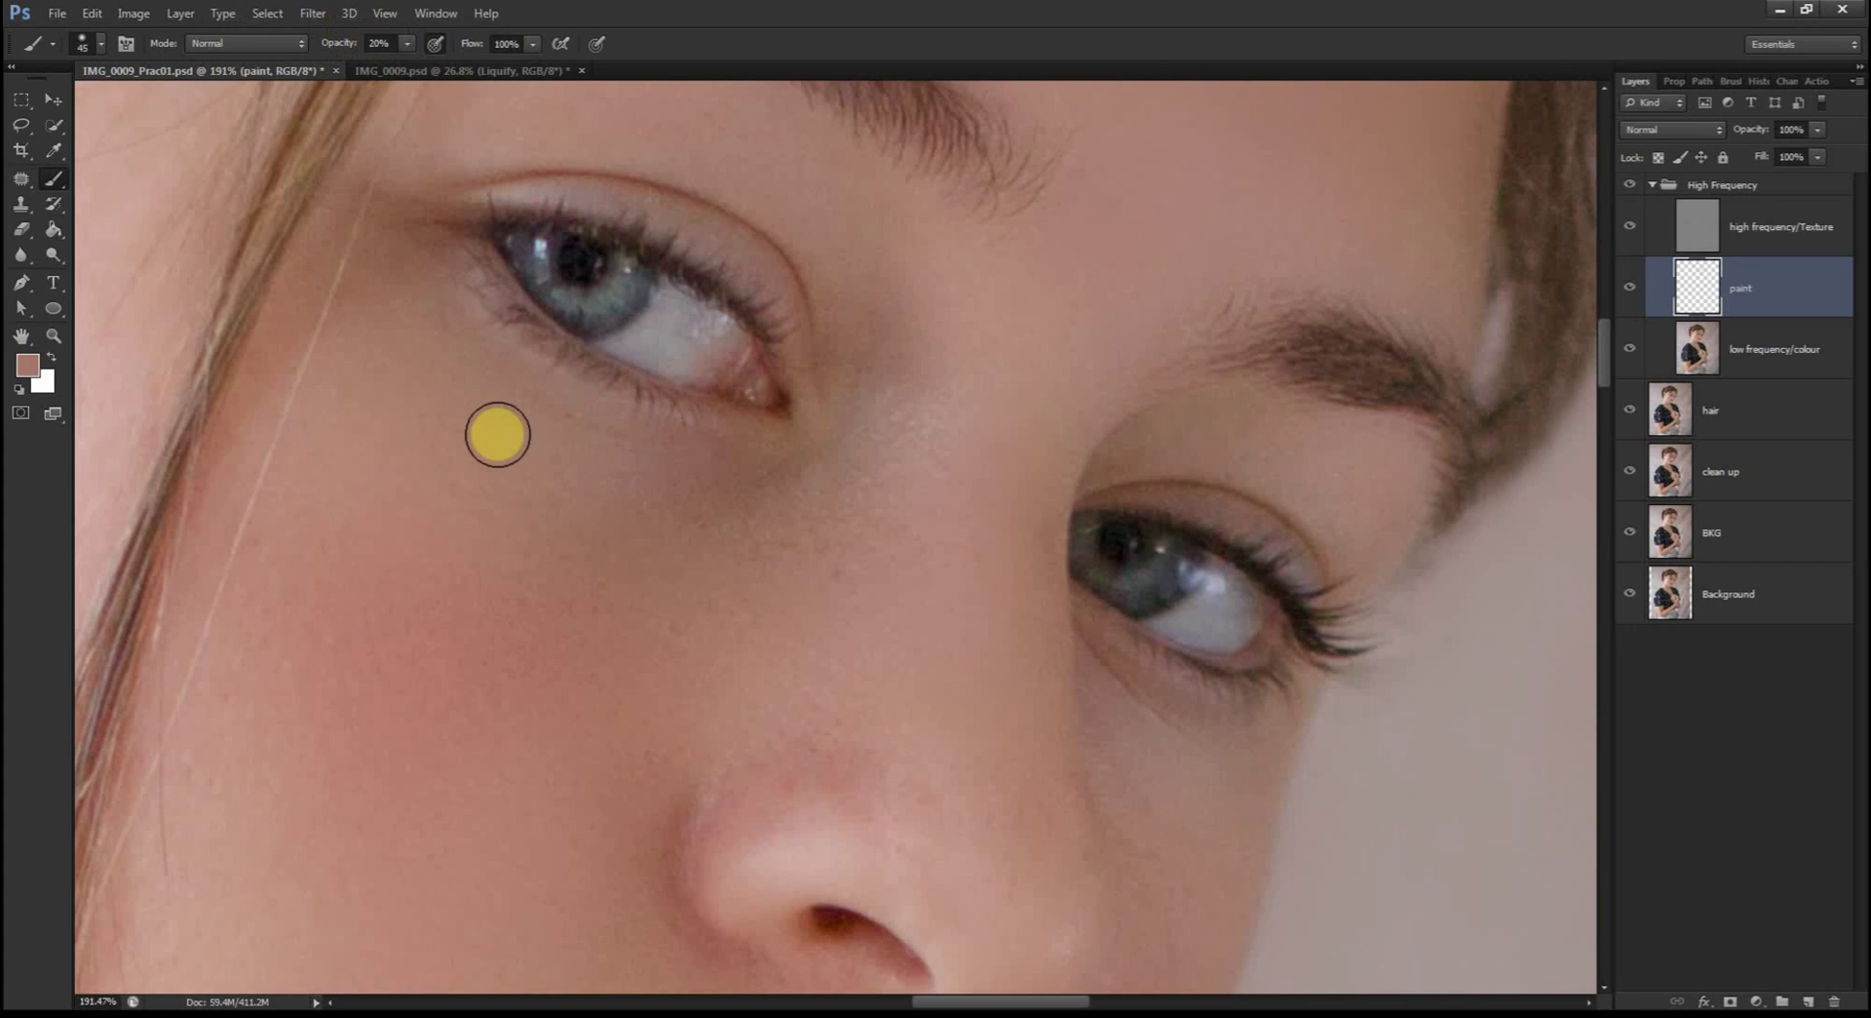
pyautogui.keyDown('alt'); pyautogui.click(427, 548); pyautogui.keyUp('alt')
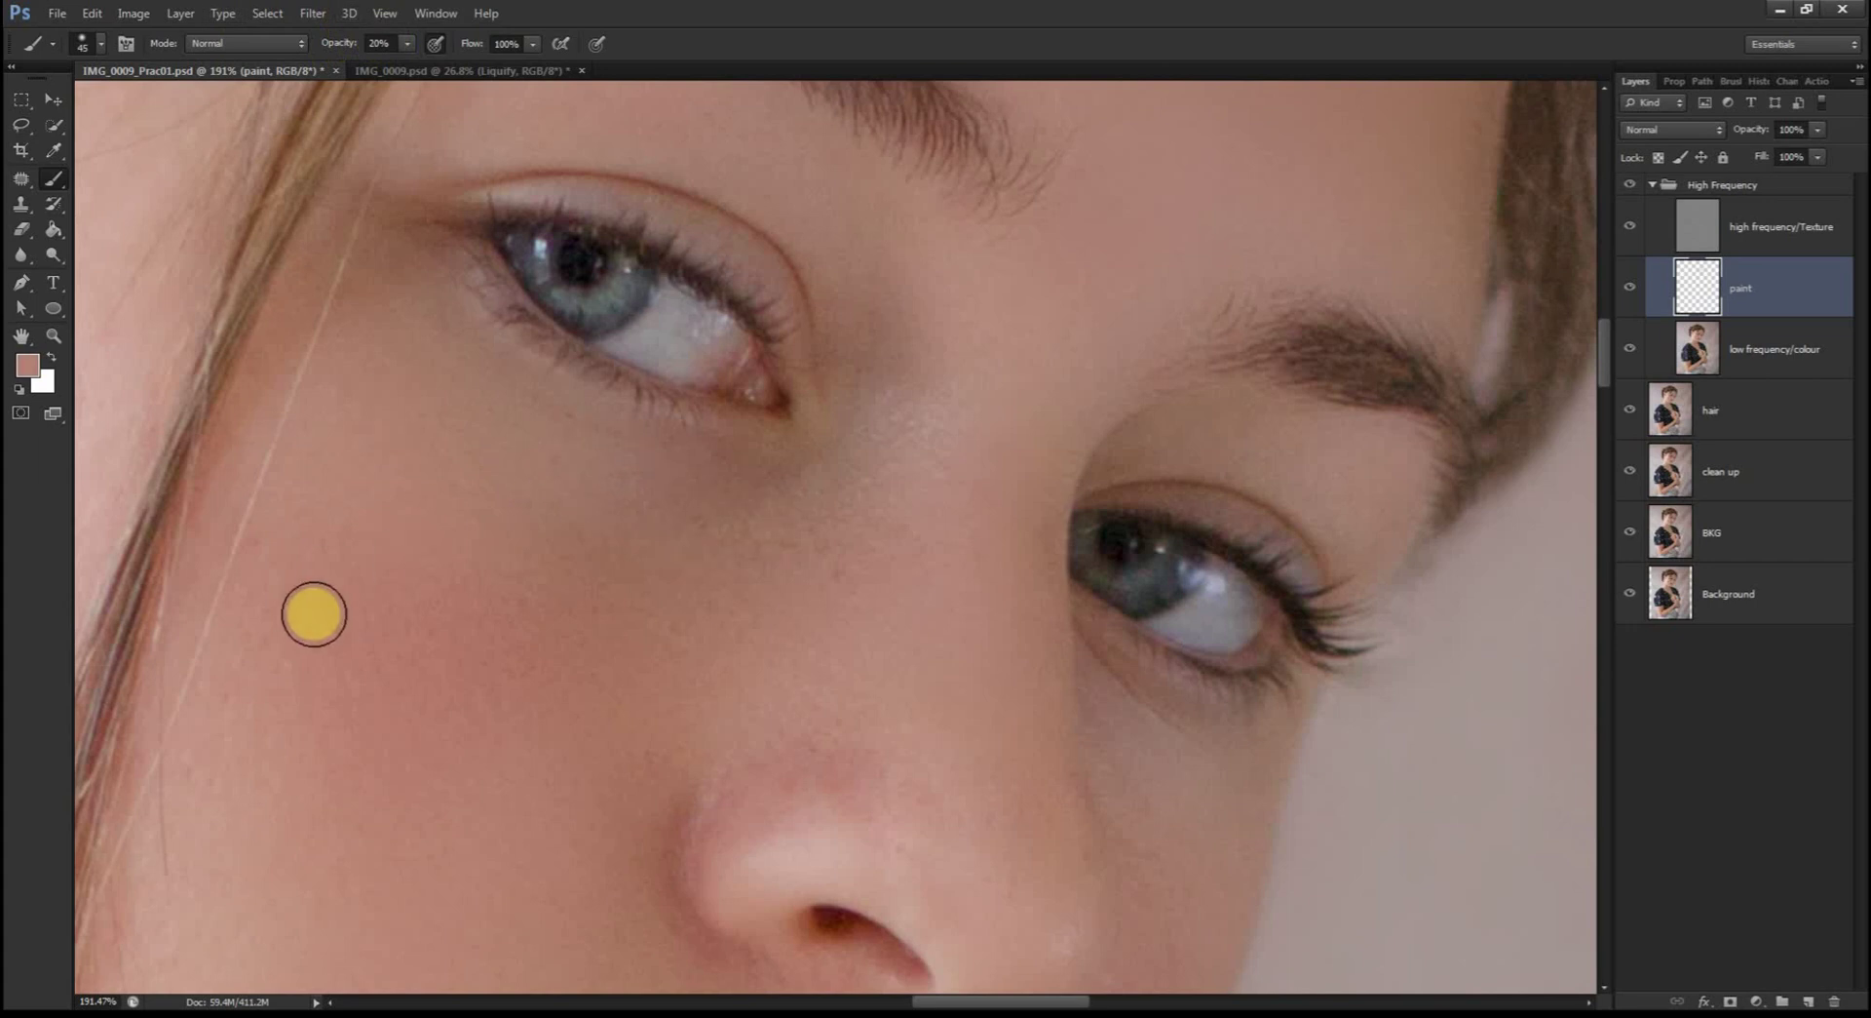
pyautogui.moveTo(669, 822); pyautogui.dragTo(743, 628)
pyautogui.keyDown('alt'); pyautogui.click(822, 488); pyautogui.keyUp('alt')
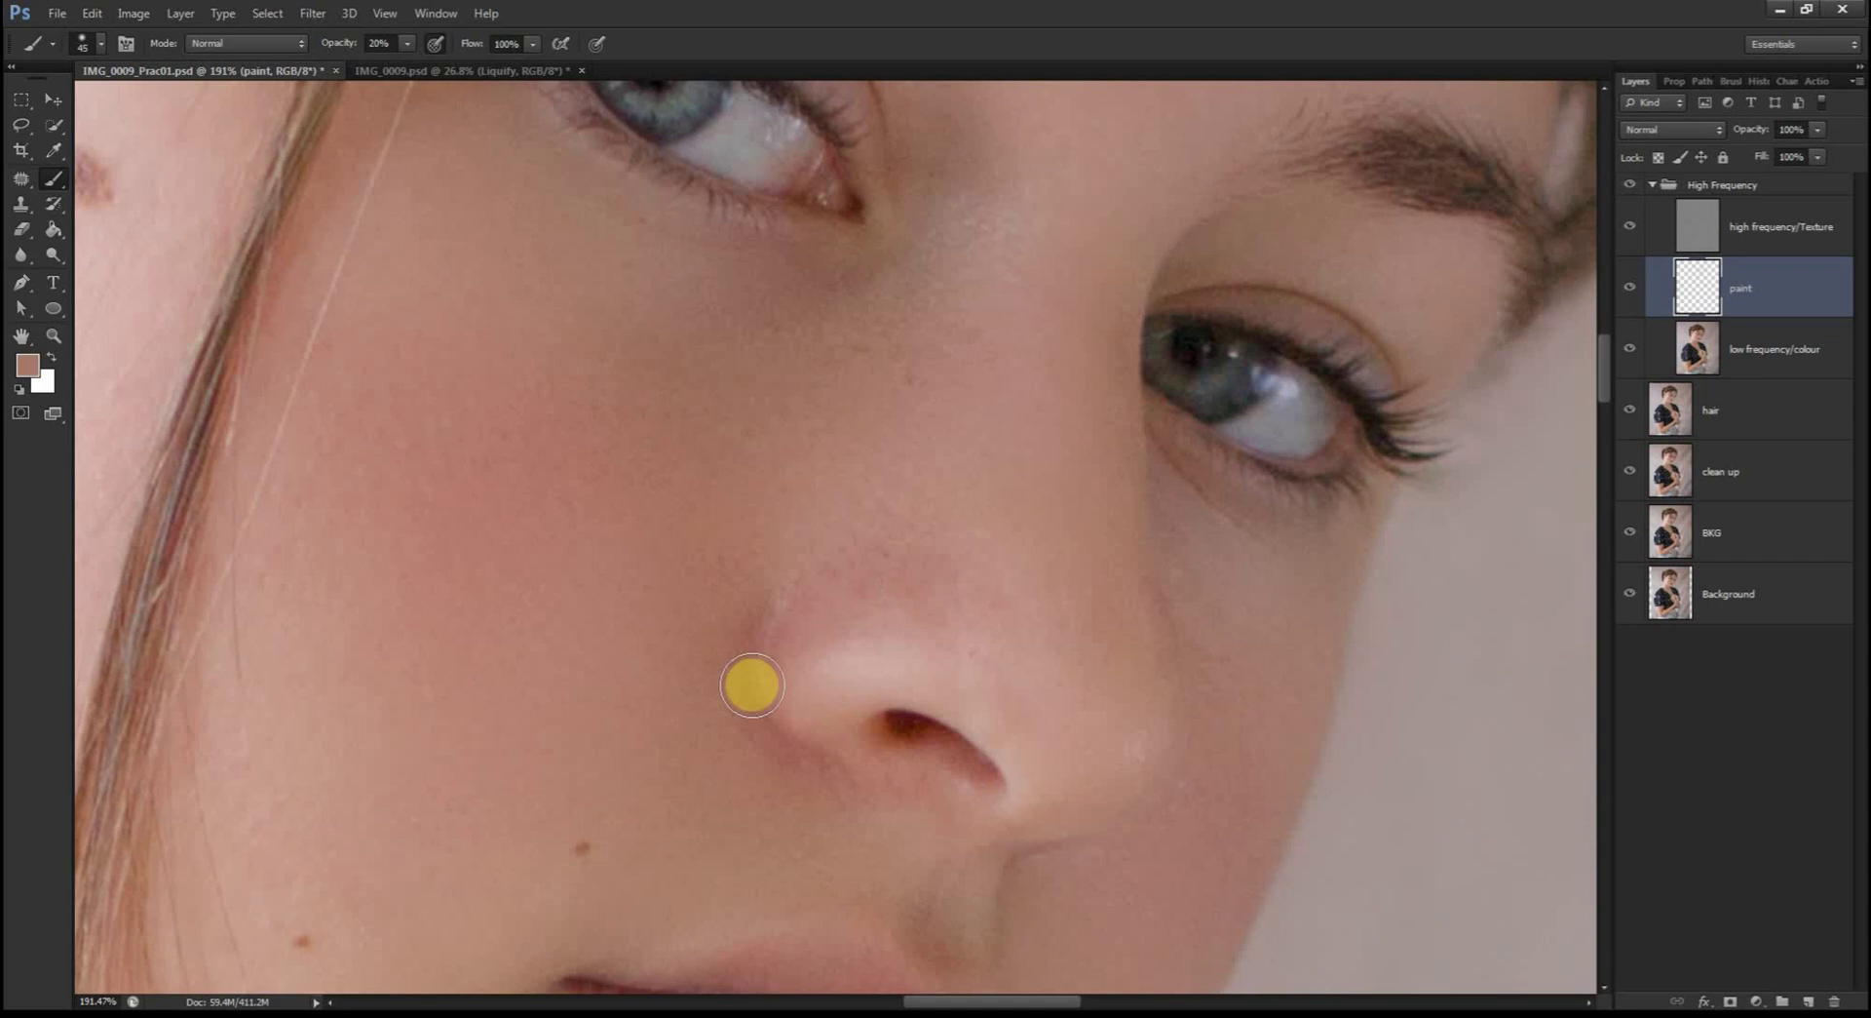
# Step: Blend the colour of the cheeks around the nose, and reduce the brush to 25 for the skin around the lips
pyautogui.keyDown('alt'); pyautogui.click(1257, 735); pyautogui.keyUp('alt')
pyautogui.moveTo(767, 864); pyautogui.dragTo(651, 587)
pyautogui.press('[')
pyautogui.press('[')
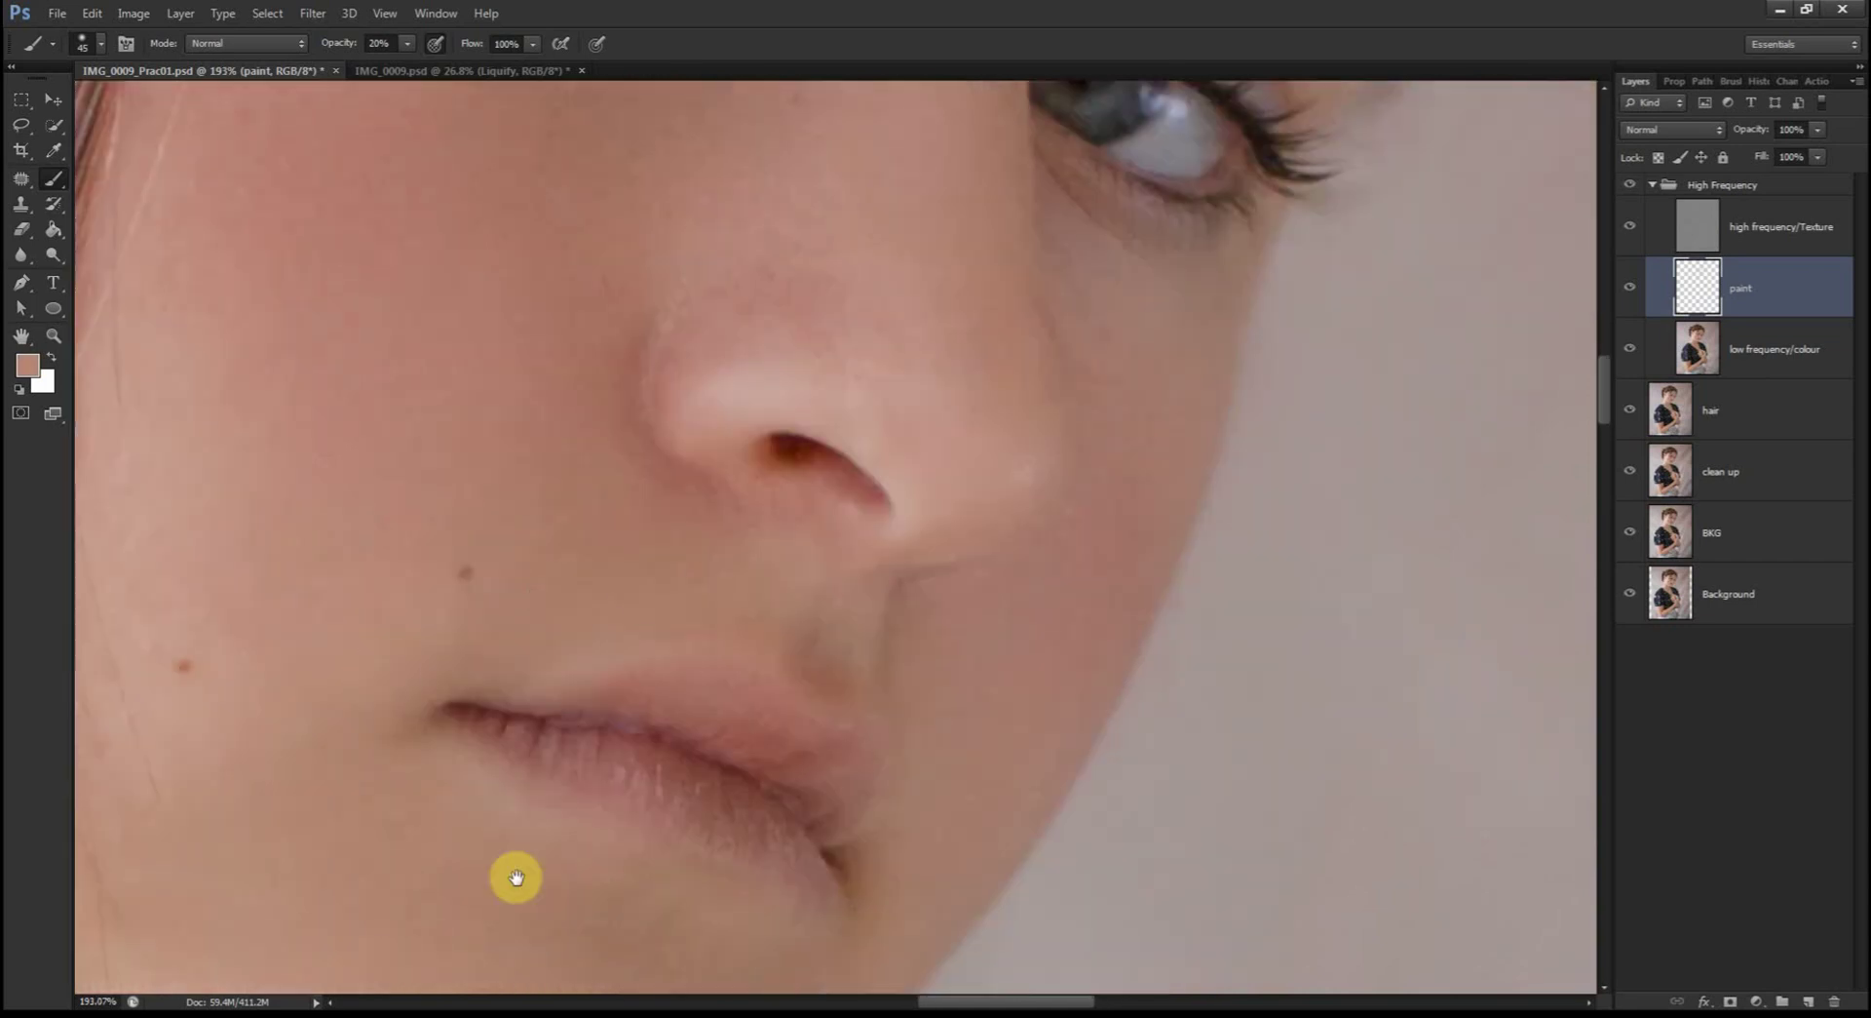
pyautogui.scroll(-3, 584, 692)
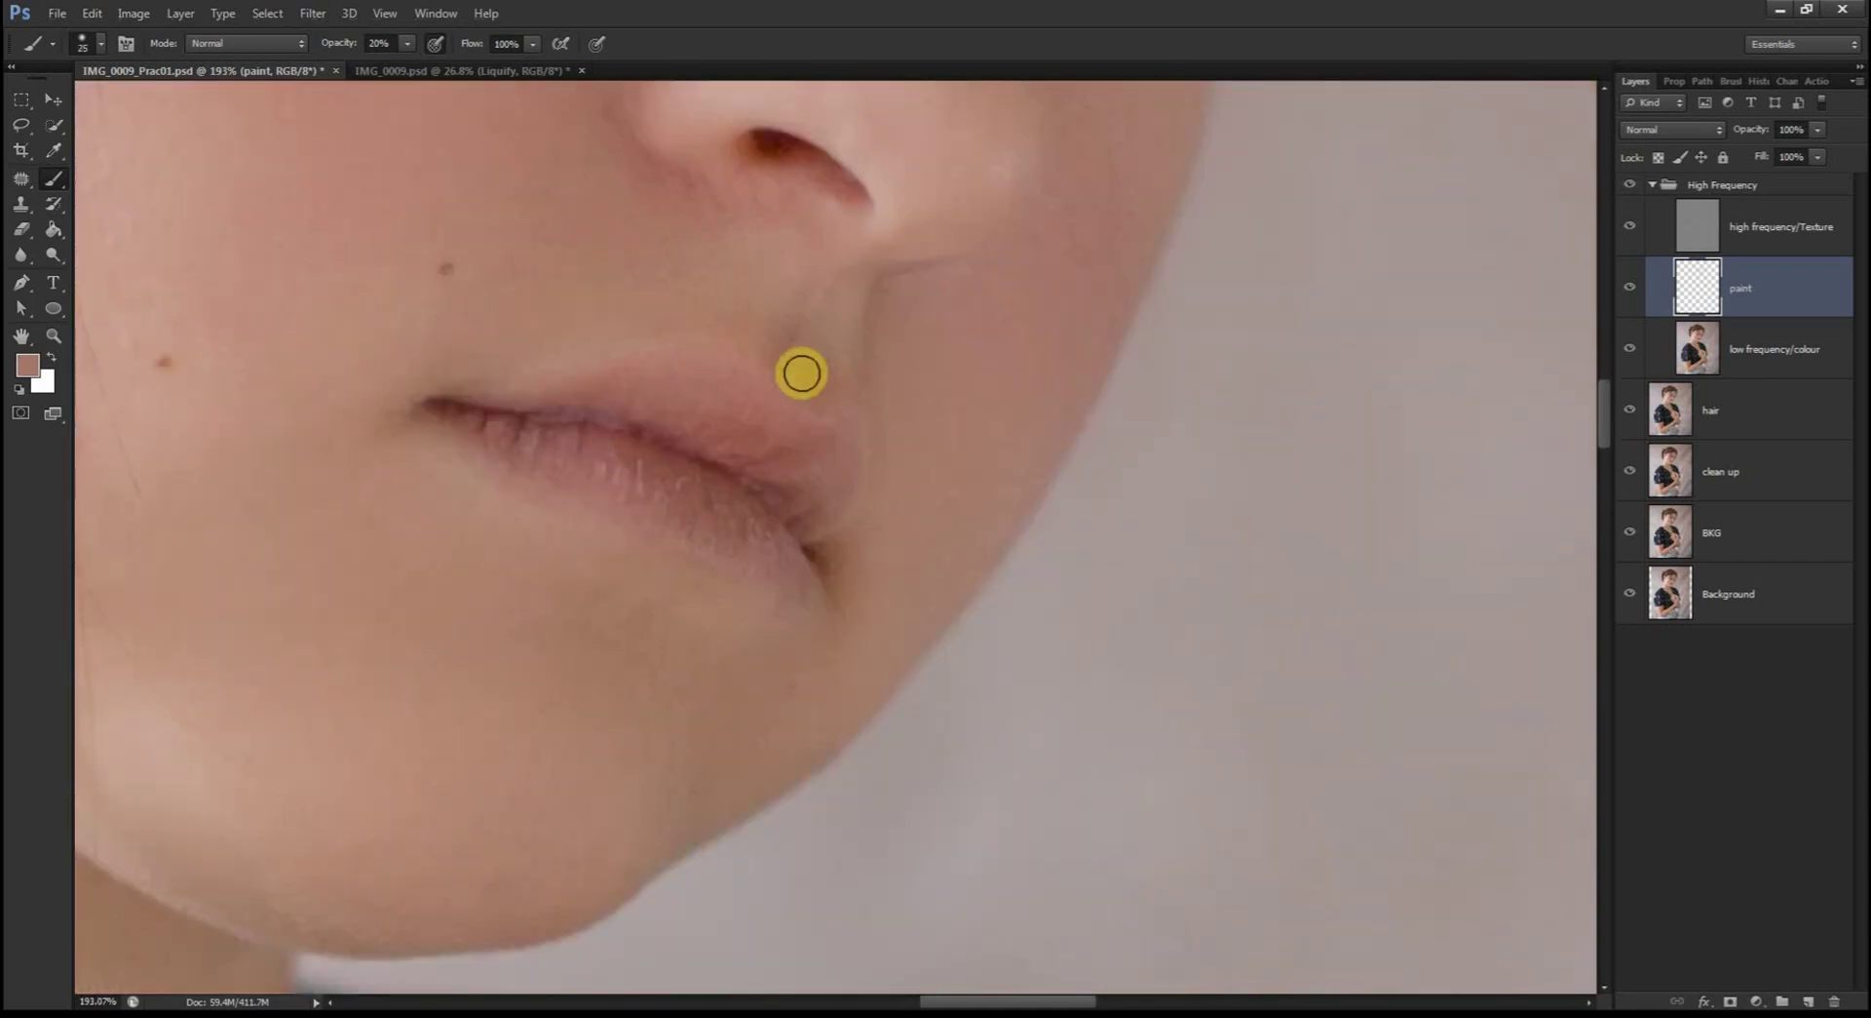
# Step: Sample skin tones on the neck, enlarge the brush to 175 and even out the neck's colour
pyautogui.scroll(-5, 579, 486)
pyautogui.moveTo(580, 486); pyautogui.dragTo(786, 505)
pyautogui.keyDown('alt'); pyautogui.click(785, 505); pyautogui.keyUp('alt')
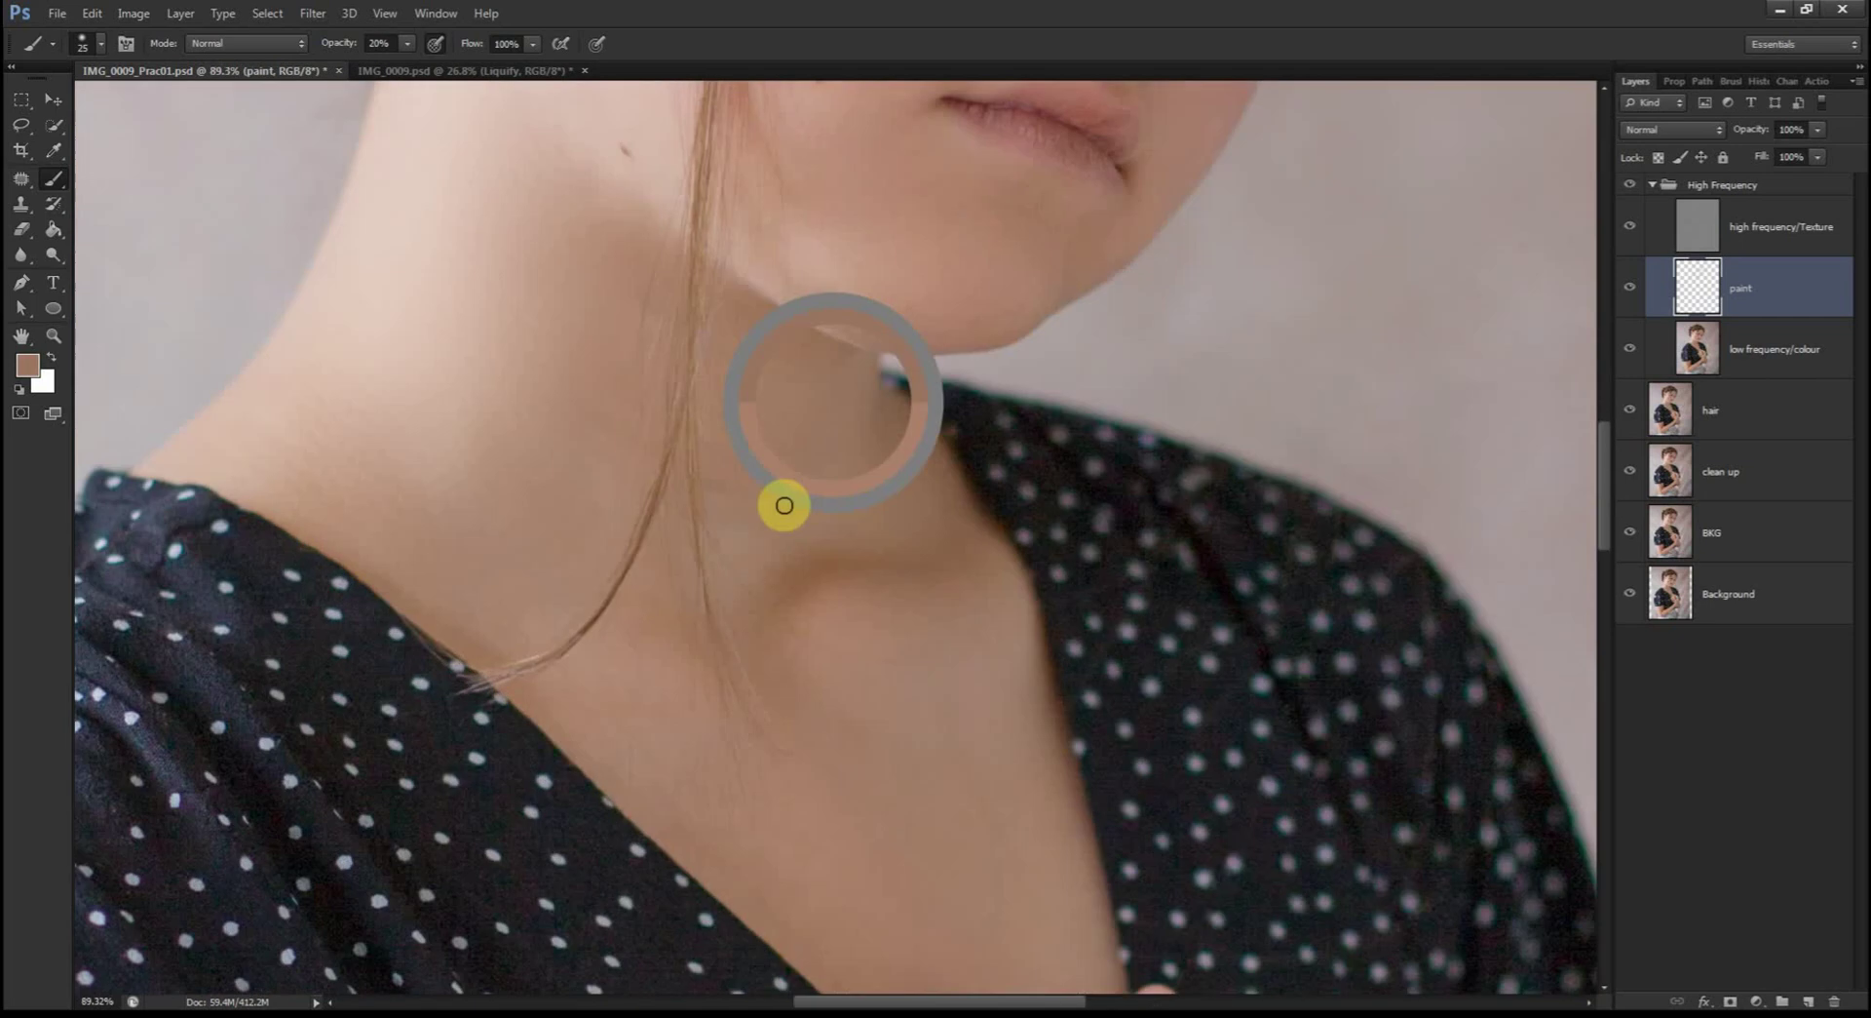
pyautogui.press(']')
pyautogui.press(']')
pyautogui.press(']')
pyautogui.press(']')
pyautogui.press(']')
pyautogui.press(']')
pyautogui.press(']')
pyautogui.press(']')
pyautogui.press(']')
pyautogui.press(']')
pyautogui.press(']')
pyautogui.press(']')
pyautogui.press(']')
pyautogui.keyDown('alt'); pyautogui.click(449, 237); pyautogui.keyUp('alt')
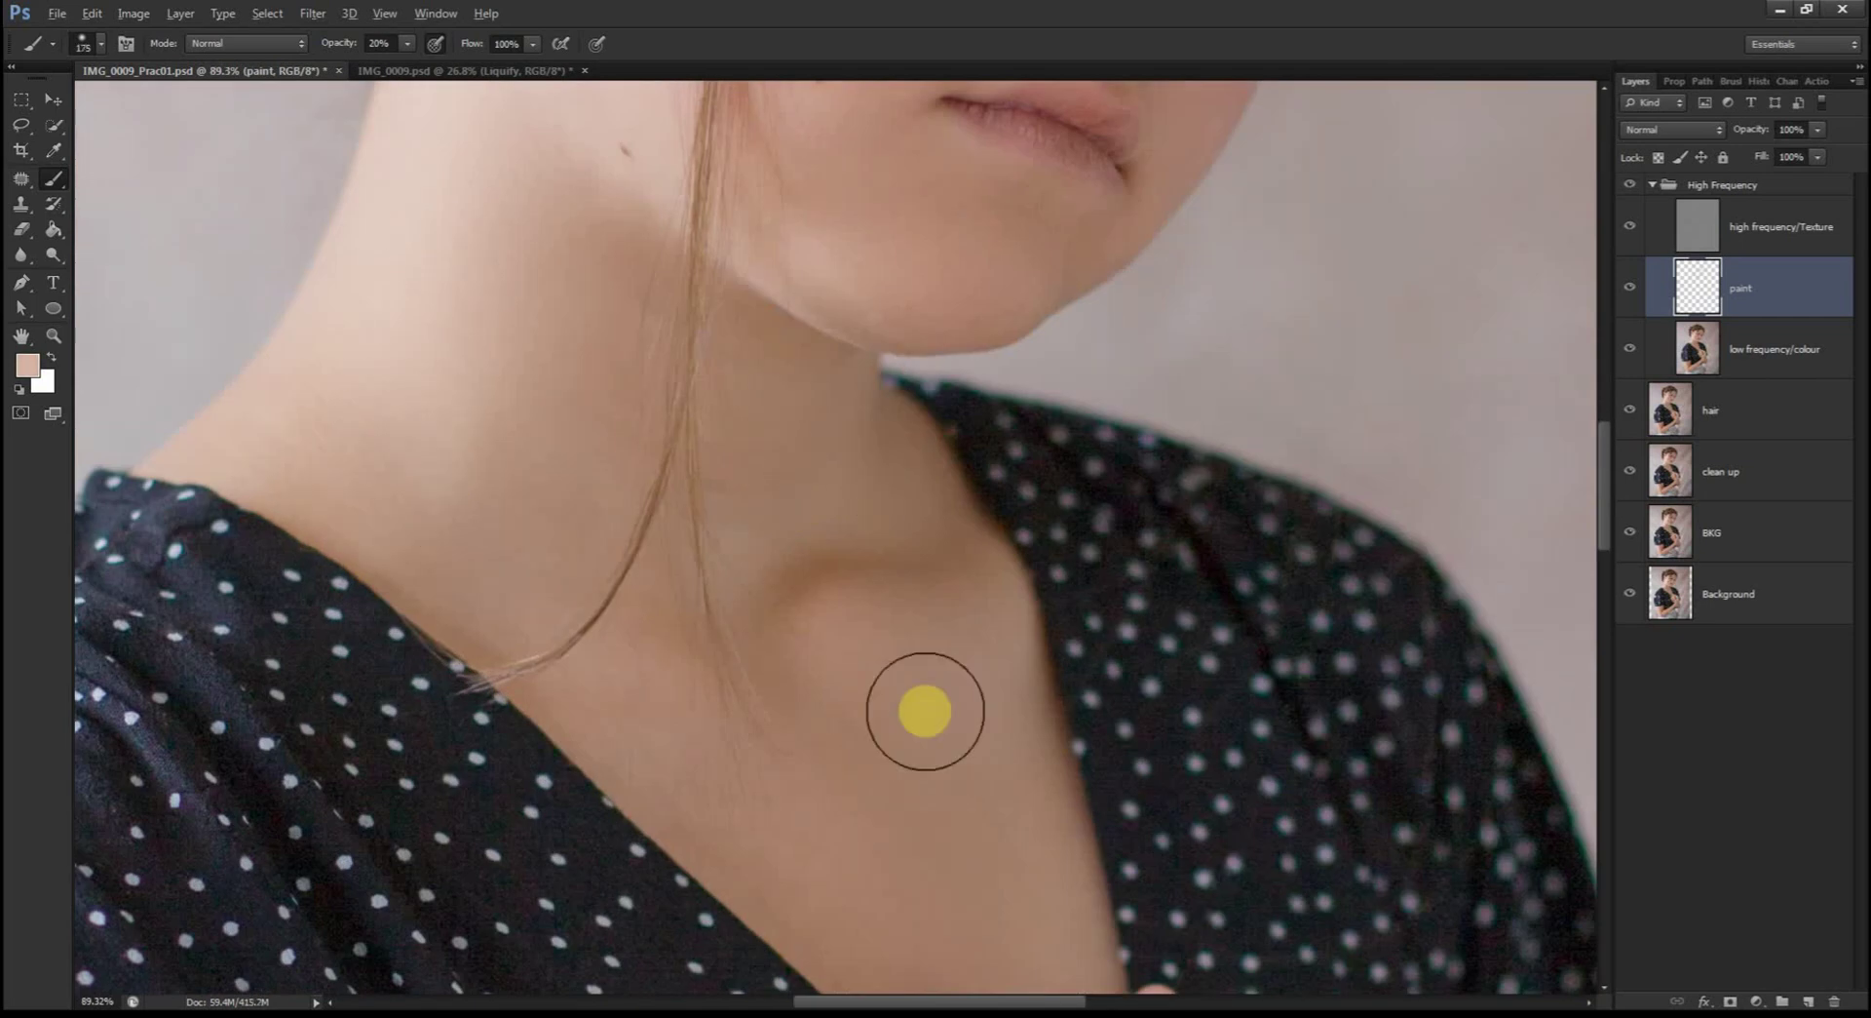
# Step: Paint sampled skin tones over the chest inside the neckline to smooth its colour
pyautogui.scroll(-3, 938, 559)
pyautogui.keyDown('alt'); pyautogui.click(903, 494); pyautogui.keyUp('alt')
pyautogui.moveTo(904, 495); pyautogui.dragTo(936, 596)
pyautogui.scroll(-5, 1018, 681)
pyautogui.moveTo(1092, 799); pyautogui.dragTo(1095, 539)
# Step: Sample skin tones on the bent arm and even out the colour of the upper arm and forearm
pyautogui.scroll(3, 689, 563)
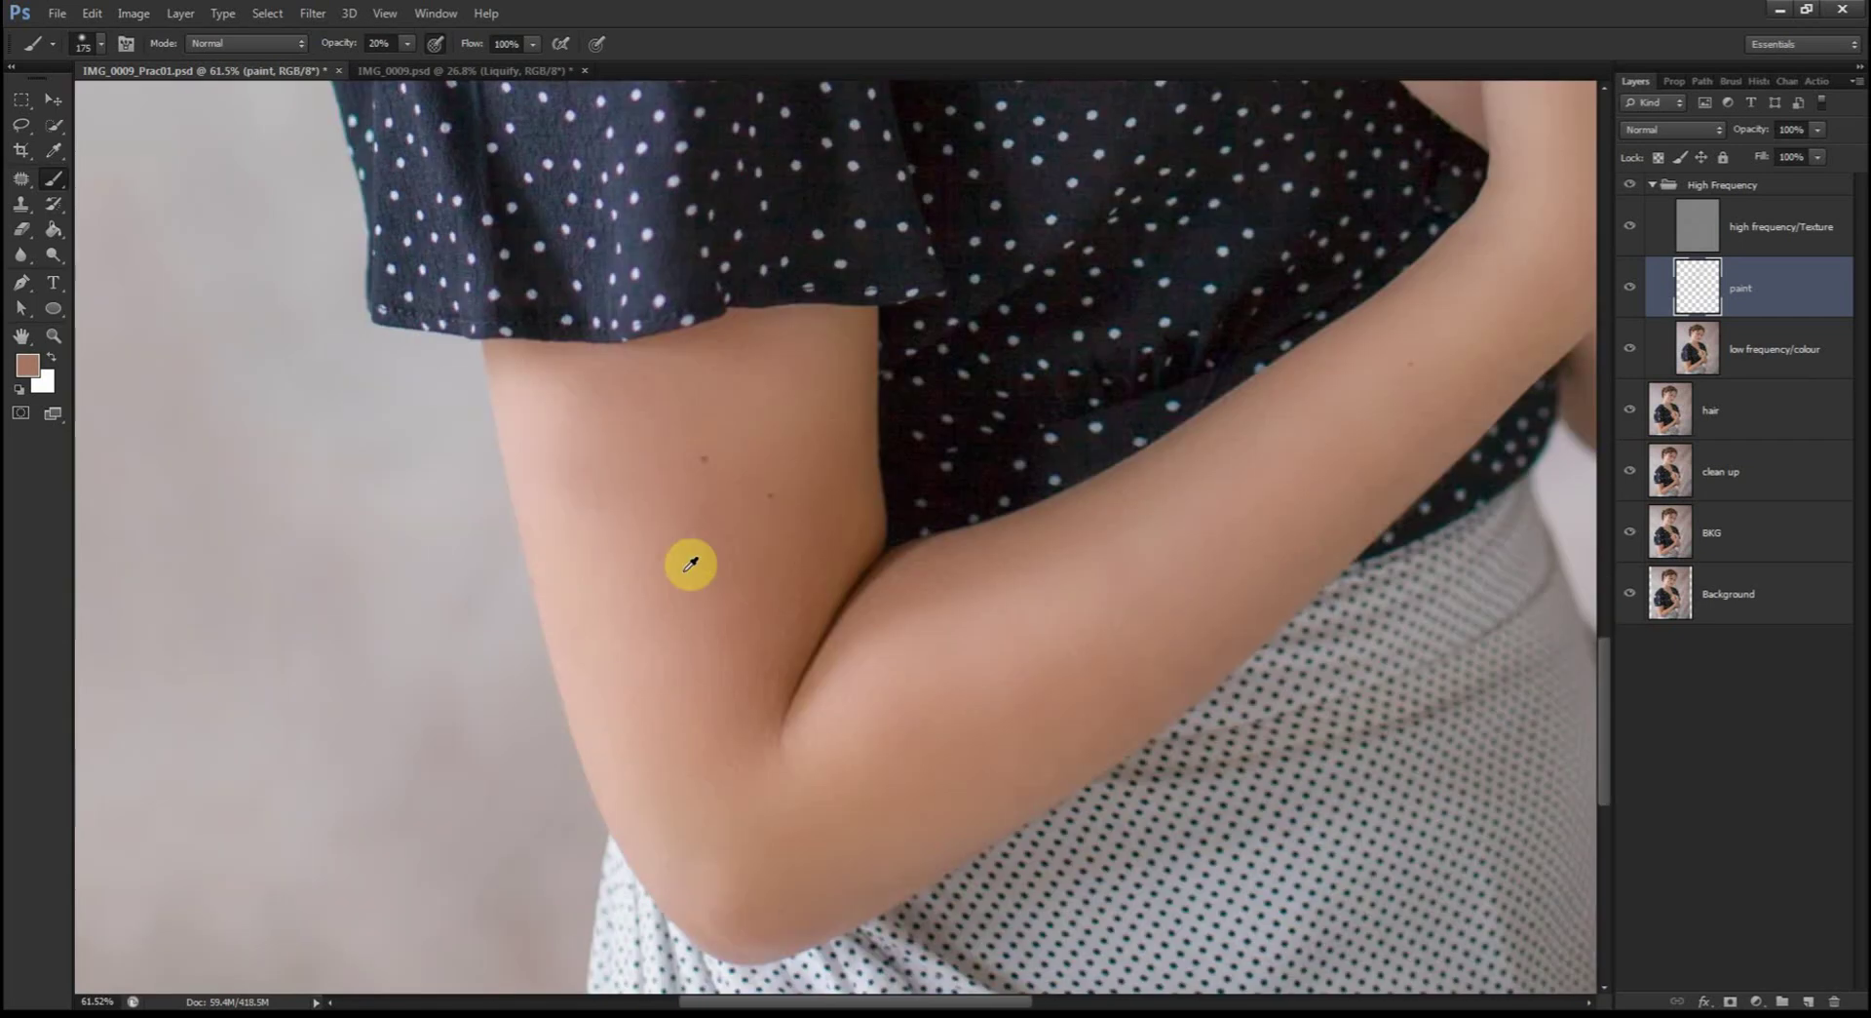
pyautogui.keyDown('alt'); pyautogui.click(1040, 705); pyautogui.keyUp('alt')
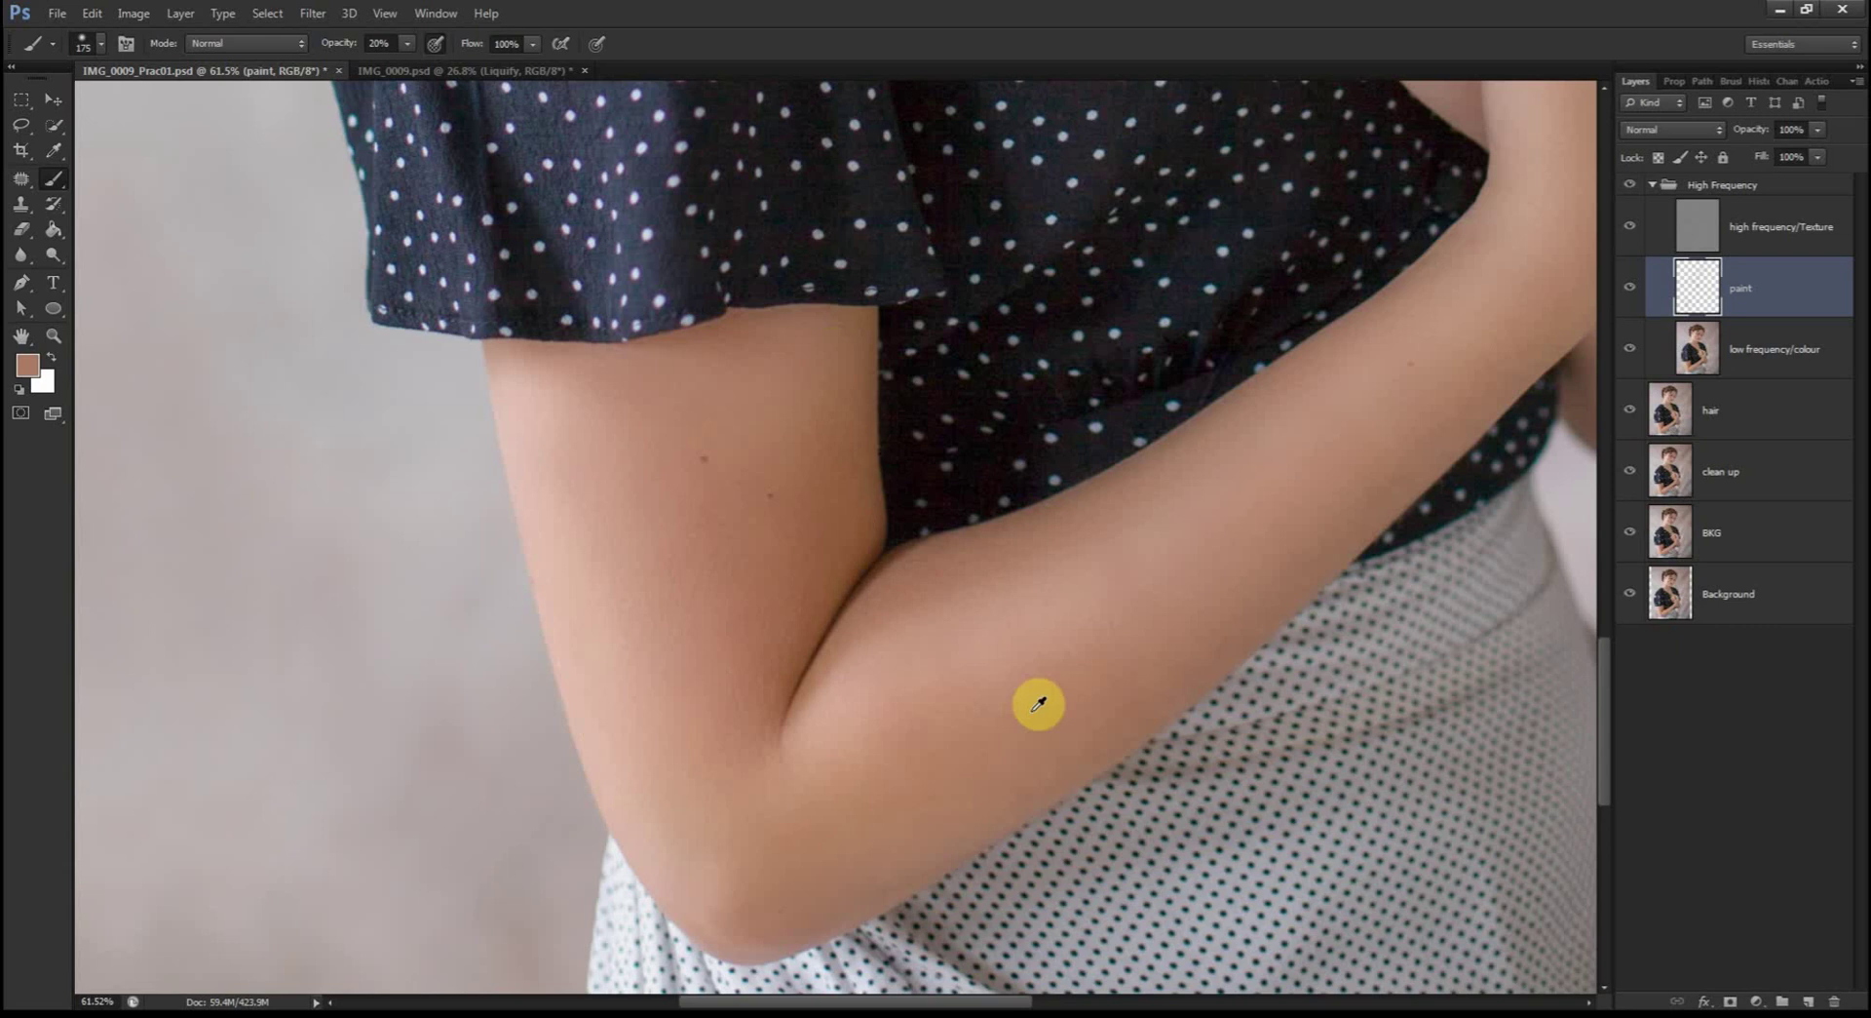
pyautogui.click(1279, 446)
pyautogui.moveTo(1279, 446)
pyautogui.mouseDown()
pyautogui.moveTo(1032, 618)
pyautogui.moveTo(906, 650)
pyautogui.mouseUp()
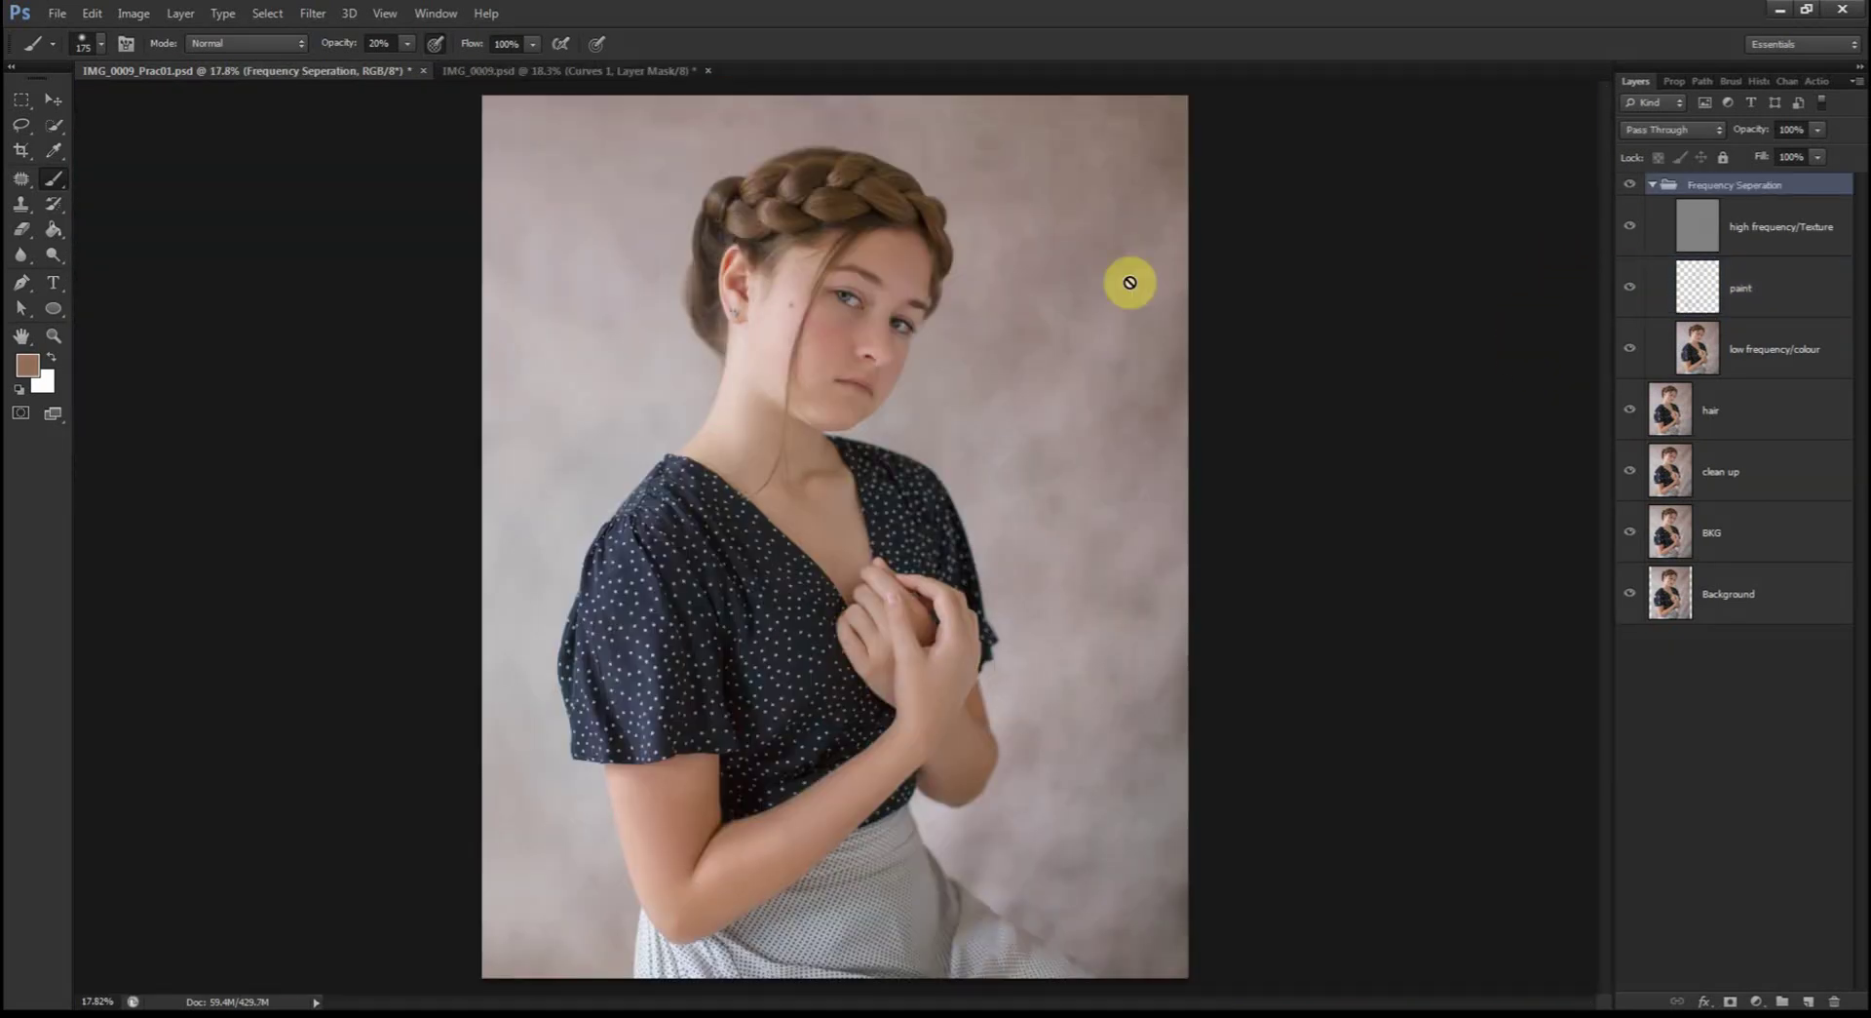
# Step: Collapse the Frequency Seperation group and add a Curves adjustment layer above it
pyautogui.click(1650, 185)
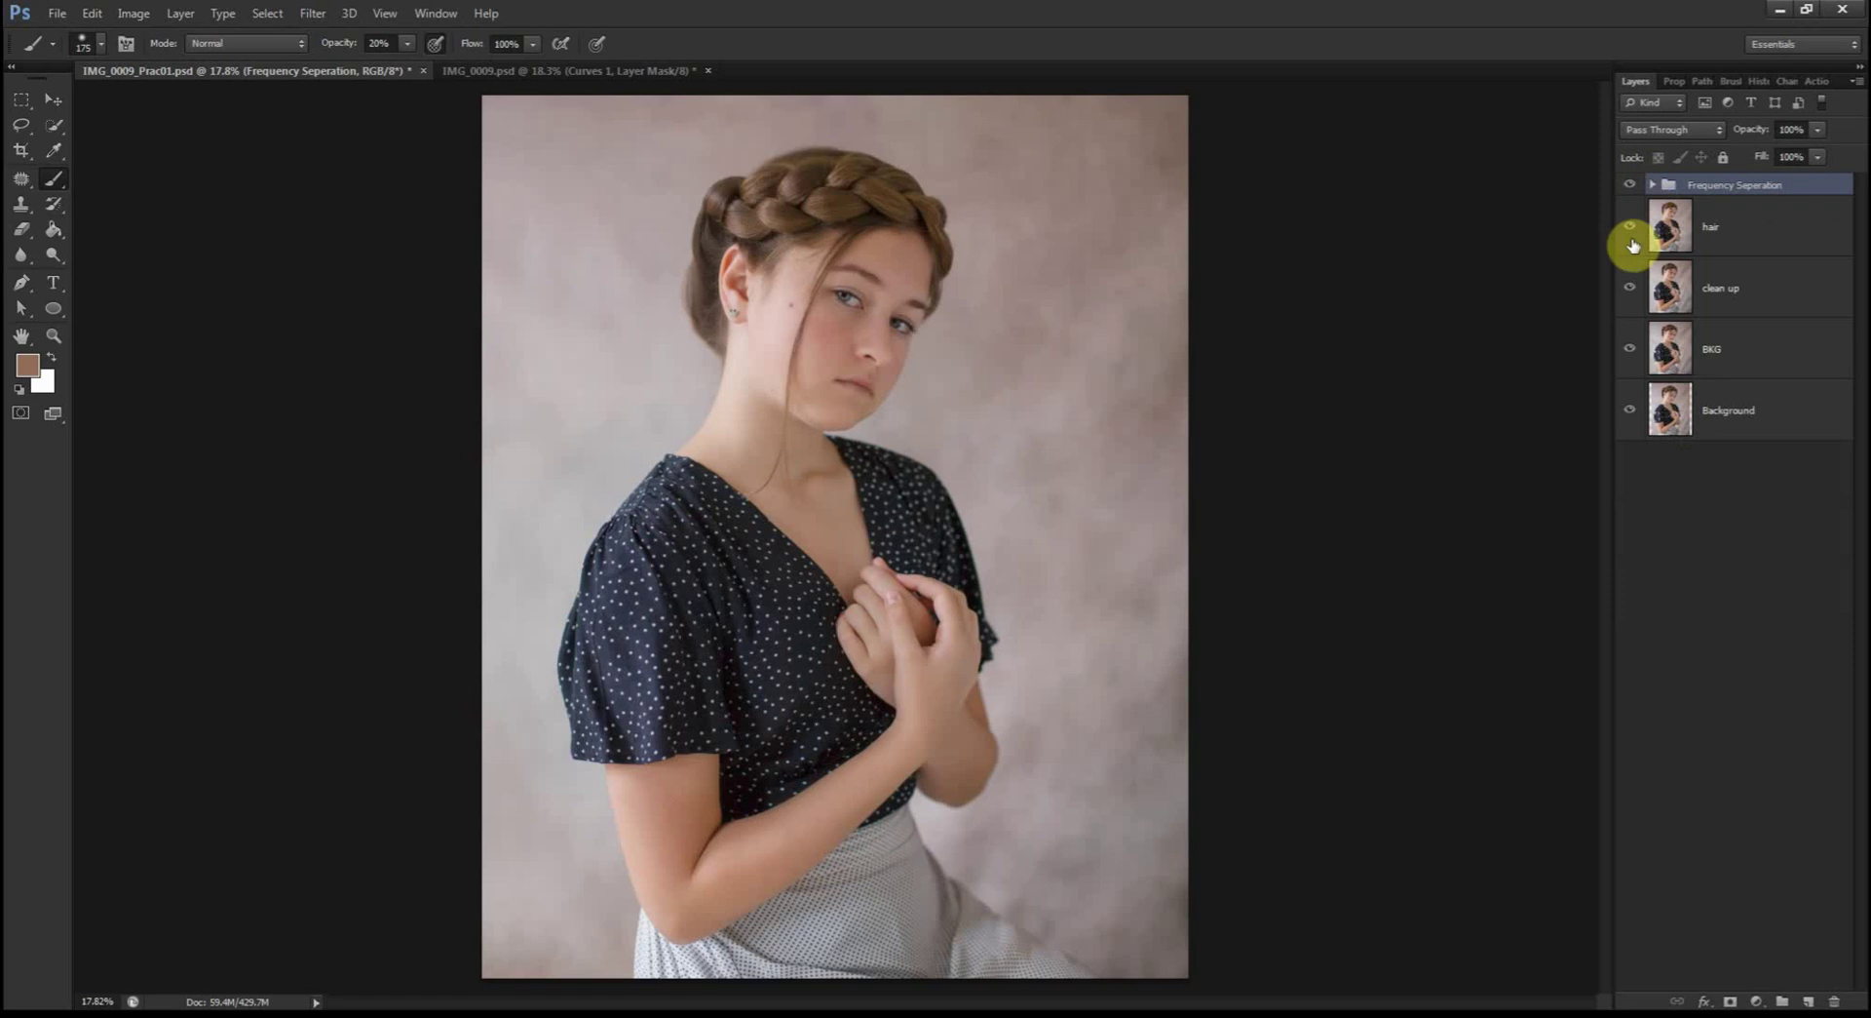
pyautogui.click(1757, 1001)
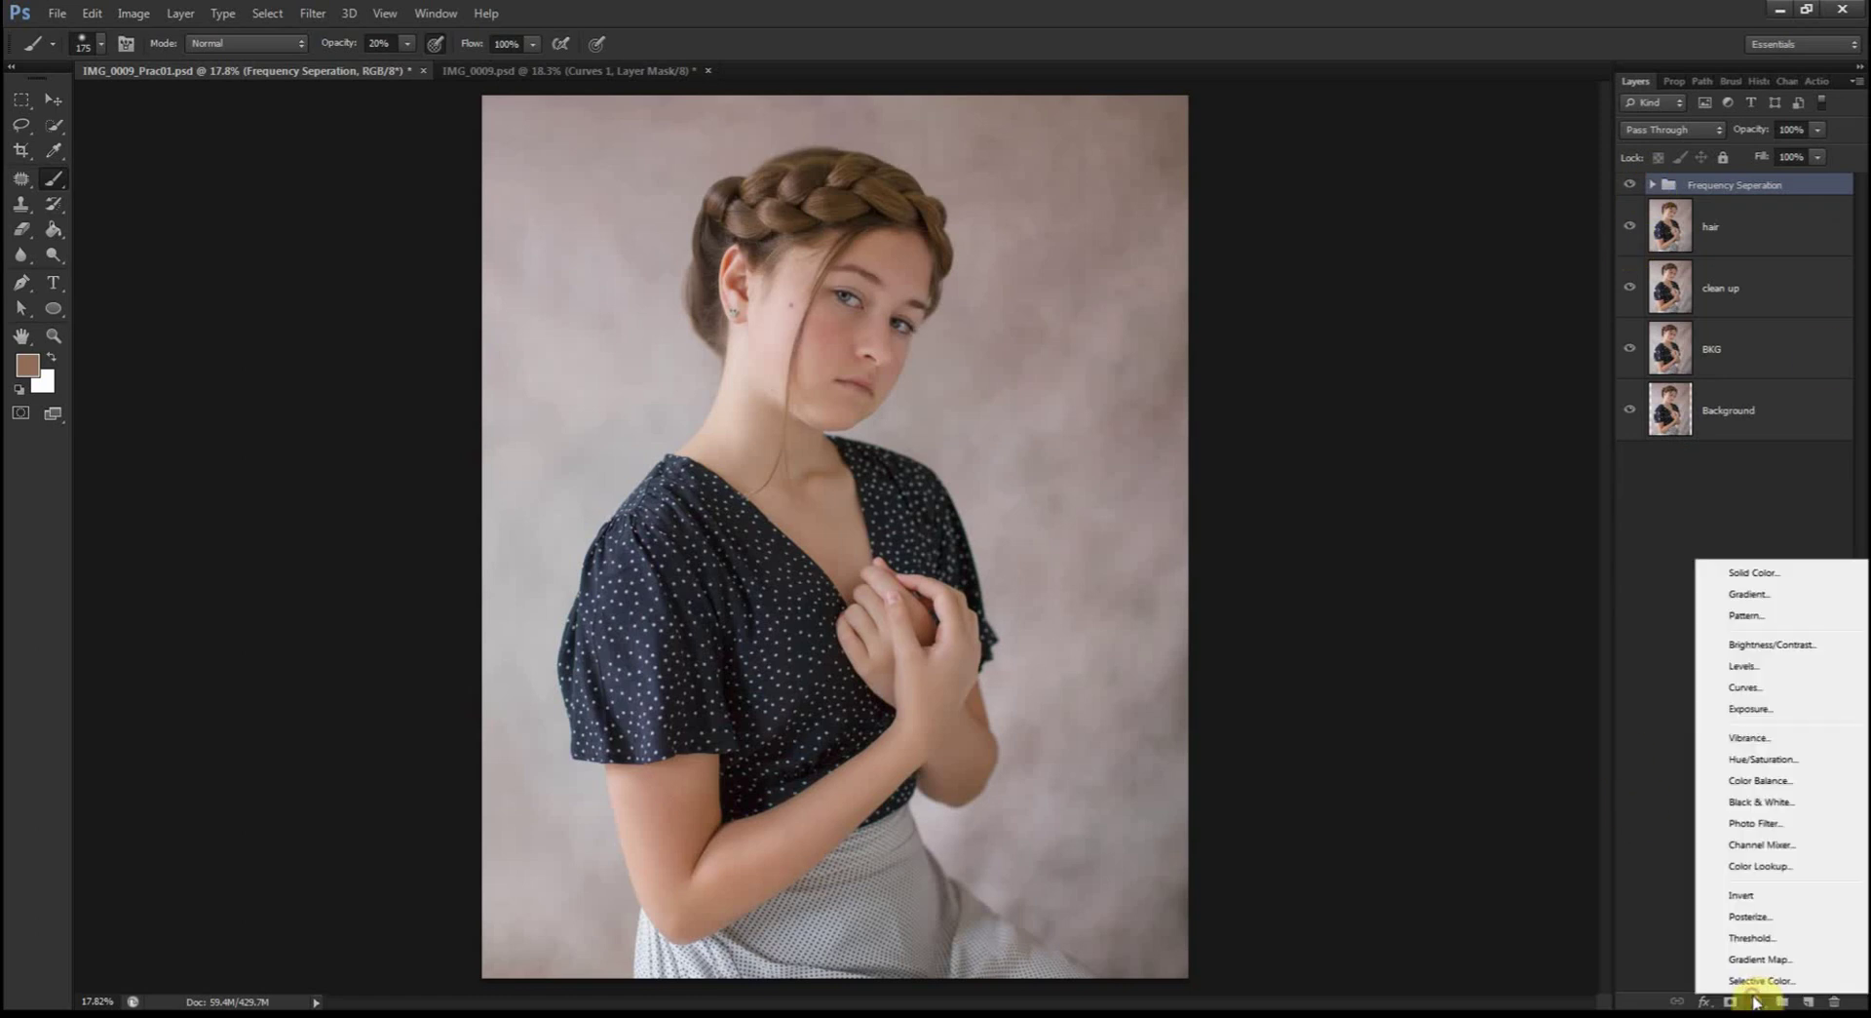
pyautogui.click(1752, 689)
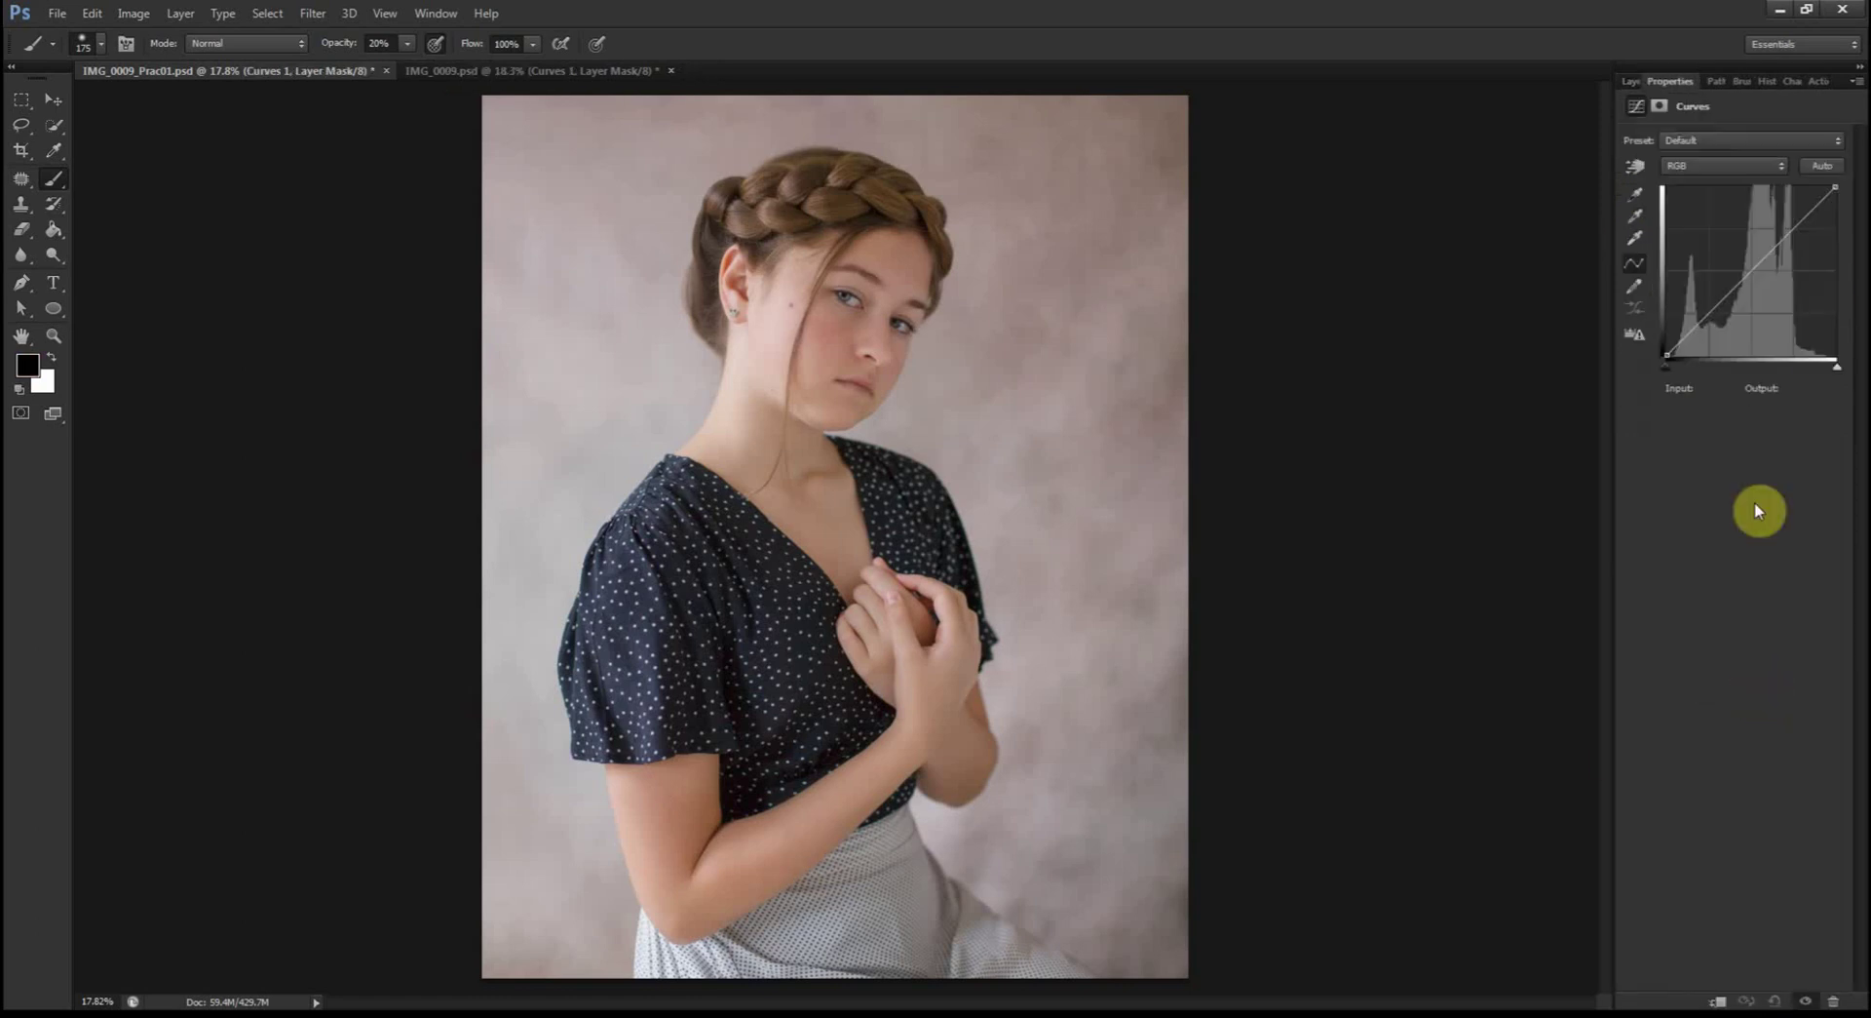
# Step: Raise the contrast in Curves by moving the black point inward, the white point to input 231, and adding a midpoint at input 140, output 134
pyautogui.click(1667, 371)
pyautogui.moveTo(1667, 367); pyautogui.dragTo(1676, 369)
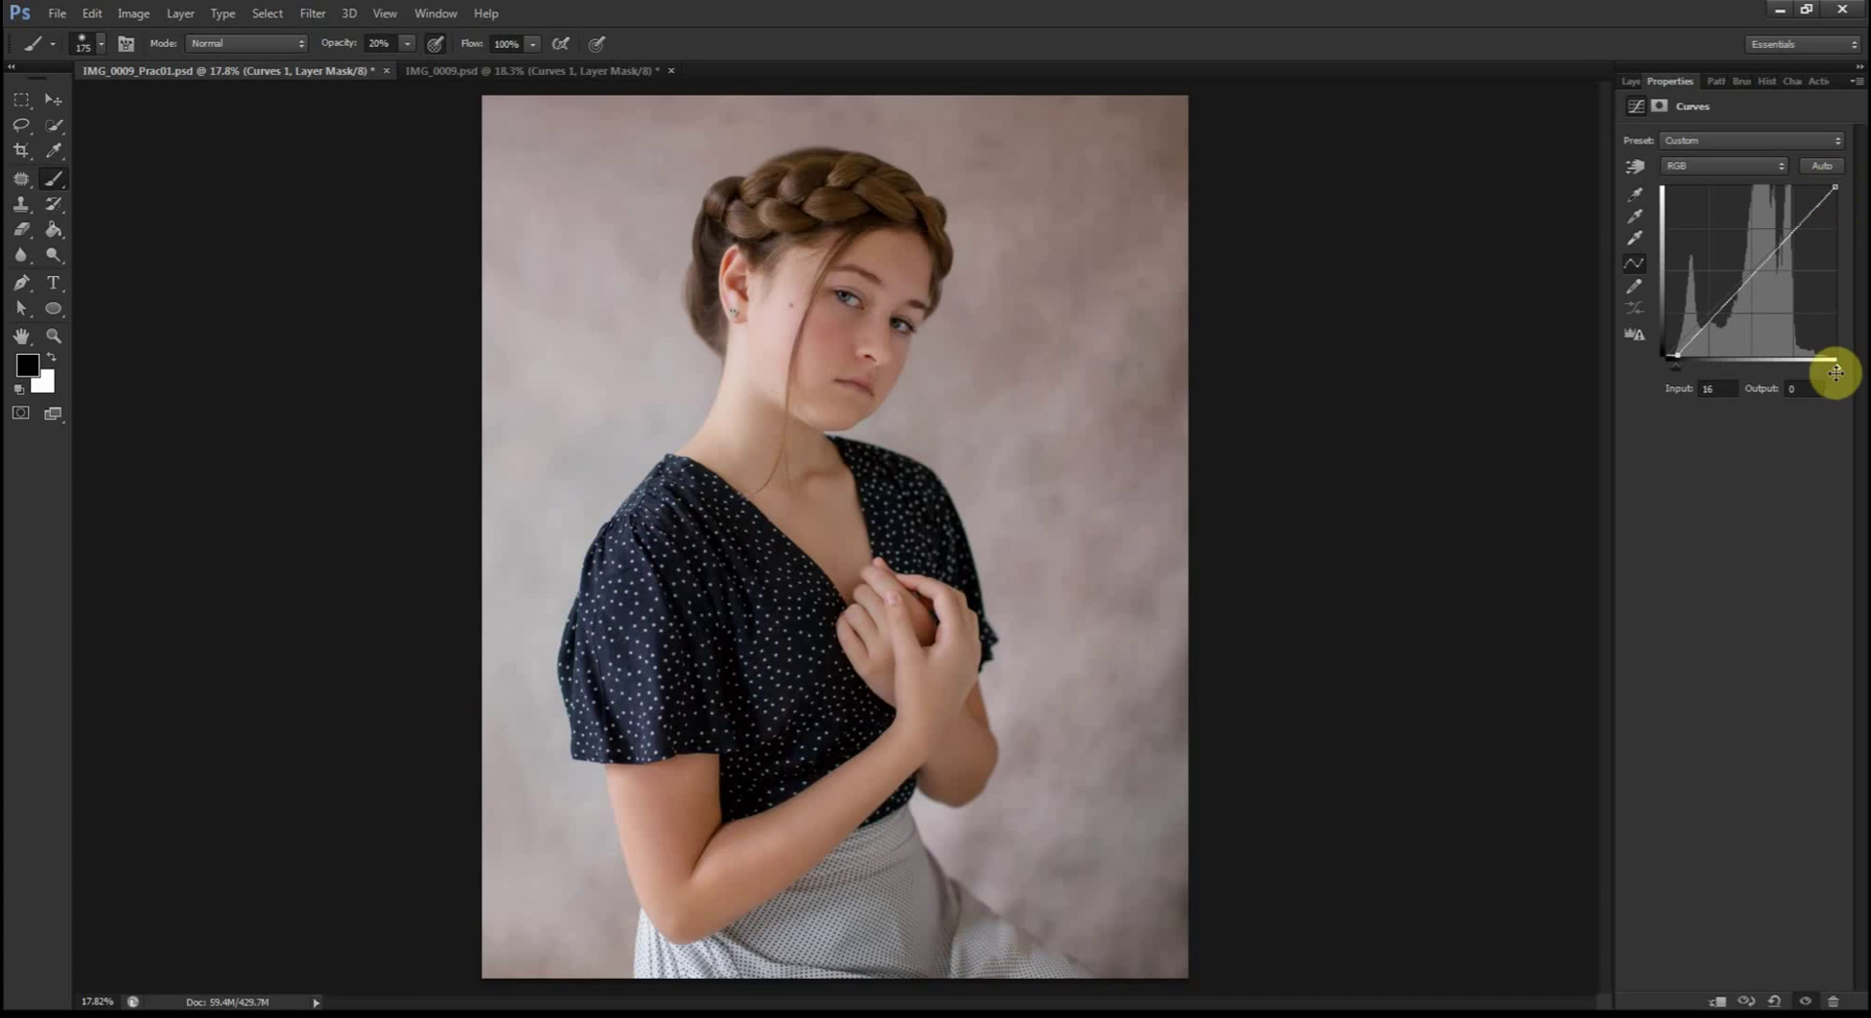
pyautogui.moveTo(1842, 371); pyautogui.dragTo(1824, 377)
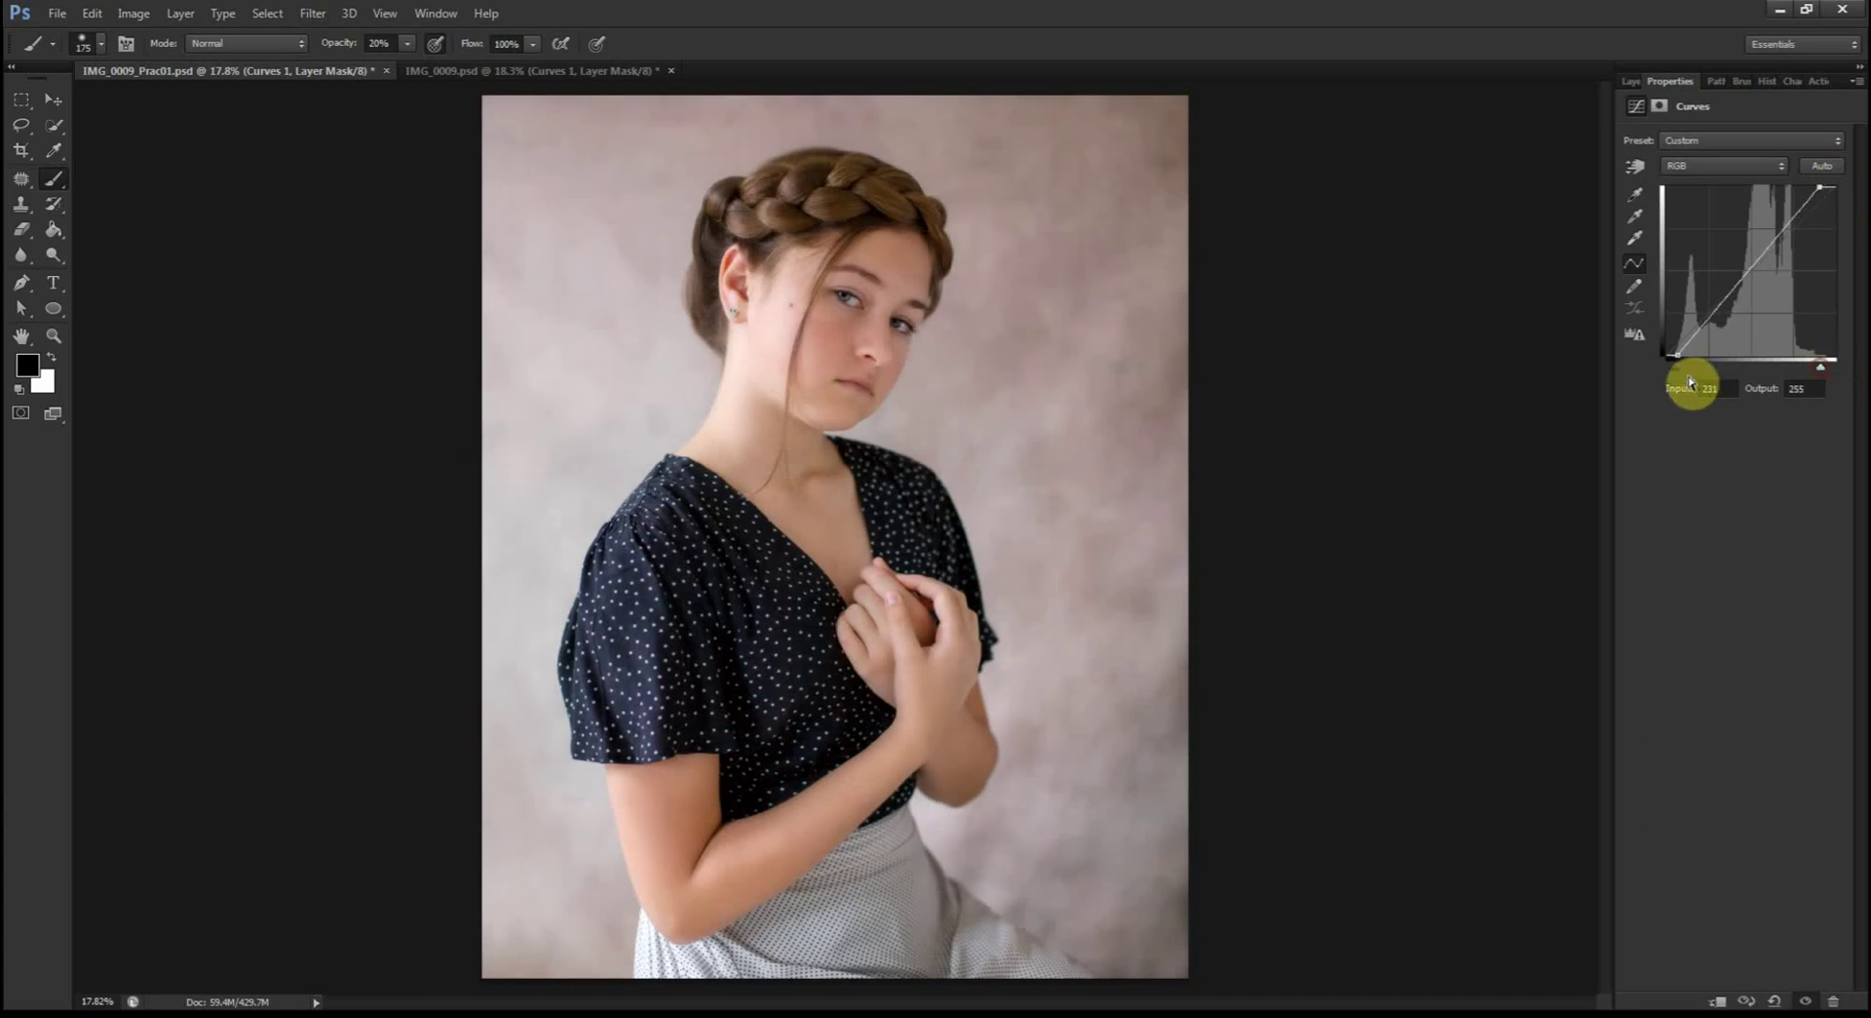
pyautogui.moveTo(1675, 366); pyautogui.dragTo(1682, 377)
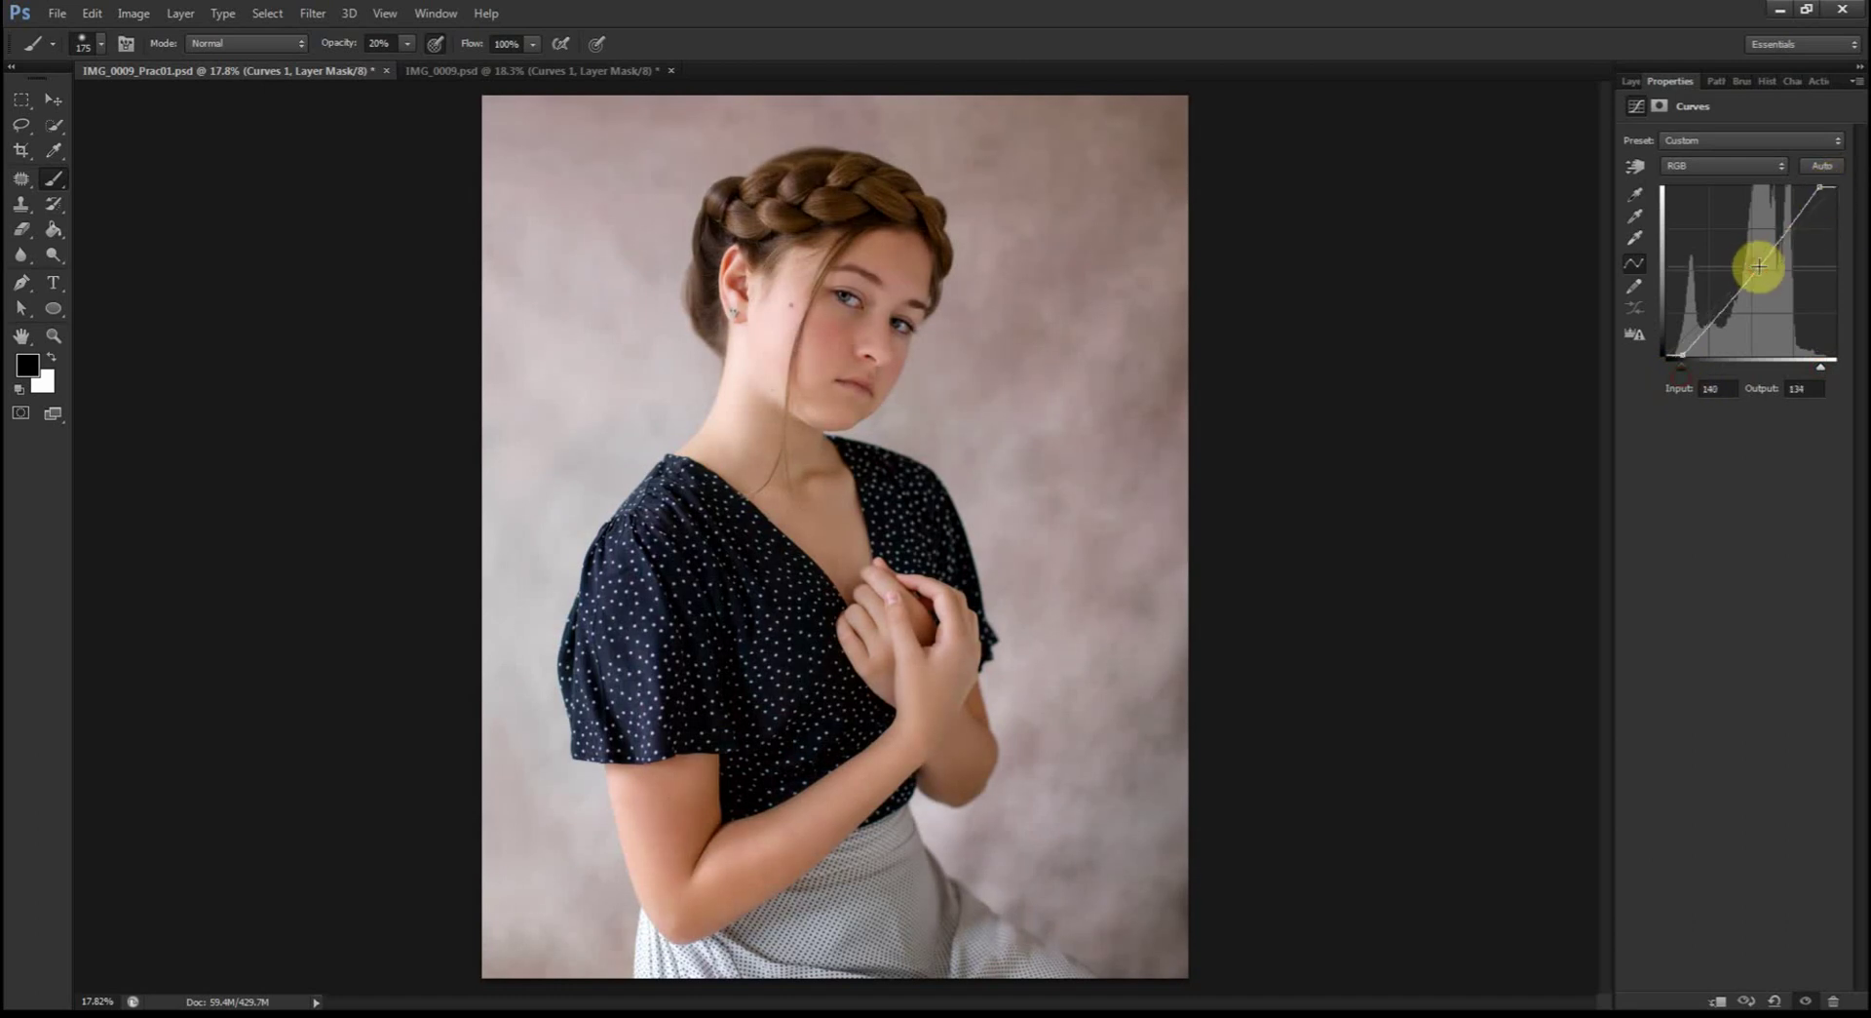
pyautogui.moveTo(1759, 266); pyautogui.dragTo(1759, 266)
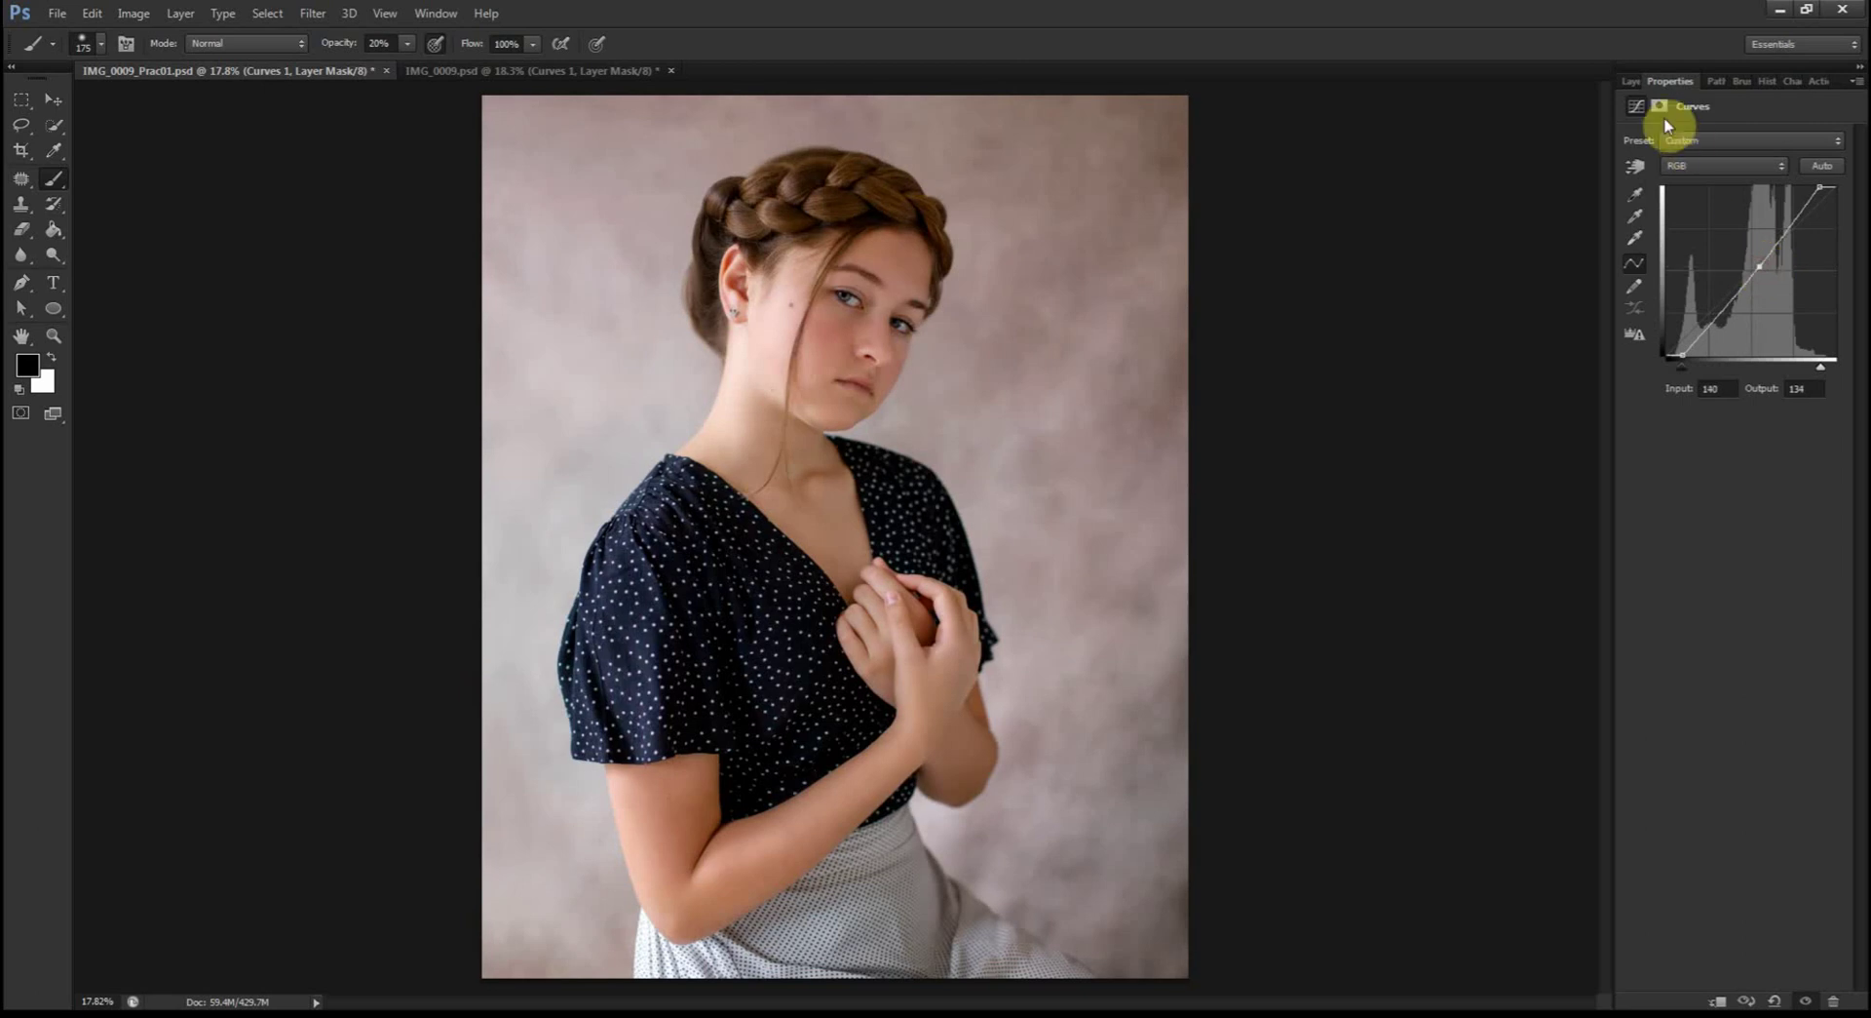
# Step: Reduce the Curves 1 layer's opacity to 50% and compare the portrait with and without the adjustment
pyautogui.click(1634, 81)
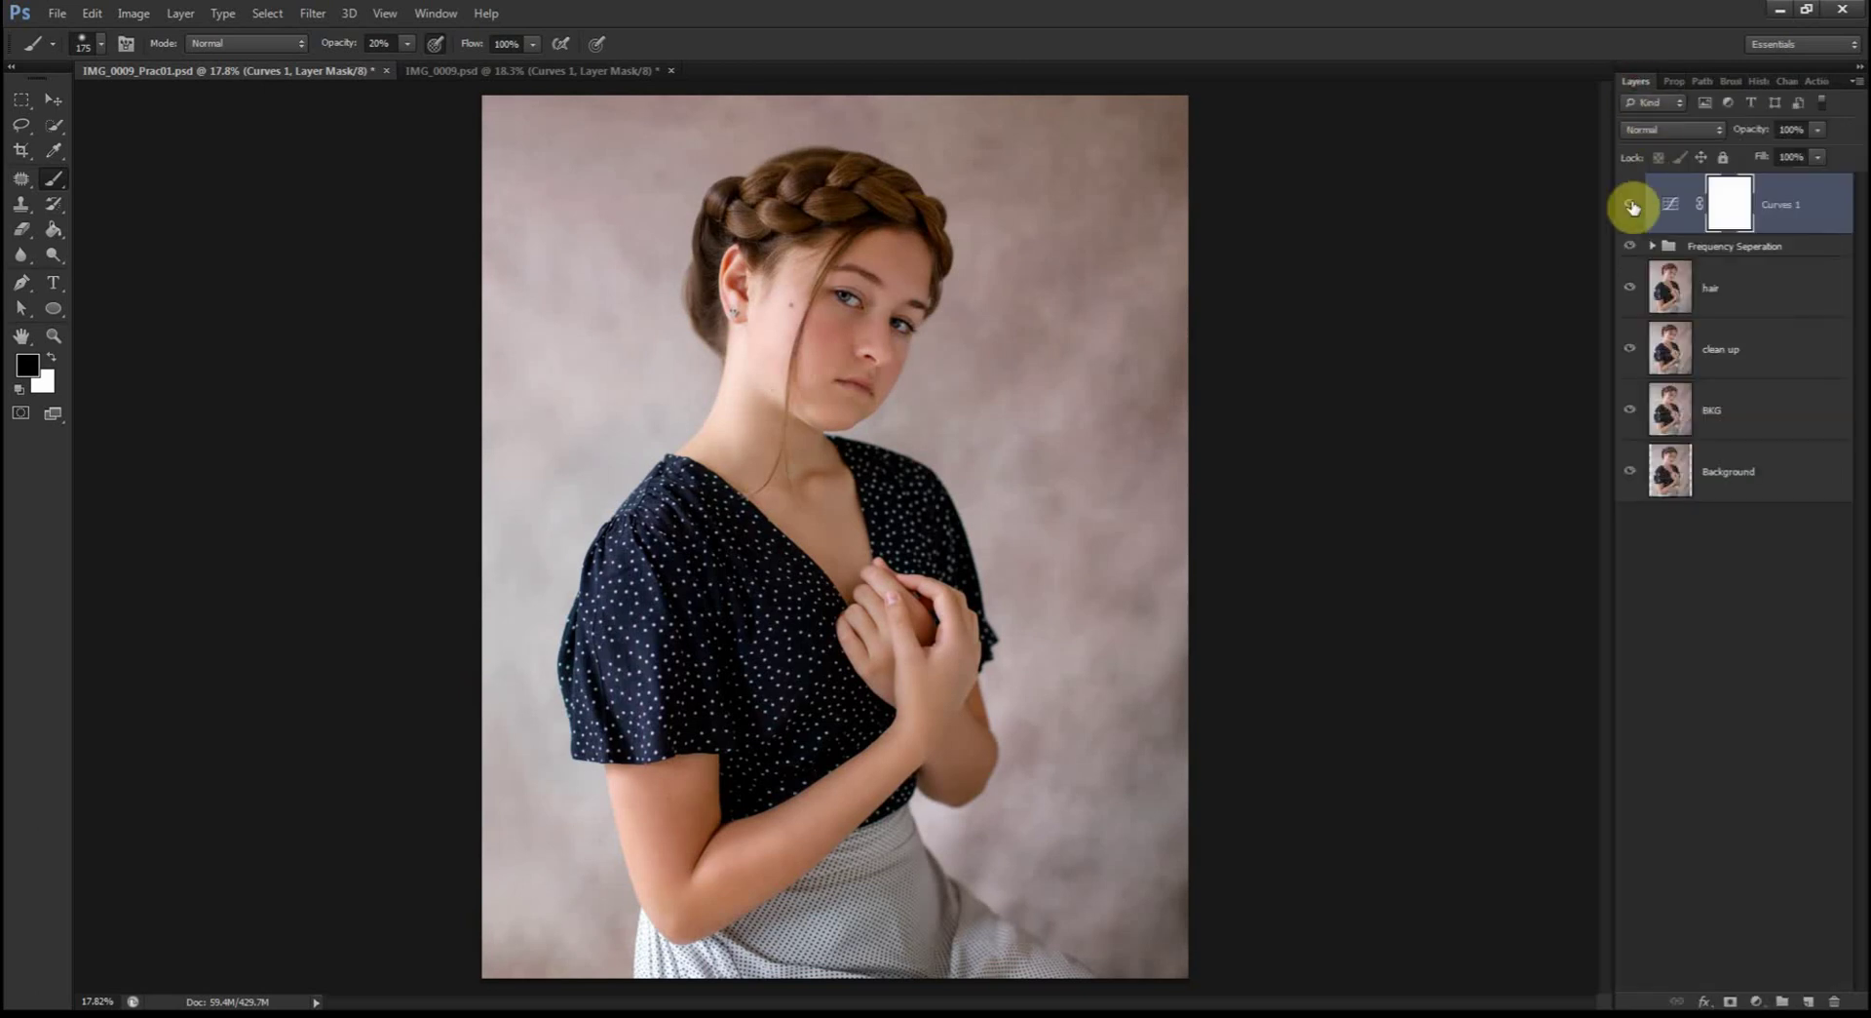
pyautogui.click(1631, 205)
pyautogui.click(1631, 206)
pyautogui.click(1632, 205)
pyautogui.click(1632, 206)
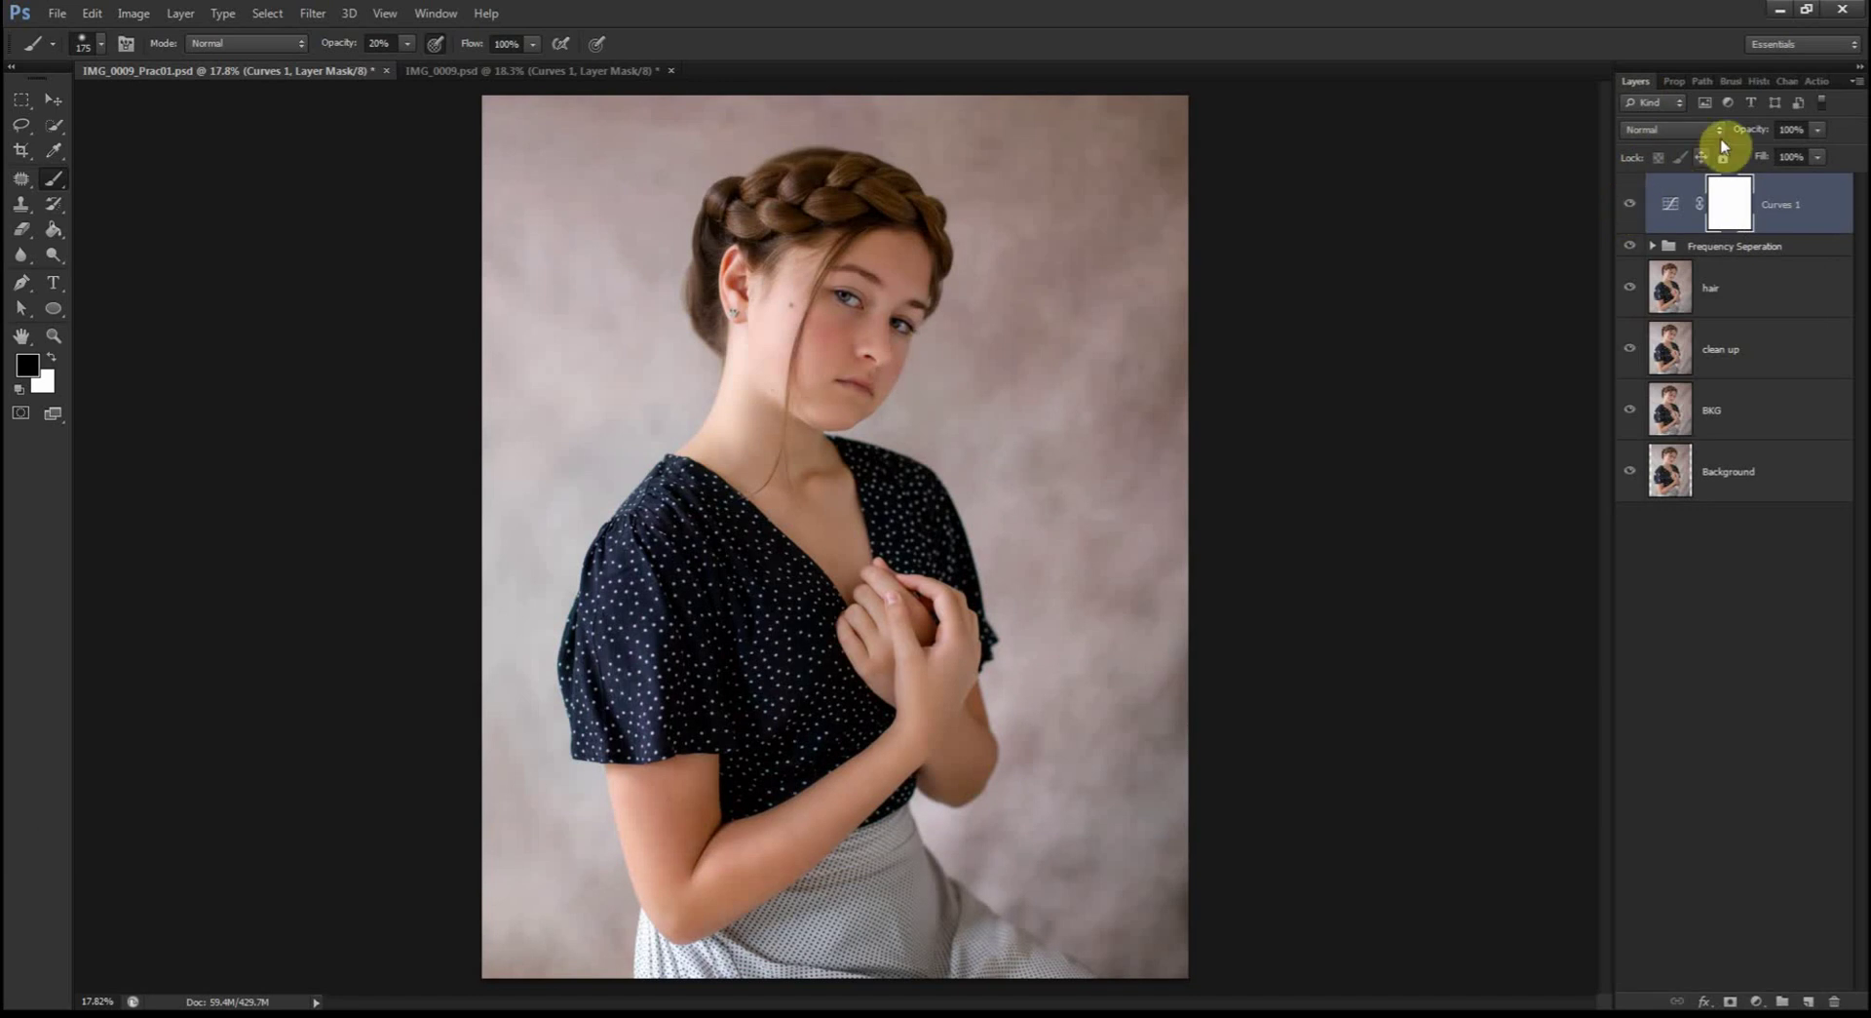
pyautogui.moveTo(1764, 135)
pyautogui.mouseDown()
pyautogui.moveTo(1701, 129)
pyautogui.moveTo(1796, 125)
pyautogui.moveTo(1761, 136)
pyautogui.mouseUp()
pyautogui.write('5')
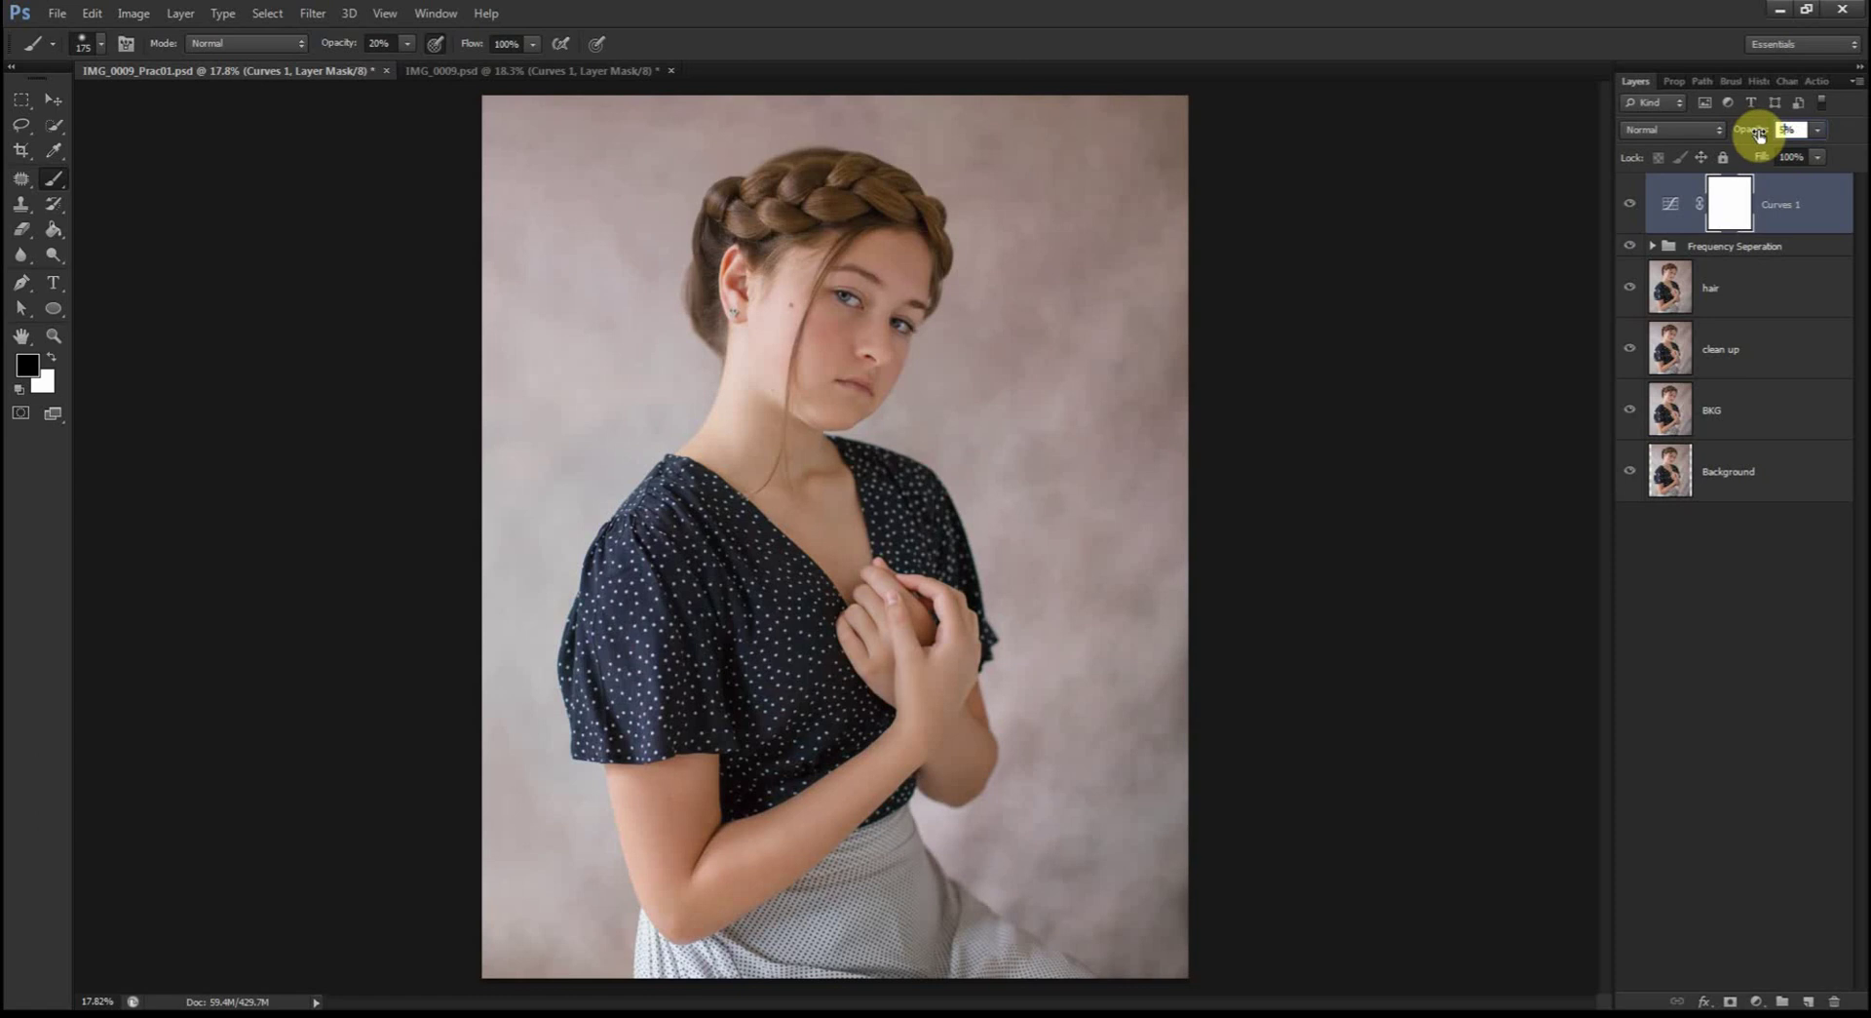
pyautogui.write('0')
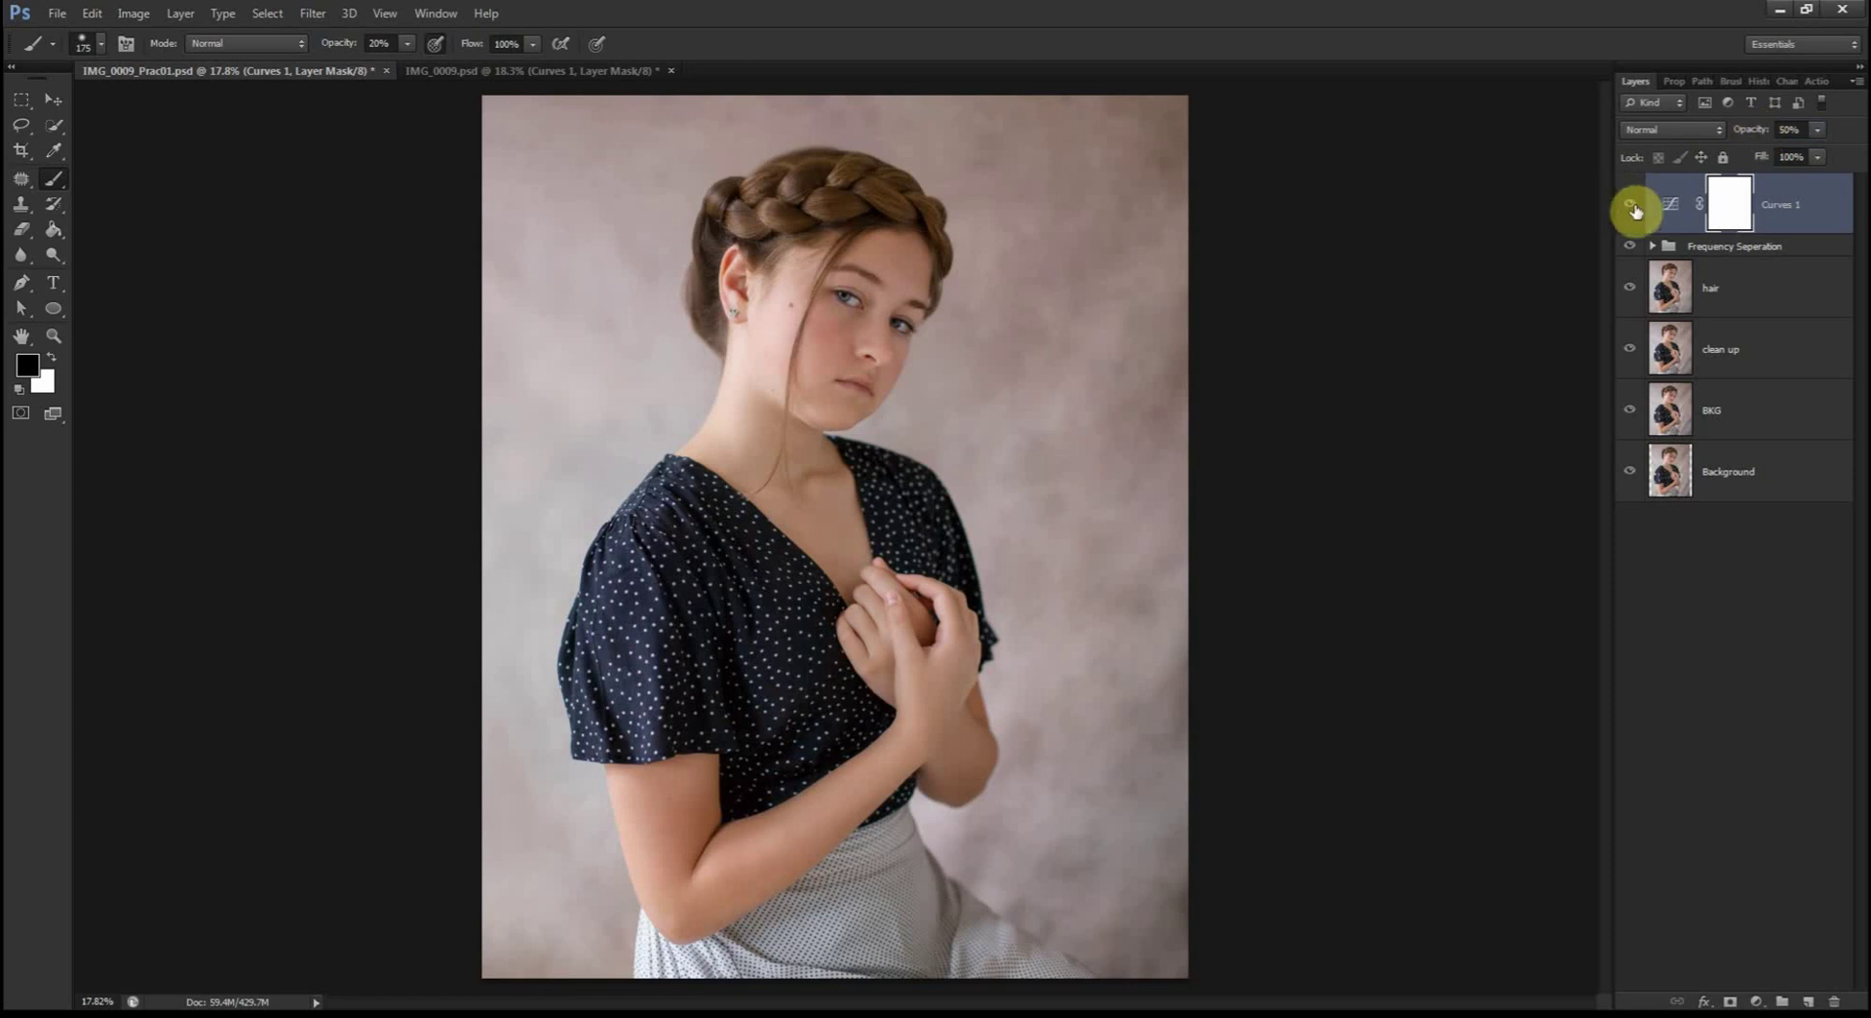
pyautogui.click(1630, 204)
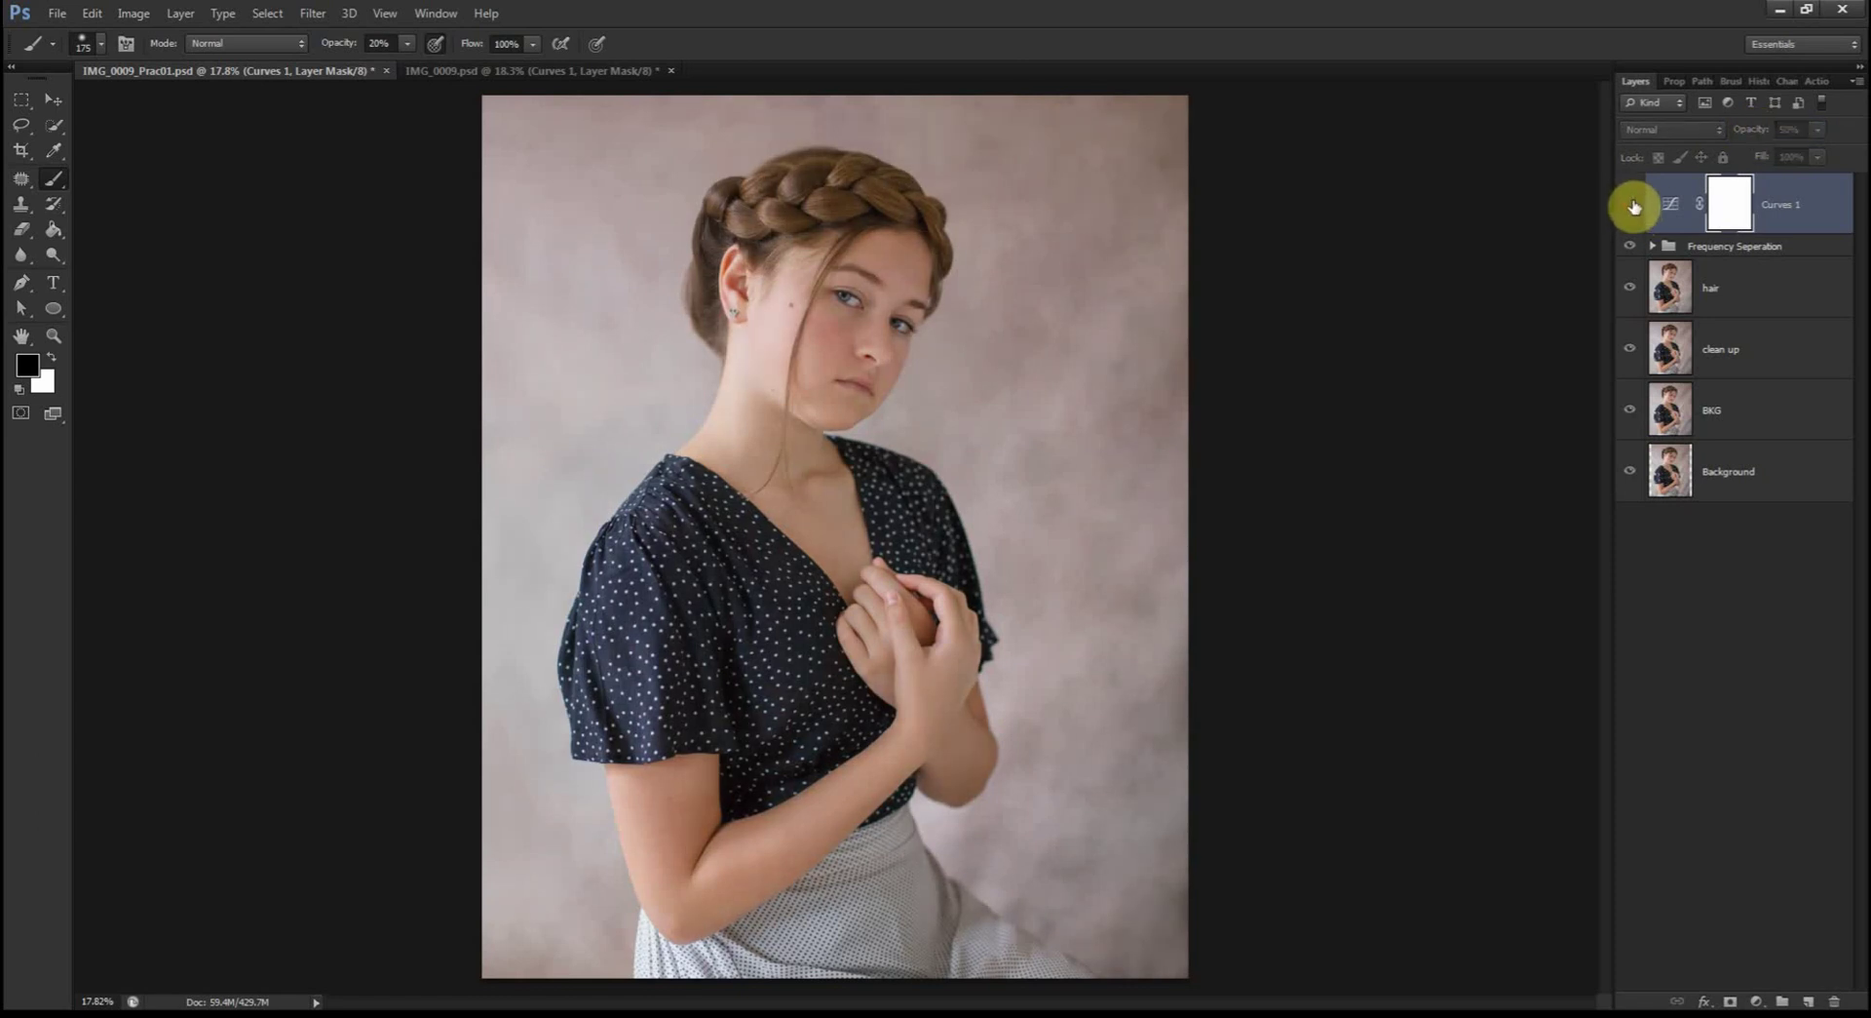
pyautogui.click(1633, 204)
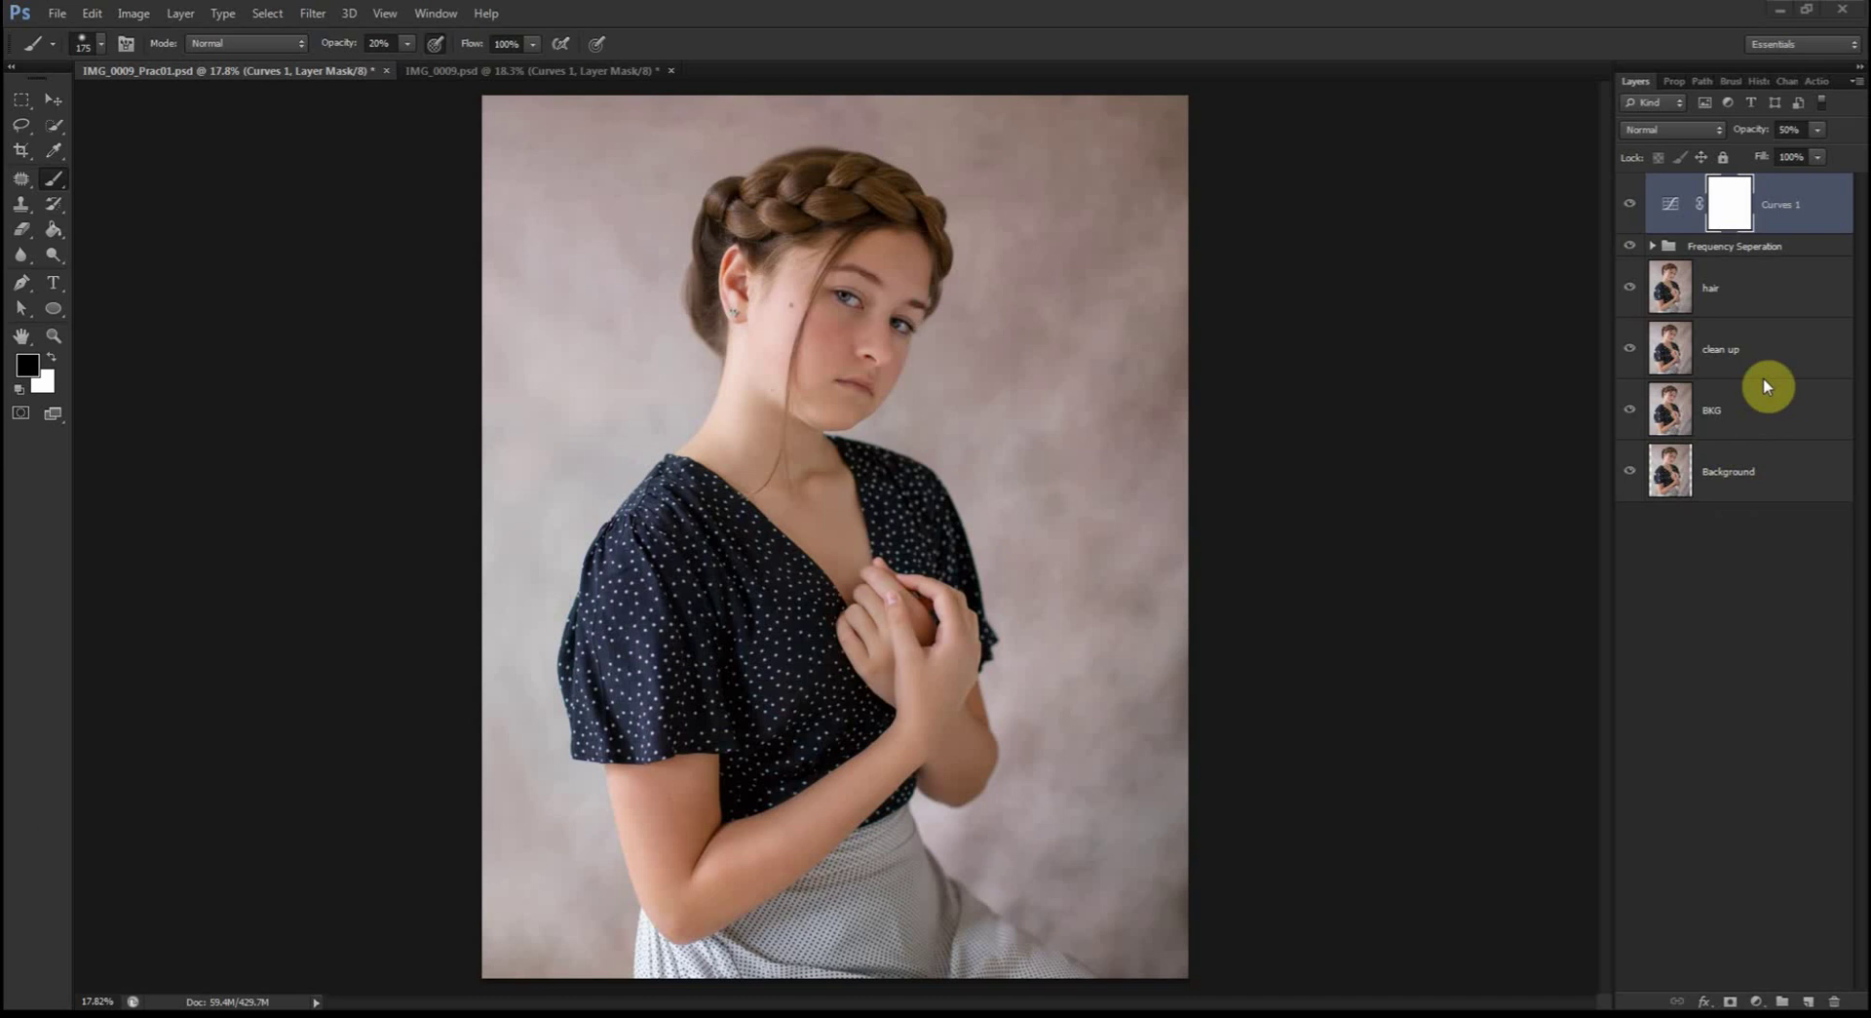
# Step: Stamp all visible layers into a new layer on top and open it in the Liquify filter
pyautogui.hotkey('ctrl', 'shift', 'alt', 'e')
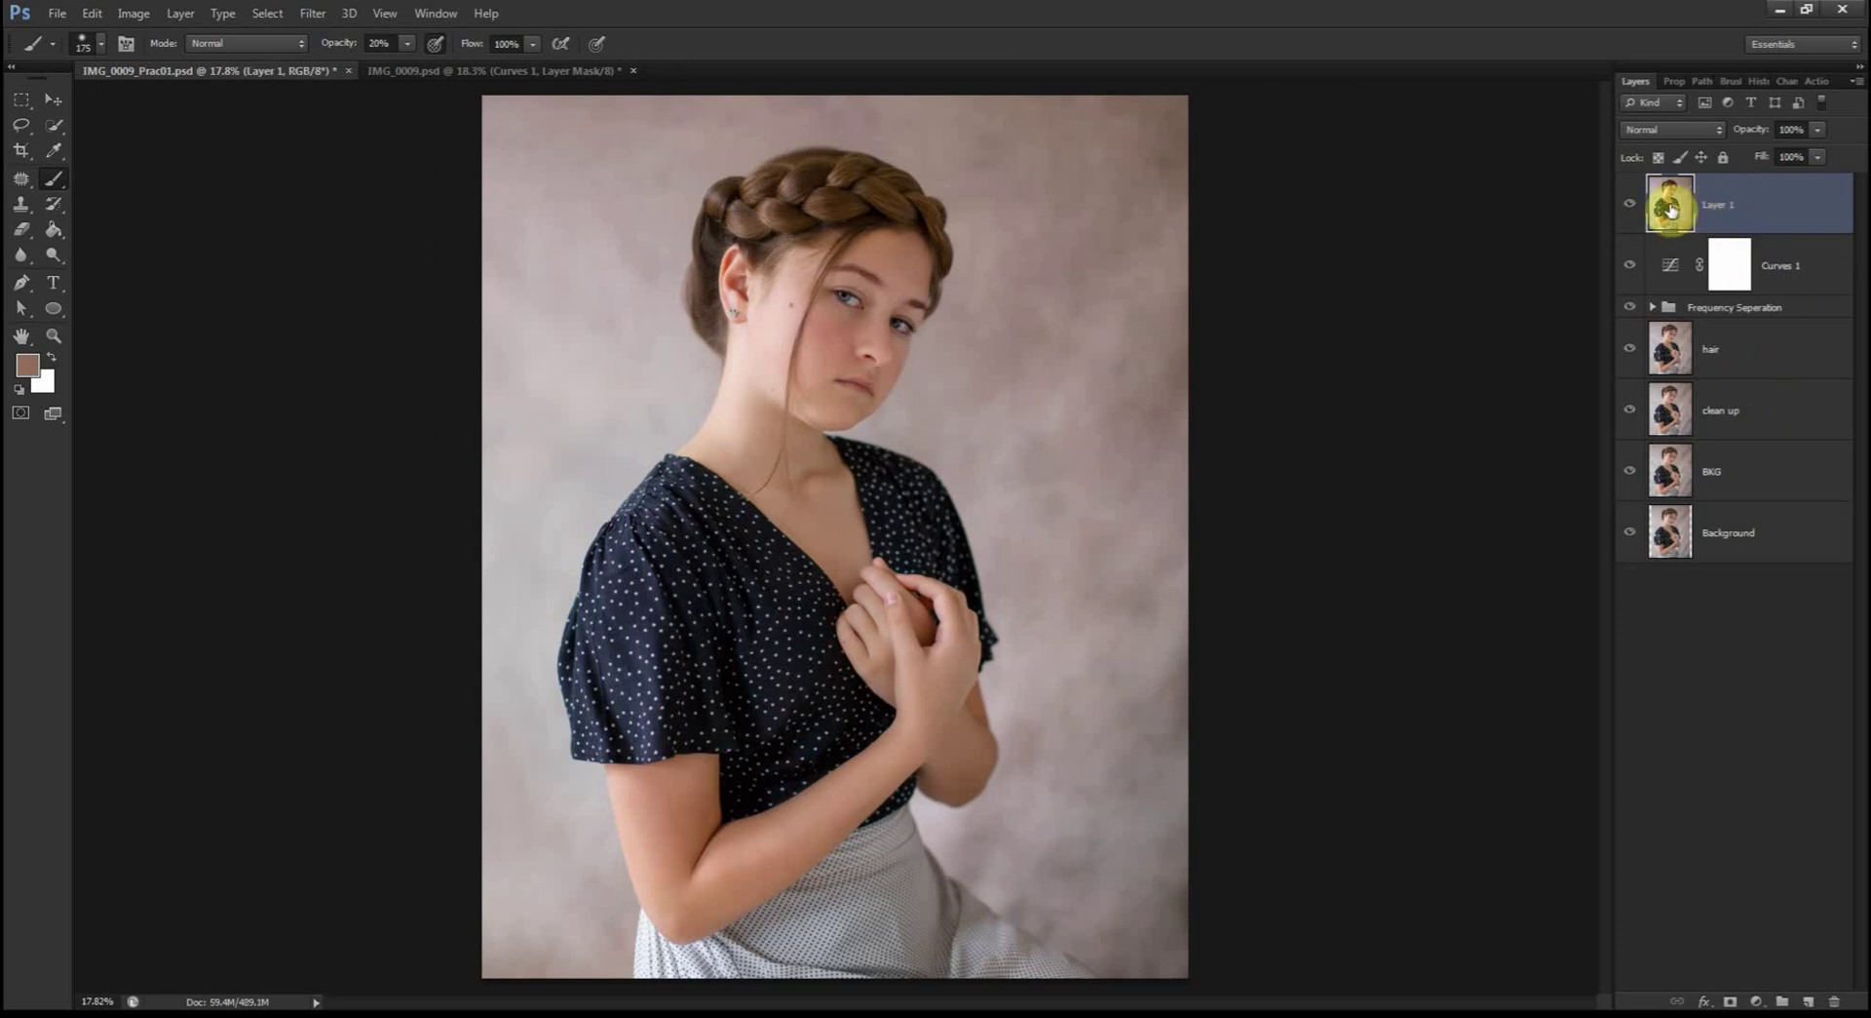
pyautogui.click(329, 12)
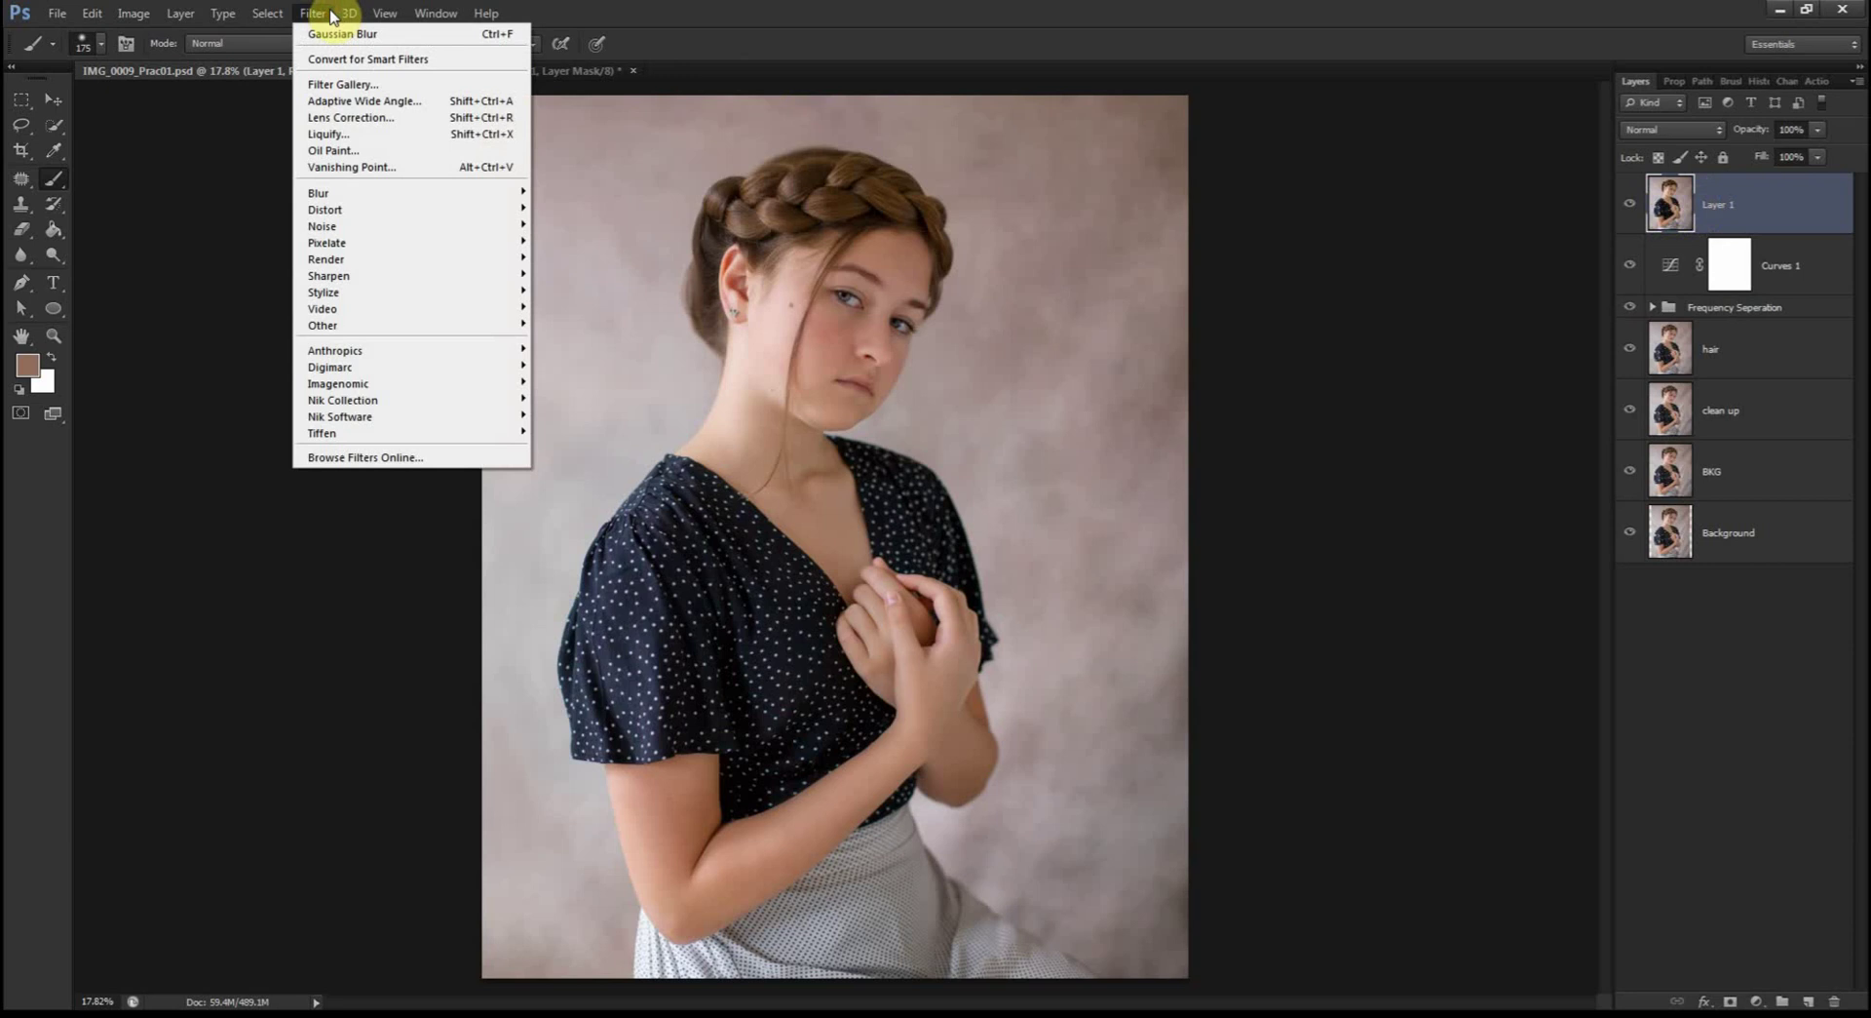
pyautogui.click(343, 135)
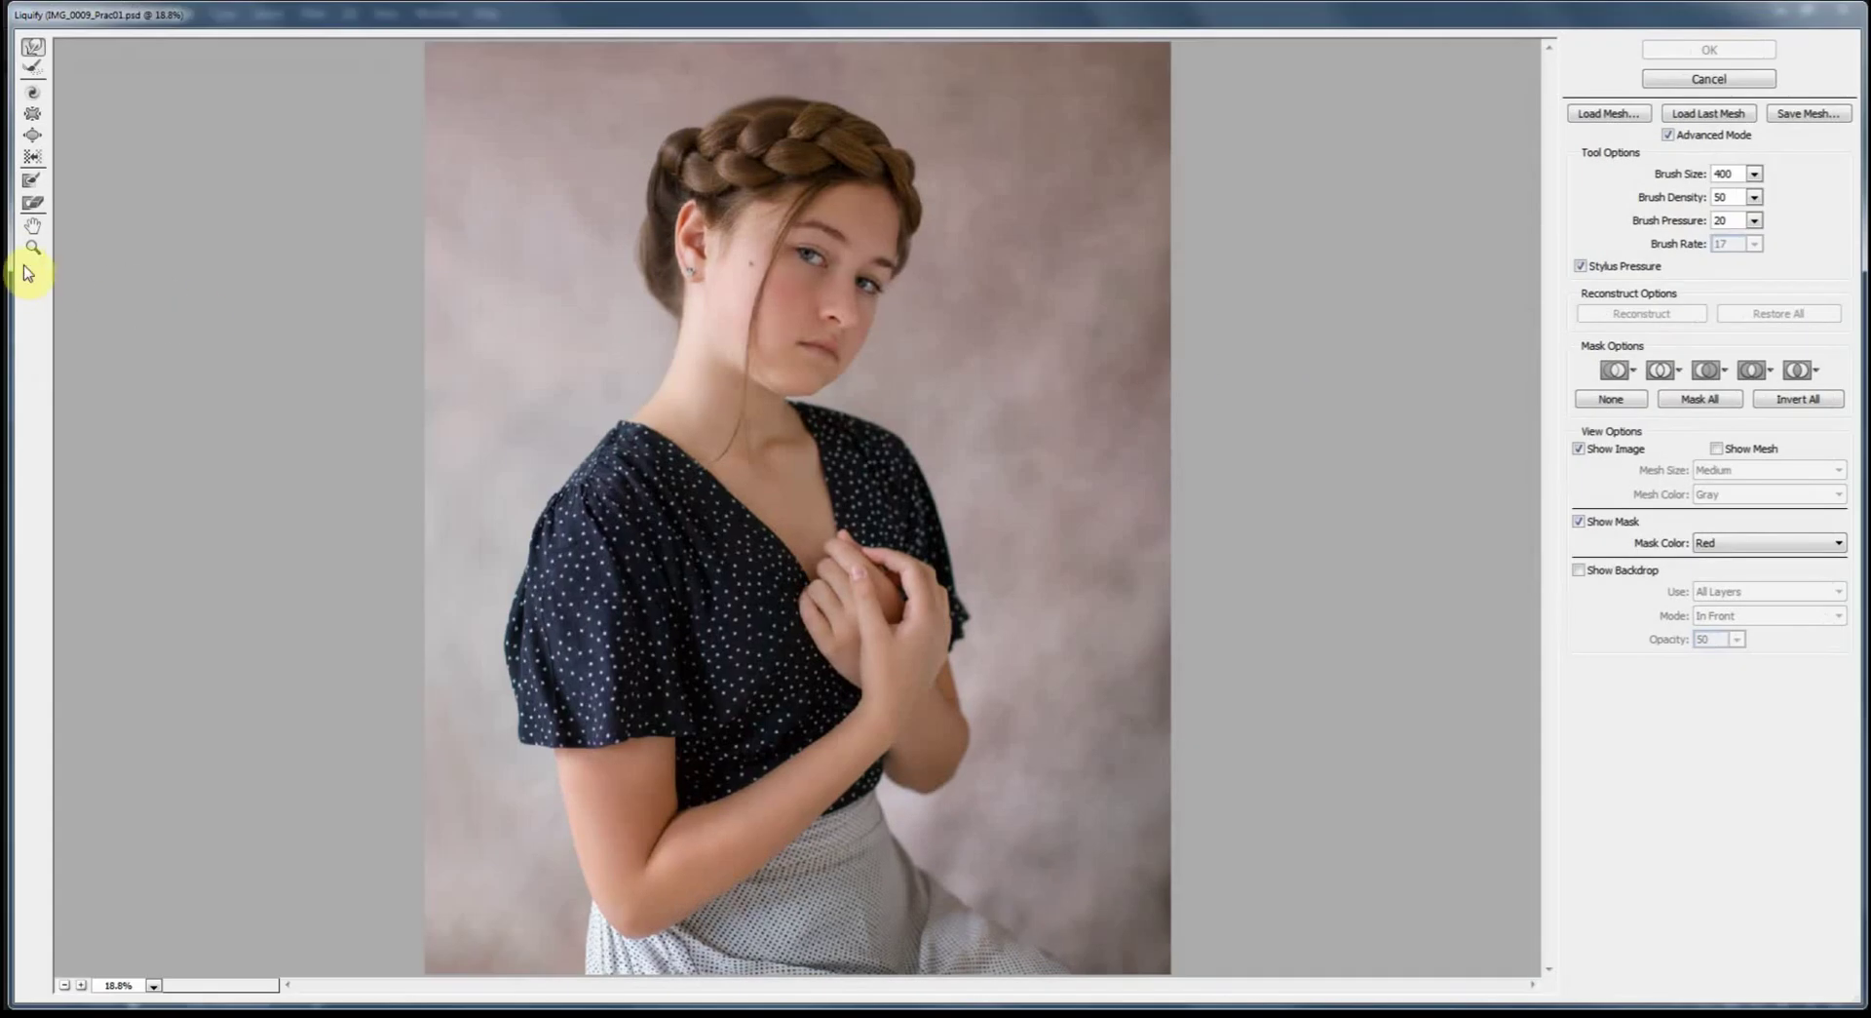
# Step: Smooth the outline of the bun and braid with the Forward Warp tool at brush size 400 and pressure 20
pyautogui.click(30, 249)
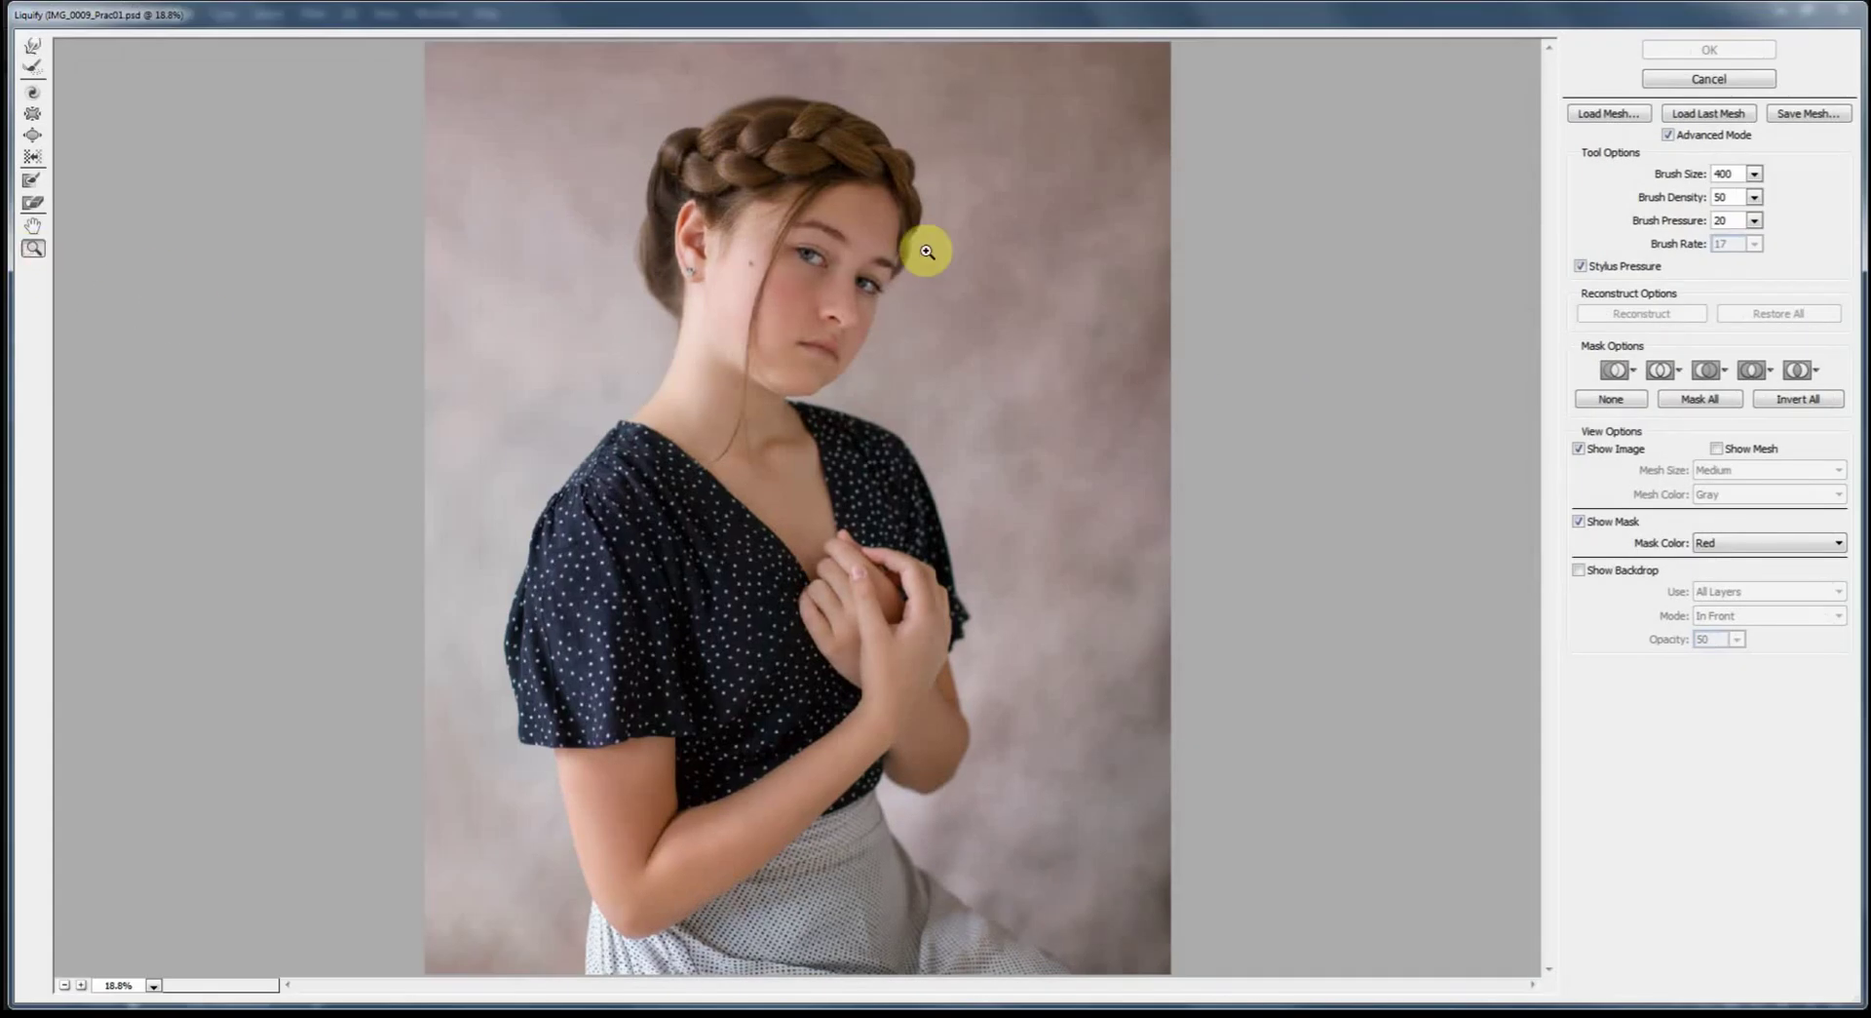
pyautogui.click(809, 237)
pyautogui.click(809, 237)
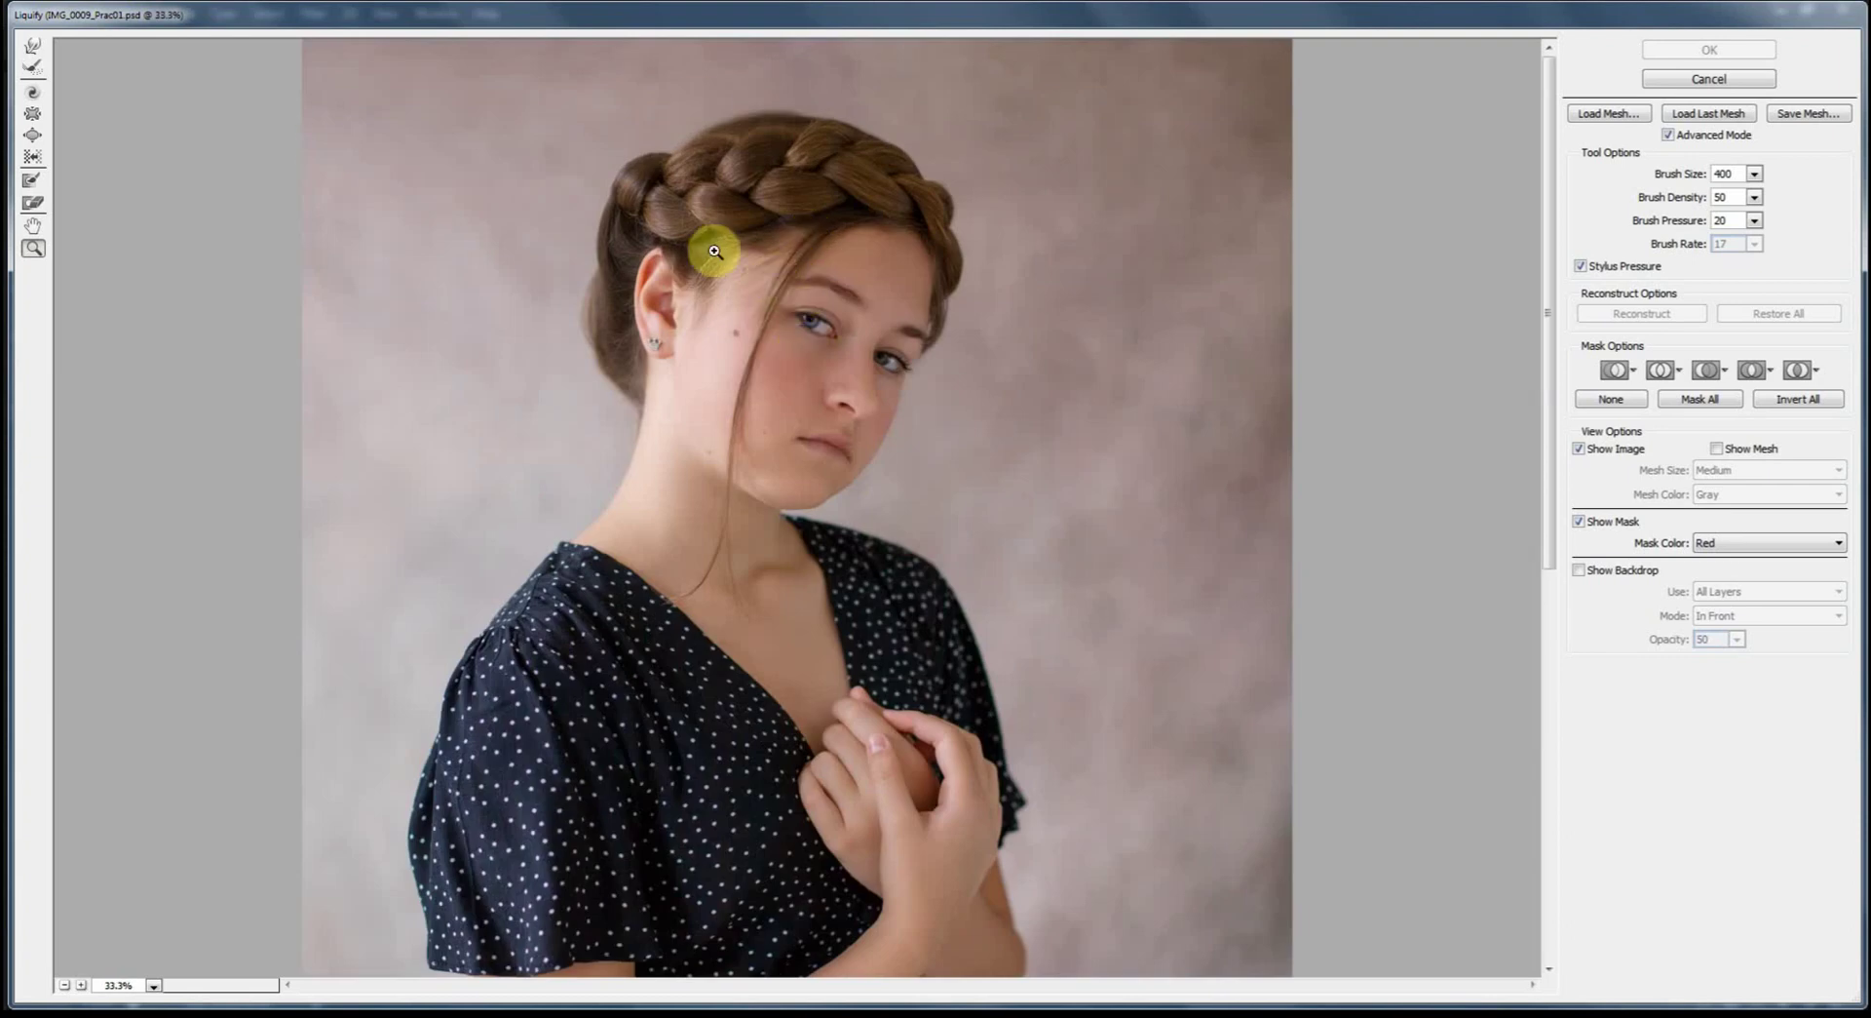
pyautogui.click(743, 229)
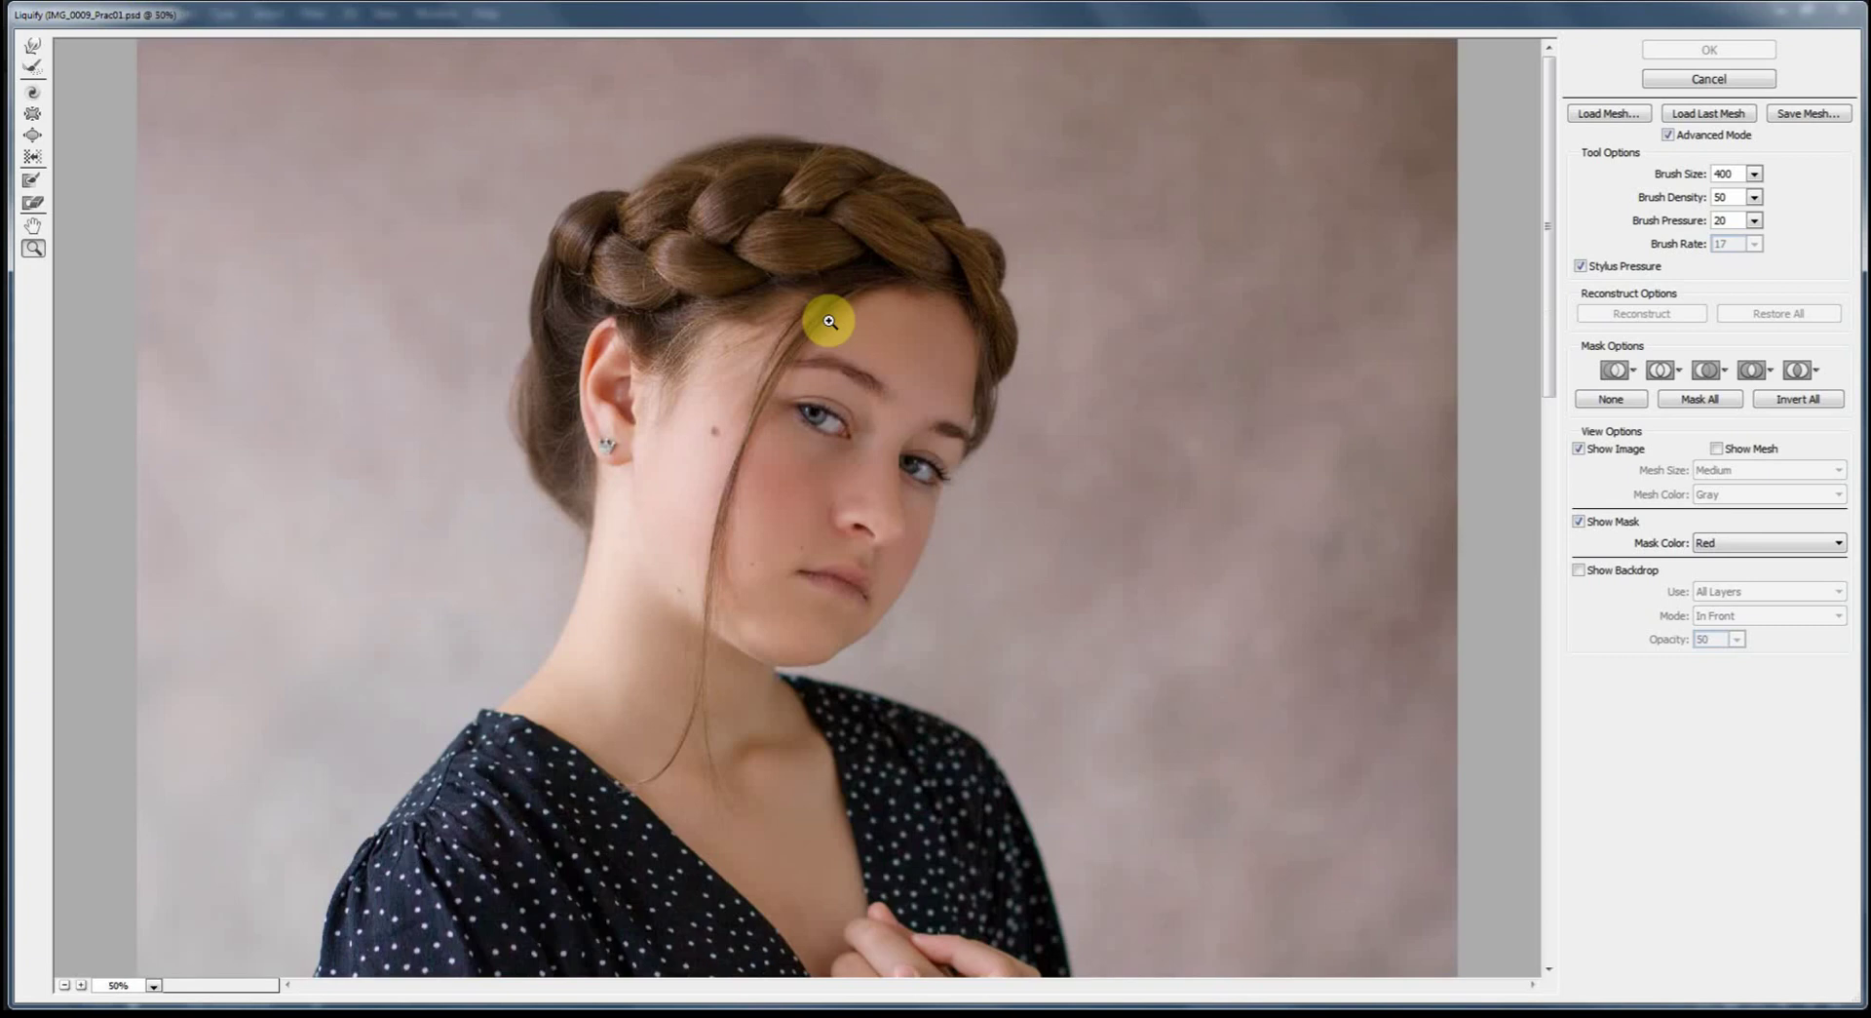
pyautogui.click(795, 317)
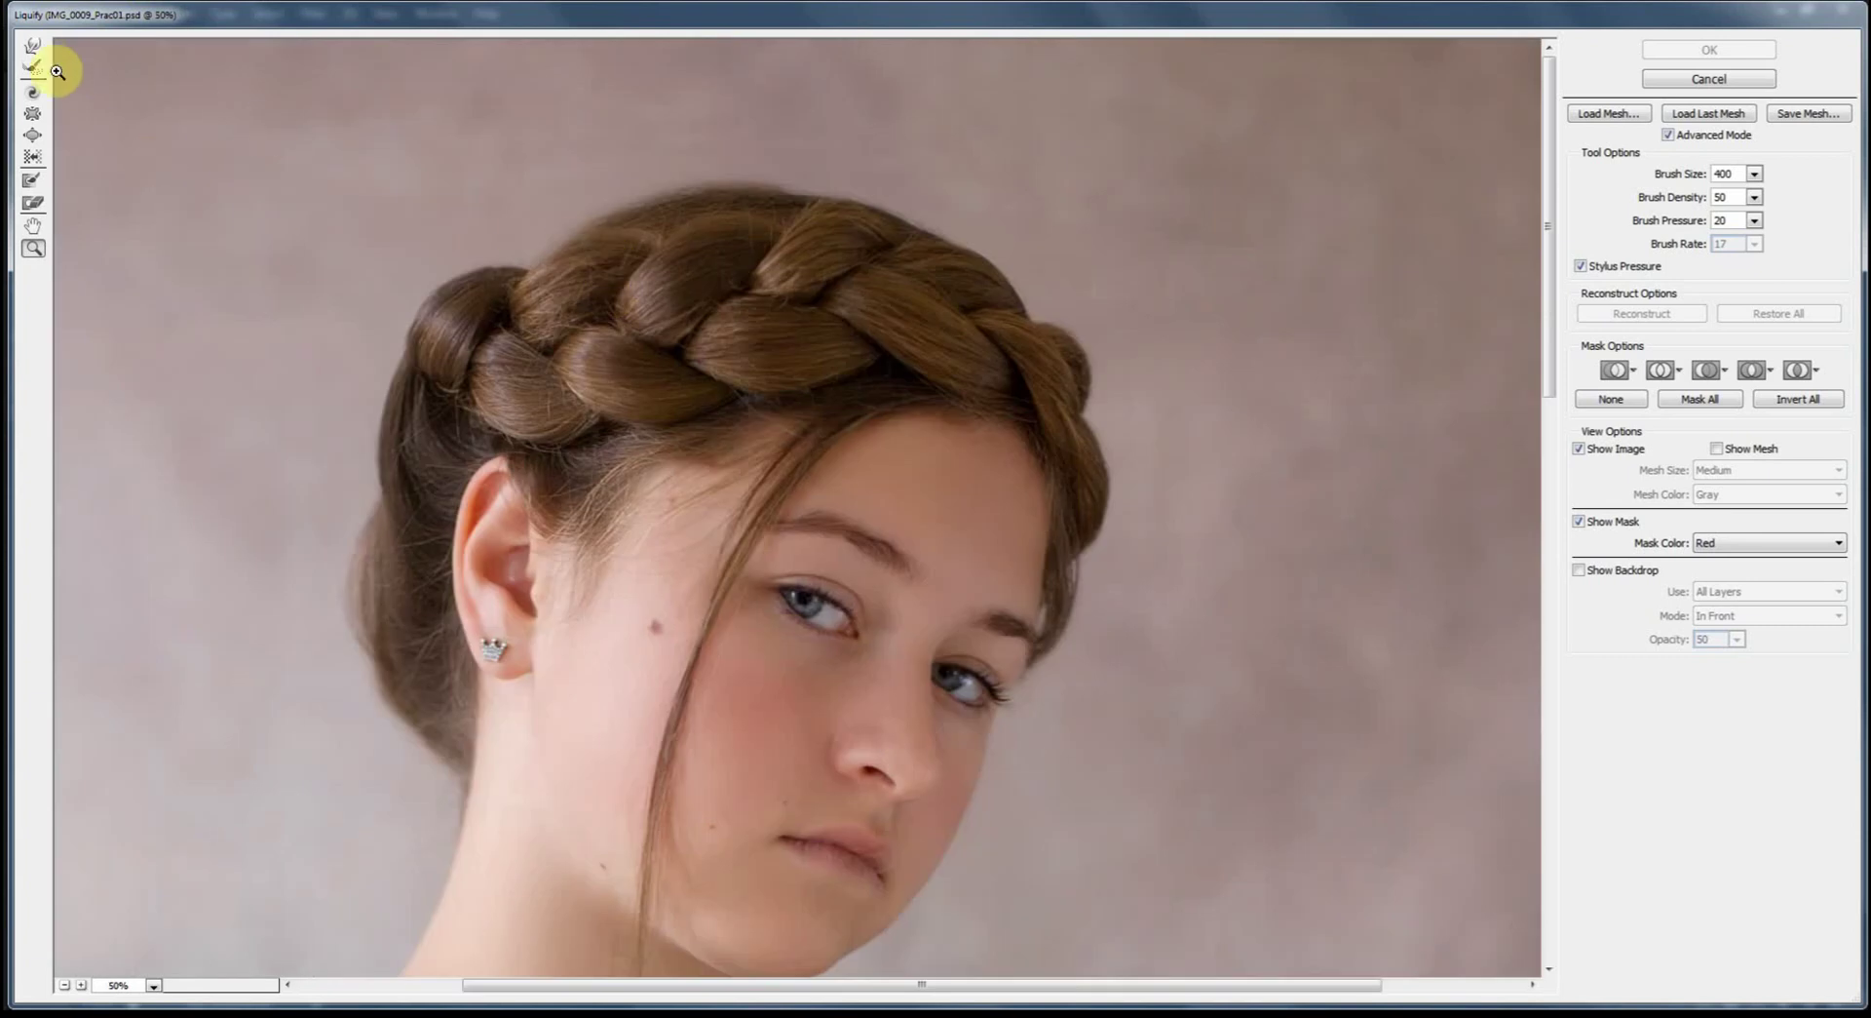
pyautogui.click(34, 46)
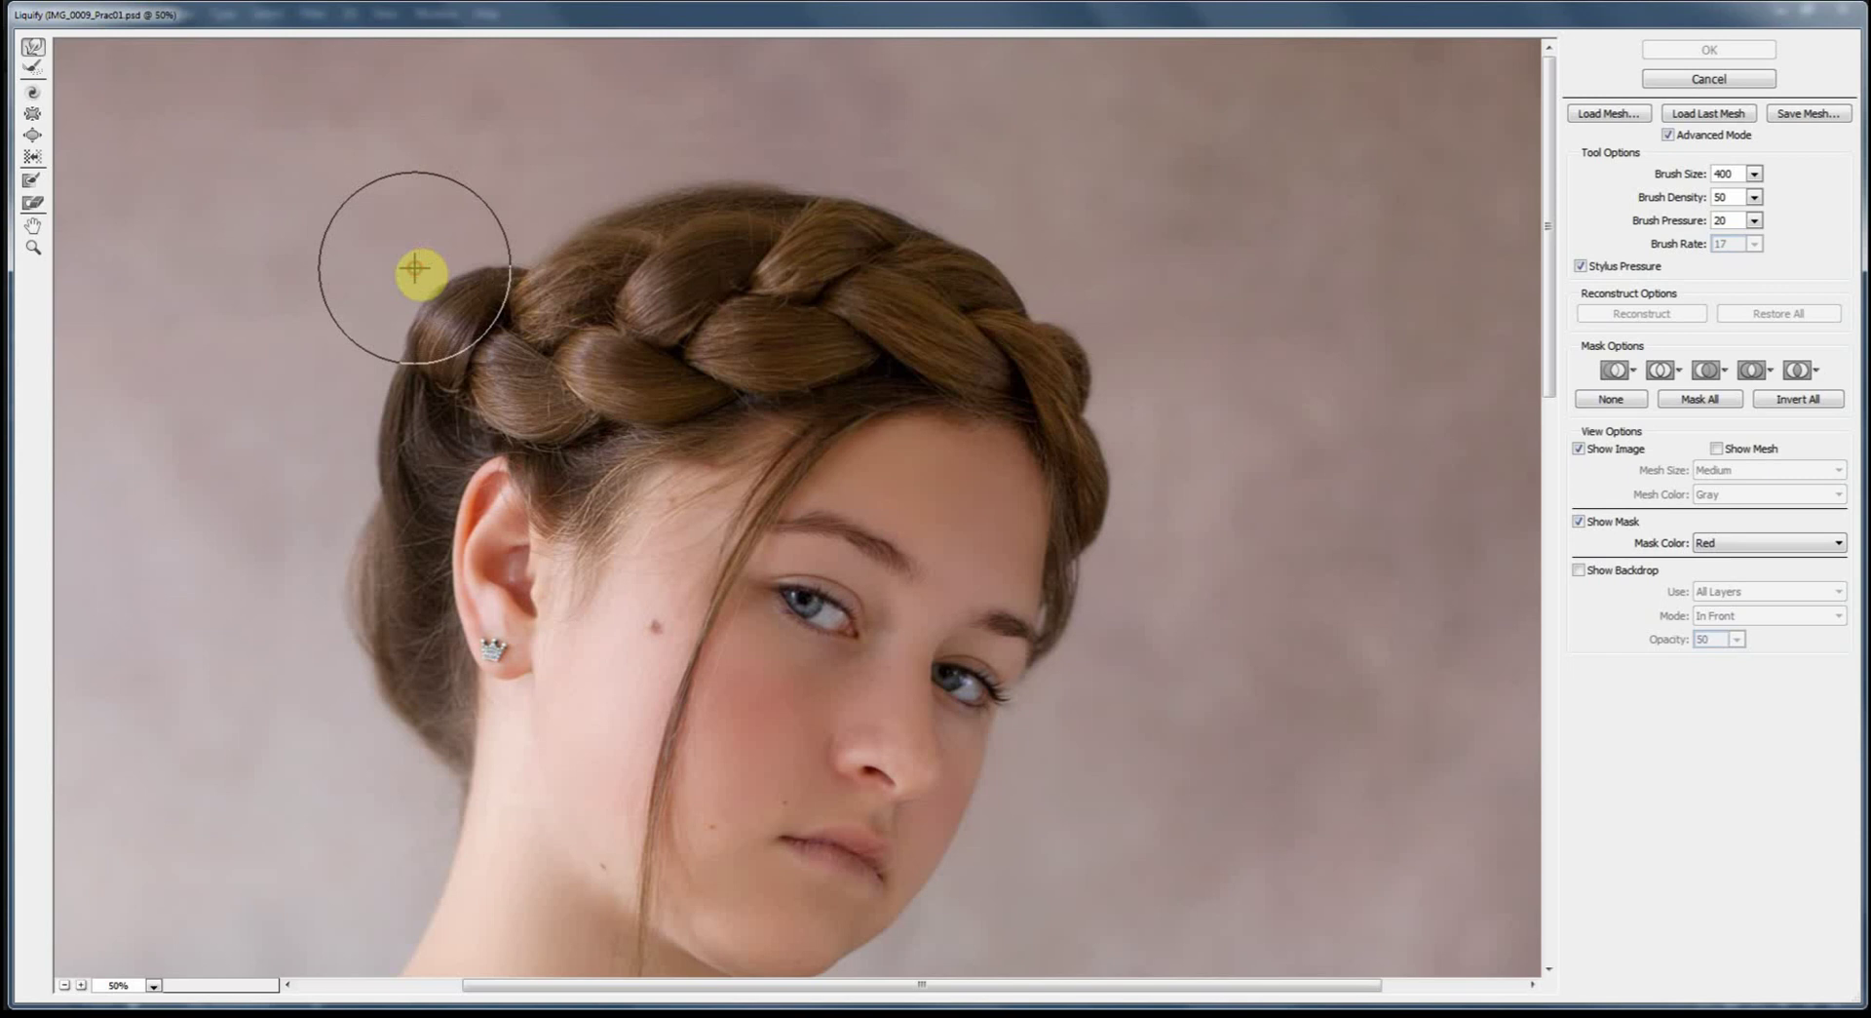
pyautogui.moveTo(443, 263); pyautogui.dragTo(472, 234)
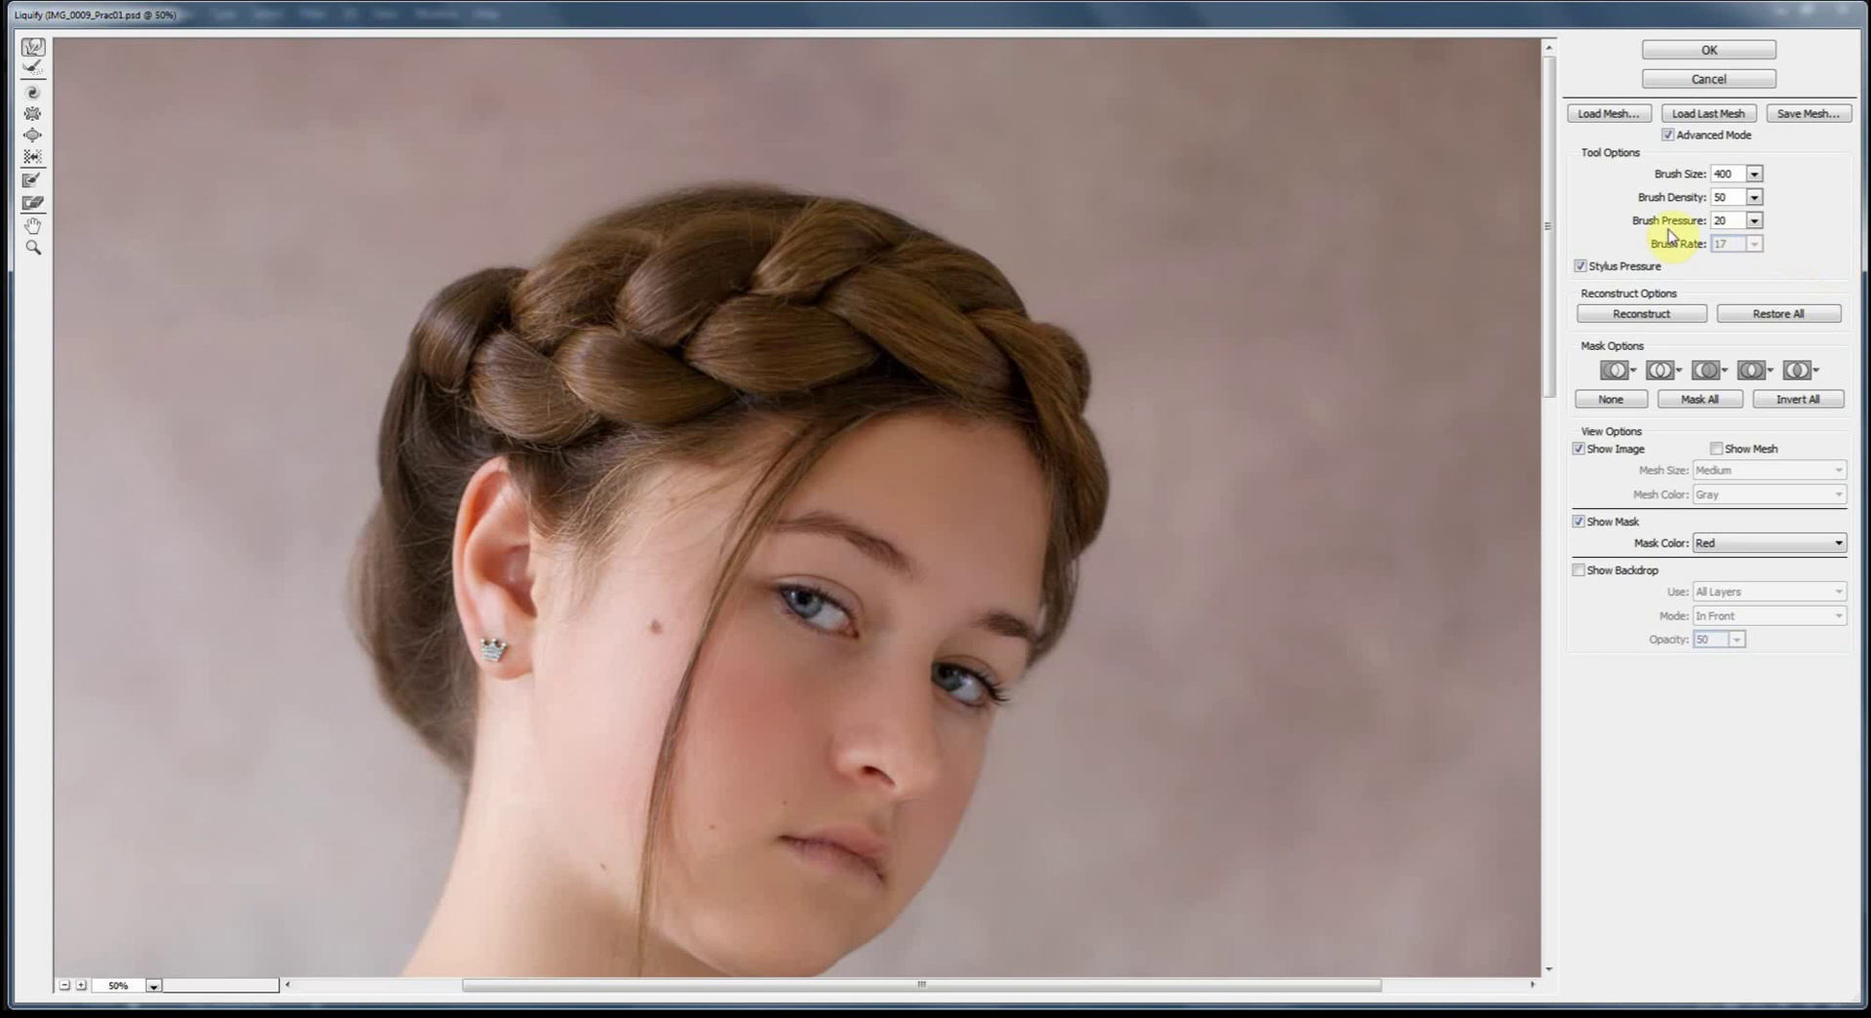
pyautogui.click(1756, 222)
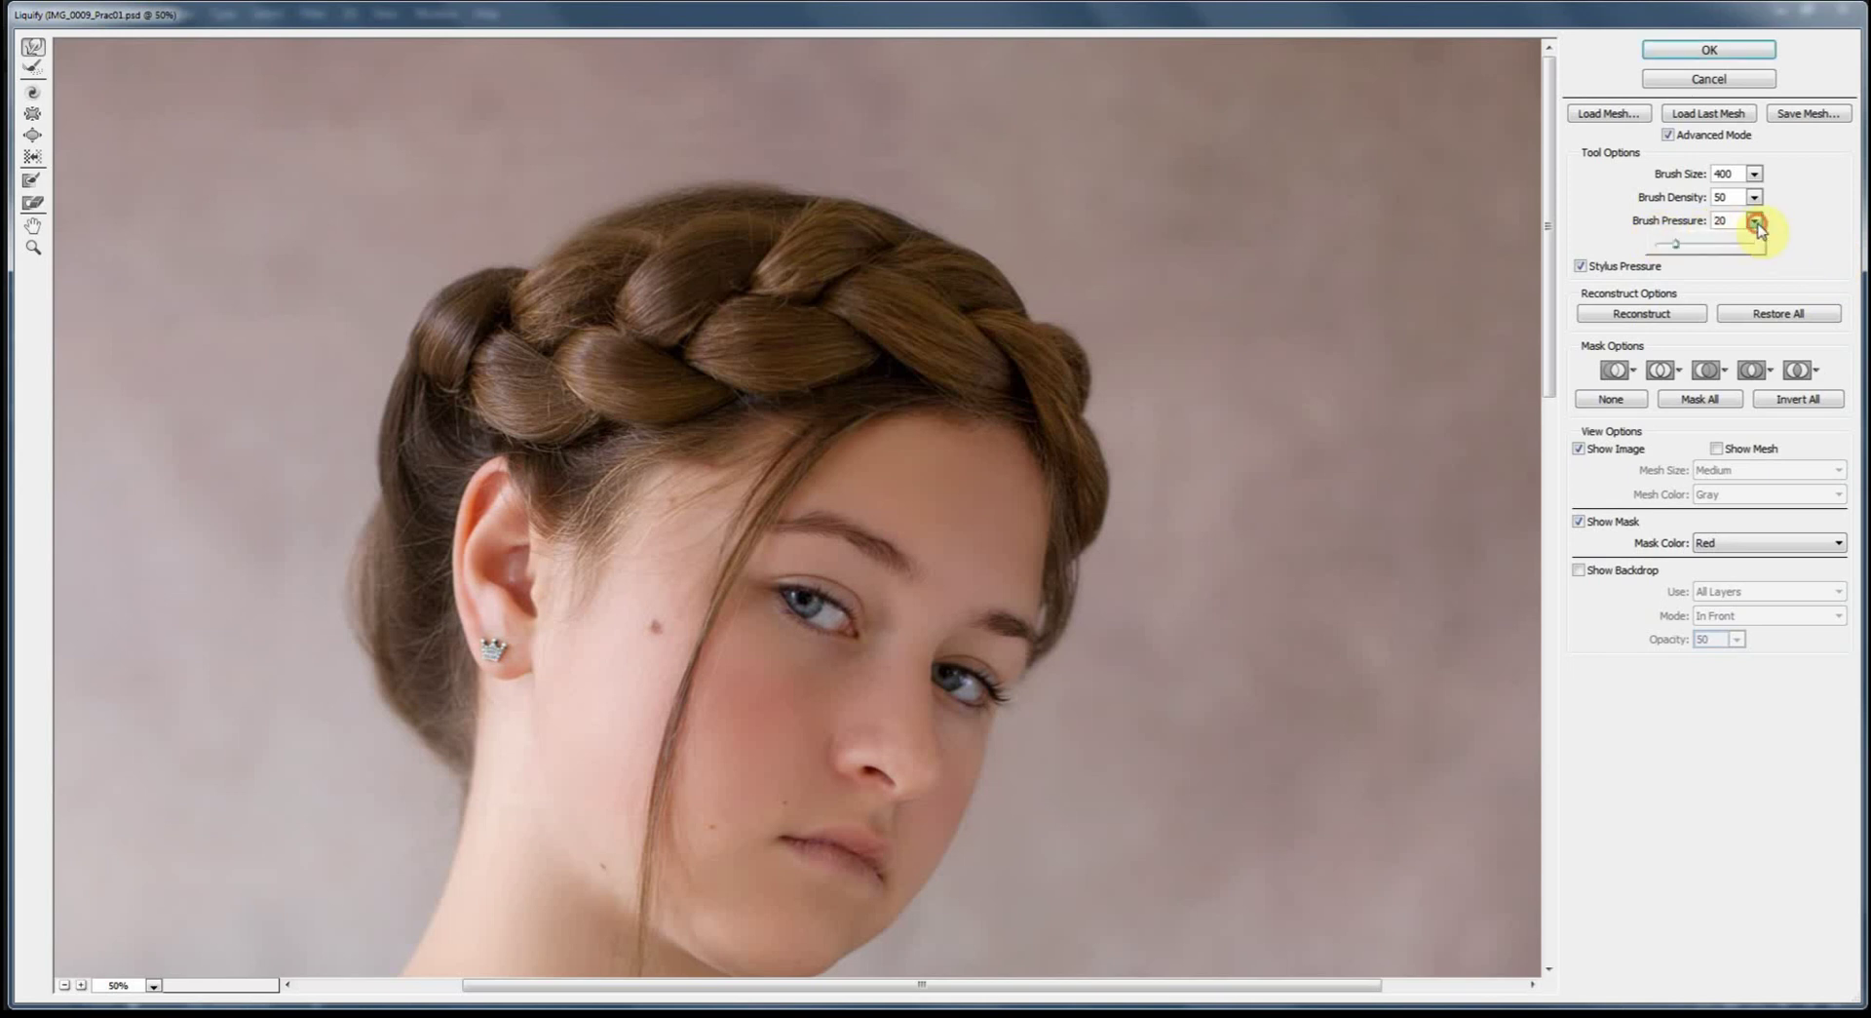
pyautogui.click(1756, 223)
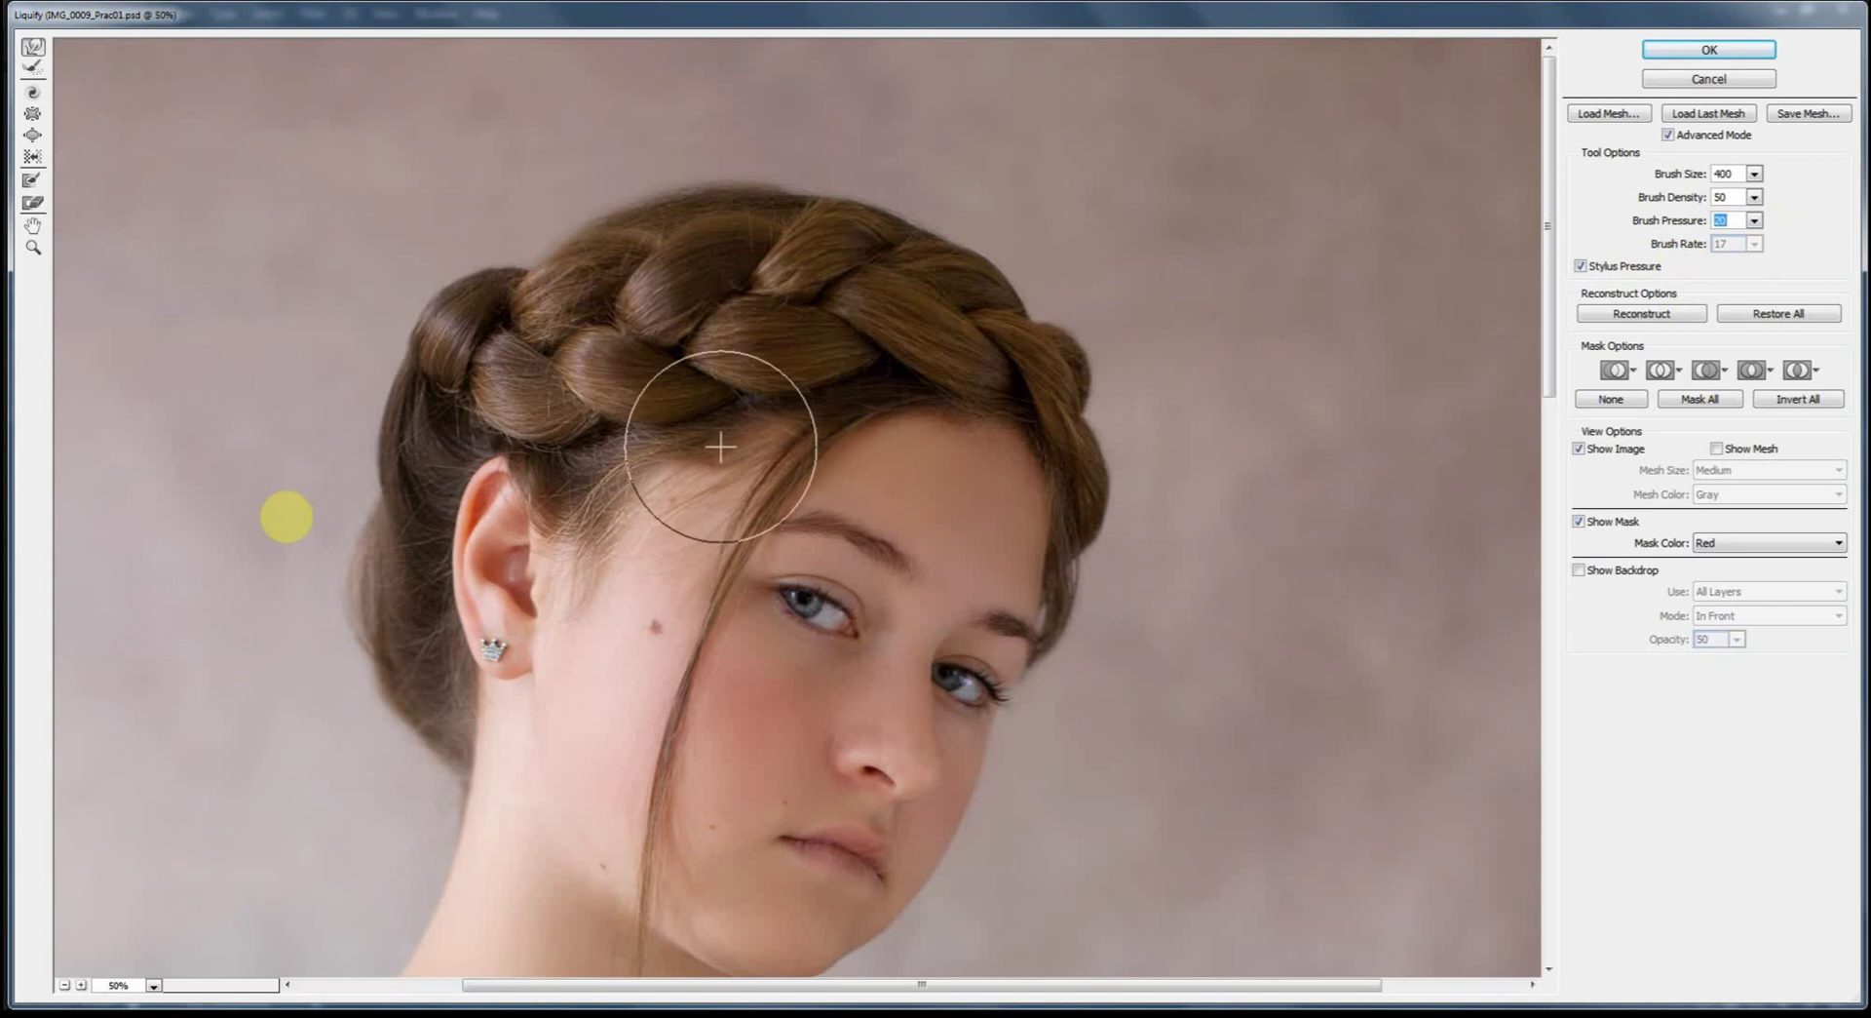
pyautogui.moveTo(302, 604)
pyautogui.mouseDown()
pyautogui.moveTo(290, 546)
pyautogui.moveTo(312, 665)
pyautogui.mouseUp()
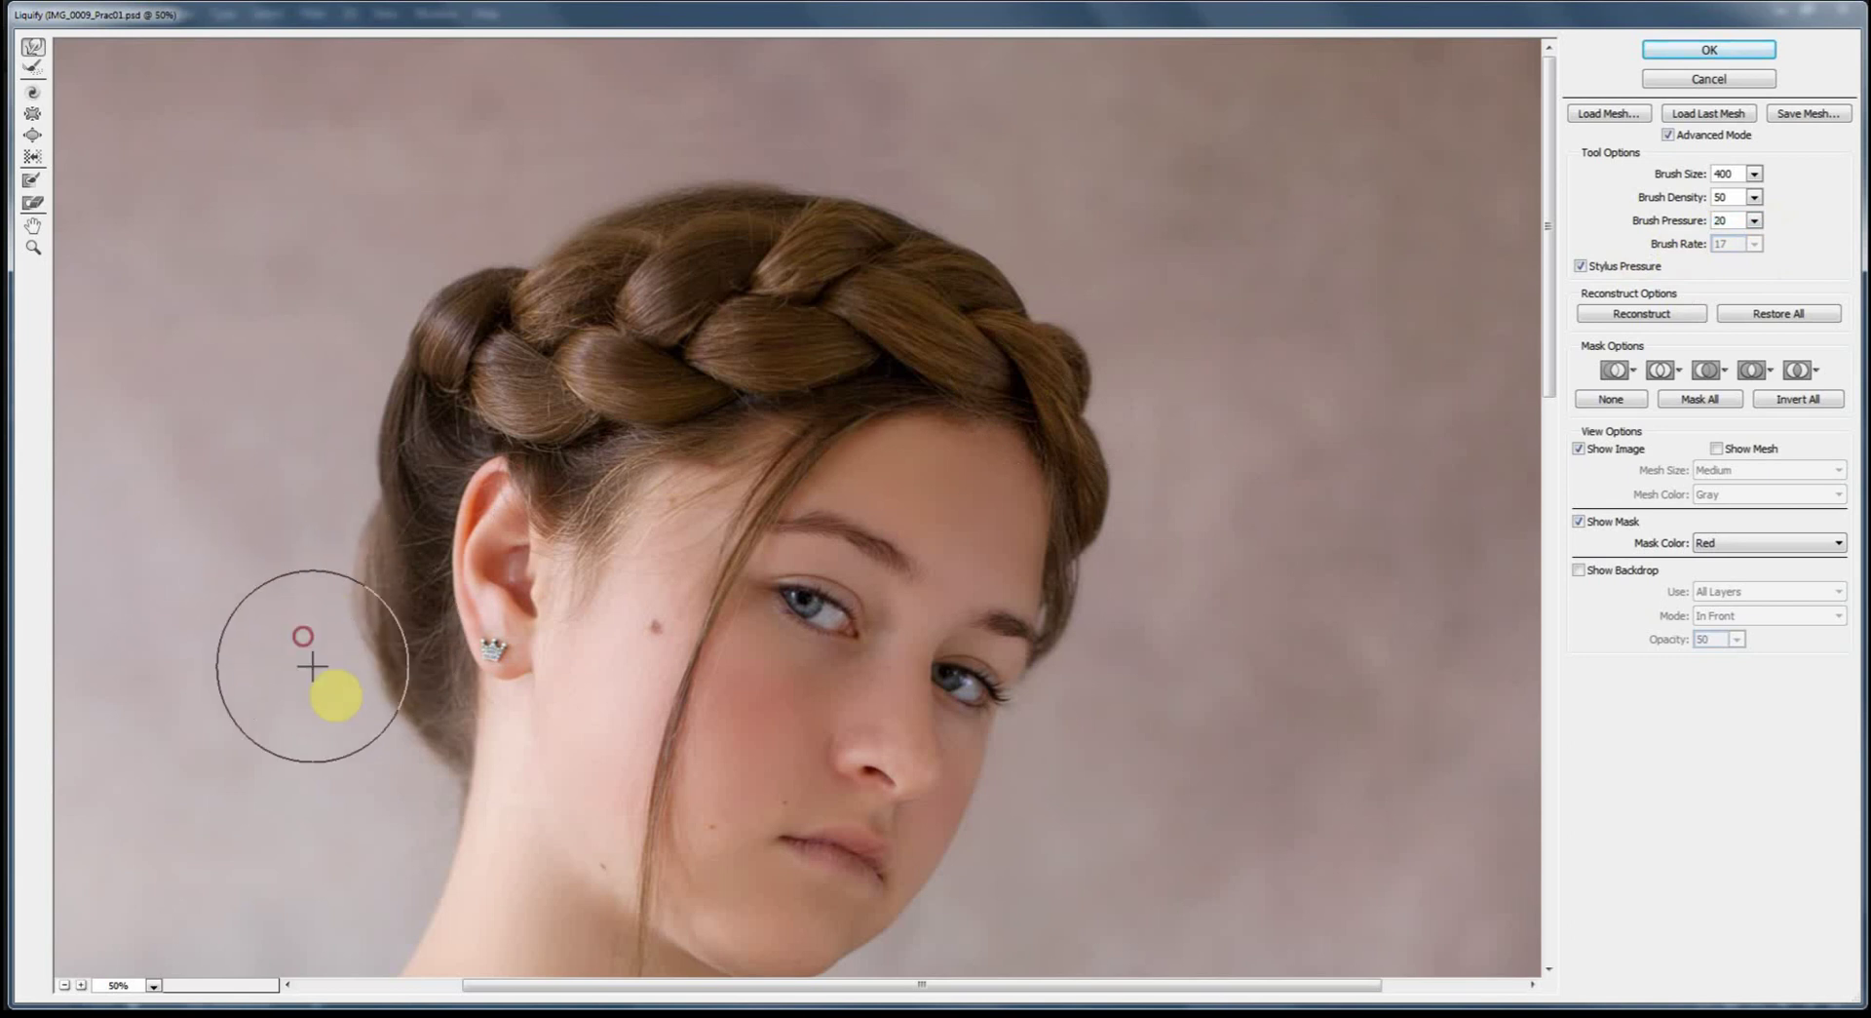
pyautogui.click(1008, 285)
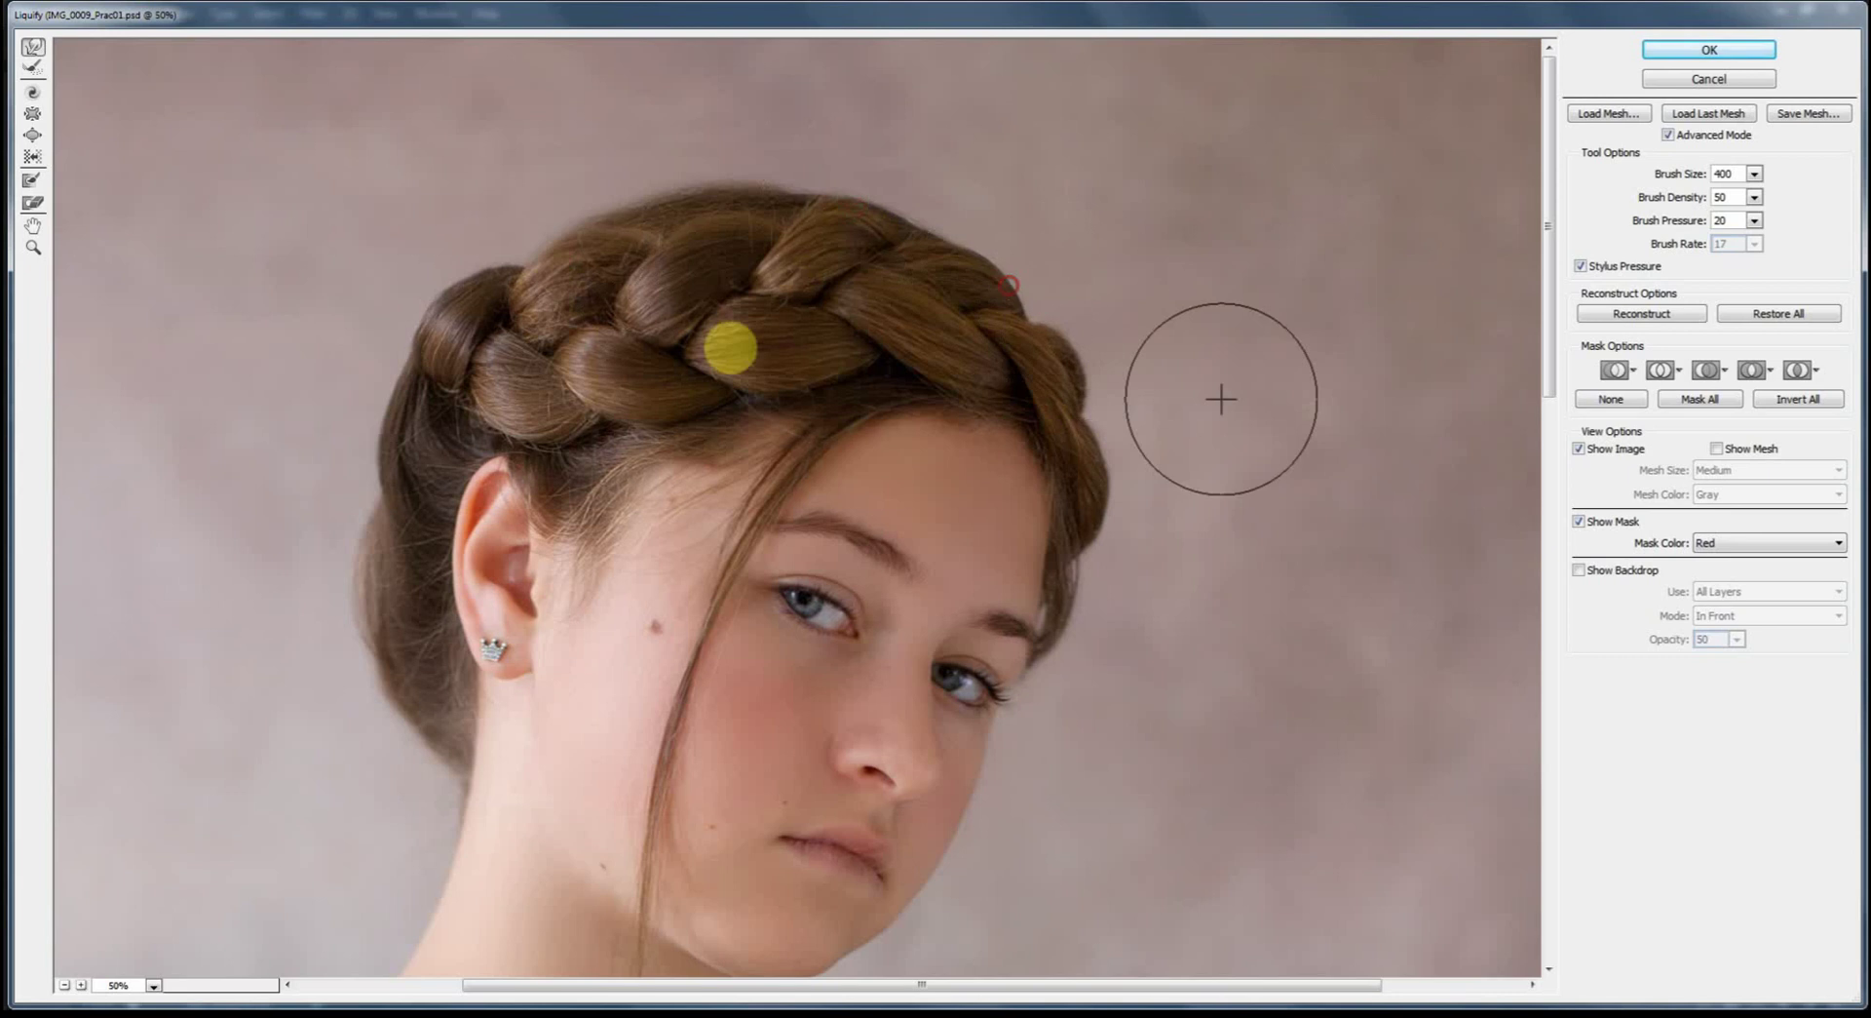
# Step: Enlarge the eyes slightly with the Bloat tool at brush size 400
pyautogui.scroll(-9, 1222, 398)
pyautogui.moveTo(927, 985); pyautogui.dragTo(761, 985)
pyautogui.scroll(-3, 238, 463)
pyautogui.press('z')
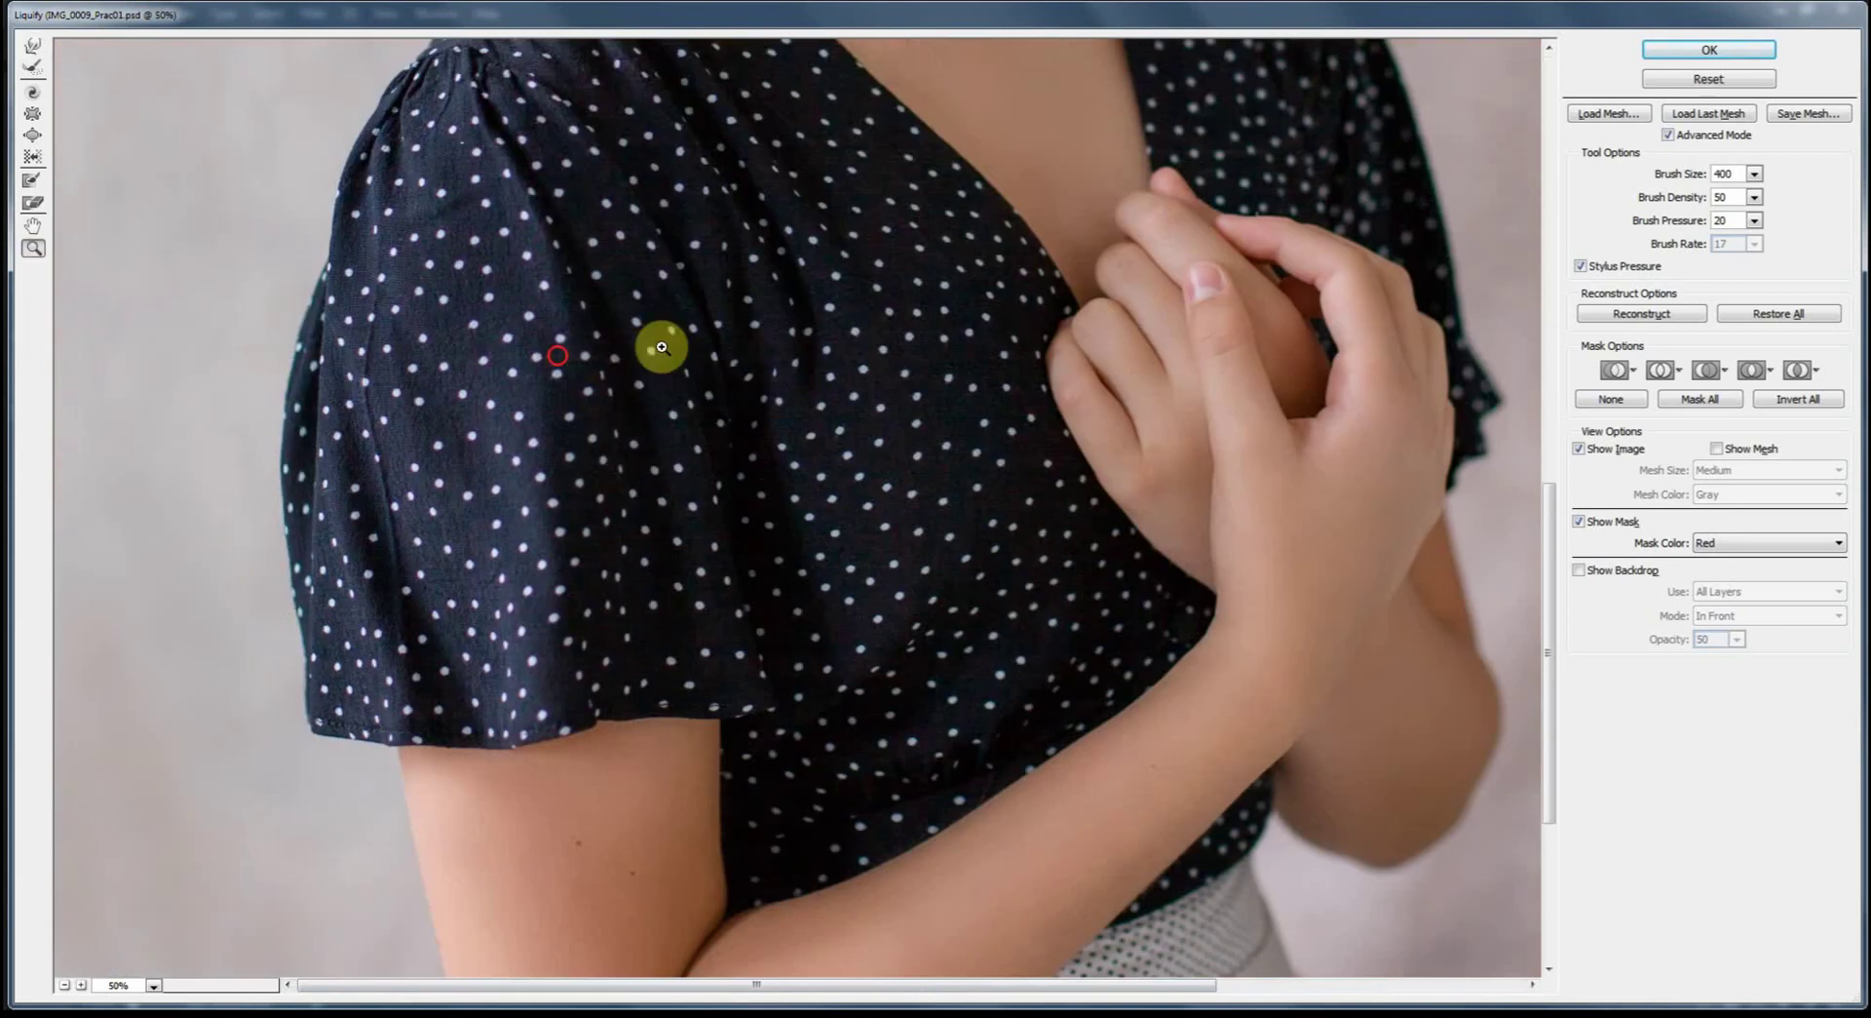
pyautogui.keyDown('alt'); pyautogui.click(558, 354); pyautogui.keyUp('alt')
pyautogui.scroll(5, 558, 355)
pyautogui.click(34, 135)
pyautogui.keyDown('ctrl'); pyautogui.click(856, 421); pyautogui.keyUp('ctrl')
pyautogui.click(736, 502)
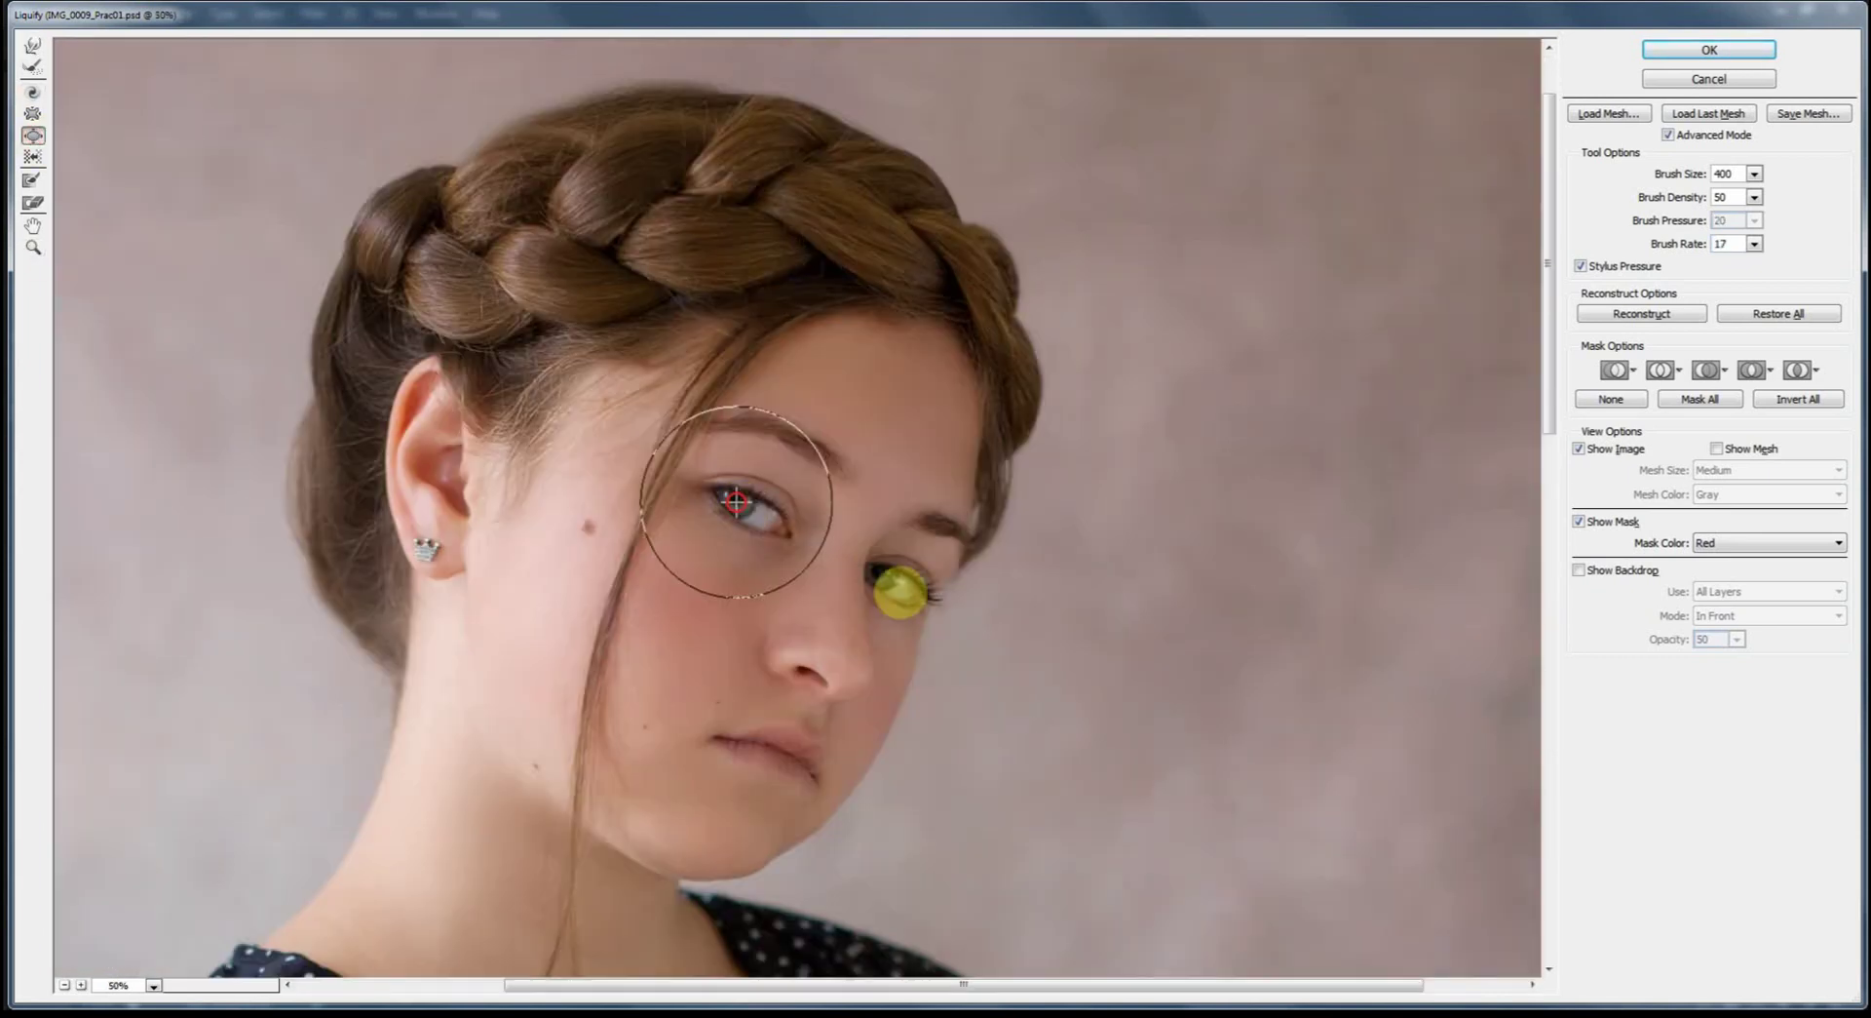
# Step: Enlarge the Forward Warp brush to 600 and reshape the blouse and clasped hands at the front of the body
pyautogui.scroll(-2, 1007, 543)
pyautogui.scroll(1, 1007, 543)
pyautogui.click(33, 47)
pyautogui.scroll(-9, 698, 568)
pyautogui.press(']')
pyautogui.press(']')
pyautogui.click(705, 578)
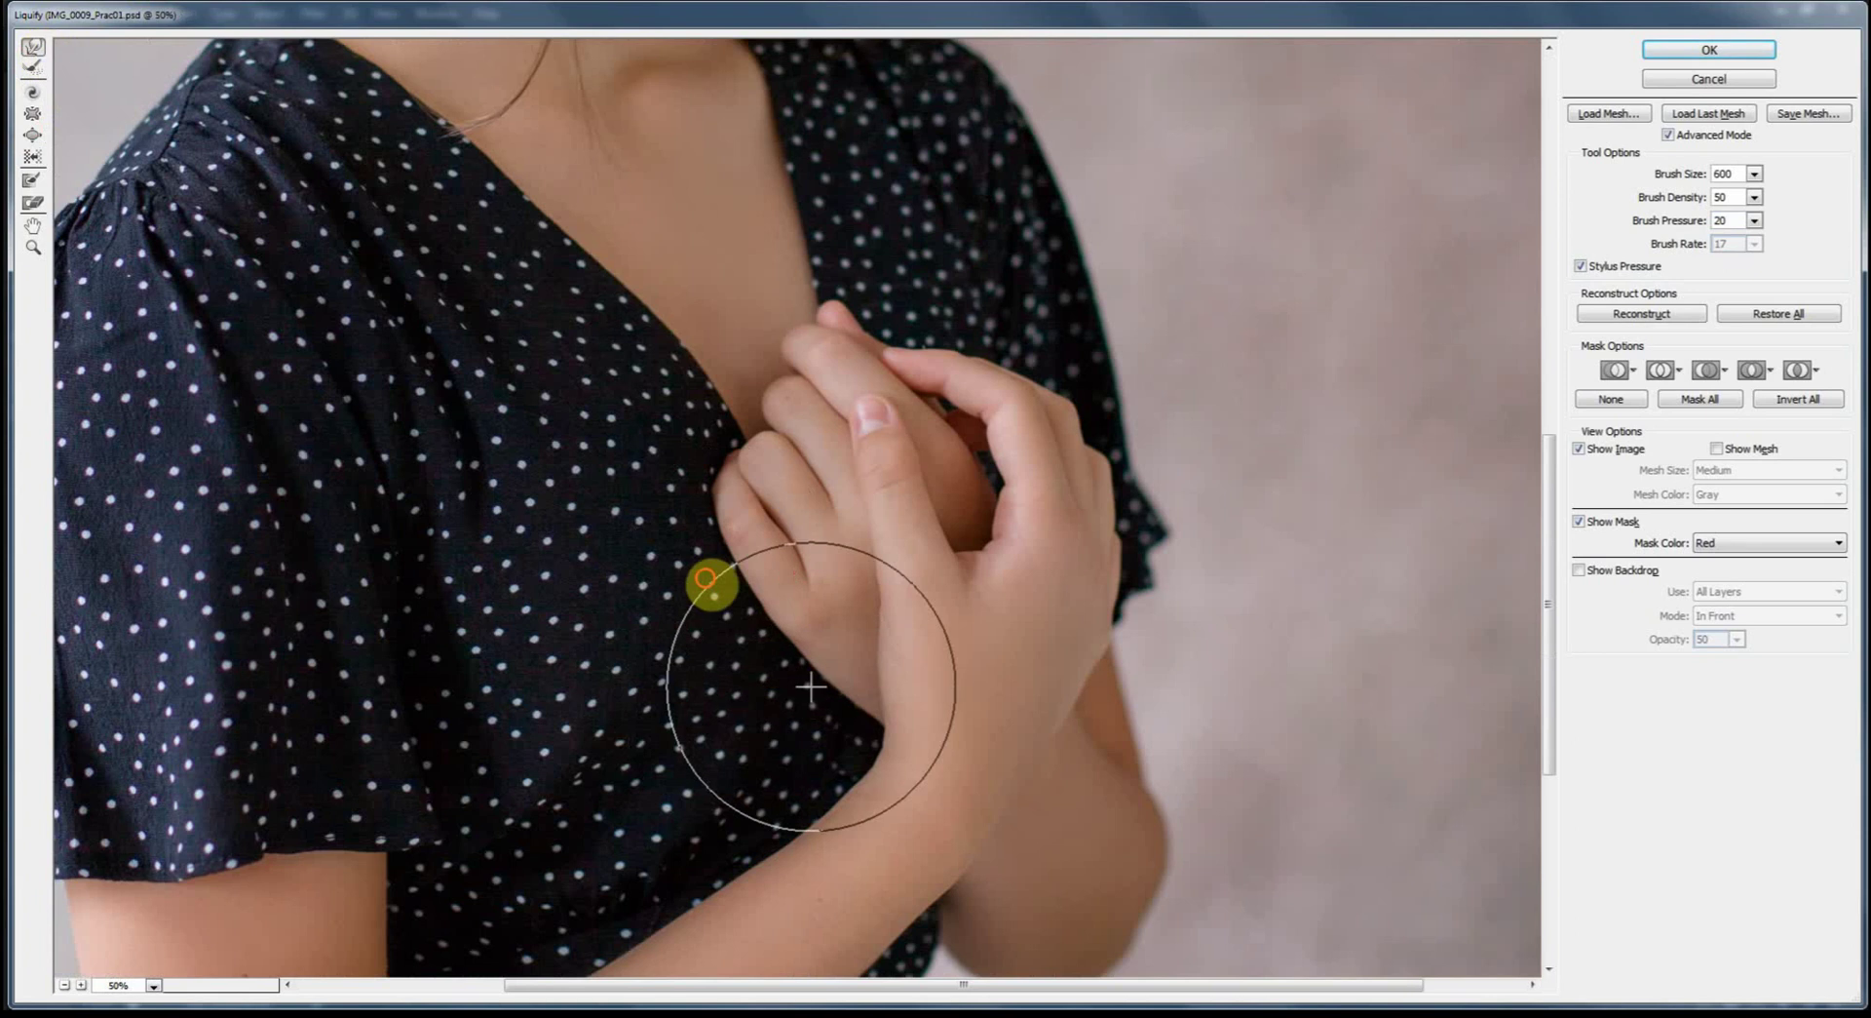
pyautogui.moveTo(711, 585); pyautogui.dragTo(794, 691)
pyautogui.moveTo(858, 541); pyautogui.dragTo(868, 547)
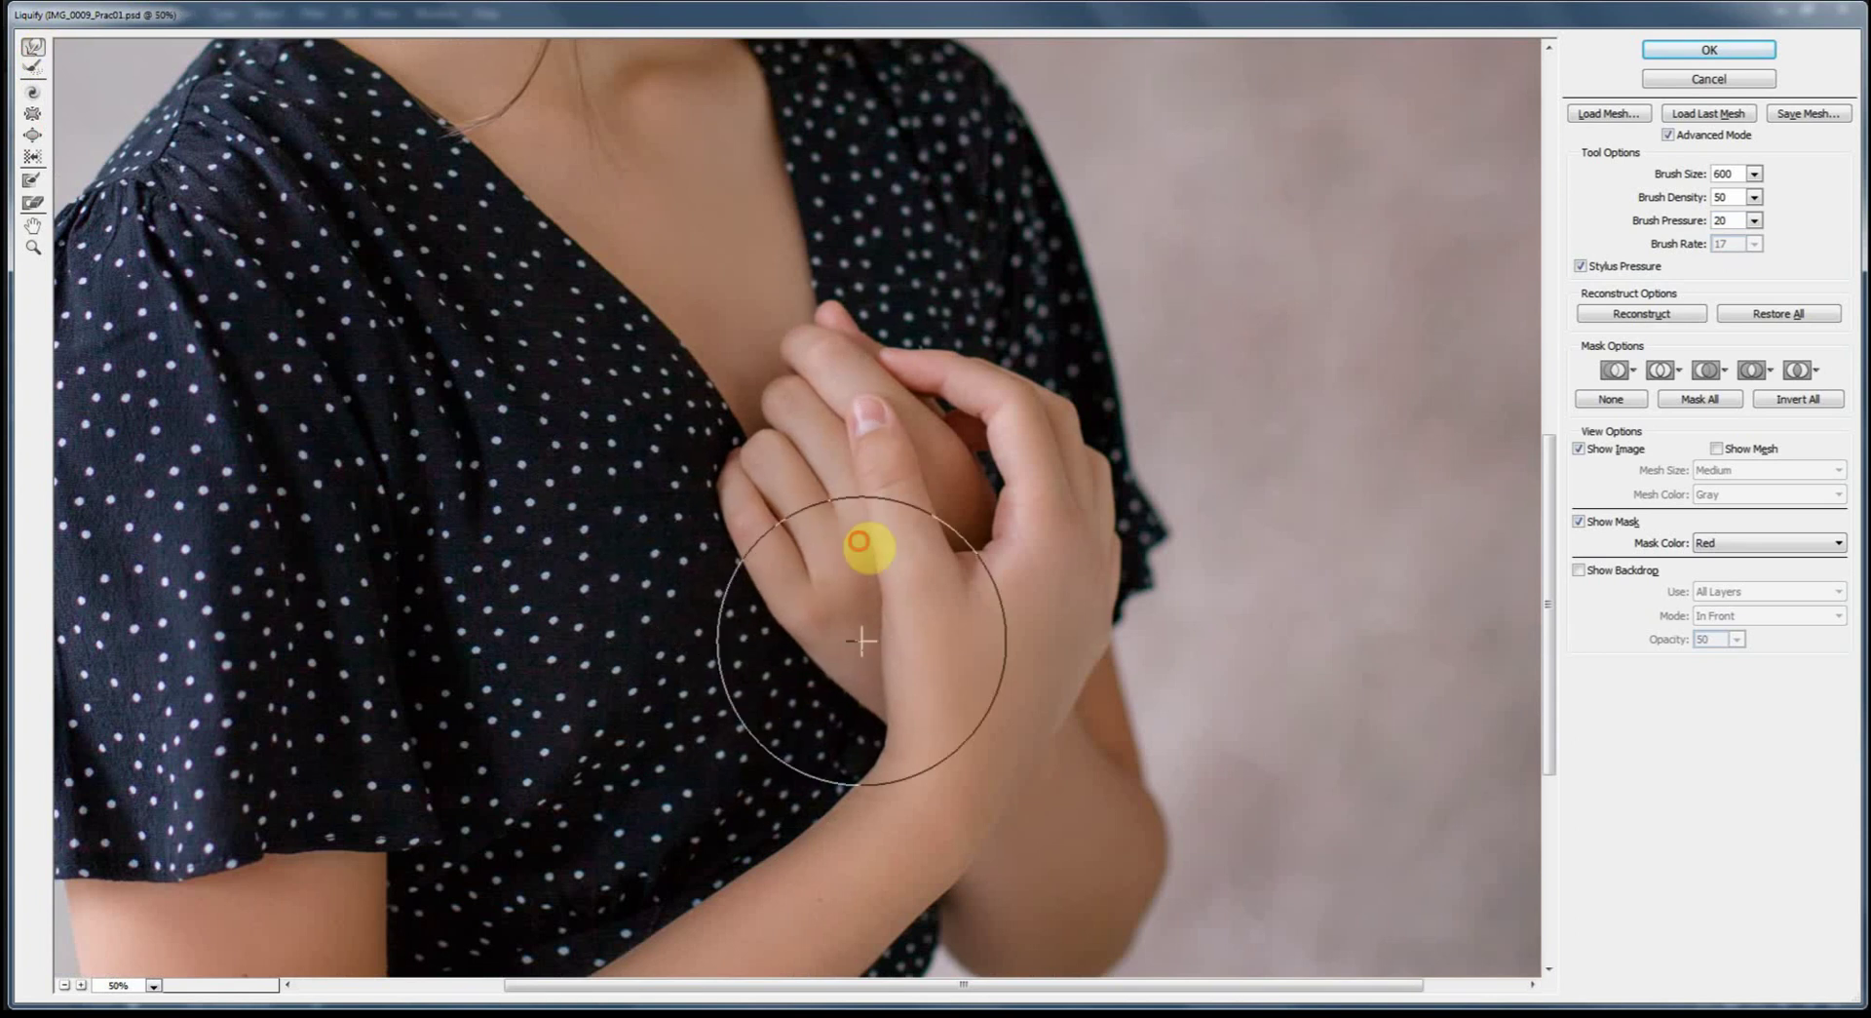
pyautogui.scroll(7, 1111, 375)
pyautogui.scroll(-10, 971, 645)
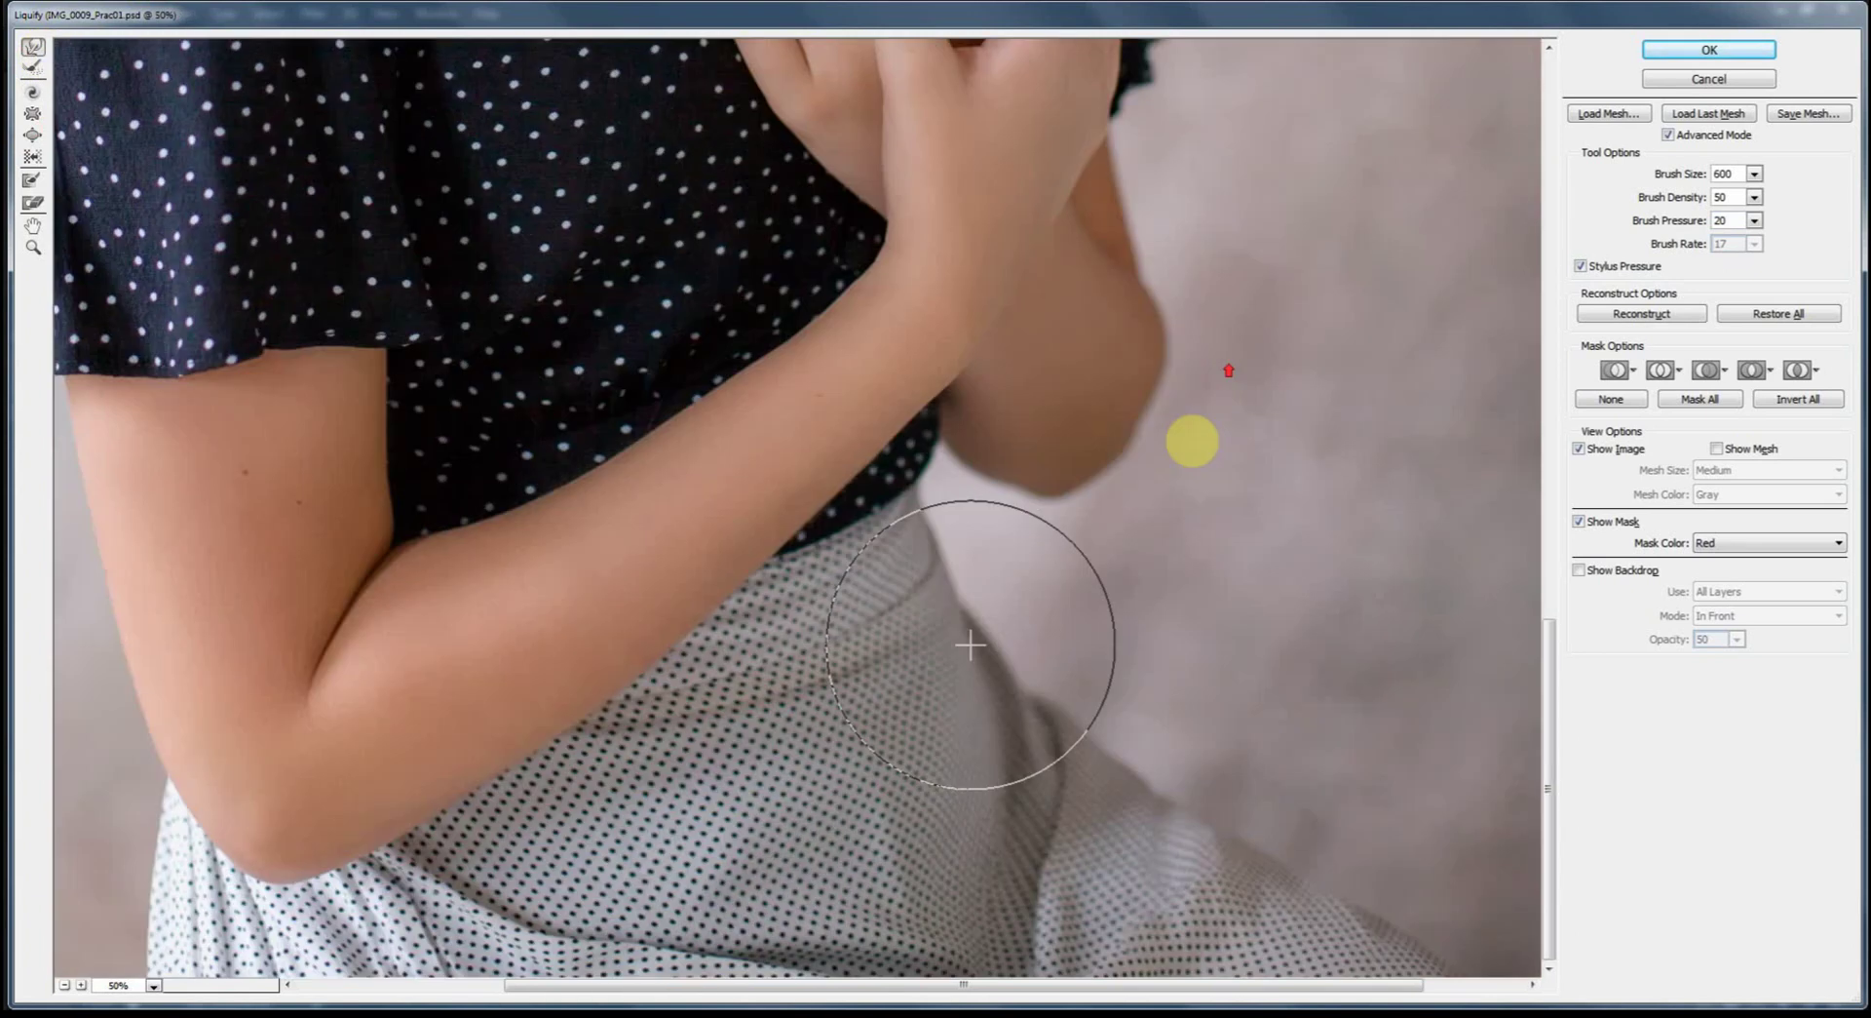
pyautogui.scroll(8, 1192, 440)
# Step: Push the outer edge of the blouse sleeve inward with the Forward Warp tool and apply the Liquify changes
pyautogui.click(33, 248)
pyautogui.keyDown('alt'); pyautogui.click(660, 409); pyautogui.keyUp('alt')
pyautogui.click(33, 47)
pyautogui.moveTo(397, 811); pyautogui.dragTo(416, 806)
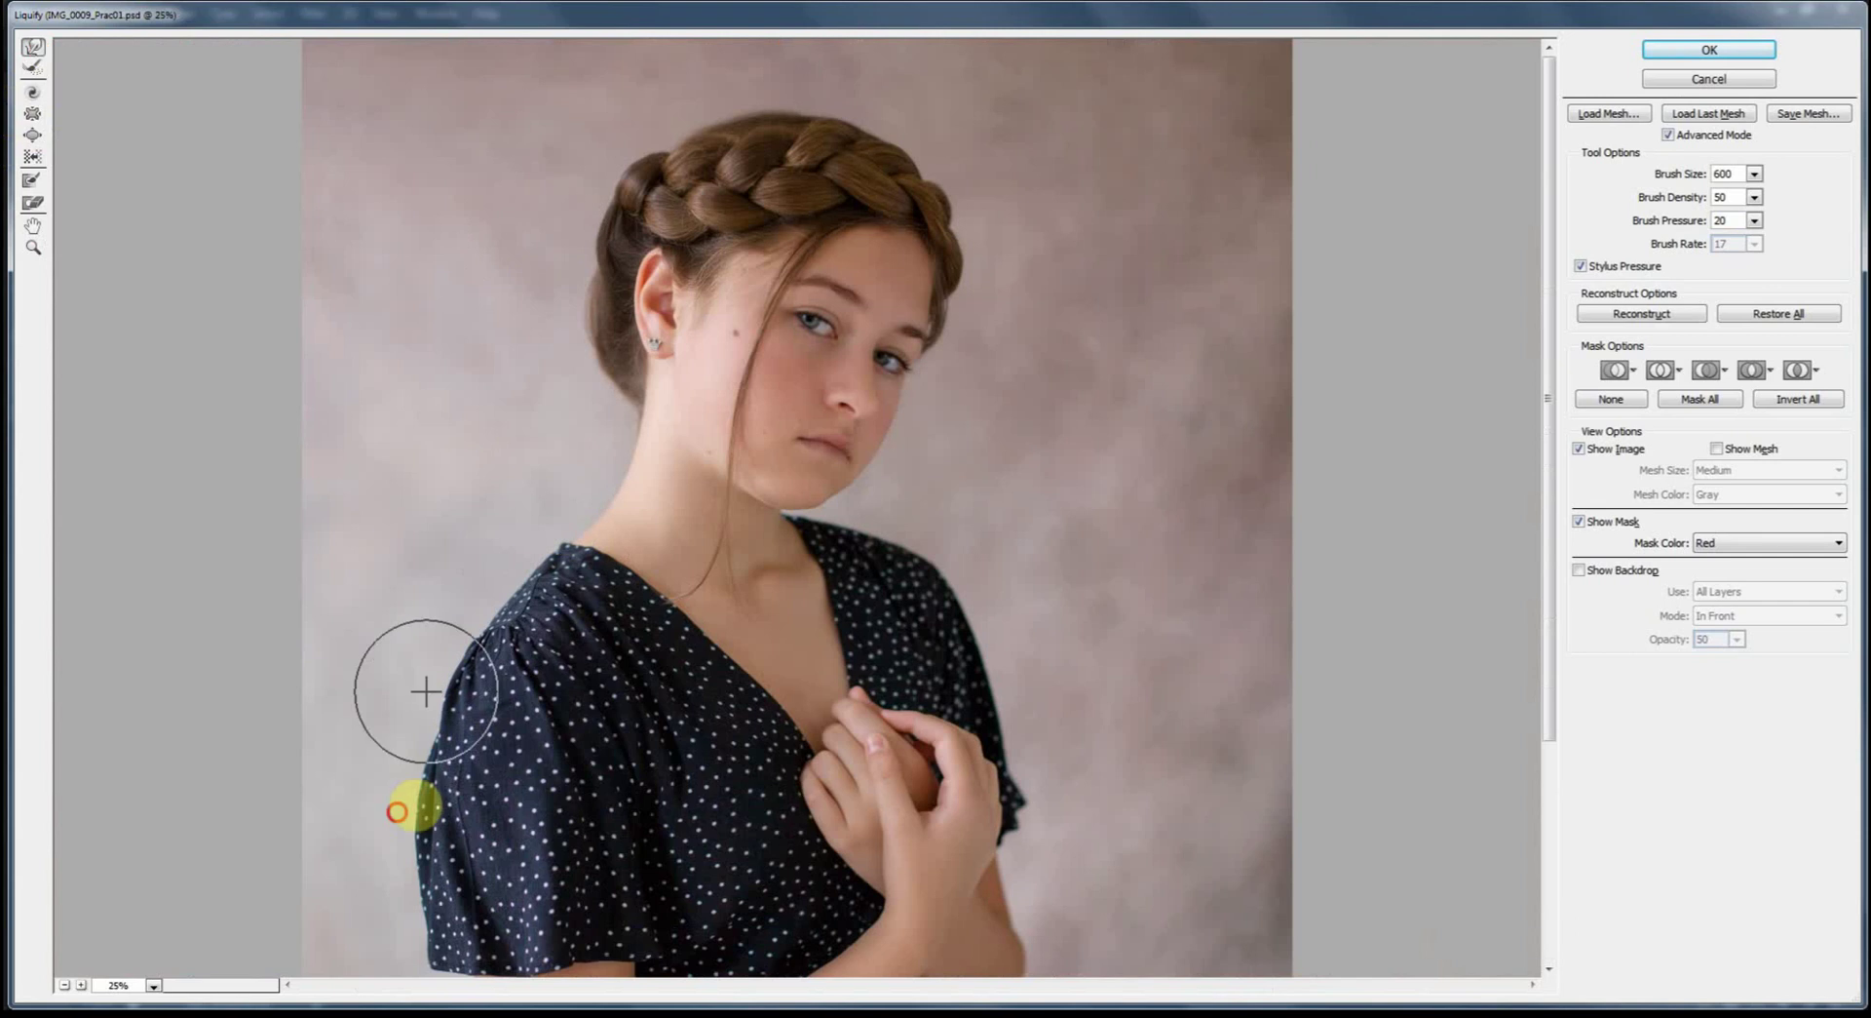
pyautogui.scroll(-3, 890, 476)
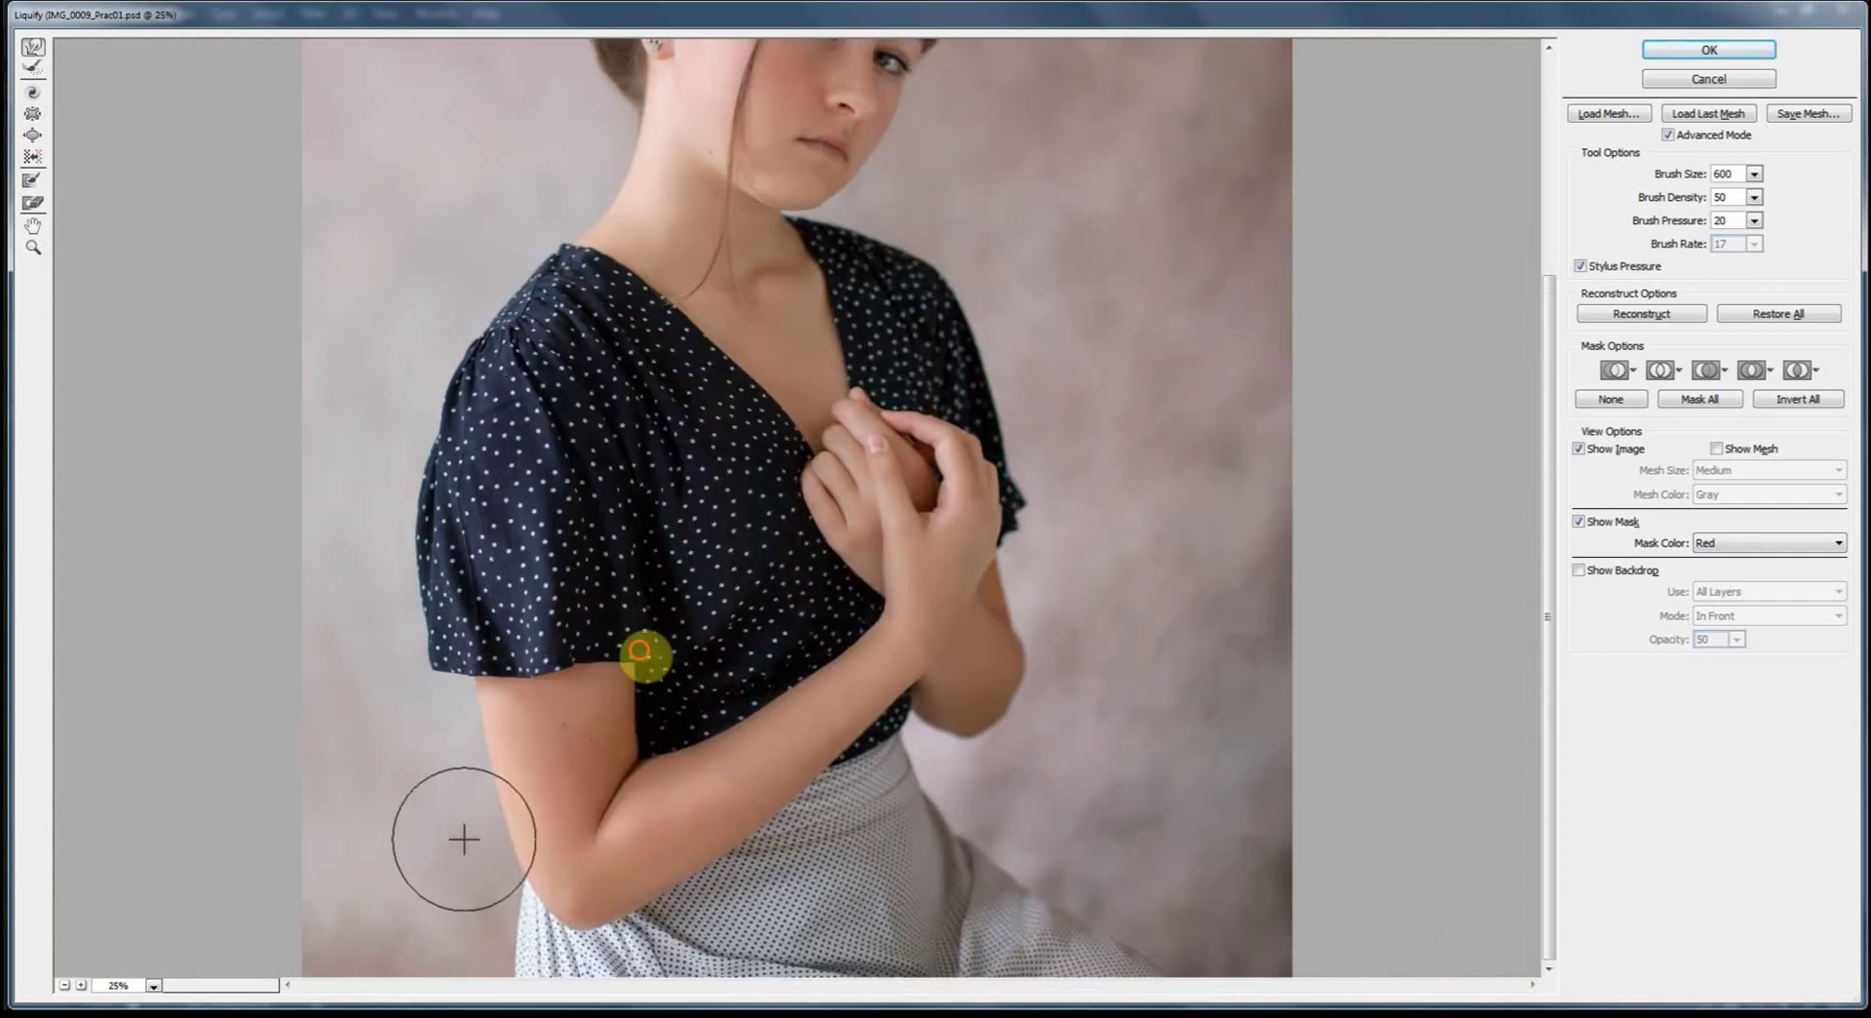
pyautogui.scroll(3, 877, 439)
pyautogui.click(1710, 50)
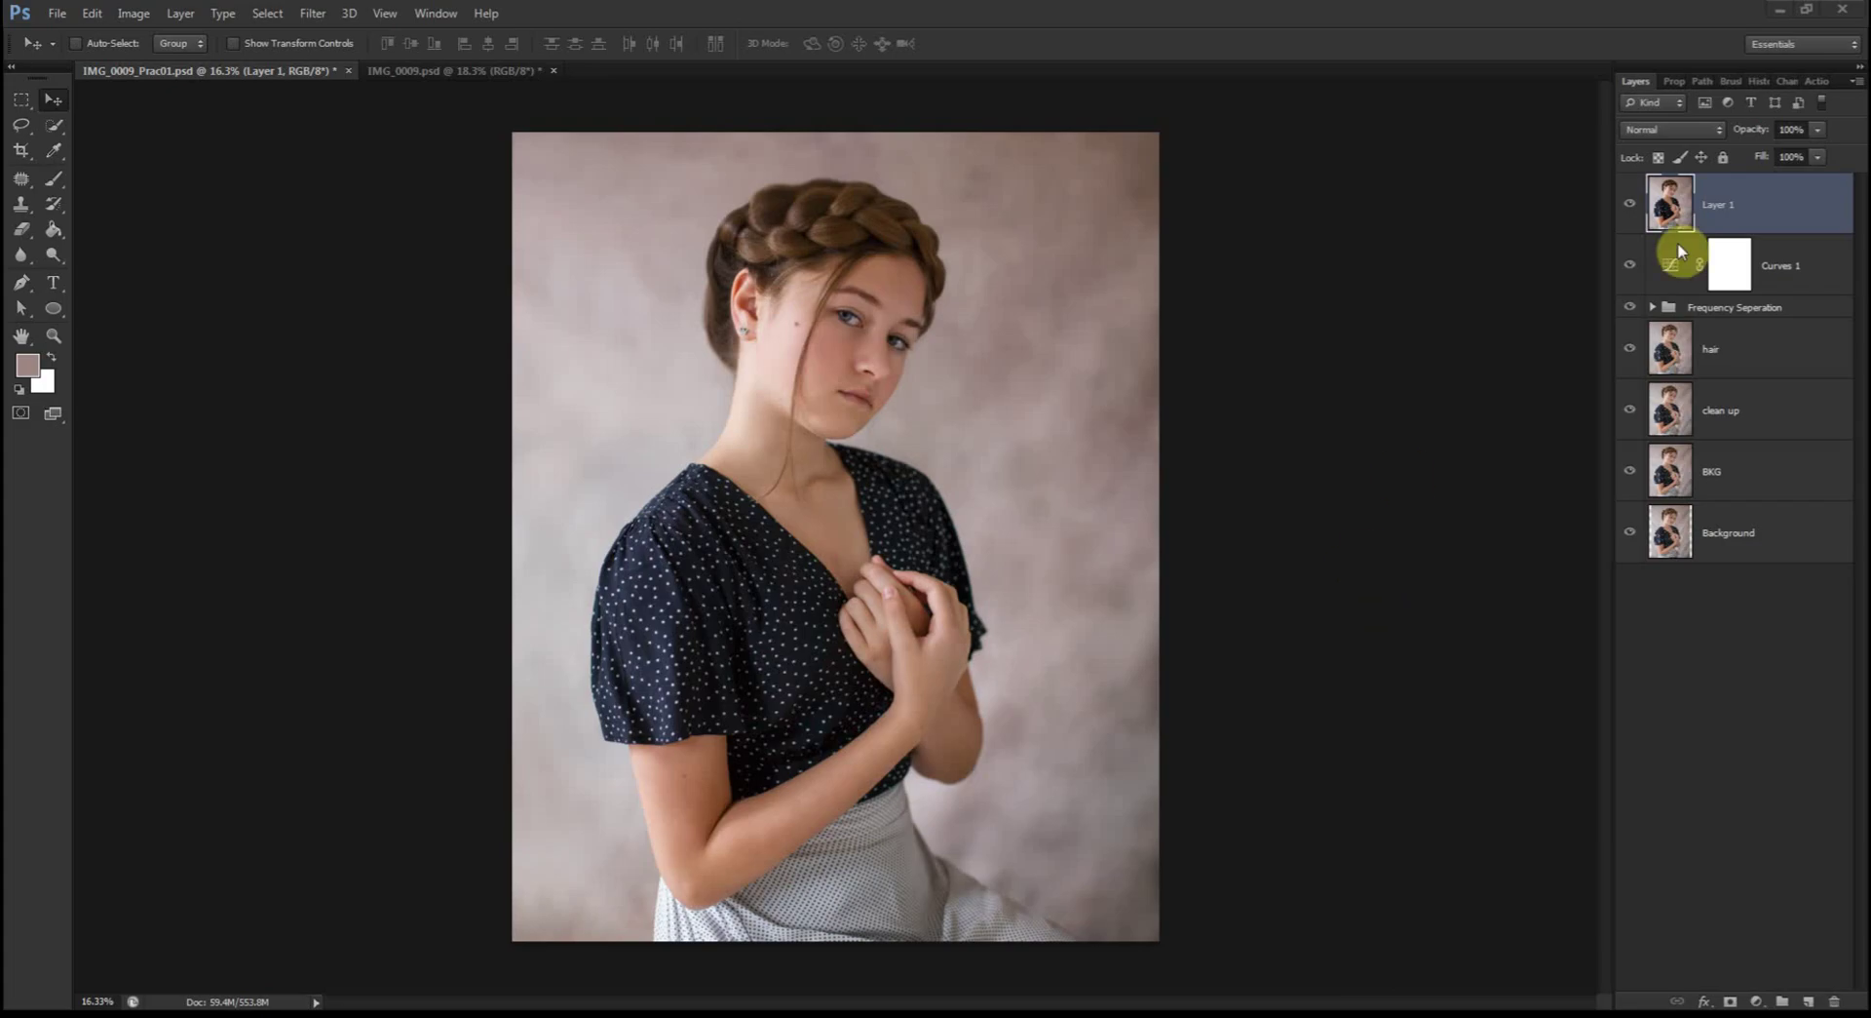
# Step: Rename the stamped layer as Liquify and hide it to compare the figure without the warping
pyautogui.doubleClick(1722, 205)
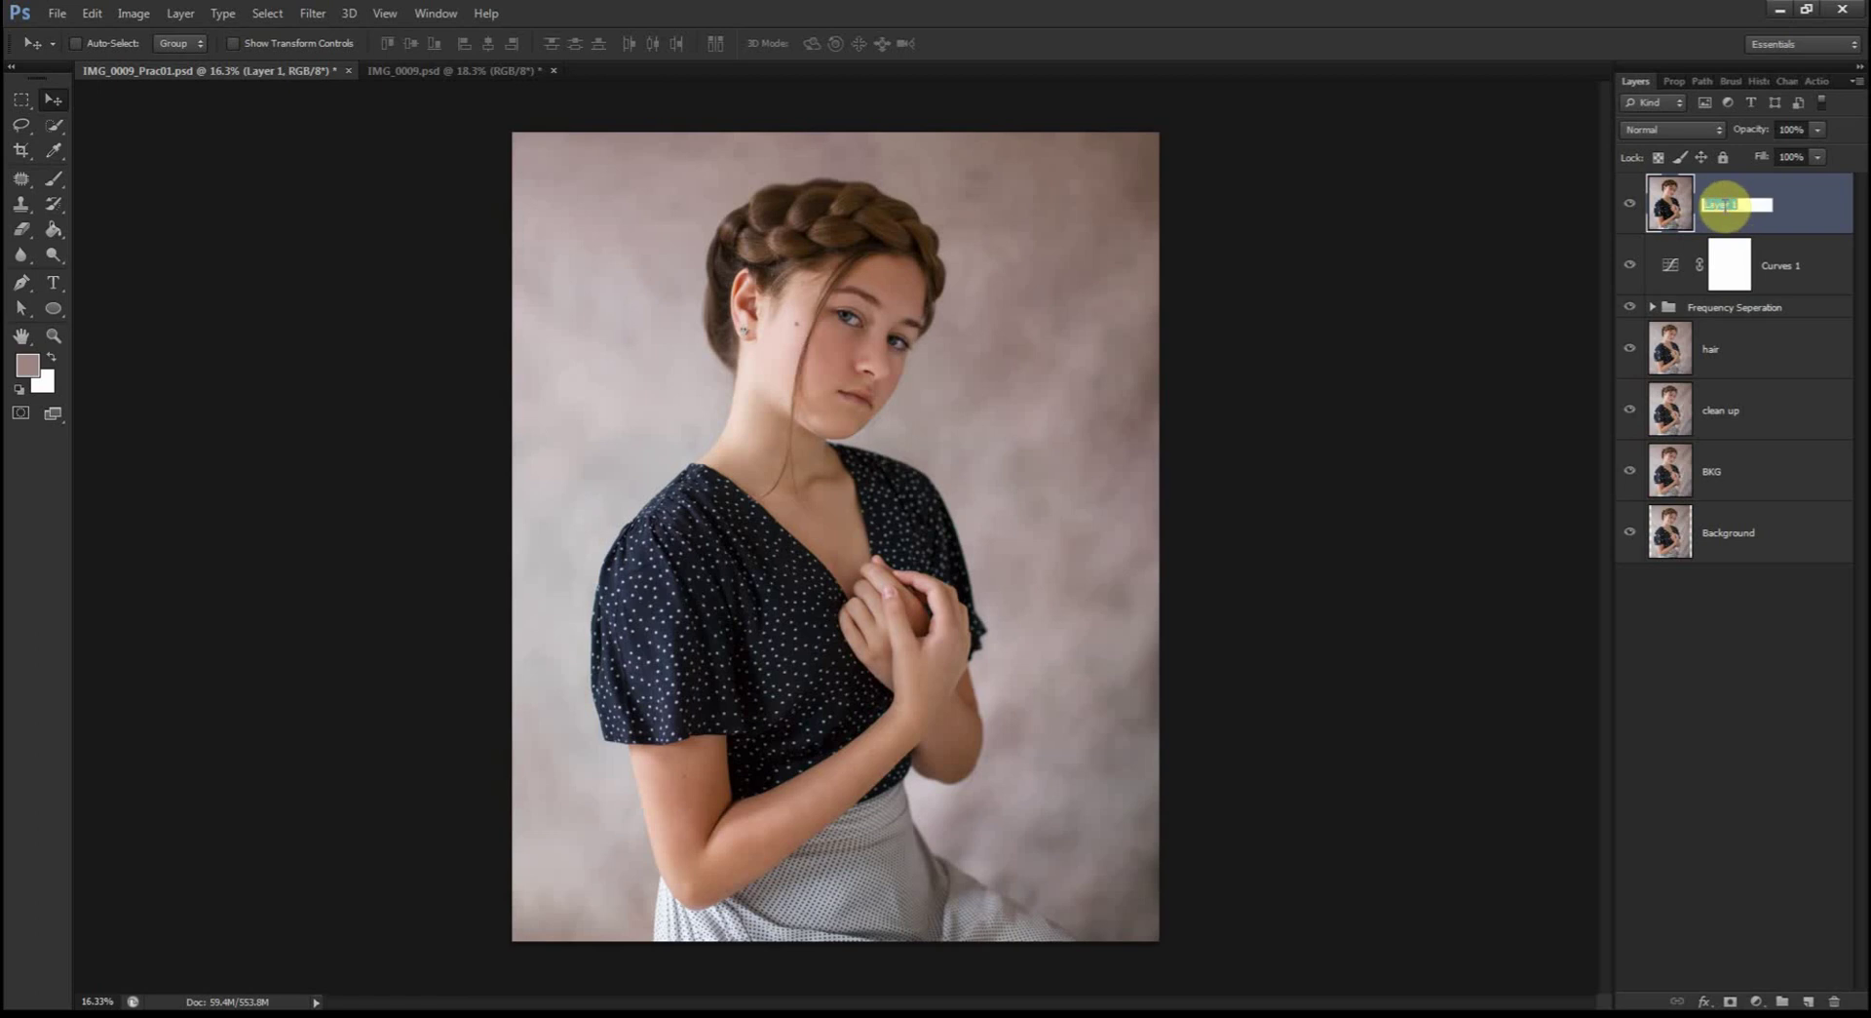
pyautogui.write('Liquify')
pyautogui.click(1724, 212)
pyautogui.click(1632, 211)
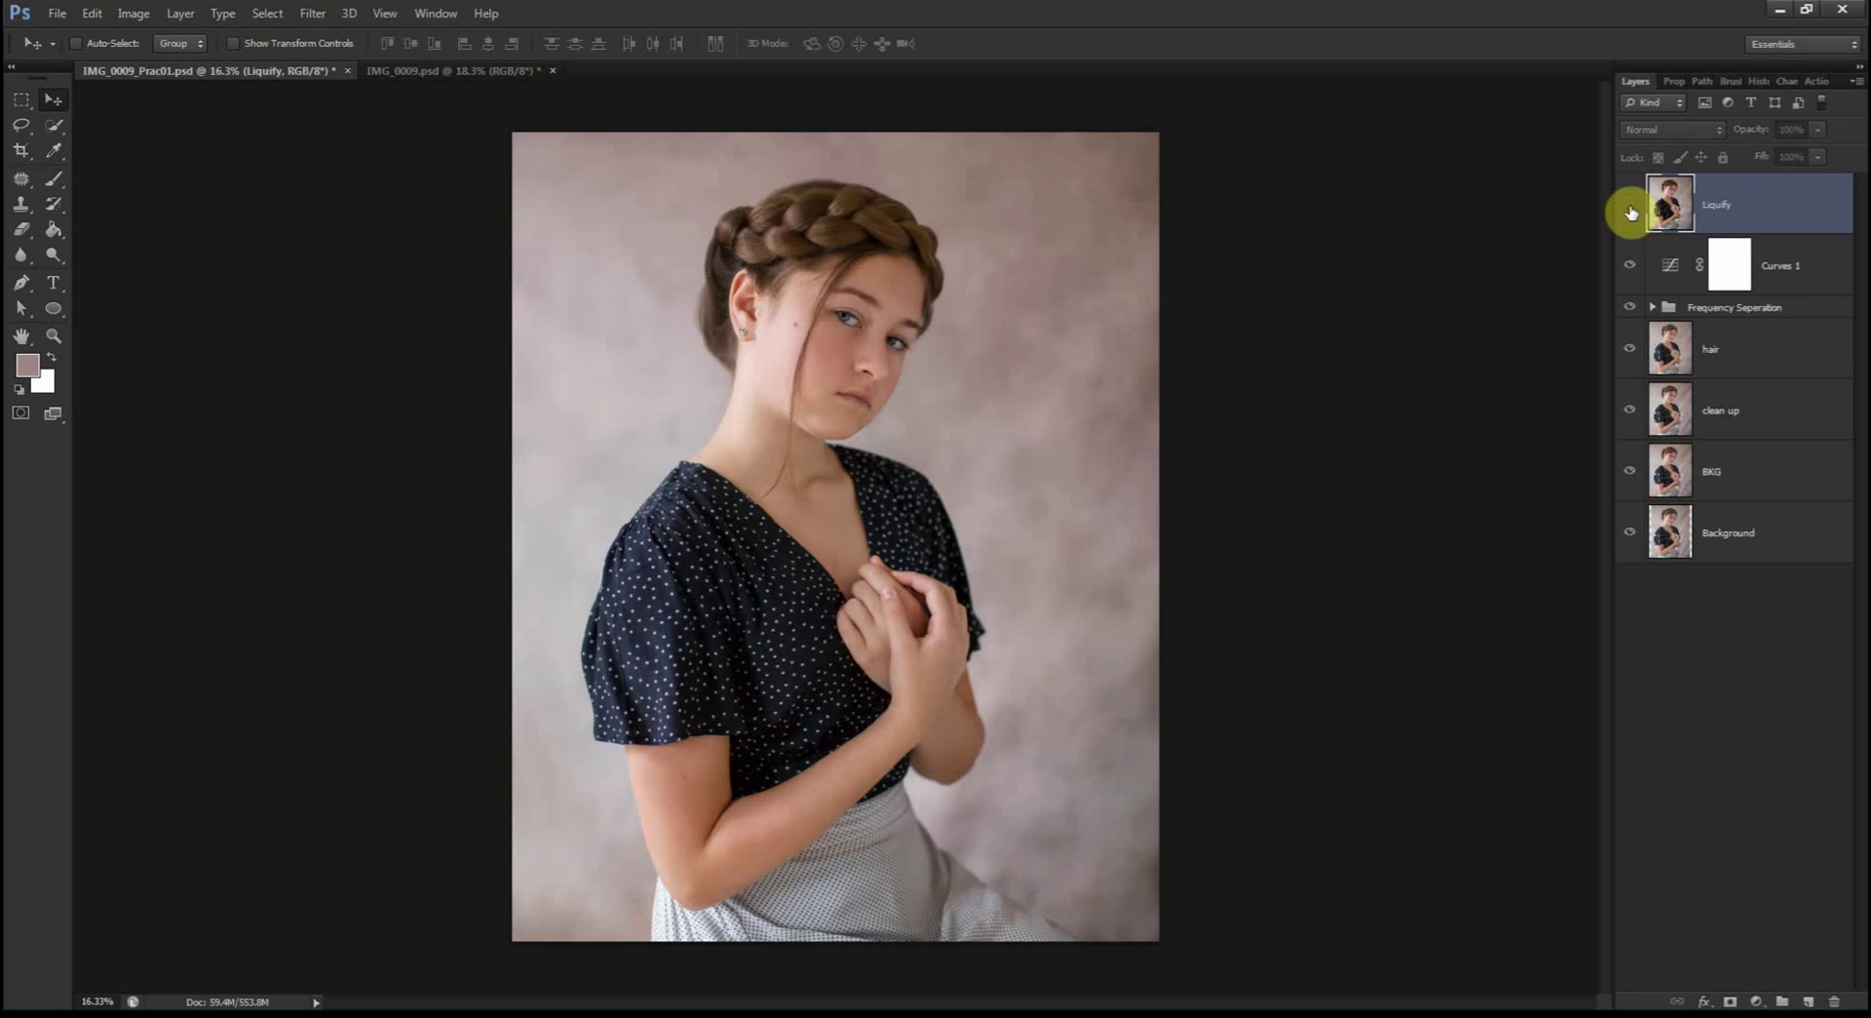
# Step: Toggle the Liquify layer's visibility to compare the portrait before and after warping, leaving the layer shown
pyautogui.click(1632, 211)
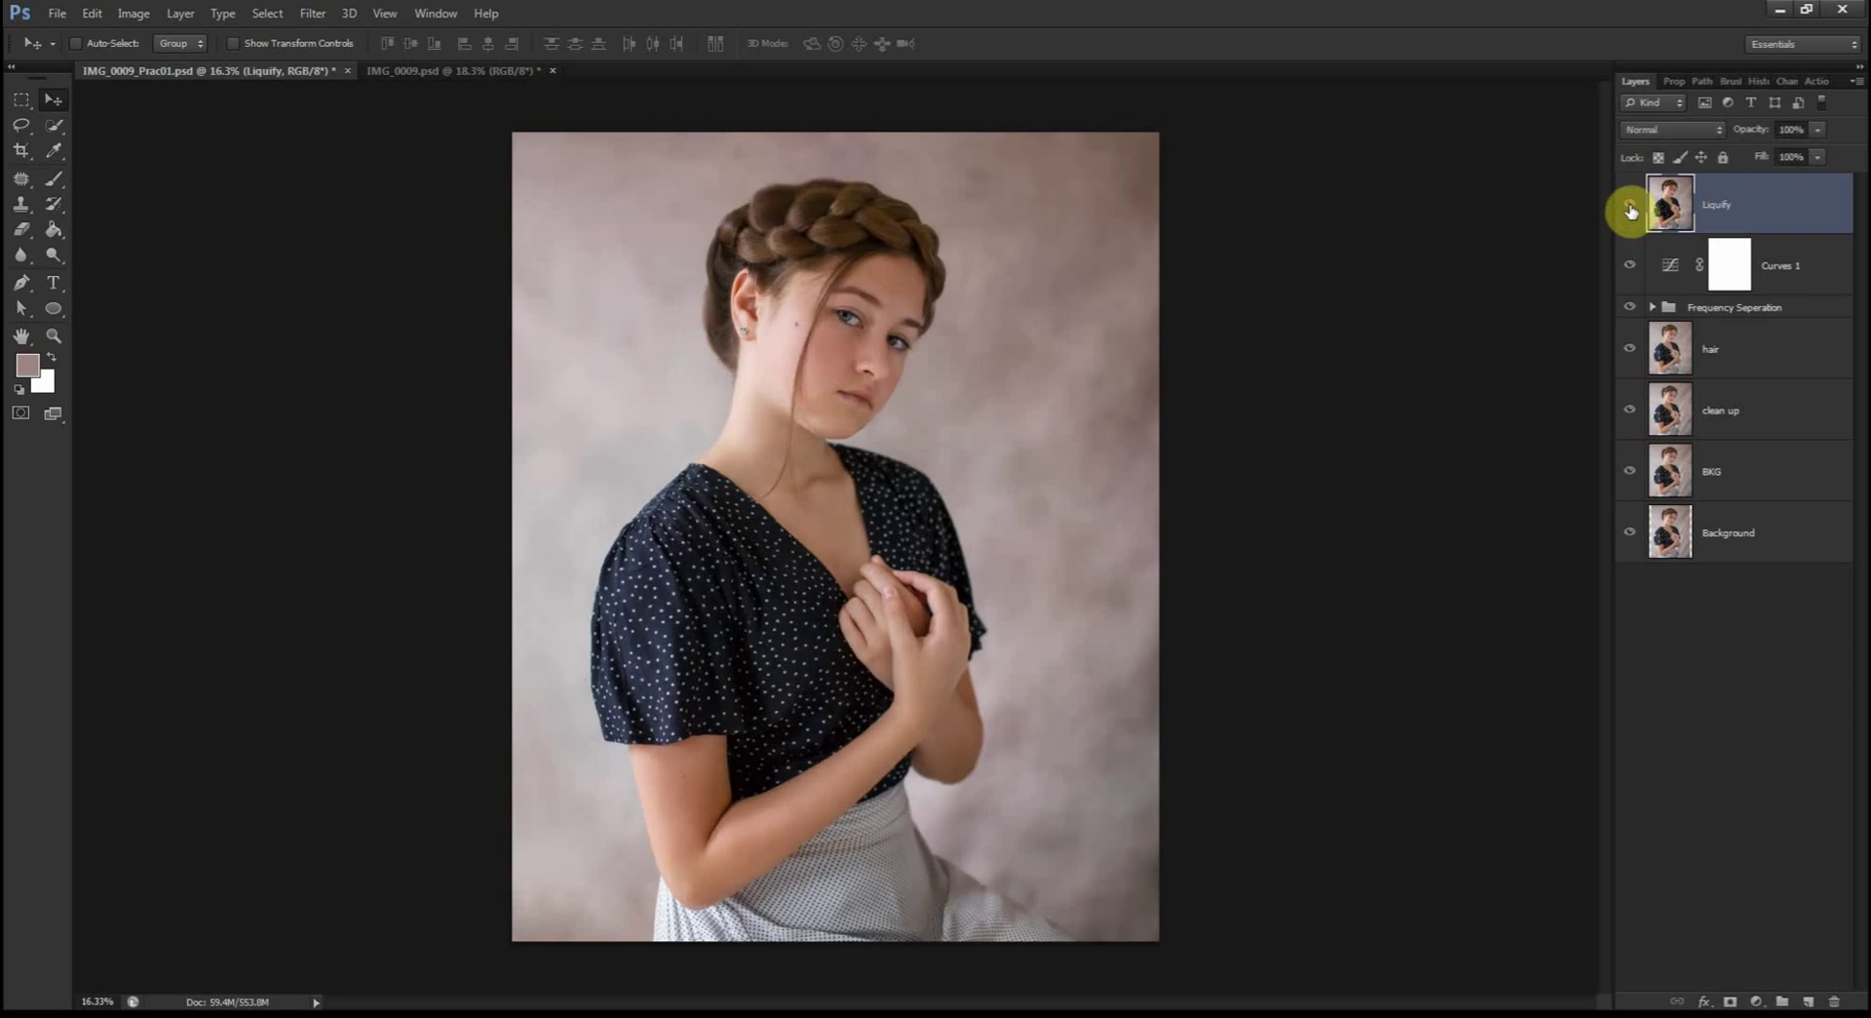
pyautogui.click(1631, 208)
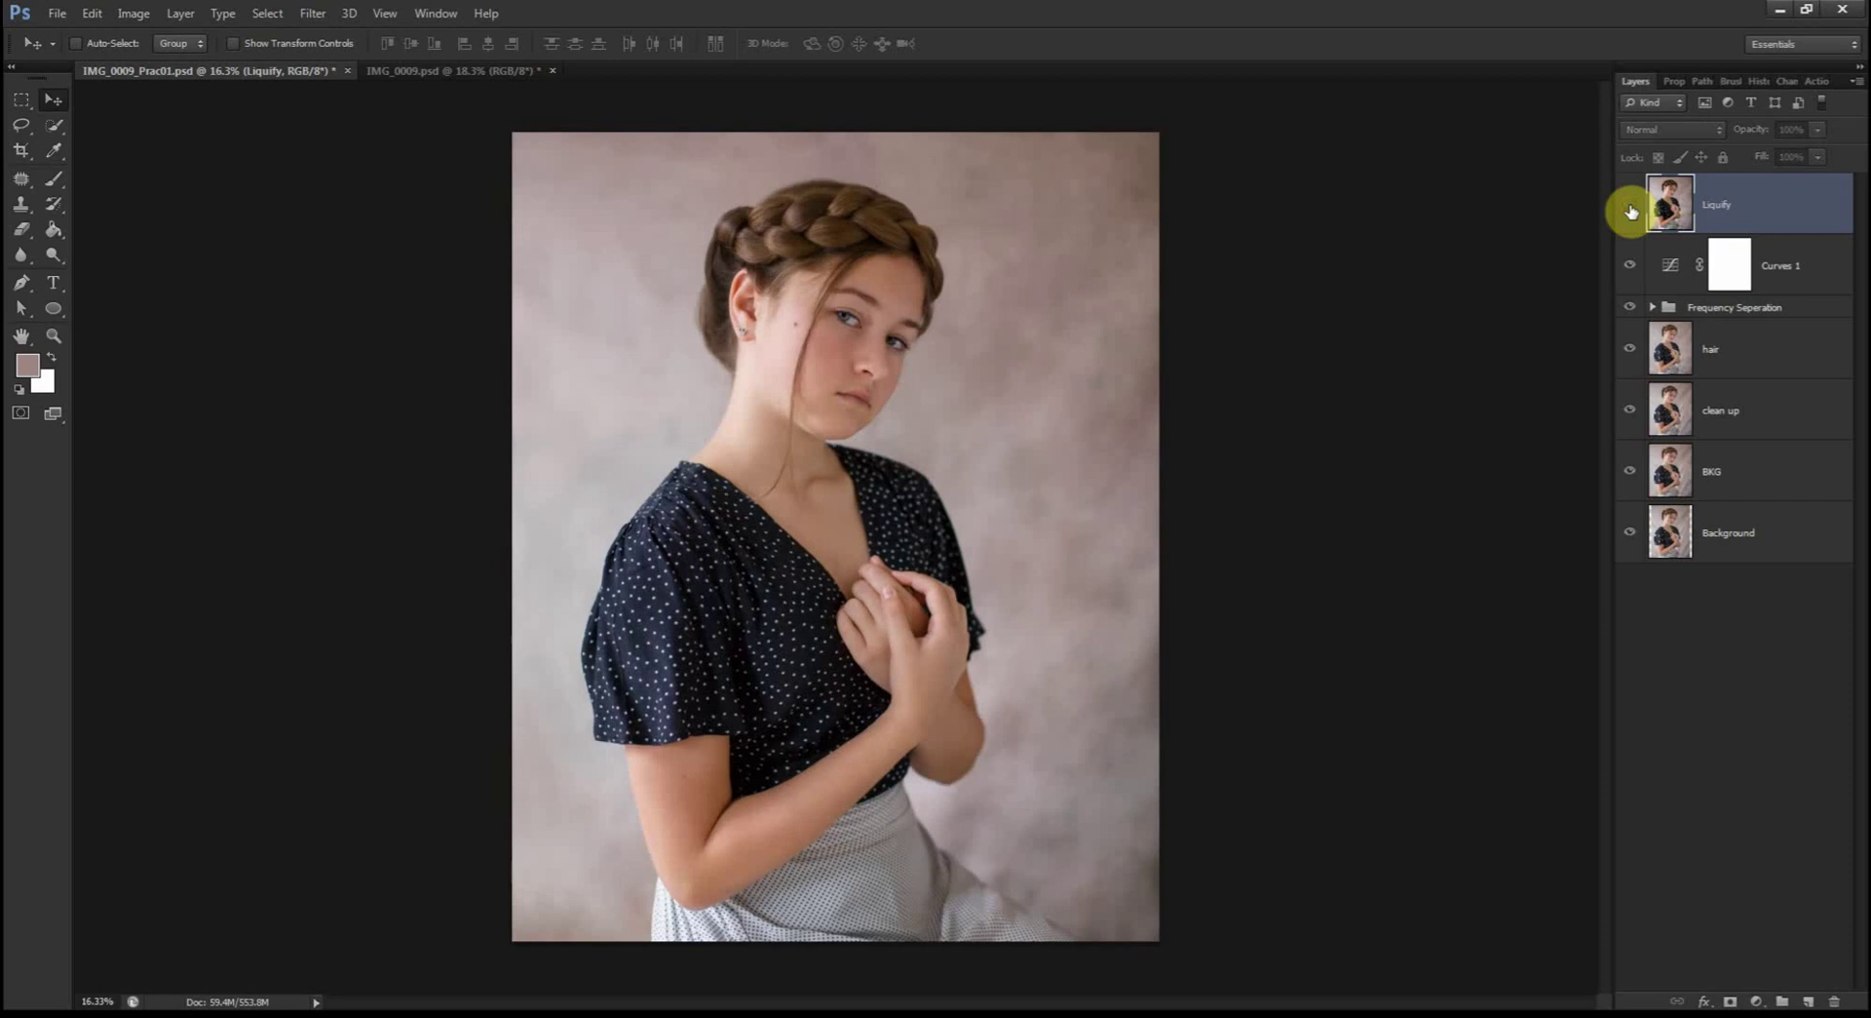
pyautogui.click(1631, 208)
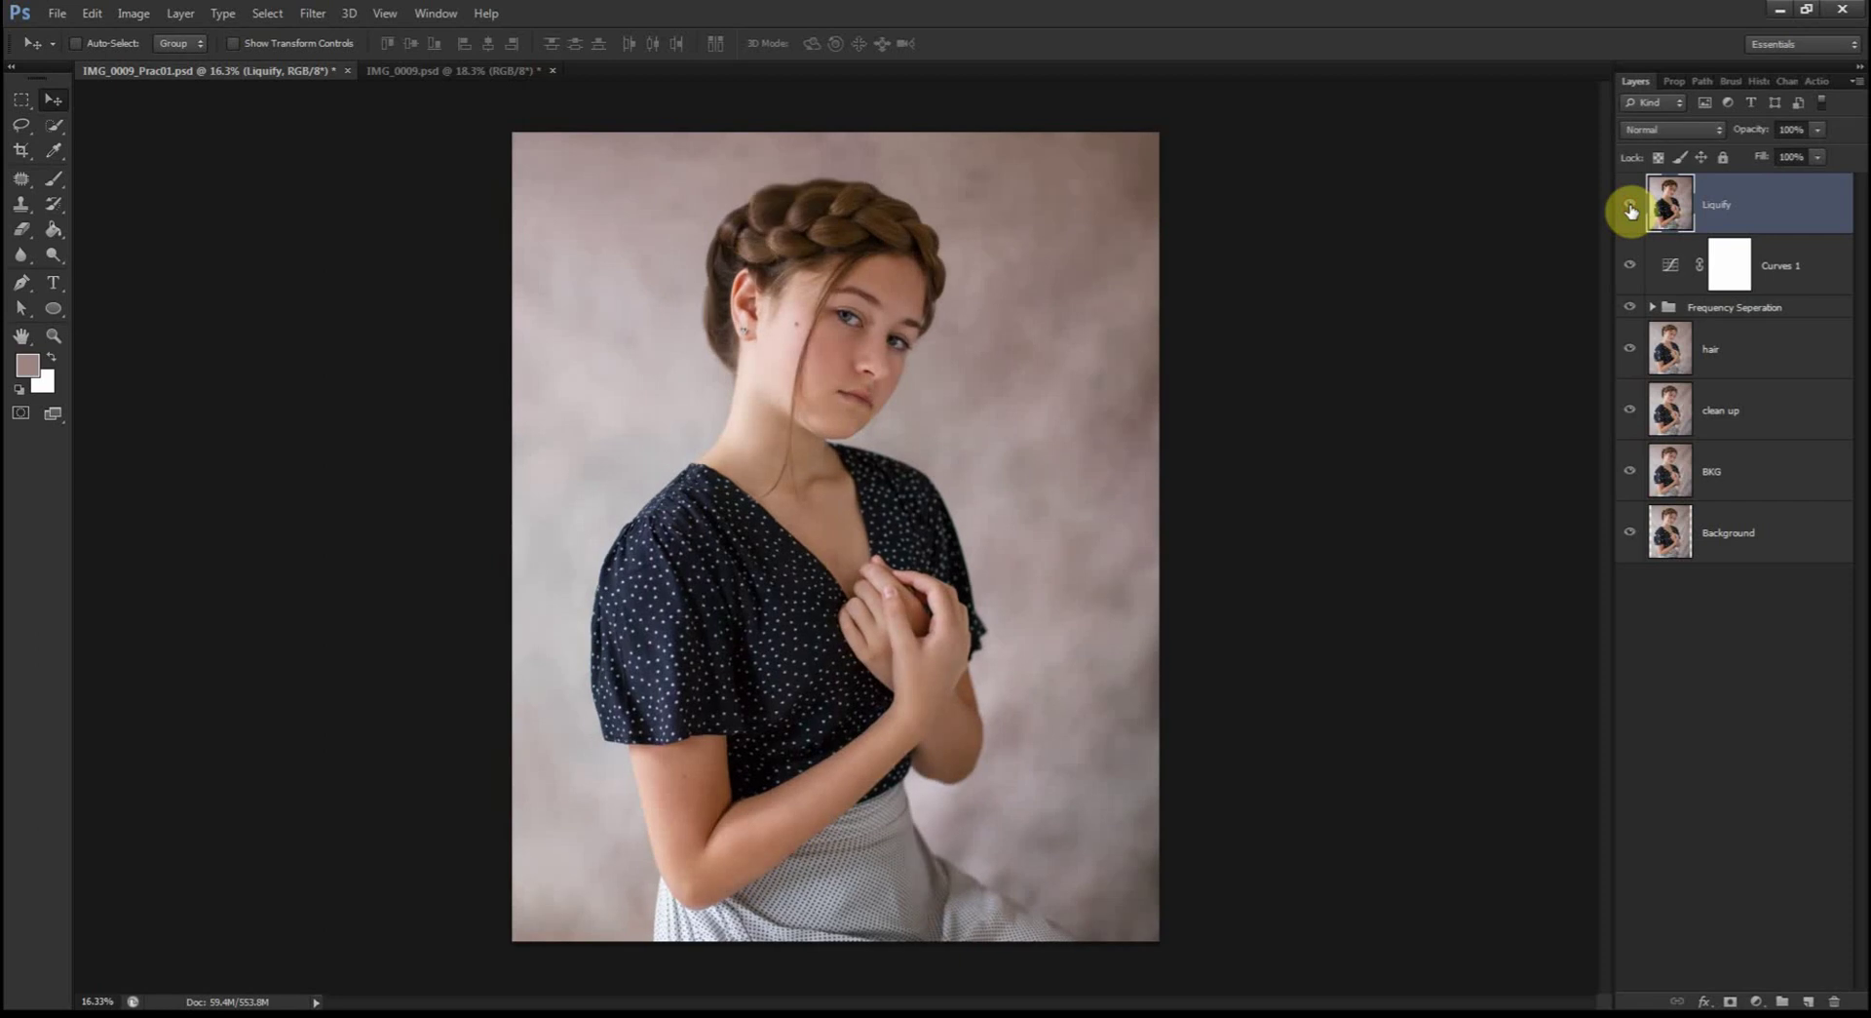
# Step: Reset the default colours and add a Curves adjustment above Liquify, lowering the midtones from input 146 to output 116
pyautogui.press('d')
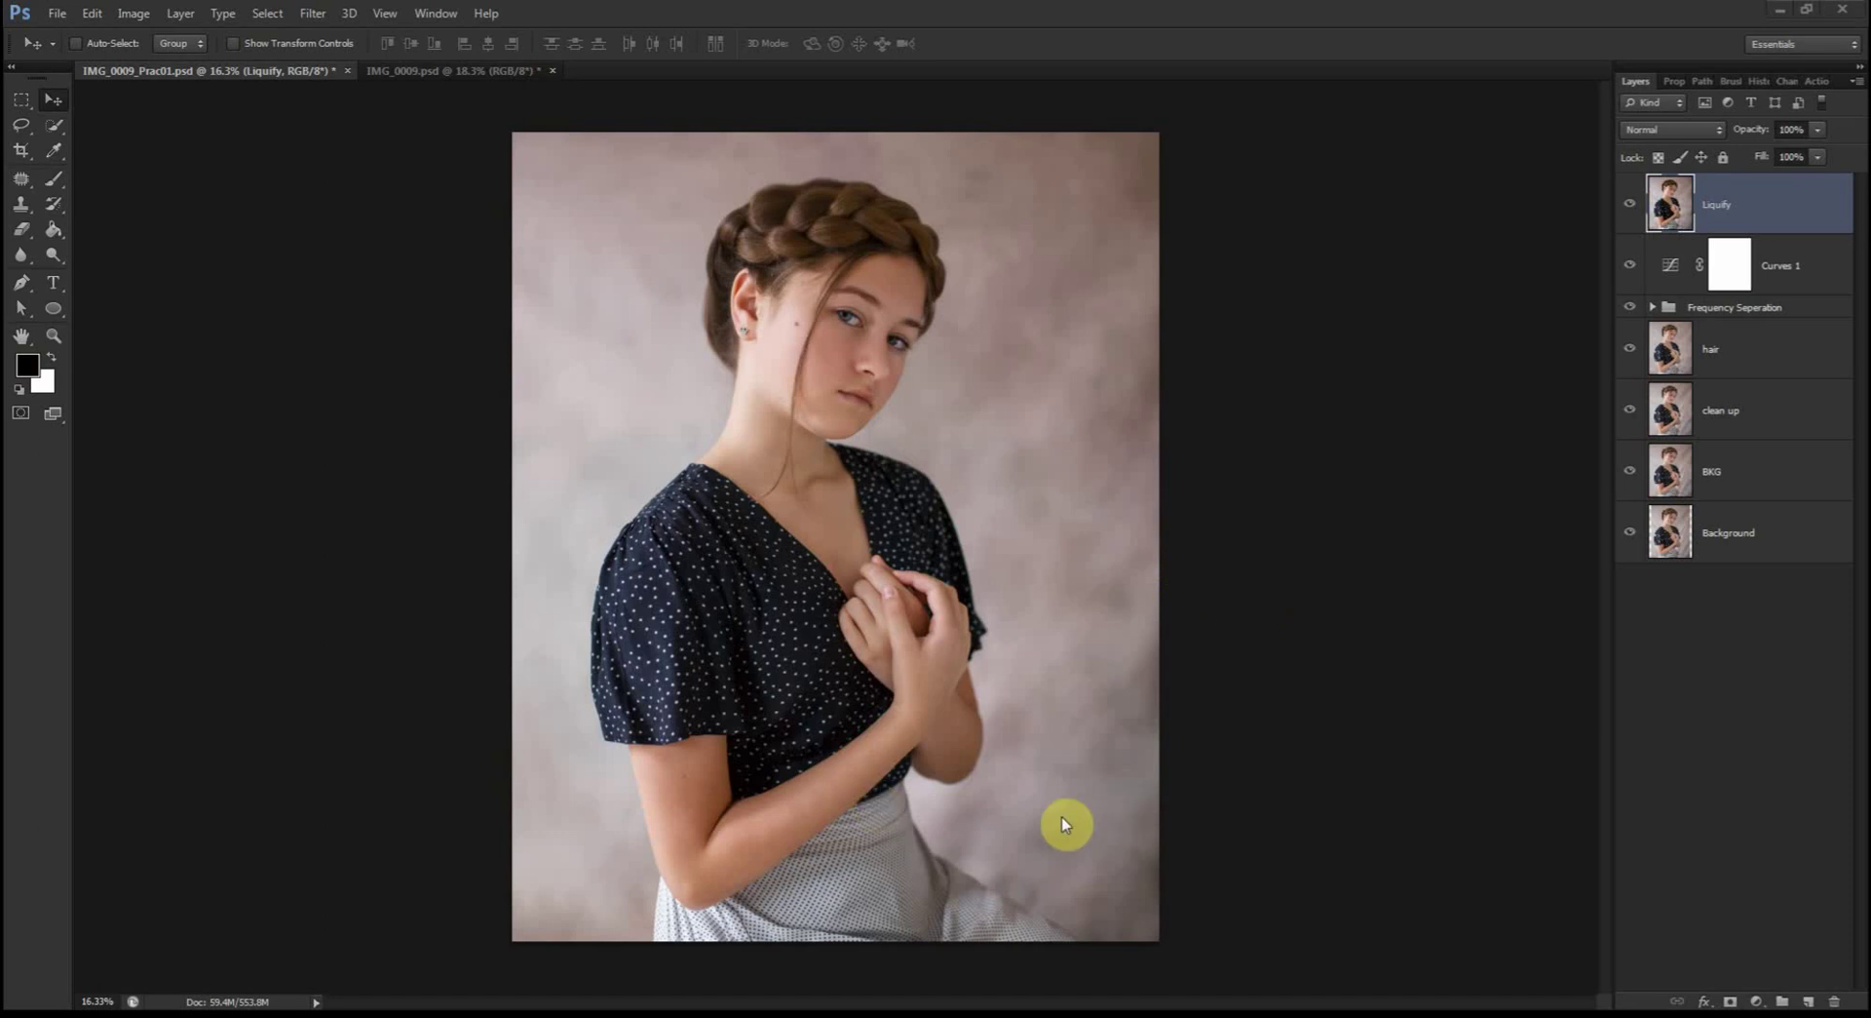
pyautogui.click(1757, 1002)
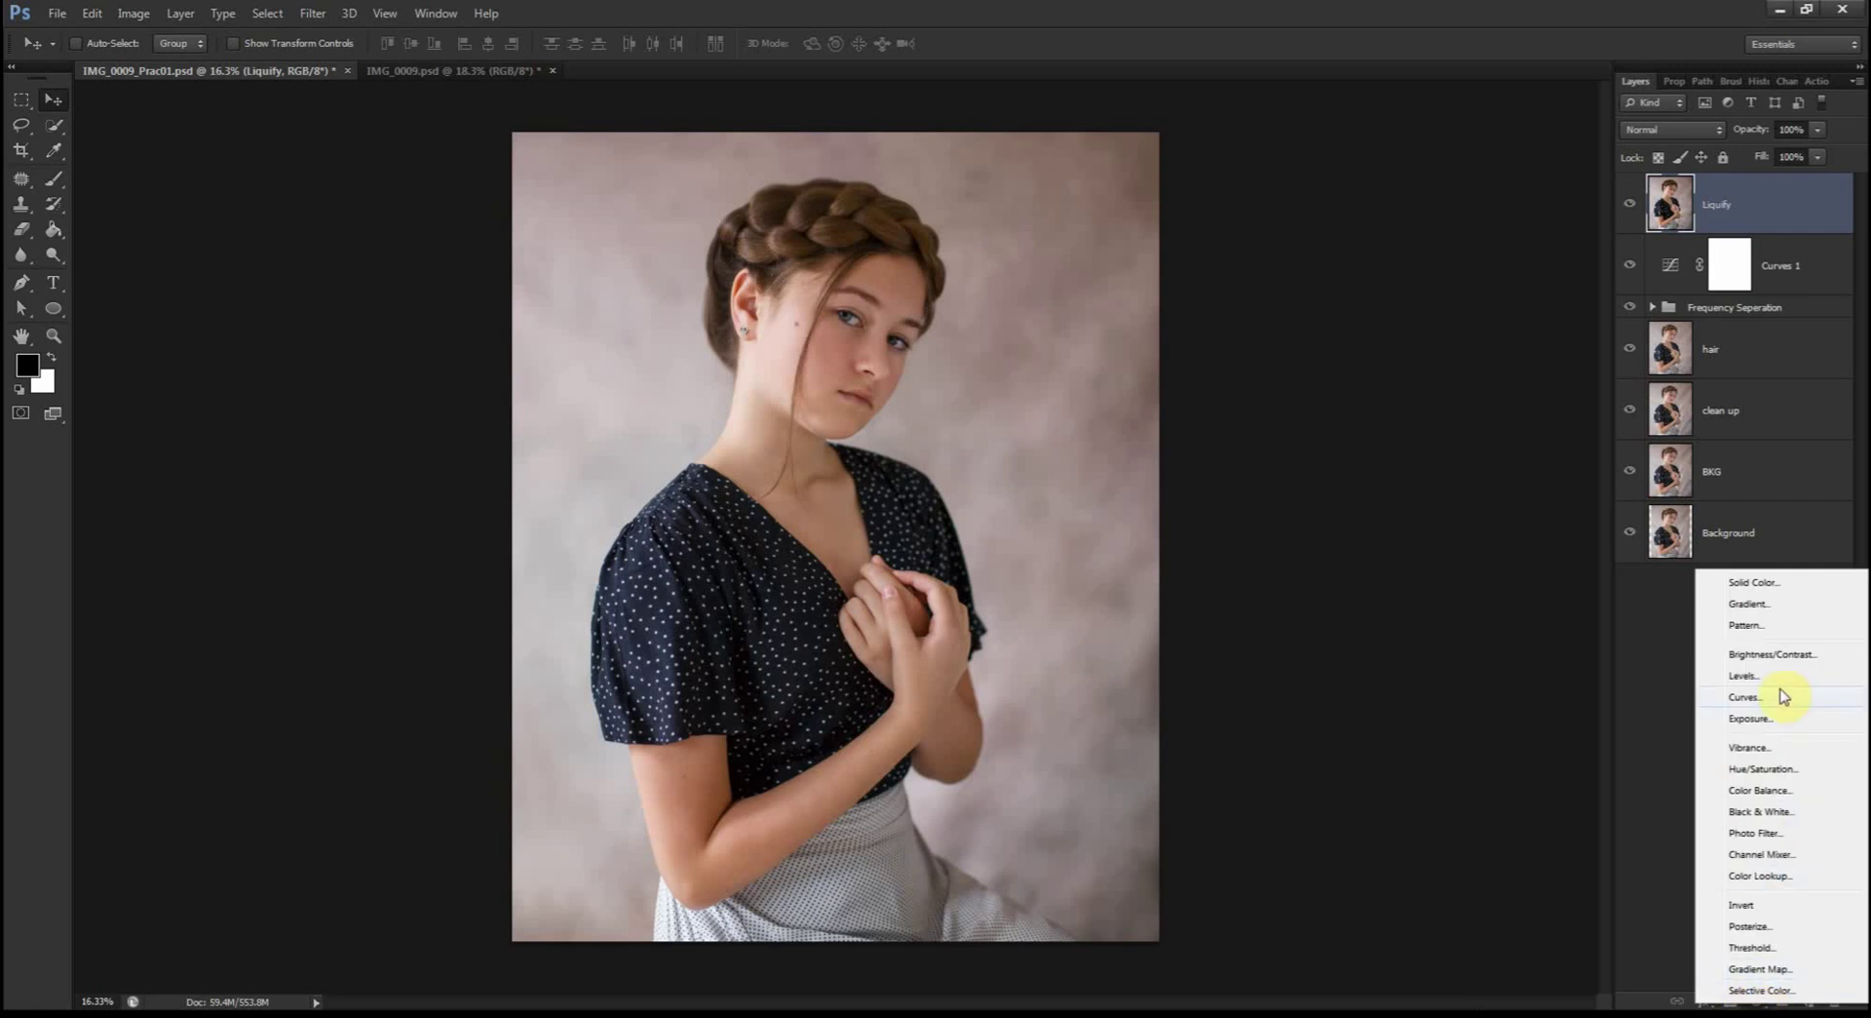
pyautogui.click(1745, 697)
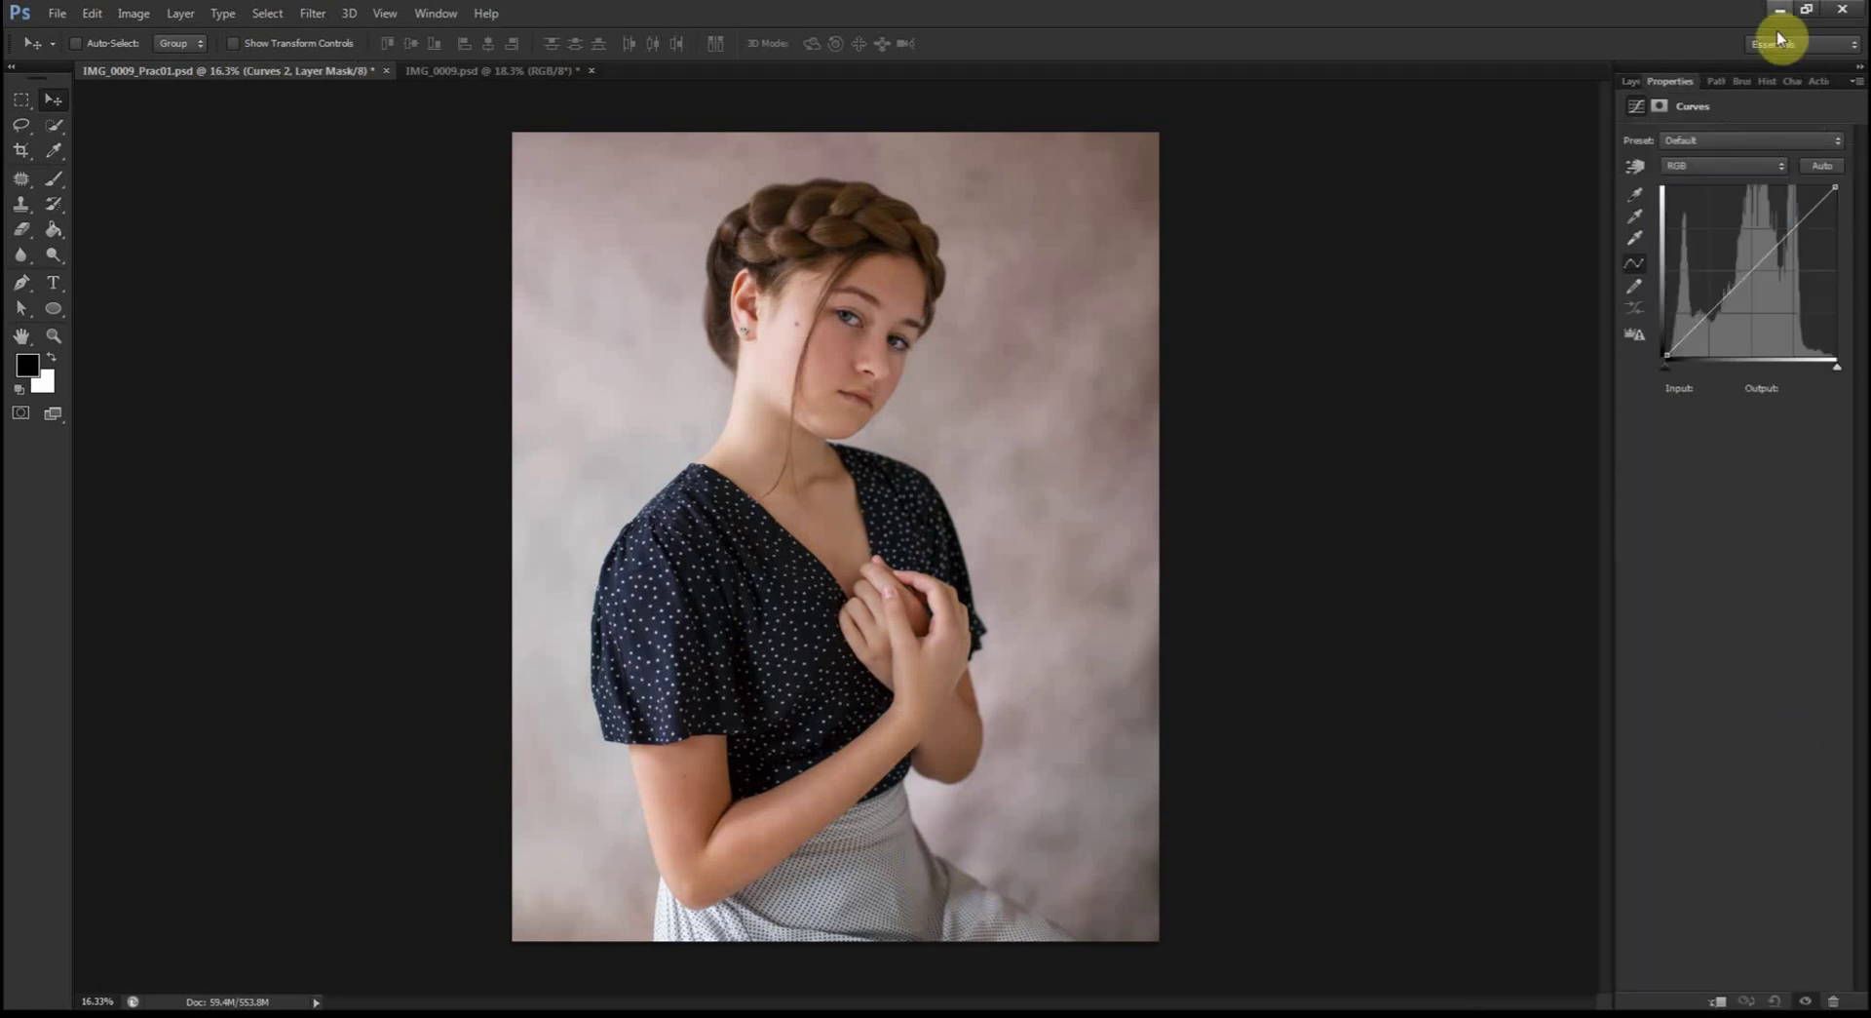
pyautogui.moveTo(1753, 272); pyautogui.dragTo(1762, 277)
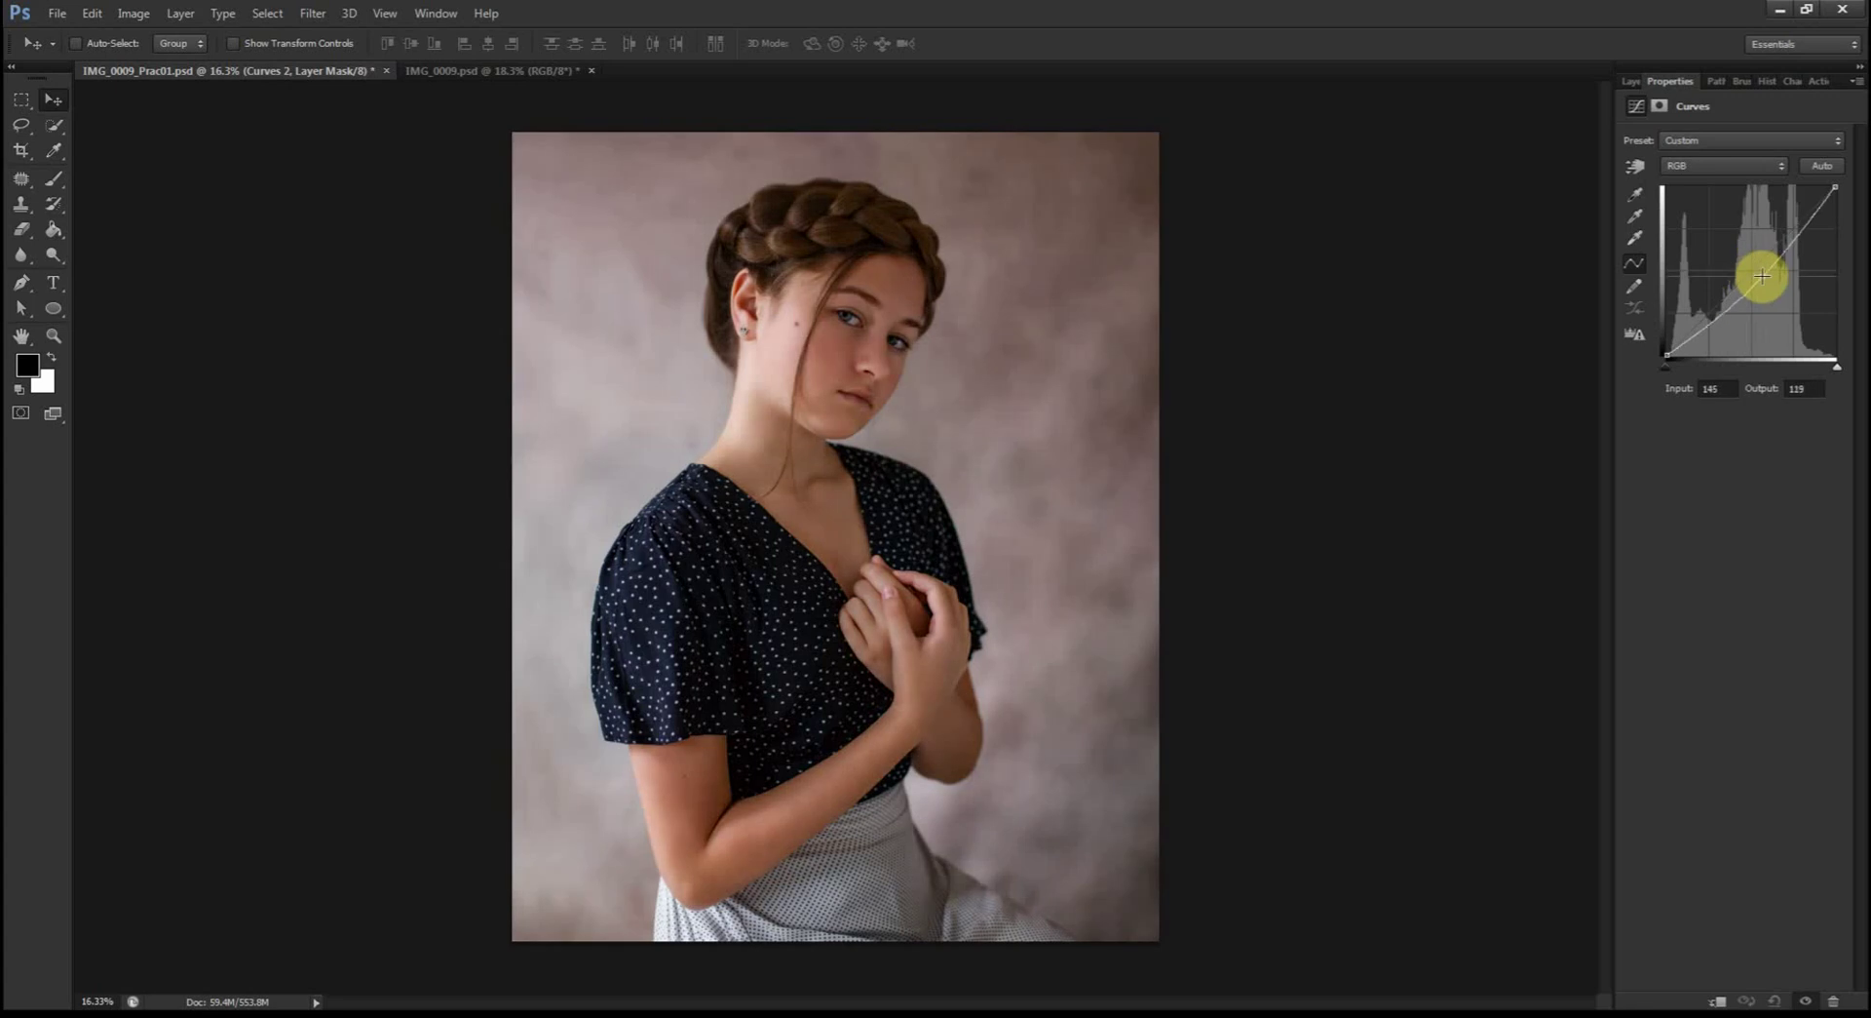
pyautogui.click(1633, 80)
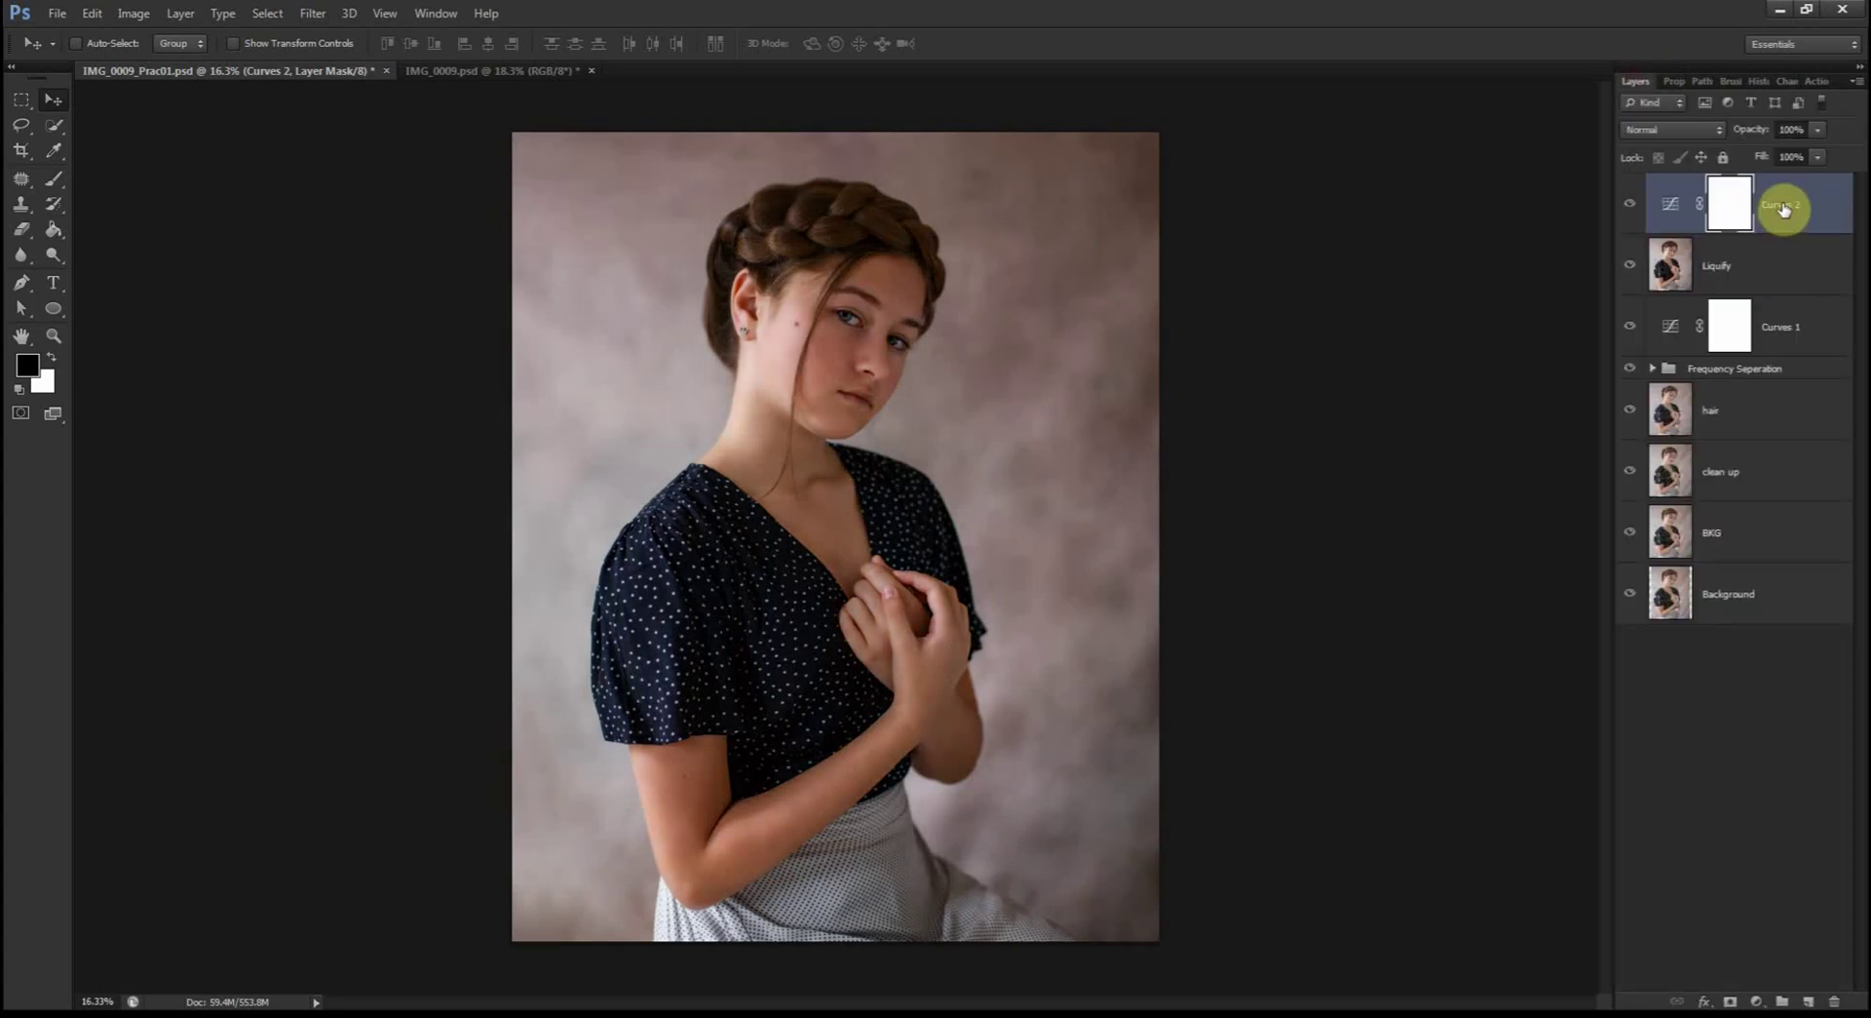
# Step: Invert the darkening Curves layer's mask to black and rename the layer as shadows
pyautogui.click(1784, 209)
pyautogui.click(1744, 207)
pyautogui.hotkey('ctrl', 'i')
pyautogui.doubleClick(1784, 205)
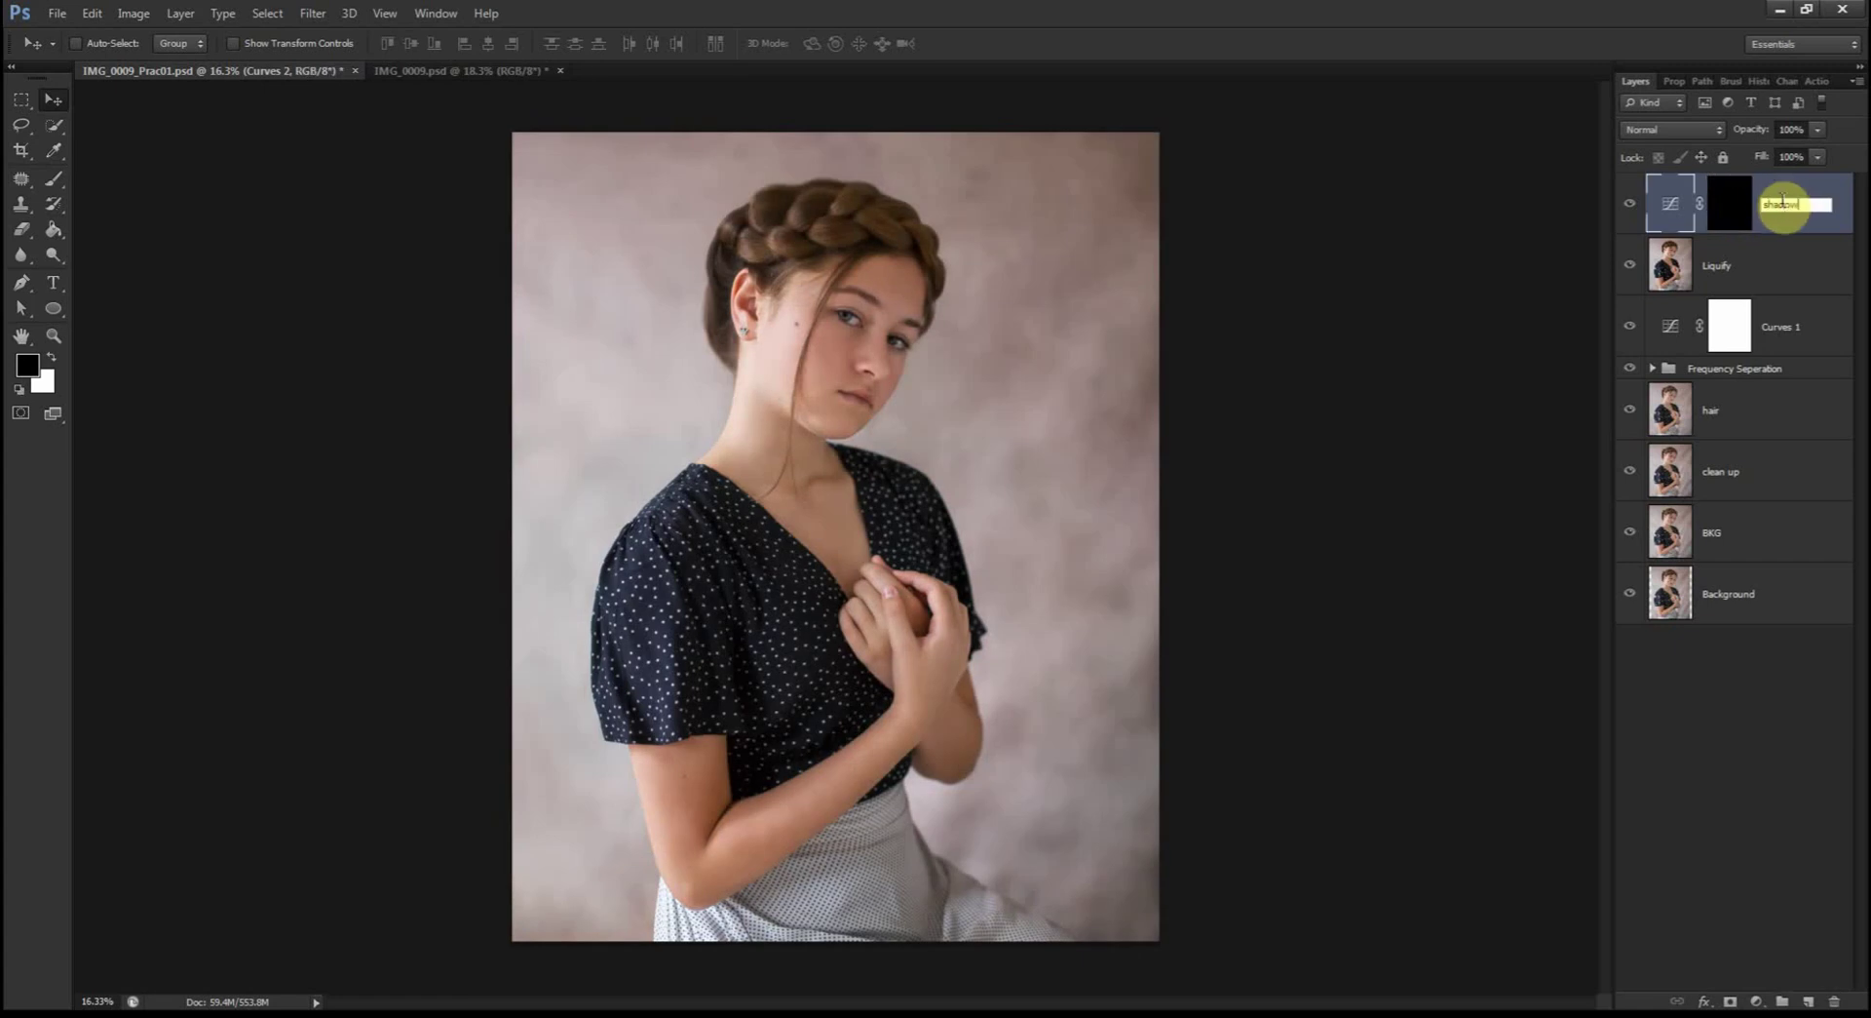
pyautogui.press('Return')
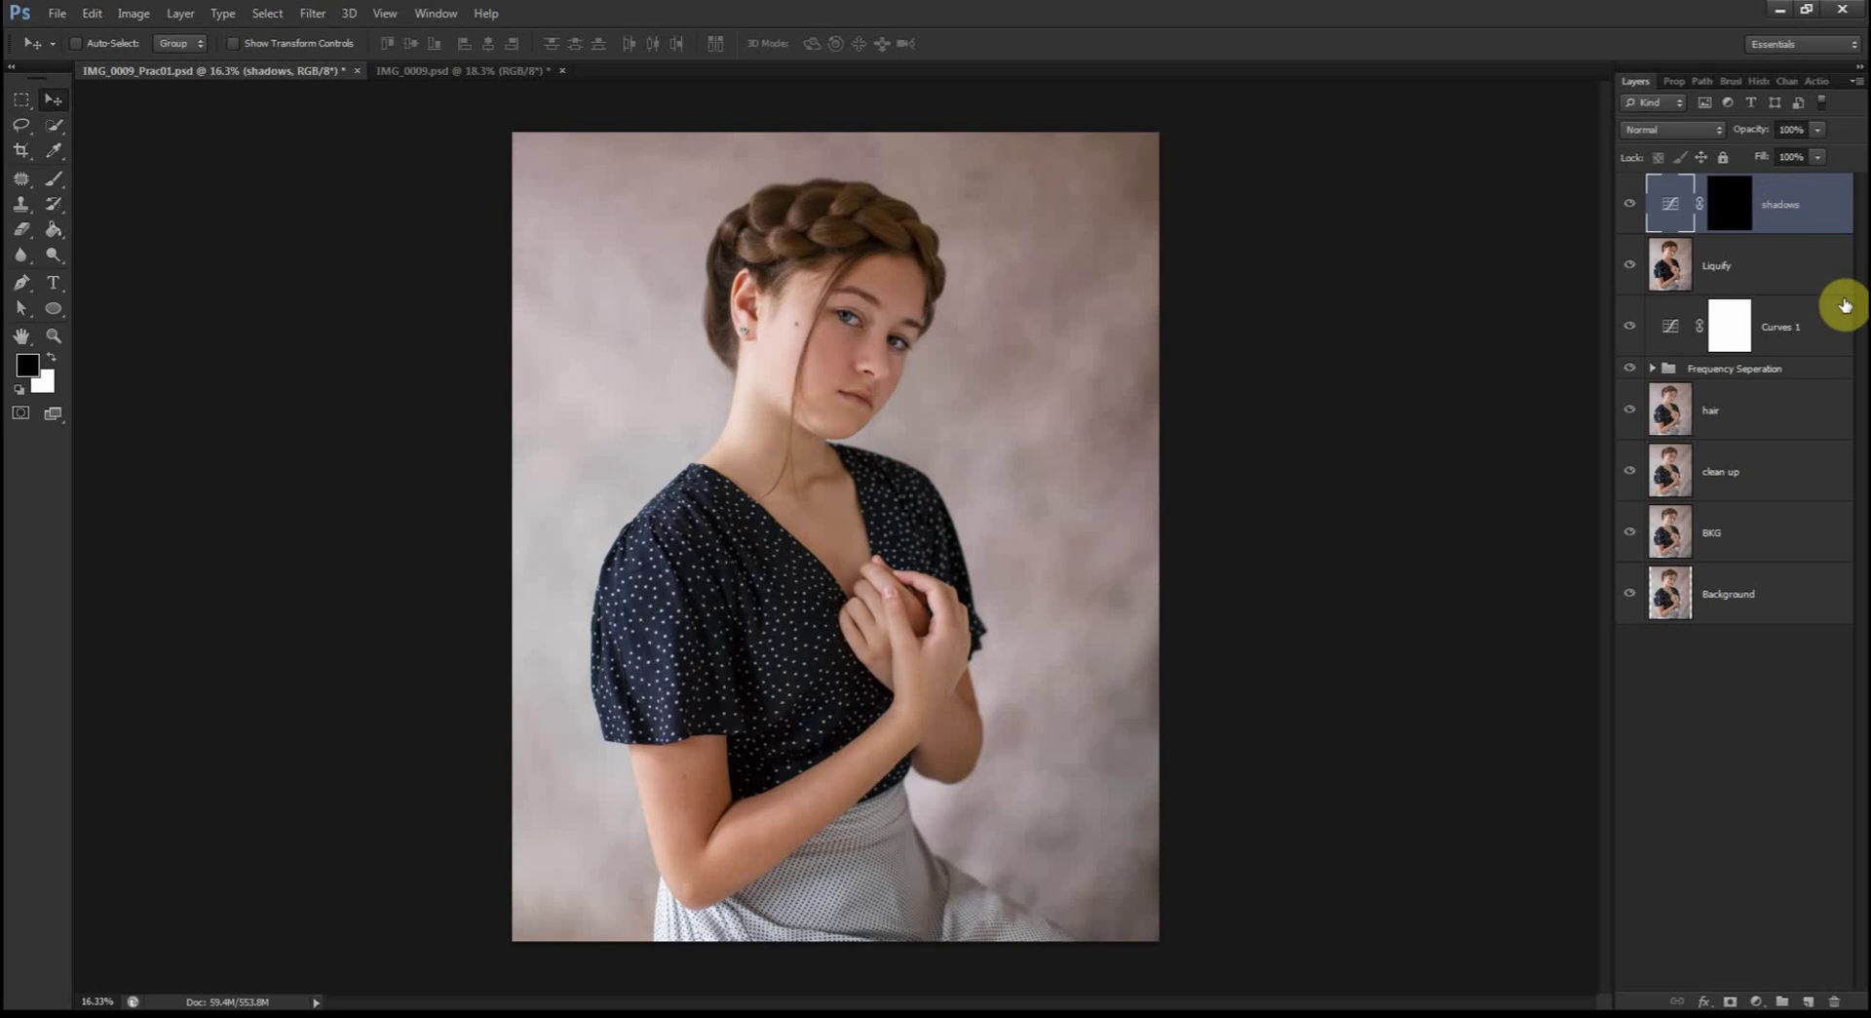
# Step: Add another Curves adjustment above shadows and raise its midtones from input 138 to output 166
pyautogui.click(1757, 1001)
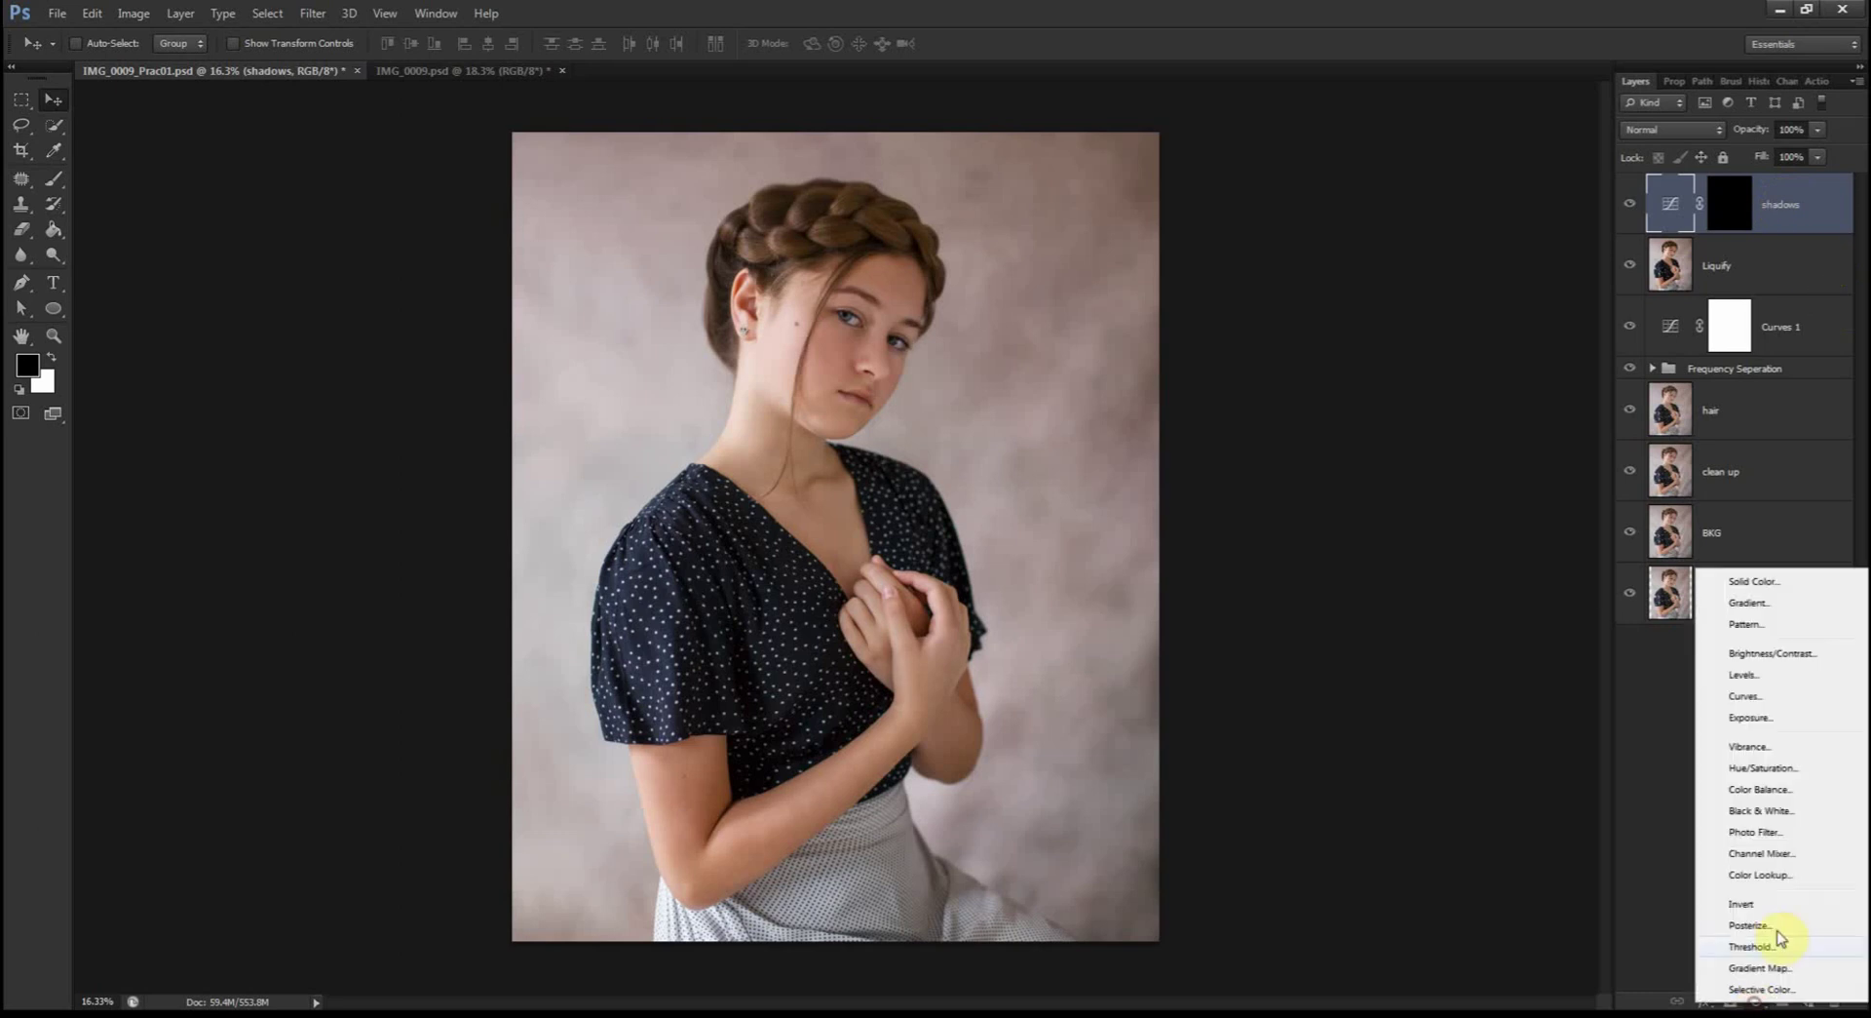
pyautogui.click(1769, 696)
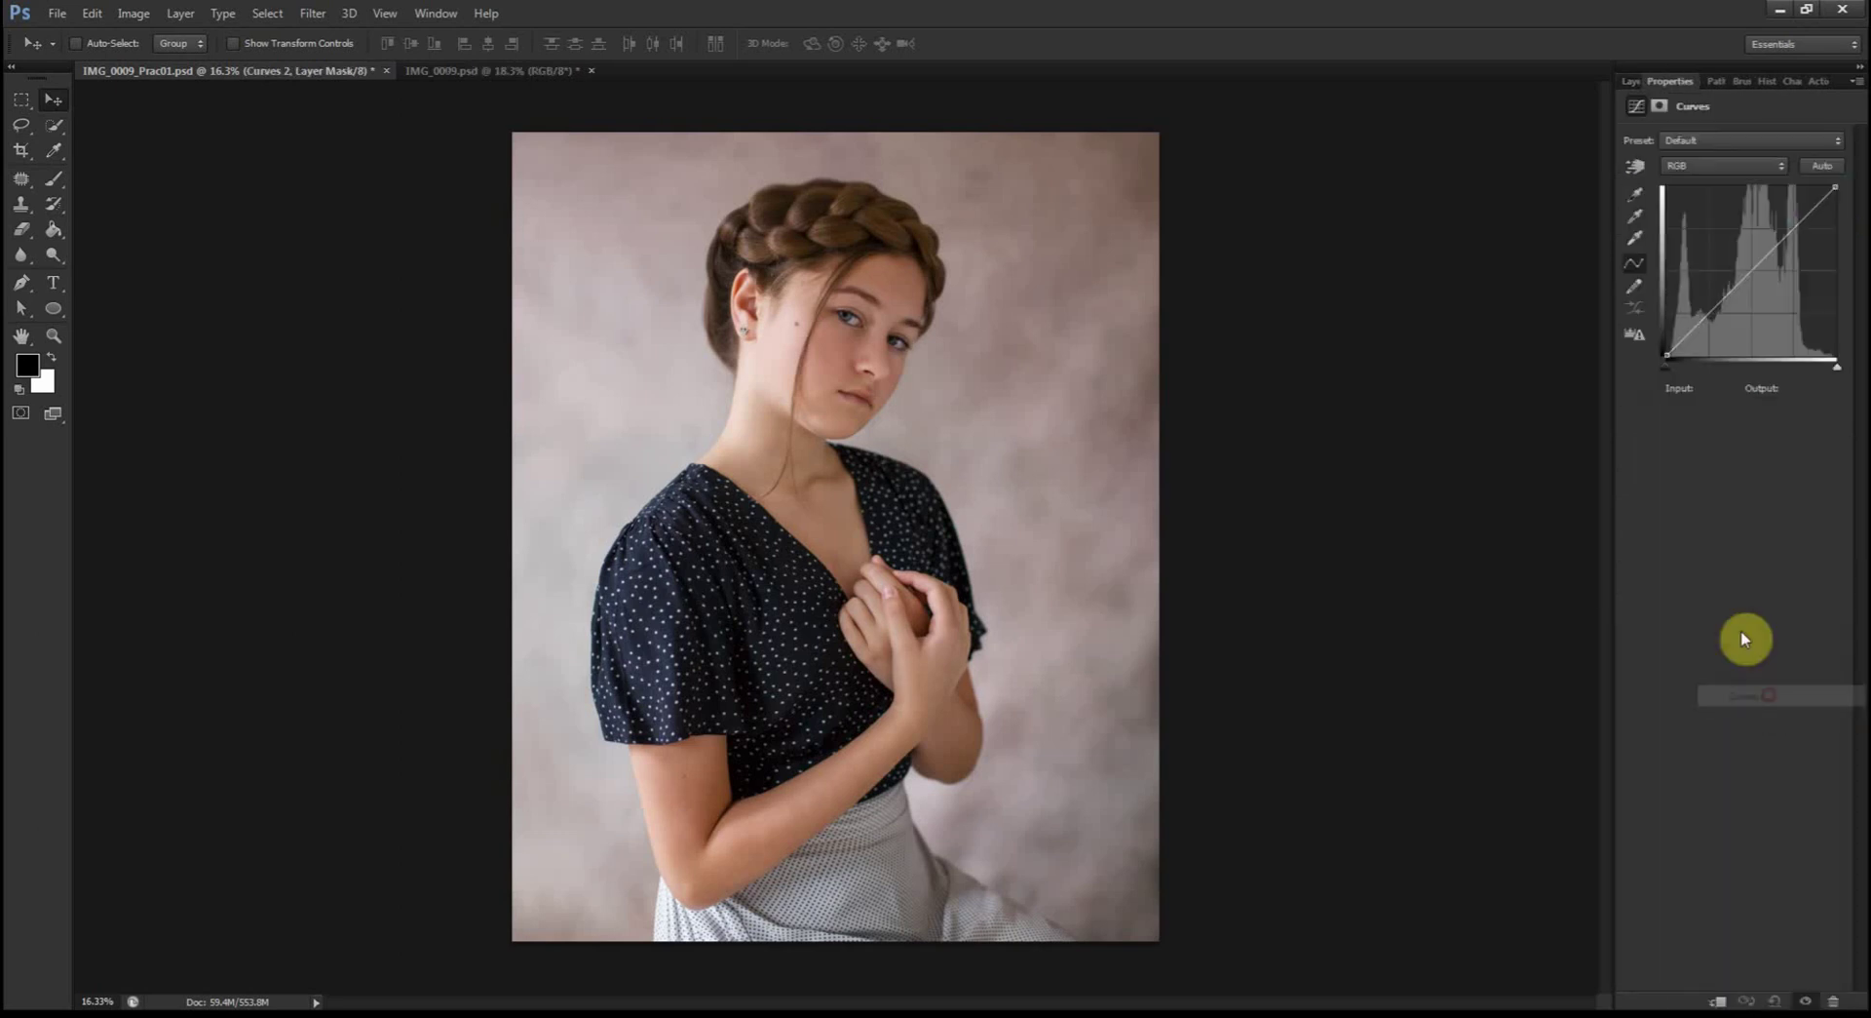
pyautogui.moveTo(1749, 270); pyautogui.dragTo(1758, 256)
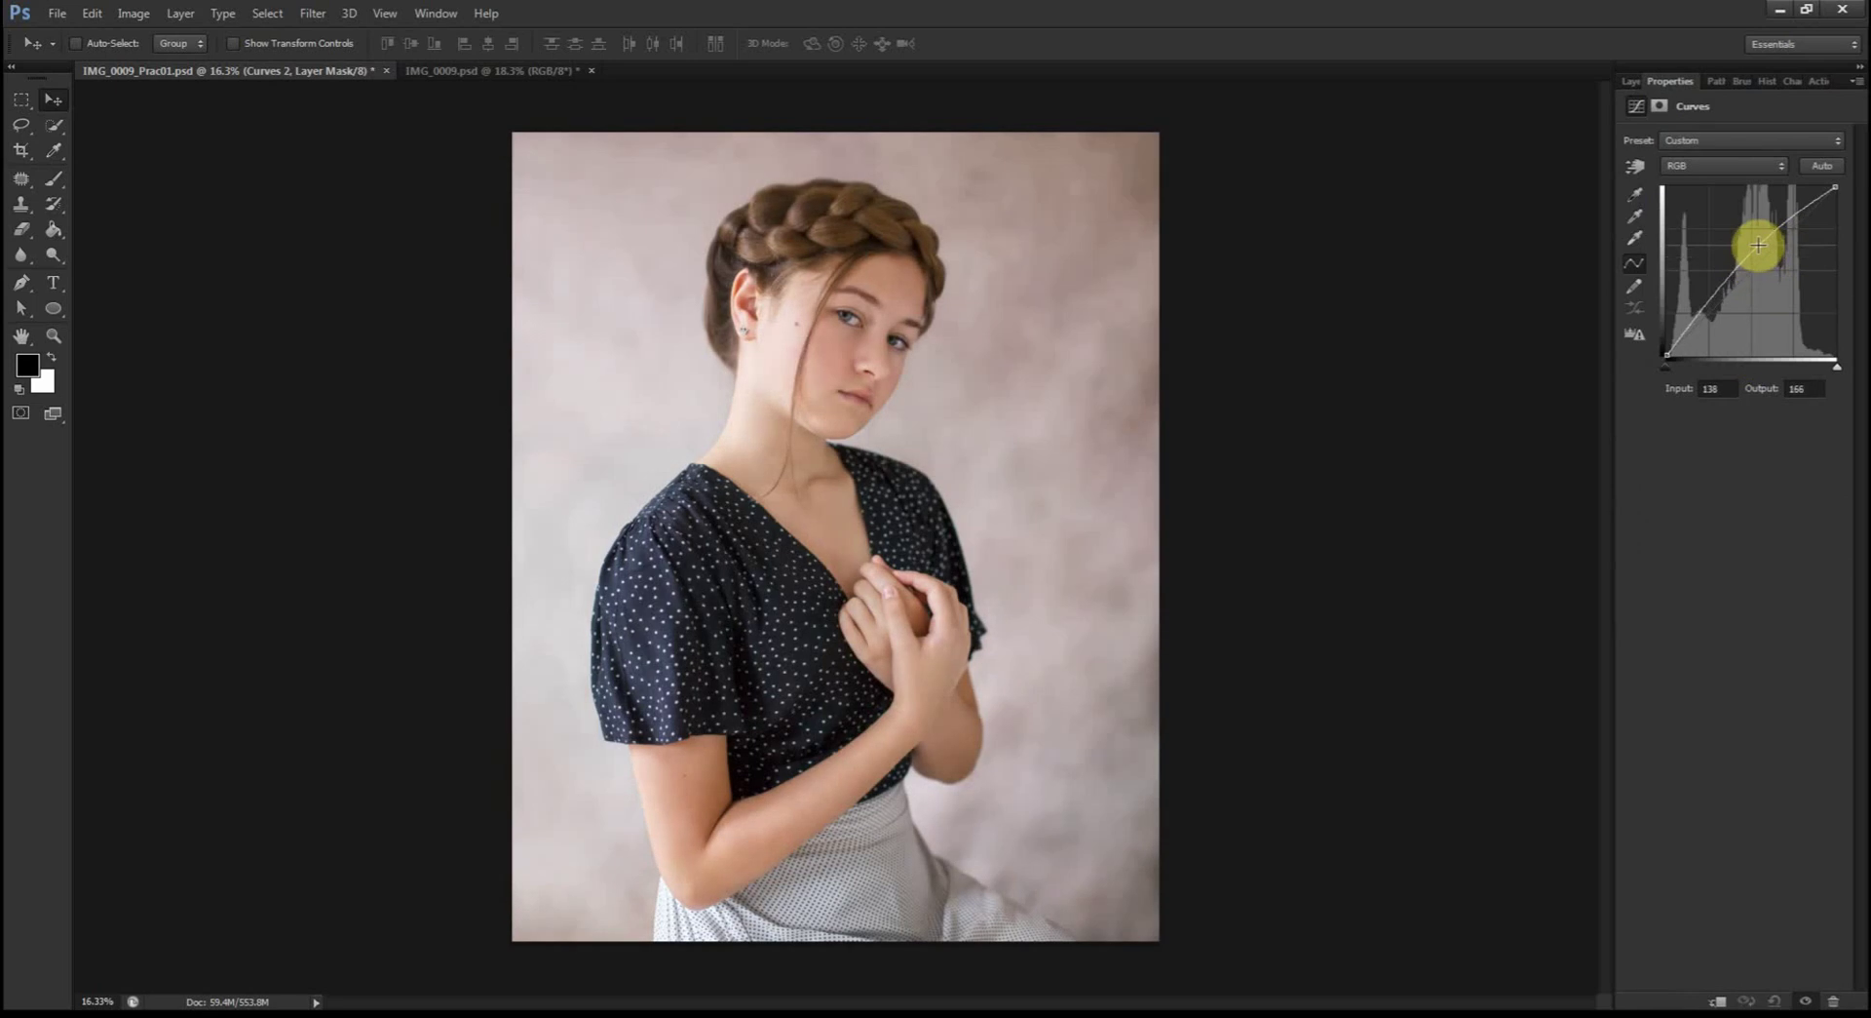
pyautogui.click(1637, 84)
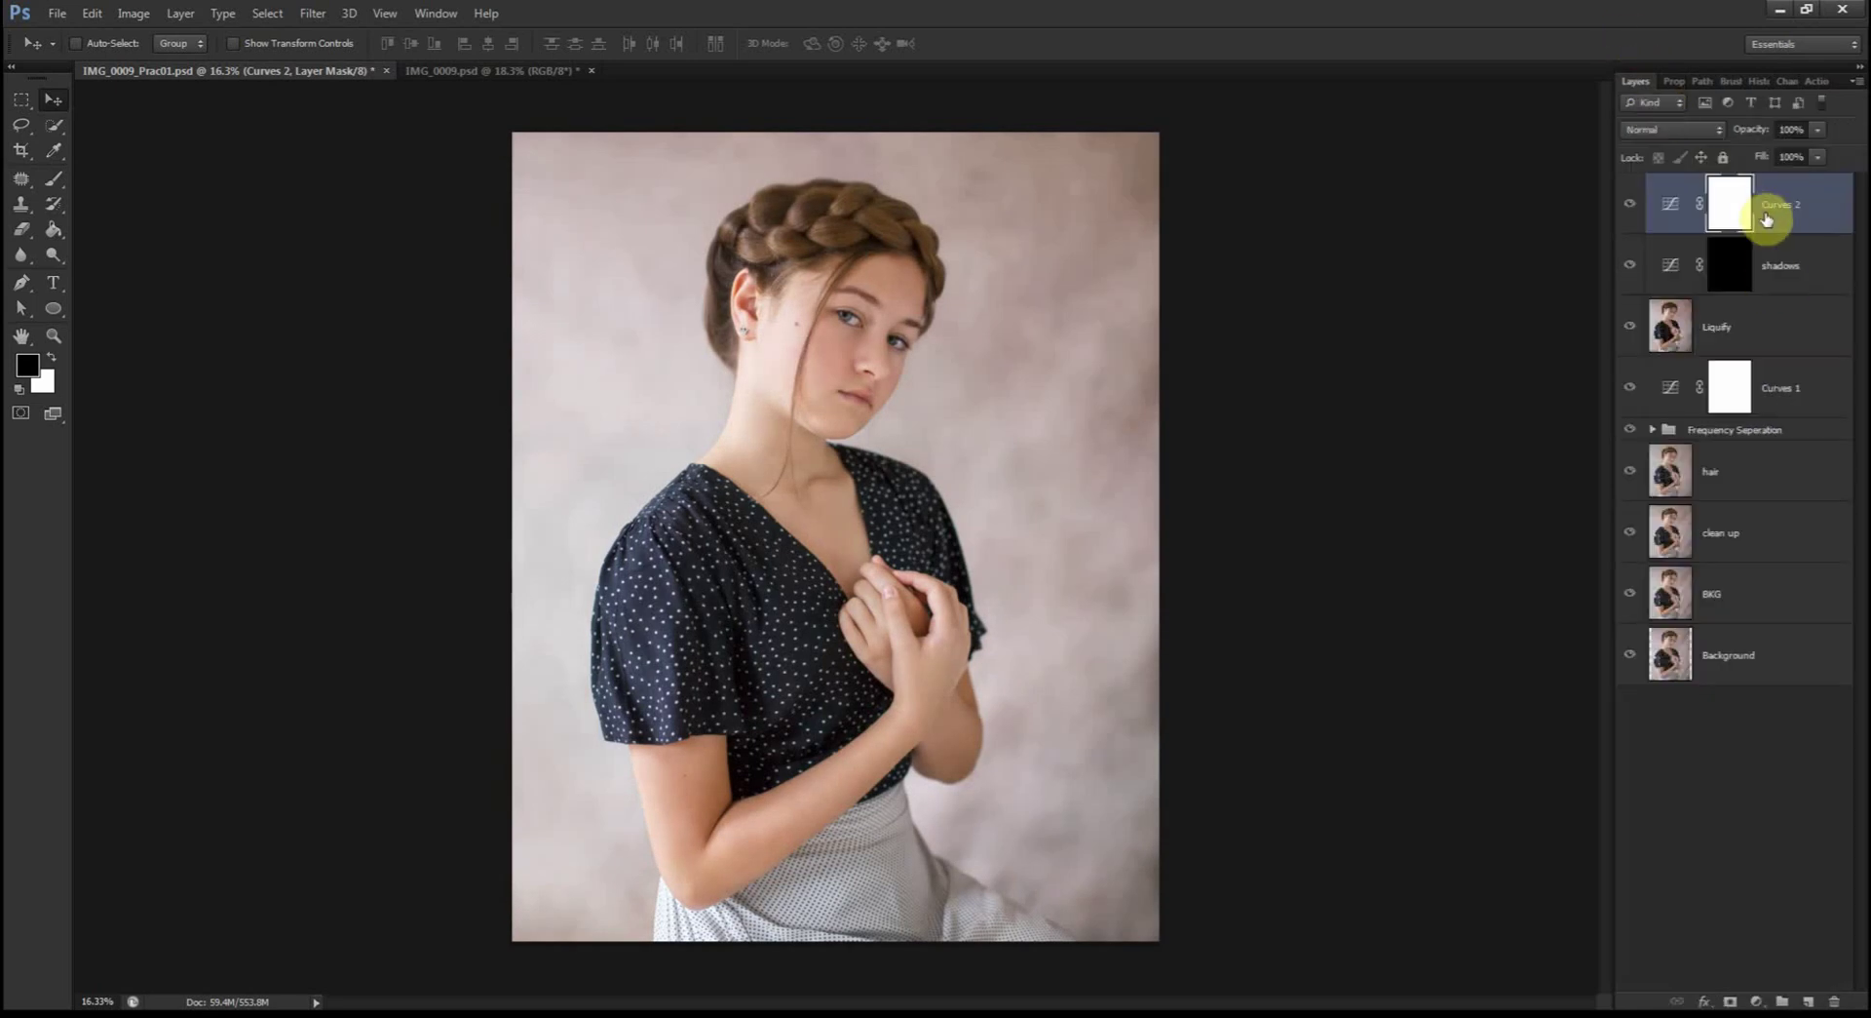
# Step: Invert the brightening Curves layer's mask to black and rename the layer as highlights
pyautogui.click(1728, 207)
pyautogui.hotkey('ctrl', 'i')
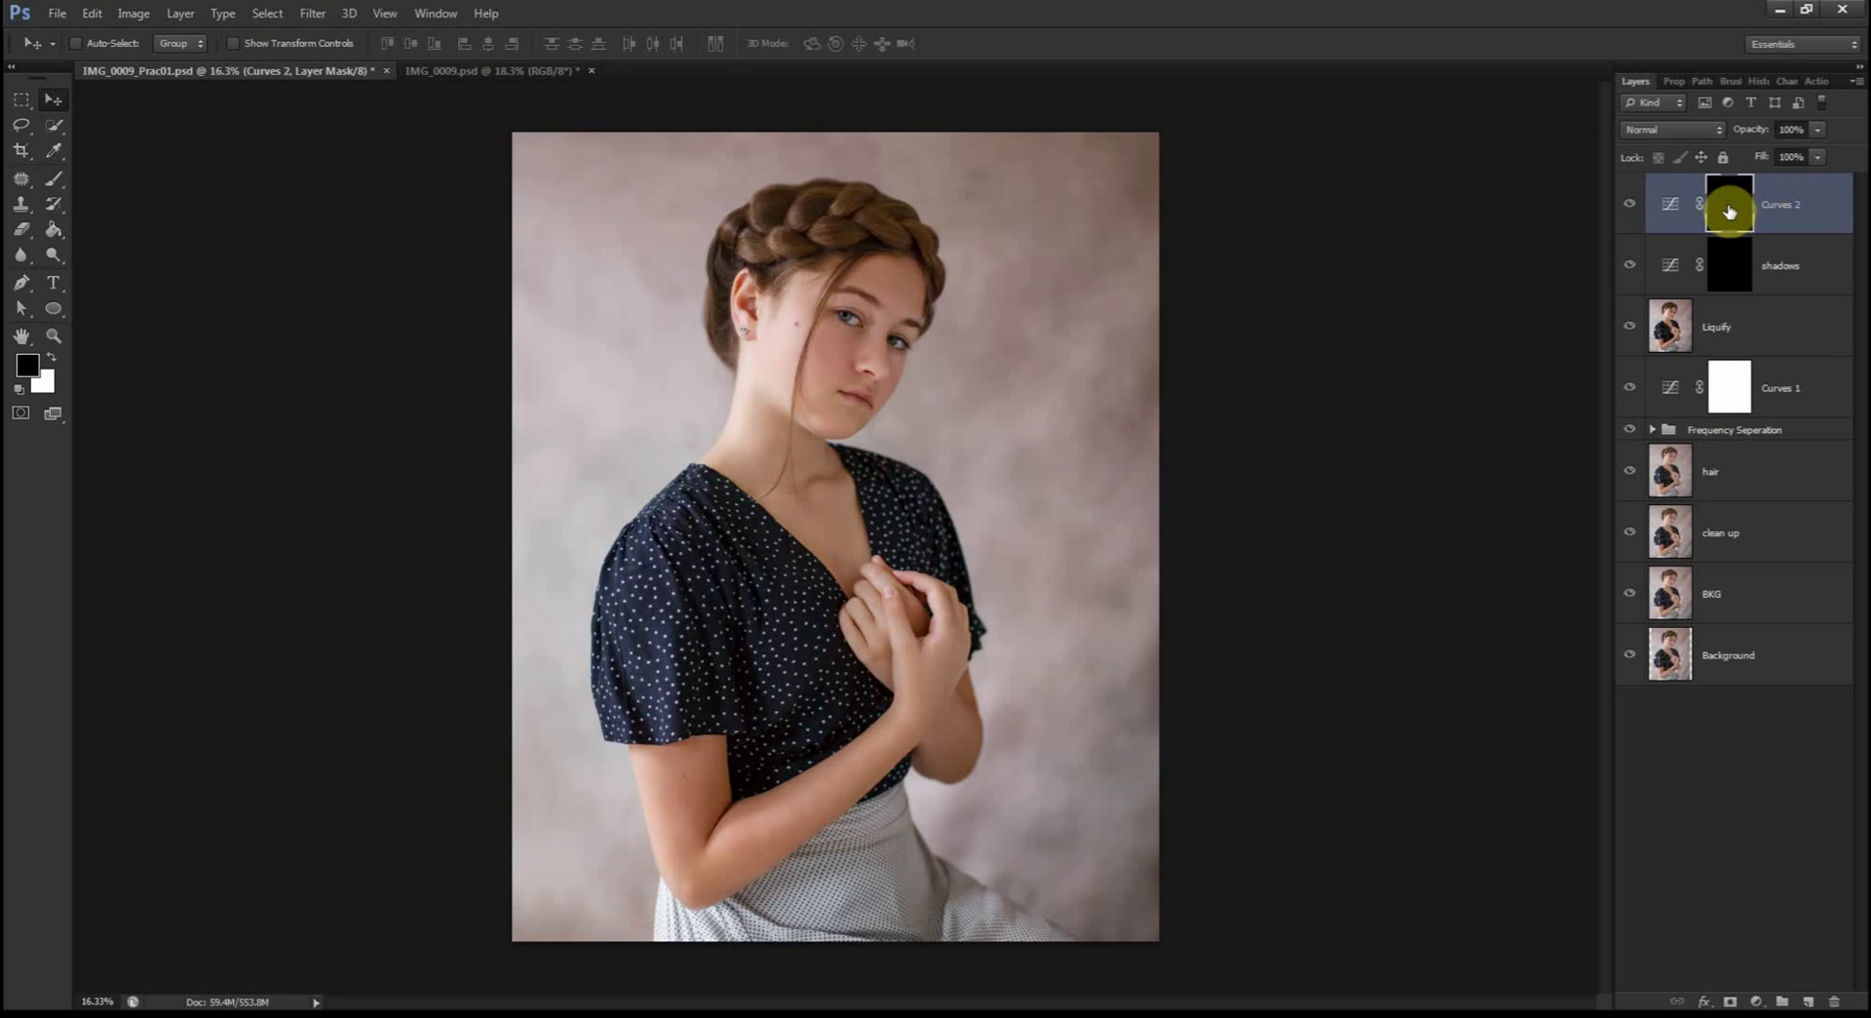
pyautogui.doubleClick(1790, 205)
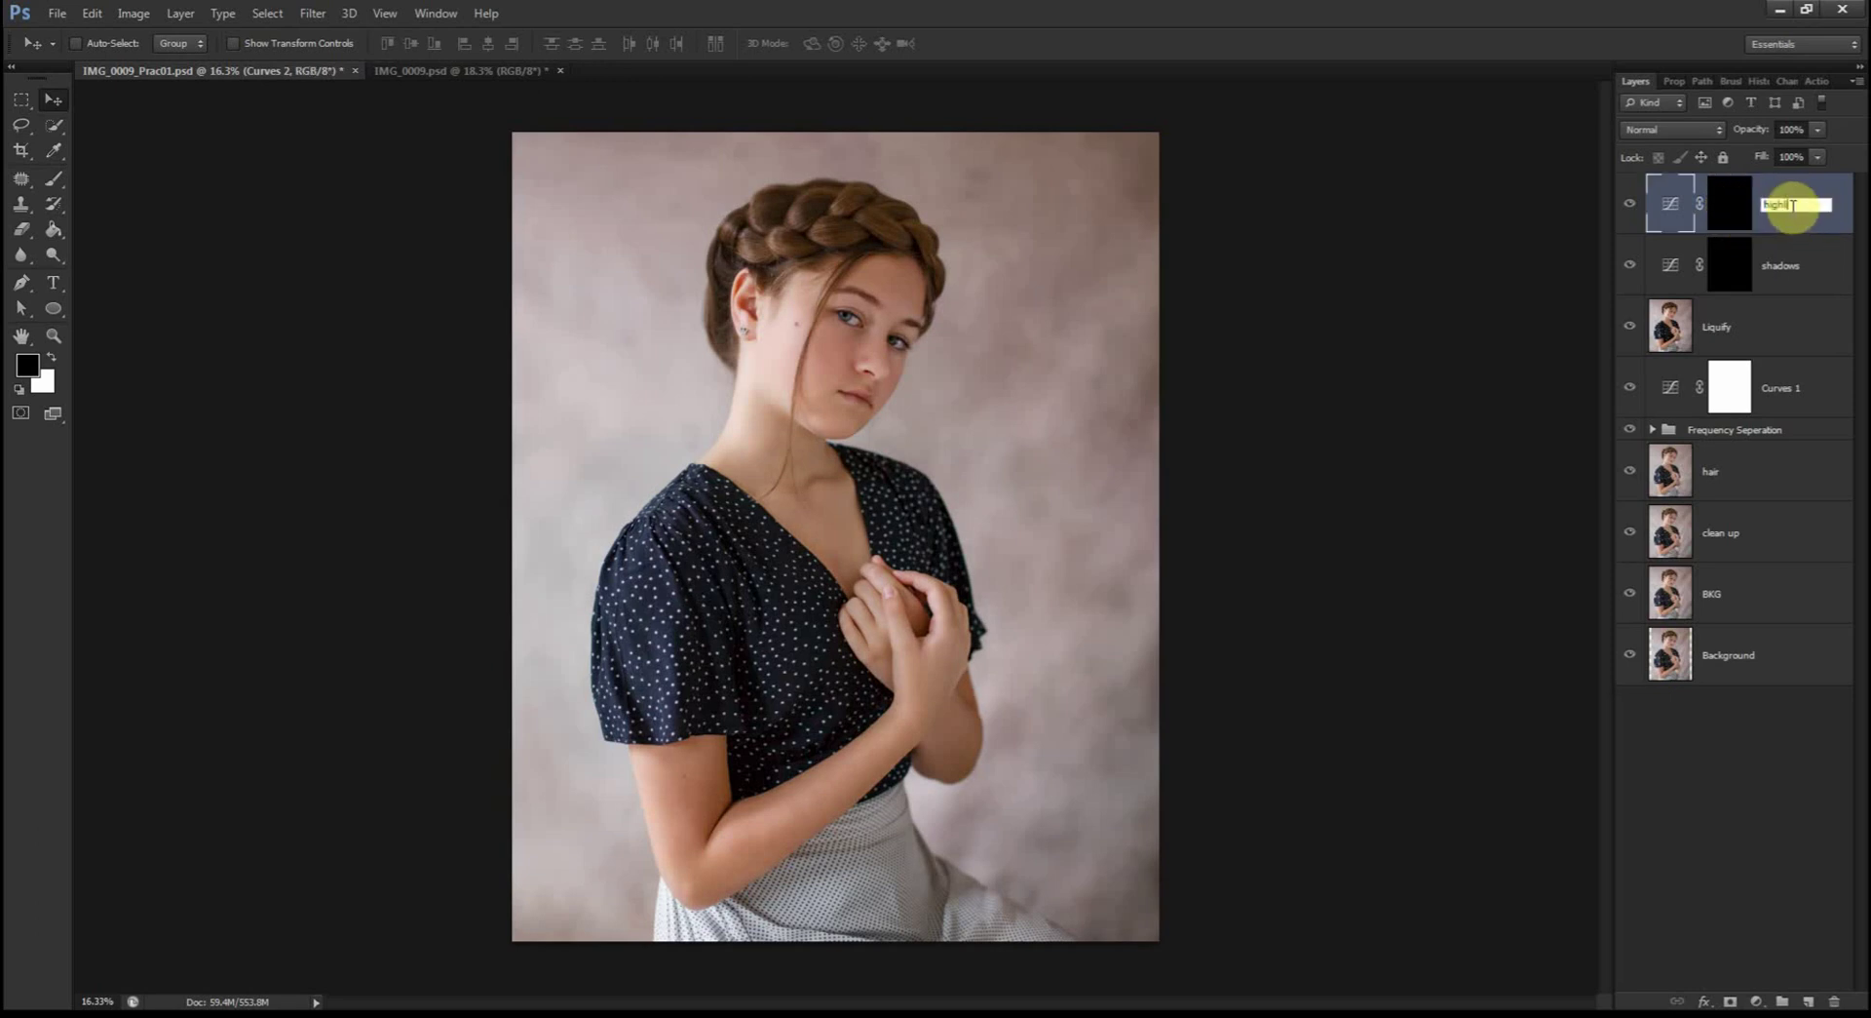
pyautogui.press('Return')
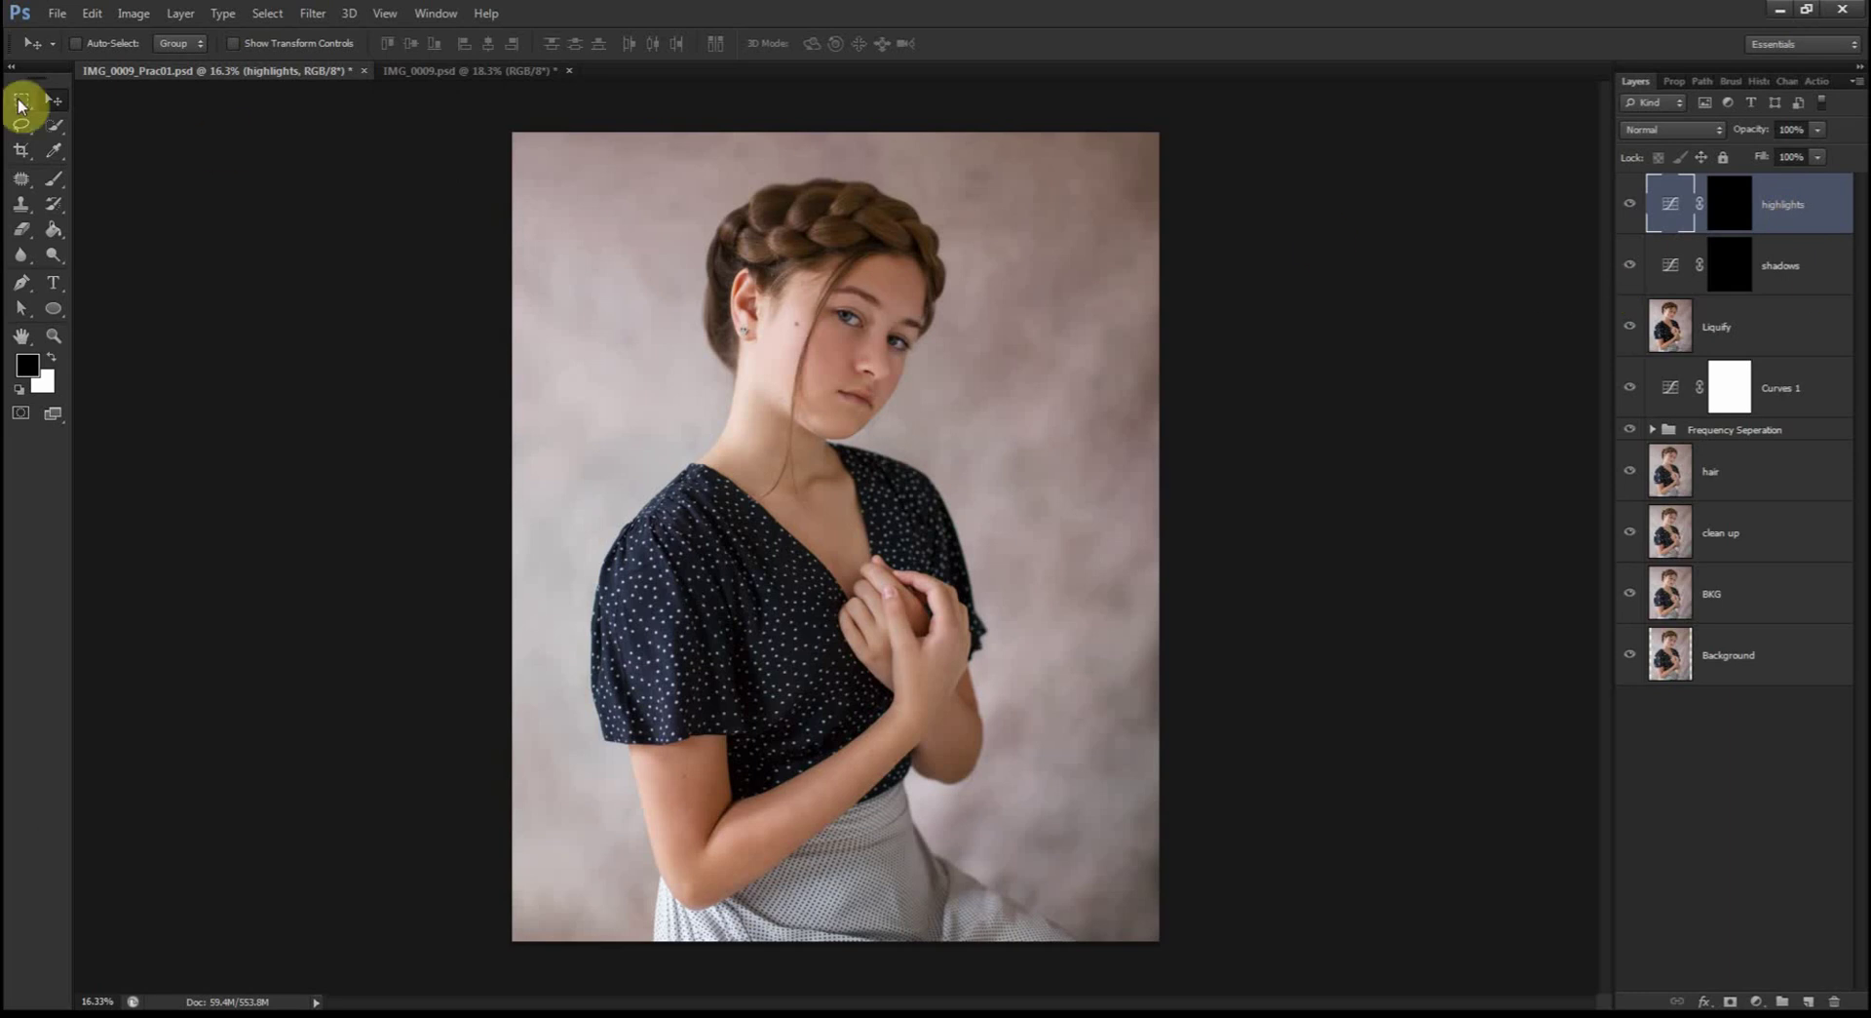
# Step: Paint the shadows mask with a white brush at 10% opacity and size 60 to deepen the dark areas of the braided hair
pyautogui.click(1798, 249)
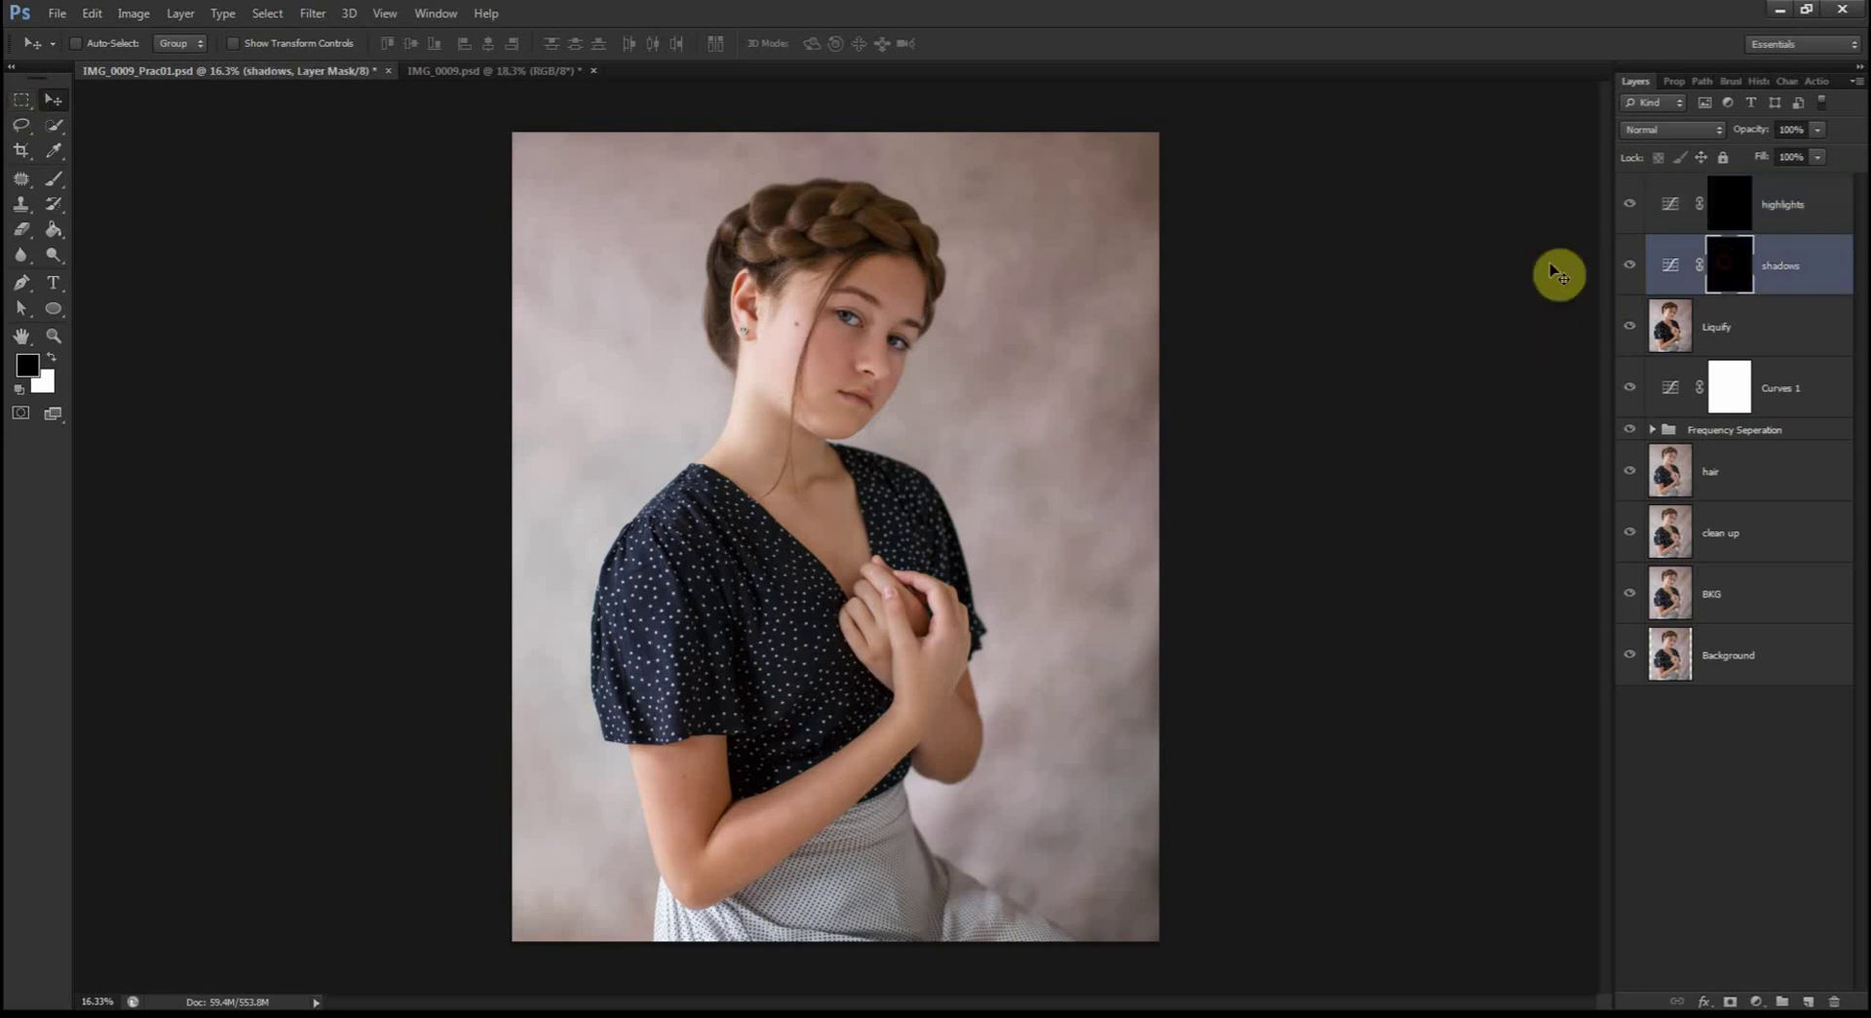
pyautogui.click(50, 185)
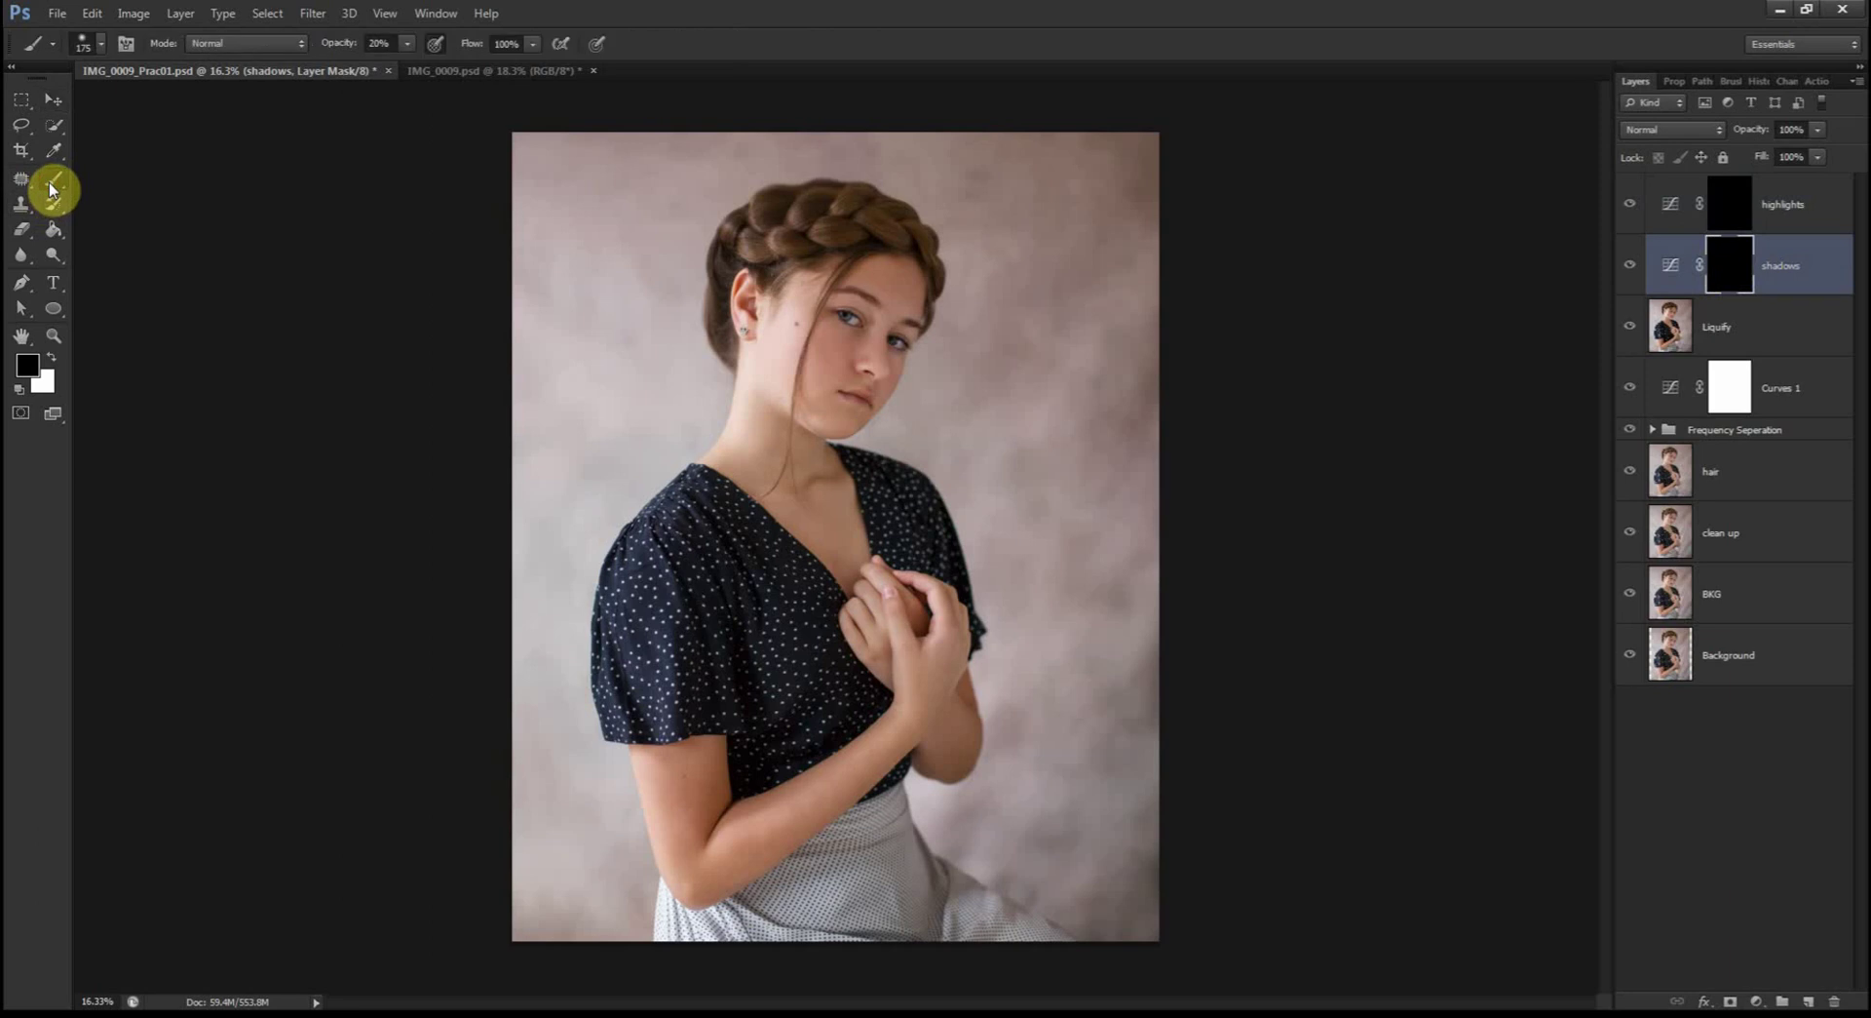
pyautogui.rightClick(50, 184)
pyautogui.click(46, 184)
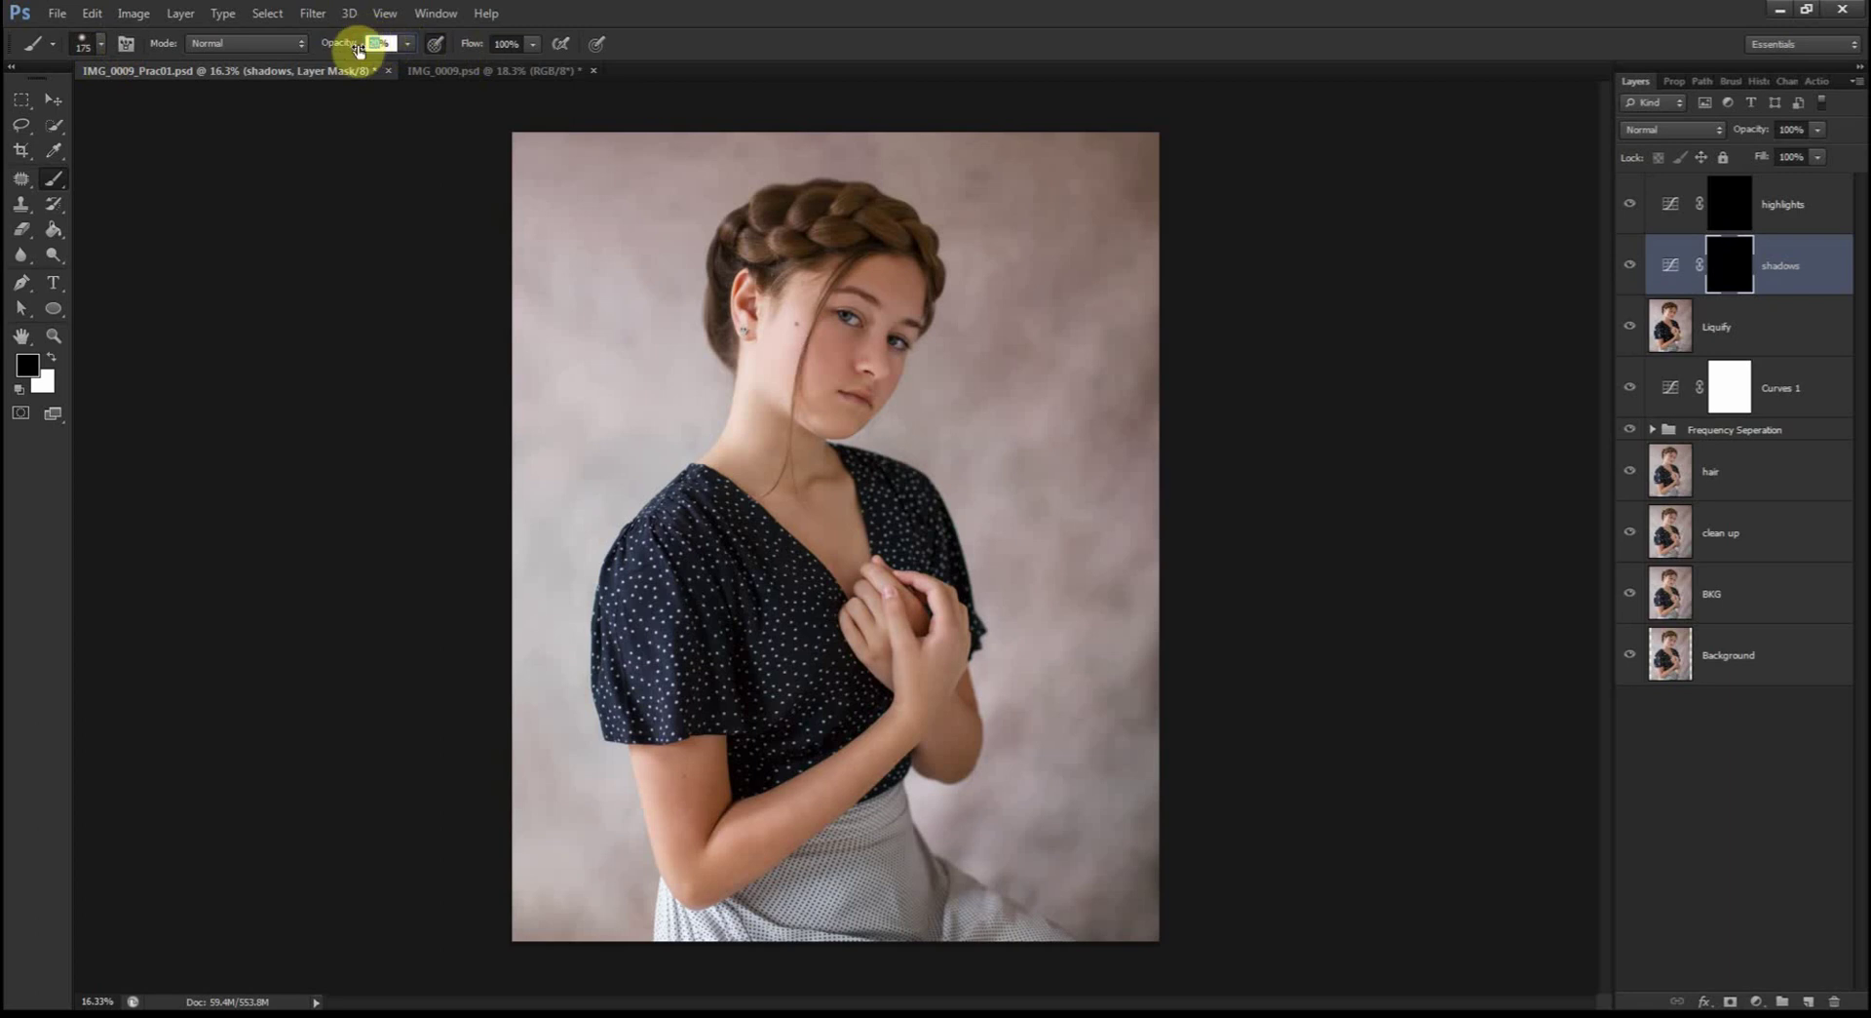
pyautogui.write('10')
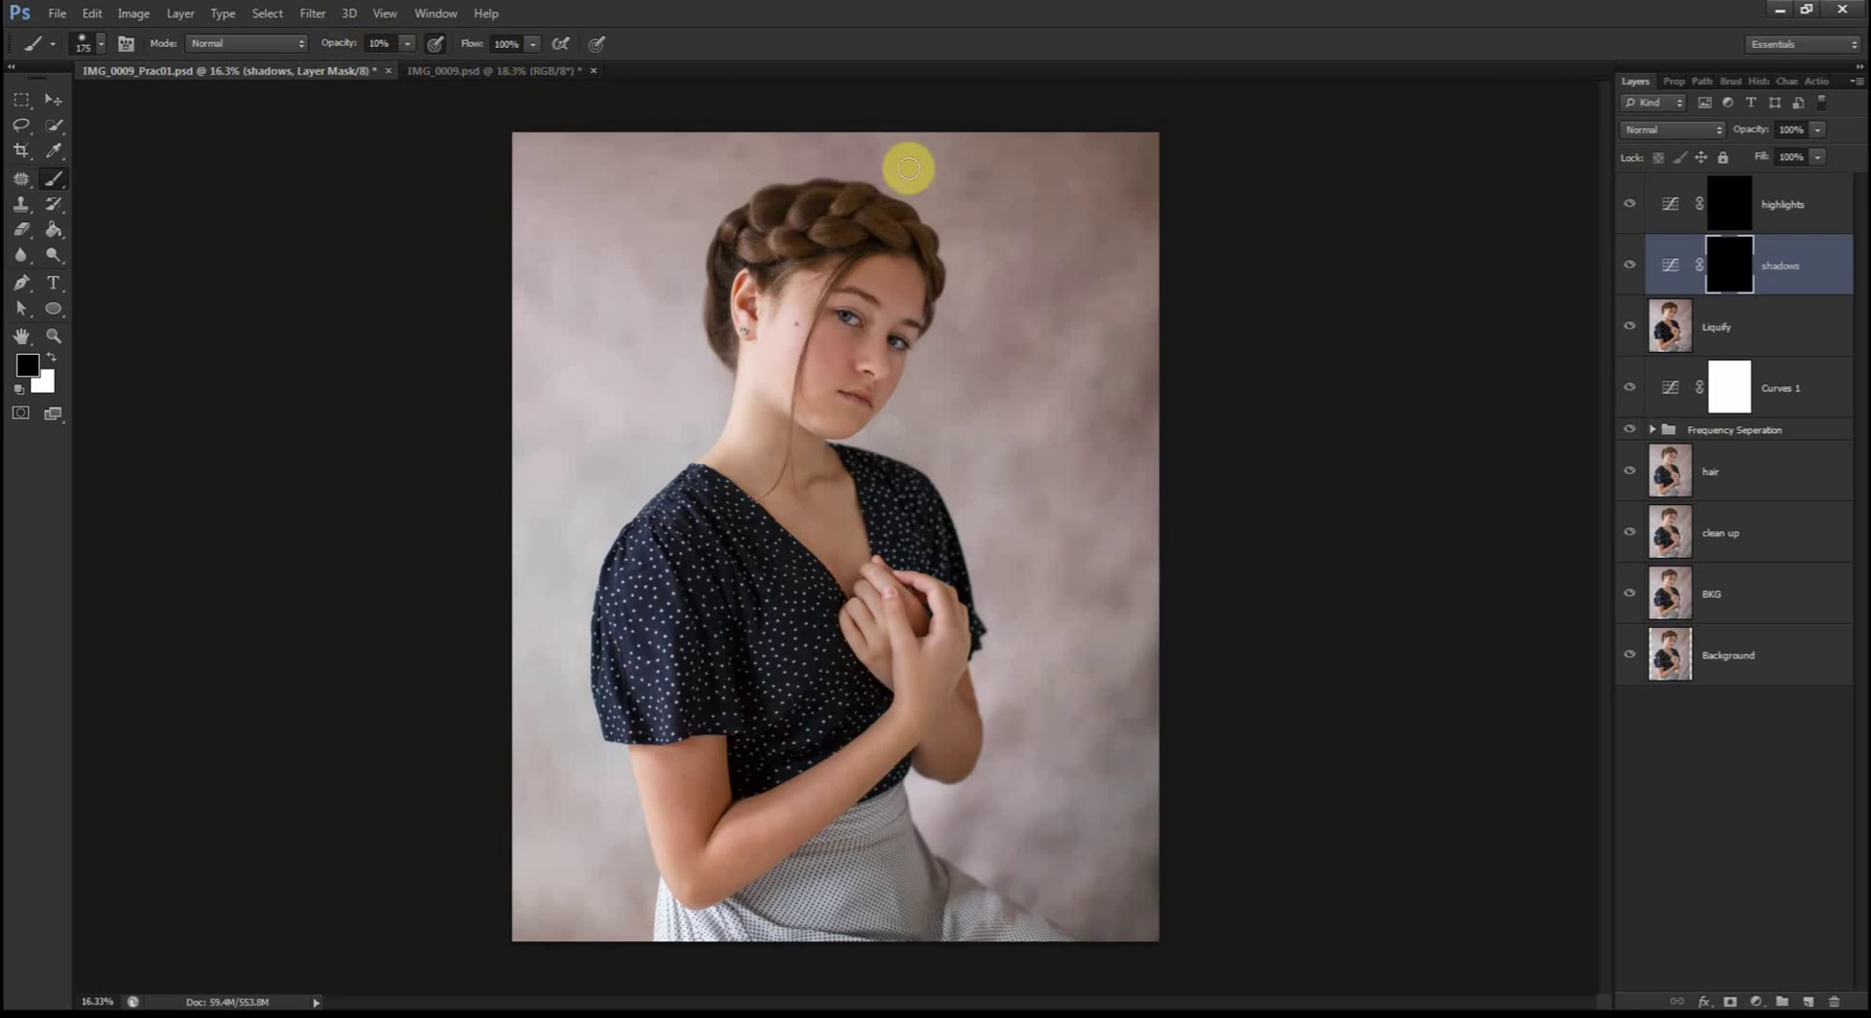
pyautogui.keyDown('alt'); pyautogui.scroll(3, 921, 253); pyautogui.keyUp('alt')
pyautogui.keyDown('alt'); pyautogui.scroll(4, 928, 263); pyautogui.keyUp('alt')
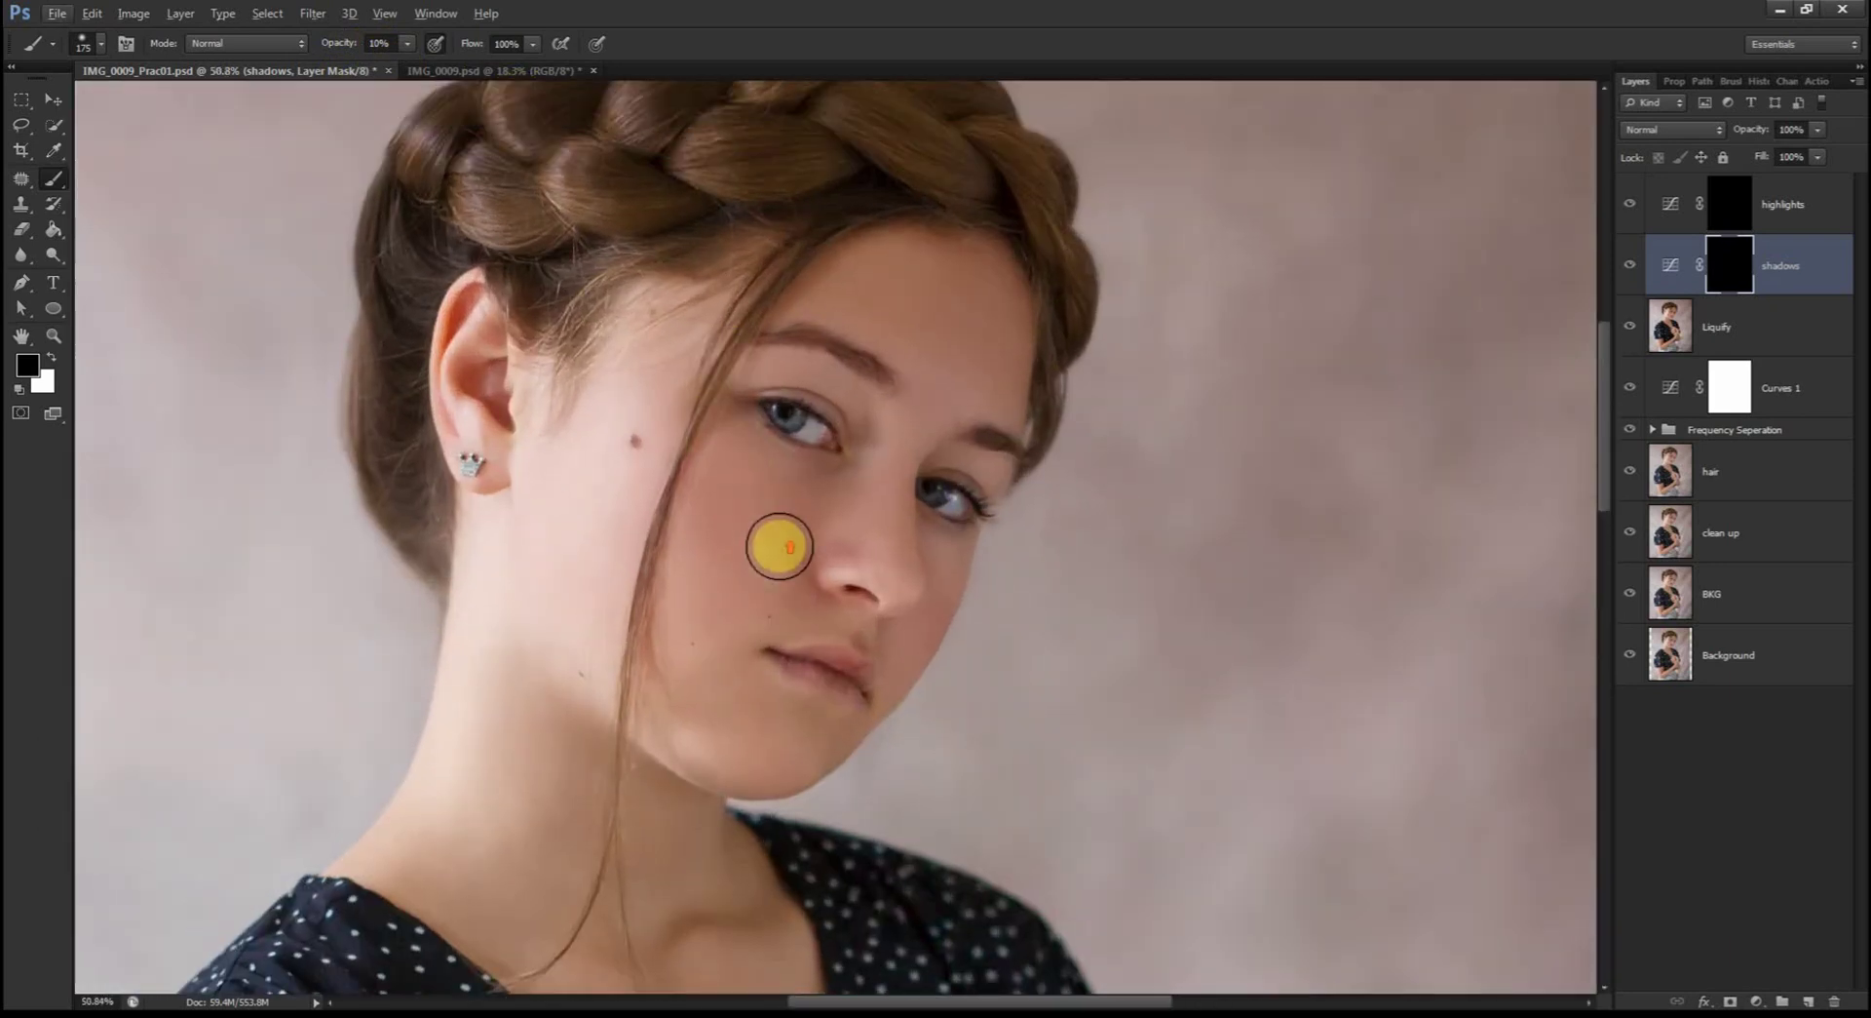
pyautogui.scroll(1, 781, 548)
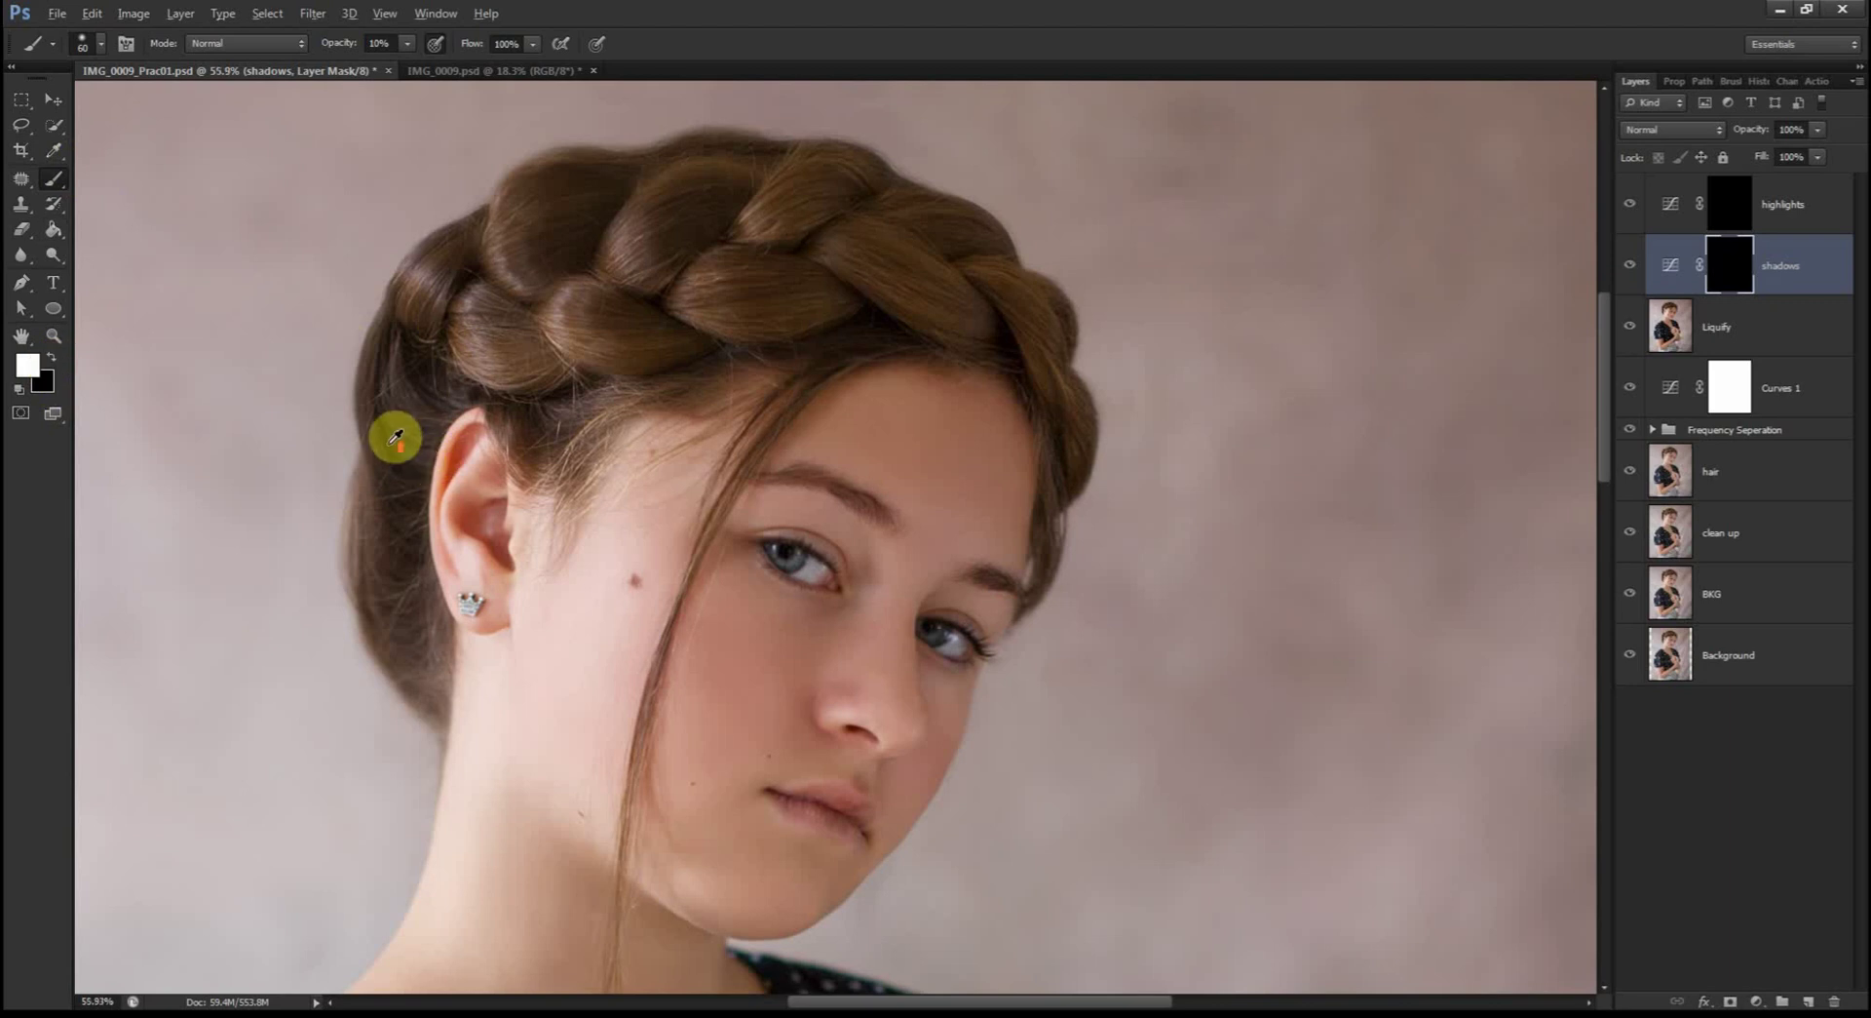
pyautogui.scroll(2, 390, 434)
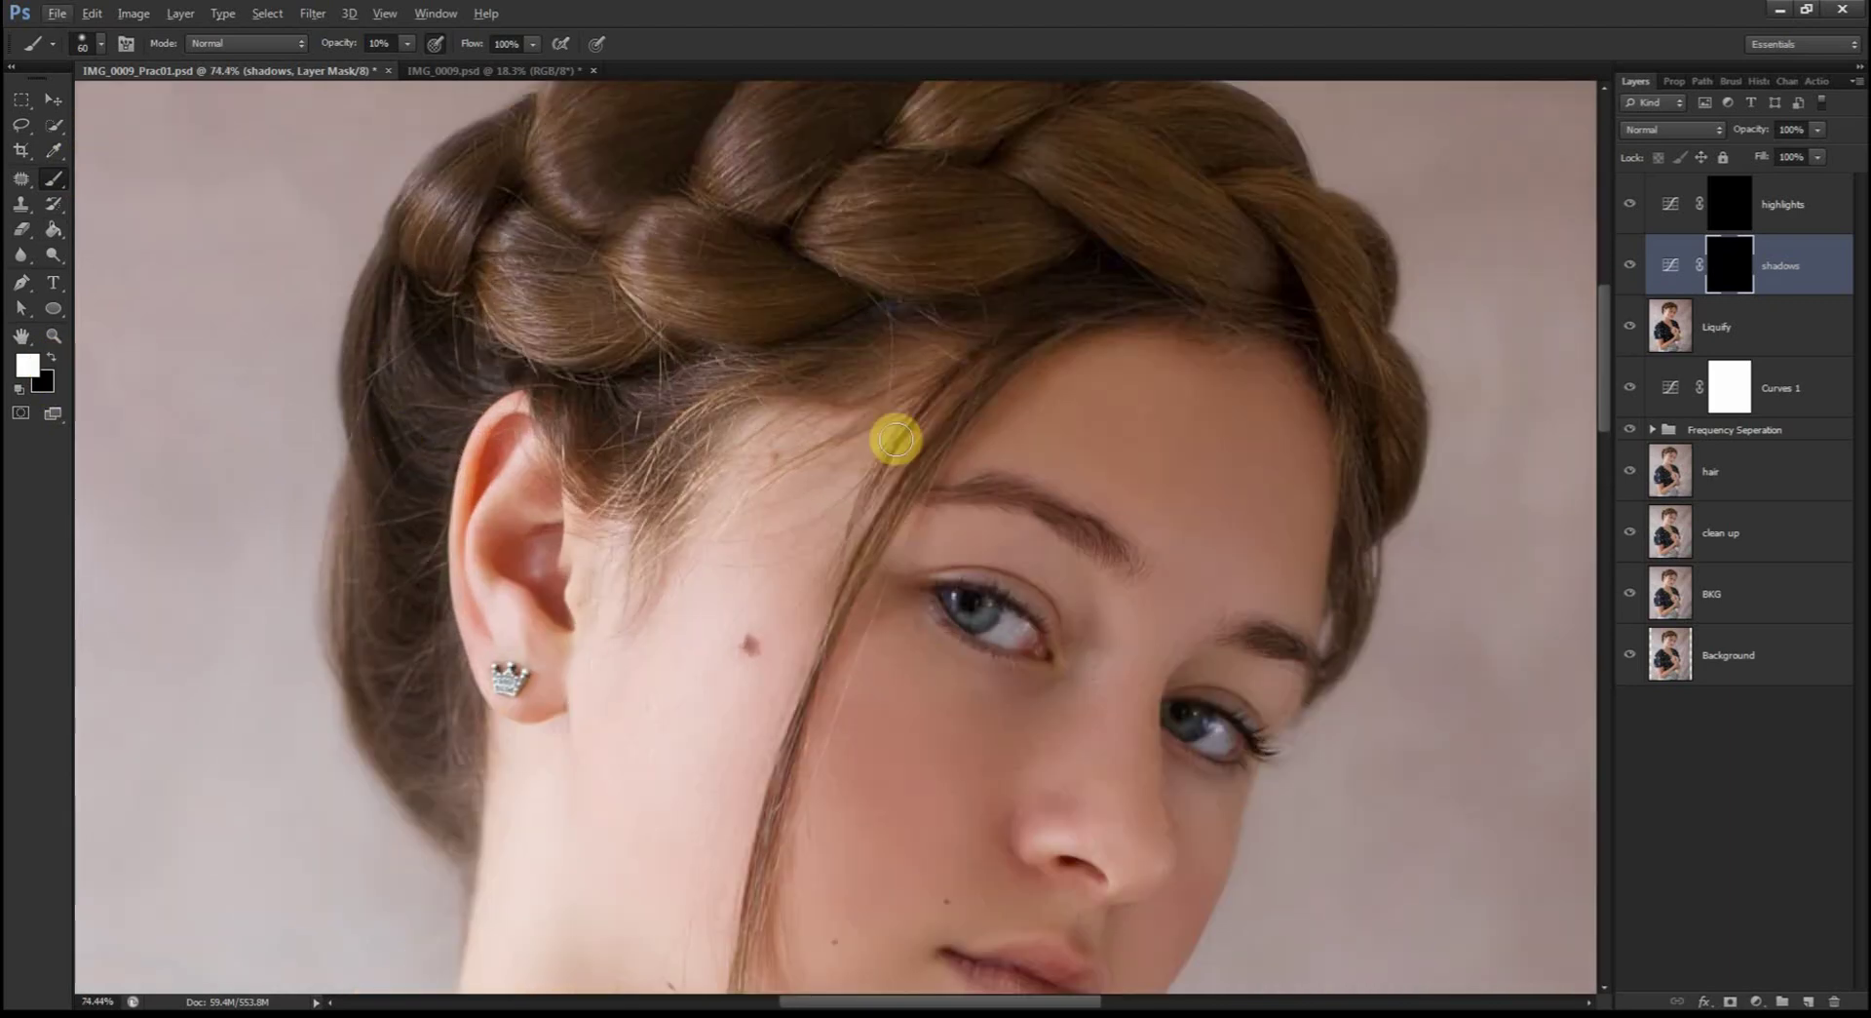
pyautogui.moveTo(383, 441); pyautogui.dragTo(418, 479)
pyautogui.moveTo(430, 305); pyautogui.dragTo(438, 382)
pyautogui.moveTo(774, 196)
pyautogui.mouseDown()
pyautogui.moveTo(727, 376)
pyautogui.moveTo(686, 437)
pyautogui.mouseUp()
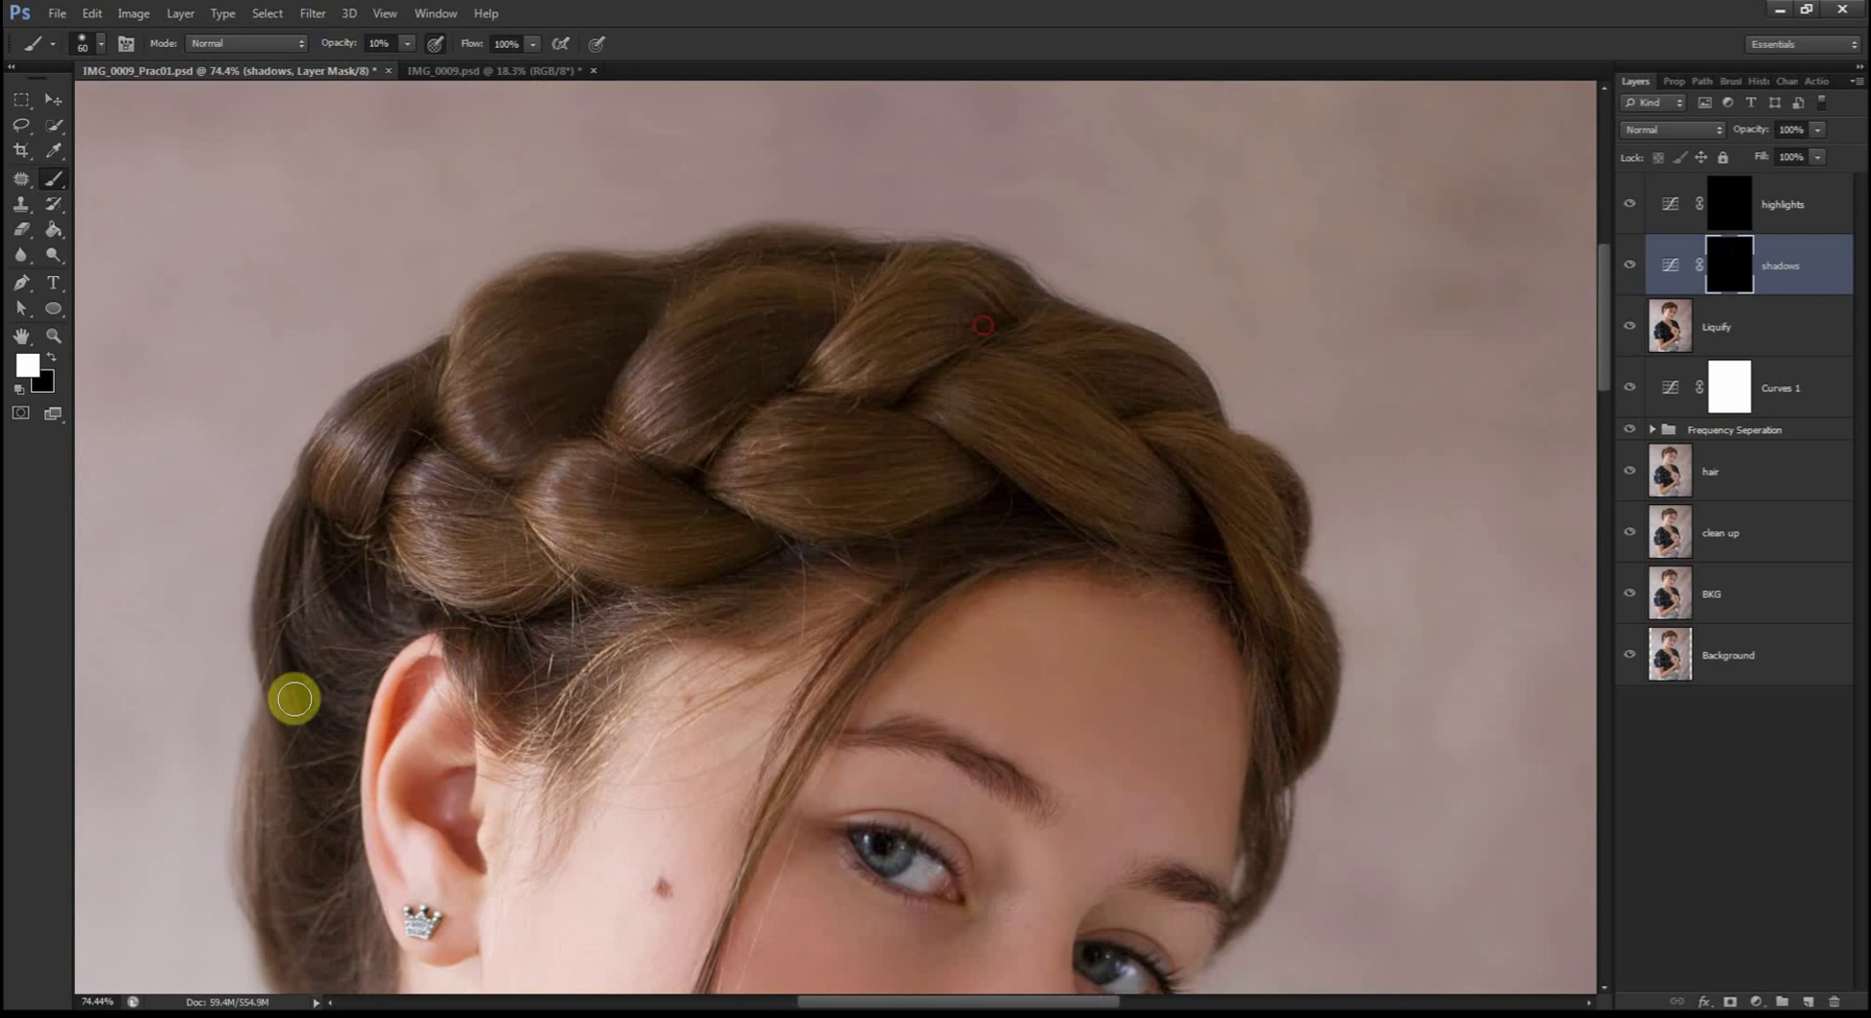
pyautogui.moveTo(931, 595); pyautogui.dragTo(942, 600)
pyautogui.moveTo(1272, 731); pyautogui.dragTo(1066, 404)
pyautogui.moveTo(950, 752); pyautogui.dragTo(954, 531)
# Step: Reduce the brush size and darken the iris edges and lash lines of both eyes on the shadows mask
pyautogui.press('[')
pyautogui.press('[')
pyautogui.press('[')
pyautogui.press('[')
pyautogui.press('[')
pyautogui.press('[')
pyautogui.click(1207, 674)
pyautogui.scroll(8, 869, 659)
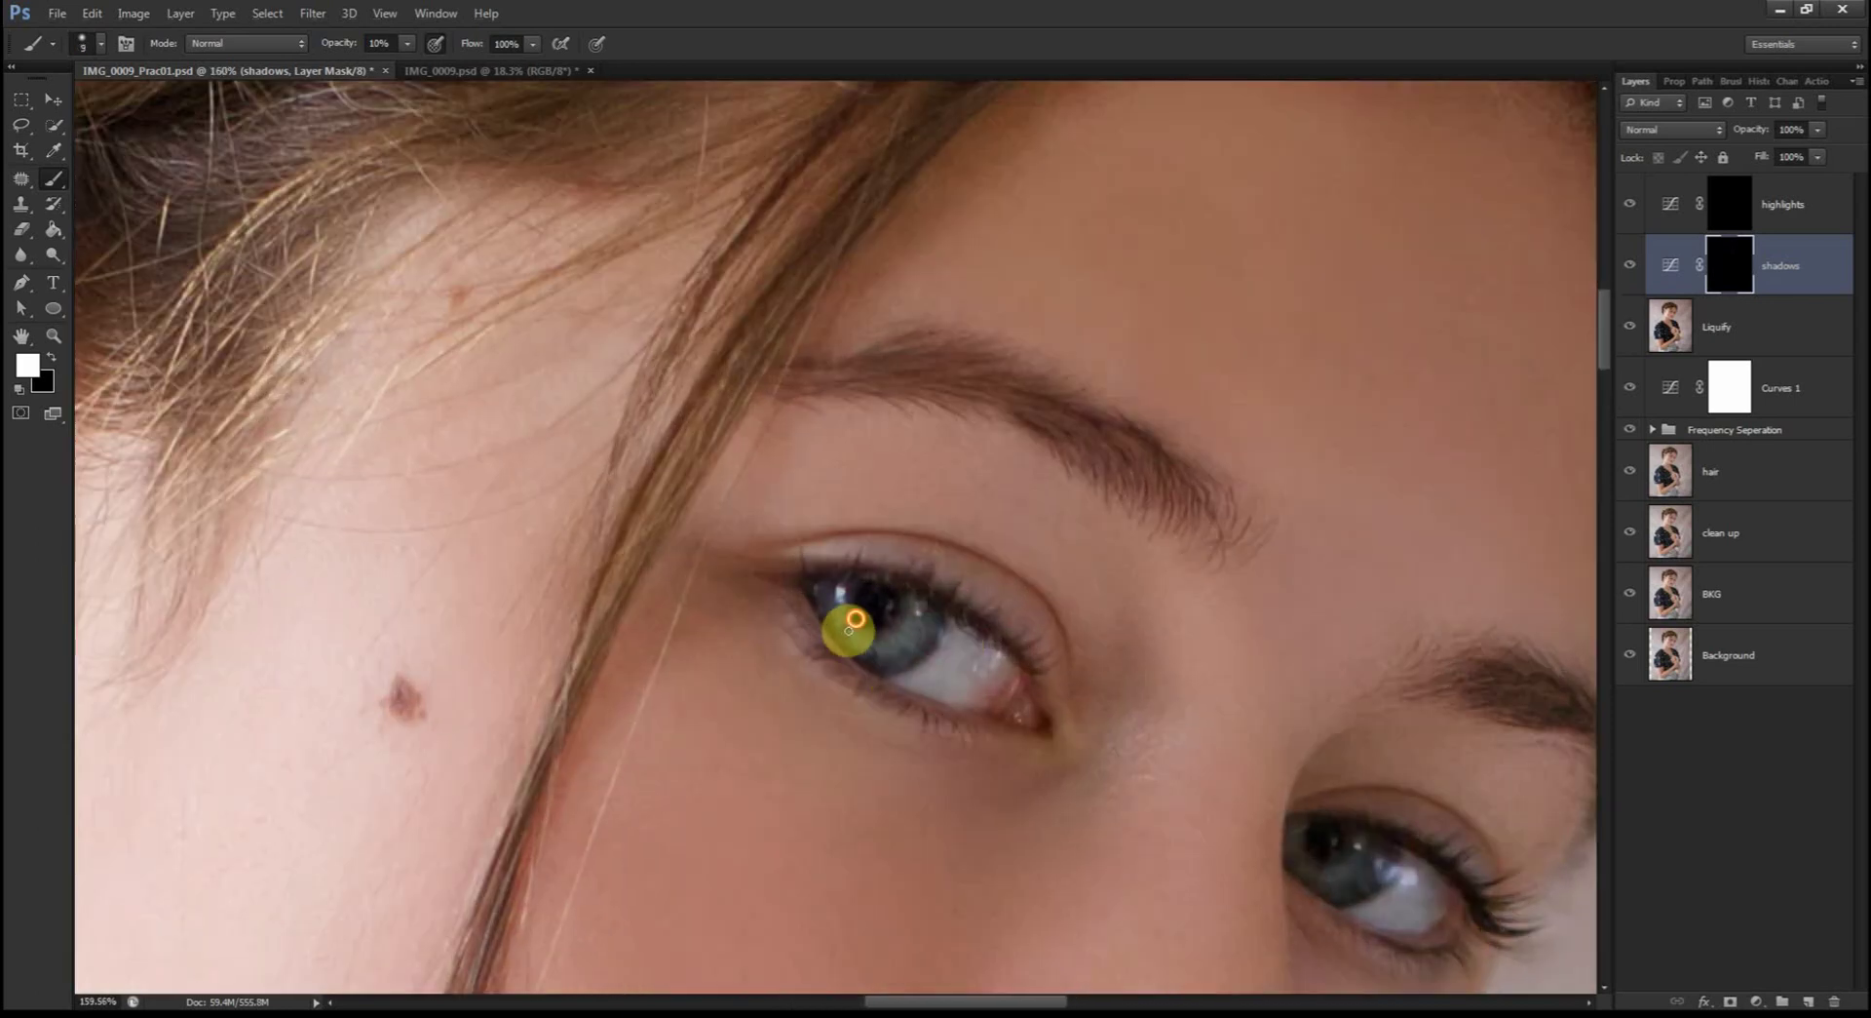
pyautogui.moveTo(848, 631); pyautogui.dragTo(904, 615)
pyautogui.moveTo(1373, 904)
pyautogui.mouseDown()
pyautogui.moveTo(1091, 794)
pyautogui.moveTo(1113, 781)
pyautogui.mouseUp()
pyautogui.press('[')
pyautogui.moveTo(1070, 736); pyautogui.dragTo(1077, 752)
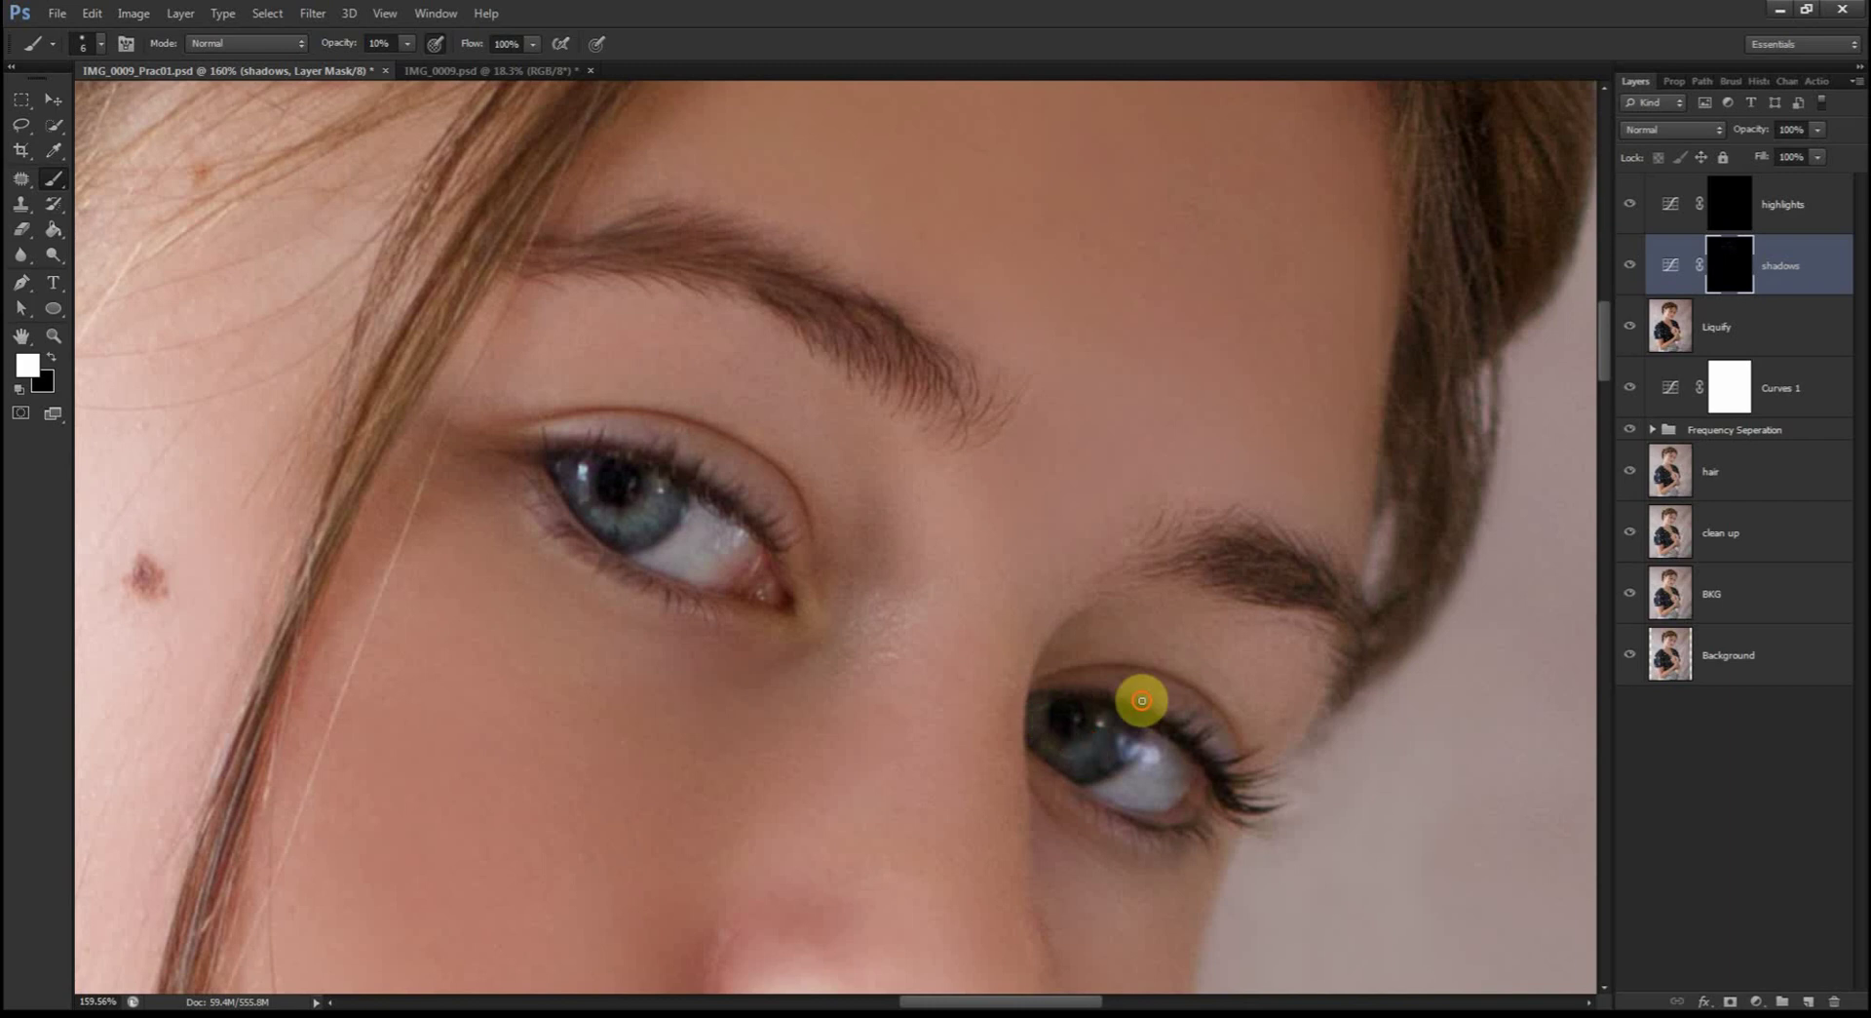
pyautogui.click(1199, 715)
pyautogui.click(1044, 751)
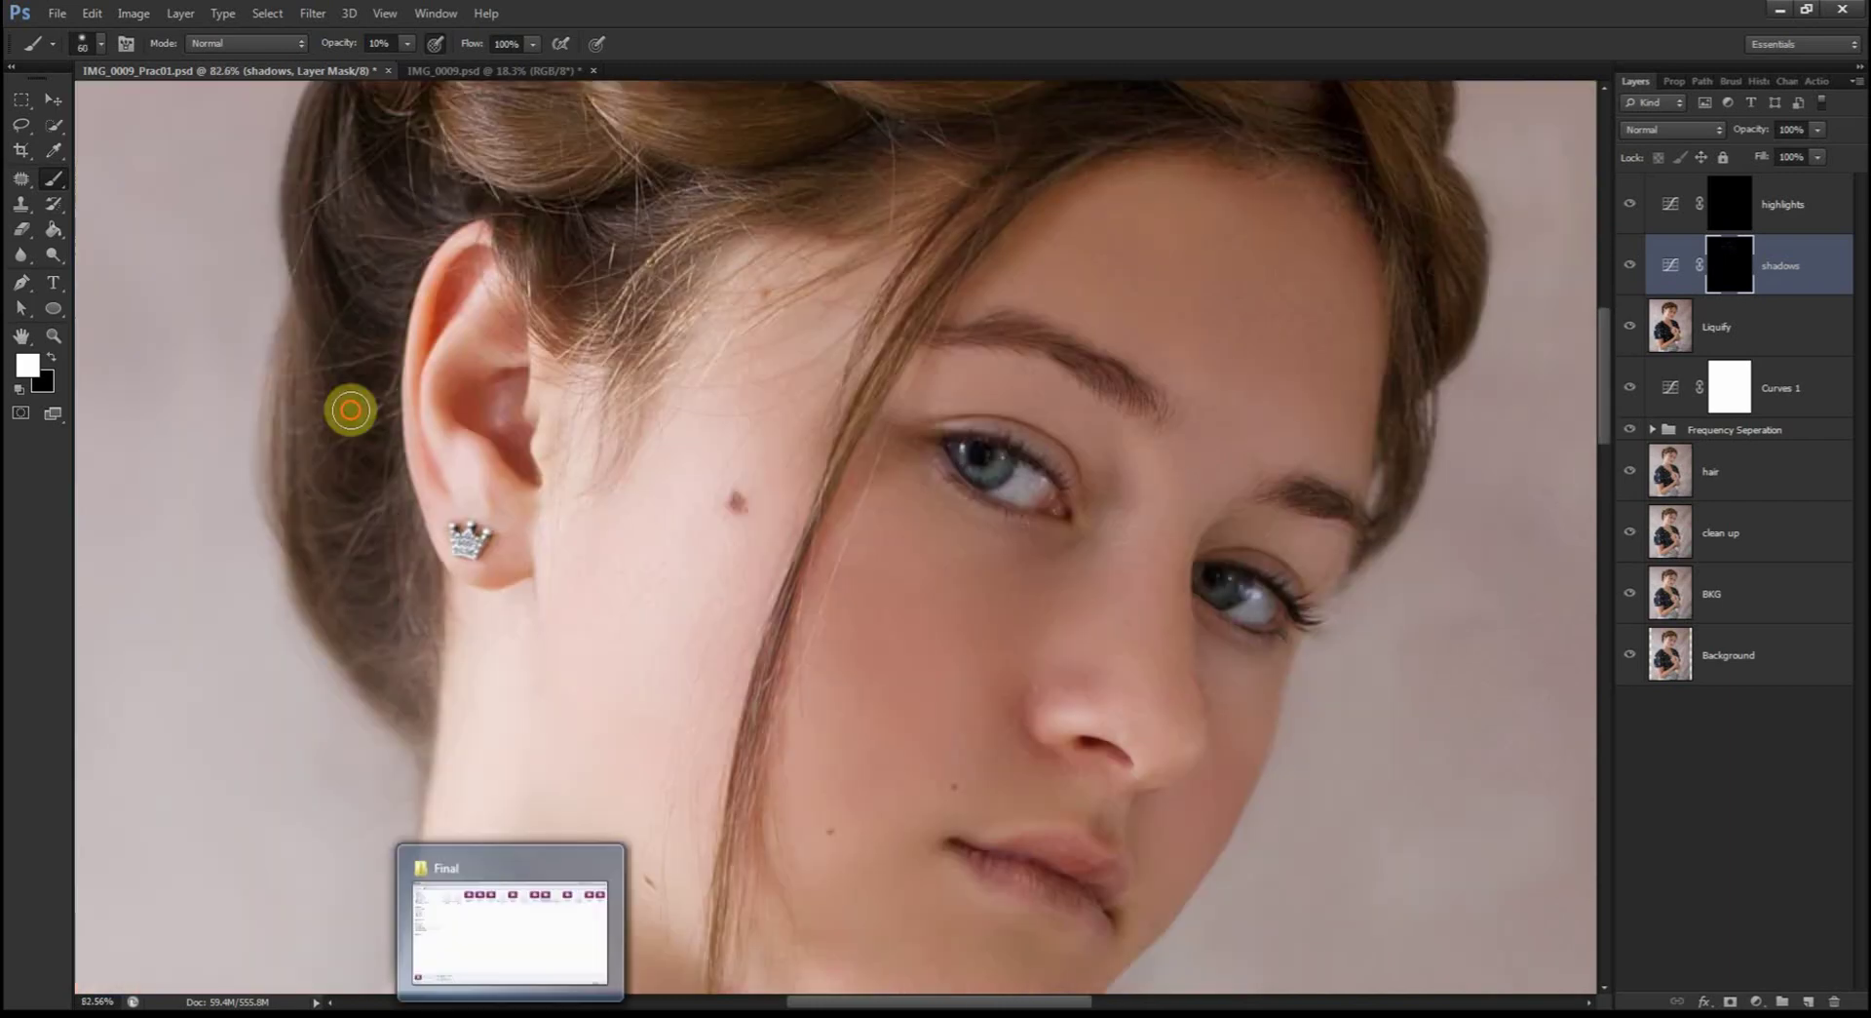
# Step: Brush the shadows mask inside the ear and around the lips to deepen their natural shading
pyautogui.click(526, 369)
pyautogui.click(1128, 851)
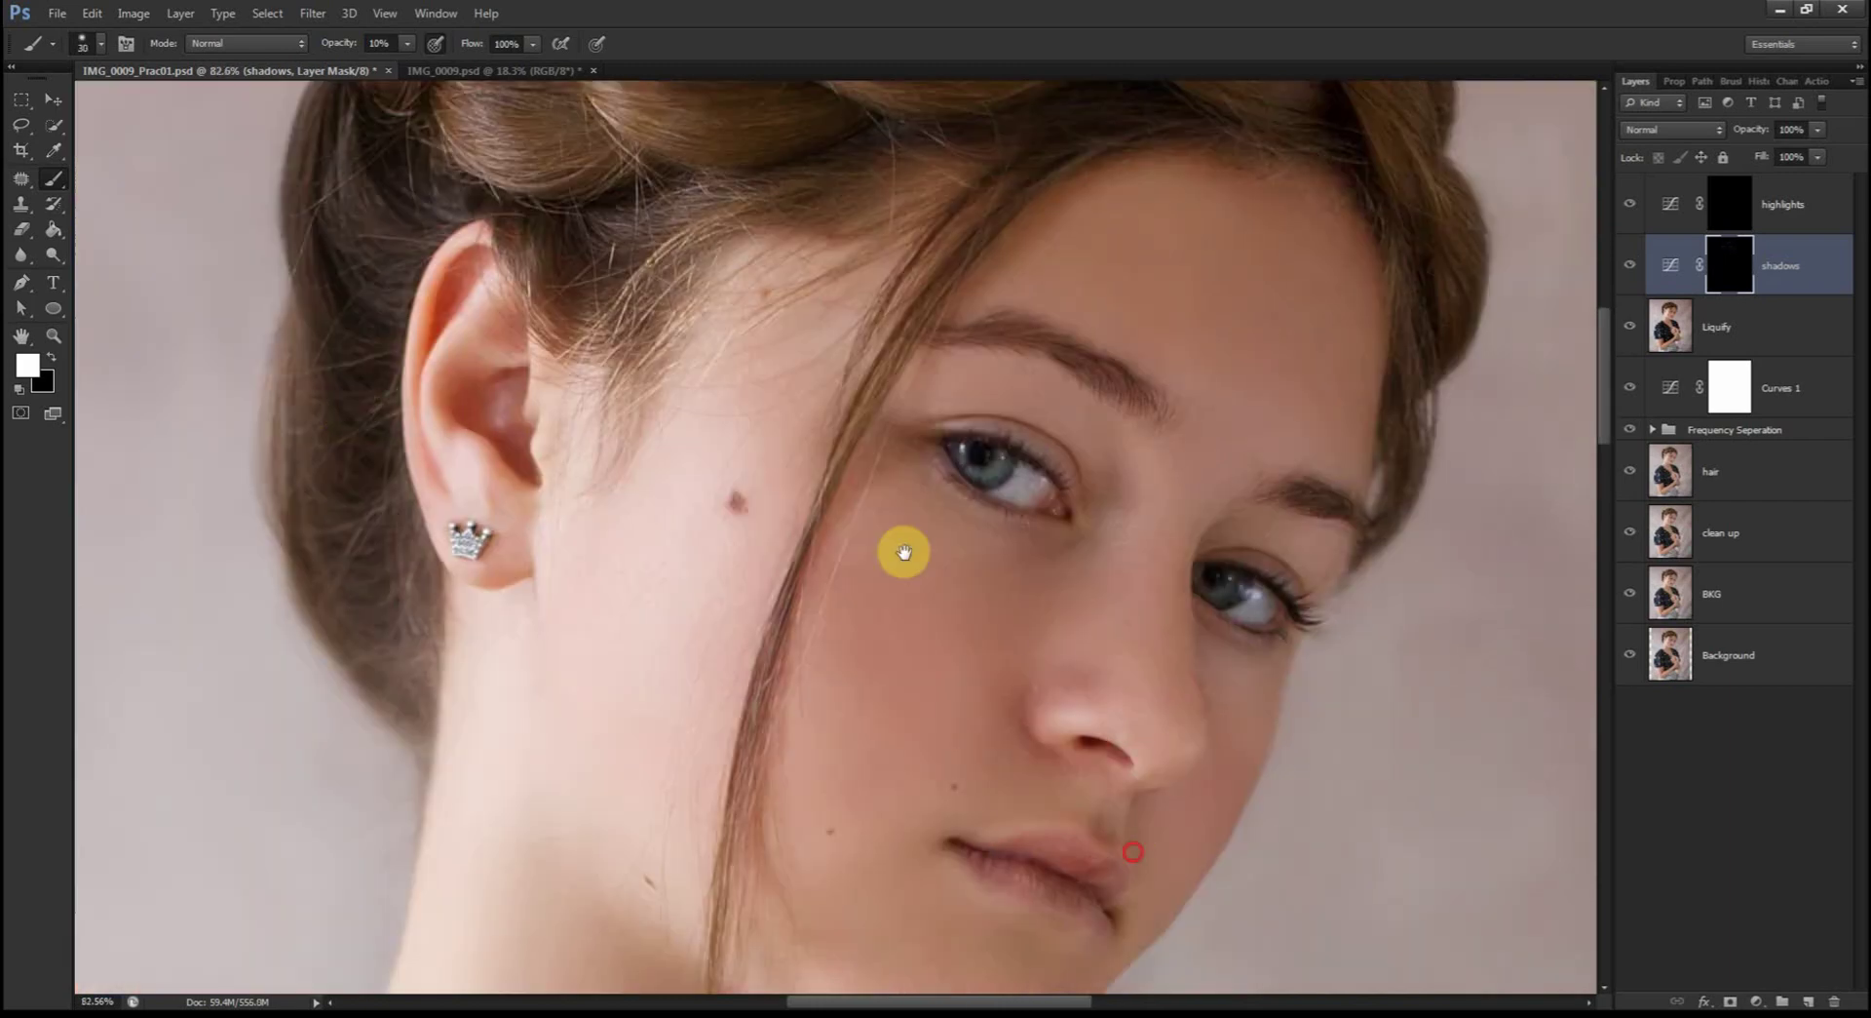
pyautogui.click(917, 750)
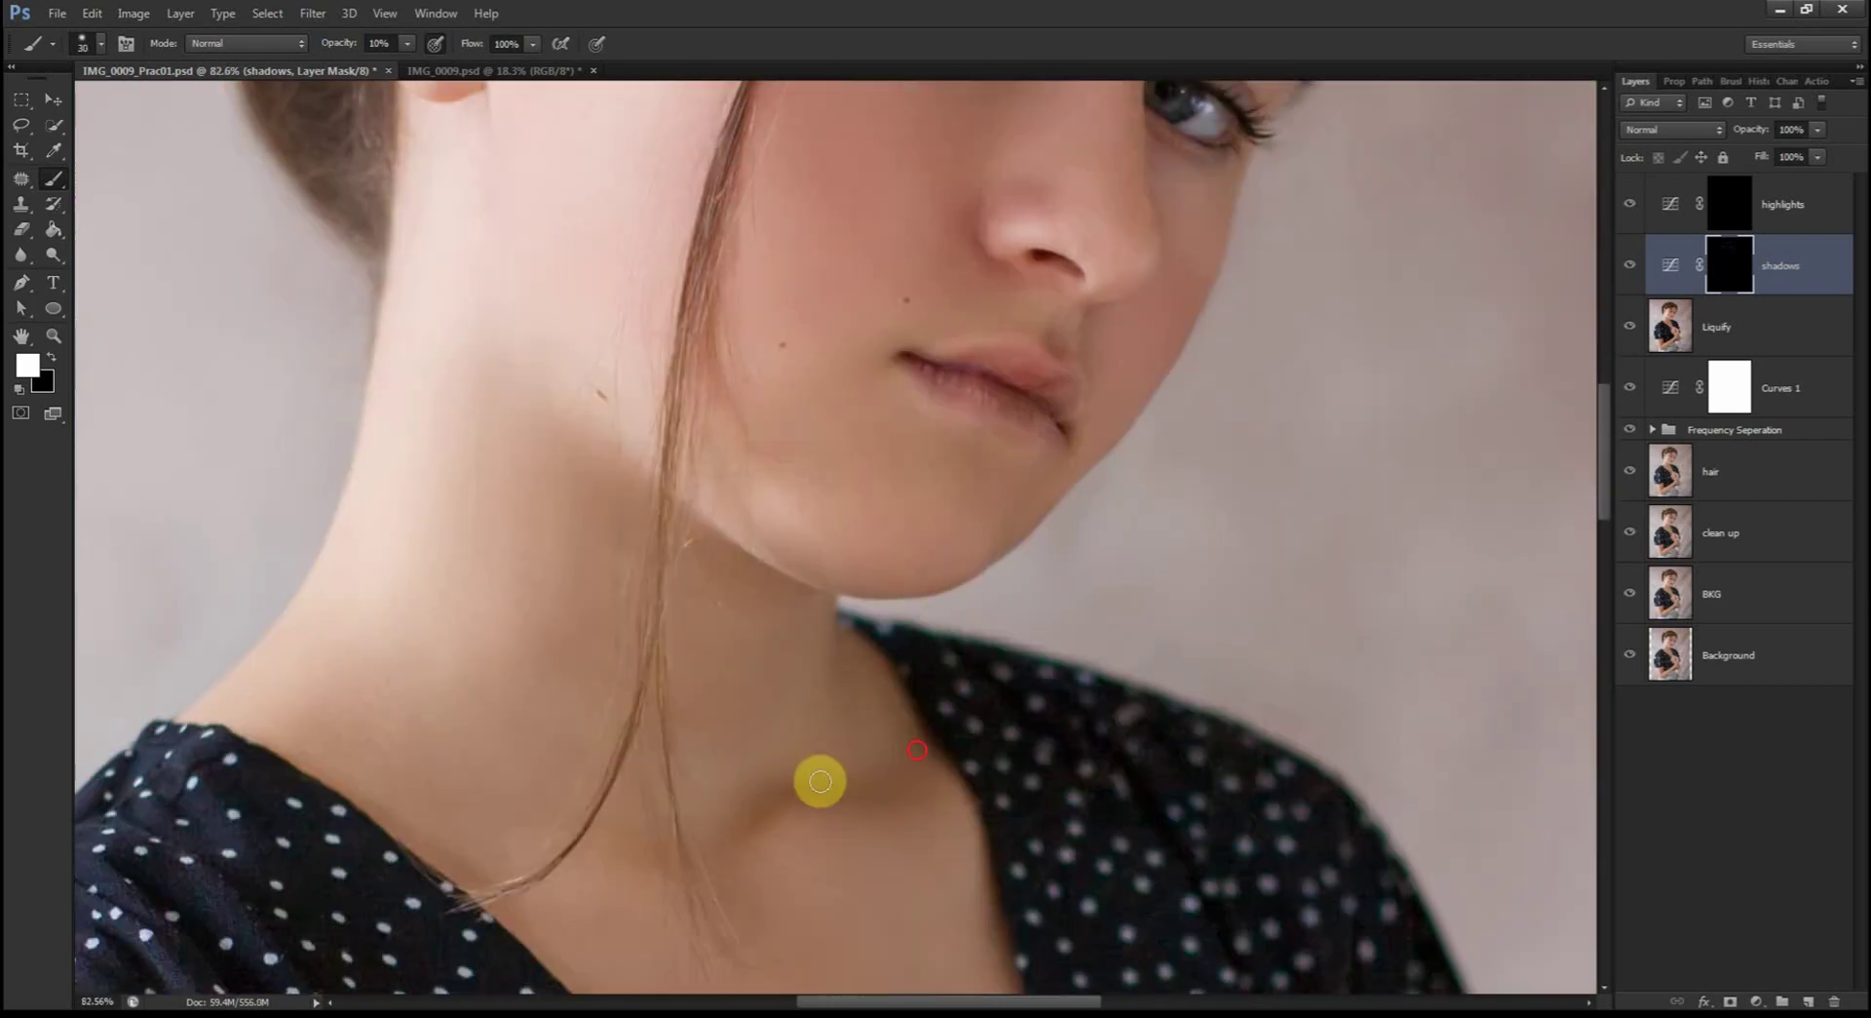
# Step: Enlarge the brush and darken the shaded areas of the blouse and arms on the shadows mask
pyautogui.scroll(-10, 878, 770)
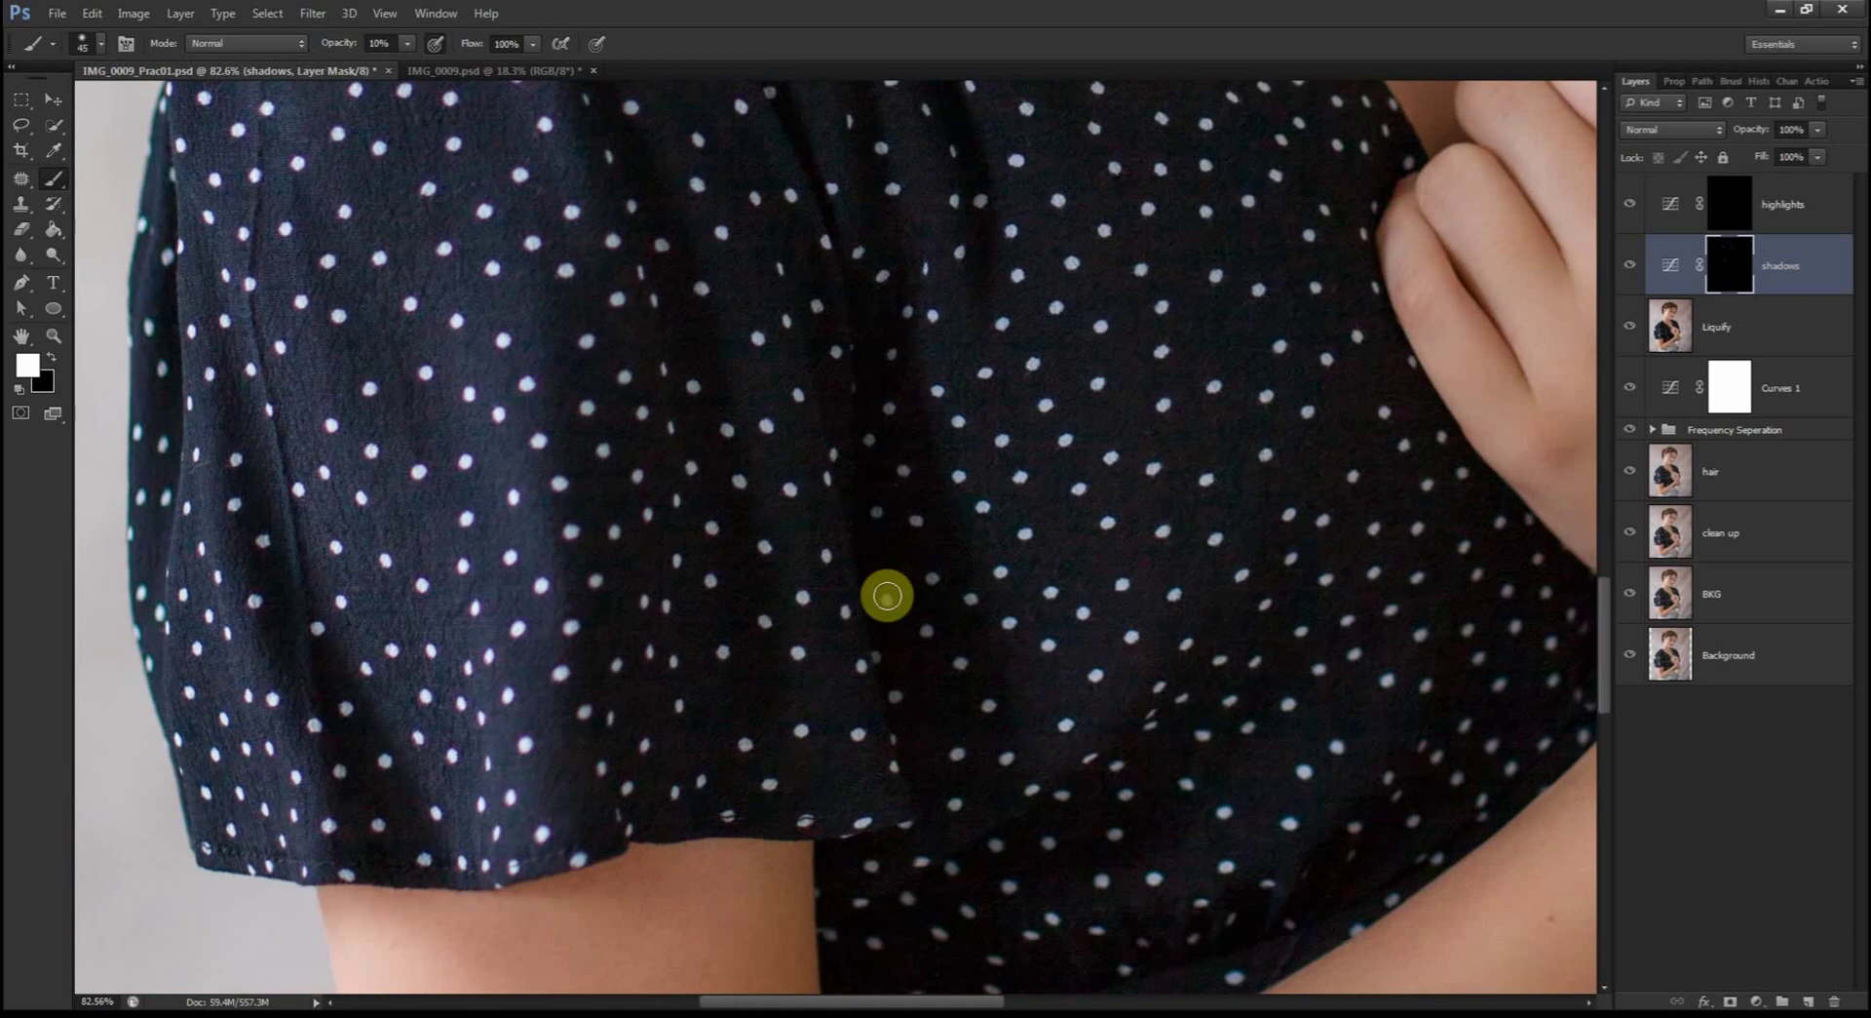
pyautogui.scroll(-5, 1157, 958)
pyautogui.press(']')
pyautogui.press(']')
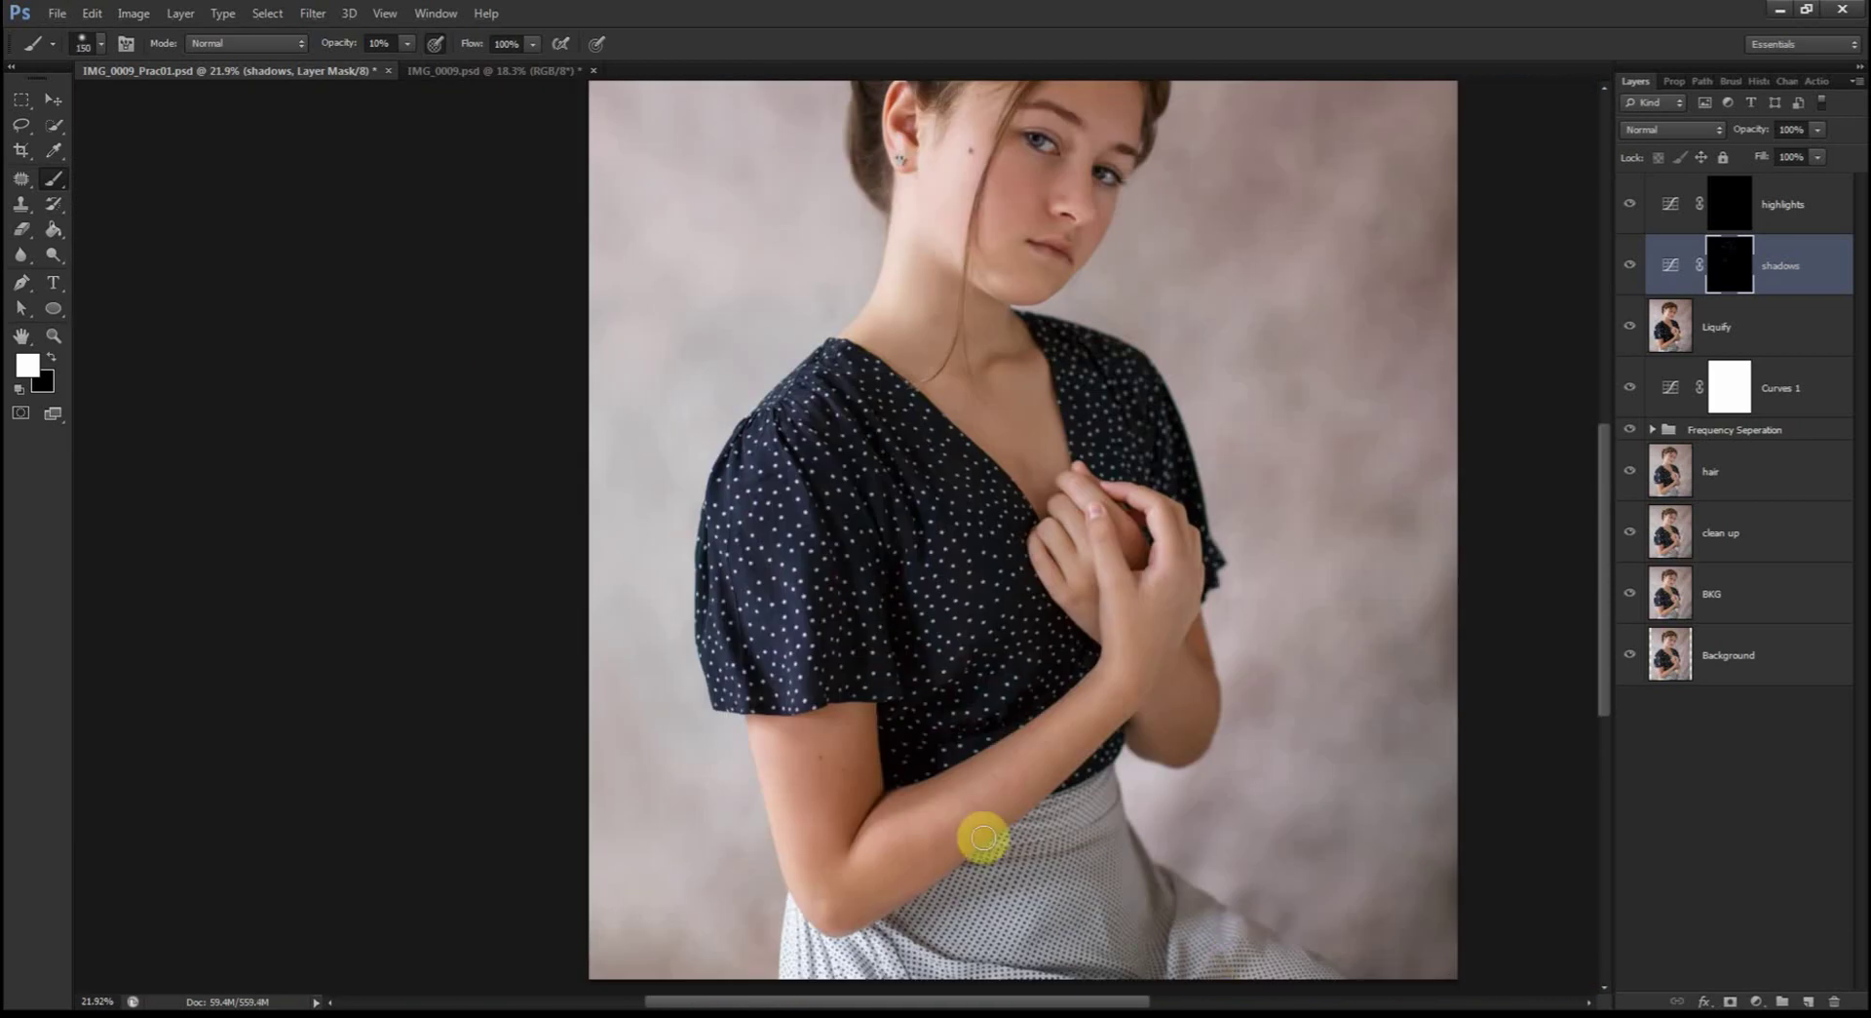
pyautogui.press(']')
pyautogui.scroll(5, 998, 704)
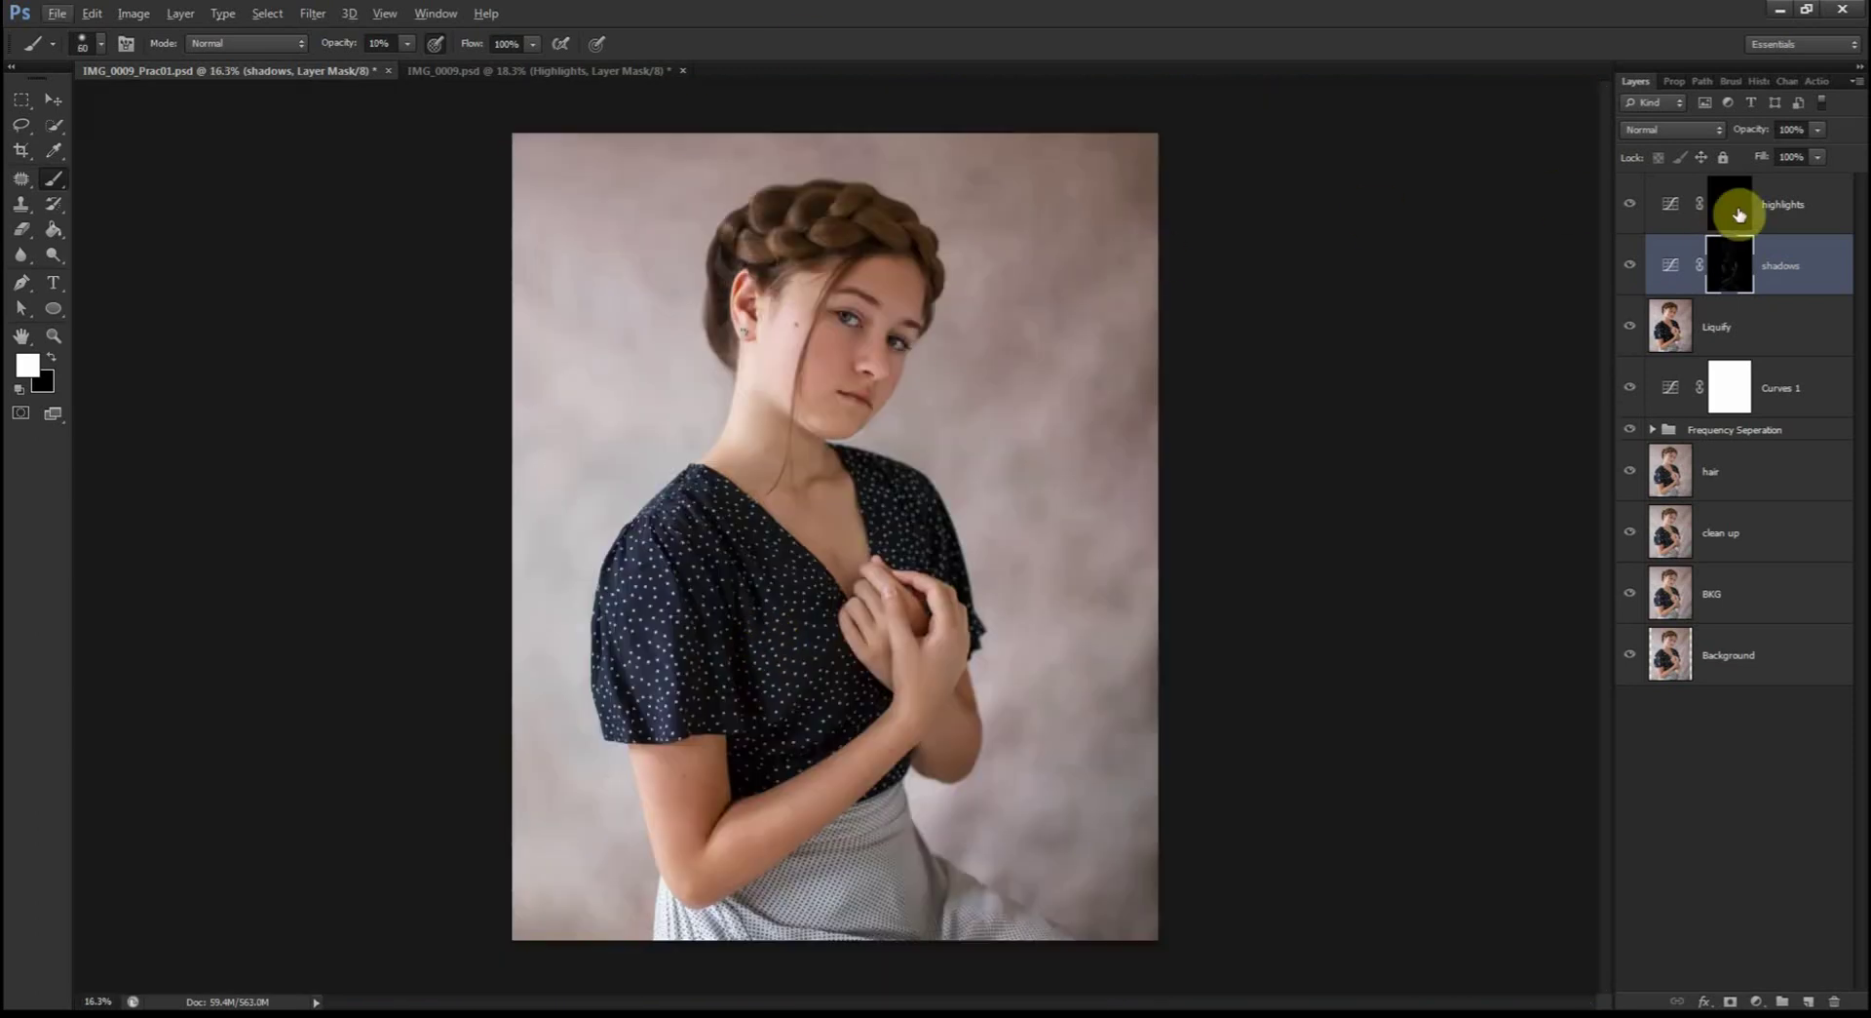
# Step: Select the highlights layer mask and brighten the iris and white of the eye beside the loose strand with a small white brush at 10% opacity
pyautogui.click(1740, 214)
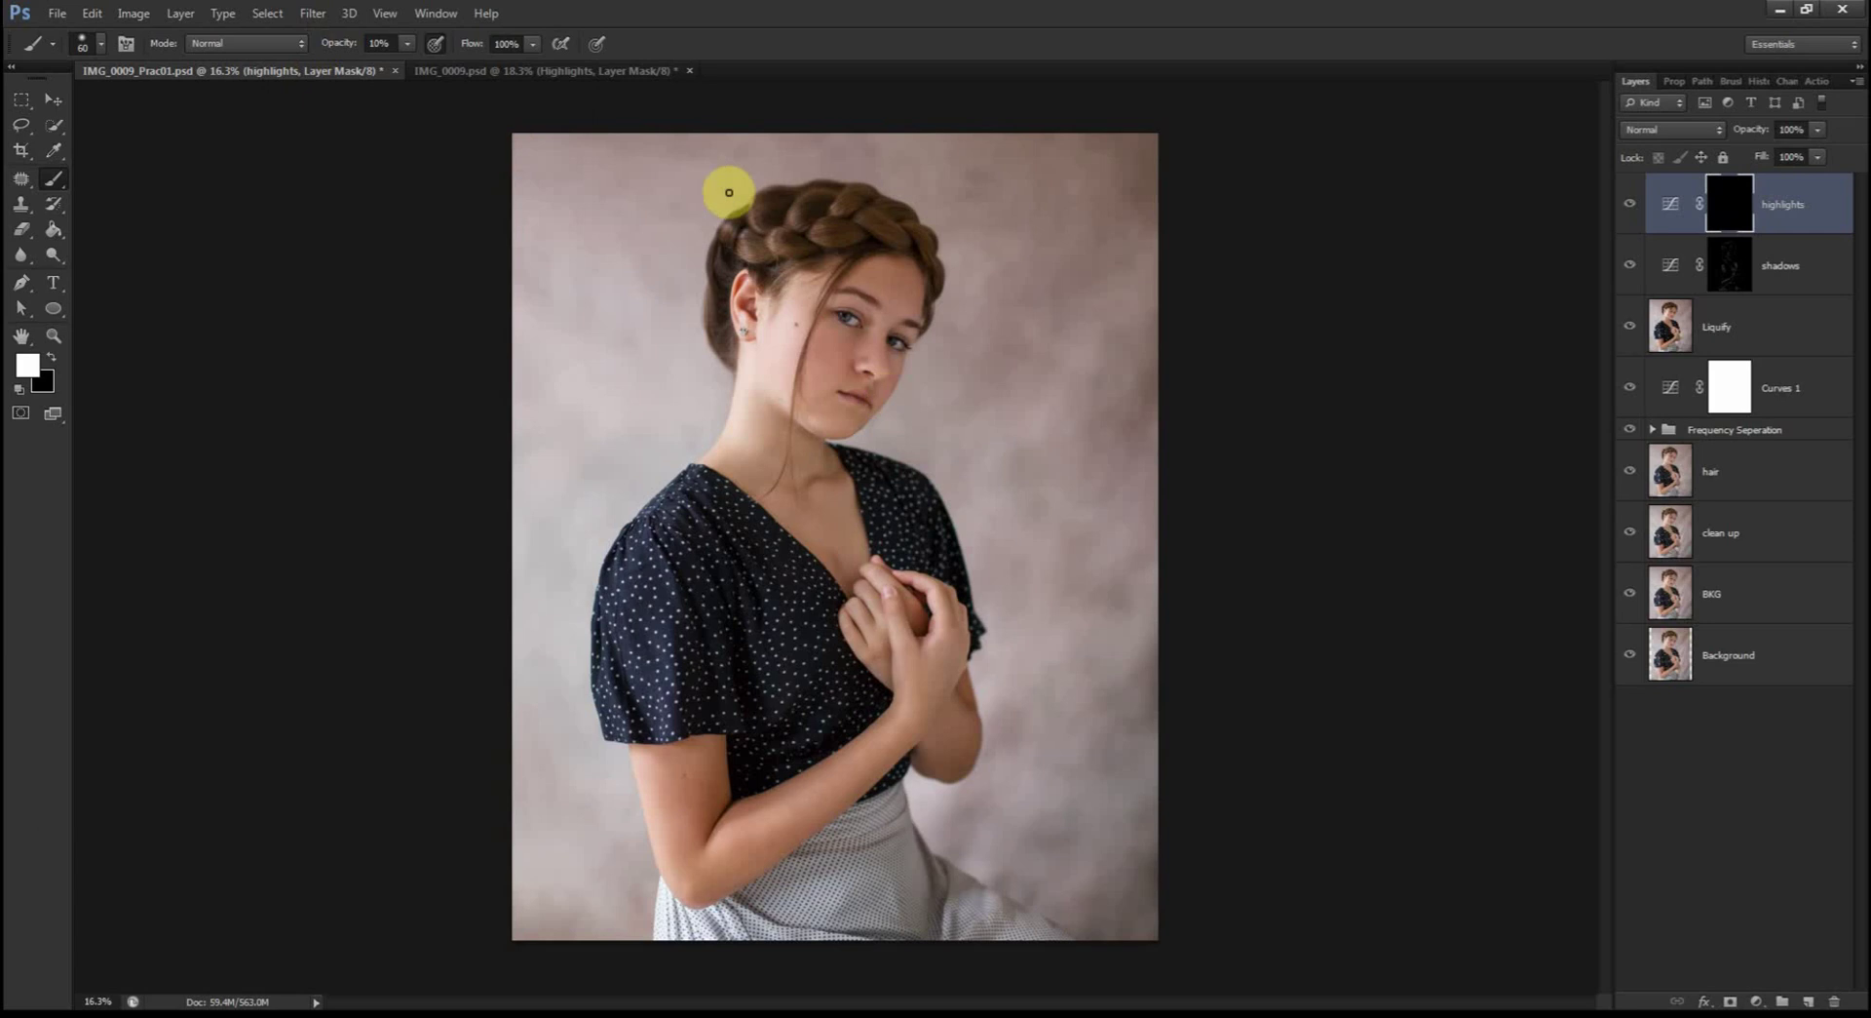
pyautogui.scroll(5, 877, 206)
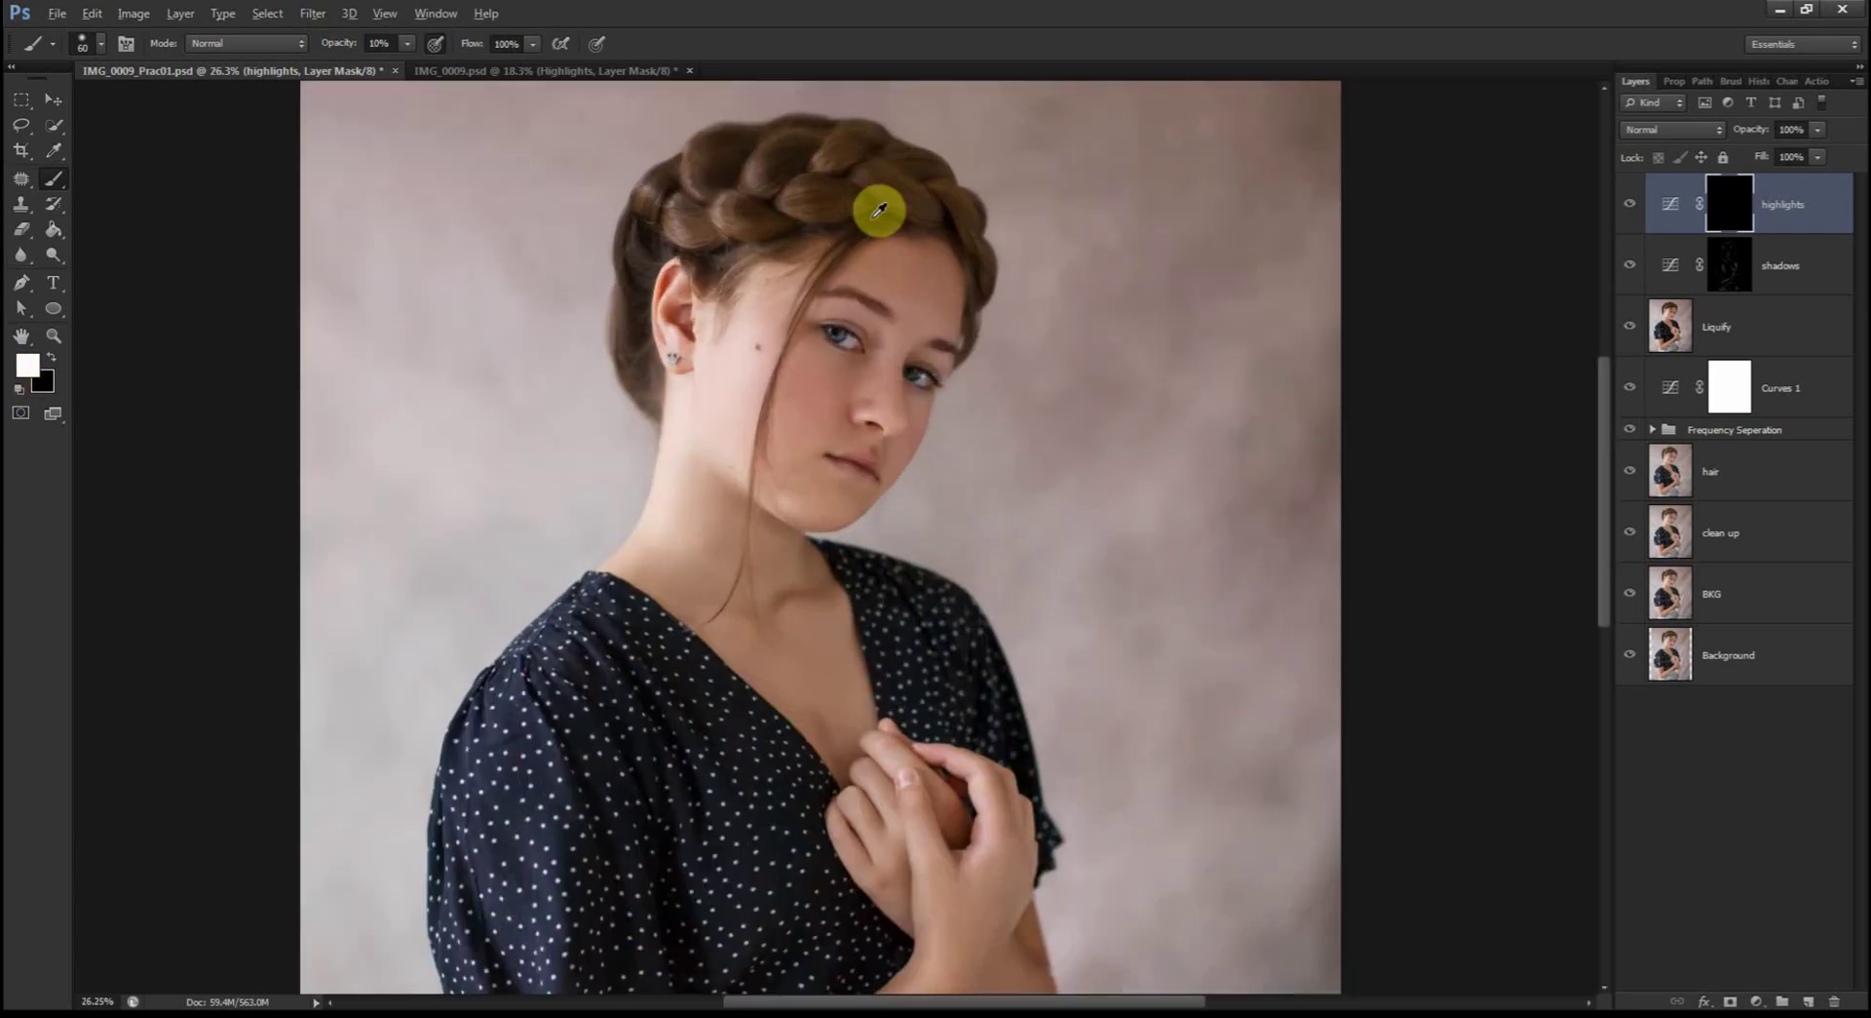
pyautogui.scroll(1, 1188, 249)
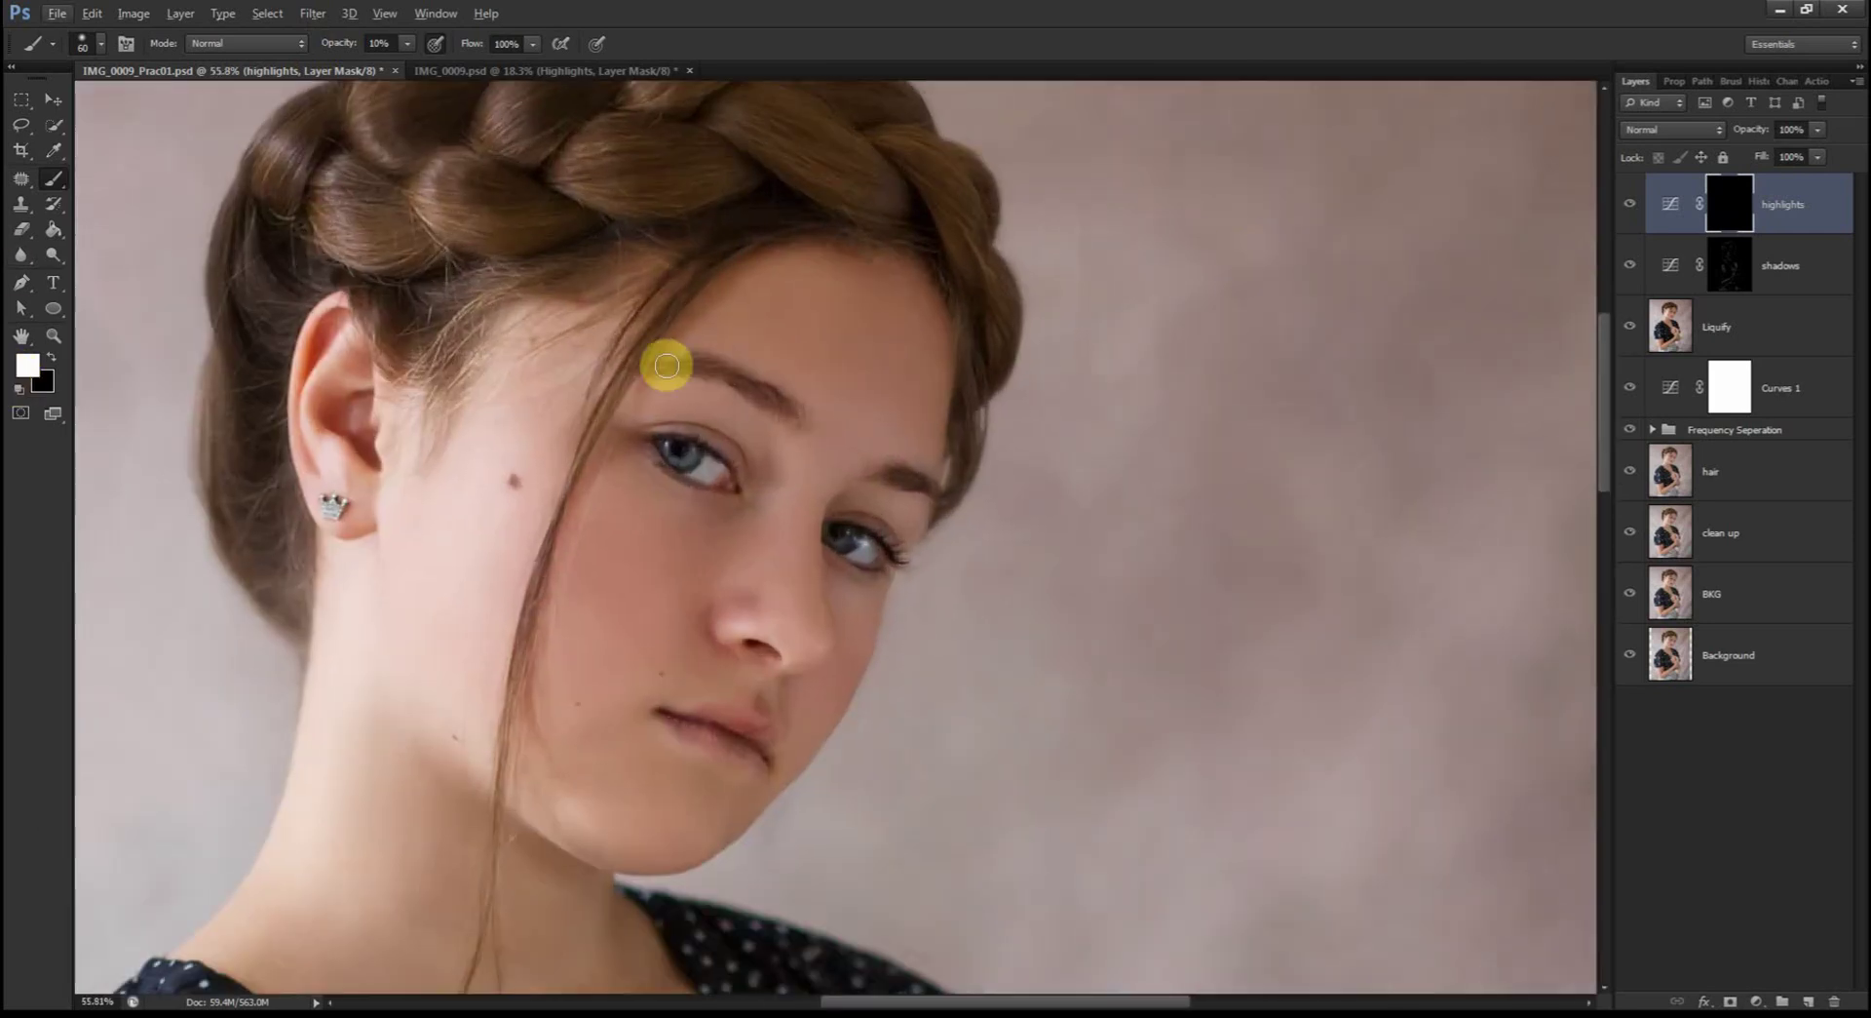
pyautogui.scroll(2, 745, 520)
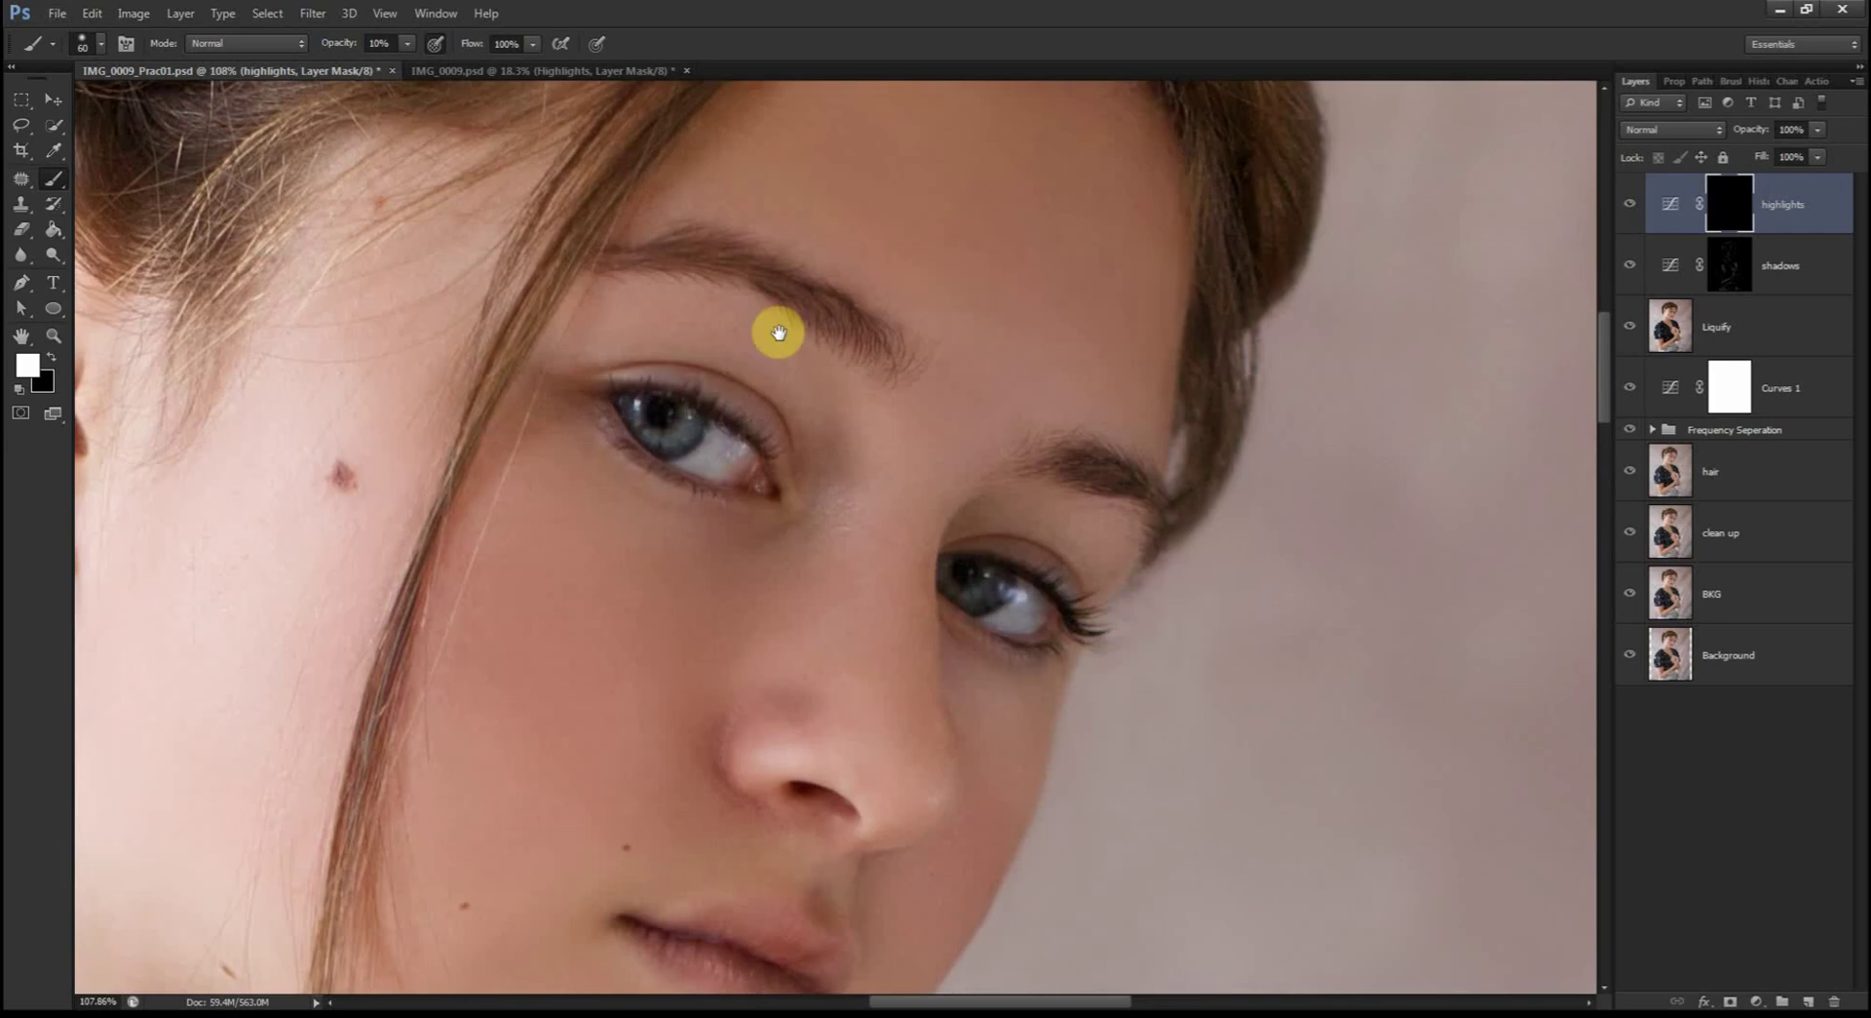
pyautogui.moveTo(779, 332); pyautogui.dragTo(1001, 588)
pyautogui.scroll(3, 1001, 587)
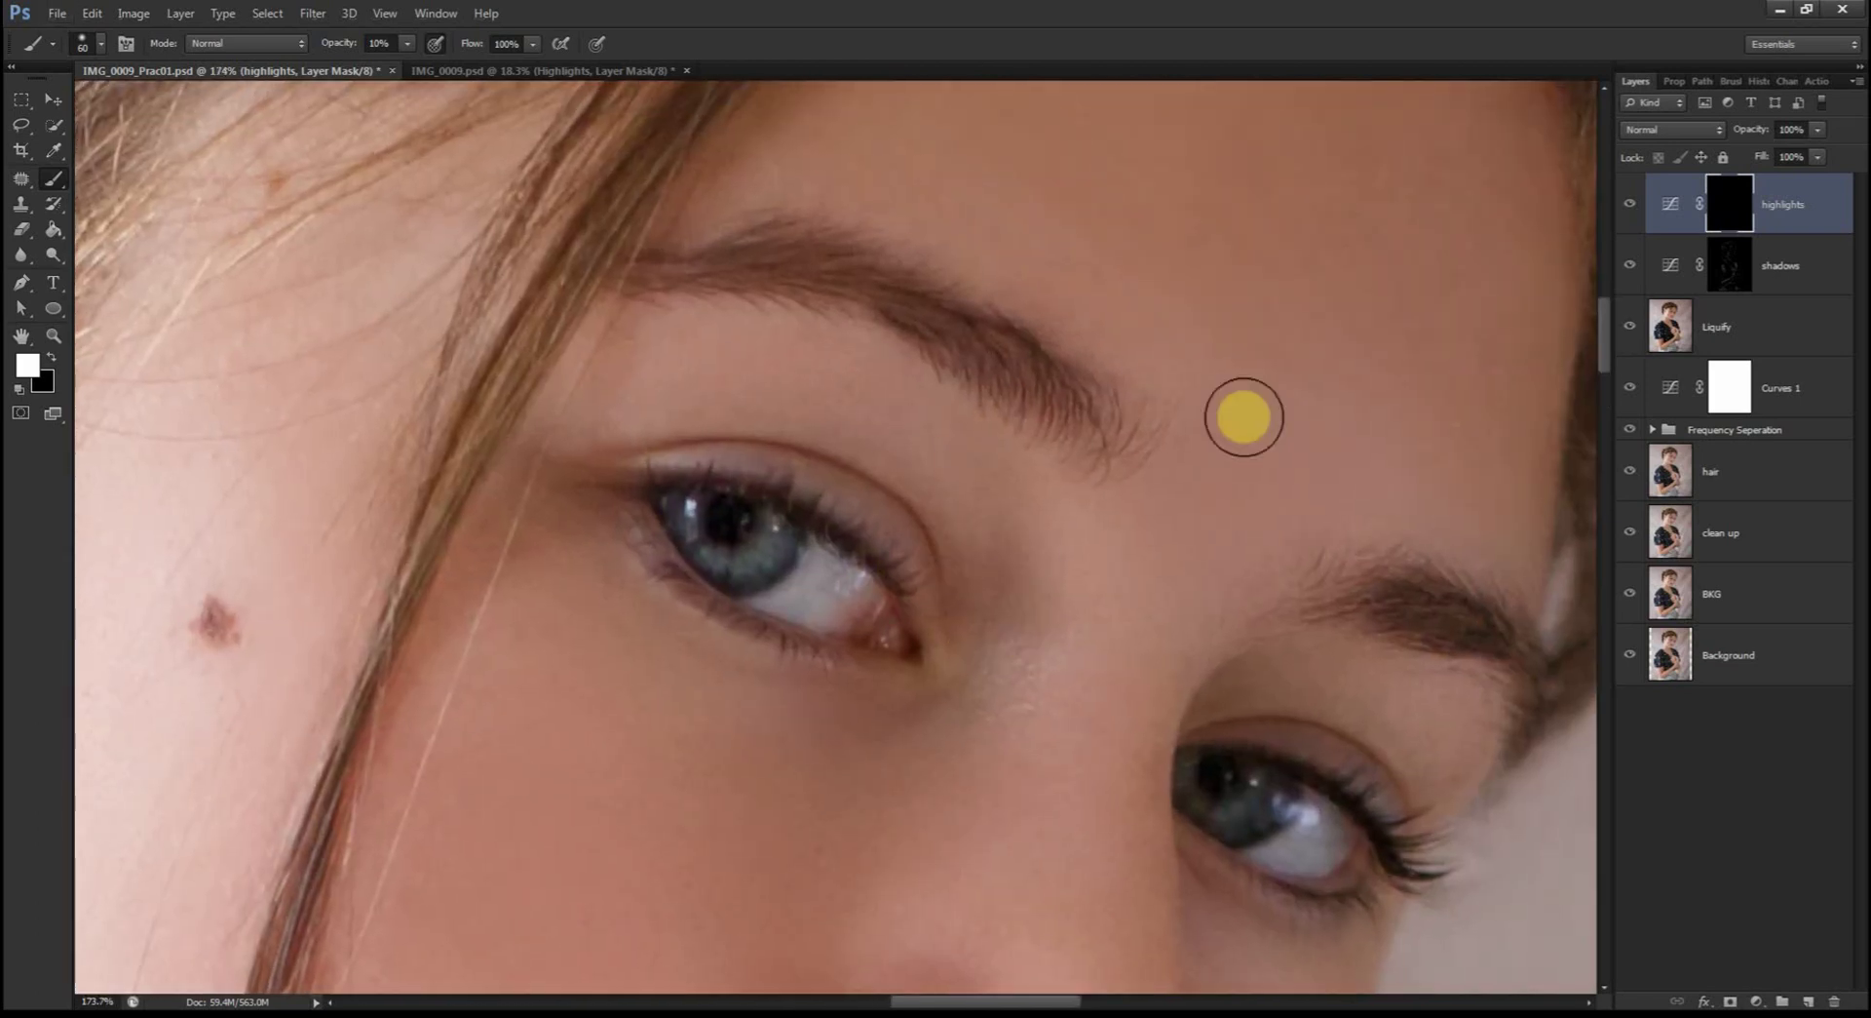
pyautogui.press('[')
pyautogui.press('[')
pyautogui.press('[')
pyautogui.press('[')
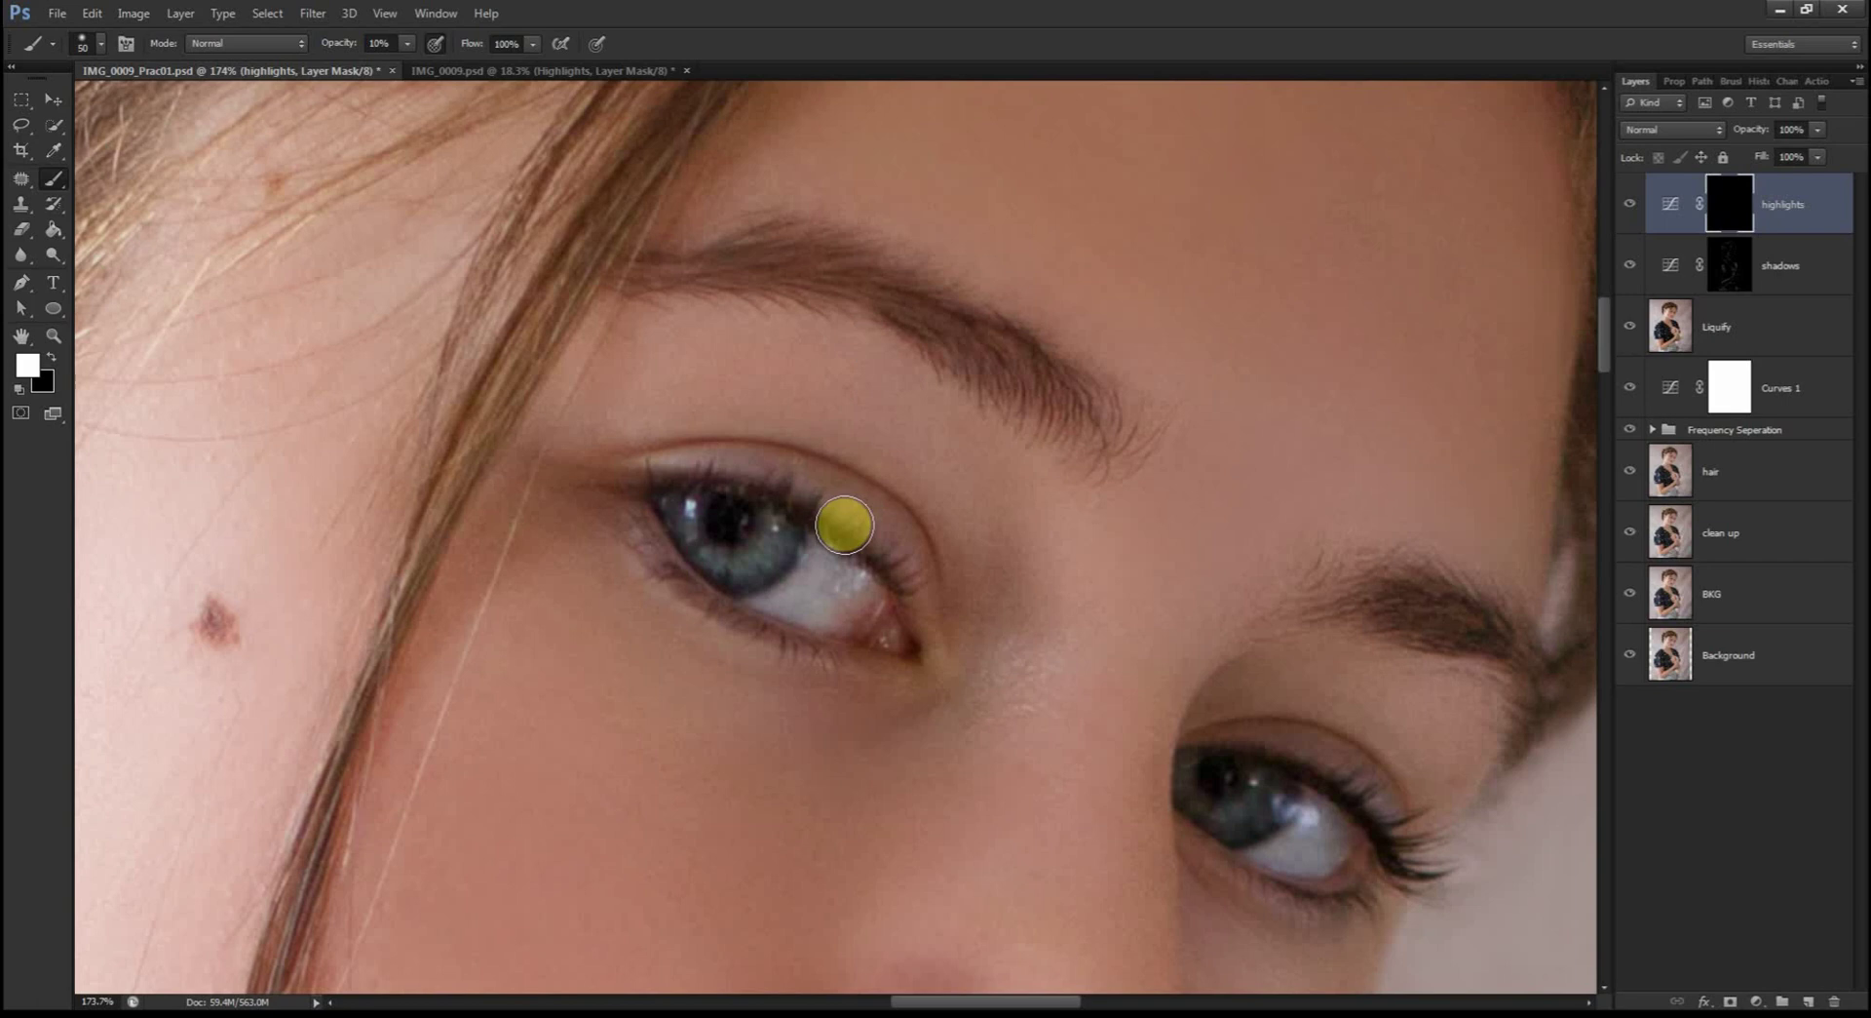
pyautogui.press('[')
pyautogui.press('[')
pyautogui.press('[')
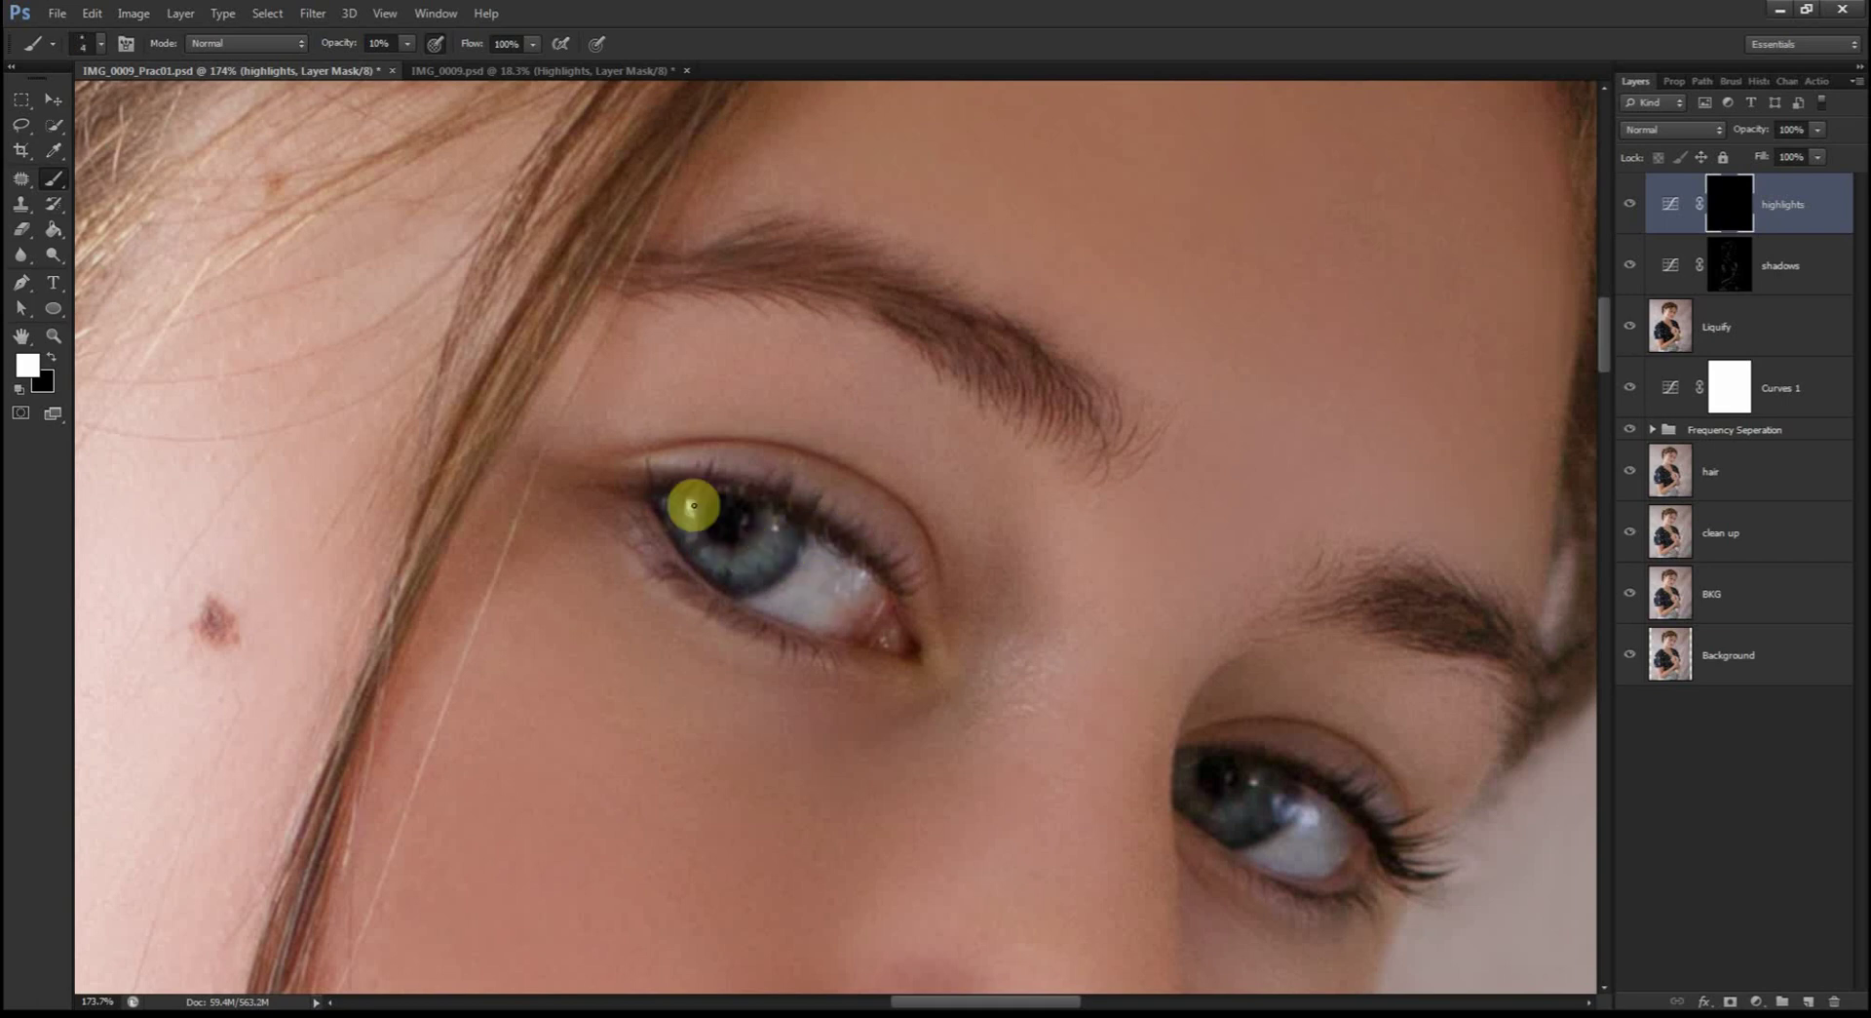
pyautogui.press(']')
pyautogui.press(']')
pyautogui.press(']')
pyautogui.press(']')
pyautogui.press(']')
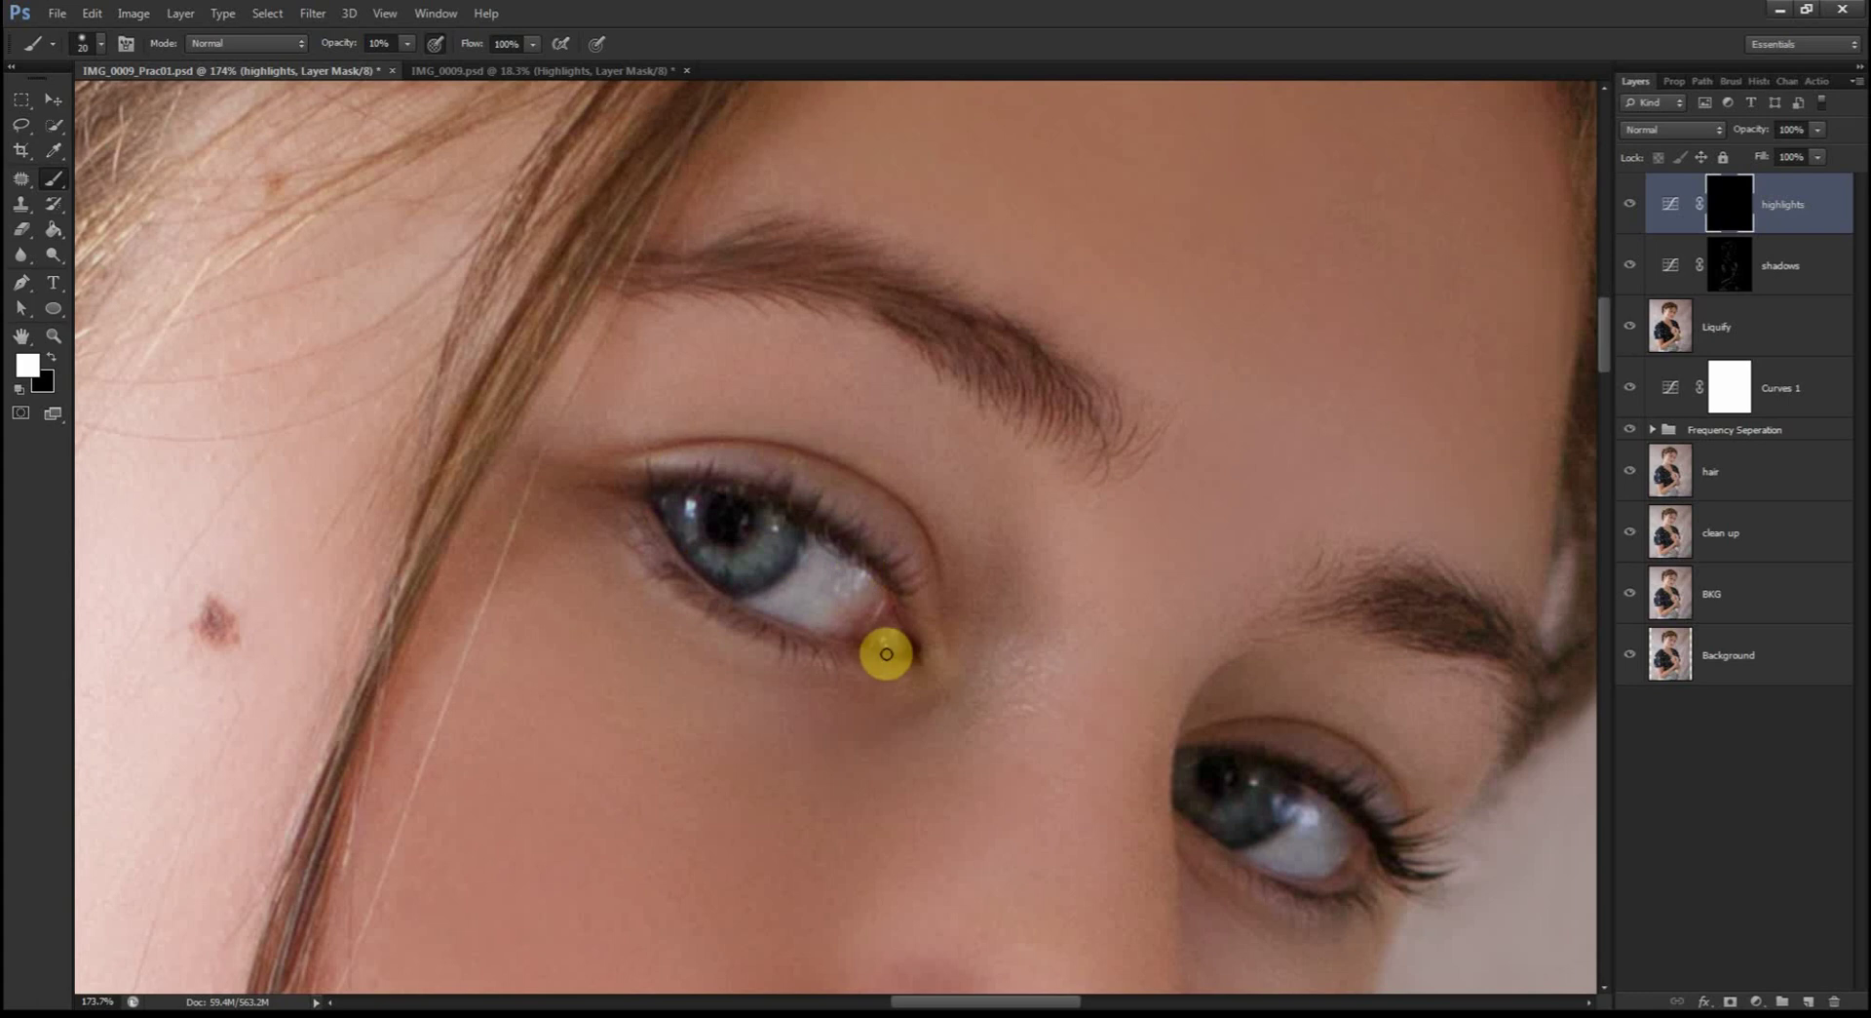
# Step: Adjust the small brush size and brighten the iris and white of the far eye on the highlights mask
pyautogui.moveTo(933, 736); pyautogui.dragTo(689, 570)
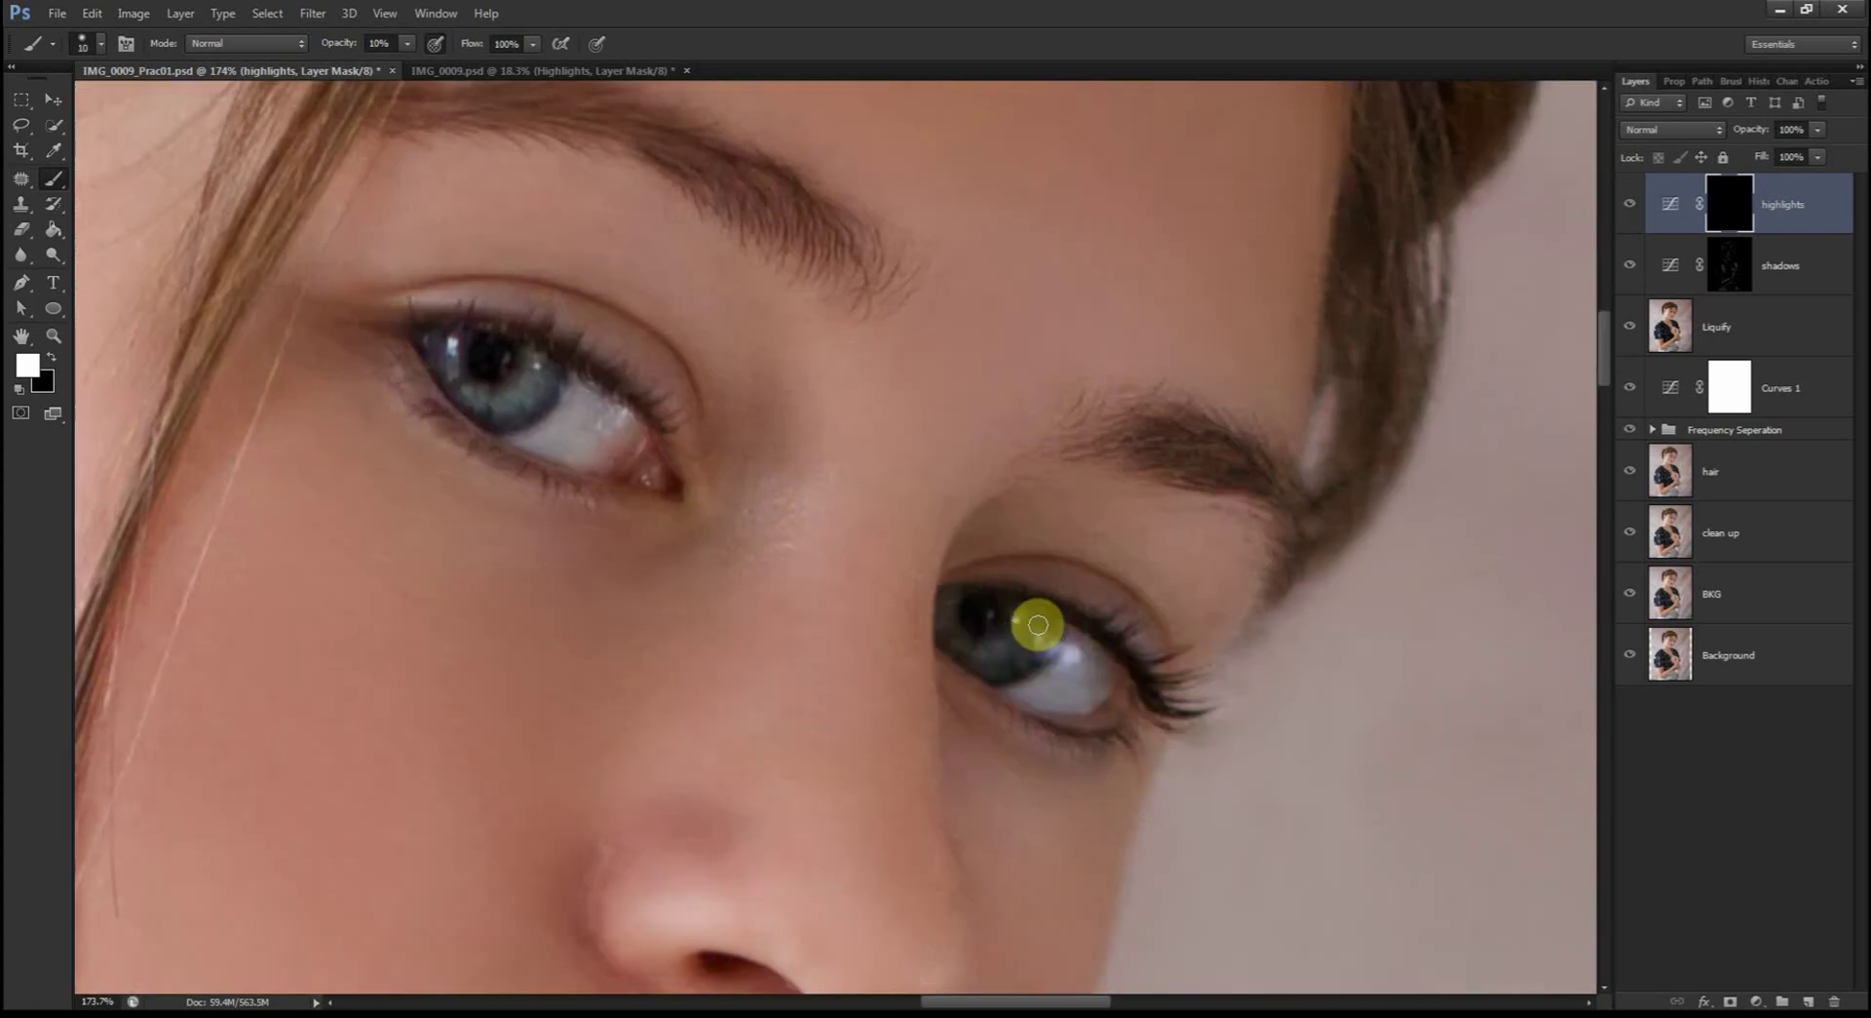
pyautogui.press('[')
pyautogui.press('[')
pyautogui.press('[')
pyautogui.press('[')
pyautogui.press('[')
pyautogui.press('[')
pyautogui.press('[')
pyautogui.press('[')
pyautogui.press(']')
pyautogui.press(']')
pyautogui.press(']')
pyautogui.press(']')
pyautogui.press(']')
pyautogui.press(']')
pyautogui.press(']')
pyautogui.press(']')
pyautogui.press(']')
pyautogui.press(']')
pyautogui.press(']')
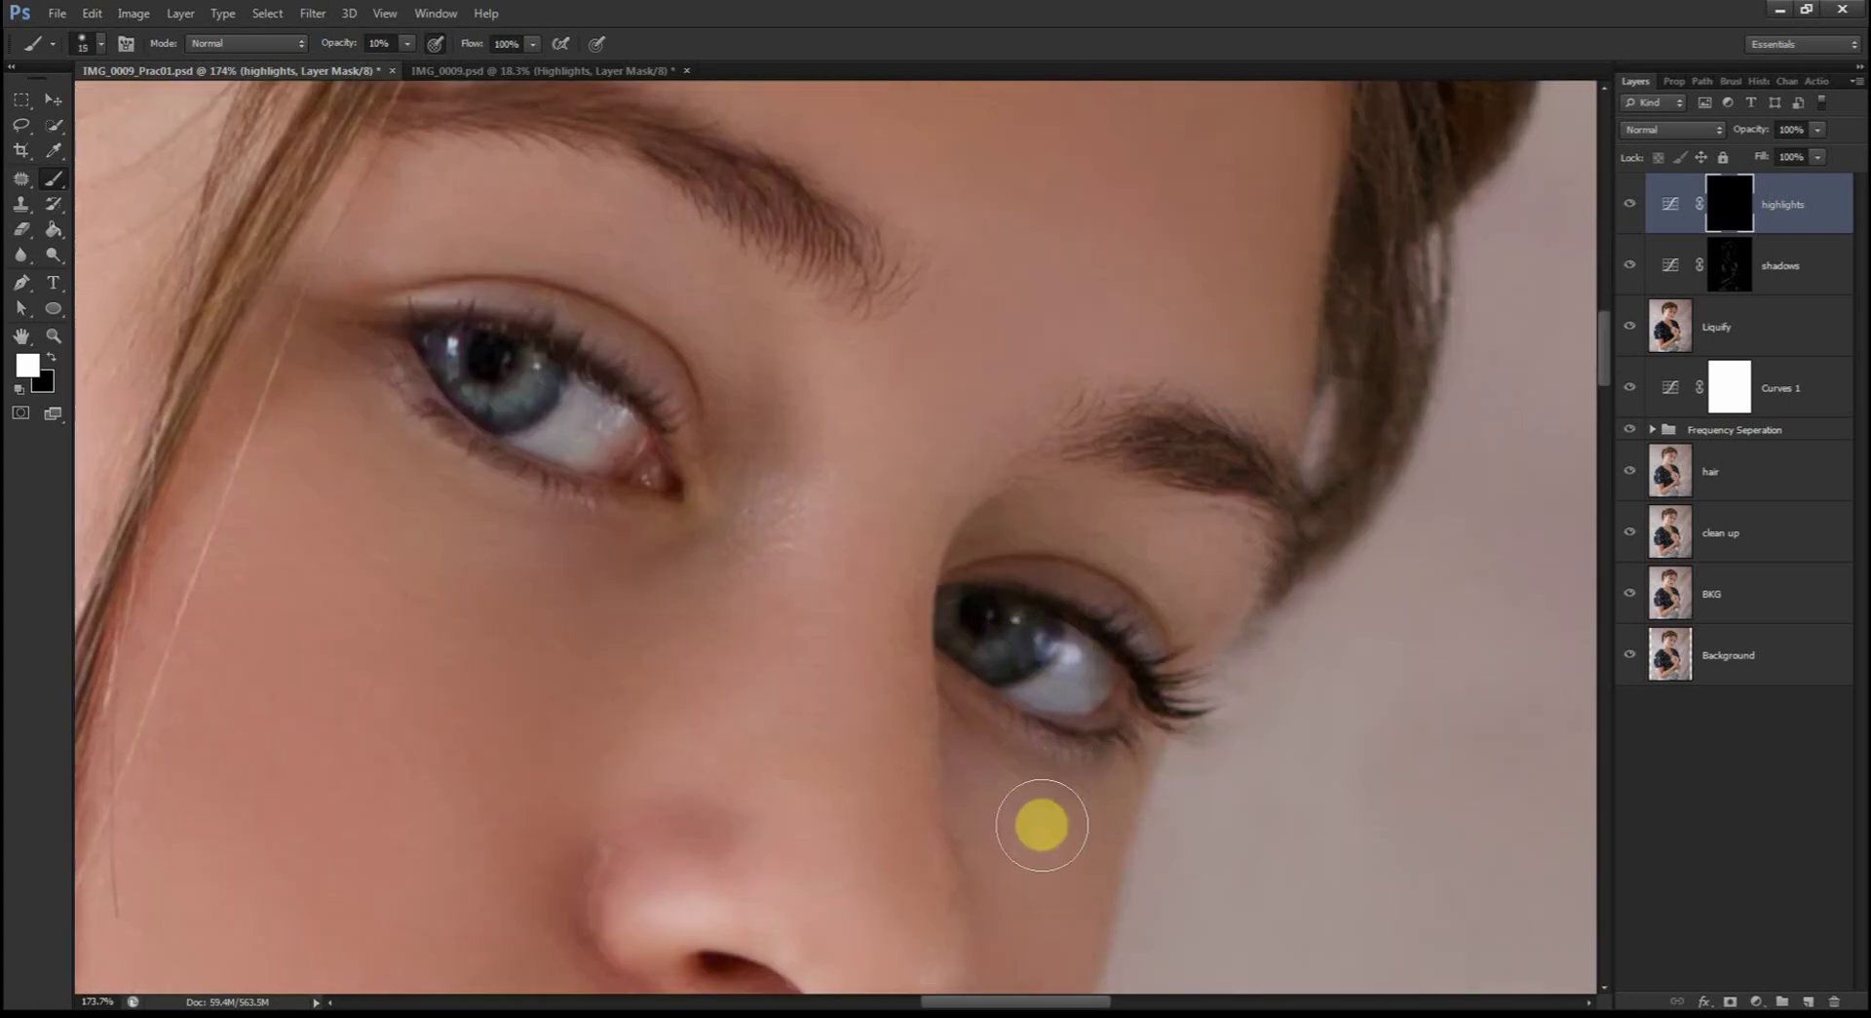
pyautogui.press('[')
pyautogui.press('[')
pyautogui.press('[')
pyautogui.press('[')
pyautogui.press('[')
# Step: Brush the highlights mask over the nose, lips and ear to lift their natural light areas
pyautogui.moveTo(697, 917); pyautogui.dragTo(893, 751)
pyautogui.scroll(-3, 950, 620)
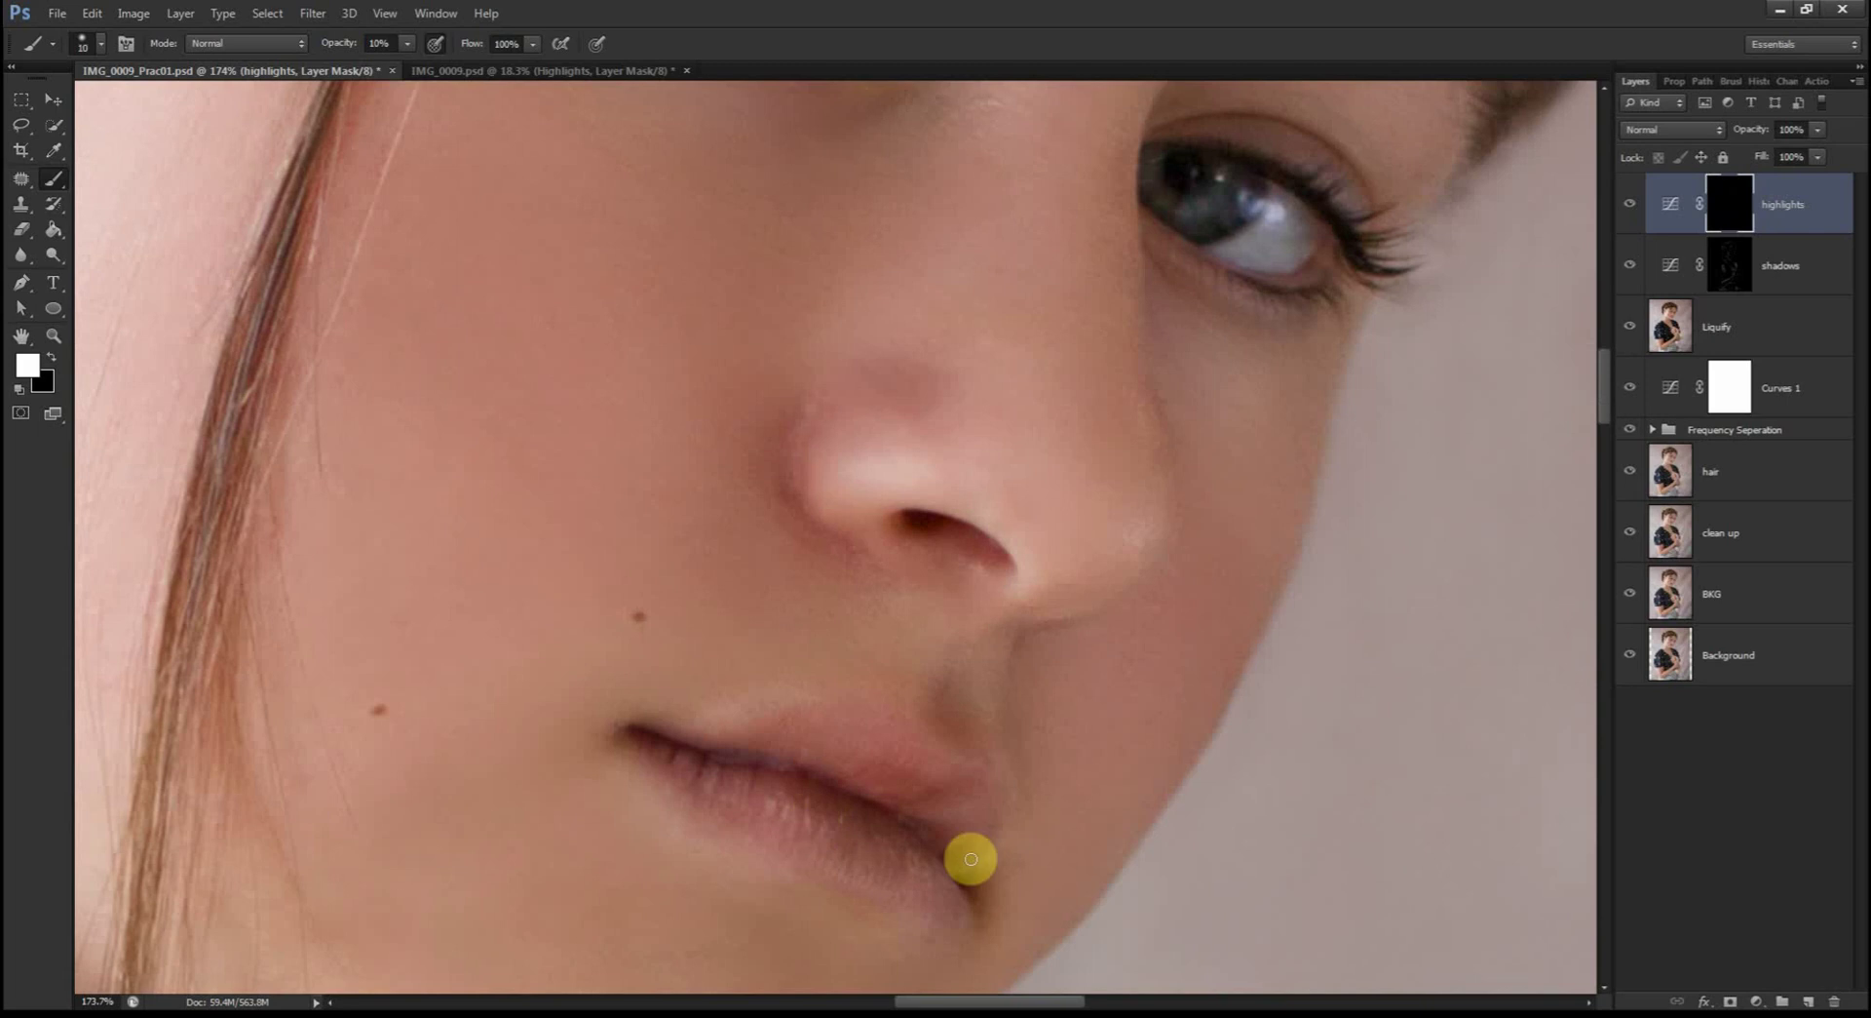
pyautogui.moveTo(413, 292); pyautogui.dragTo(1299, 942)
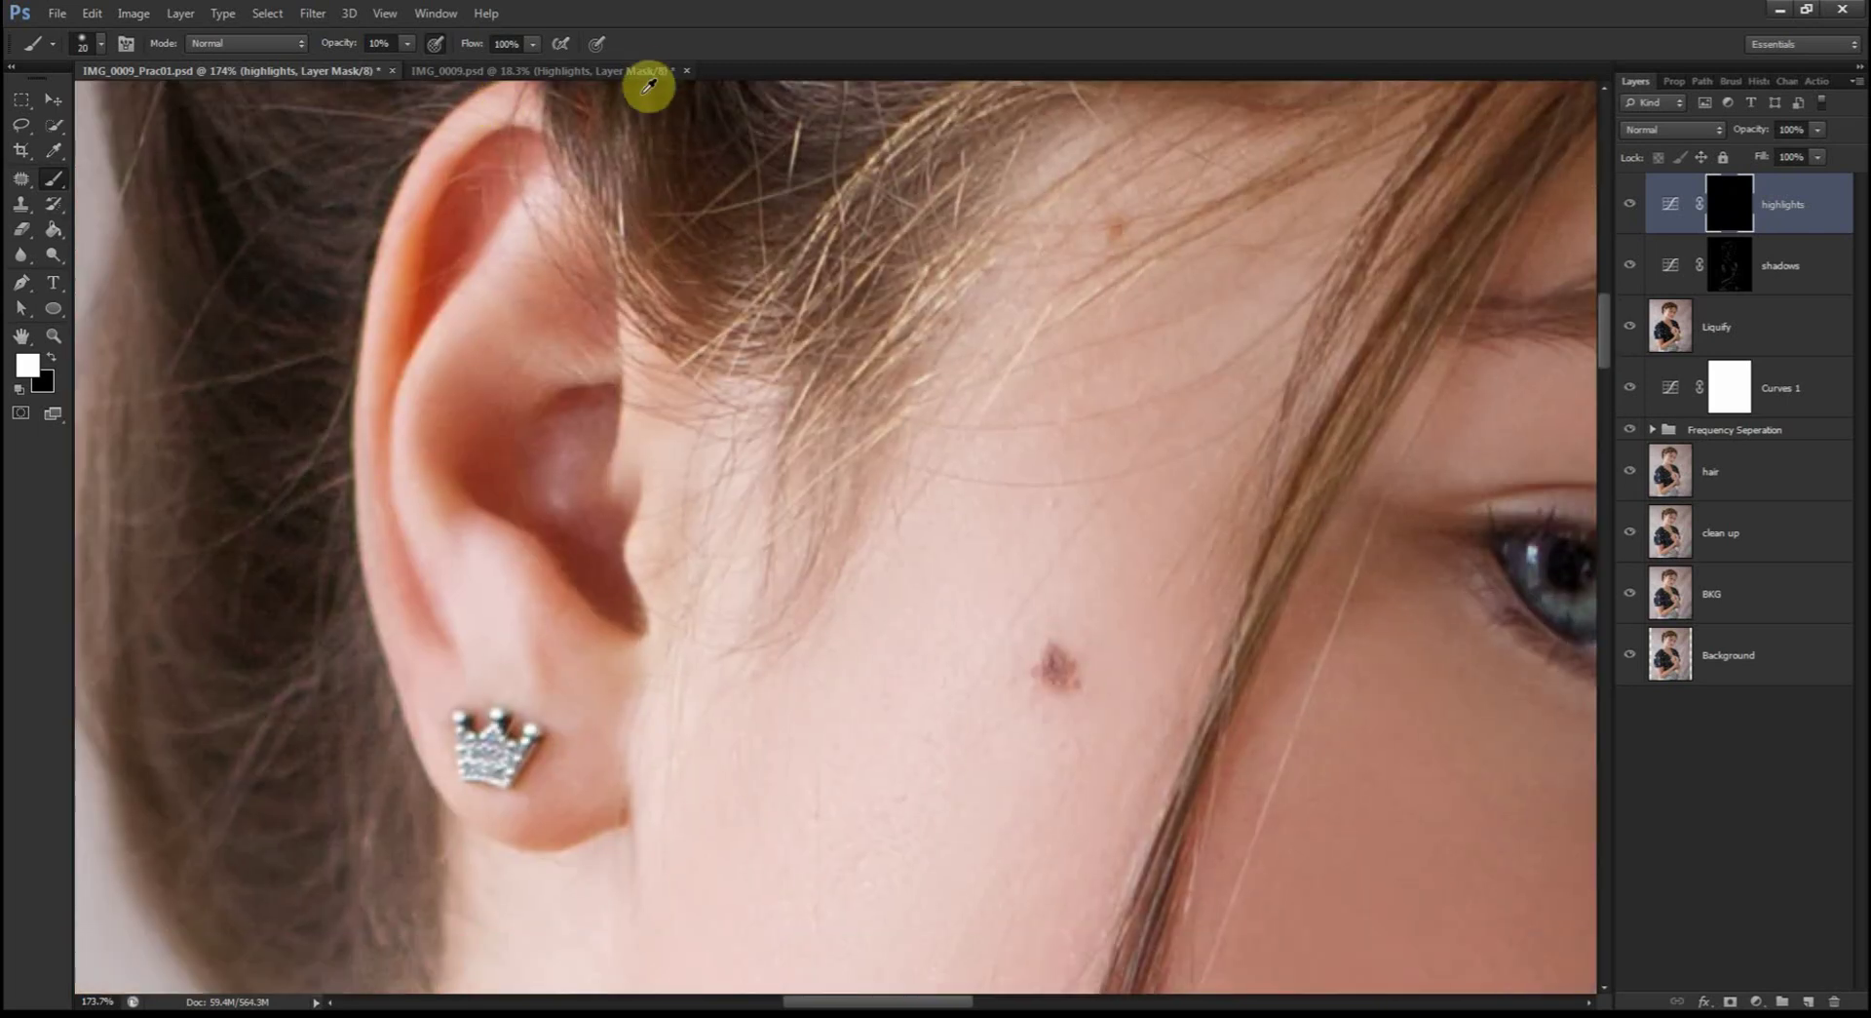
# Step: Raise the brush opacity to 15% with size 45 and paint highlights on the braided hair on the highlights mask
pyautogui.scroll(-8, 830, 575)
pyautogui.moveTo(1110, 645); pyautogui.dragTo(1041, 573)
pyautogui.press(']')
pyautogui.press(']')
pyautogui.press(']')
pyautogui.press(']')
pyautogui.press(']')
pyautogui.press(']')
pyautogui.press(']')
pyautogui.press(']')
pyautogui.press(']')
pyautogui.press(']')
pyautogui.press(']')
pyautogui.press(']')
pyautogui.press(']')
pyautogui.moveTo(349, 46); pyautogui.dragTo(366, 44)
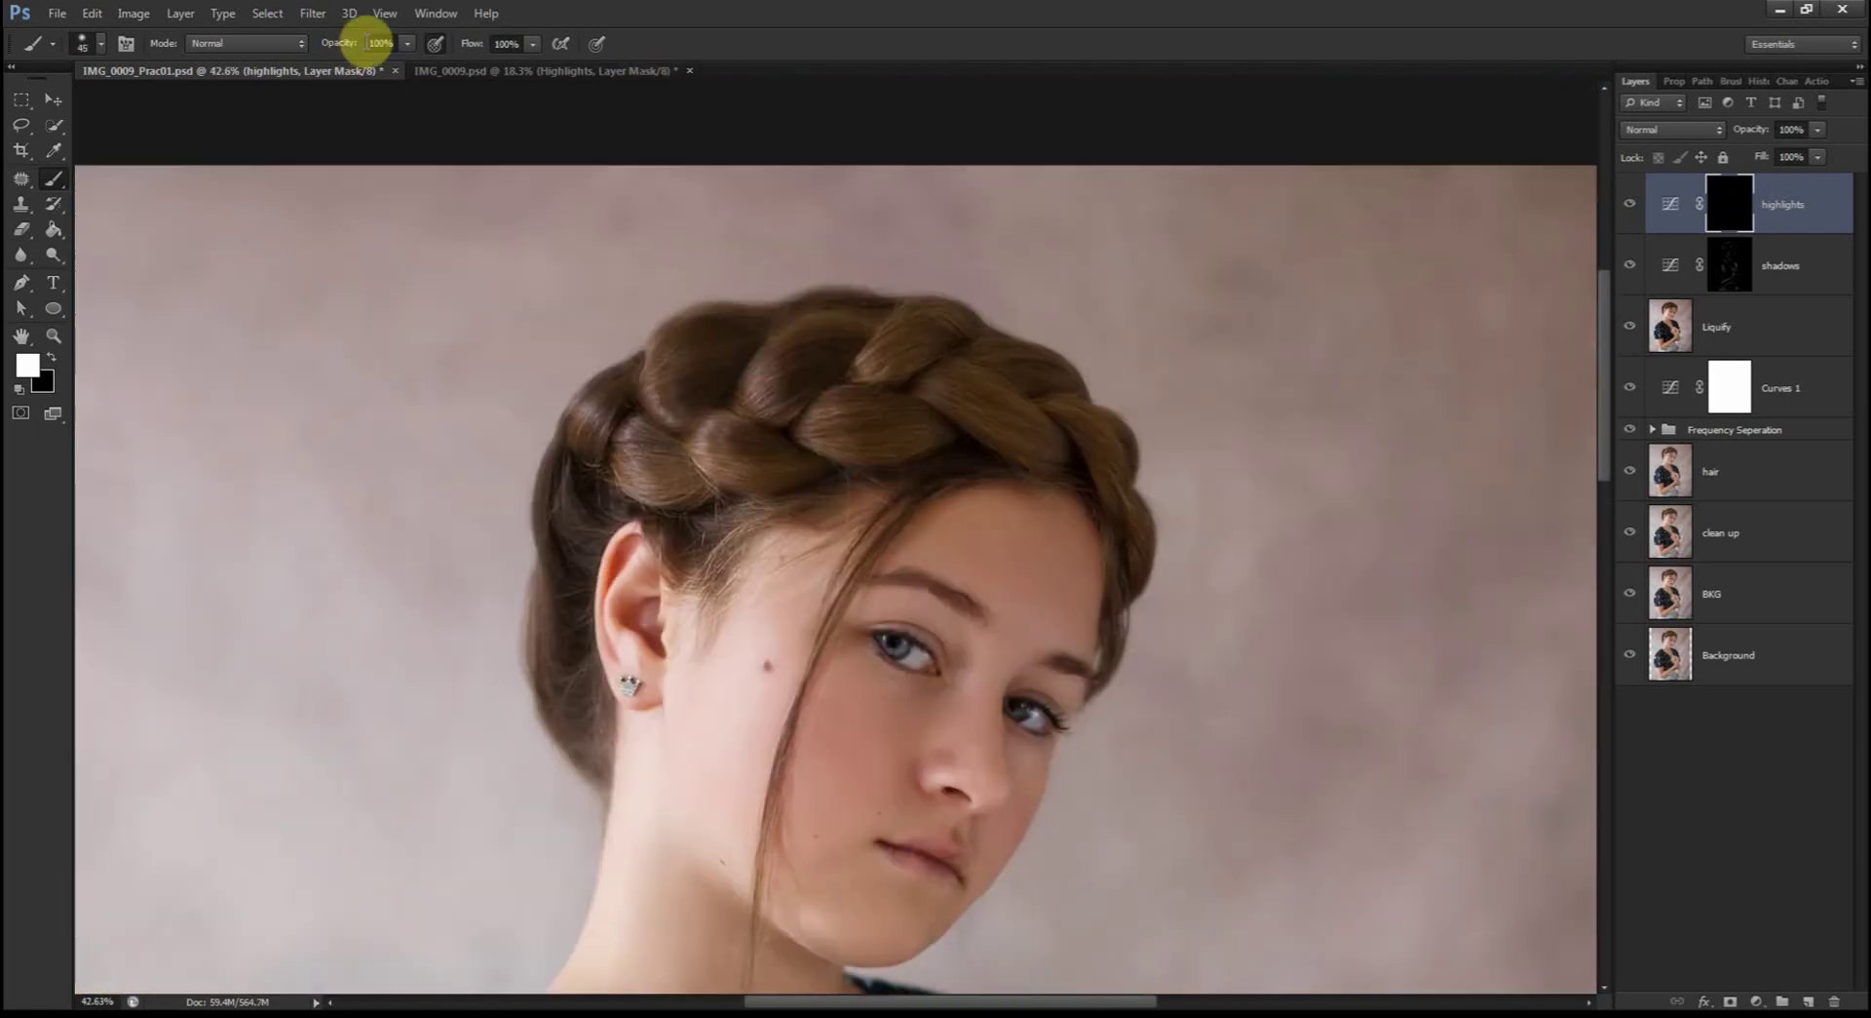
pyautogui.scroll(-1, 644, 330)
pyautogui.press('[')
pyautogui.press('[')
pyautogui.press('[')
pyautogui.press('[')
pyautogui.press('[')
pyautogui.press('[')
pyautogui.press('[')
pyautogui.press('[')
pyautogui.press('[')
pyautogui.press('[')
pyautogui.press('[')
pyautogui.press('[')
pyautogui.scroll(1, 756, 302)
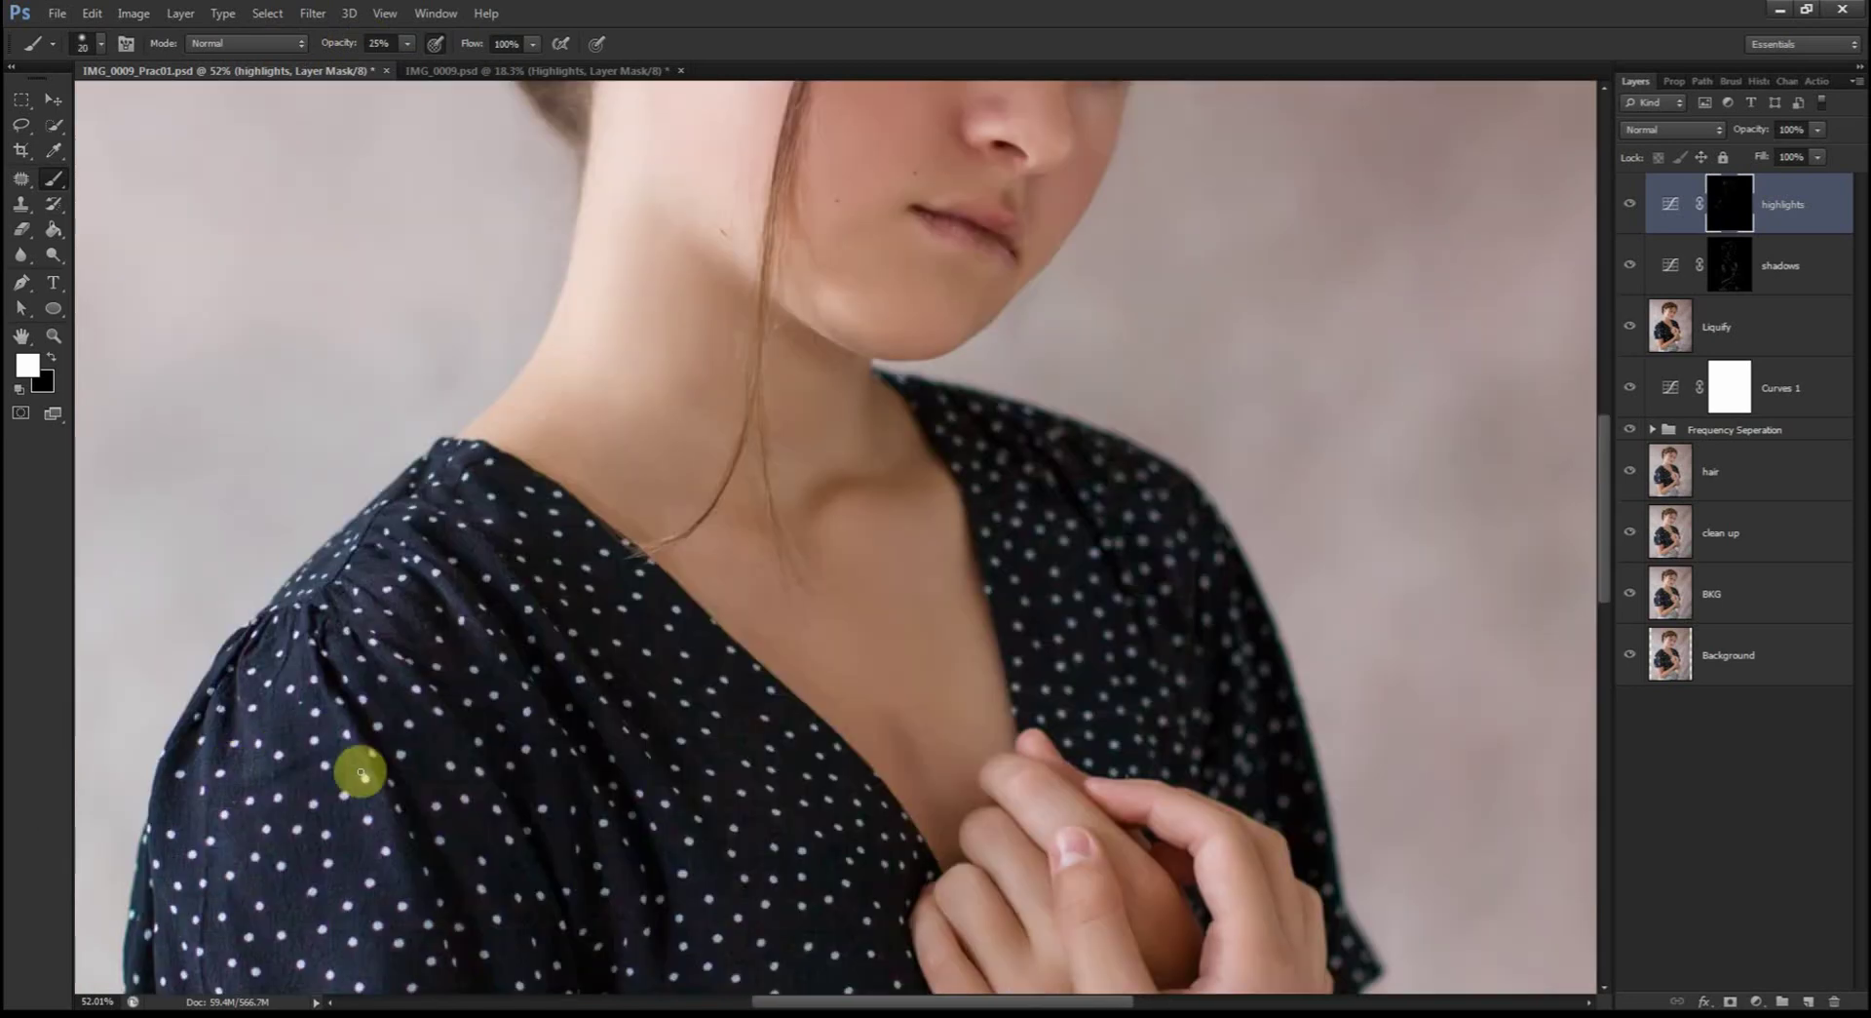
# Step: Brighten the light folds of the blouse on the highlights mask at 25% brush opacity, enlarging the brush to 40
pyautogui.scroll(-4, 375, 721)
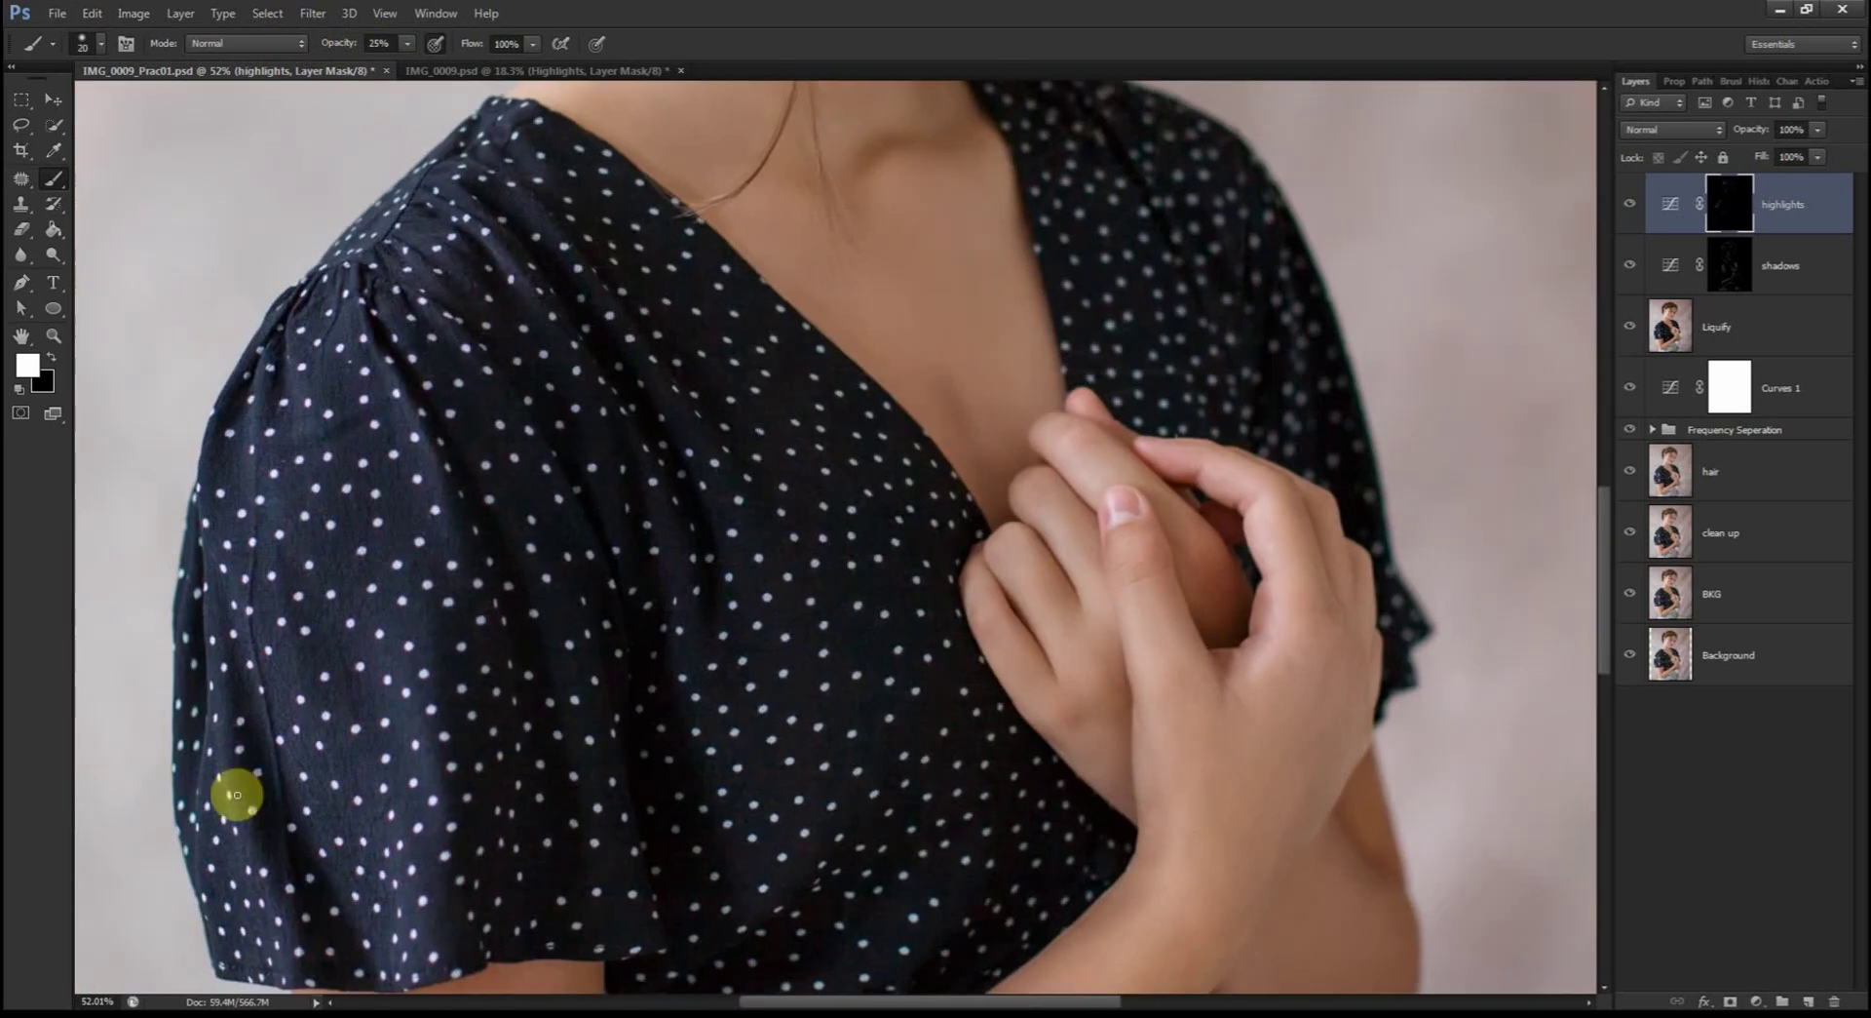
pyautogui.press(']')
pyautogui.press(']')
pyautogui.press(']')
pyautogui.press(']')
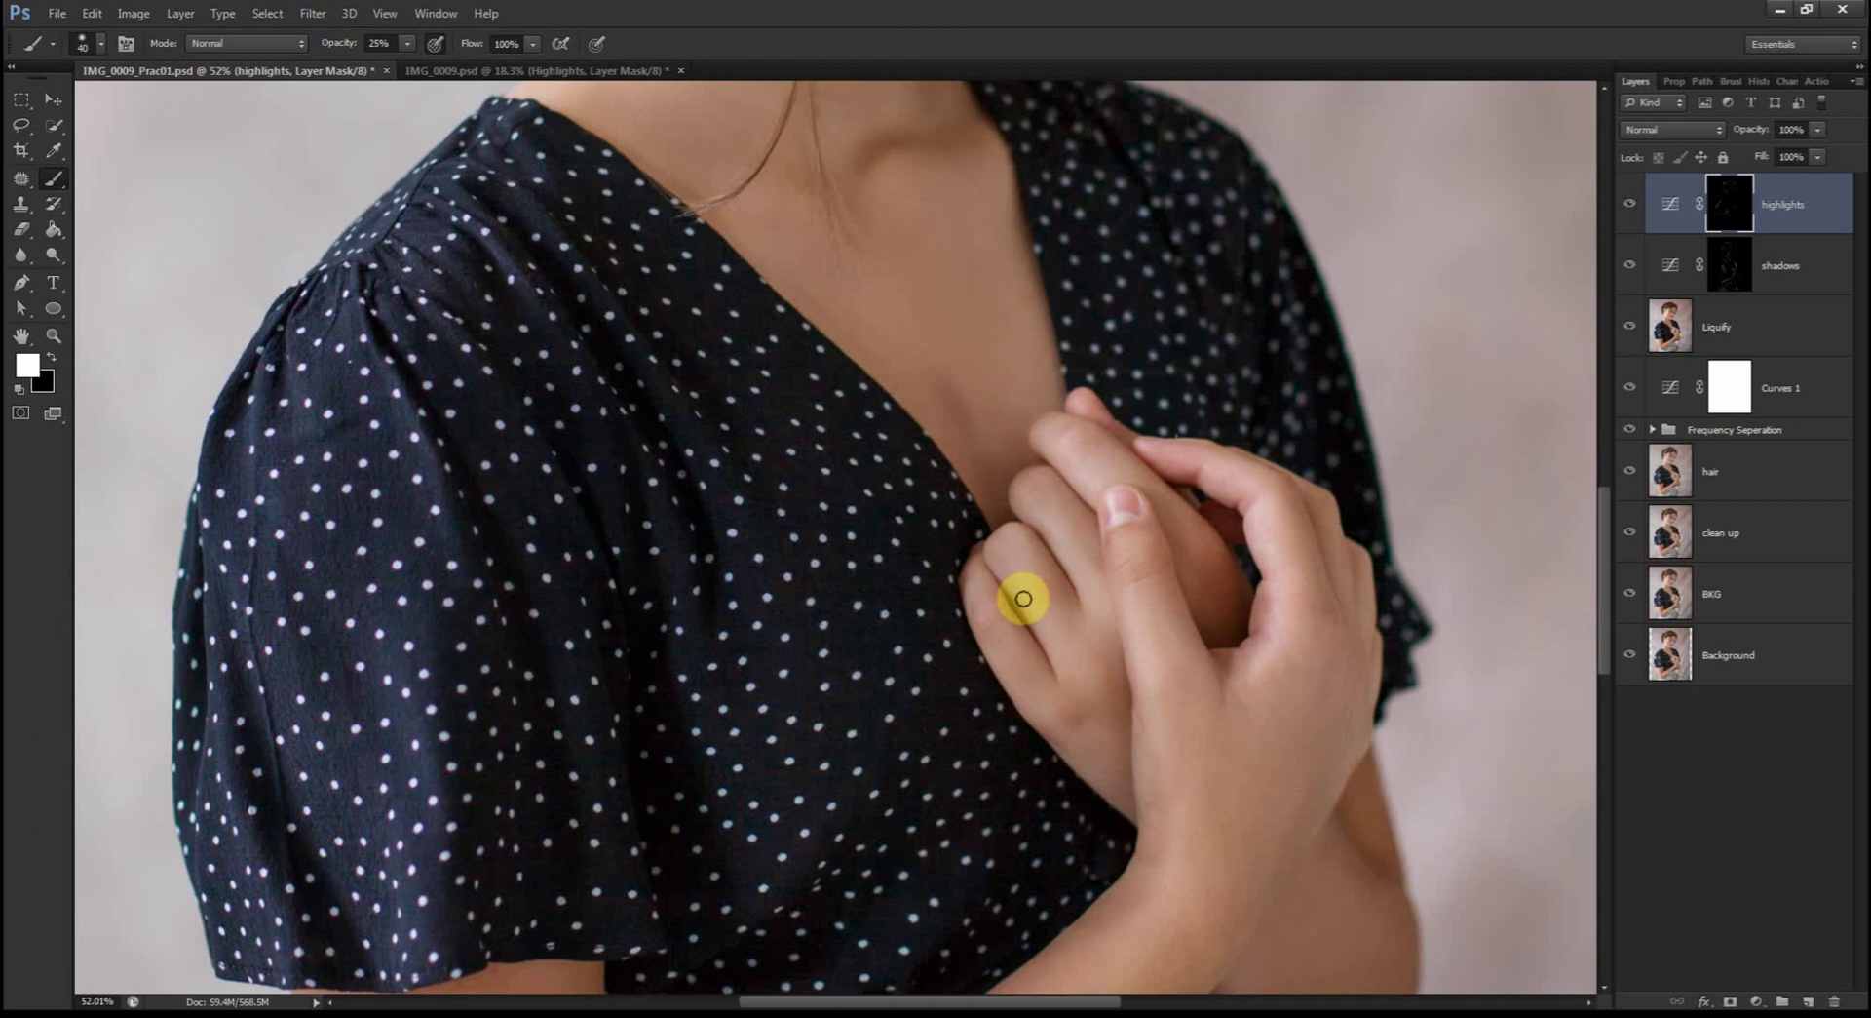
# Step: Brush highlights onto the arms and skirt folds, and strengthen the braid's highlights at 36% brush opacity
pyautogui.scroll(-5, 1267, 662)
pyautogui.scroll(-5, 313, 471)
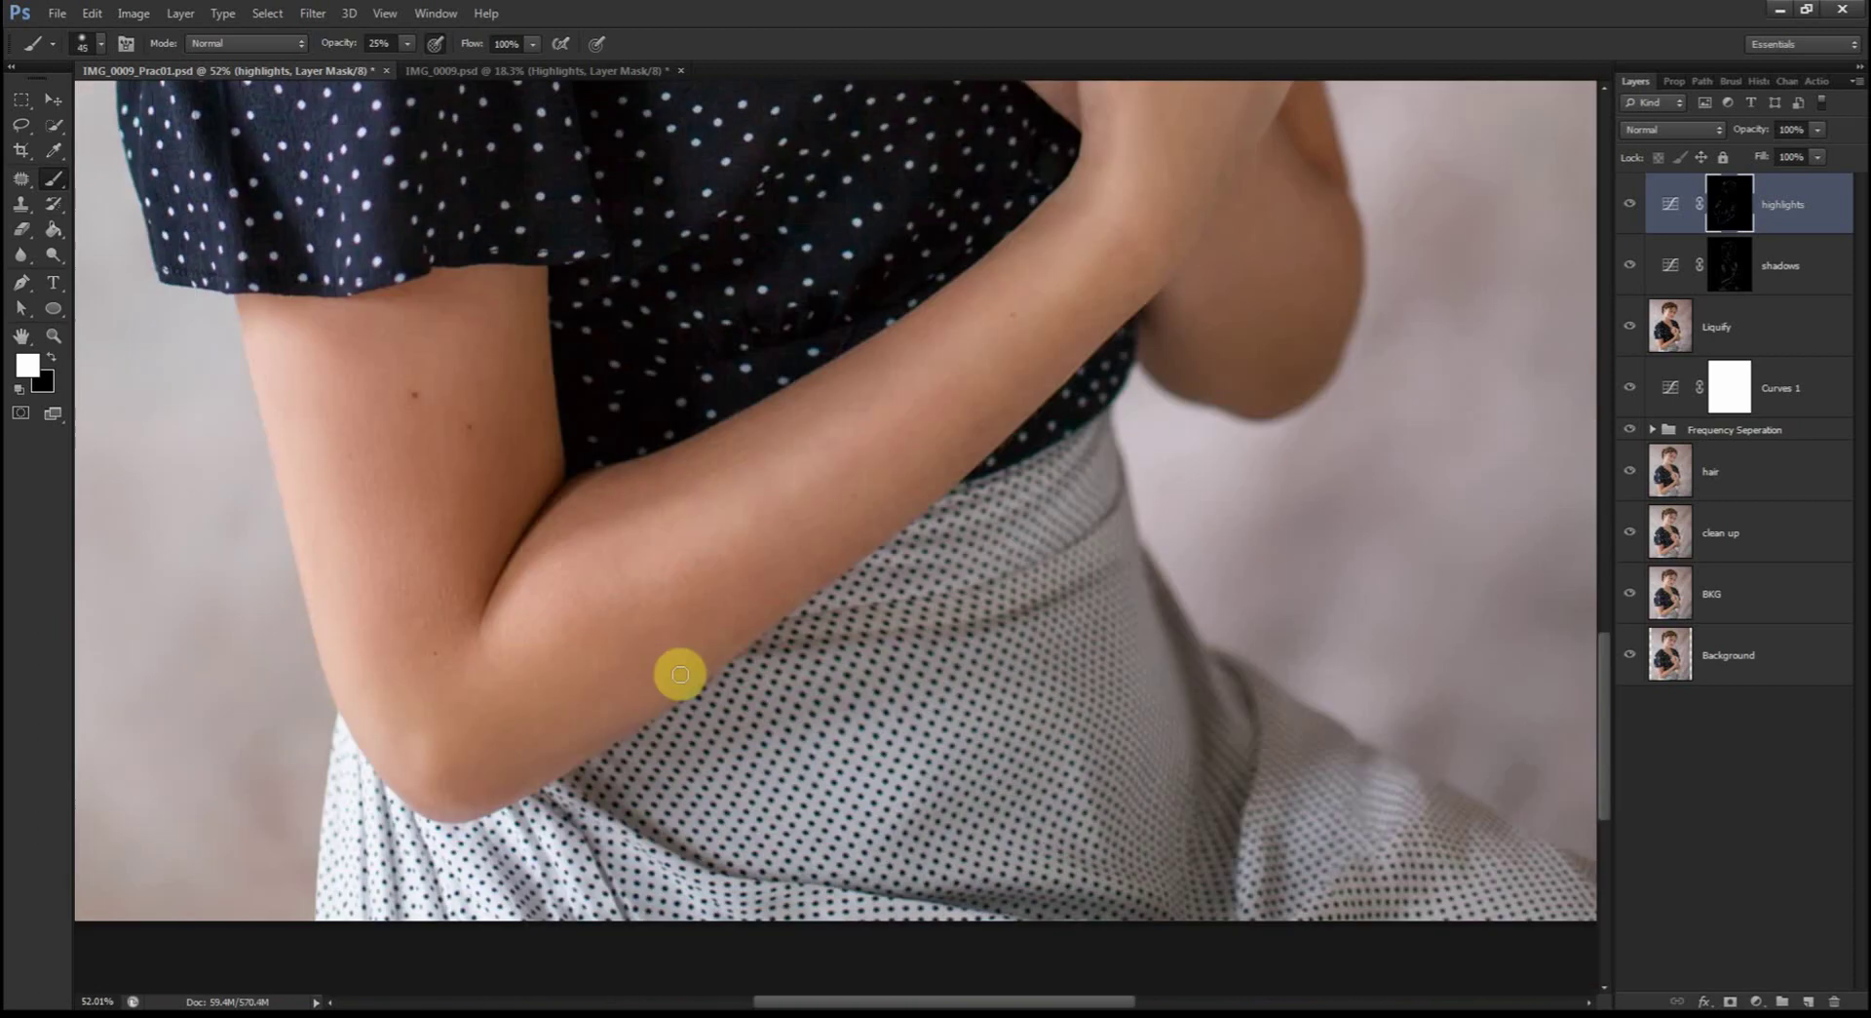
pyautogui.press('[')
pyautogui.press('[')
pyautogui.press('[')
pyautogui.press('[')
pyautogui.press('[')
pyautogui.press('[')
pyautogui.press('[')
pyautogui.press('[')
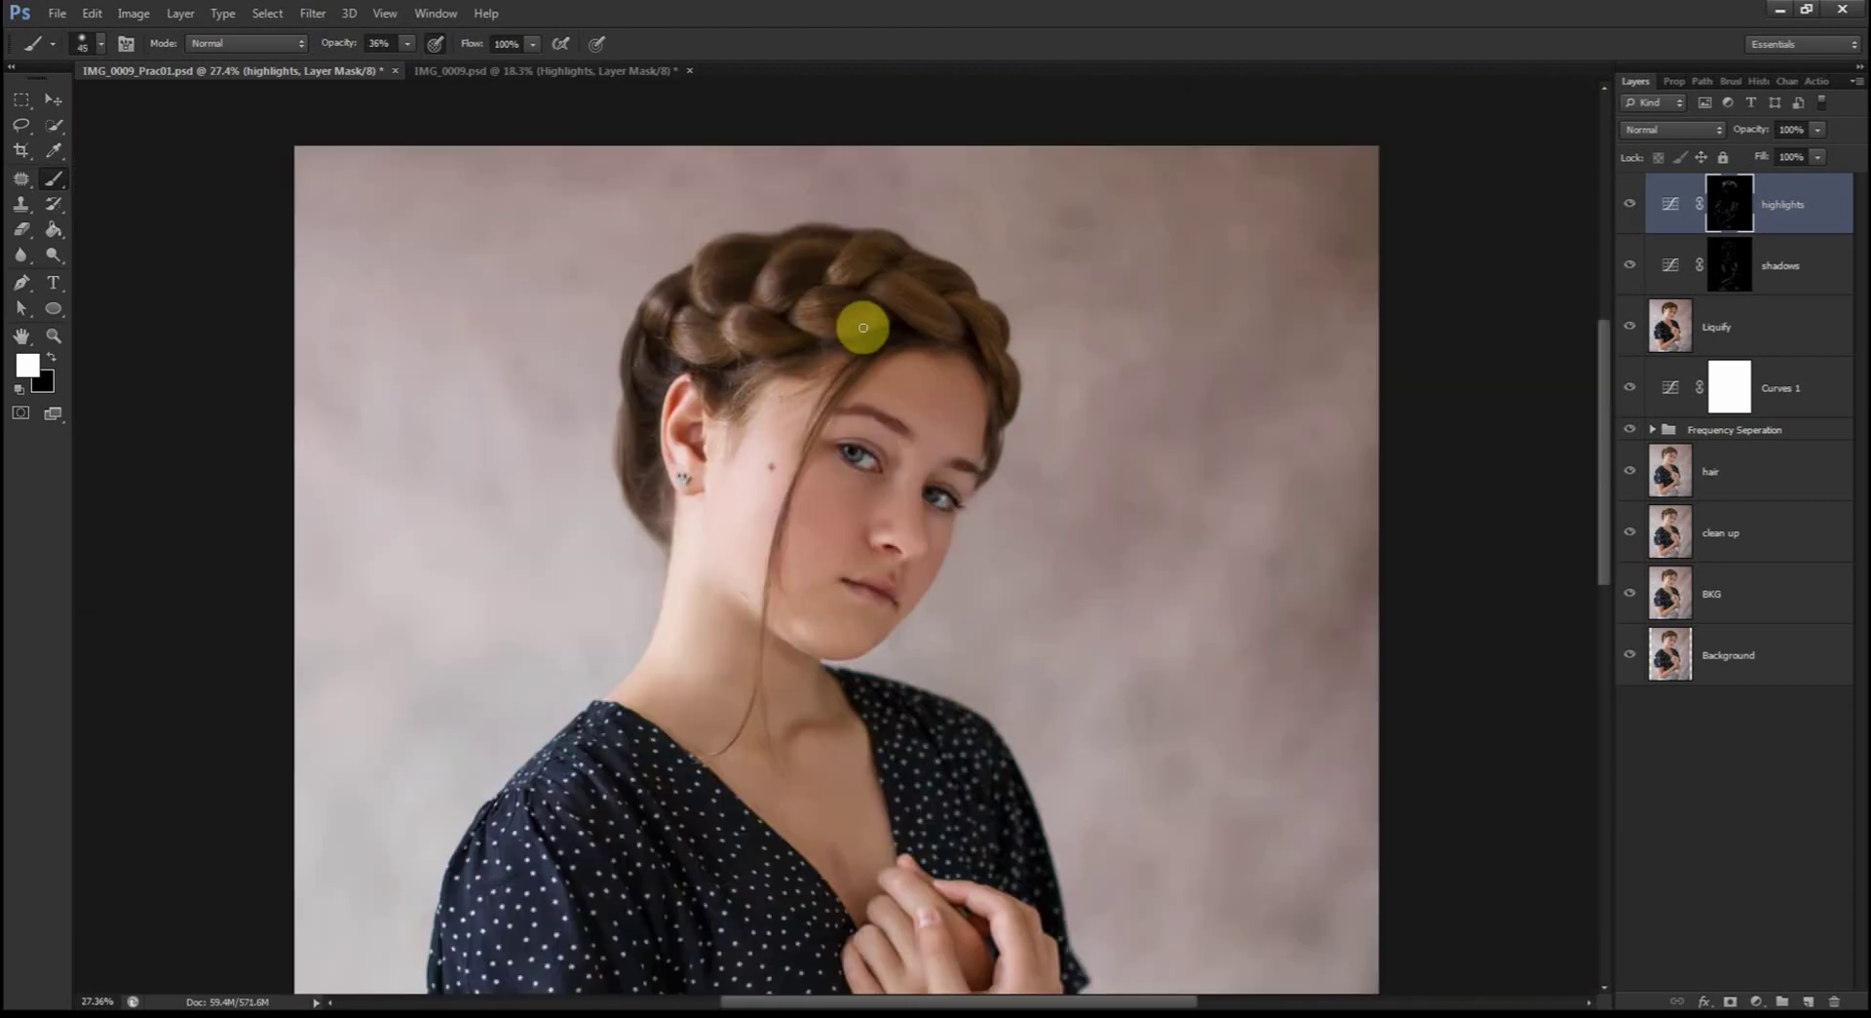
# Step: Toggle the highlights layer's visibility to compare the portrait, and inspect the face with a black brush of size 100 ready
pyautogui.scroll(-5, 1124, 355)
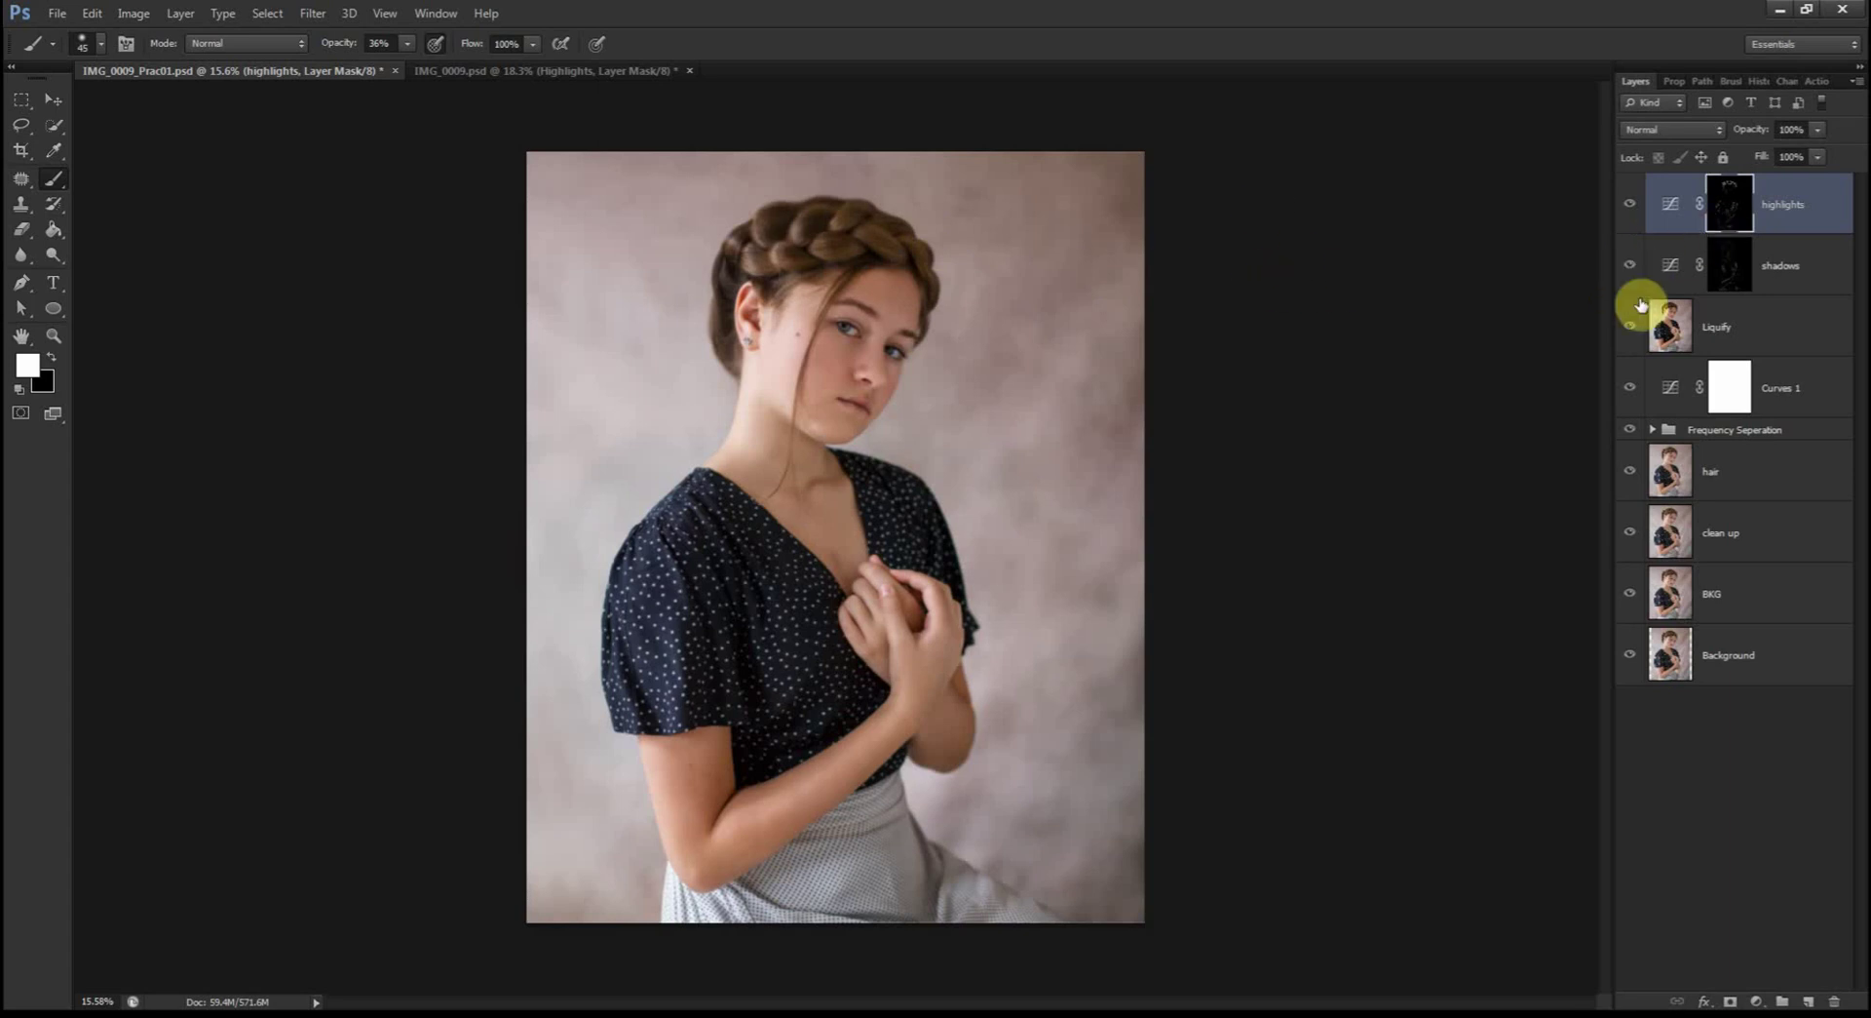
pyautogui.click(1631, 207)
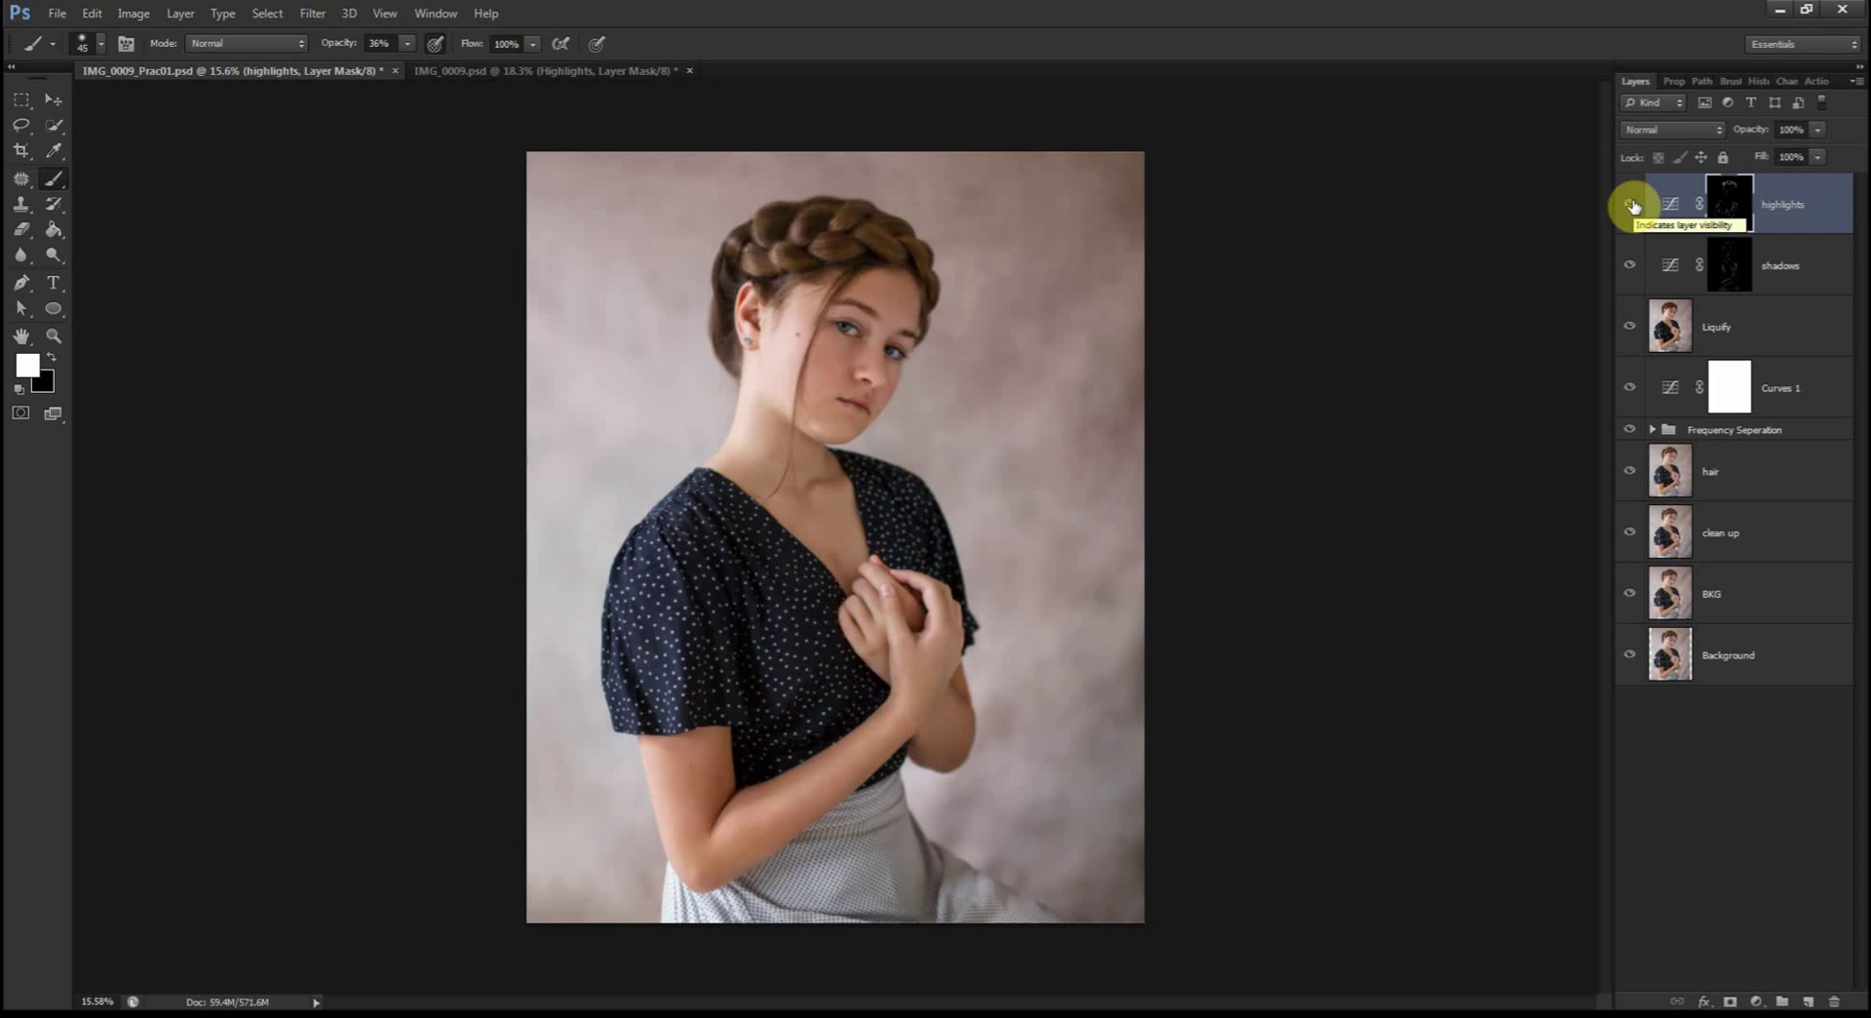
pyautogui.press('x')
pyautogui.scroll(9, 844, 297)
pyautogui.press(']')
pyautogui.press(']')
pyautogui.press(']')
pyautogui.press(']')
pyautogui.press(']')
pyautogui.press(']')
pyautogui.scroll(3, 856, 283)
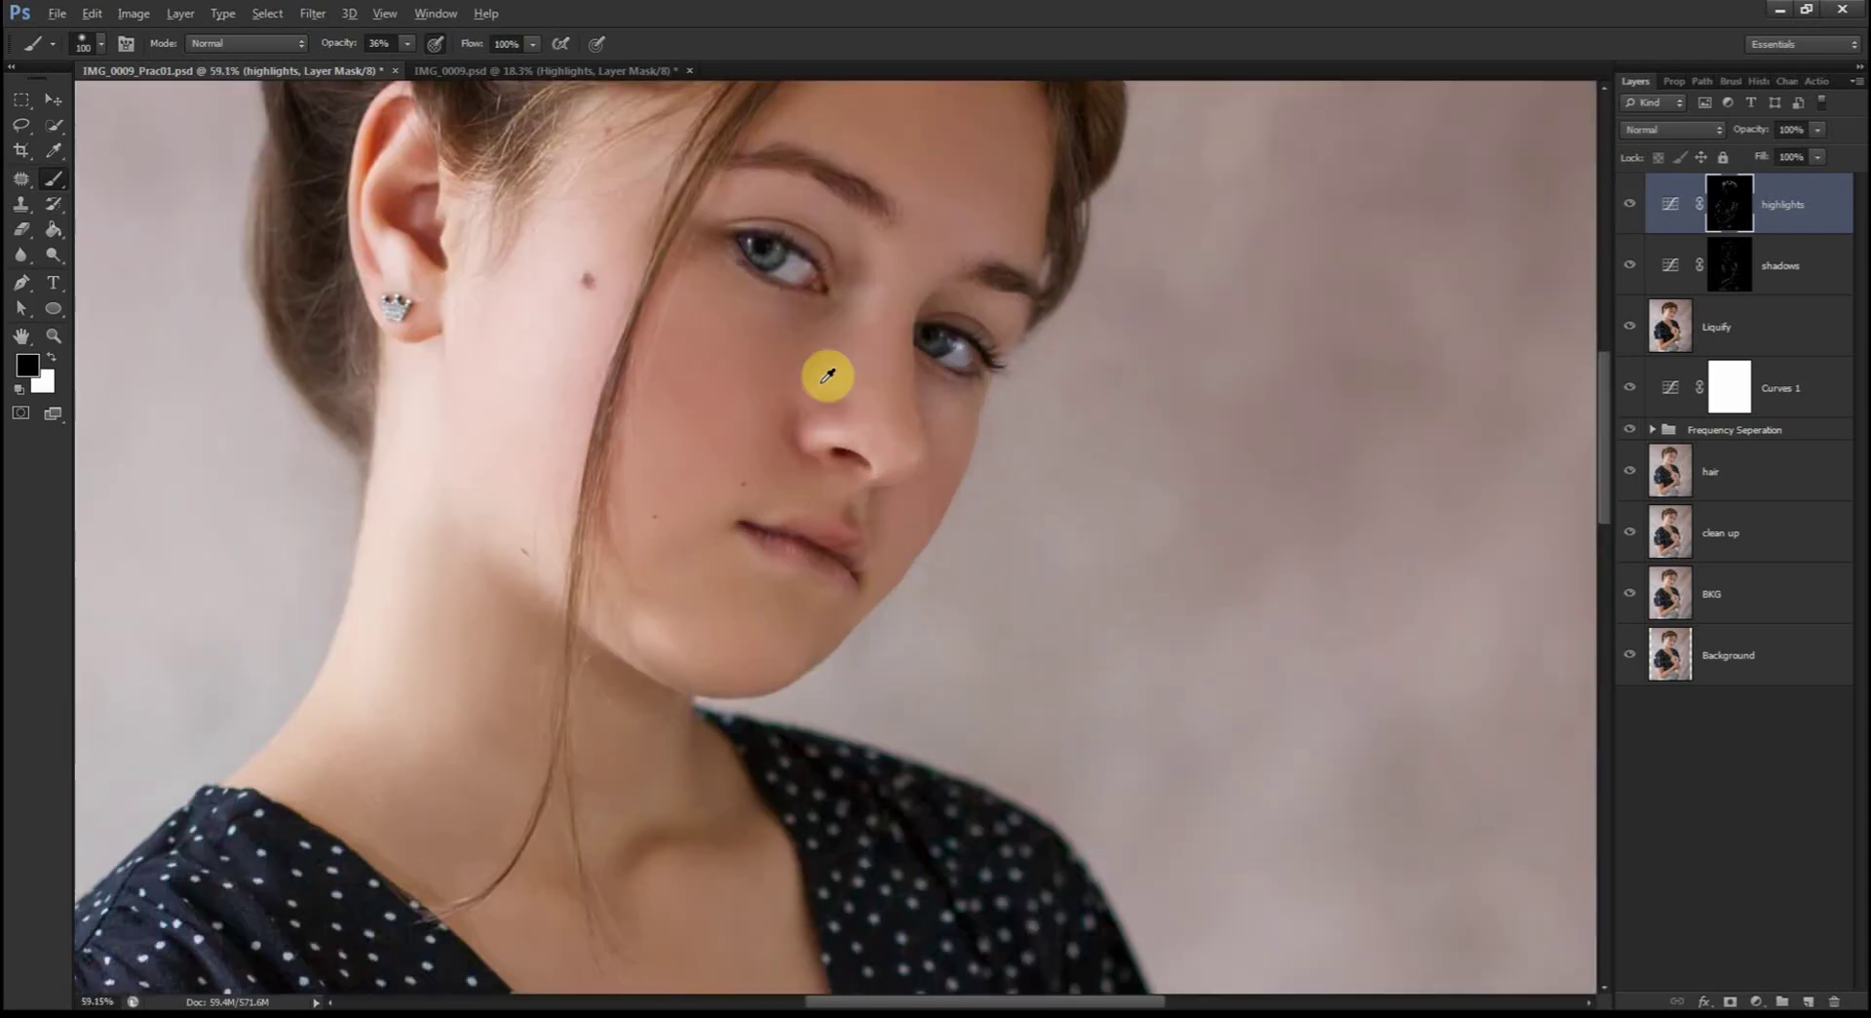
pyautogui.scroll(2, 827, 375)
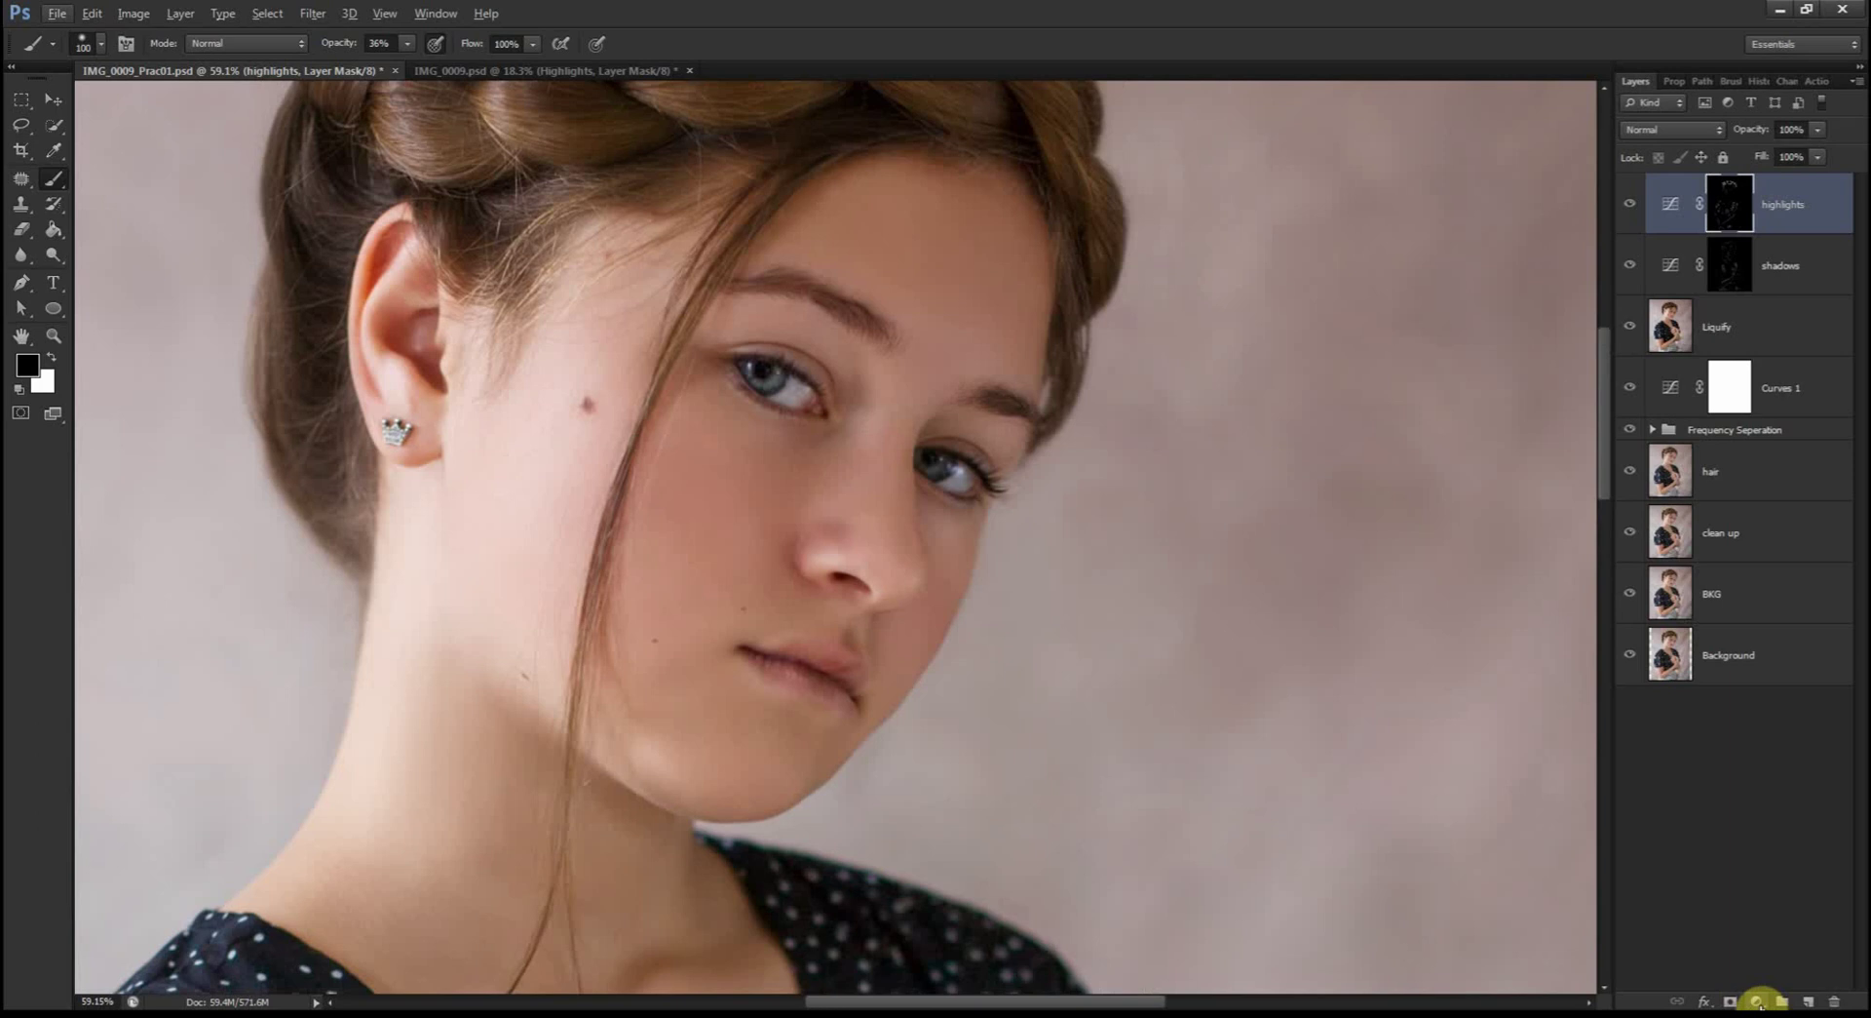
# Step: Add a Hue/Saturation adjustment layer above the highlights layer, raising Saturation to +17 and slightly lowering Hue and Lightness
pyautogui.click(1758, 1001)
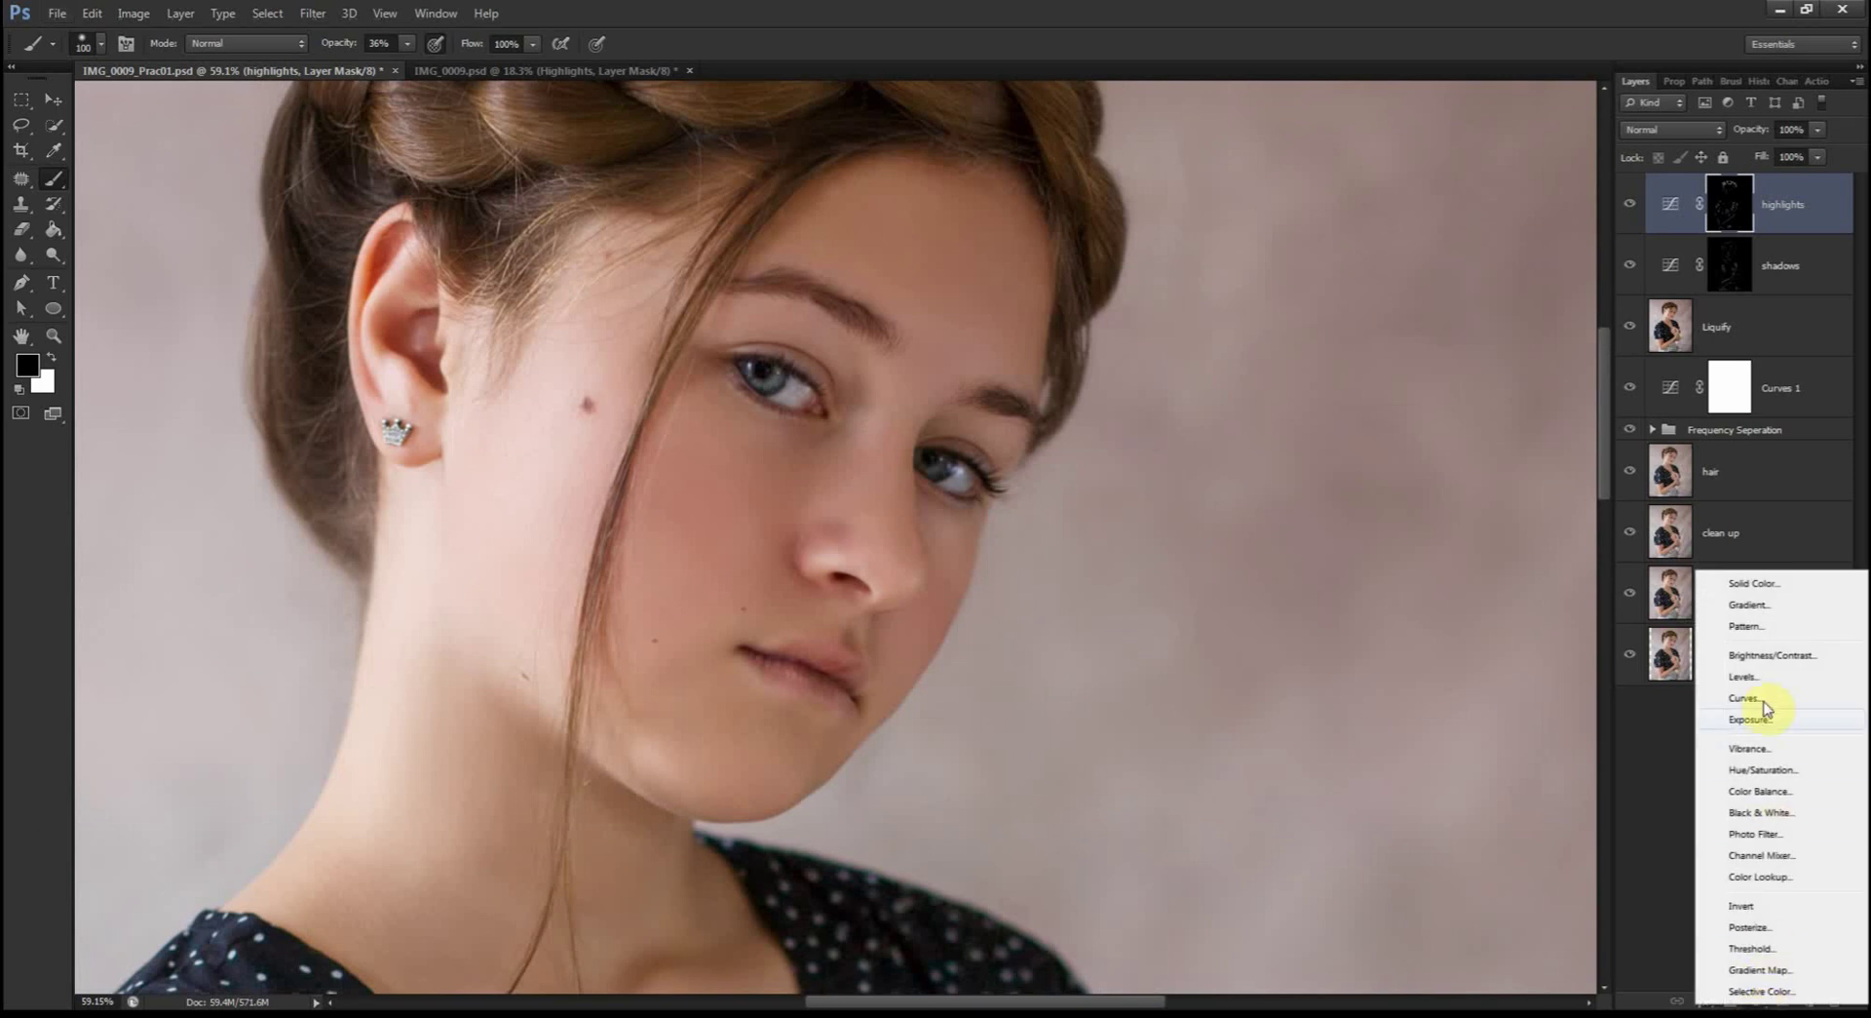
pyautogui.click(1763, 770)
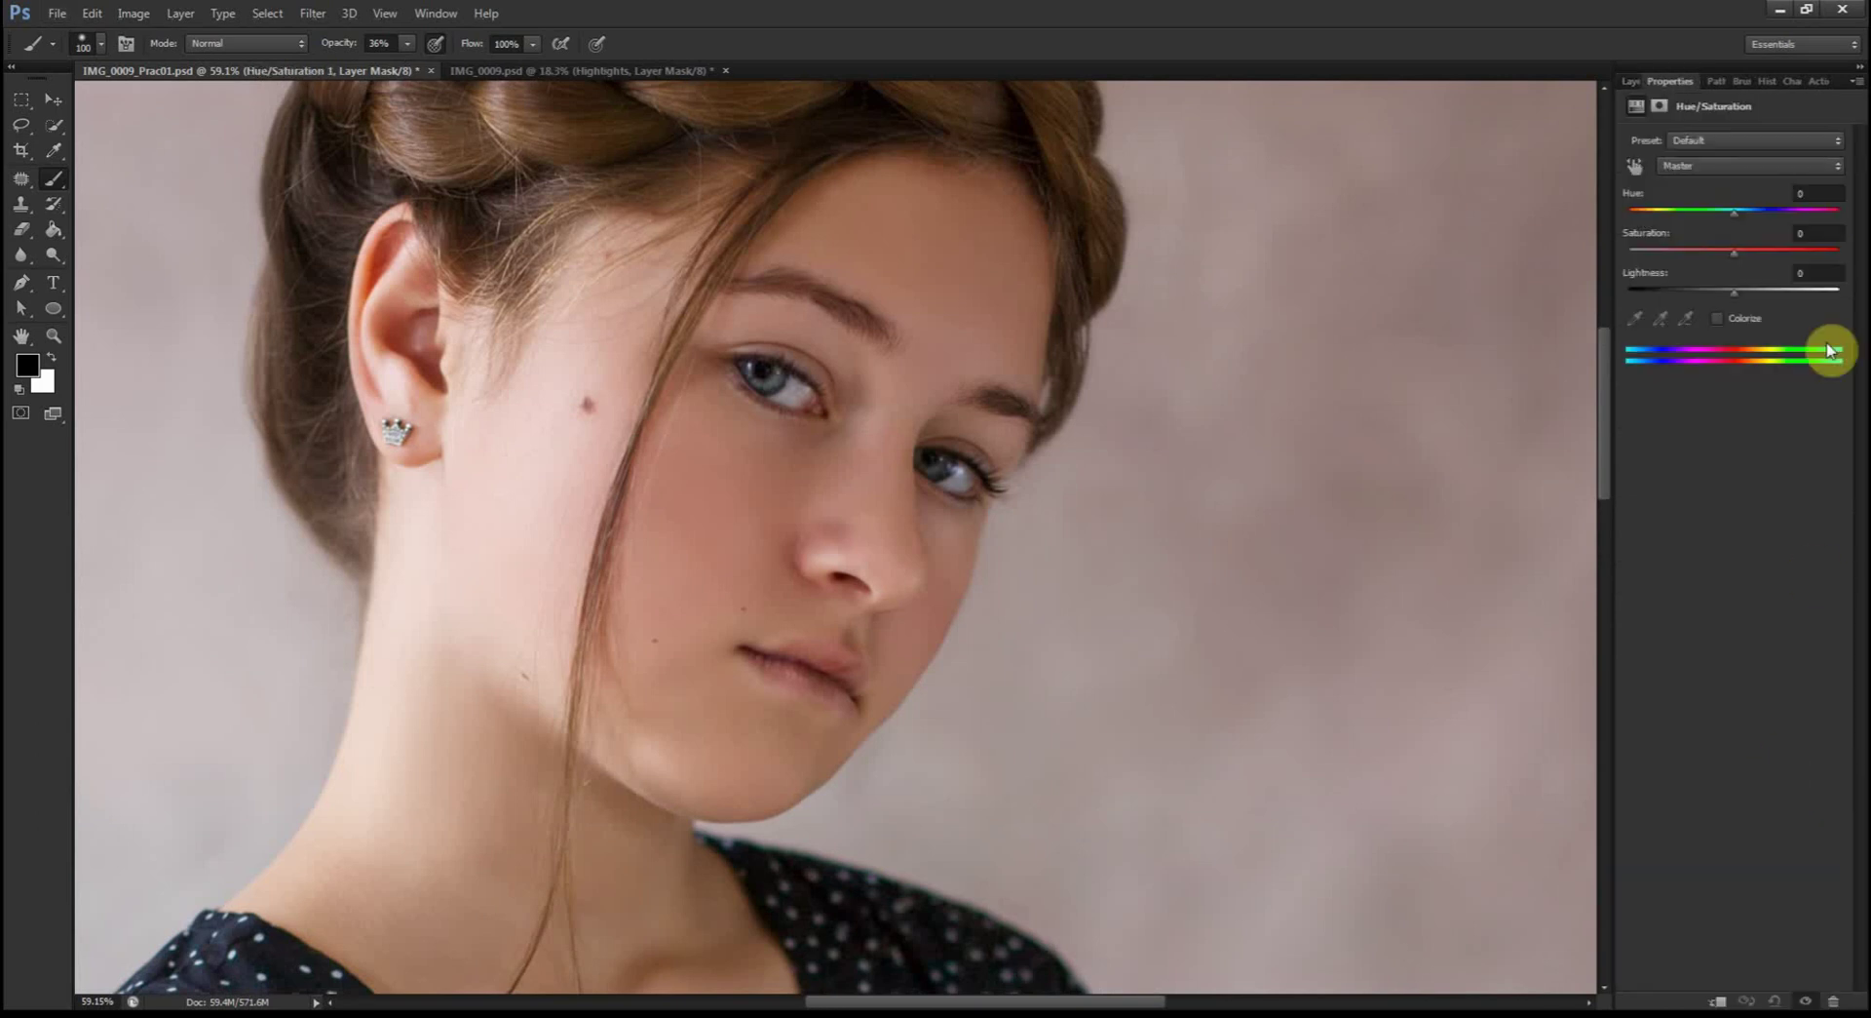
pyautogui.click(1733, 253)
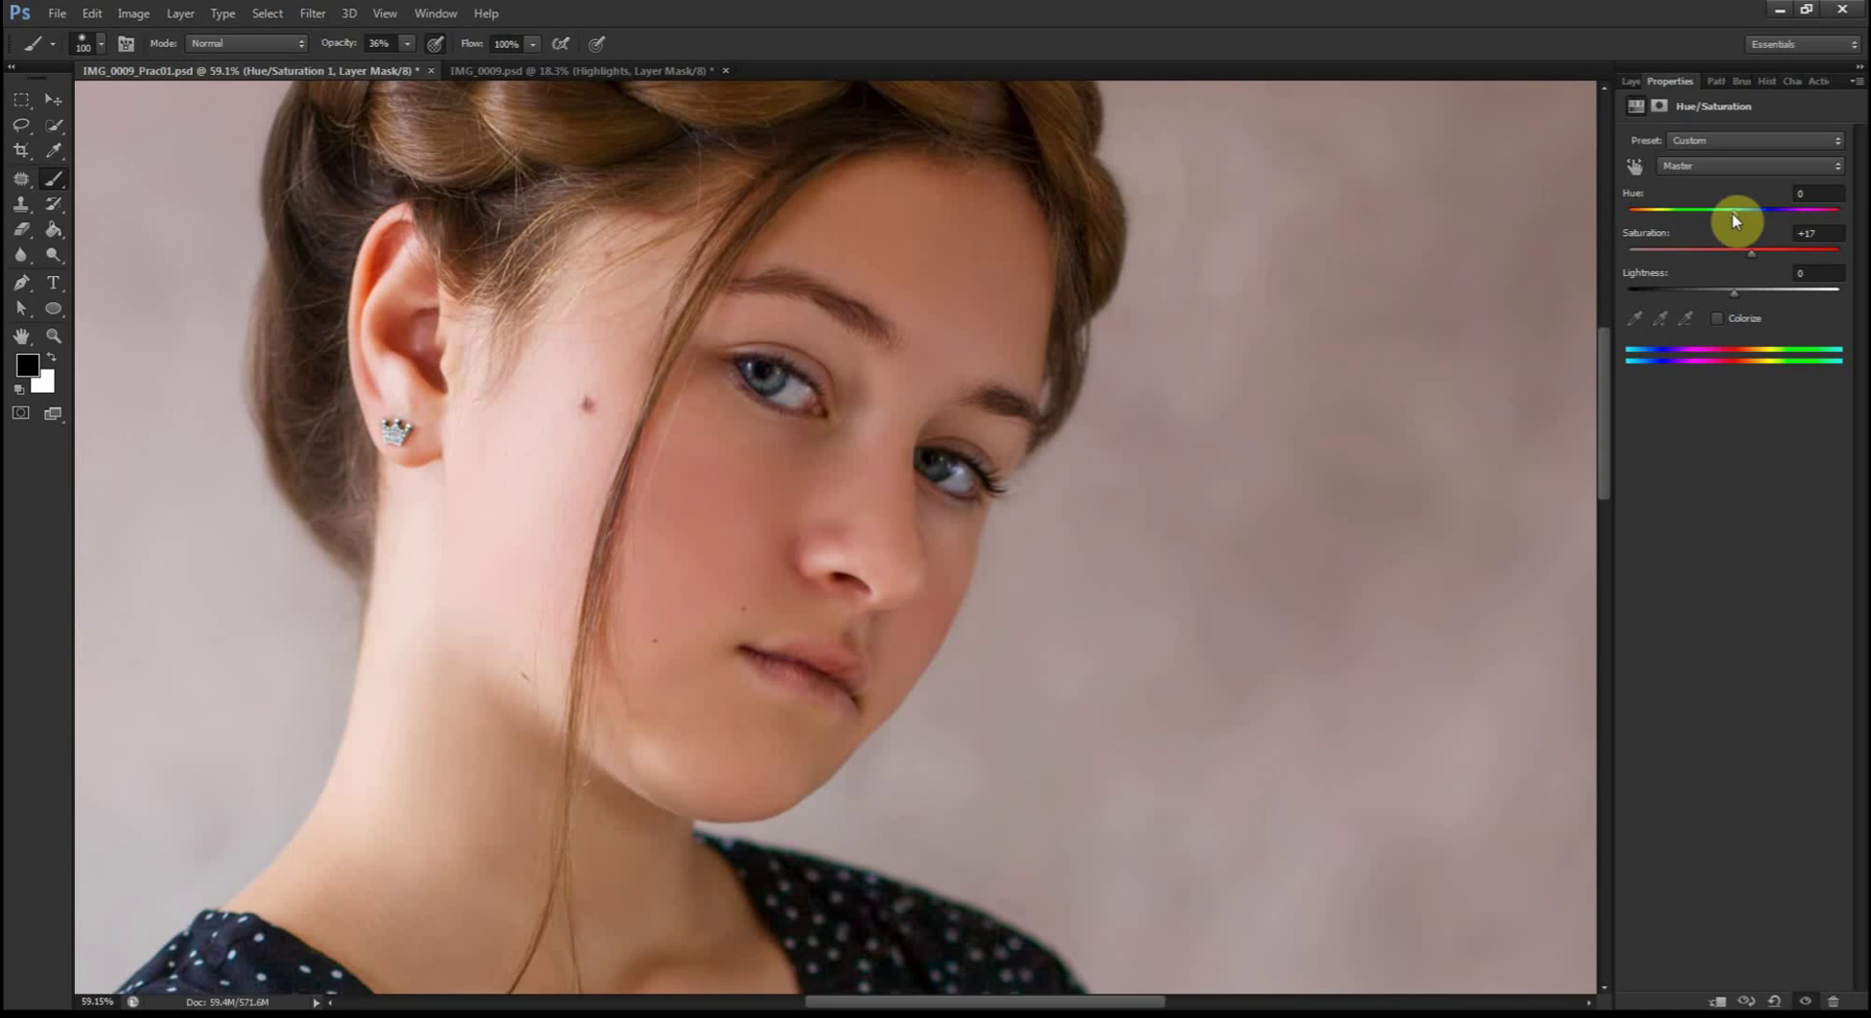
pyautogui.moveTo(1733, 214); pyautogui.dragTo(1727, 211)
pyautogui.moveTo(1734, 286); pyautogui.dragTo(1729, 285)
pyautogui.click(1631, 81)
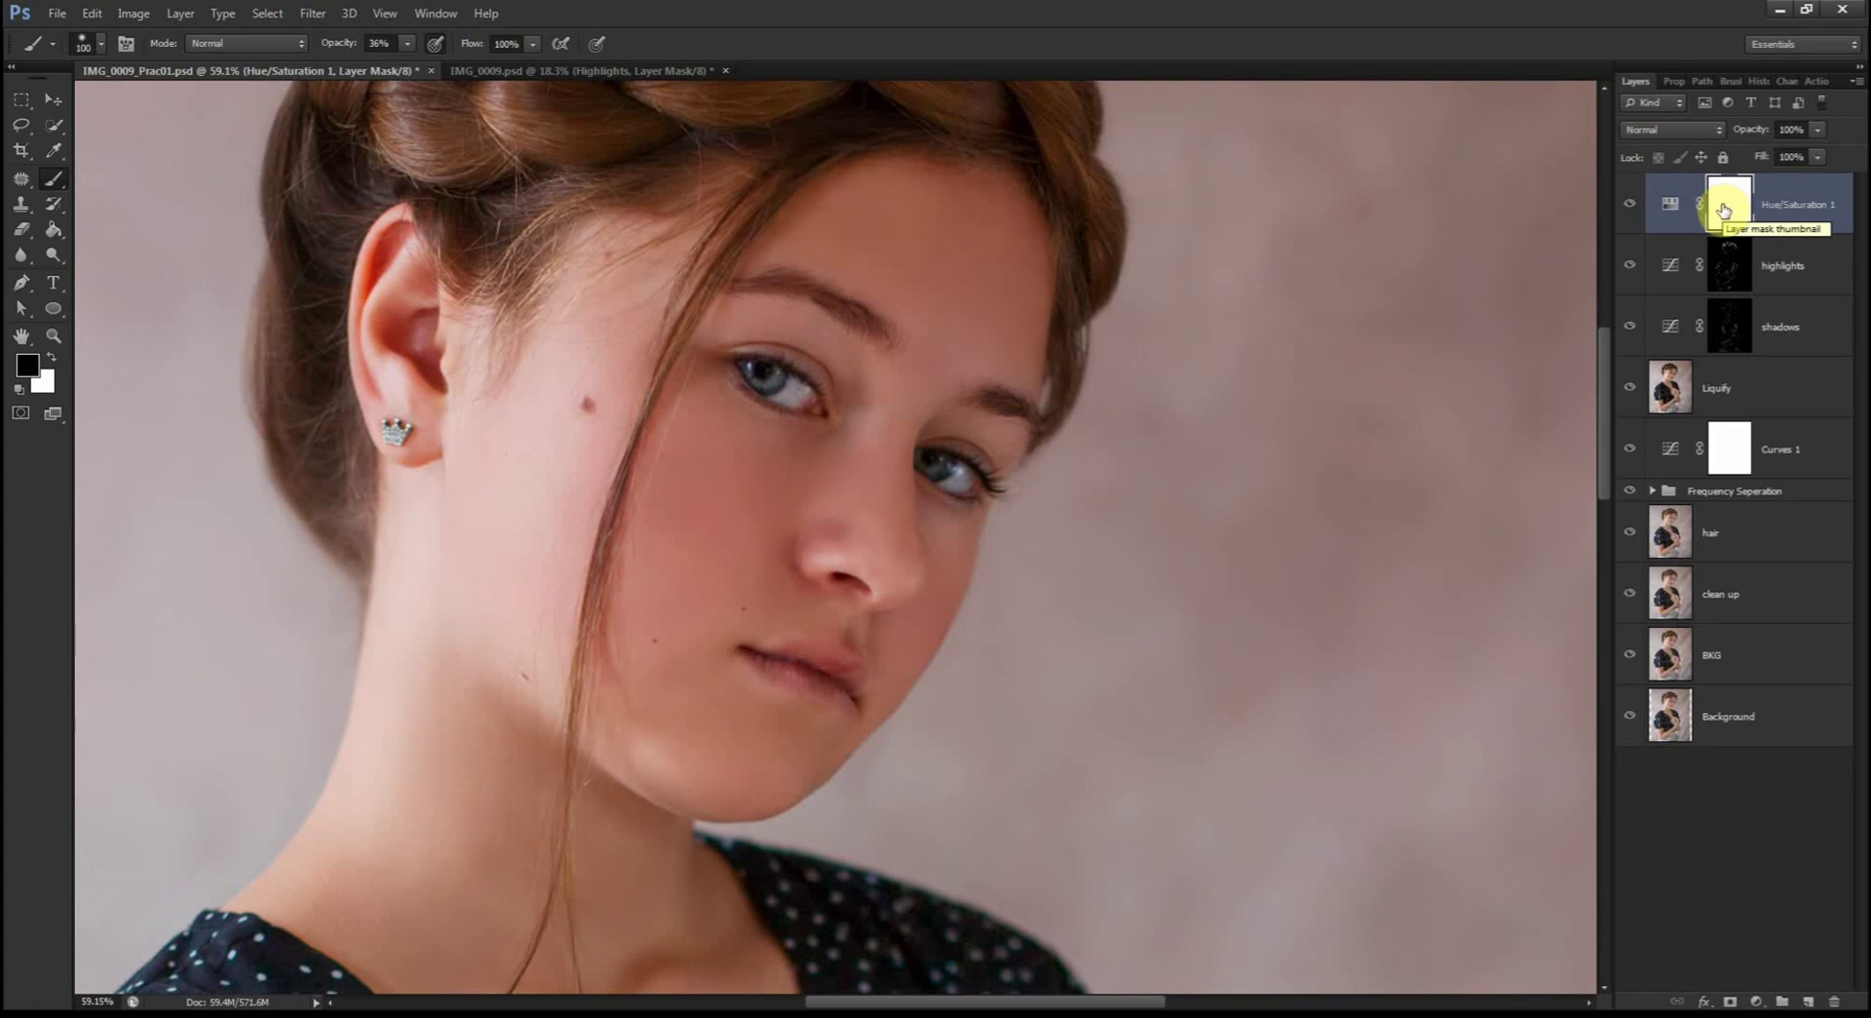
# Step: Invert the Hue/Saturation layer's mask to black, and set up a smaller white brush at 20% opacity for the lips
pyautogui.moveTo(1725, 210); pyautogui.dragTo(1727, 212)
pyautogui.hotkey('ctrl', 'i')
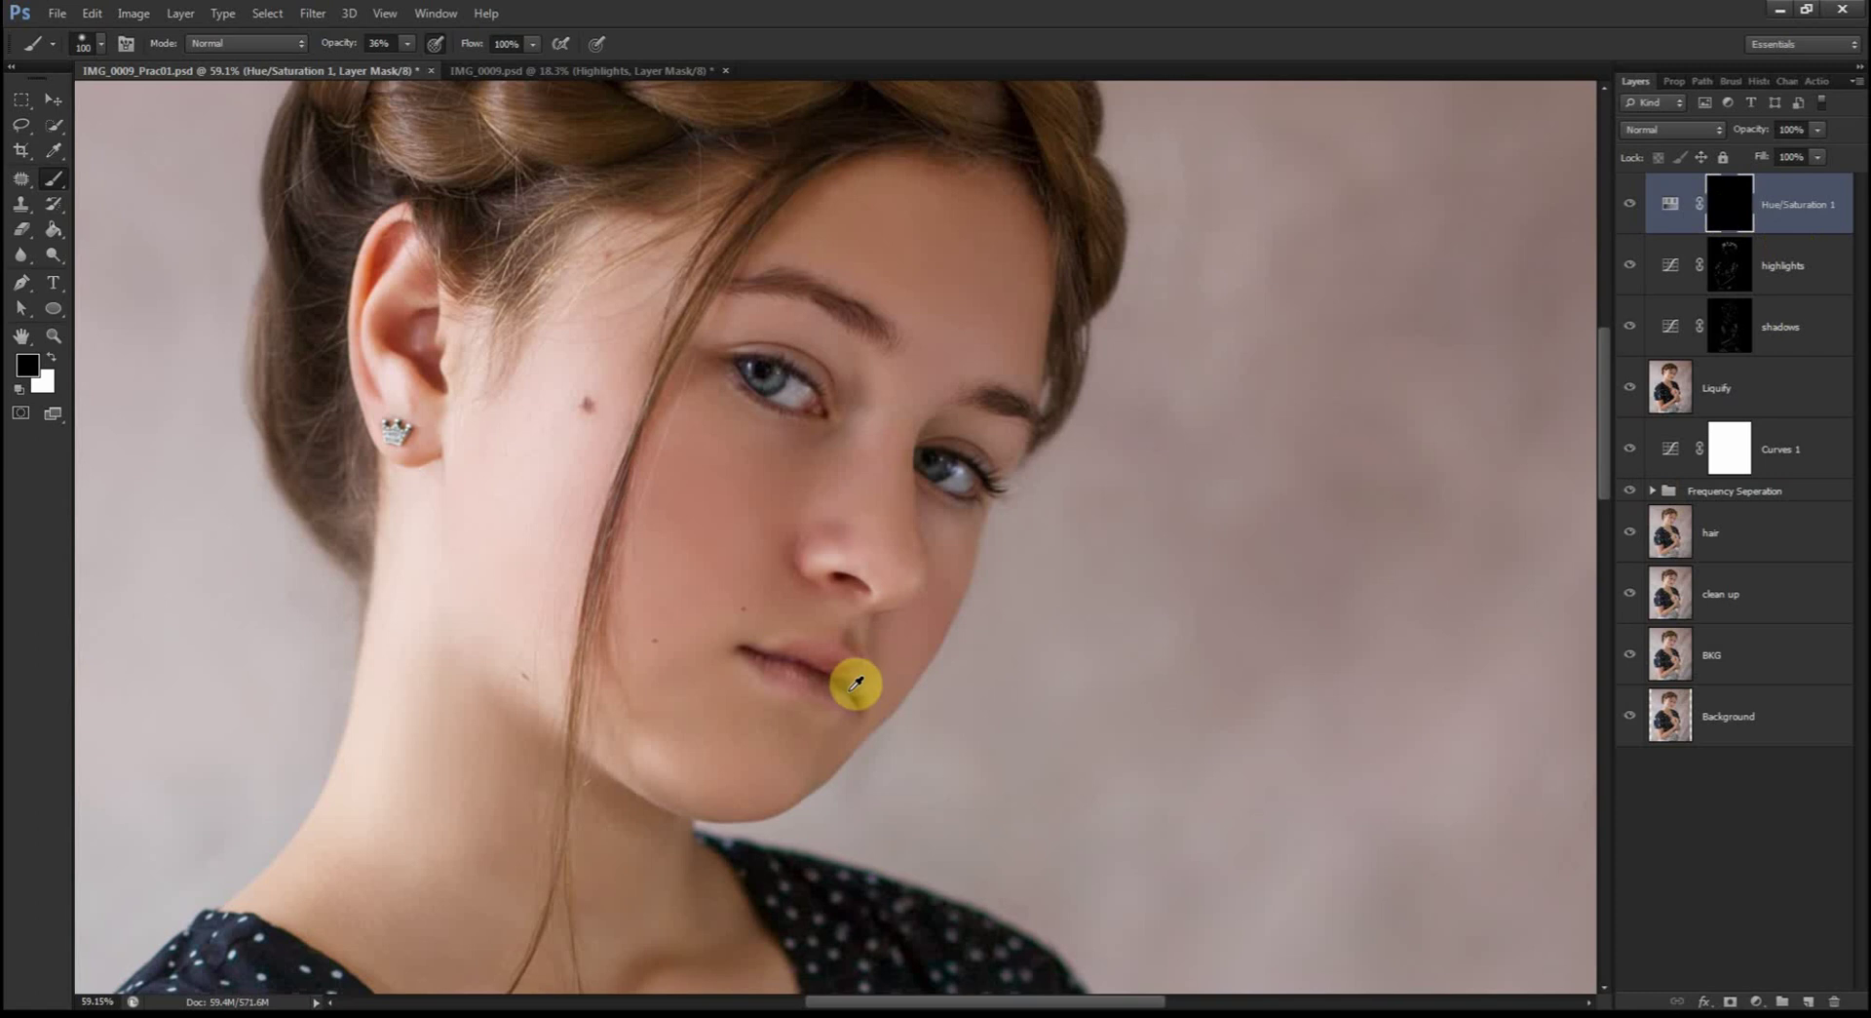
pyautogui.scroll(3, 730, 741)
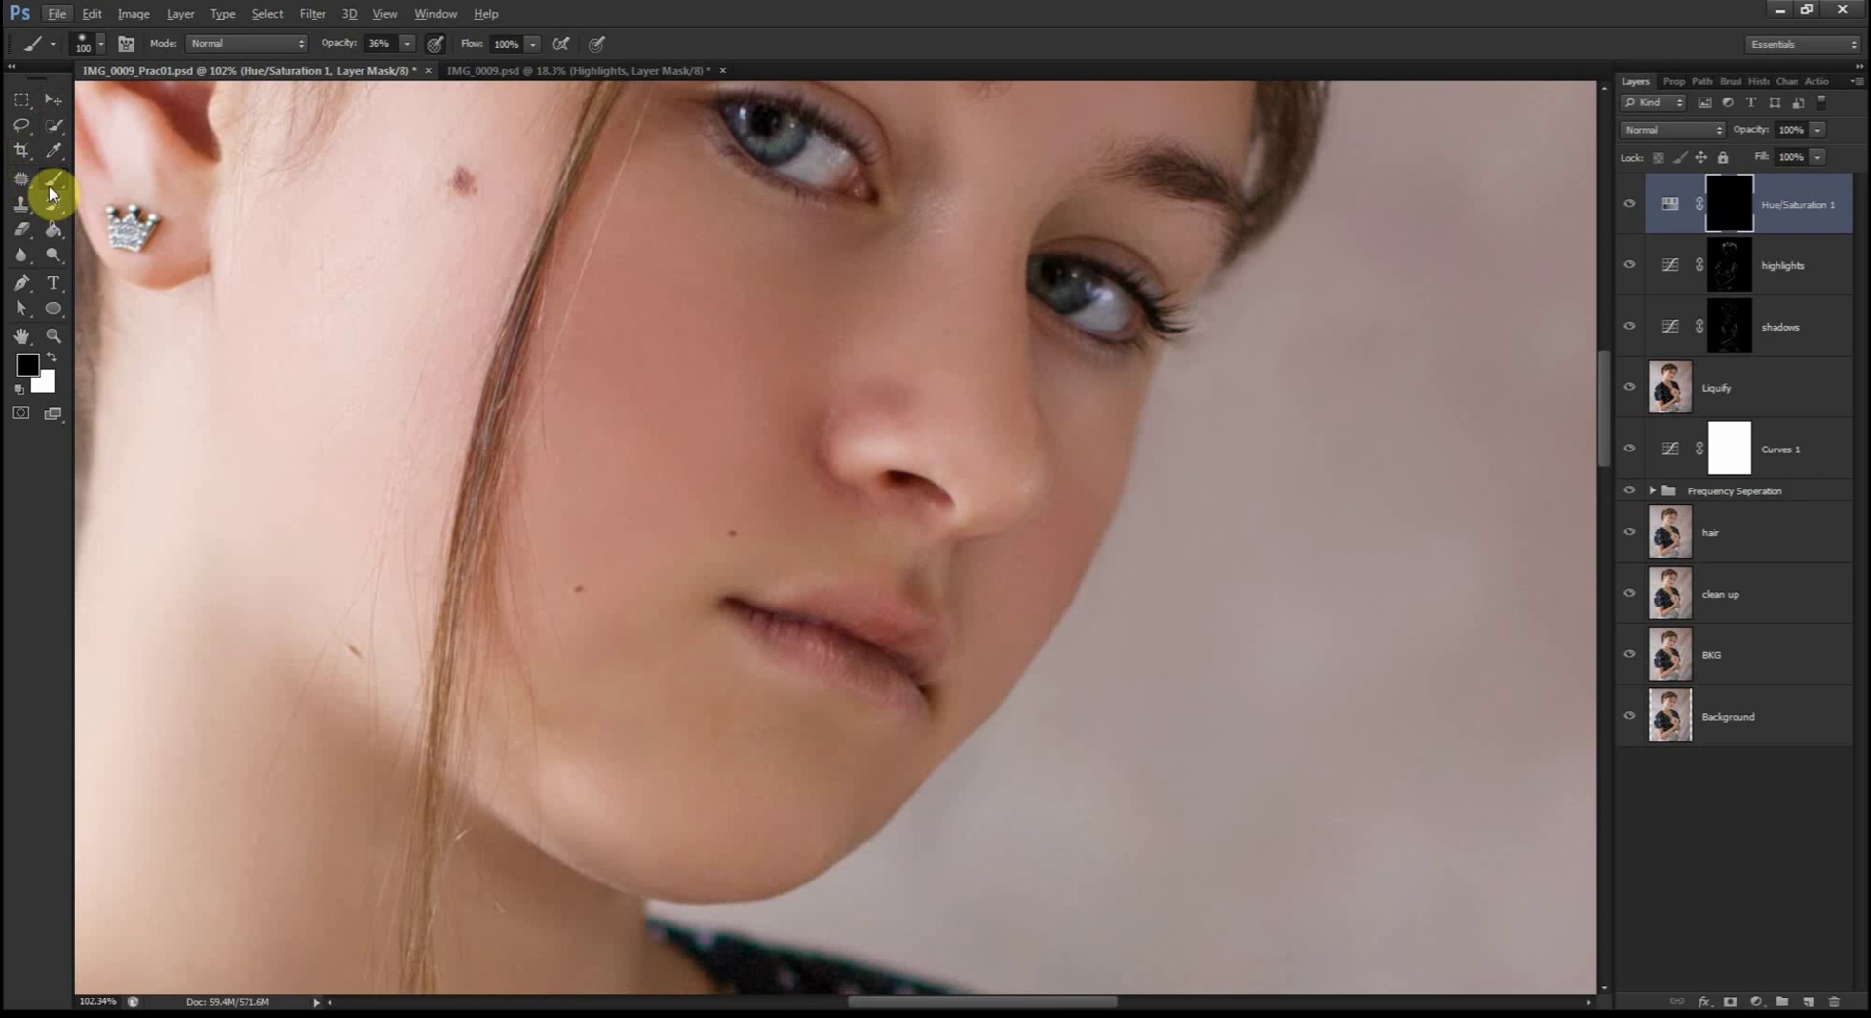
pyautogui.press('[')
pyautogui.press('[')
pyautogui.press('[')
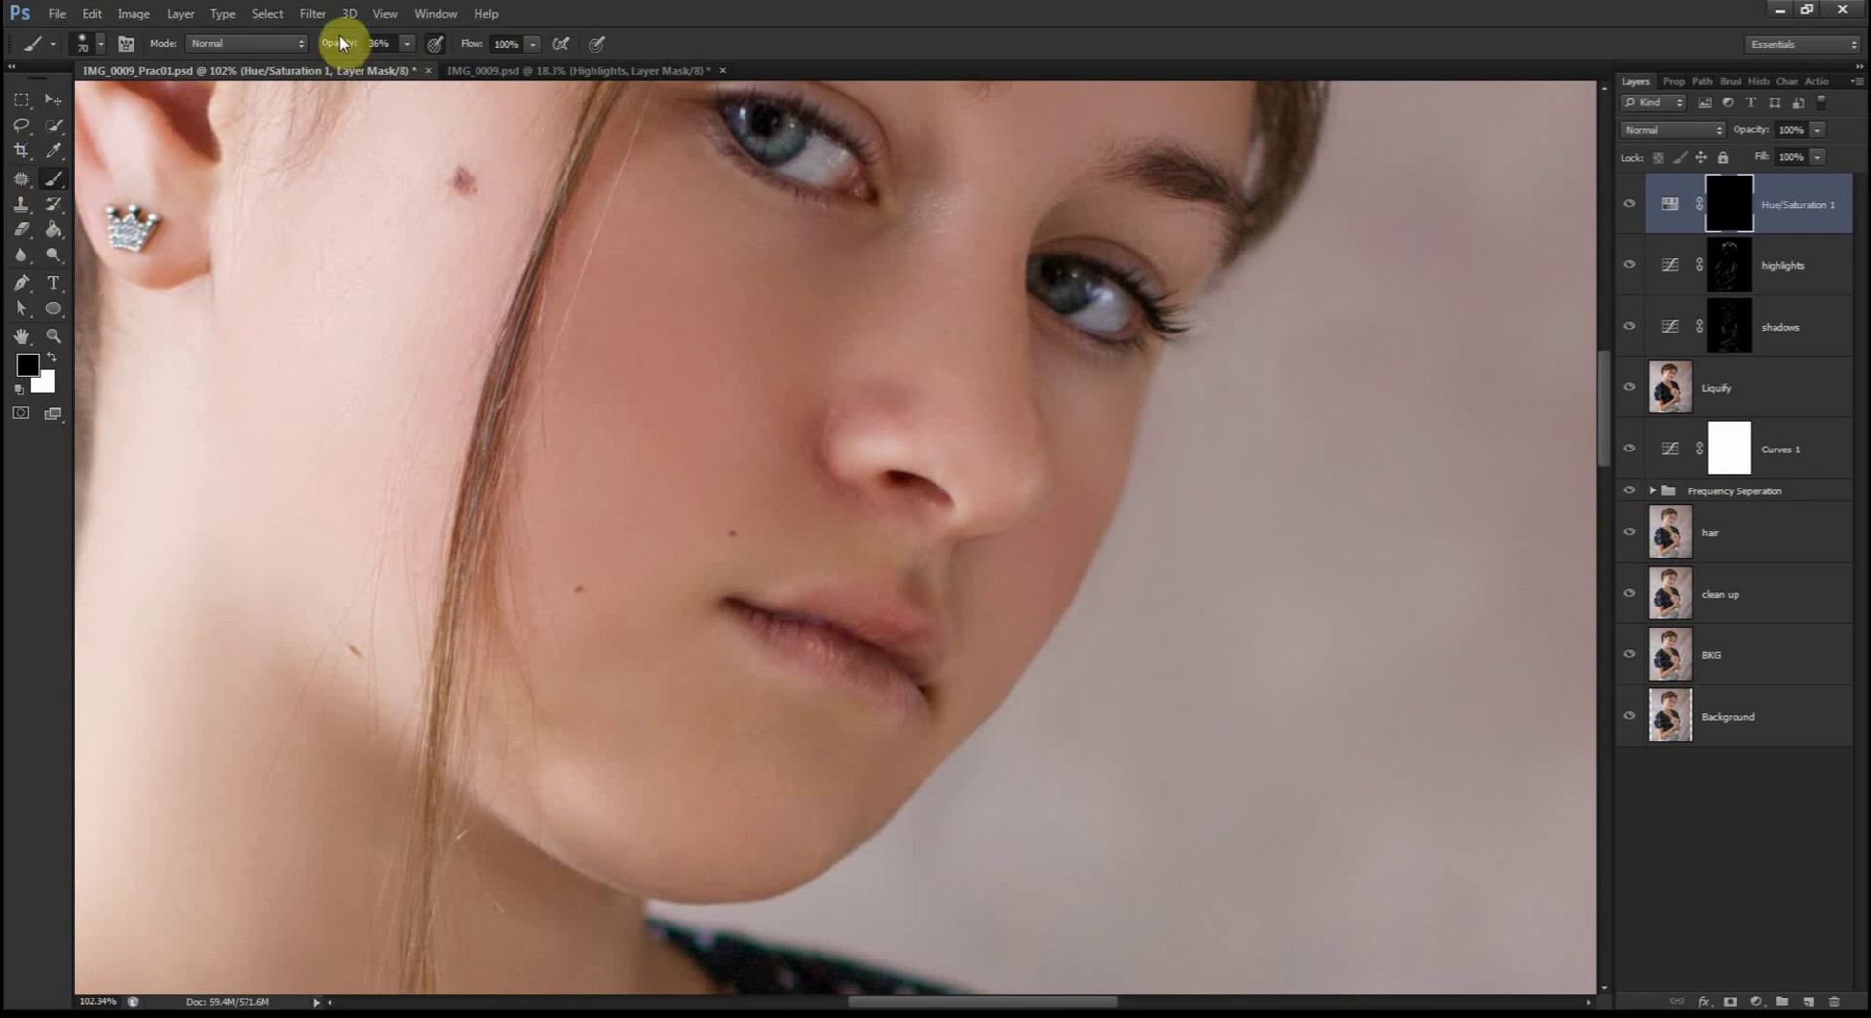
pyautogui.moveTo(348, 49)
pyautogui.mouseDown()
pyautogui.moveTo(313, 53)
pyautogui.moveTo(368, 42)
pyautogui.moveTo(348, 13)
pyautogui.mouseUp()
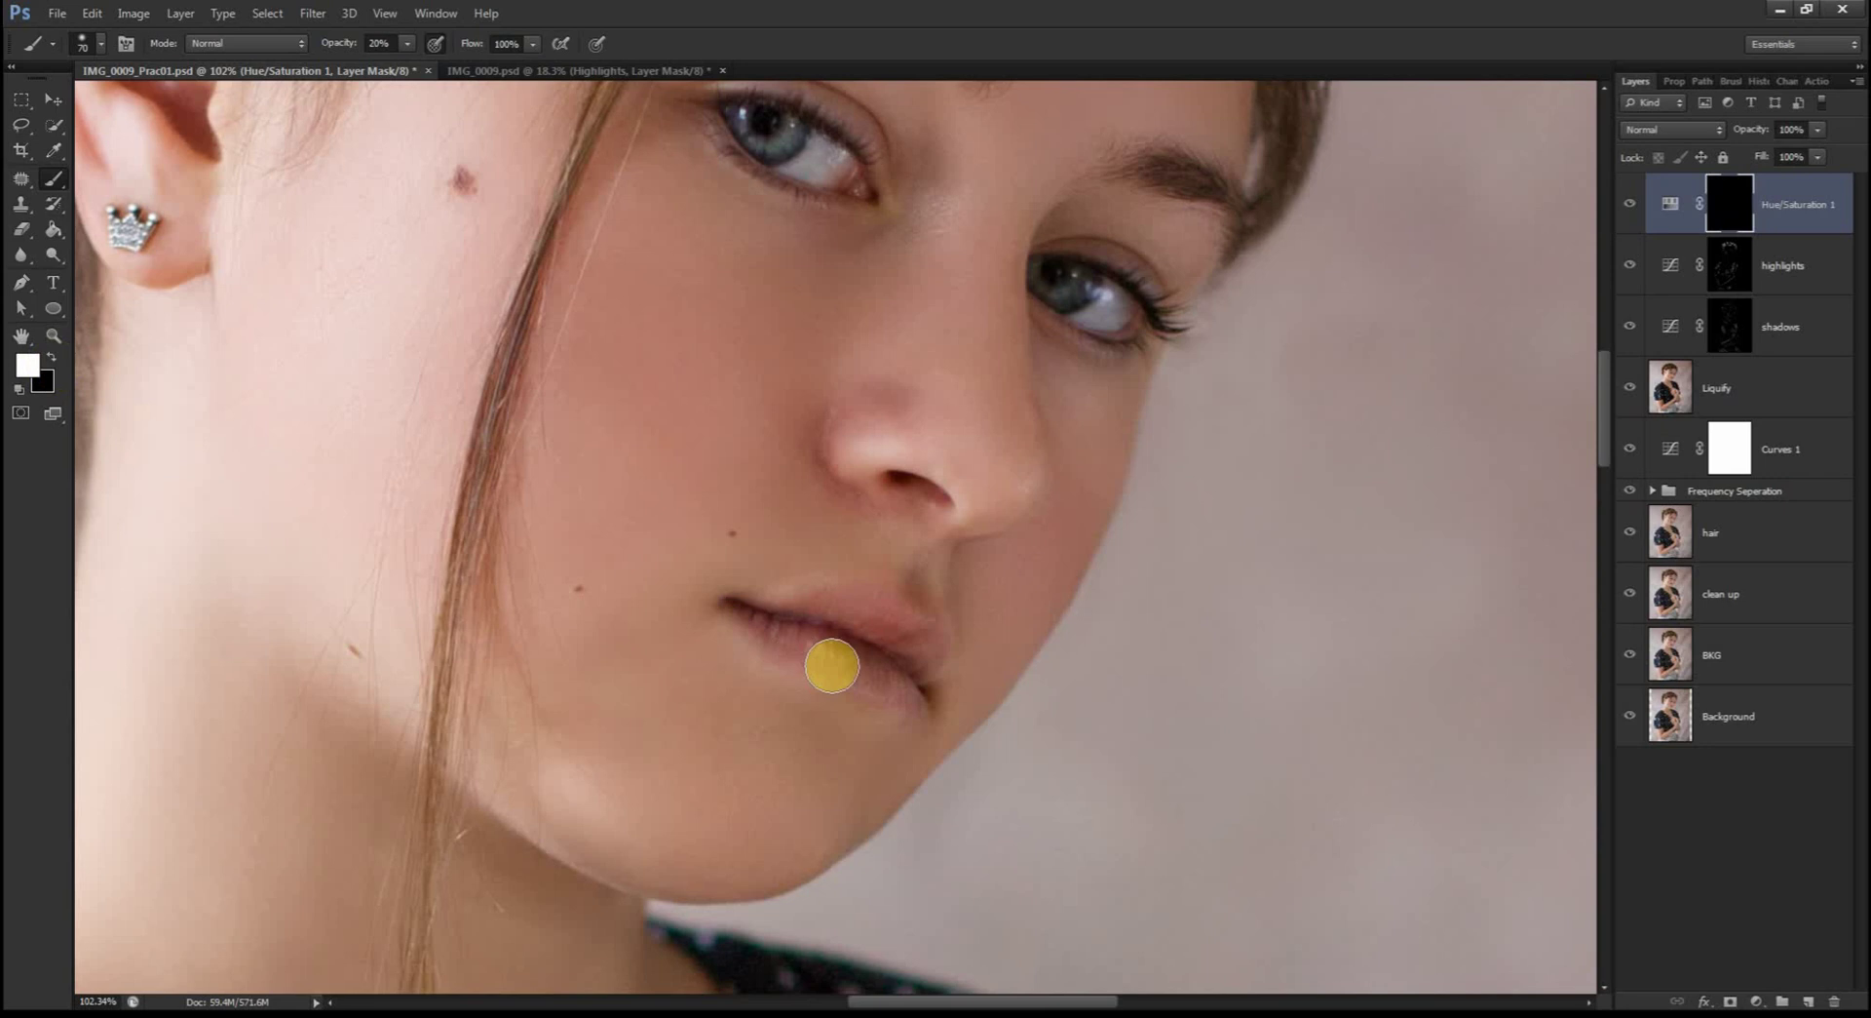
# Step: Paint the lips on the Hue/Saturation mask with a white brush reduced from size 45 to 25 to enrich their color
pyautogui.press('[')
pyautogui.press('[')
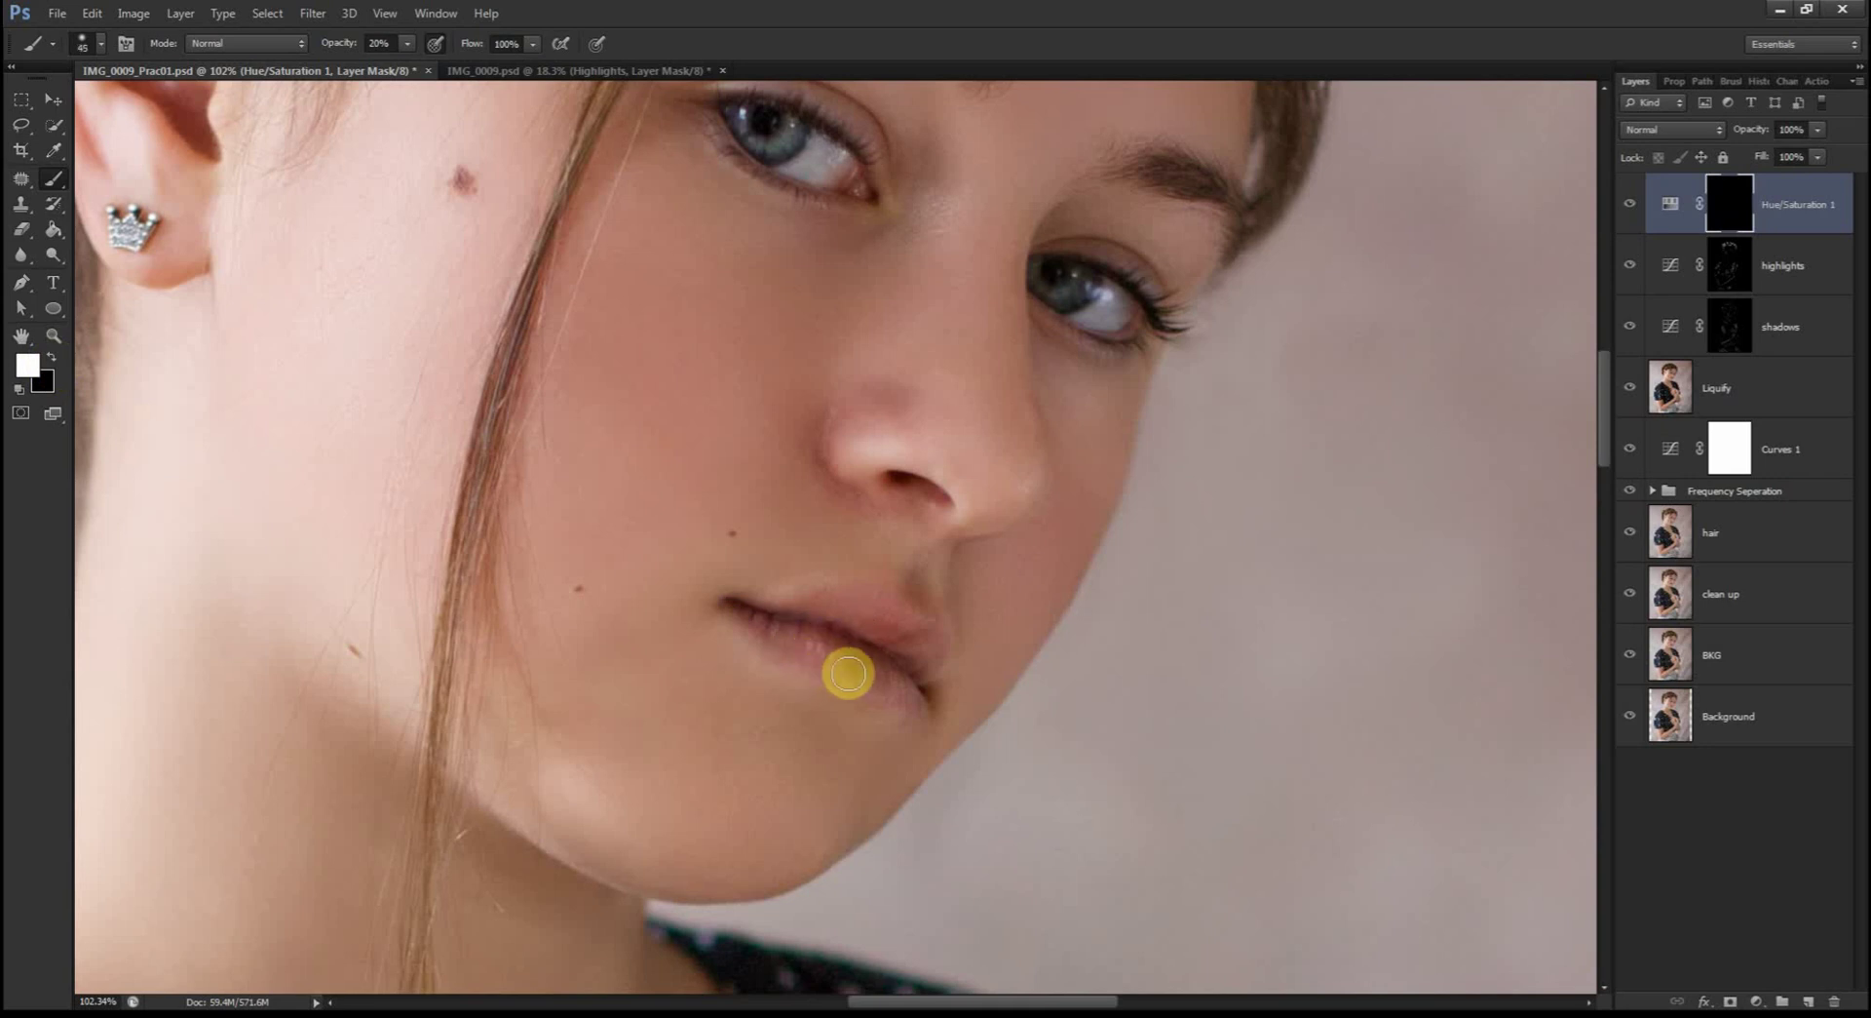
pyautogui.moveTo(881, 690)
pyautogui.mouseDown()
pyautogui.moveTo(825, 613)
pyautogui.moveTo(899, 615)
pyautogui.moveTo(838, 601)
pyautogui.moveTo(910, 645)
pyautogui.moveTo(886, 607)
pyautogui.moveTo(912, 708)
pyautogui.moveTo(922, 643)
pyautogui.moveTo(884, 681)
pyautogui.moveTo(841, 611)
pyautogui.moveTo(943, 639)
pyautogui.mouseUp()
pyautogui.press('[')
pyautogui.press('[')
pyautogui.scroll(-10, 1053, 597)
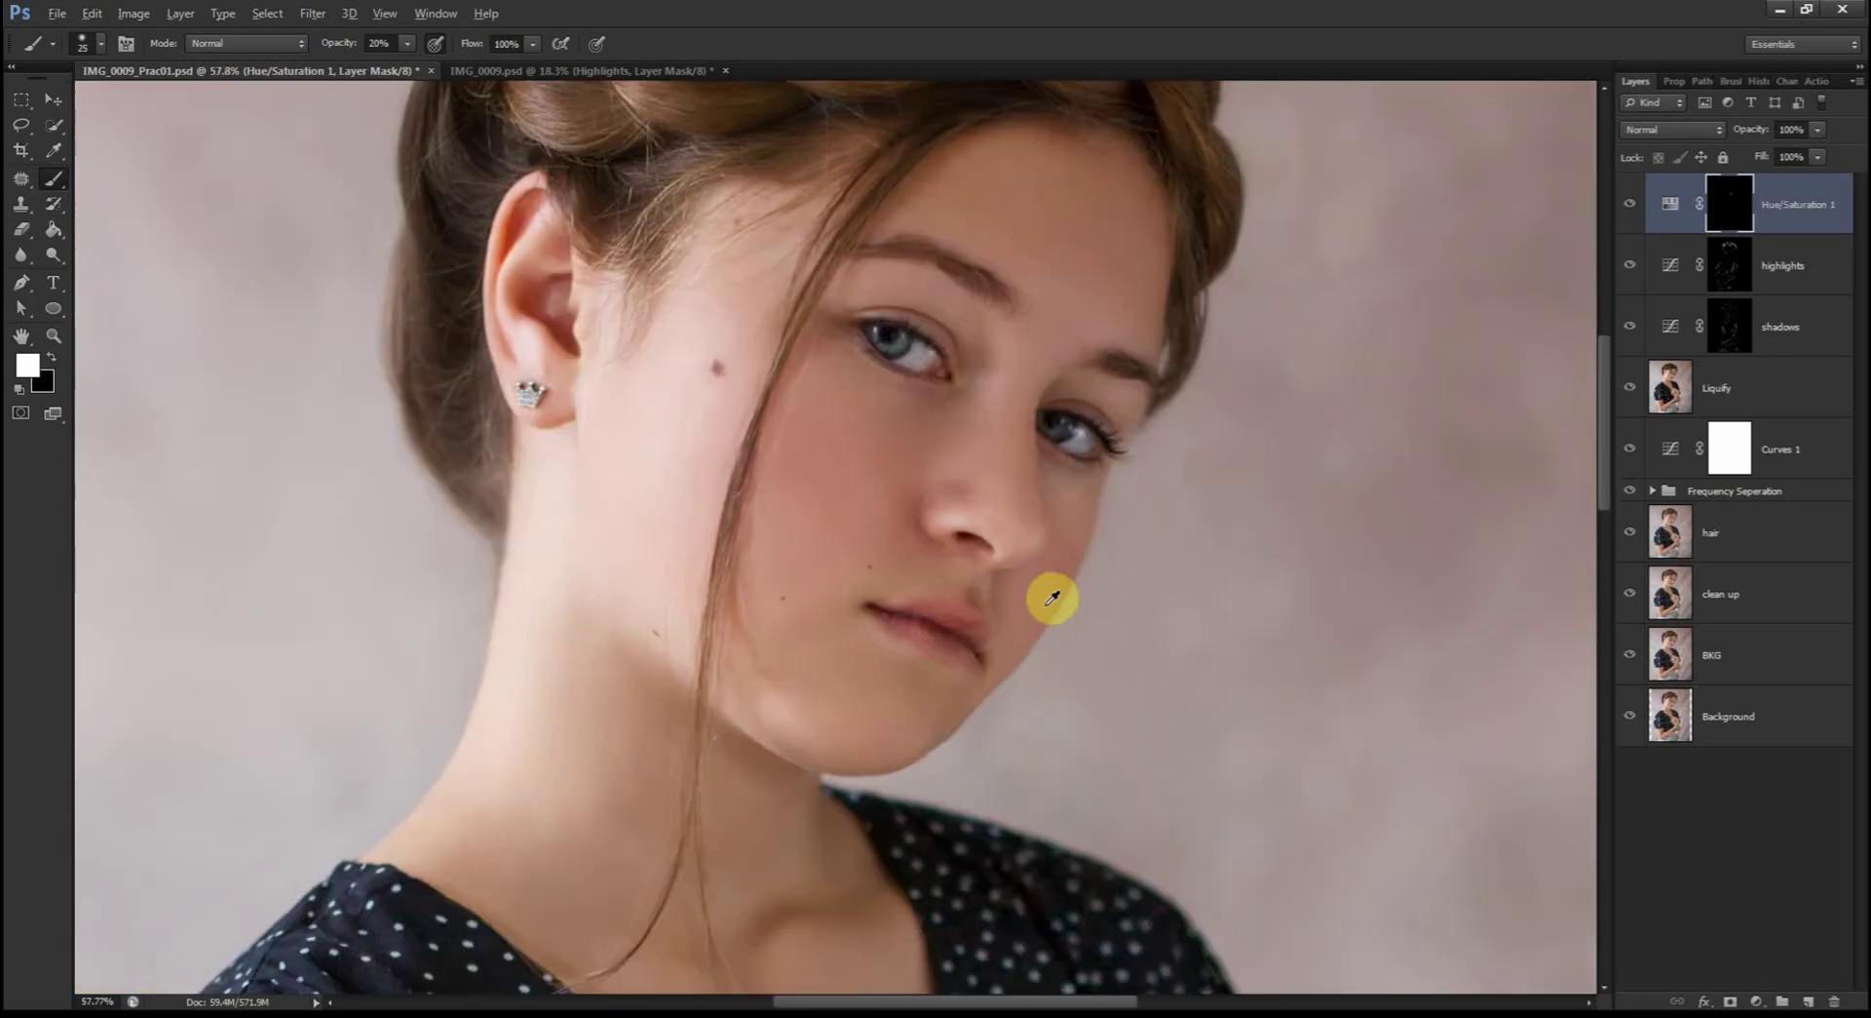
pyautogui.scroll(6, 903, 433)
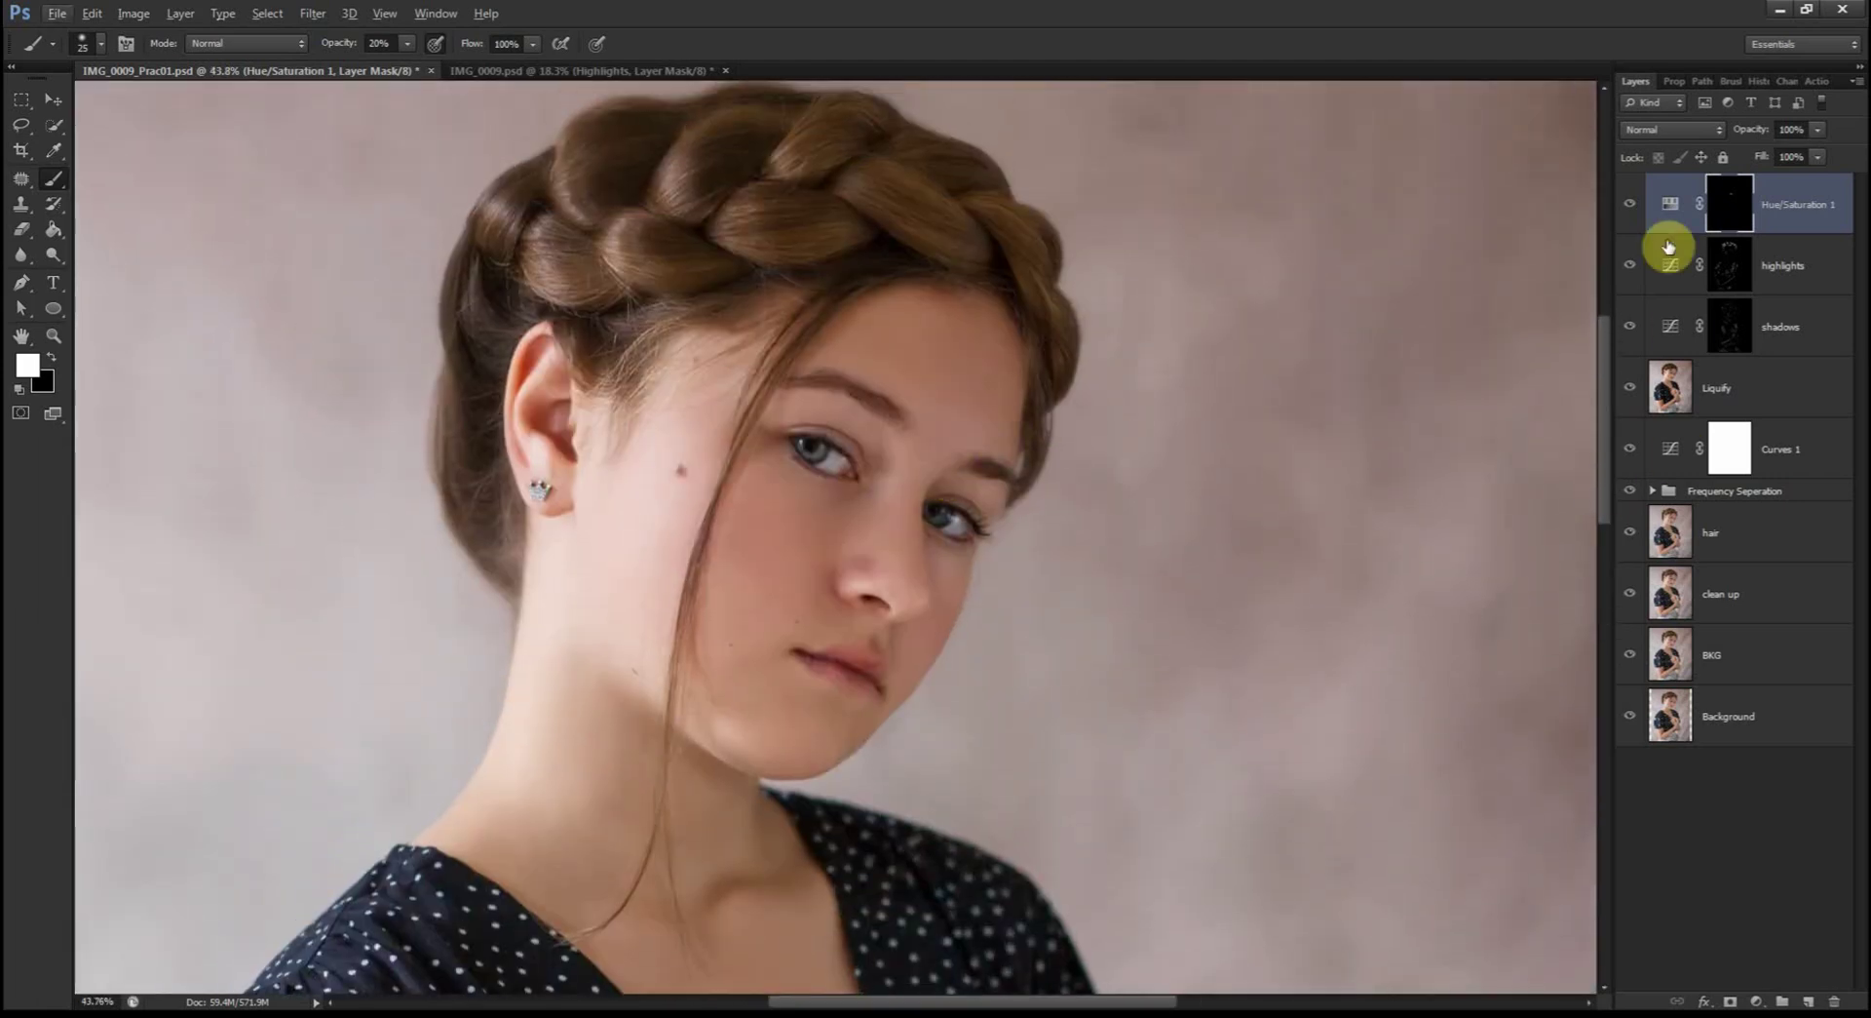
# Step: Compare the lips with the Hue/Saturation layer hidden and shown, and lower the layer's opacity to 68%
pyautogui.click(1628, 206)
pyautogui.click(1627, 206)
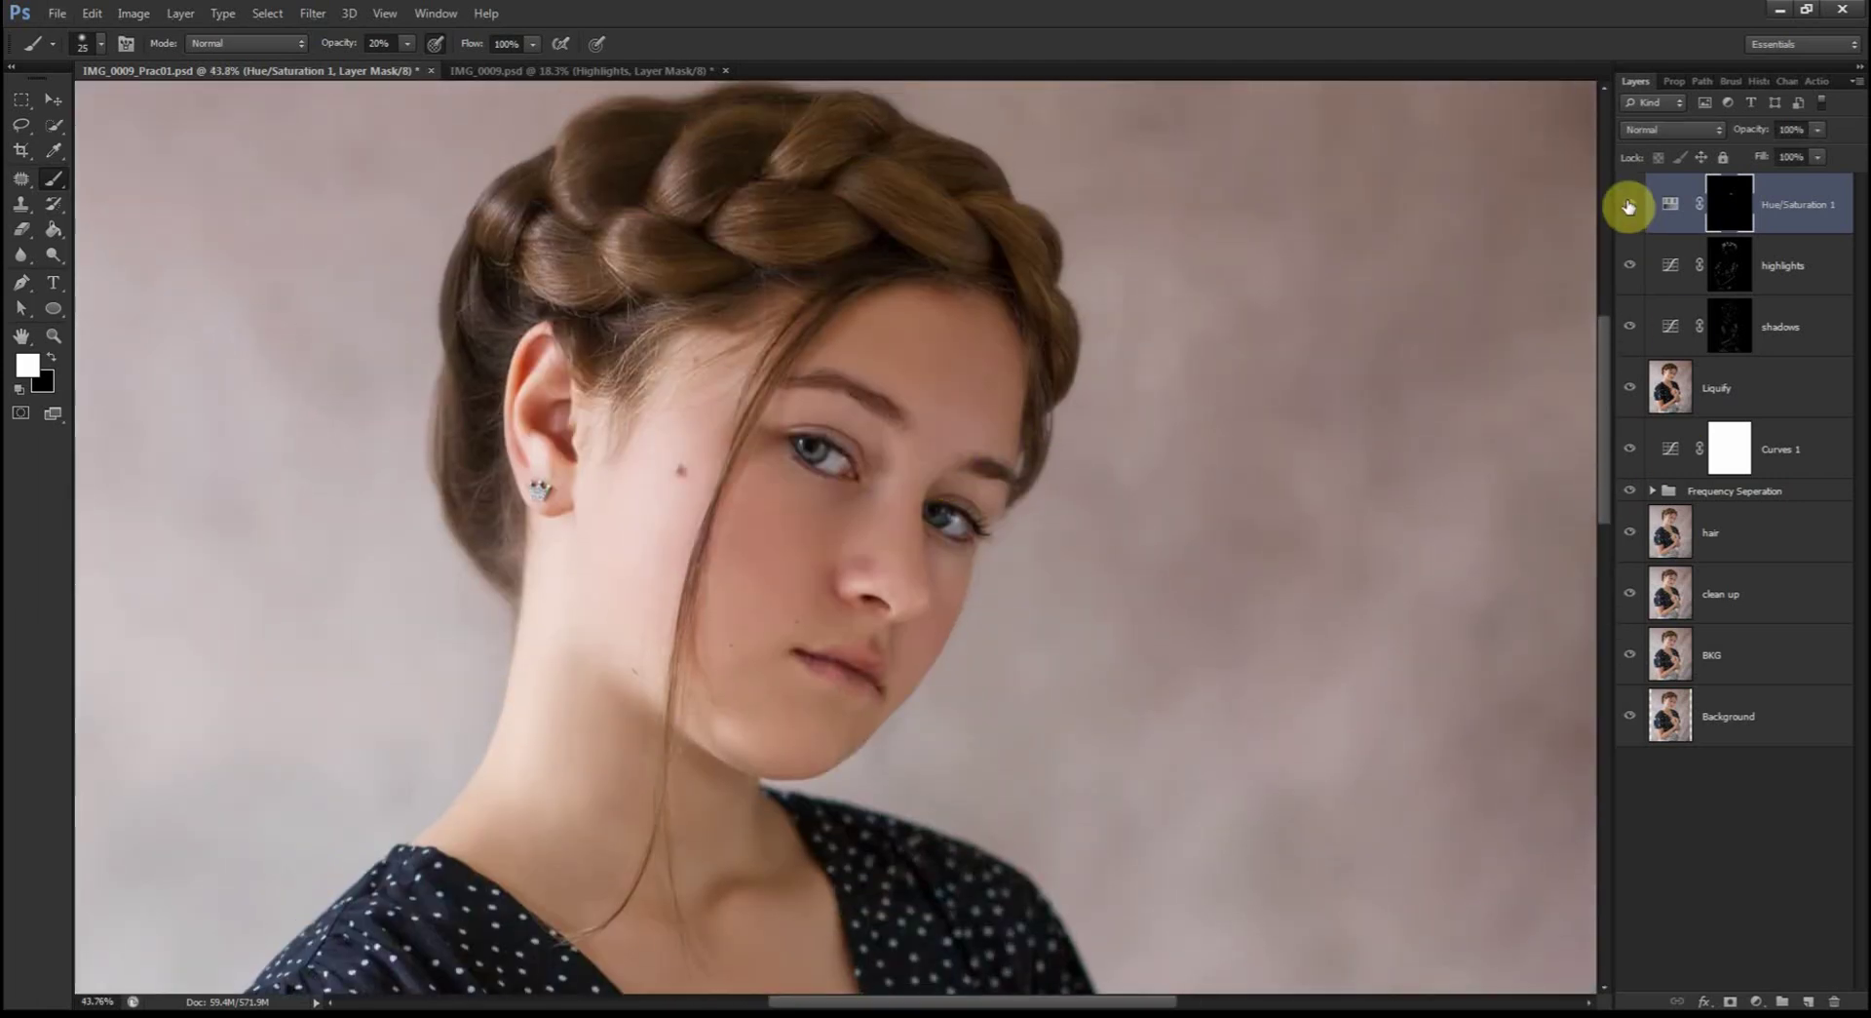
pyautogui.click(1628, 206)
pyautogui.click(1628, 206)
pyautogui.moveTo(1760, 137); pyautogui.dragTo(1698, 127)
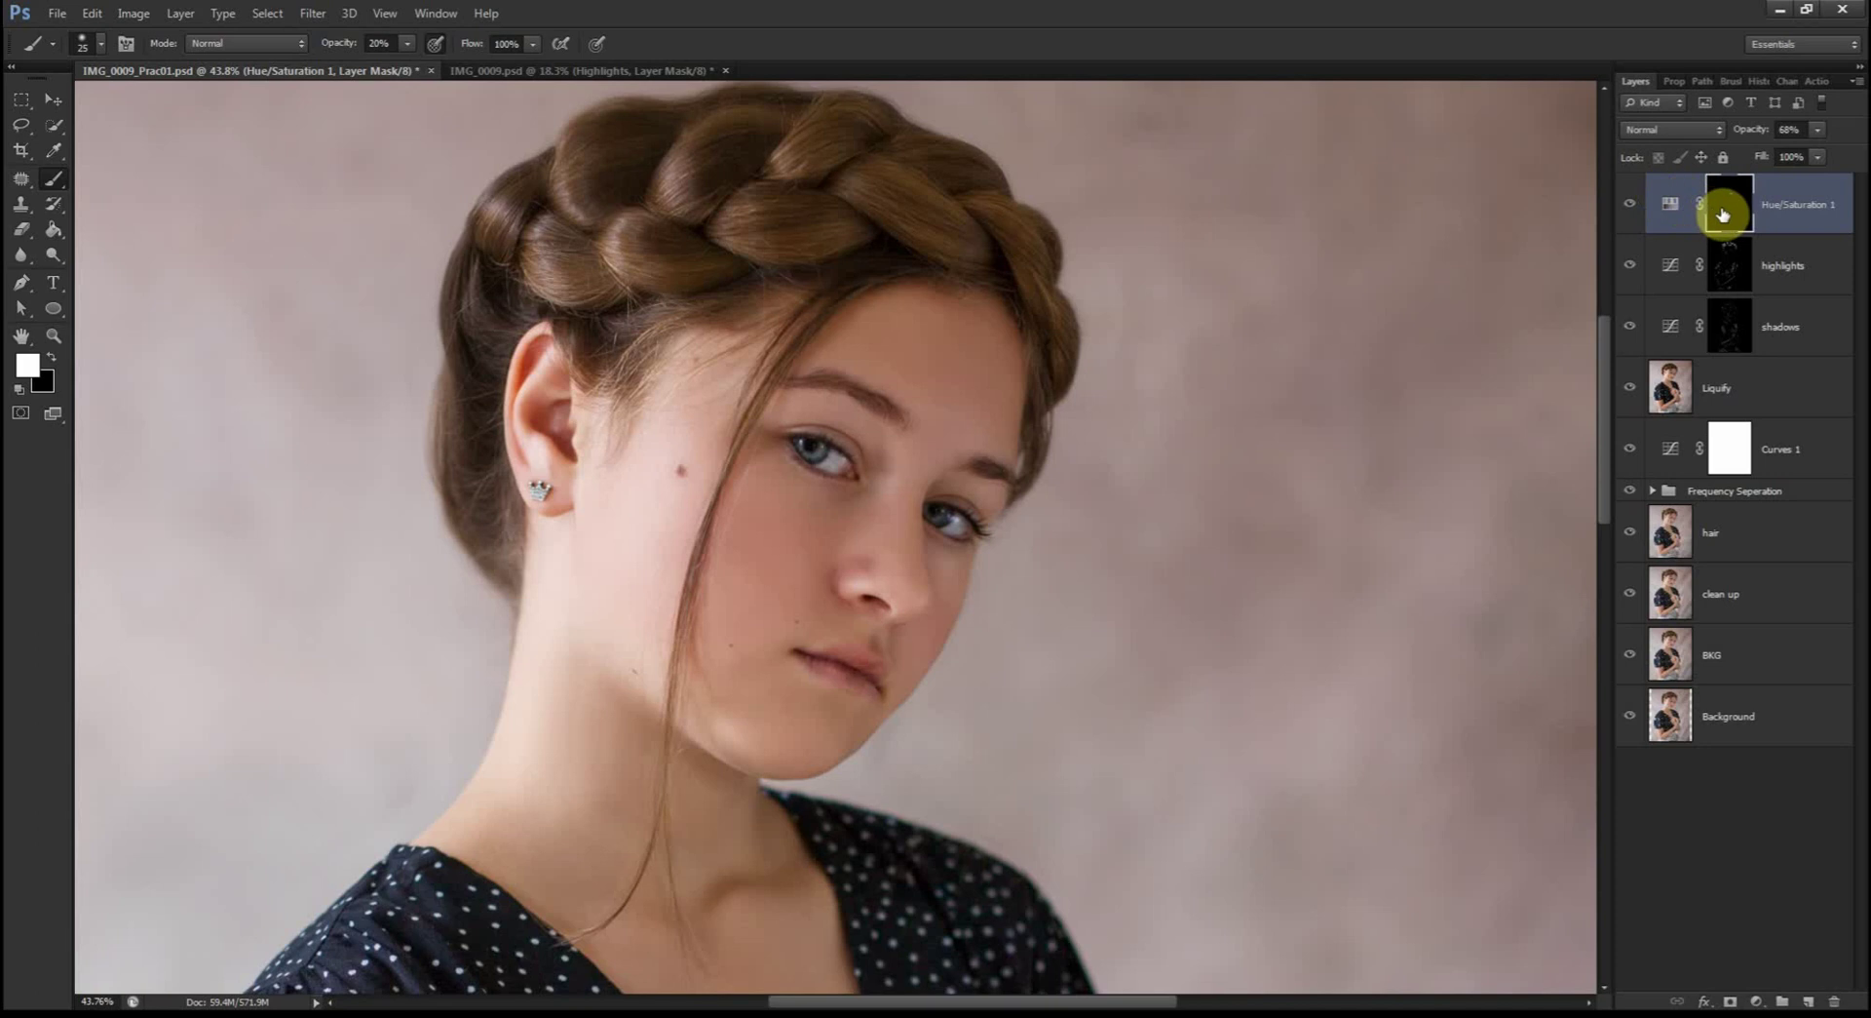
pyautogui.click(1671, 207)
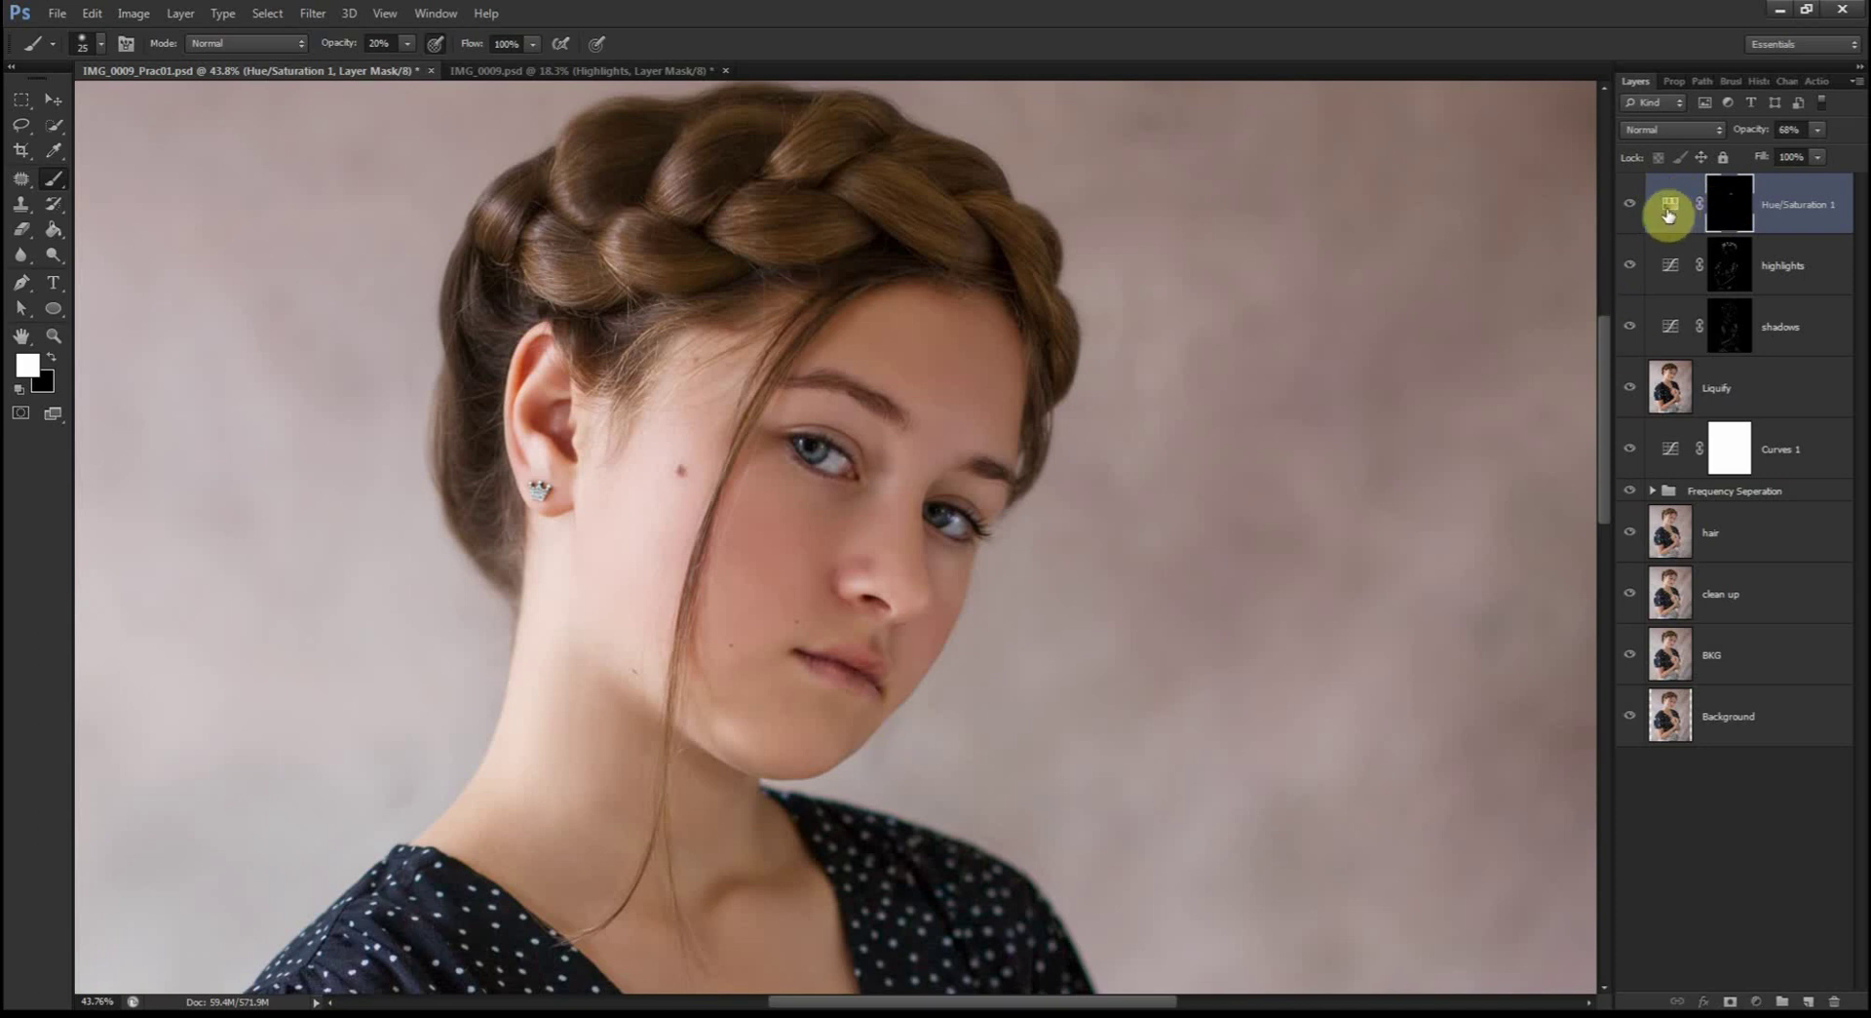
pyautogui.scroll(2, 853, 688)
pyautogui.scroll(3, 863, 682)
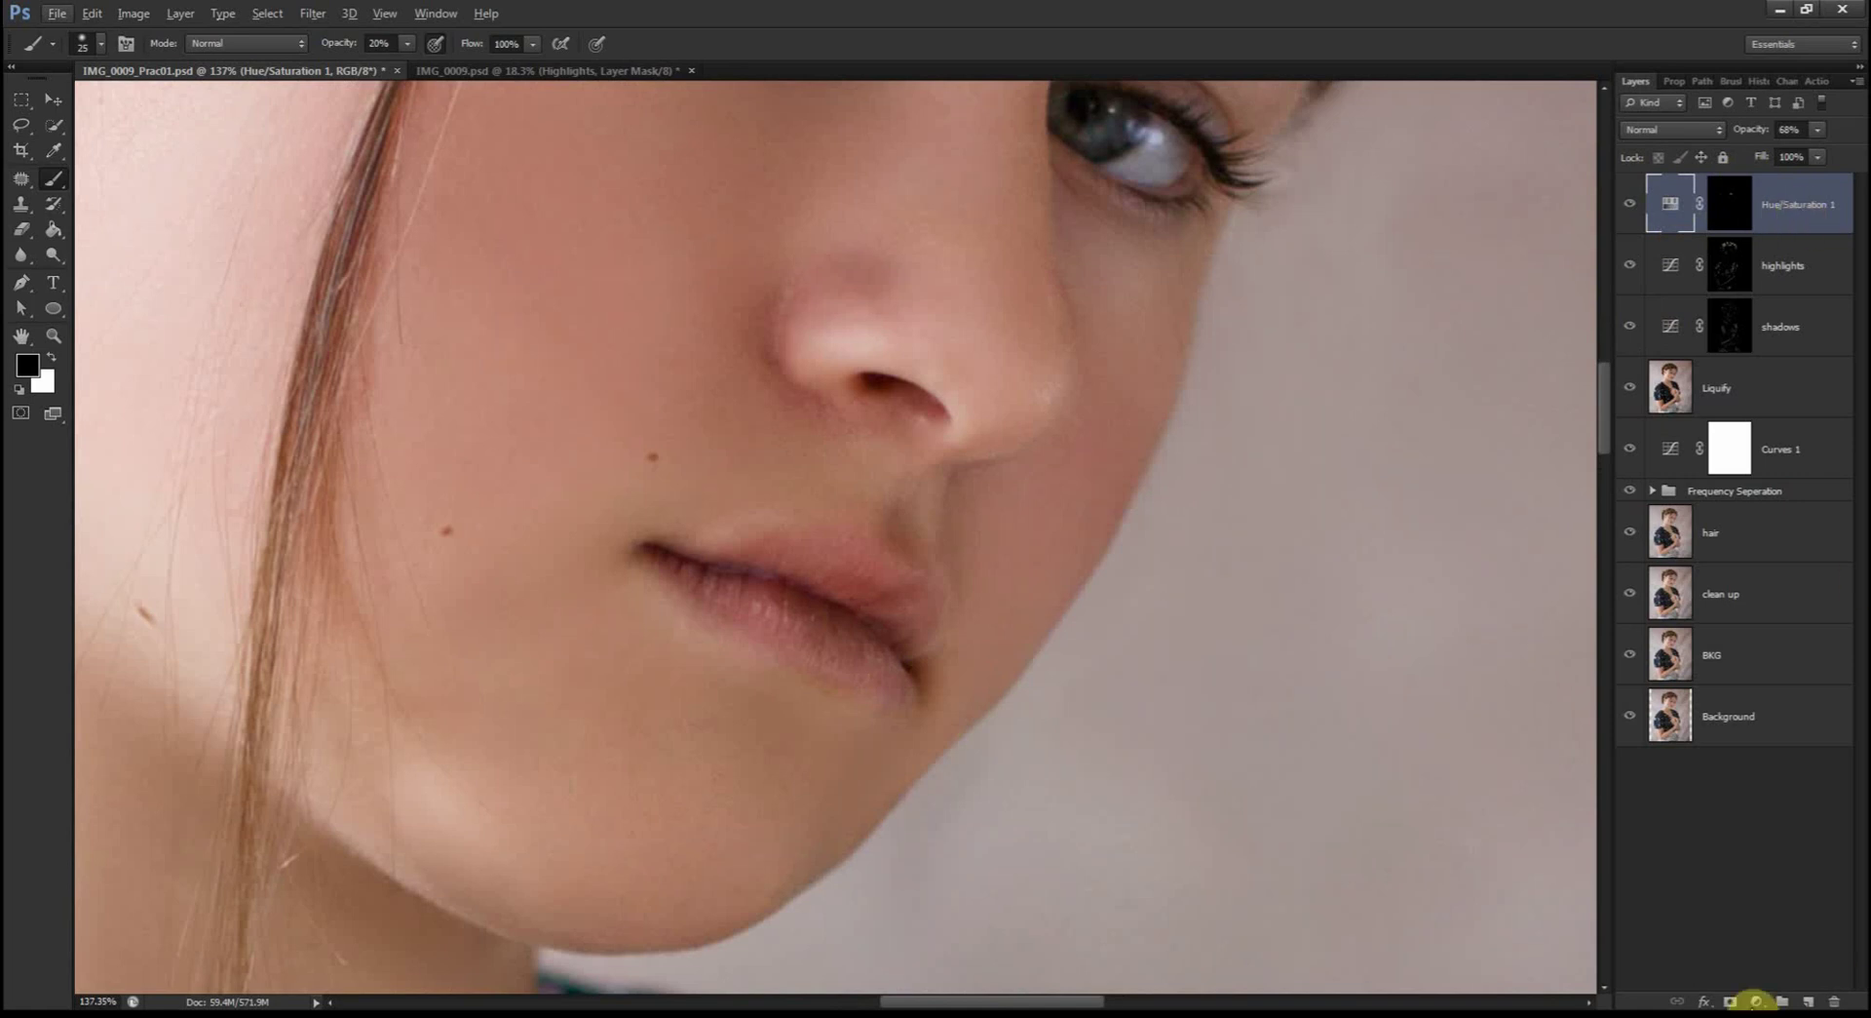
pyautogui.click(1757, 1001)
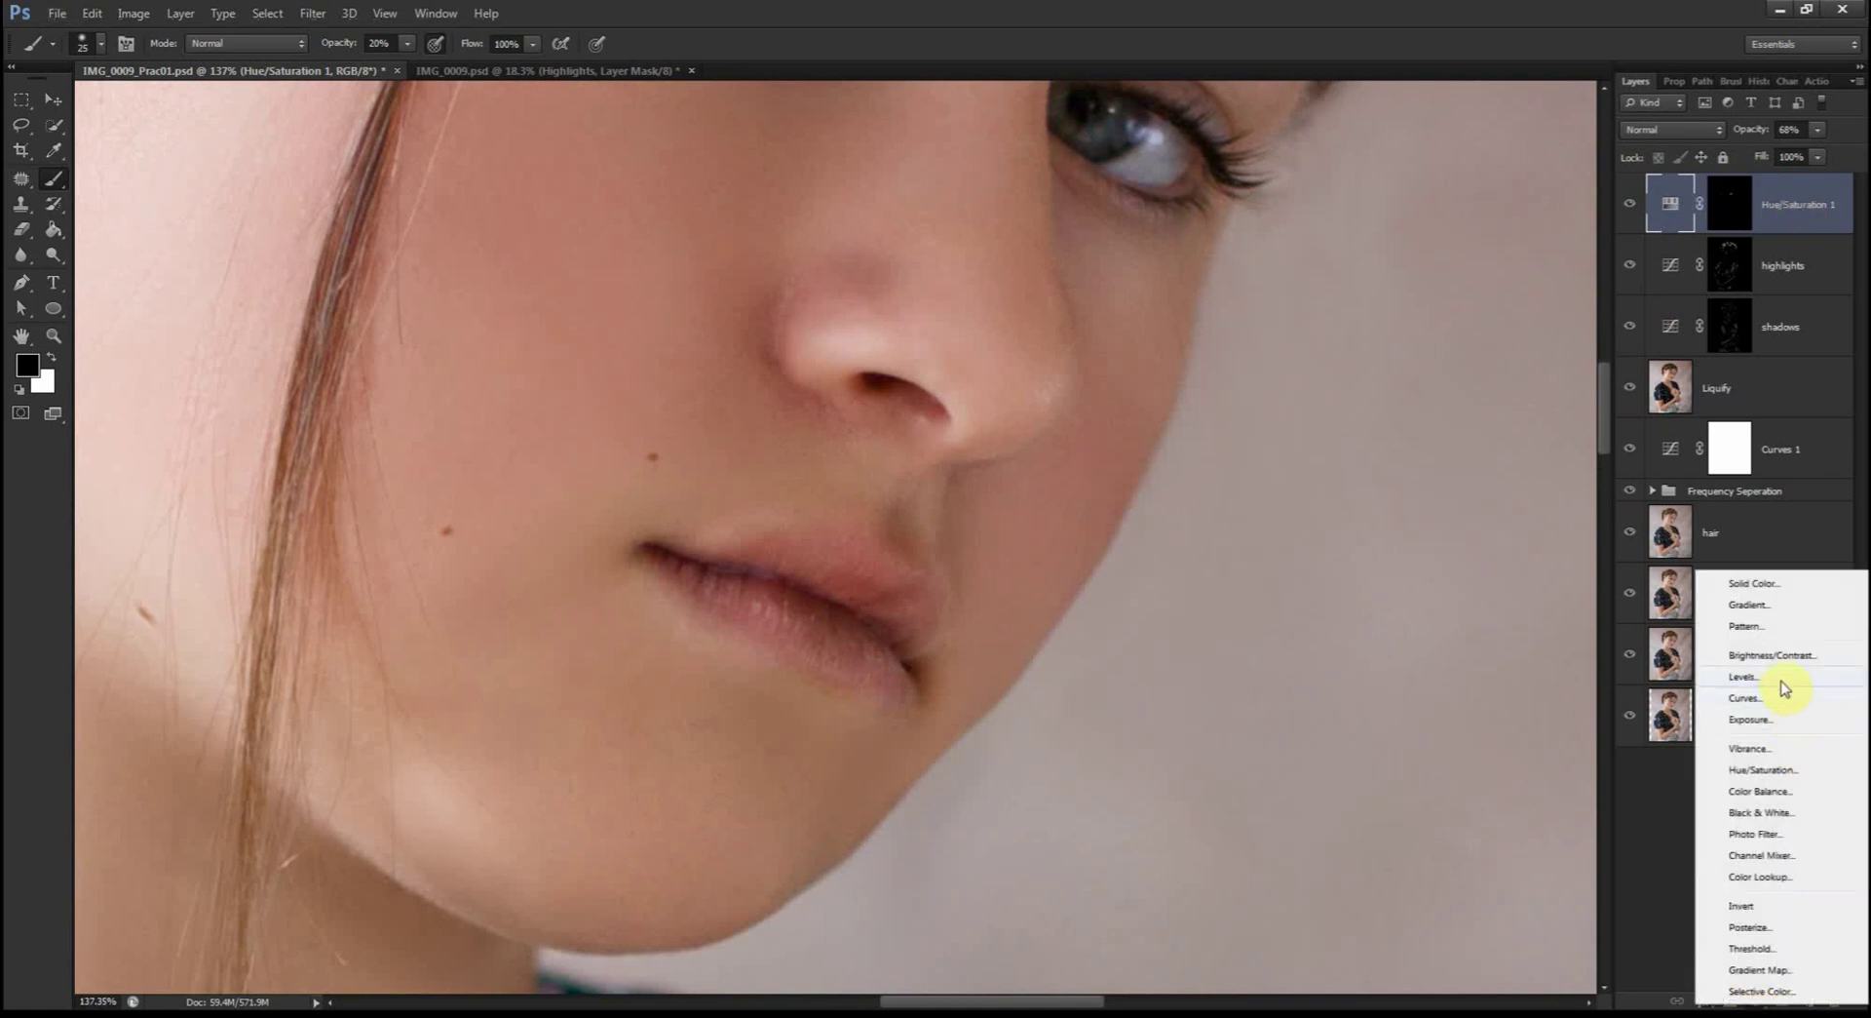
pyautogui.click(1745, 677)
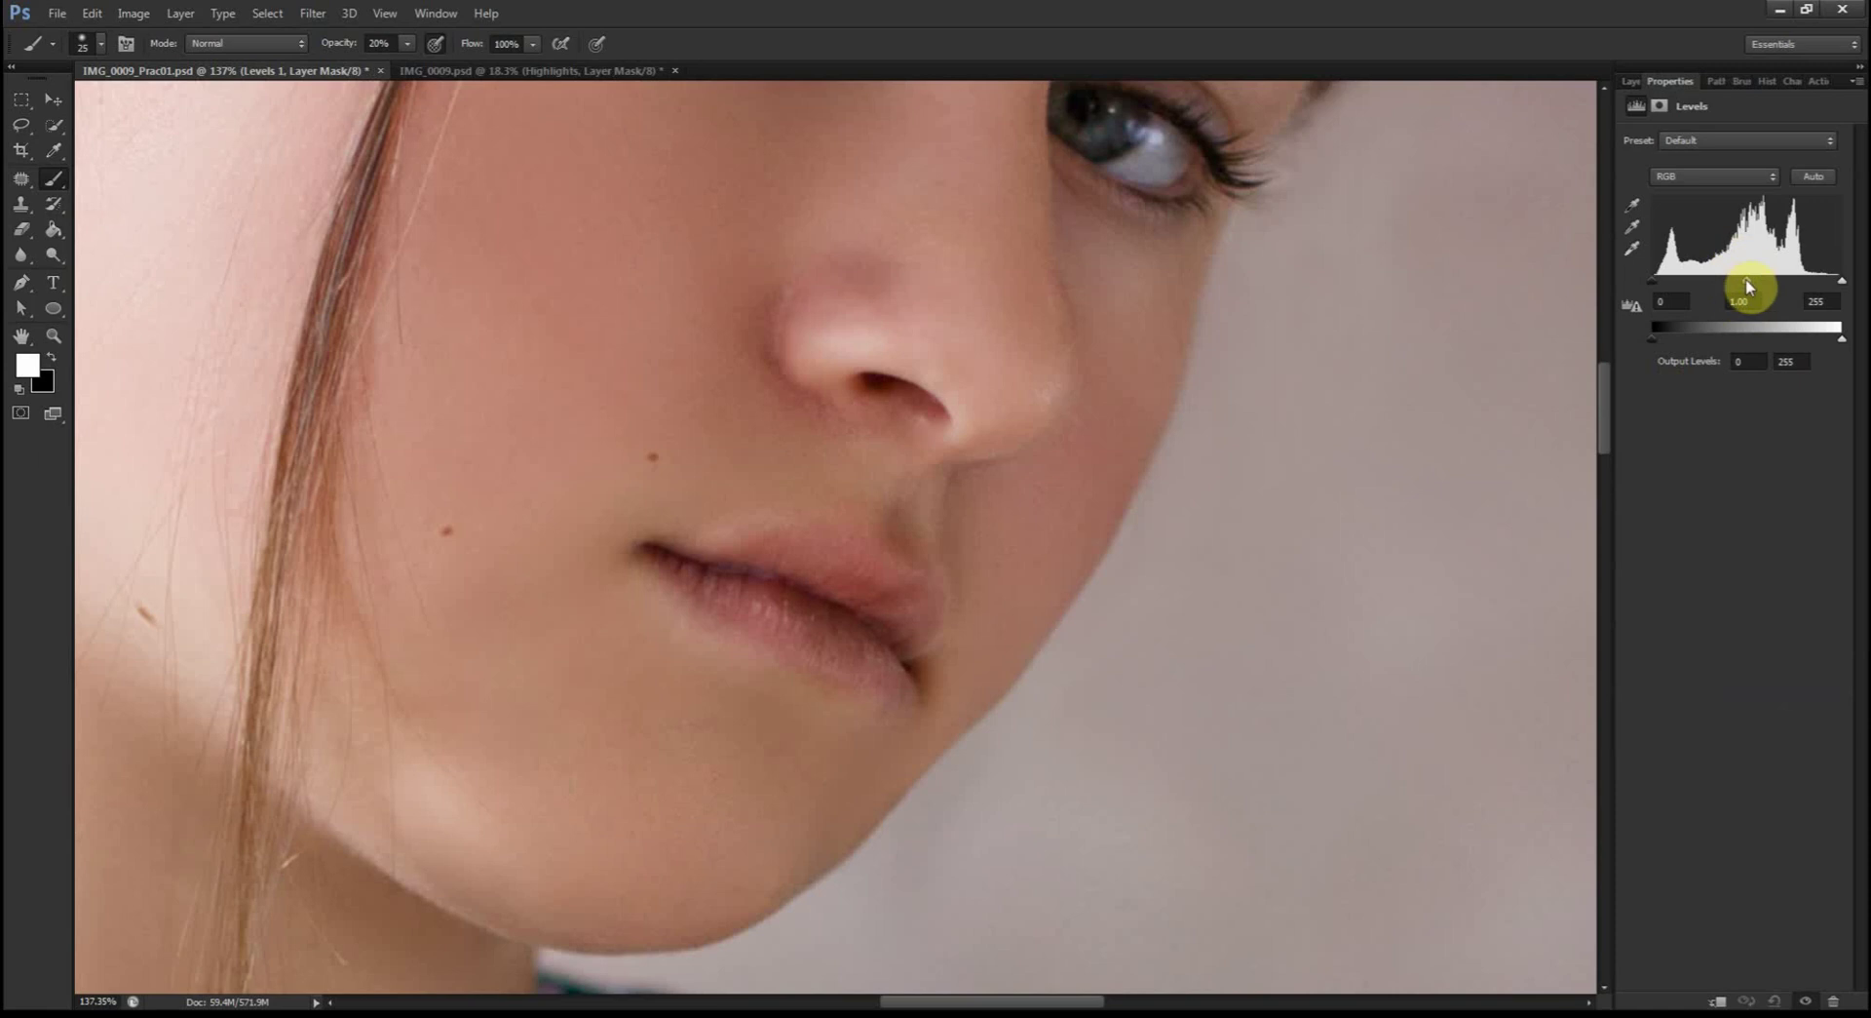
pyautogui.moveTo(1740, 283); pyautogui.dragTo(1671, 281)
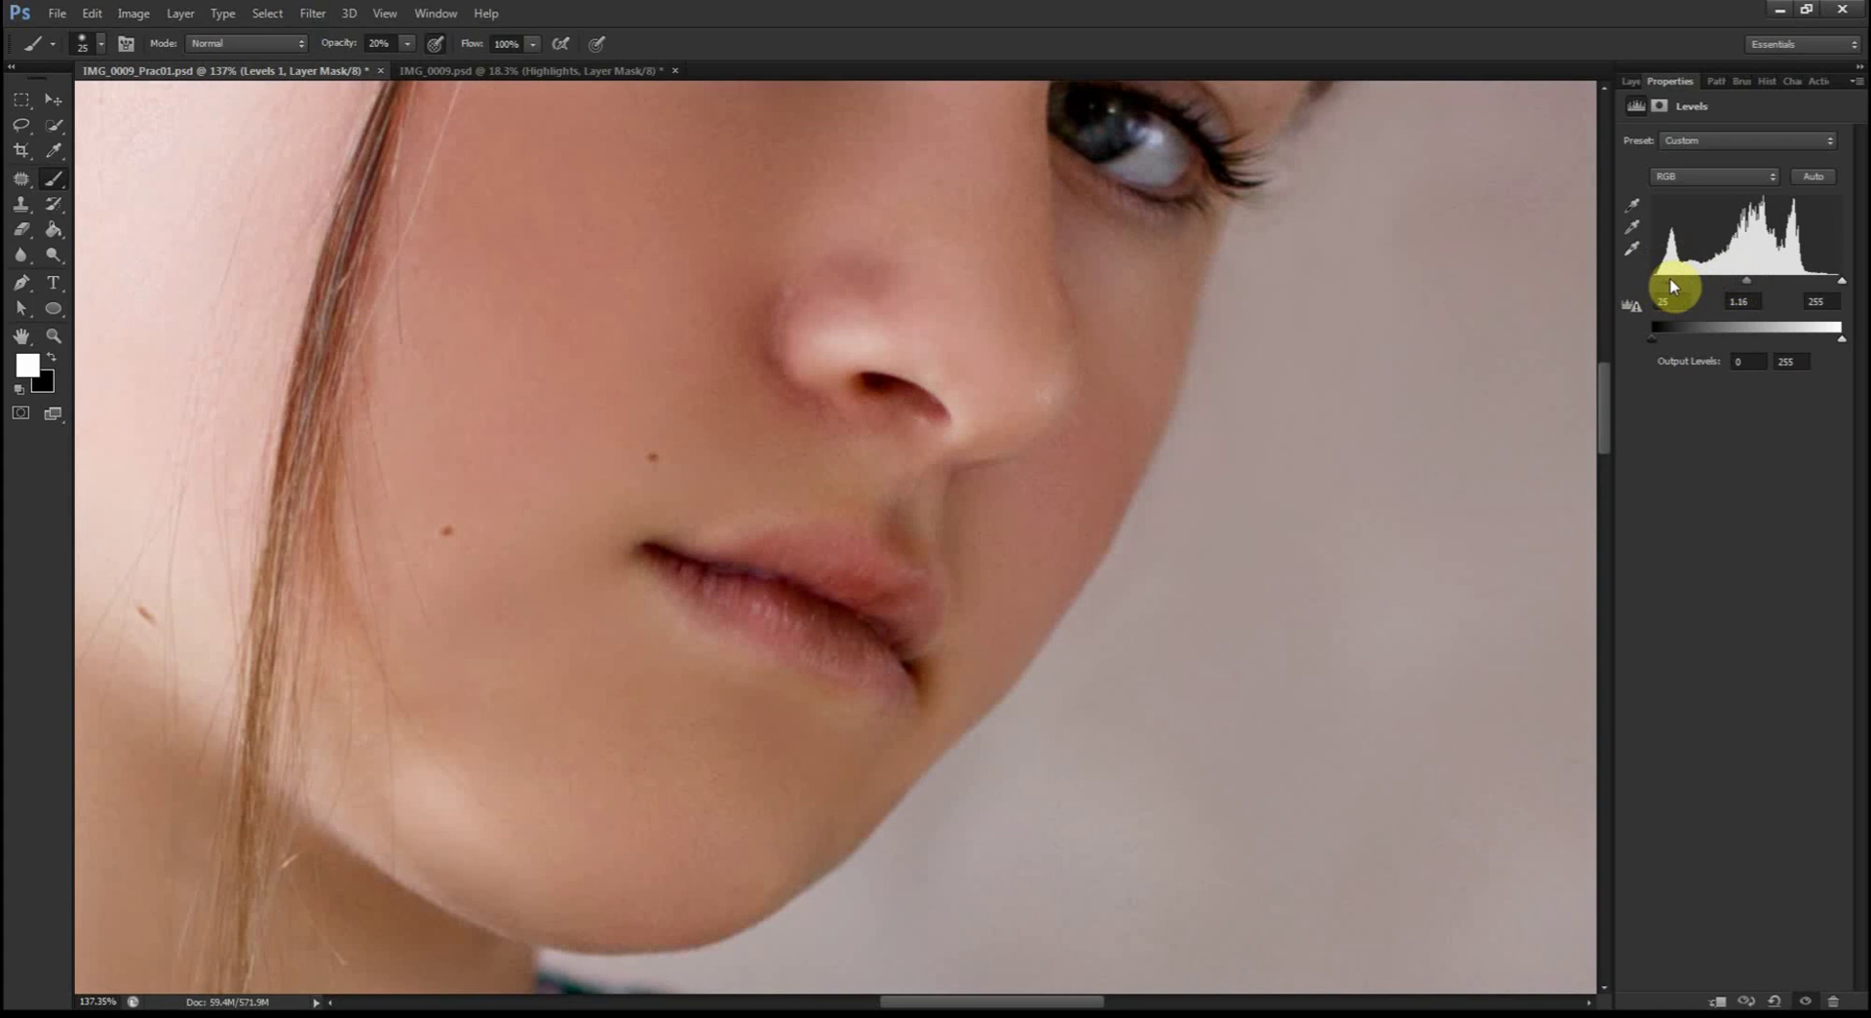
pyautogui.click(1630, 82)
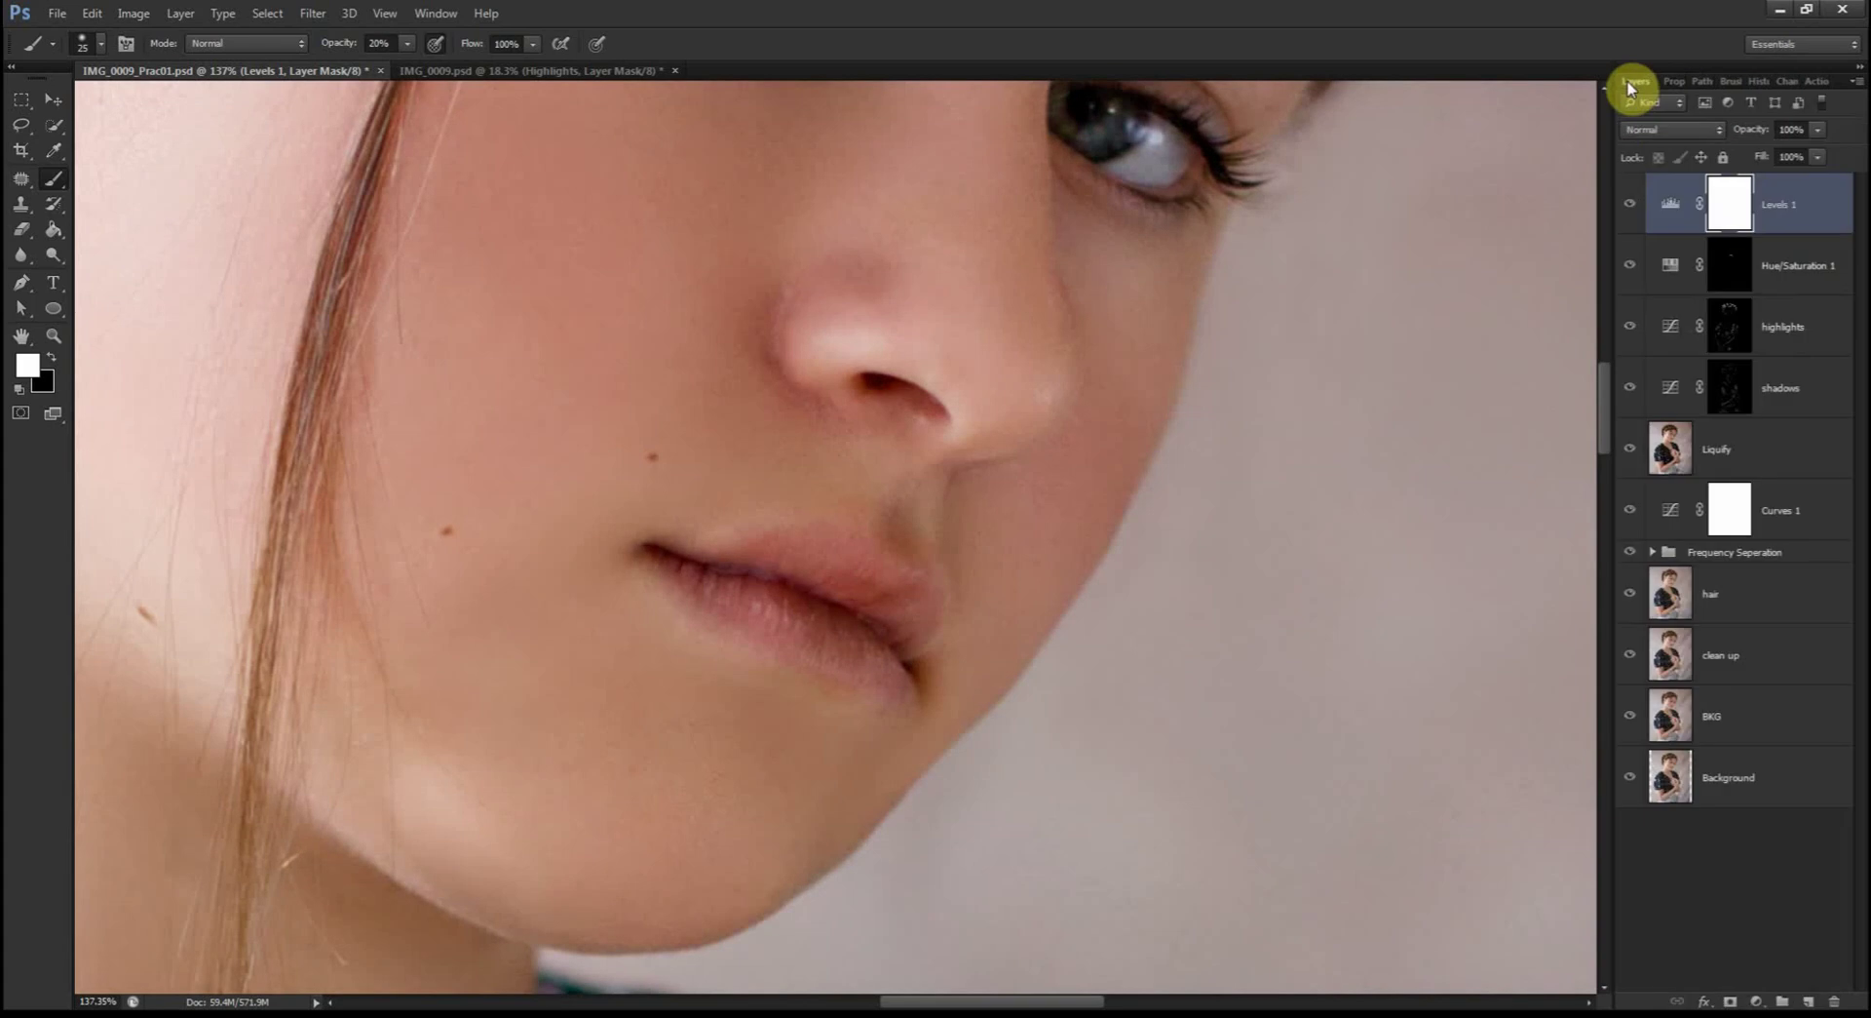
pyautogui.press('Delete')
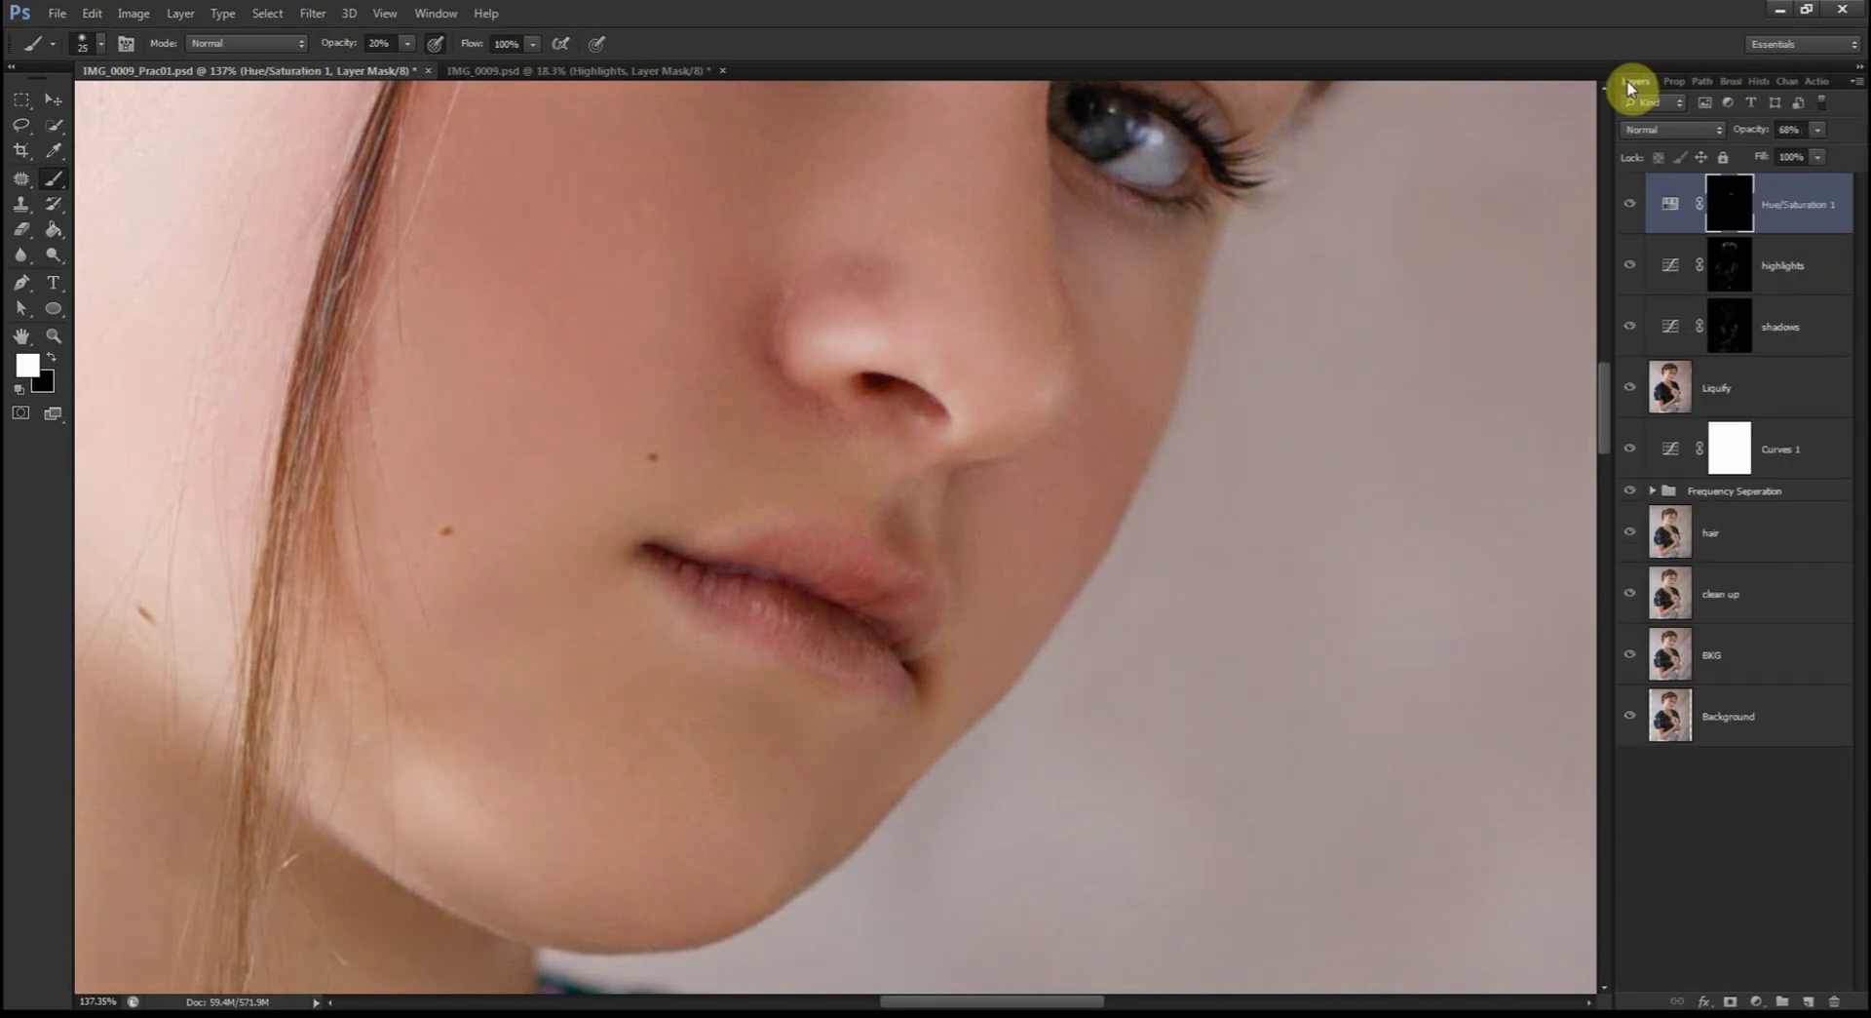
# Step: Set the Lasso feather to 5 px and select the dark central area where the lips meet
pyautogui.click(22, 125)
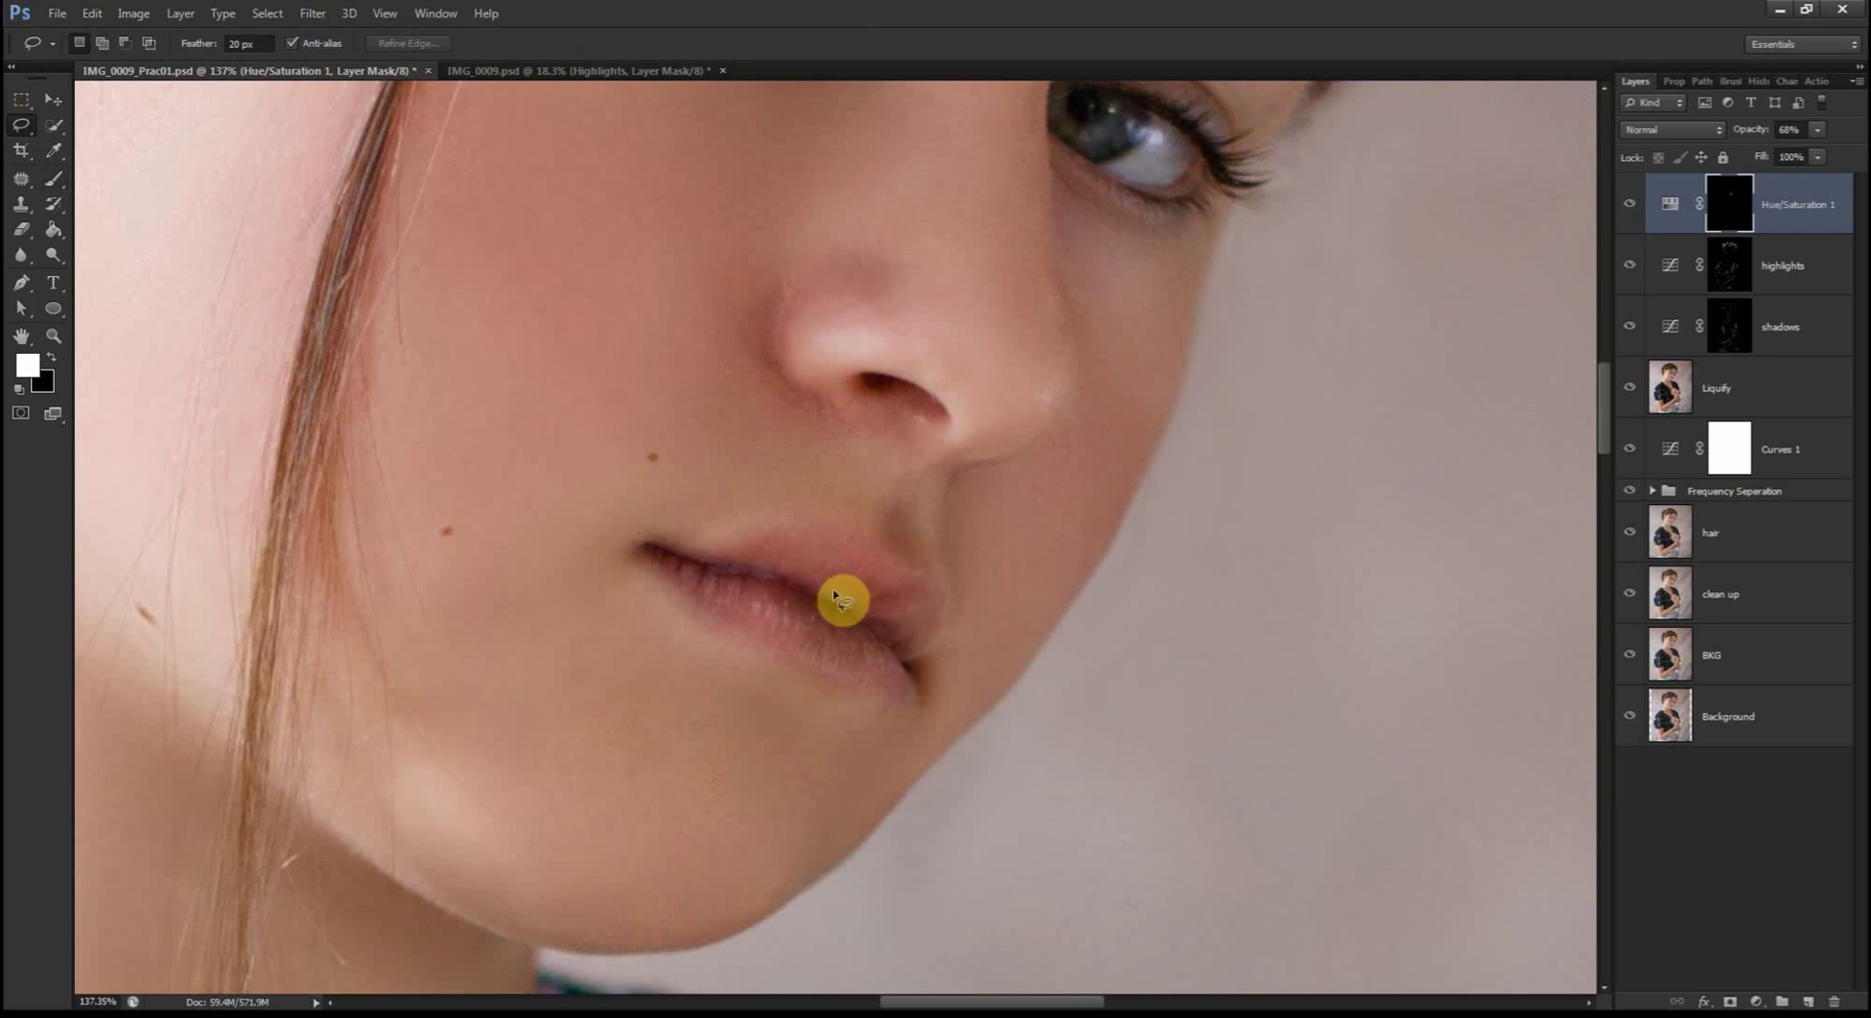
pyautogui.moveTo(833, 591)
pyautogui.mouseDown()
pyautogui.moveTo(771, 581)
pyautogui.moveTo(830, 648)
pyautogui.moveTo(905, 650)
pyautogui.moveTo(892, 594)
pyautogui.moveTo(810, 589)
pyautogui.mouseUp()
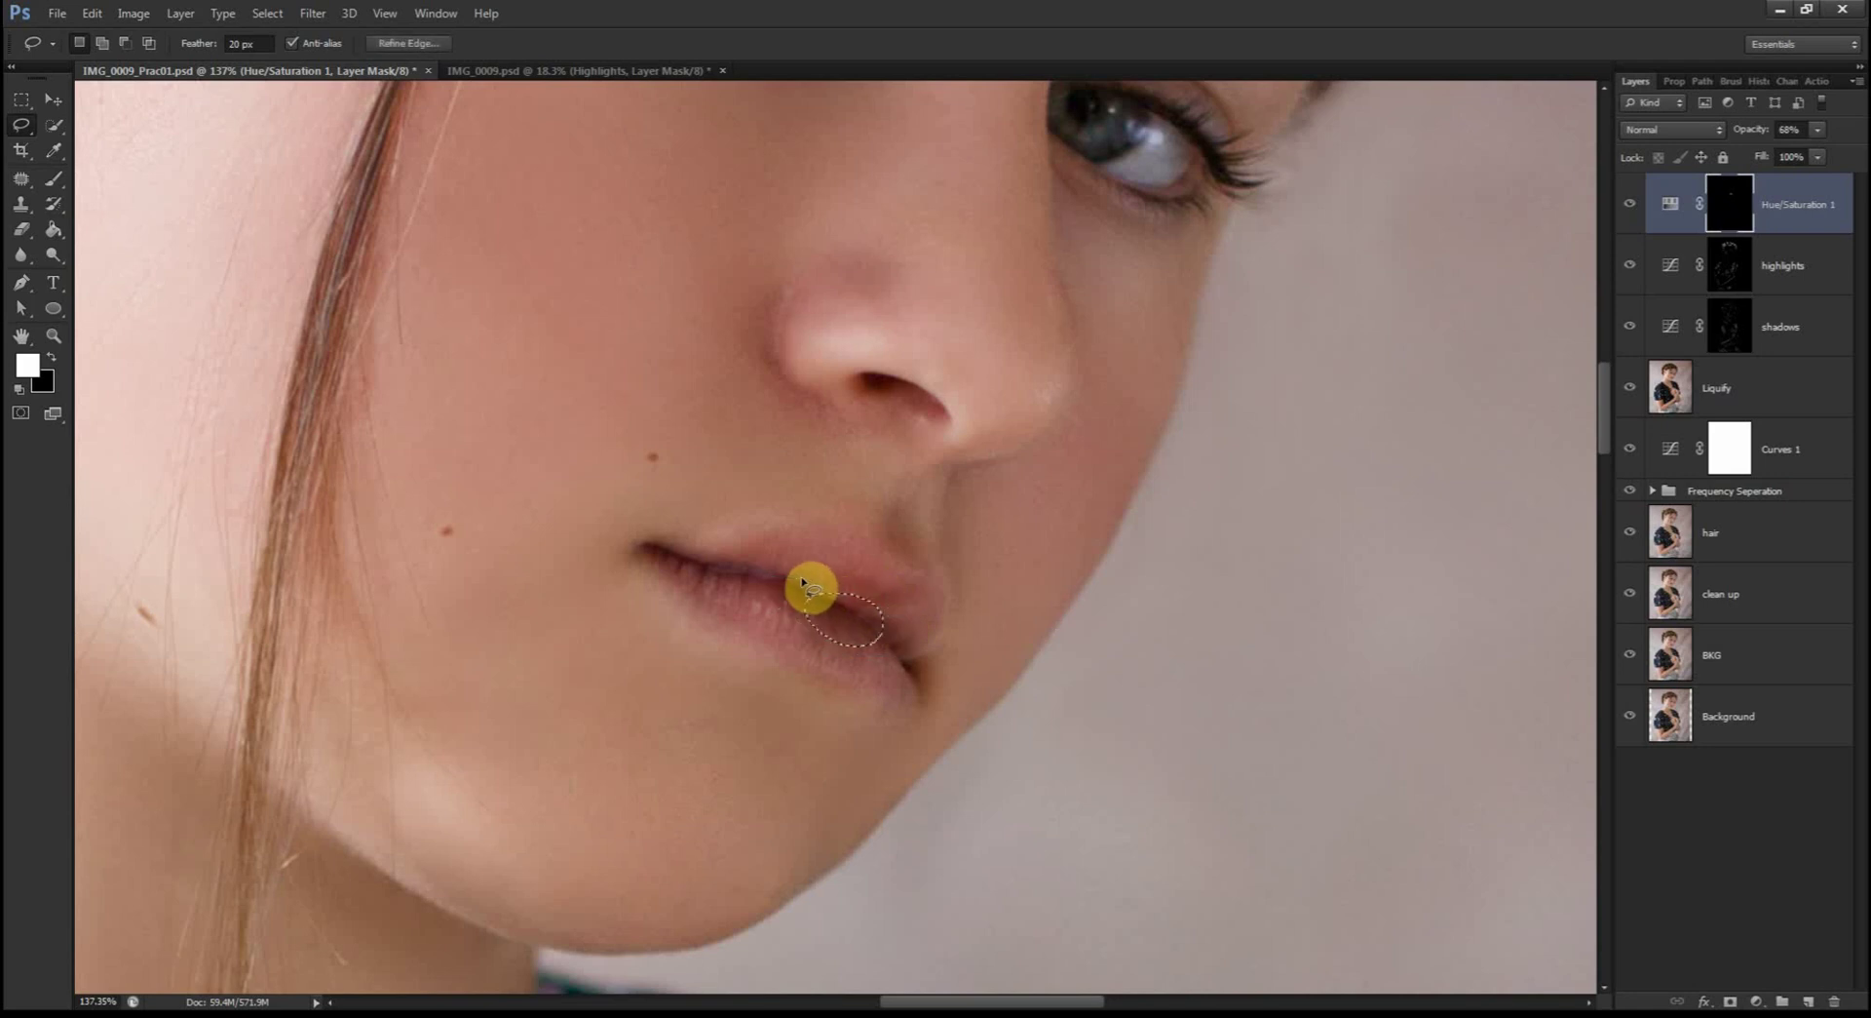
pyautogui.click(772, 563)
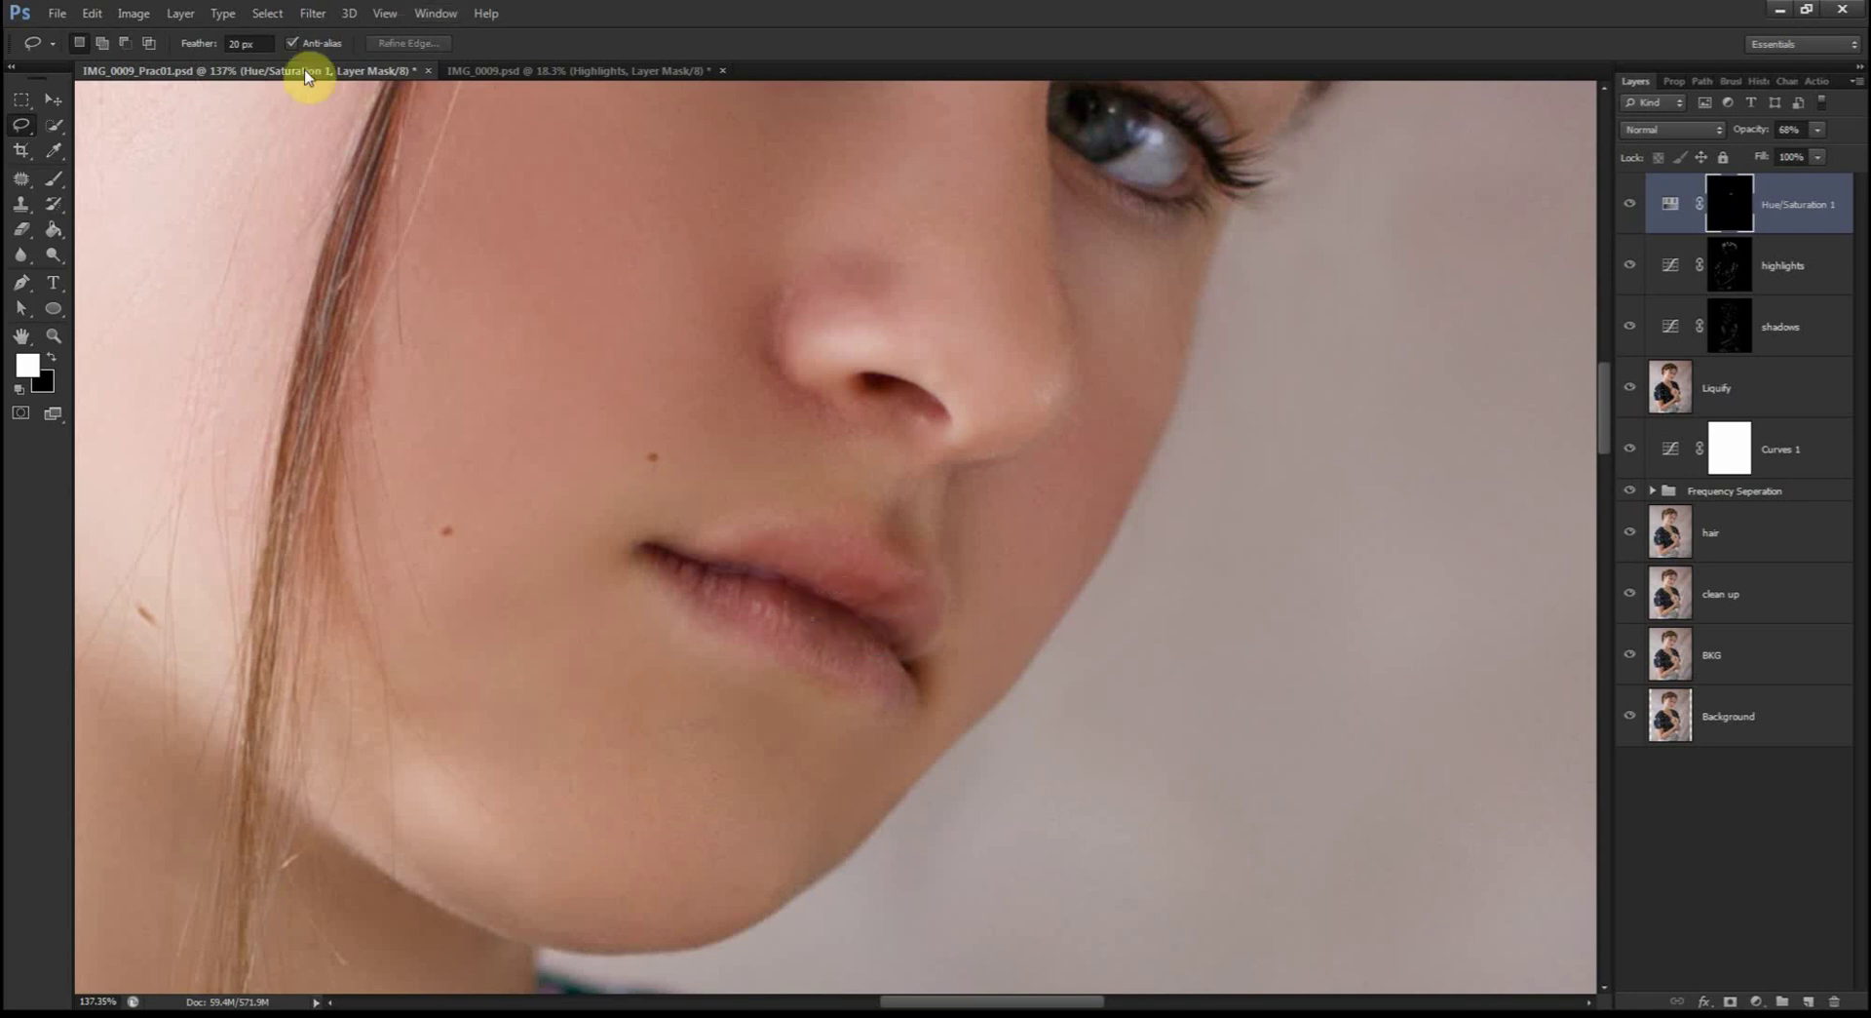
pyautogui.moveTo(235, 44); pyautogui.dragTo(219, 48)
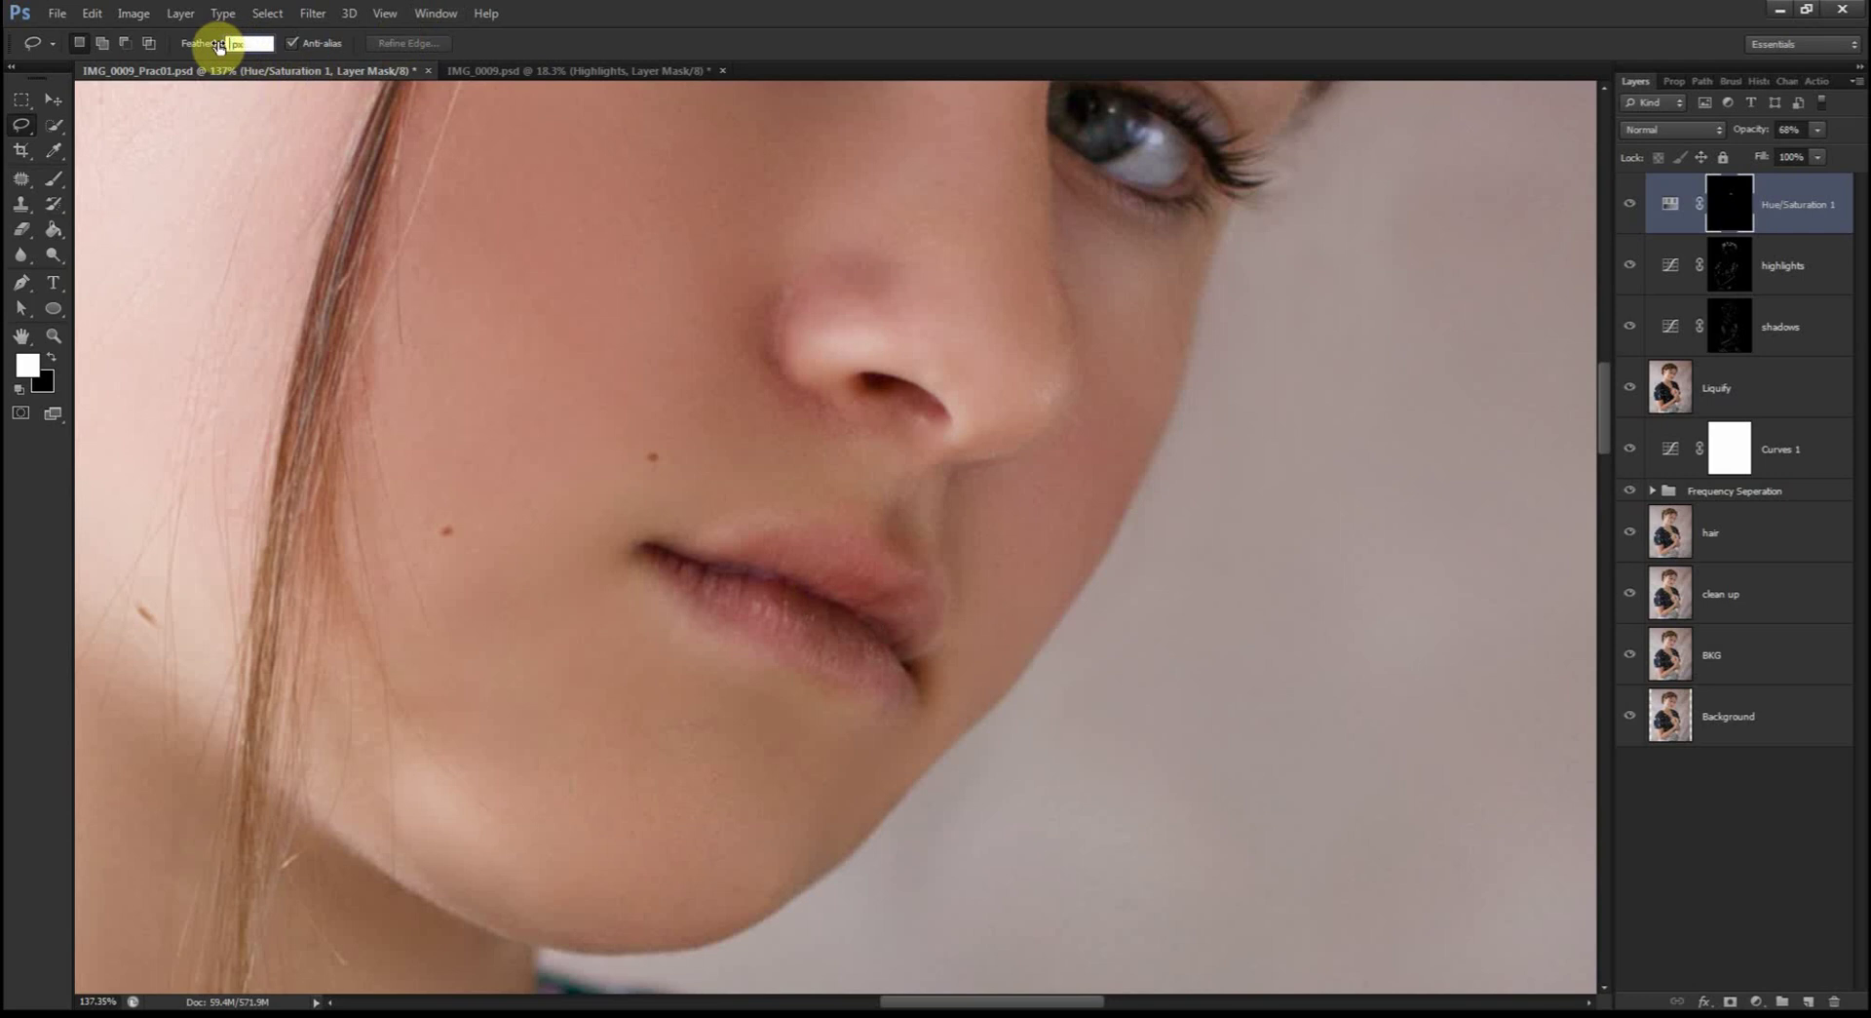
pyautogui.moveTo(779, 570)
pyautogui.mouseDown()
pyautogui.moveTo(890, 668)
pyautogui.moveTo(770, 585)
pyautogui.mouseUp()
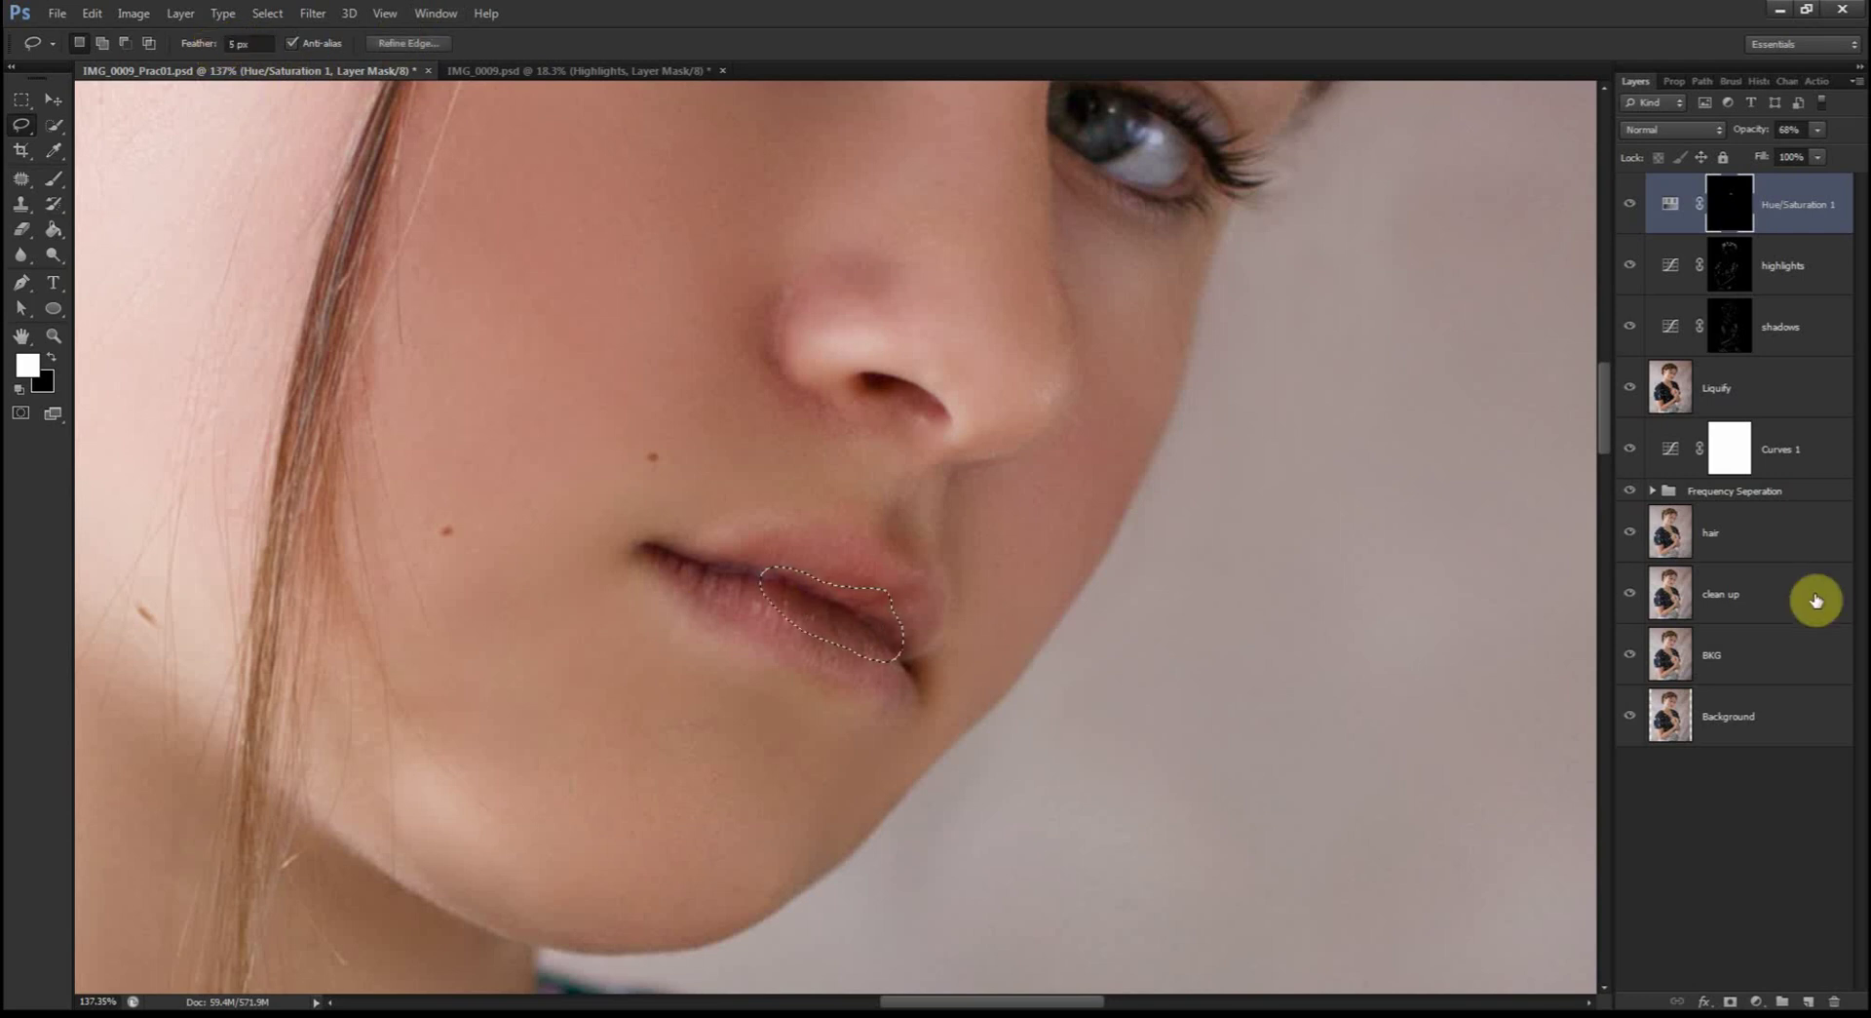
# Step: Add a Levels adjustment layer for the lip selection with midtones 1.16, white input 235, and output levels 4 to 234
pyautogui.click(1758, 1001)
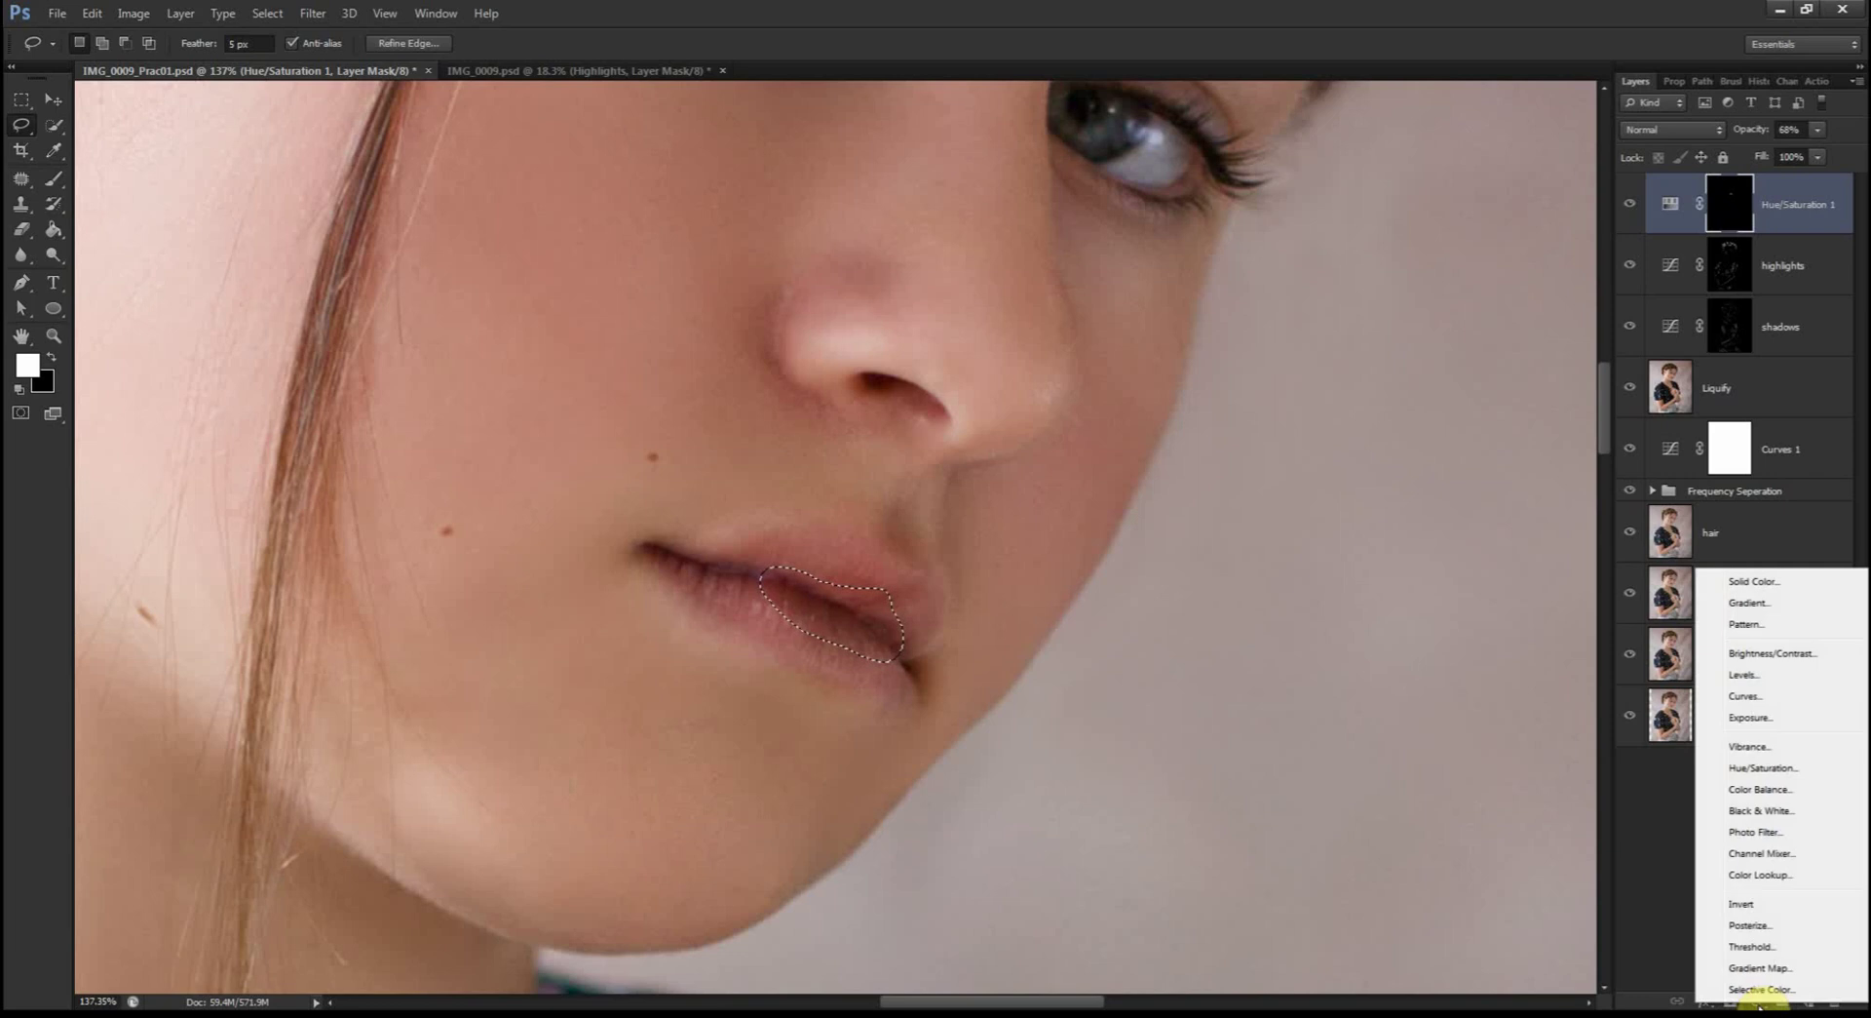
pyautogui.click(1770, 680)
pyautogui.moveTo(1746, 284); pyautogui.dragTo(1741, 286)
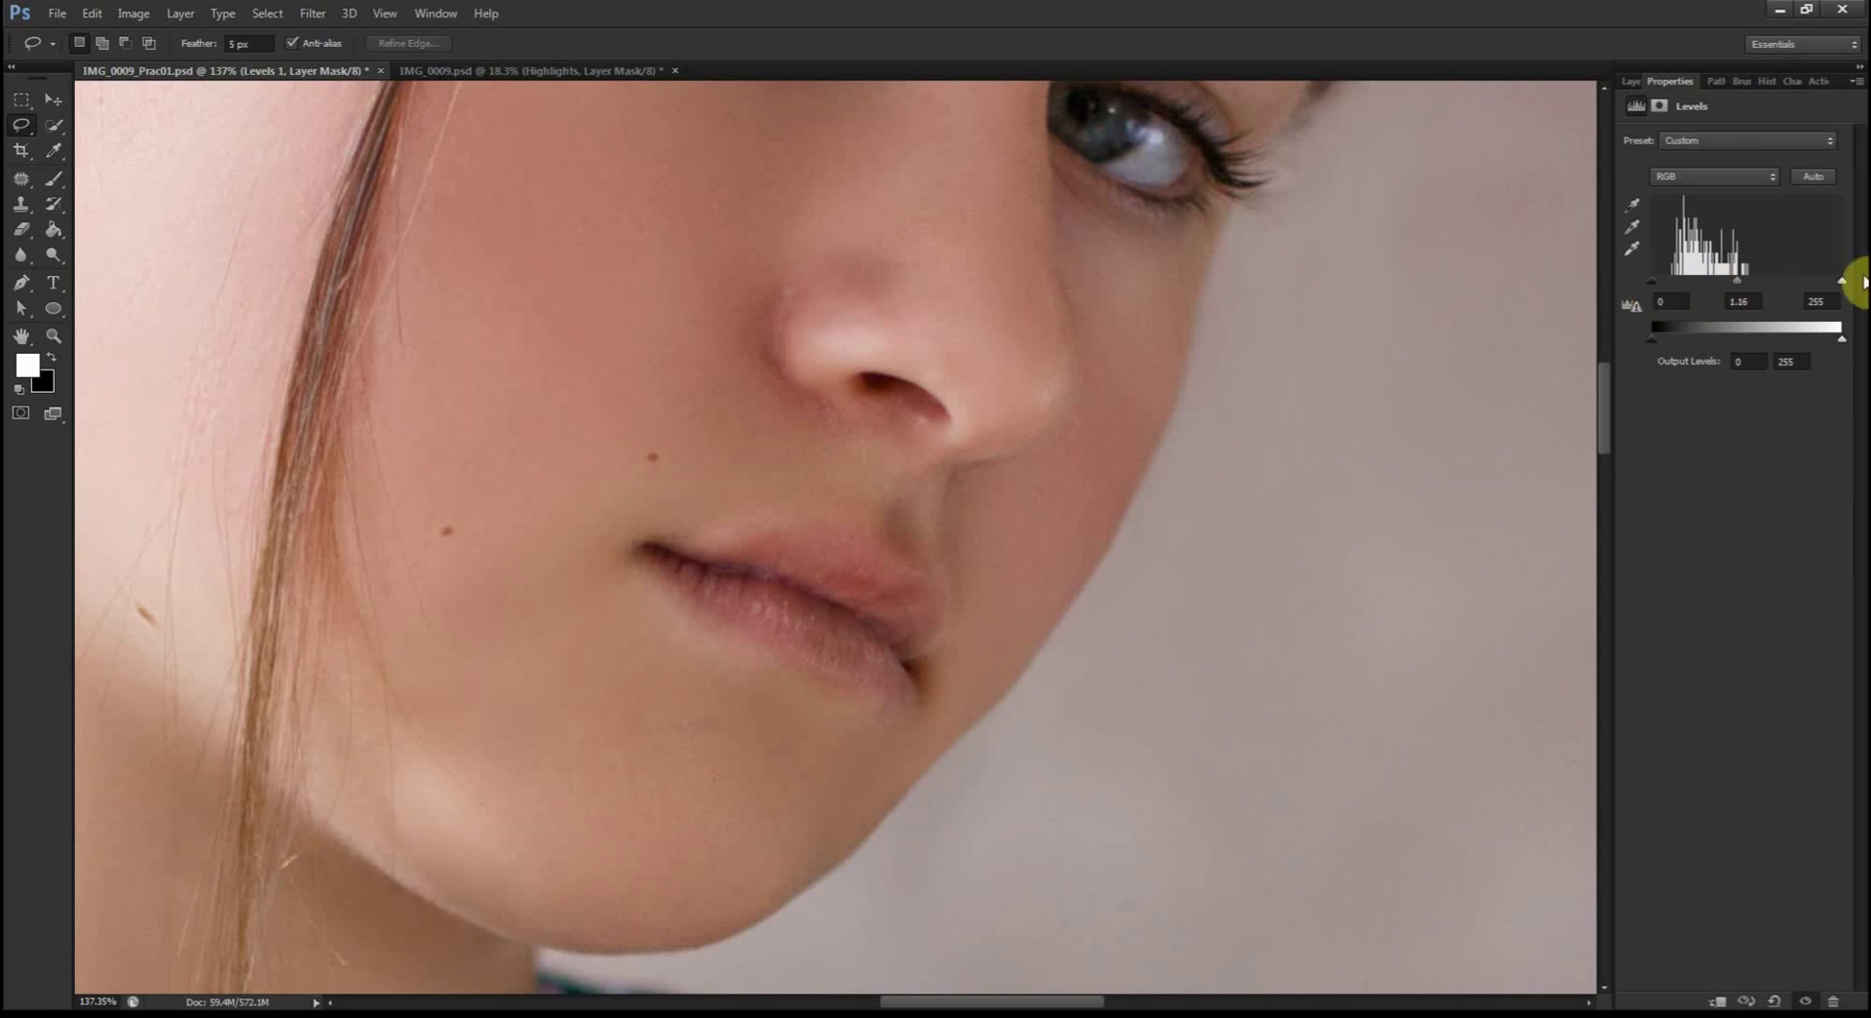
pyautogui.moveTo(1838, 286); pyautogui.dragTo(1828, 285)
pyautogui.moveTo(1841, 338); pyautogui.dragTo(1829, 347)
pyautogui.moveTo(1651, 339); pyautogui.dragTo(1664, 351)
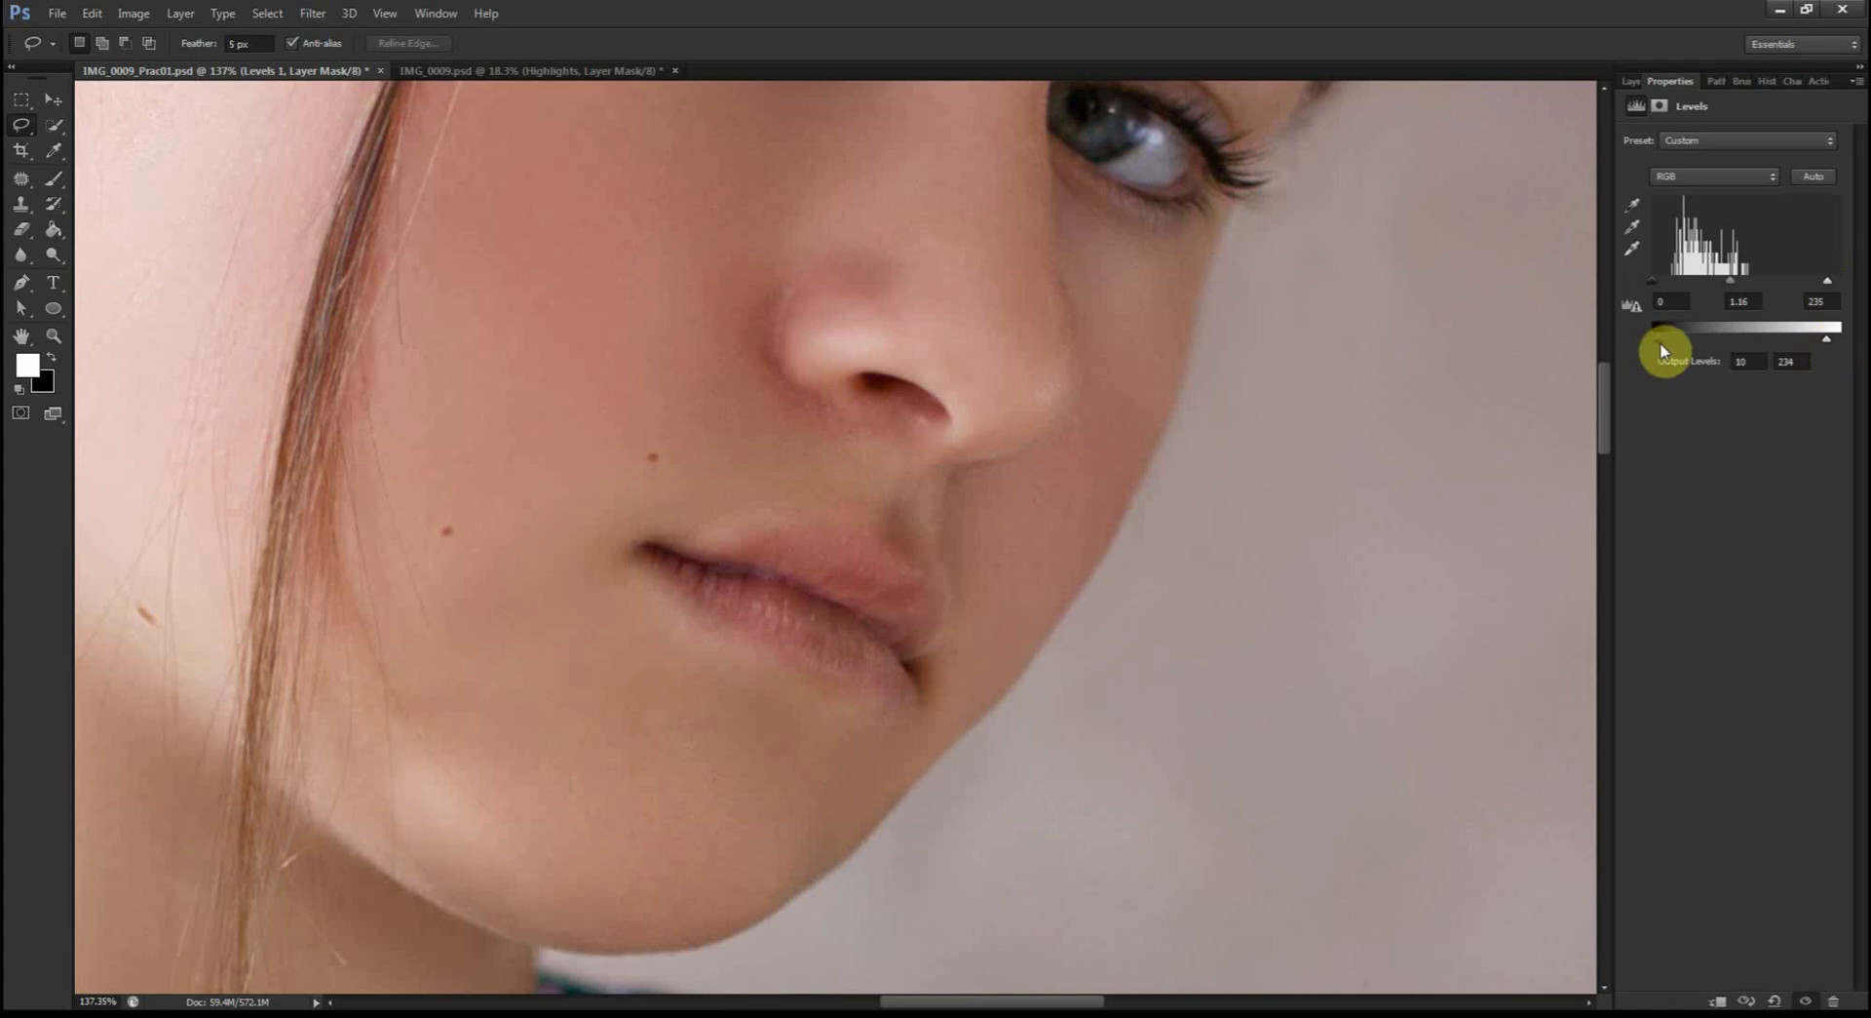
pyautogui.click(1630, 80)
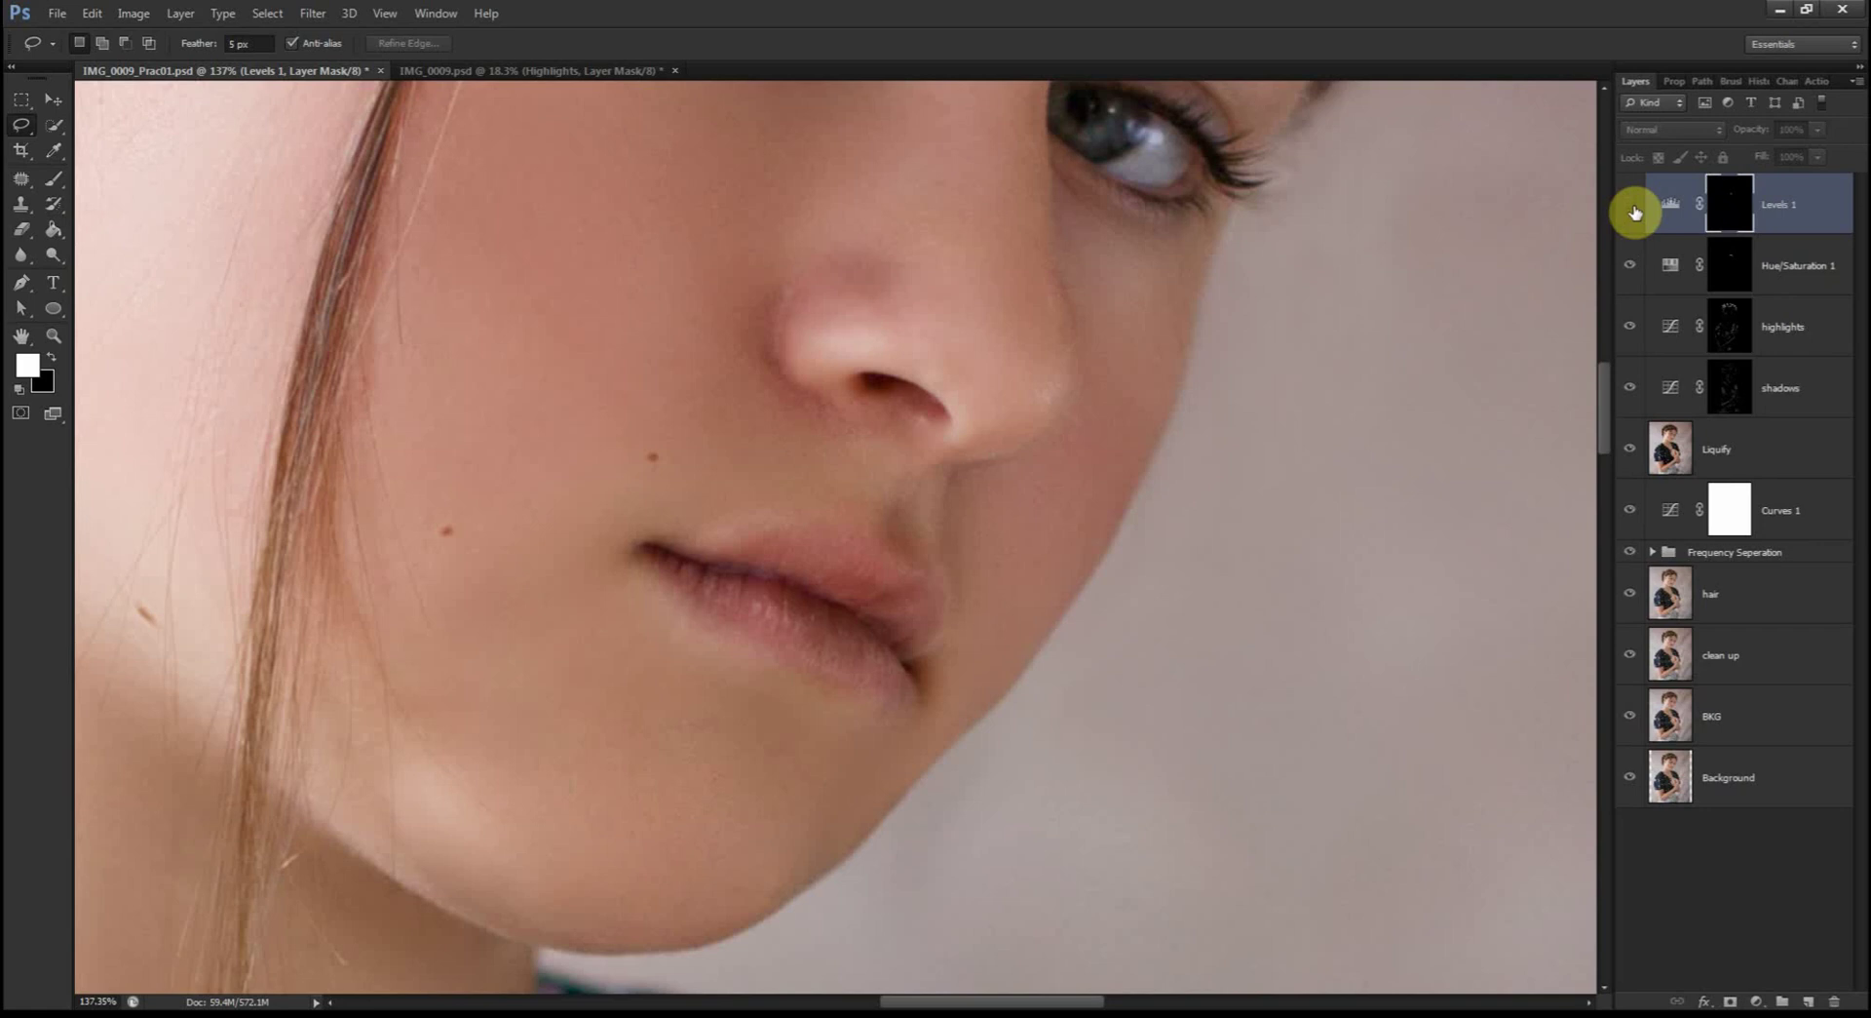
# Step: Compare the lips with the Levels layer hidden and shown, and lower the layer's opacity to 70%
pyautogui.click(1632, 207)
pyautogui.click(1631, 206)
pyautogui.click(1631, 207)
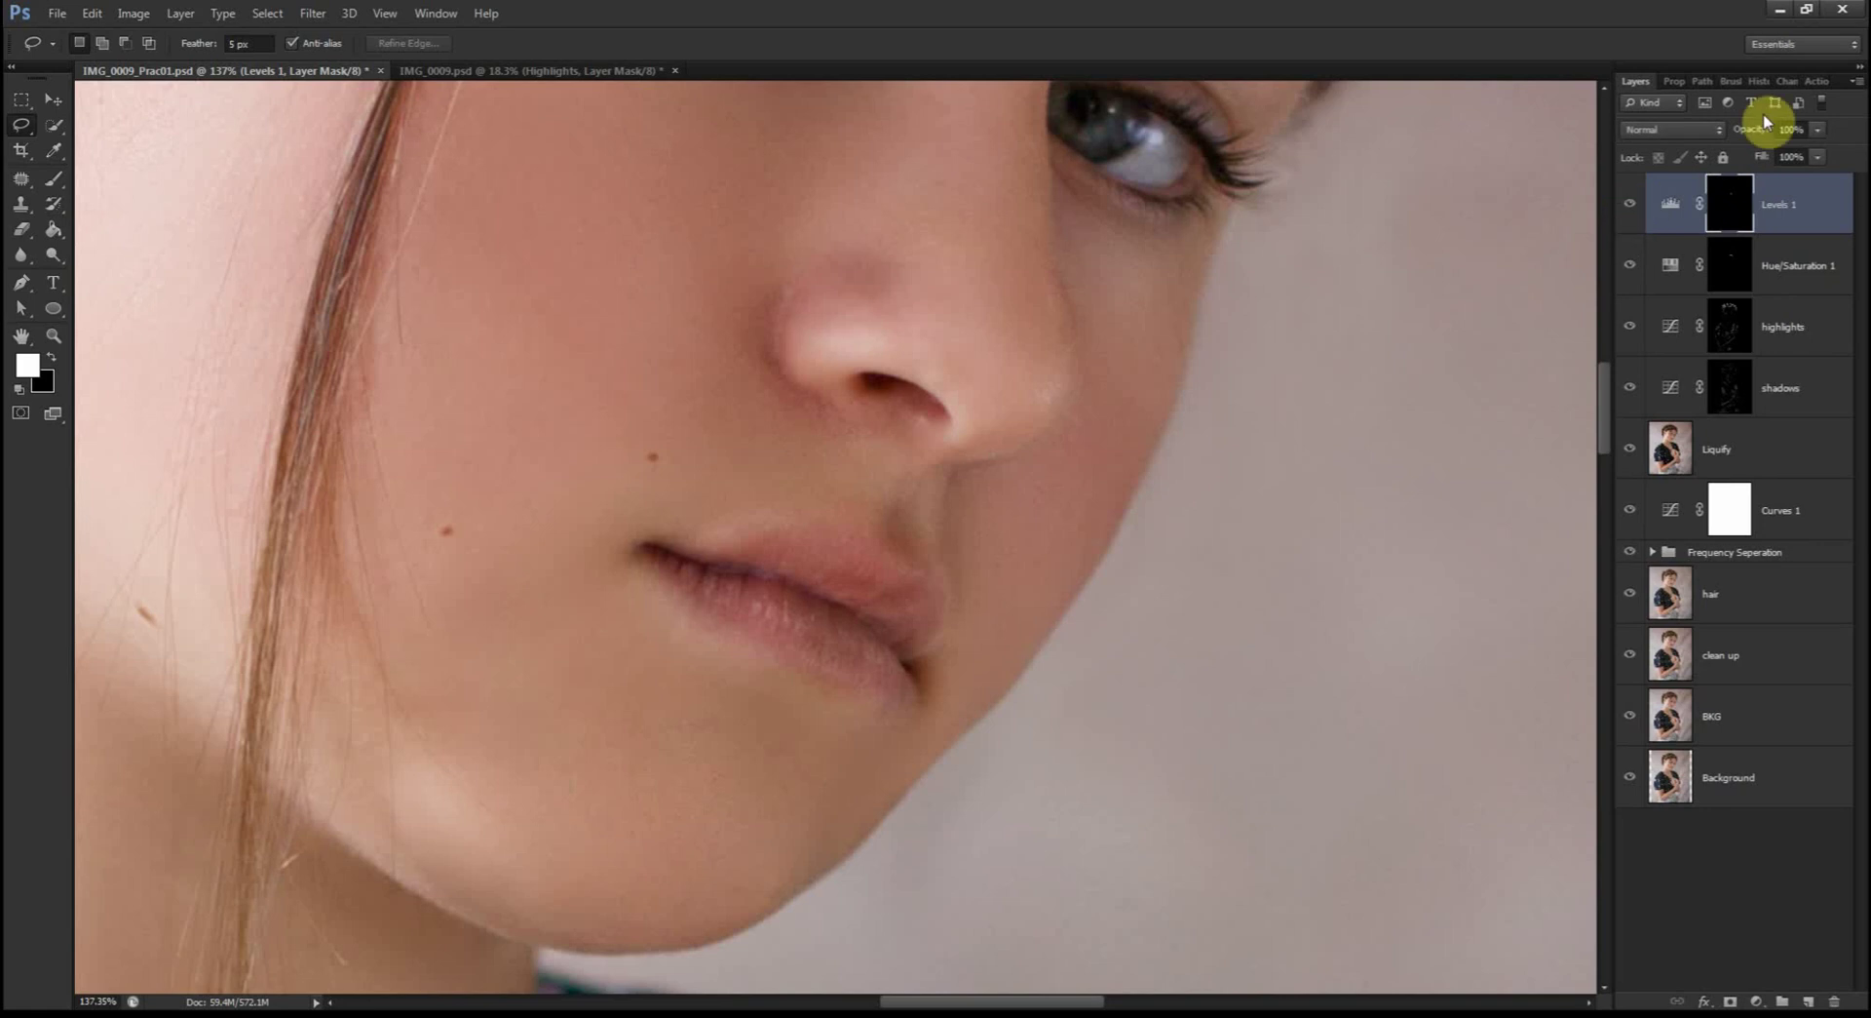
pyautogui.moveTo(1764, 138); pyautogui.dragTo(1742, 137)
pyautogui.hotkey('ctrl', '0')
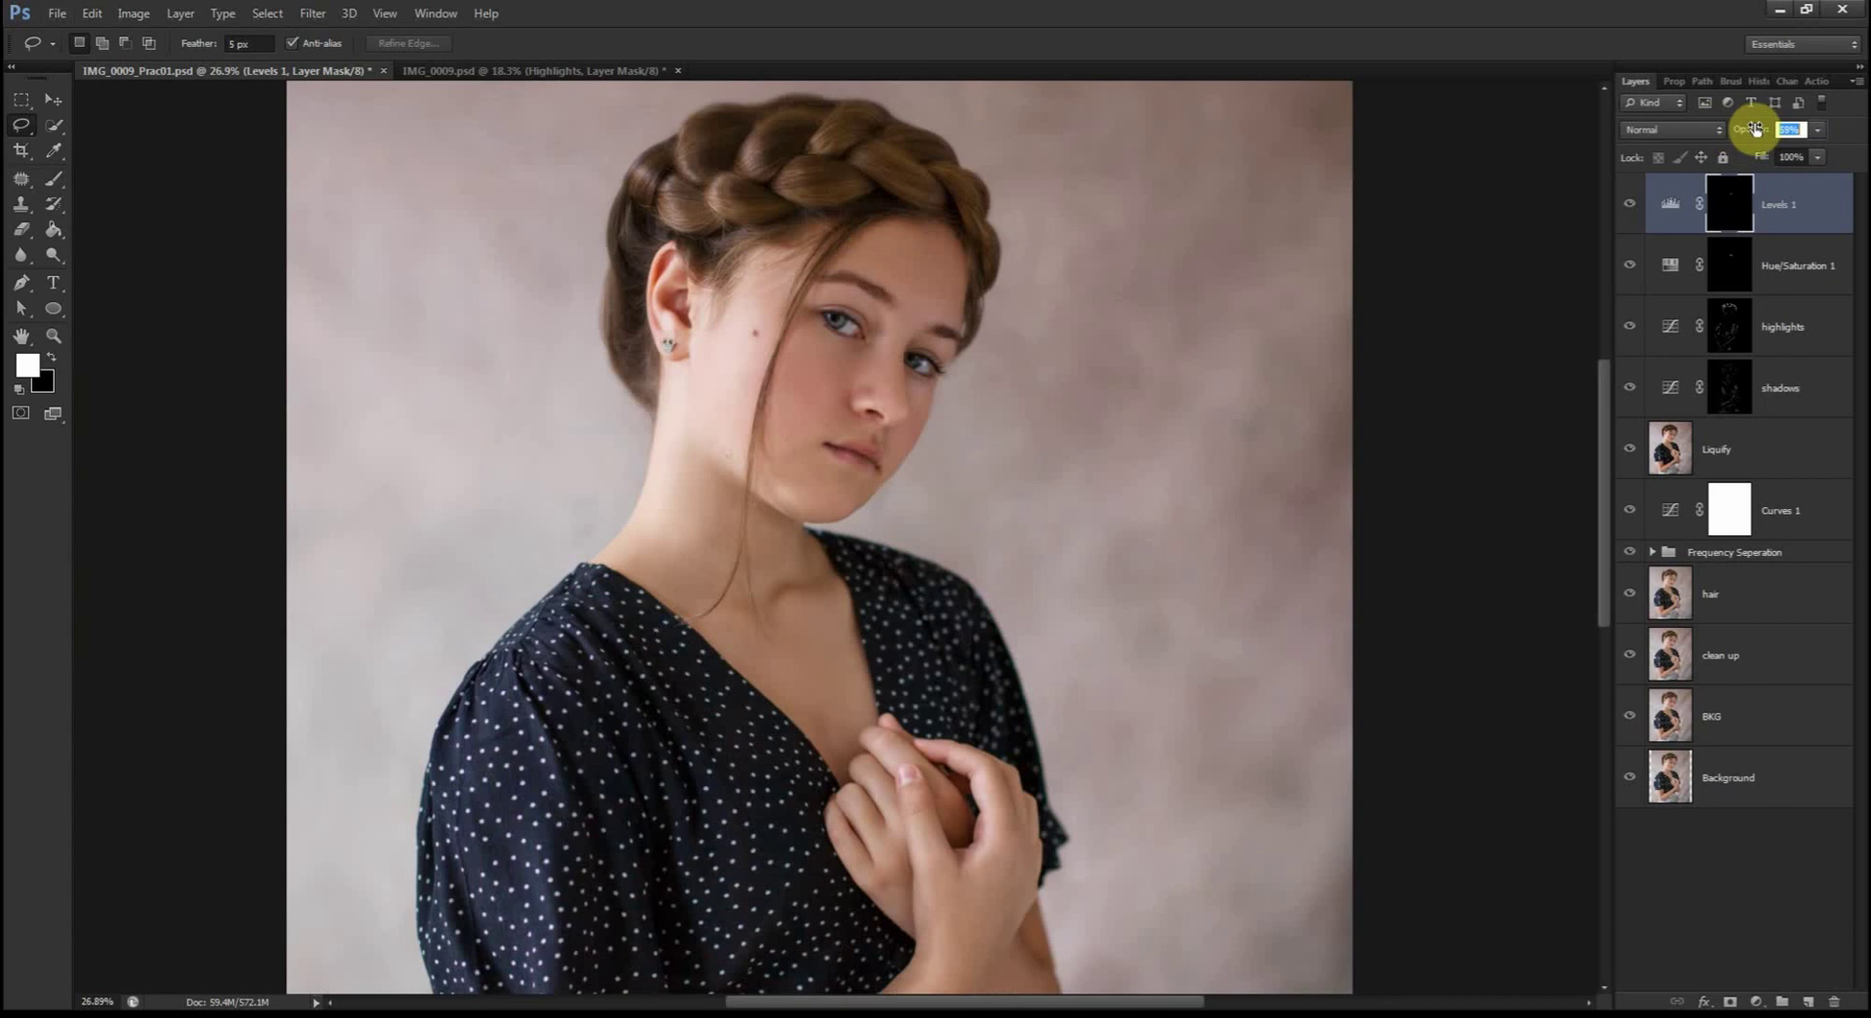
pyautogui.click(1788, 129)
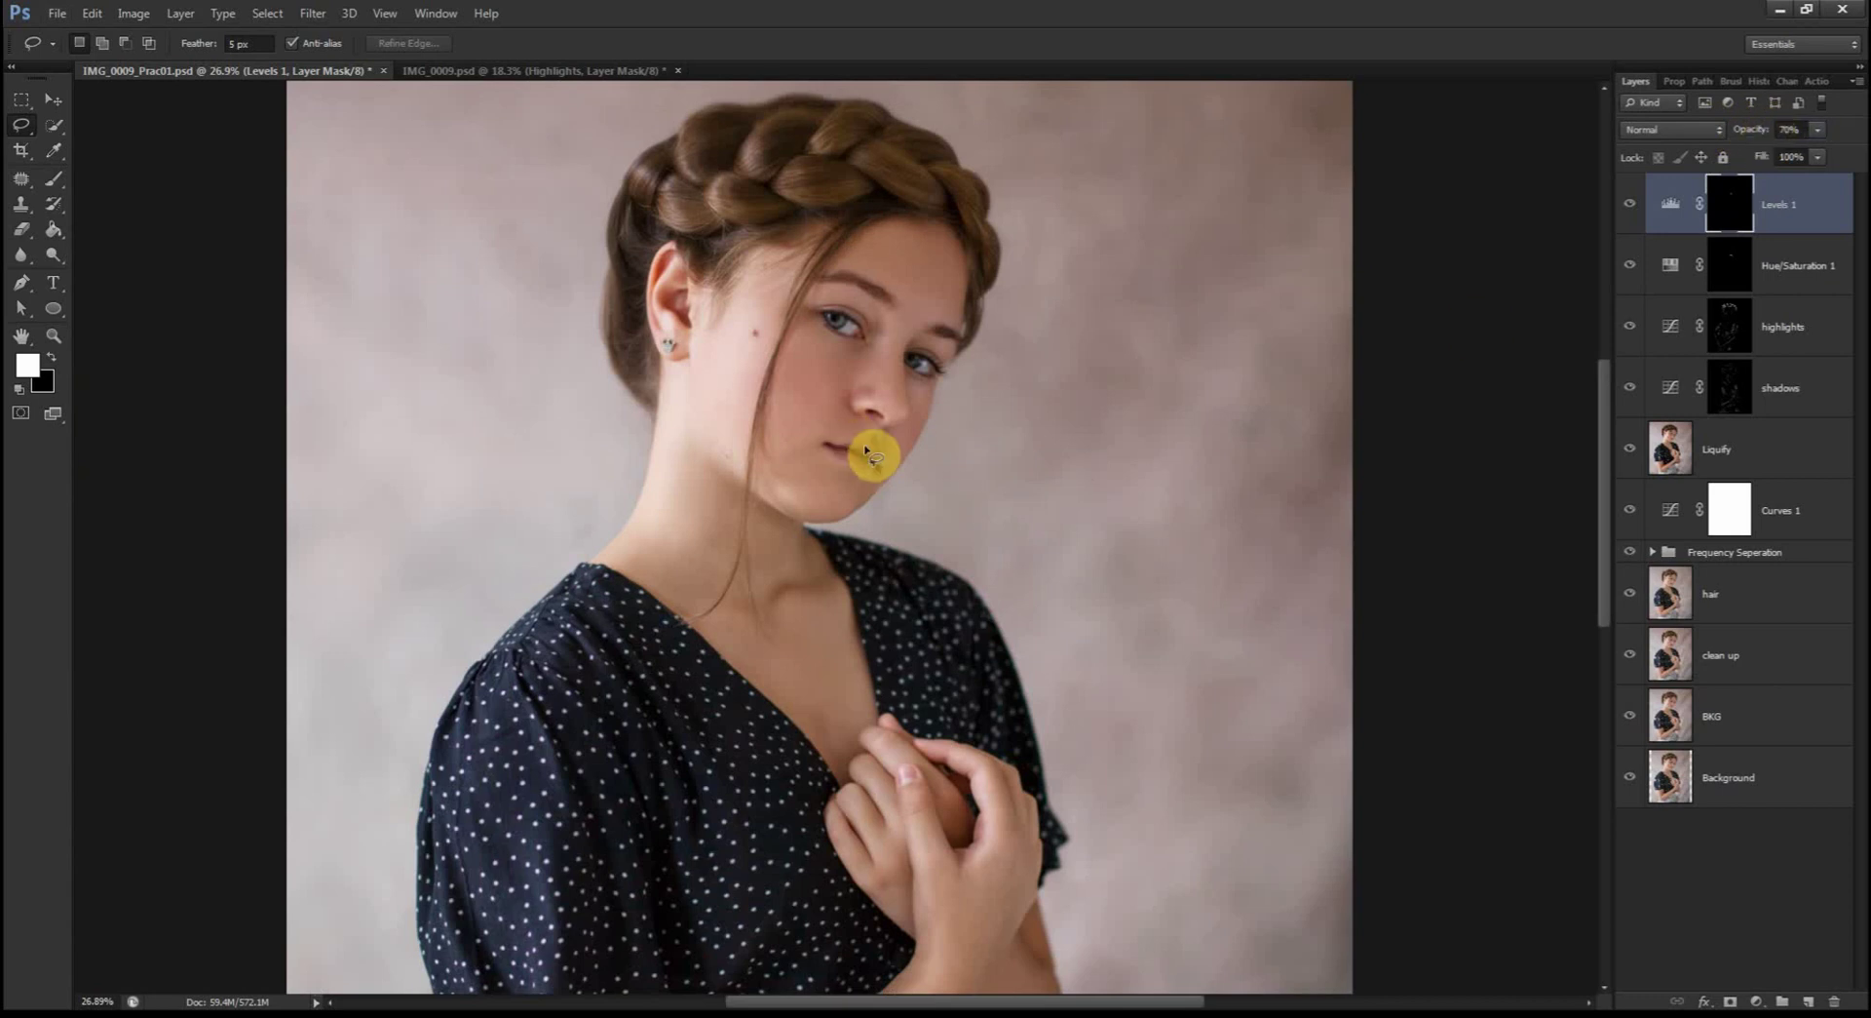
# Step: Paint along the lips on the Levels mask in white with a size 20 brush, and change the brush to 13% opacity and size 45
pyautogui.scroll(4, 885, 431)
pyautogui.scroll(1, 885, 431)
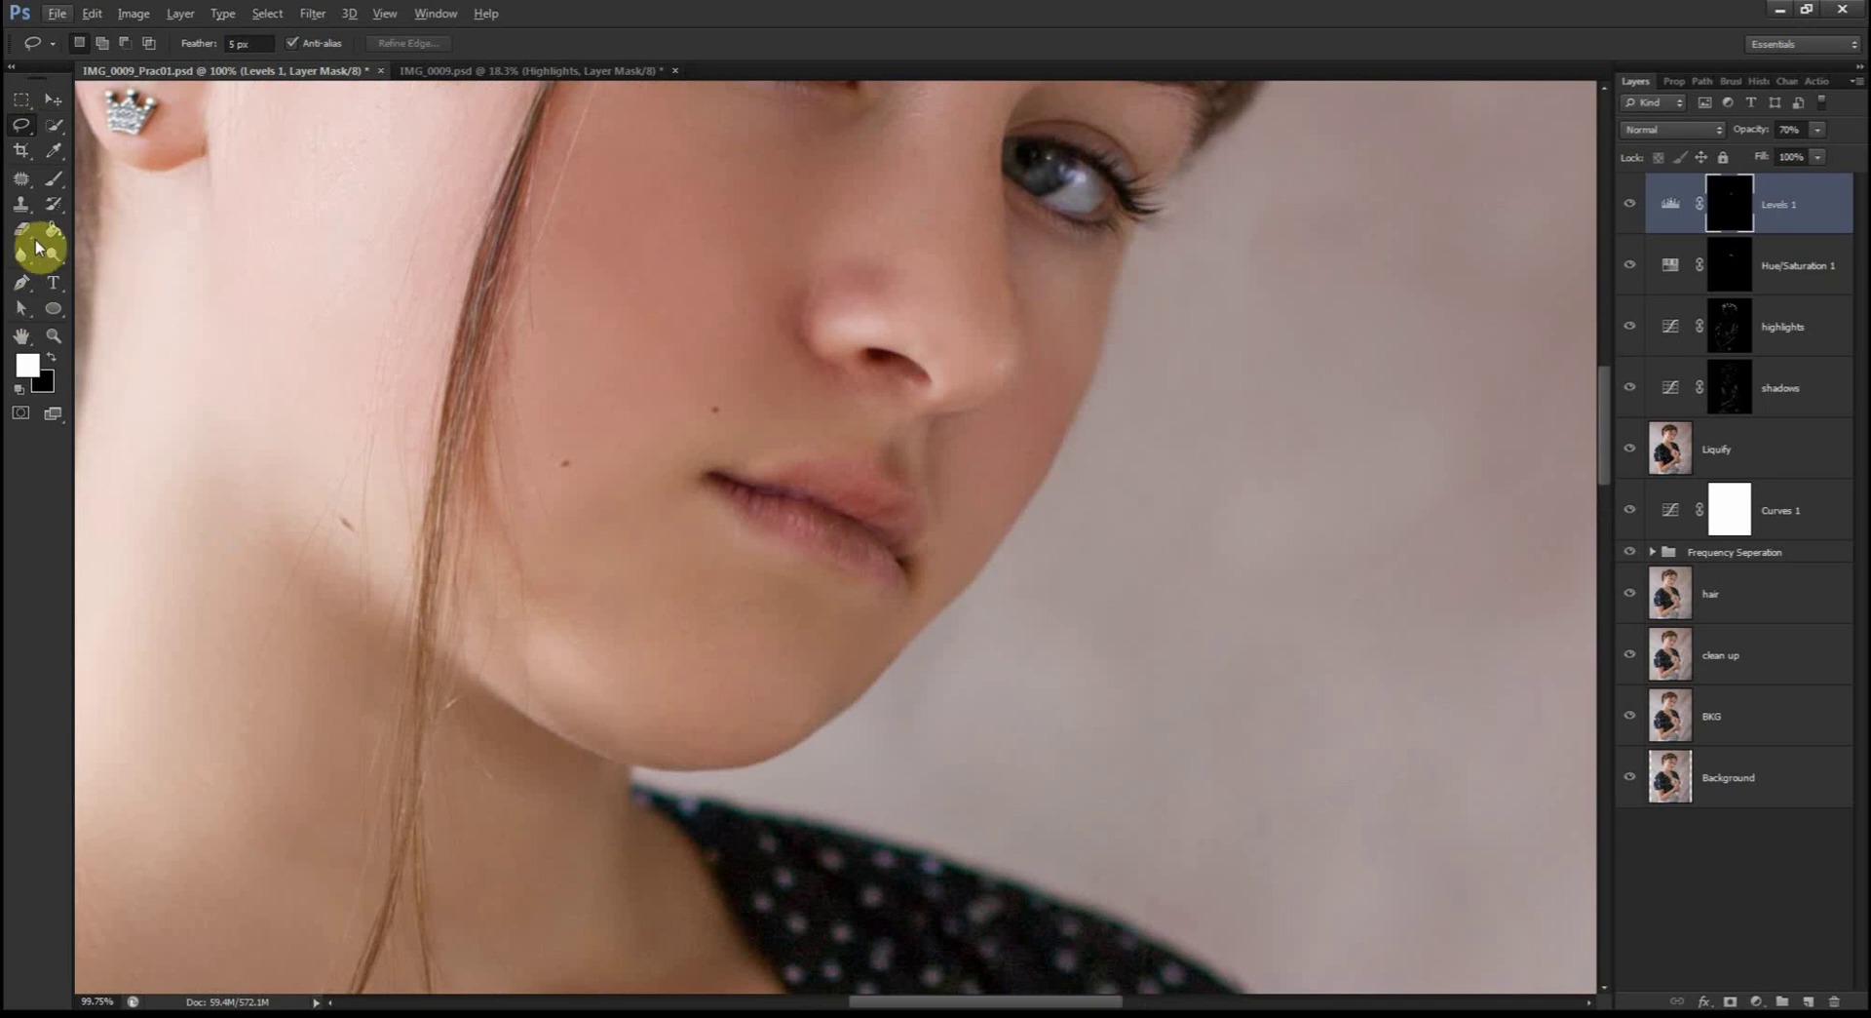
pyautogui.click(55, 182)
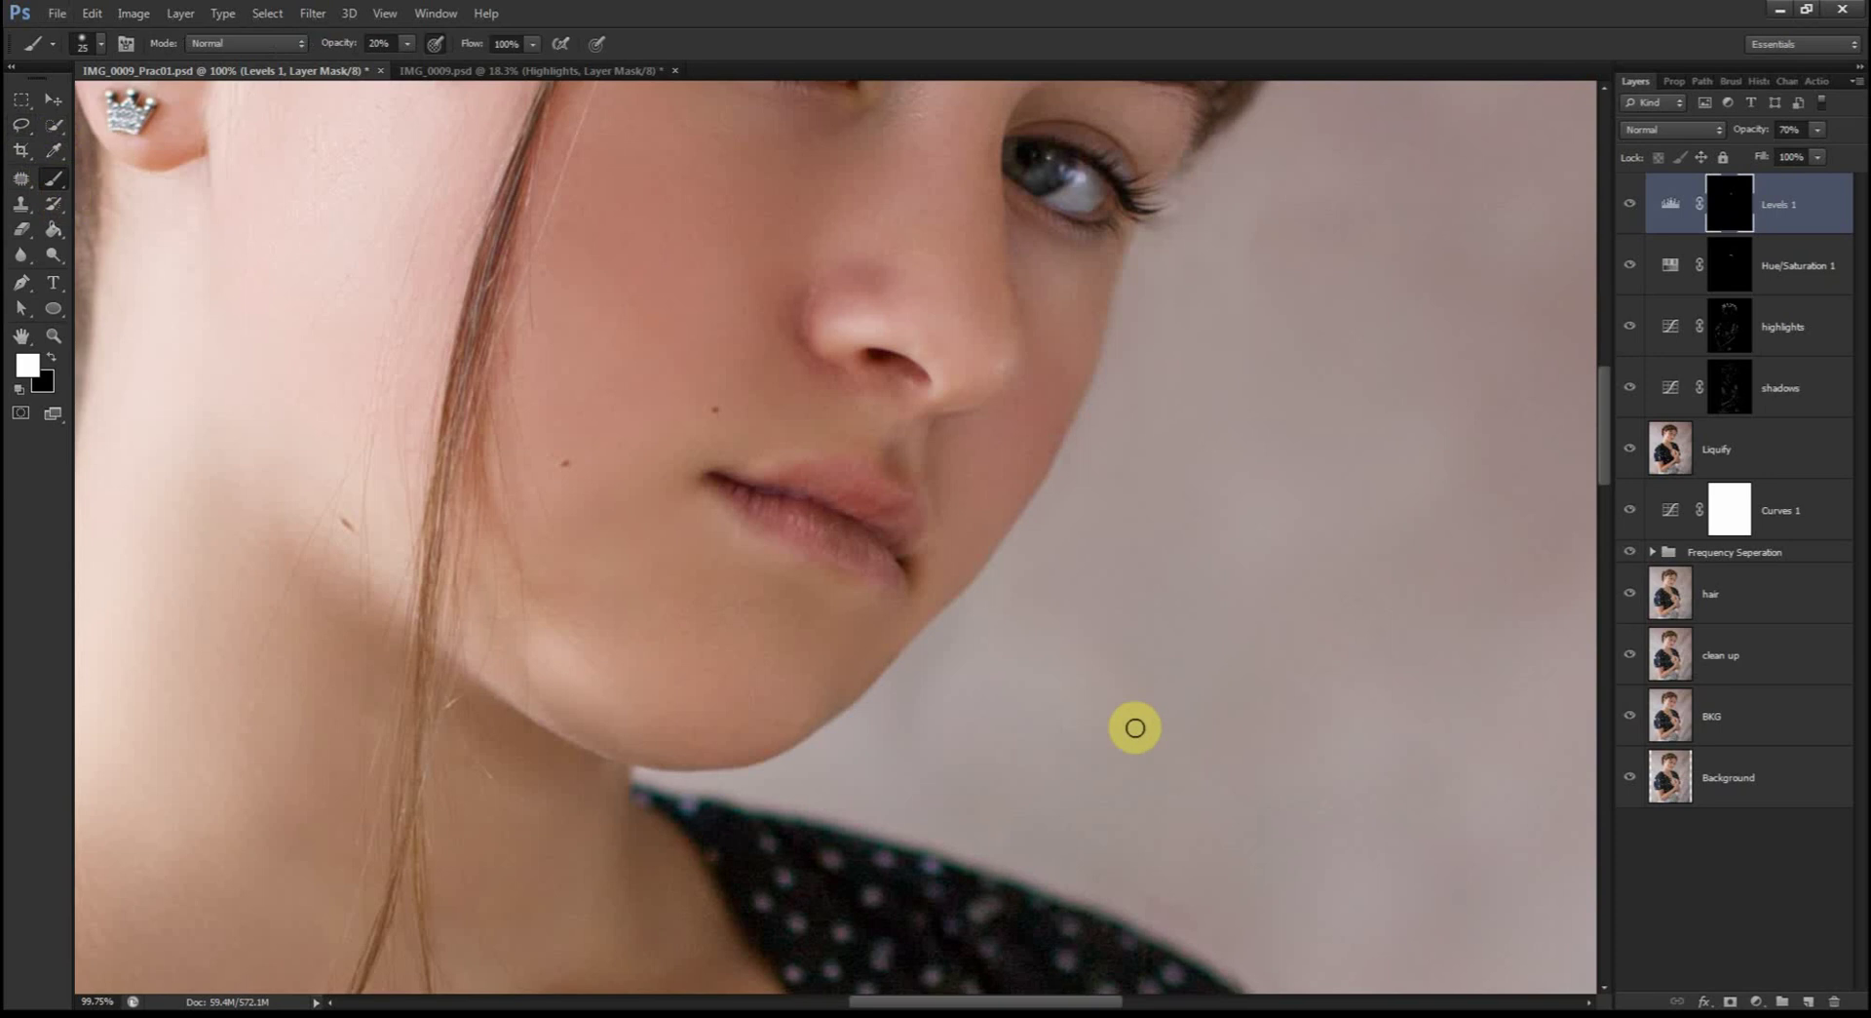
pyautogui.press('[')
pyautogui.press('[')
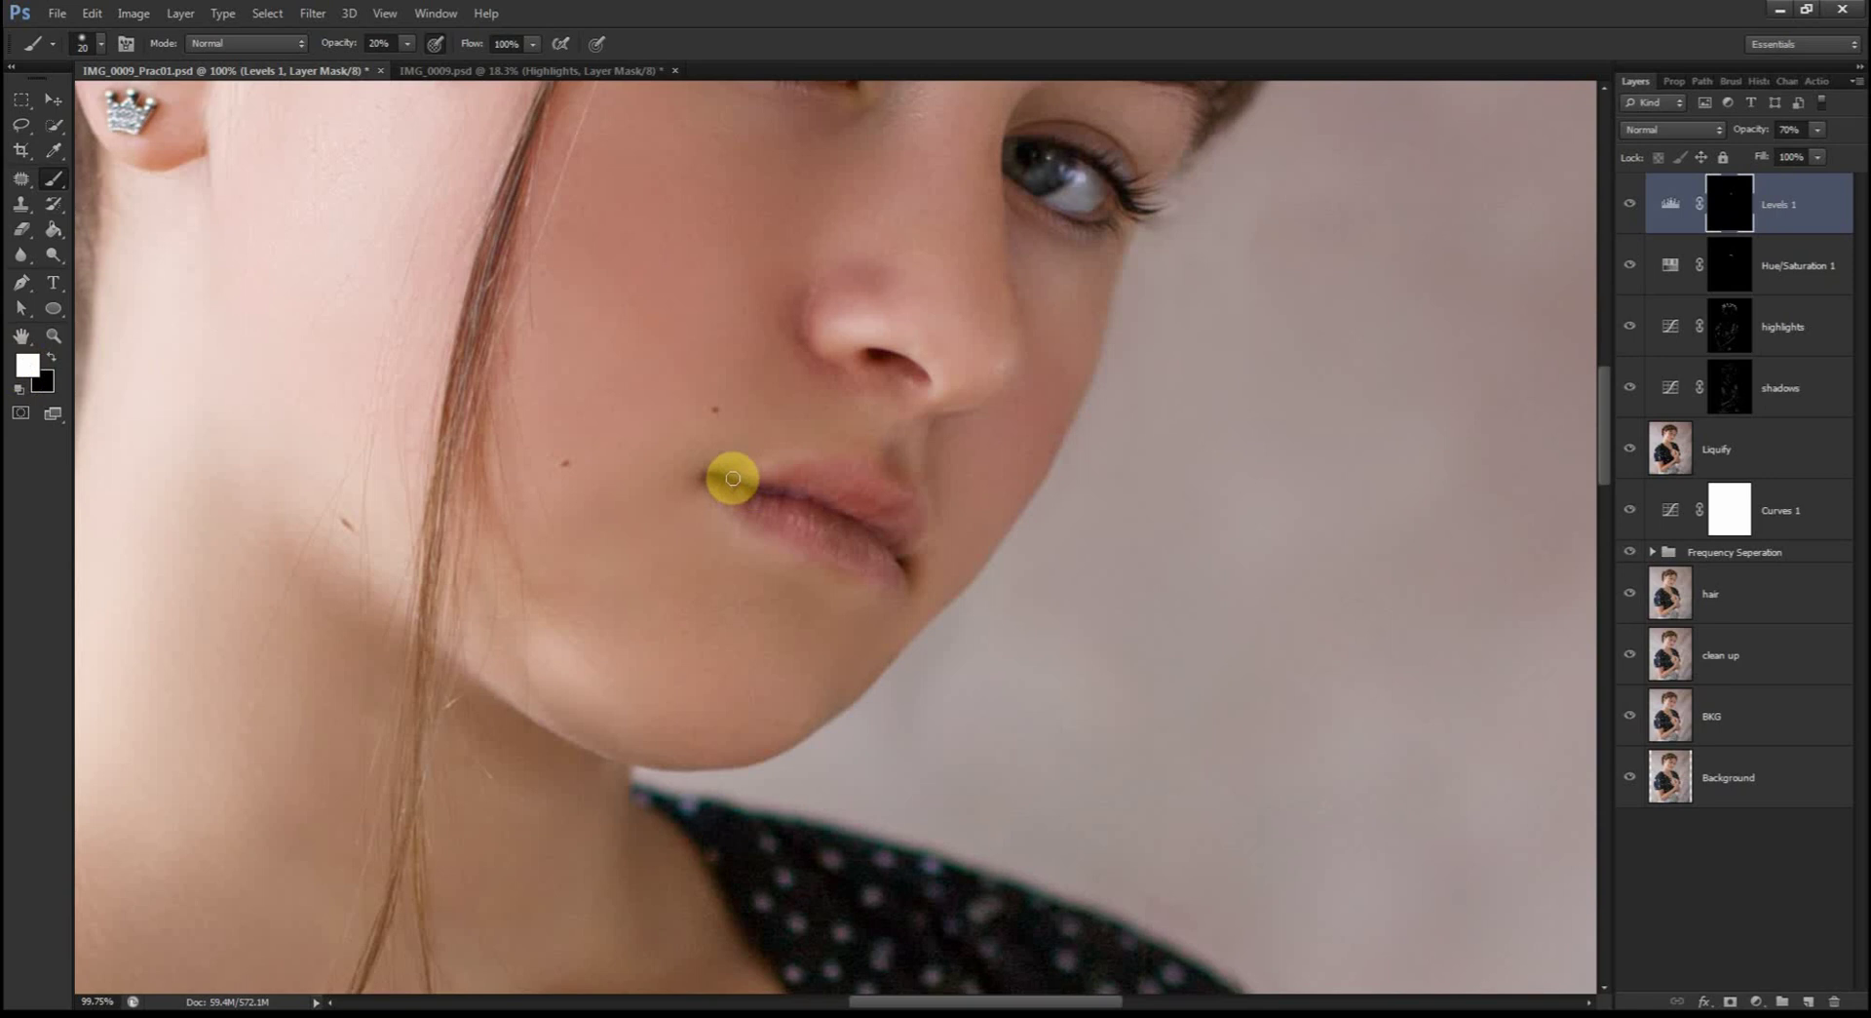
pyautogui.moveTo(743, 485)
pyautogui.mouseDown()
pyautogui.moveTo(821, 504)
pyautogui.moveTo(760, 495)
pyautogui.moveTo(858, 526)
pyautogui.mouseUp()
pyautogui.moveTo(340, 46); pyautogui.dragTo(333, 46)
pyautogui.press(']')
pyautogui.press(']')
pyautogui.press(']')
pyautogui.press(']')
pyautogui.press(']')
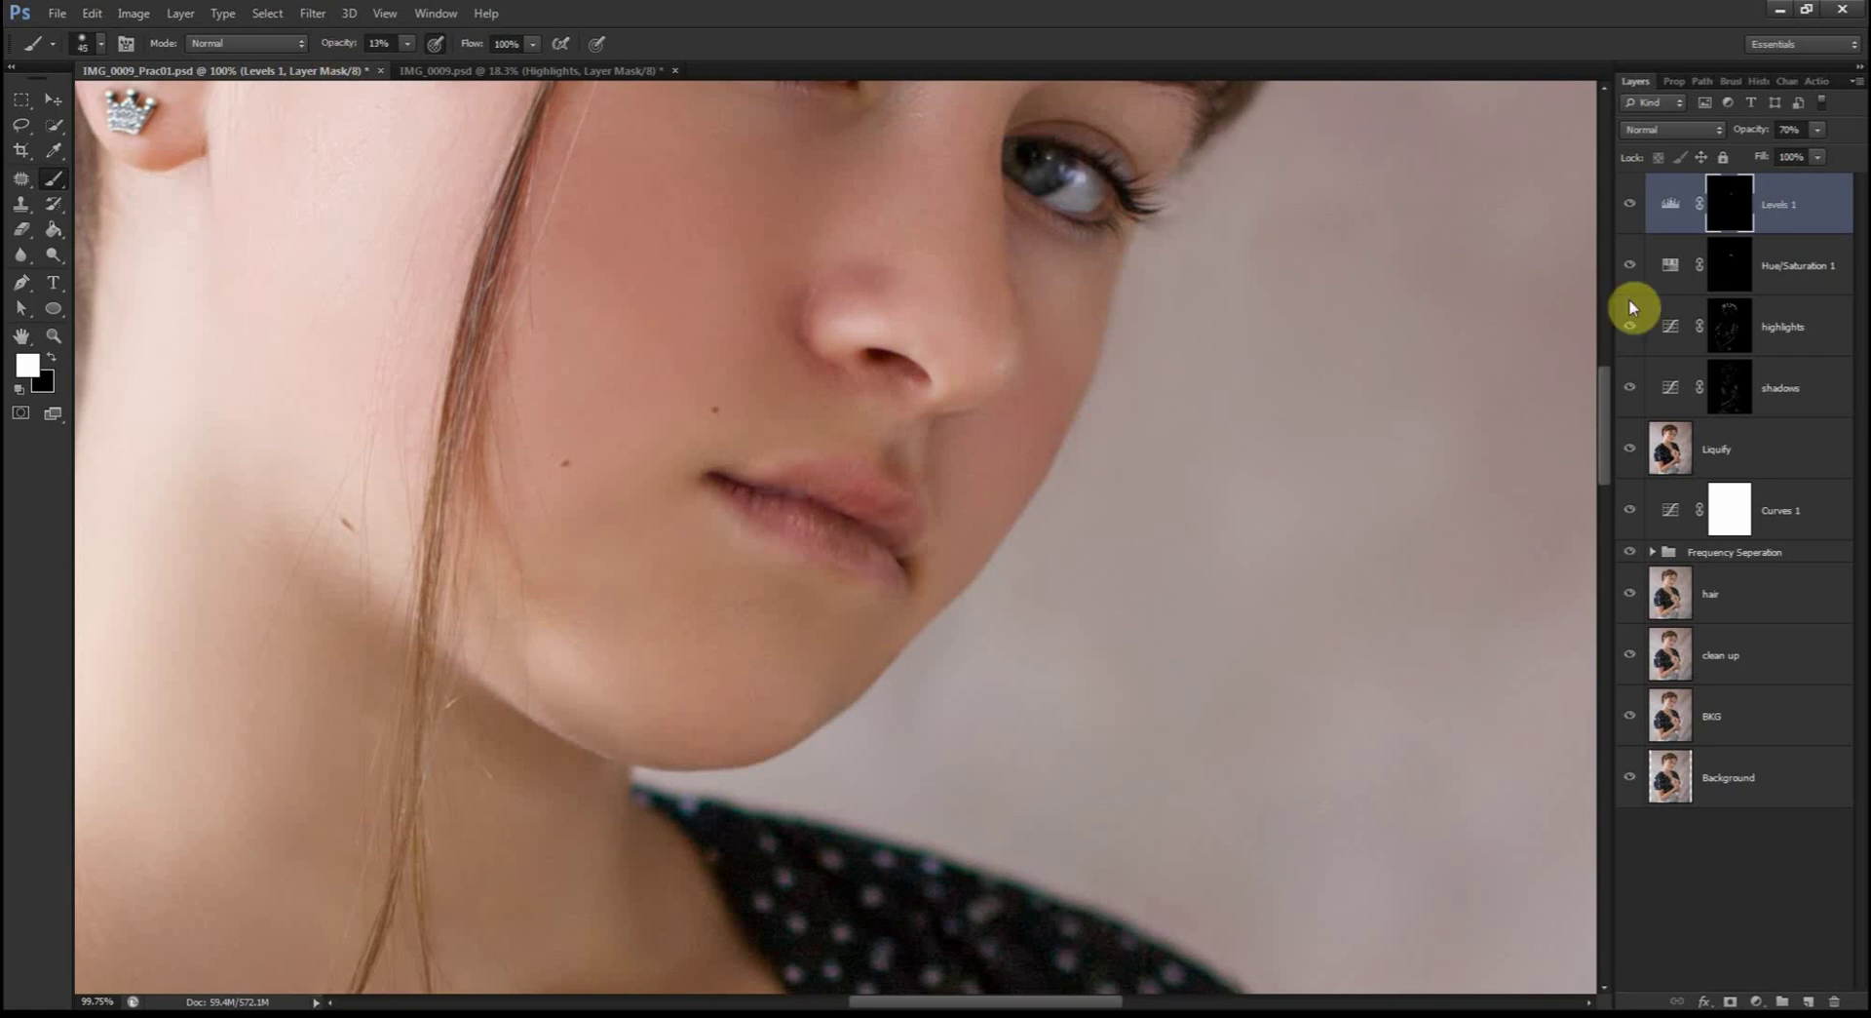
# Step: Lower the Levels layer's opacity to 30% and compare the face with the layer hidden and shown
pyautogui.scroll(3, 1629, 300)
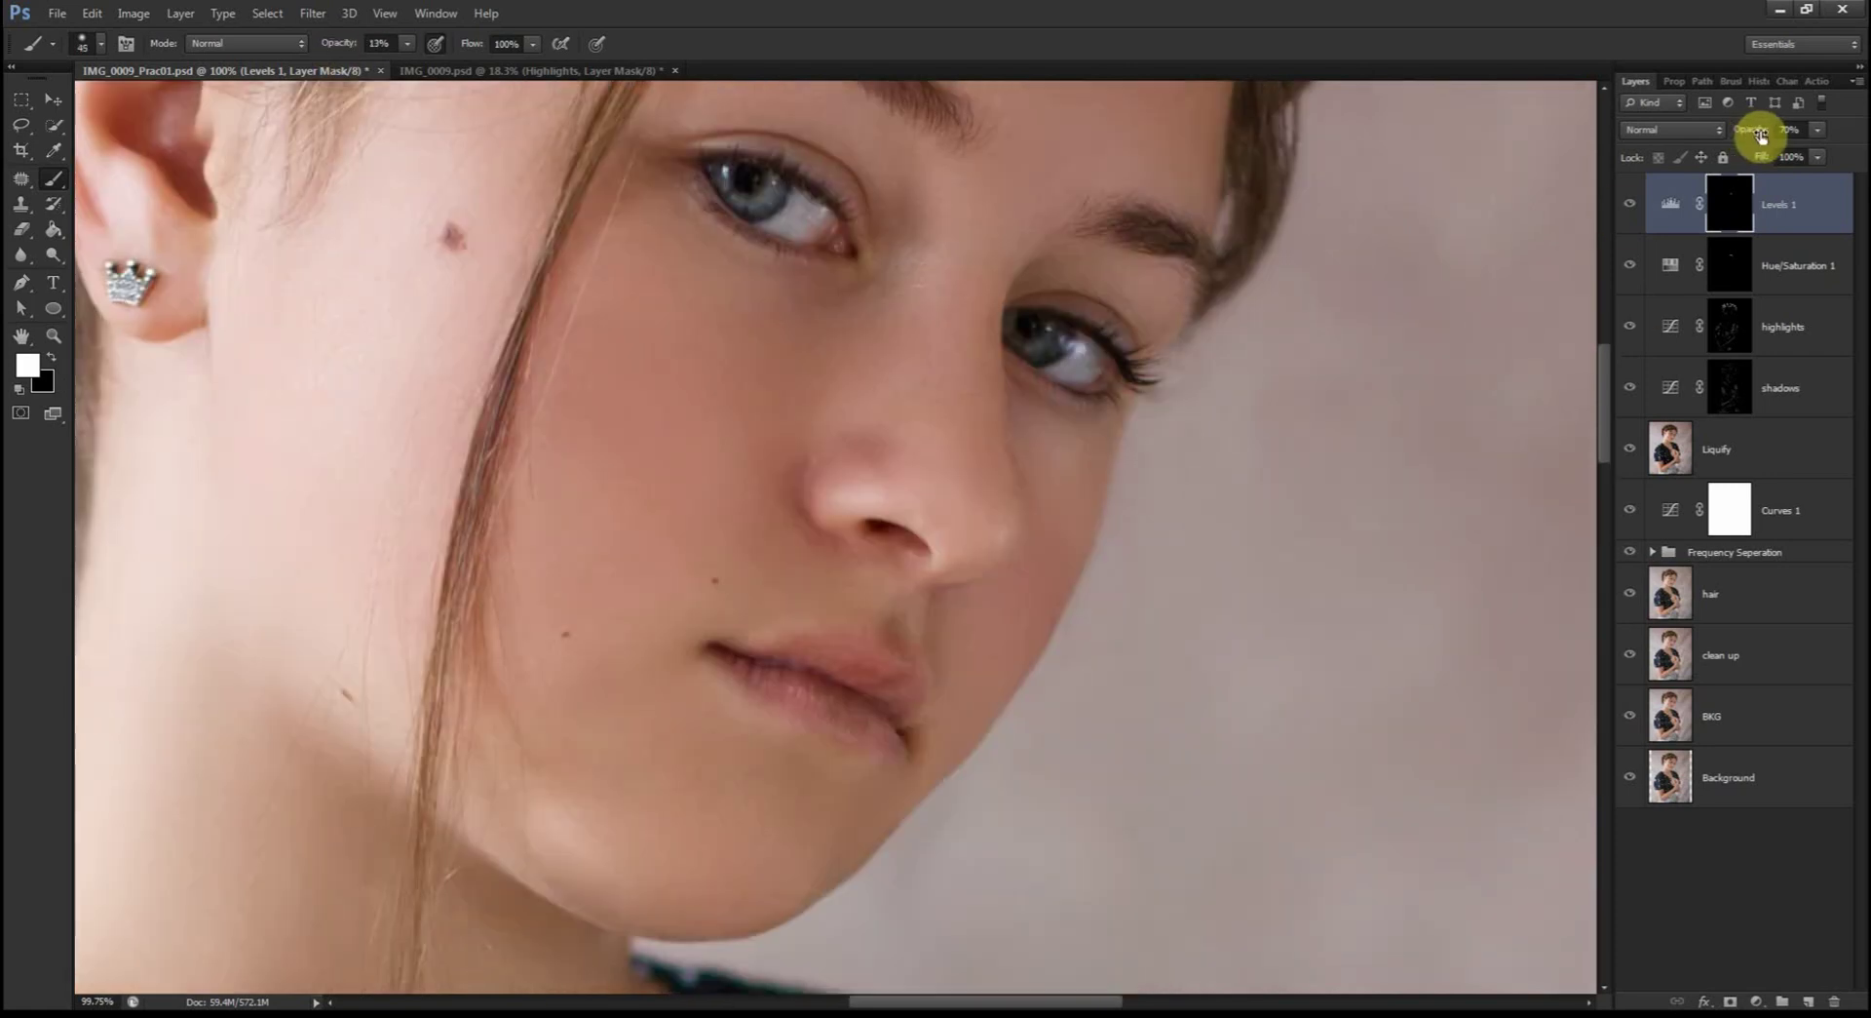
pyautogui.click(1760, 137)
pyautogui.moveTo(1749, 133)
pyautogui.mouseDown()
pyautogui.moveTo(1665, 127)
pyautogui.moveTo(1765, 140)
pyautogui.mouseUp()
pyautogui.moveTo(1757, 138); pyautogui.dragTo(1751, 131)
pyautogui.click(1633, 207)
pyautogui.click(1634, 209)
pyautogui.click(1634, 209)
pyautogui.click(1635, 208)
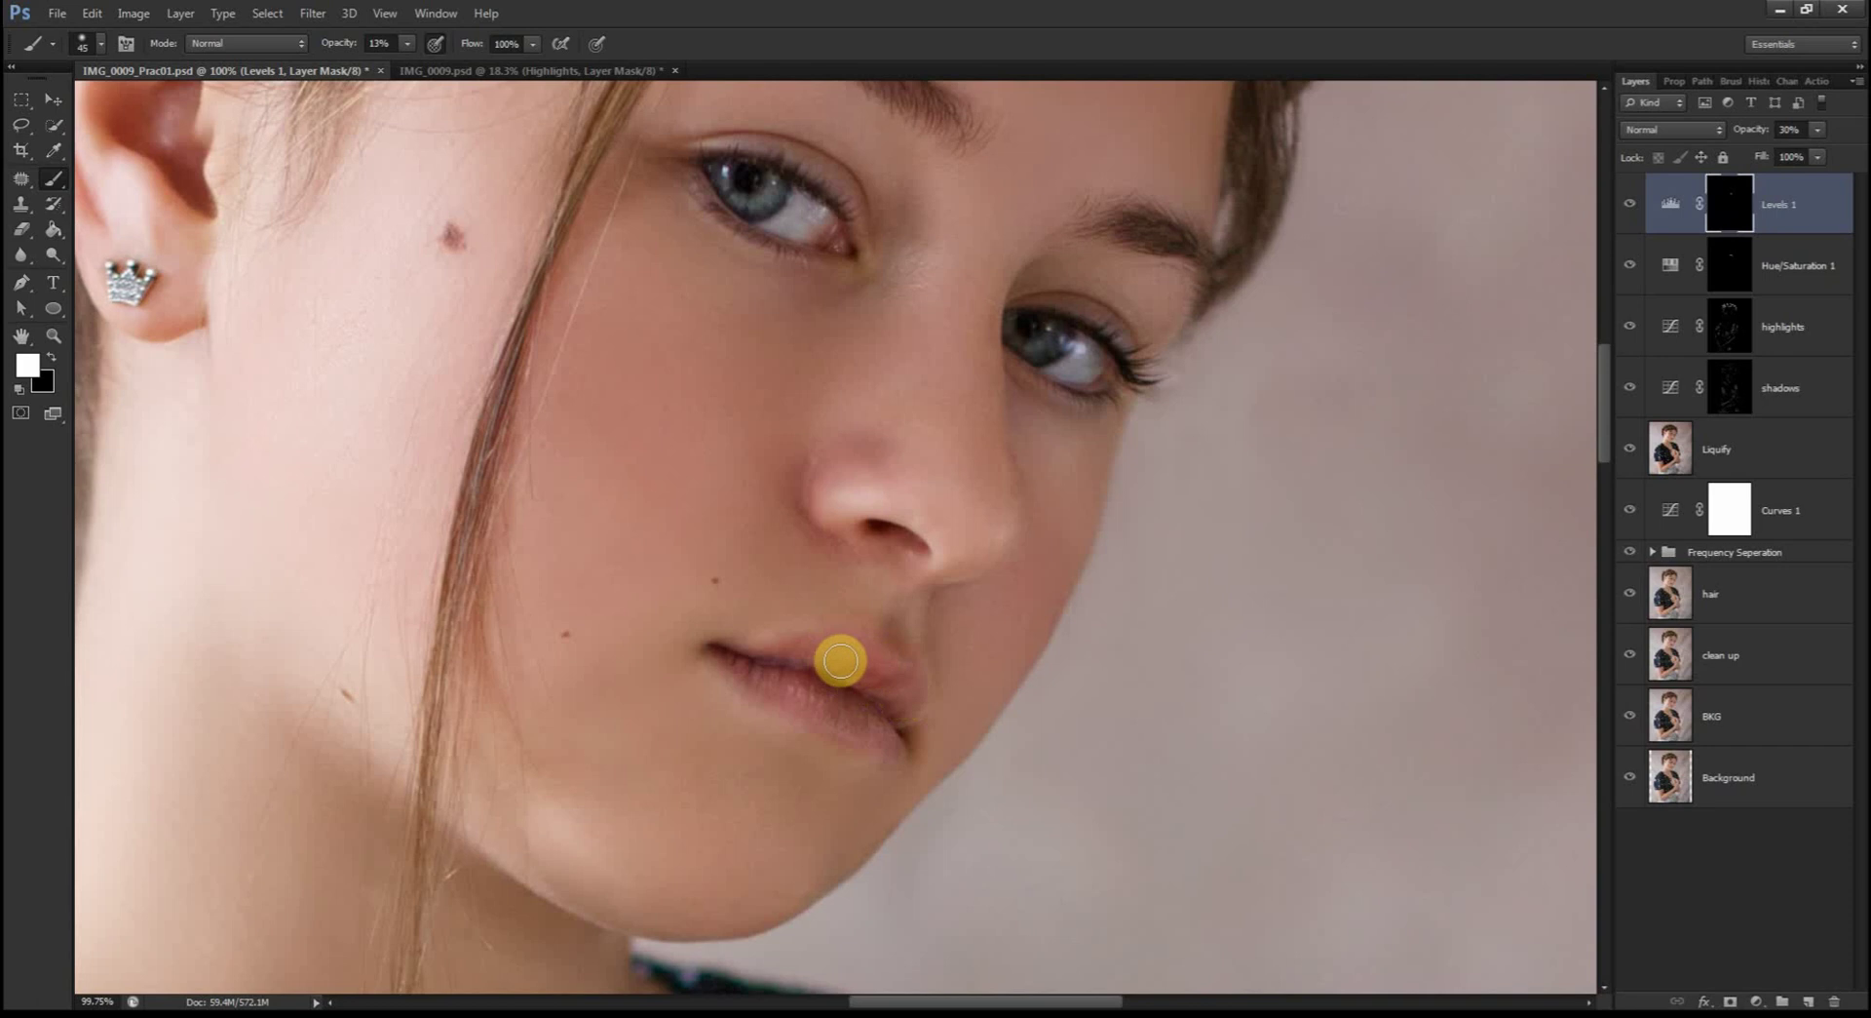
# Step: Paint over the upper lip on the Levels mask with the size 45 white brush at 13% opacity
pyautogui.moveTo(840, 660)
pyautogui.mouseDown()
pyautogui.moveTo(806, 689)
pyautogui.moveTo(873, 722)
pyautogui.moveTo(822, 710)
pyautogui.moveTo(786, 659)
pyautogui.moveTo(839, 655)
pyautogui.moveTo(896, 691)
pyautogui.mouseUp()
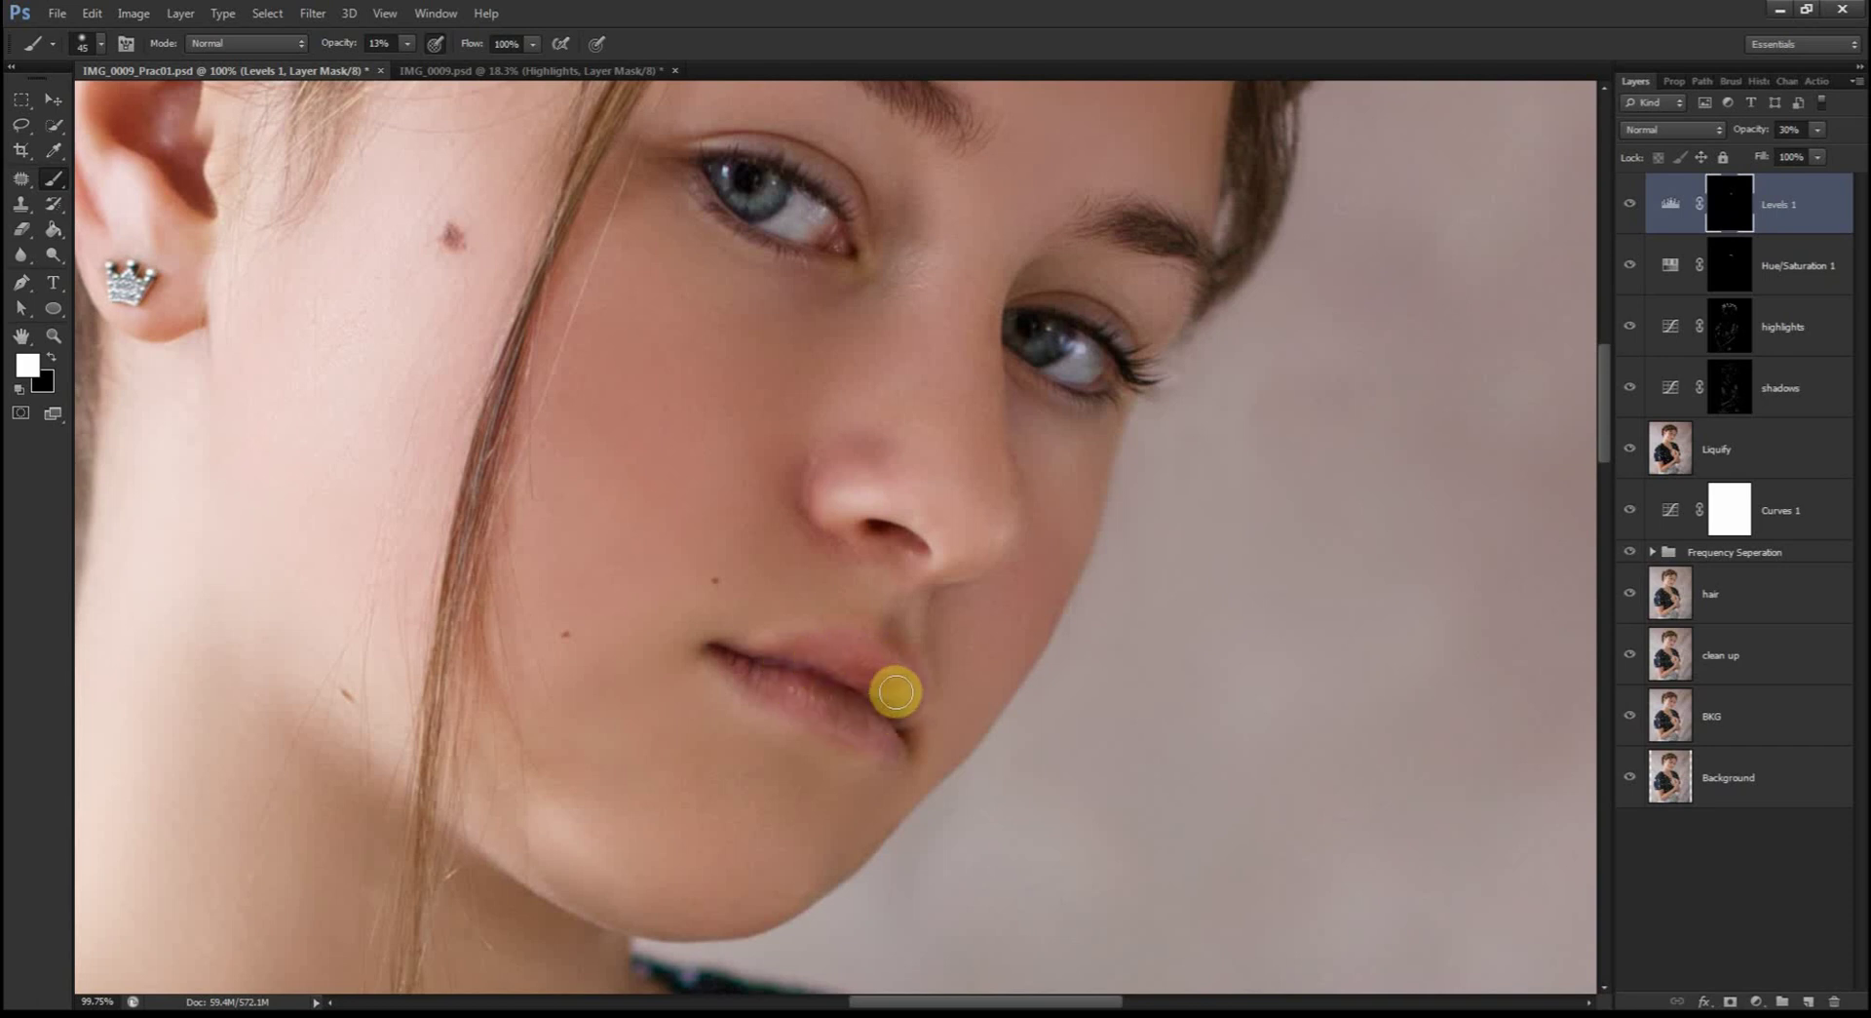
pyautogui.hotkey('ctrl', '0')
pyautogui.press('x')
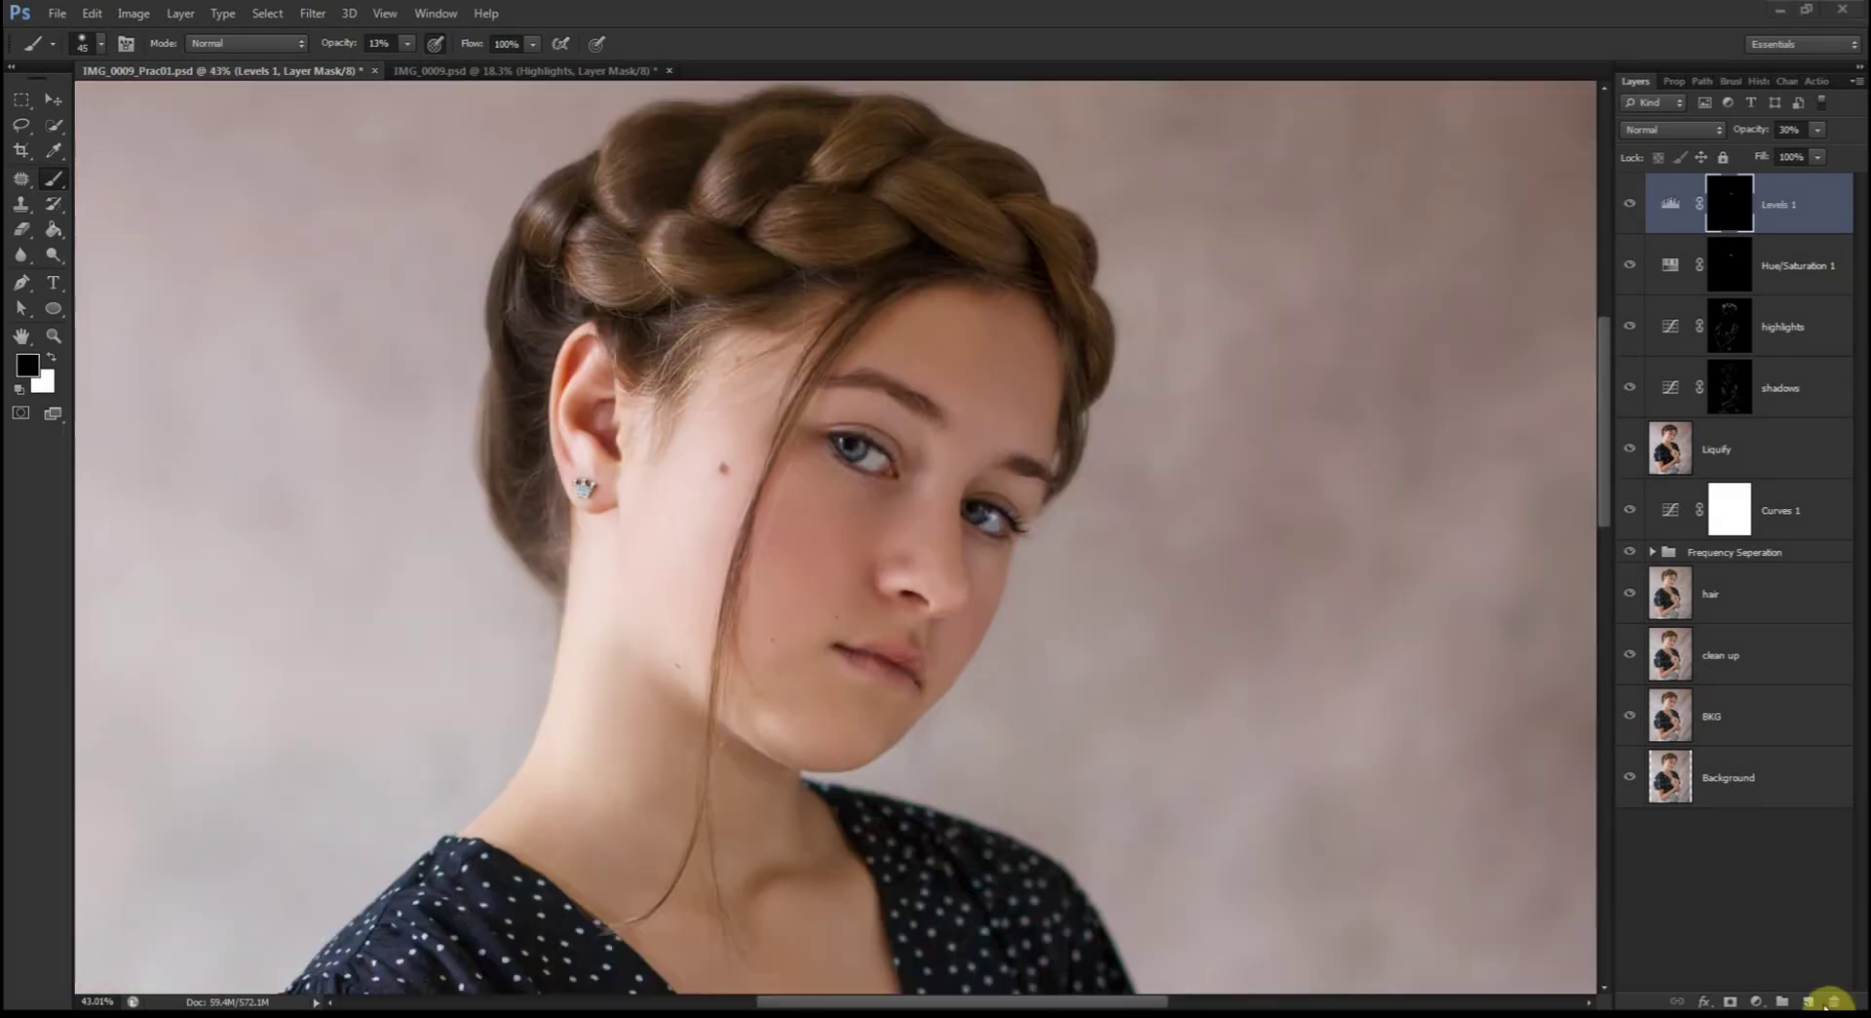
# Step: Add a second Hue/Saturation adjustment layer above the Levels layer, boost its Saturation, and invert its mask to black
pyautogui.click(1757, 1002)
pyautogui.click(1758, 1002)
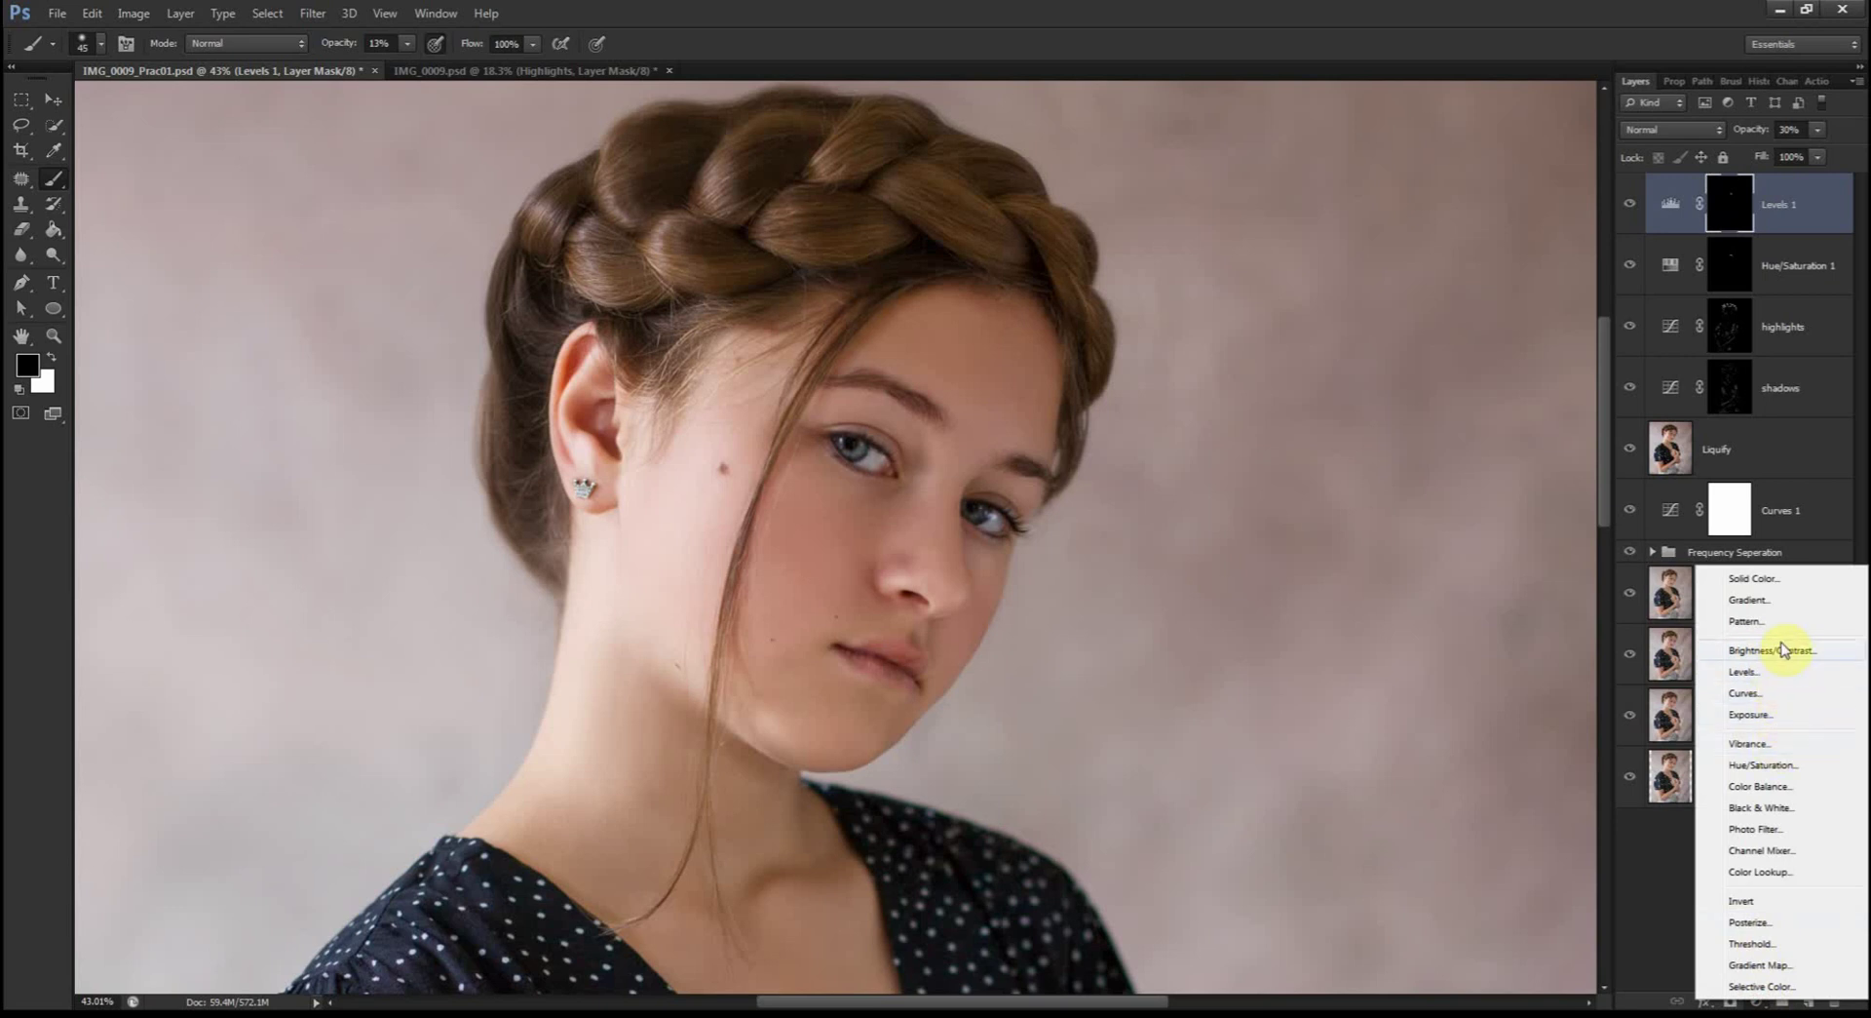
pyautogui.click(1776, 767)
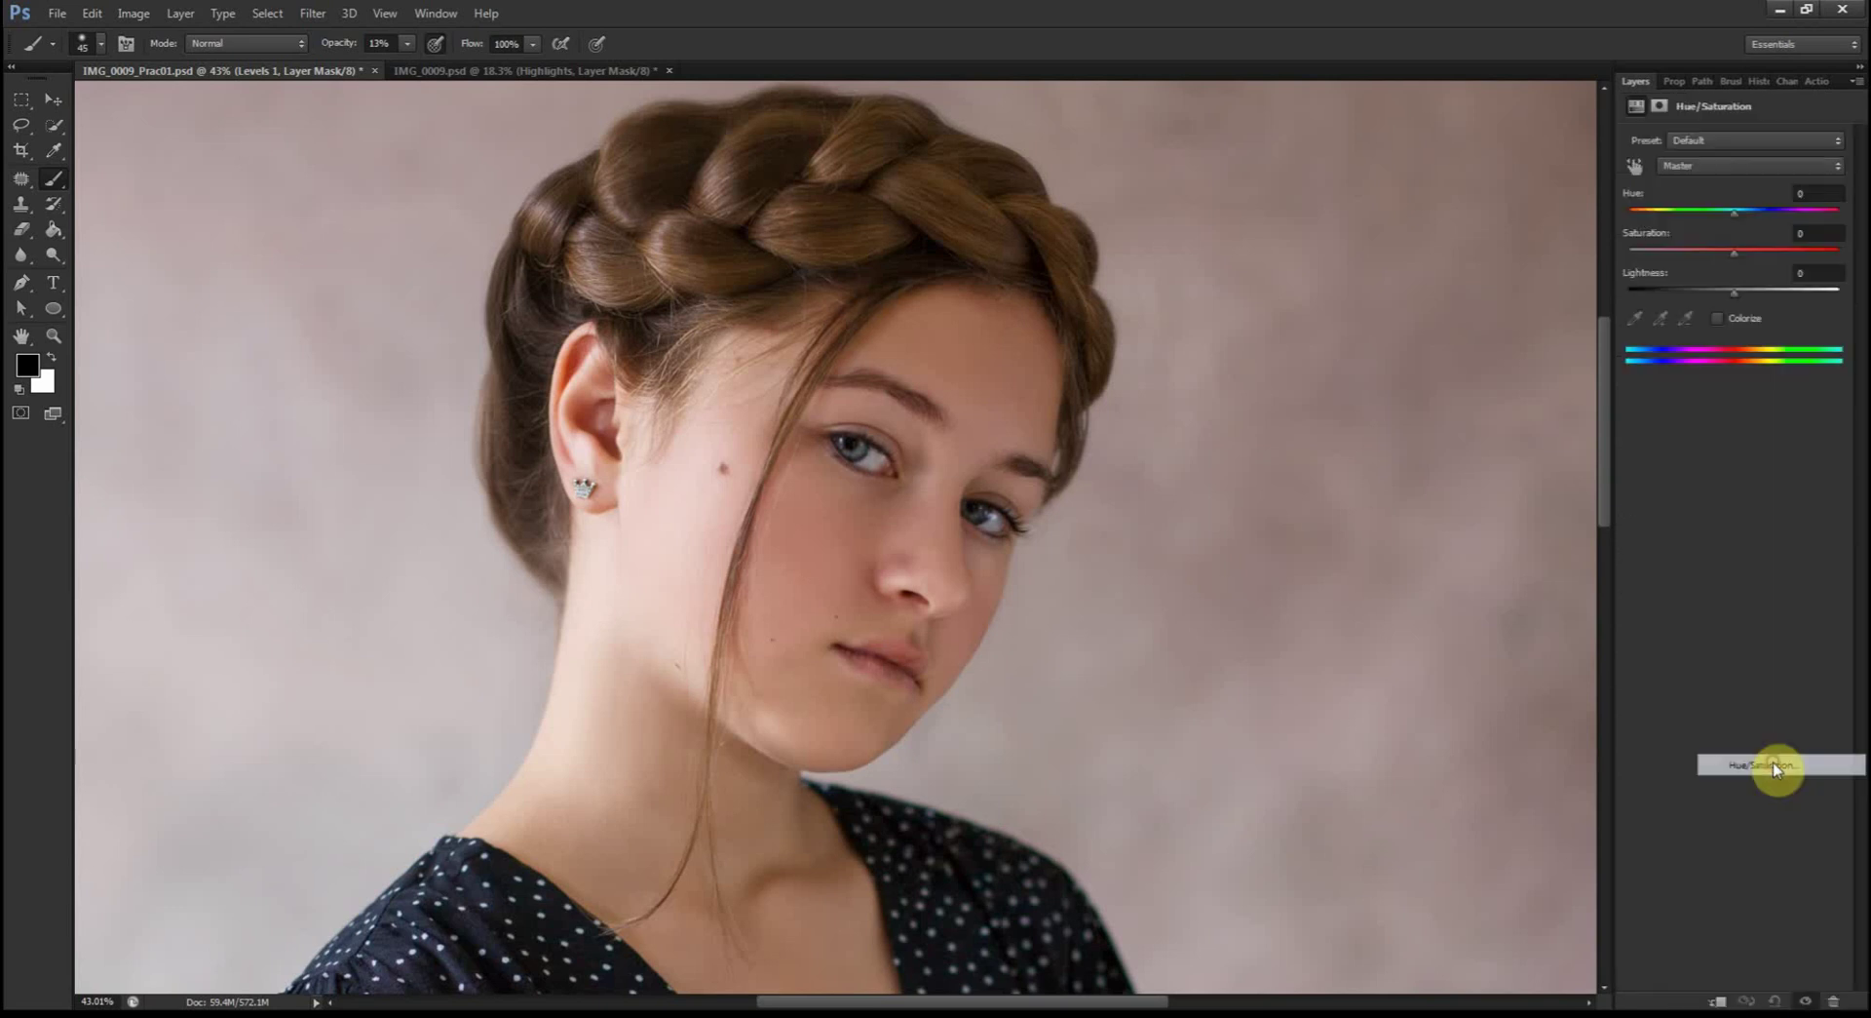
pyautogui.click(1735, 253)
pyautogui.click(1738, 166)
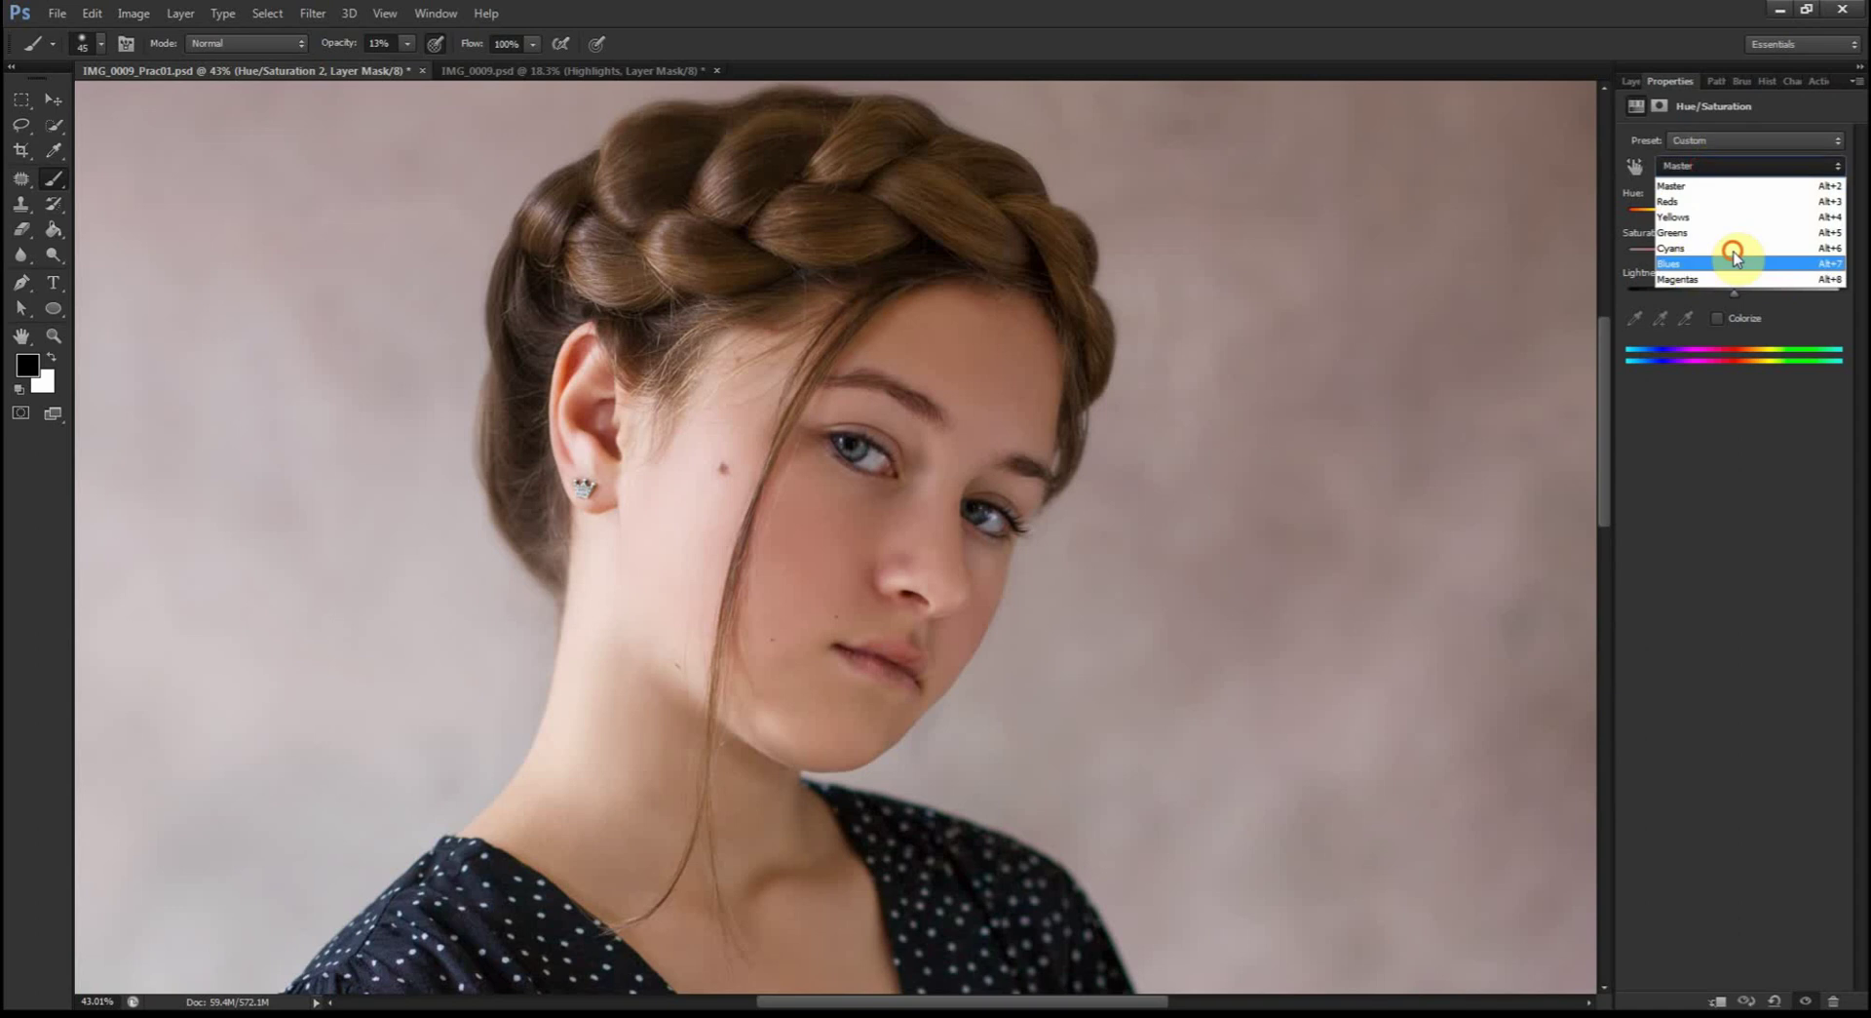
pyautogui.click(1734, 250)
pyautogui.moveTo(1735, 251)
pyautogui.mouseDown()
pyautogui.moveTo(1771, 222)
pyautogui.moveTo(1736, 251)
pyautogui.mouseUp()
pyautogui.click(1750, 166)
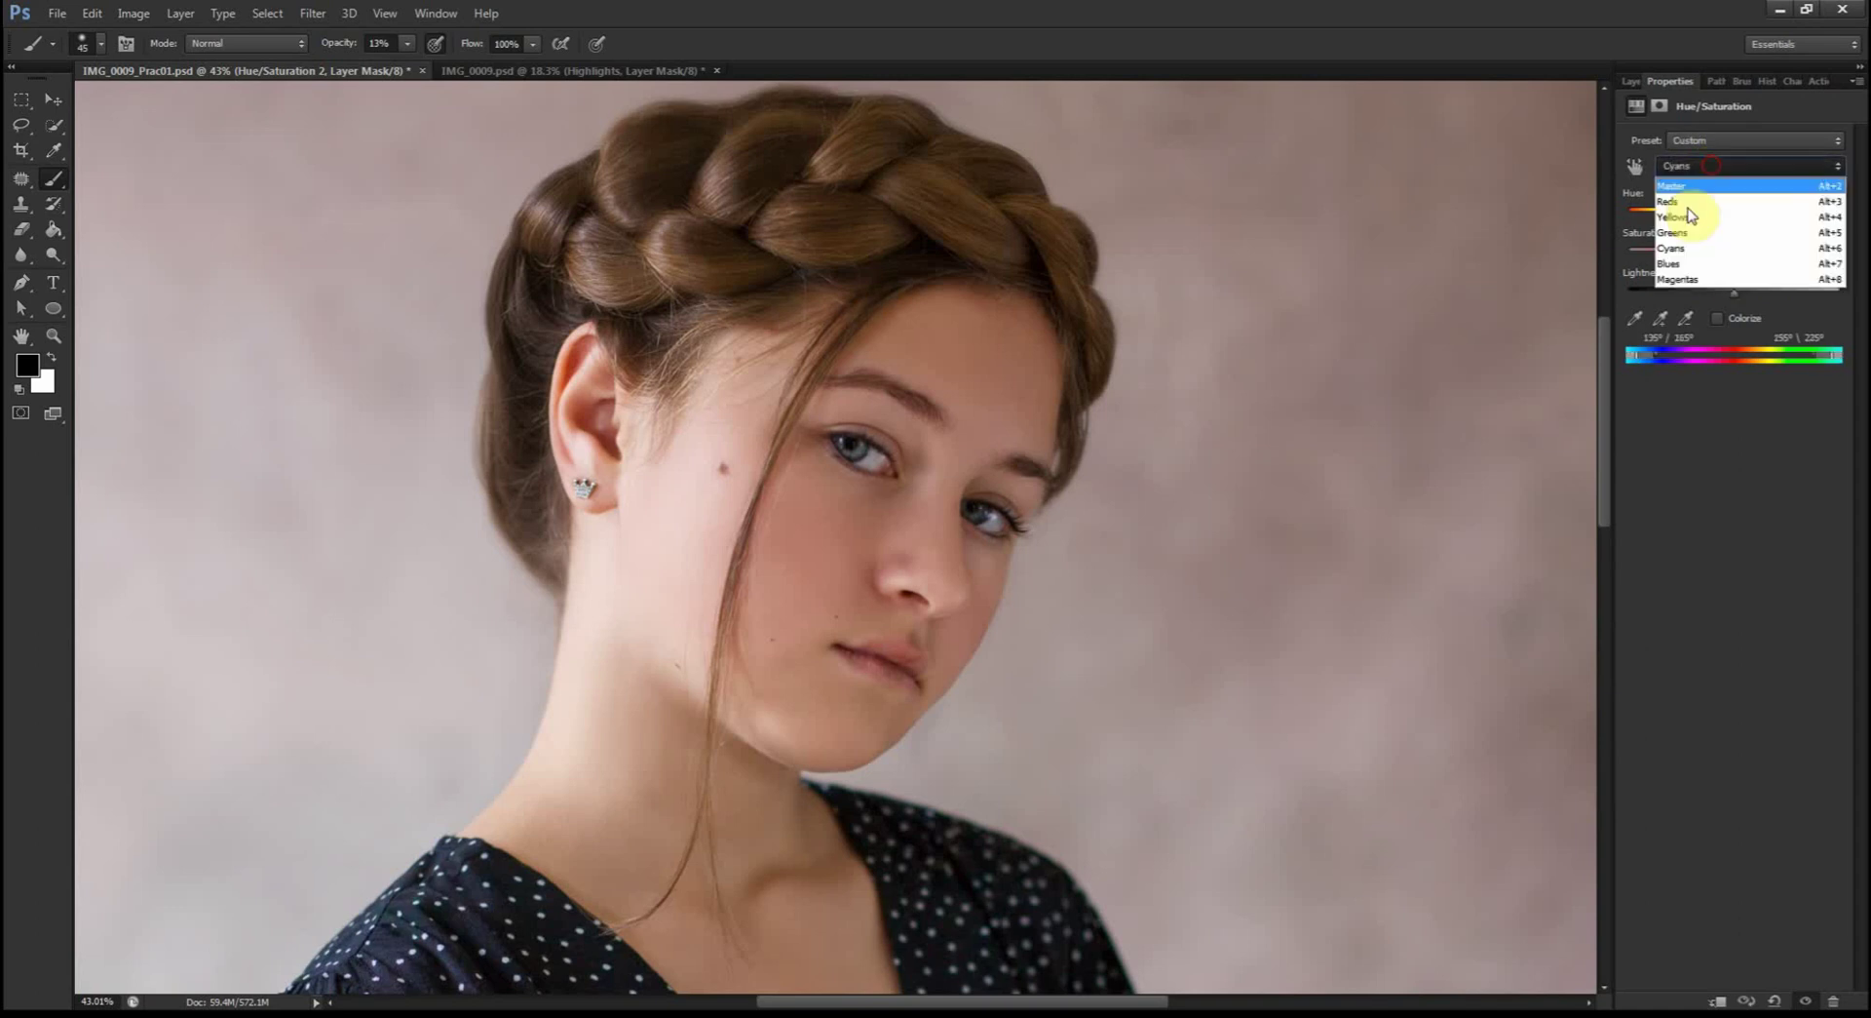
pyautogui.click(1716, 182)
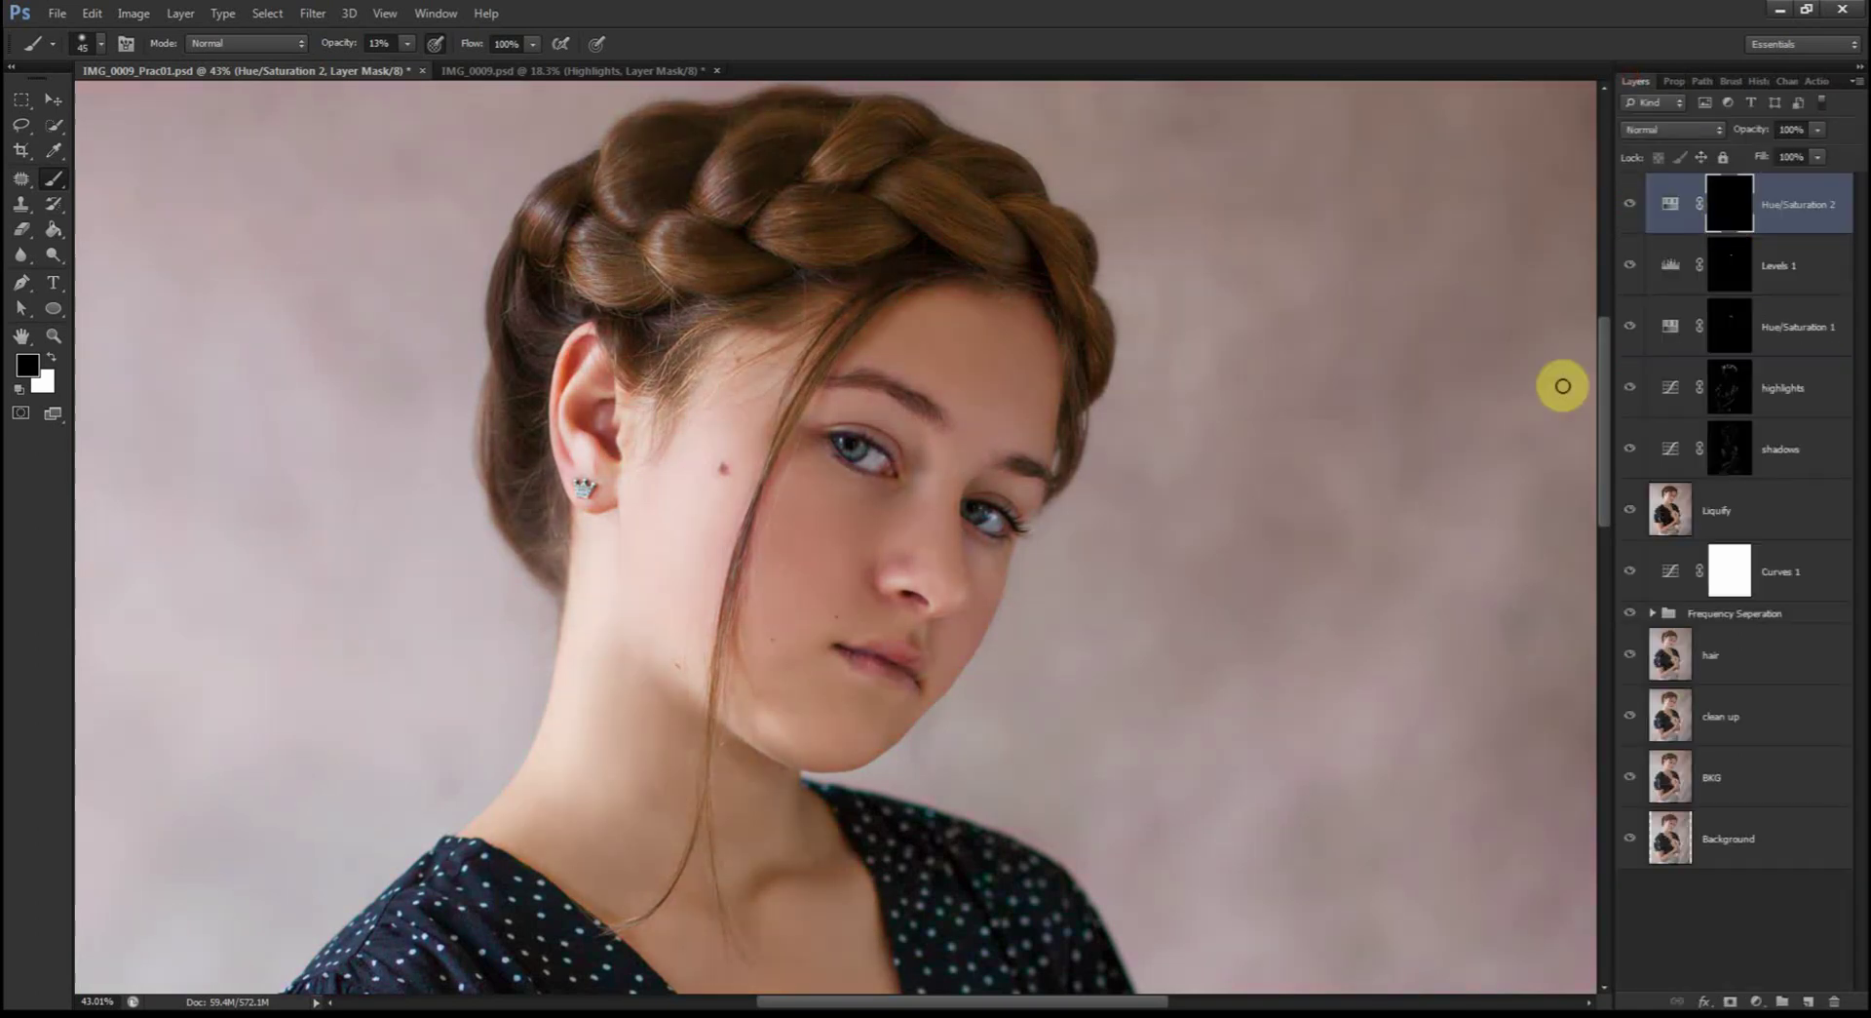
# Step: Paint over both irises on the Hue/Saturation 2 mask in white with a size 20 brush at 35% opacity
pyautogui.scroll(5, 855, 450)
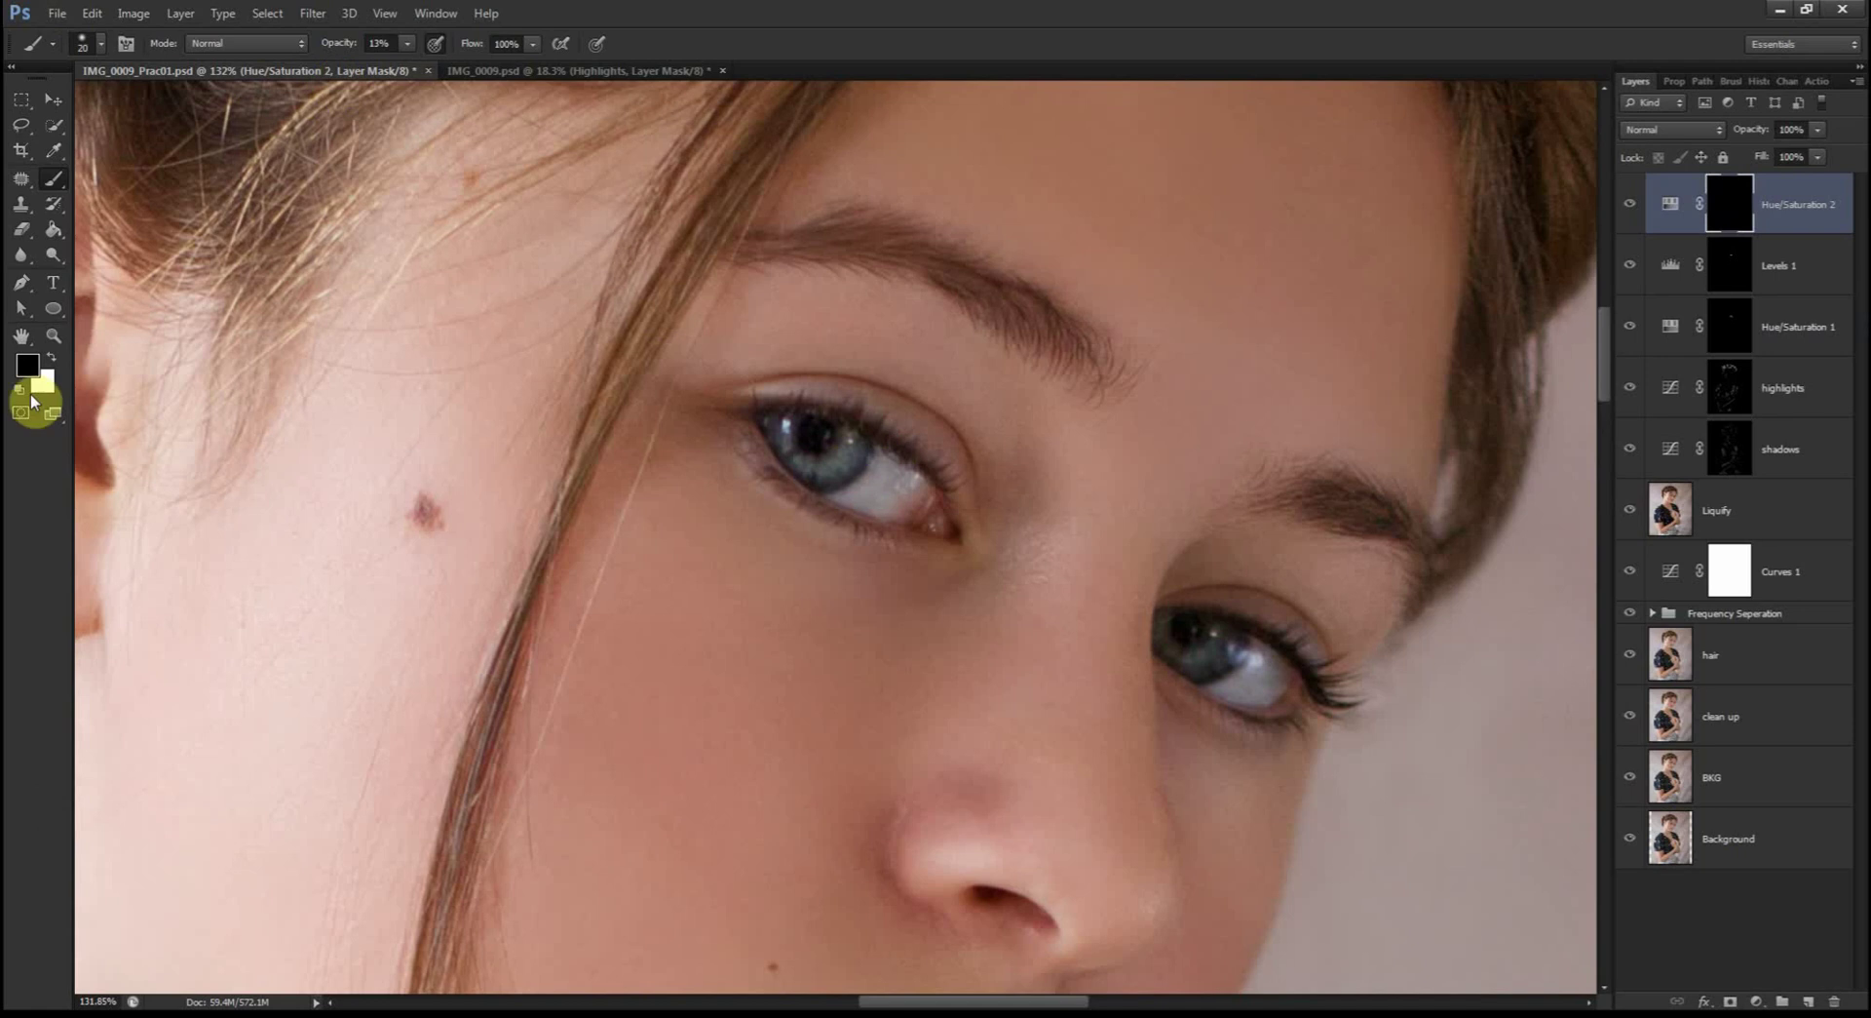
pyautogui.press('x')
pyautogui.press('[')
pyautogui.press('[')
pyautogui.moveTo(337, 47); pyautogui.dragTo(359, 46)
pyautogui.press(']')
pyautogui.press(']')
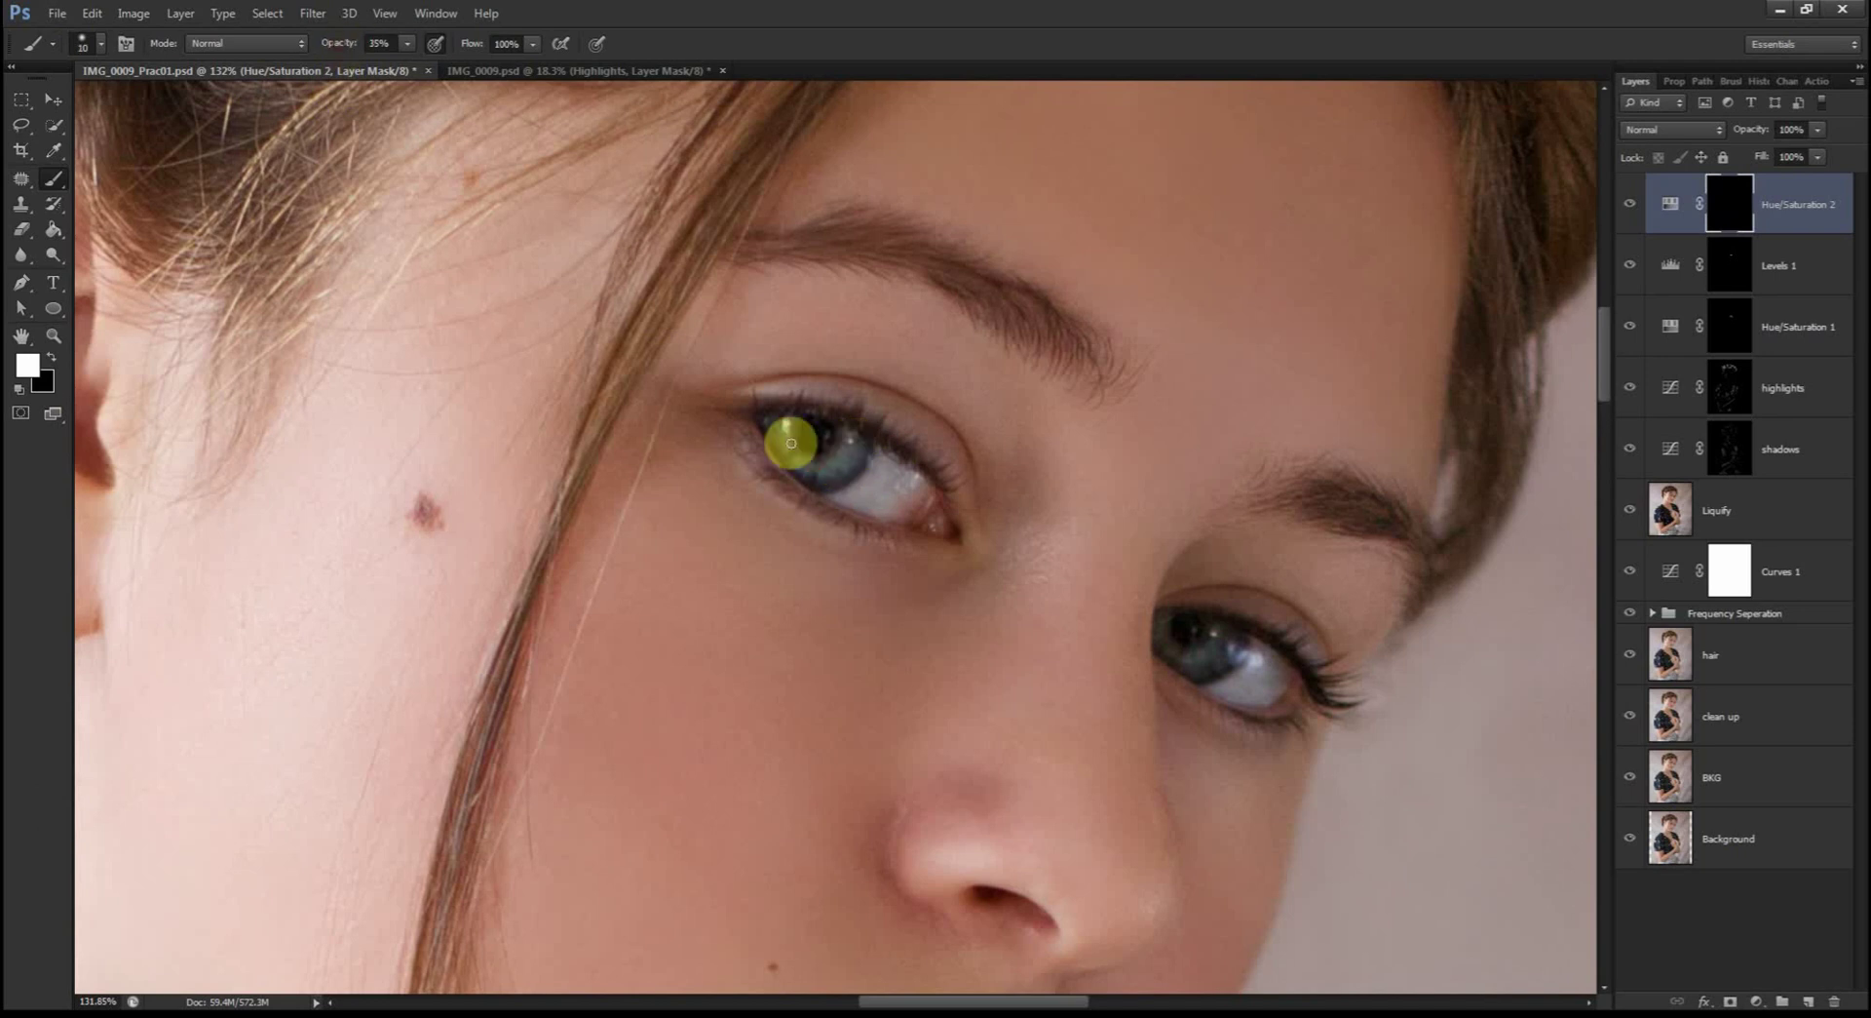
pyautogui.moveTo(841, 438); pyautogui.dragTo(803, 466)
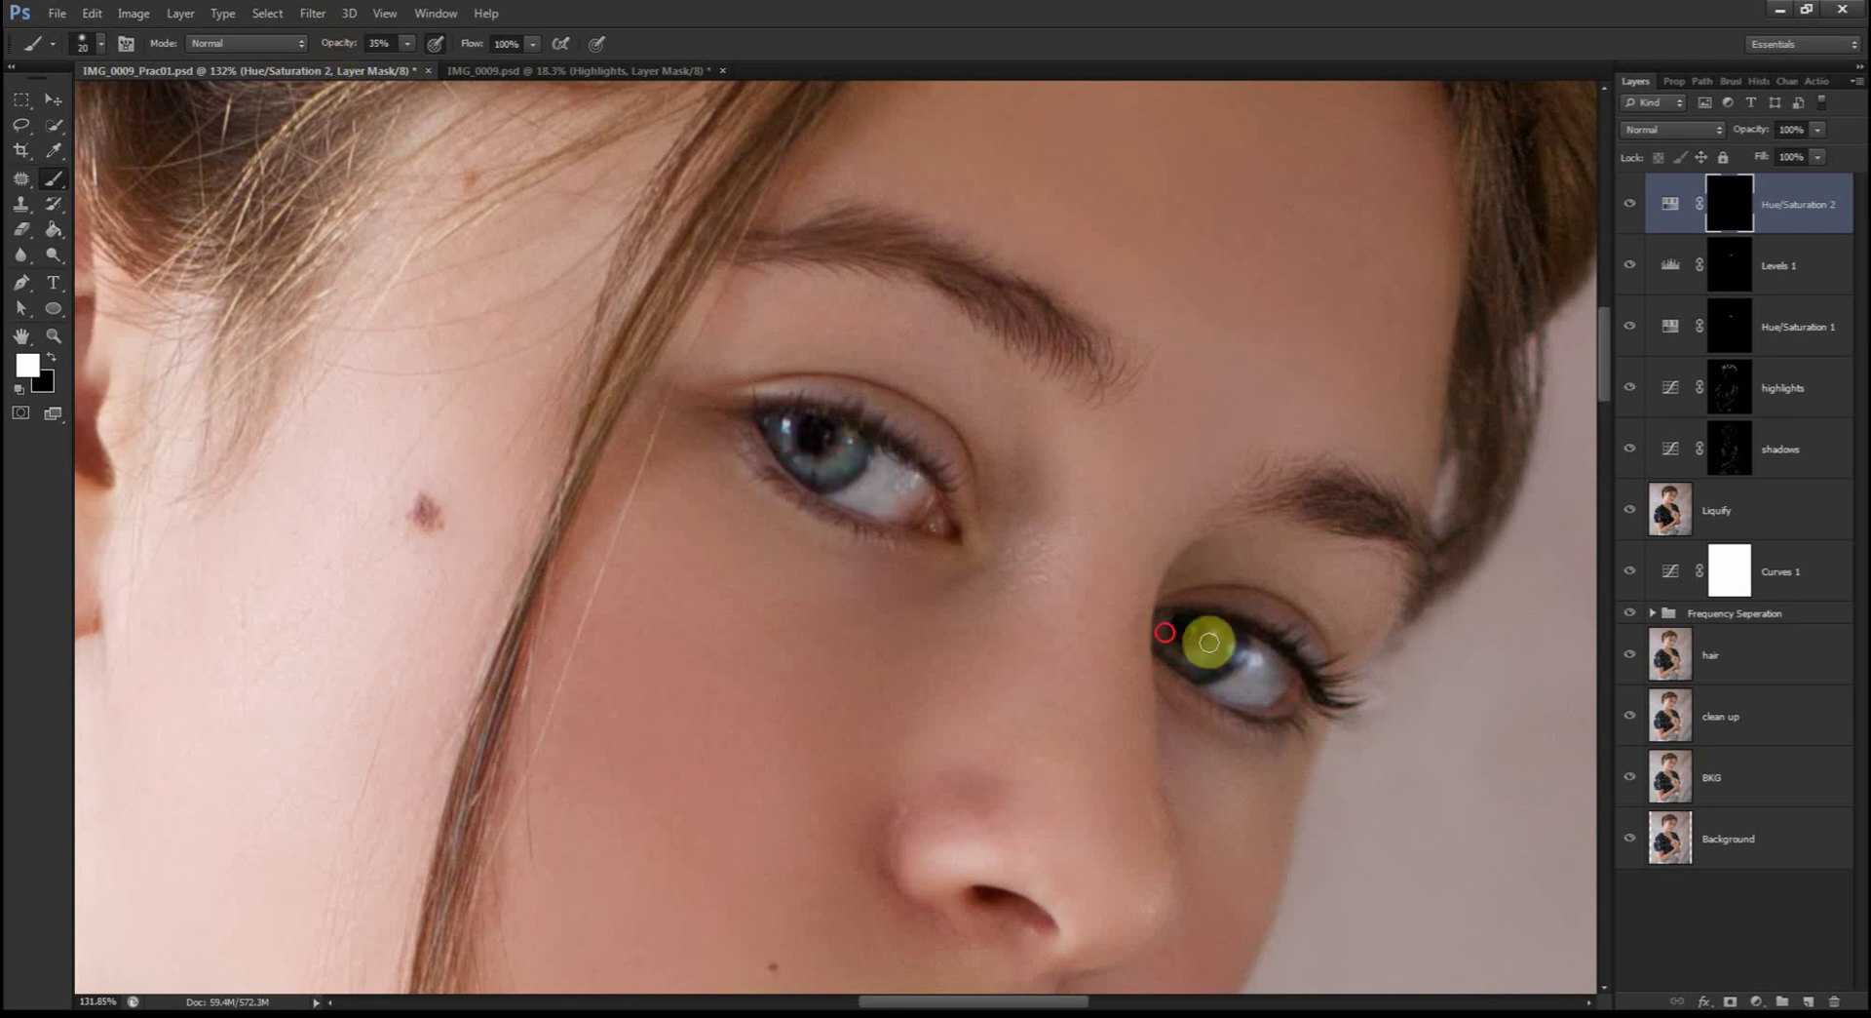
# Step: Adjust the Hue and Saturation of the Hue/Saturation 2 layer and set its blend mode to Saturation
pyautogui.doubleClick(1670, 204)
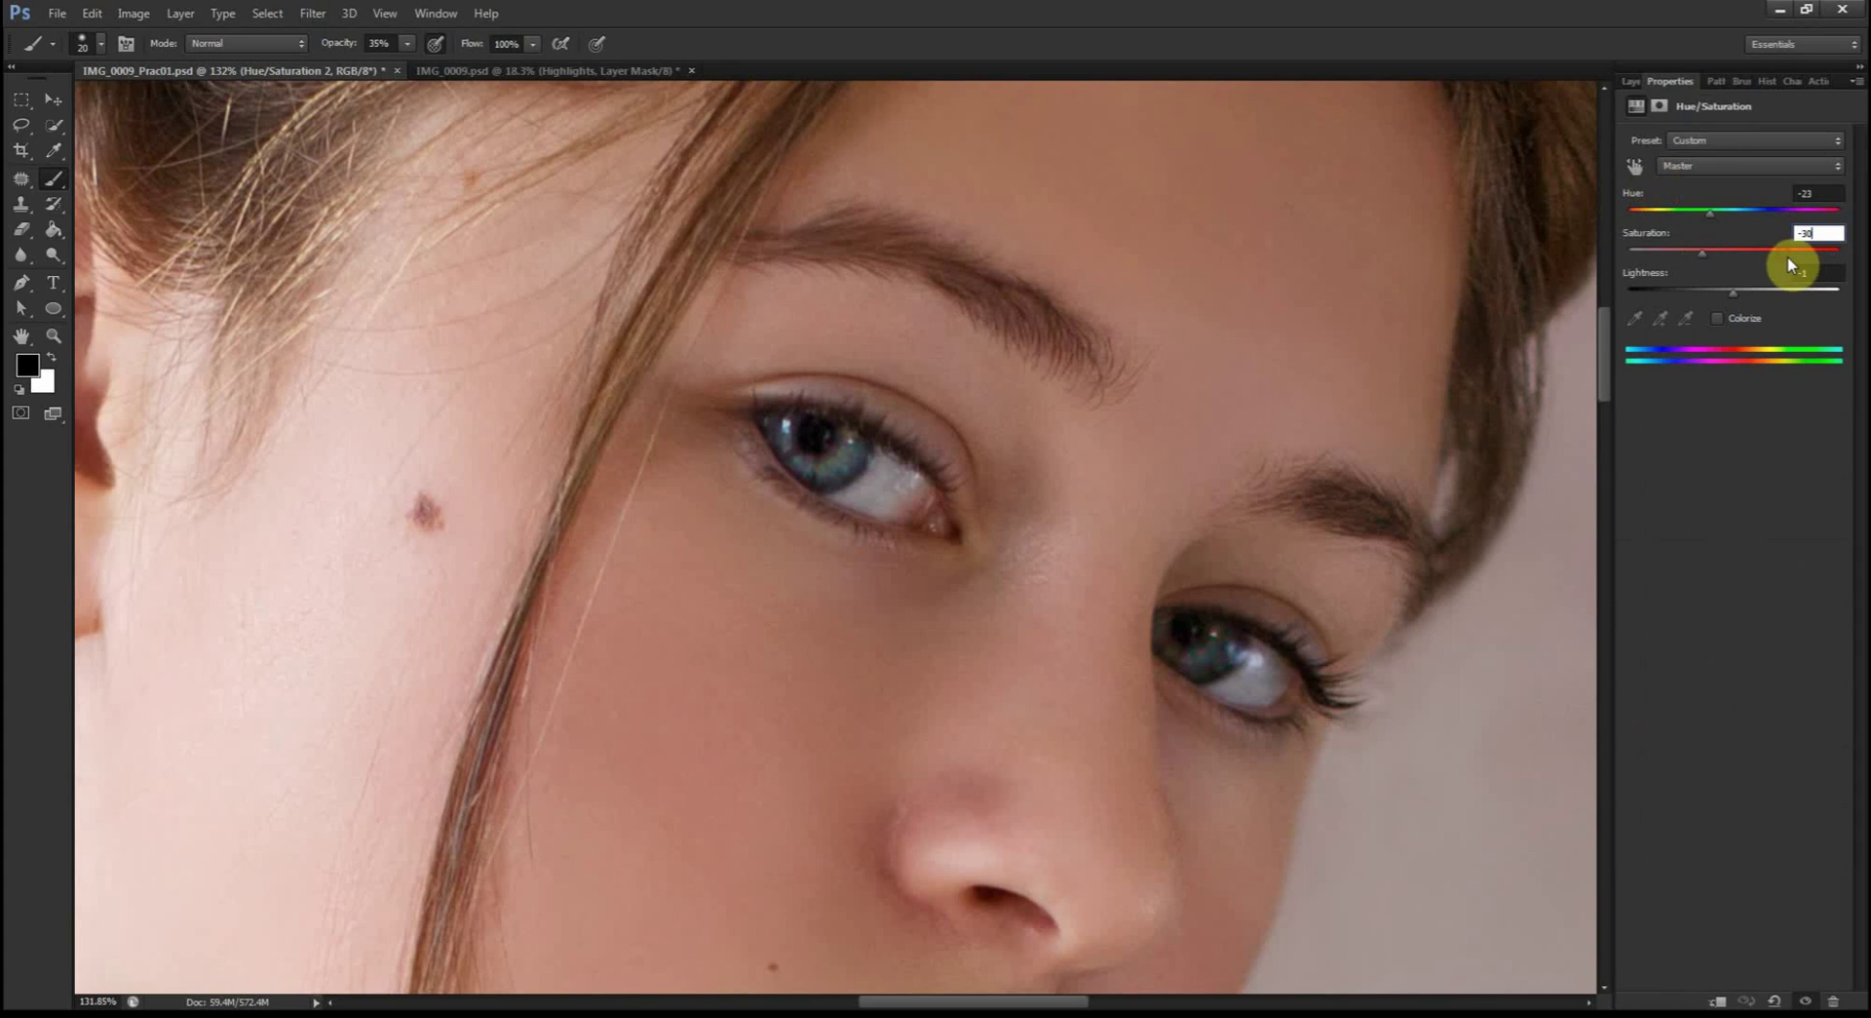
pyautogui.click(1633, 80)
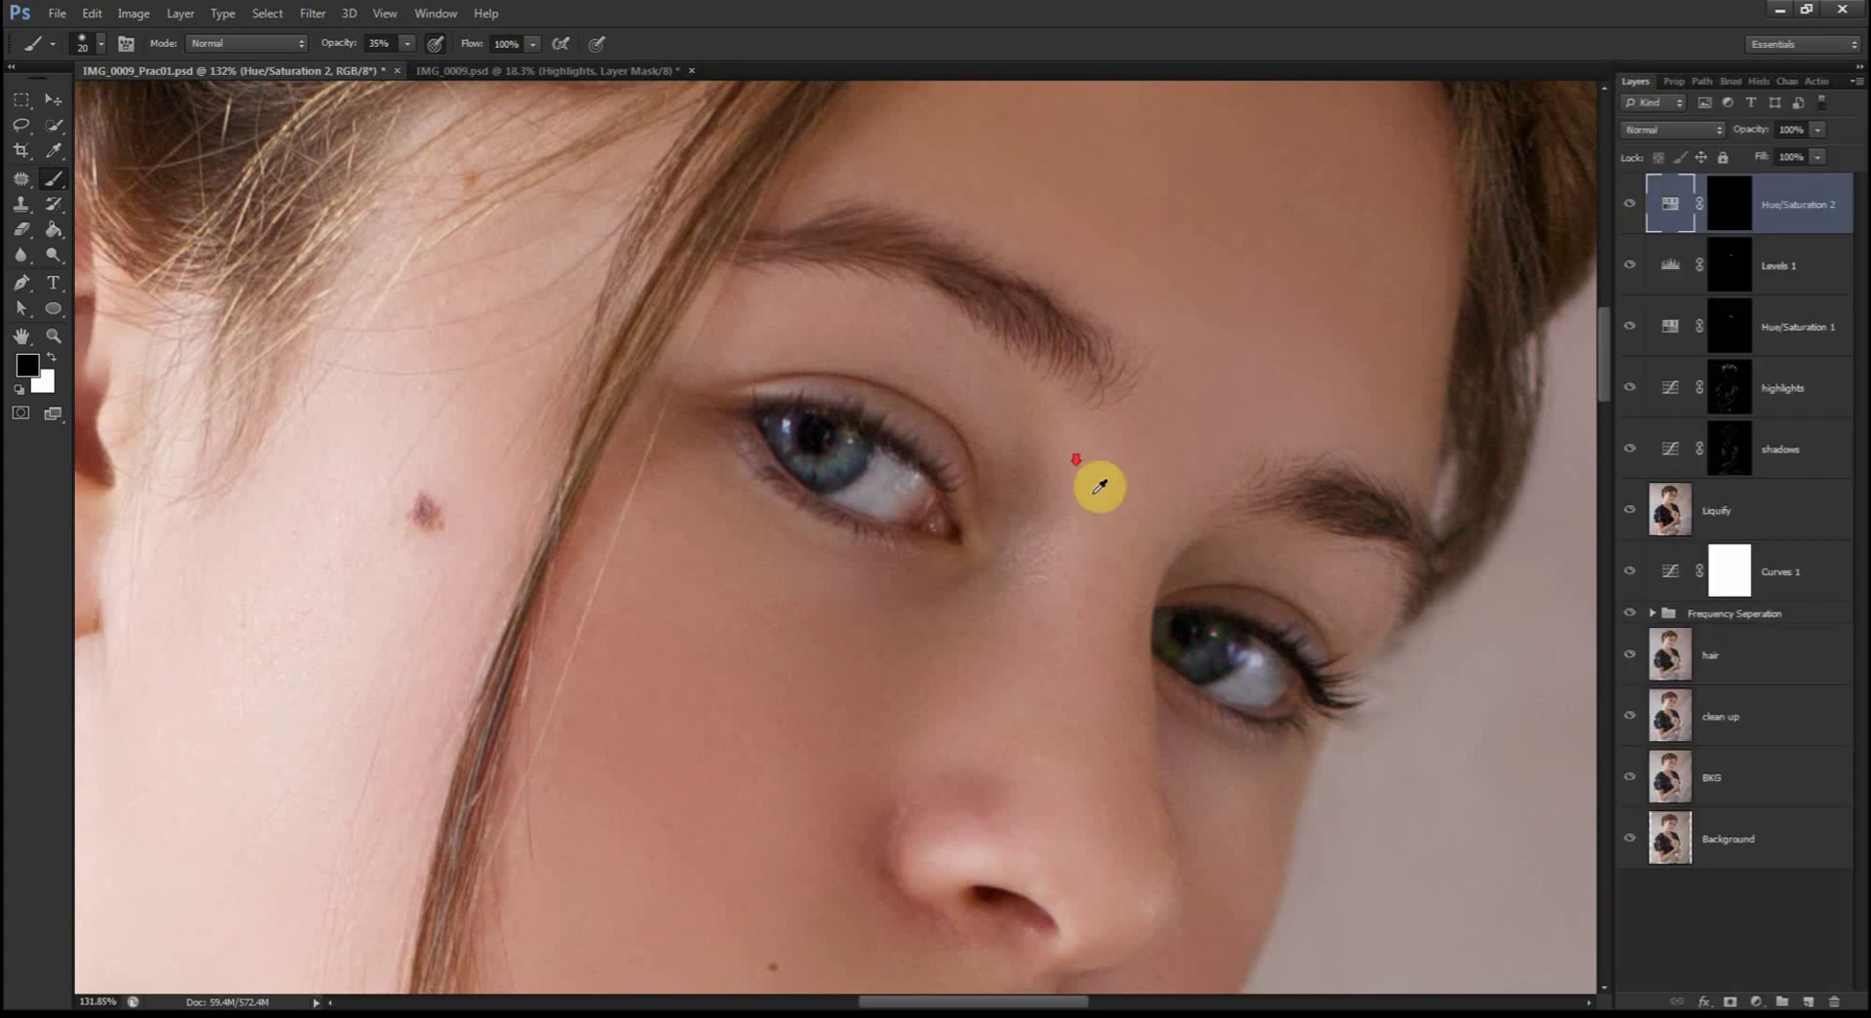
pyautogui.scroll(-5, 1099, 486)
pyautogui.doubleClick(1670, 204)
pyautogui.click(1636, 81)
pyautogui.click(1672, 129)
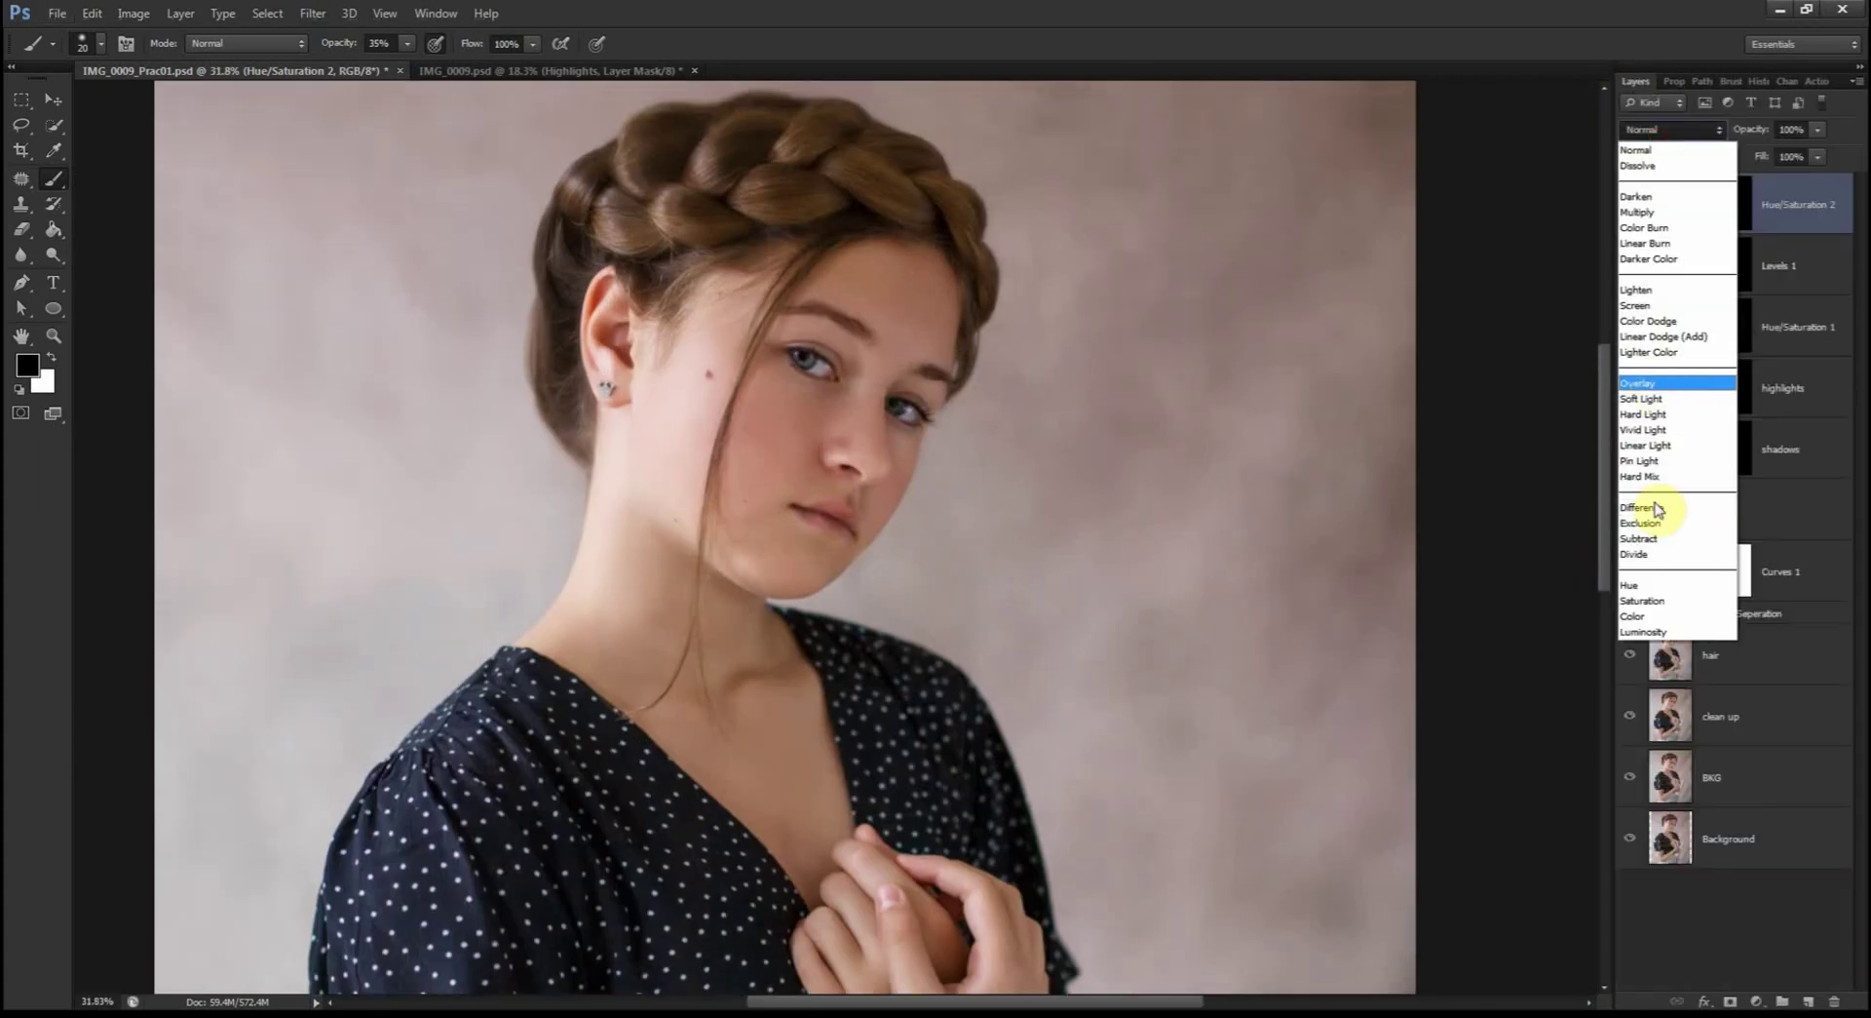
pyautogui.click(1643, 600)
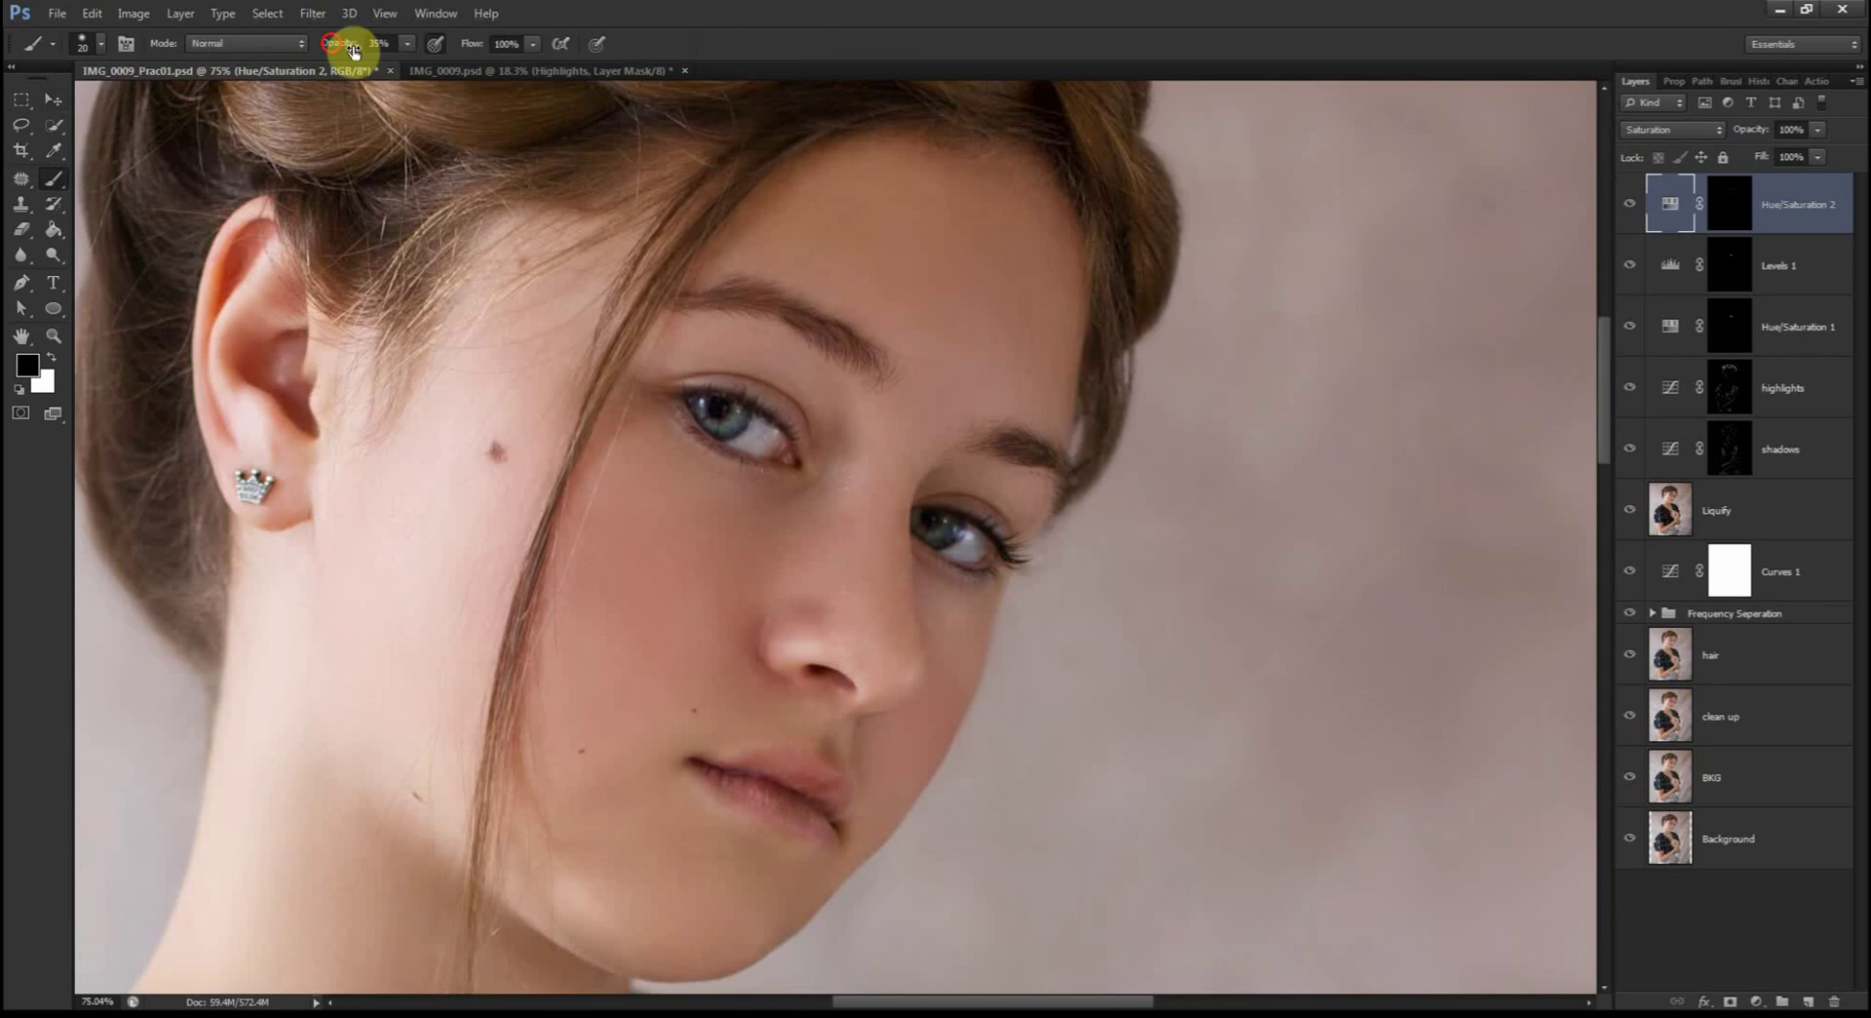
# Step: Paint over the irises on the Hue/Saturation 2 mask in white at 65% brush opacity and review the whole portrait
pyautogui.moveTo(354, 50); pyautogui.dragTo(383, 51)
pyautogui.click(1727, 206)
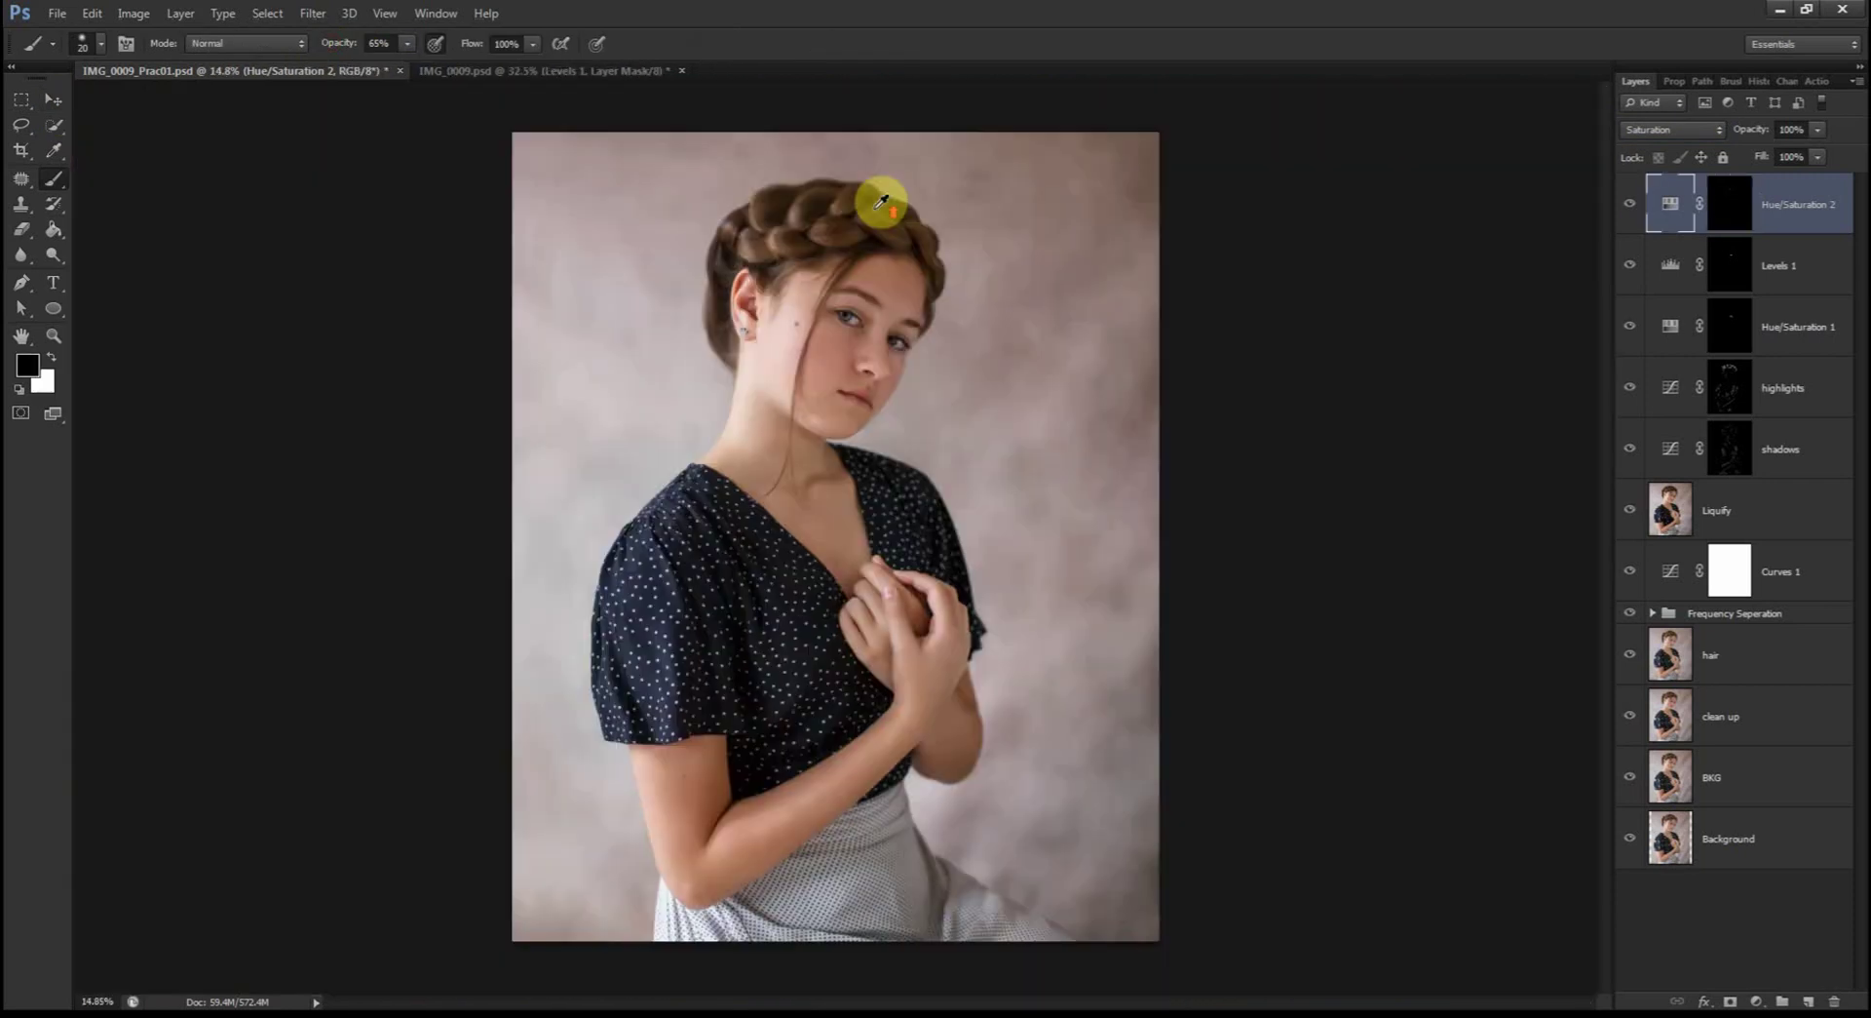
pyautogui.hotkey('ctrl', '0')
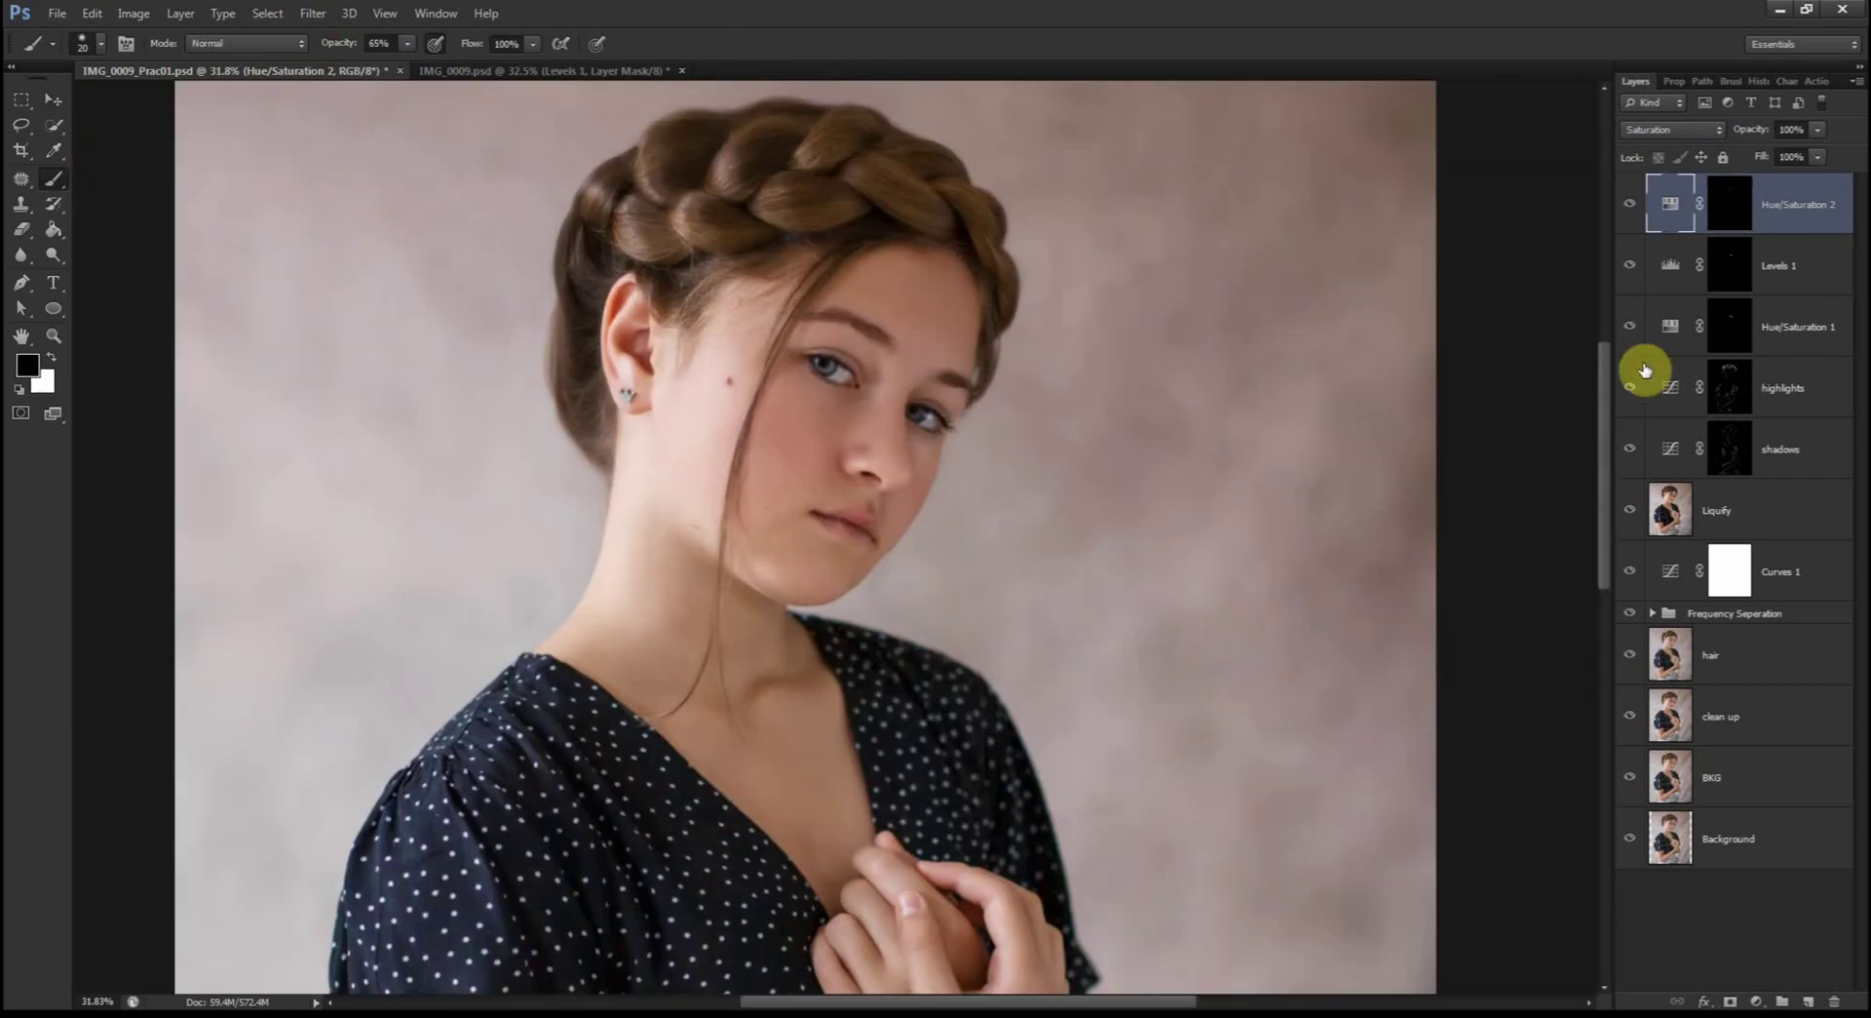
pyautogui.hotkey('ctrl', '0')
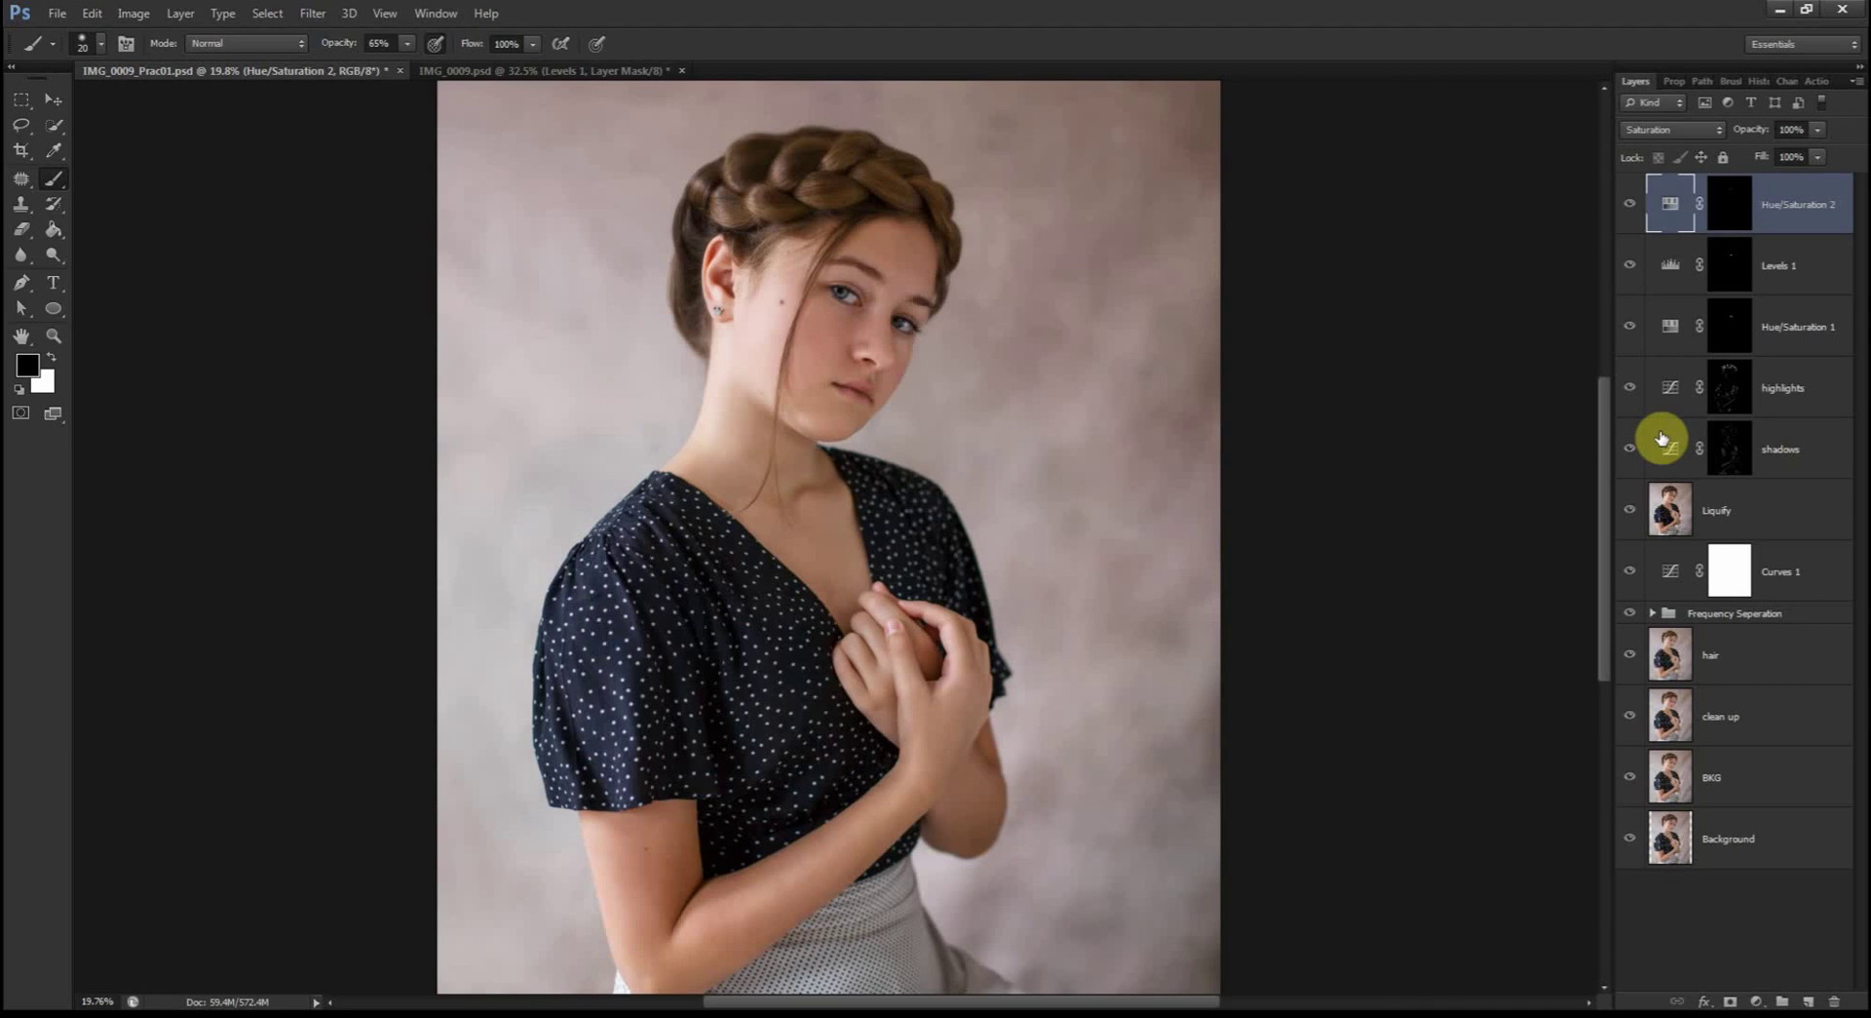
pyautogui.moveTo(1604, 398); pyautogui.dragTo(1603, 367)
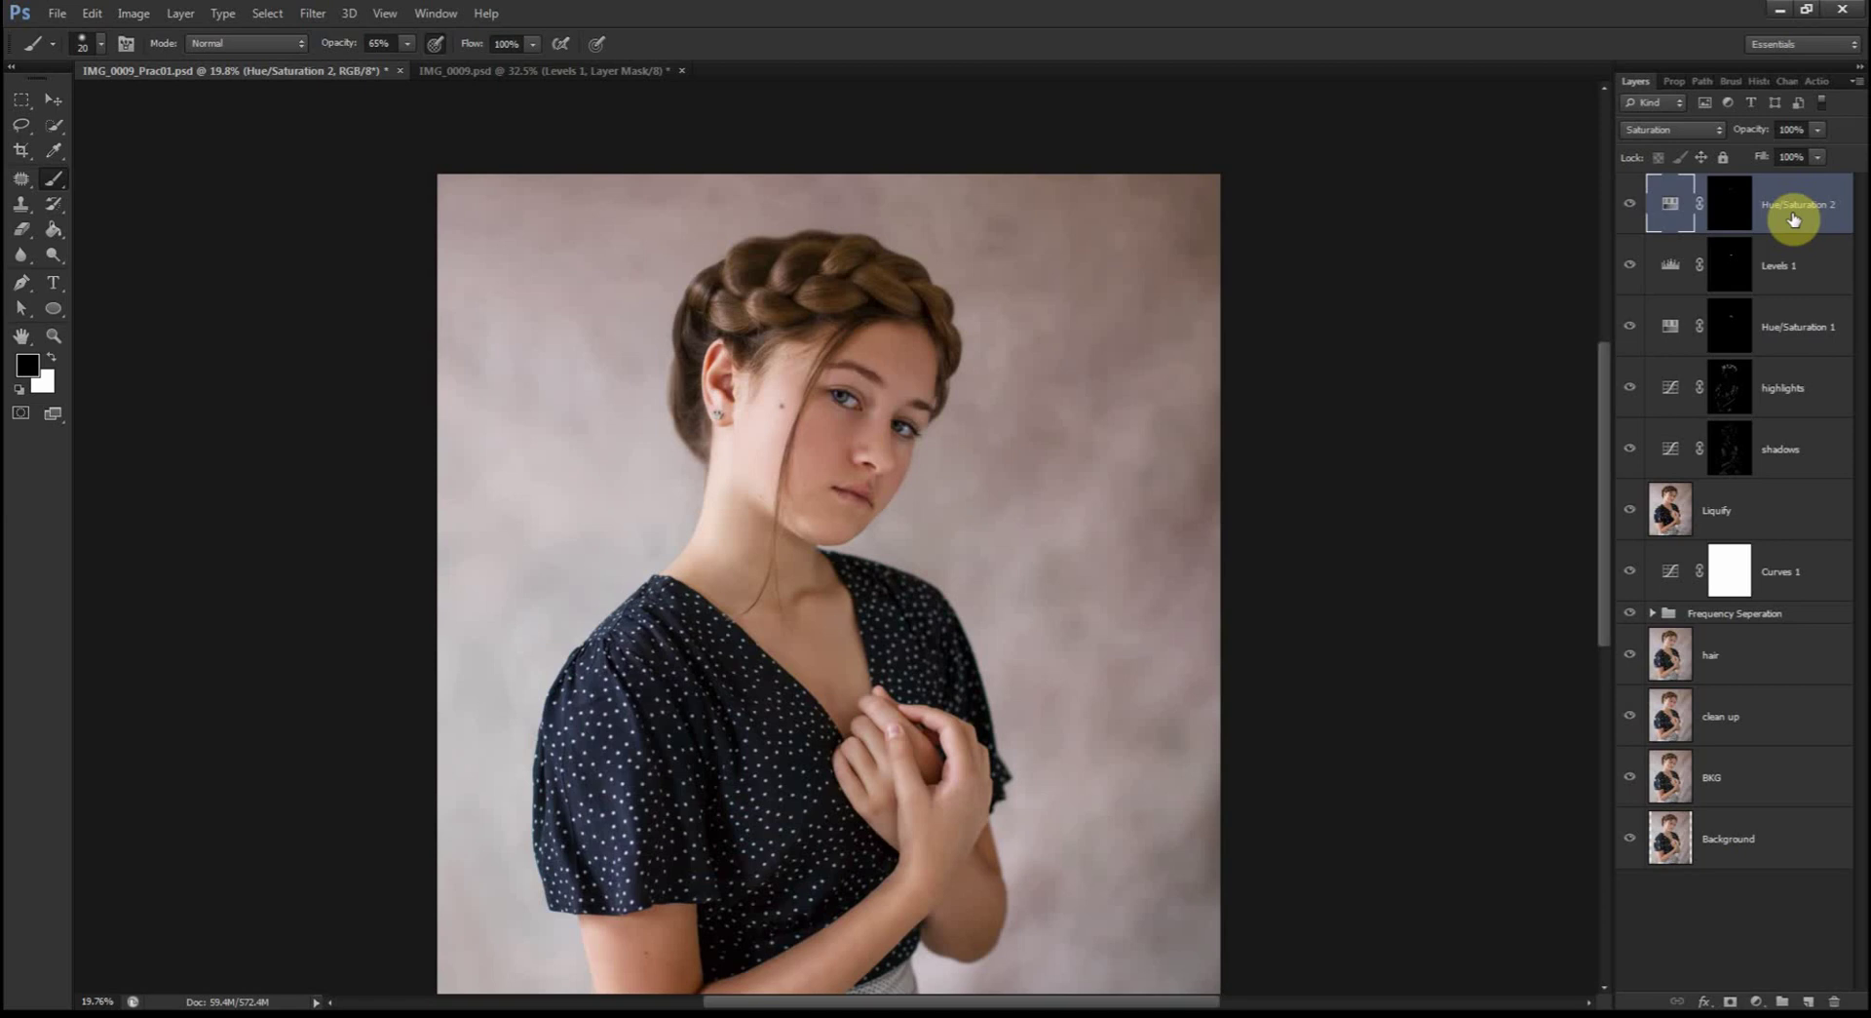
# Step: Stamp all visible layers into a new top layer and open the Shadows/Highlights adjustment for it
pyautogui.hotkey('ctrl', 'shift', 'alt', 'e')
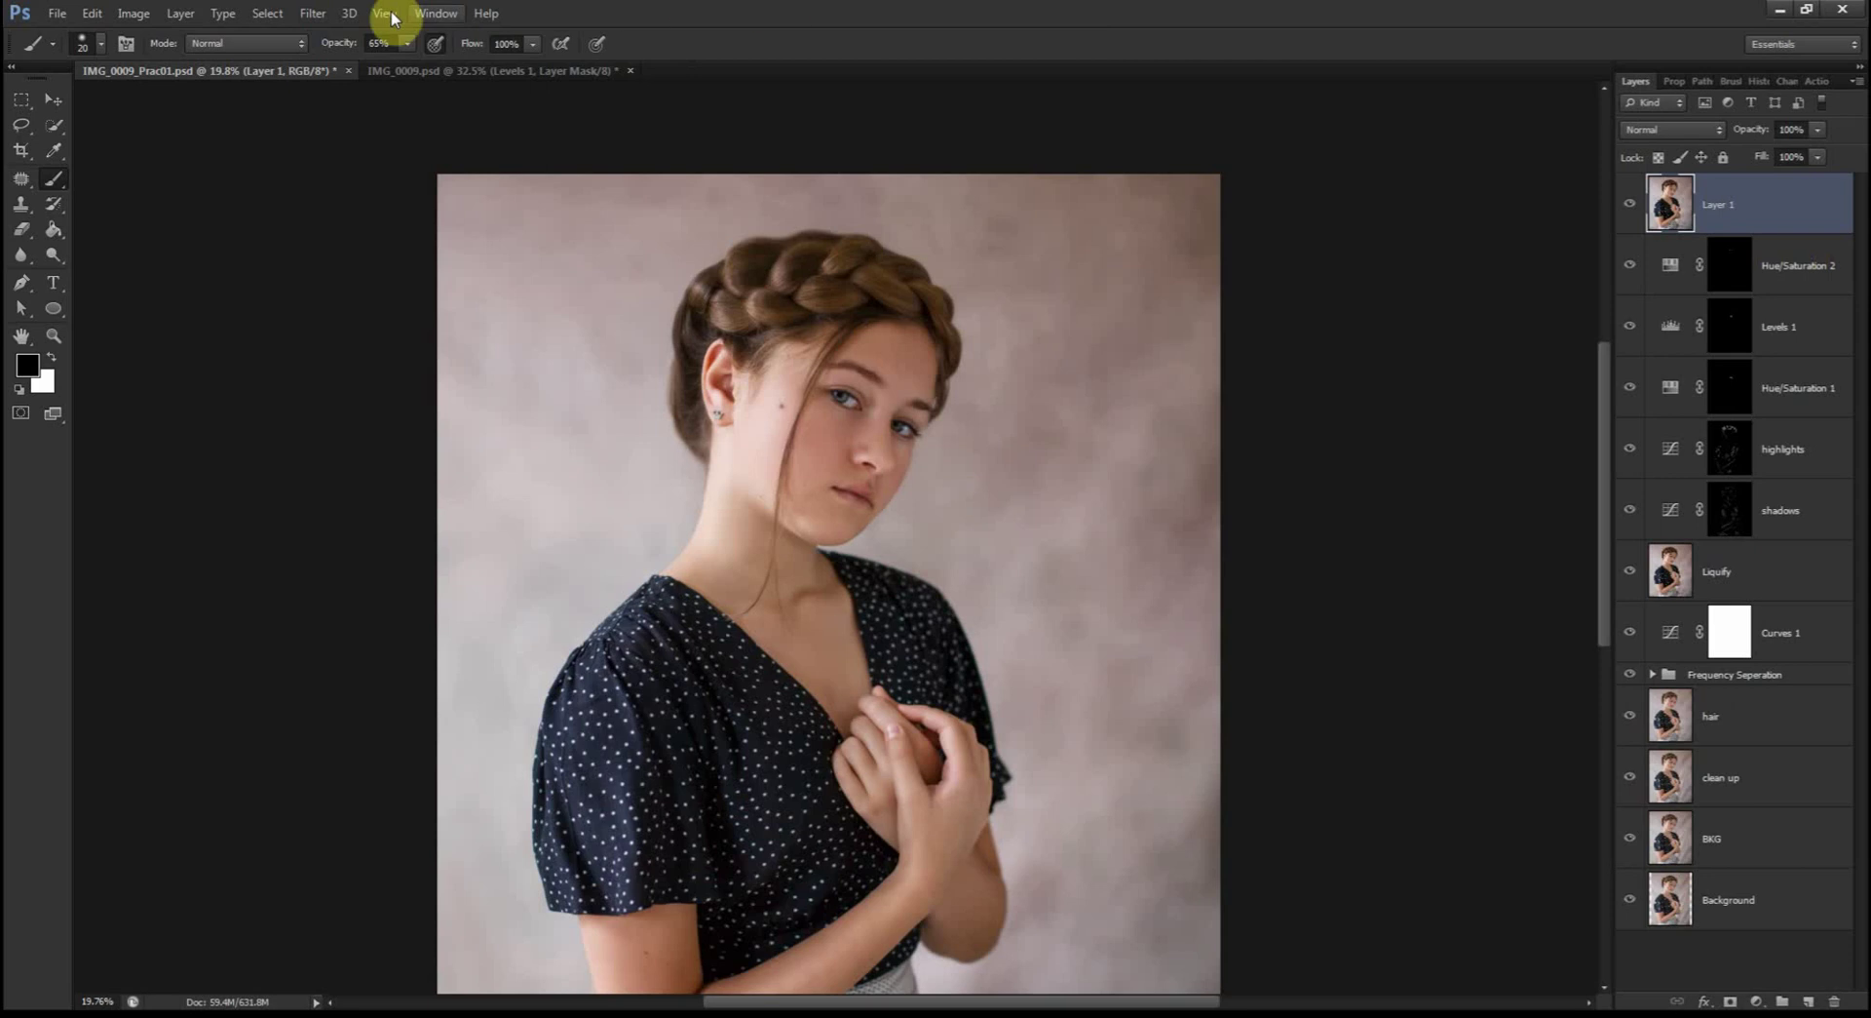
pyautogui.click(146, 16)
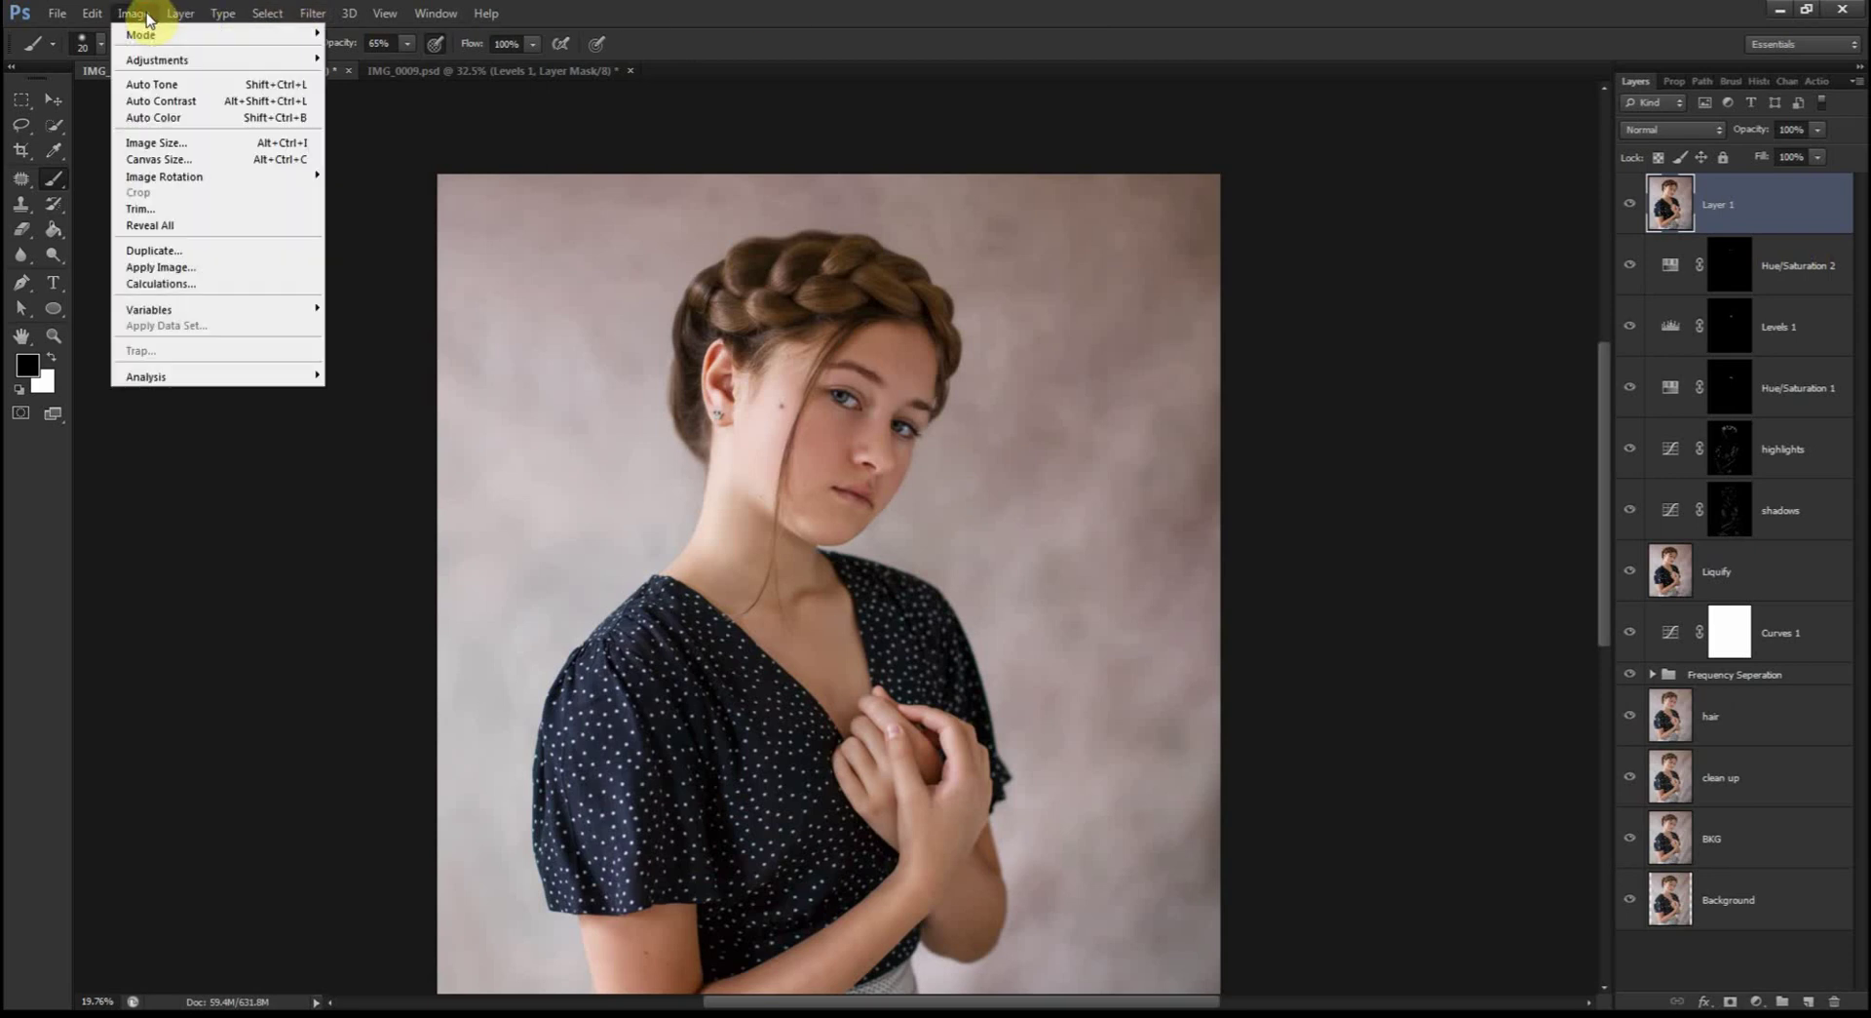
pyautogui.moveTo(147, 60)
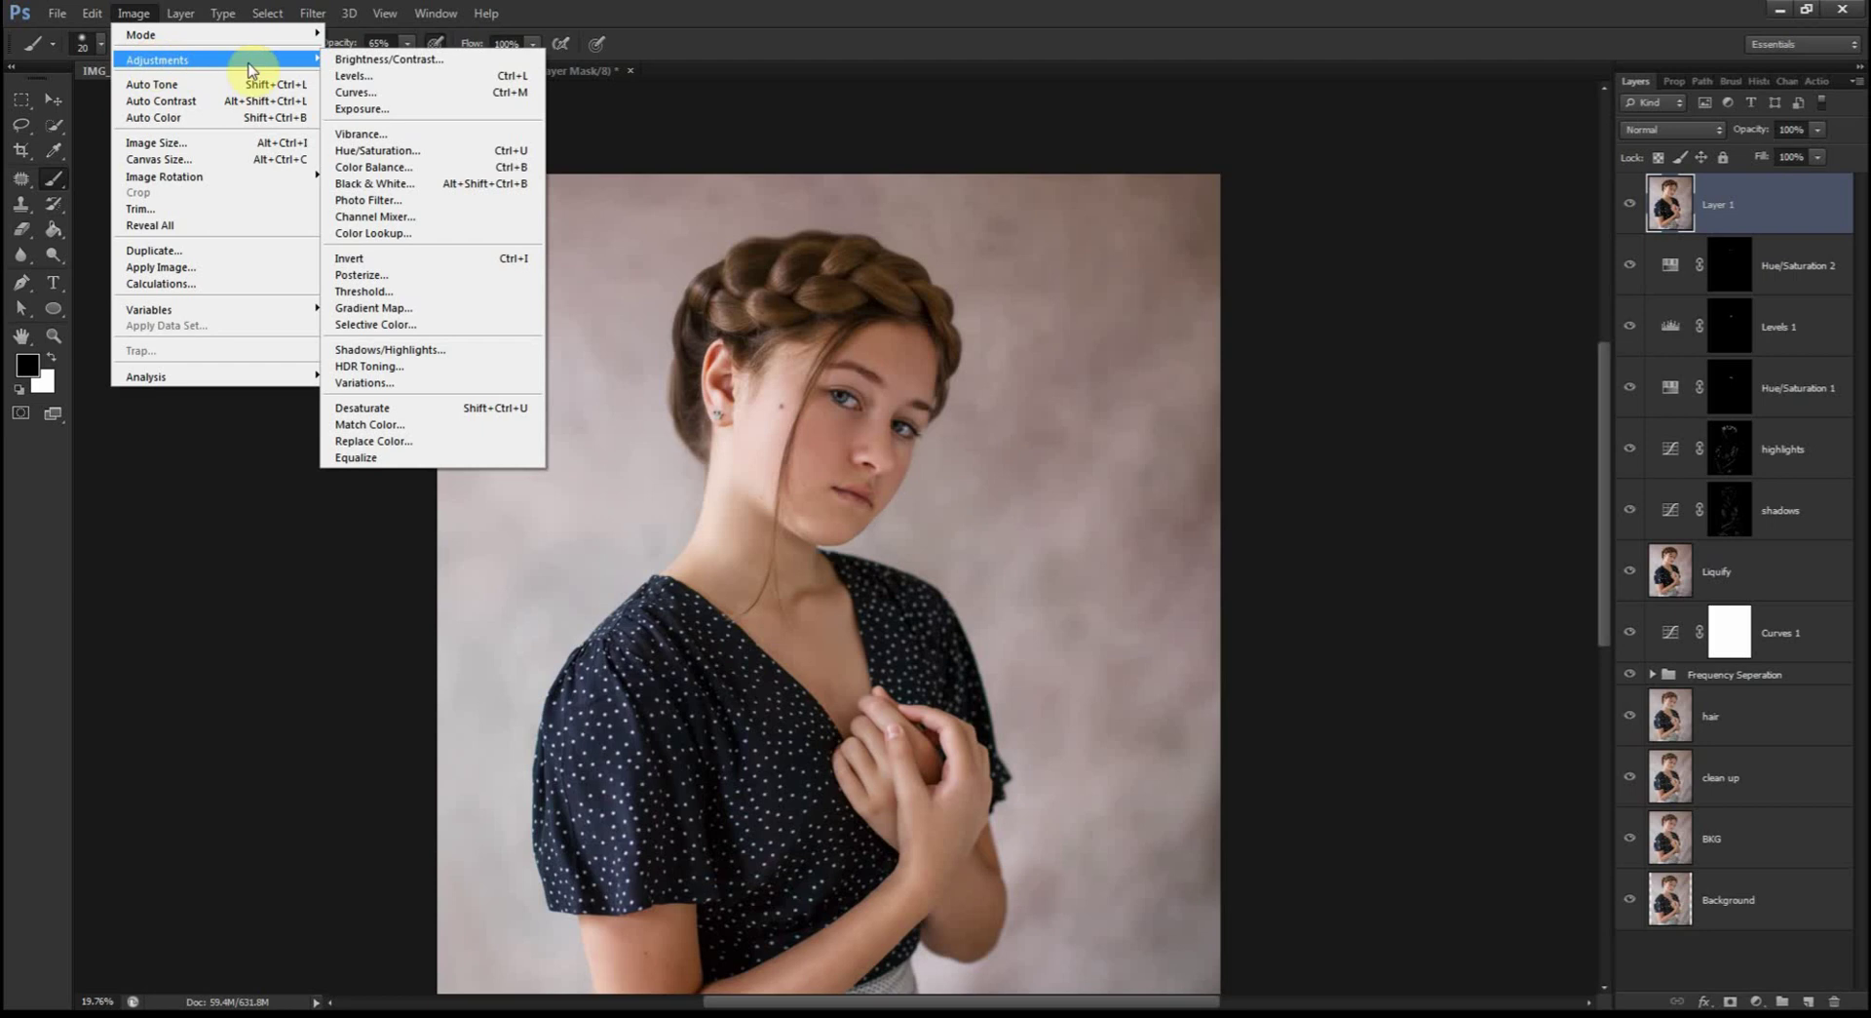
pyautogui.click(429, 350)
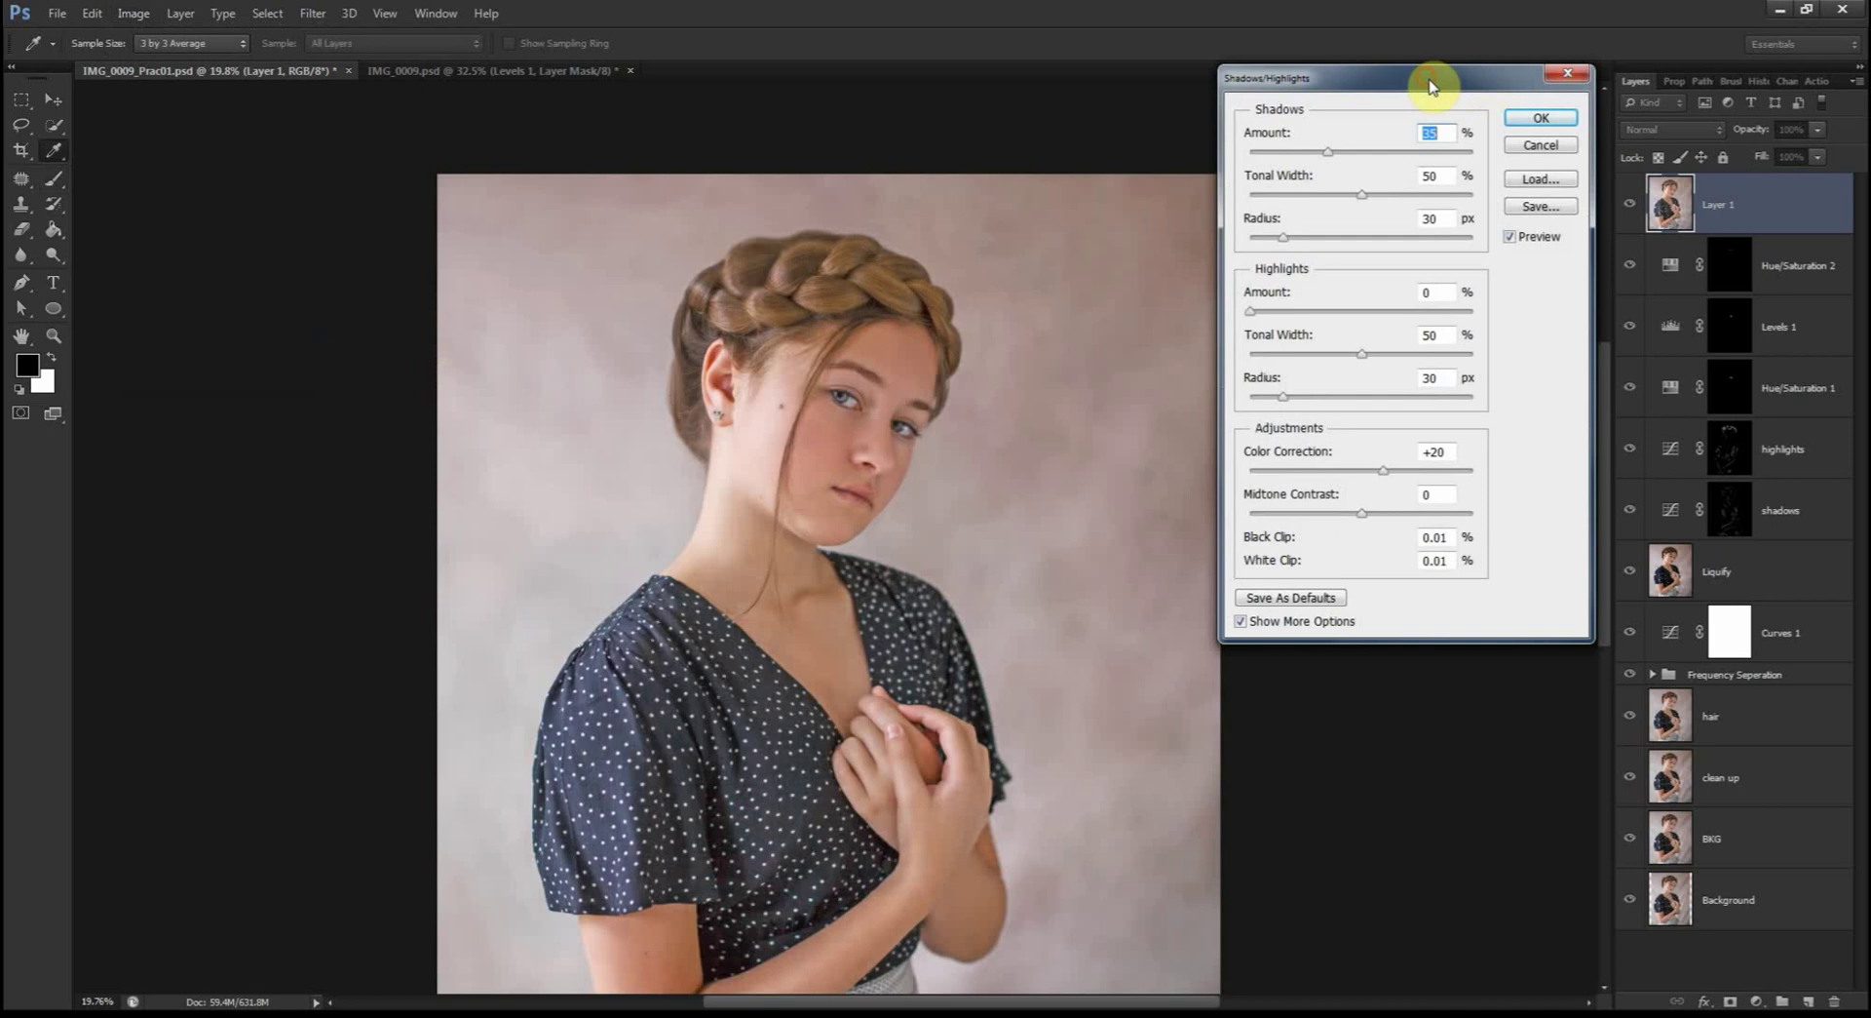
# Step: Set the Shadows values to Amount 11%, Tonal Width 41% and Radius 30 px
pyautogui.moveTo(1429, 86); pyautogui.dragTo(1448, 135)
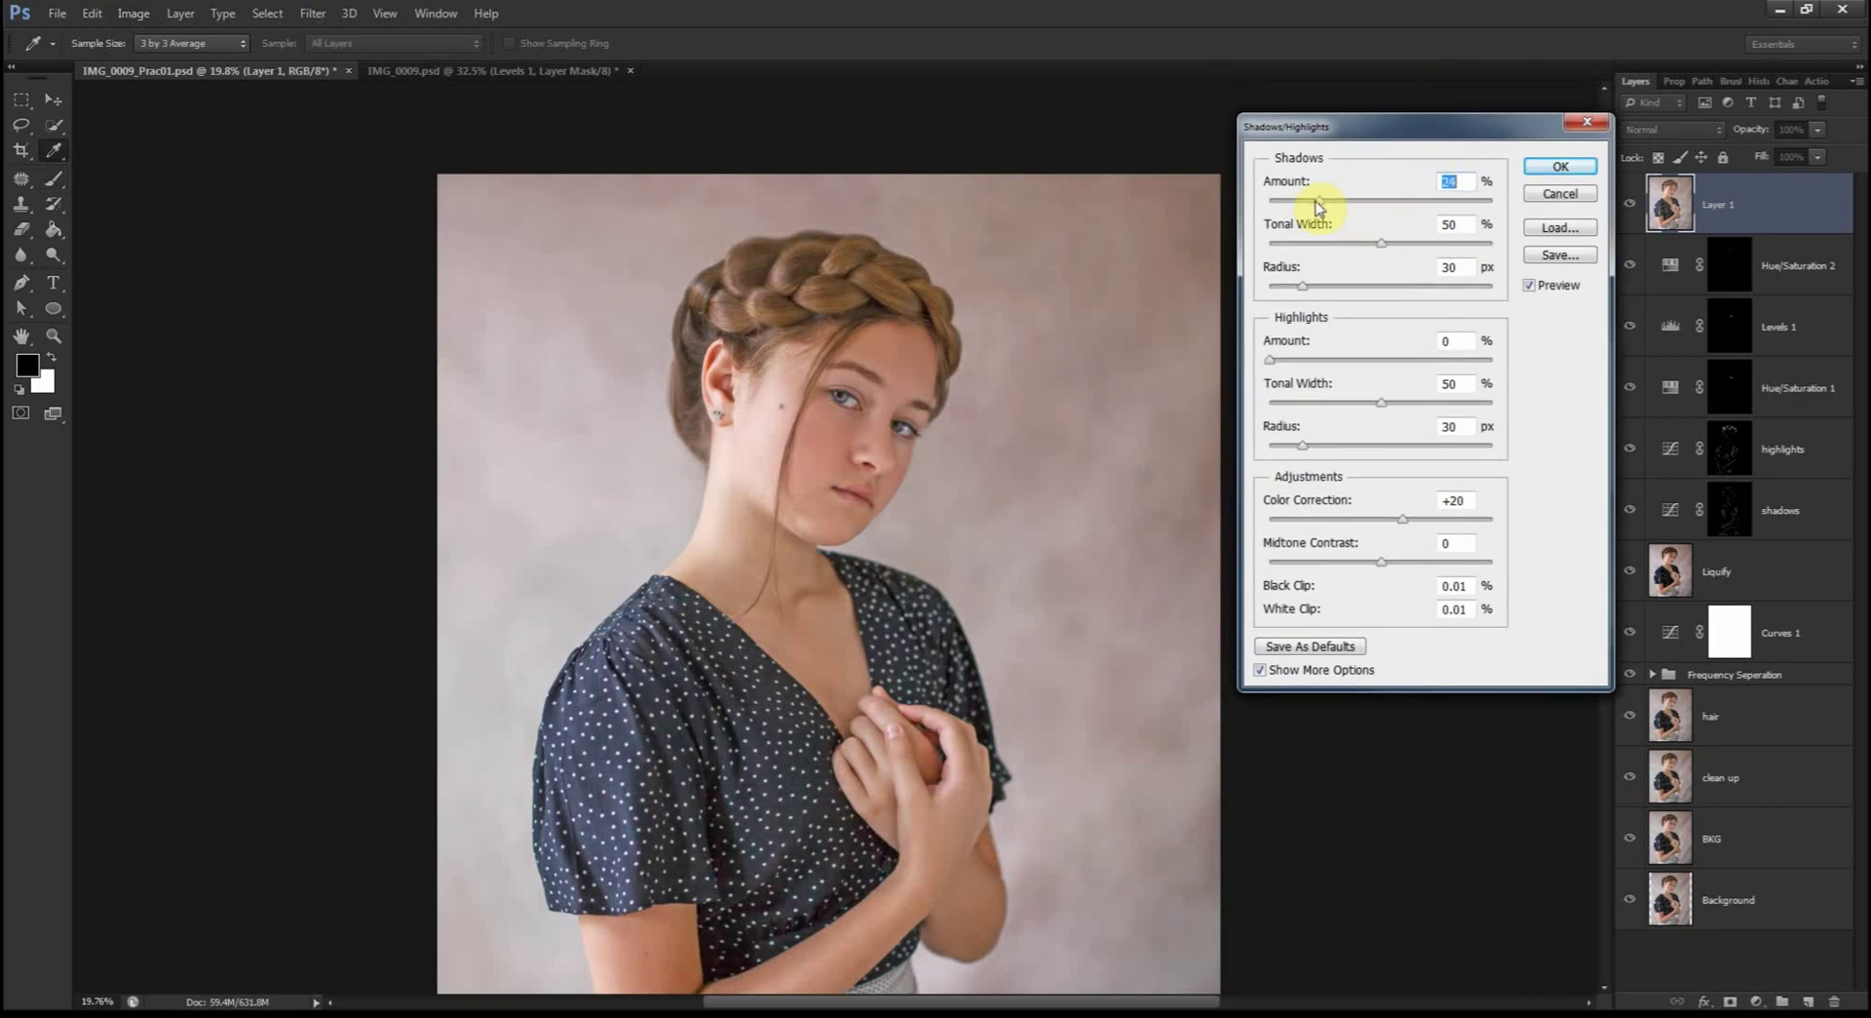
pyautogui.moveTo(1316, 200); pyautogui.dragTo(1304, 200)
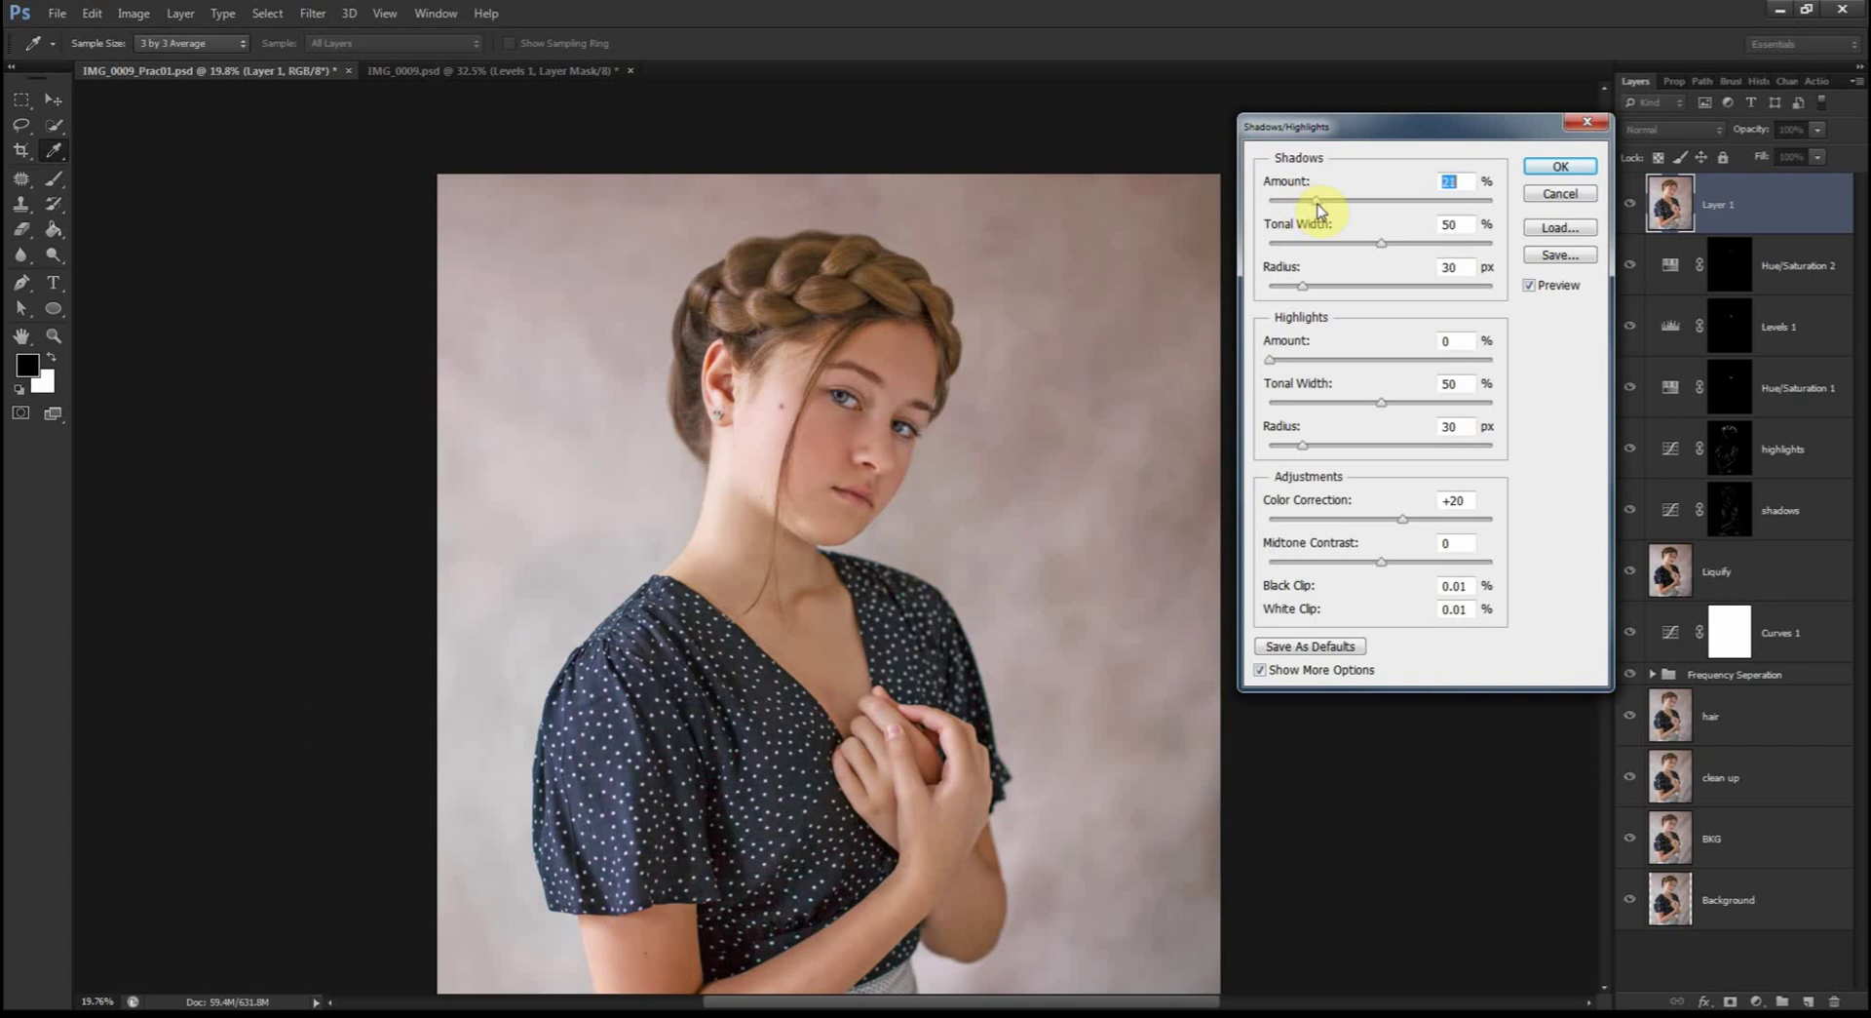
pyautogui.moveTo(1381, 245); pyautogui.dragTo(1360, 244)
pyautogui.moveTo(1303, 286)
pyautogui.mouseDown()
pyautogui.moveTo(1345, 288)
pyautogui.moveTo(1304, 286)
pyautogui.mouseUp()
# Step: Set Highlights to Amount 10%, Tonal Width 37%, Radius 67 px, Color Correction to +11 and Midtone Contrast to +8, and apply the adjustment
pyautogui.moveTo(1270, 360); pyautogui.dragTo(1292, 362)
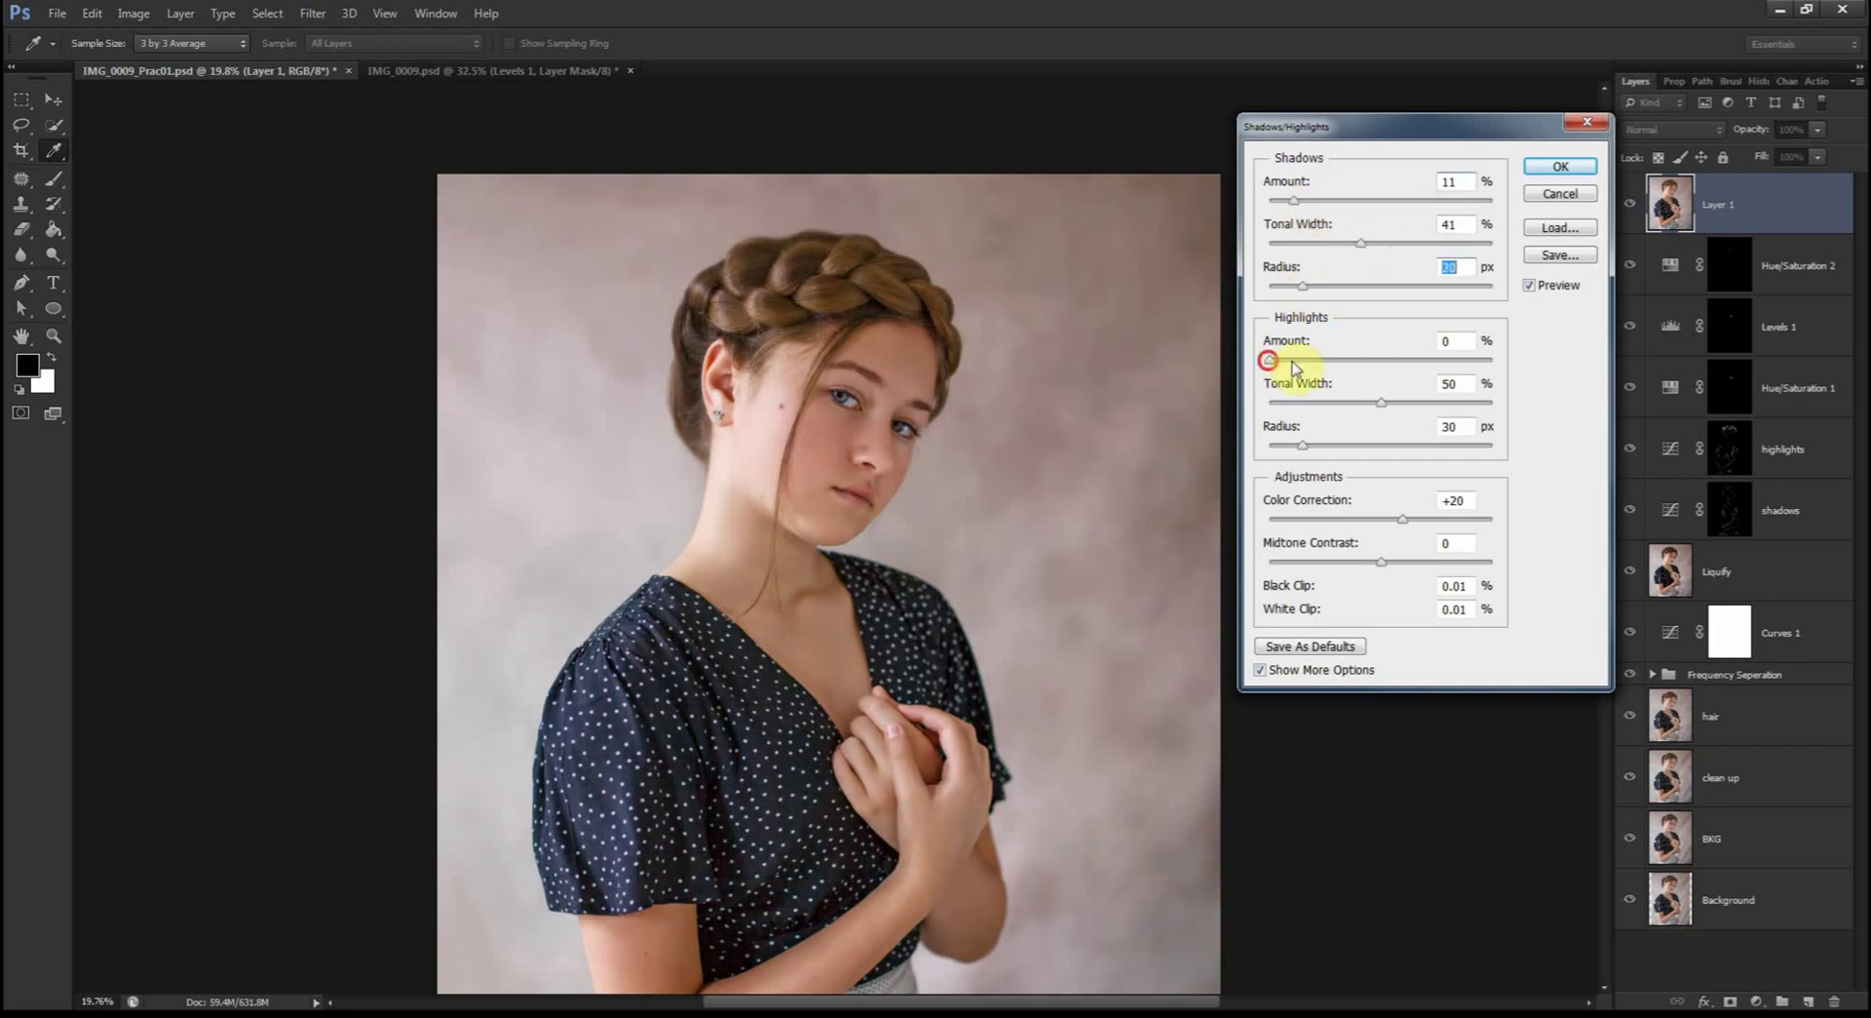
pyautogui.moveTo(1381, 401); pyautogui.dragTo(1344, 445)
pyautogui.moveTo(1403, 518)
pyautogui.mouseDown()
pyautogui.moveTo(1372, 518)
pyautogui.moveTo(1393, 519)
pyautogui.mouseUp()
pyautogui.moveTo(1382, 562); pyautogui.dragTo(1390, 561)
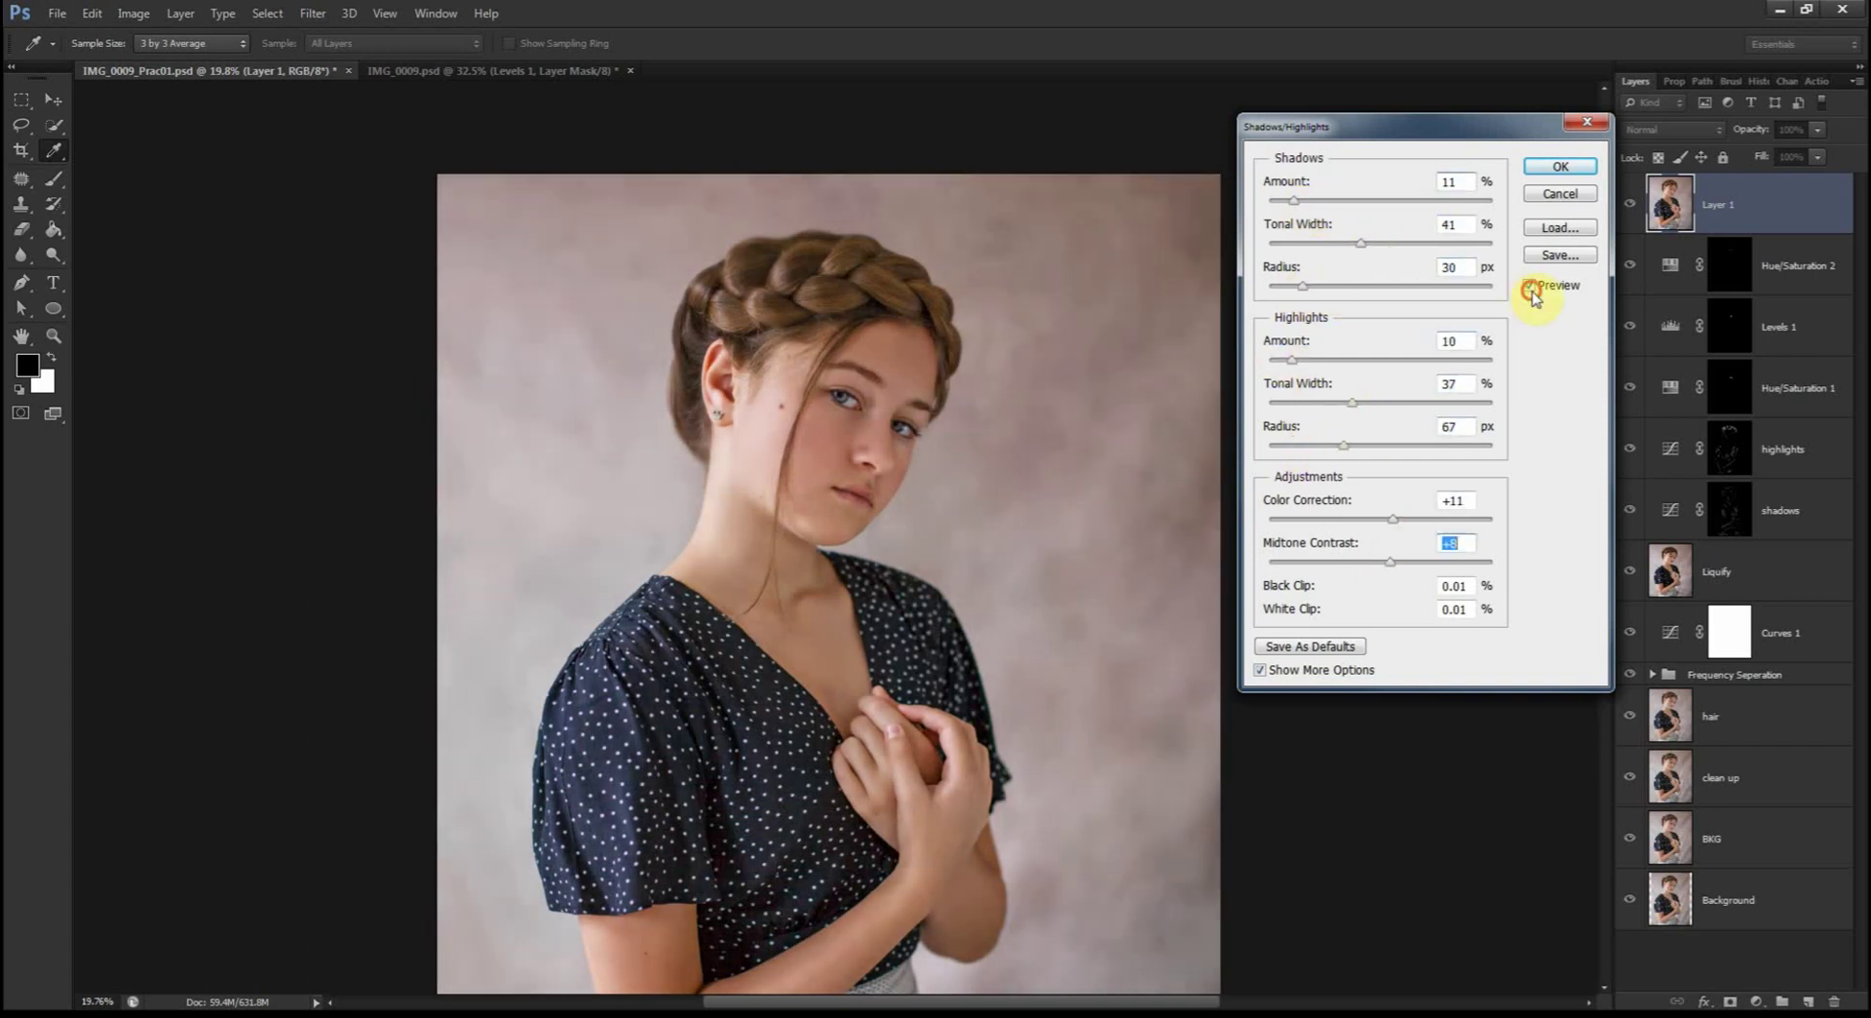
pyautogui.scroll(-2, 1043, 585)
pyautogui.press('b')
# Step: Rename the stamped top layer as S&H
pyautogui.doubleClick(1720, 204)
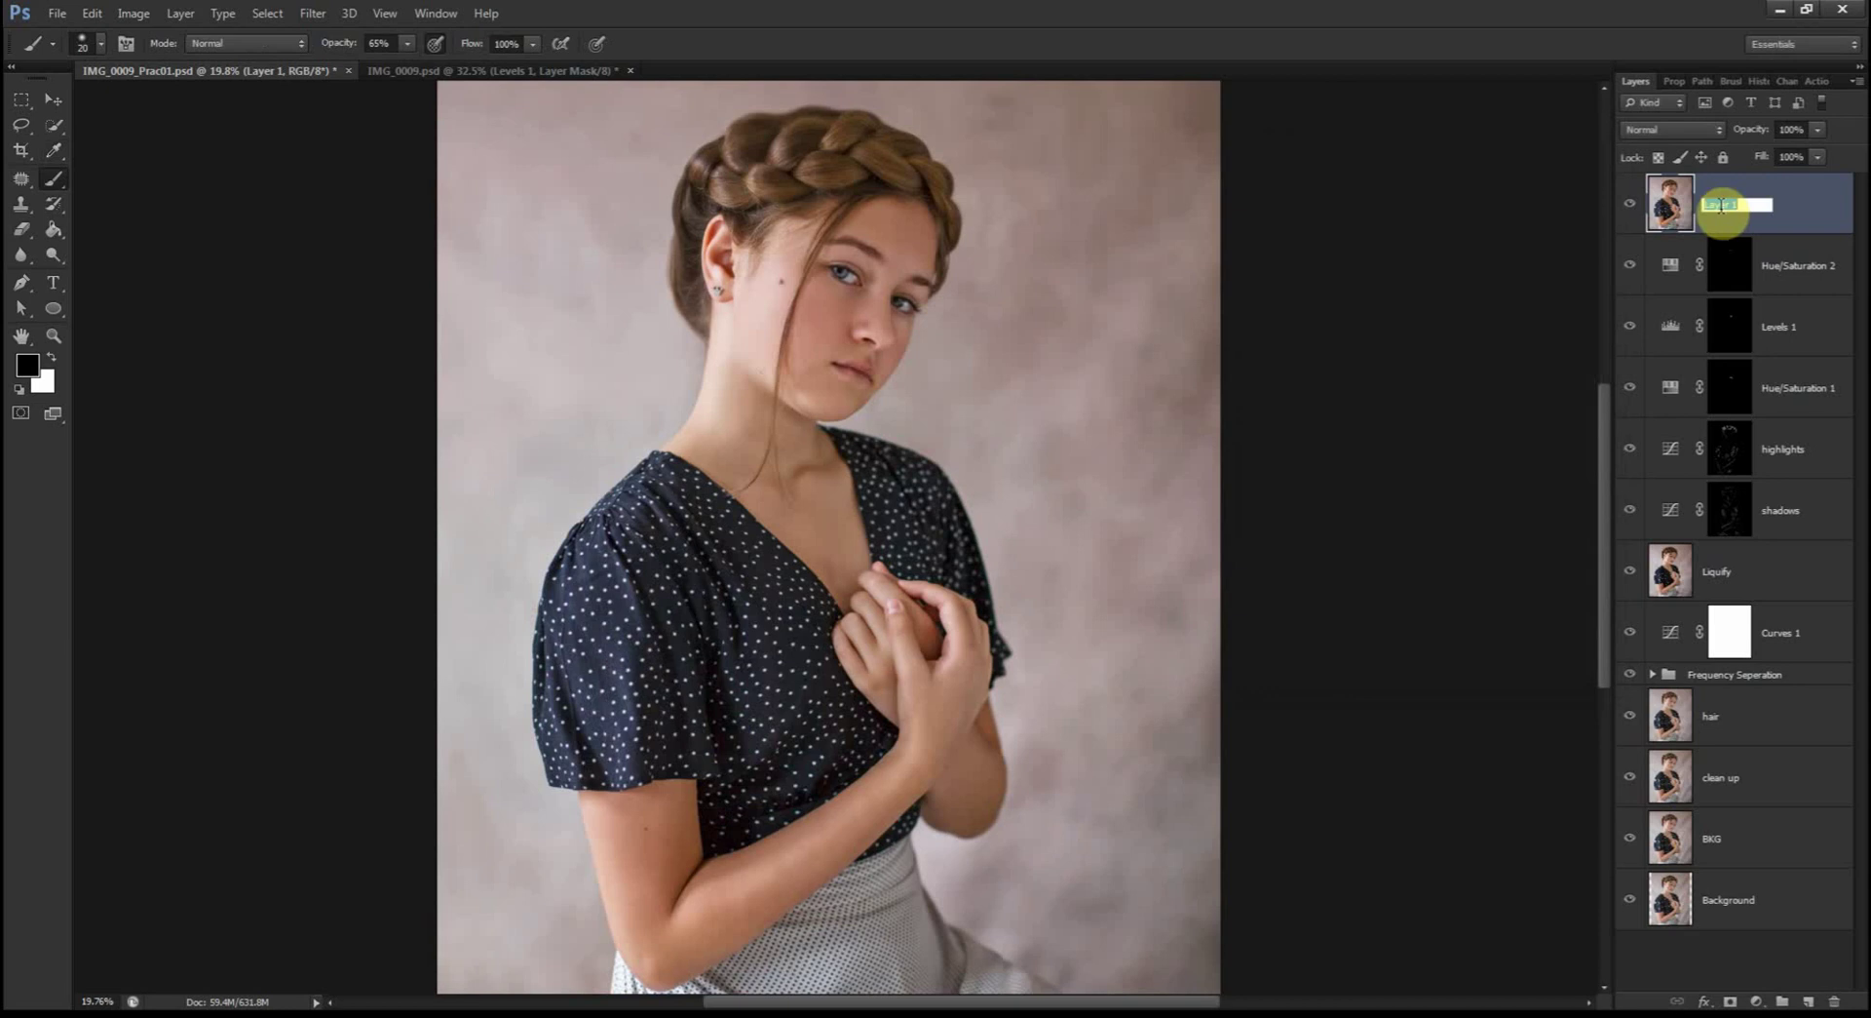
pyautogui.write('S&H')
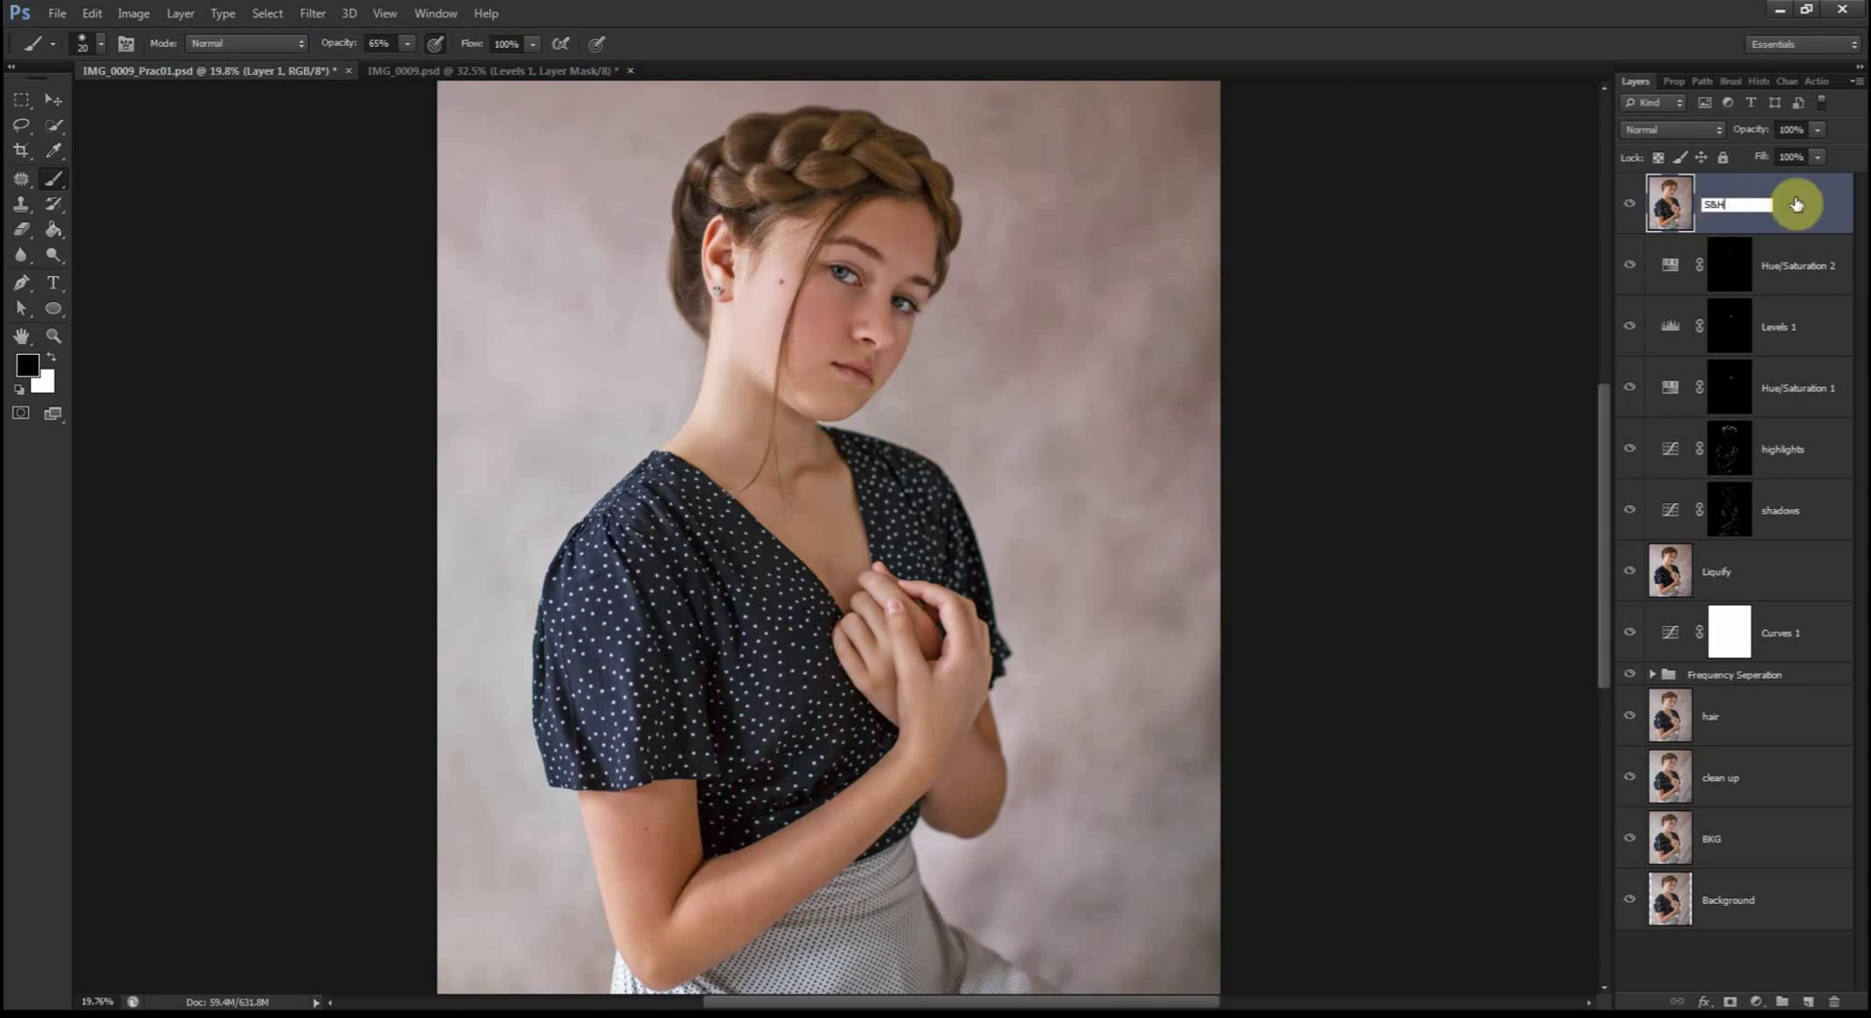
pyautogui.press('Return')
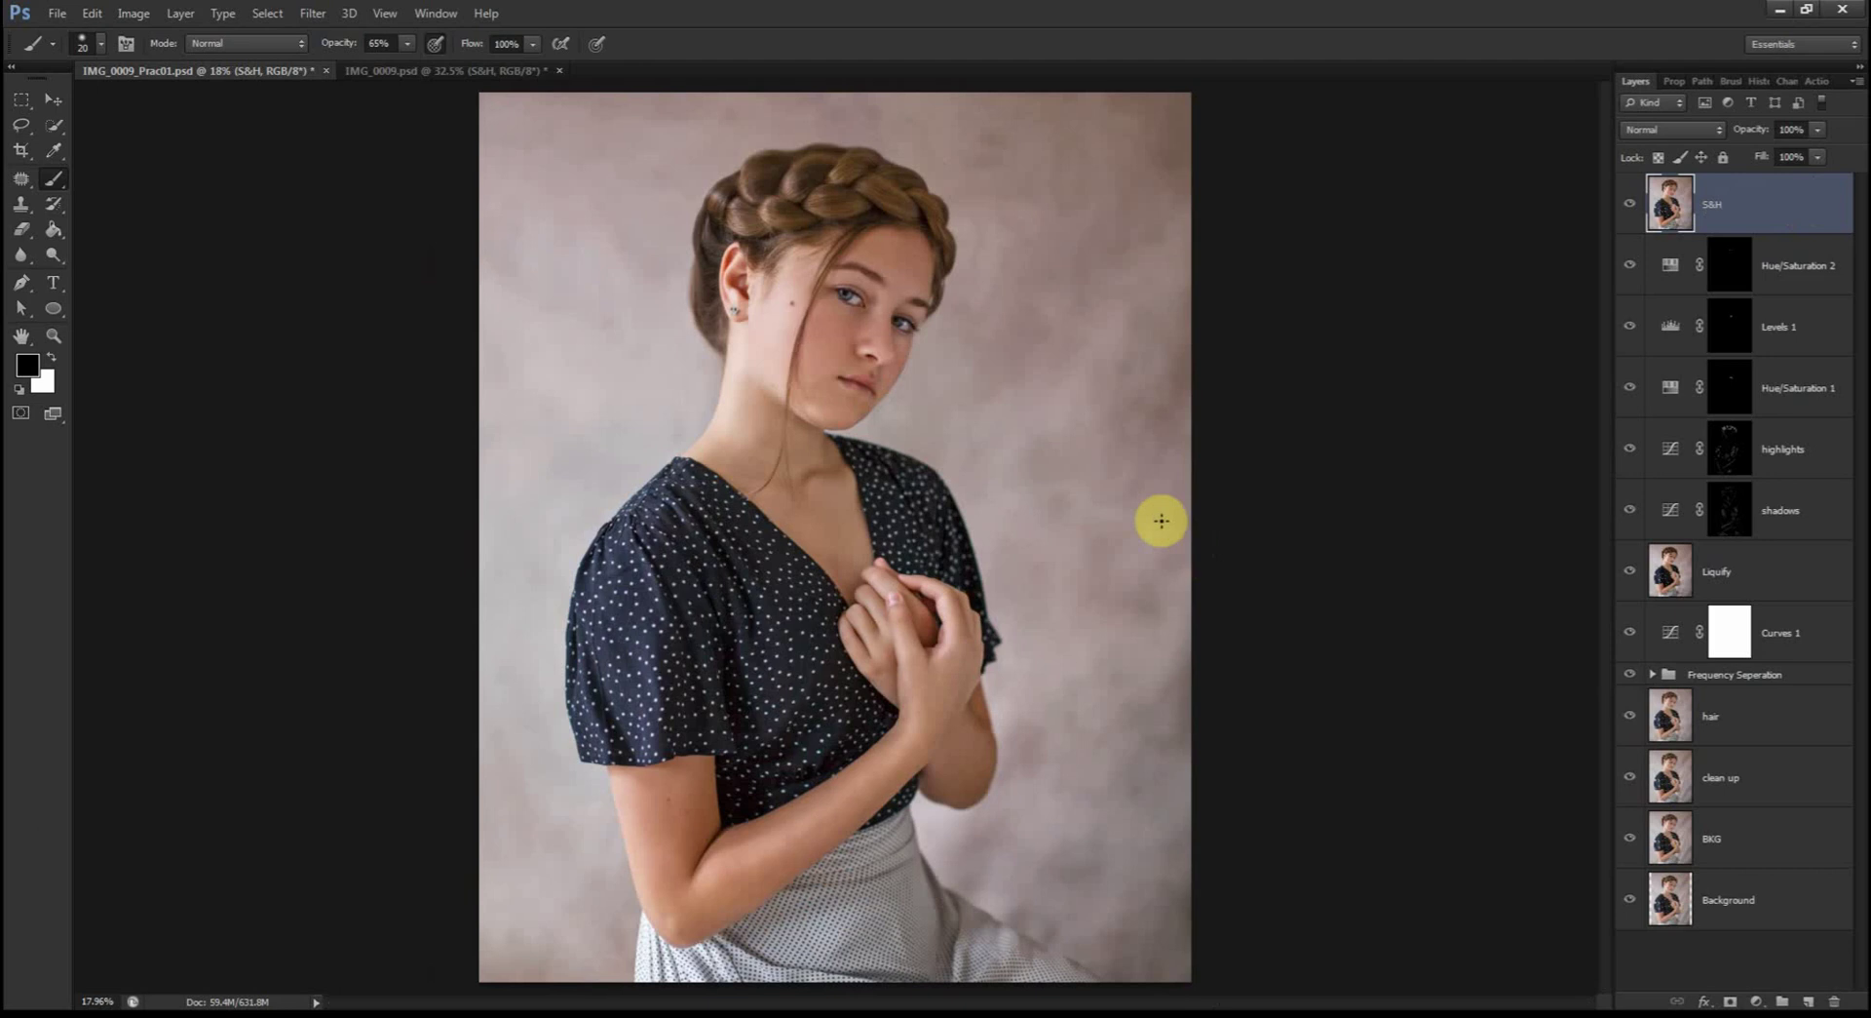
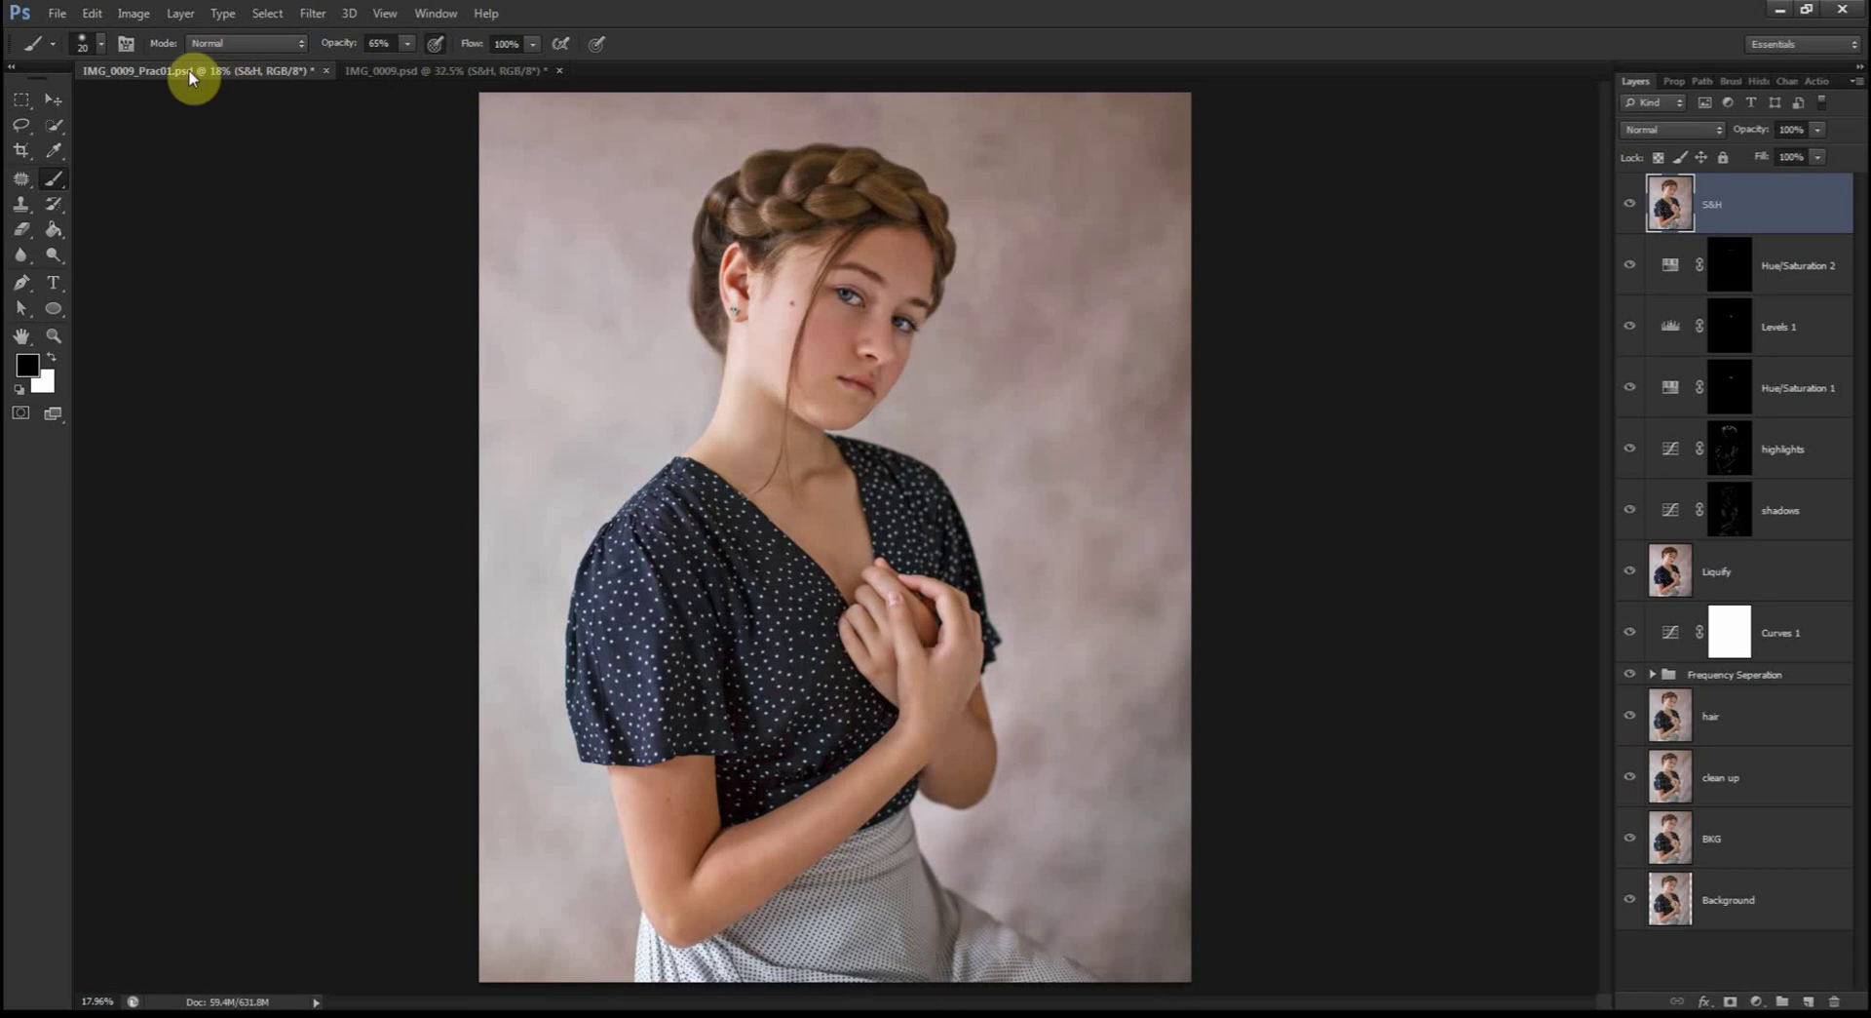
pyautogui.click(422, 71)
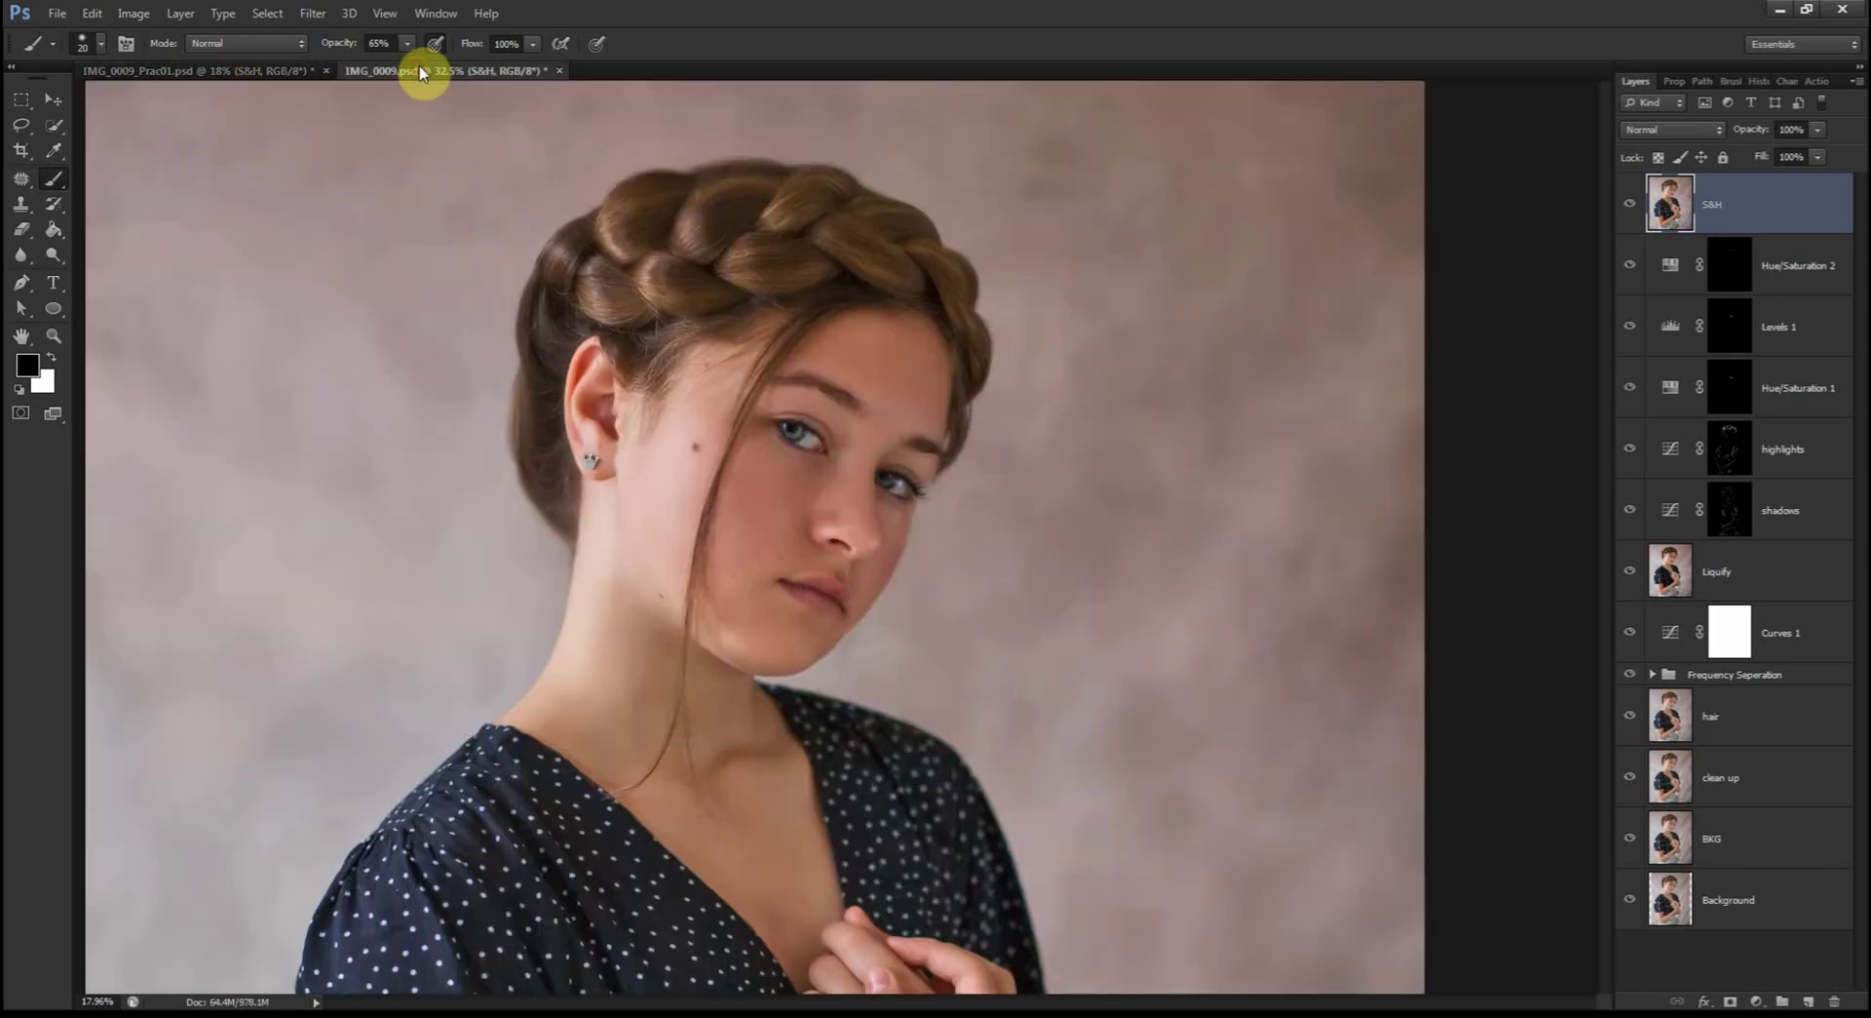
pyautogui.click(303, 75)
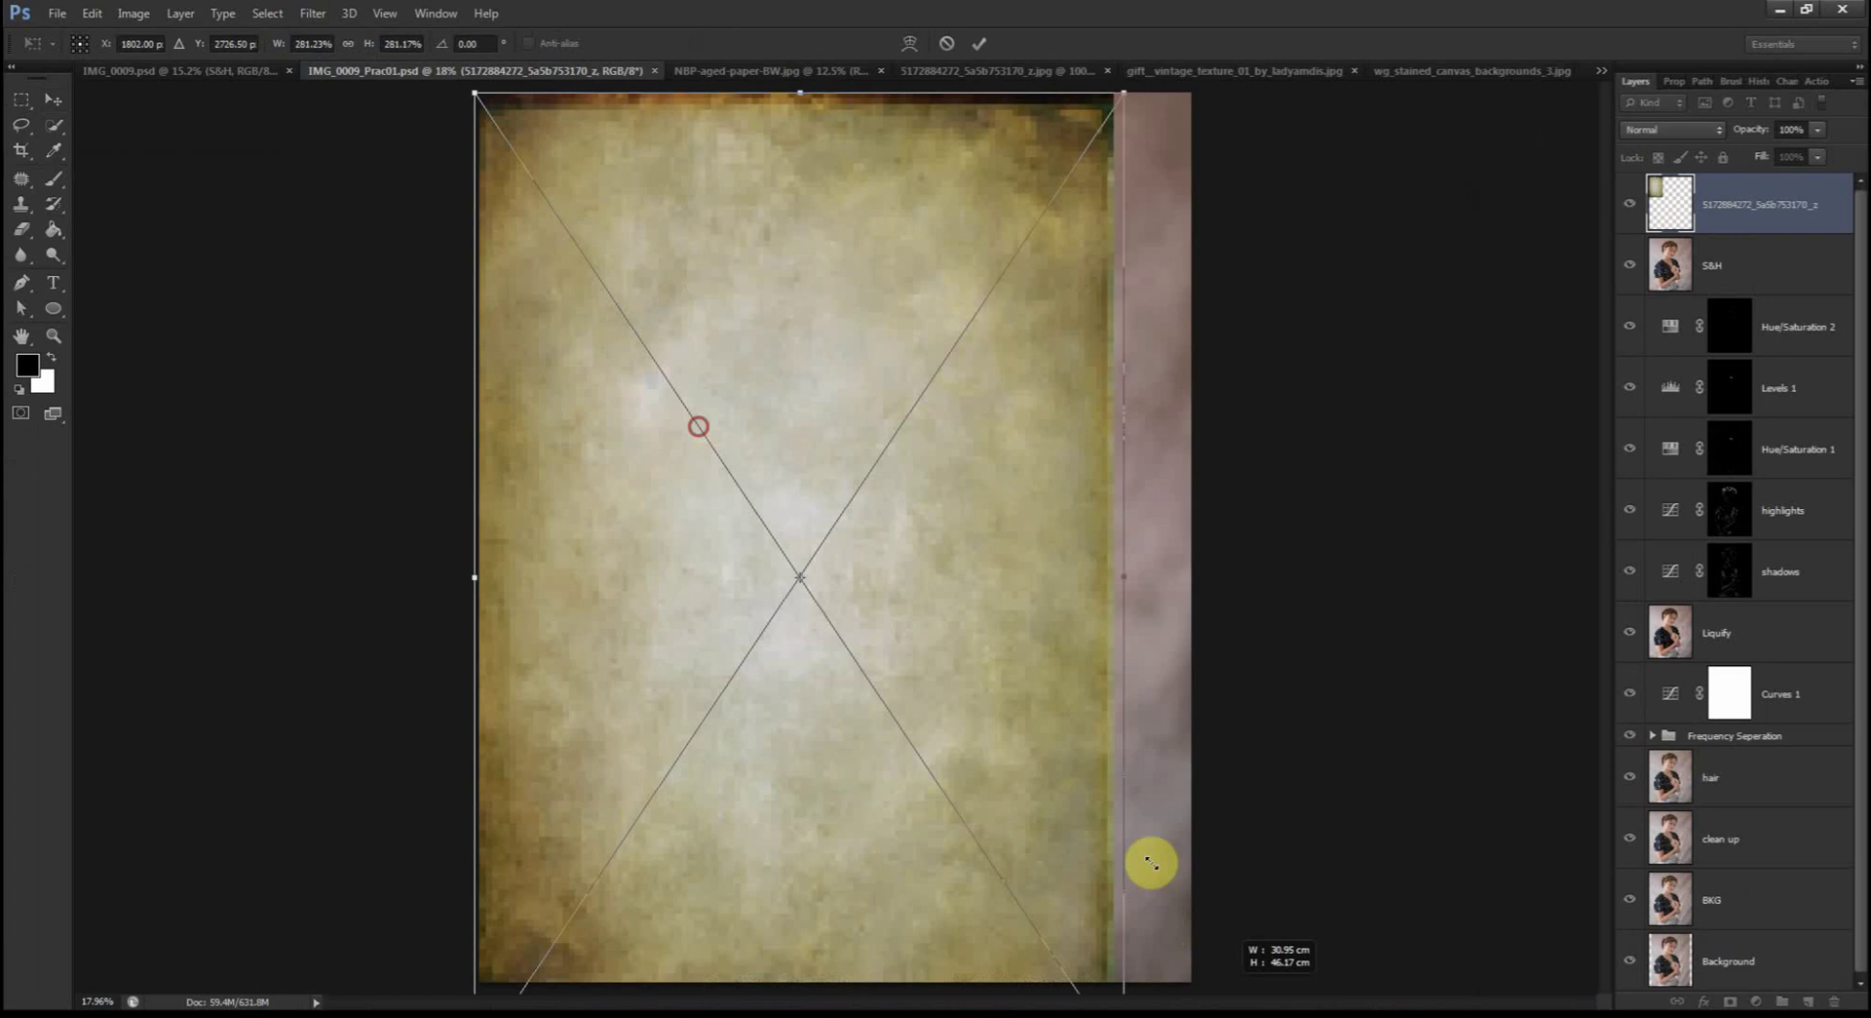
pyautogui.moveTo(1111, 543); pyautogui.dragTo(1197, 548)
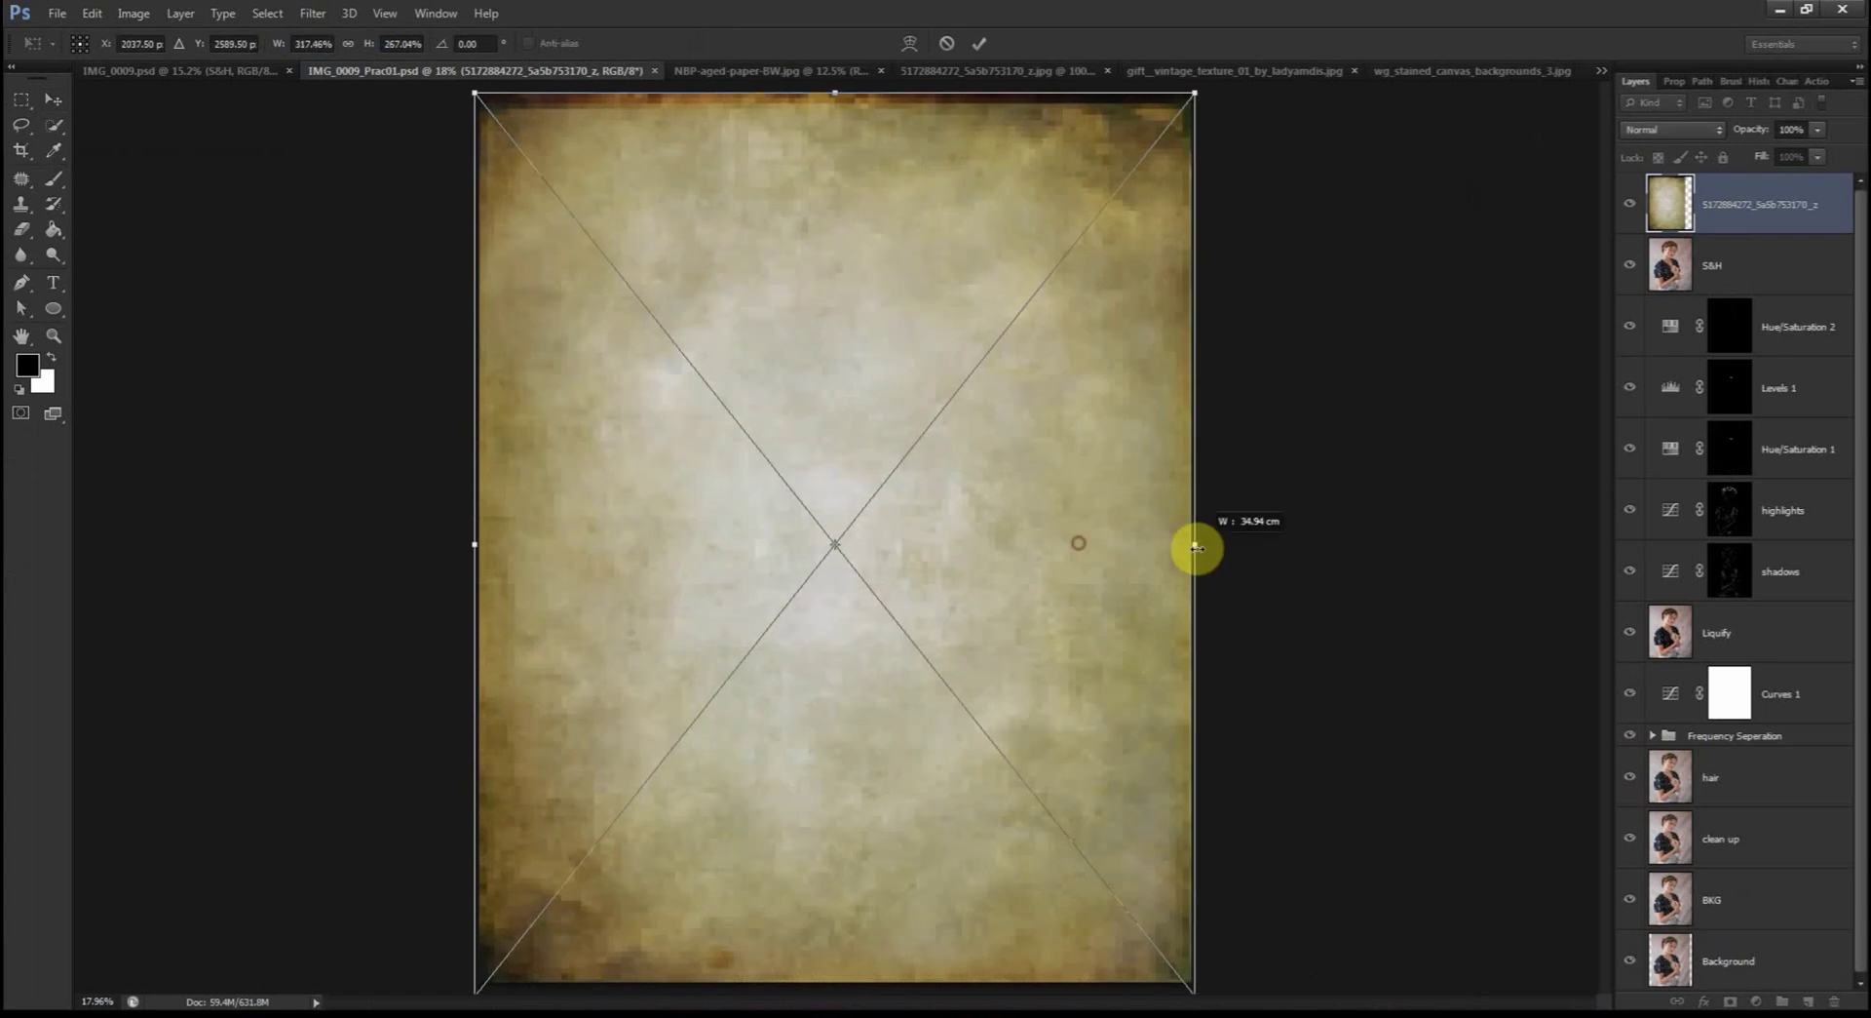
pyautogui.doubleClick(890, 341)
# Step: Place the gift__vintage_texture_01_by_ladyamdis texture as a new layer above the yellow paper texture and scale it over the portrait
pyautogui.click(61, 16)
pyautogui.click(92, 299)
pyautogui.doubleClick(1379, 322)
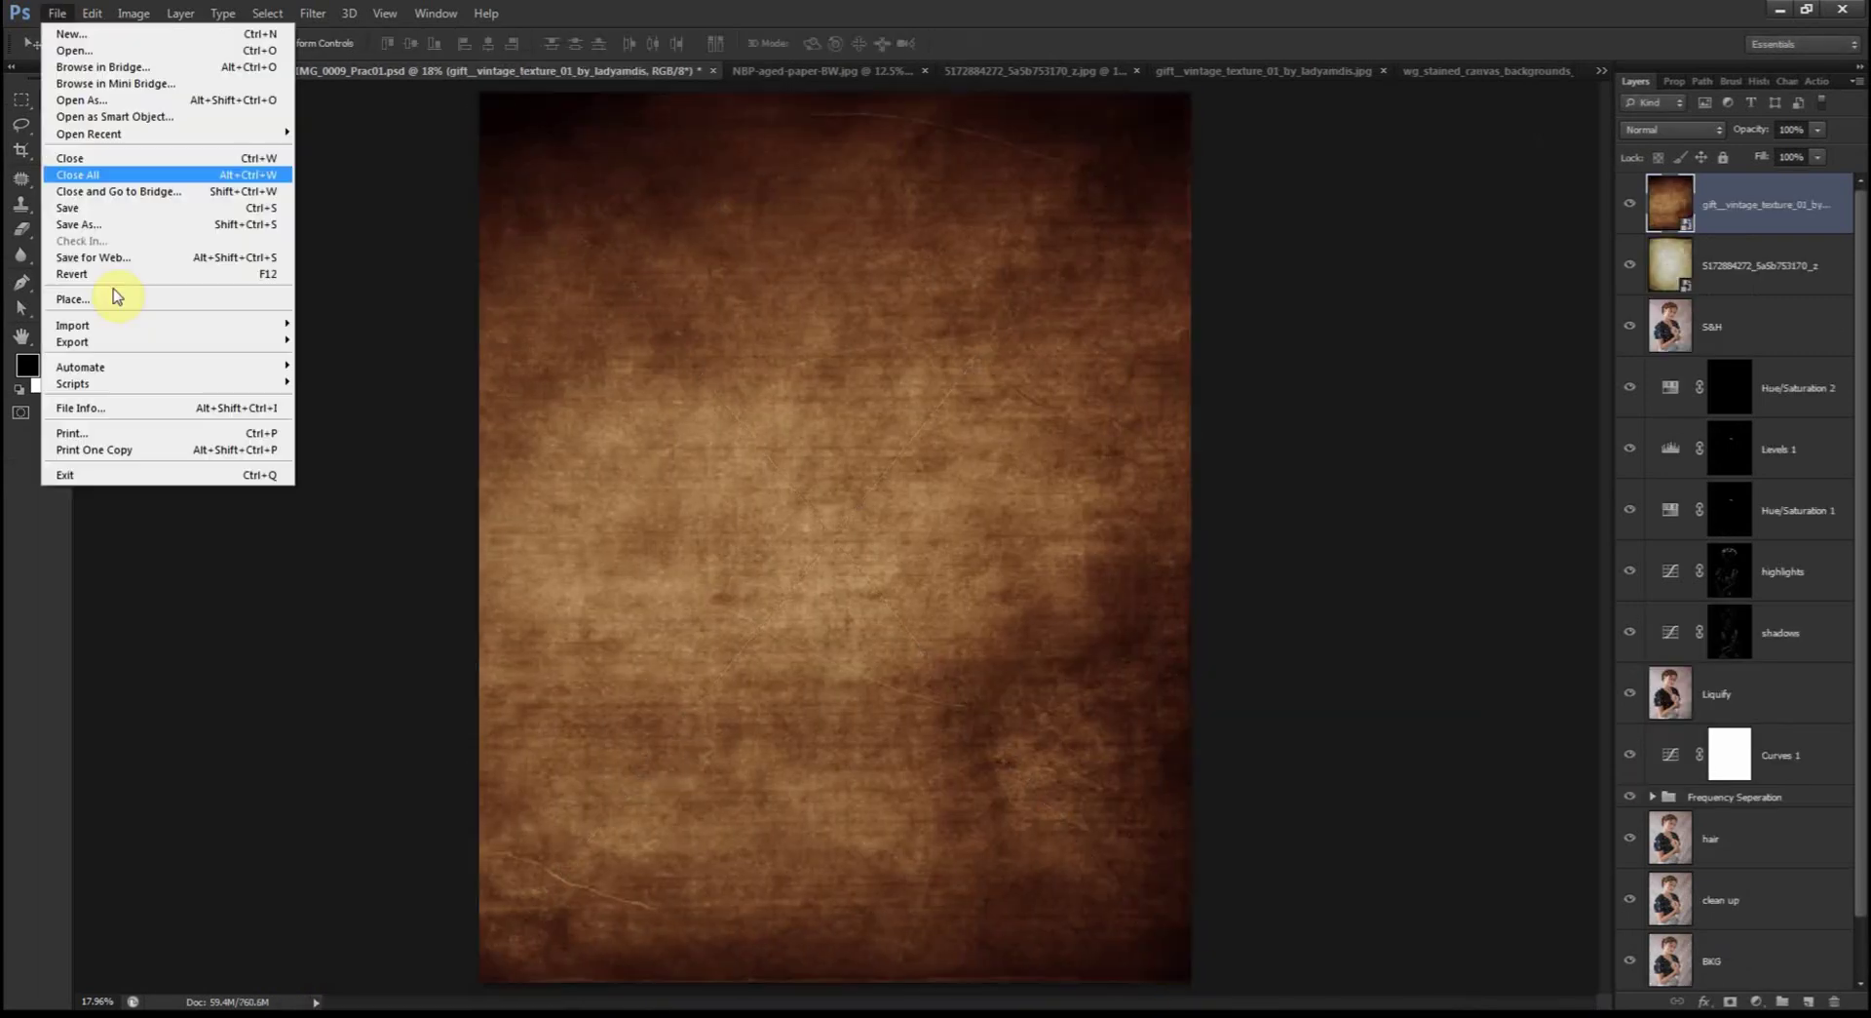
pyautogui.click(121, 293)
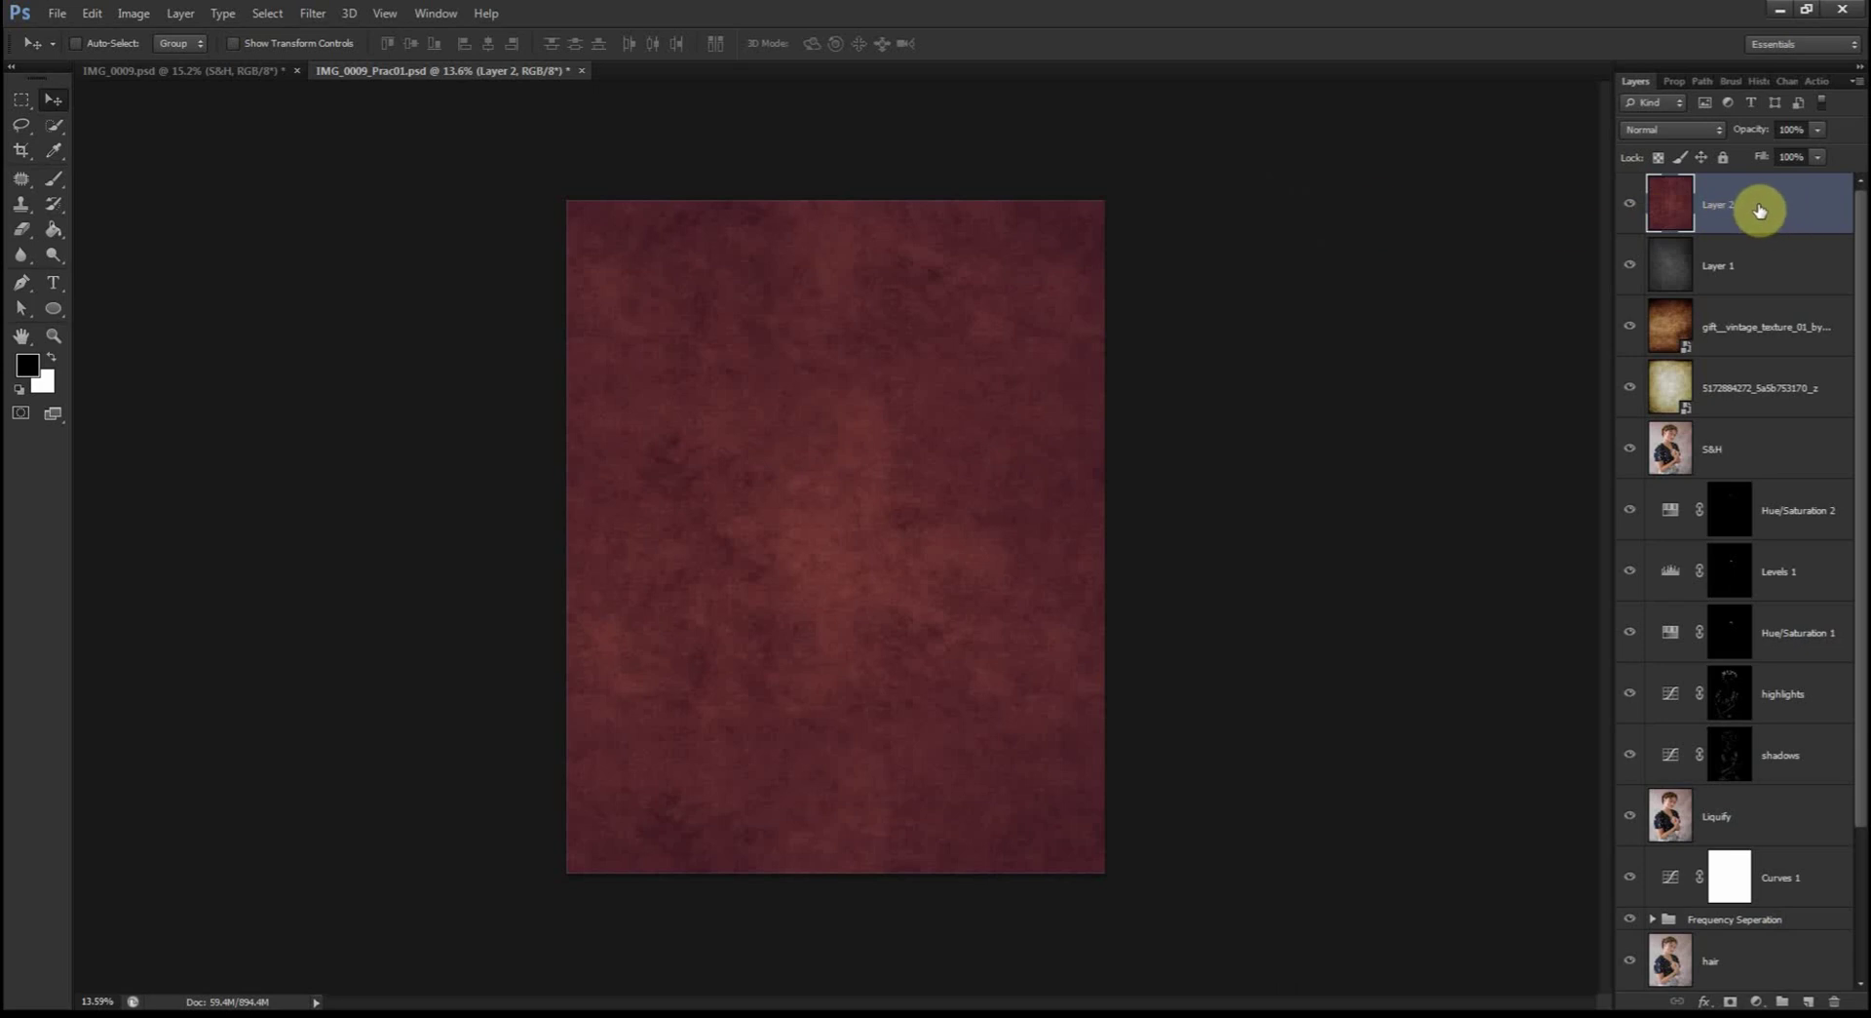
# Step: Group the four texture layers under the name Textures and add a layer mask to the group
pyautogui.keyDown('shift'); pyautogui.click(1774, 400); pyautogui.keyUp('shift')
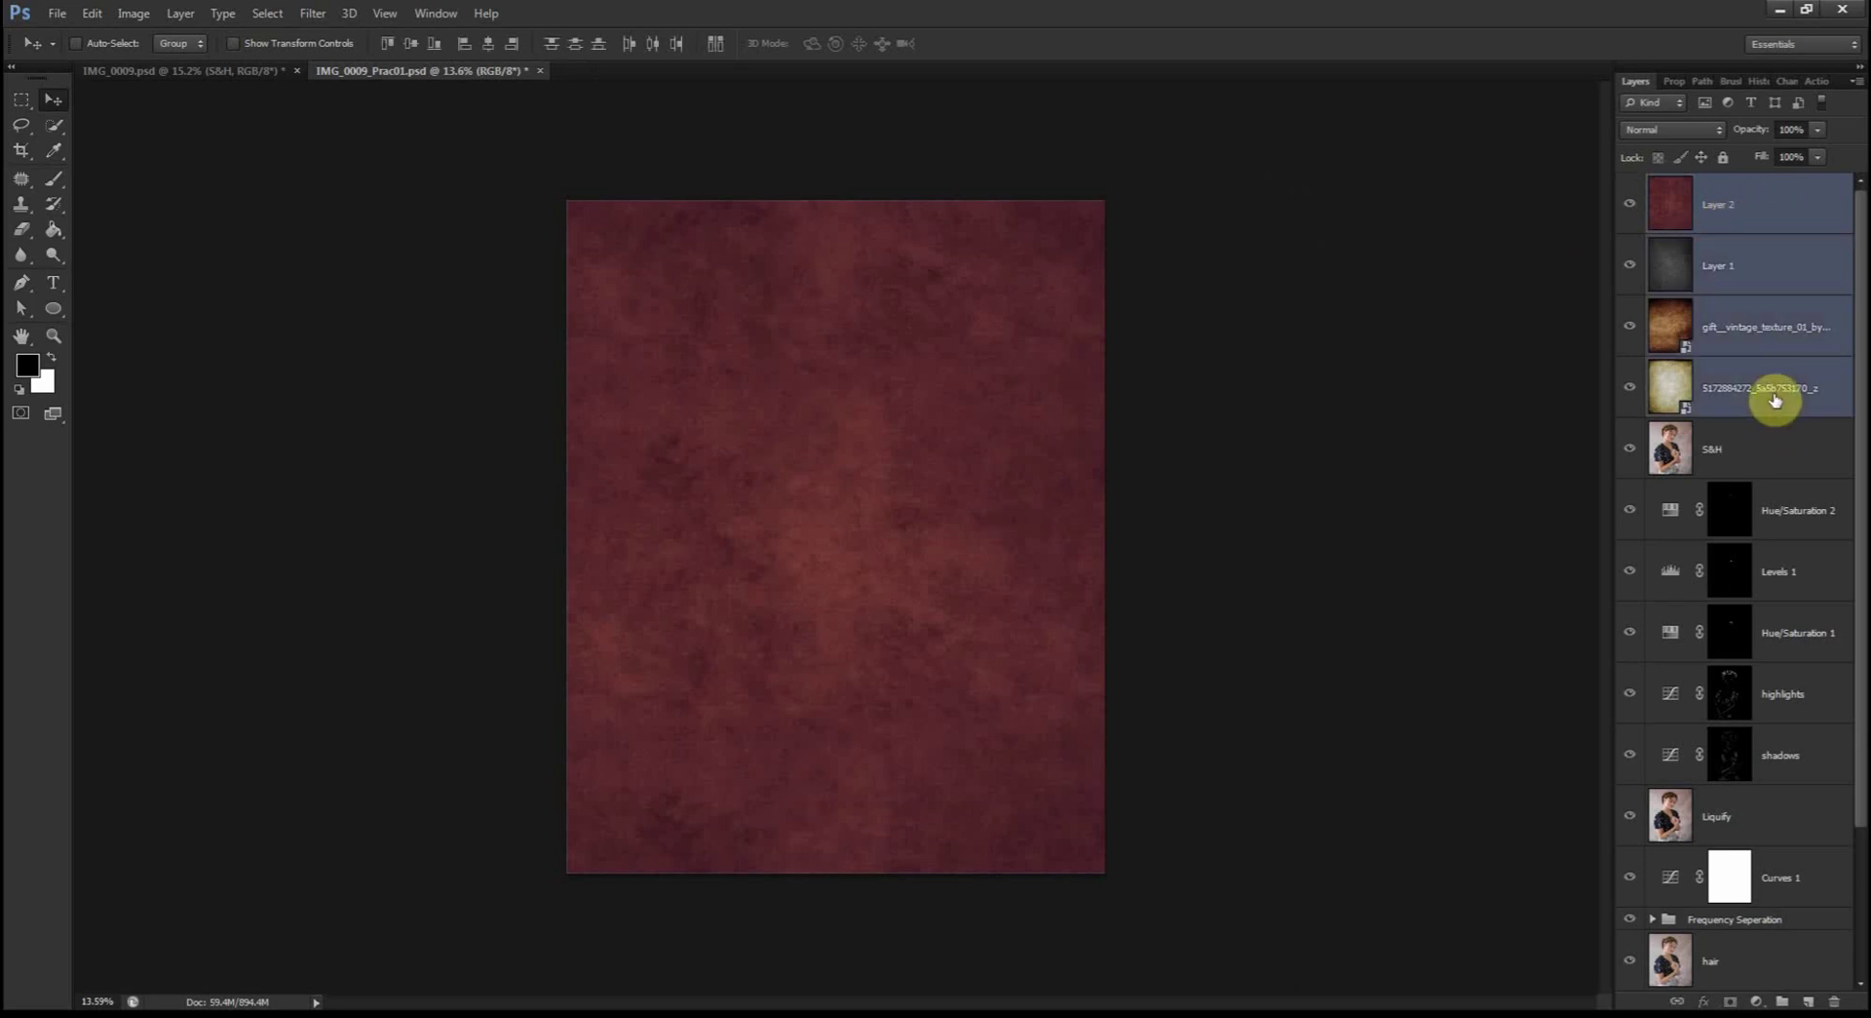
pyautogui.rightClick(1758, 400)
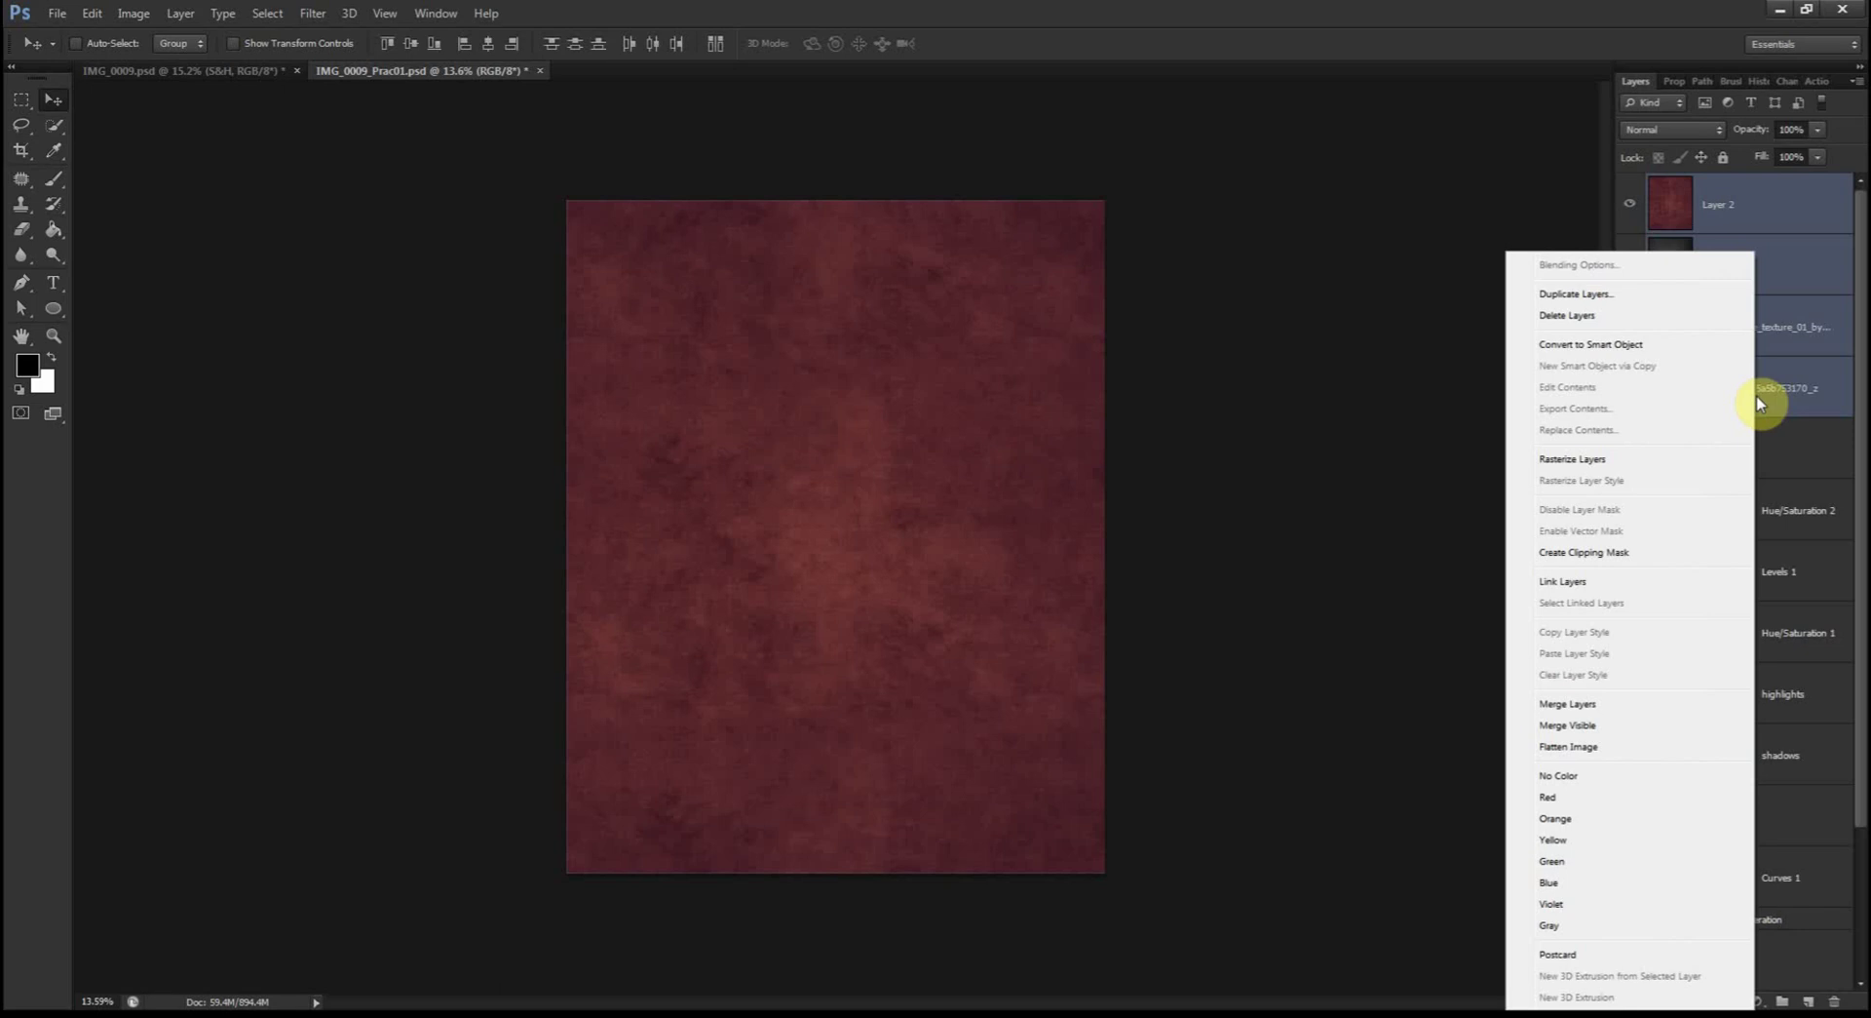
pyautogui.click(1775, 394)
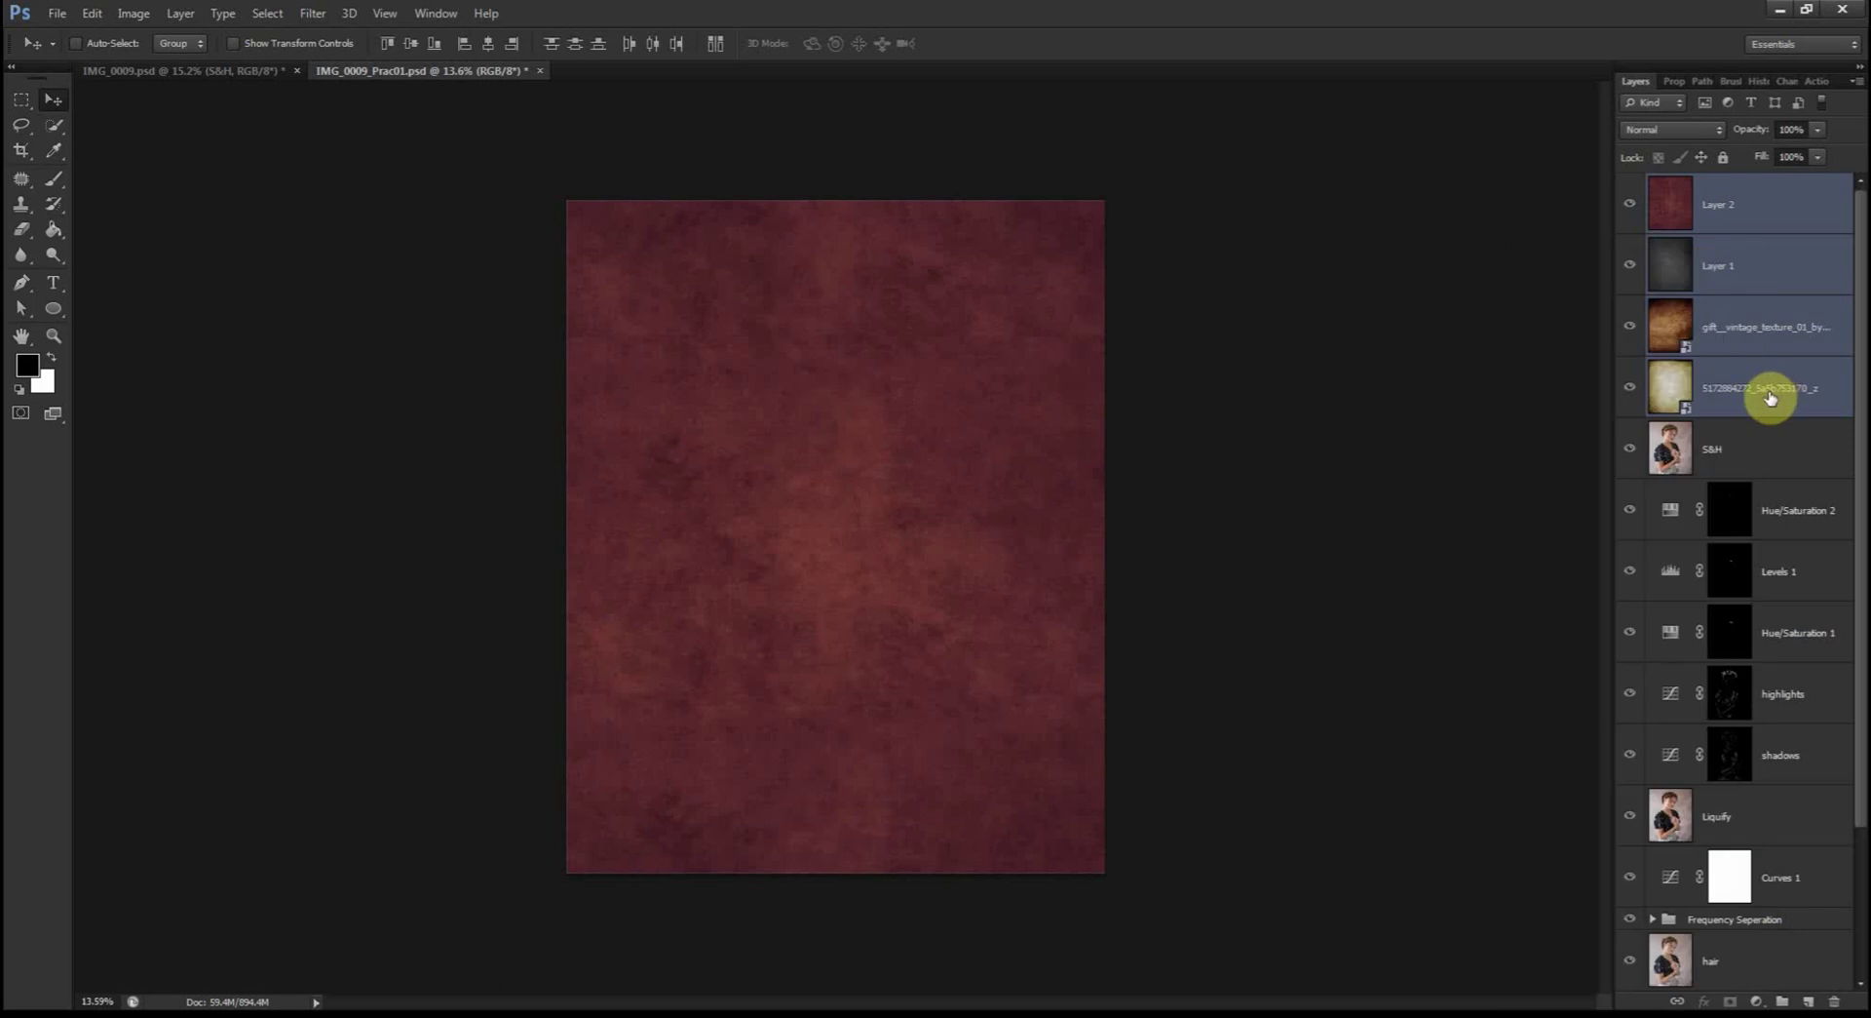
pyautogui.hotkey('ctrl', 'g')
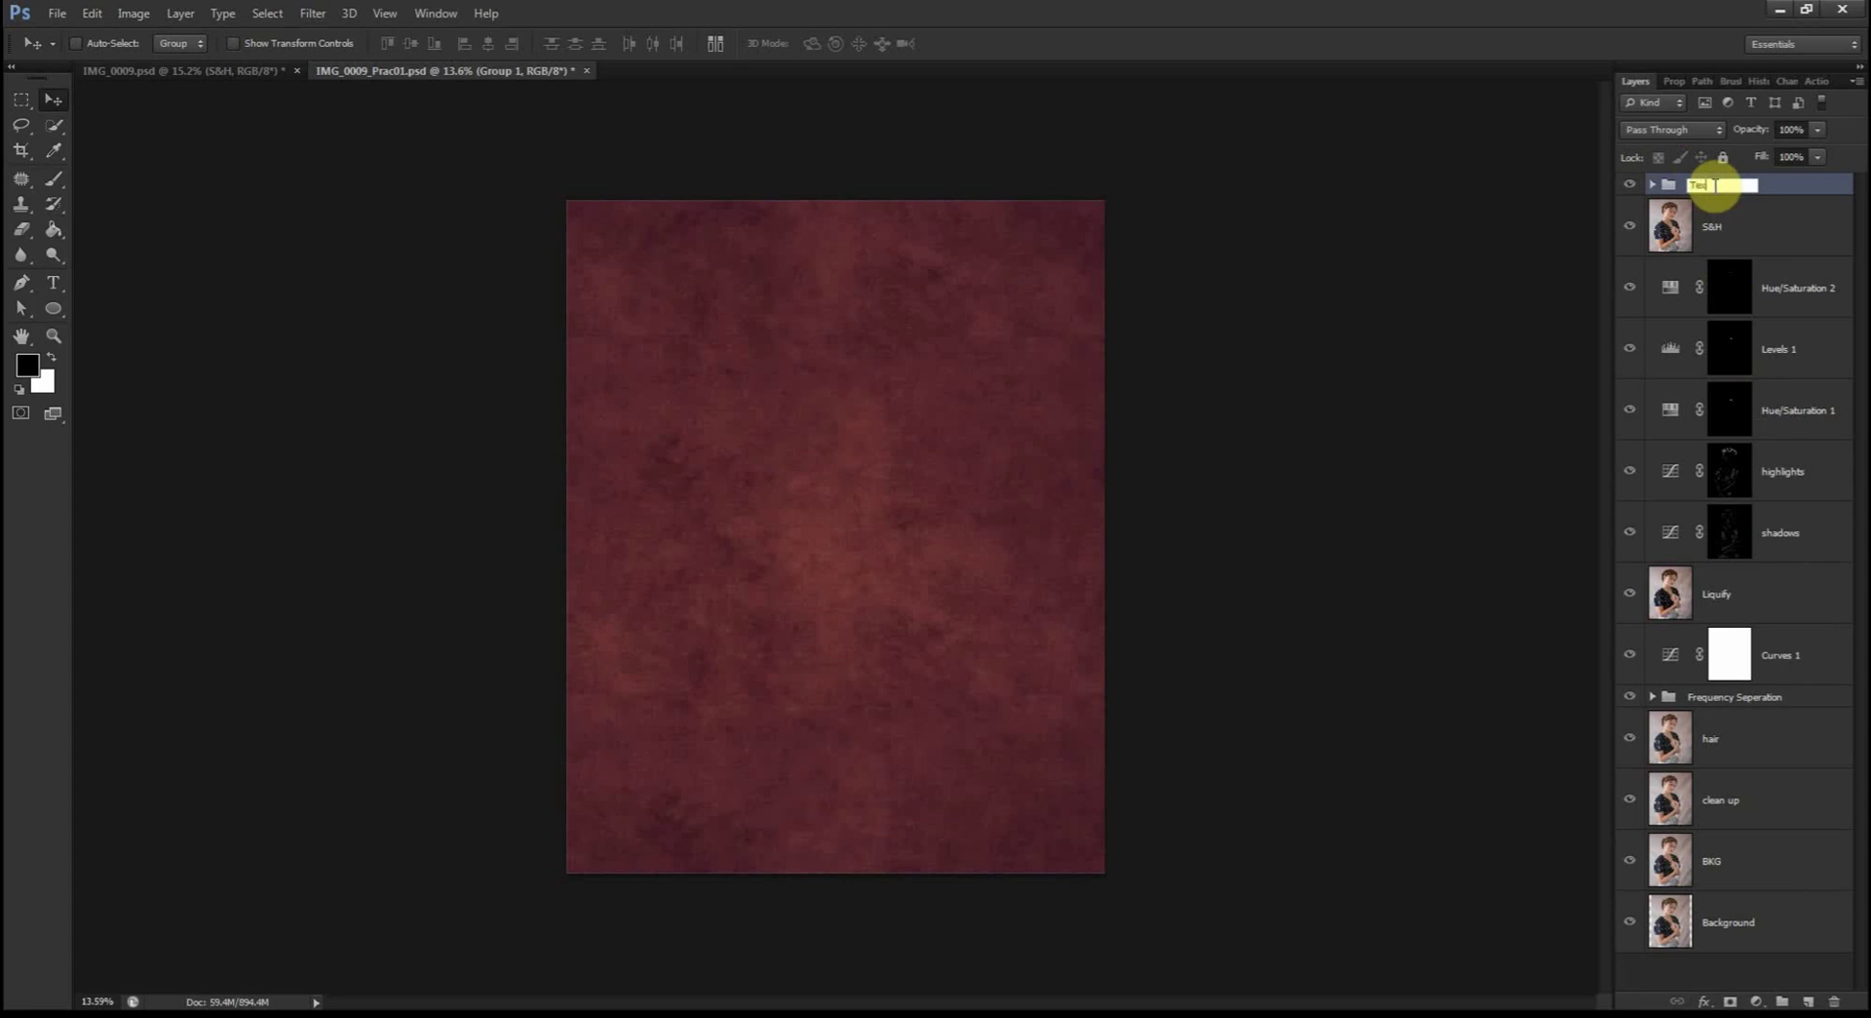
pyautogui.press('Return')
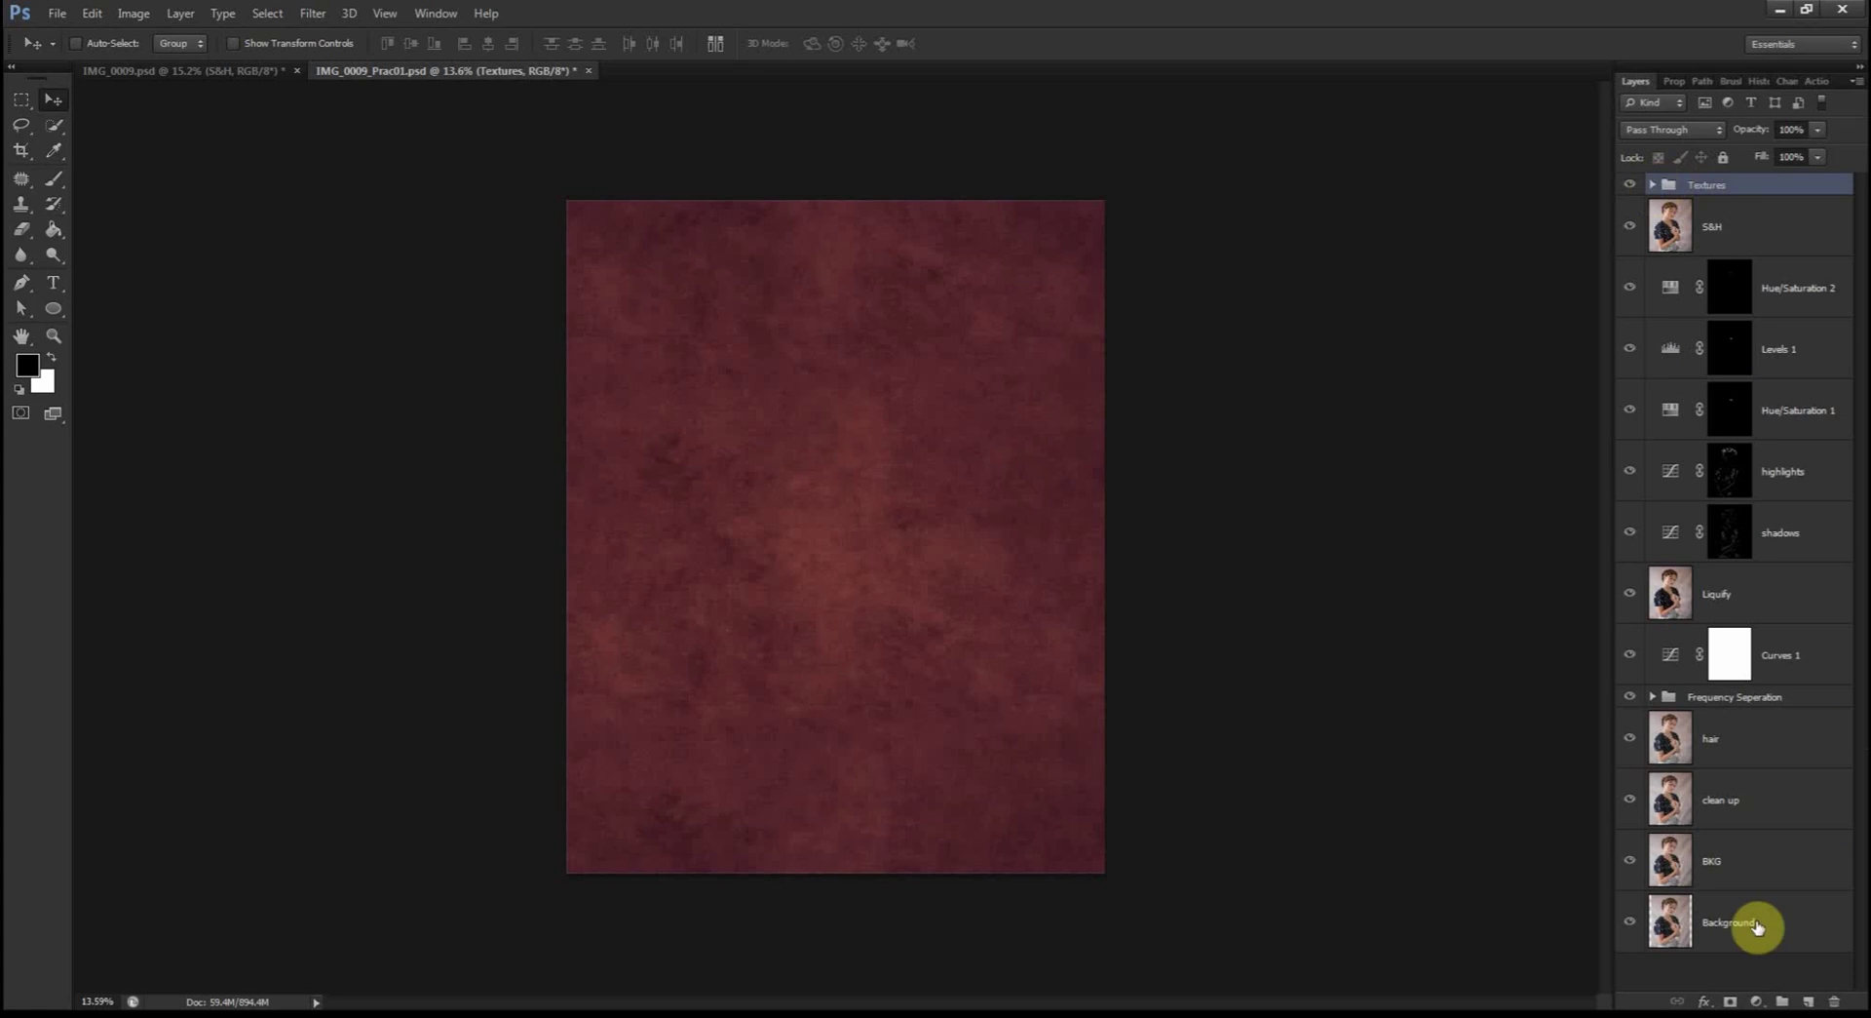
pyautogui.click(1731, 1001)
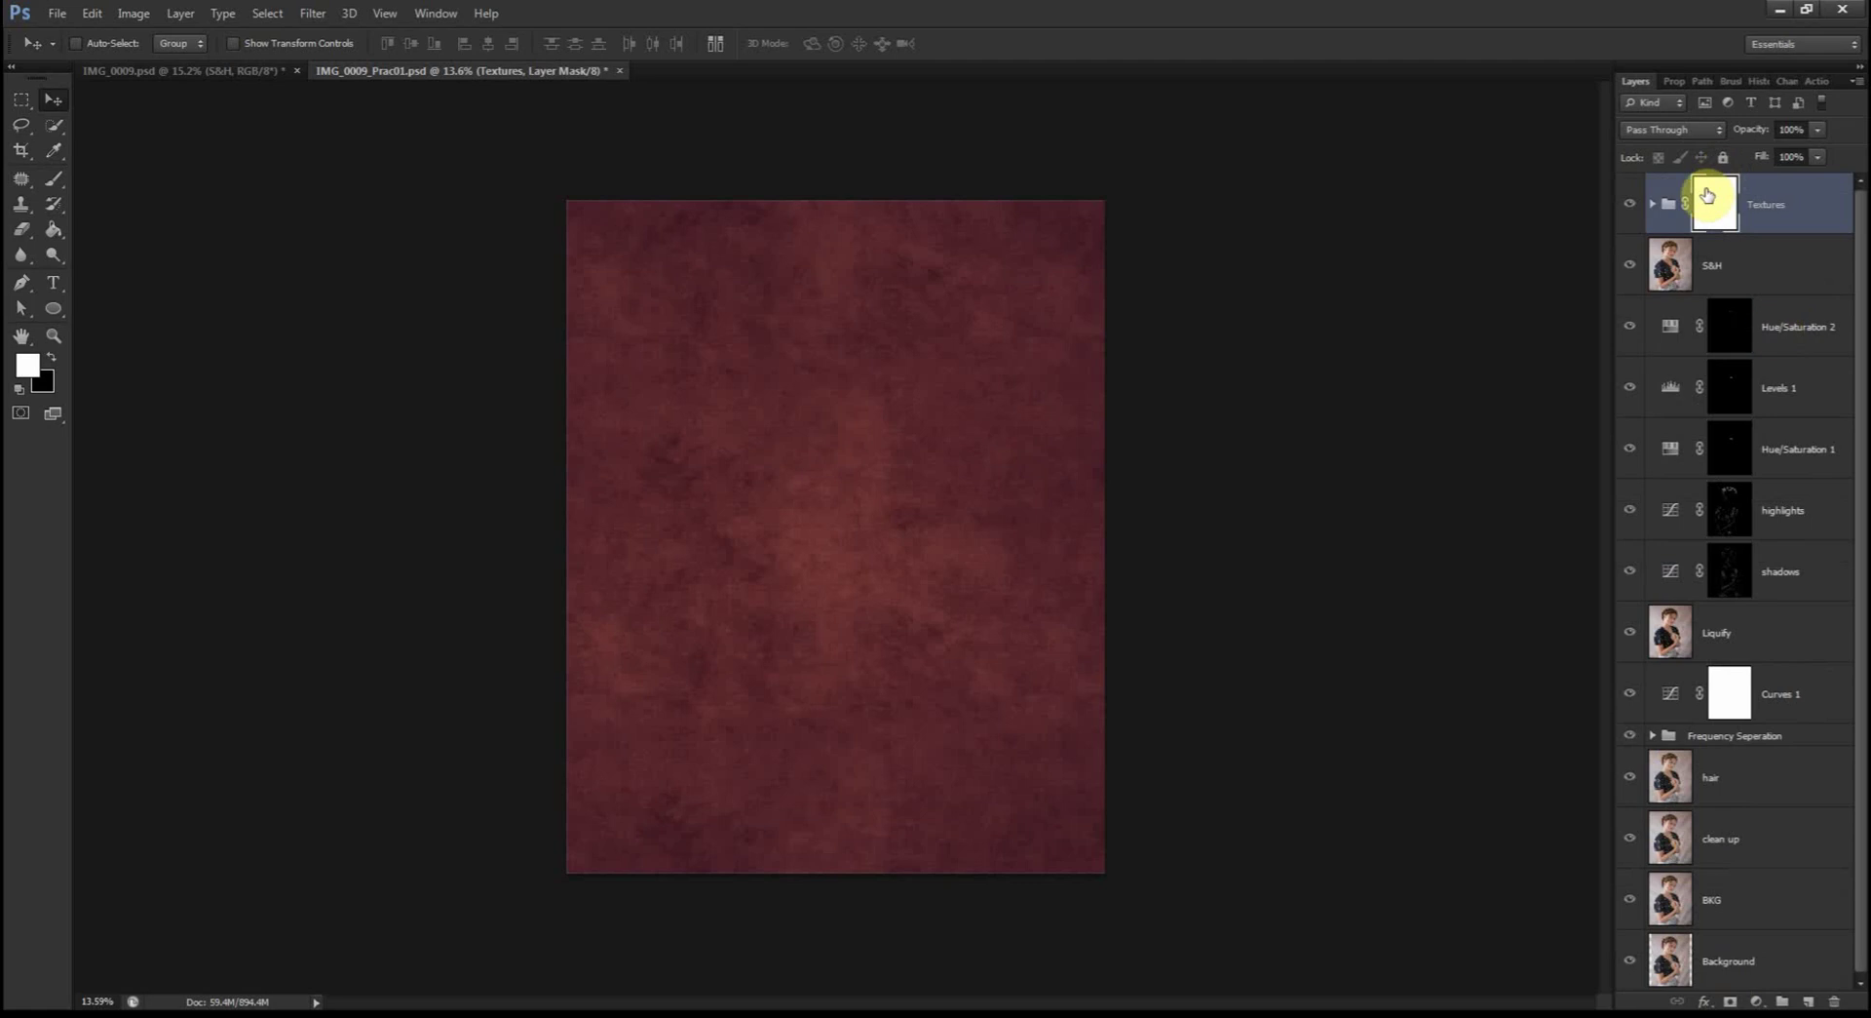
# Step: Lower the opacity of all four texture layers inside the Textures group to 26%
pyautogui.click(1653, 205)
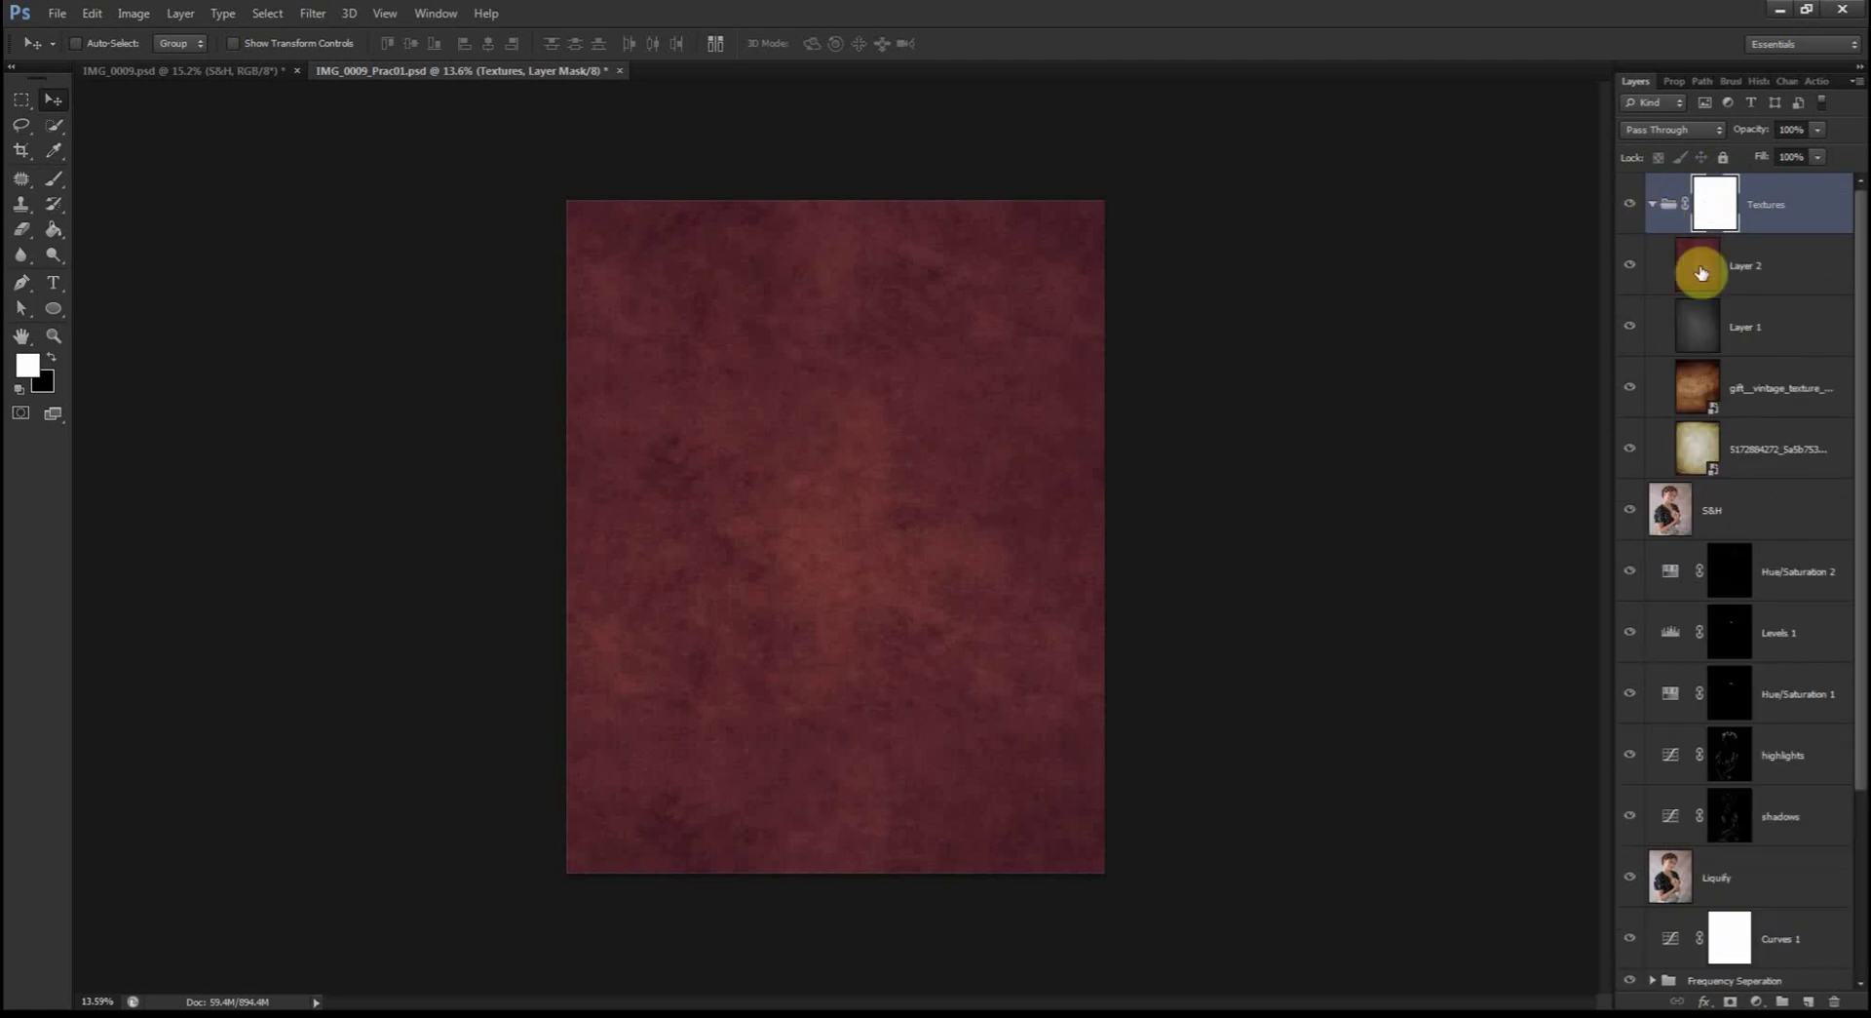
pyautogui.click(1774, 265)
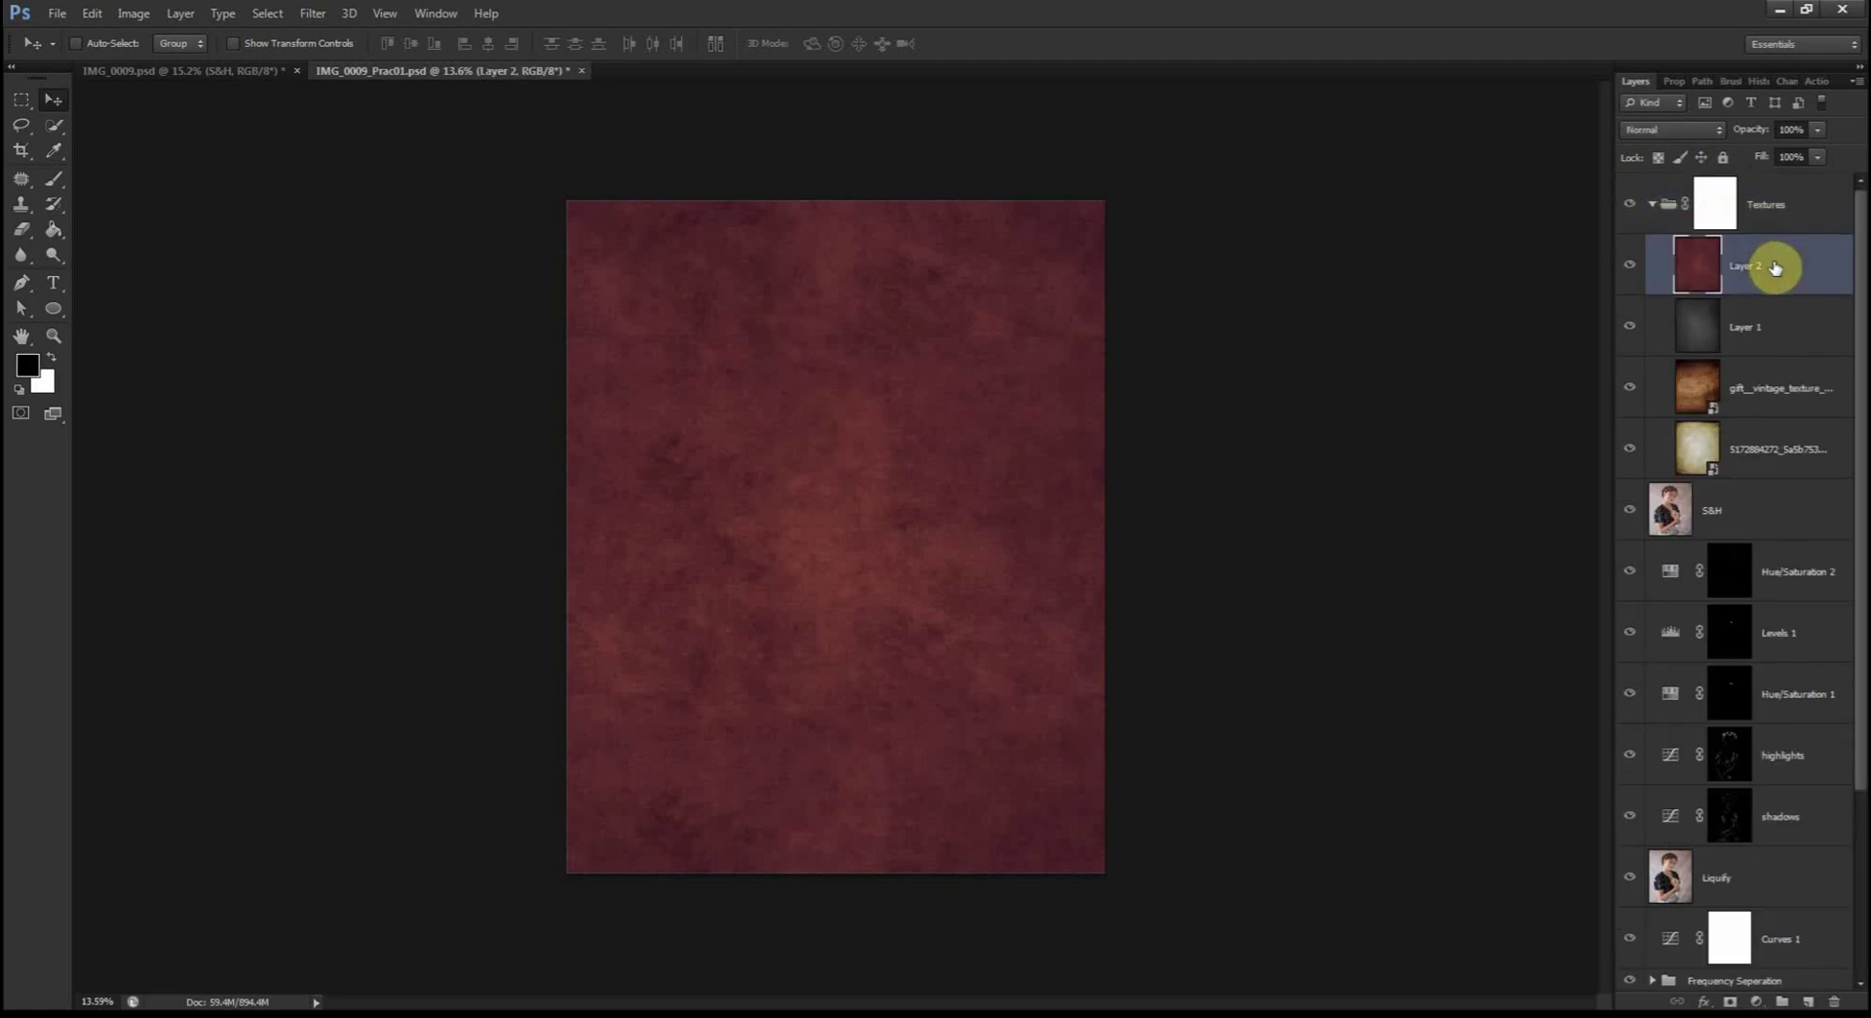
pyautogui.keyDown('shift'); pyautogui.click(1779, 450); pyautogui.keyUp('shift')
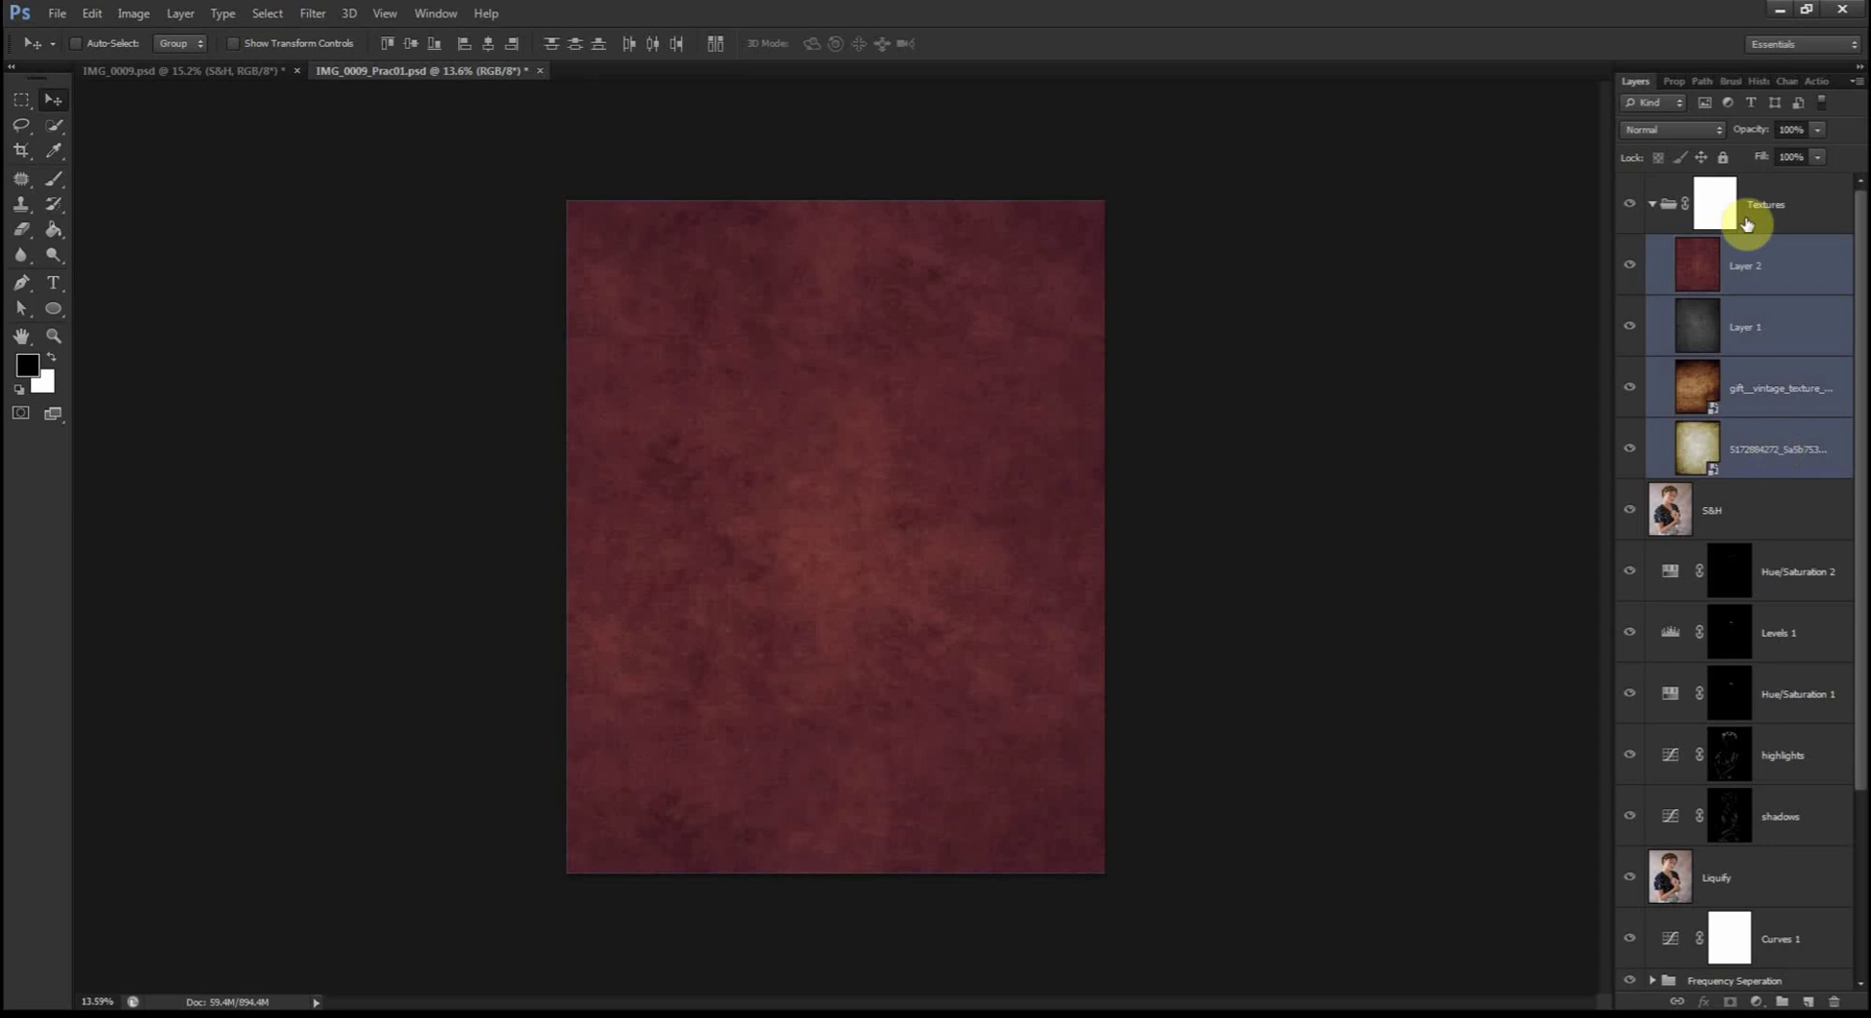
pyautogui.moveTo(1761, 134); pyautogui.dragTo(1684, 130)
pyautogui.click(1653, 205)
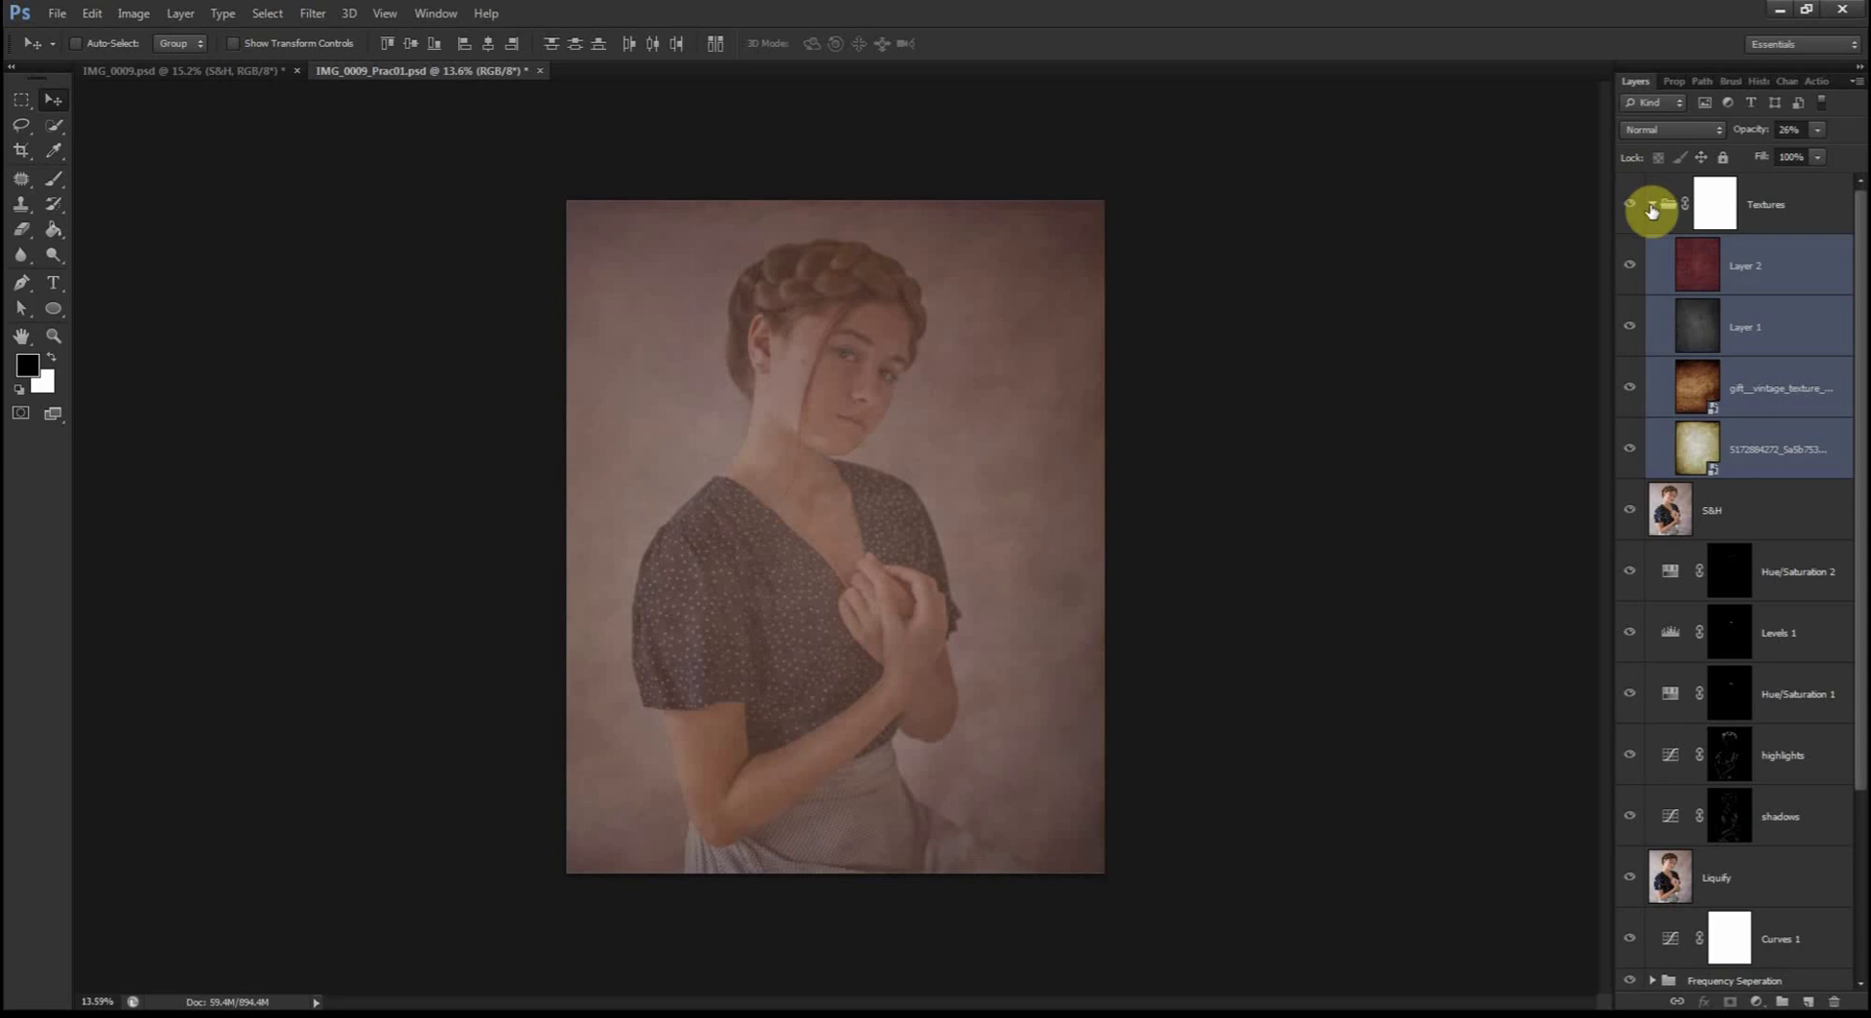
pyautogui.click(1652, 204)
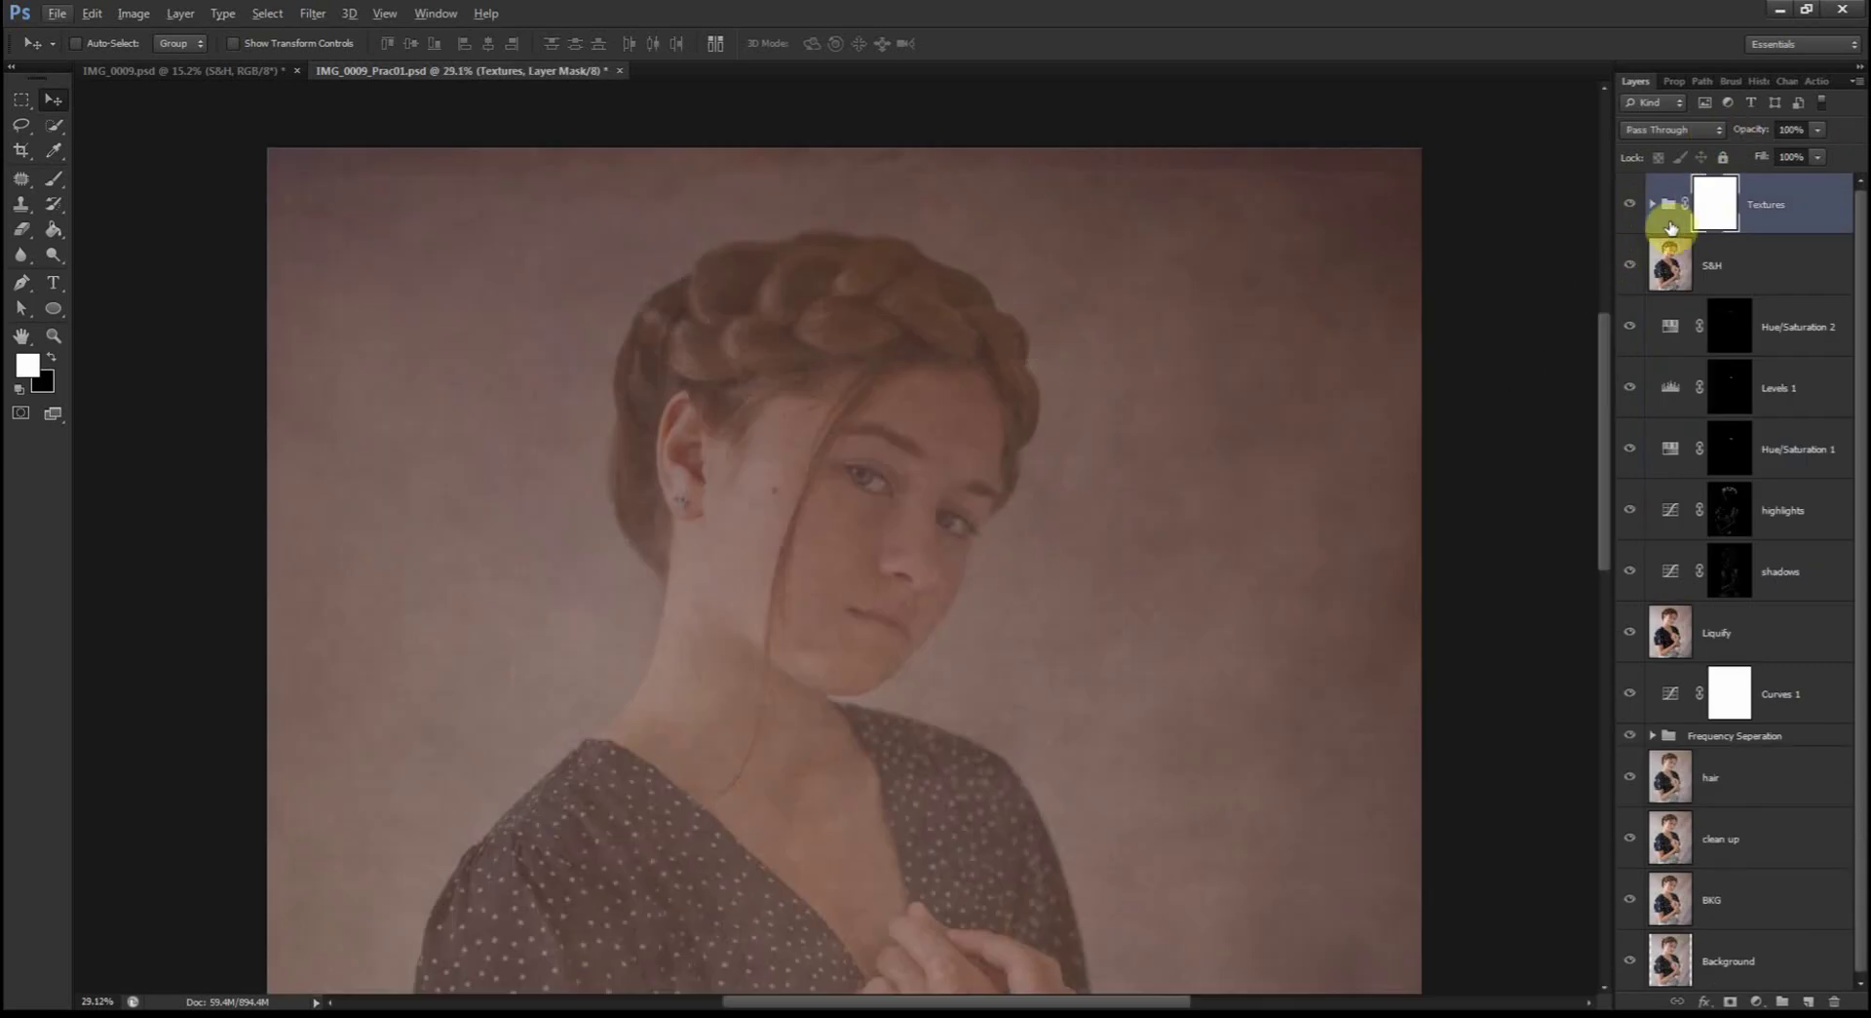
# Step: Set up the Brush tool with black paint and 100% opacity for the Textures group mask
pyautogui.click(1652, 207)
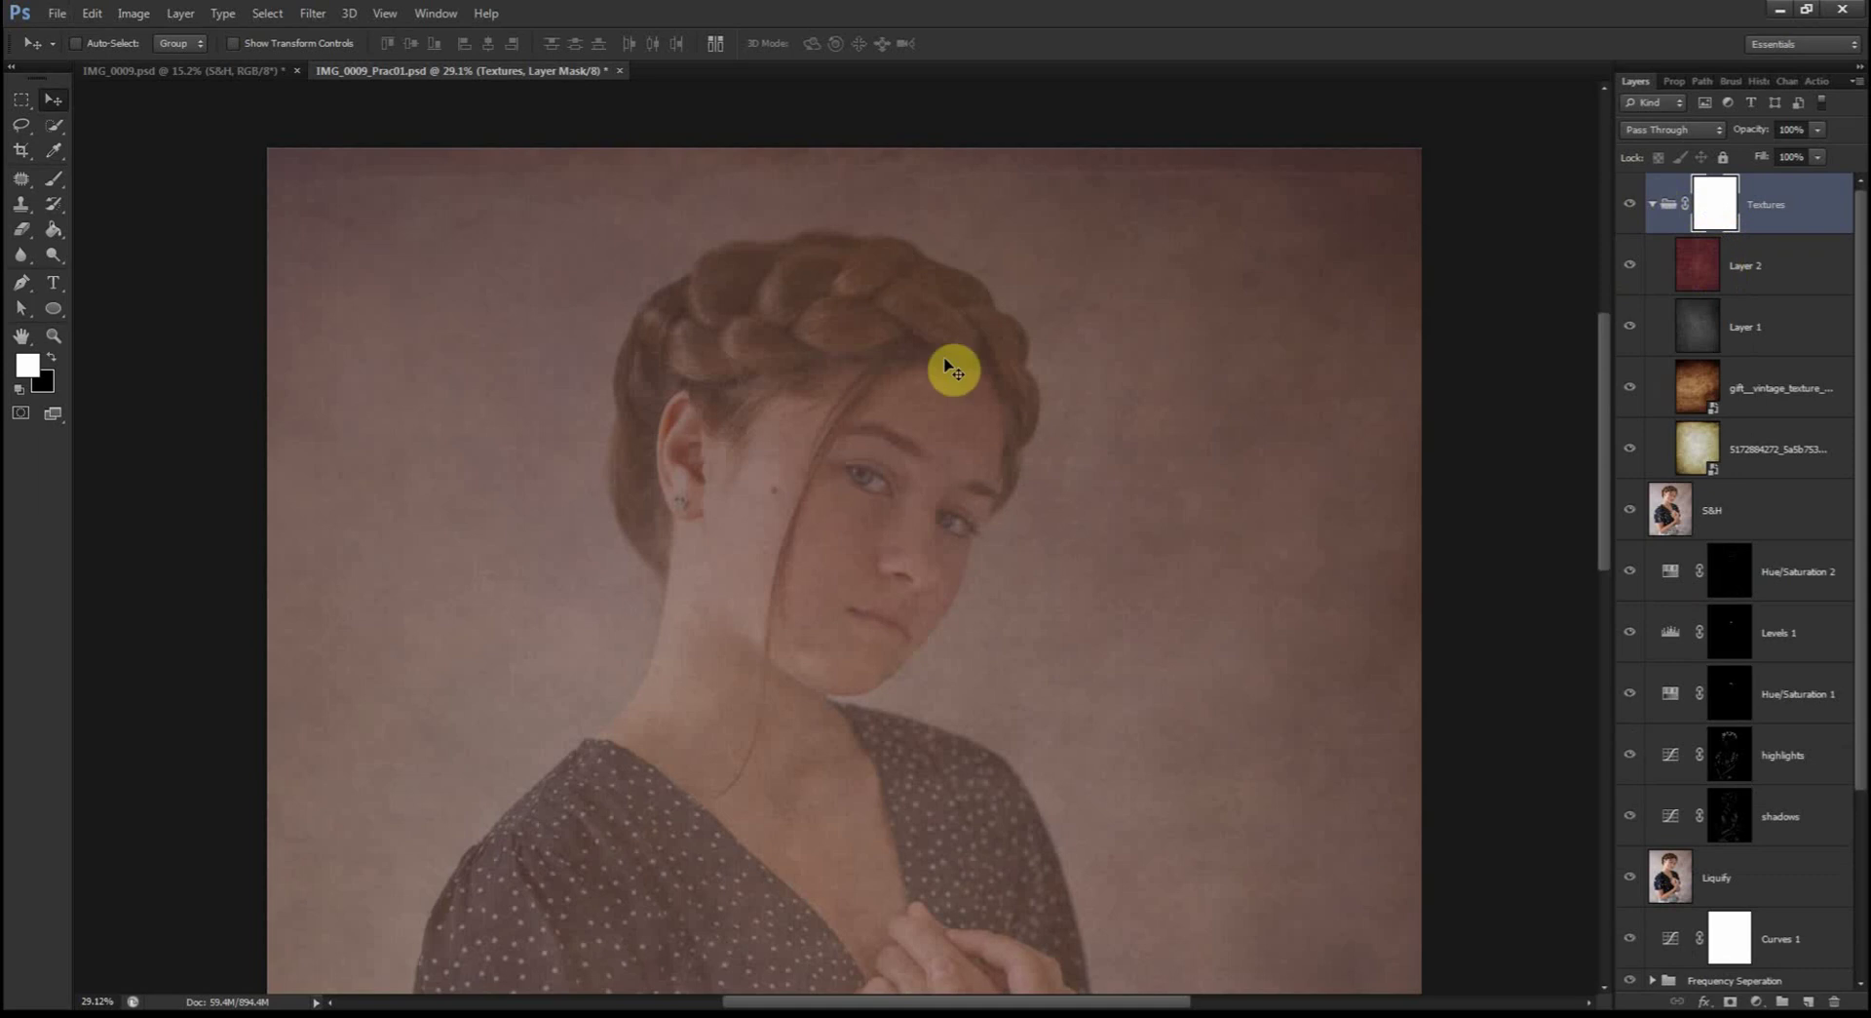
pyautogui.click(53, 180)
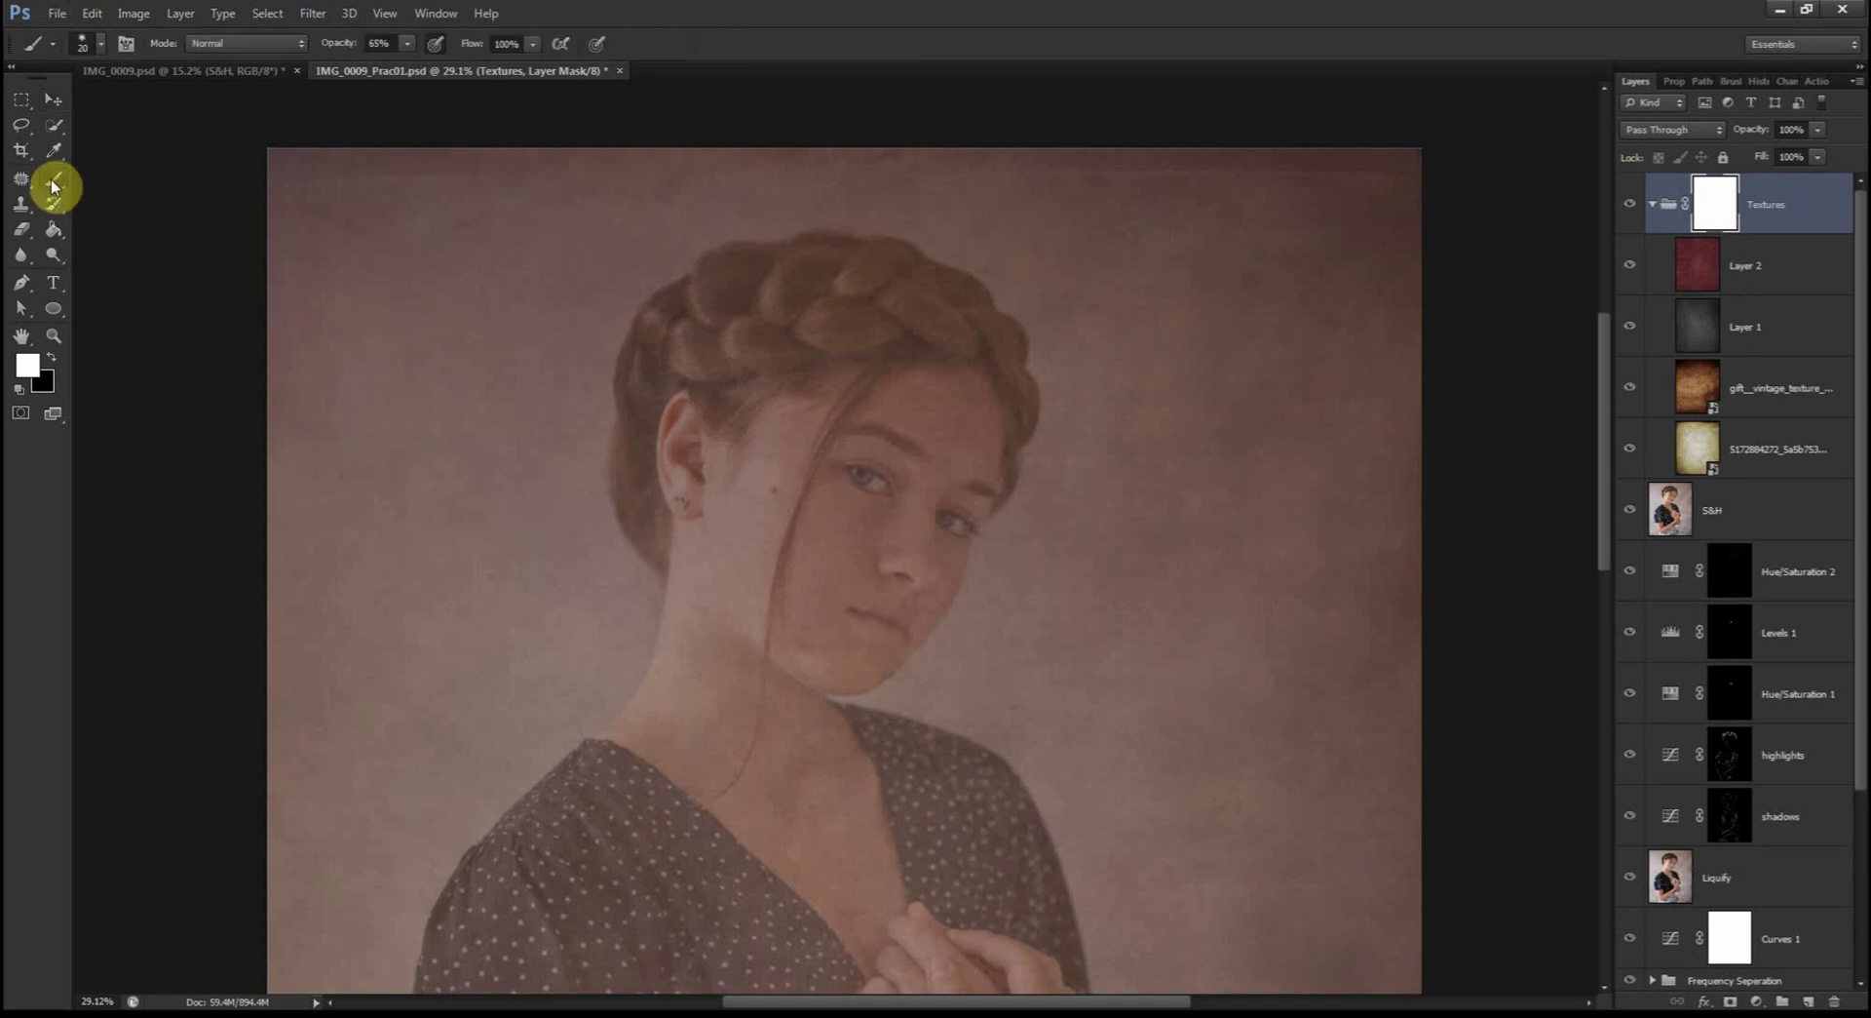
pyautogui.rightClick(53, 183)
pyautogui.click(115, 174)
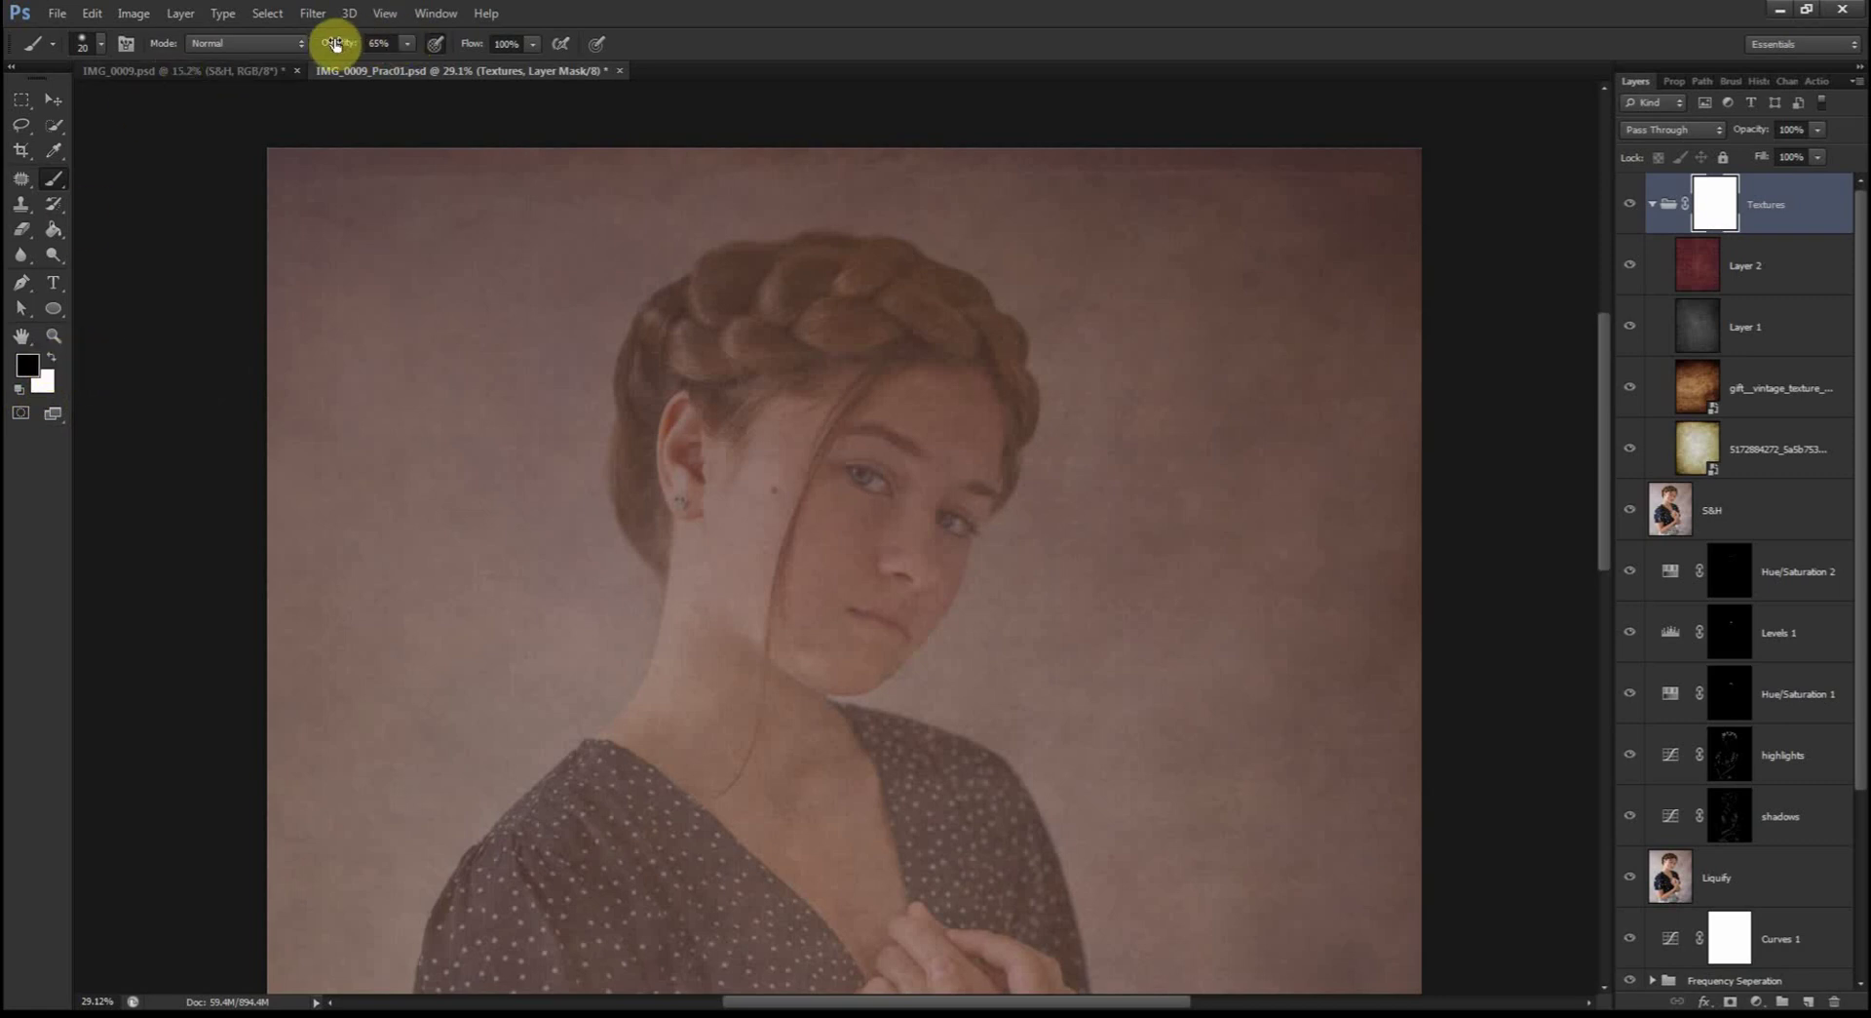
pyautogui.moveTo(332, 48); pyautogui.dragTo(418, 50)
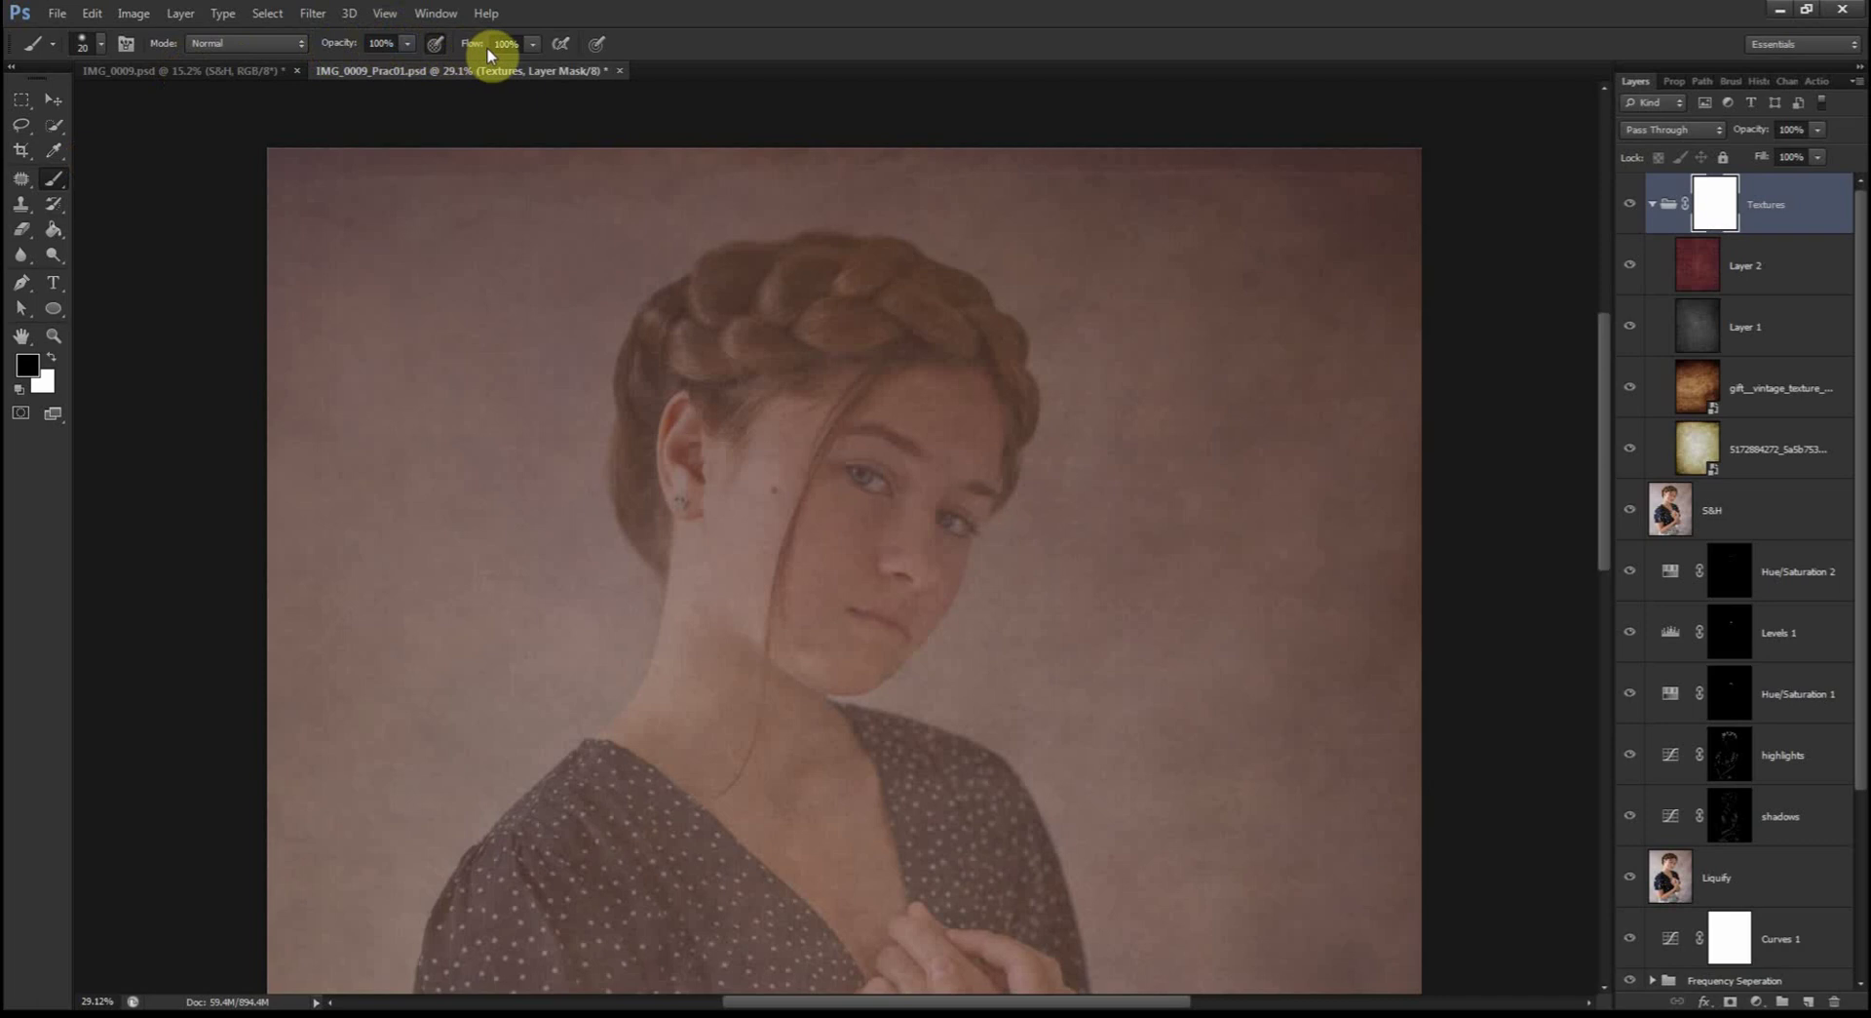
pyautogui.click(385, 43)
pyautogui.moveTo(413, 44); pyautogui.dragTo(419, 46)
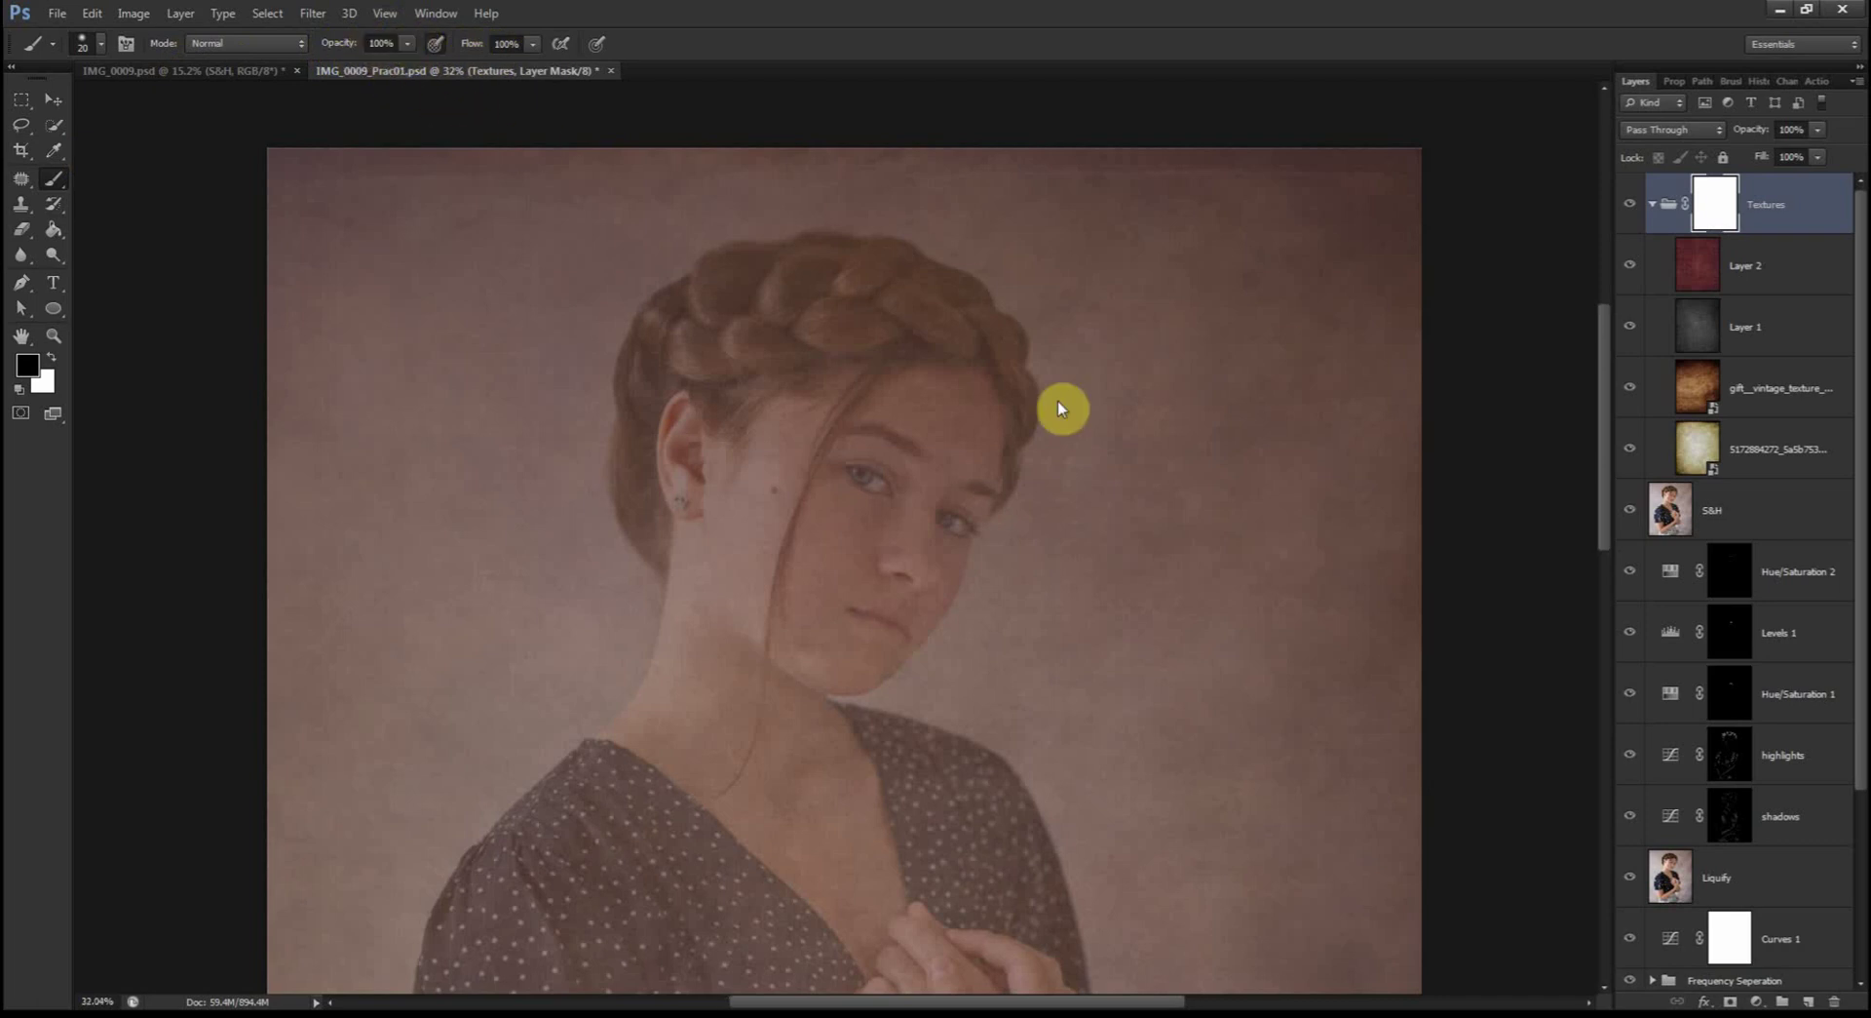
# Step: Mask the textures off the face and braided hair in black, reducing the brush to size 175 and flow to 64%
pyautogui.scroll(-1, 757, 446)
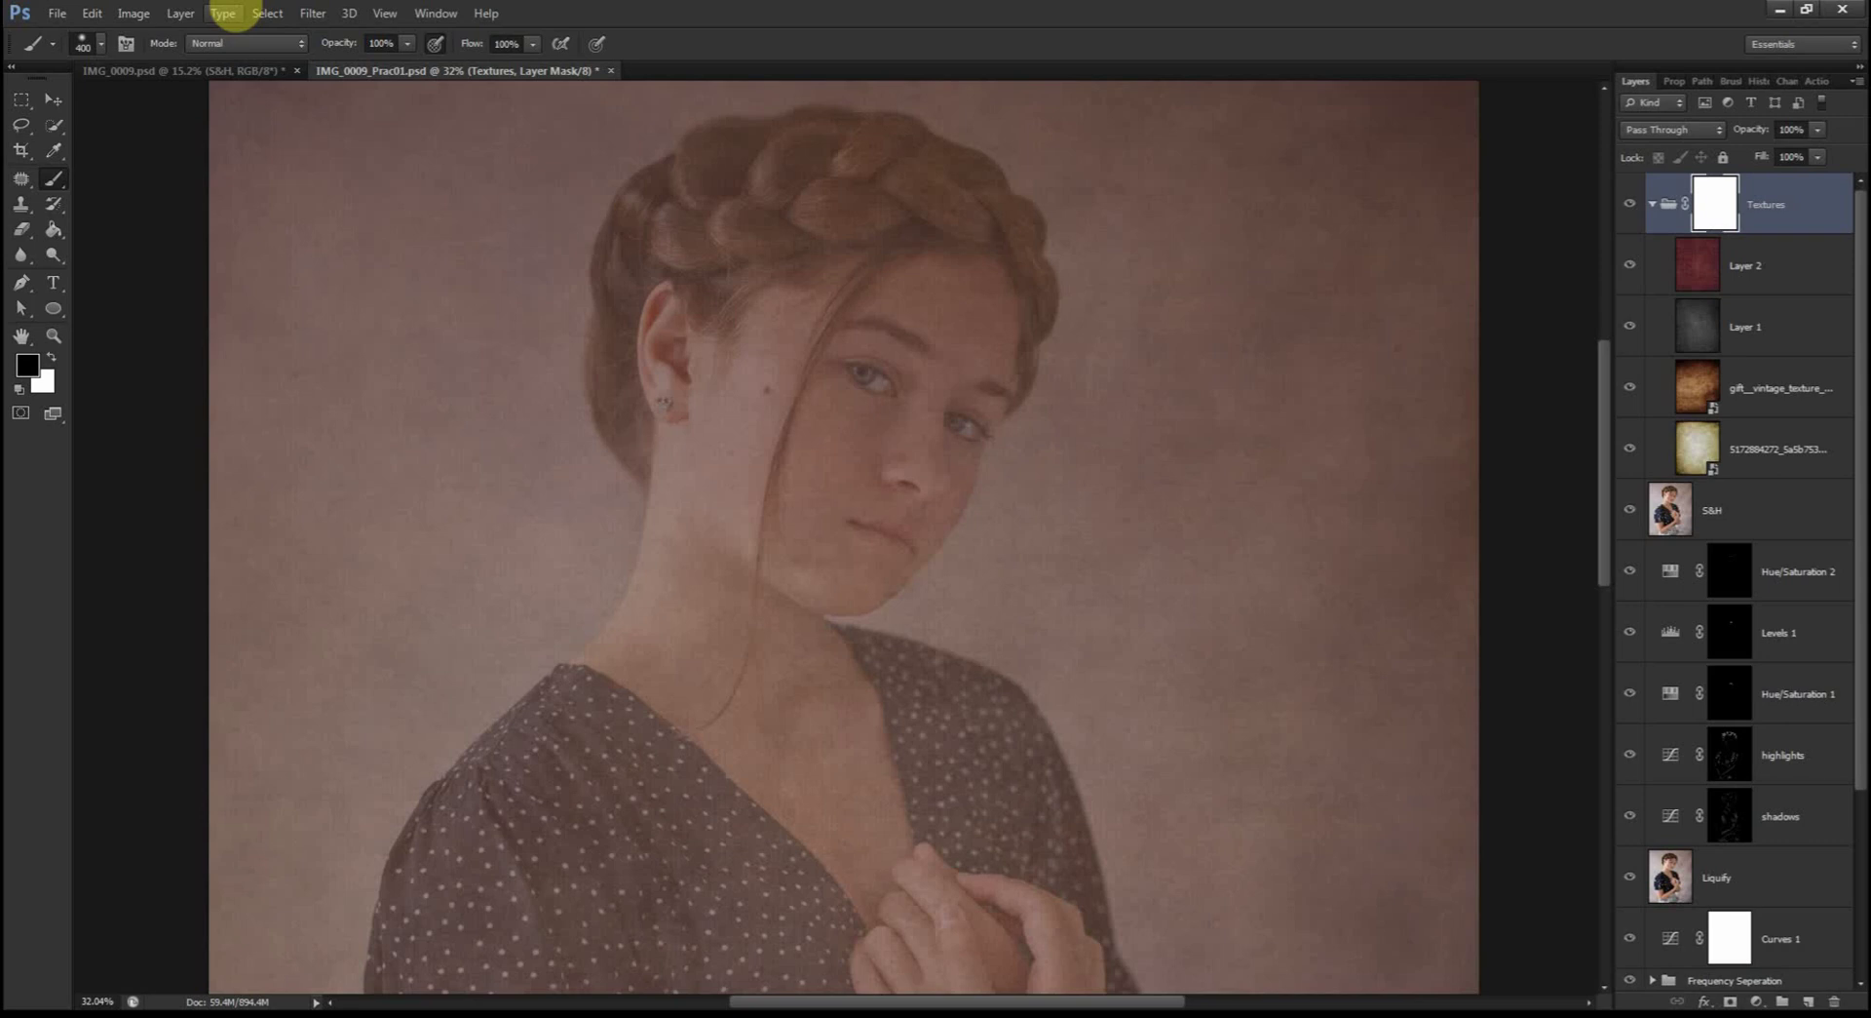
pyautogui.moveTo(718, 326)
pyautogui.mouseDown()
pyautogui.moveTo(957, 328)
pyautogui.moveTo(726, 474)
pyautogui.moveTo(786, 267)
pyautogui.mouseUp()
pyautogui.press('[')
pyautogui.press('[')
pyautogui.press('[')
pyautogui.press('[')
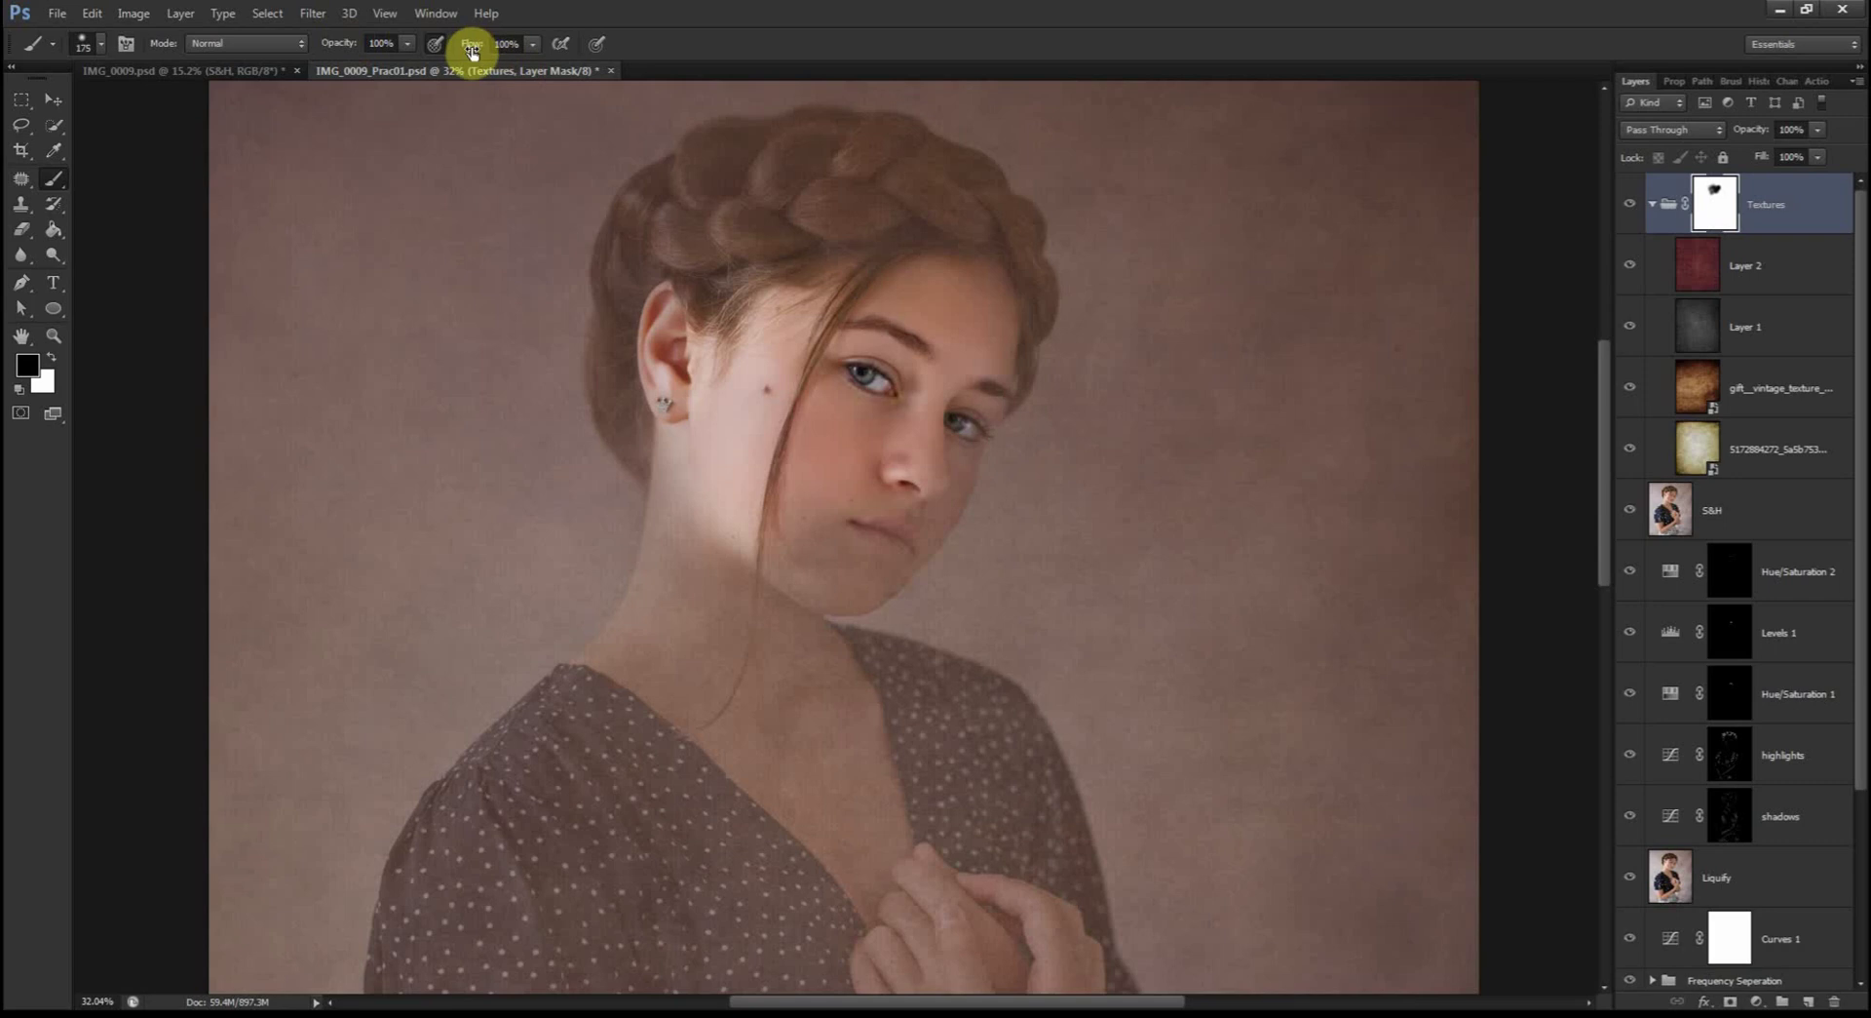
pyautogui.moveTo(472, 52); pyautogui.dragTo(437, 52)
pyautogui.moveTo(630, 355)
pyautogui.mouseDown()
pyautogui.moveTo(820, 154)
pyautogui.moveTo(961, 438)
pyautogui.moveTo(849, 471)
pyautogui.moveTo(939, 577)
pyautogui.moveTo(896, 583)
pyautogui.mouseUp()
# Step: Set the brush opacity to 84% and mask the textures off the neck and upper neckline
pyautogui.press('x')
pyautogui.press('x')
pyautogui.press('8')
pyautogui.press('4')
pyautogui.moveTo(708, 547); pyautogui.dragTo(603, 738)
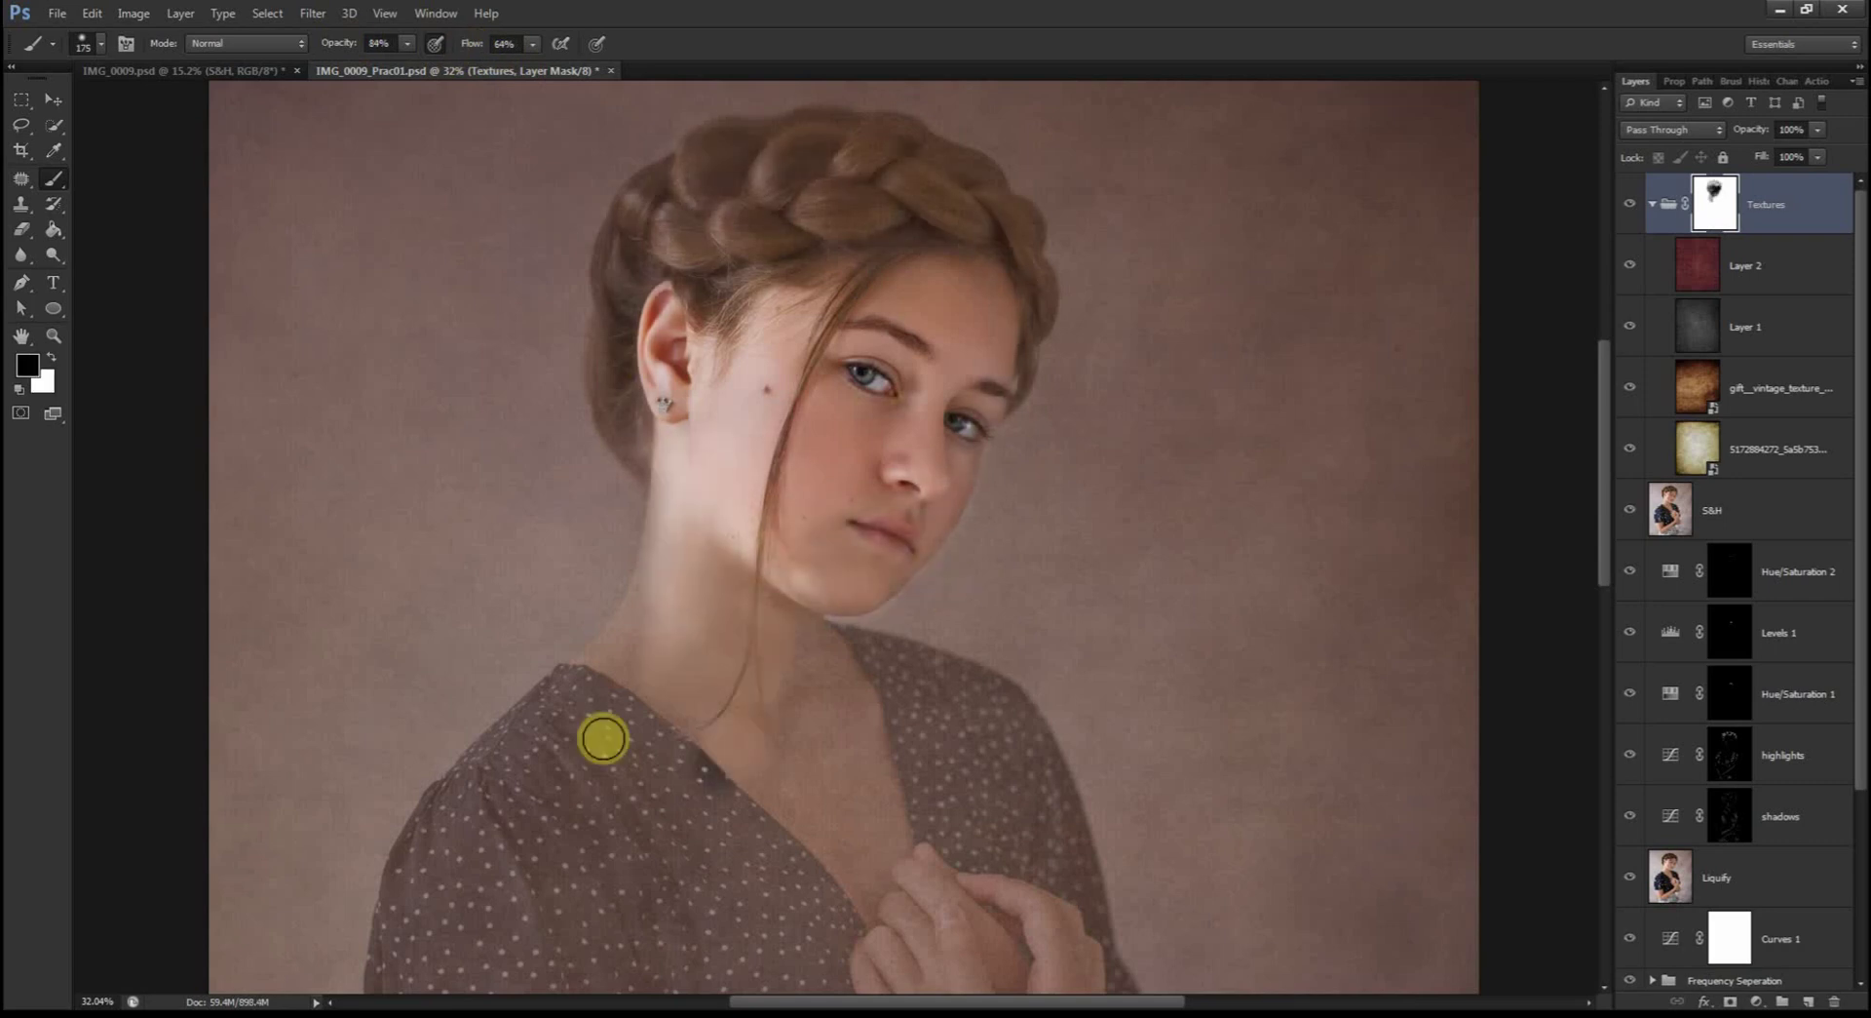
# Step: Lower the brush flow to 38% and mask the textures off the chest and hands
pyautogui.hotkey('shift', '3')
pyautogui.hotkey('shift', '8')
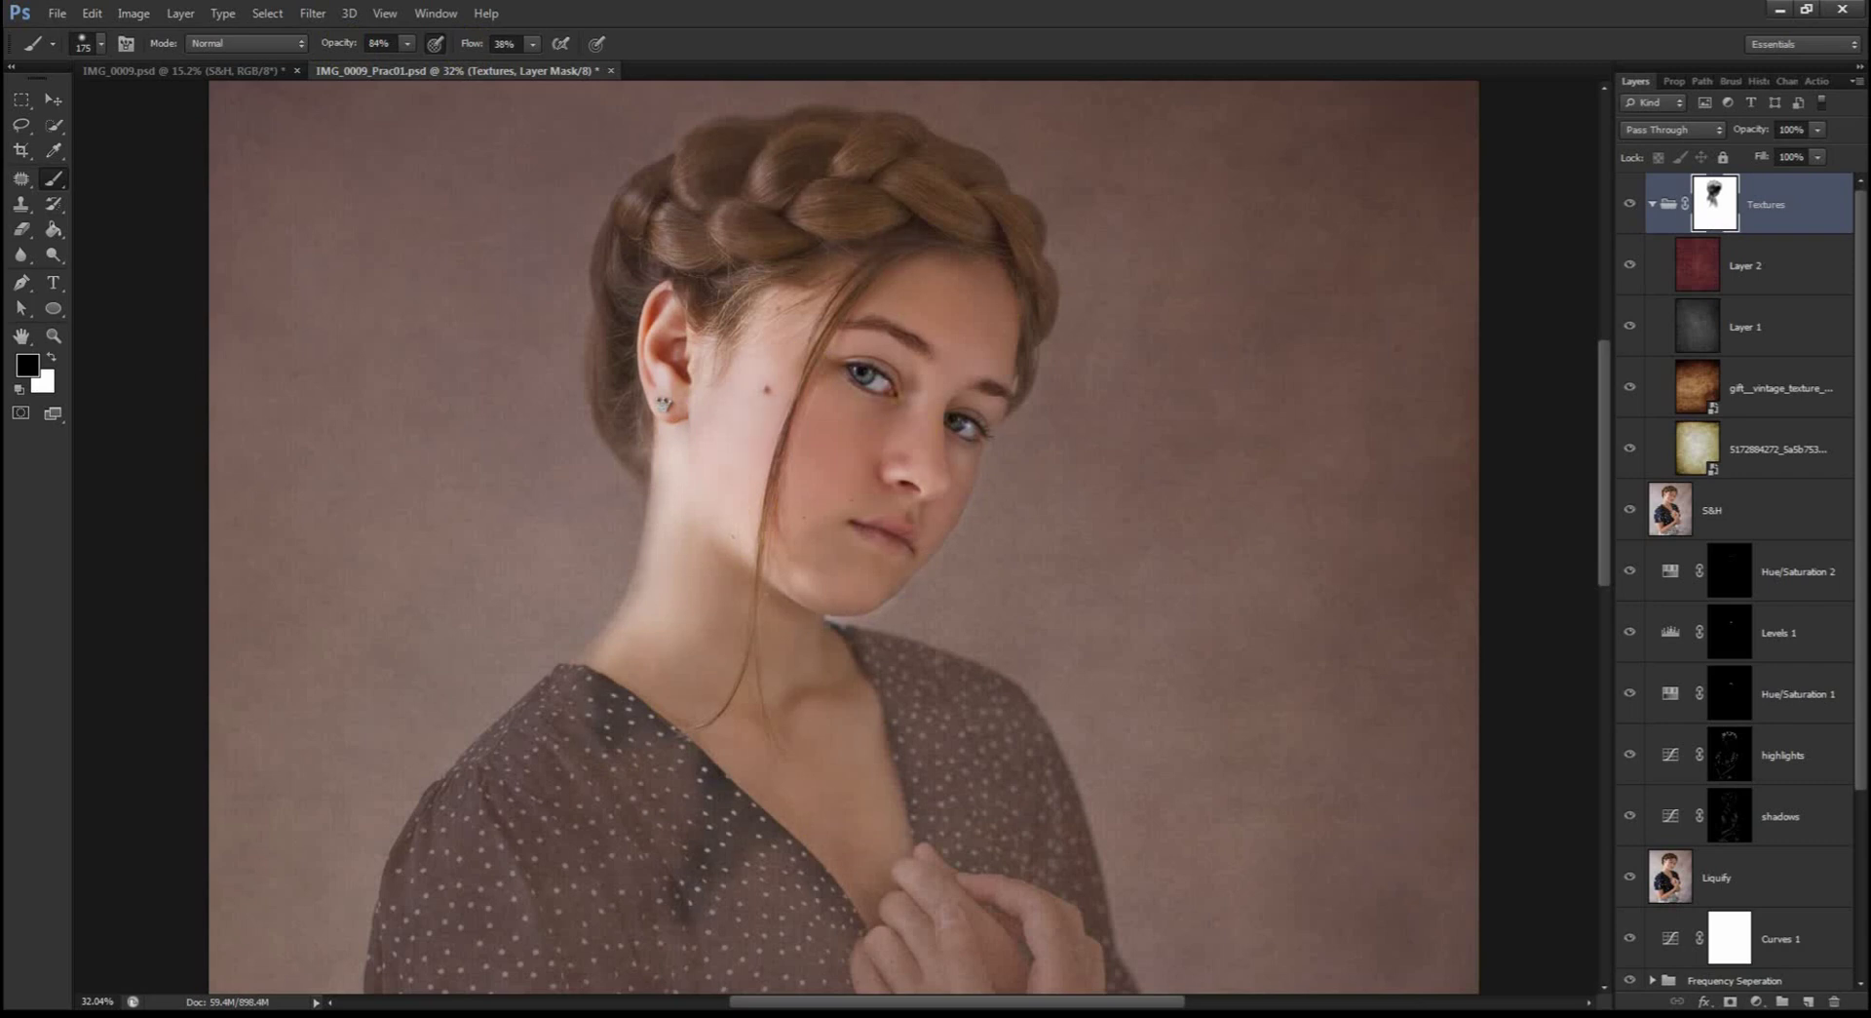
pyautogui.moveTo(1604, 425); pyautogui.dragTo(1604, 557)
pyautogui.moveTo(948, 719)
pyautogui.mouseDown()
pyautogui.moveTo(830, 530)
pyautogui.moveTo(711, 898)
pyautogui.moveTo(822, 823)
pyautogui.mouseUp()
# Step: Raise the brush opacity to 100% and mask the textures off the forearm, elbow and hands
pyautogui.hotkey('ctrl', '0')
pyautogui.moveTo(342, 43); pyautogui.dragTo(390, 43)
pyautogui.moveTo(691, 788); pyautogui.dragTo(645, 808)
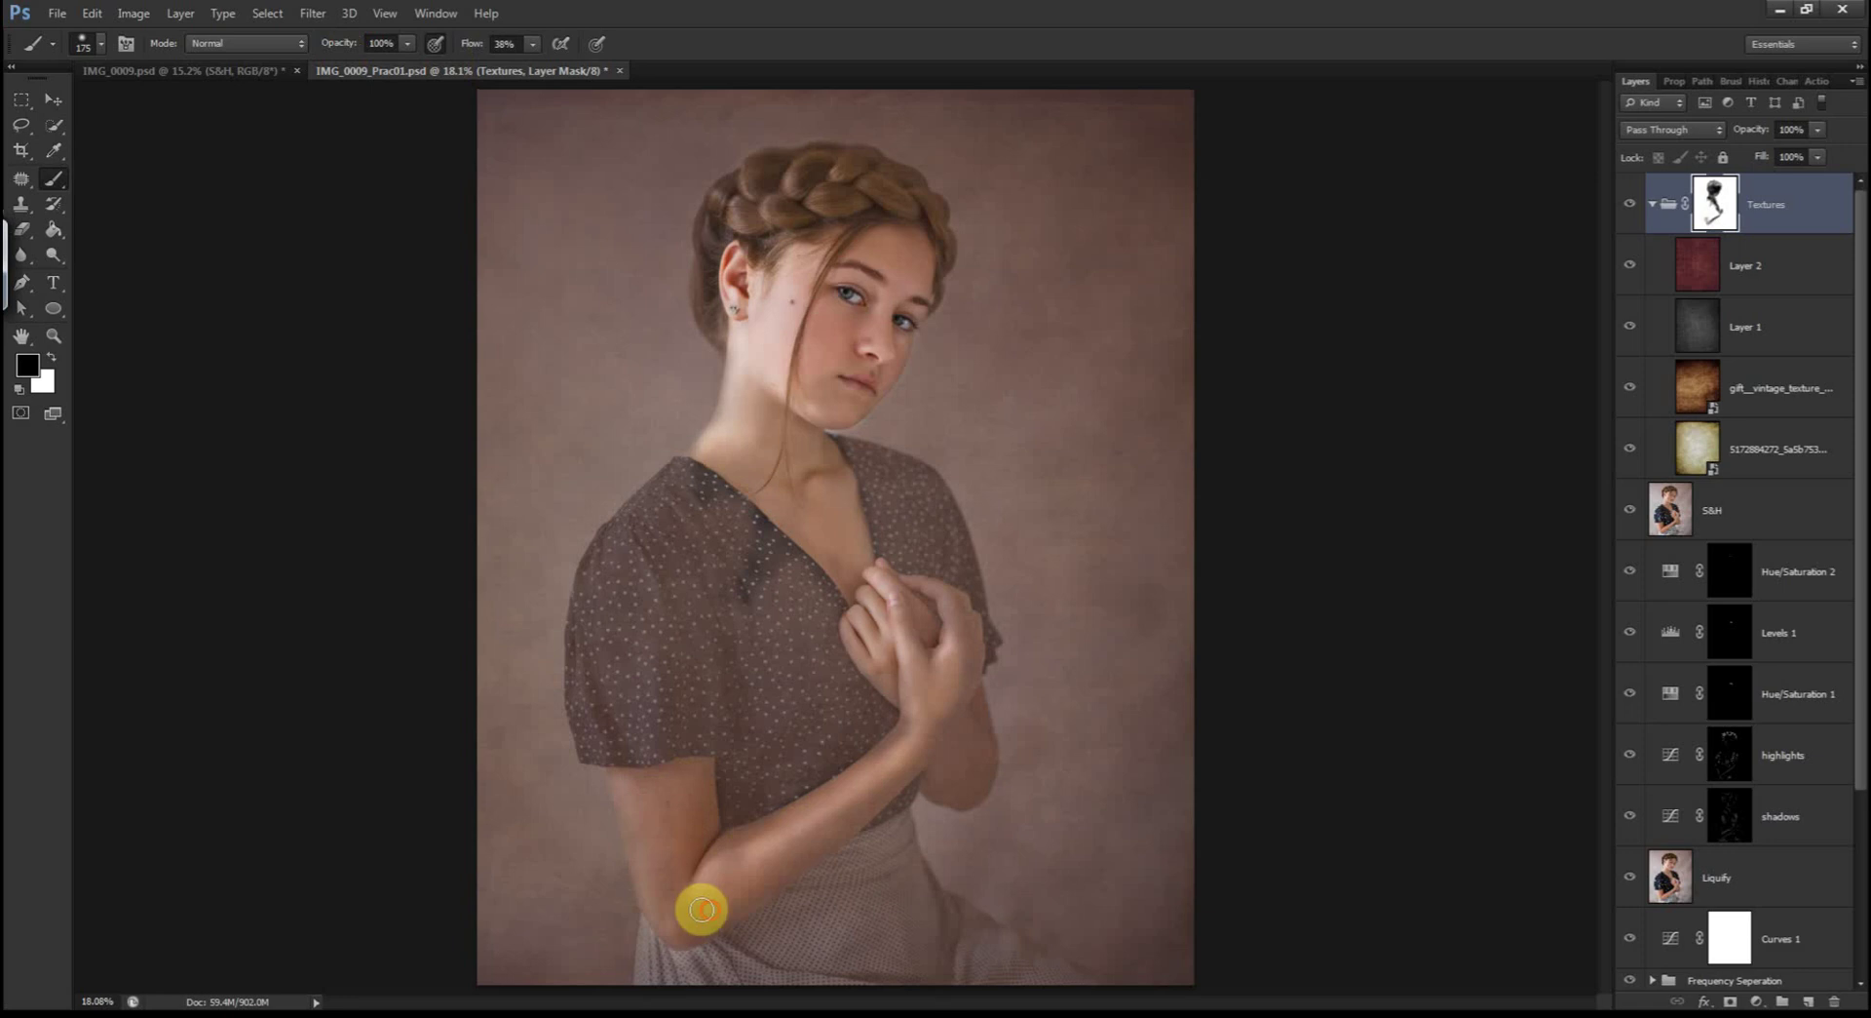
pyautogui.moveTo(882, 594); pyautogui.dragTo(801, 600)
# Step: Set the brush to 81% opacity and 52% flow, enlarge it to size 700, and mask the textures off the bodice and skirt
pyautogui.moveTo(363, 45); pyautogui.dragTo(344, 54)
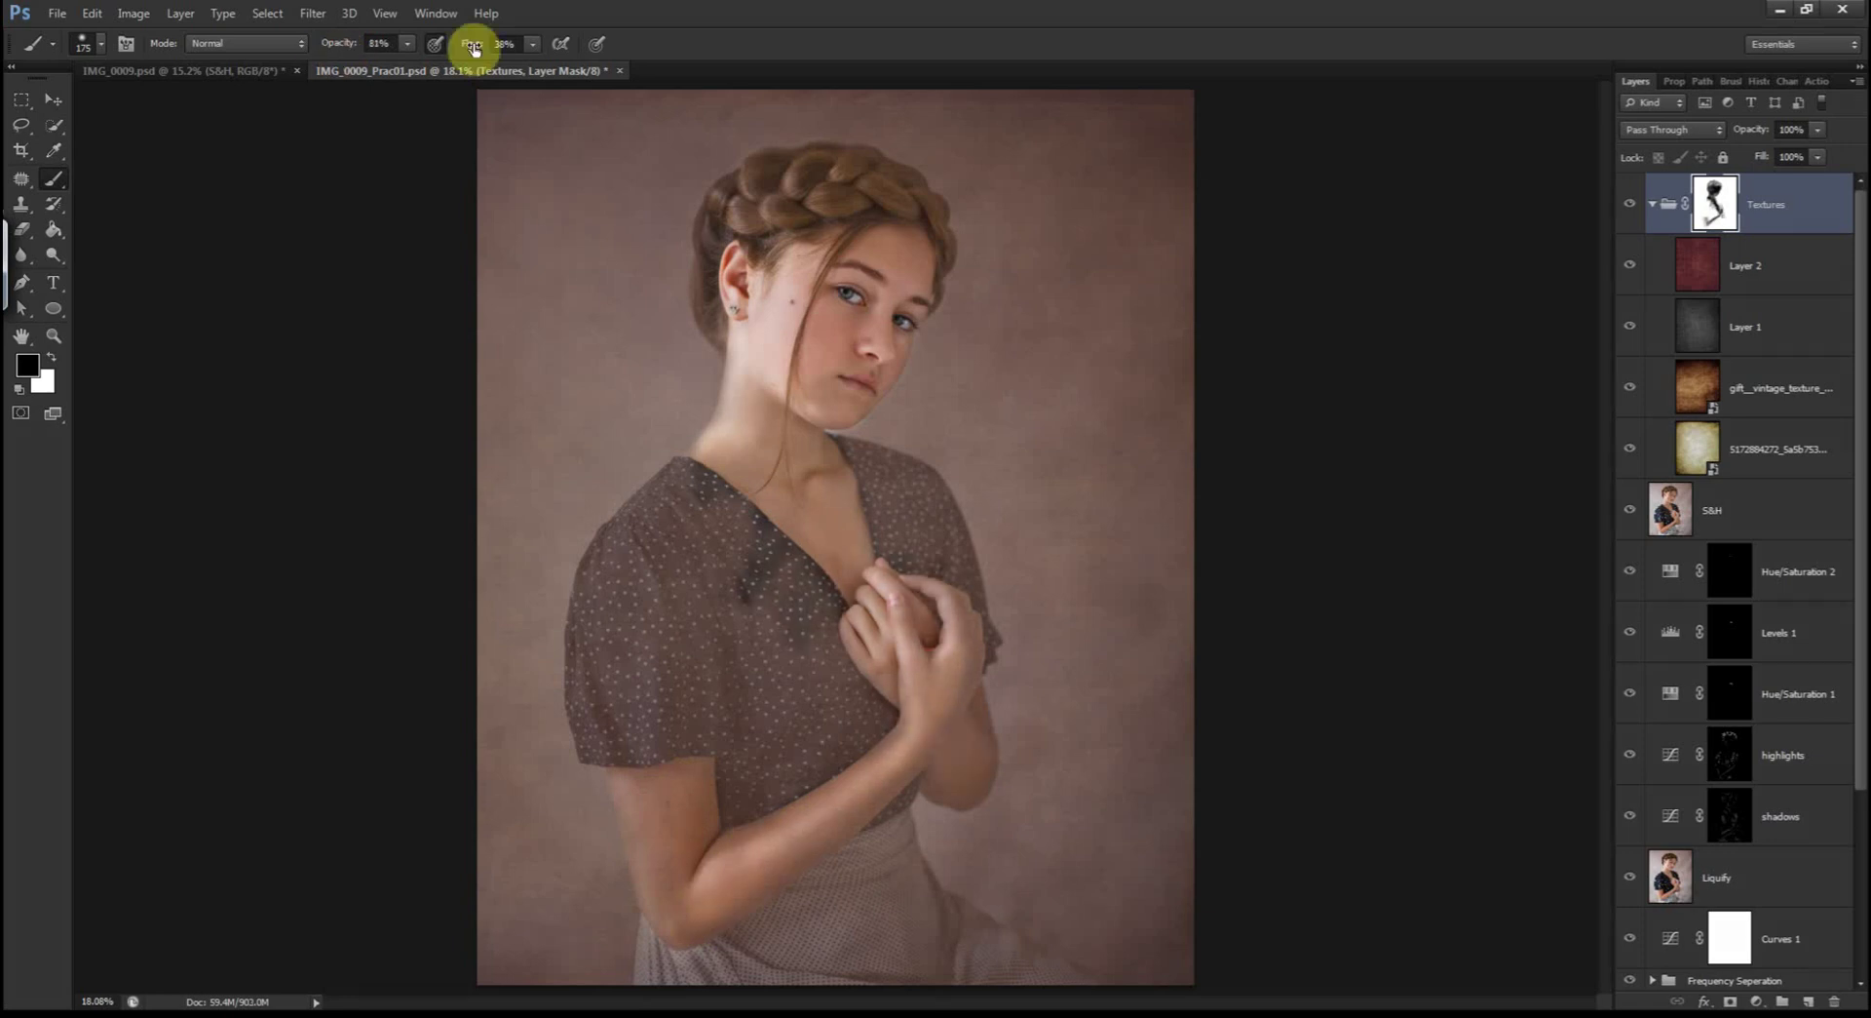
pyautogui.moveTo(472, 48); pyautogui.dragTo(487, 48)
pyautogui.press(']')
pyautogui.press(']')
pyautogui.press(']')
pyautogui.press(']')
pyautogui.press(']')
pyautogui.press(']')
pyautogui.press(']')
pyautogui.press(']')
pyautogui.press(']')
pyautogui.press(']')
pyautogui.press(']')
pyautogui.press(']')
pyautogui.press(']')
pyautogui.press(']')
pyautogui.press(']')
pyautogui.moveTo(760, 595)
pyautogui.mouseDown()
pyautogui.moveTo(758, 942)
pyautogui.moveTo(878, 933)
pyautogui.moveTo(989, 965)
pyautogui.mouseUp()
# Step: Mask the textures off the sleeve and waist with a smaller brush, restoring them in white on the background beside the sleeve
pyautogui.press('[')
pyautogui.press('[')
pyautogui.press('[')
pyautogui.press('[')
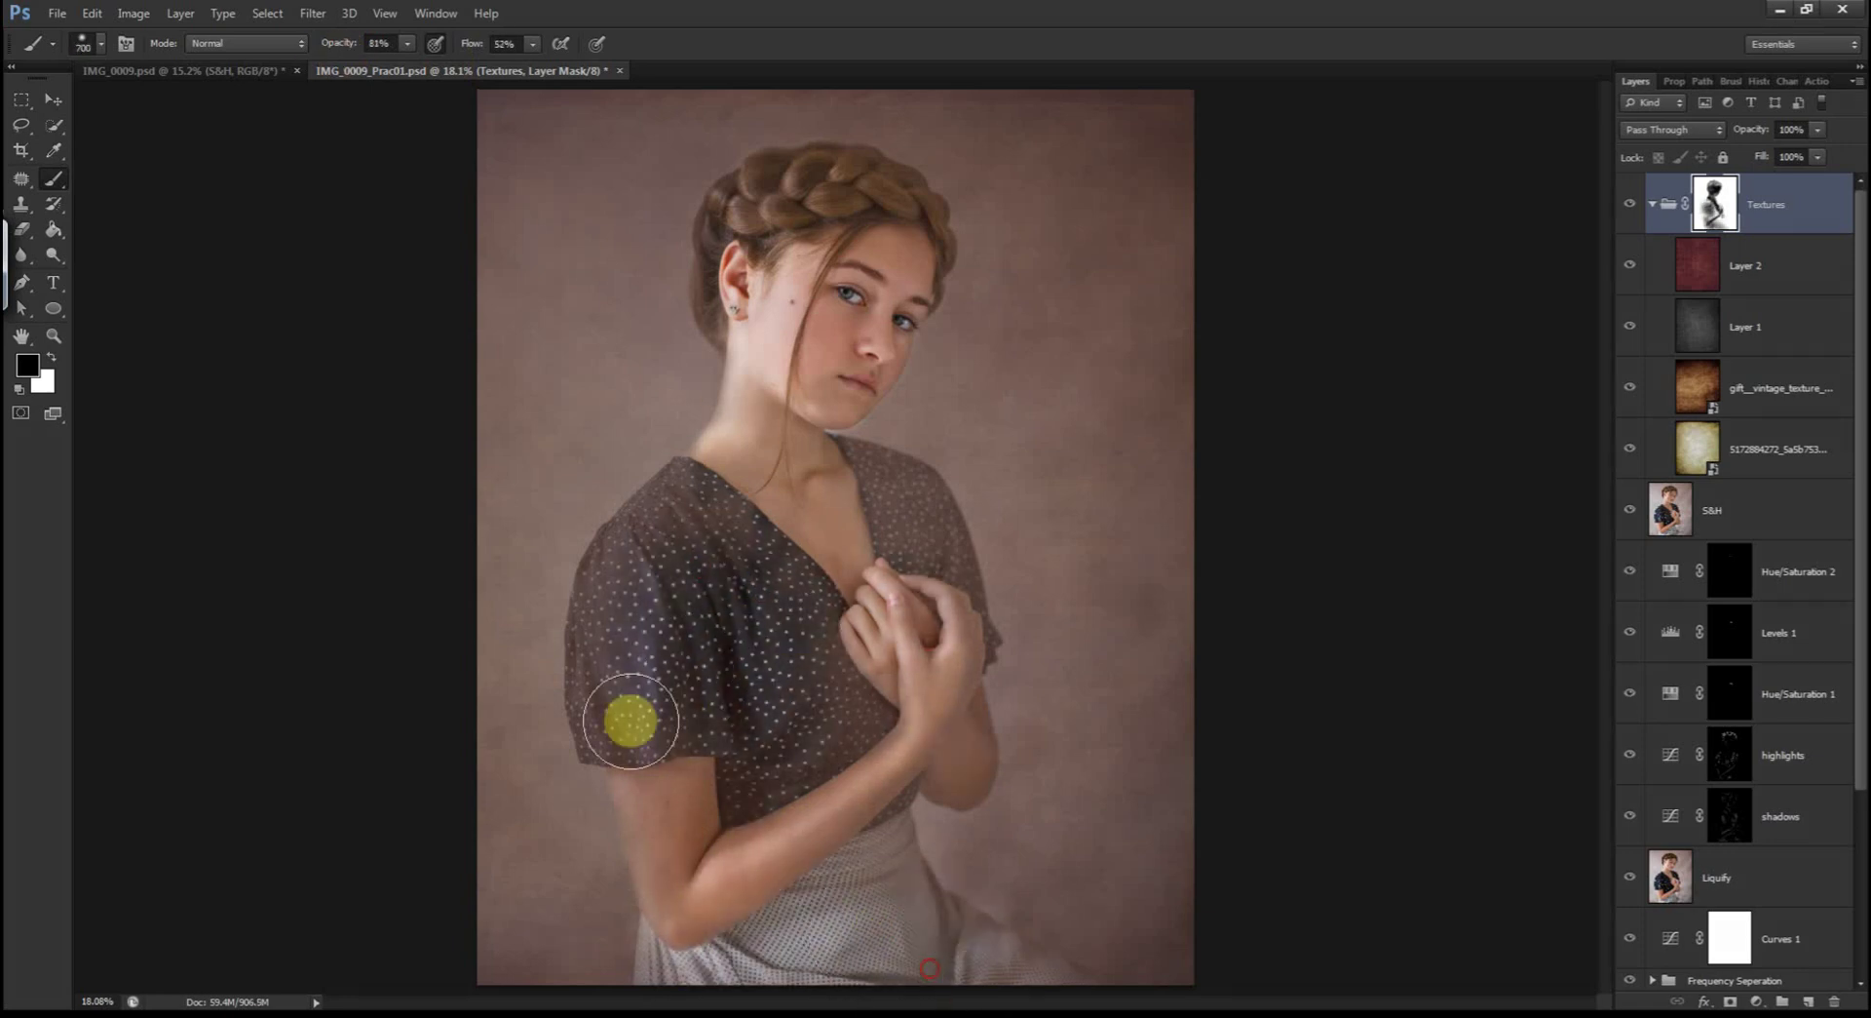
pyautogui.moveTo(631, 721); pyautogui.dragTo(651, 829)
pyautogui.press('x')
pyautogui.moveTo(546, 639); pyautogui.dragTo(559, 692)
pyautogui.press('x')
pyautogui.press('[')
pyautogui.press('[')
pyautogui.press('[')
pyautogui.moveTo(661, 832); pyautogui.dragTo(795, 862)
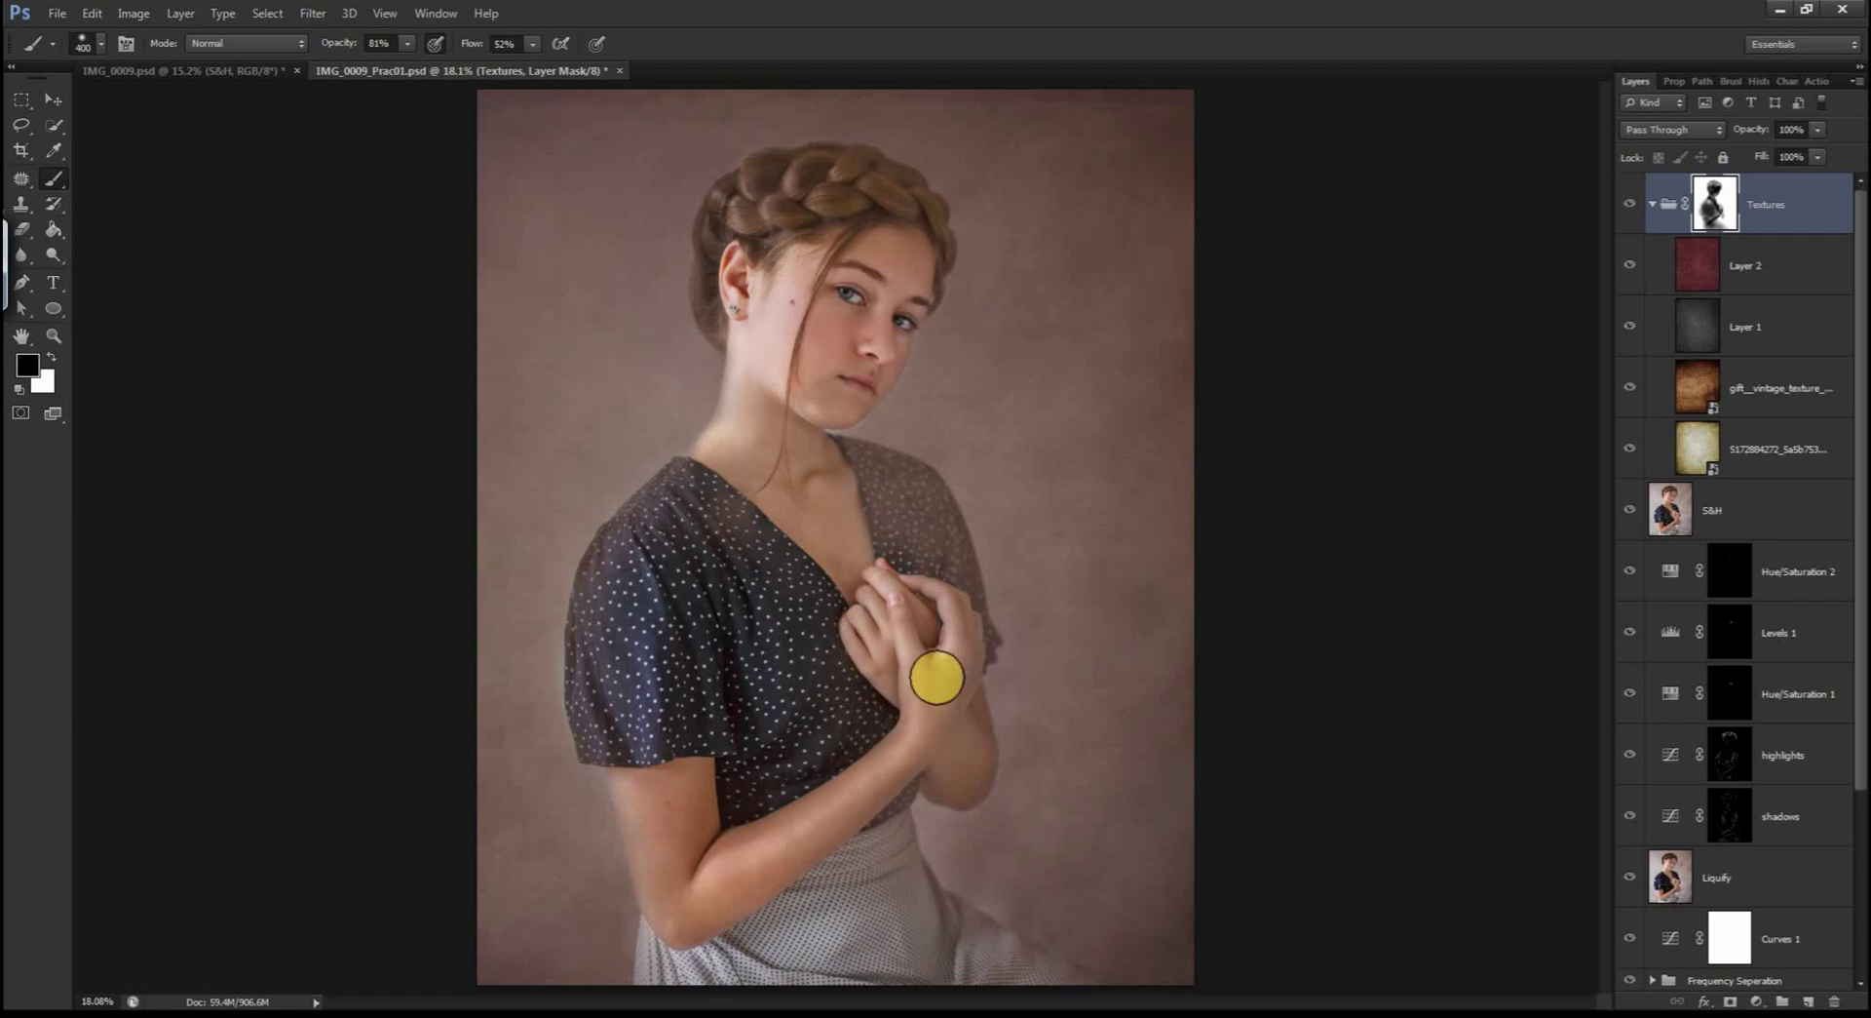
# Step: Restore the textures along the outer edge of the far cheek by painting the group mask white with a size 40 brush
pyautogui.press('[')
pyautogui.press('[')
pyautogui.press('[')
pyautogui.press('[')
pyautogui.press('[')
pyautogui.press('[')
pyautogui.press('[')
pyautogui.press('[')
pyautogui.scroll(1, 821, 310)
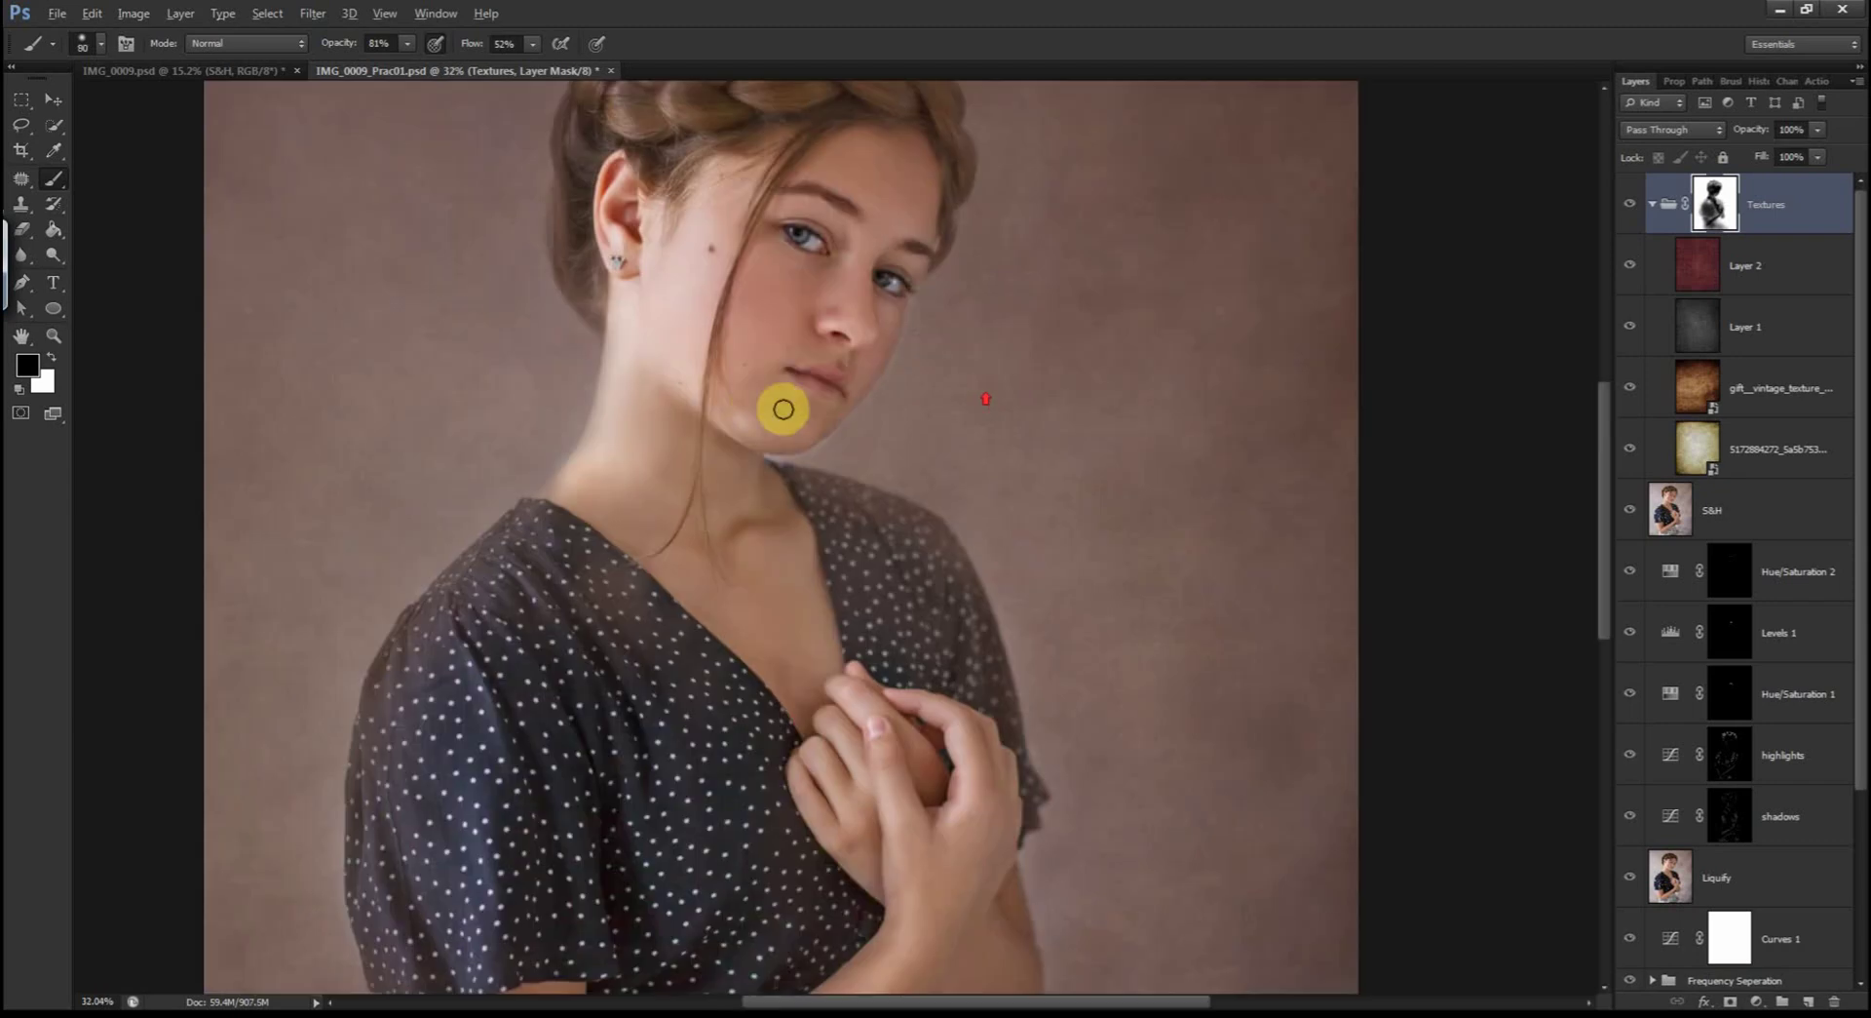
pyautogui.scroll(1, 781, 404)
pyautogui.press('x')
pyautogui.press('[')
pyautogui.press('[')
pyautogui.press('[')
pyautogui.press('[')
pyautogui.press('[')
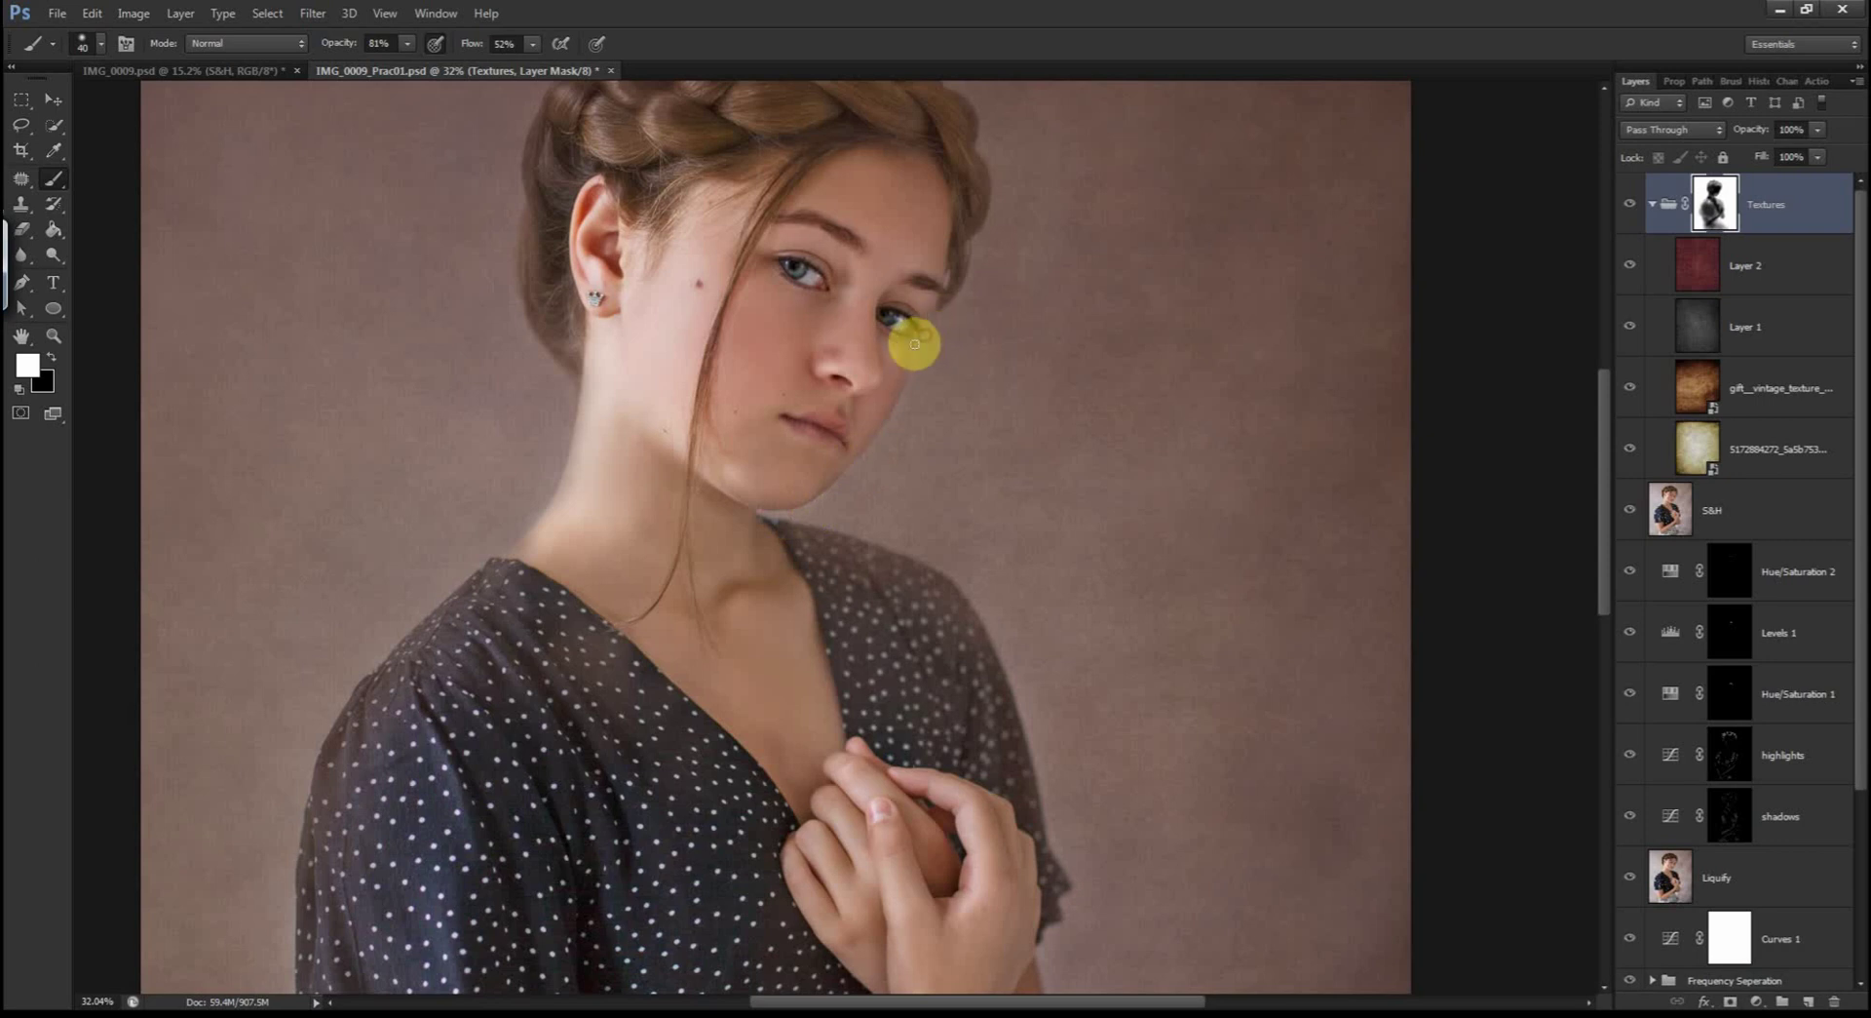
pyautogui.moveTo(911, 375); pyautogui.dragTo(898, 419)
# Step: Mask the textures off the chin and jaw edge in black, reducing the brush to size 25 for the fine edge
pyautogui.press('x')
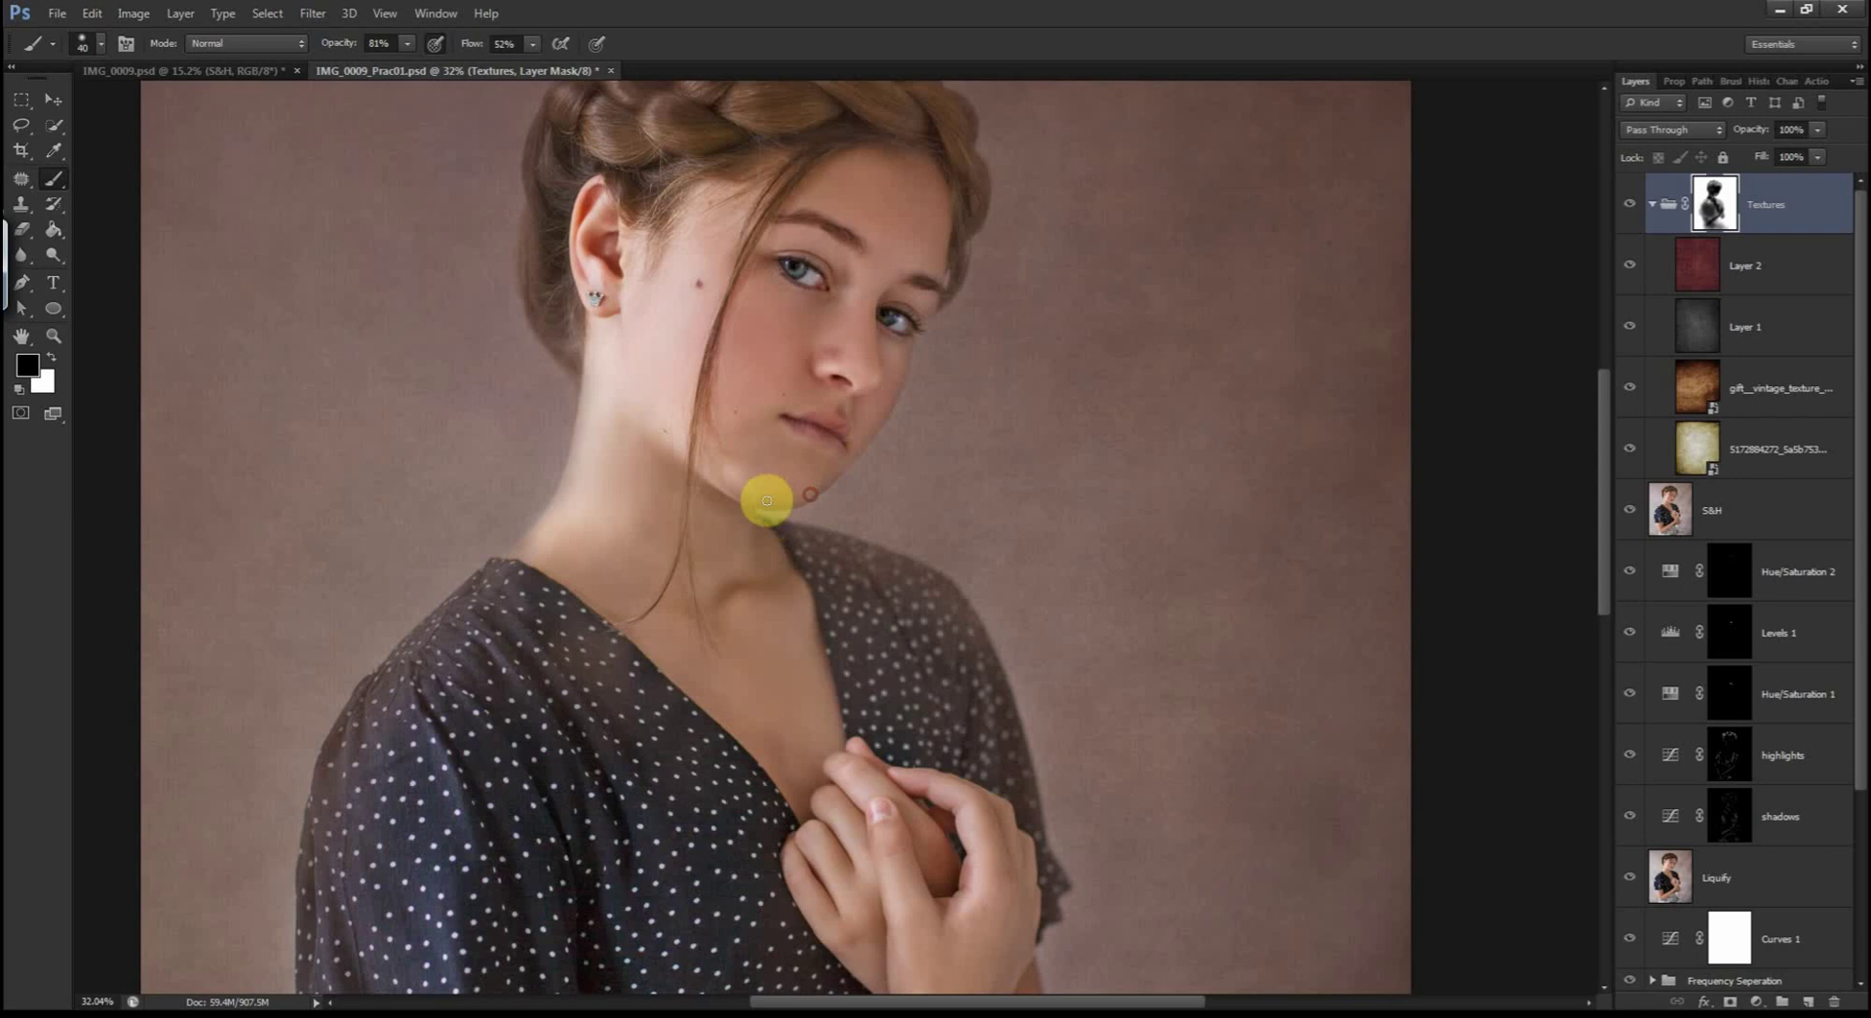
pyautogui.moveTo(758, 502); pyautogui.dragTo(820, 479)
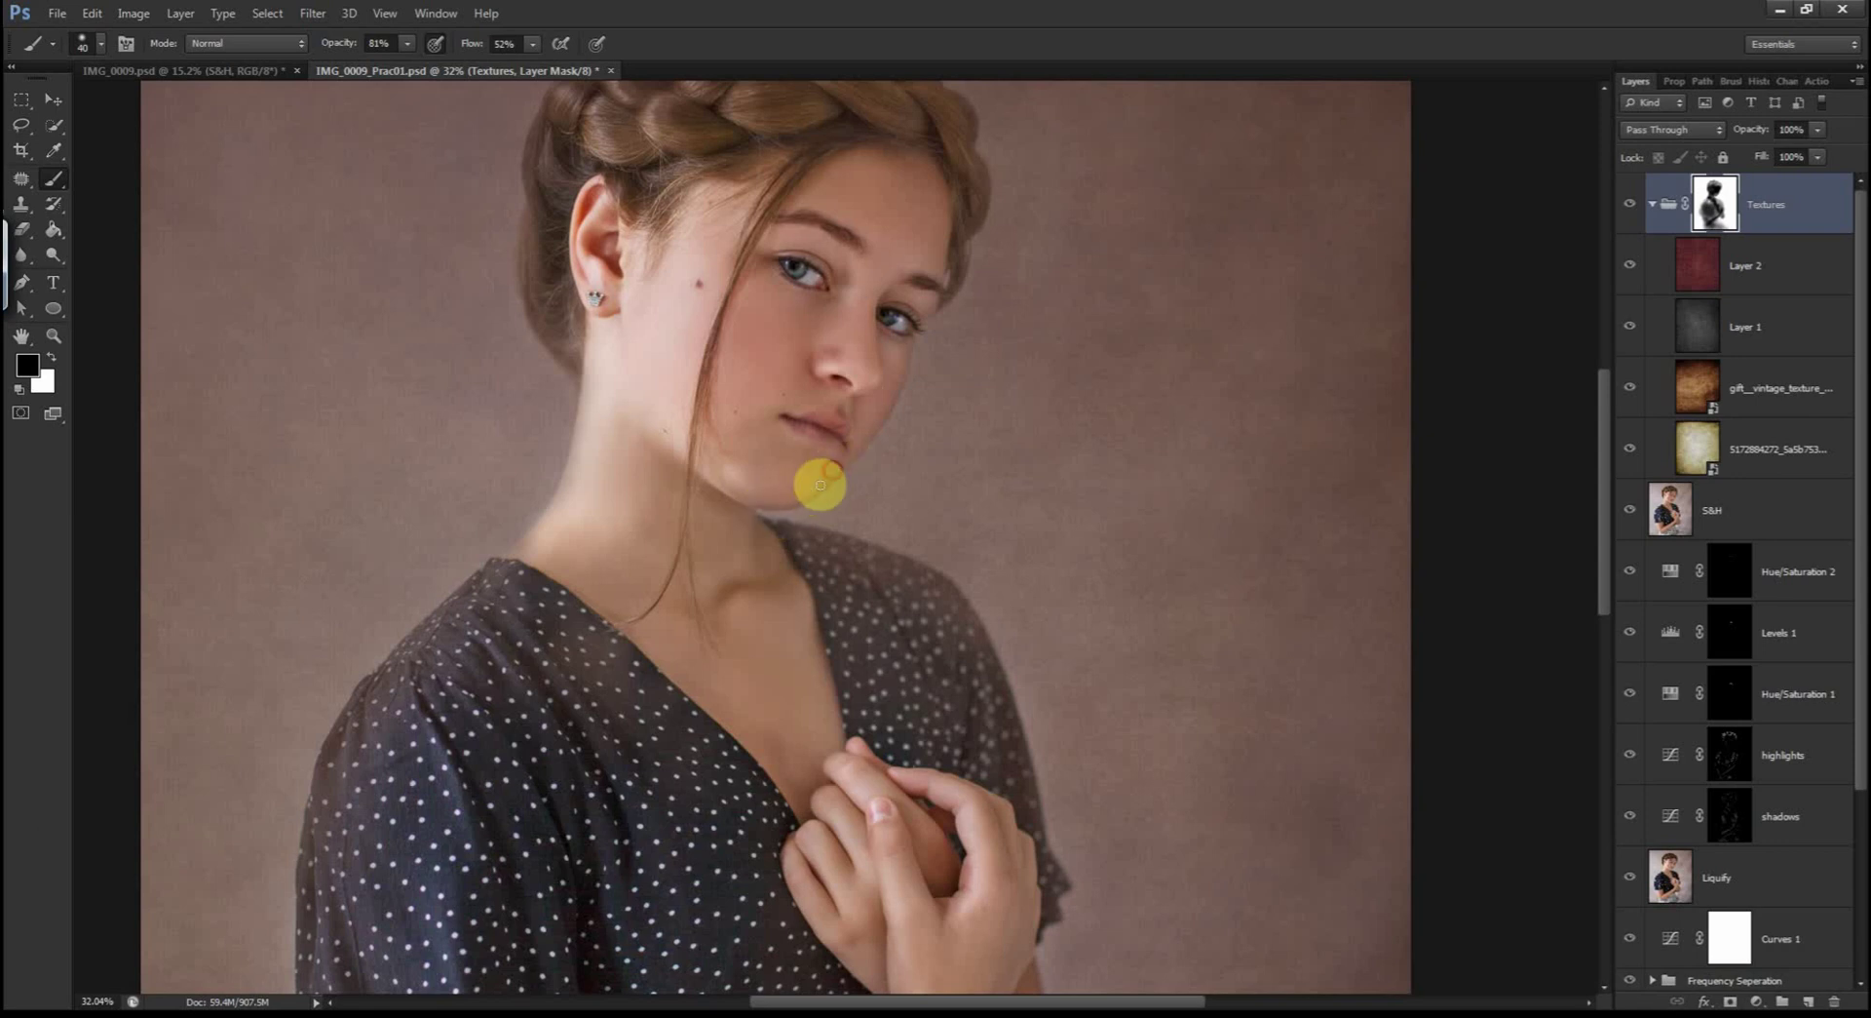
pyautogui.click(816, 485)
pyautogui.moveTo(817, 485)
pyautogui.mouseDown()
pyautogui.moveTo(887, 402)
pyautogui.moveTo(817, 487)
pyautogui.moveTo(857, 395)
pyautogui.mouseUp()
pyautogui.scroll(5, 857, 395)
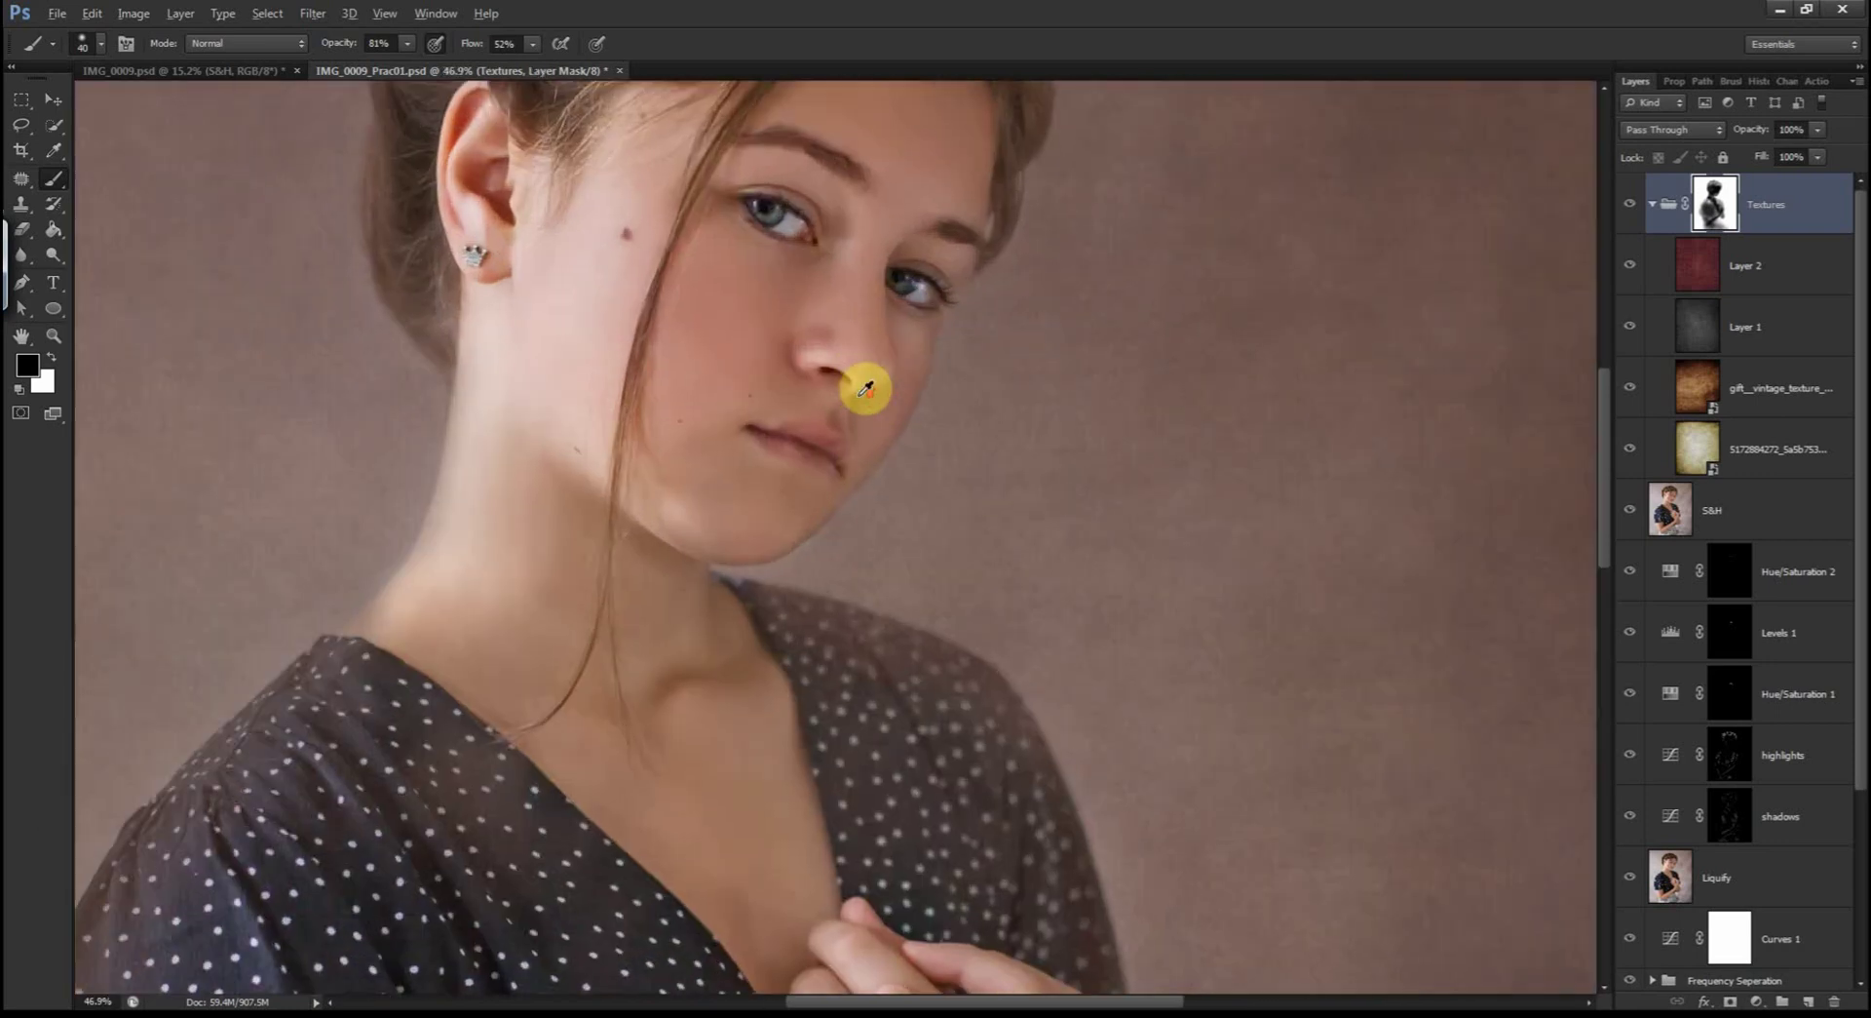
pyautogui.moveTo(777, 575); pyautogui.dragTo(738, 627)
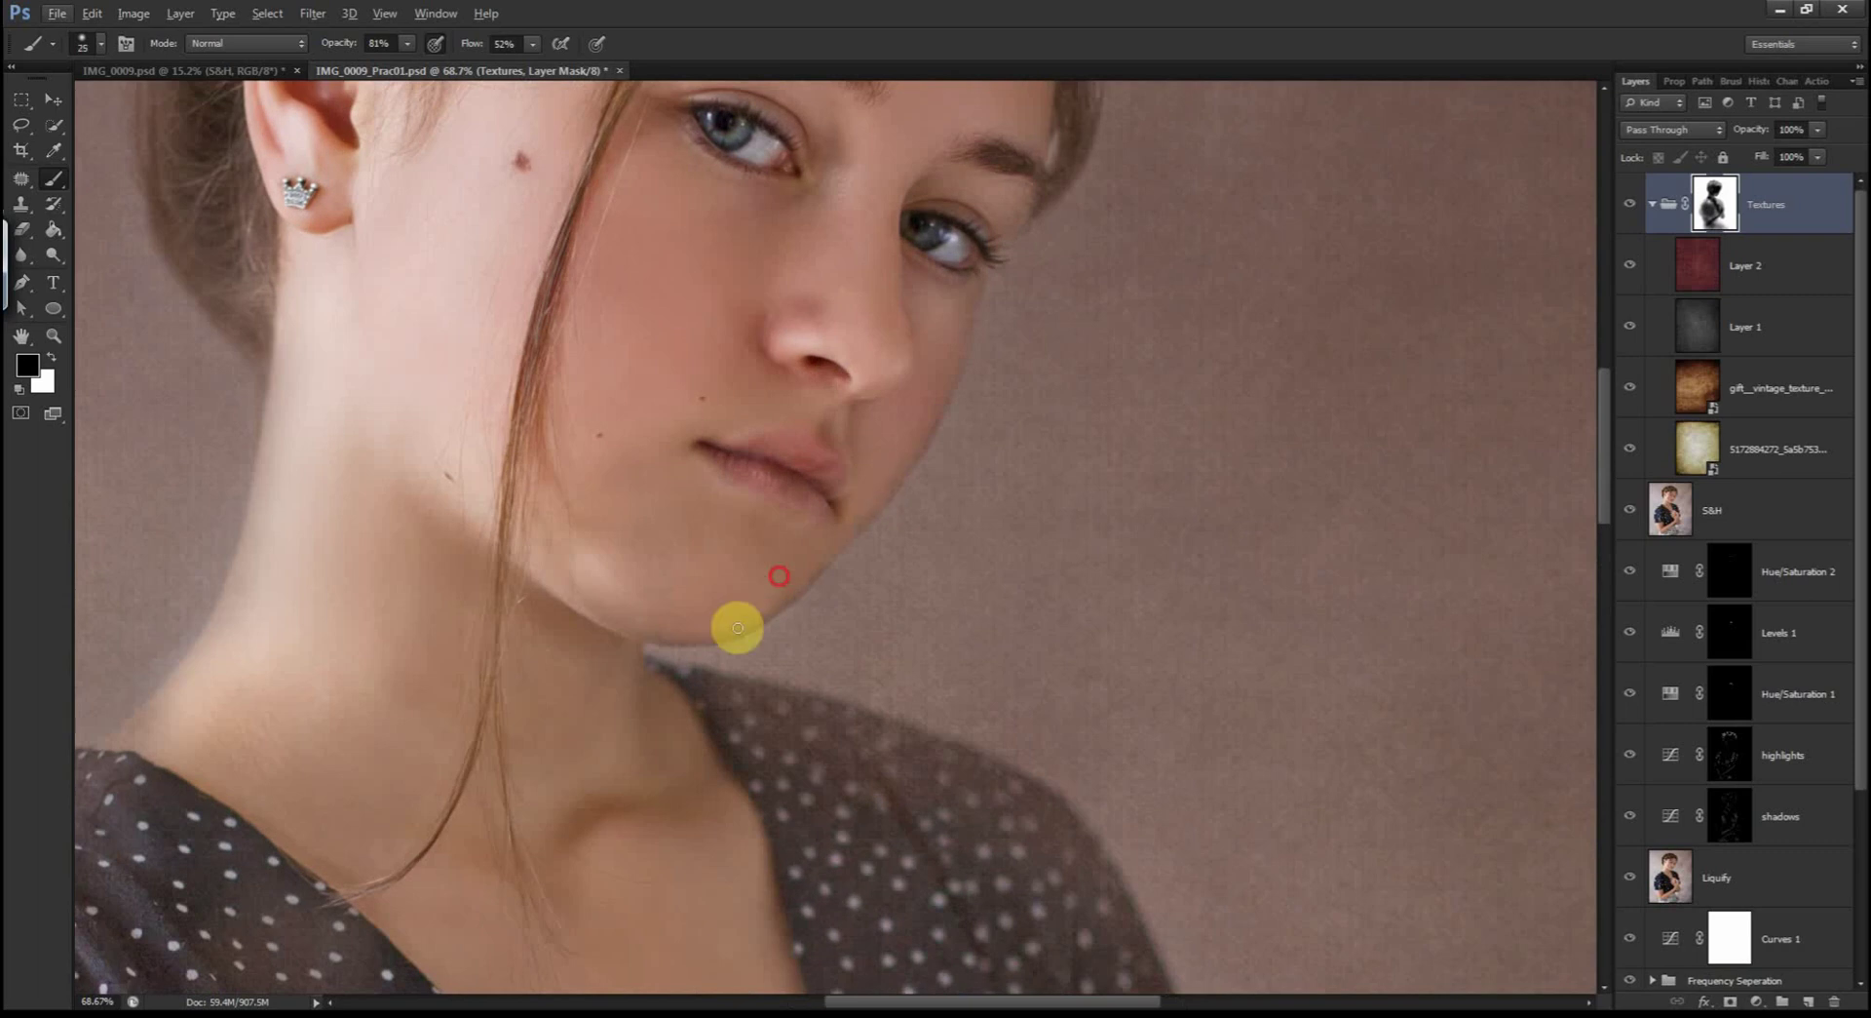
# Step: Finish the mask edge around the chin and lower the overall opacity of the Textures group
pyautogui.moveTo(822, 813); pyautogui.dragTo(1312, 260)
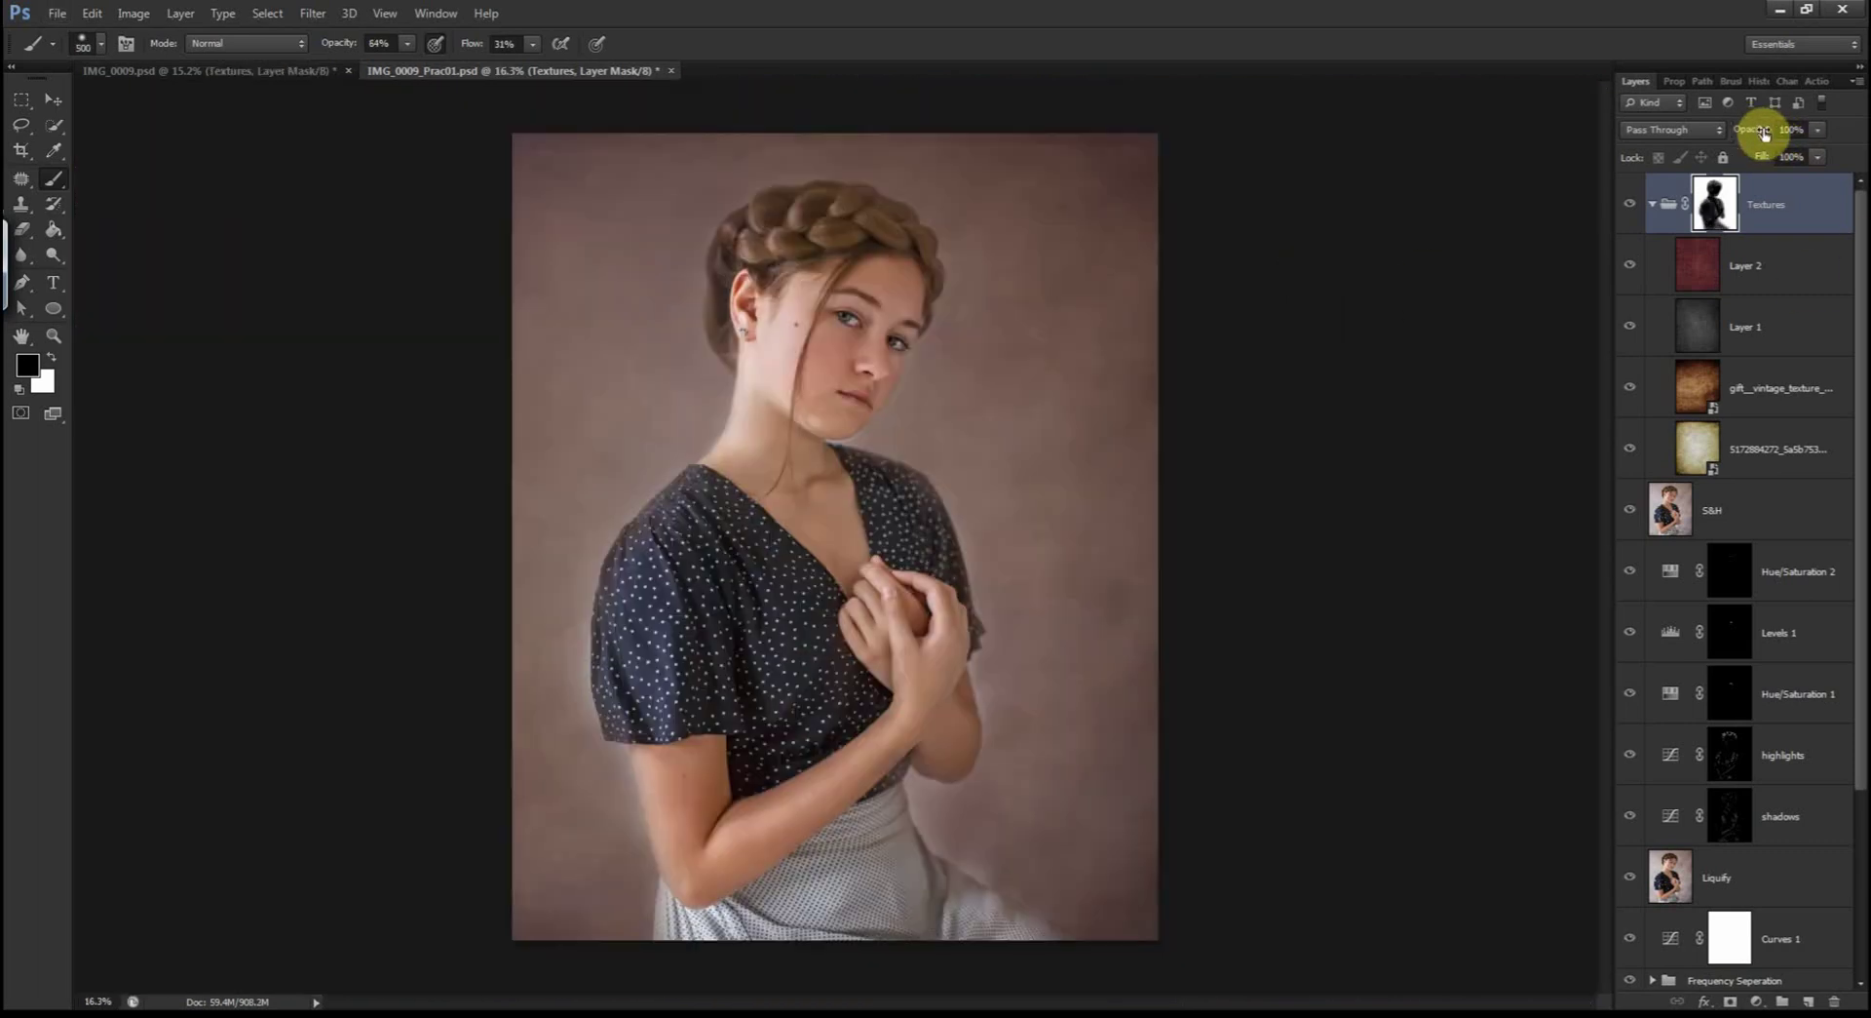
pyautogui.moveTo(1764, 133); pyautogui.dragTo(1747, 130)
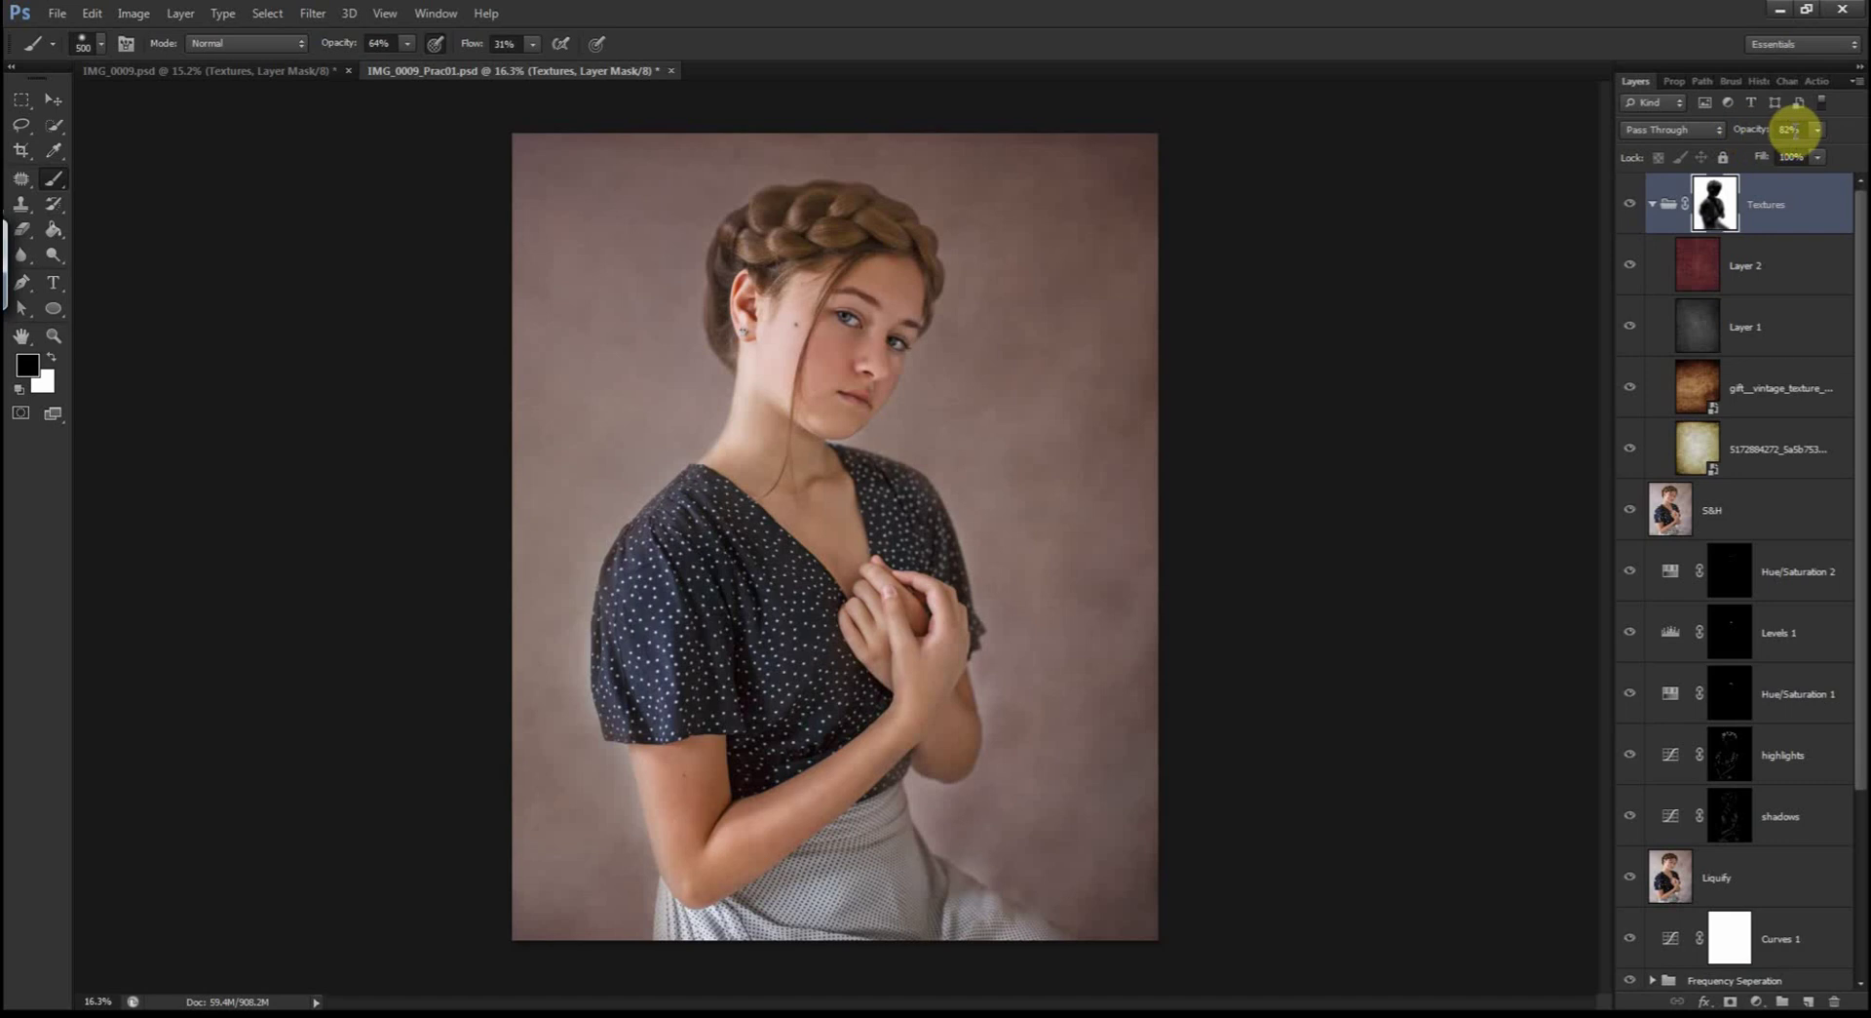
pyautogui.click(1789, 129)
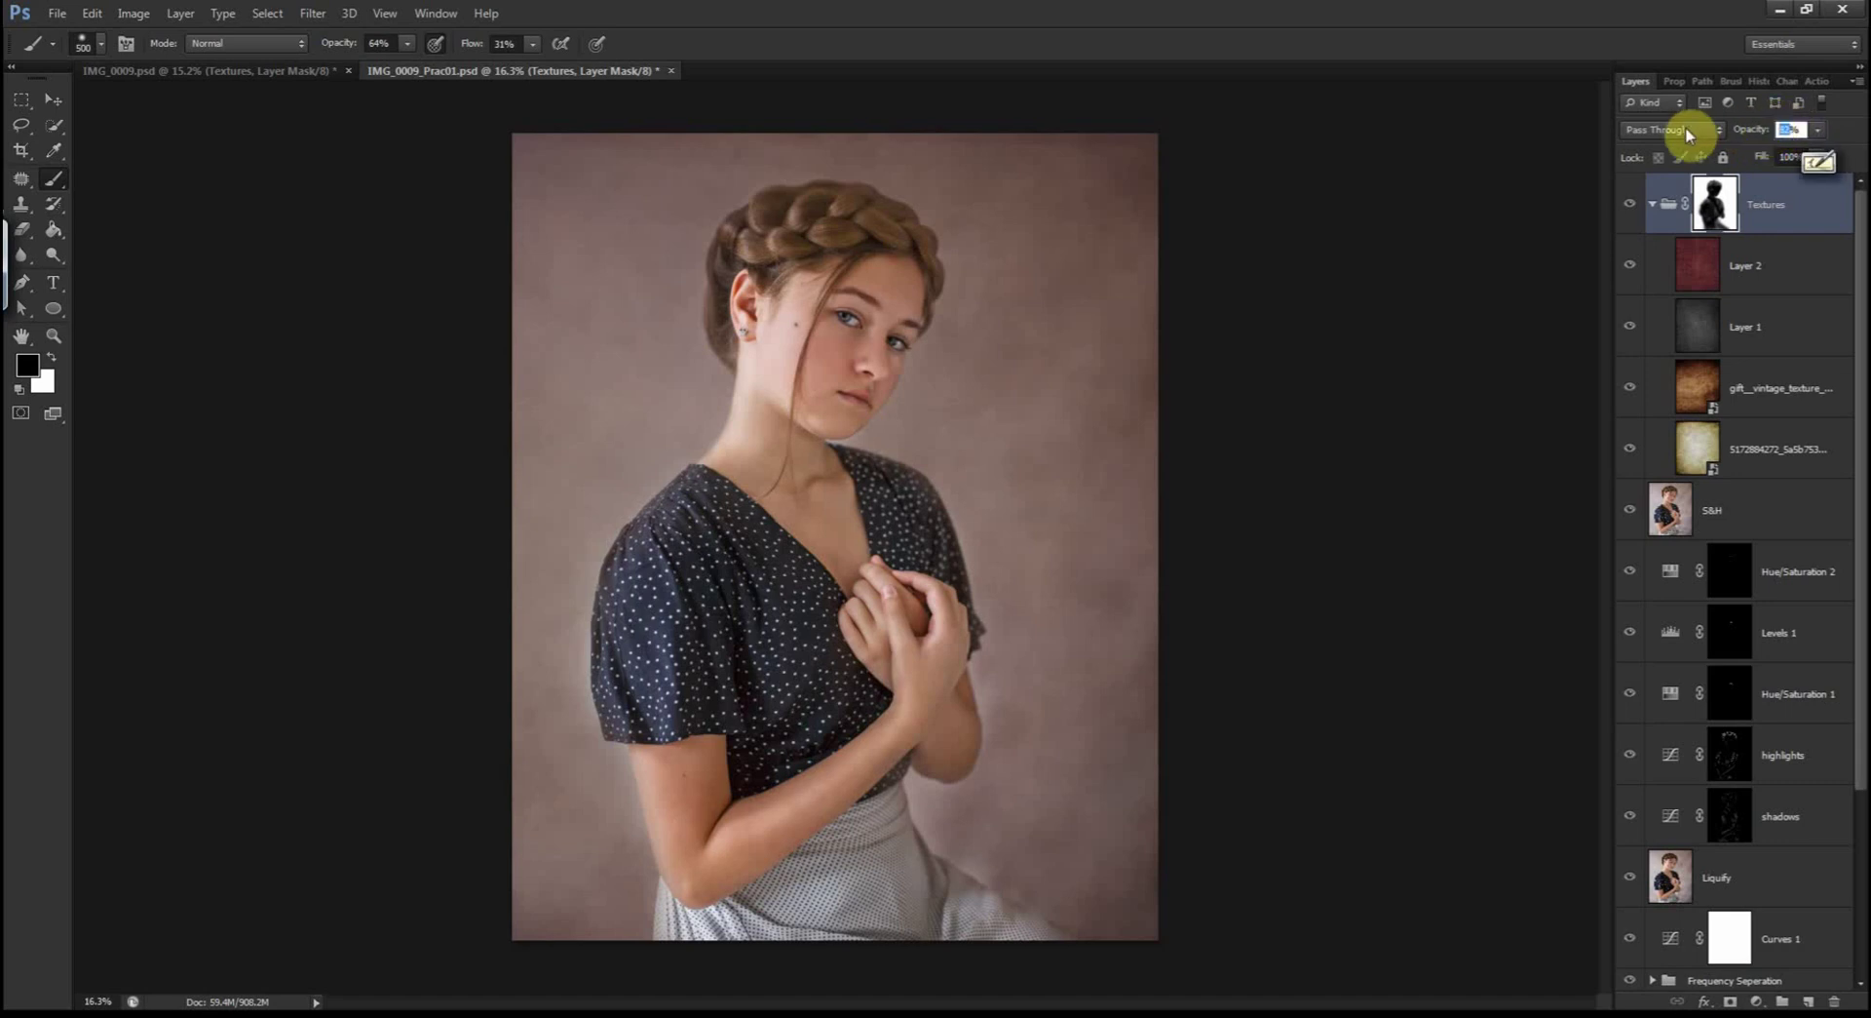
pyautogui.moveTo(1758, 131); pyautogui.dragTo(1755, 136)
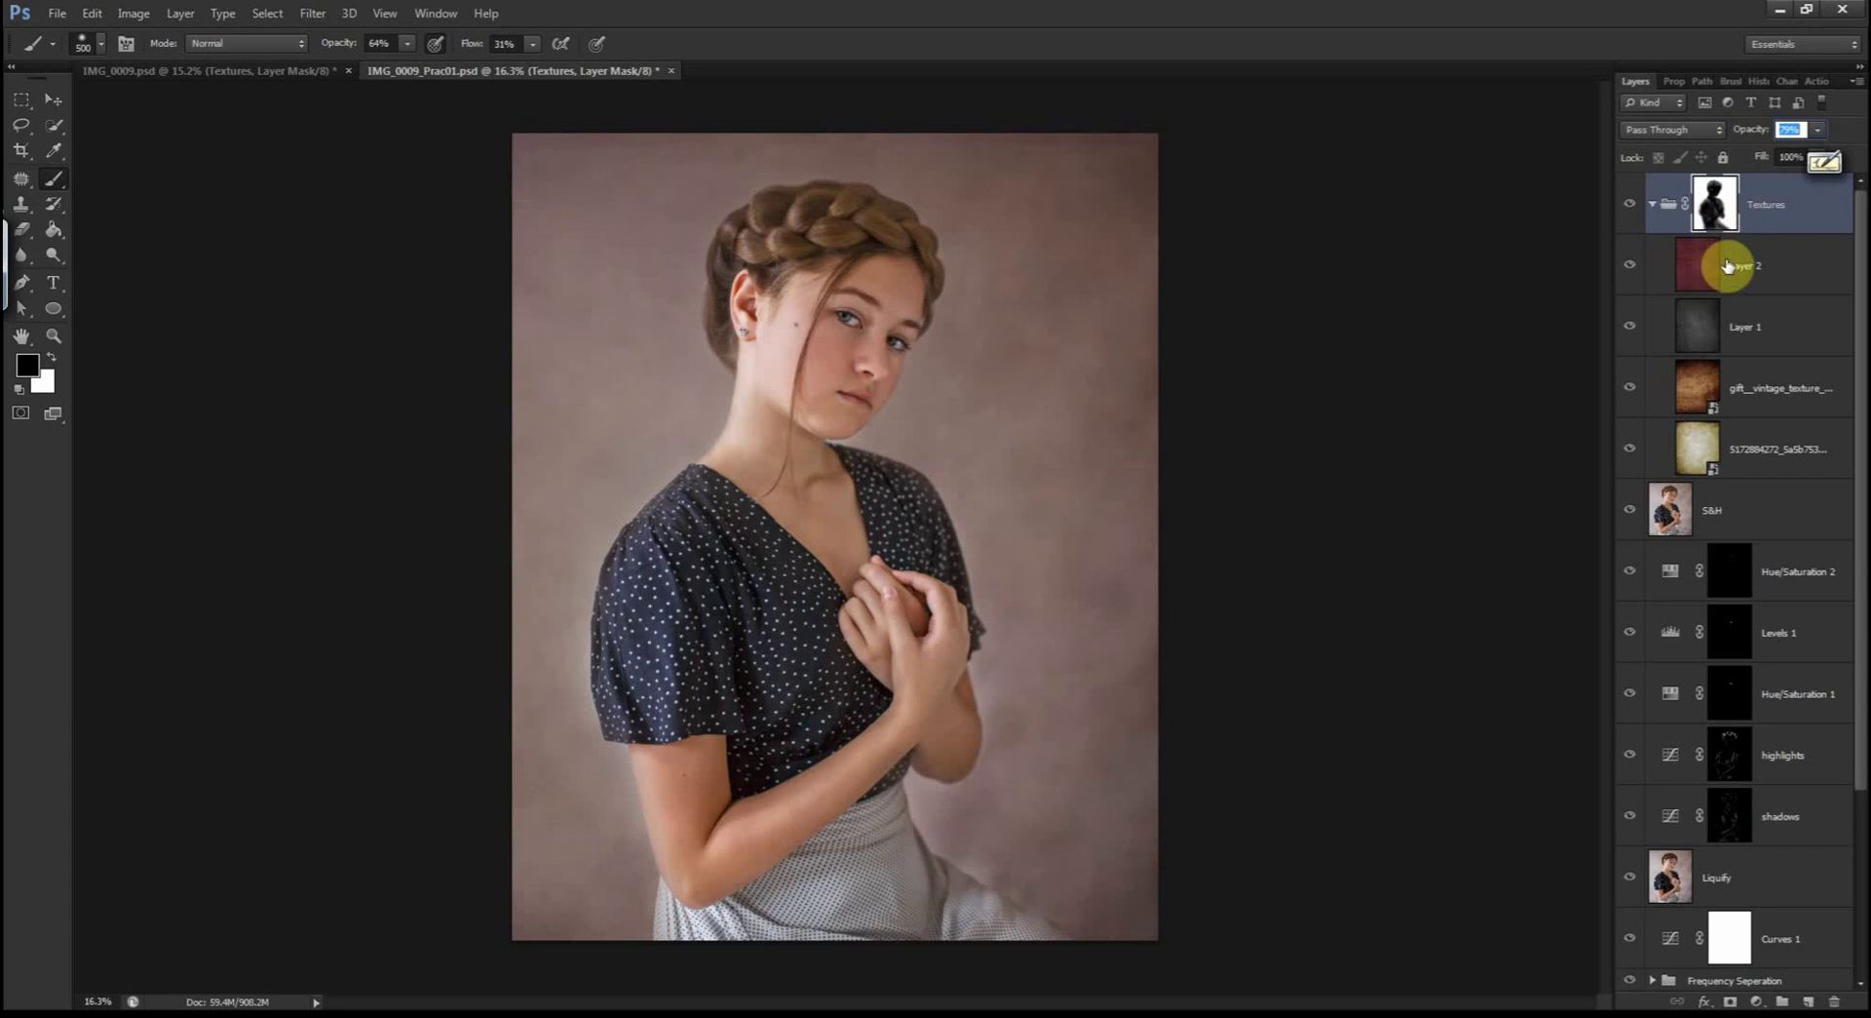
# Step: Try Overlay on the pale yellow texture layer and settle on Soft Light as its blend mode
pyautogui.click(1776, 279)
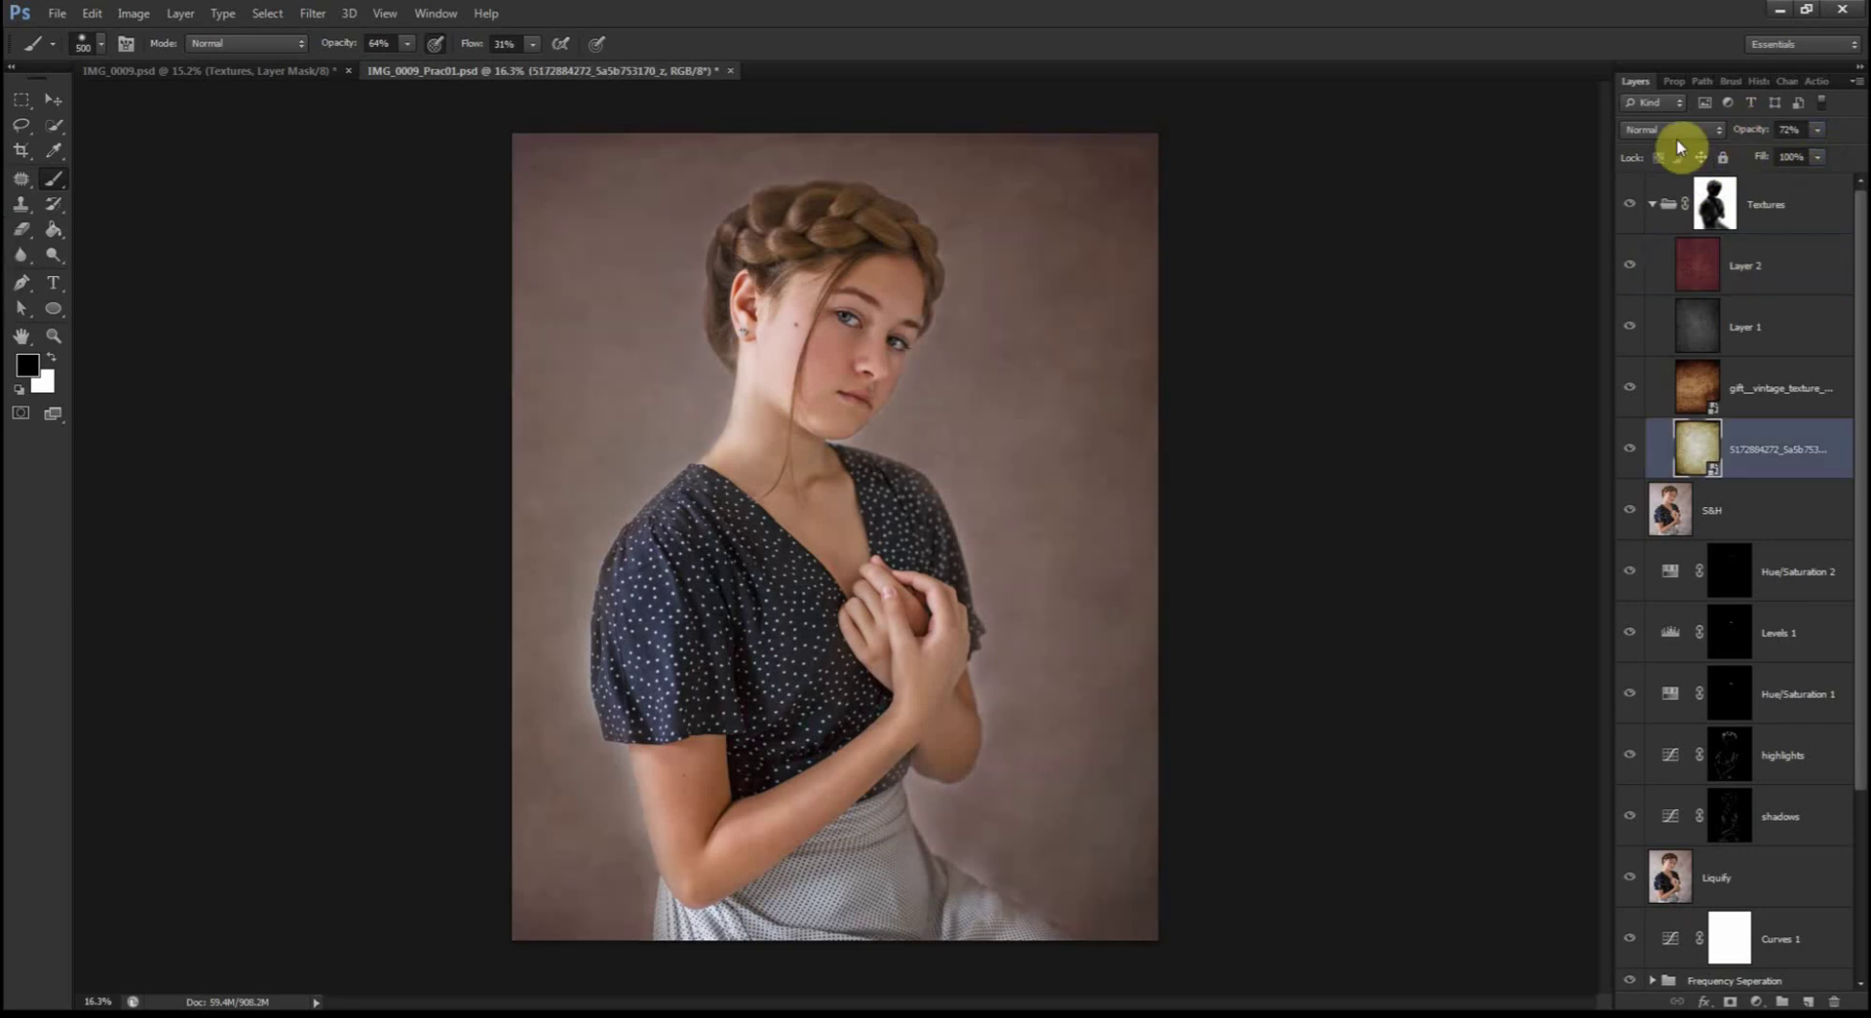
pyautogui.click(1681, 126)
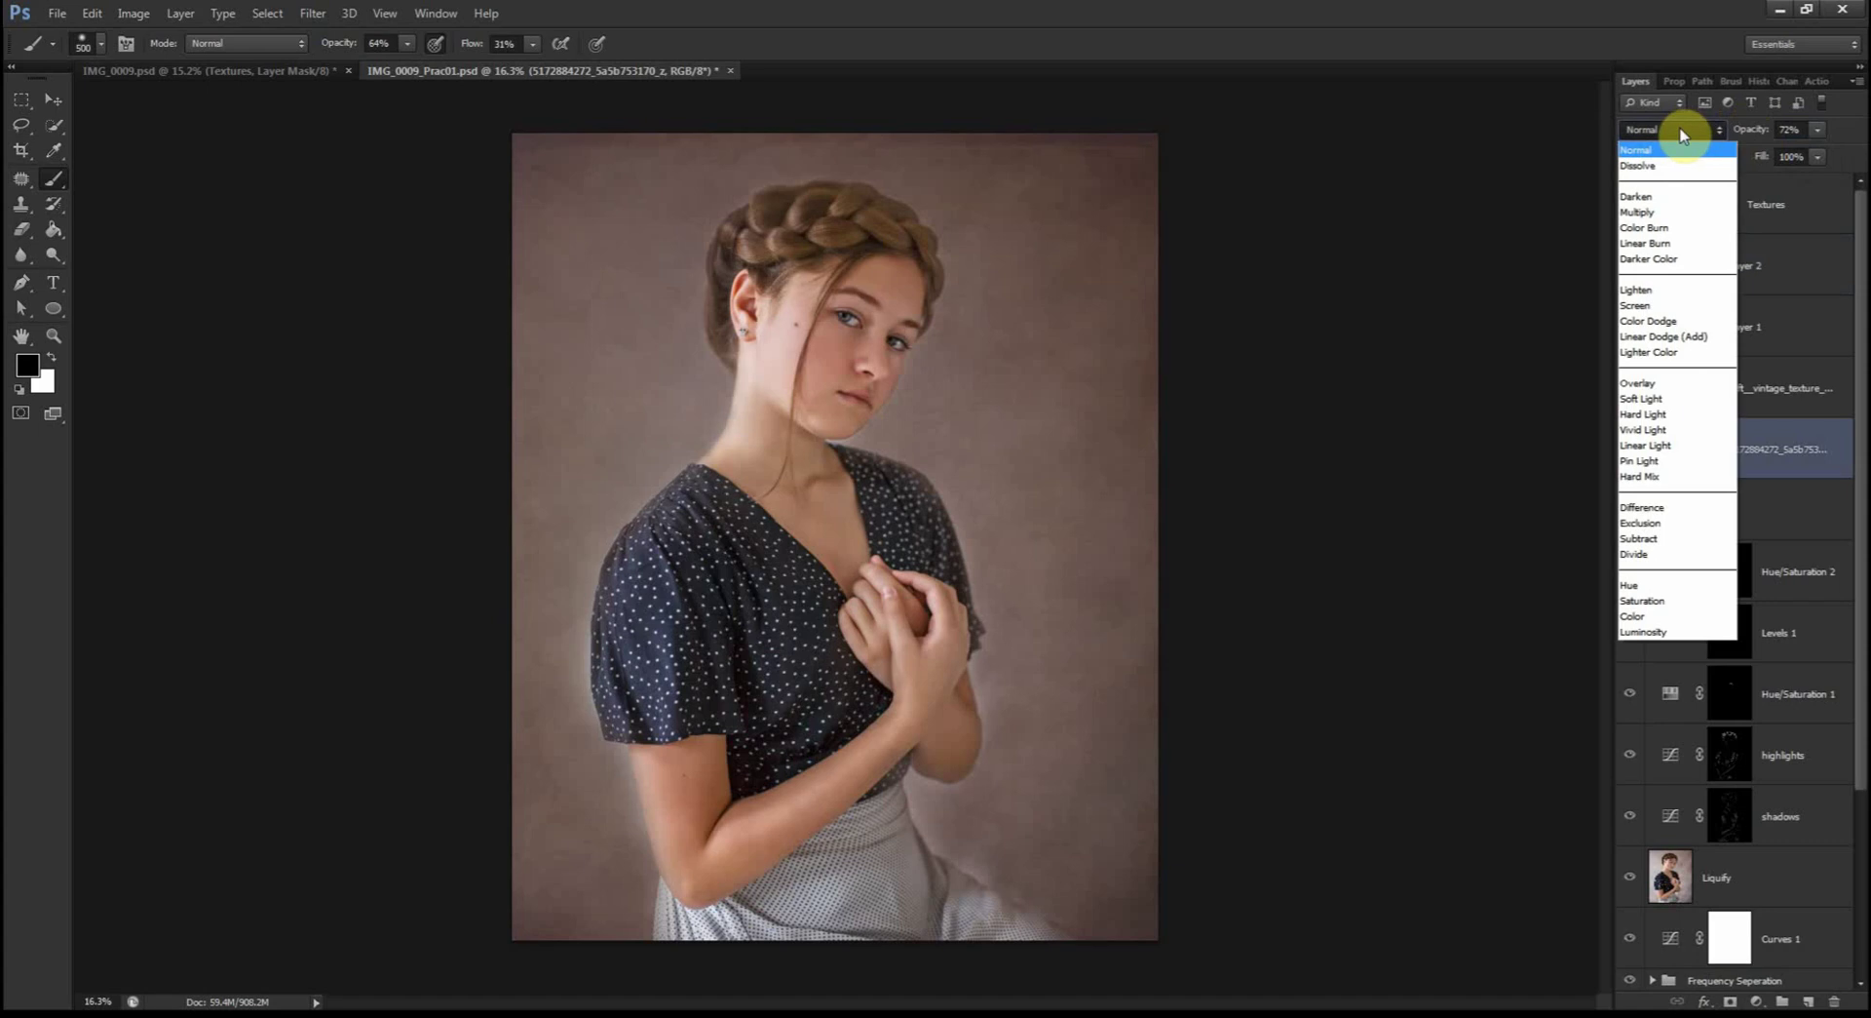
pyautogui.click(1664, 383)
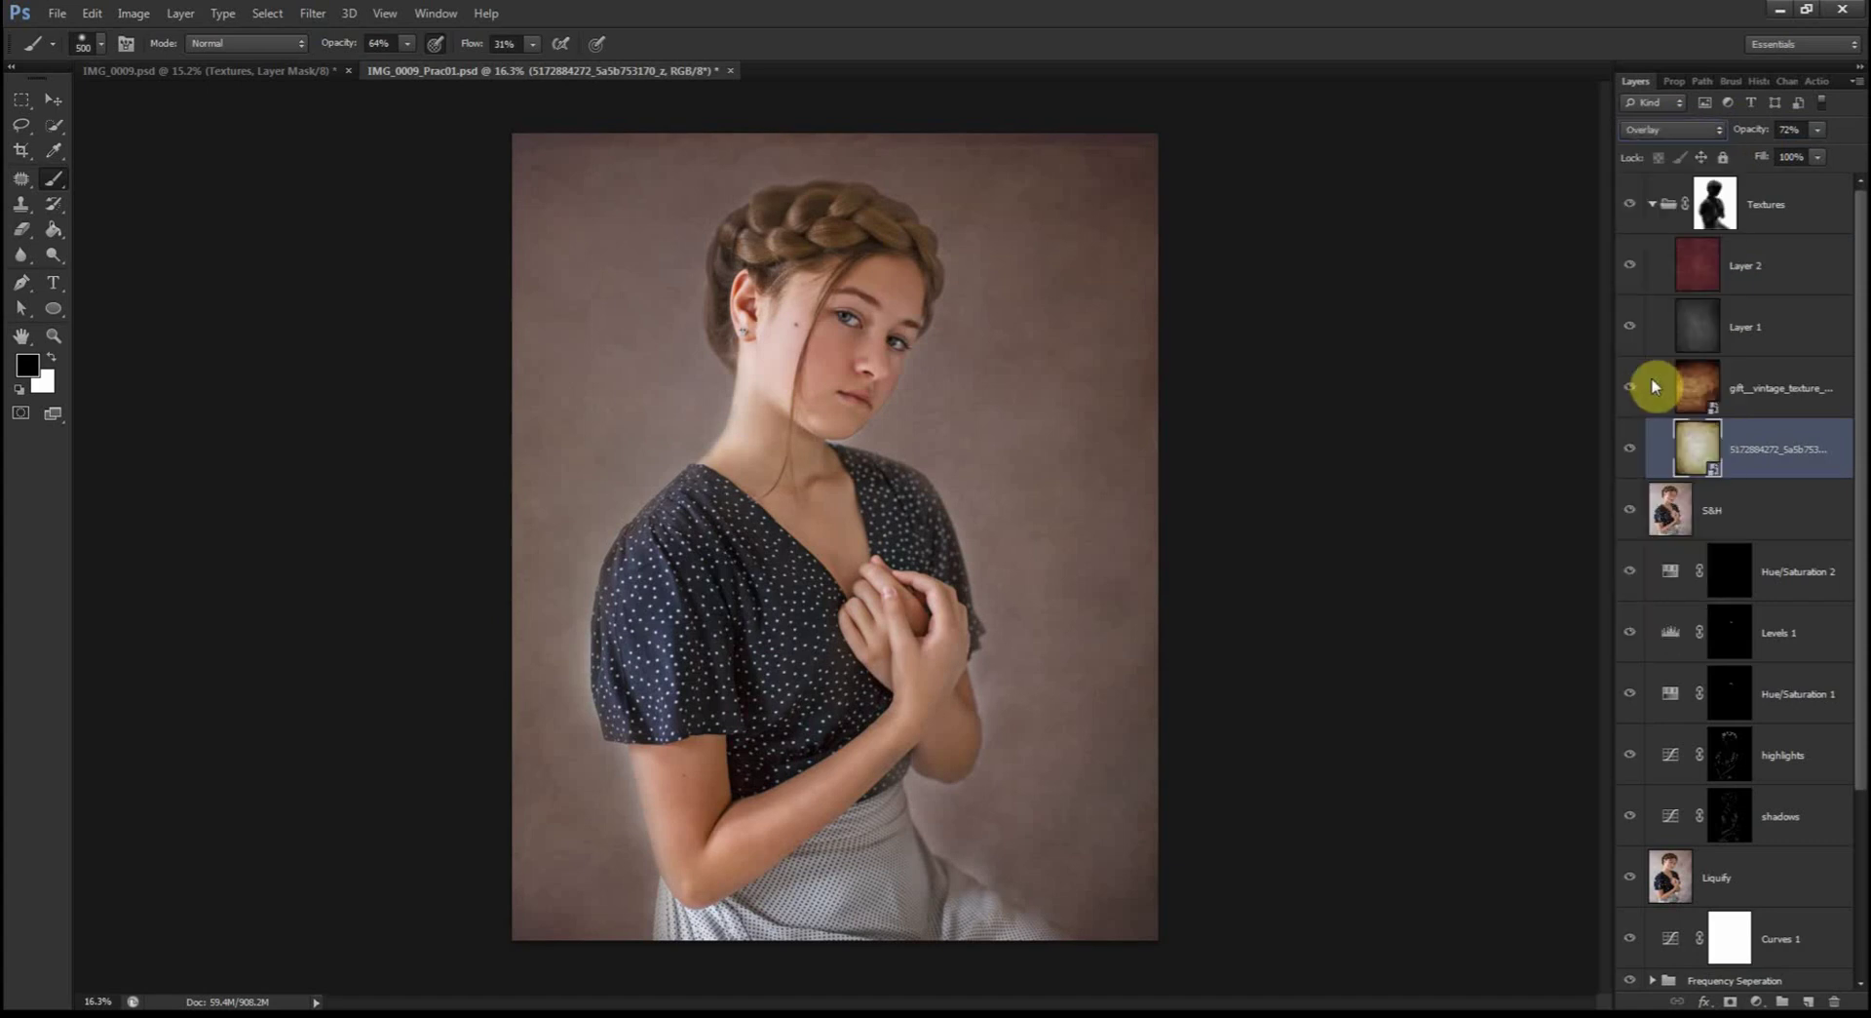
pyautogui.click(1672, 129)
pyautogui.click(1670, 399)
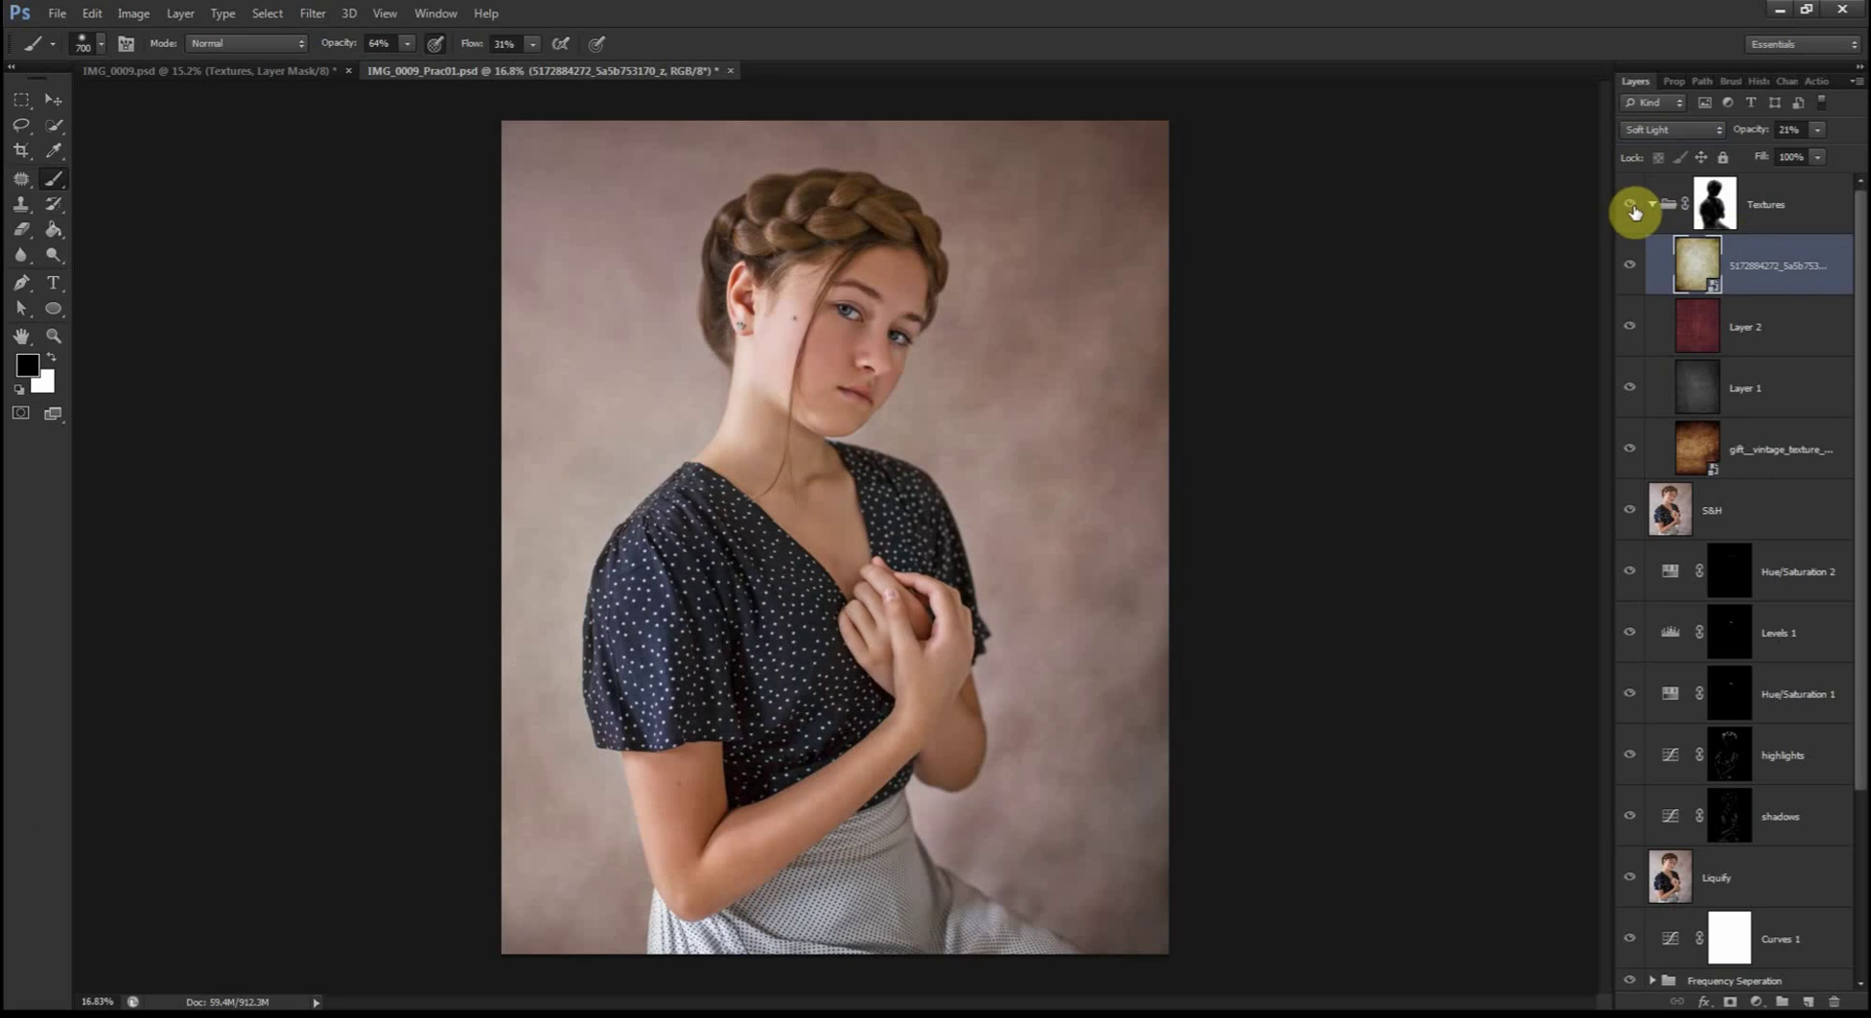
# Step: Compare the portrait with and without the Textures group, leaving the group visible and collapsed
pyautogui.click(1630, 208)
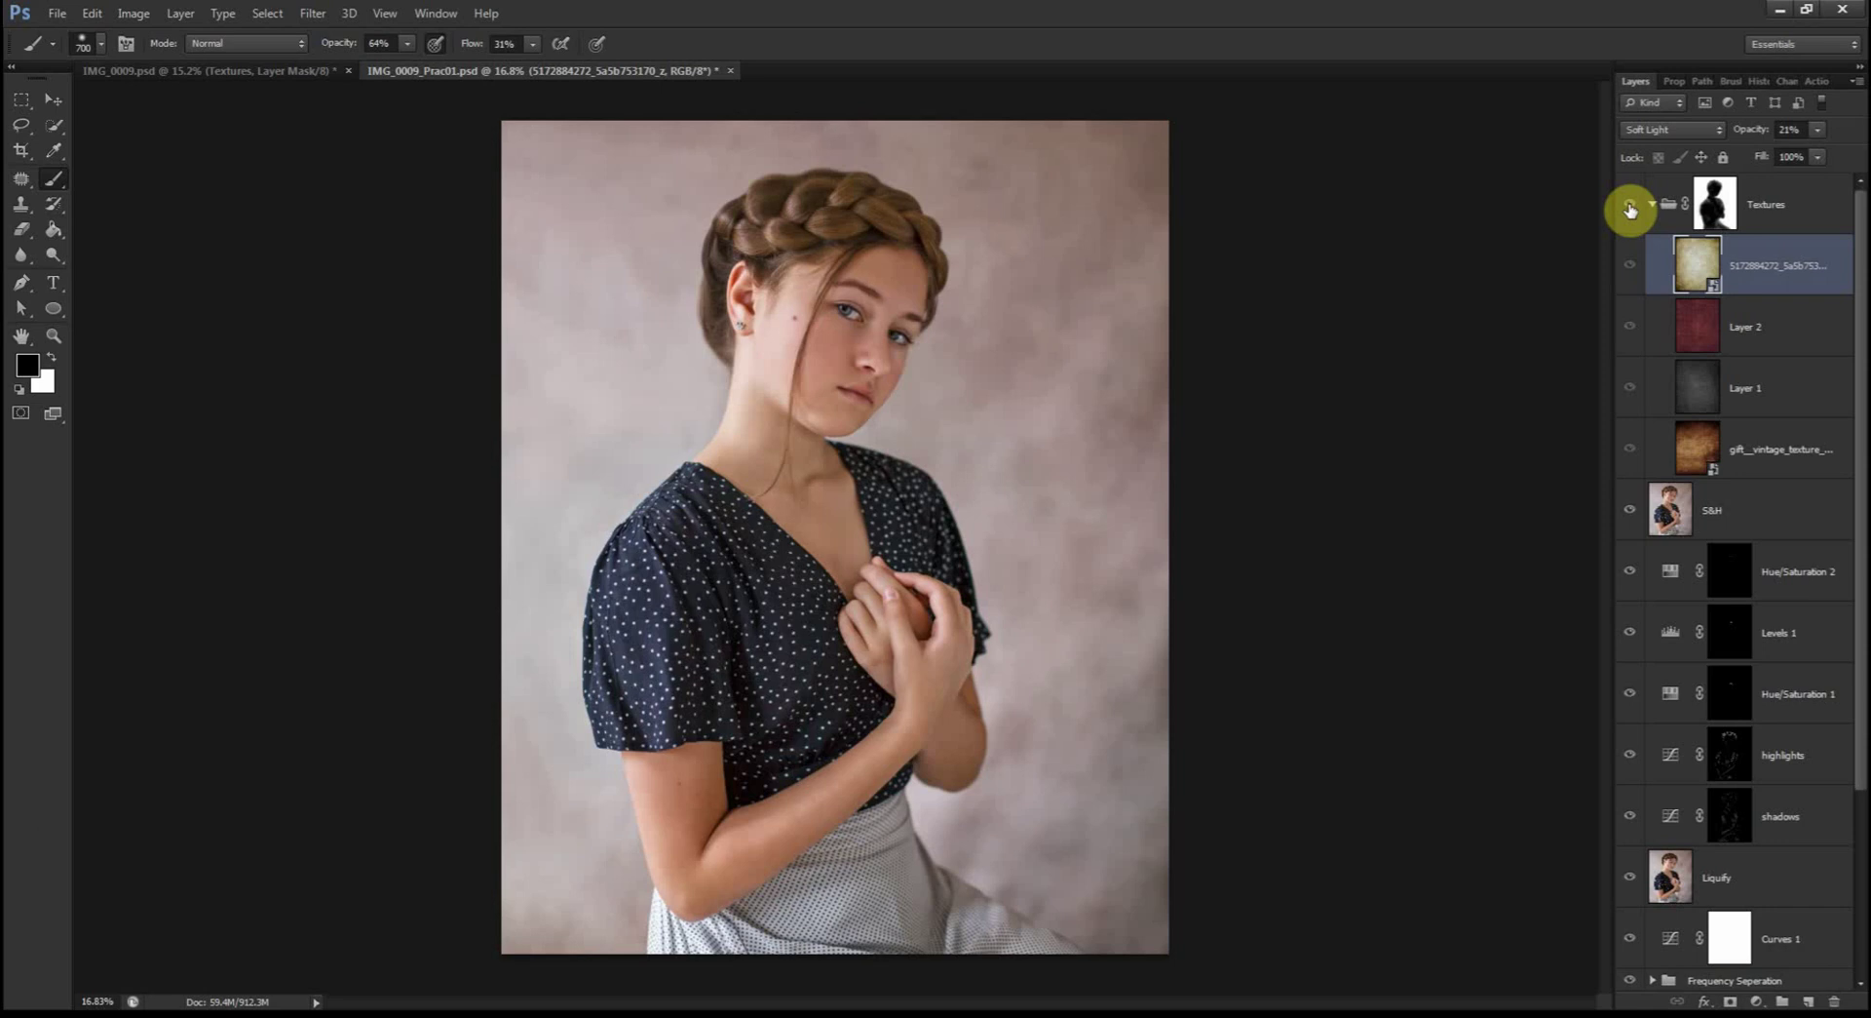
pyautogui.click(1629, 209)
pyautogui.click(1630, 209)
pyautogui.click(1630, 208)
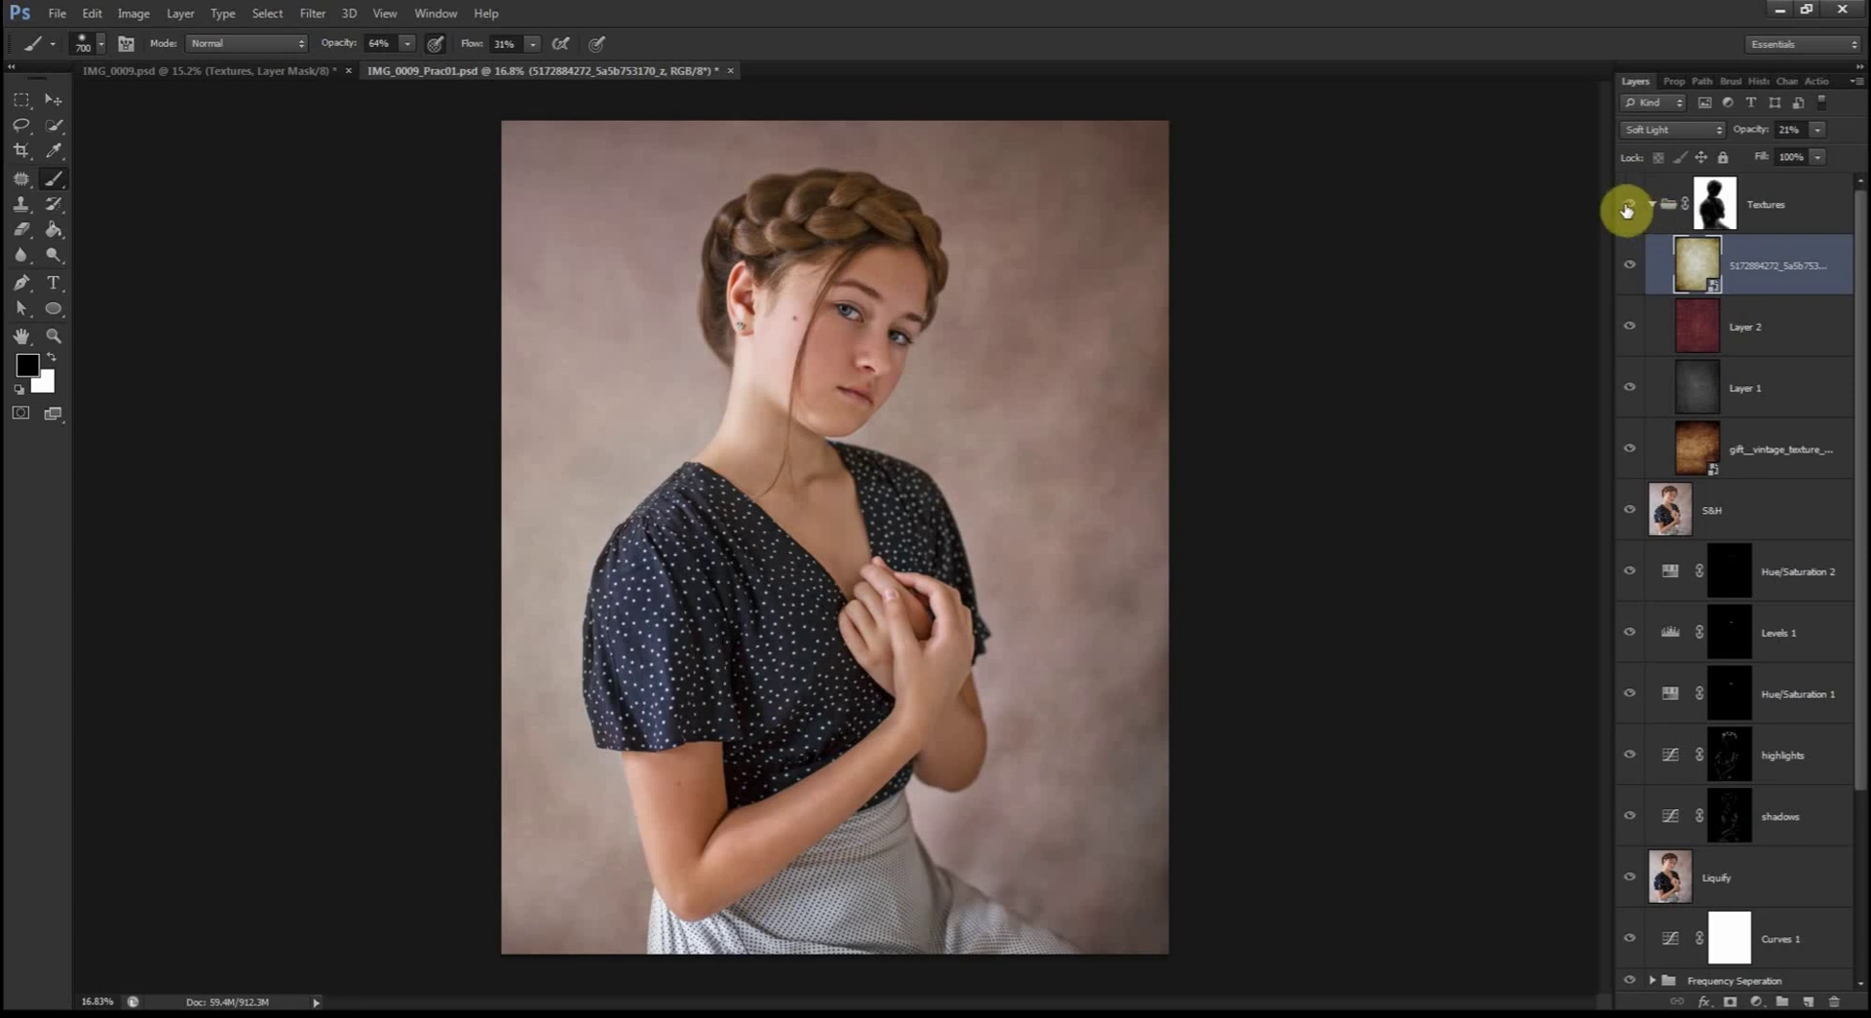
pyautogui.click(1628, 207)
pyautogui.click(1628, 207)
pyautogui.click(1655, 205)
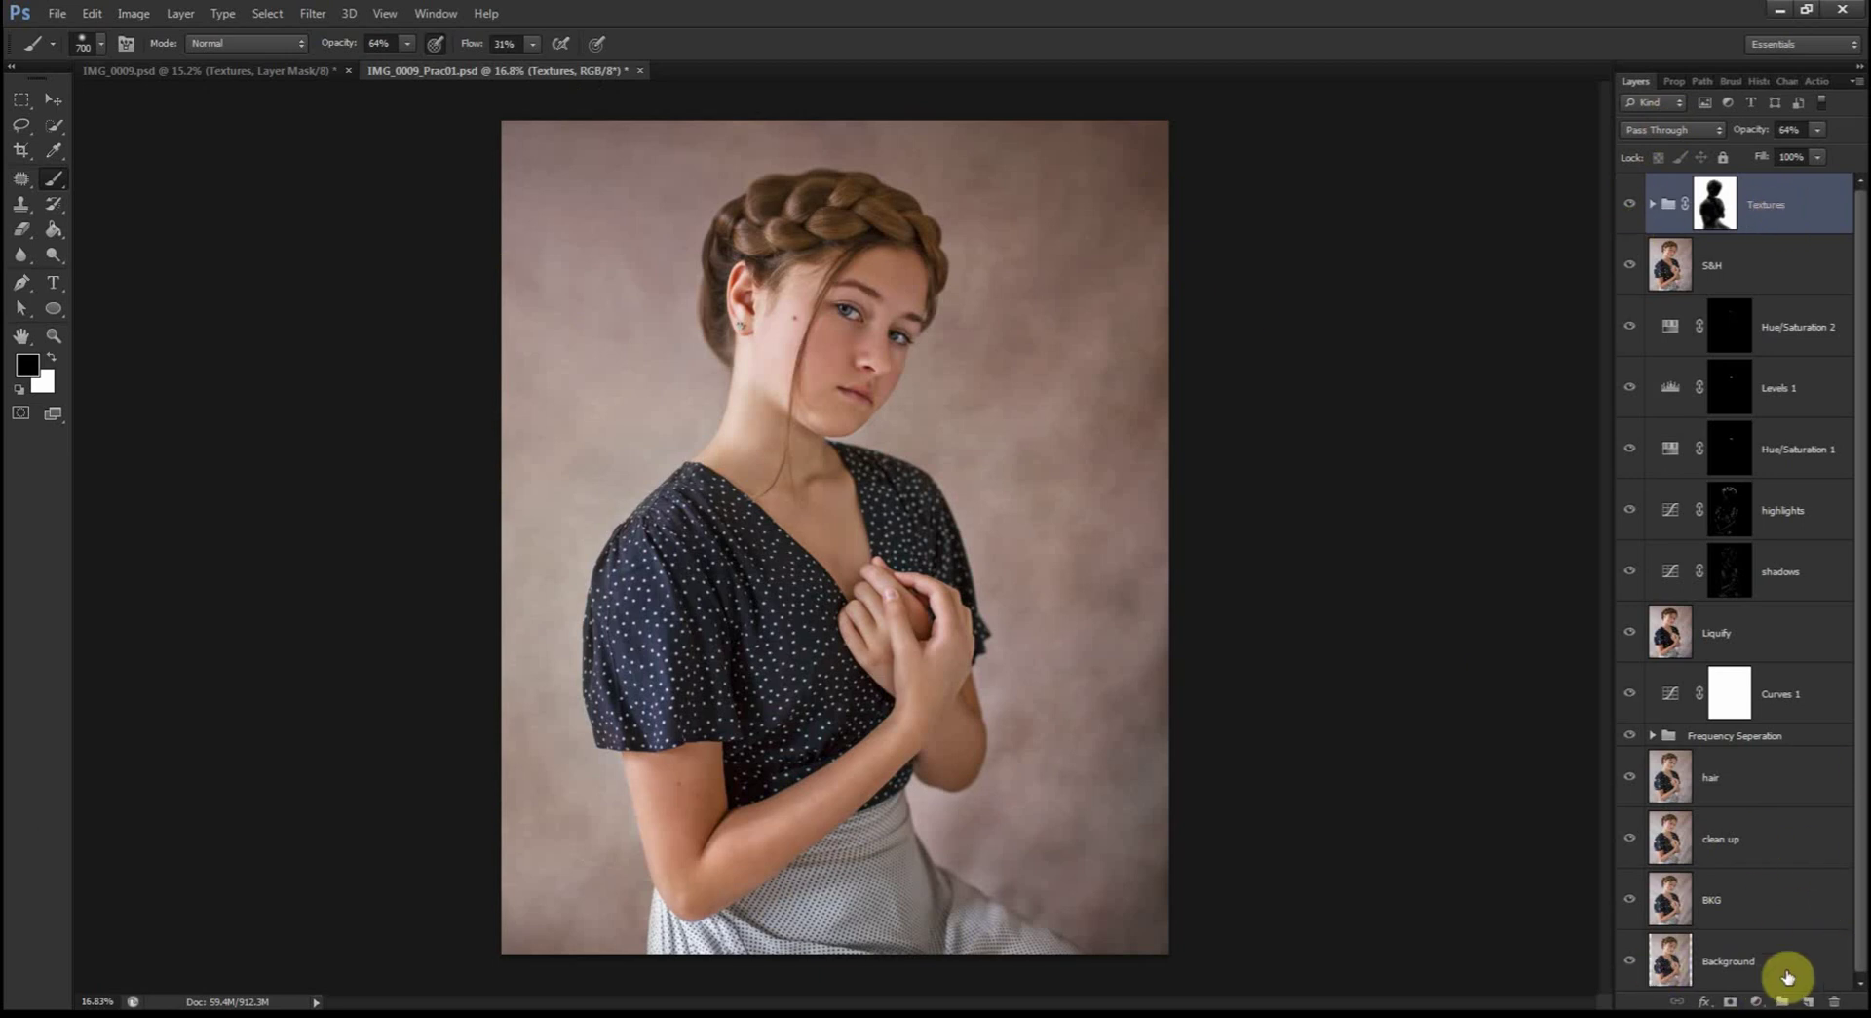
# Step: Add a gradient fill layer above the Textures group using a reversed radial black-to-transparent gradient
pyautogui.click(1757, 1001)
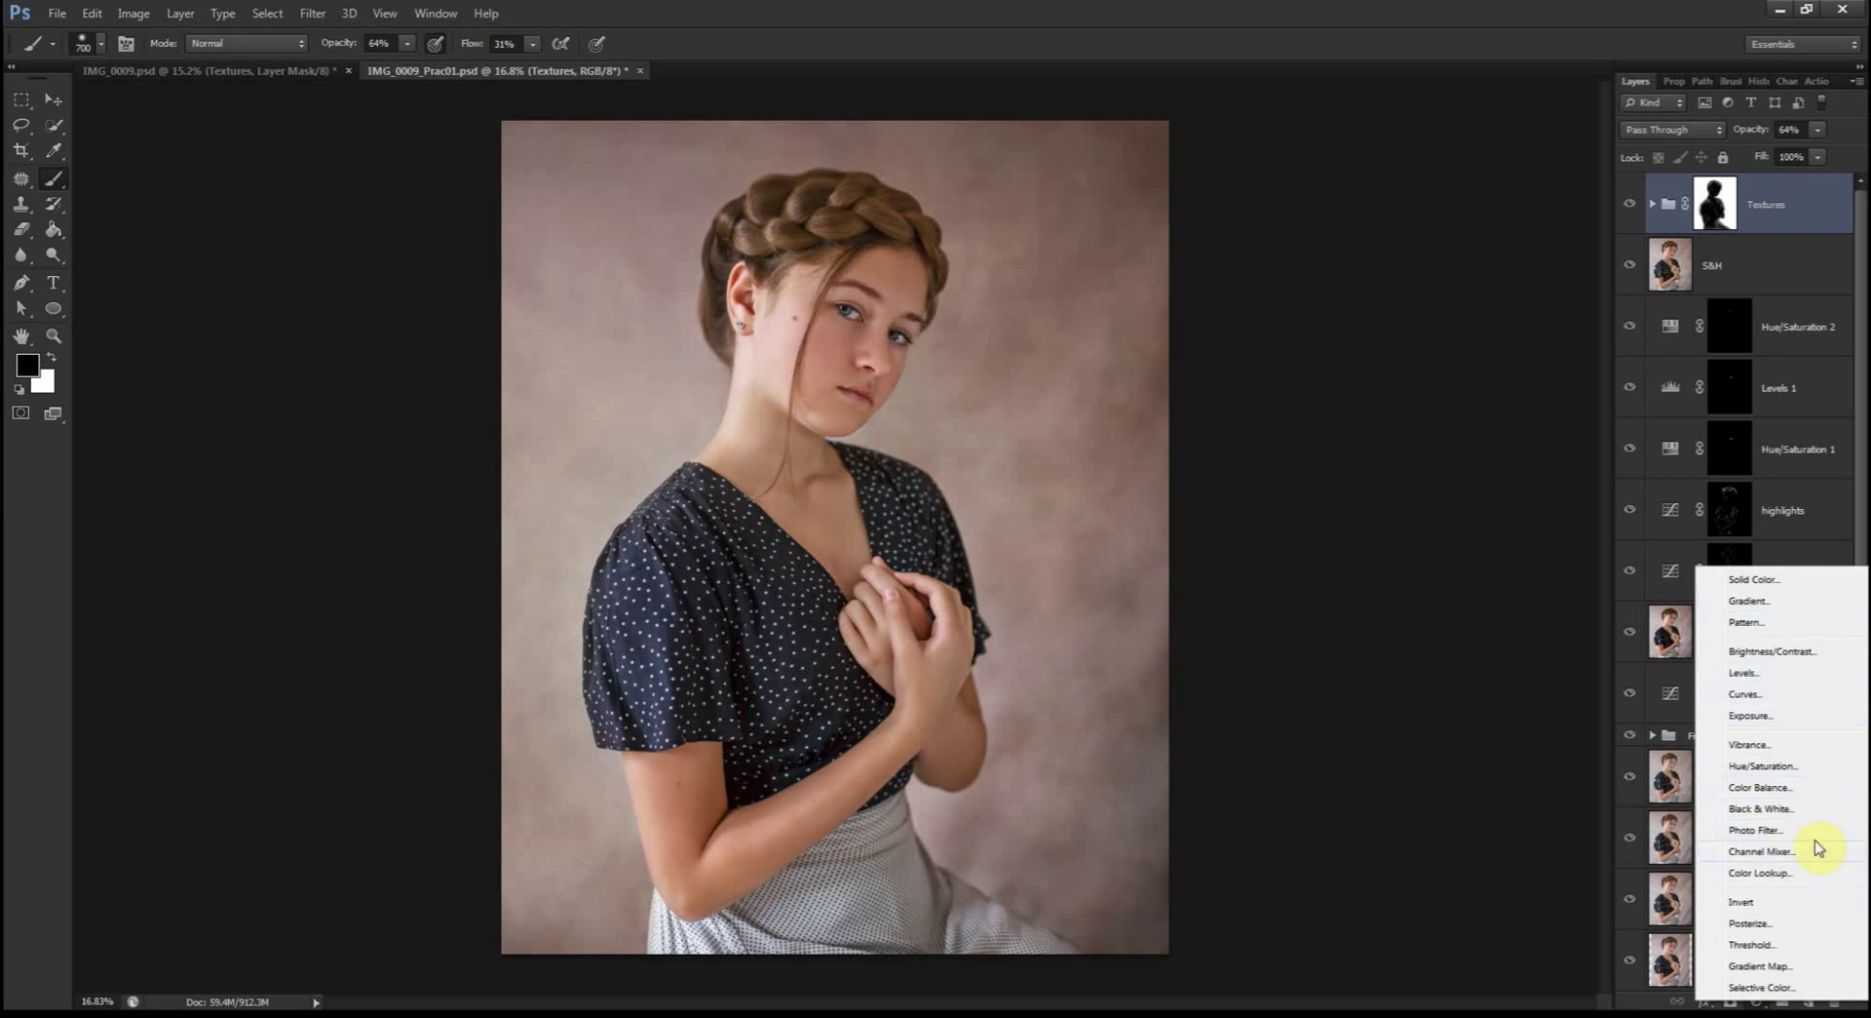
pyautogui.click(1796, 611)
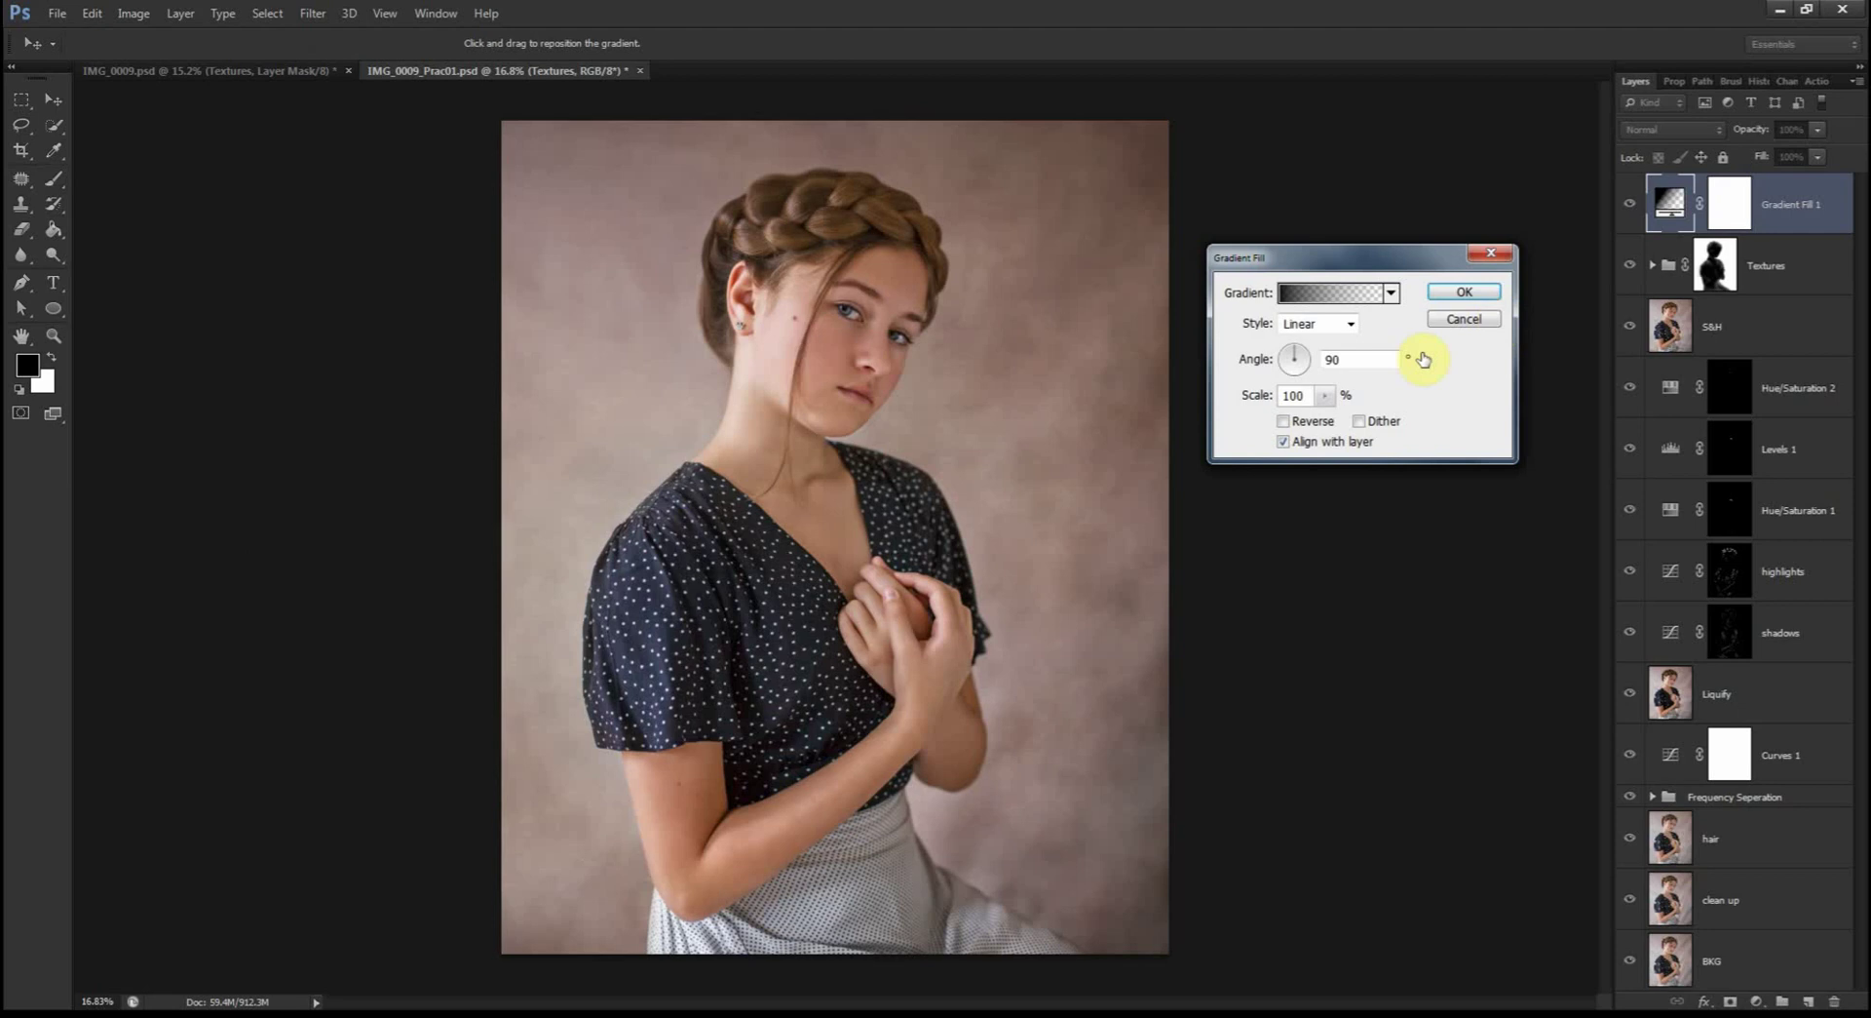
pyautogui.click(1326, 325)
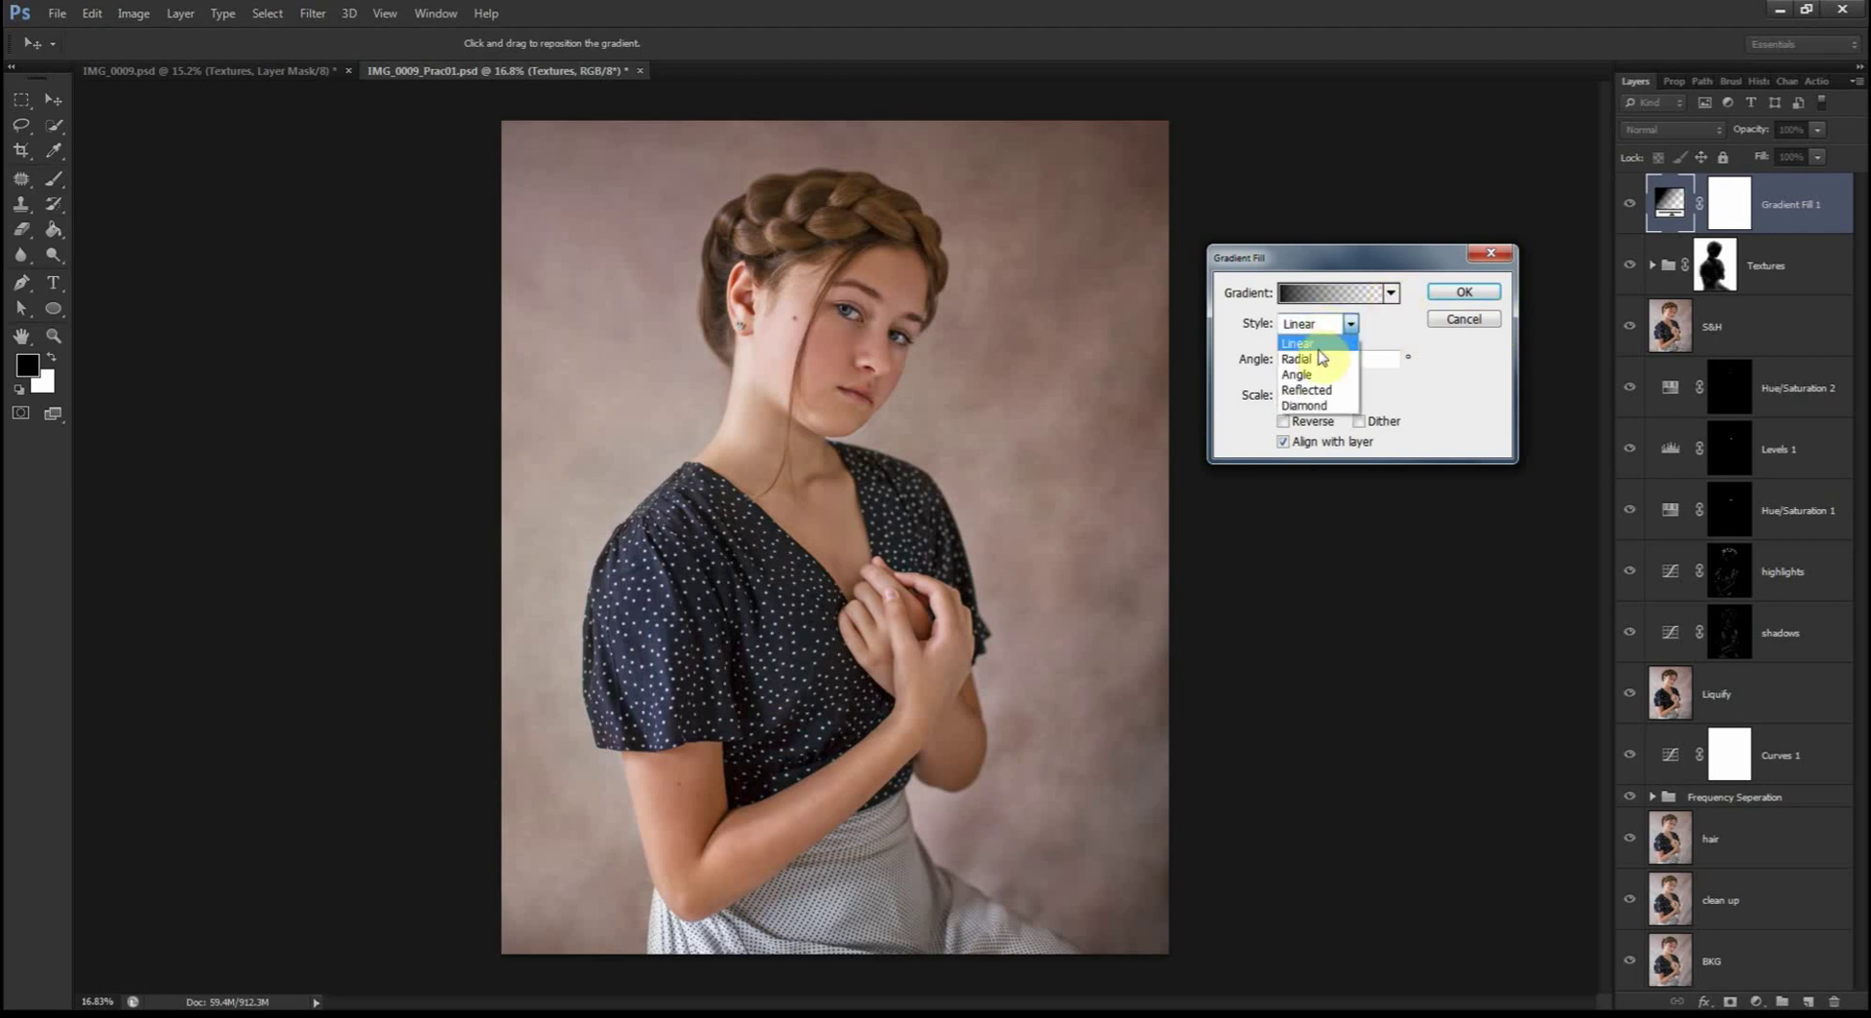
pyautogui.click(1297, 361)
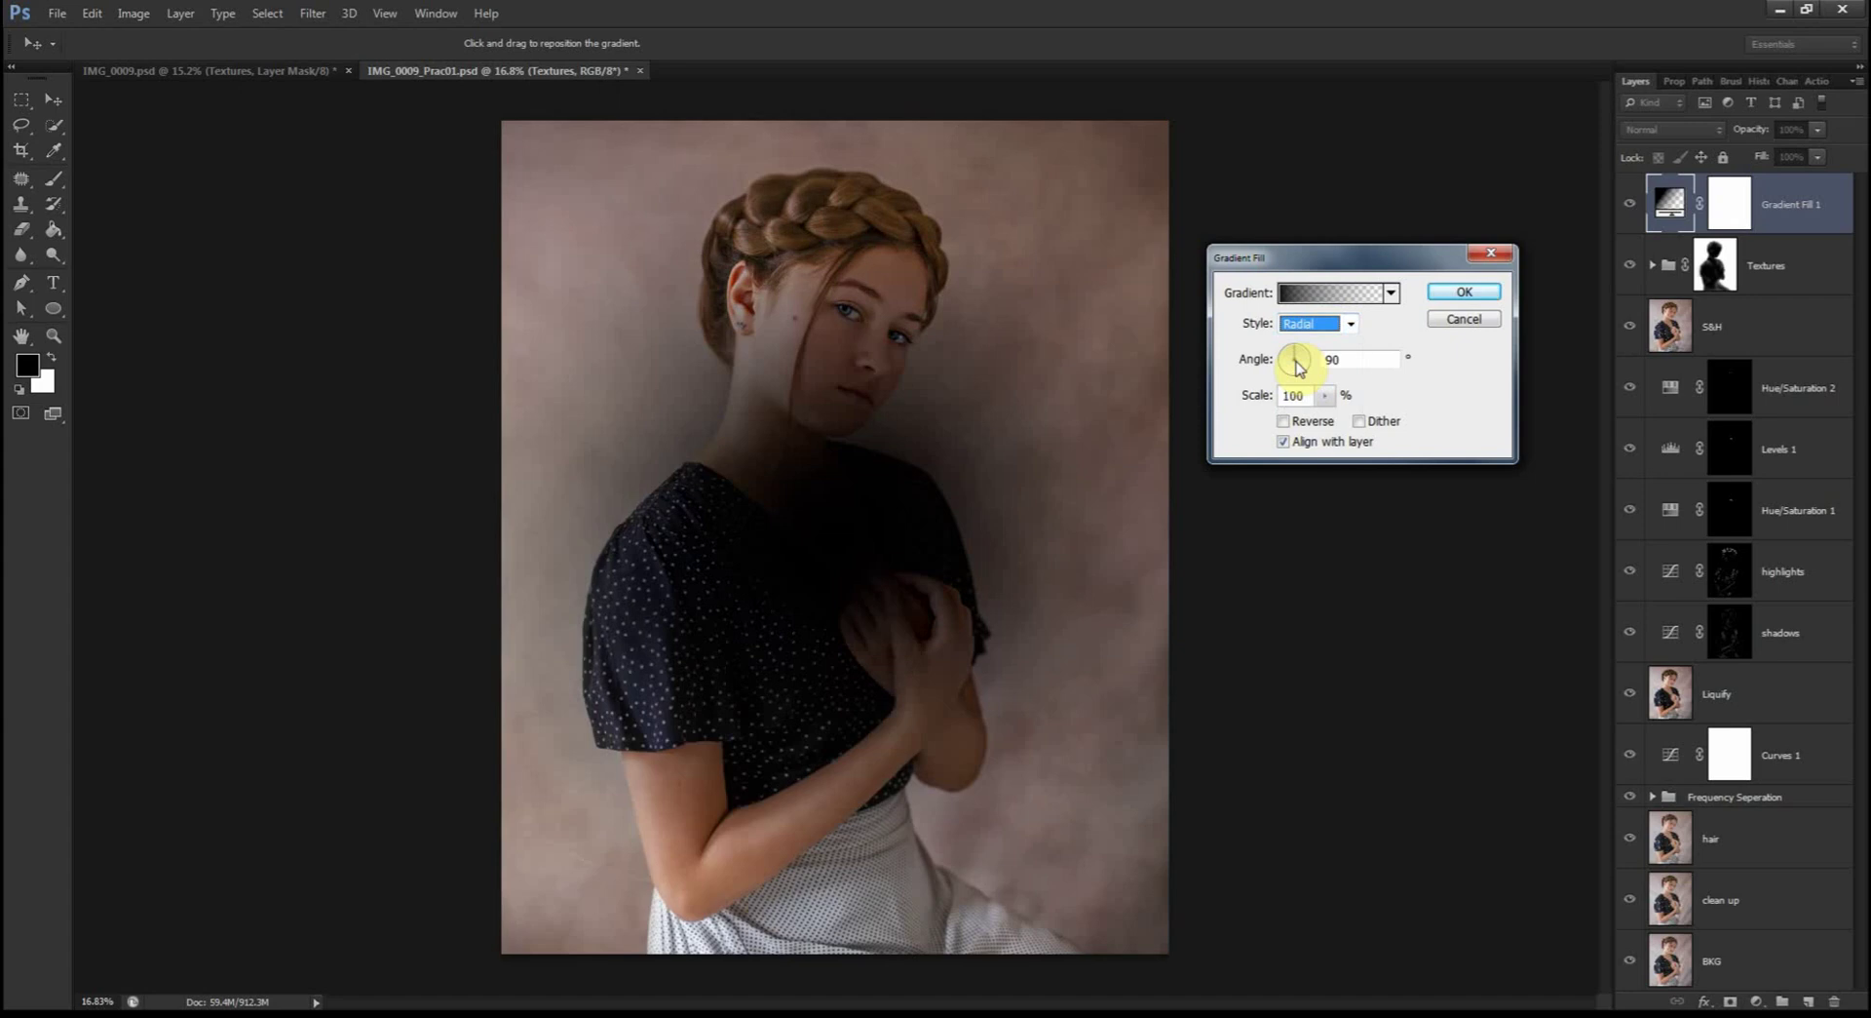
pyautogui.click(1283, 442)
pyautogui.click(1283, 422)
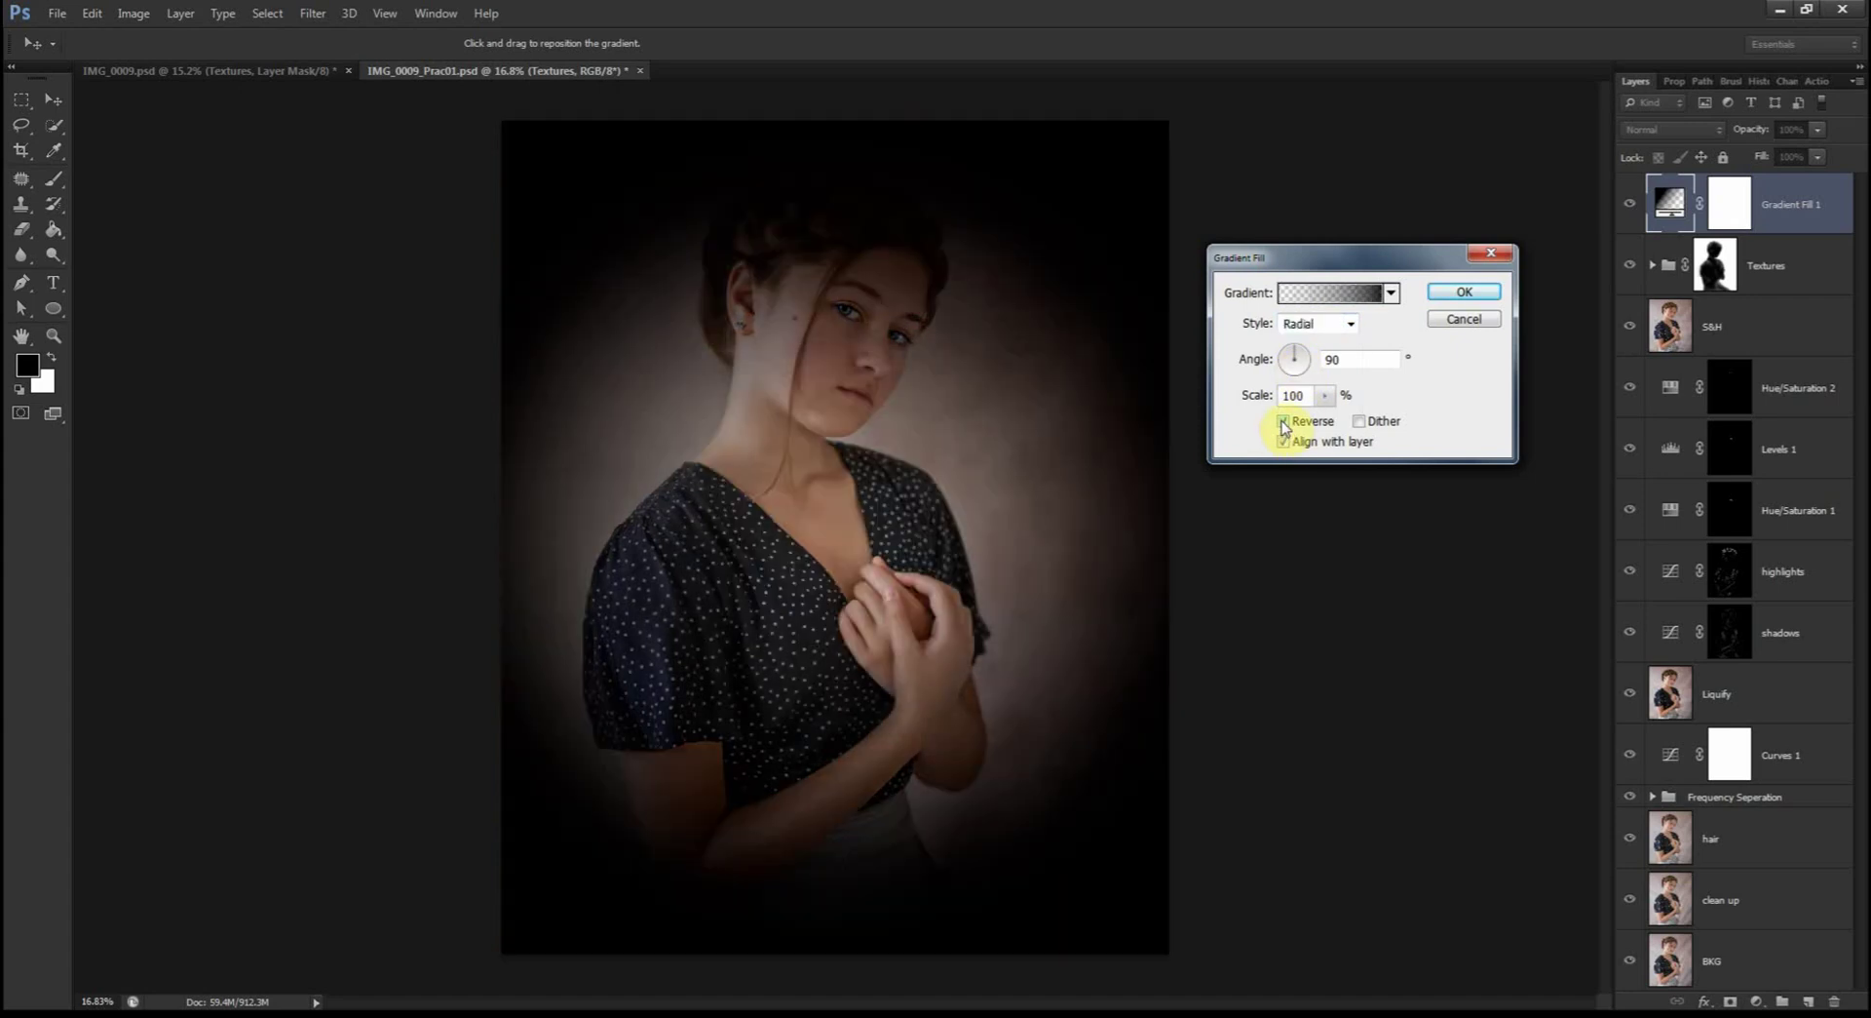
# Step: Scale the radial gradient to 199% and reposition its clear centre towards the face, accepting the fill
pyautogui.click(1325, 396)
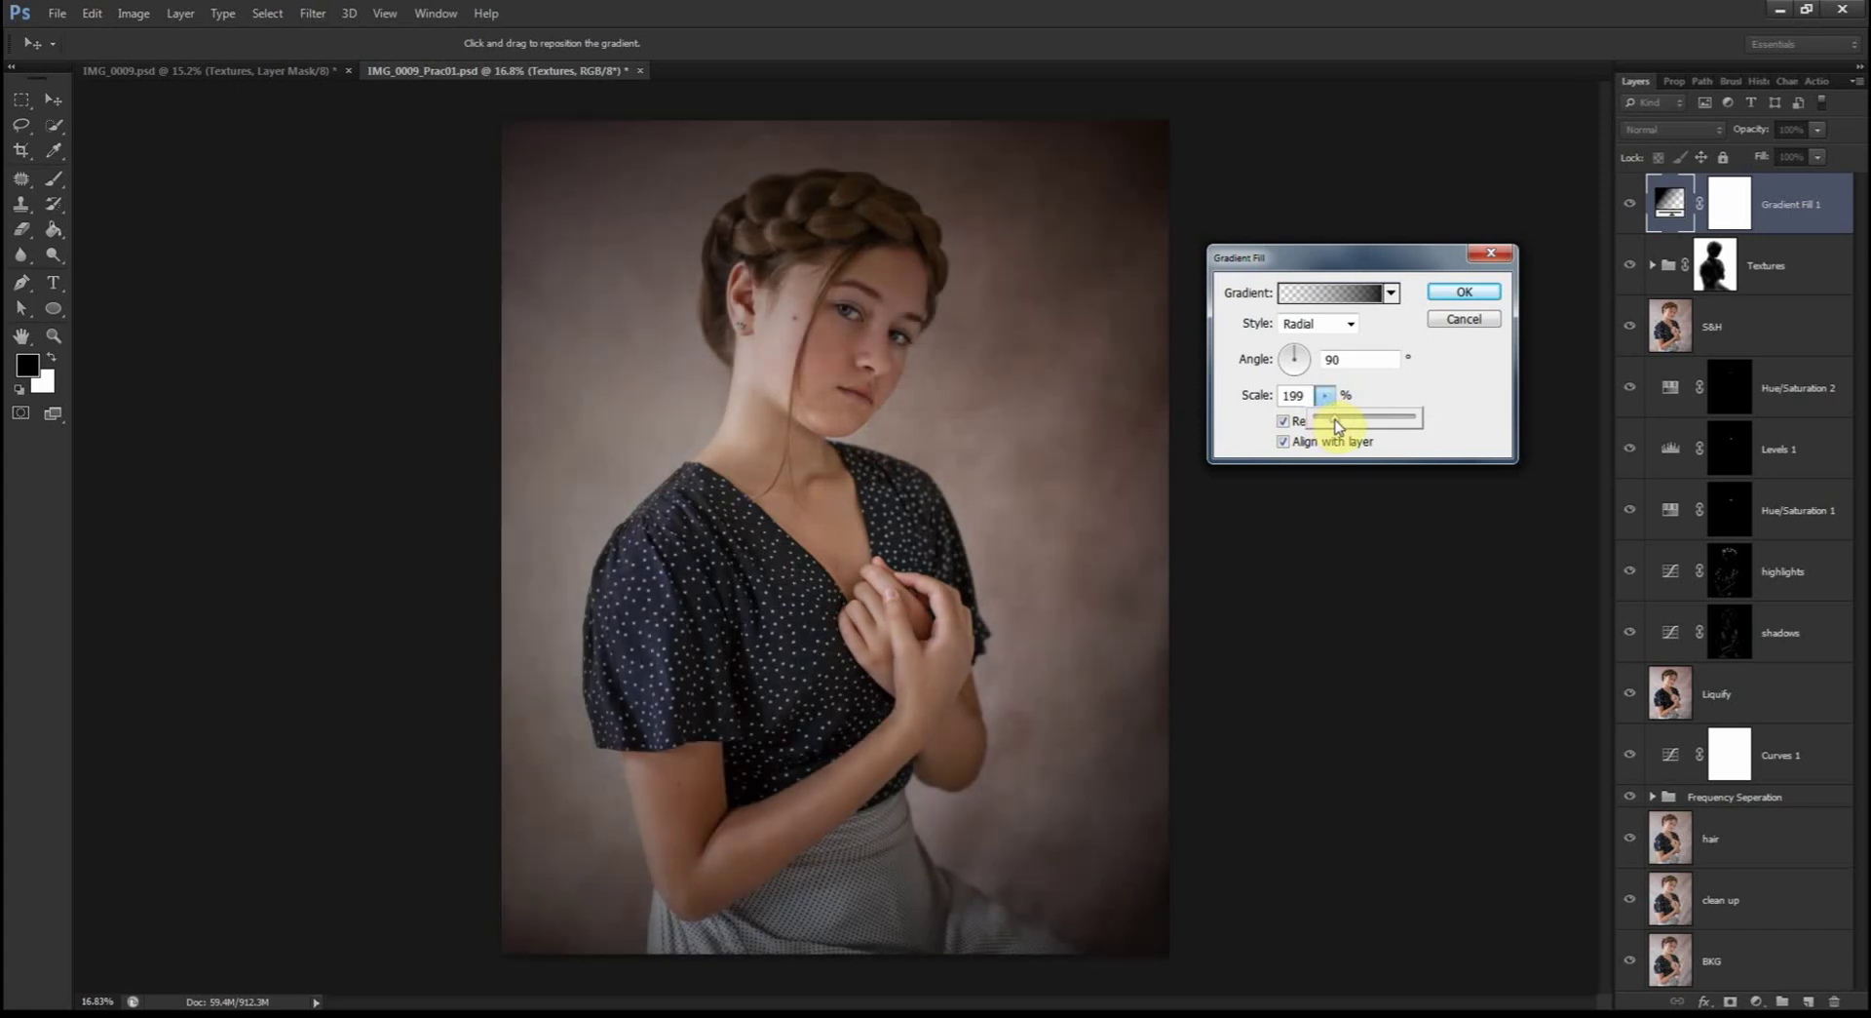
pyautogui.moveTo(893, 406); pyautogui.dragTo(965, 460)
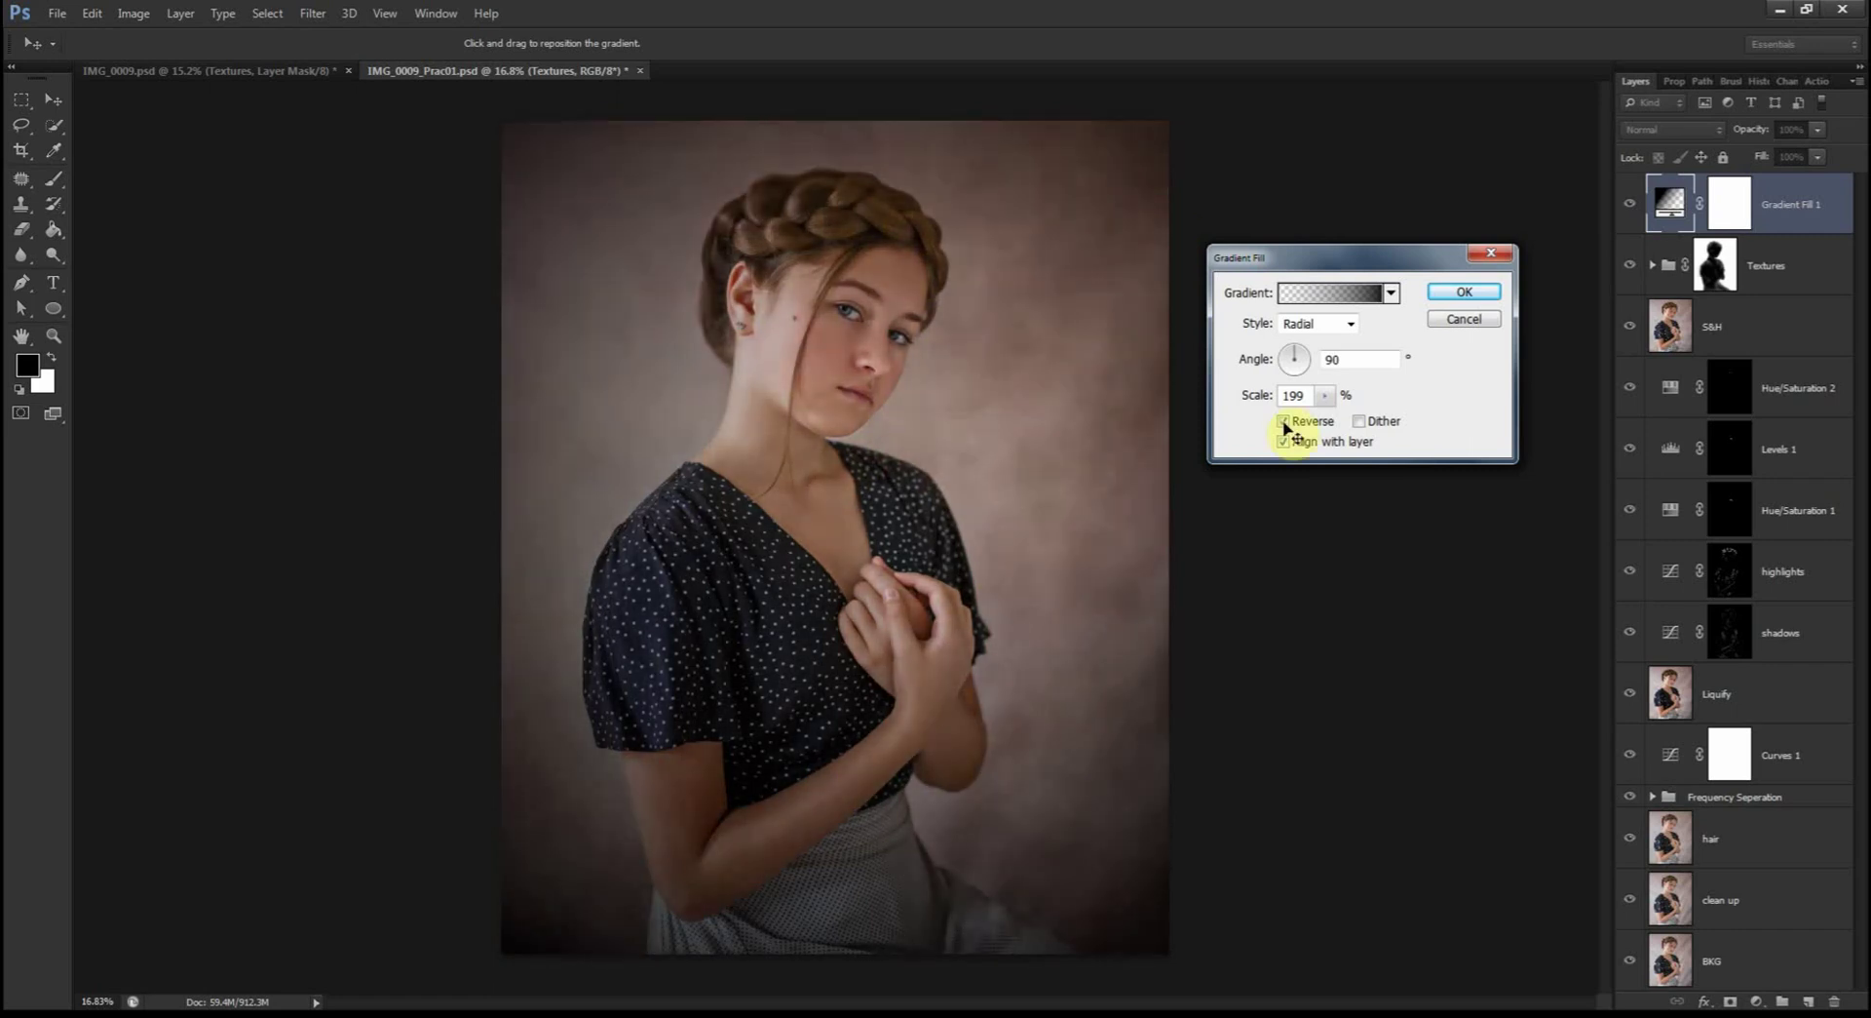
pyautogui.click(1464, 291)
# Step: Mask the vignette off the subject in black with a size 1500 brush at 75% opacity on the gradient fill's mask
pyautogui.click(1725, 207)
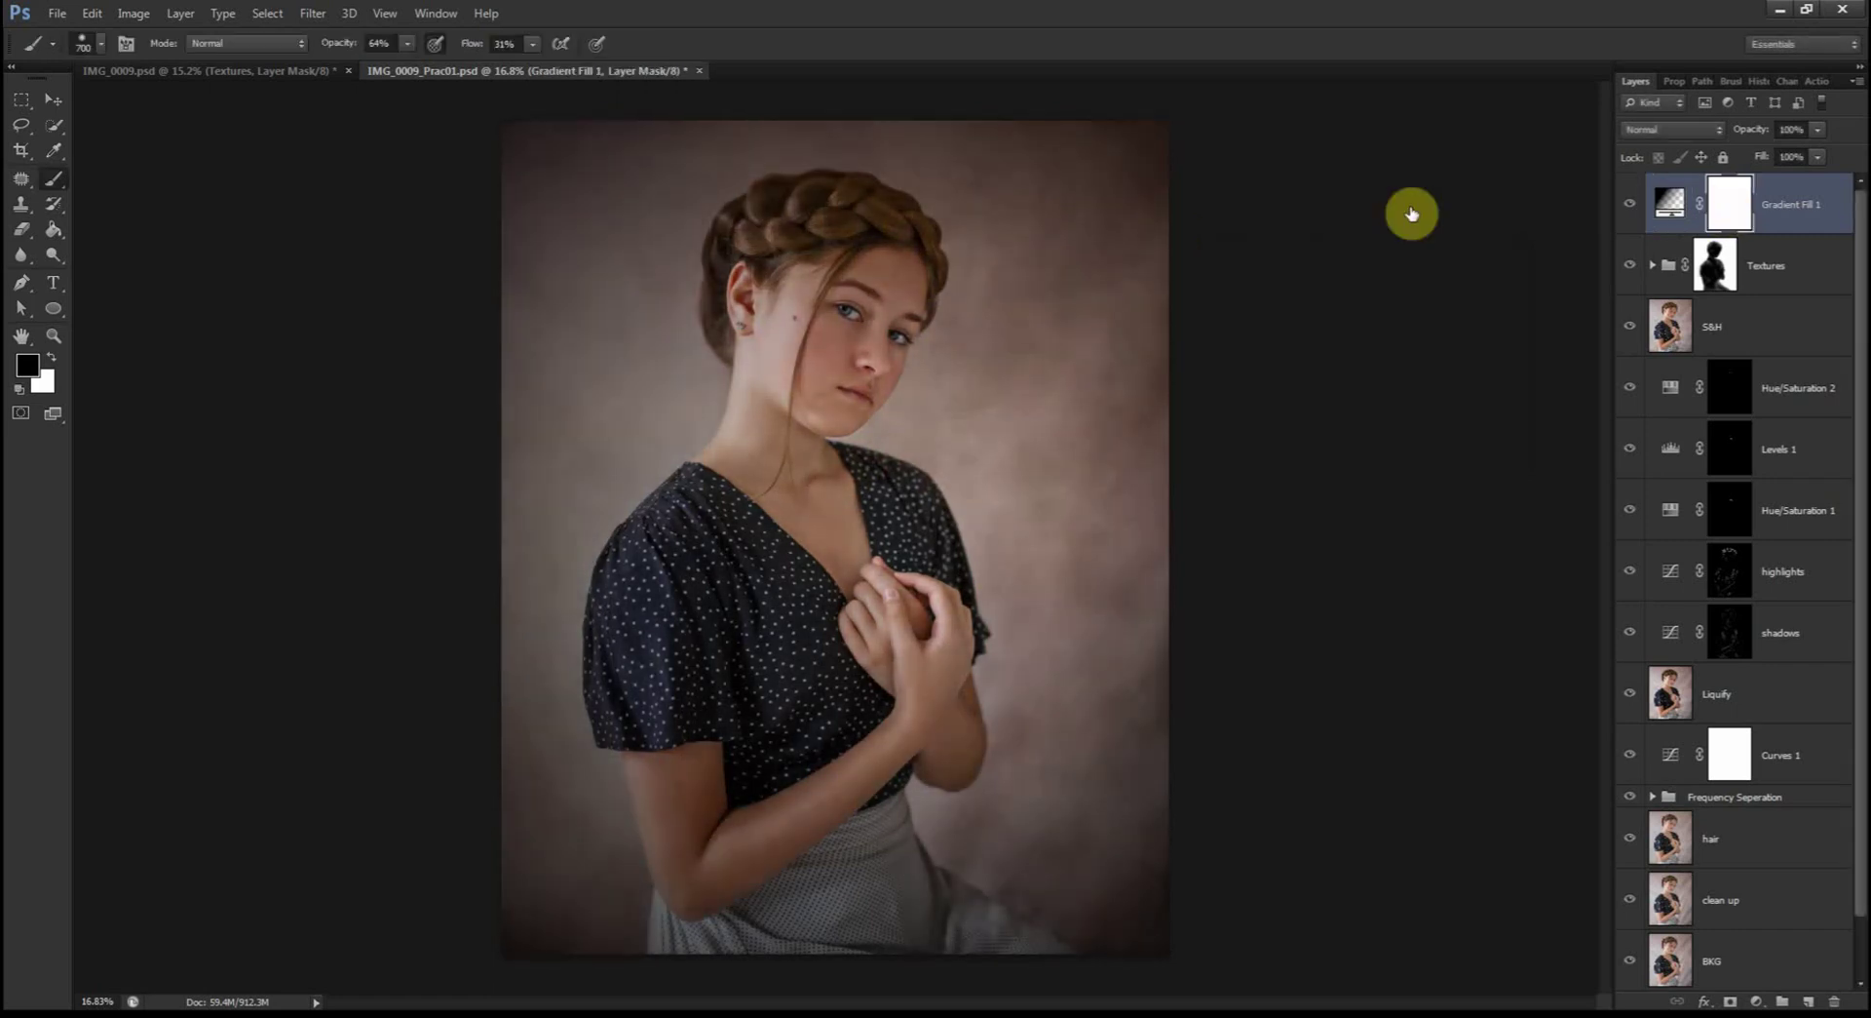
pyautogui.press('b')
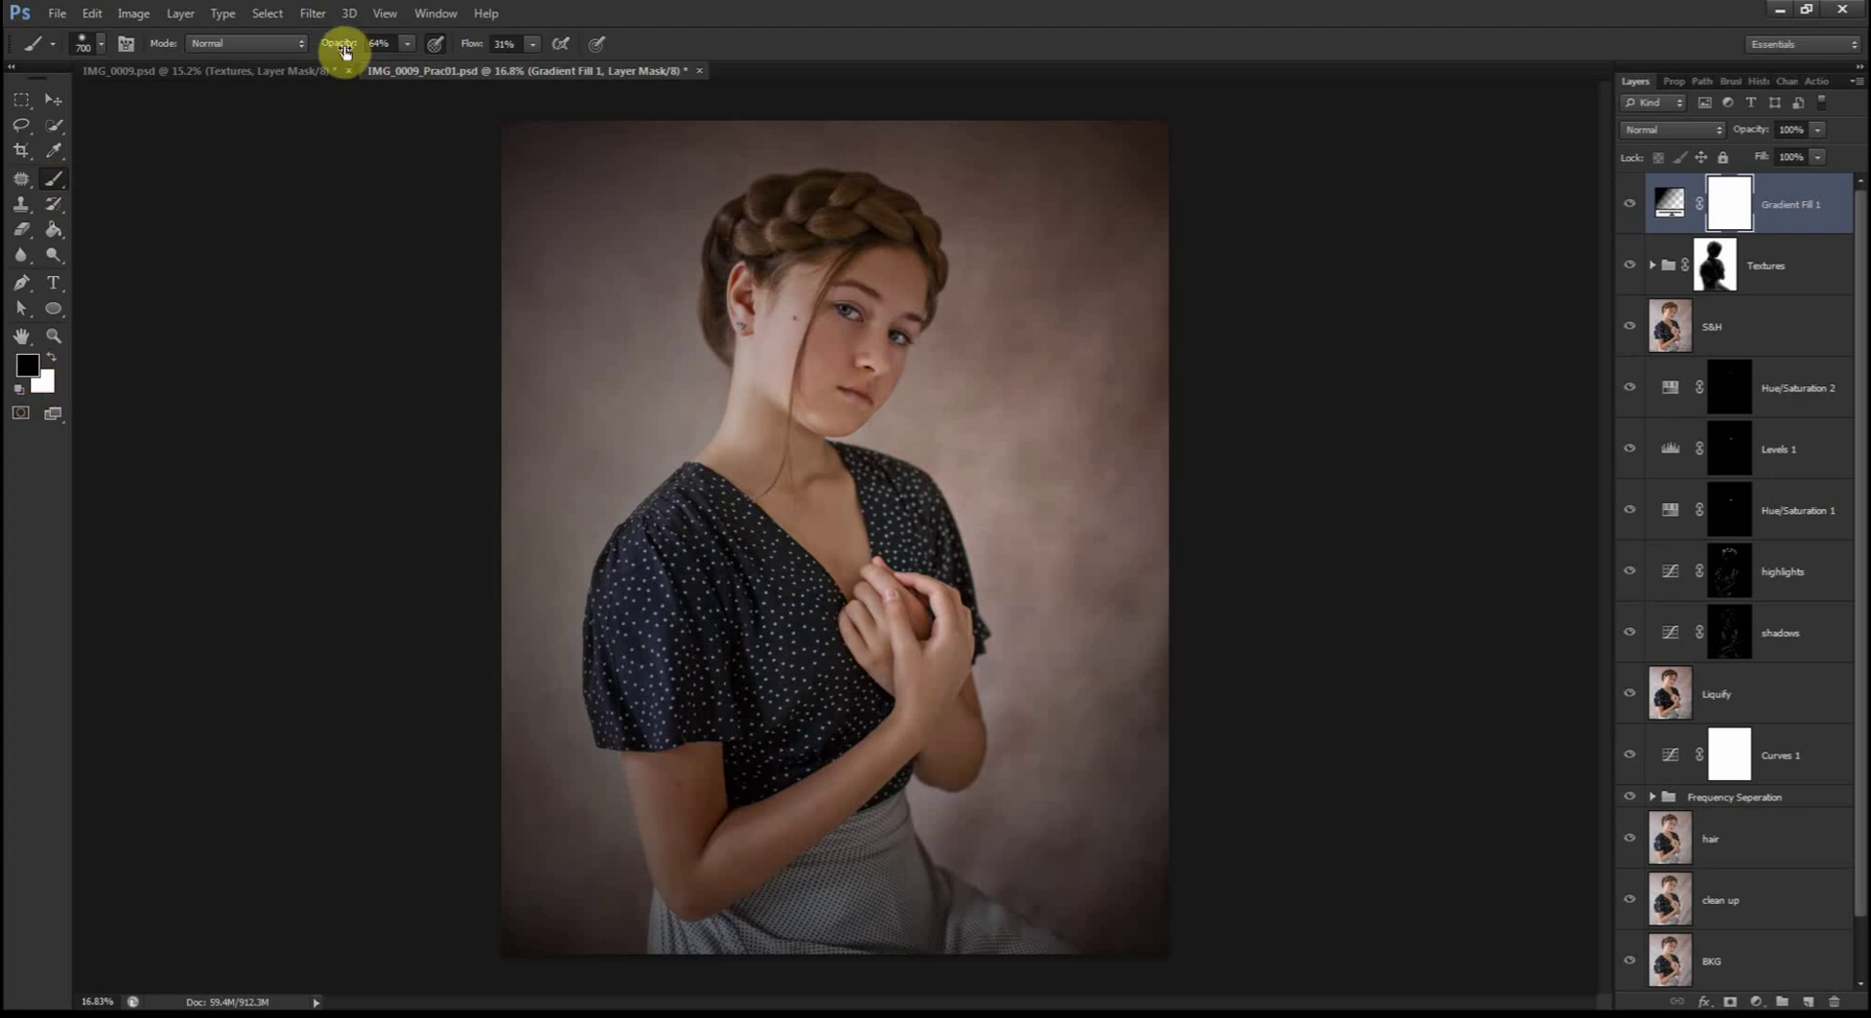
pyautogui.moveTo(342, 51); pyautogui.dragTo(352, 51)
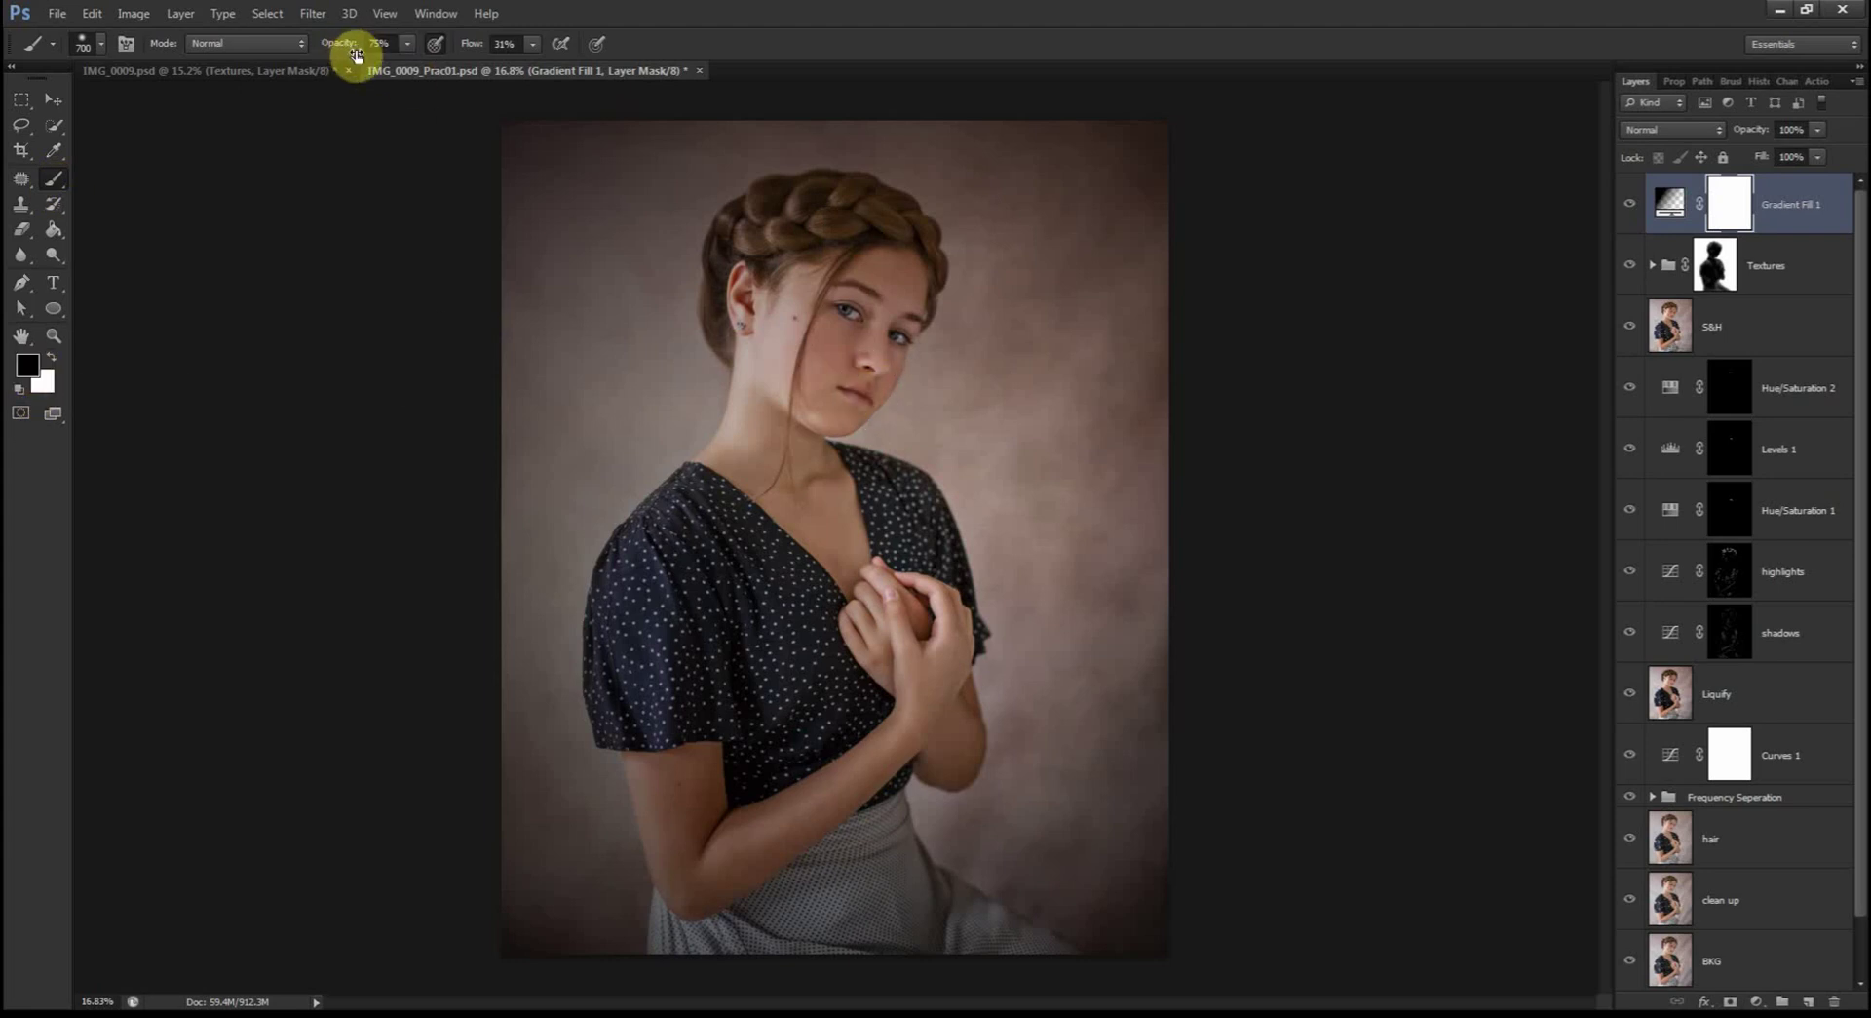
pyautogui.press(']')
pyautogui.press(']')
pyautogui.press(']')
pyautogui.press(']')
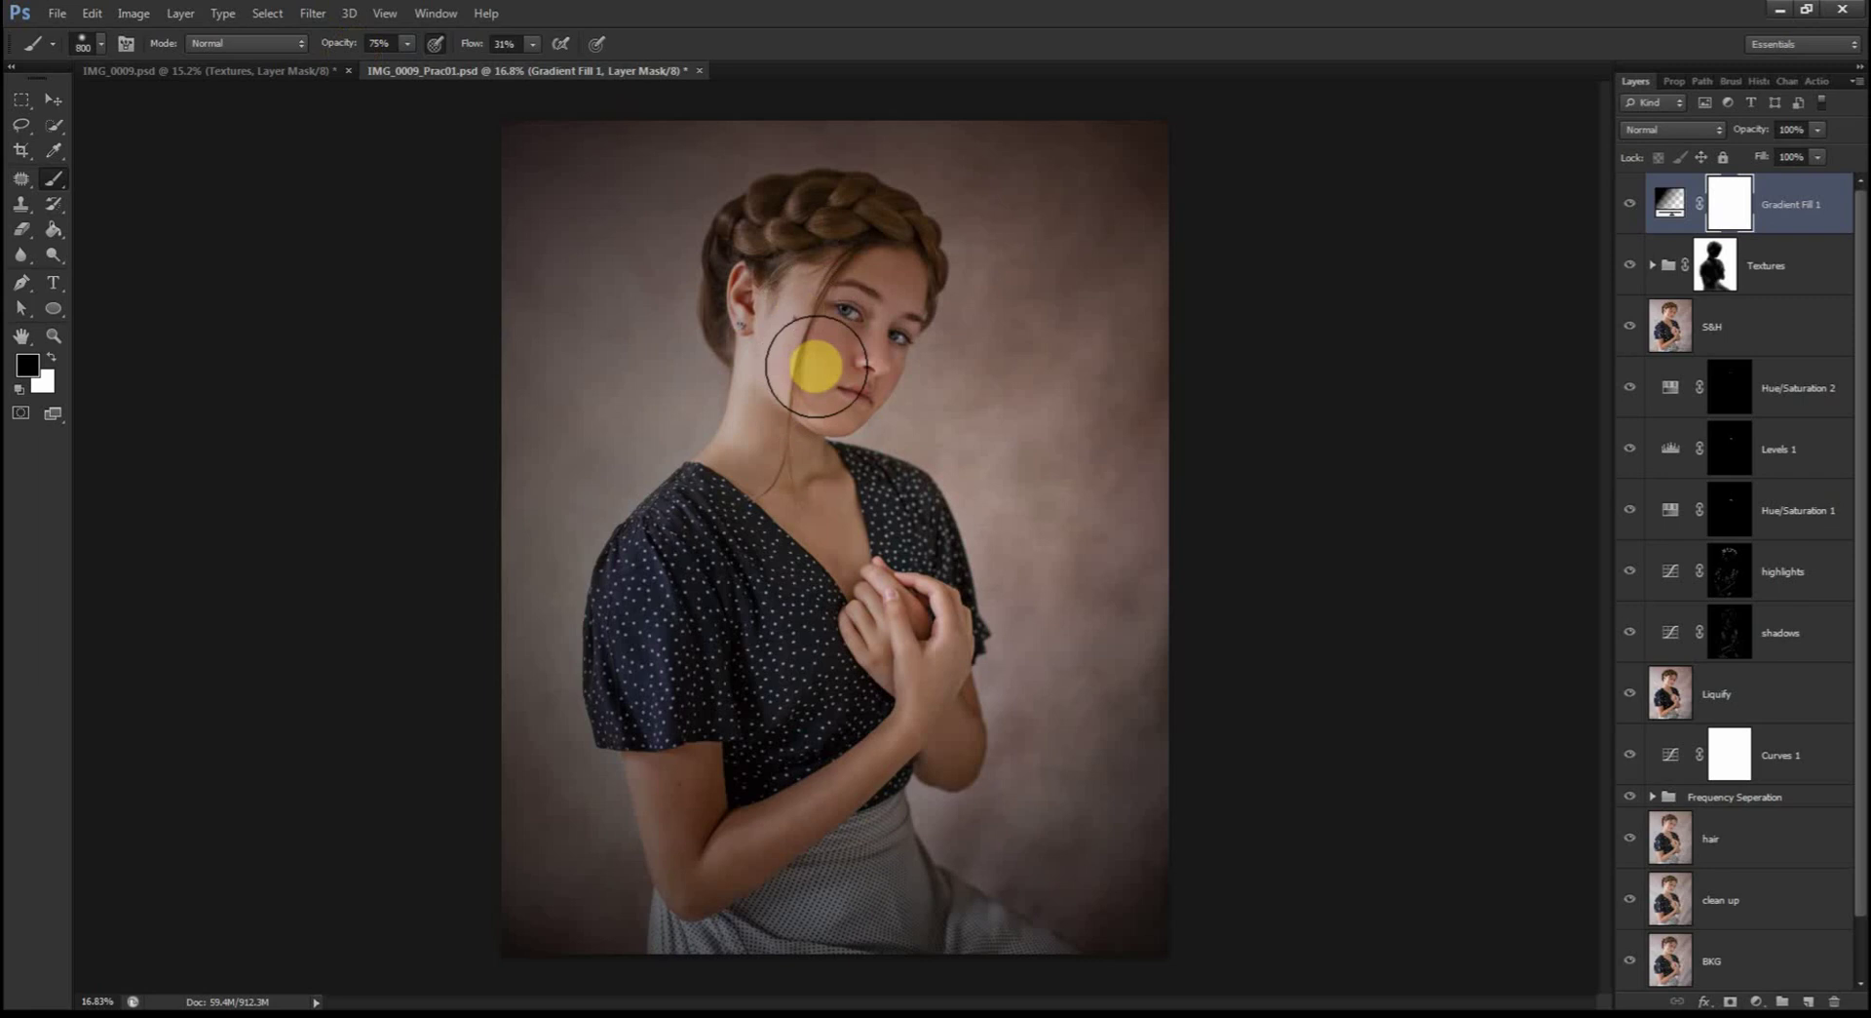
pyautogui.press(']')
pyautogui.press(']')
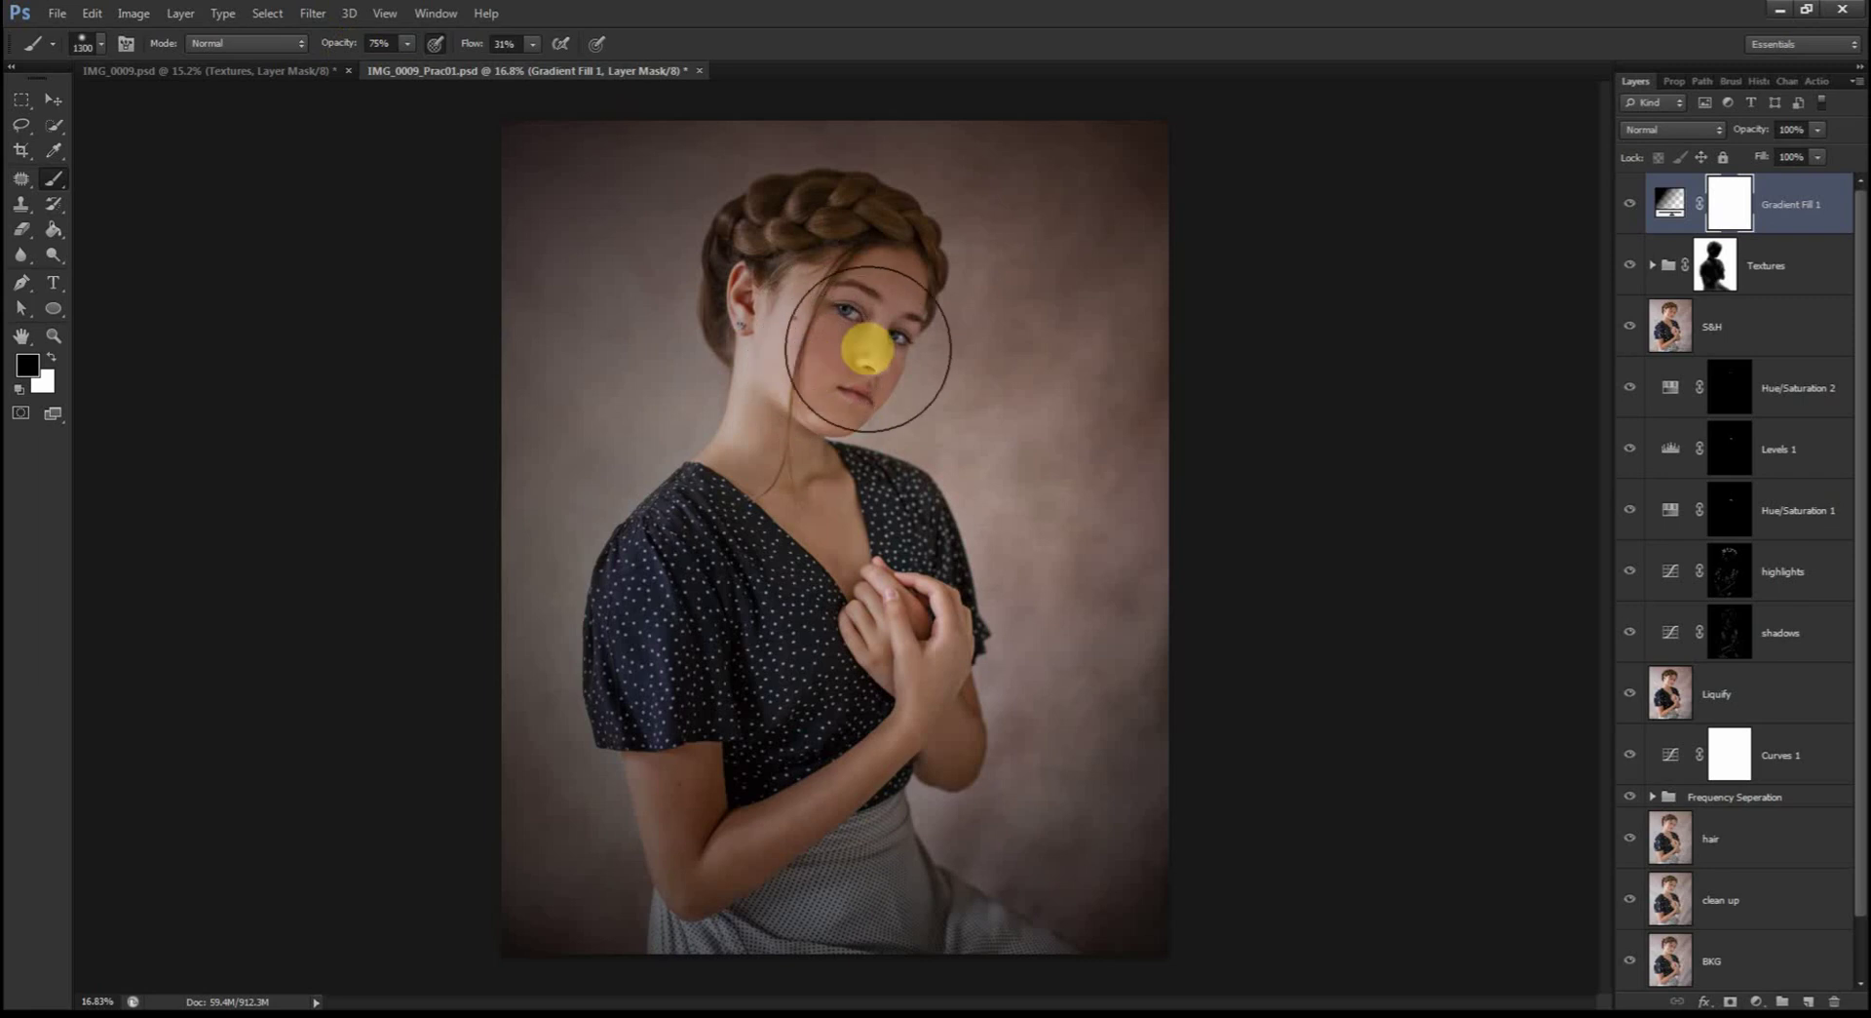
pyautogui.press(']')
pyautogui.press(']')
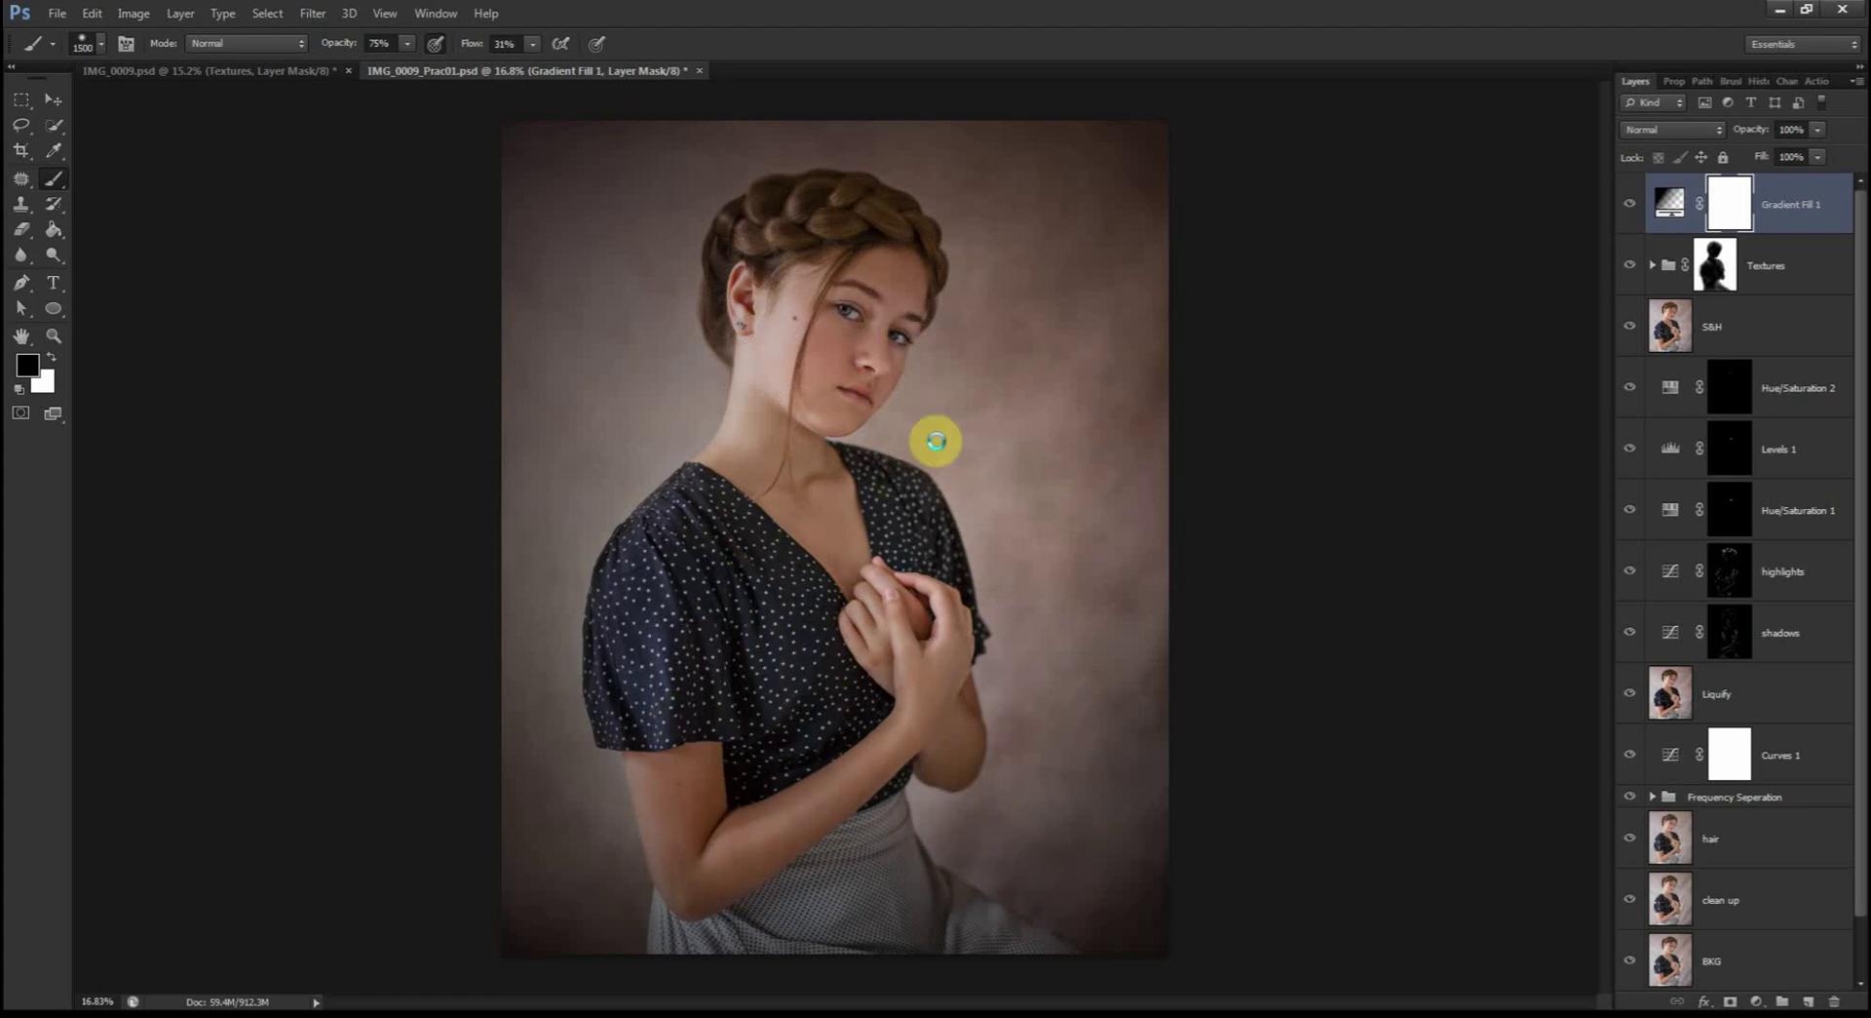
pyautogui.moveTo(697, 699); pyautogui.dragTo(877, 839)
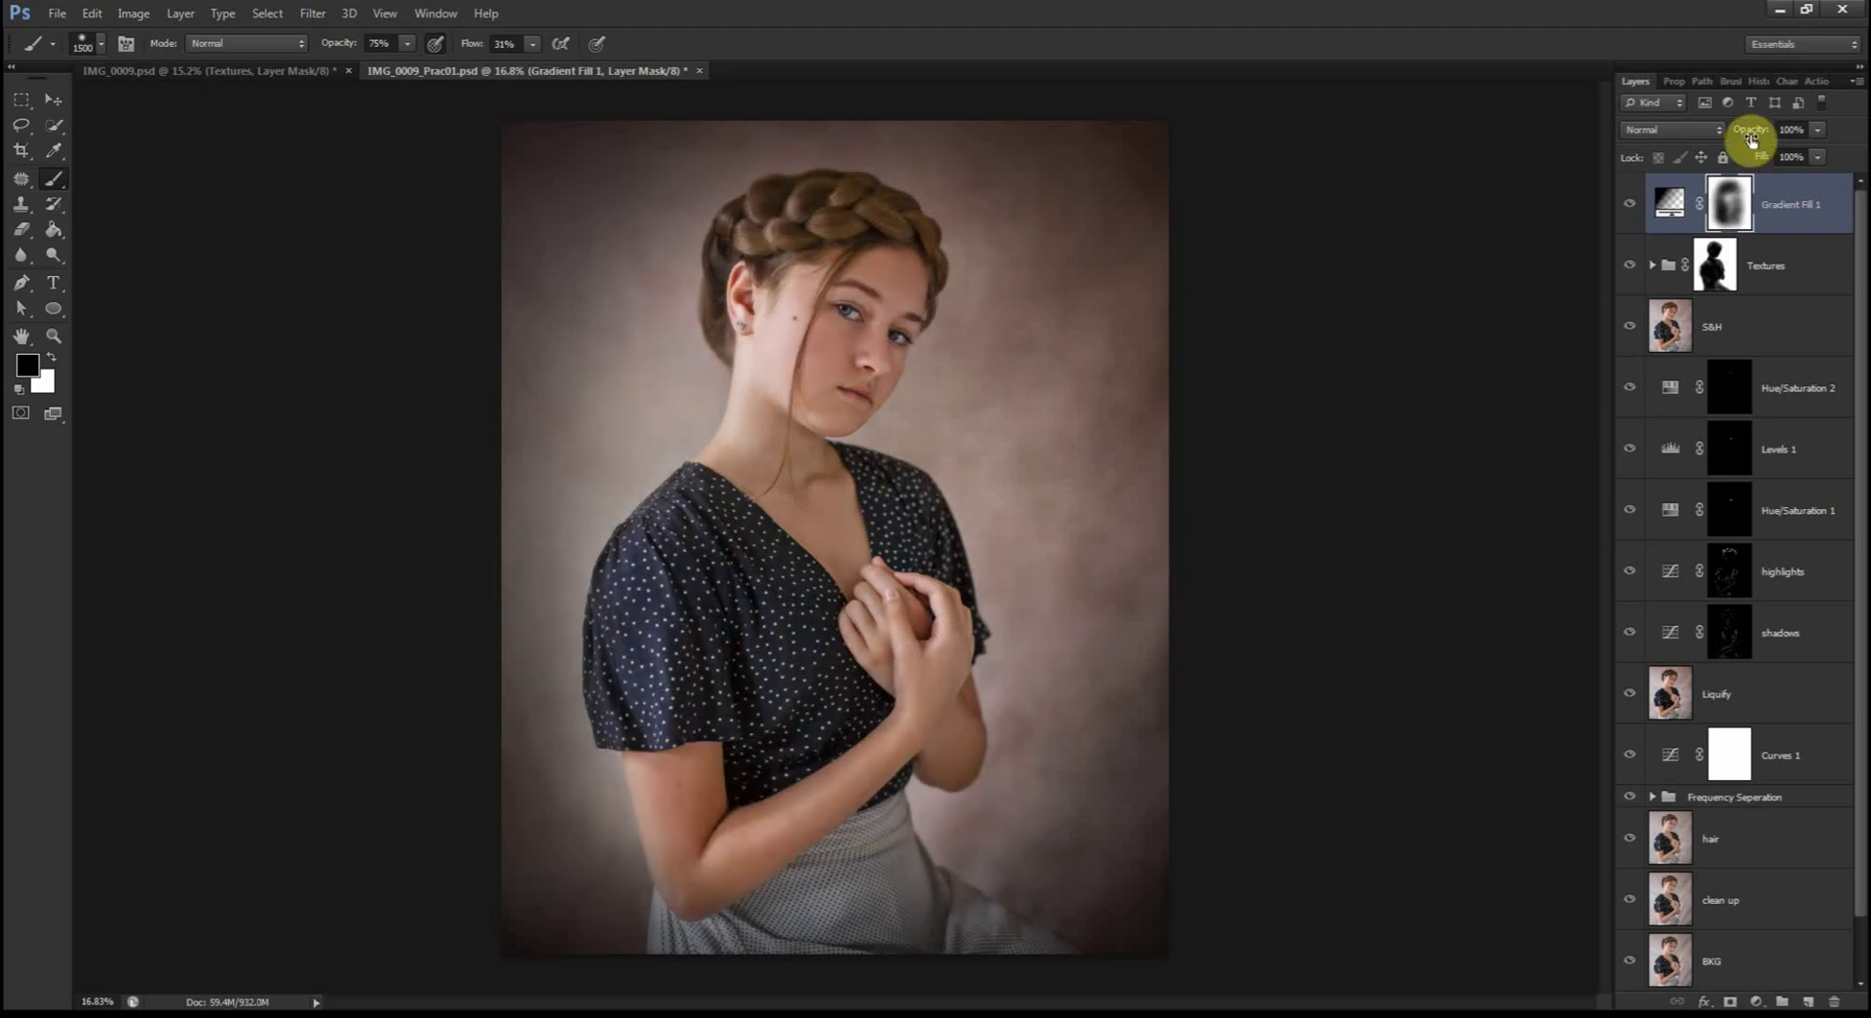
# Step: Compare Soft Light and Overlay on the gradient fill layer, settling on Soft Light at 69% opacity
pyautogui.moveTo(1746, 138)
pyautogui.mouseDown()
pyautogui.moveTo(1723, 138)
pyautogui.moveTo(1761, 142)
pyautogui.moveTo(1701, 138)
pyautogui.moveTo(1771, 146)
pyautogui.moveTo(1759, 138)
pyautogui.mouseUp()
pyautogui.click(1672, 129)
pyautogui.click(1650, 395)
pyautogui.click(1673, 130)
pyautogui.click(1641, 380)
pyautogui.click(1672, 130)
pyautogui.click(1647, 398)
pyautogui.moveTo(1752, 135); pyautogui.dragTo(1767, 139)
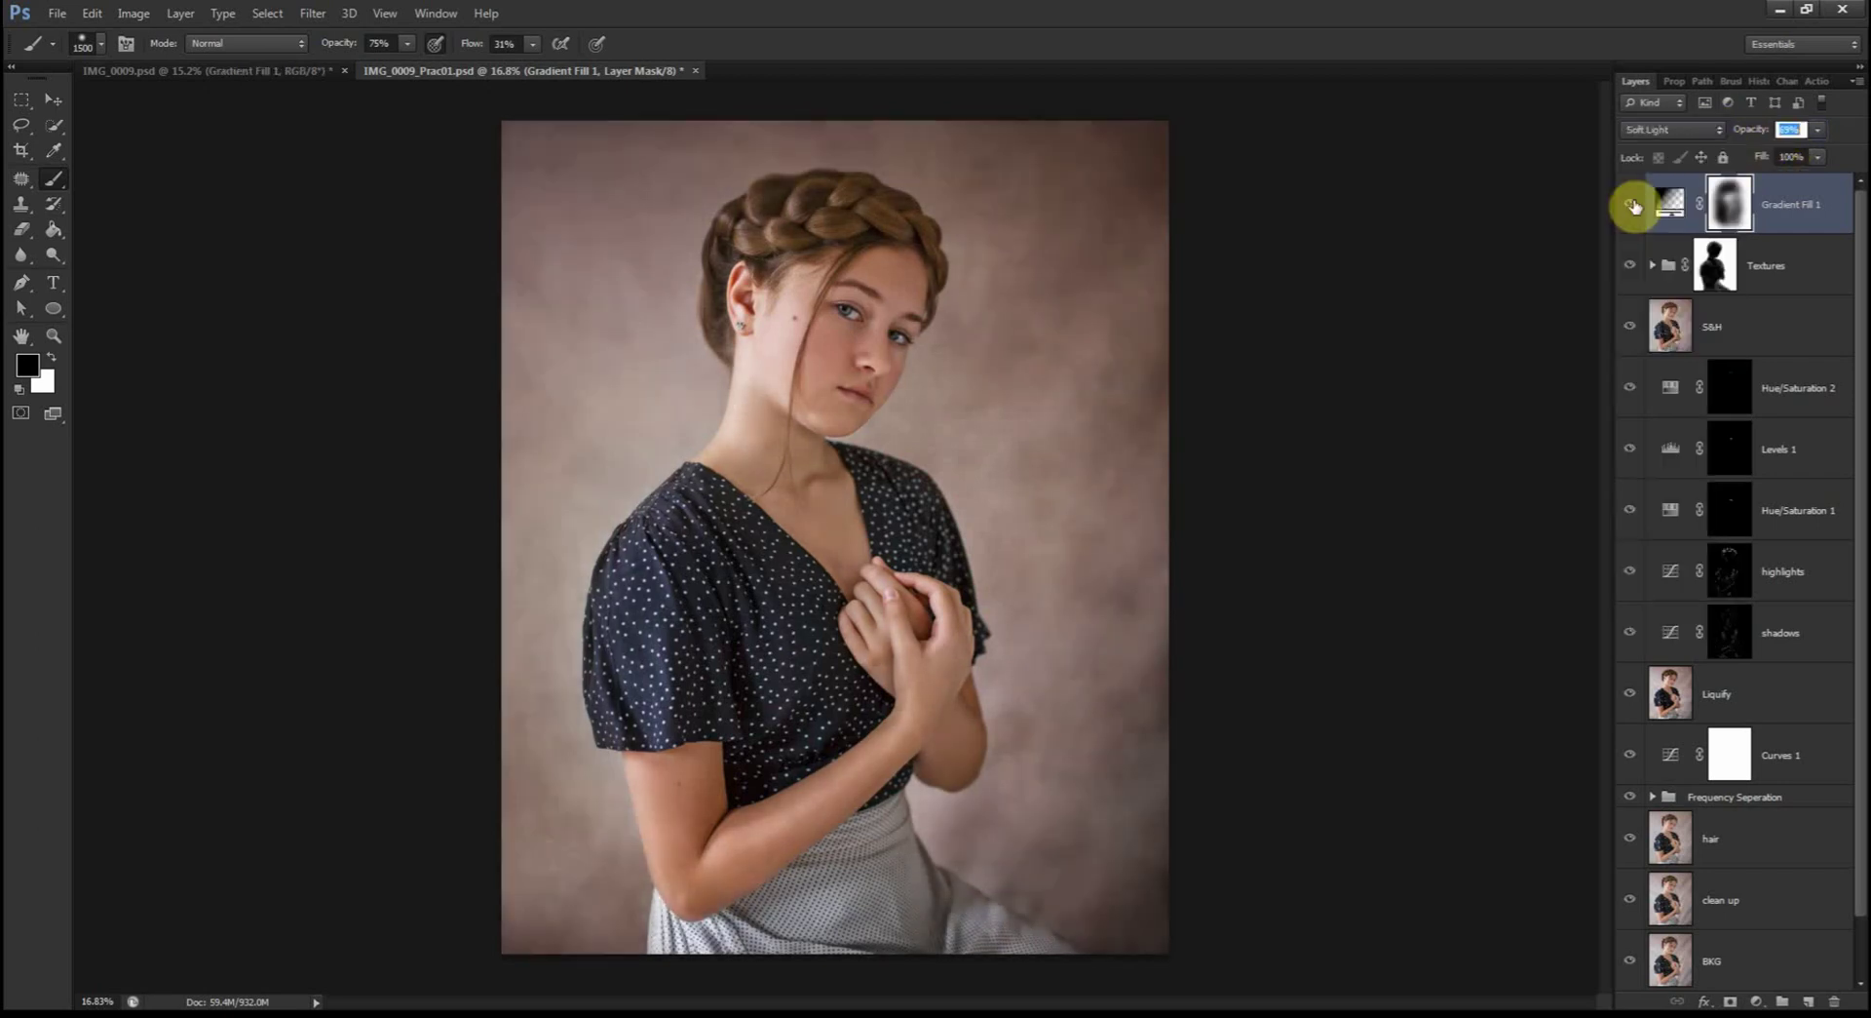
# Step: Compare the portrait with and without the gradient vignette, leaving the layer visible
pyautogui.click(1631, 204)
pyautogui.click(1632, 205)
pyautogui.click(1632, 205)
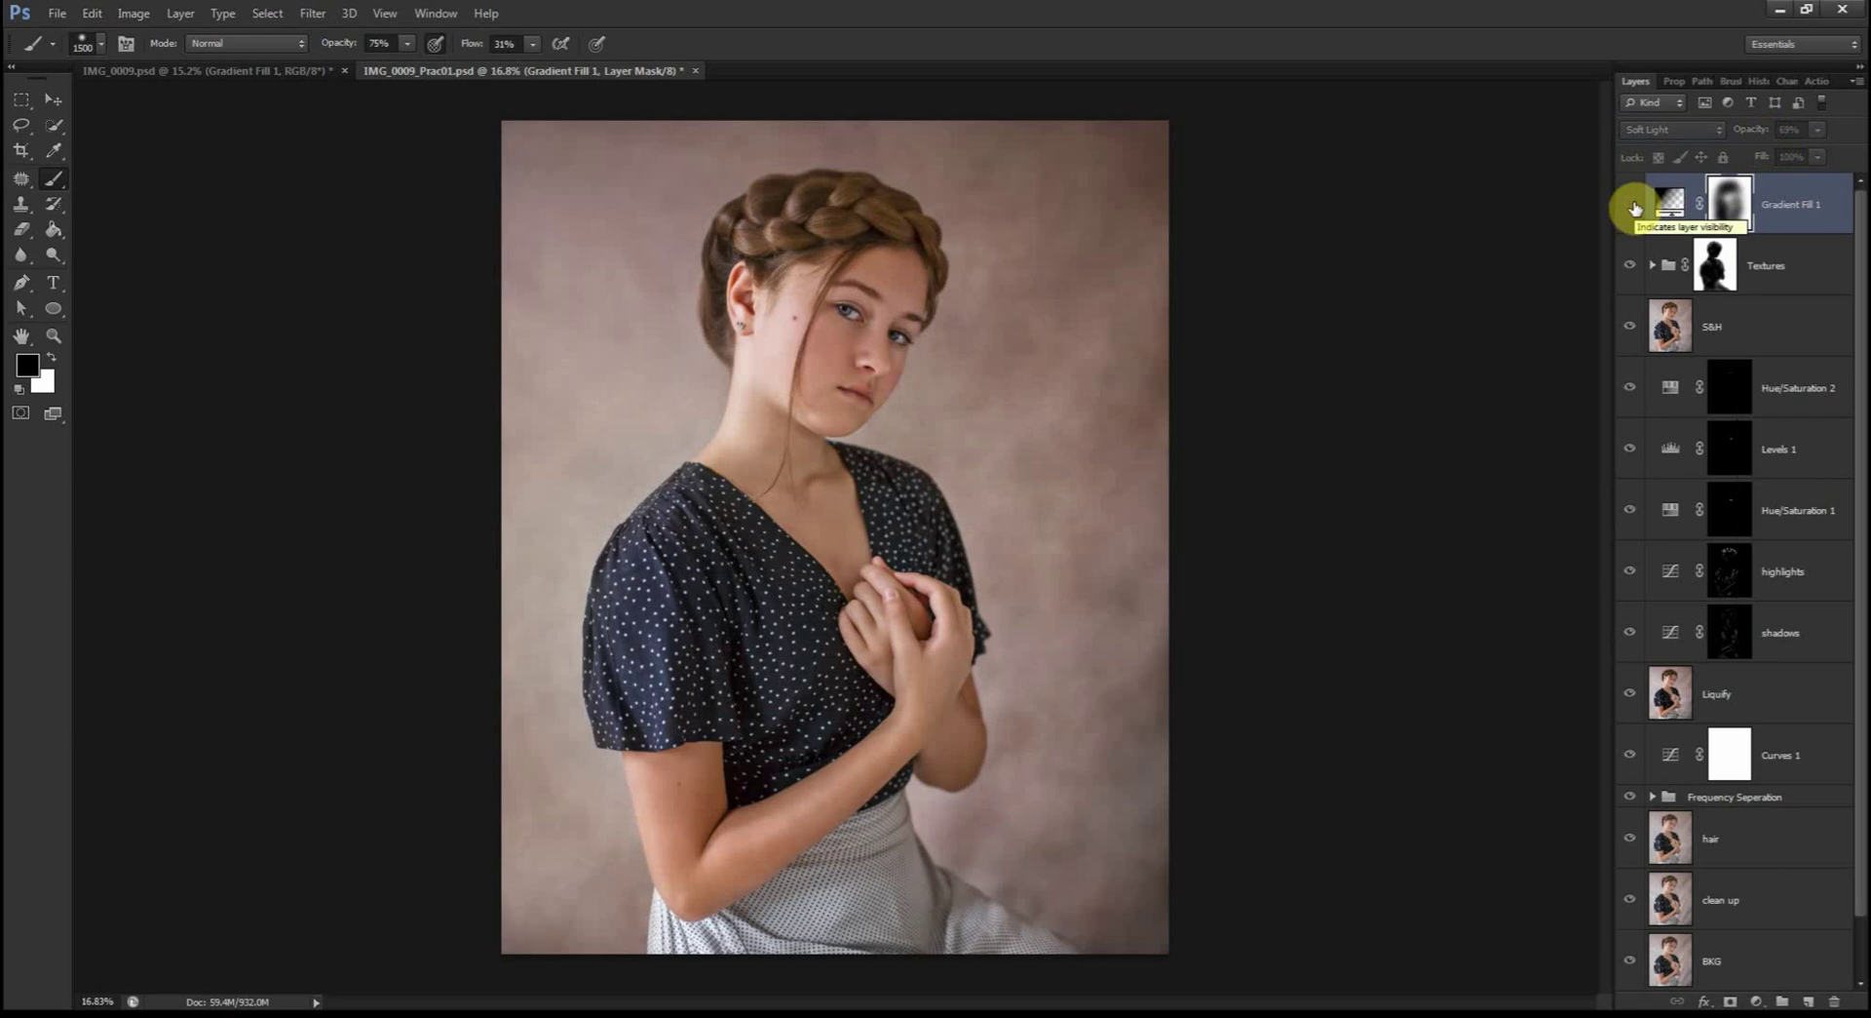
pyautogui.click(1632, 205)
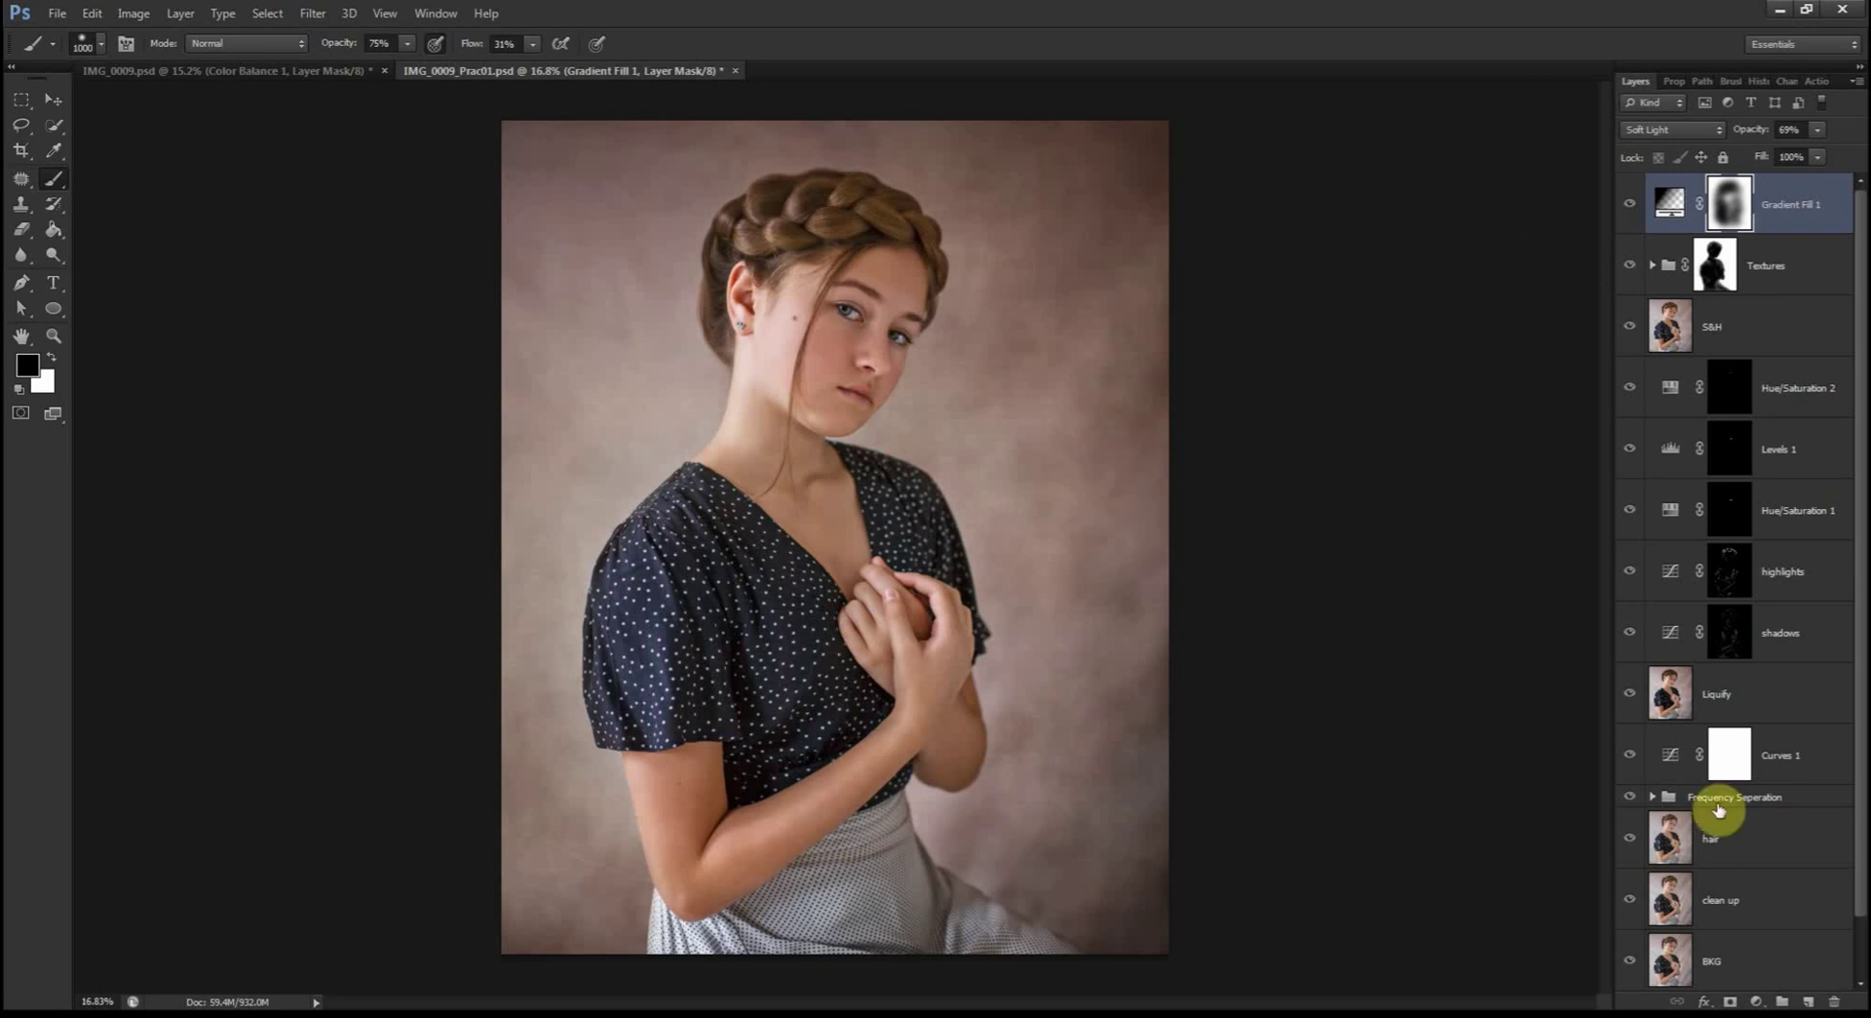
# Step: Add a Color Balance adjustment layer with highlights at -4 cyan-red, -4 magenta-green and -5 yellow-blue
pyautogui.click(1756, 1001)
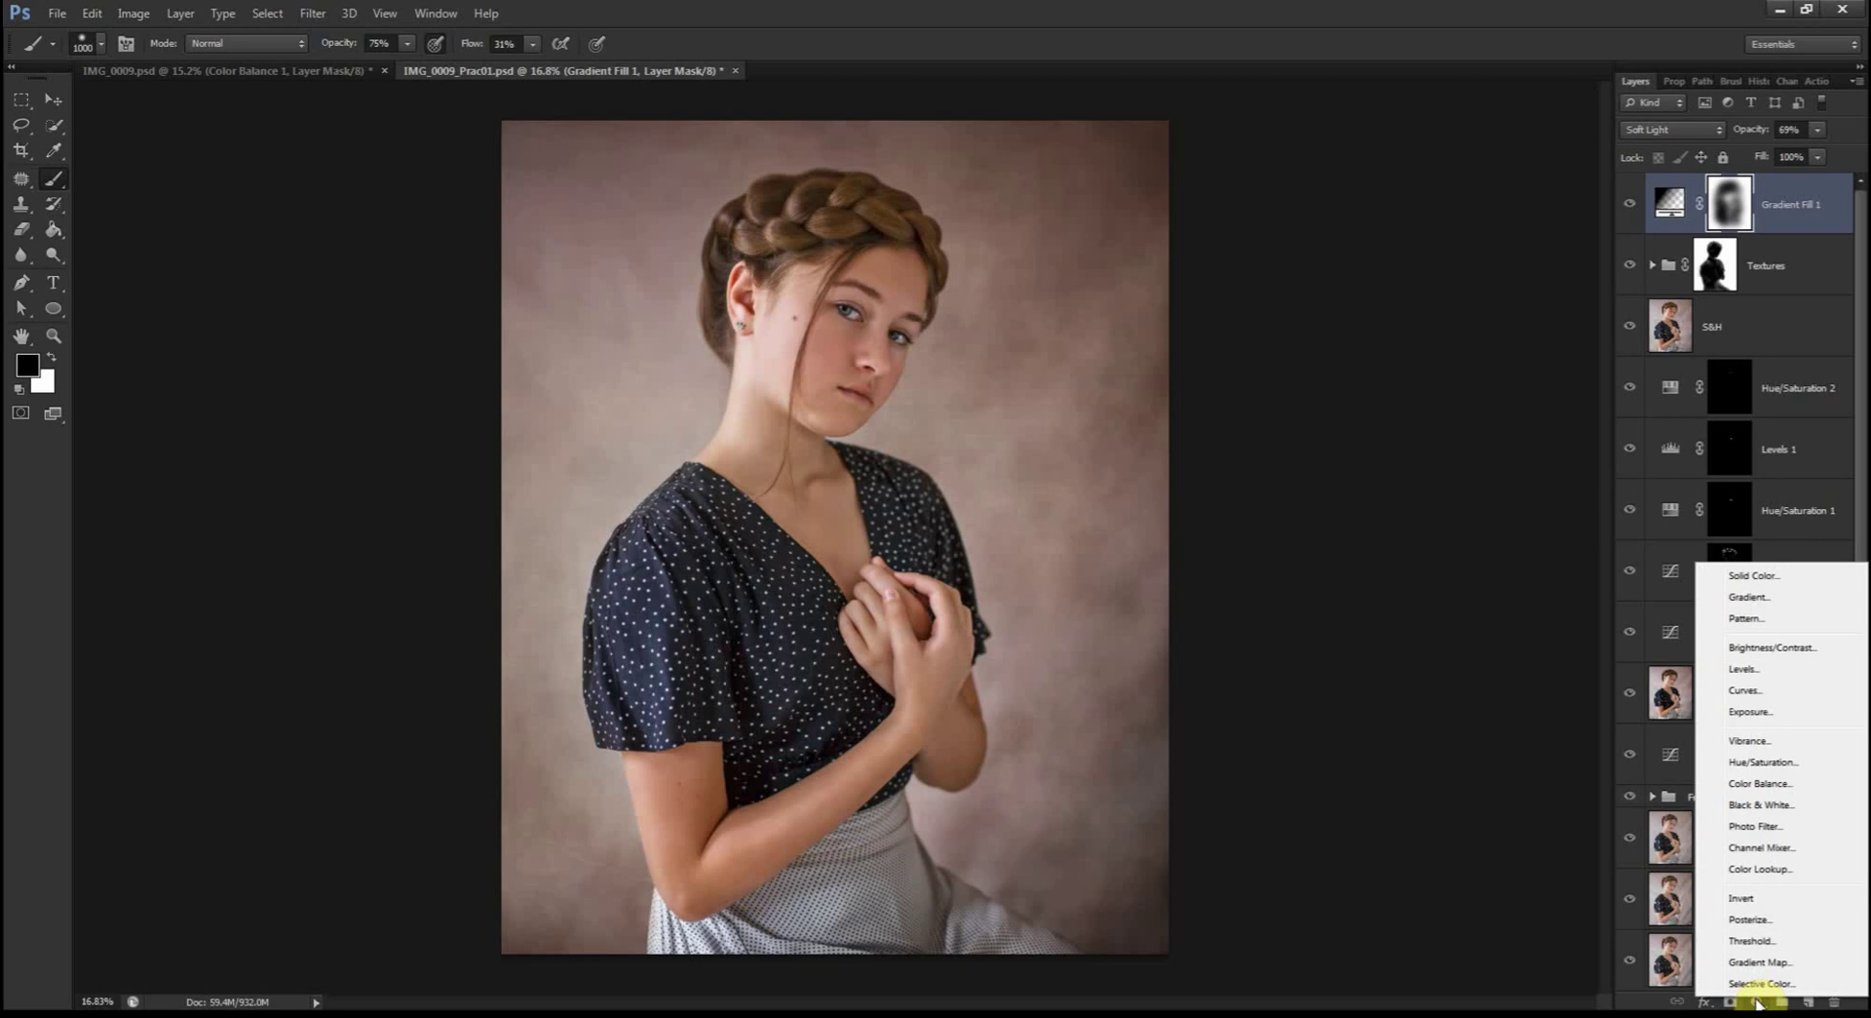
pyautogui.click(1571, 892)
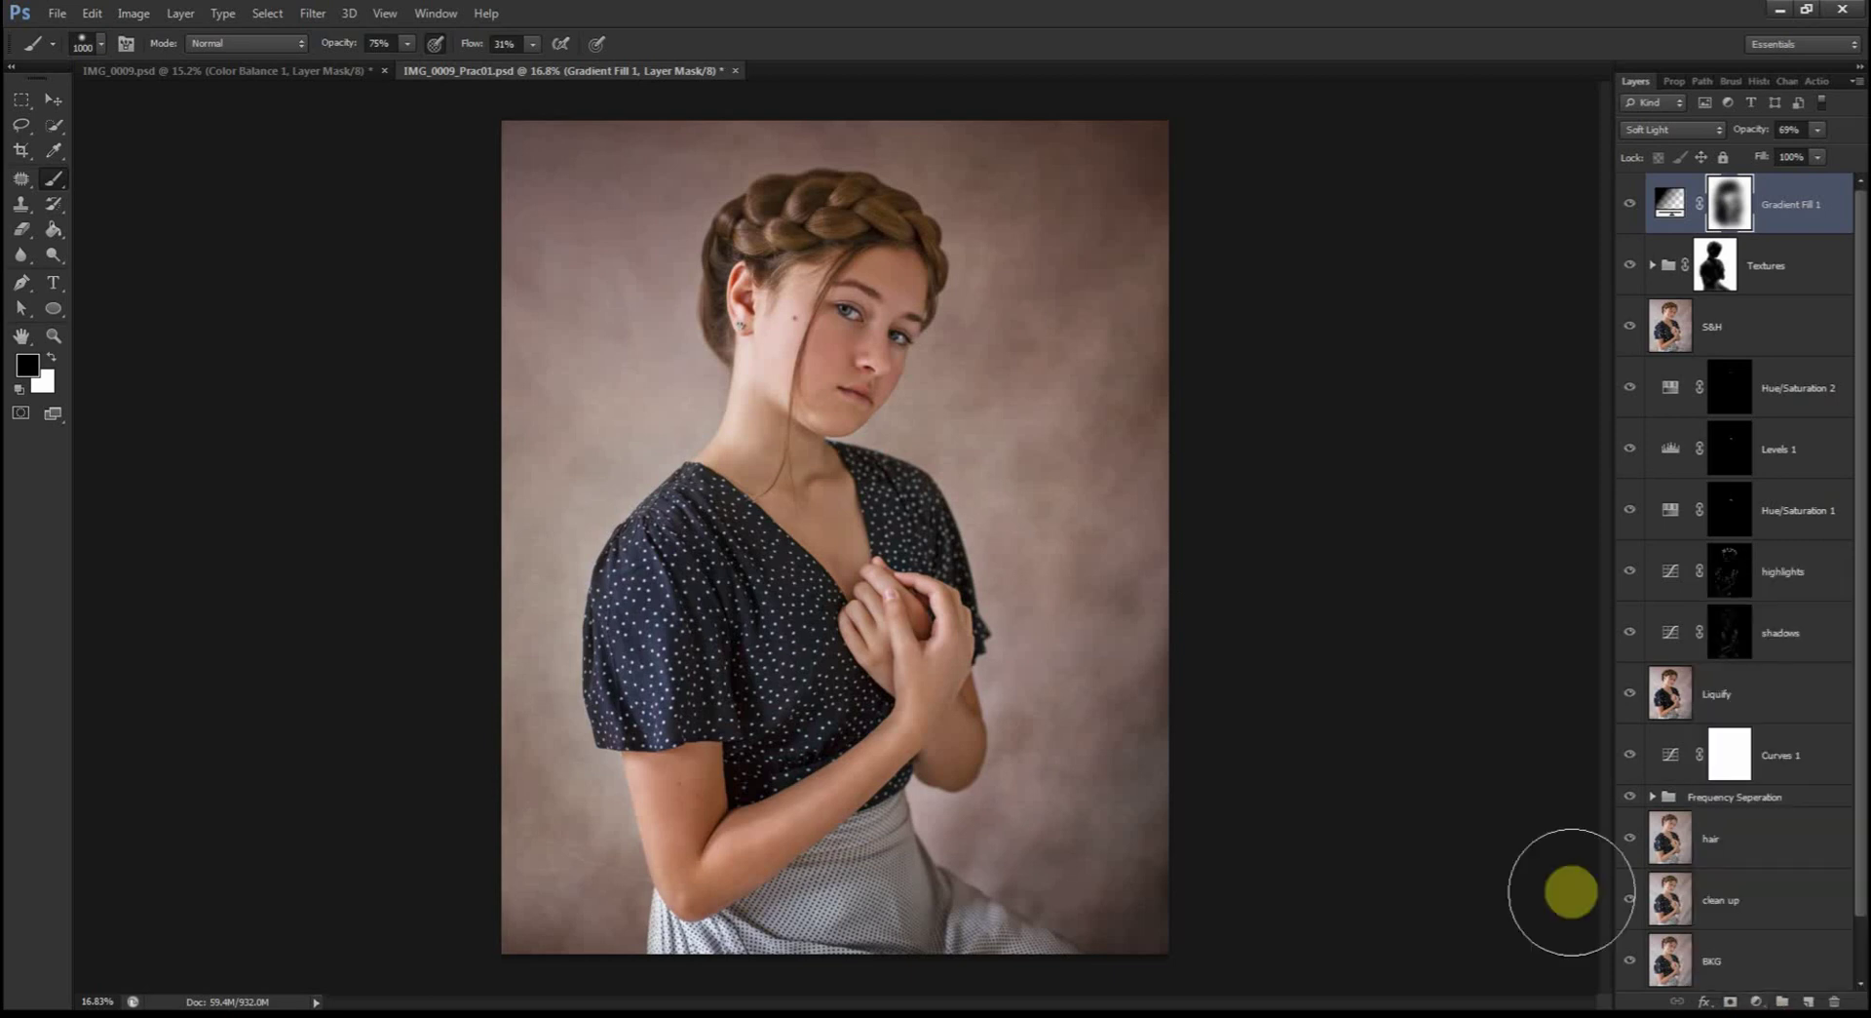
pyautogui.click(1760, 1002)
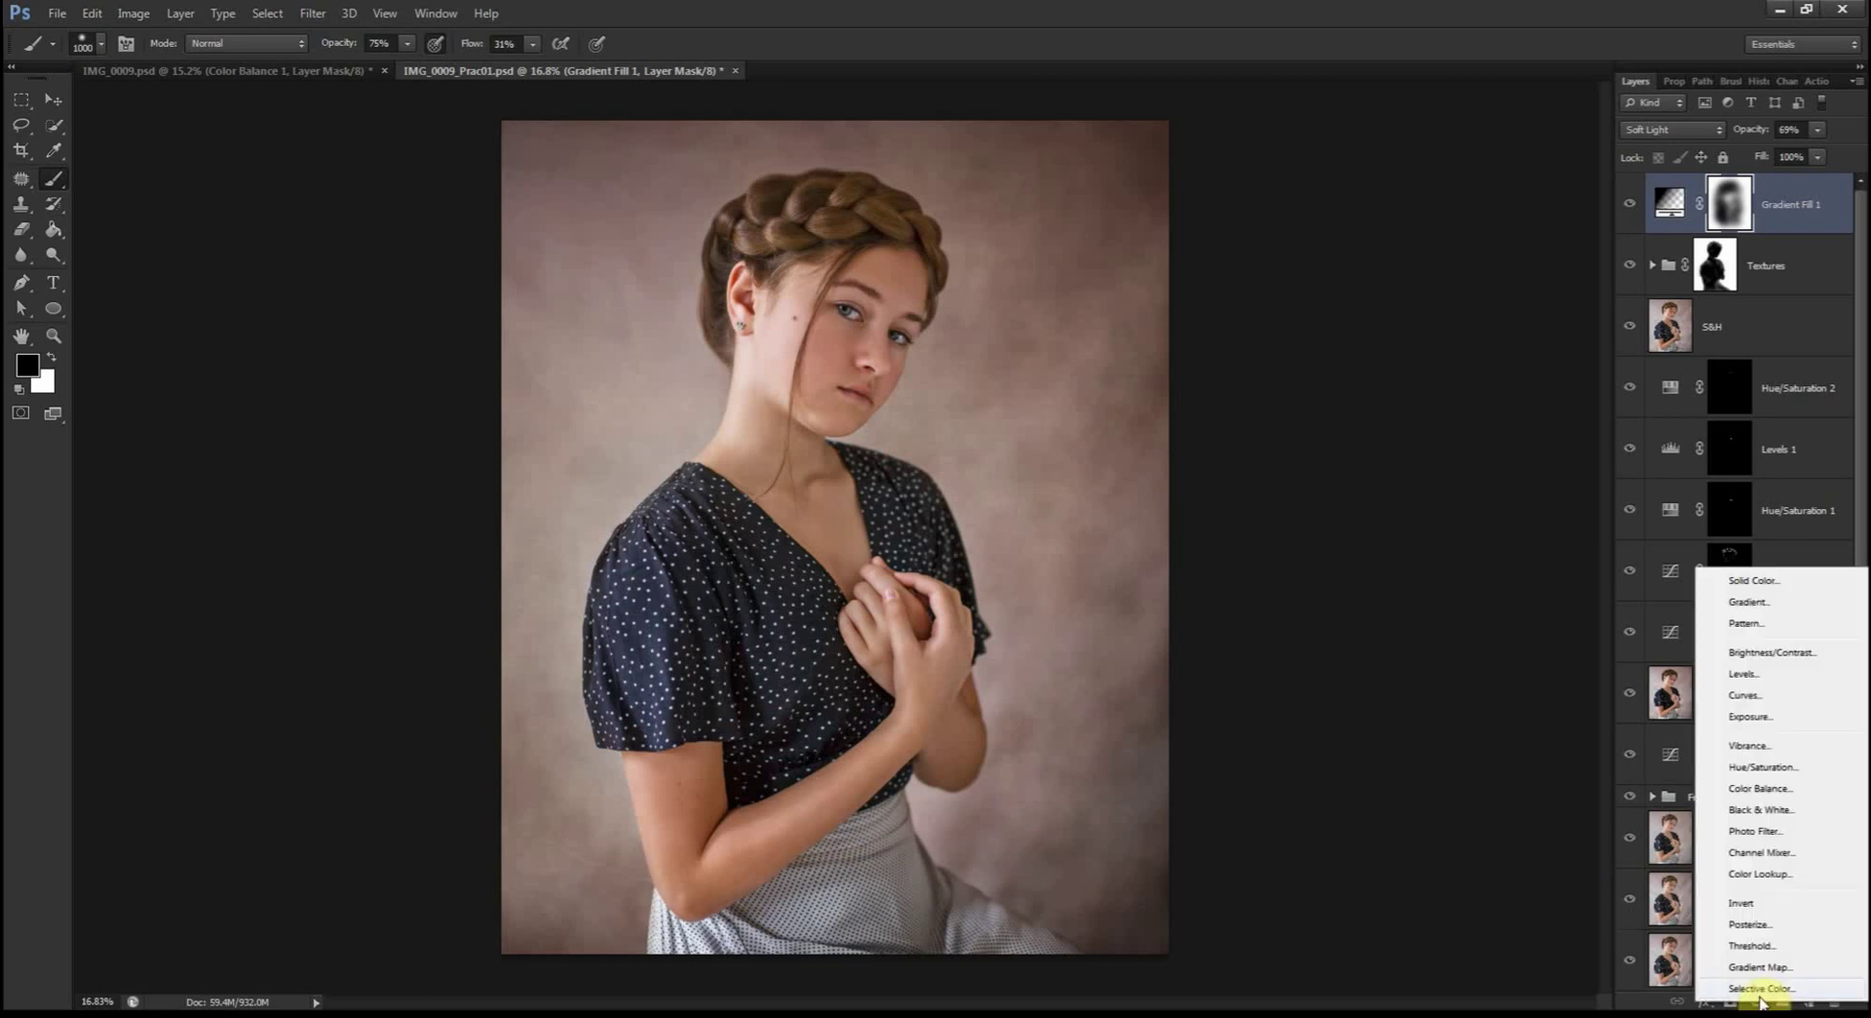
pyautogui.click(1773, 791)
pyautogui.moveTo(1702, 256); pyautogui.dragTo(1696, 255)
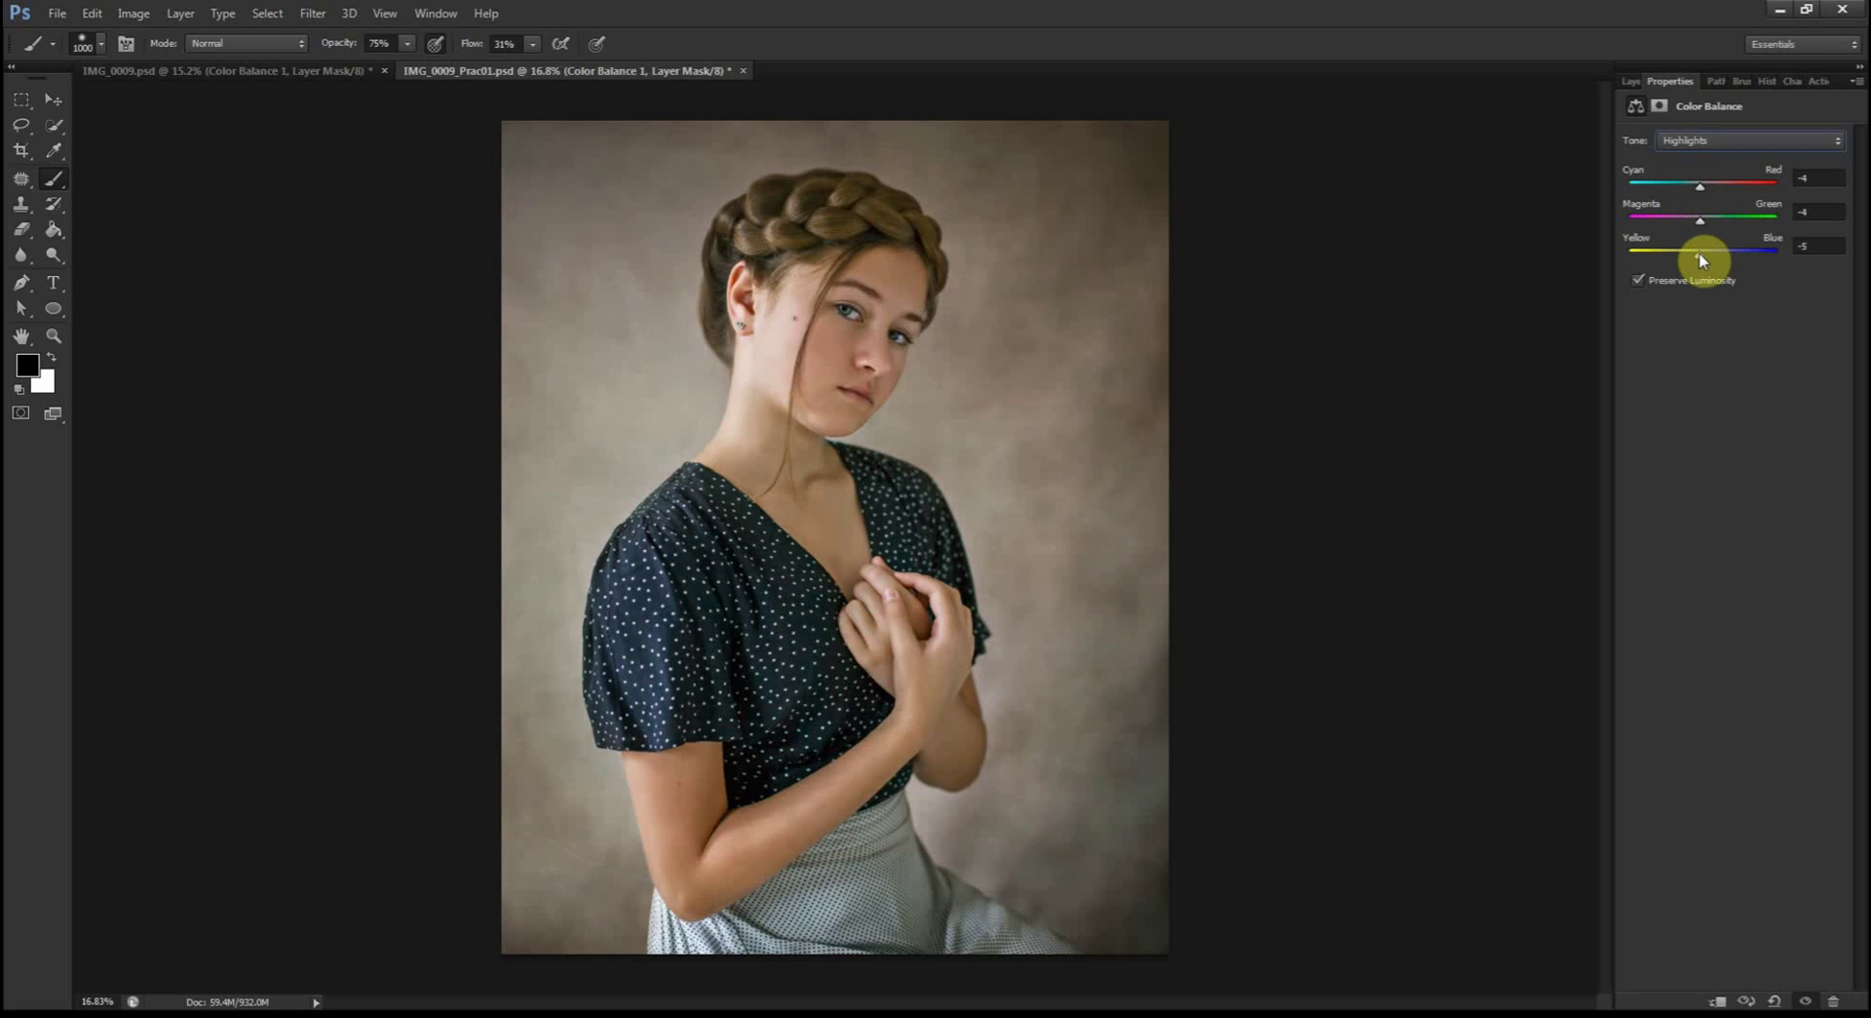
# Step: Compare the portrait with and without the Color Balance adjustment, leaving the layer visible
pyautogui.click(1632, 81)
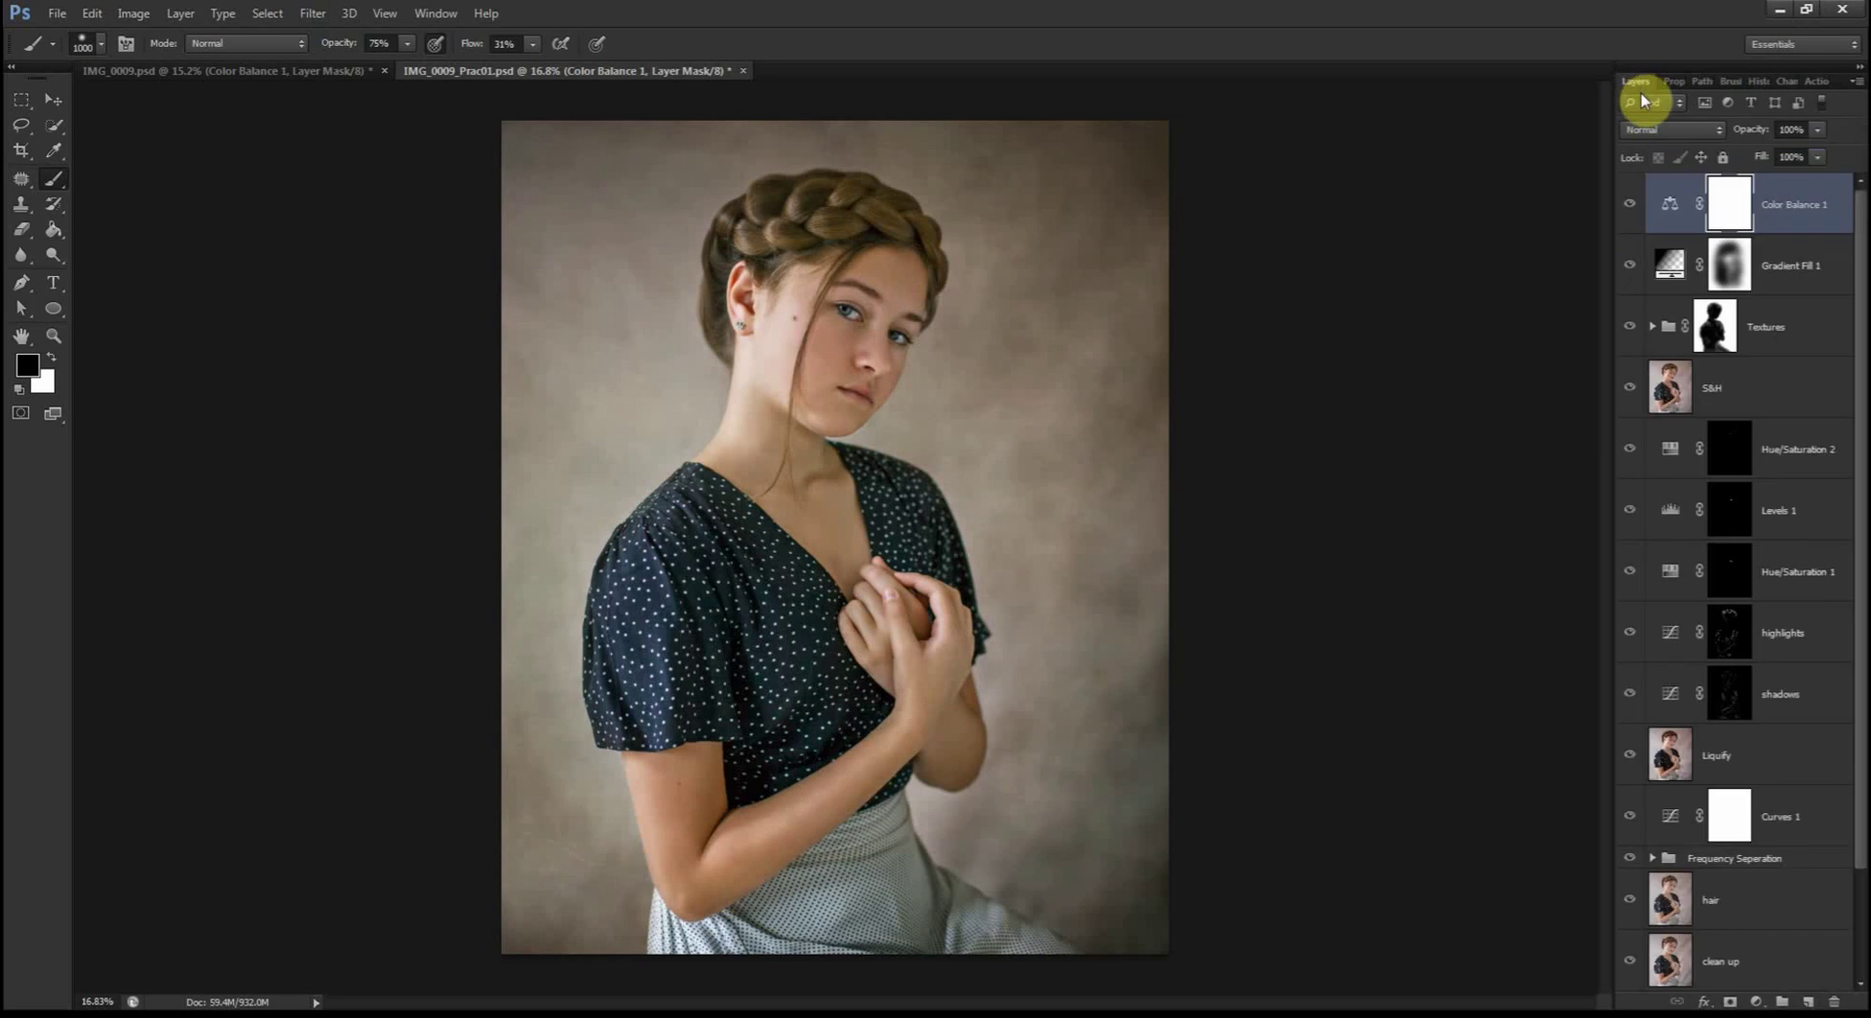
pyautogui.click(1631, 205)
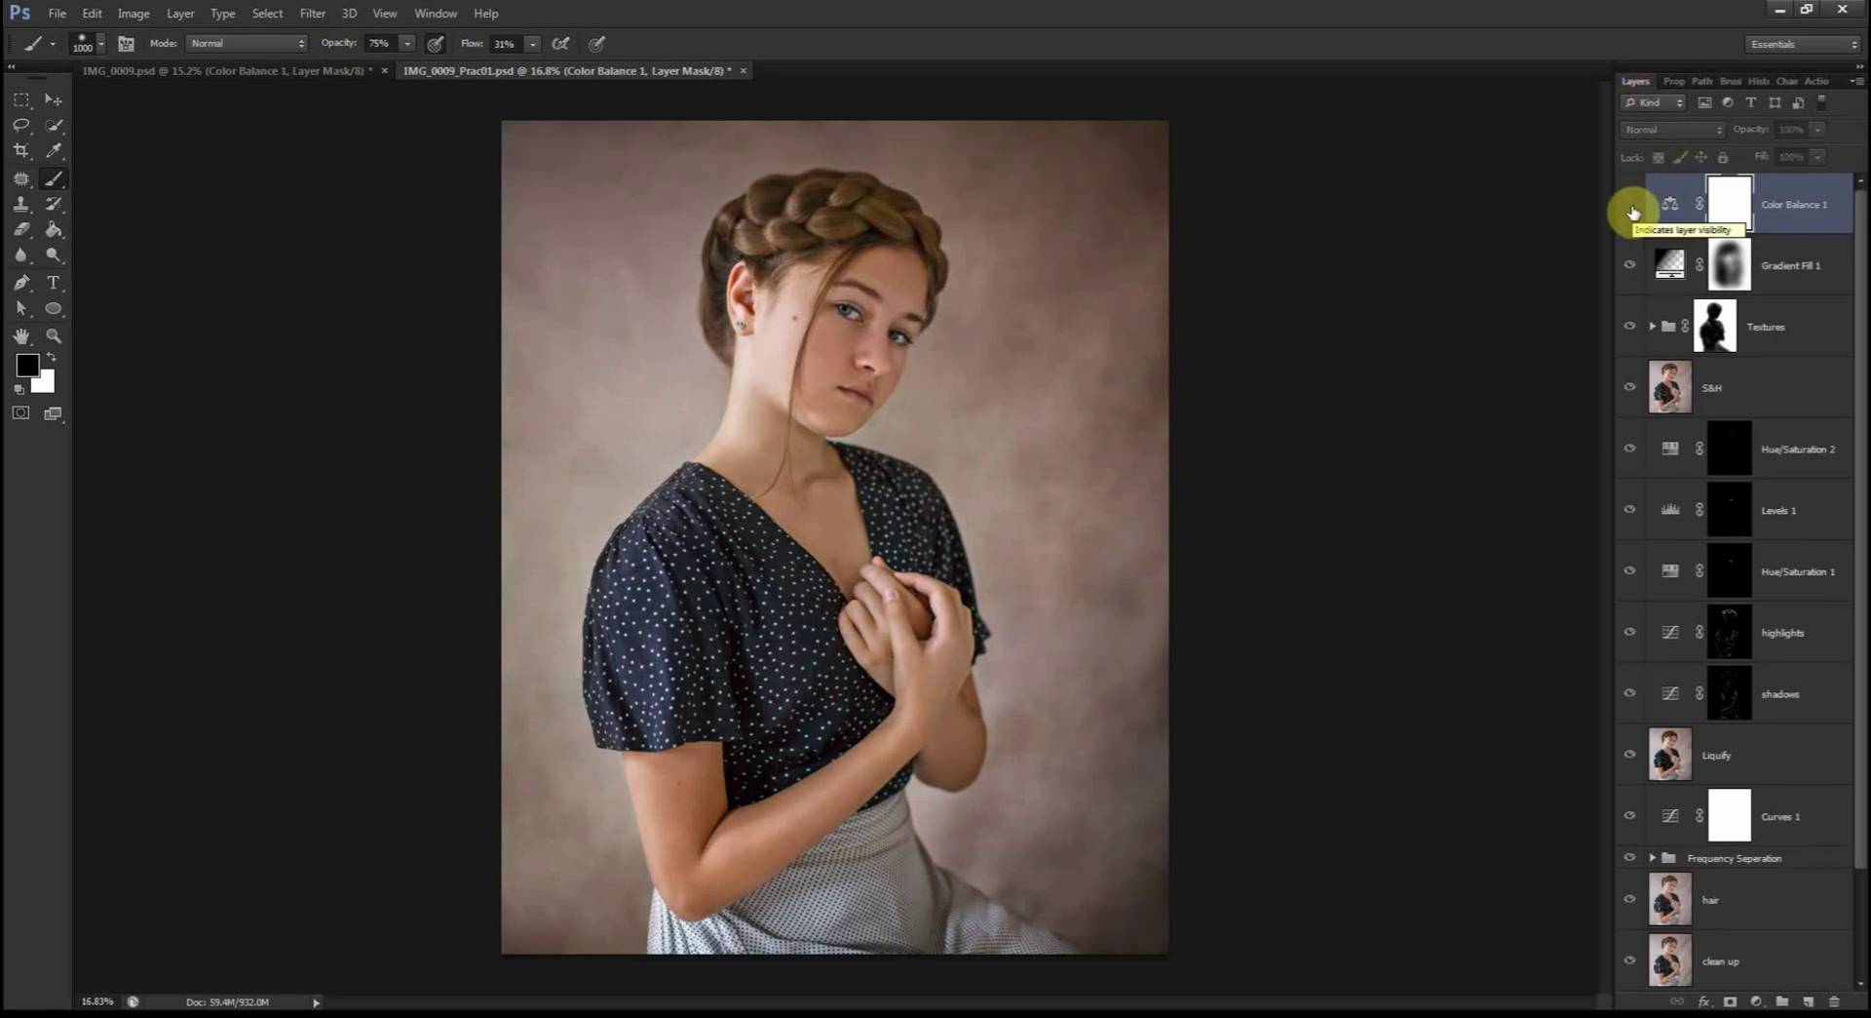
pyautogui.click(1632, 206)
pyautogui.click(1632, 206)
pyautogui.click(1631, 206)
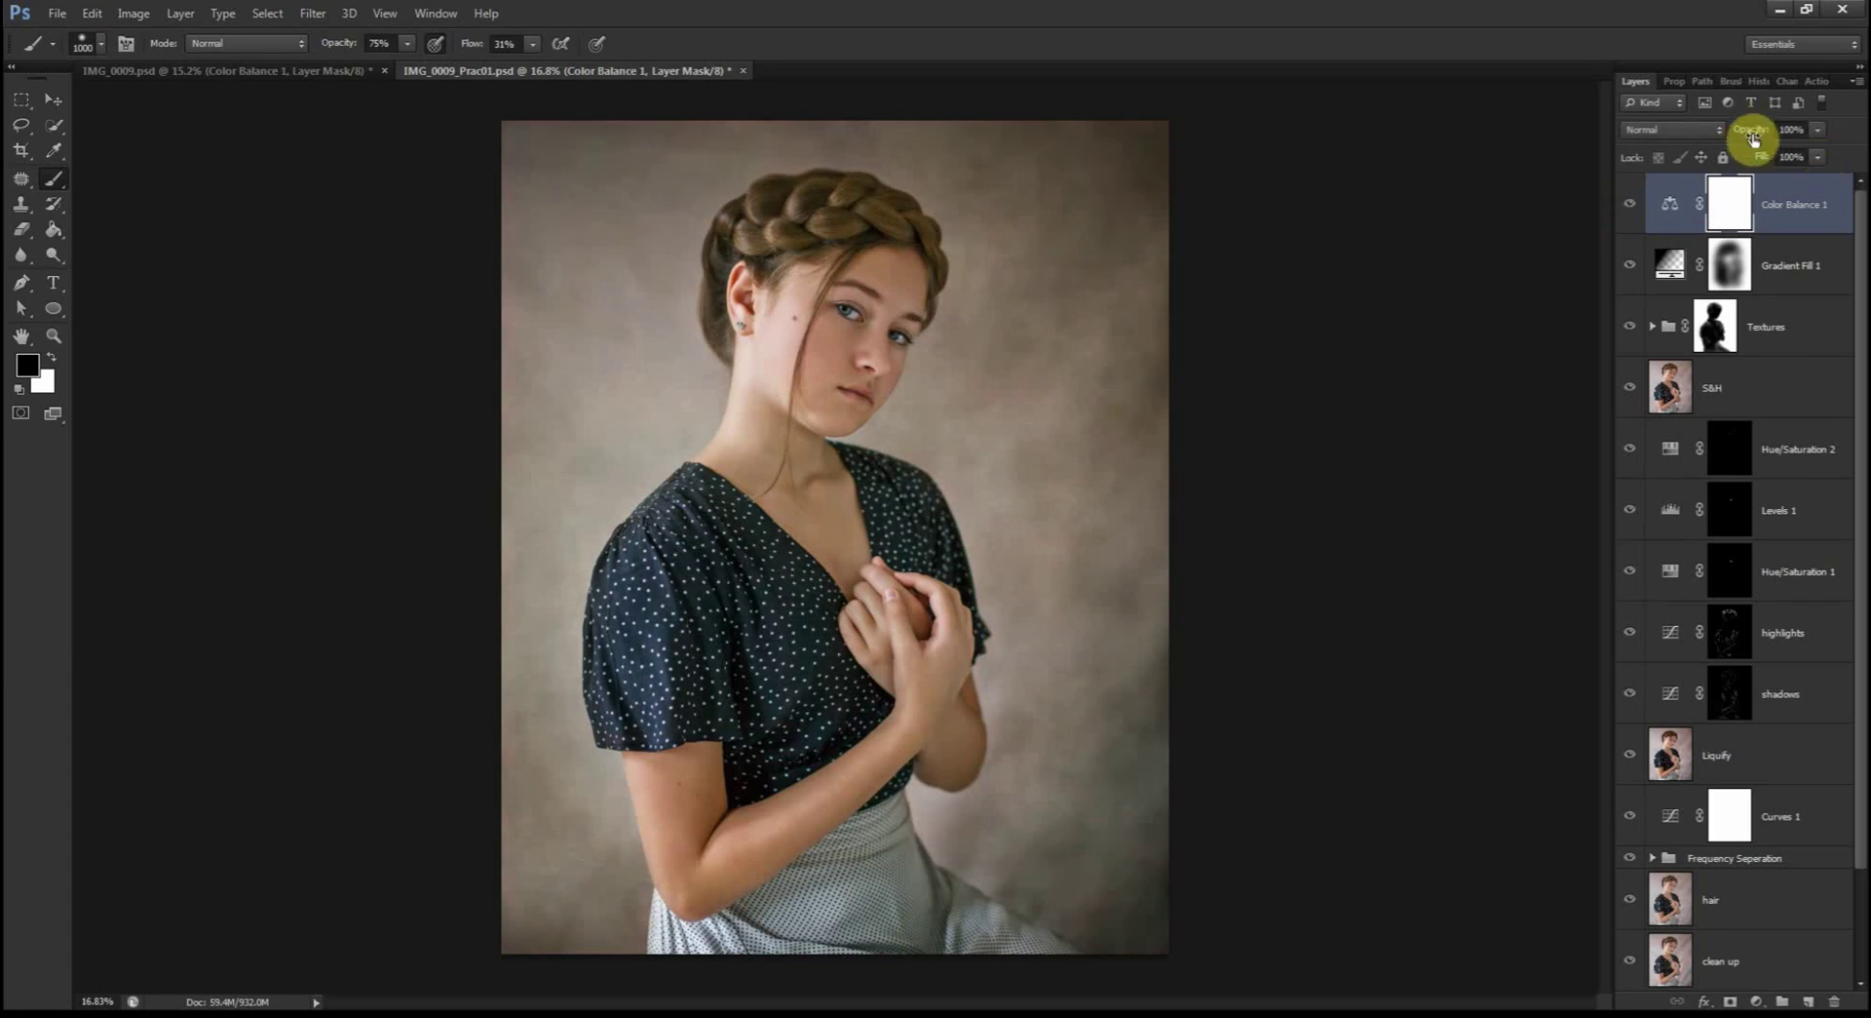
# Step: Set the Color Balance layer's opacity to 79% and the gradient fill layer's opacity to 100%
pyautogui.moveTo(1729, 127); pyautogui.dragTo(1738, 127)
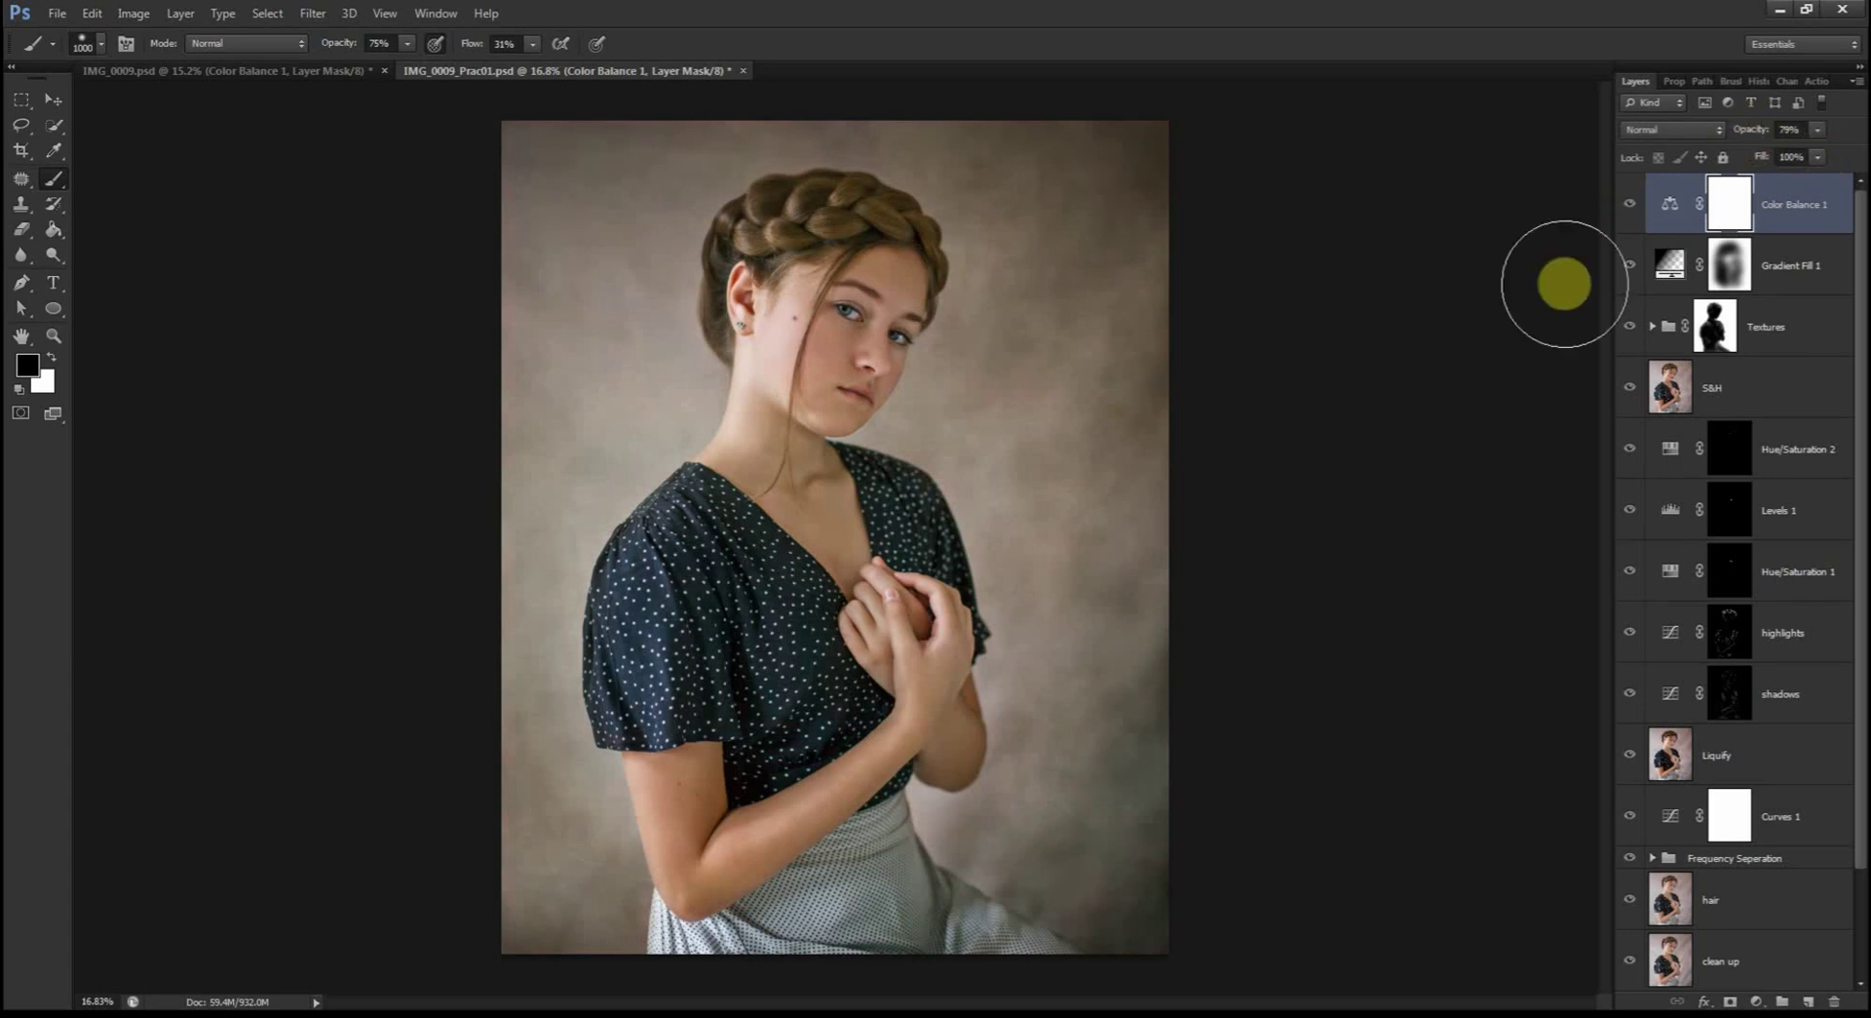
pyautogui.click(1666, 268)
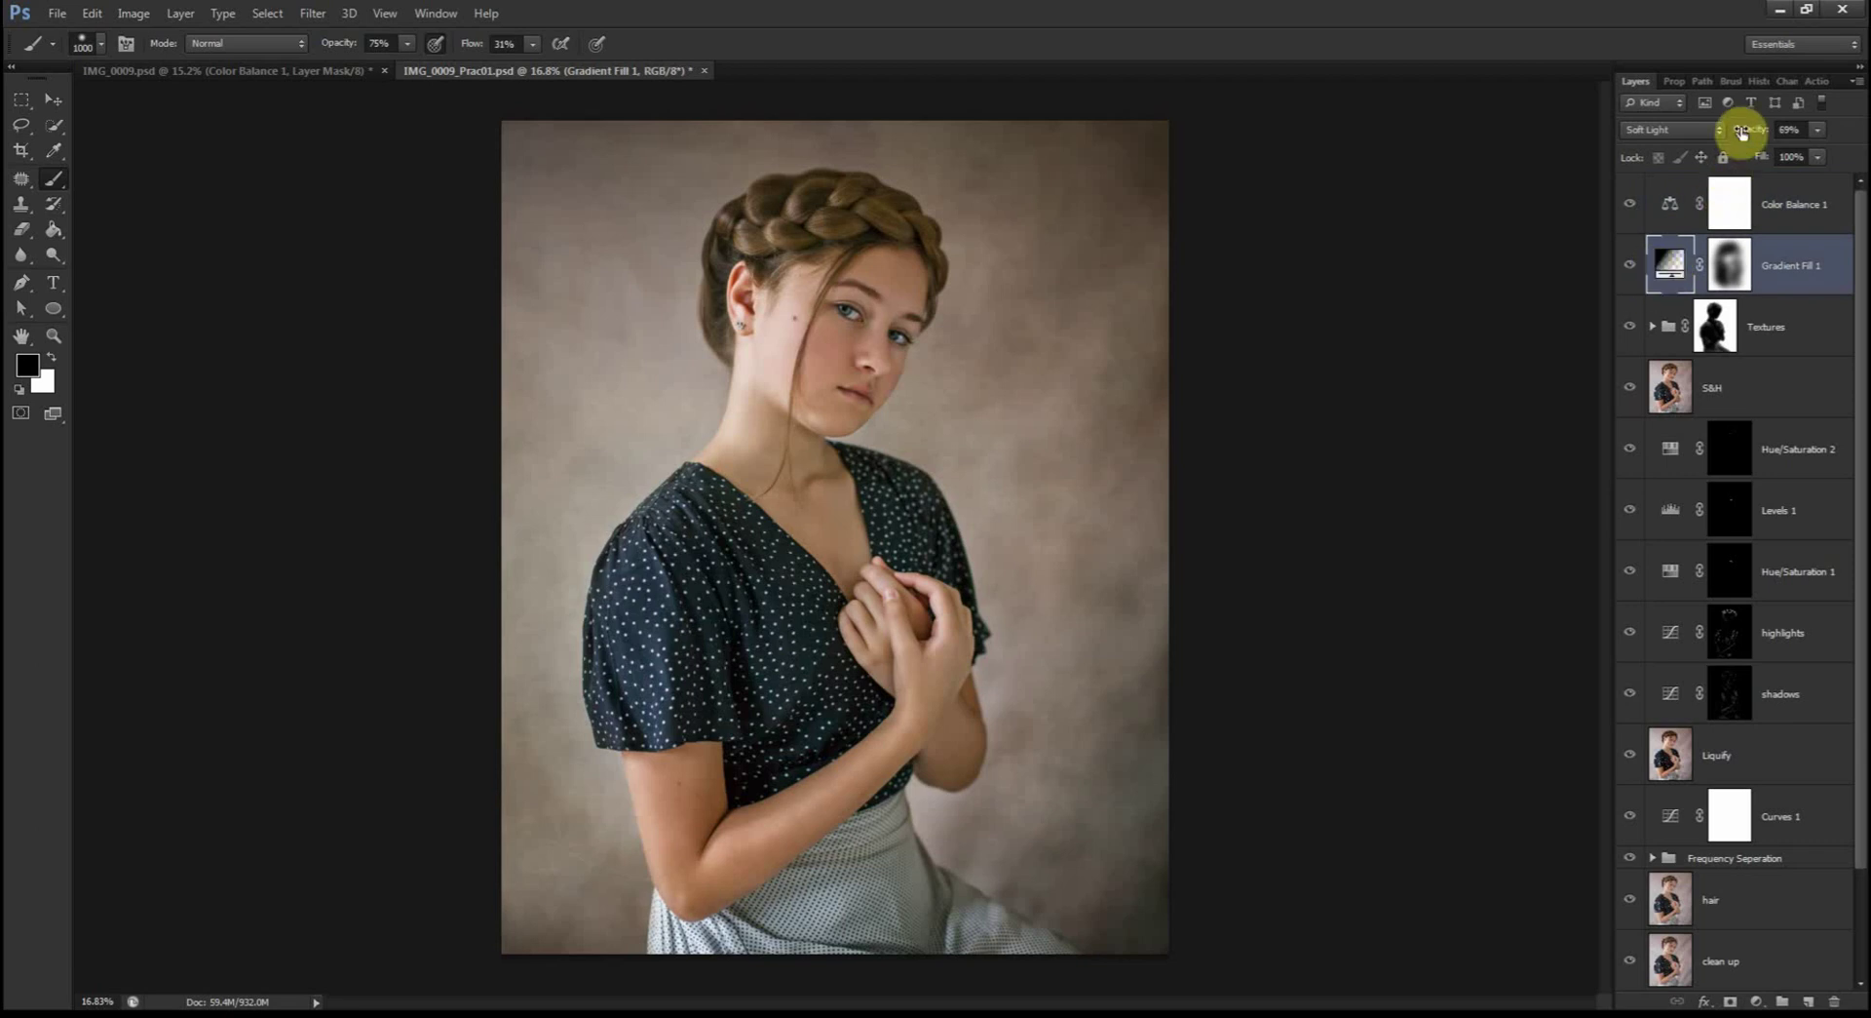
pyautogui.moveTo(1747, 132); pyautogui.dragTo(1794, 136)
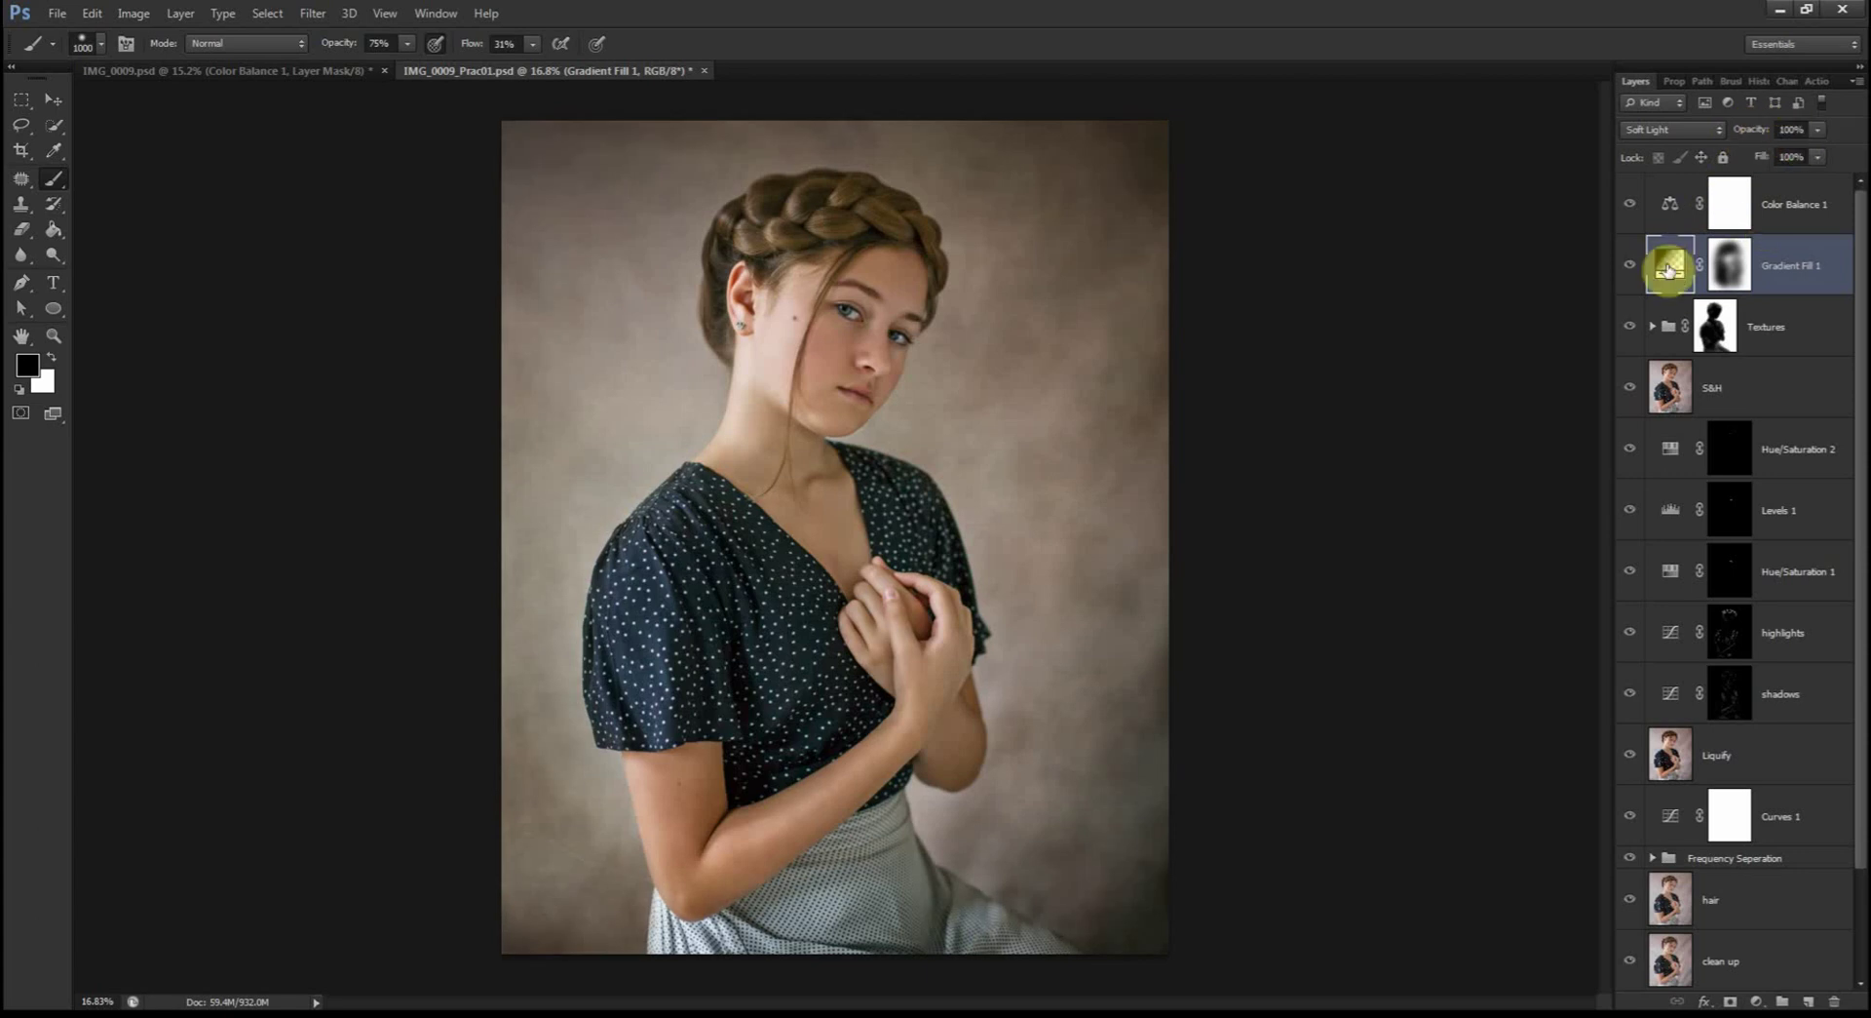
# Step: Reduce the scale of the radial gradient fill so the vignette closes in on the portrait
pyautogui.doubleClick(1668, 263)
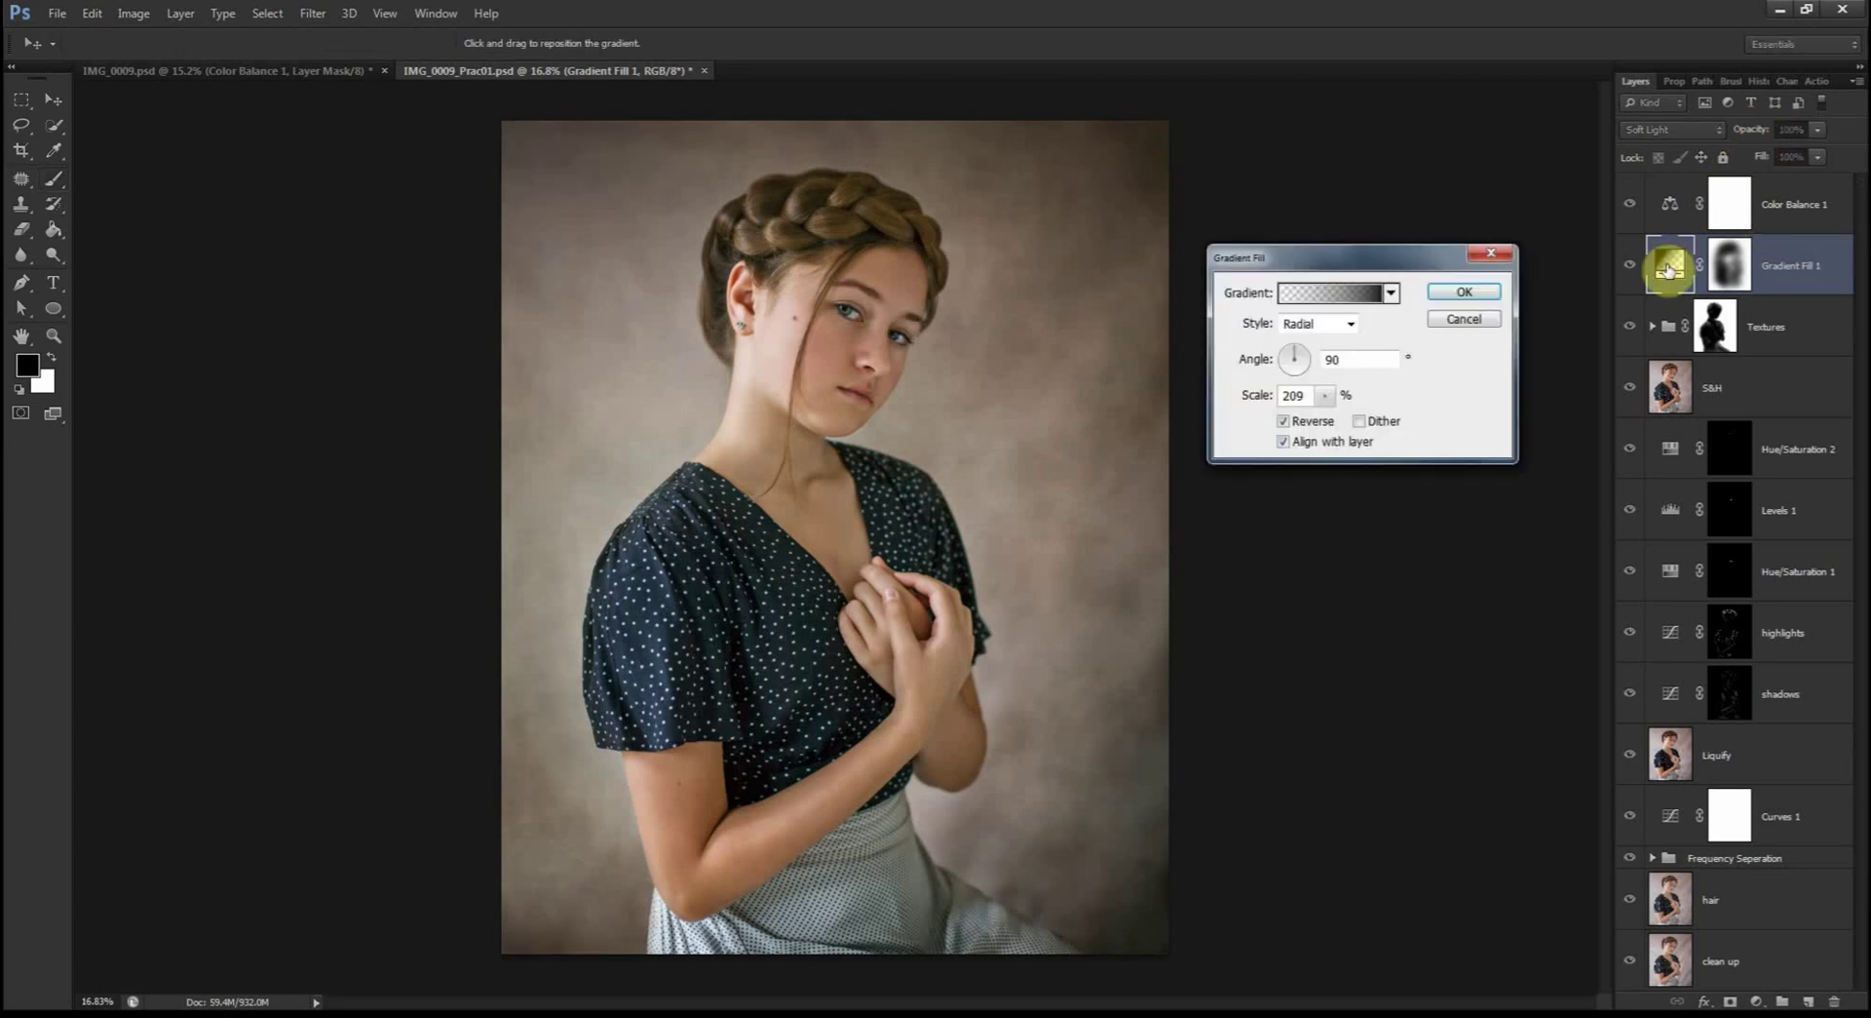
pyautogui.click(1325, 395)
pyautogui.moveTo(1322, 419); pyautogui.dragTo(1314, 420)
pyautogui.click(1463, 292)
# Step: Set the Color Balance layer's opacity to 86% and the gradient fill layer's opacity to 95%
pyautogui.click(1657, 206)
pyautogui.moveTo(1763, 139)
pyautogui.mouseDown()
pyautogui.moveTo(1740, 138)
pyautogui.moveTo(1765, 138)
pyautogui.mouseUp()
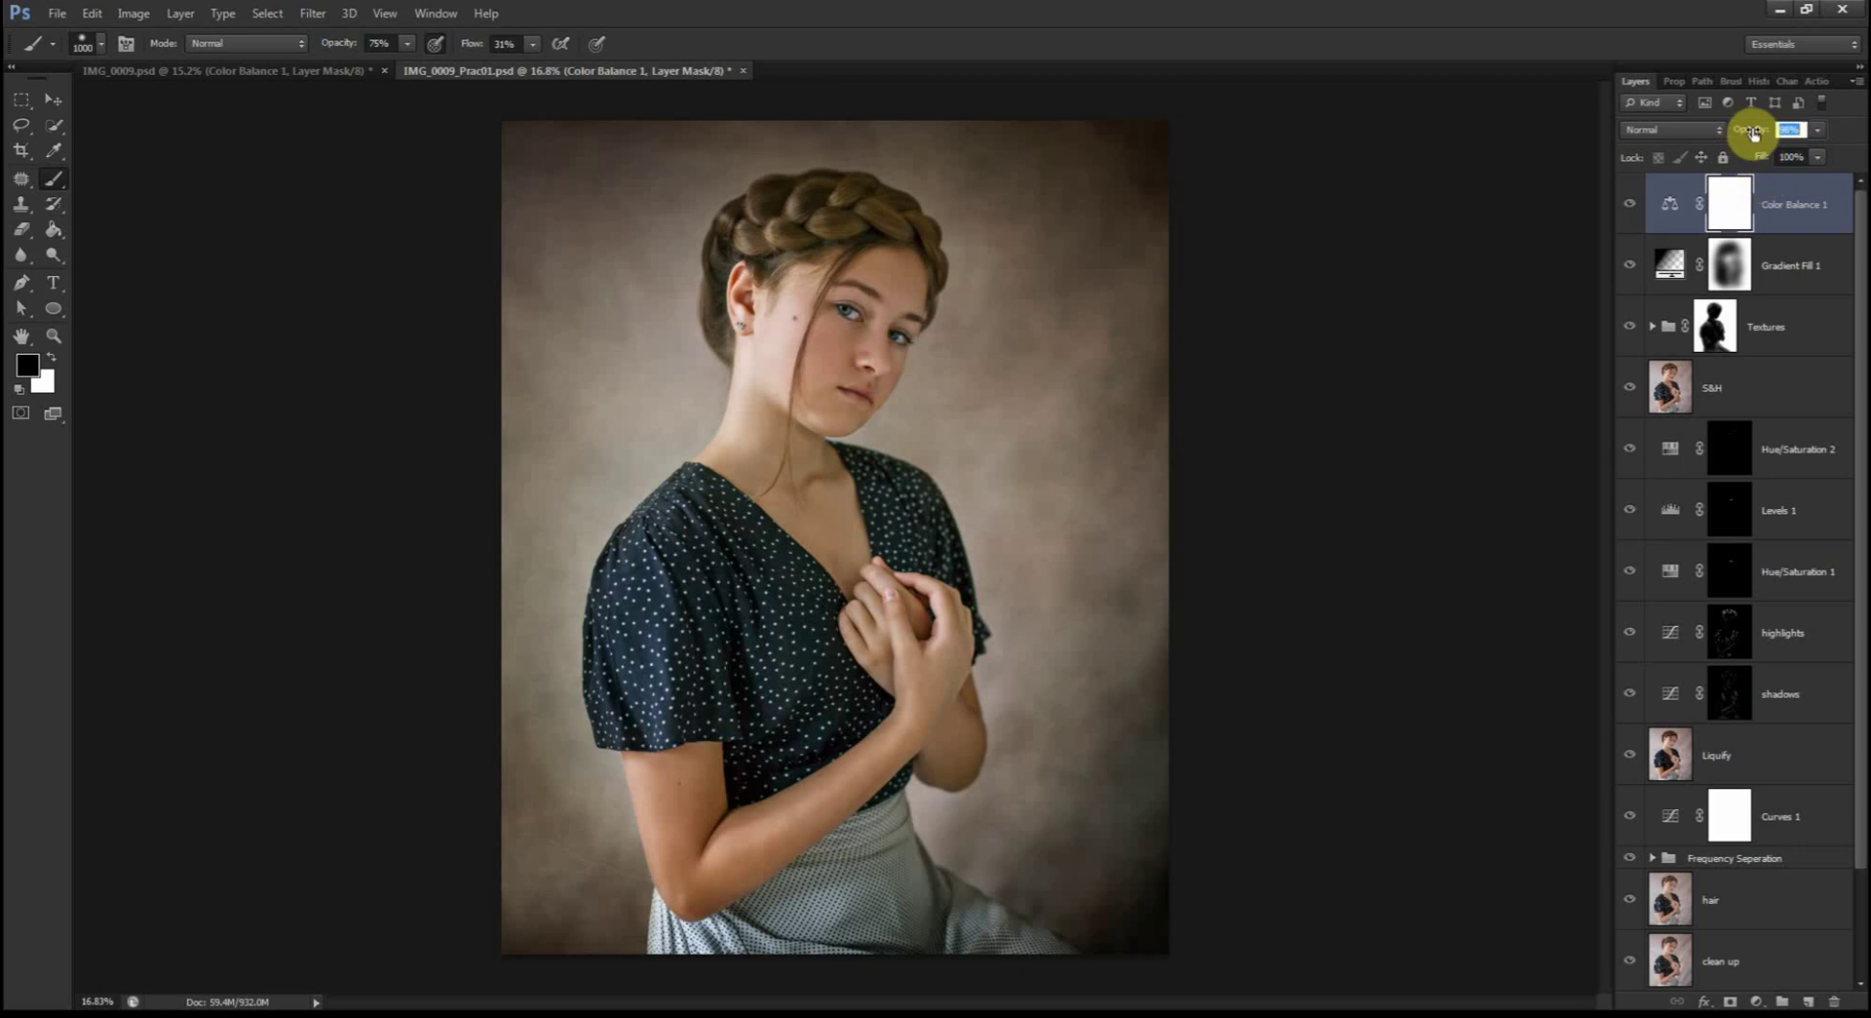
pyautogui.moveTo(1740, 133); pyautogui.dragTo(1754, 138)
pyautogui.moveTo(1755, 134); pyautogui.dragTo(1742, 135)
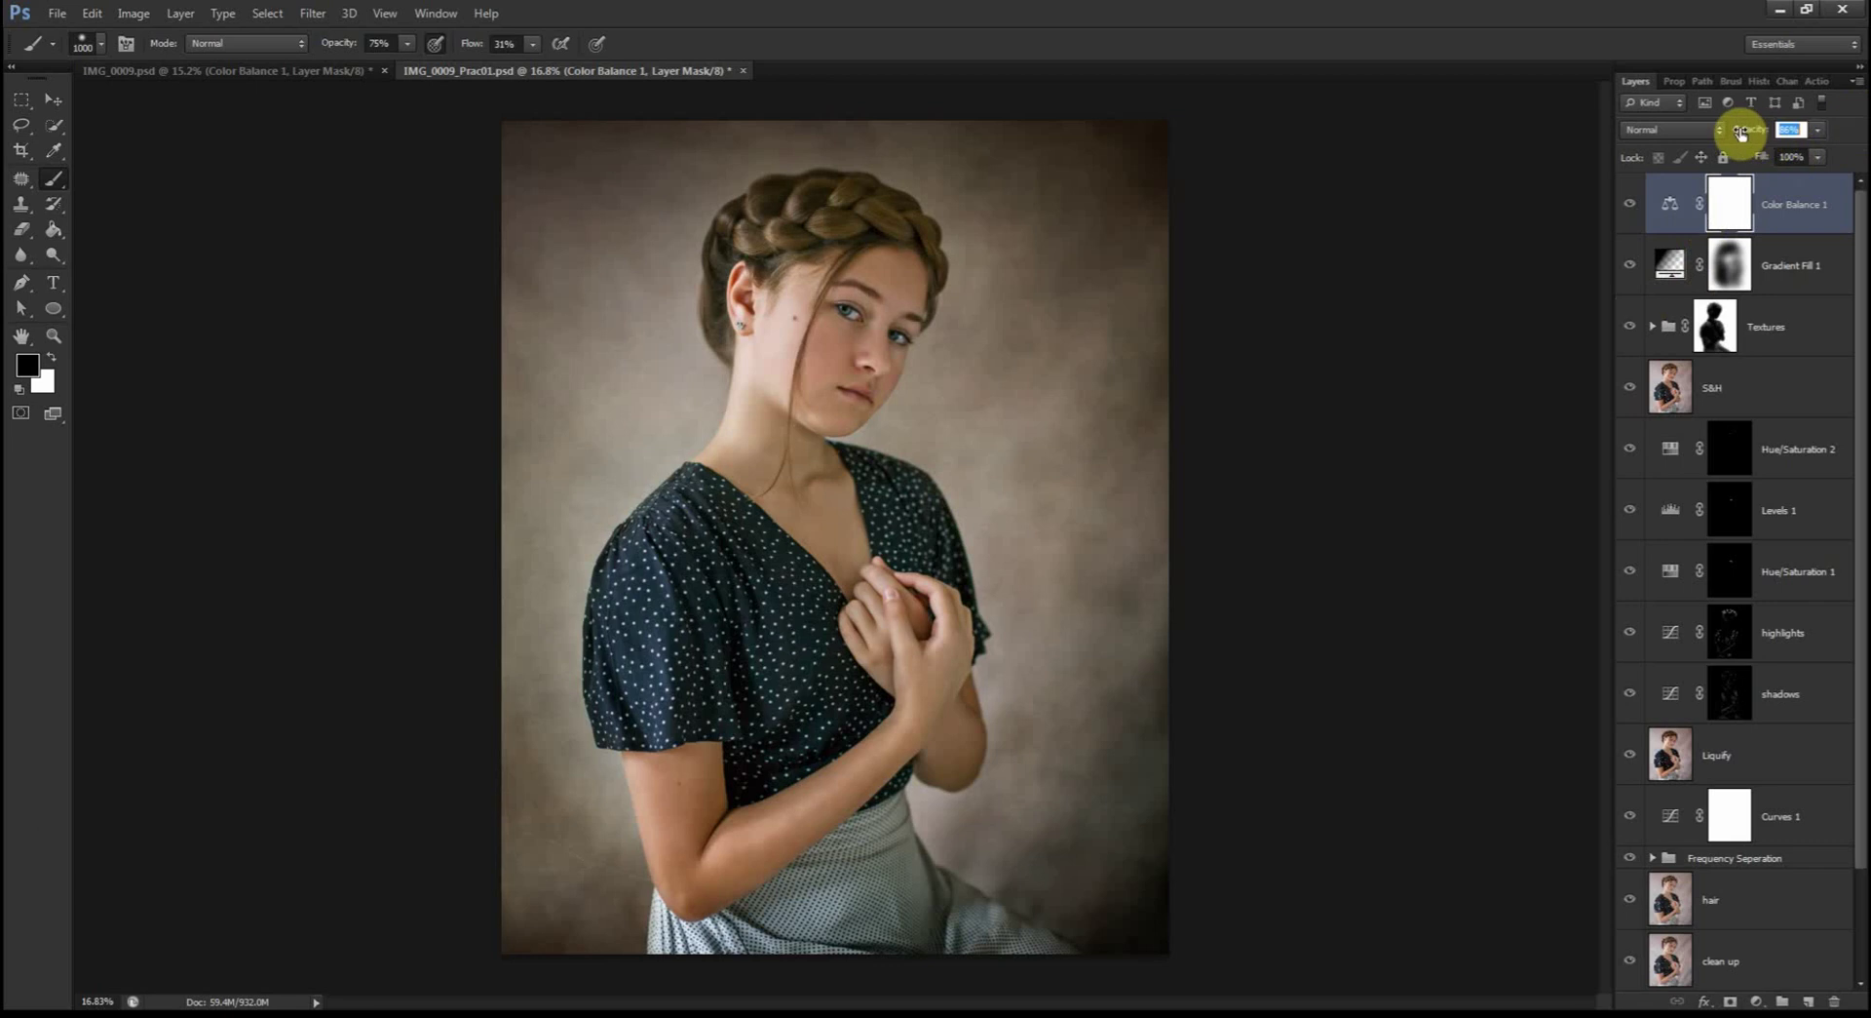
pyautogui.click(1796, 282)
pyautogui.moveTo(1751, 136); pyautogui.dragTo(1752, 135)
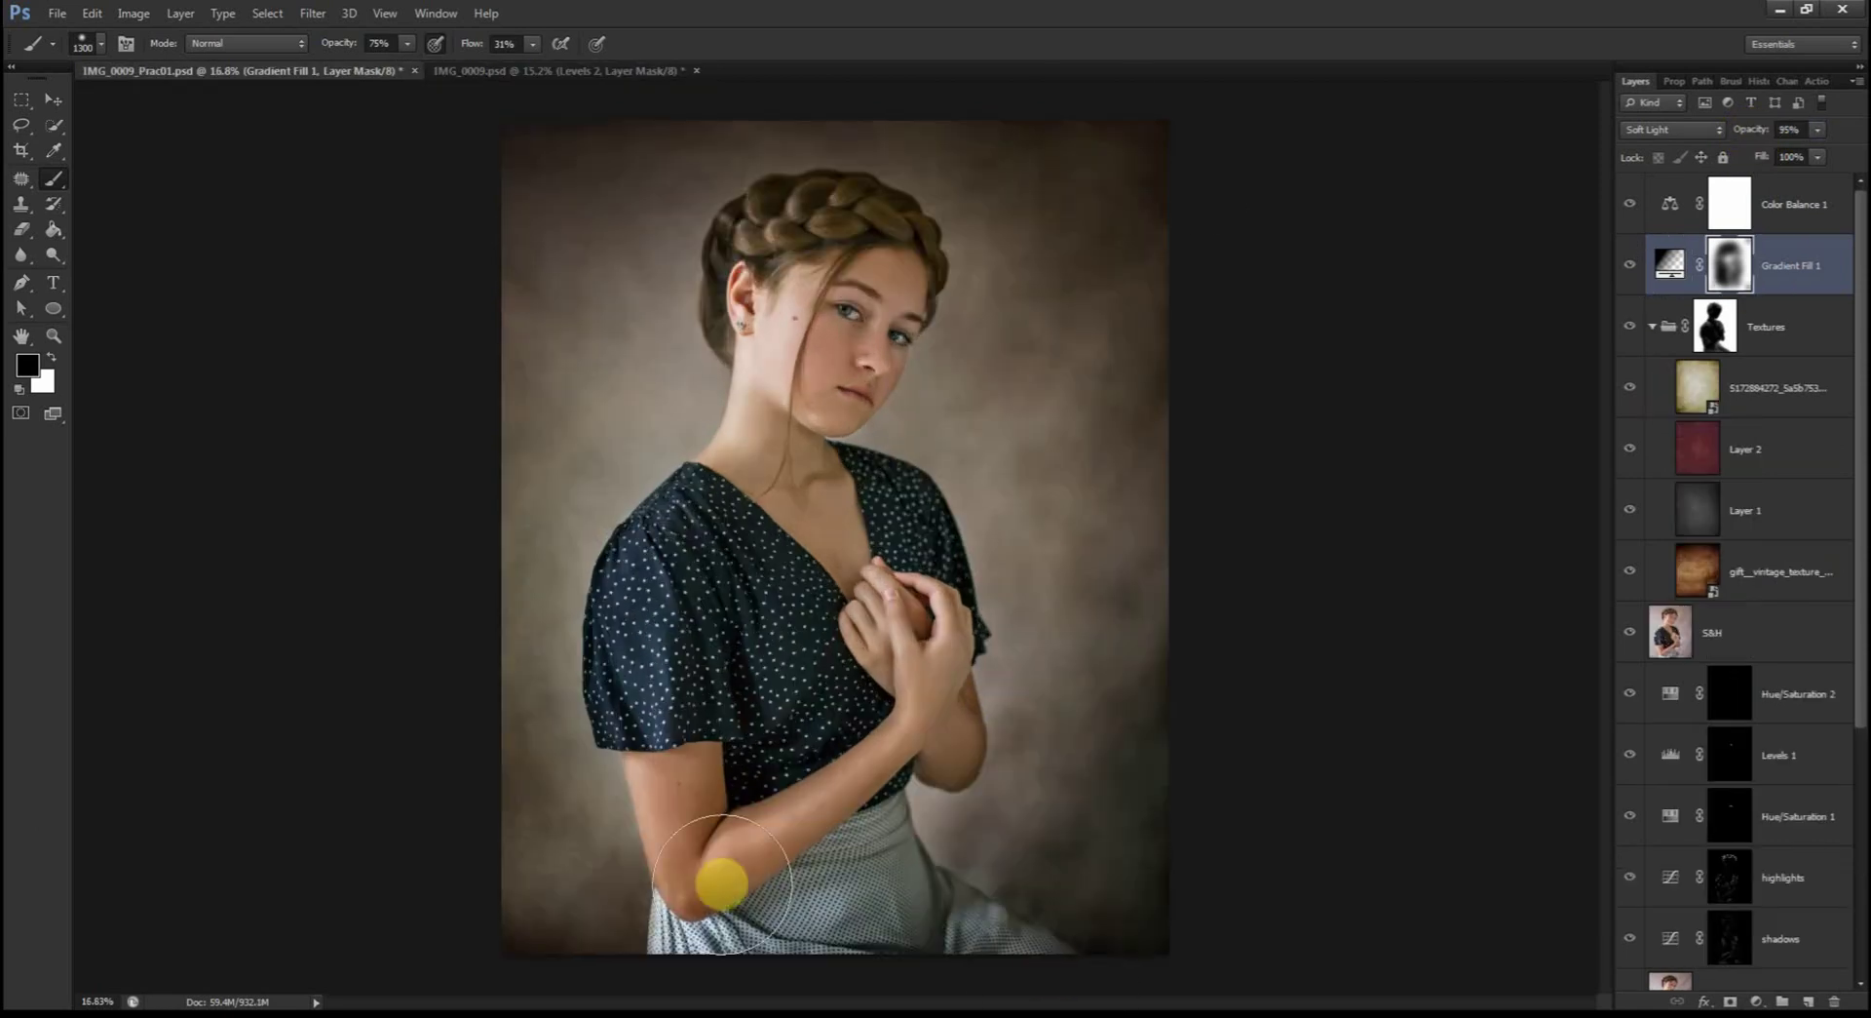
# Step: Add a Levels adjustment layer above the Color Balance layer
pyautogui.hotkey('alt', ']')
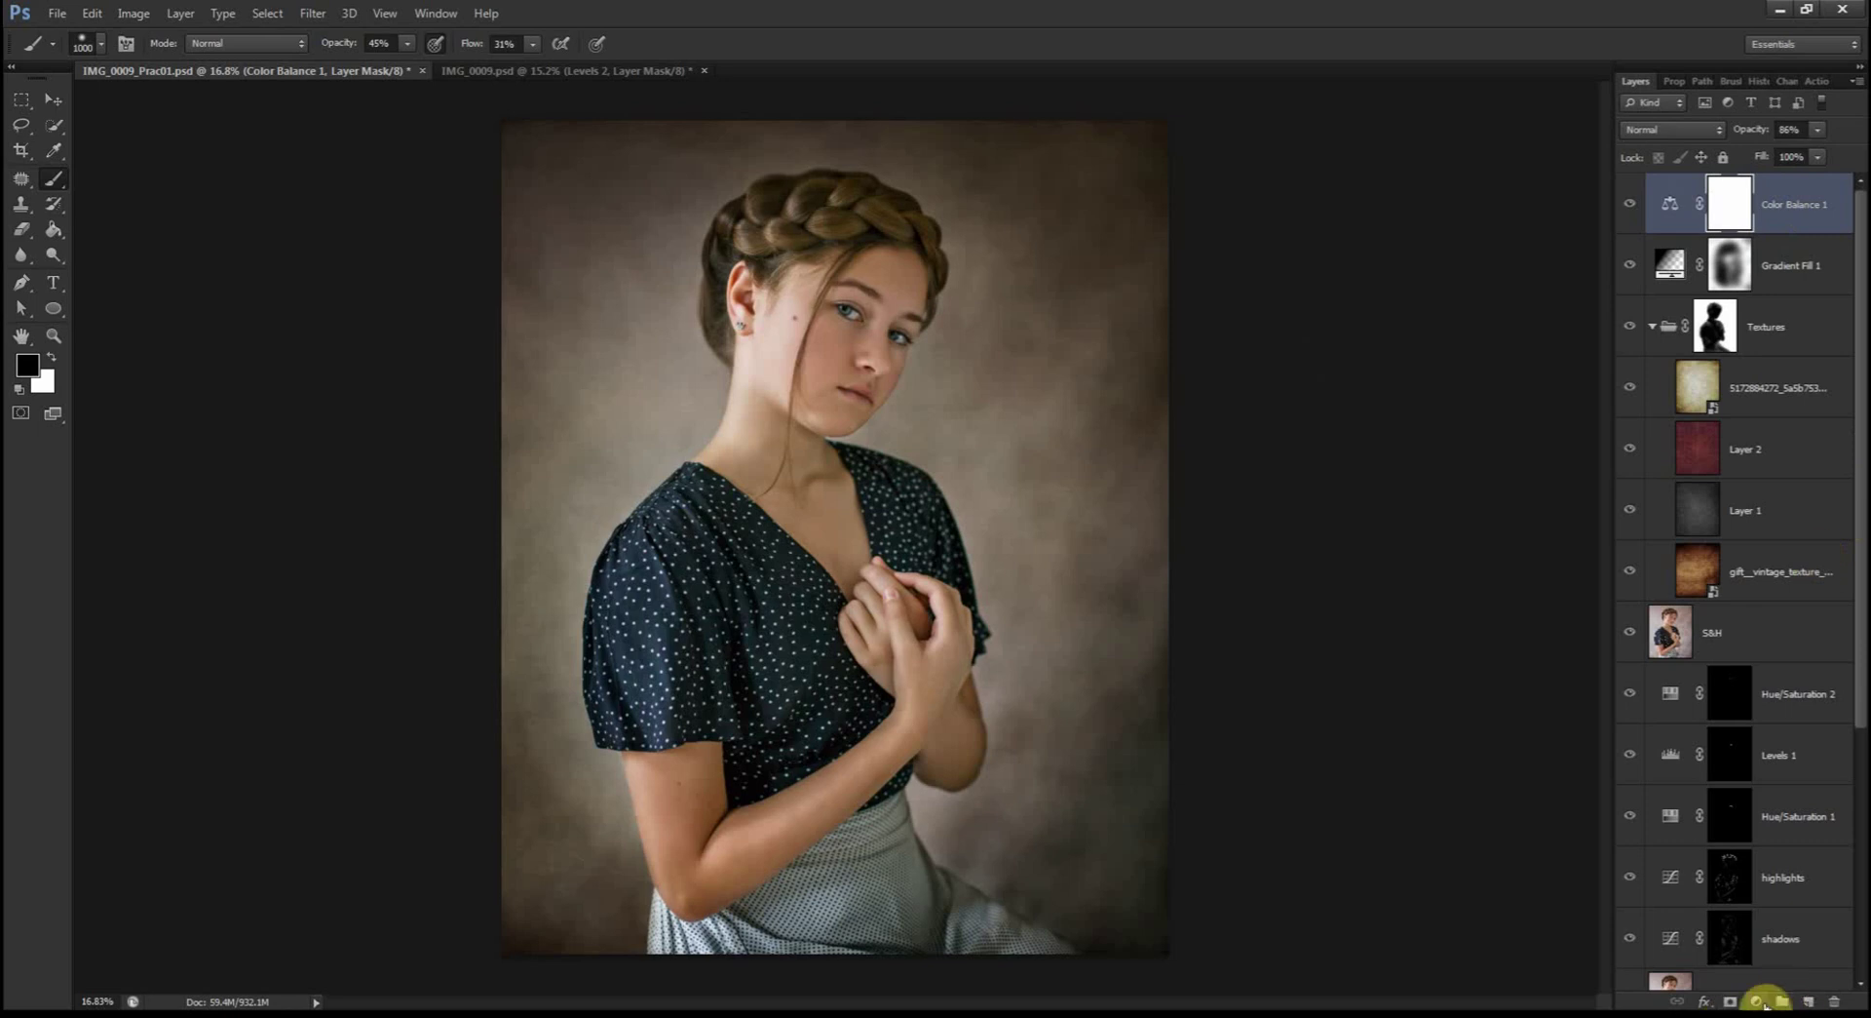
pyautogui.click(1757, 1002)
pyautogui.click(1743, 675)
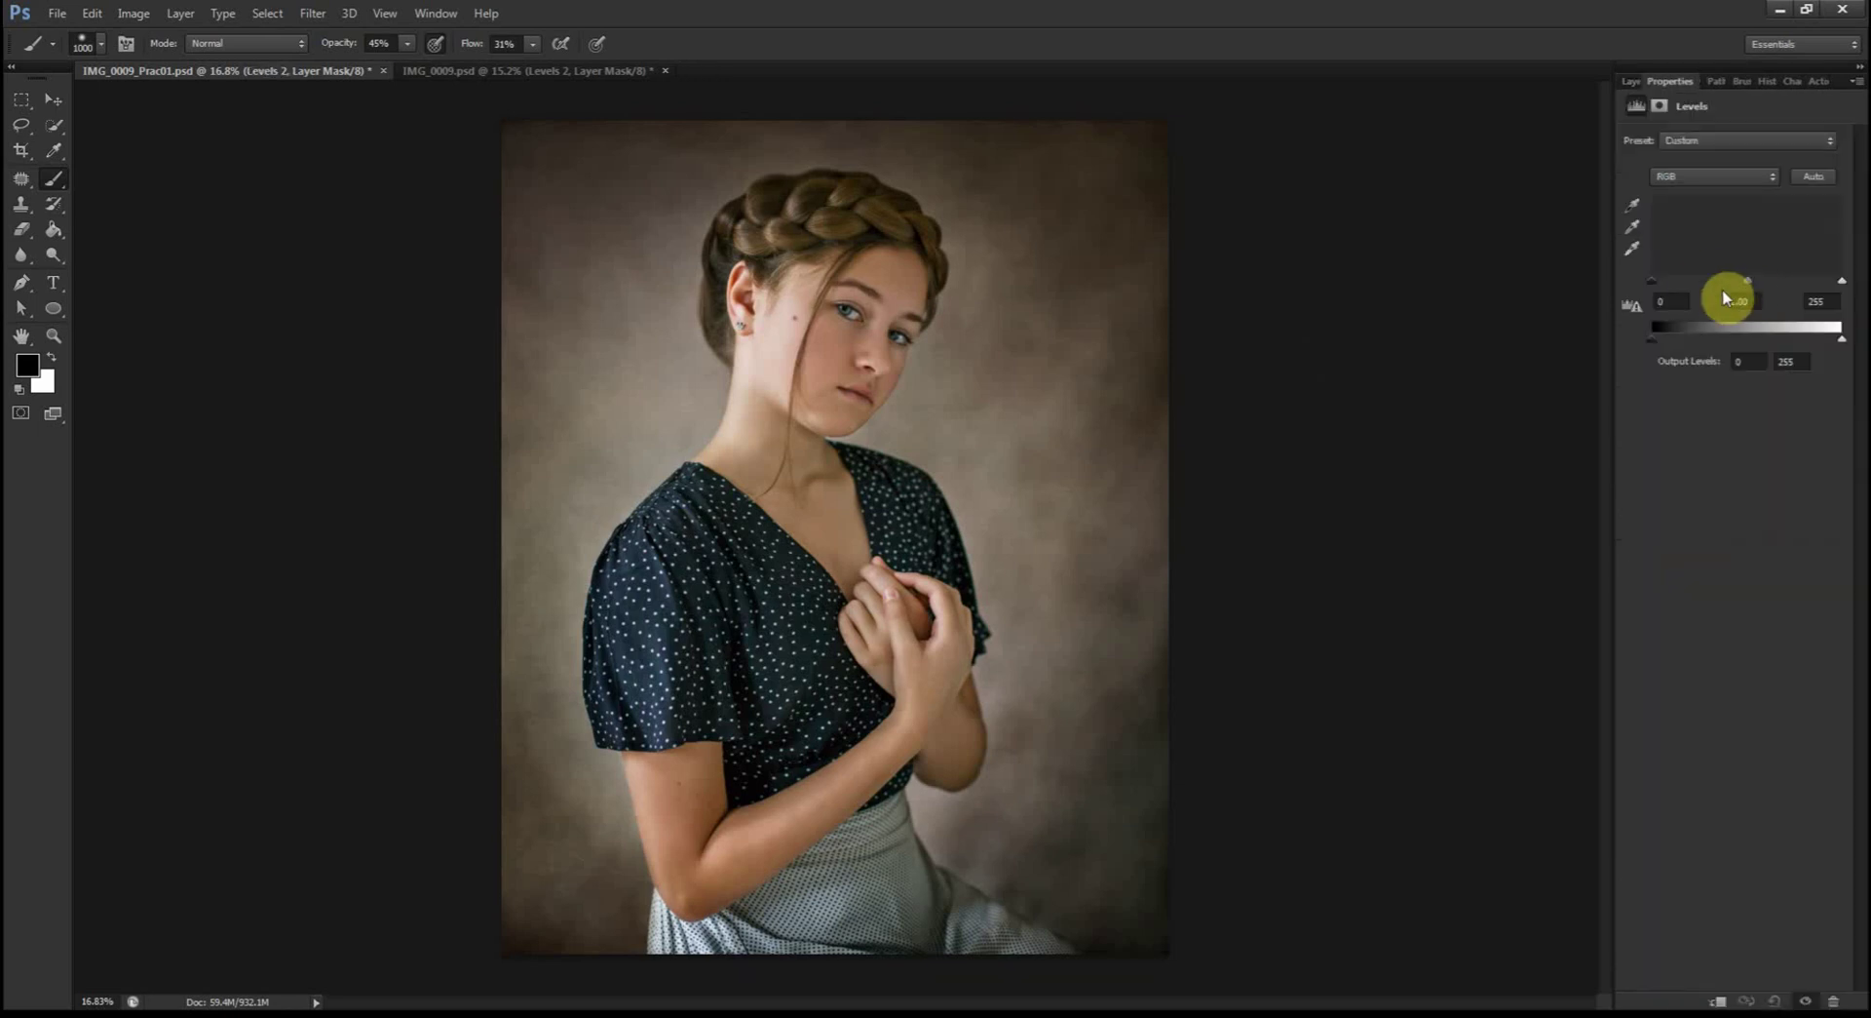
pyautogui.click(1634, 81)
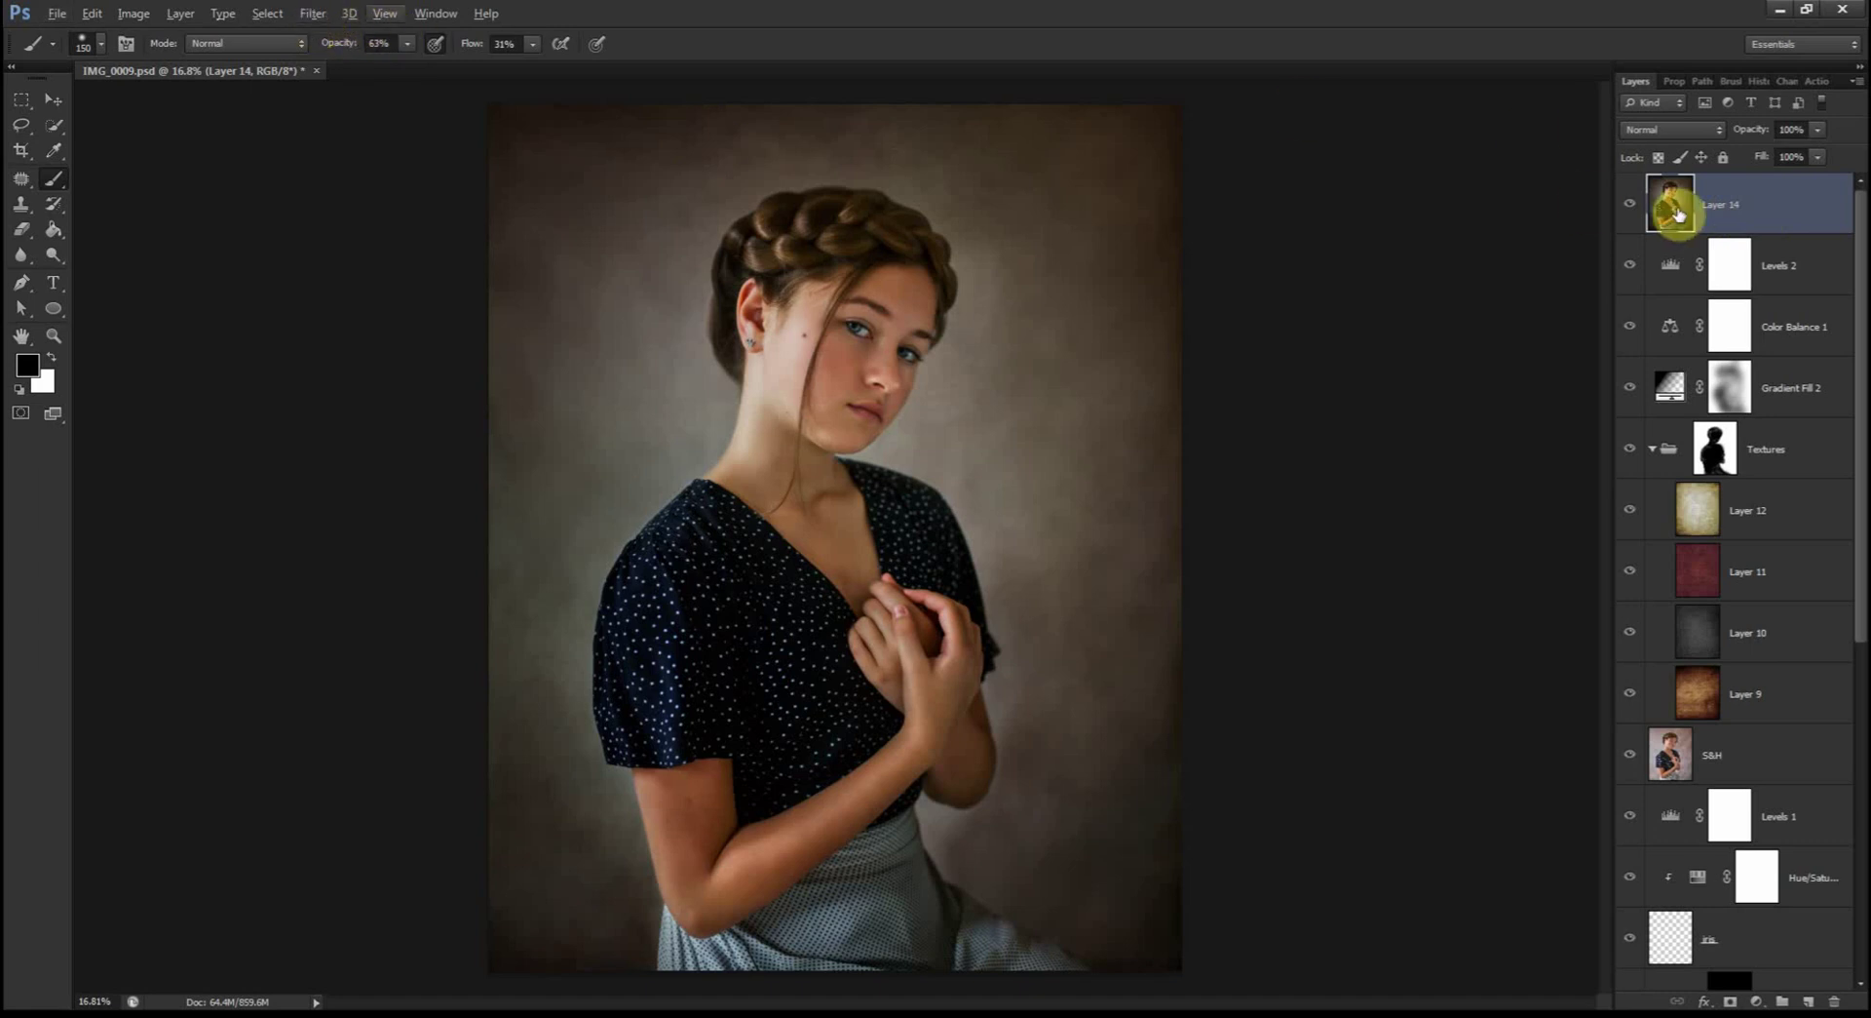
# Step: Apply Smart Sharpen to the merged top layer with amount 85%, radius 1.9 px, Gaussian Blur removal and More Accurate, judging it on the face
pyautogui.click(316, 13)
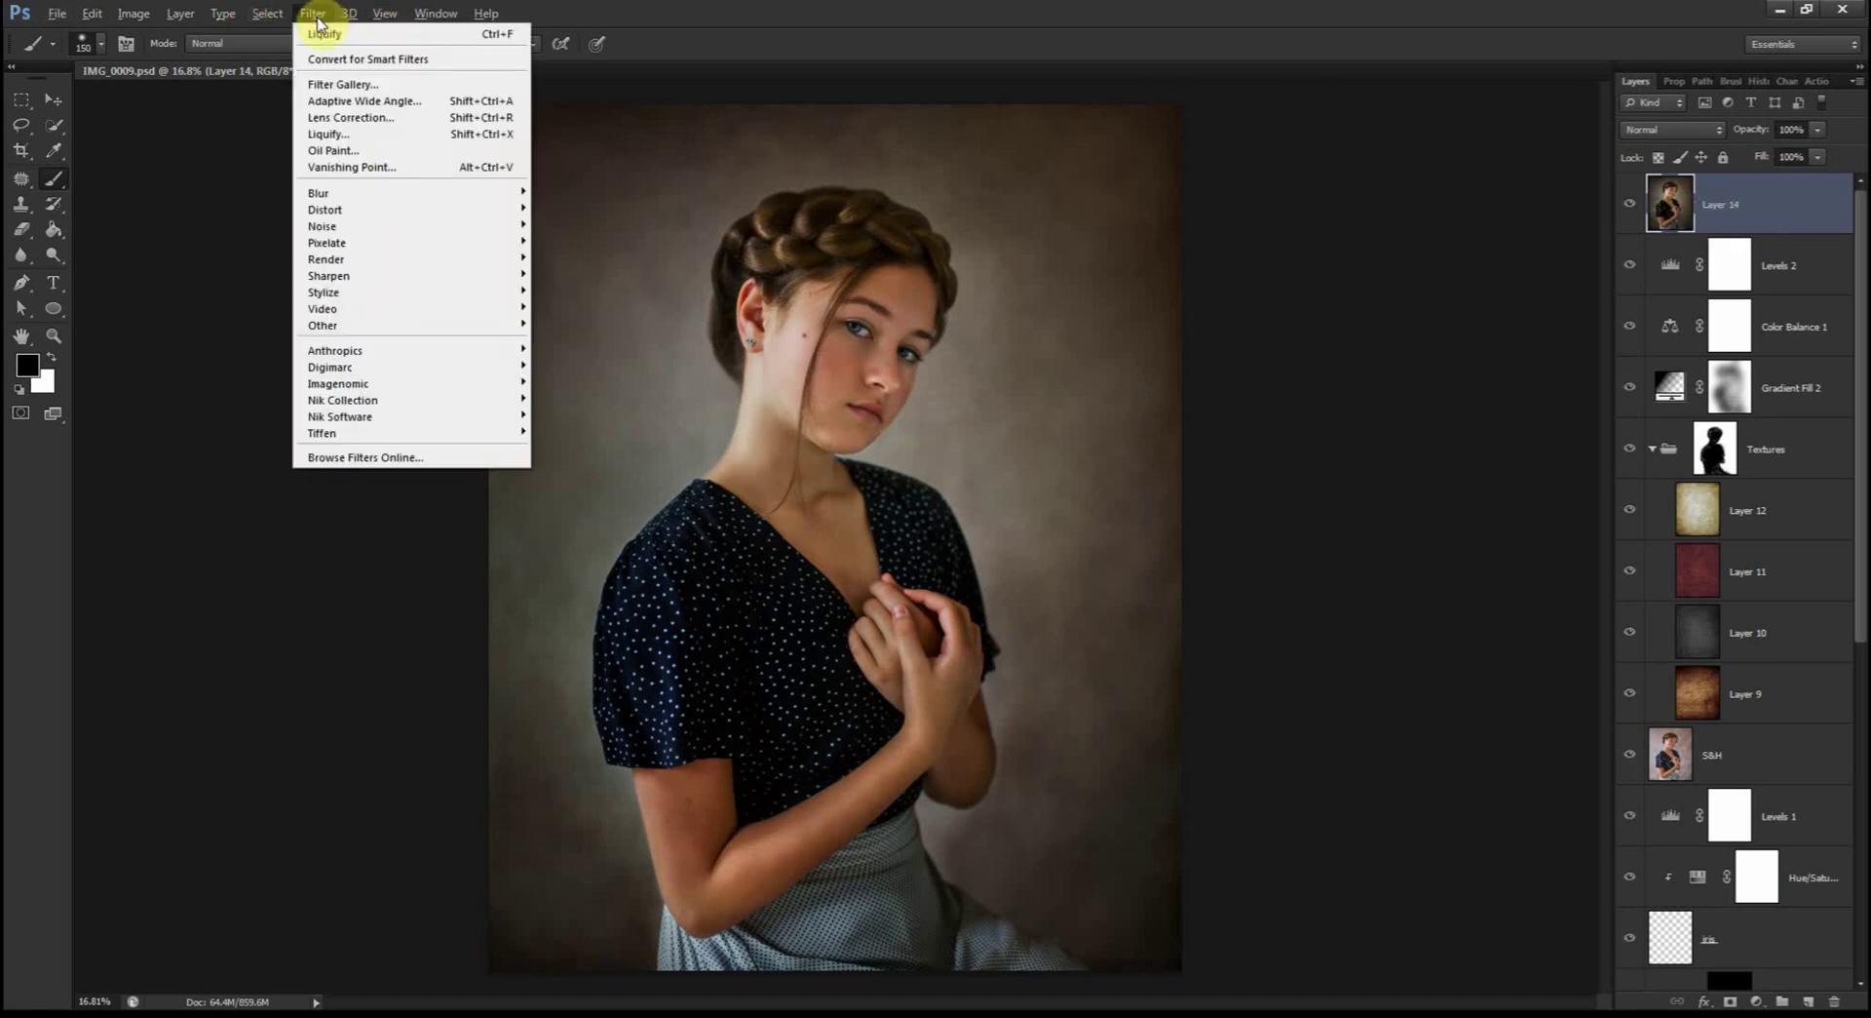
pyautogui.moveTo(363, 277)
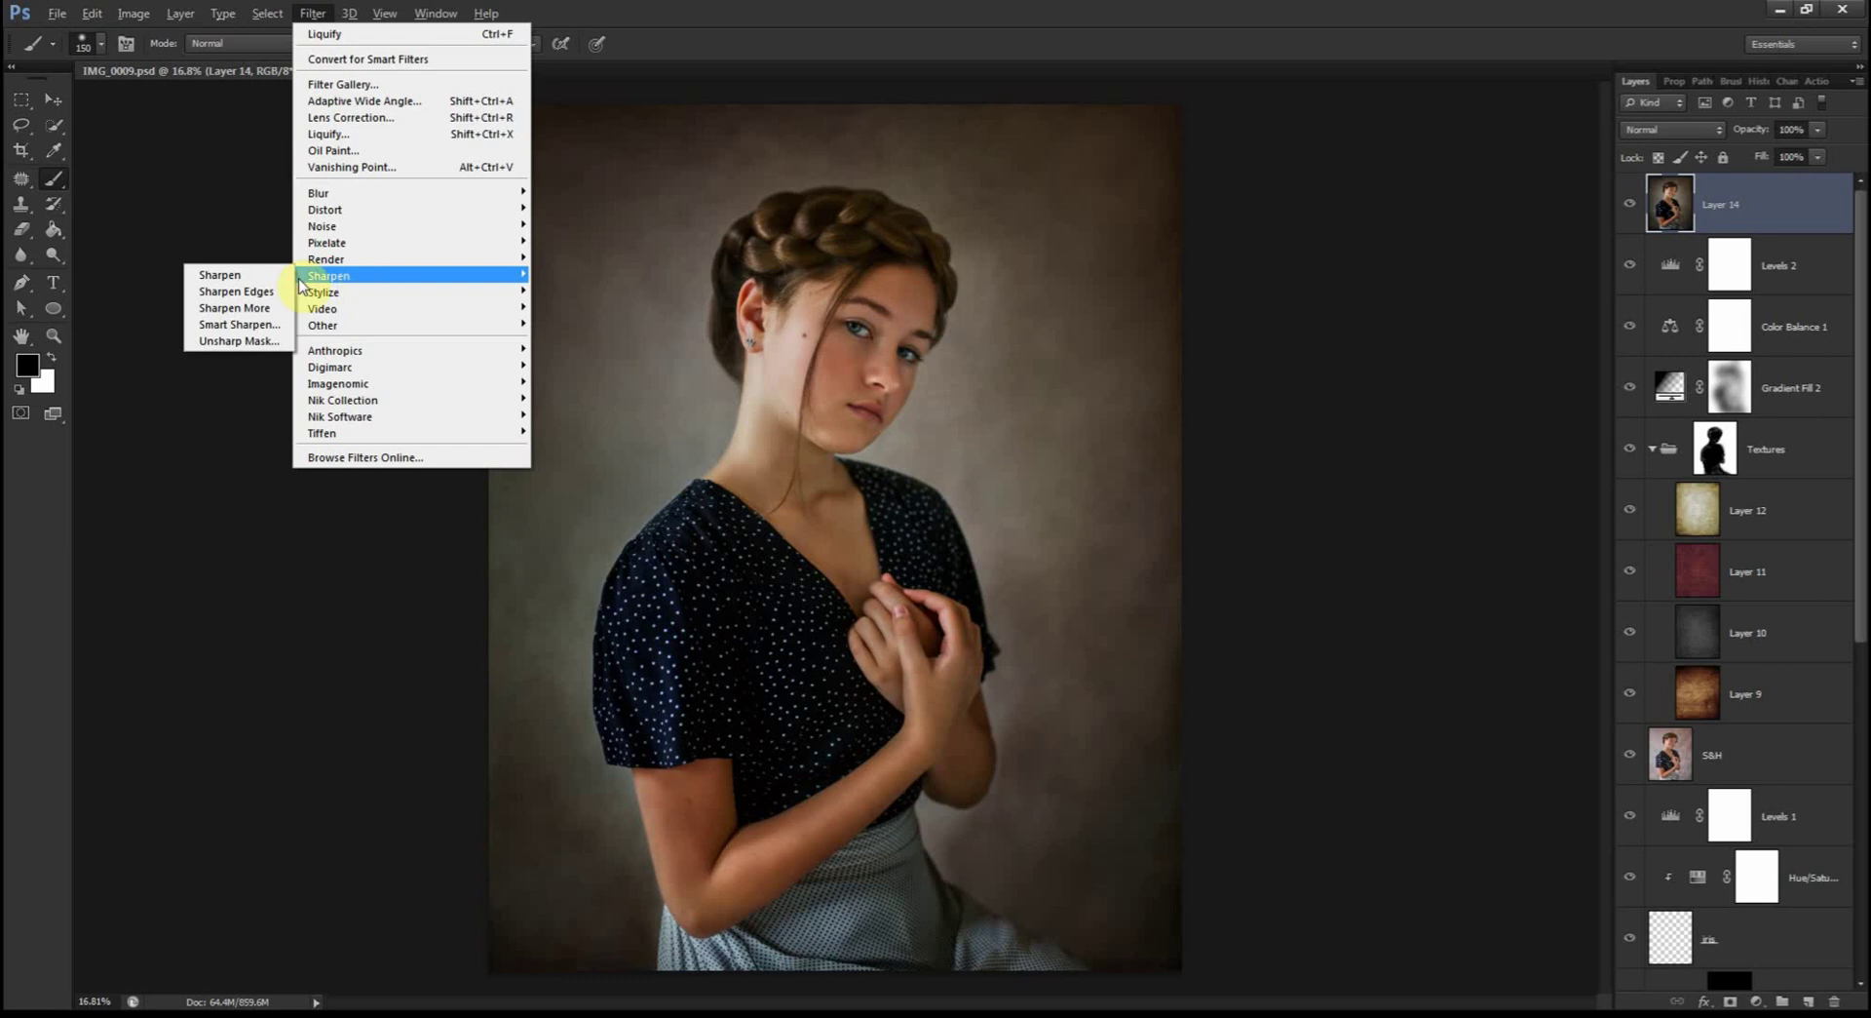
pyautogui.click(240, 326)
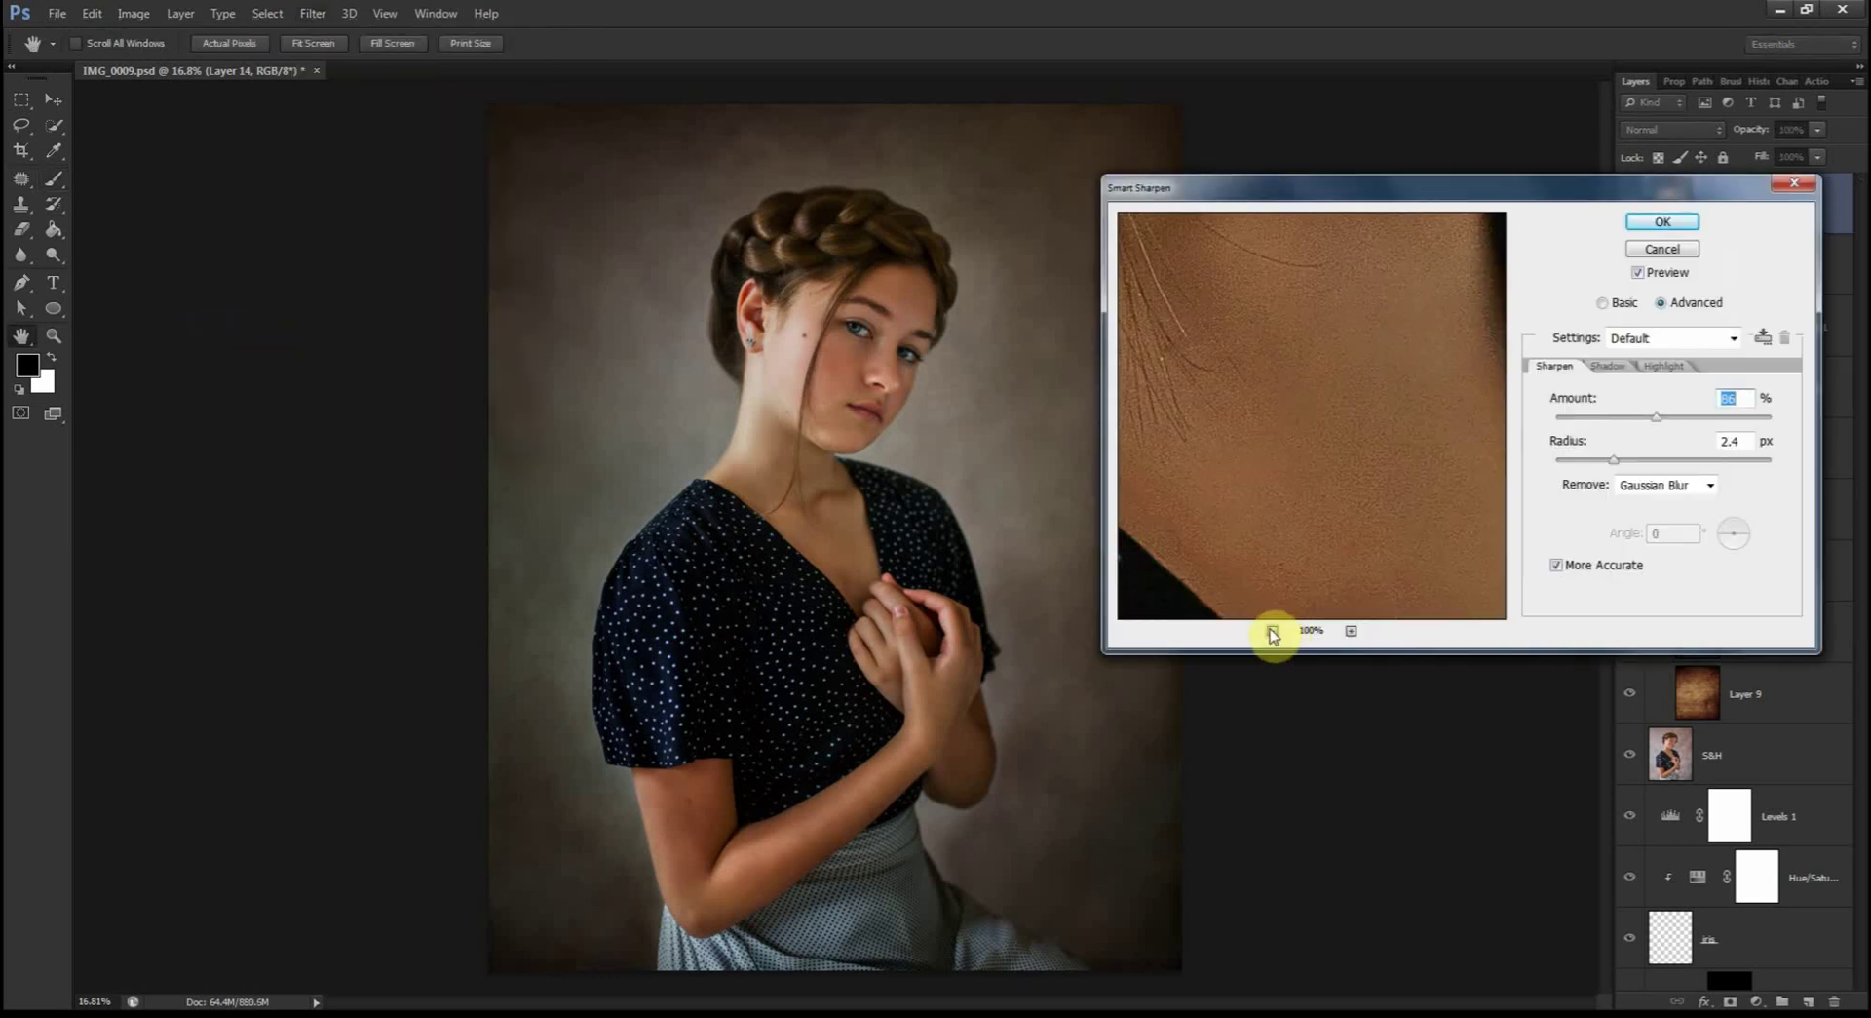
pyautogui.click(1272, 629)
pyautogui.click(1272, 630)
pyautogui.click(1272, 630)
pyautogui.click(1272, 630)
pyautogui.click(1272, 629)
pyautogui.click(1272, 629)
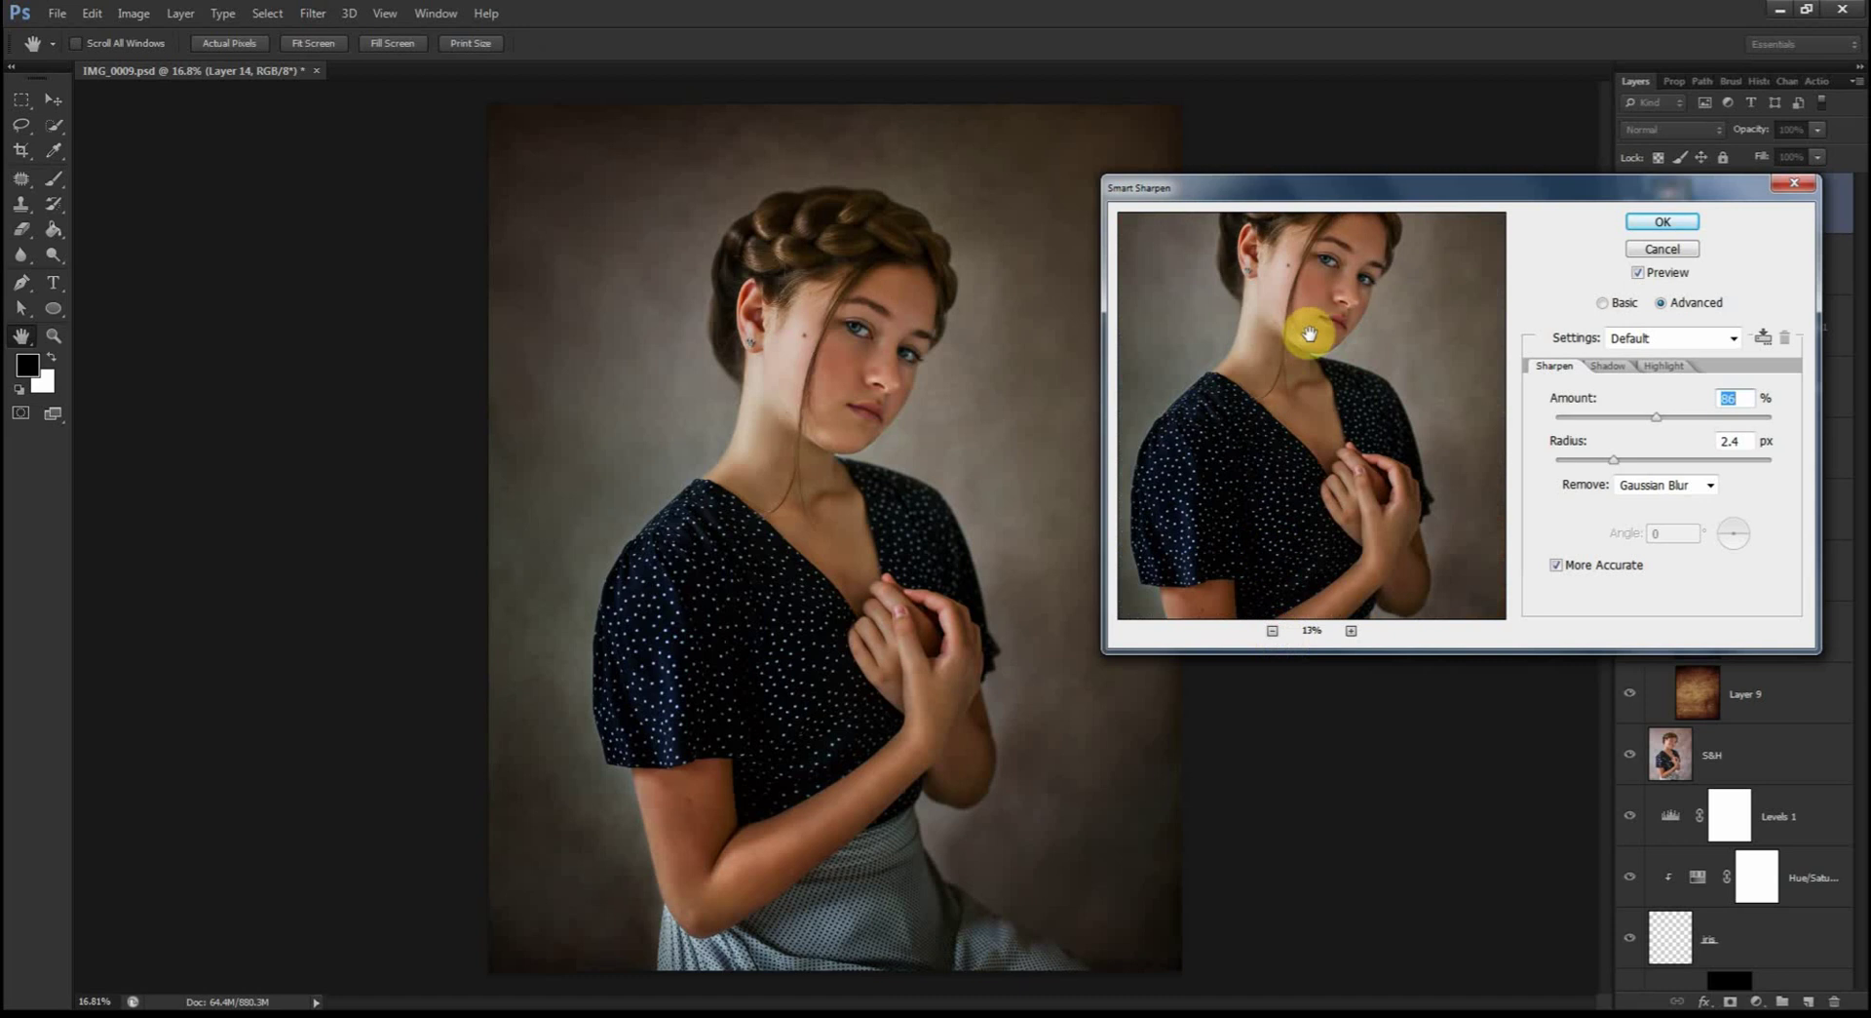
pyautogui.moveTo(1307, 337); pyautogui.dragTo(1316, 411)
pyautogui.moveTo(1656, 418); pyautogui.dragTo(1671, 417)
pyautogui.moveTo(1614, 460); pyautogui.dragTo(1624, 460)
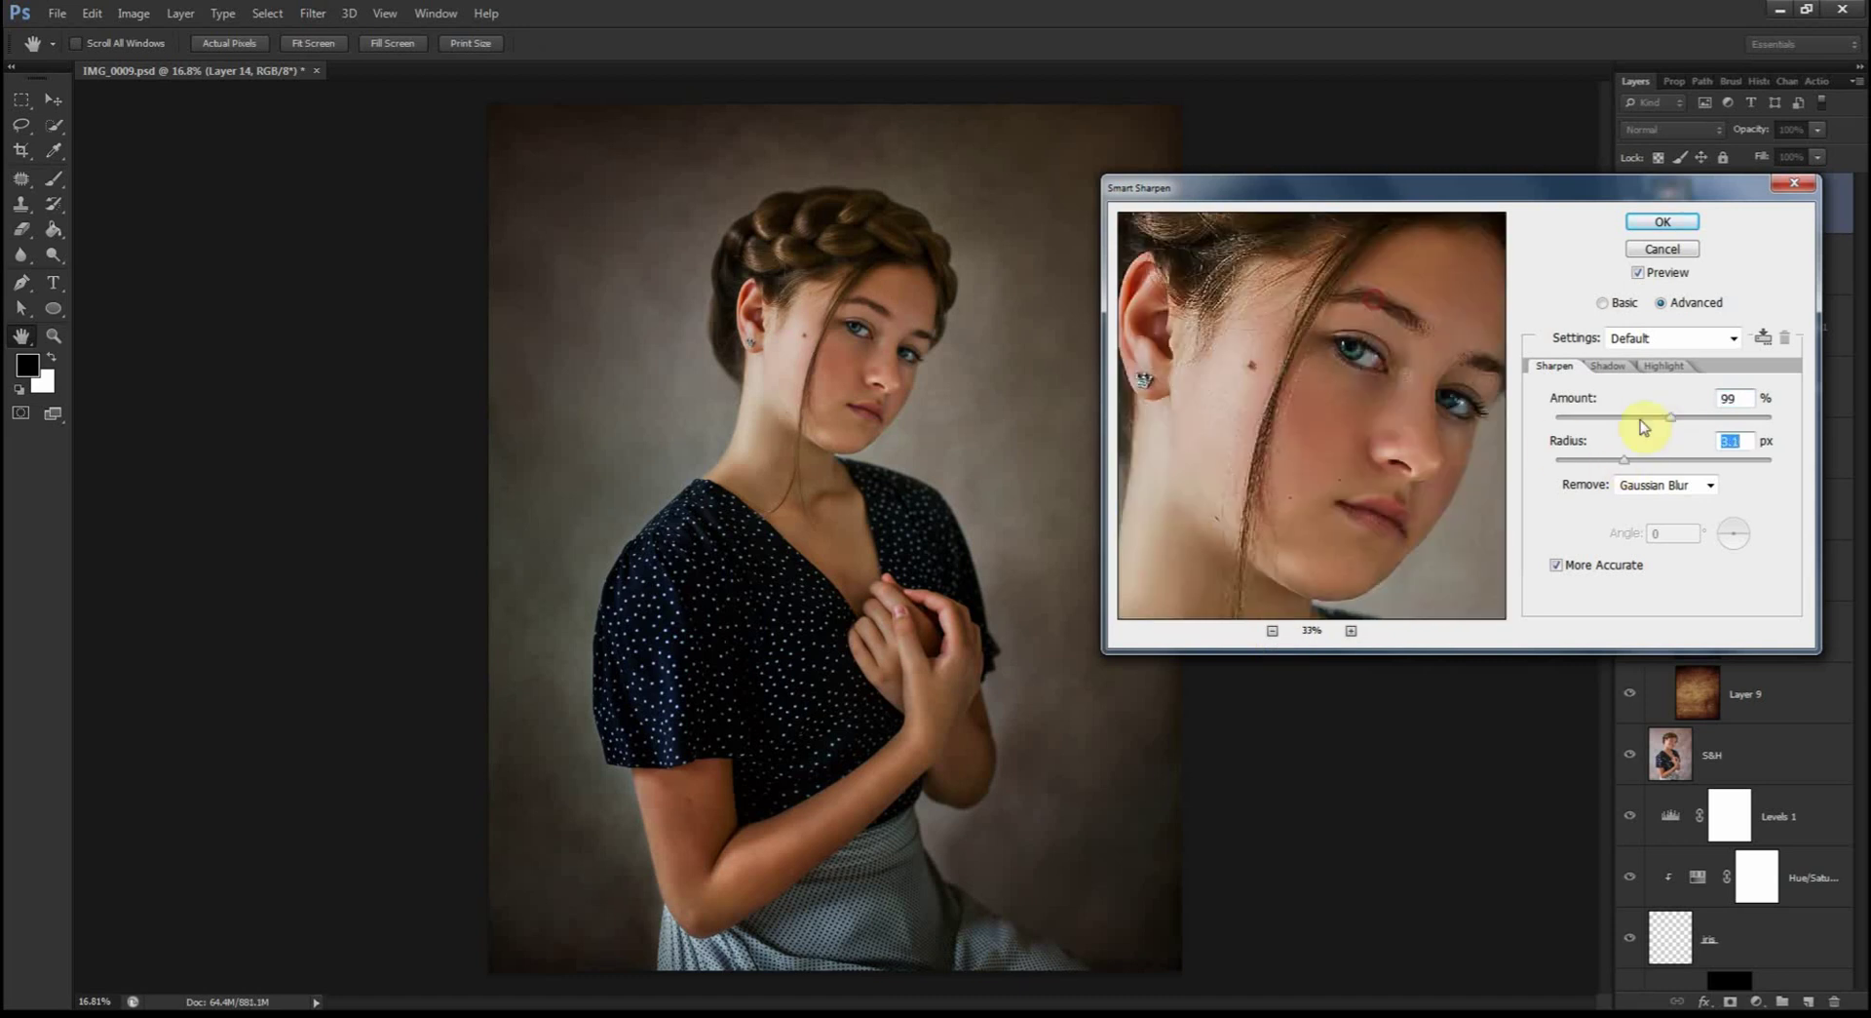
pyautogui.click(1644, 418)
pyautogui.click(1607, 459)
pyautogui.click(1639, 272)
pyautogui.click(1655, 418)
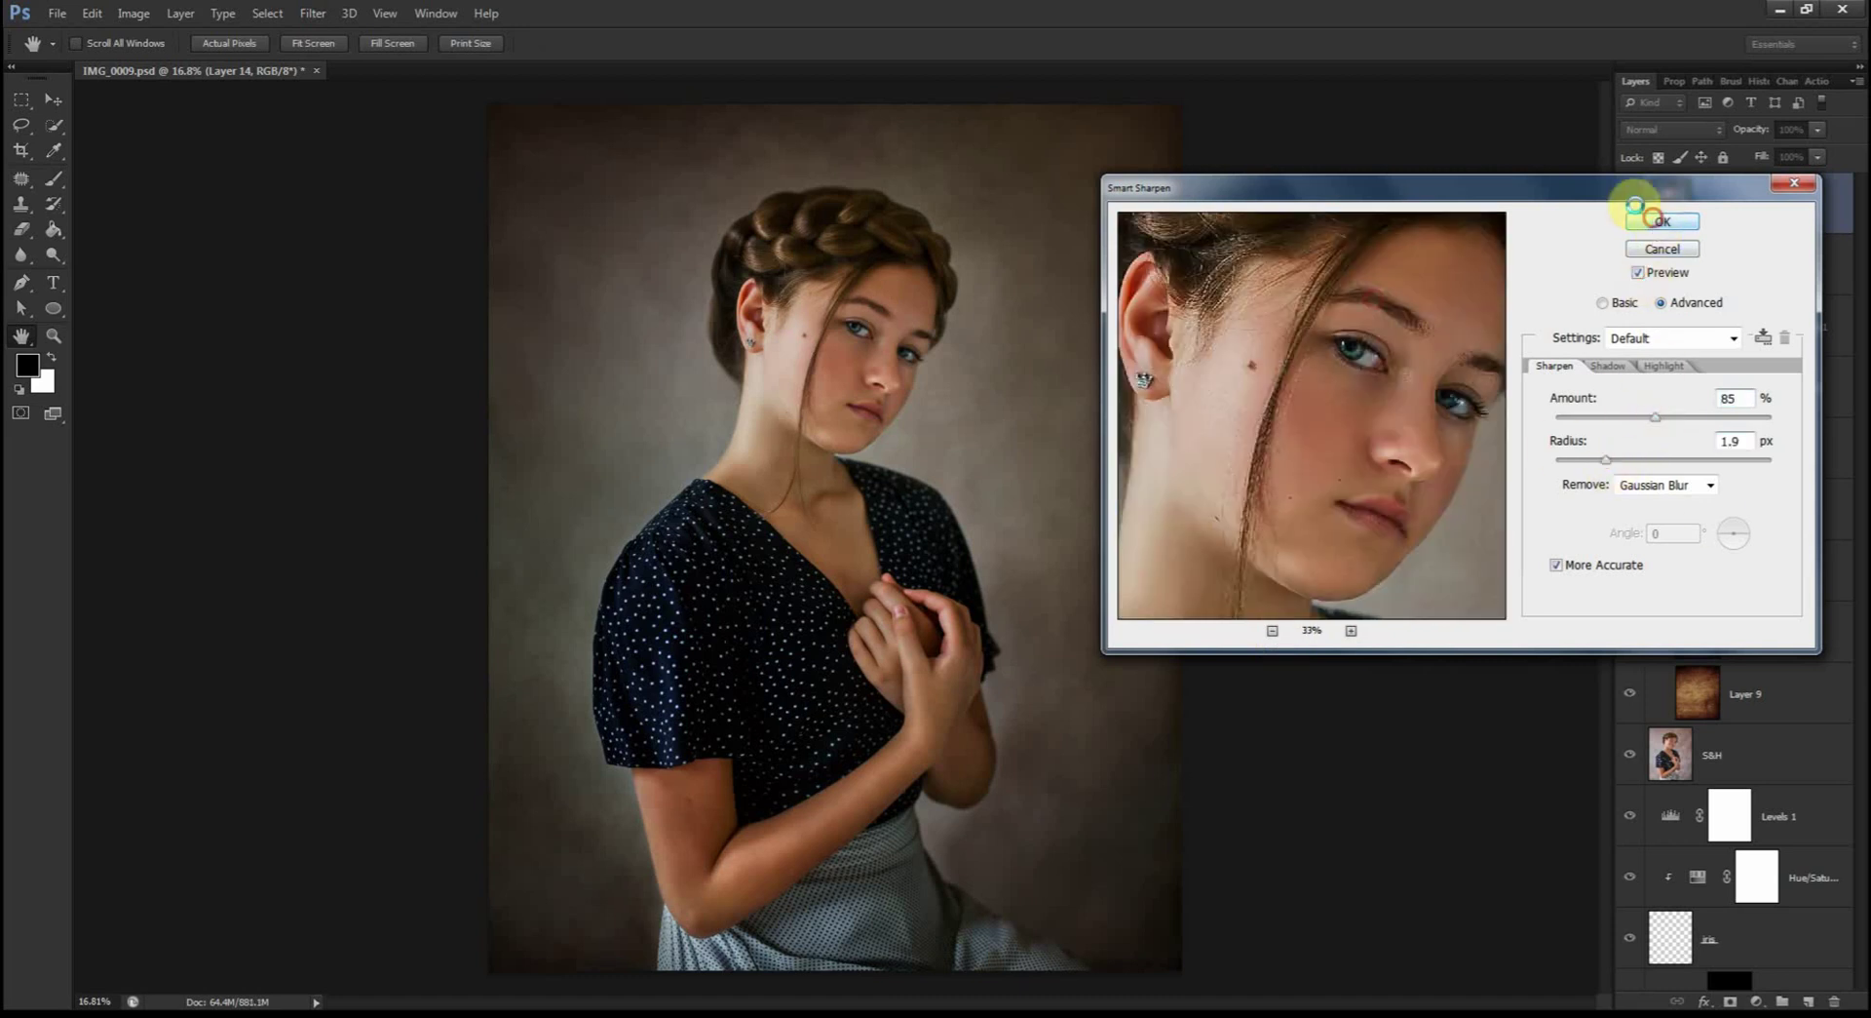
pyautogui.click(1661, 221)
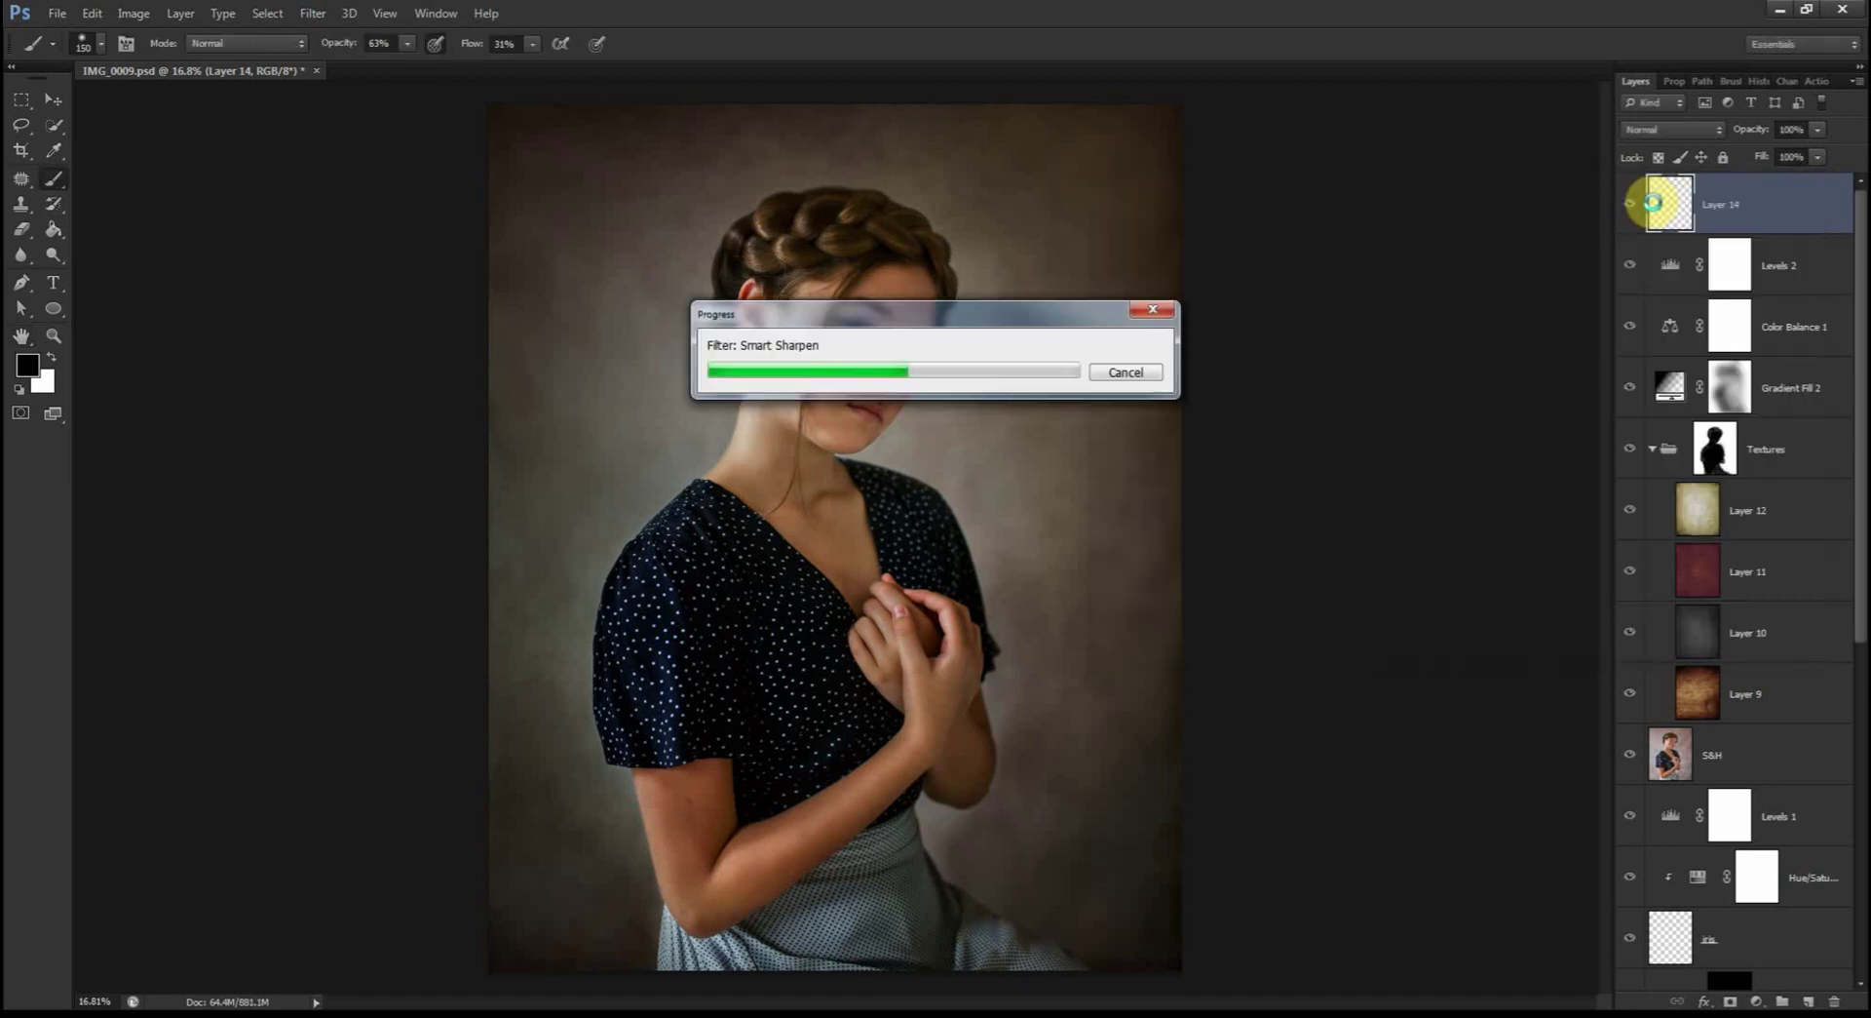
# Step: Rename the sharpened top layer as smart sharpen
pyautogui.doubleClick(1723, 206)
pyautogui.write('sm')
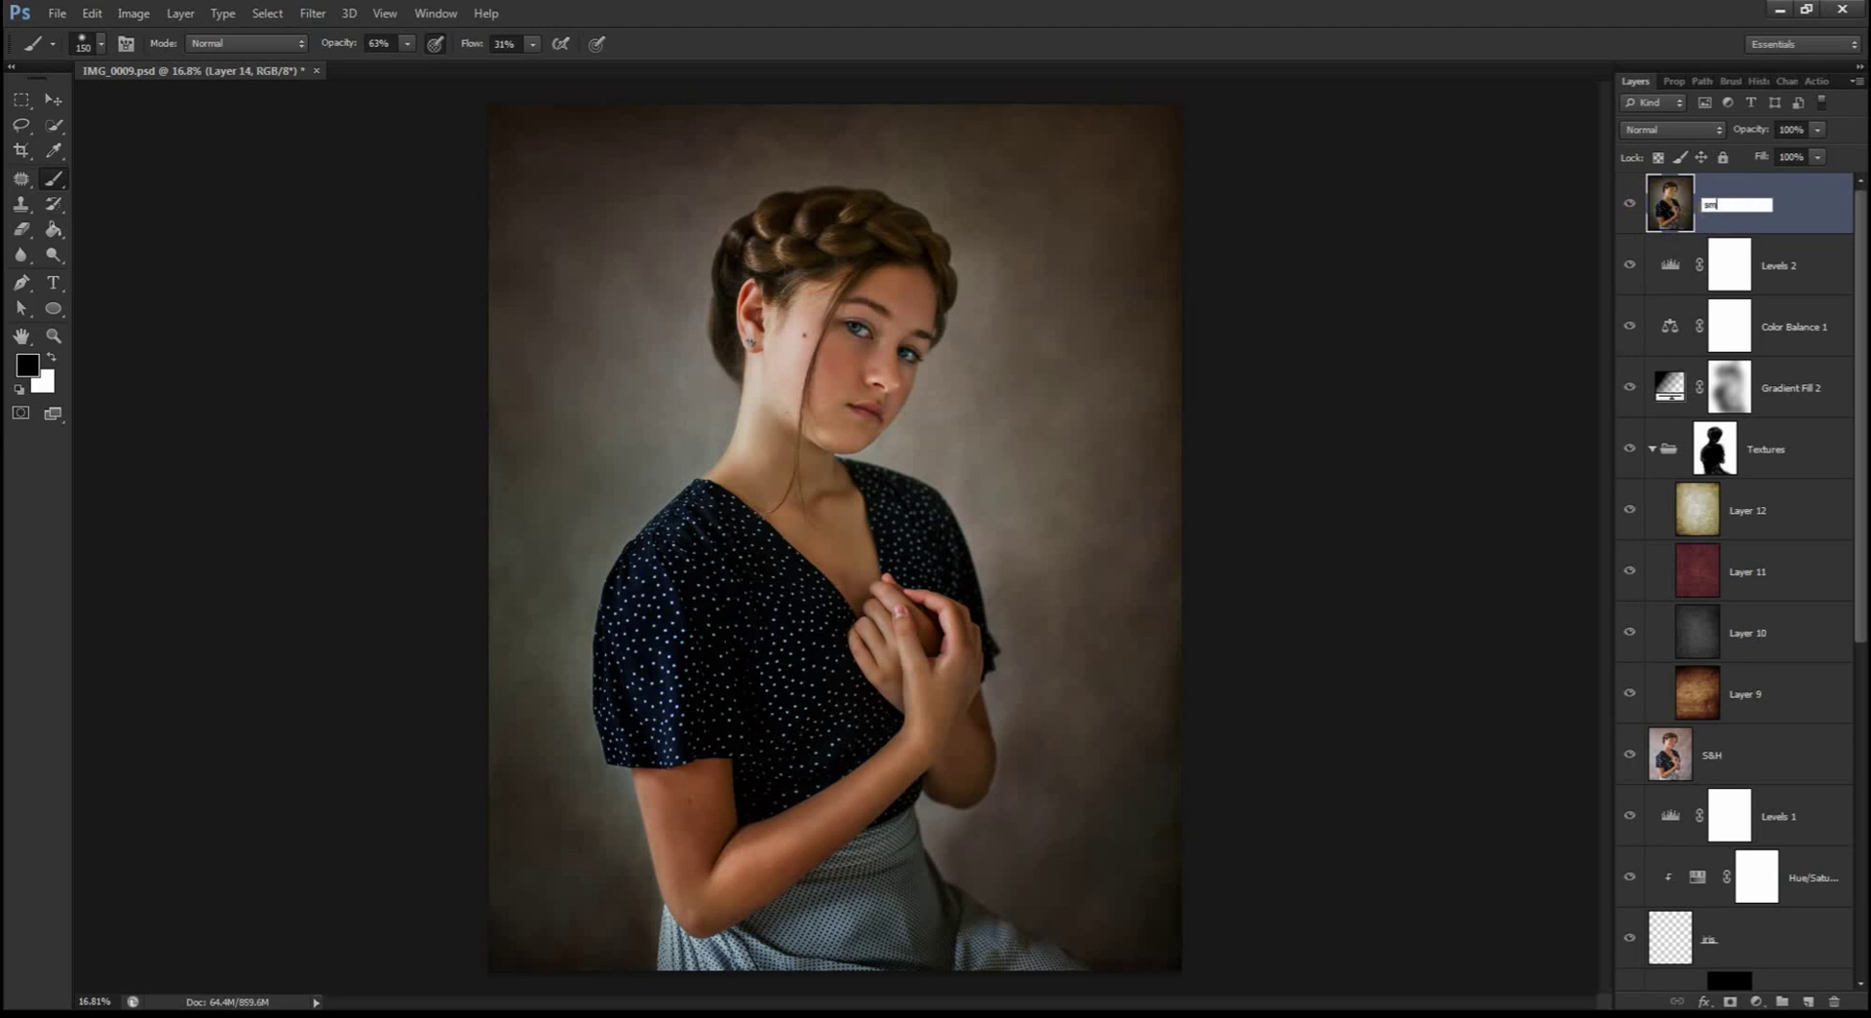
pyautogui.write('art sharpen')
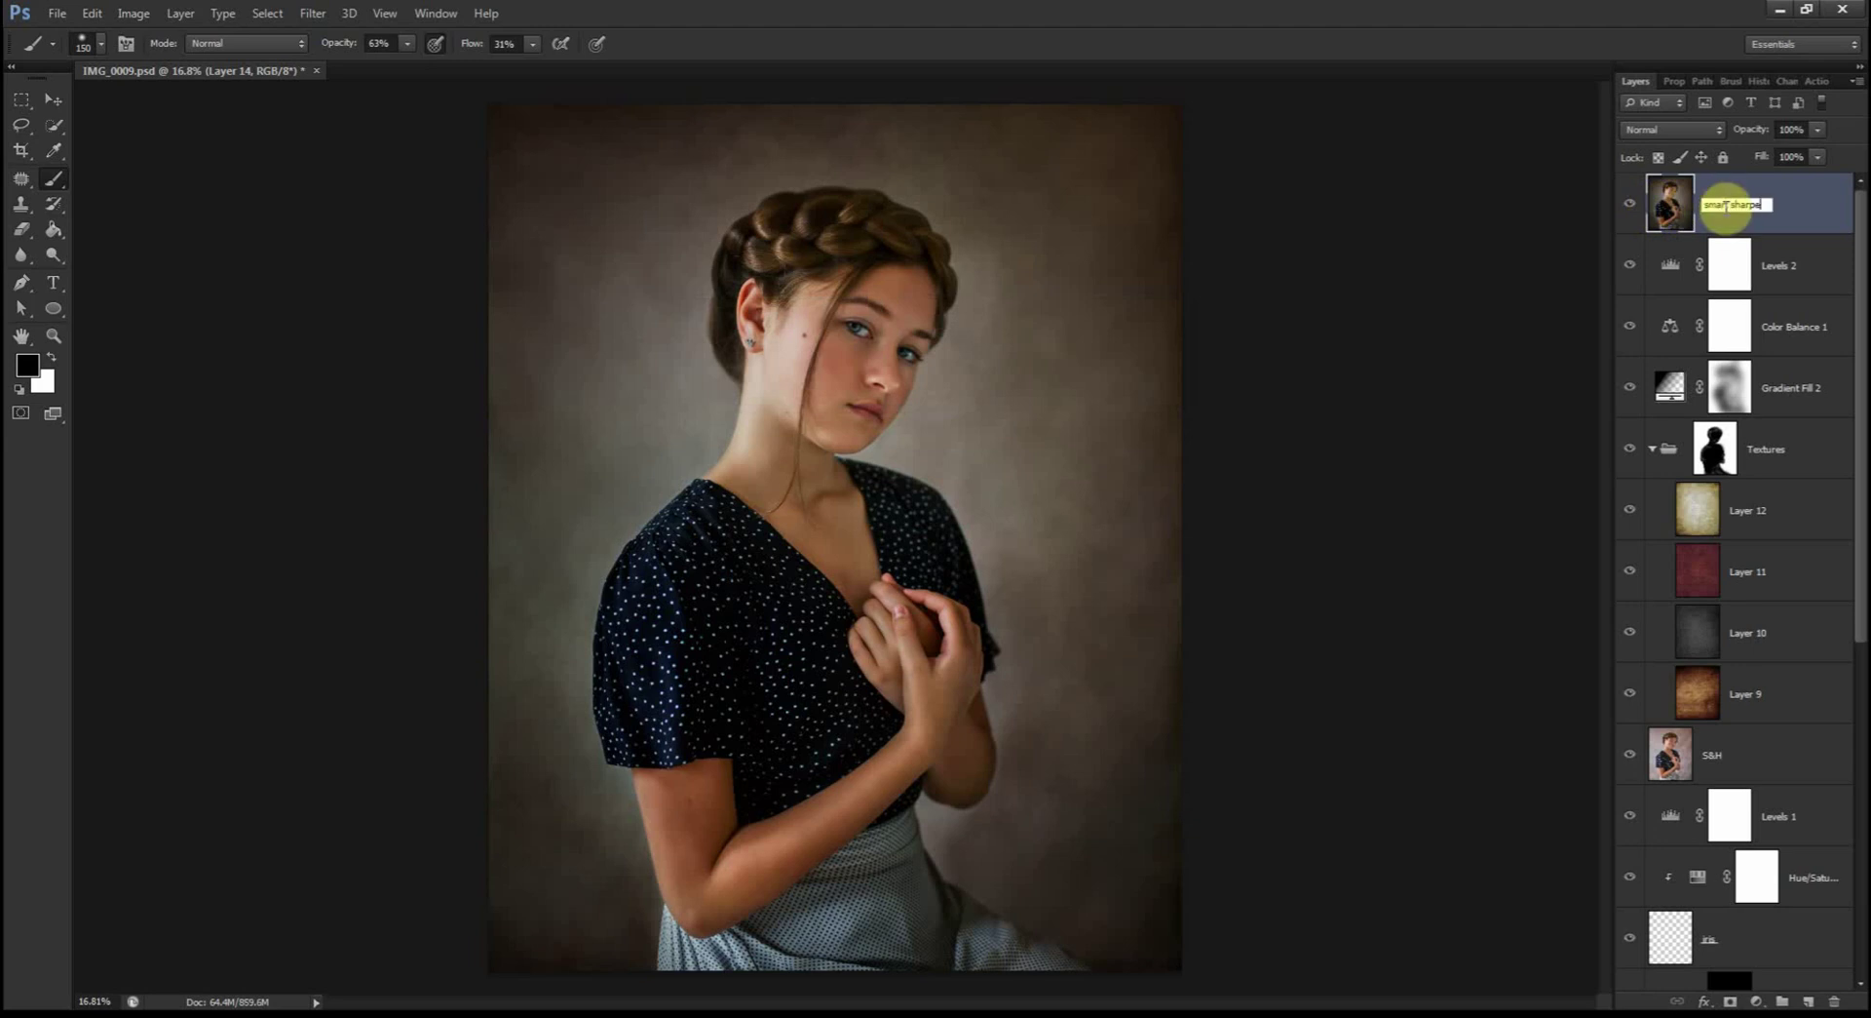
pyautogui.press('Return')
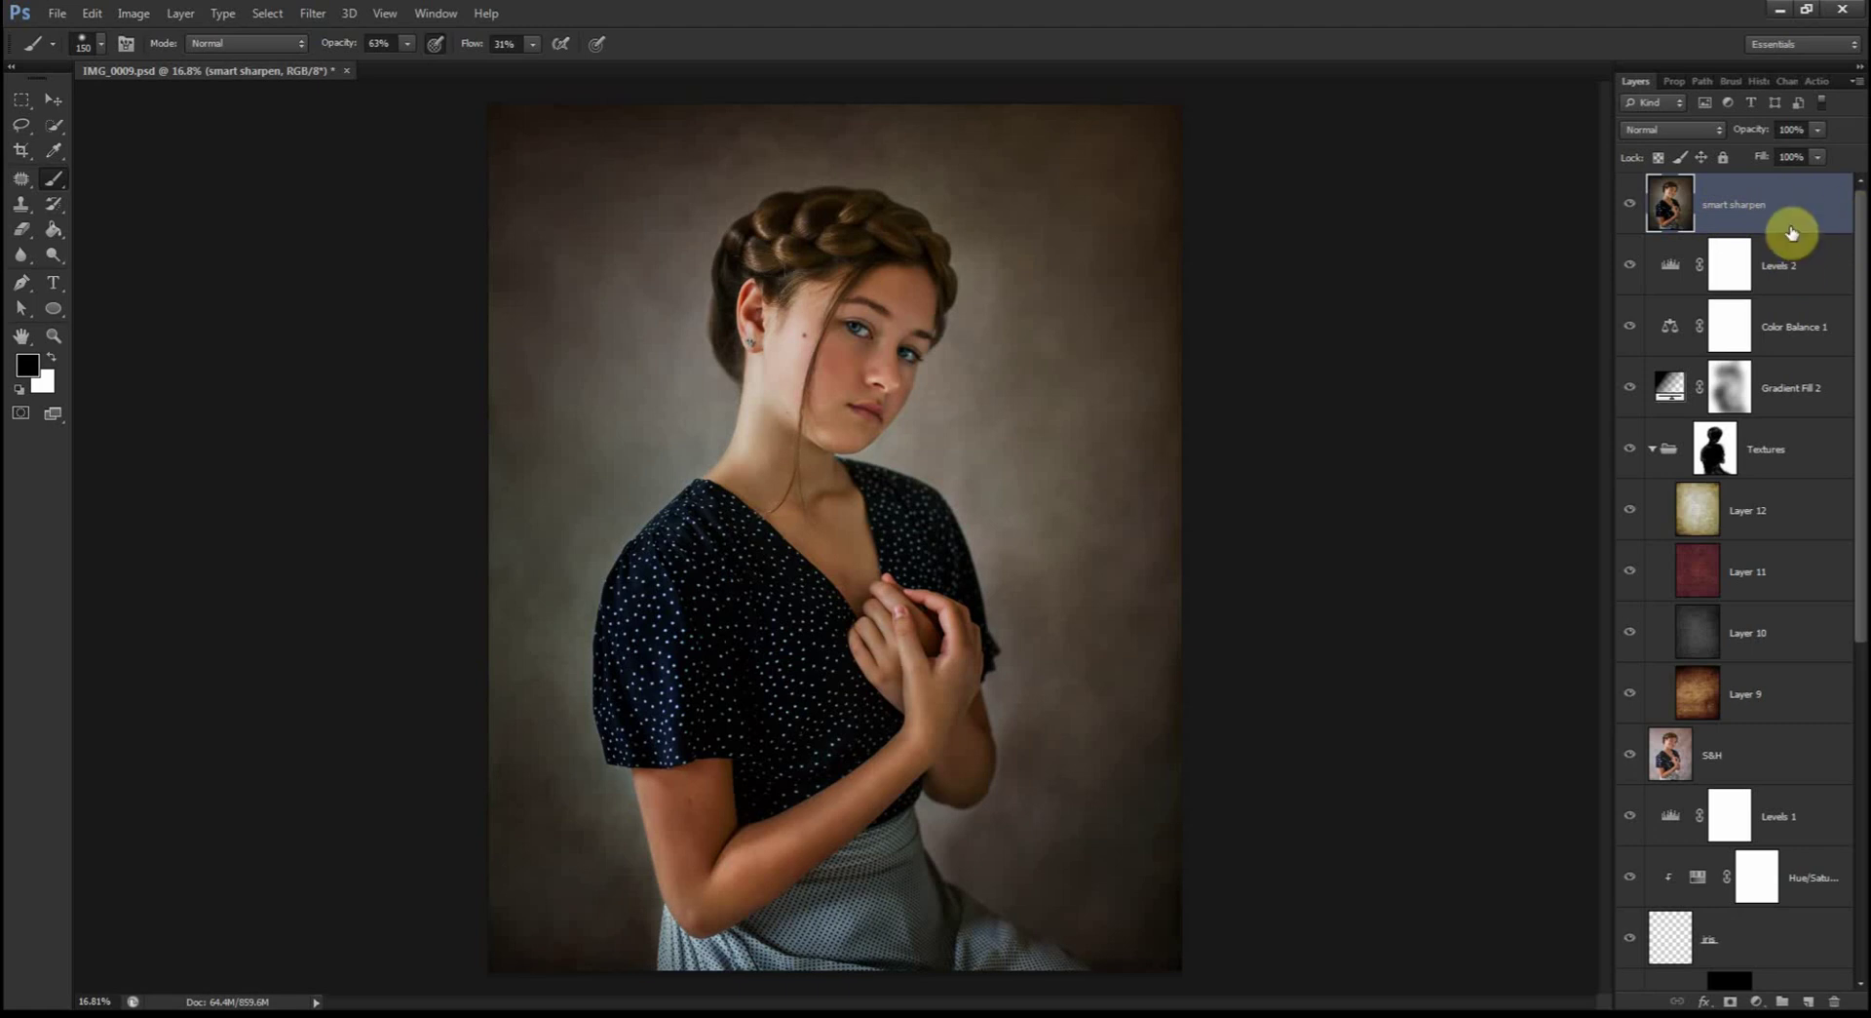
# Step: Compare the finished portrait with the original Background layer alone several times, leaving all layers visible
pyautogui.scroll(-1, 1793, 231)
pyautogui.scroll(1, 1811, 224)
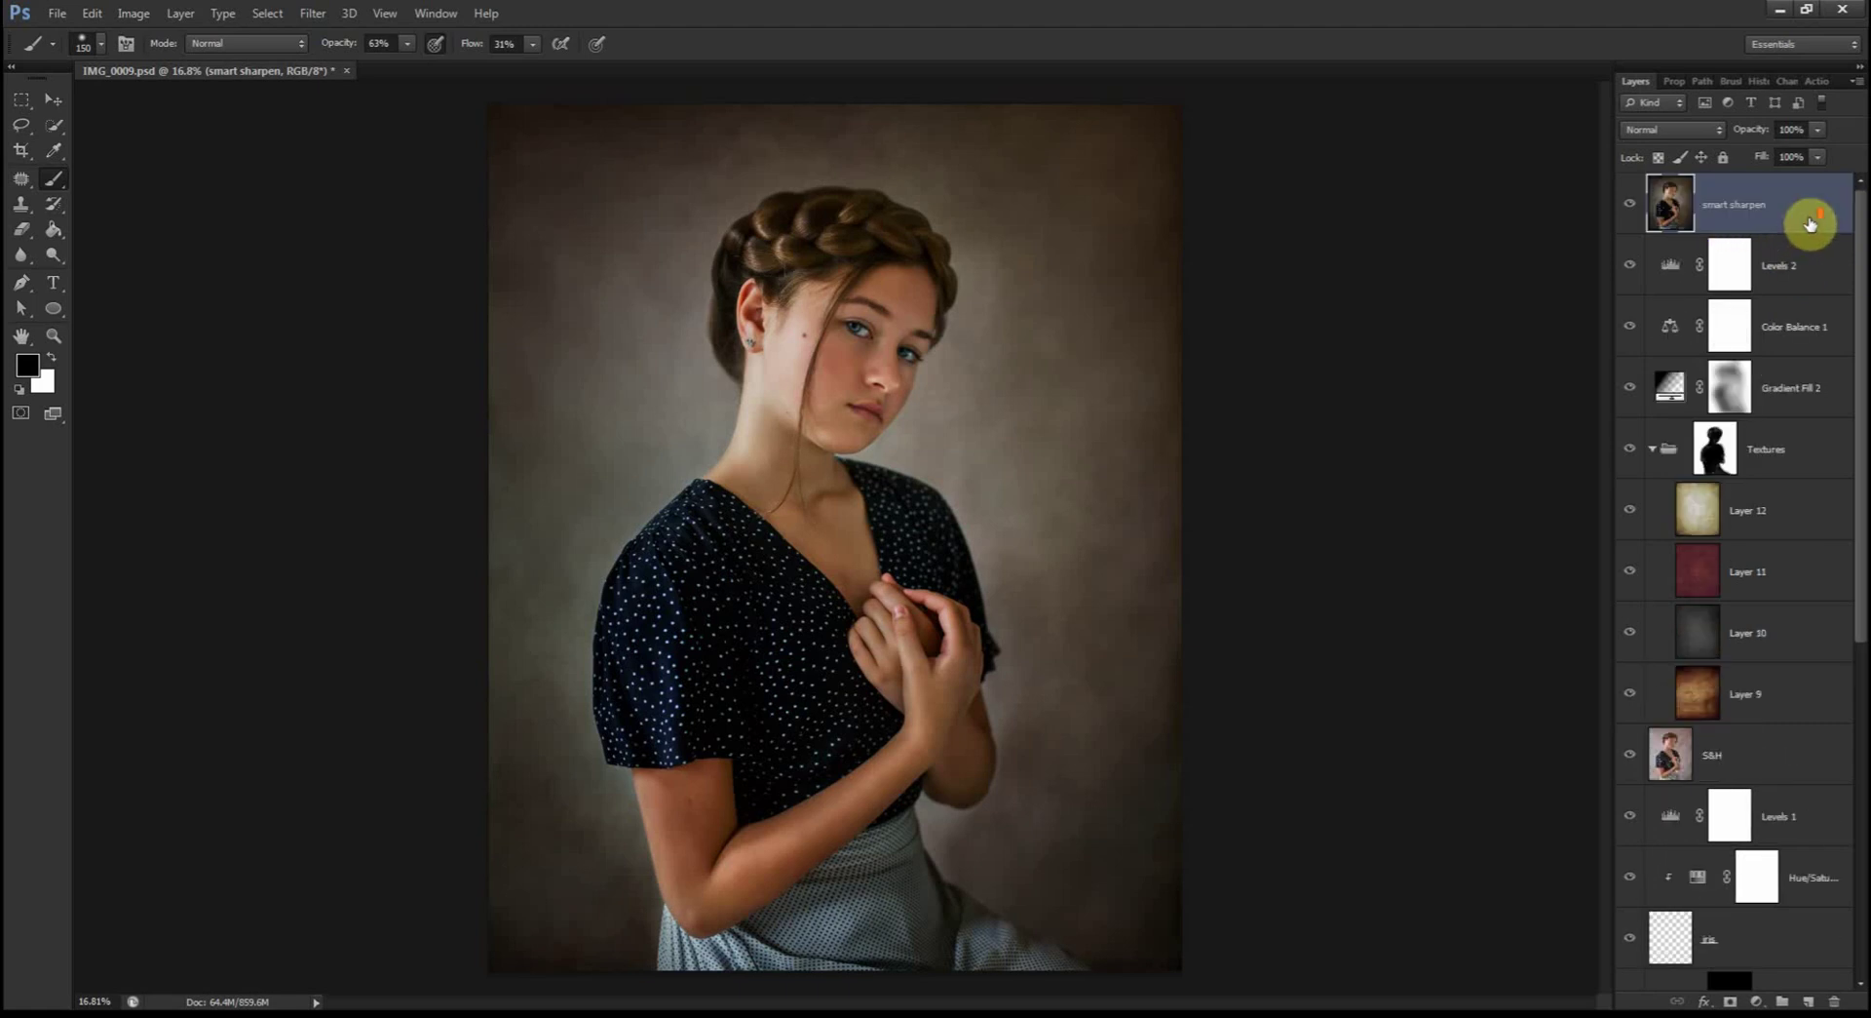
pyautogui.moveTo(1859, 300); pyautogui.dragTo(1858, 928)
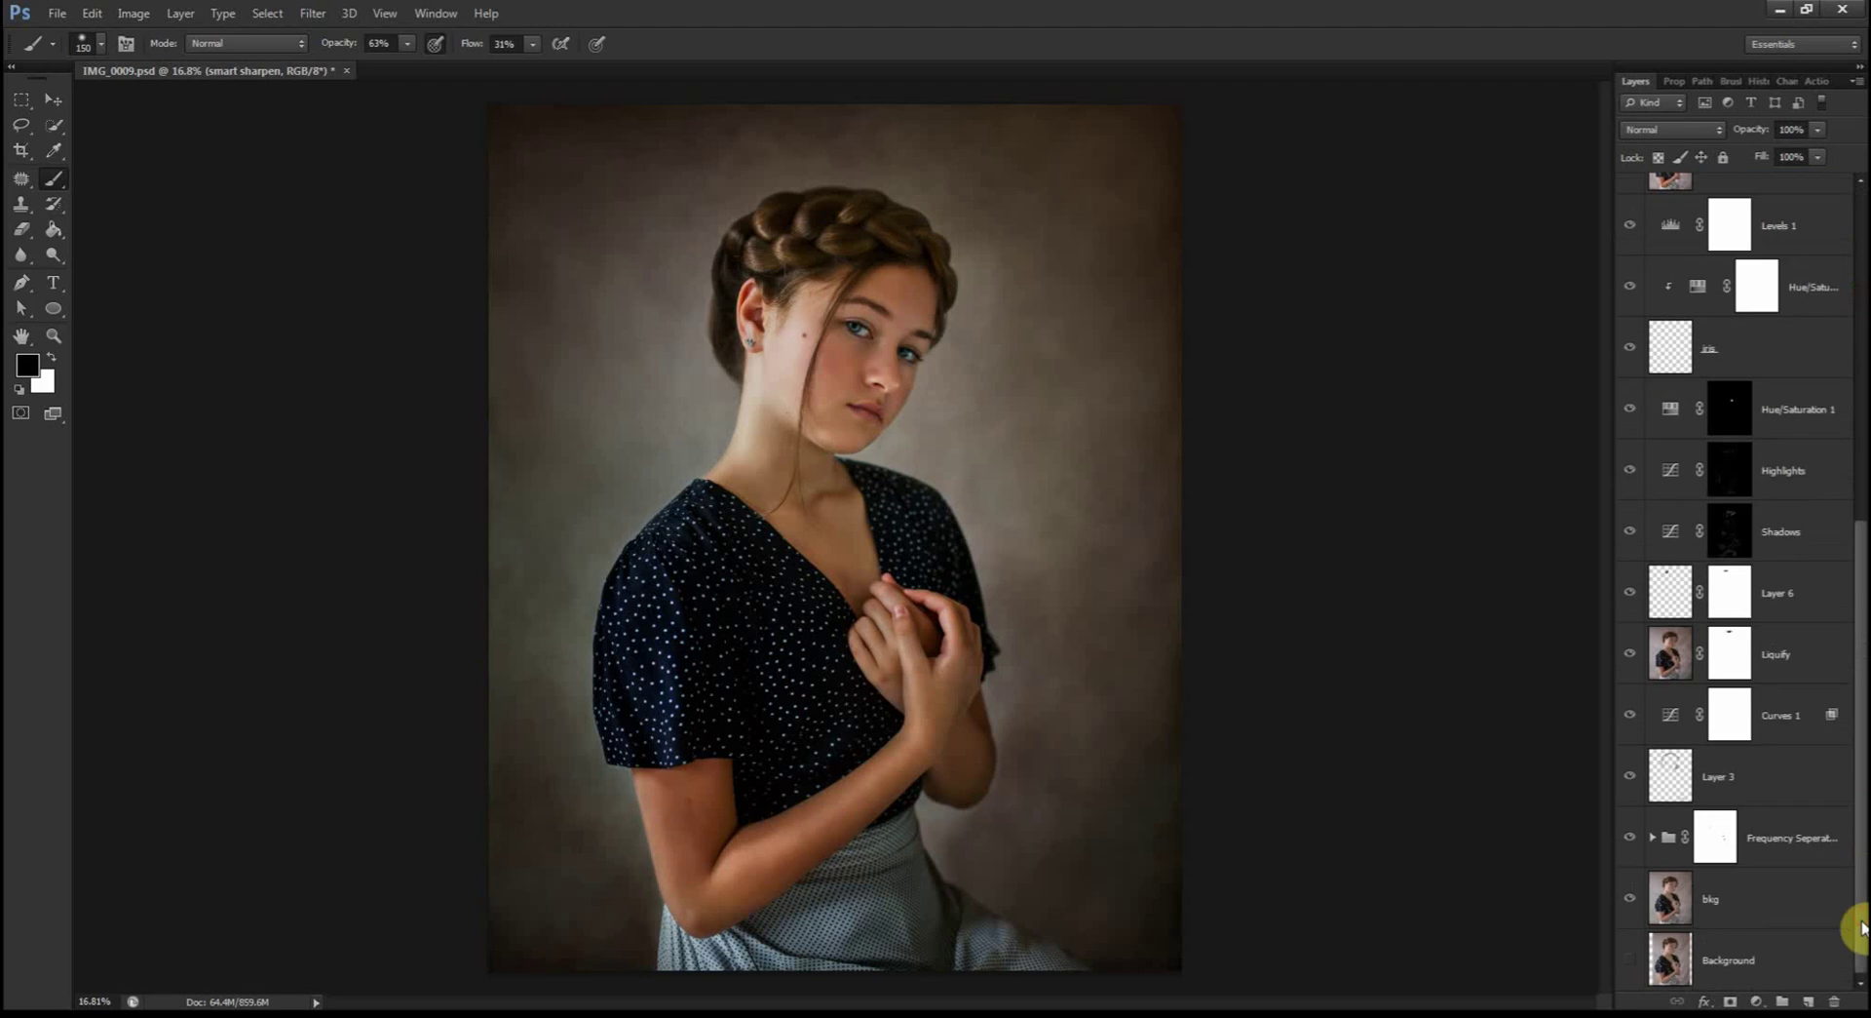
pyautogui.keyDown('alt'); pyautogui.click(1633, 968); pyautogui.keyUp('alt')
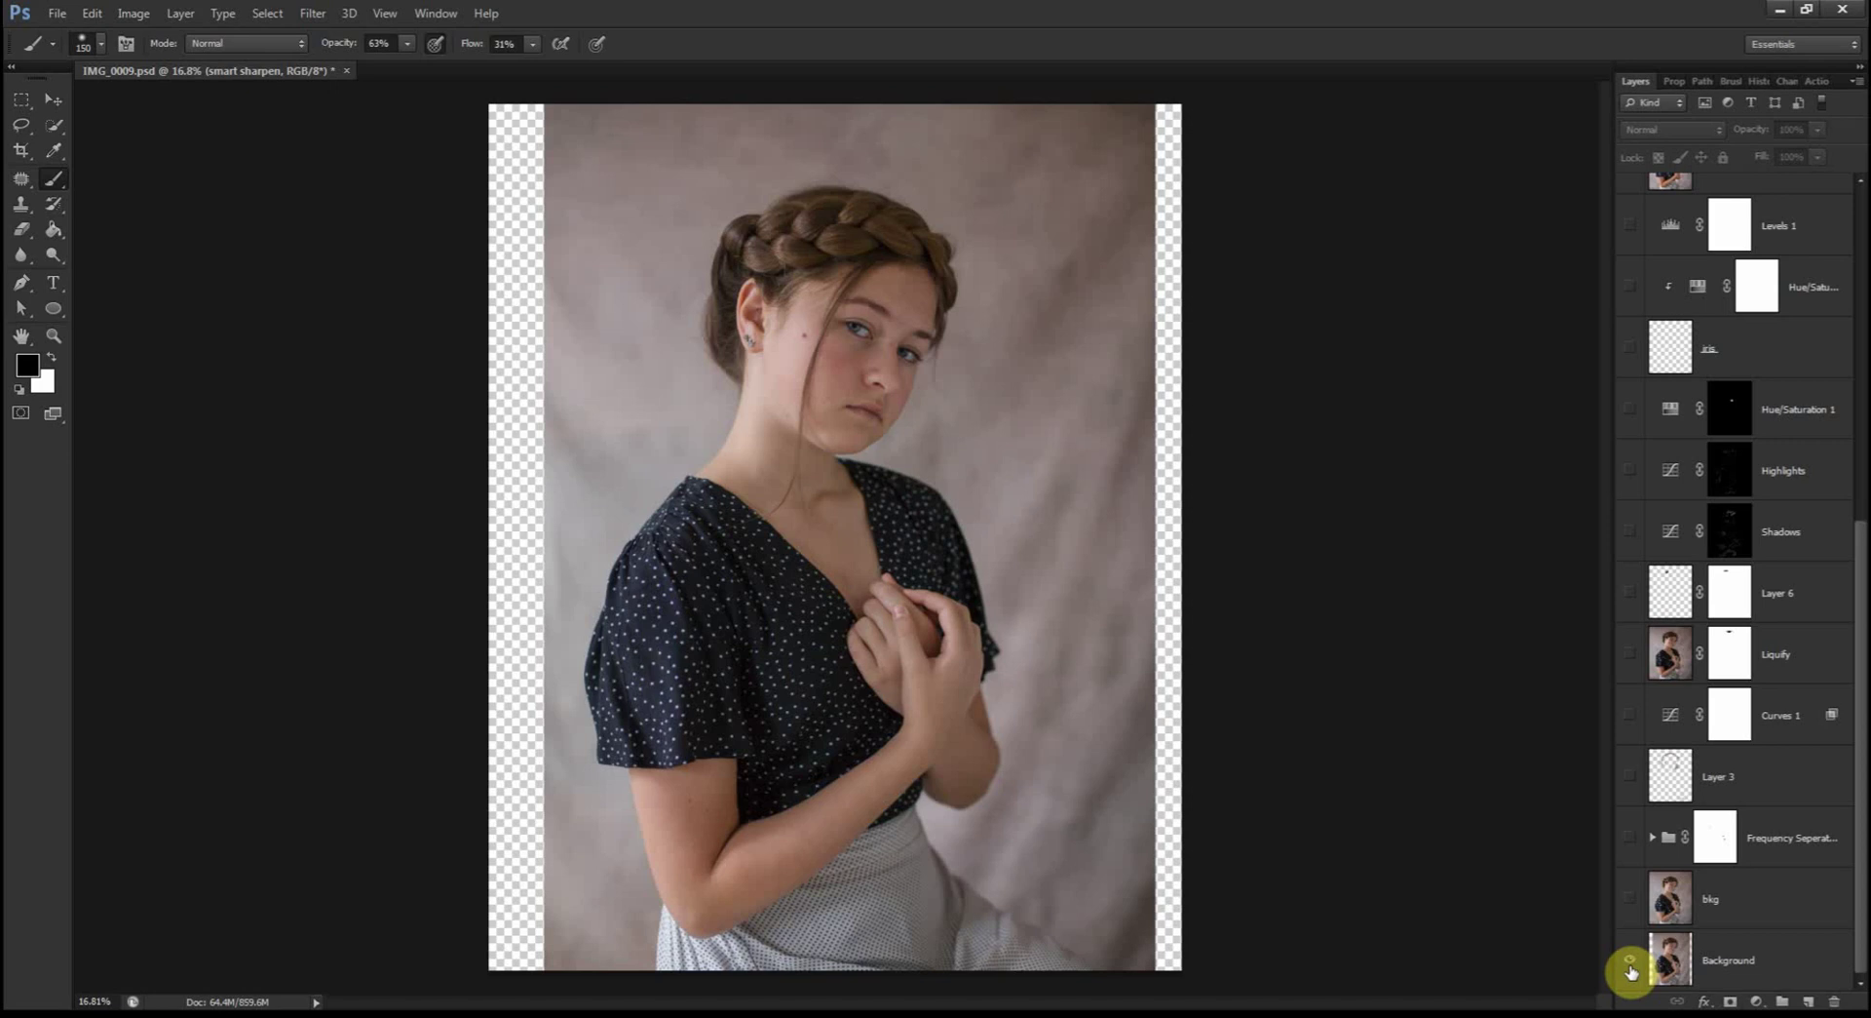
pyautogui.keyDown('alt'); pyautogui.click(1630, 972); pyautogui.keyUp('alt')
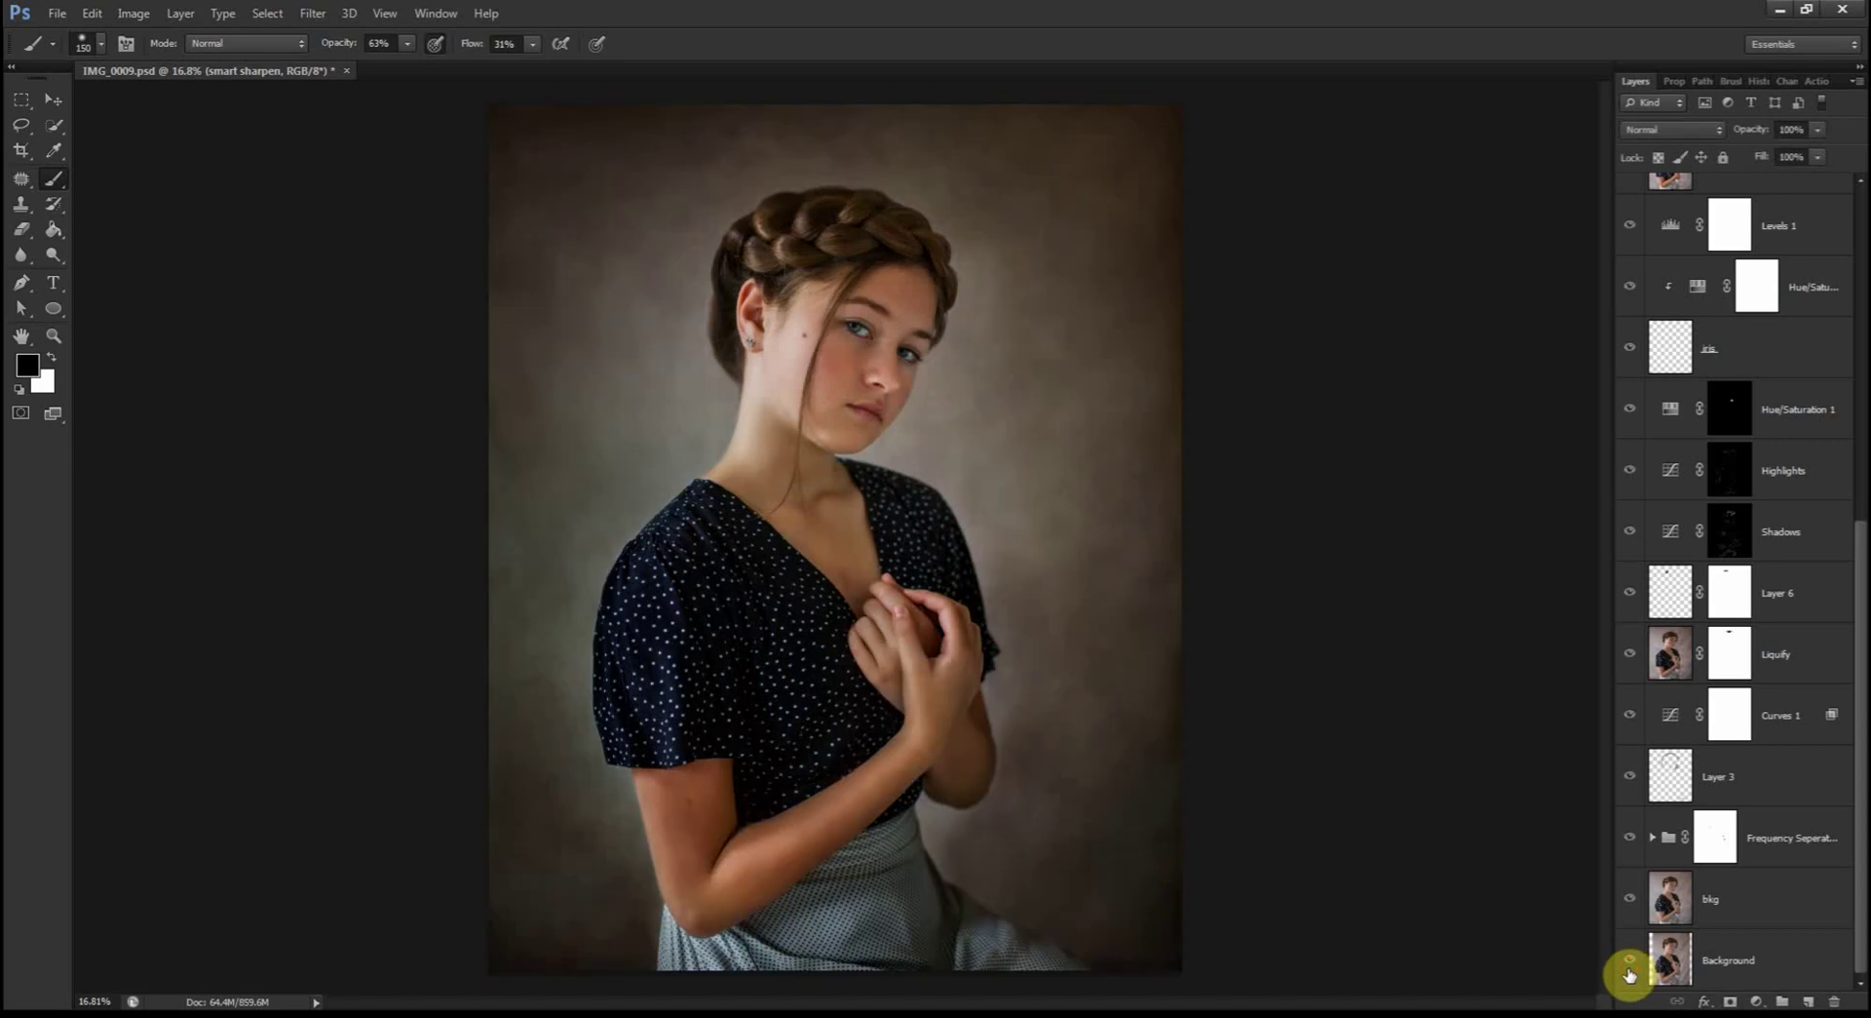
pyautogui.keyDown('alt'); pyautogui.click(1628, 973); pyautogui.keyUp('alt')
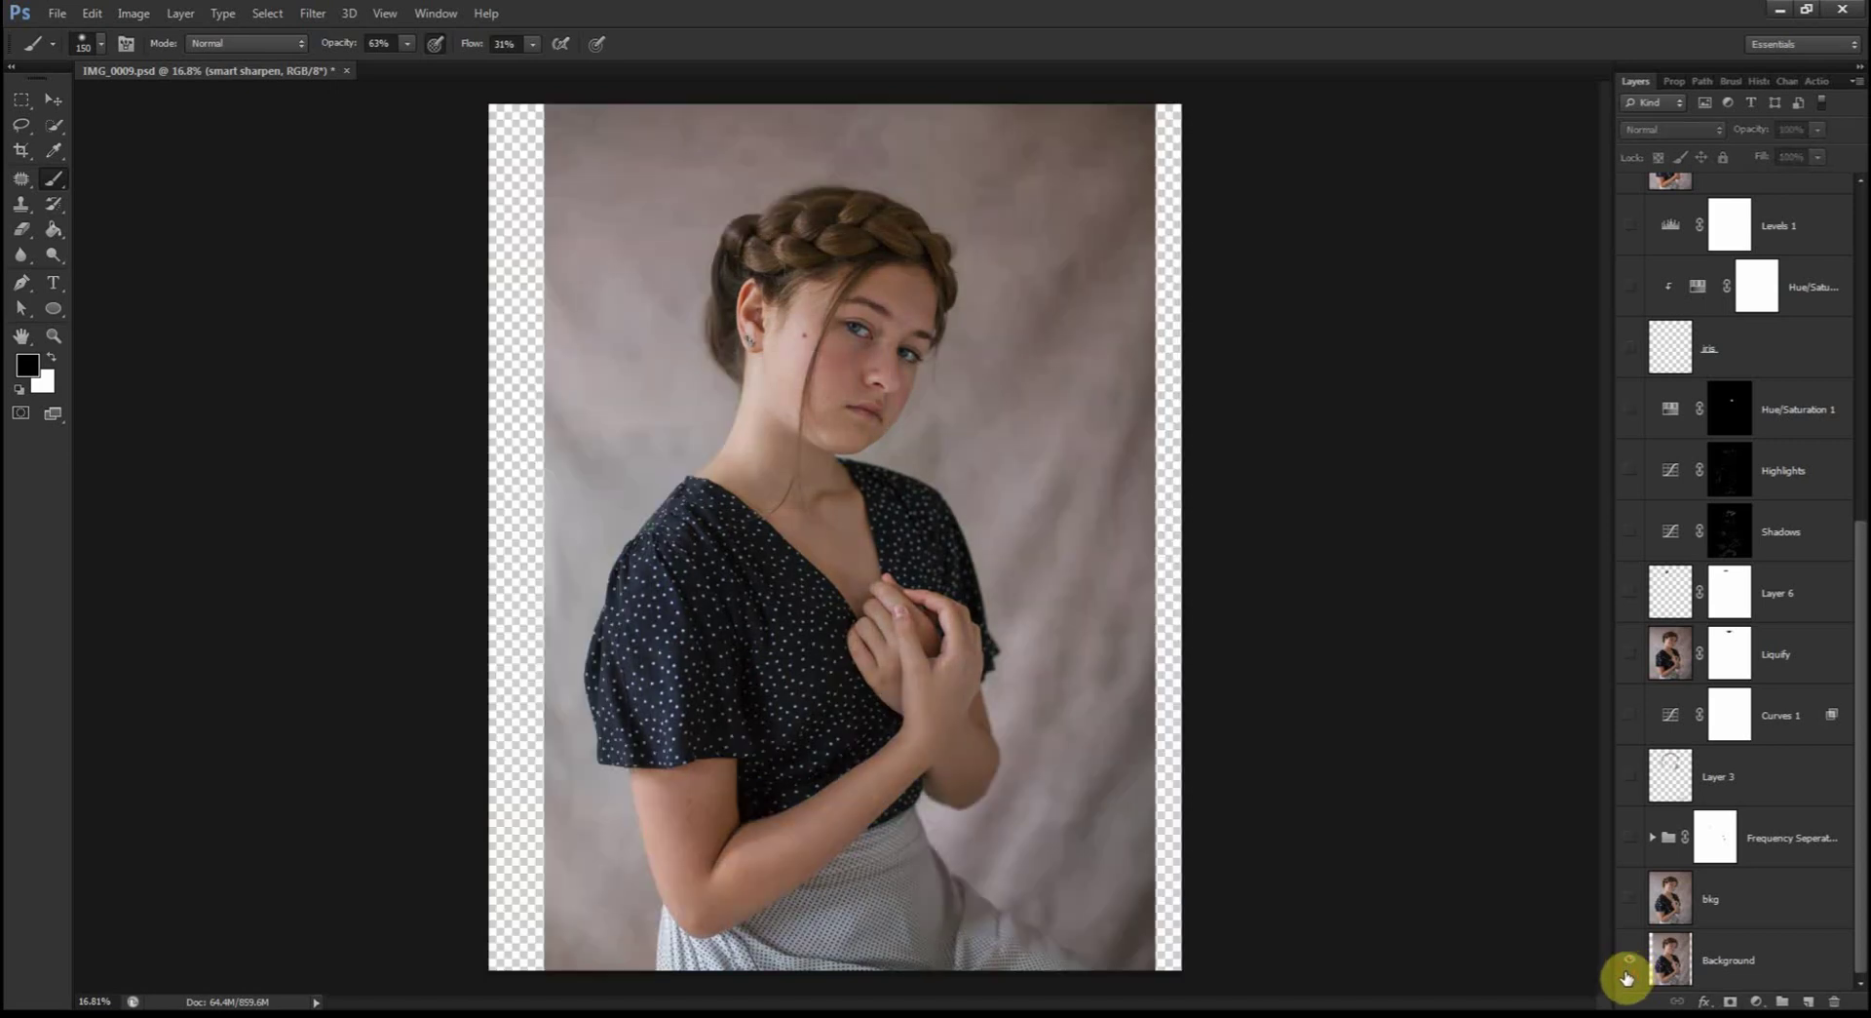
pyautogui.keyDown('alt'); pyautogui.click(1625, 974); pyautogui.keyUp('alt')
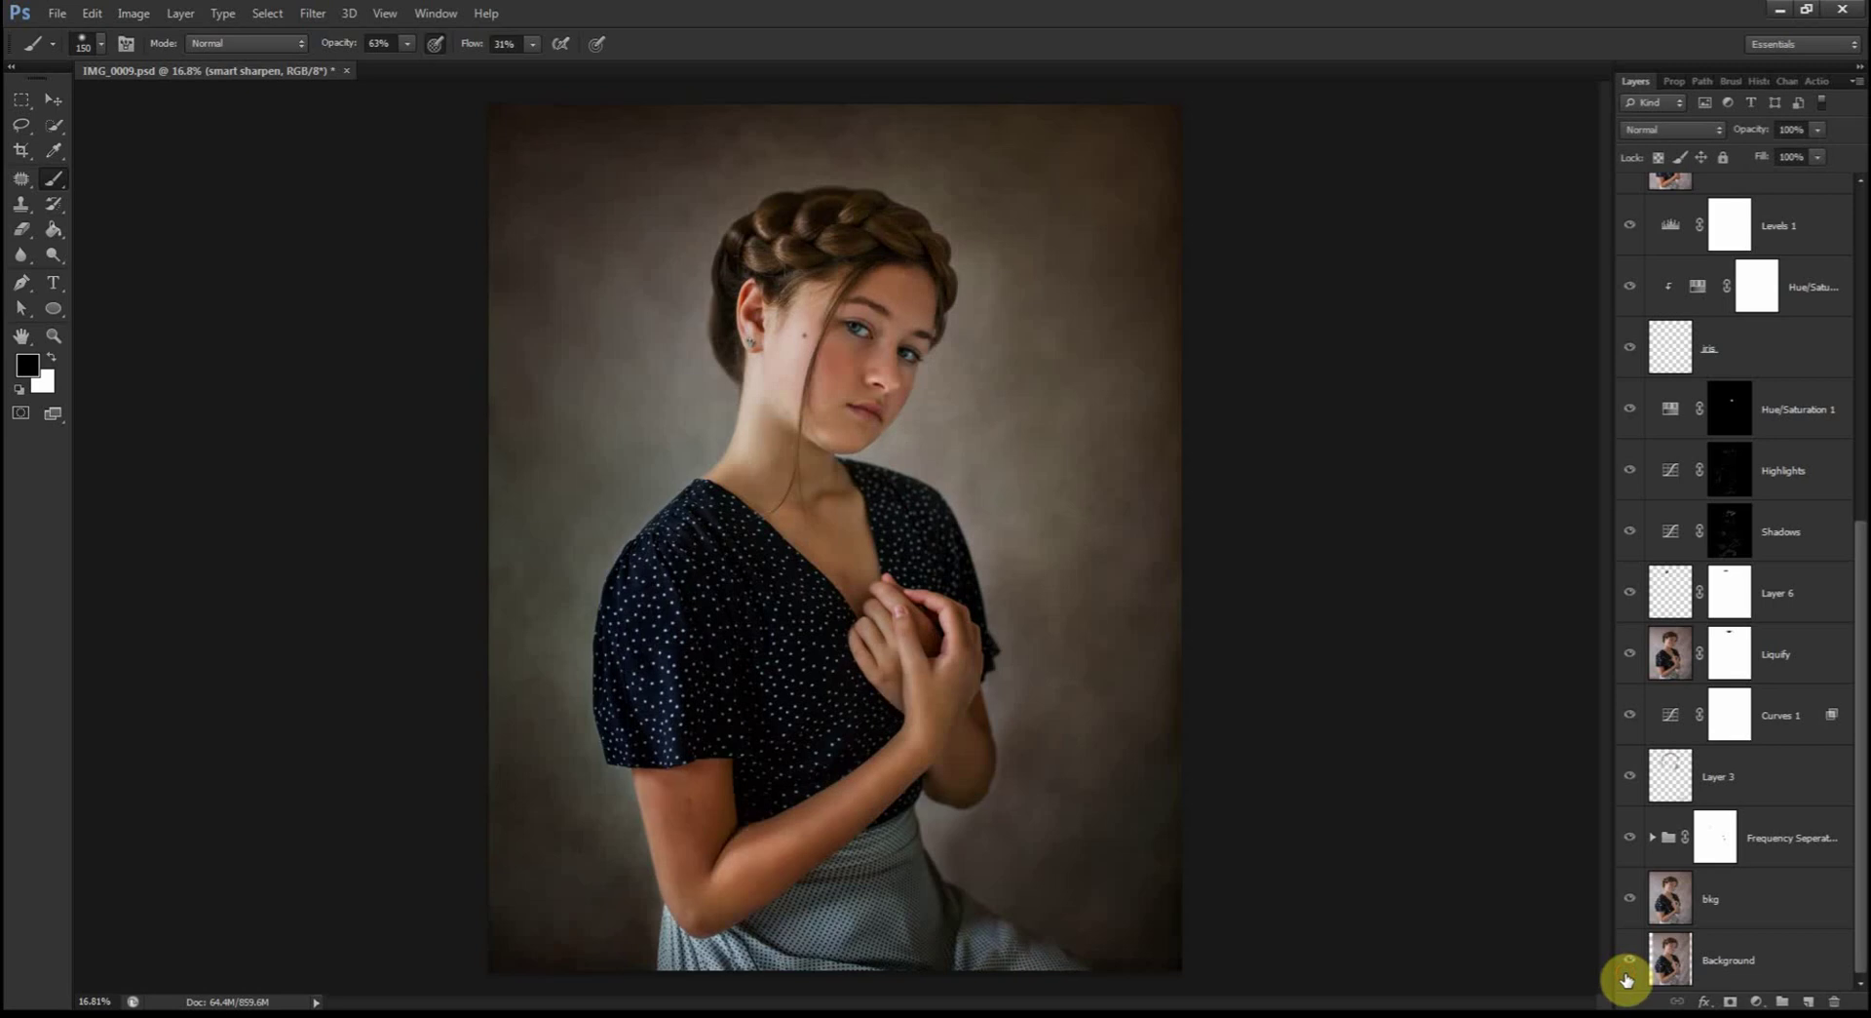
pyautogui.keyDown('alt'); pyautogui.click(1626, 975); pyautogui.keyUp('alt')
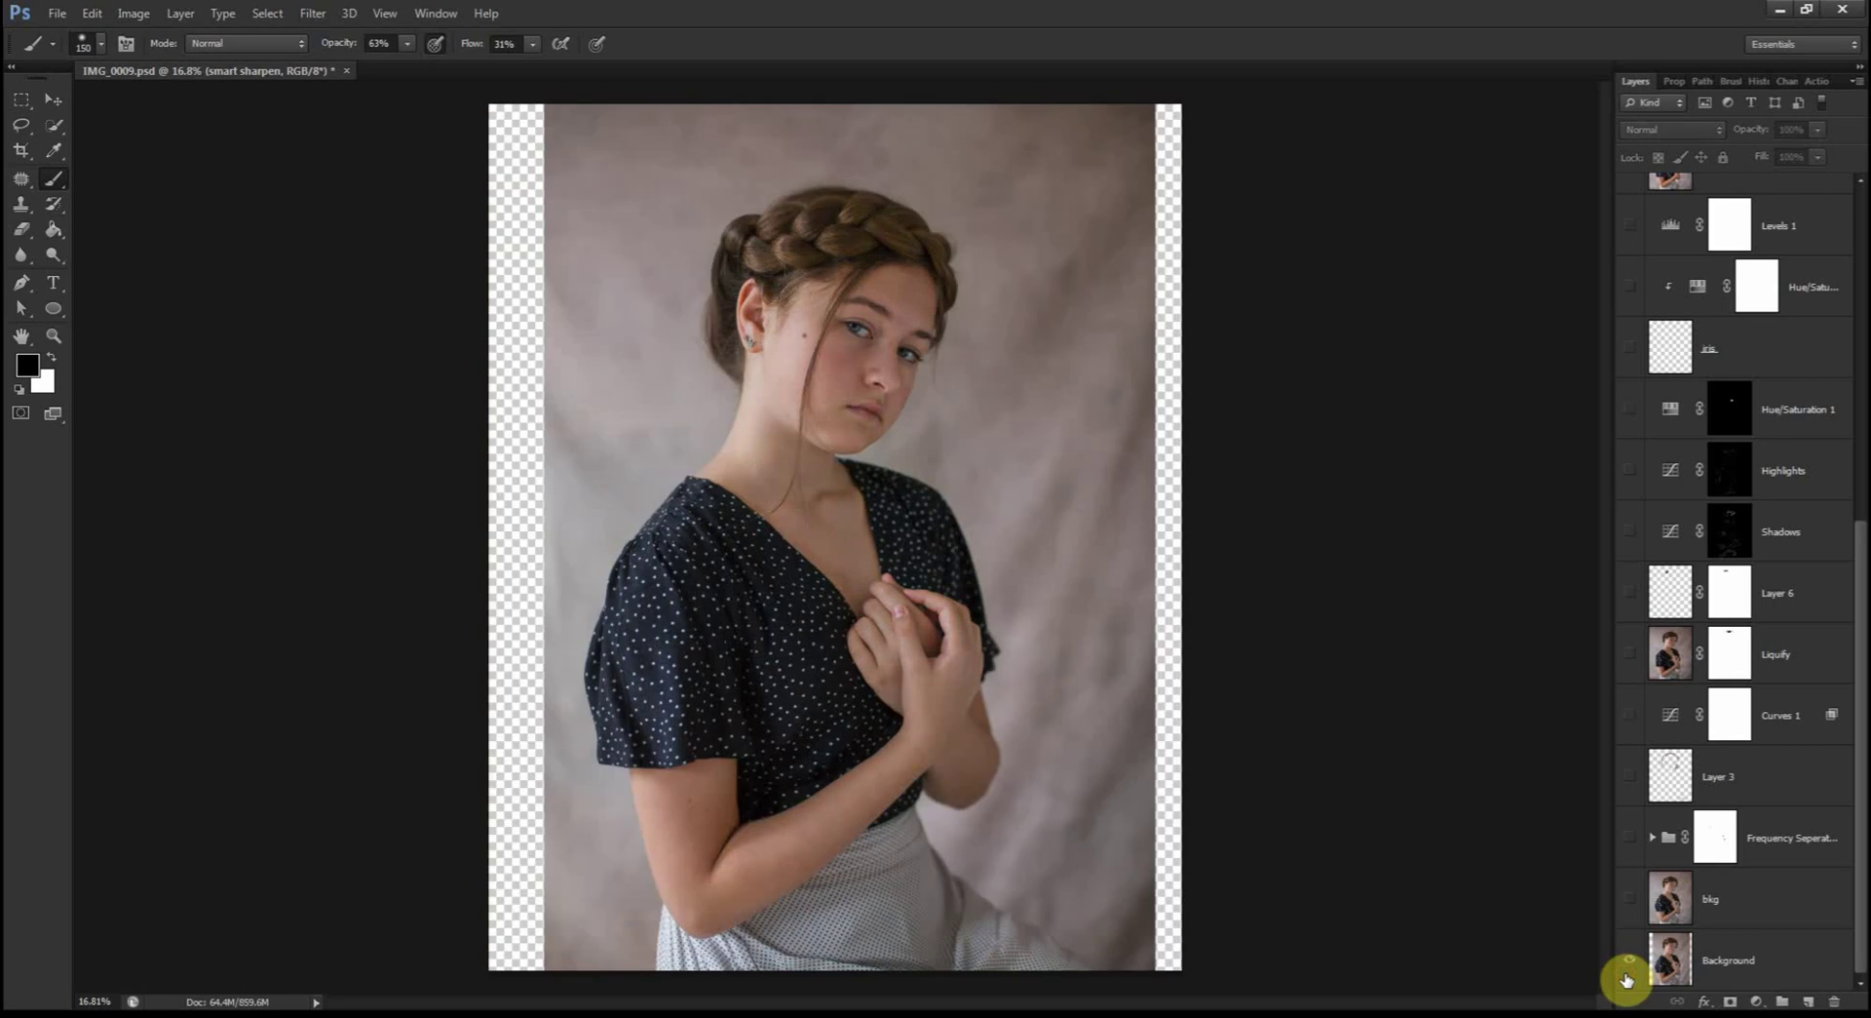
pyautogui.keyDown('alt'); pyautogui.click(1626, 975); pyautogui.keyUp('alt')
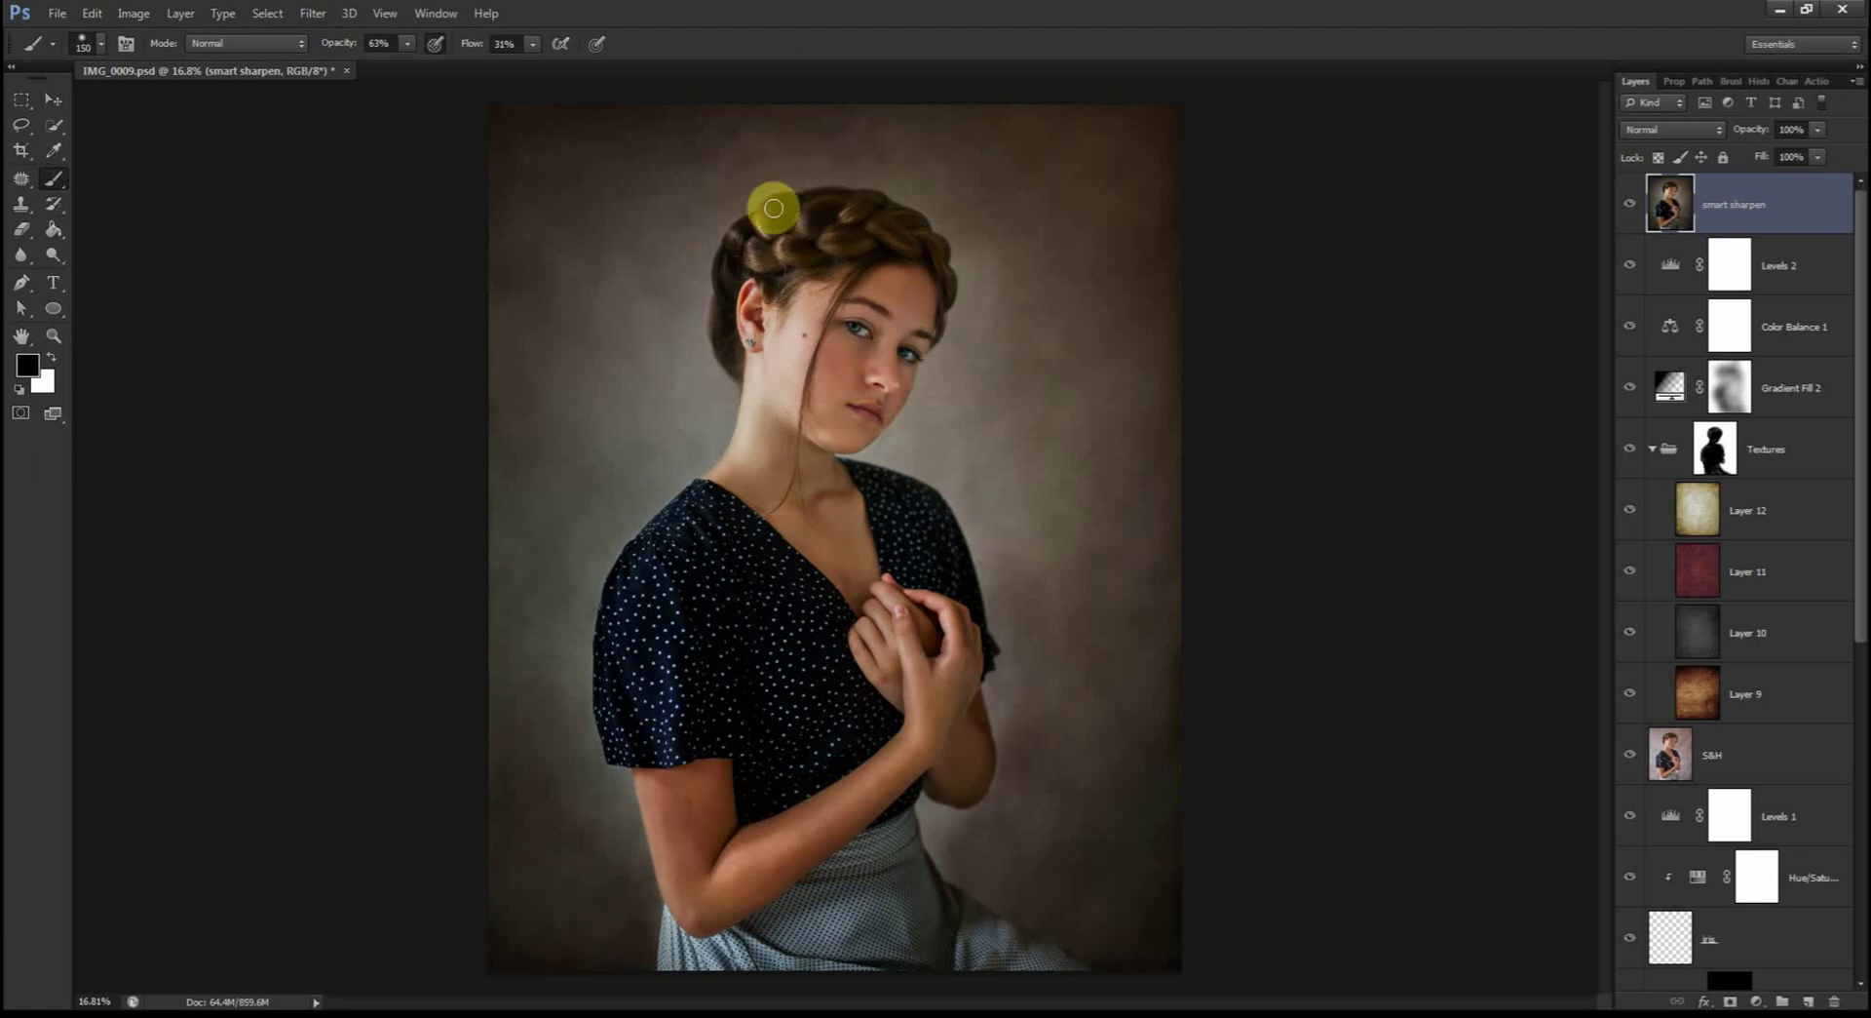
# Step: Refine the braid's upper outline on the smart sharpen layer with Liquify's Forward Warp tool, reducing the brush size to 250
pyautogui.scroll(3, 781, 195)
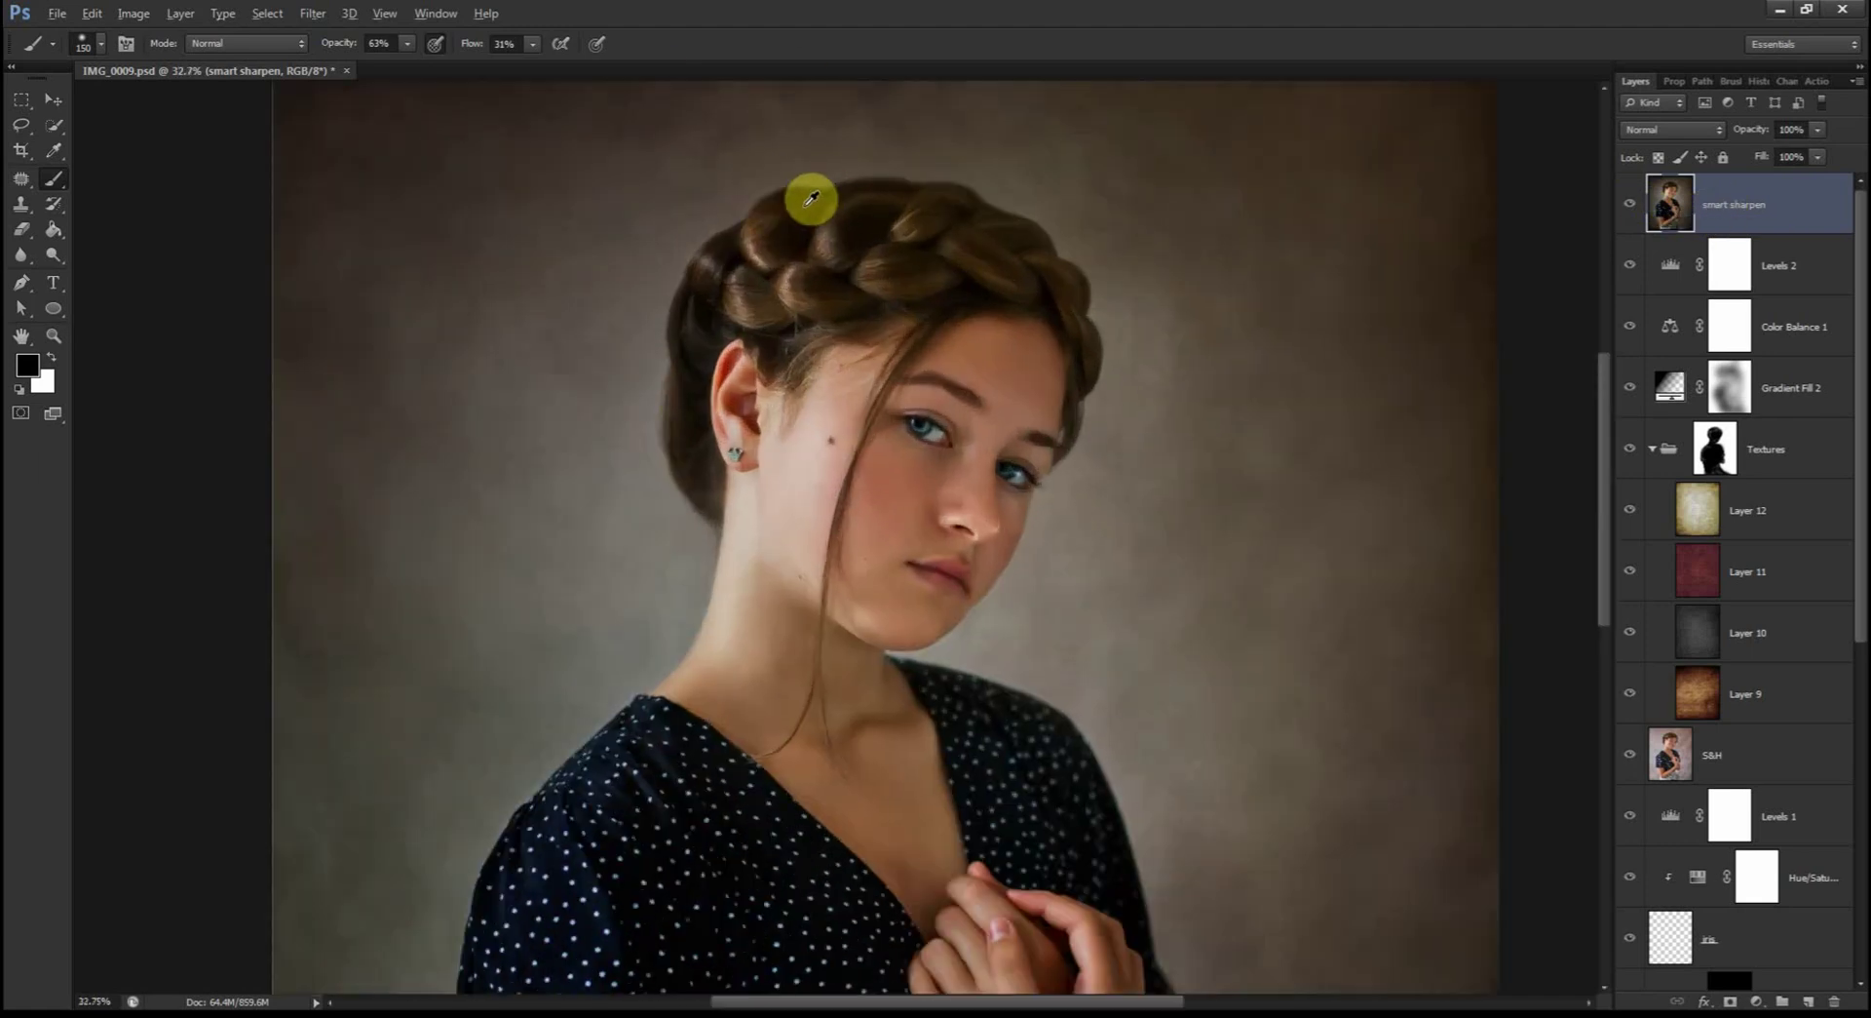
pyautogui.click(316, 14)
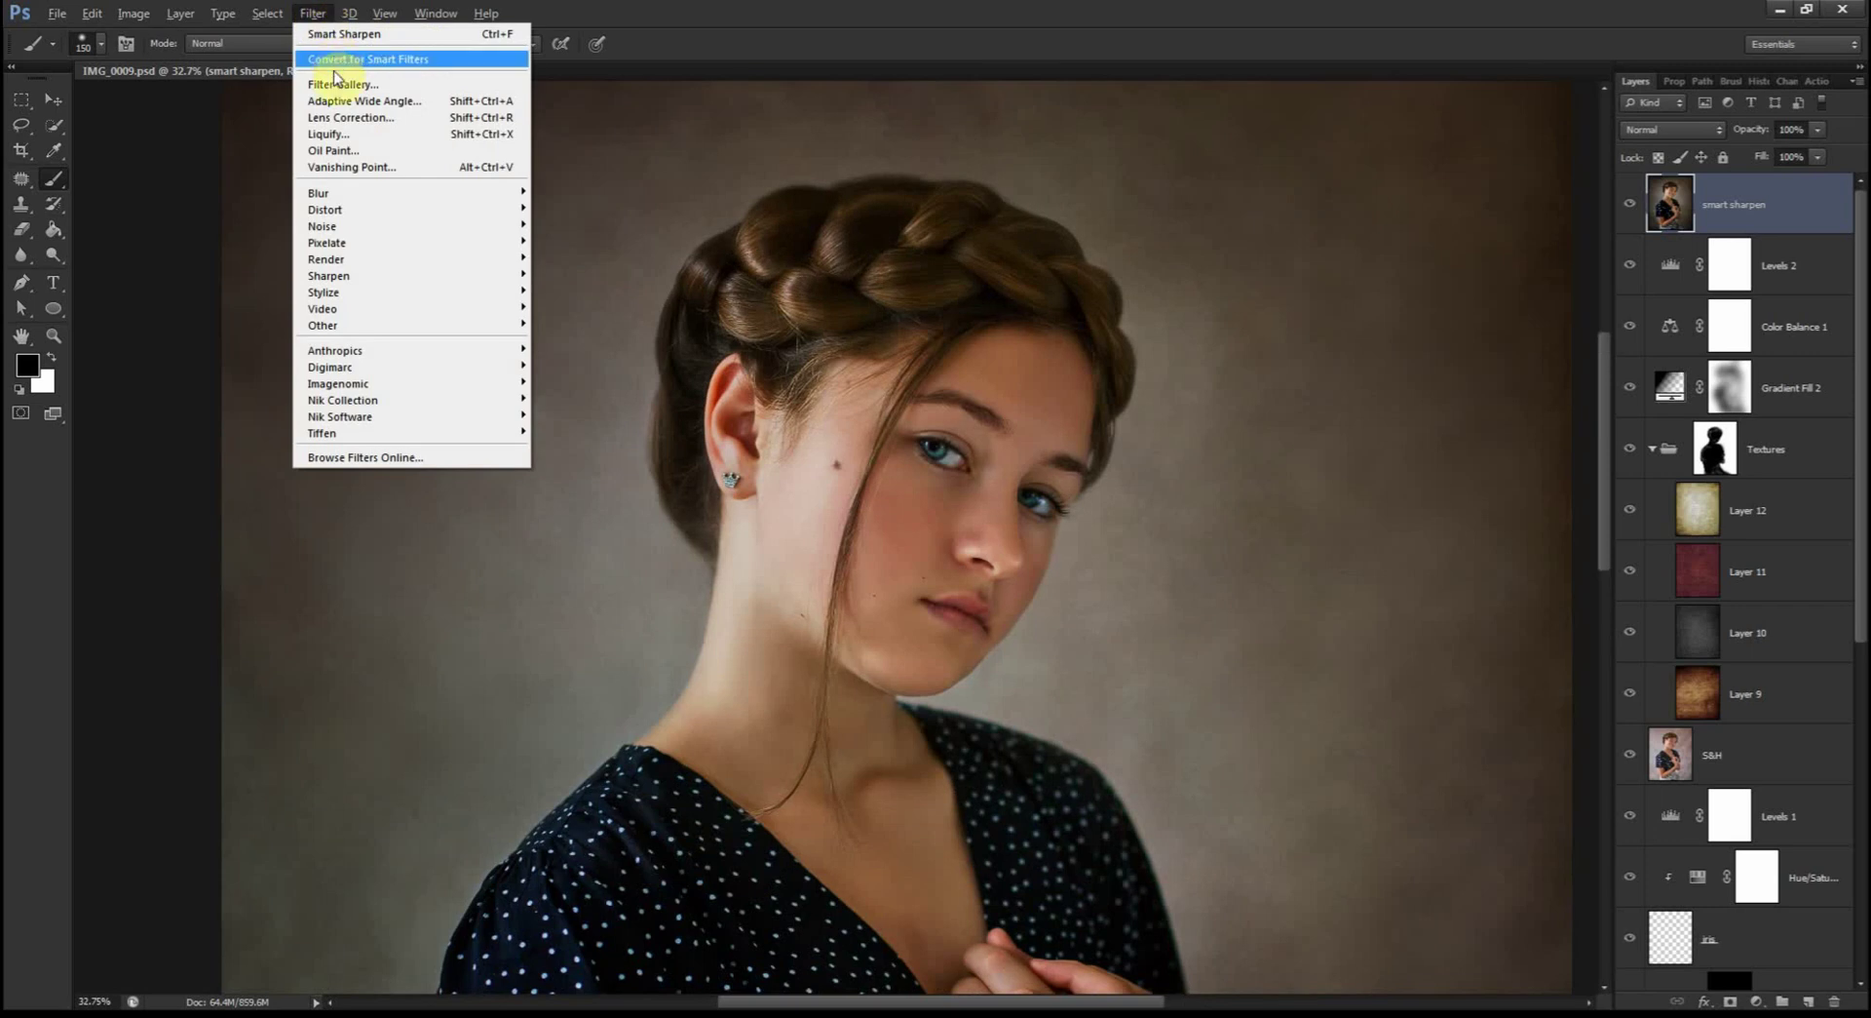
pyautogui.click(341, 133)
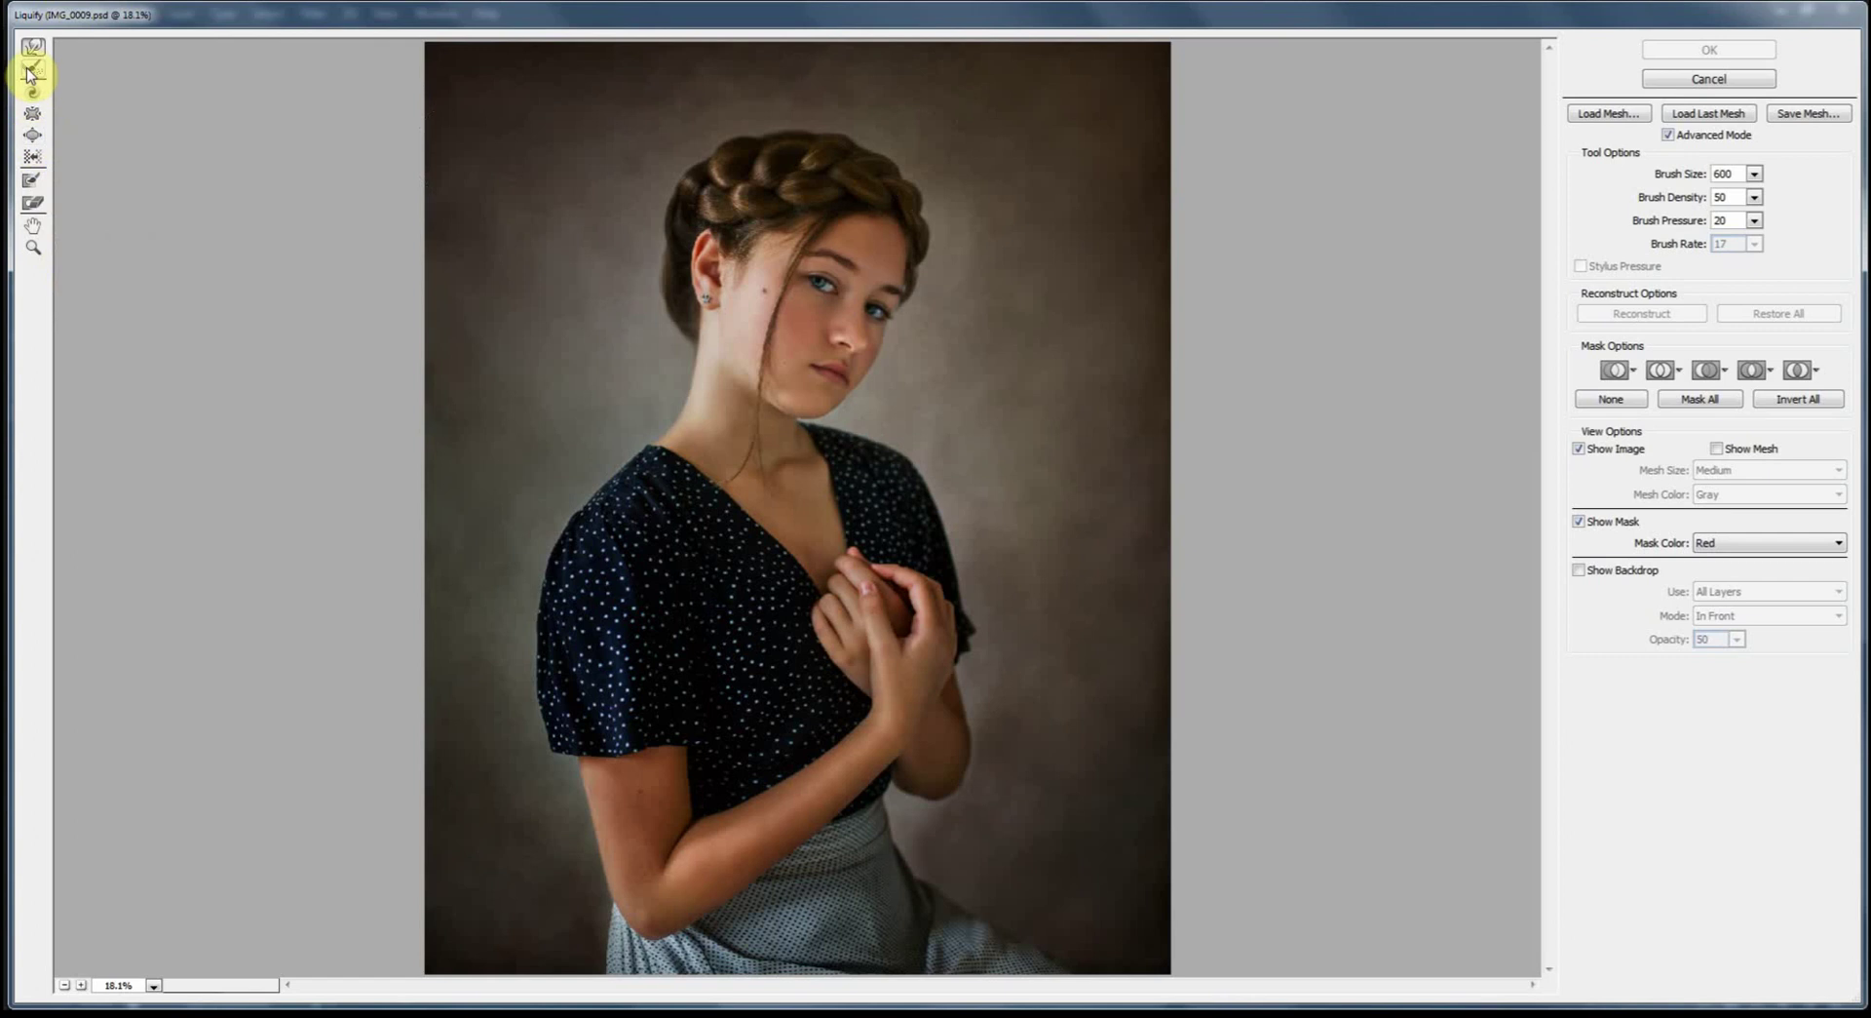
pyautogui.click(33, 248)
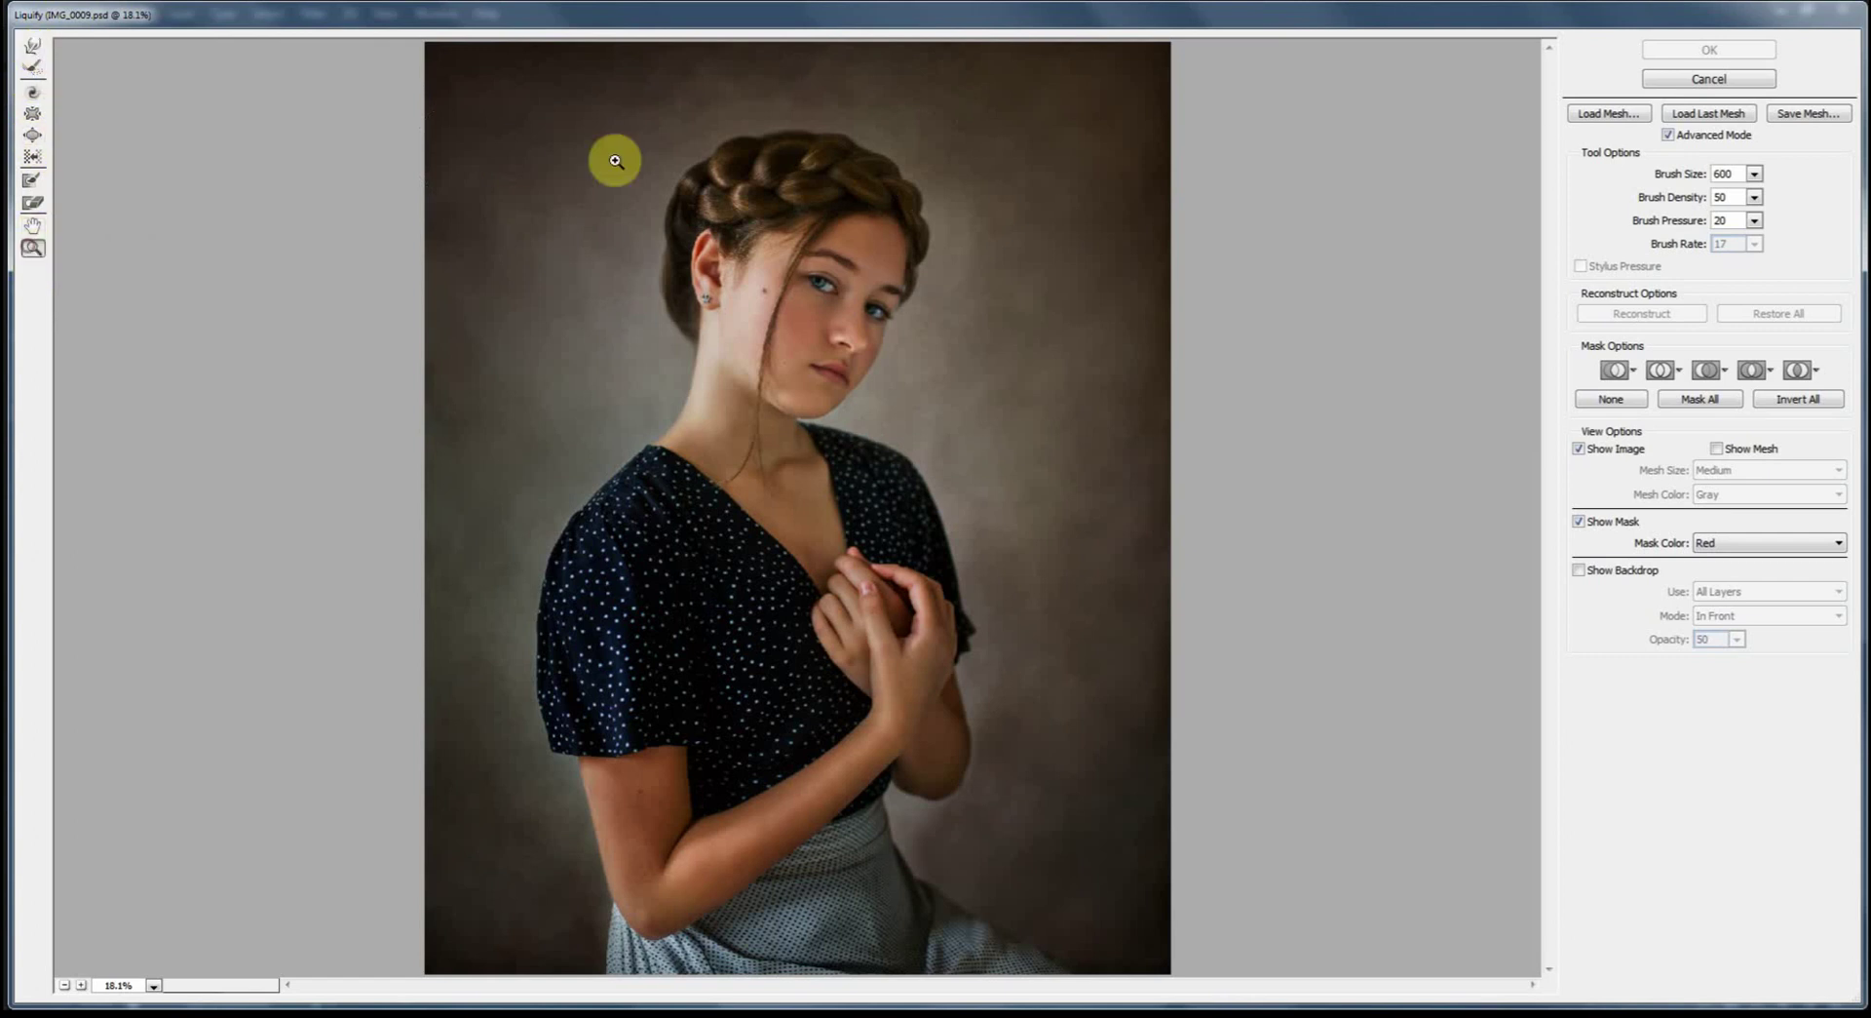
pyautogui.click(720, 158)
pyautogui.click(676, 180)
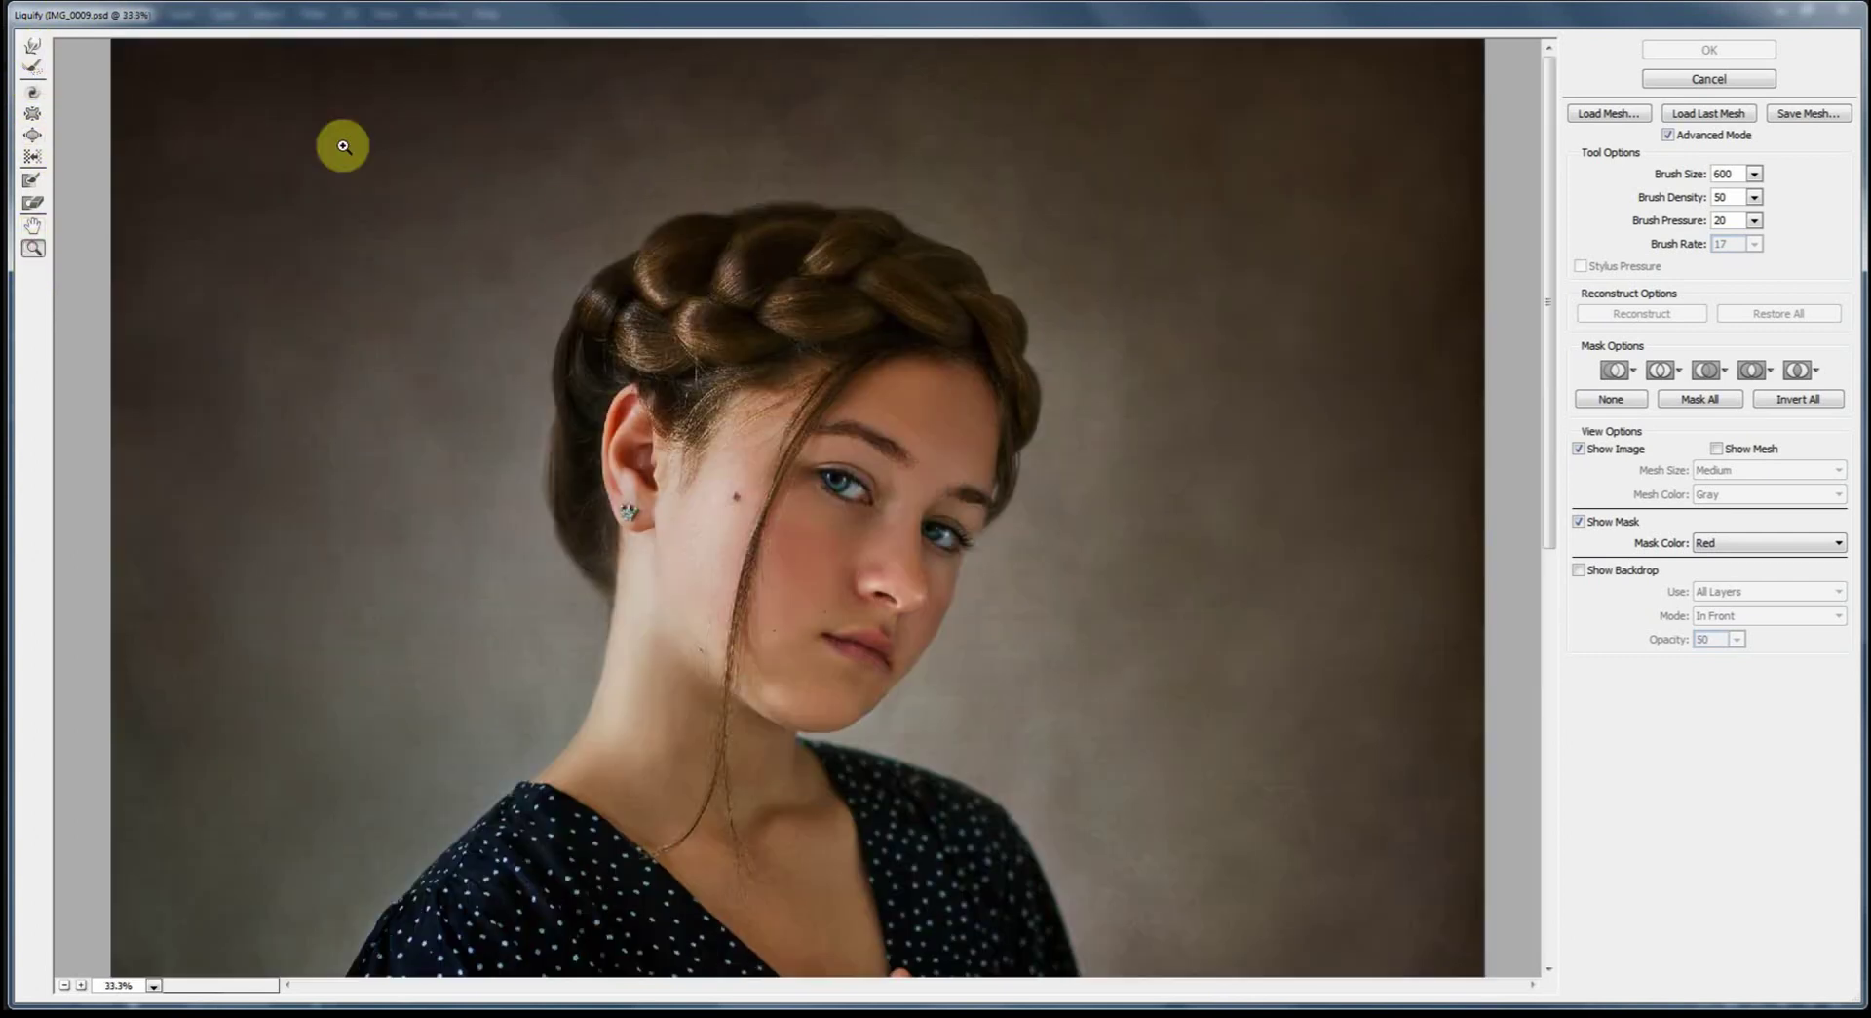
pyautogui.click(33, 46)
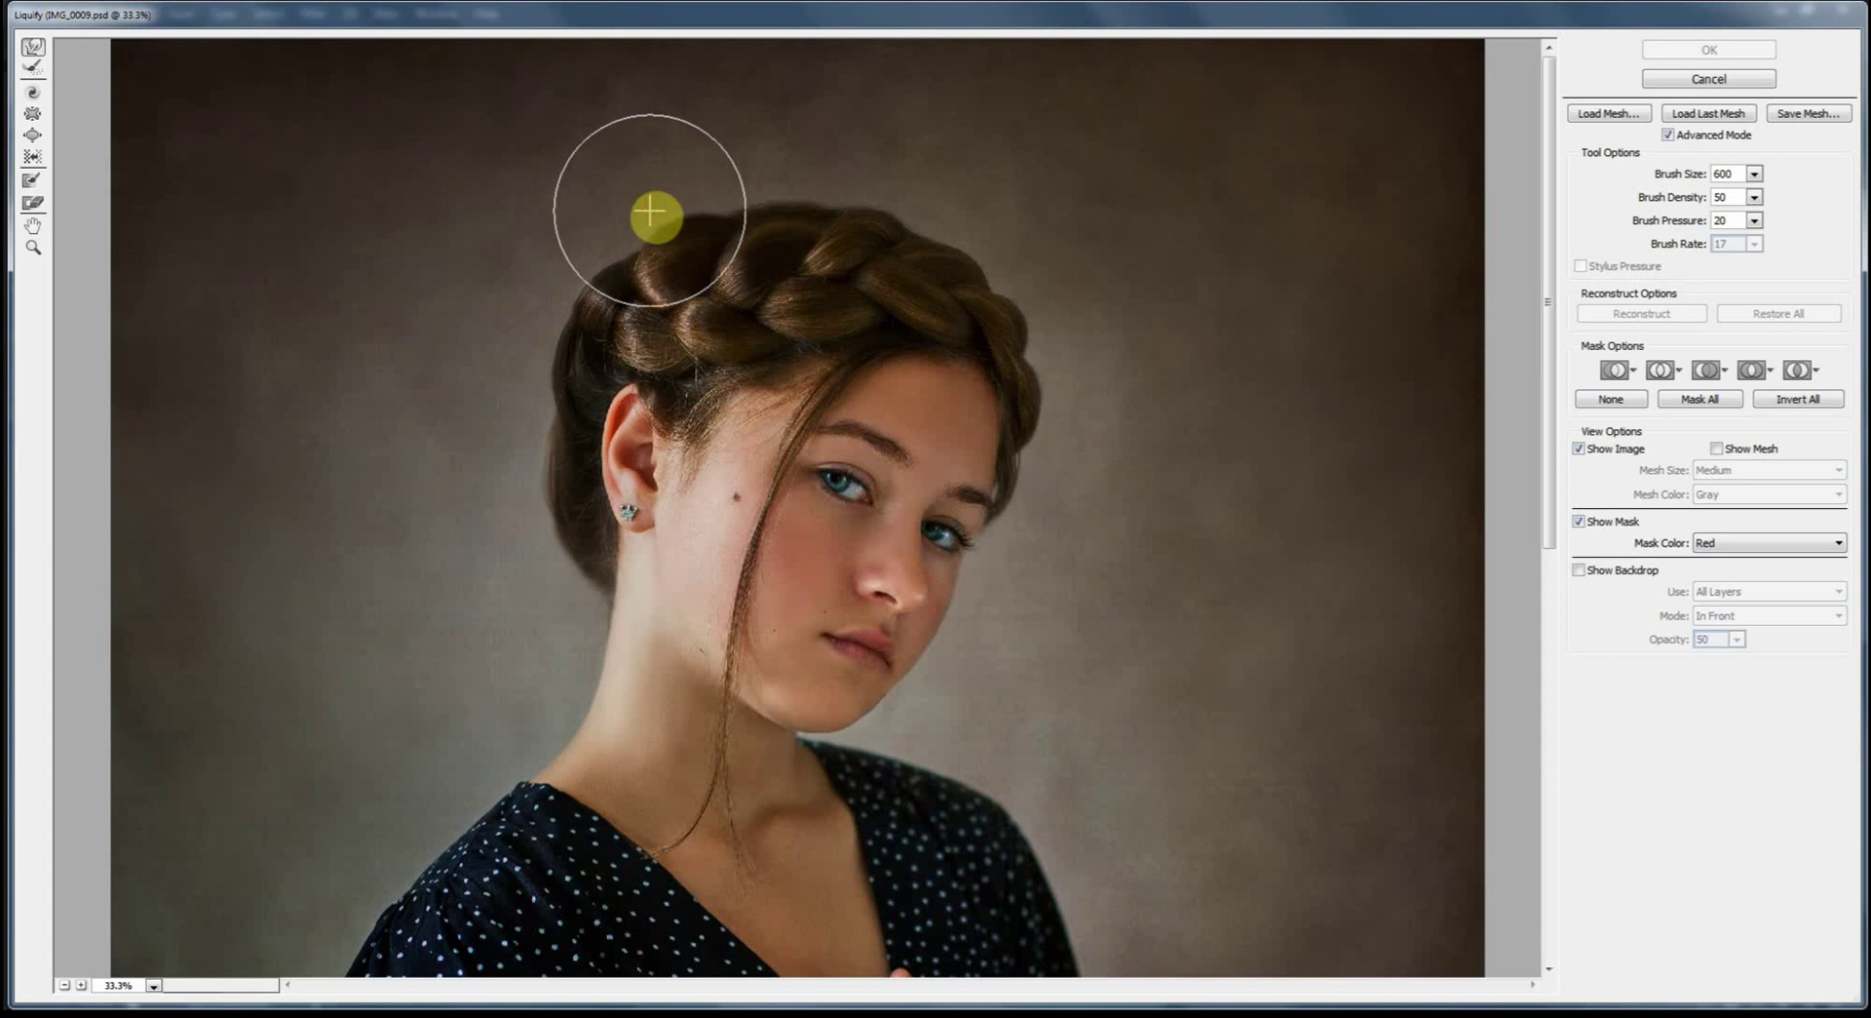
pyautogui.moveTo(657, 207); pyautogui.dragTo(698, 189)
pyautogui.press('[')
pyautogui.press('[')
pyautogui.press('[')
pyautogui.press('[')
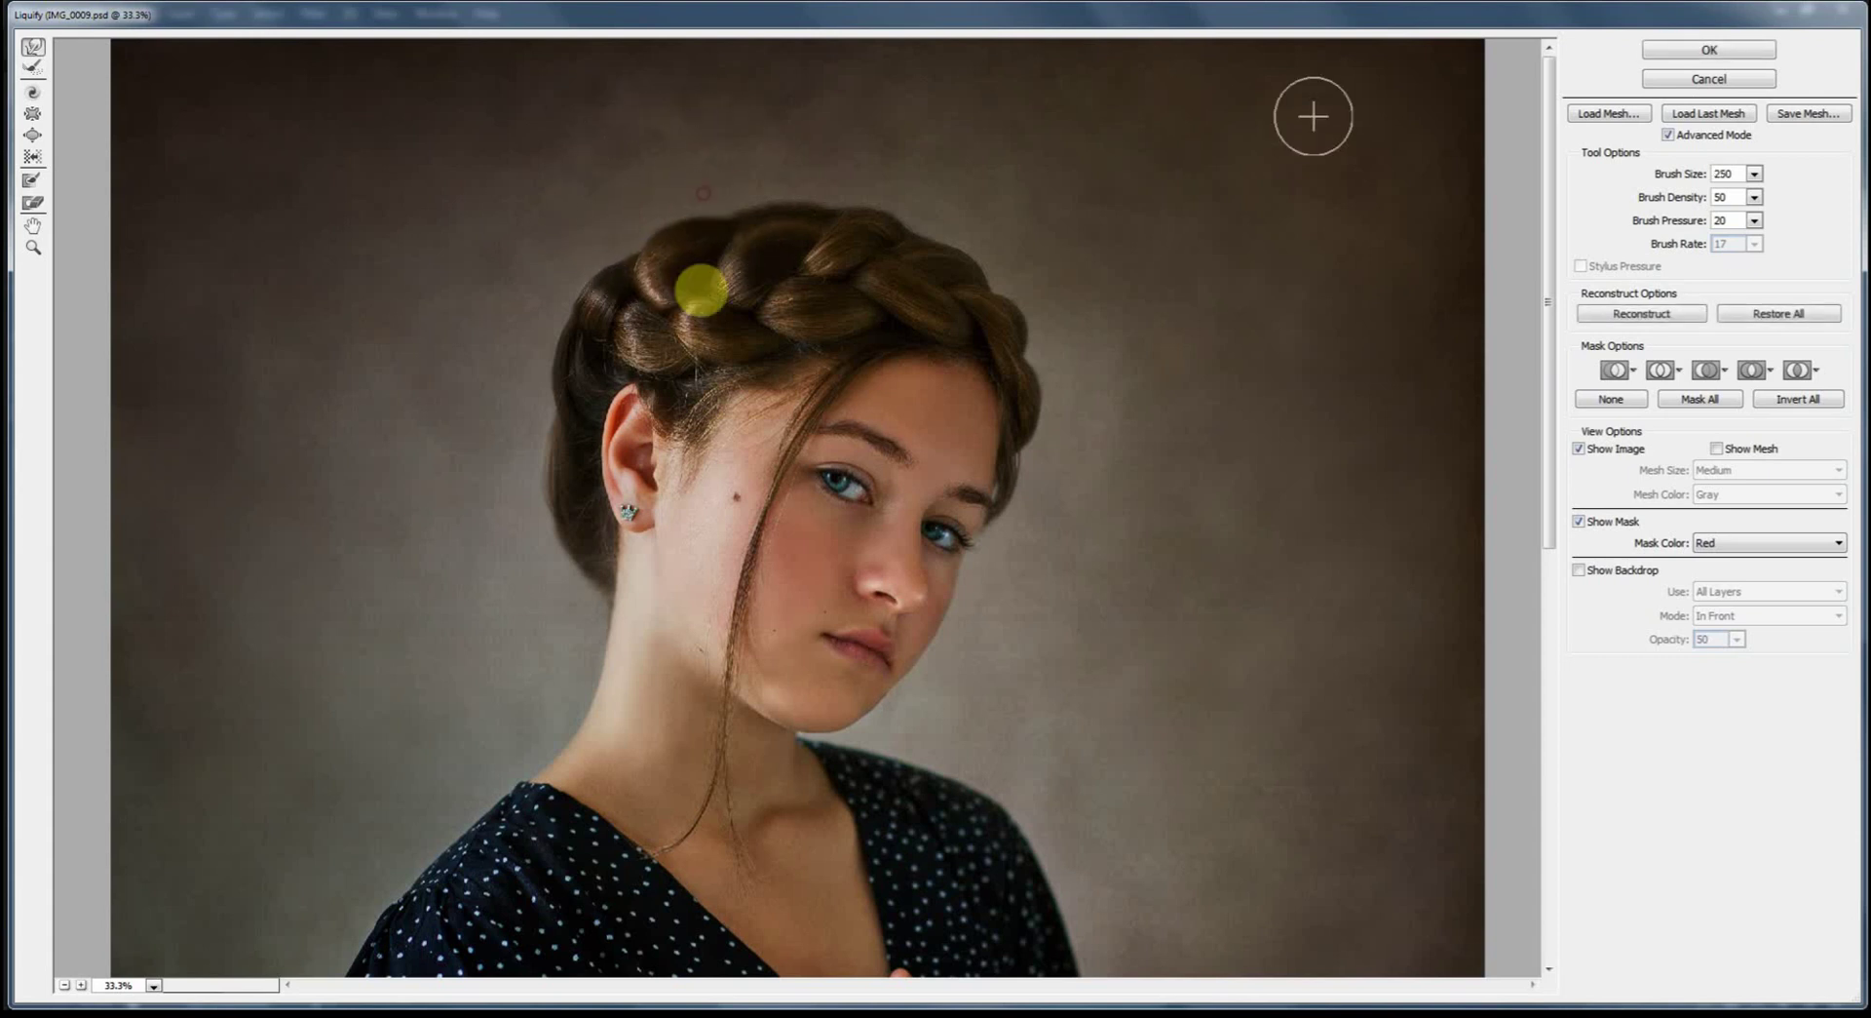
pyautogui.click(1709, 50)
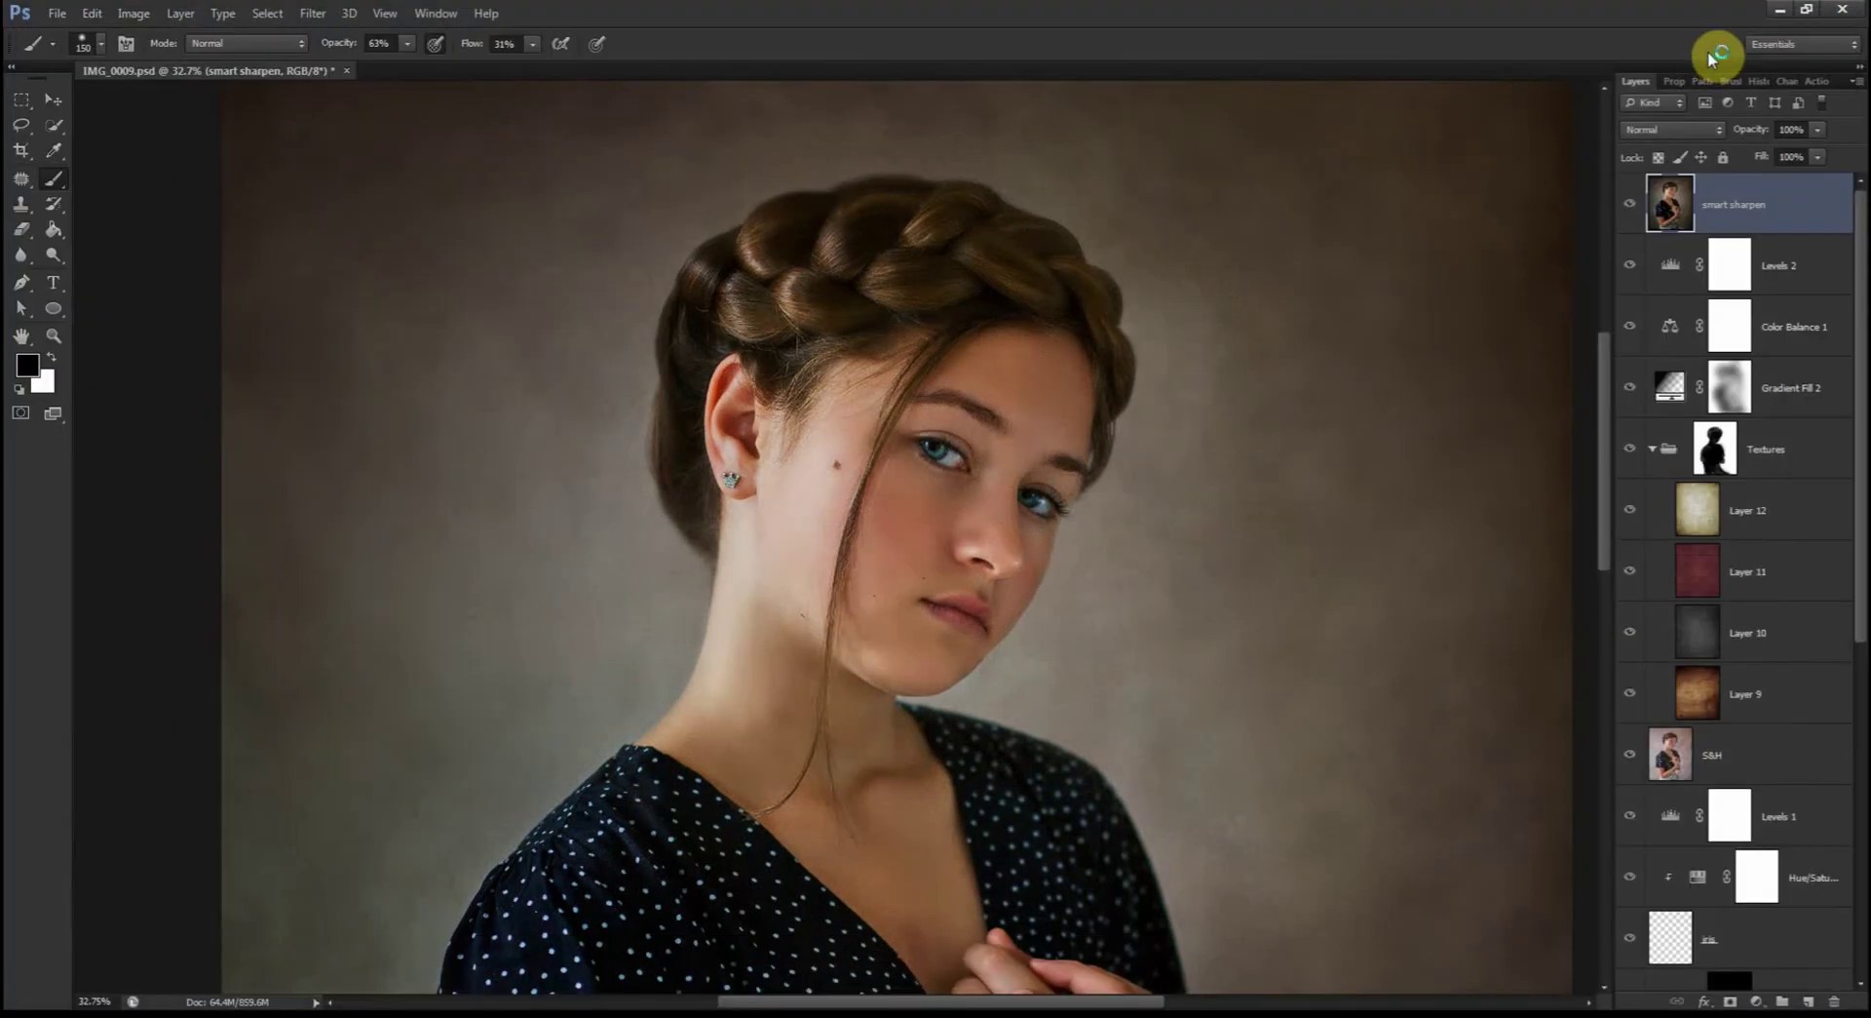
pyautogui.keyDown('alt'); pyautogui.scroll(-1, 1379, 244); pyautogui.keyUp('alt')
pyautogui.keyDown('alt'); pyautogui.scroll(-1, 1379, 243); pyautogui.keyUp('alt')
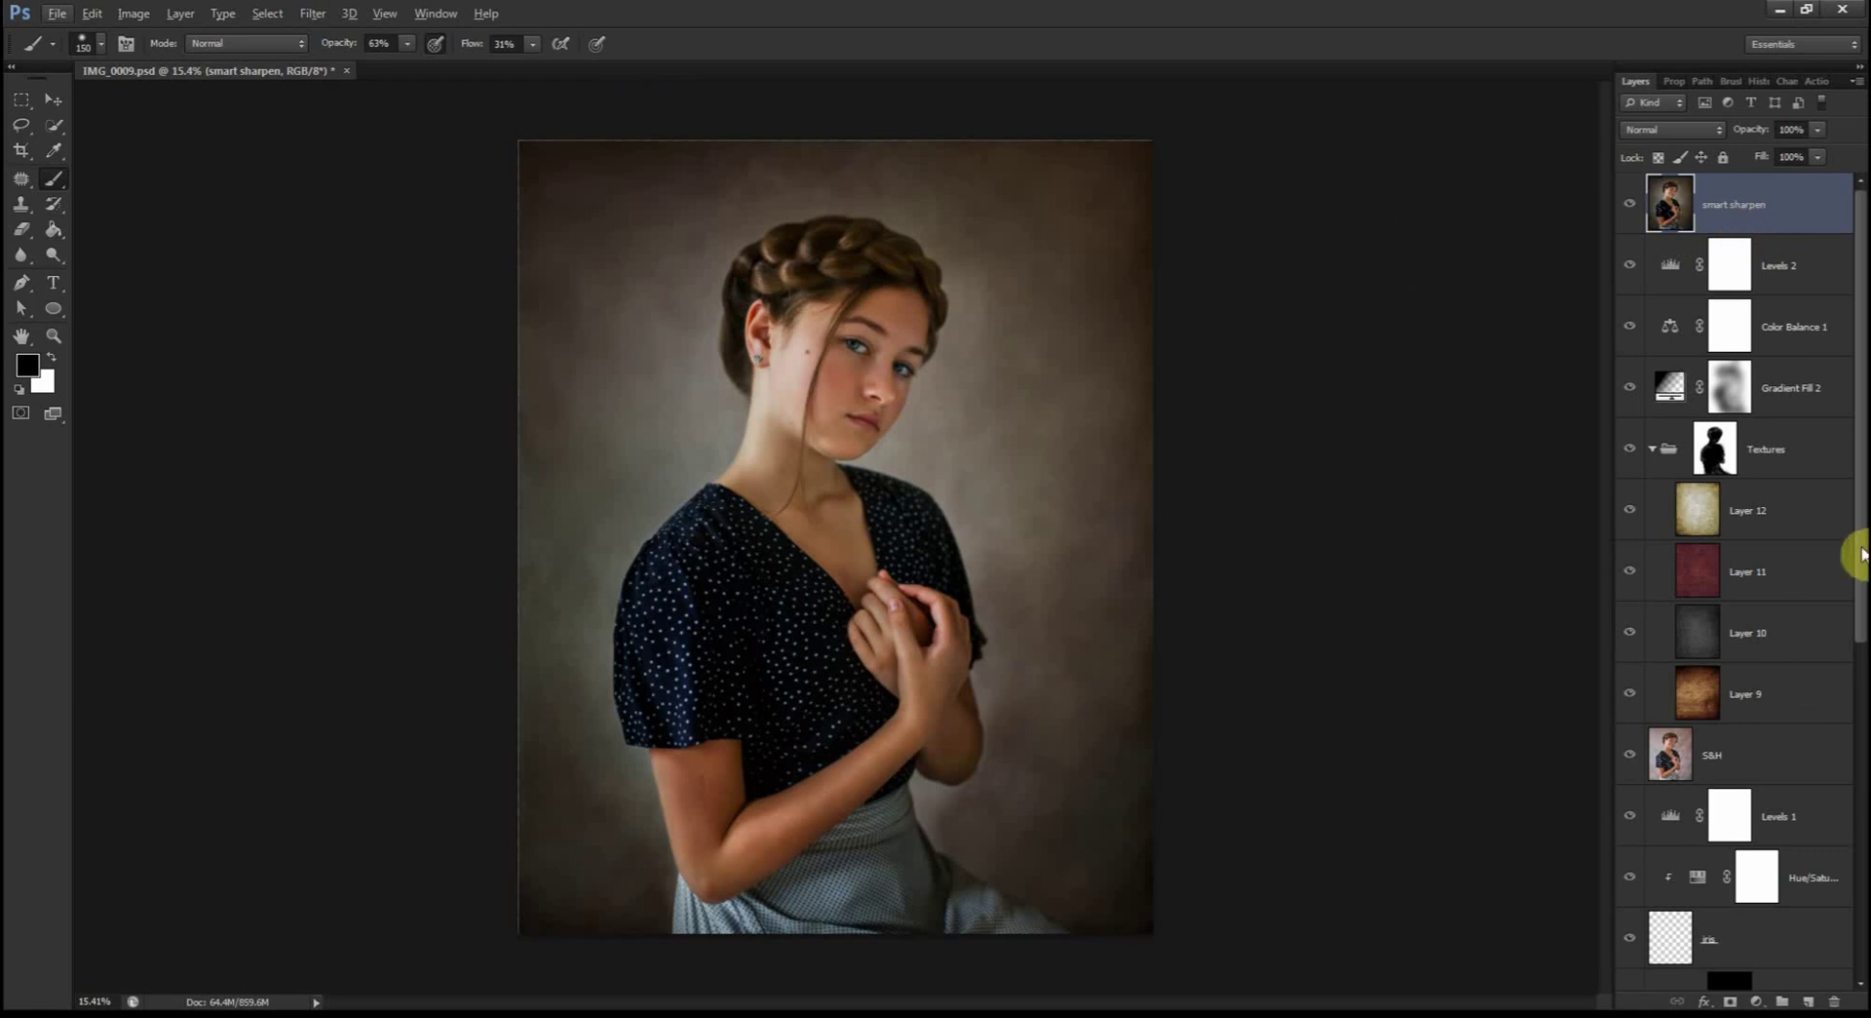
pyautogui.scroll(-10, 1862, 554)
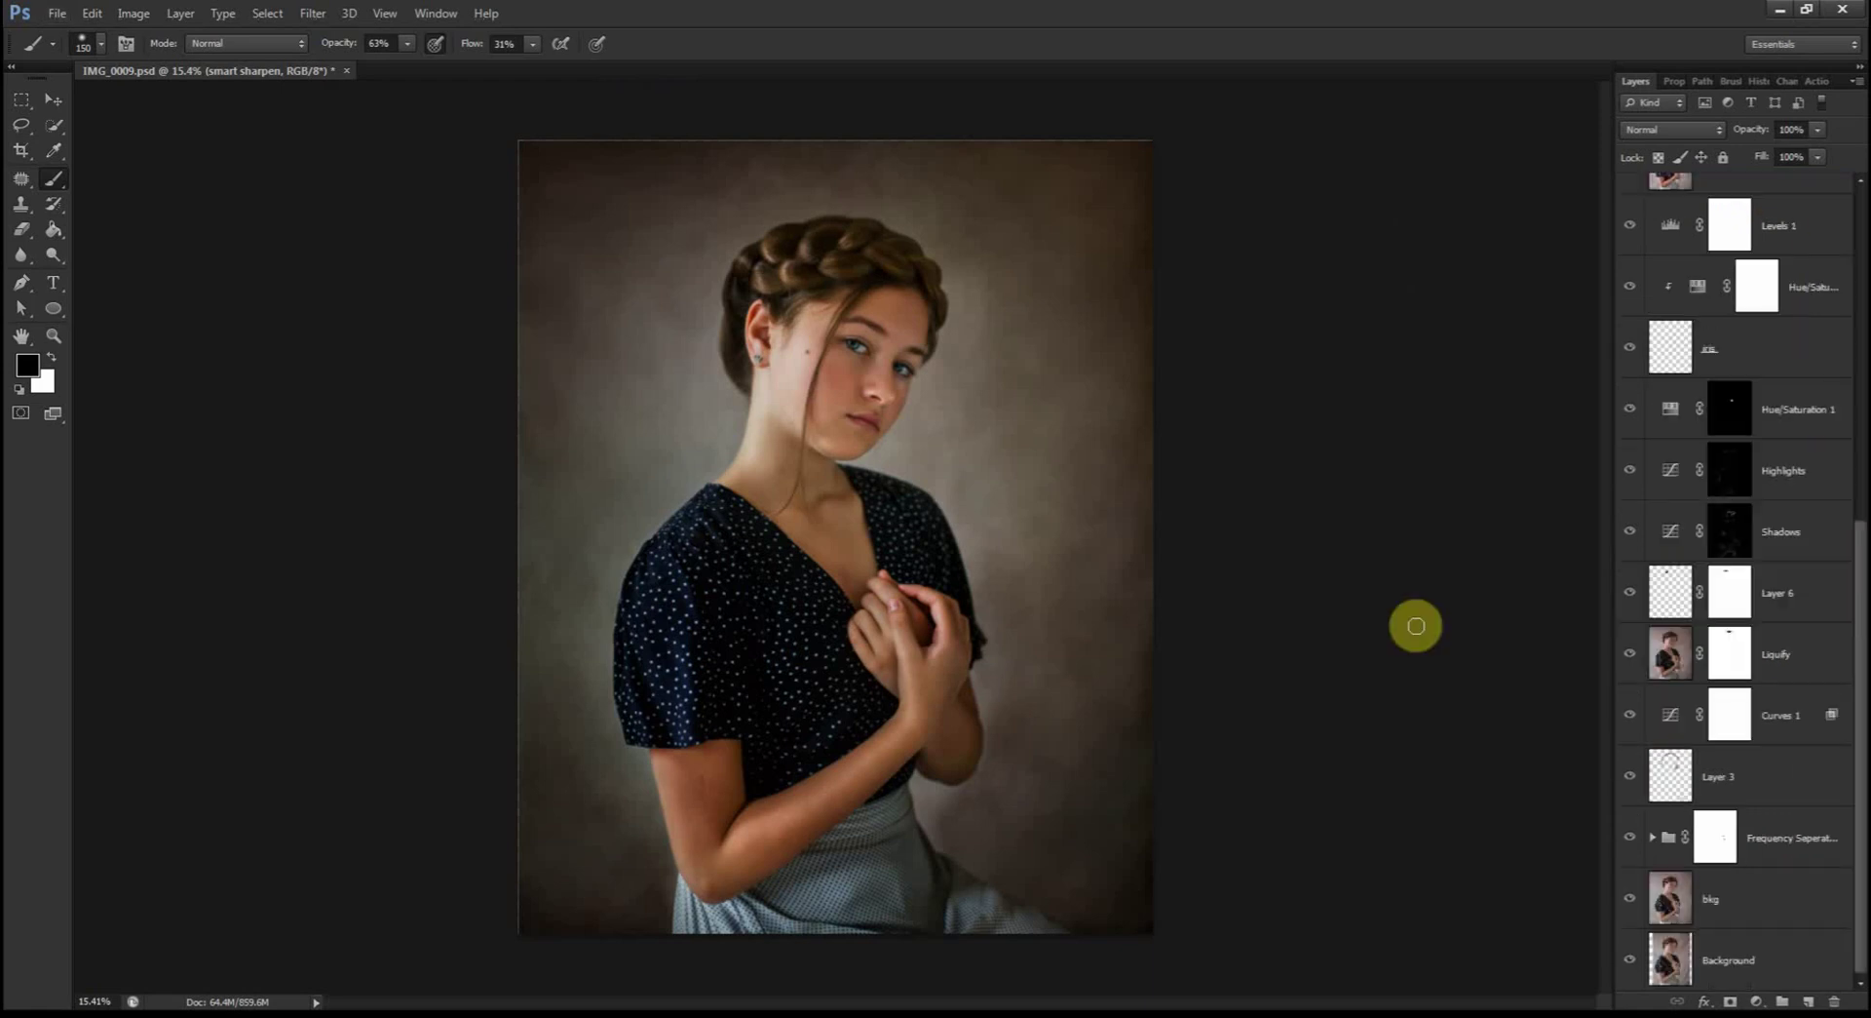